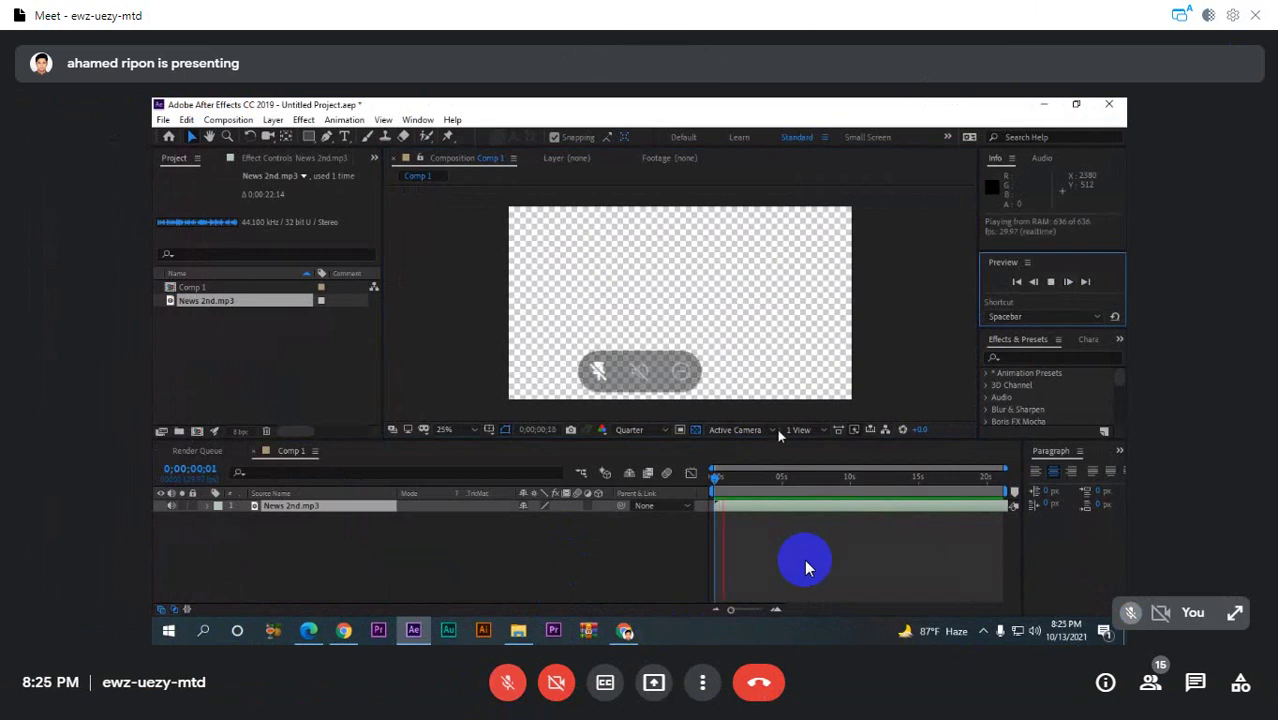
- Stop the running Comp 1 preview, play the News 2nd.mp3 audio a little further, and stop playback
left_click(1052, 283)
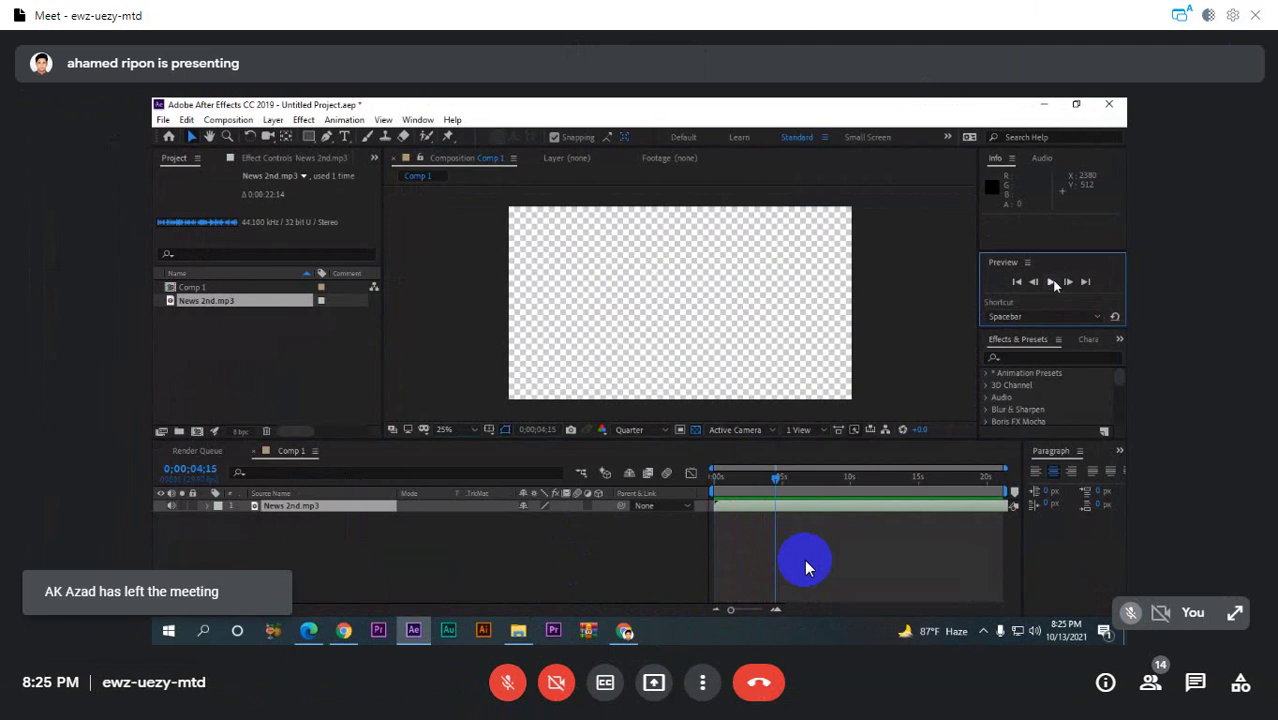
left_click(1052, 283)
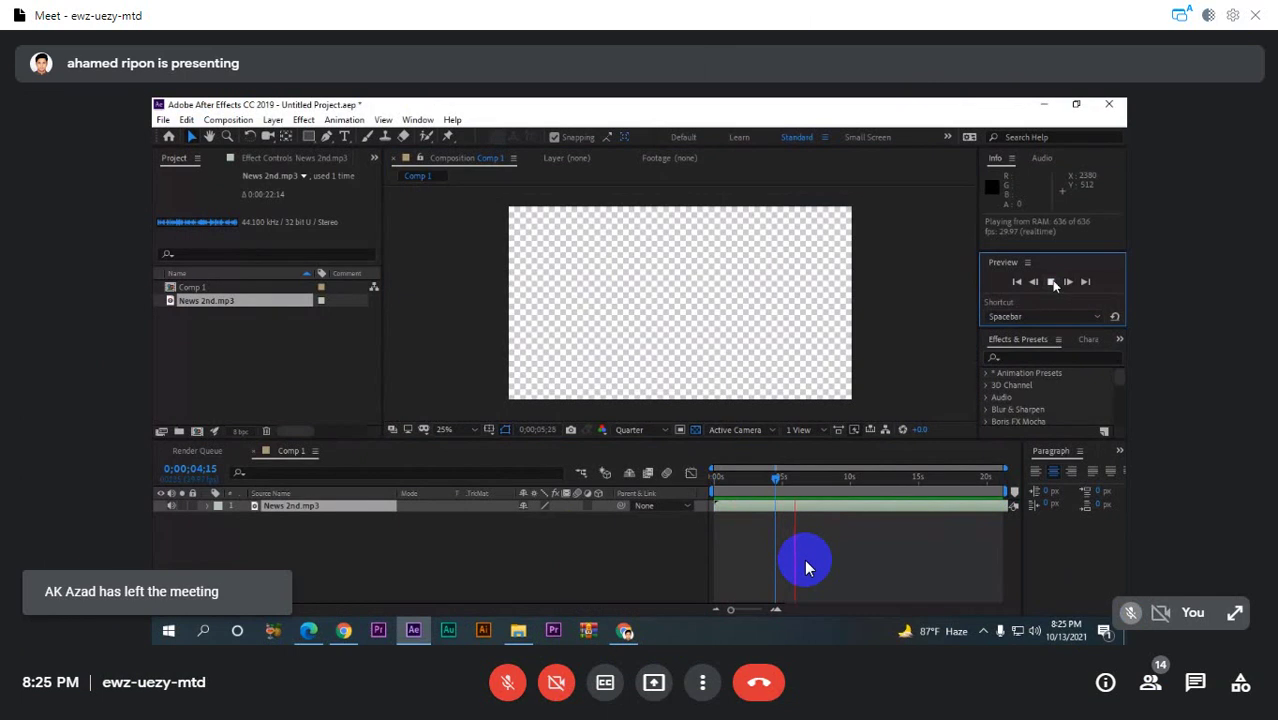
left_click(450, 190)
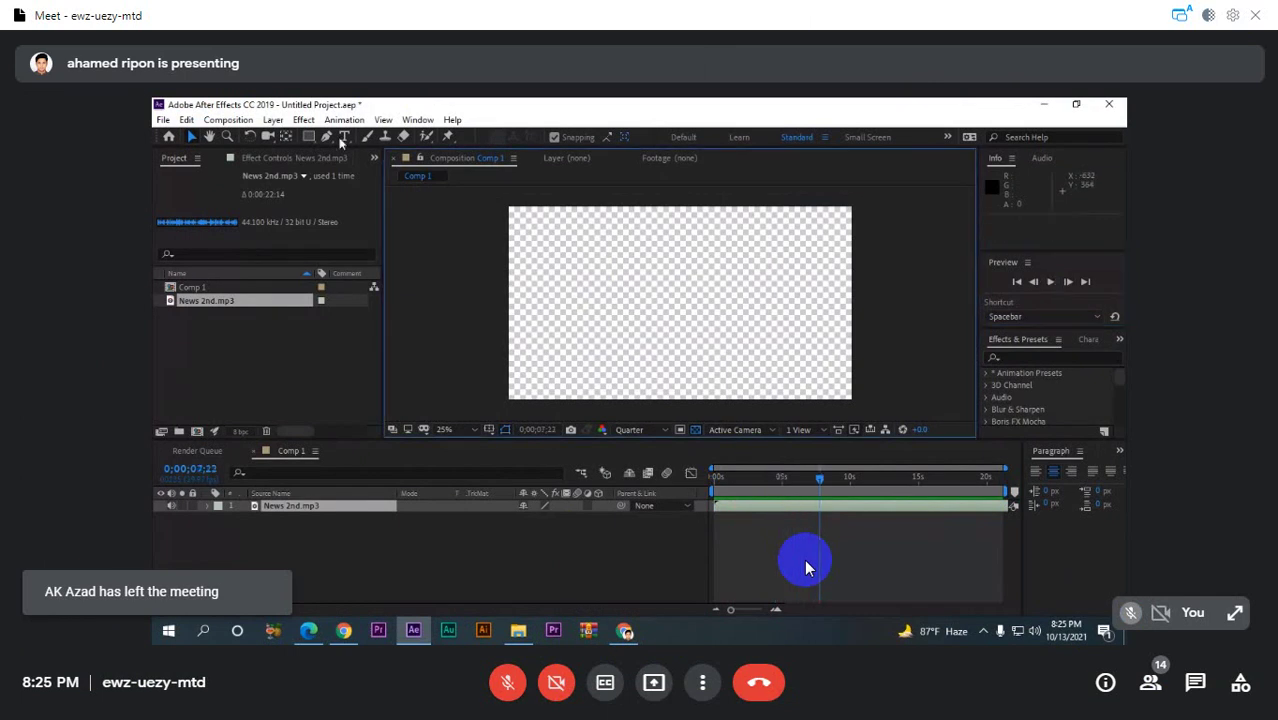
left_click(416, 119)
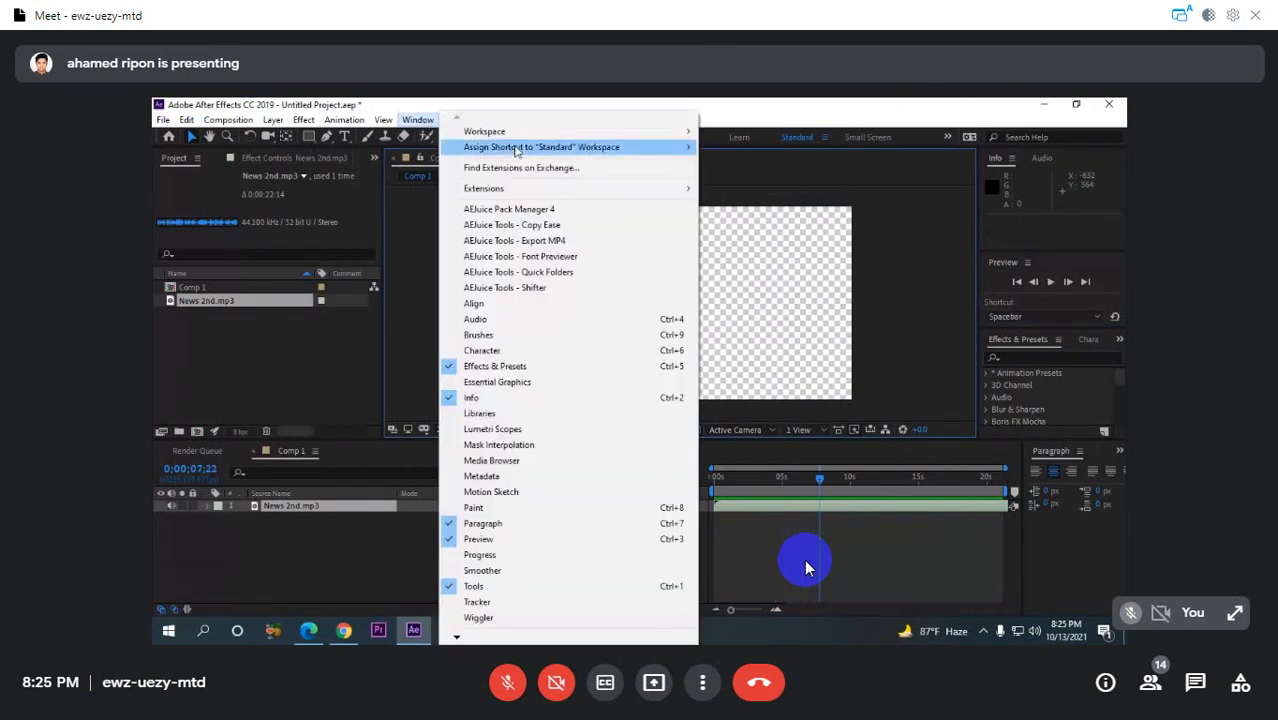
mouse_move(516, 152)
mouse_move(359, 119)
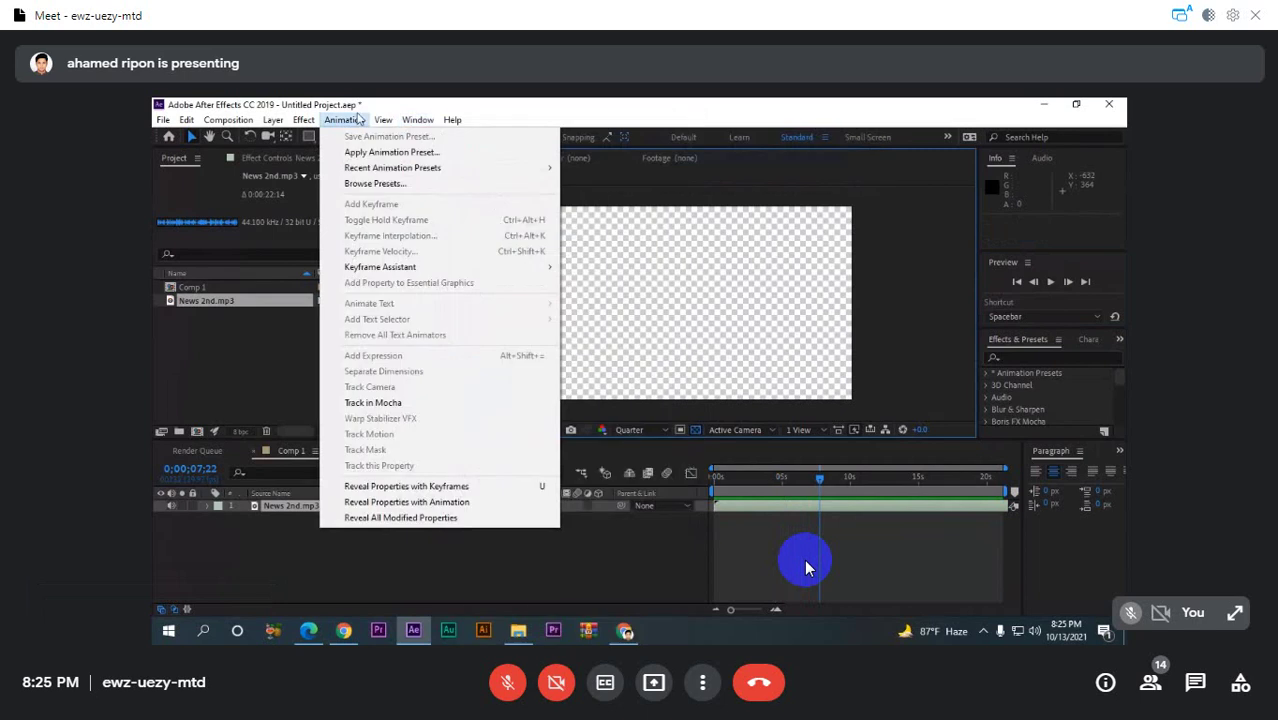
mouse_move(312, 121)
left_click(300, 302)
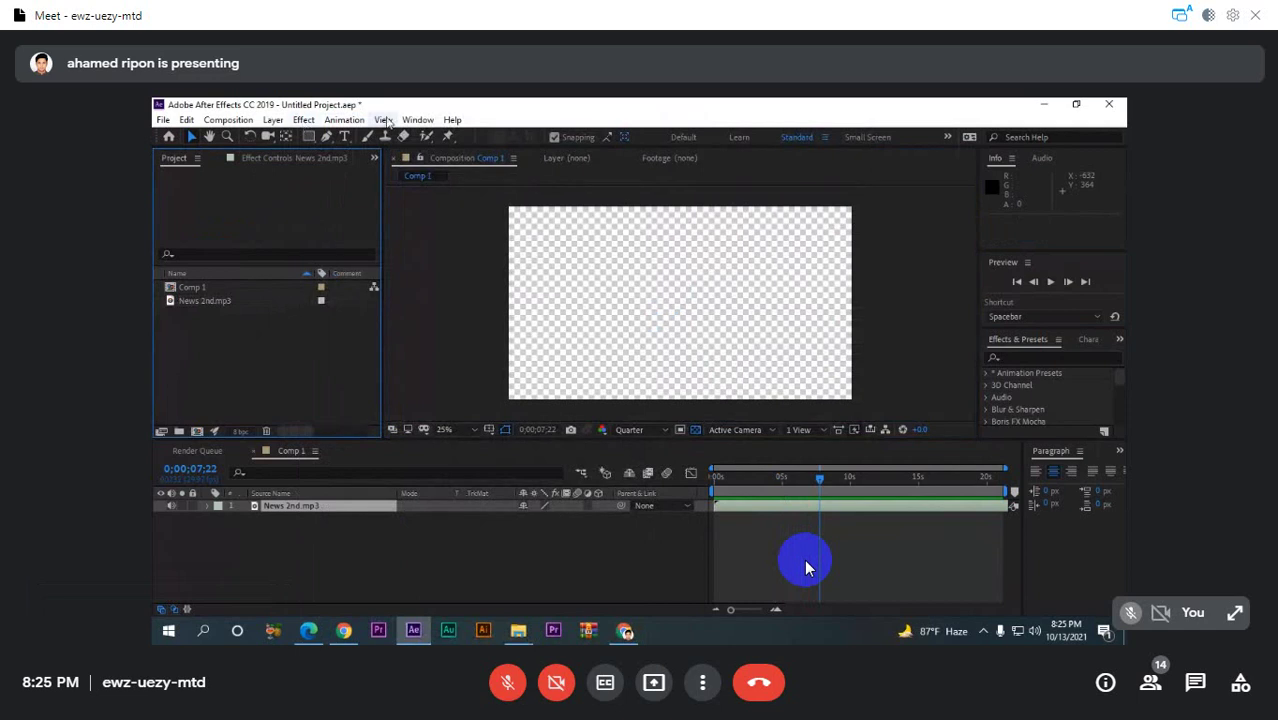
left_click(418, 120)
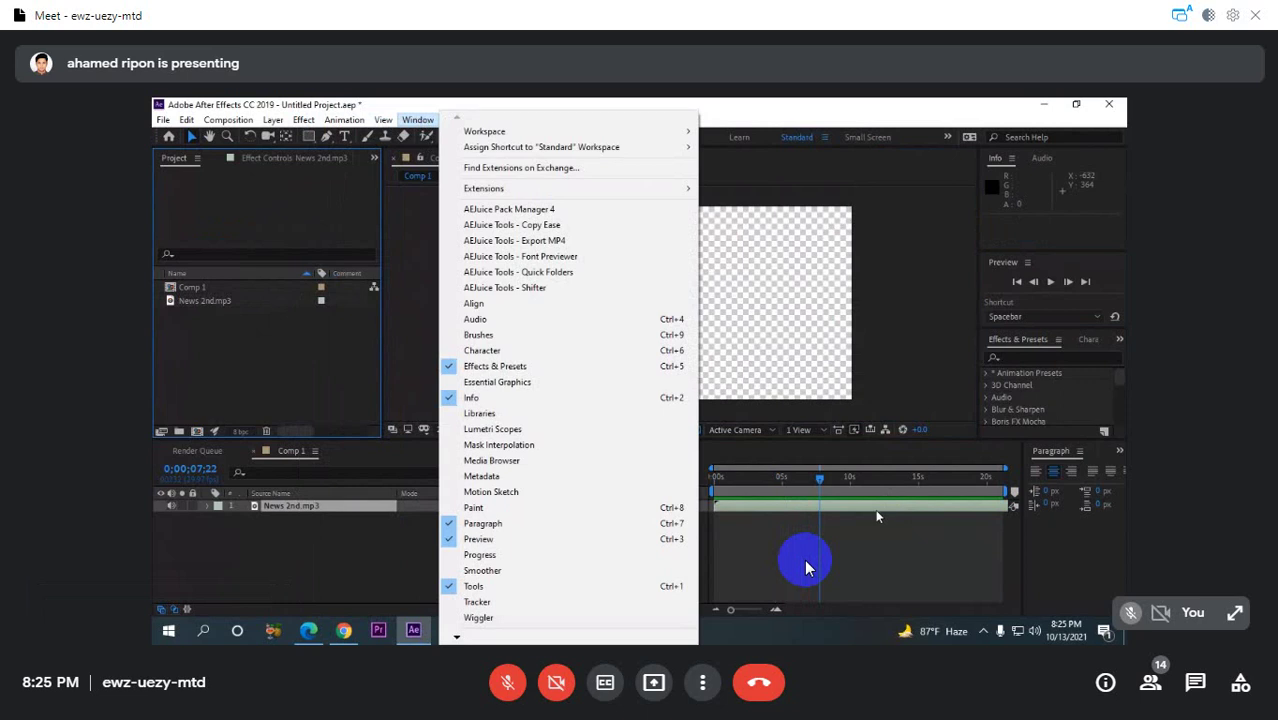
left_click(338, 507)
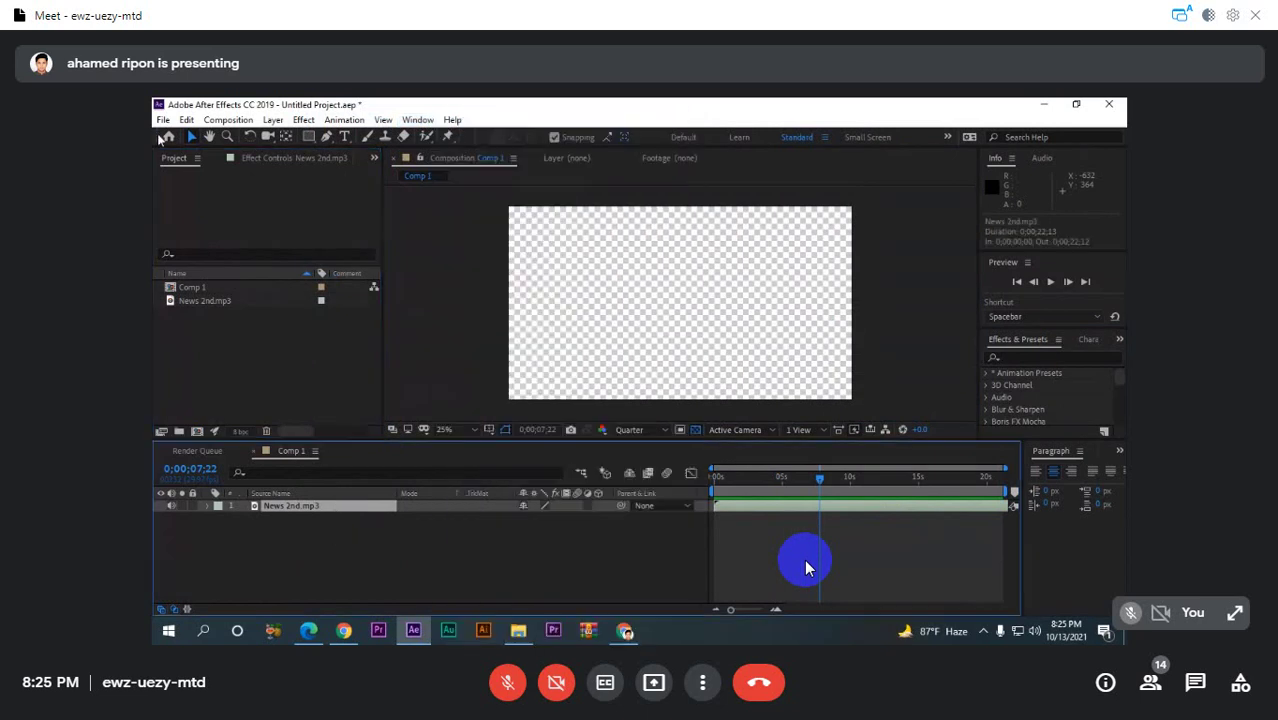
- Hide and redisplay the Preview panel twice, leaving it shown
left_click(424, 121)
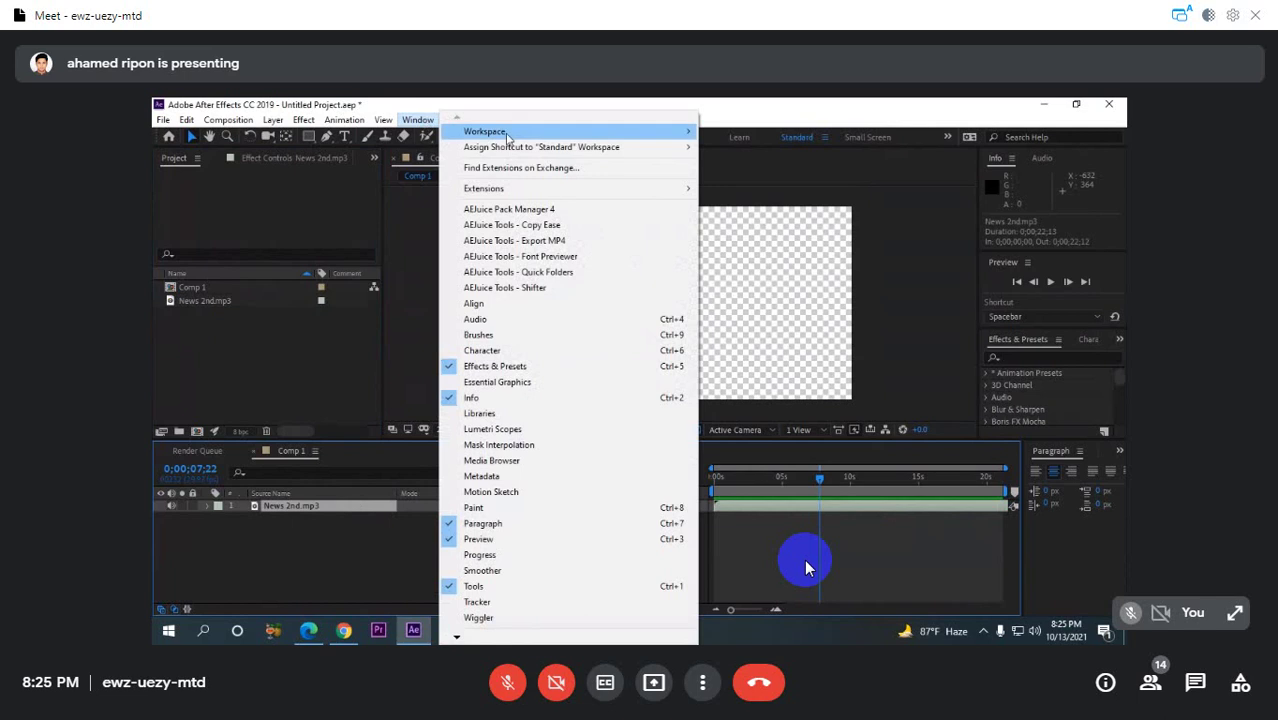
mouse_move(508, 136)
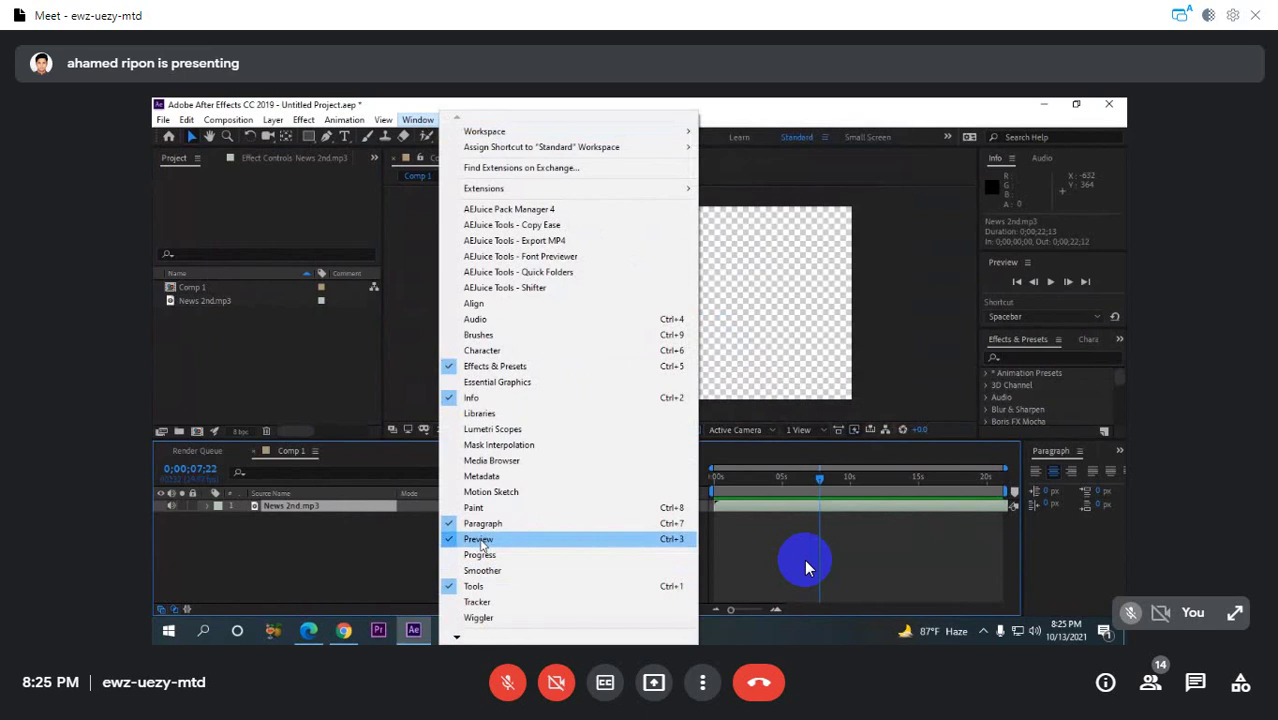
left_click(479, 540)
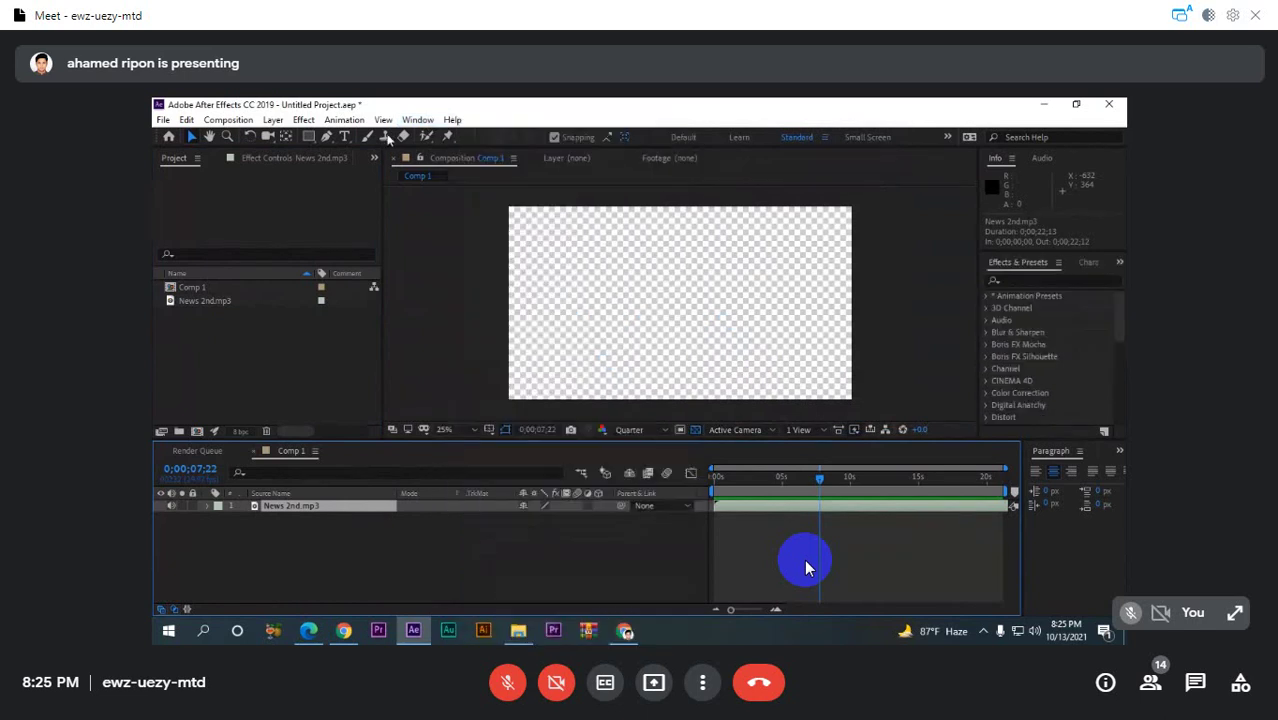
left_click(418, 120)
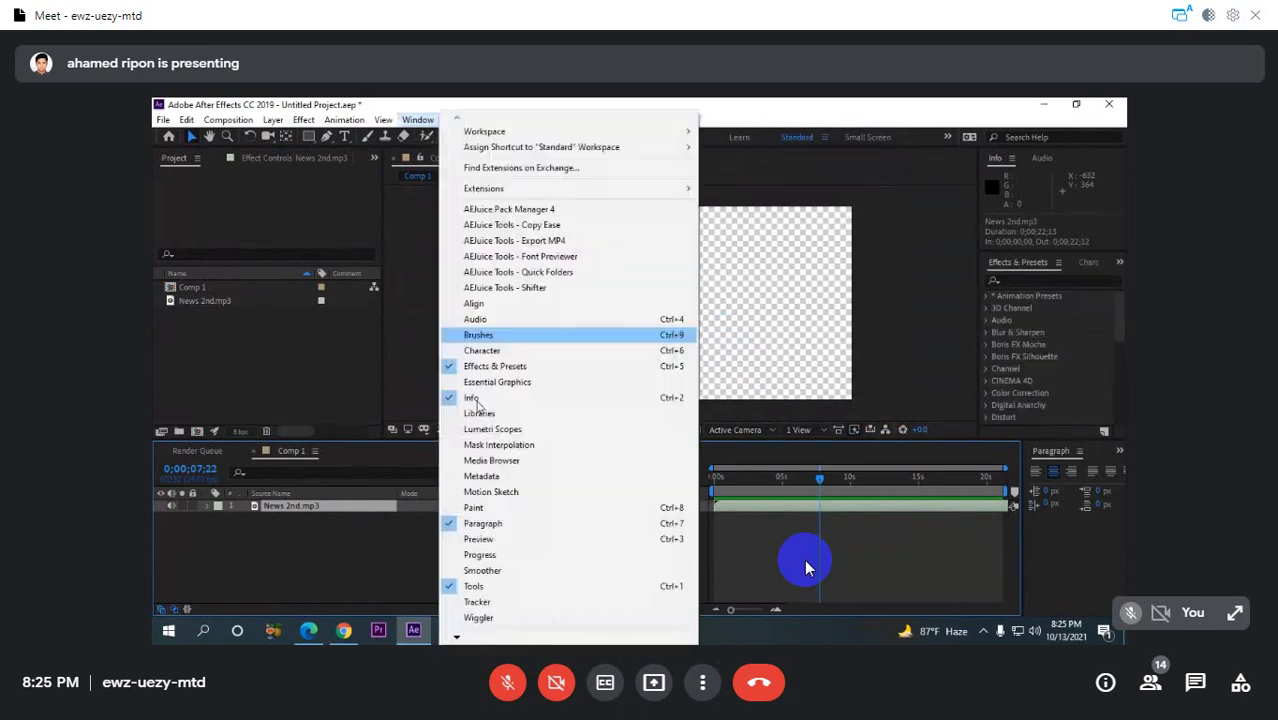
left_click(480, 539)
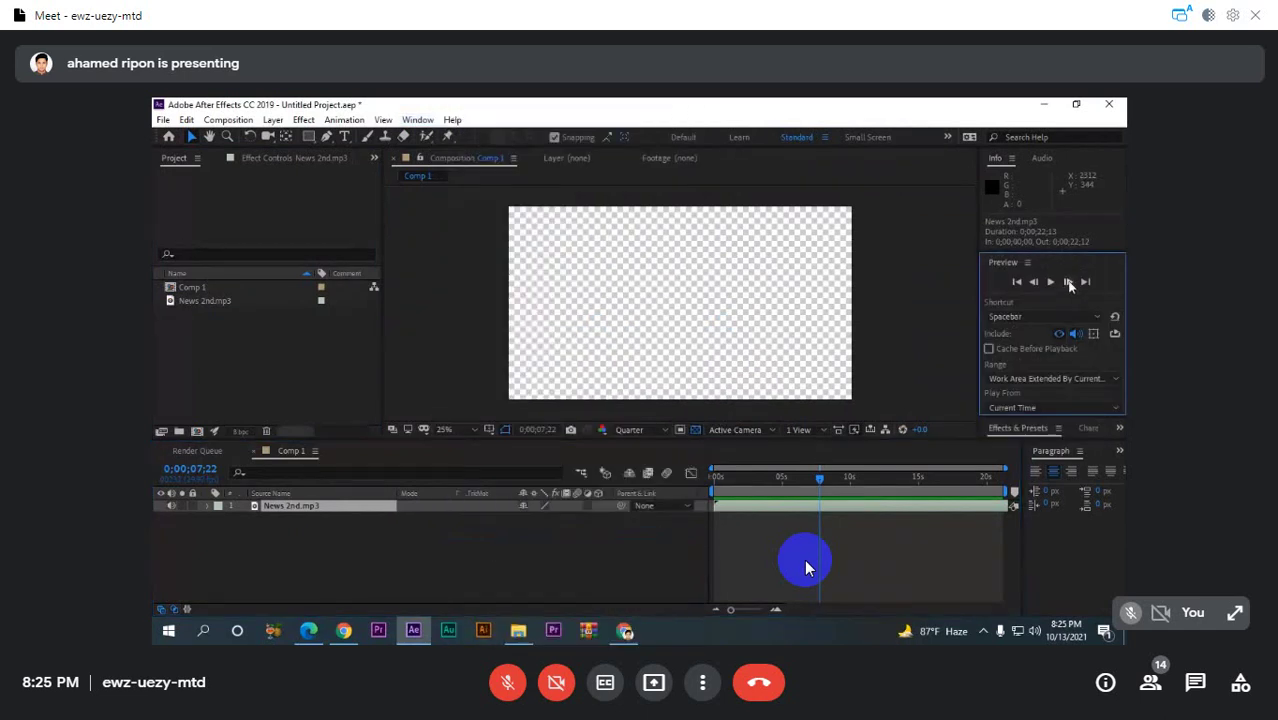
left_click(408, 121)
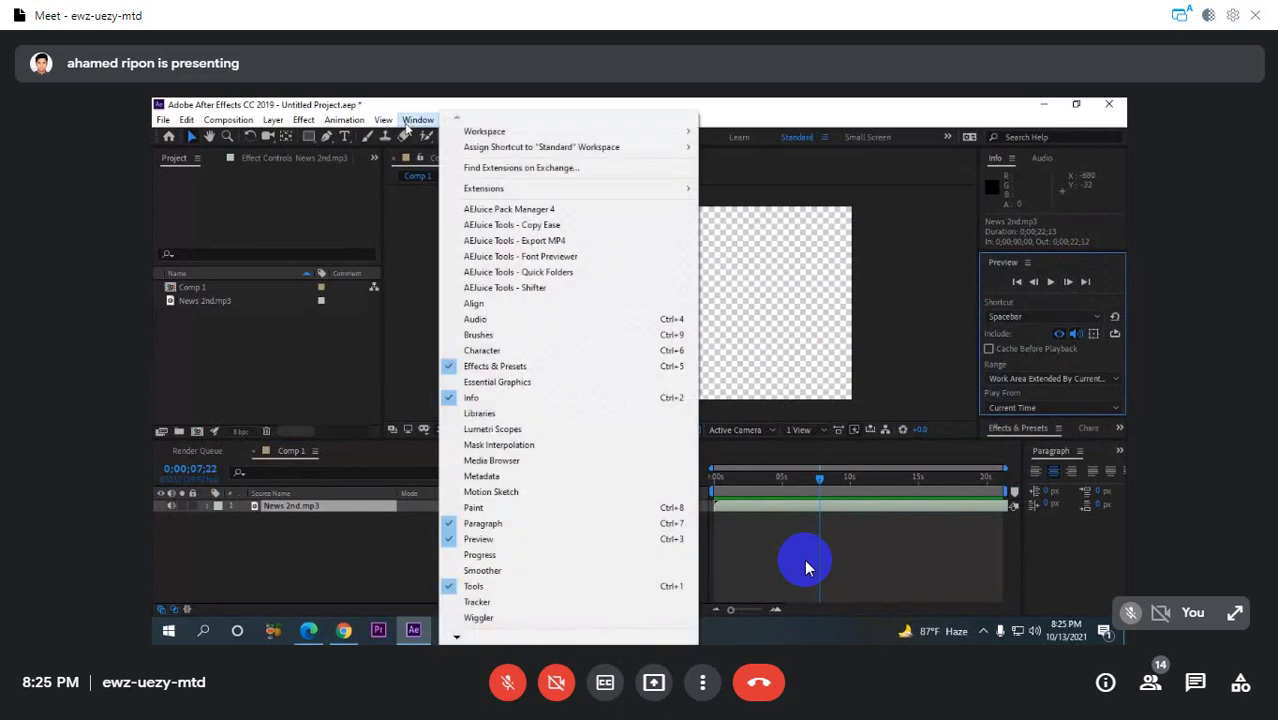
left_click(480, 540)
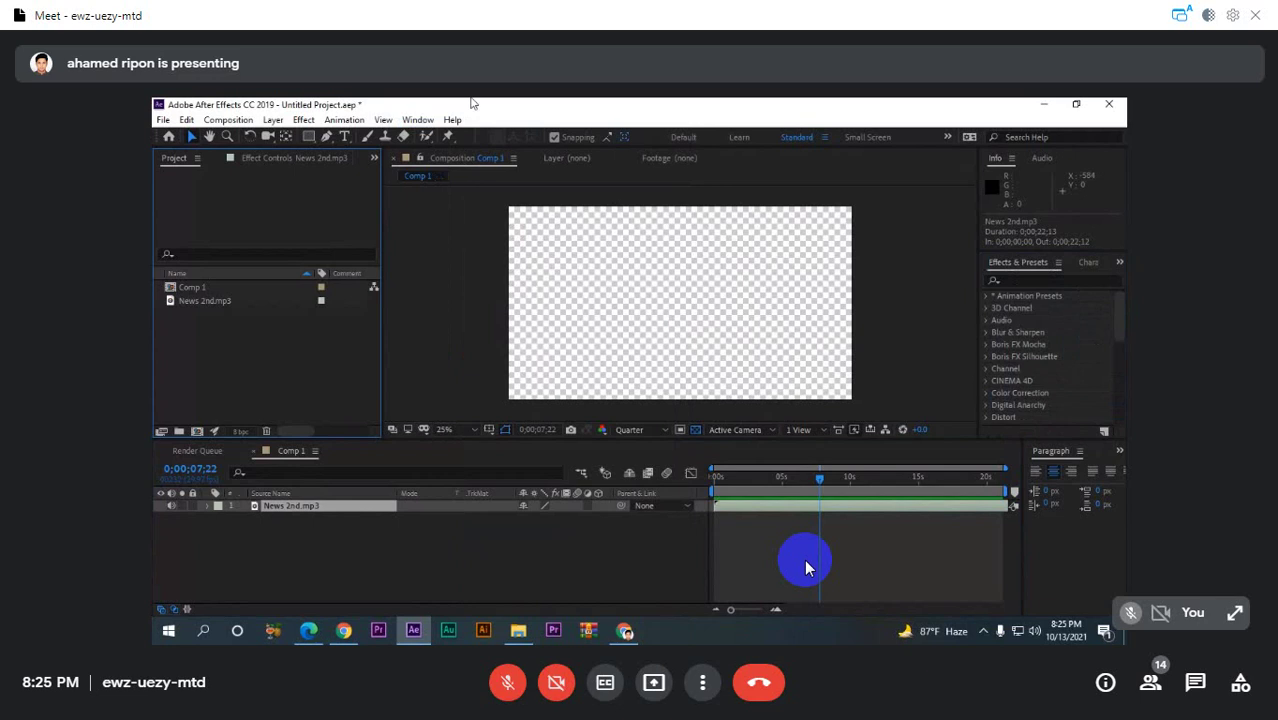
left_click(408, 121)
left_click(470, 555)
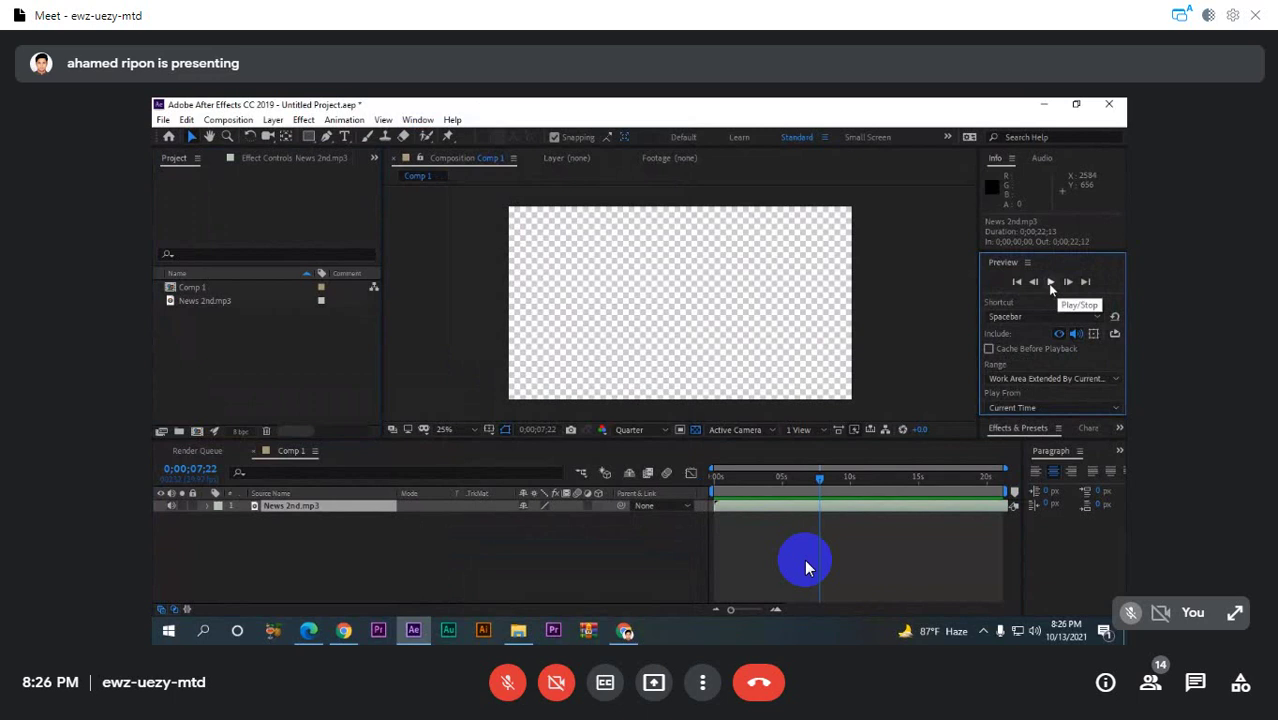
- Preview the composition briefly from the current time, return to 0;00;00;00, and deselect the audio layer
left_click(1049, 283)
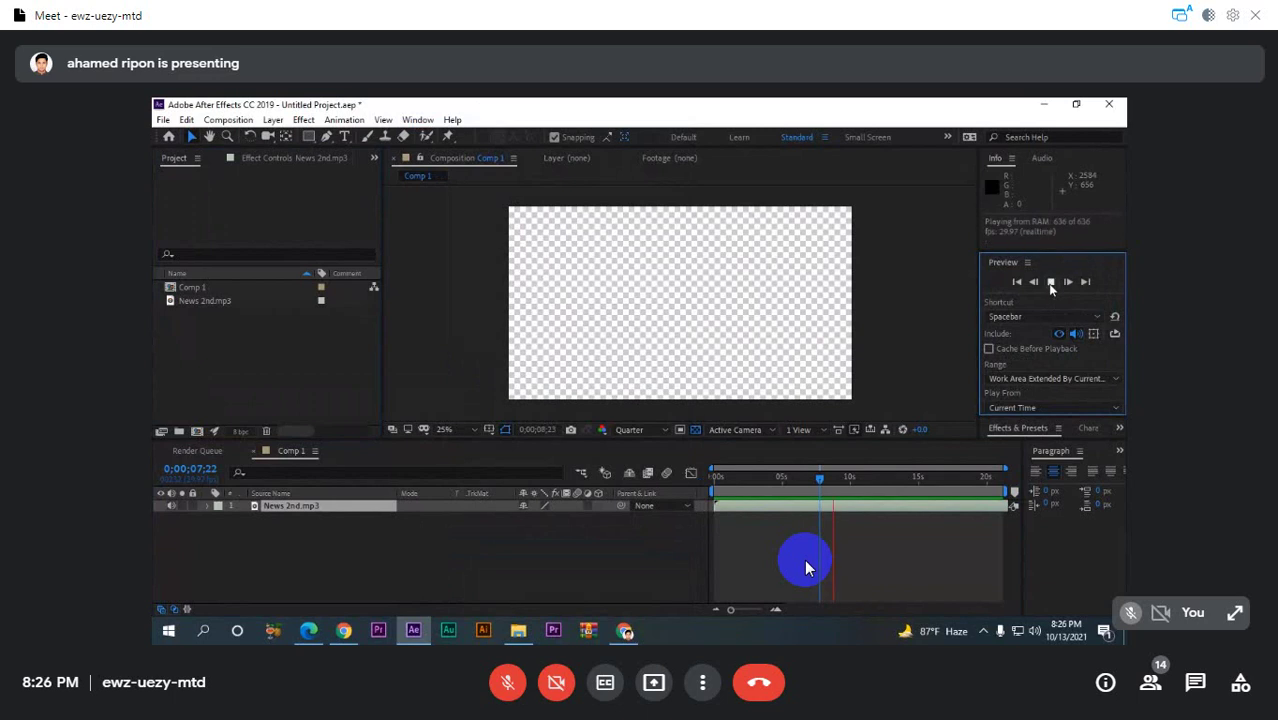
key("space")
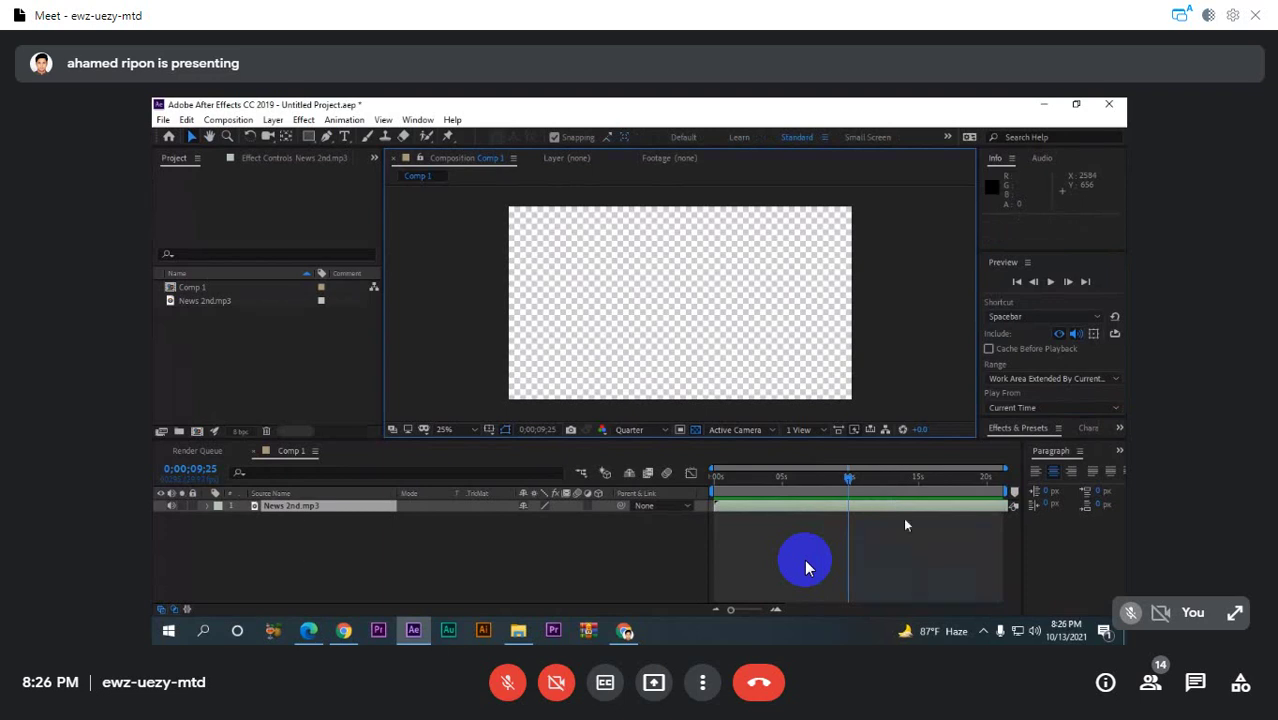
left_click_drag(849, 480, 490, 484)
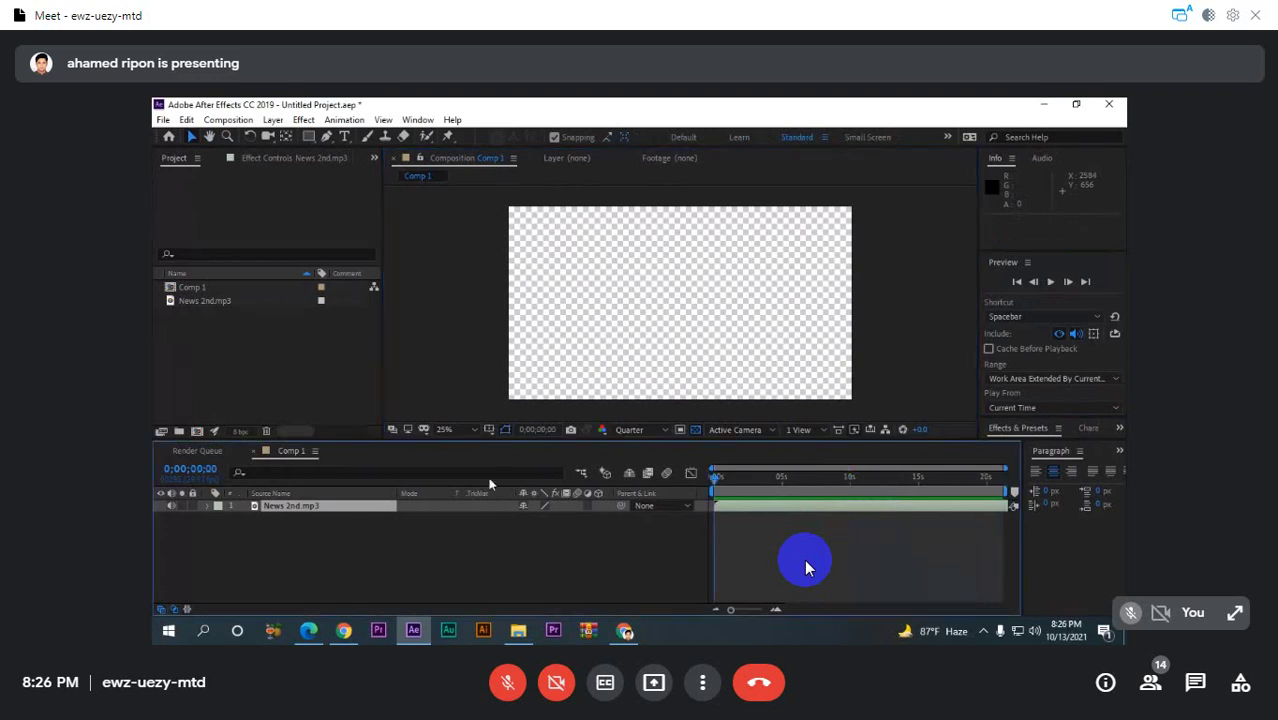
left_click(524, 575)
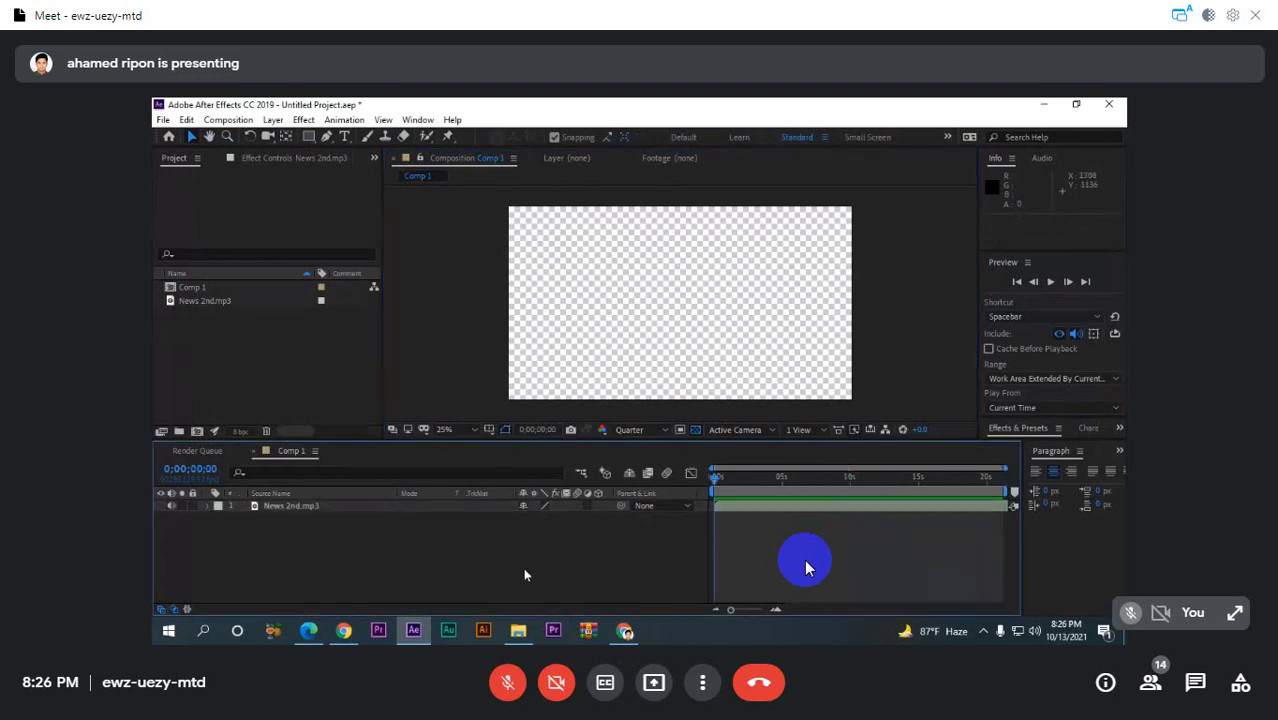
- Preview the composition from the start with audio excluded, re-enable audio in the preview, and stop playback
left_click(1076, 335)
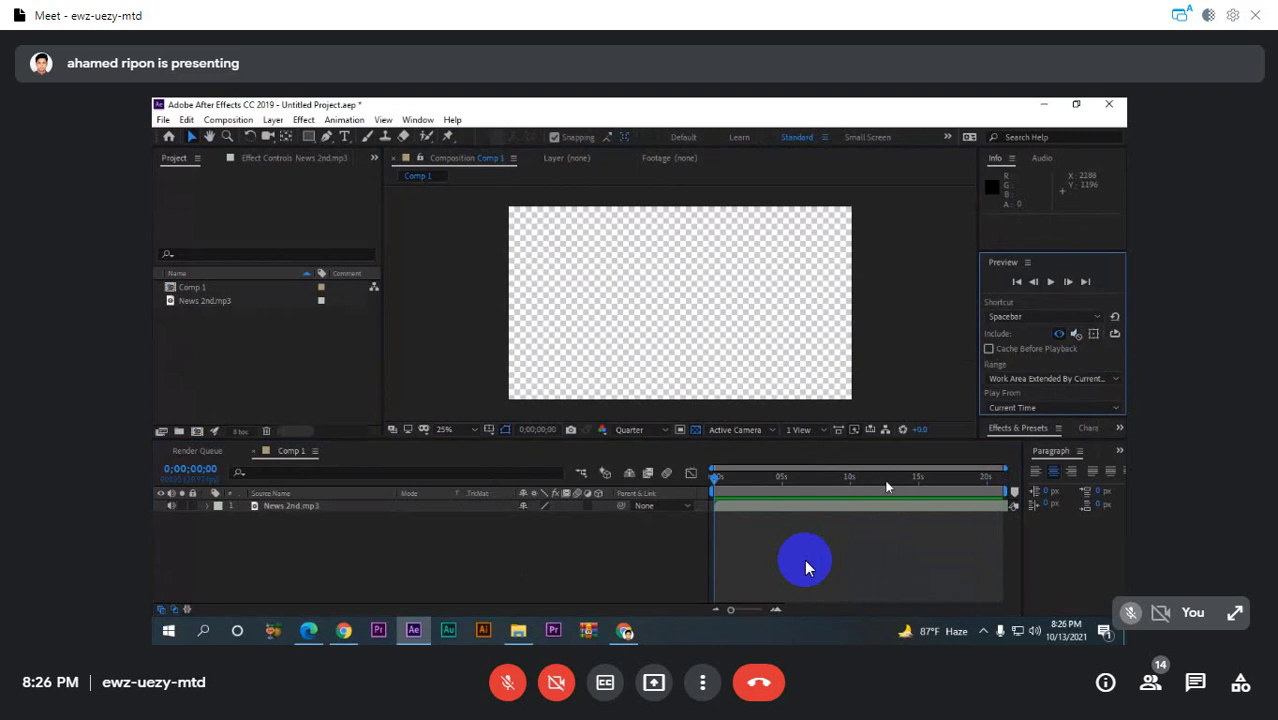
left_click(1052, 282)
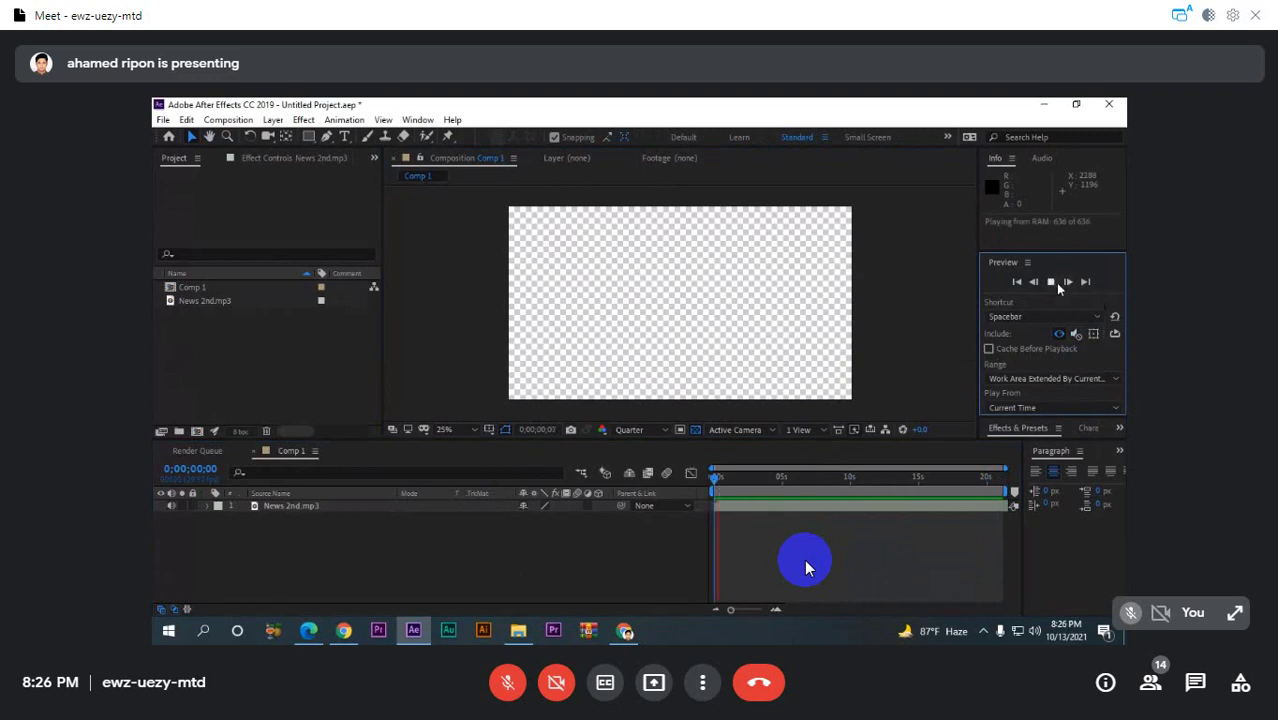
left_click(1077, 334)
key("space")
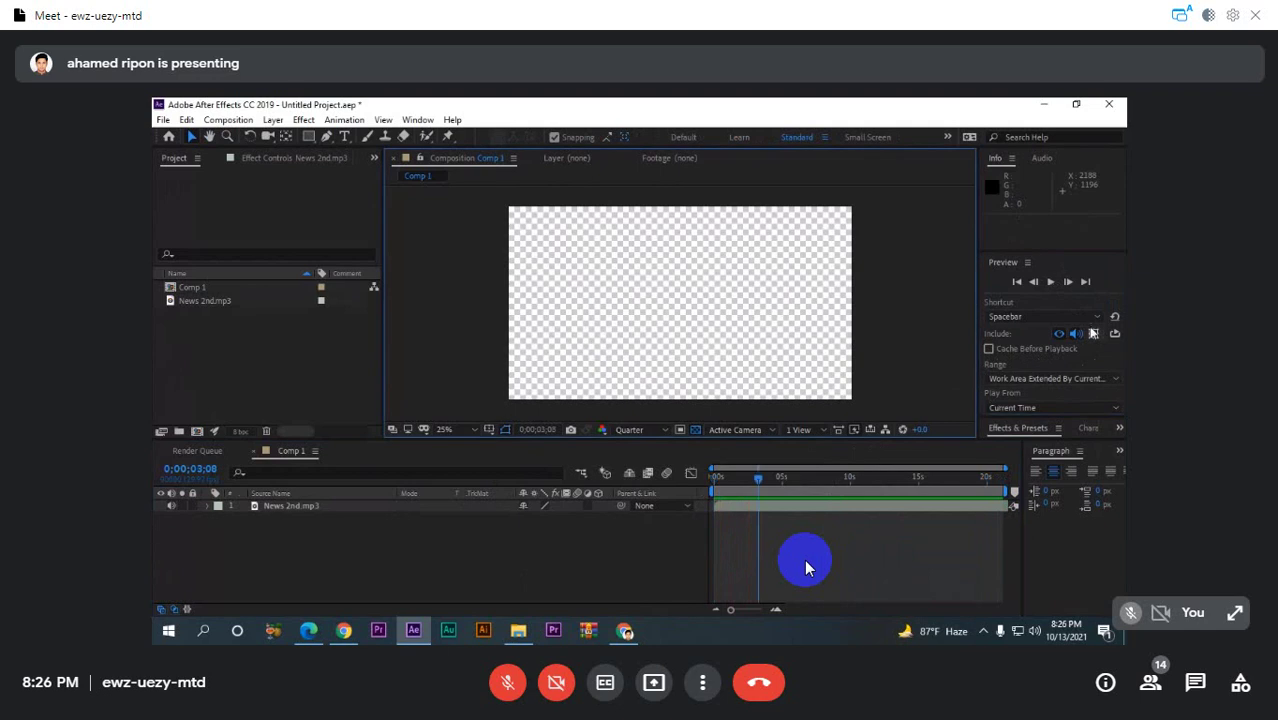
- Move the current time to 0;00;10;06 and add Comp 1 to the render queue
left_click(478, 571)
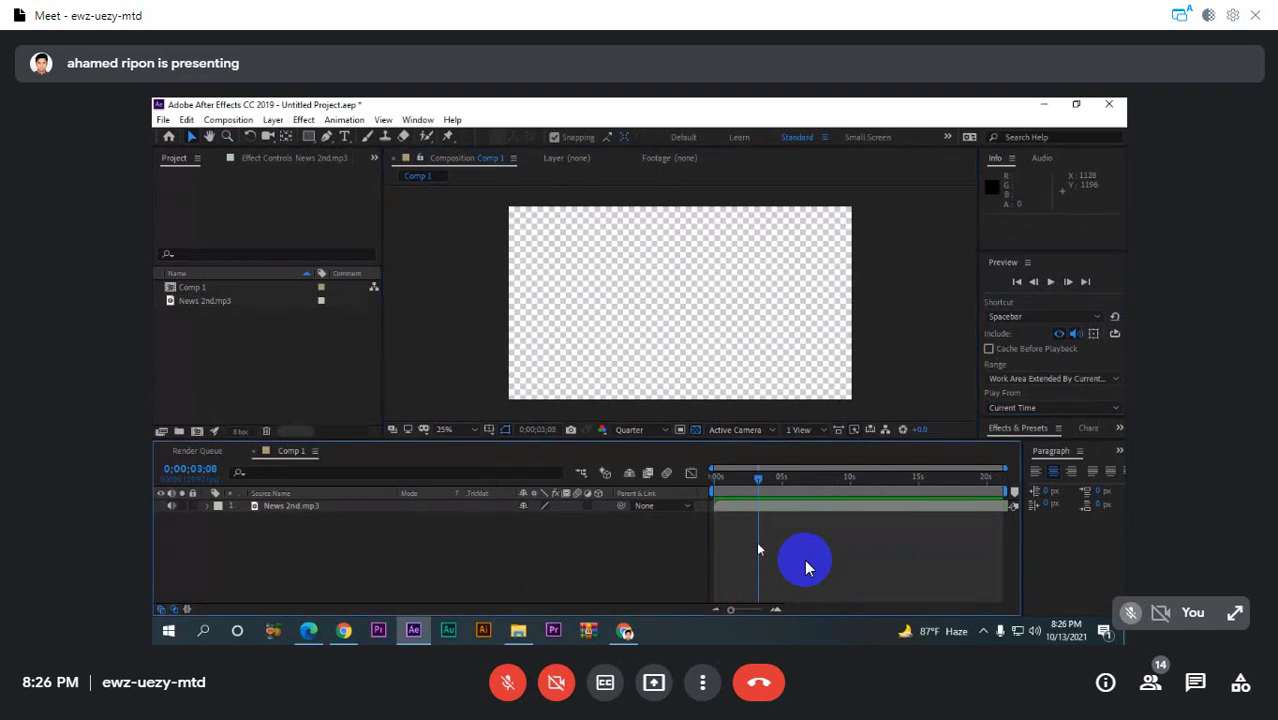
left_click_drag(821, 492, 854, 491)
key("ctrl+m")
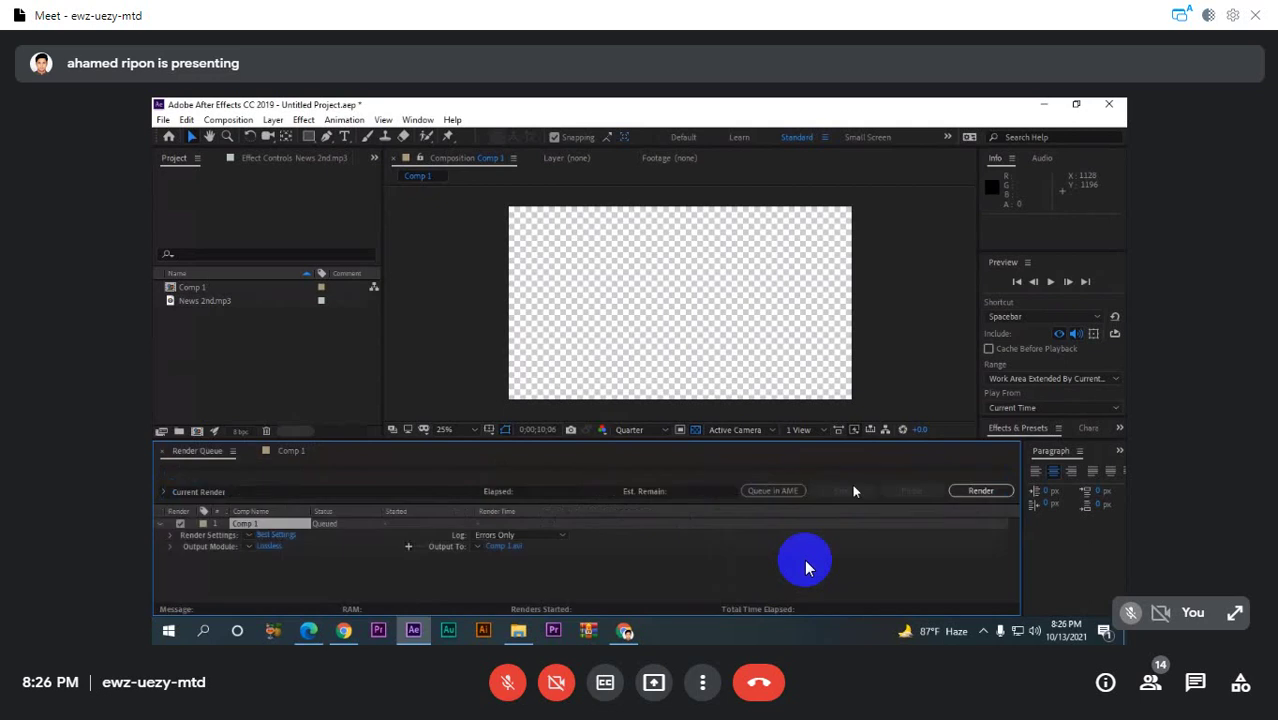
- Switch to Chrome and go back from the QuickTime 7.7.9 download page to the previous page
left_click(624, 630)
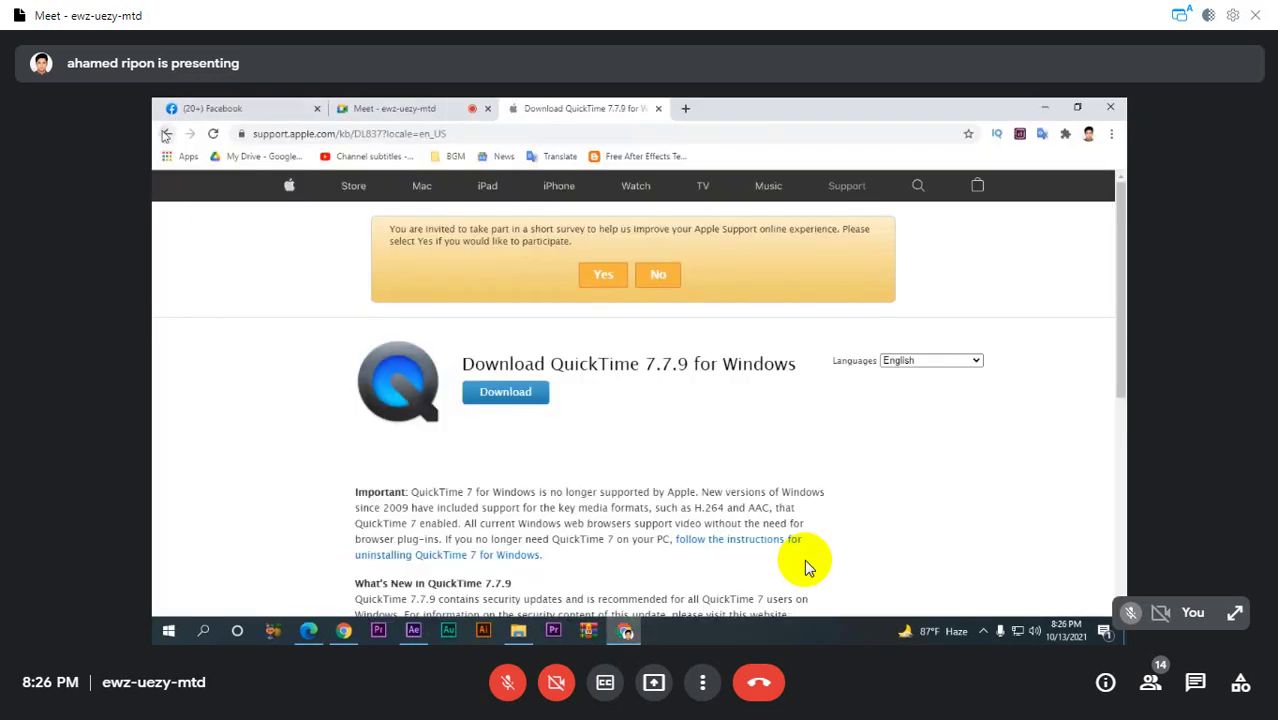
left_click(167, 133)
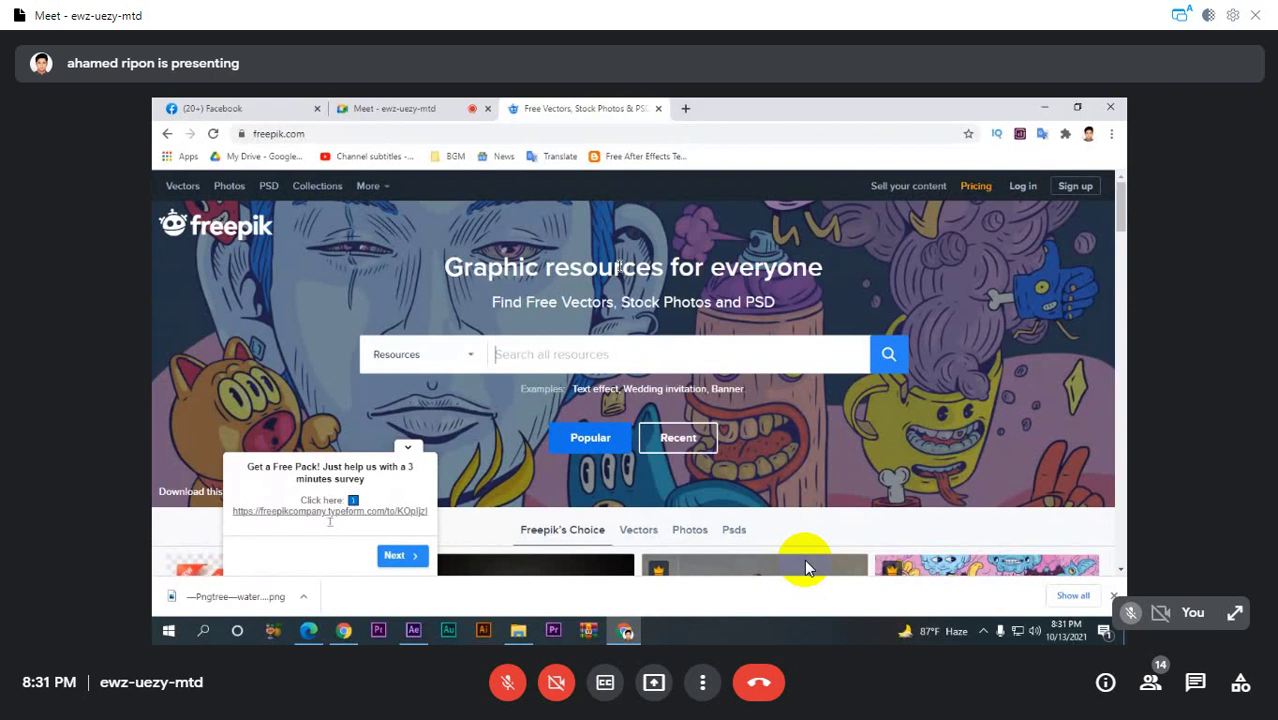
- Search Freepik for "brush stroke"
type("brush ")
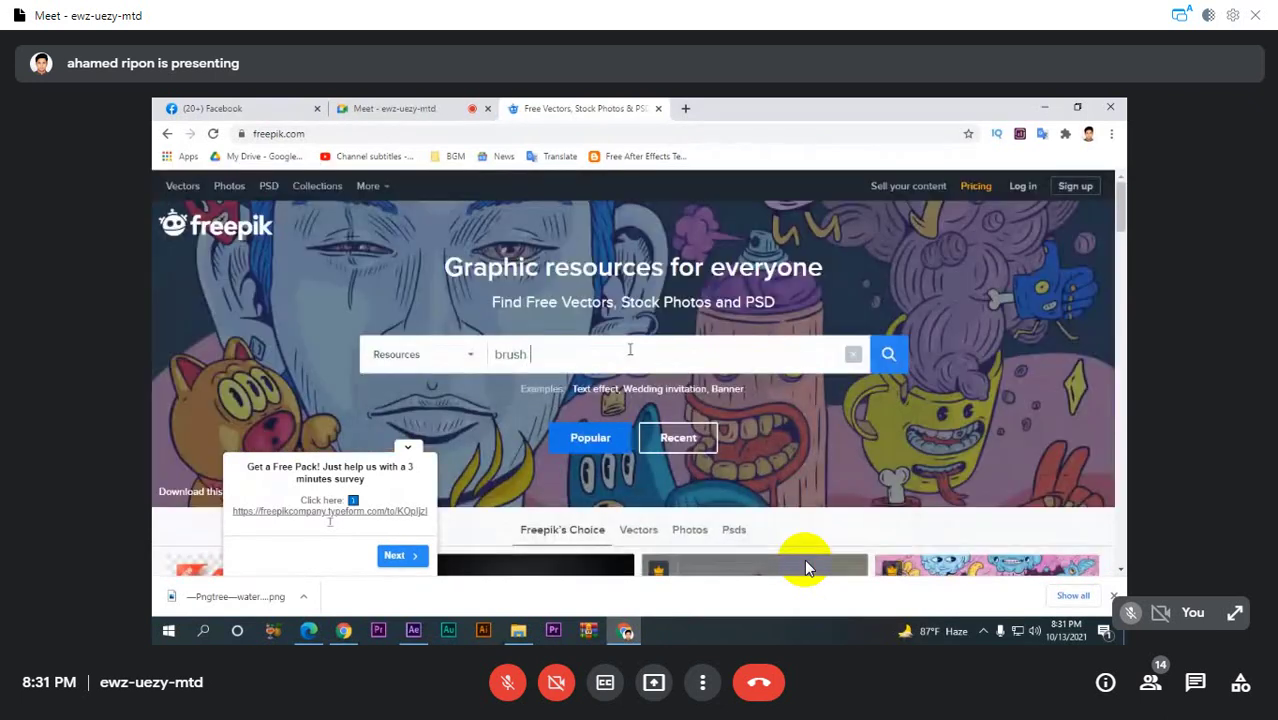
type("s")
type("toke")
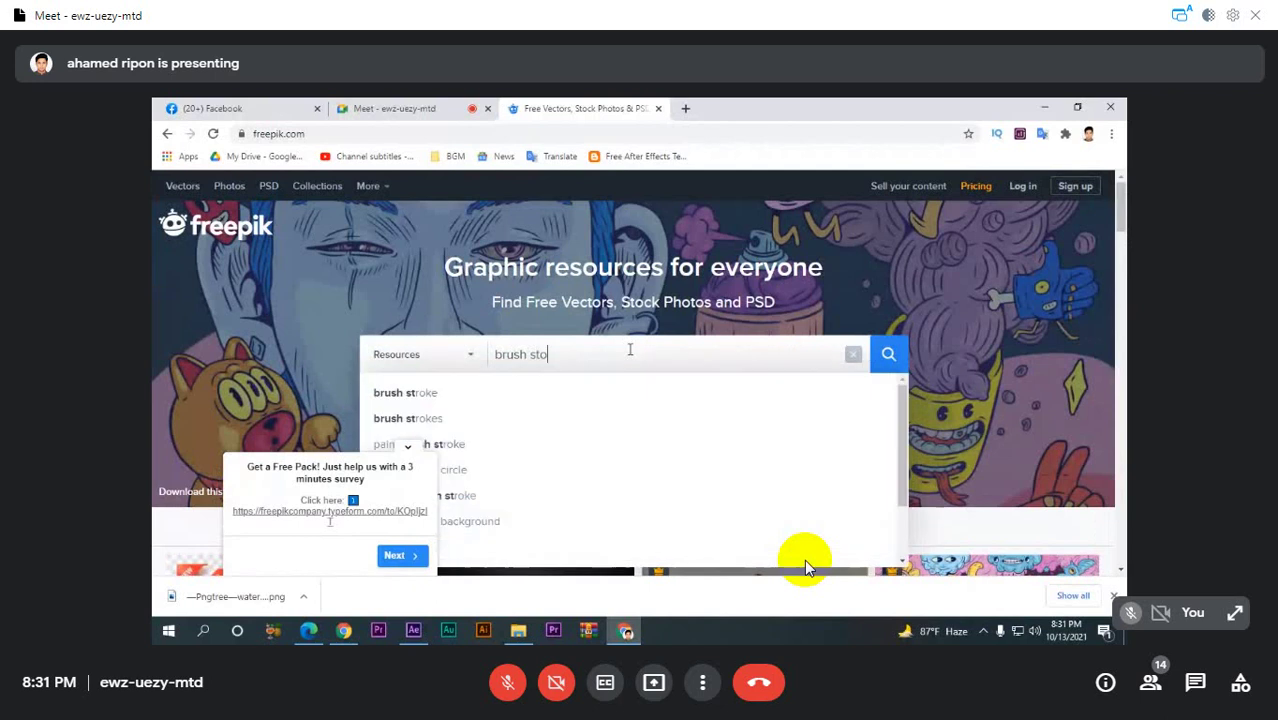
key("BackSpace")
key("BackSpace")
key("BackSpace")
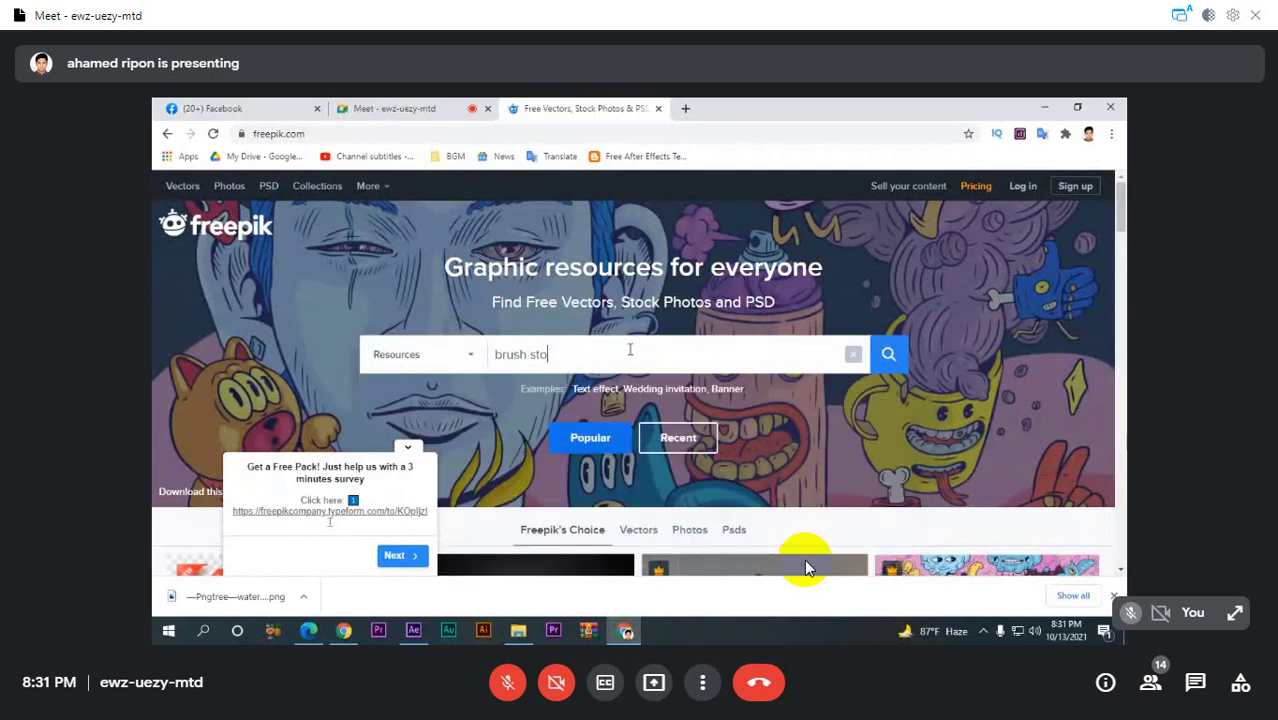
type("roke")
key("Return")
- Browse the brush stroke results and examine the blue watercolor splash vector's download and format details
scroll(808, 567, "down", 10)
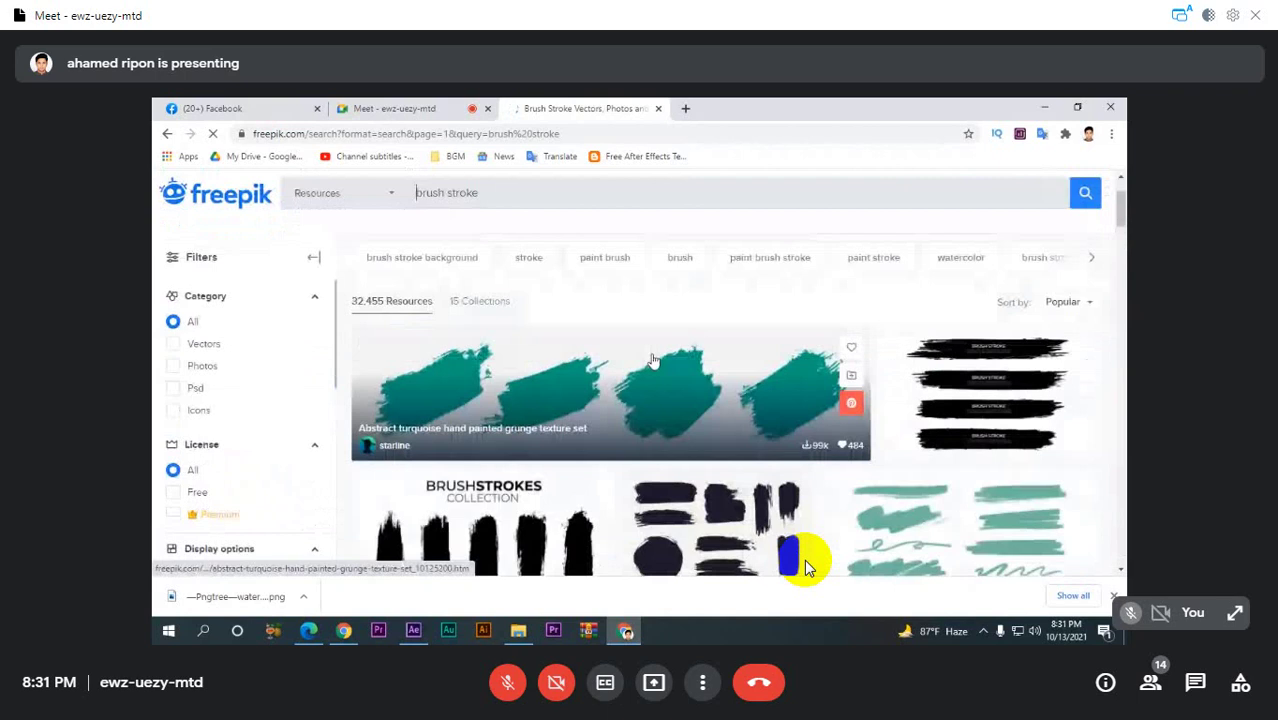
scroll(808, 567, "down", 8)
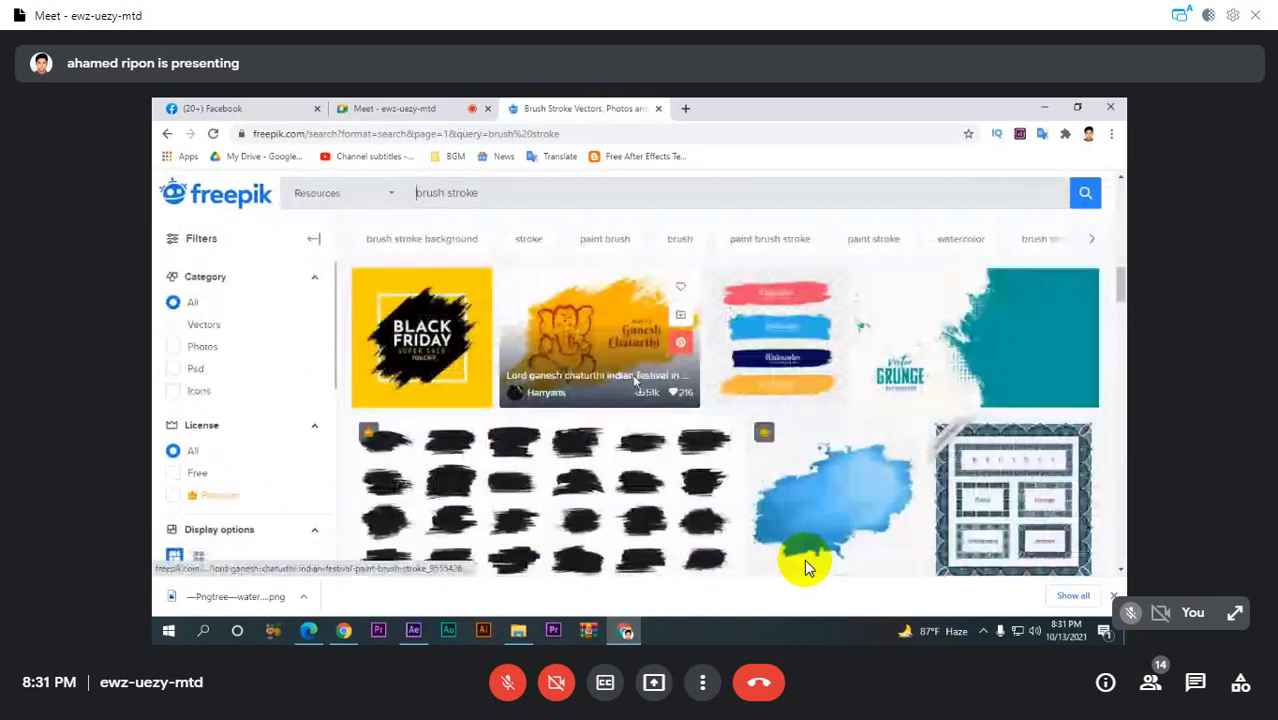
scroll(808, 567, "down", 6)
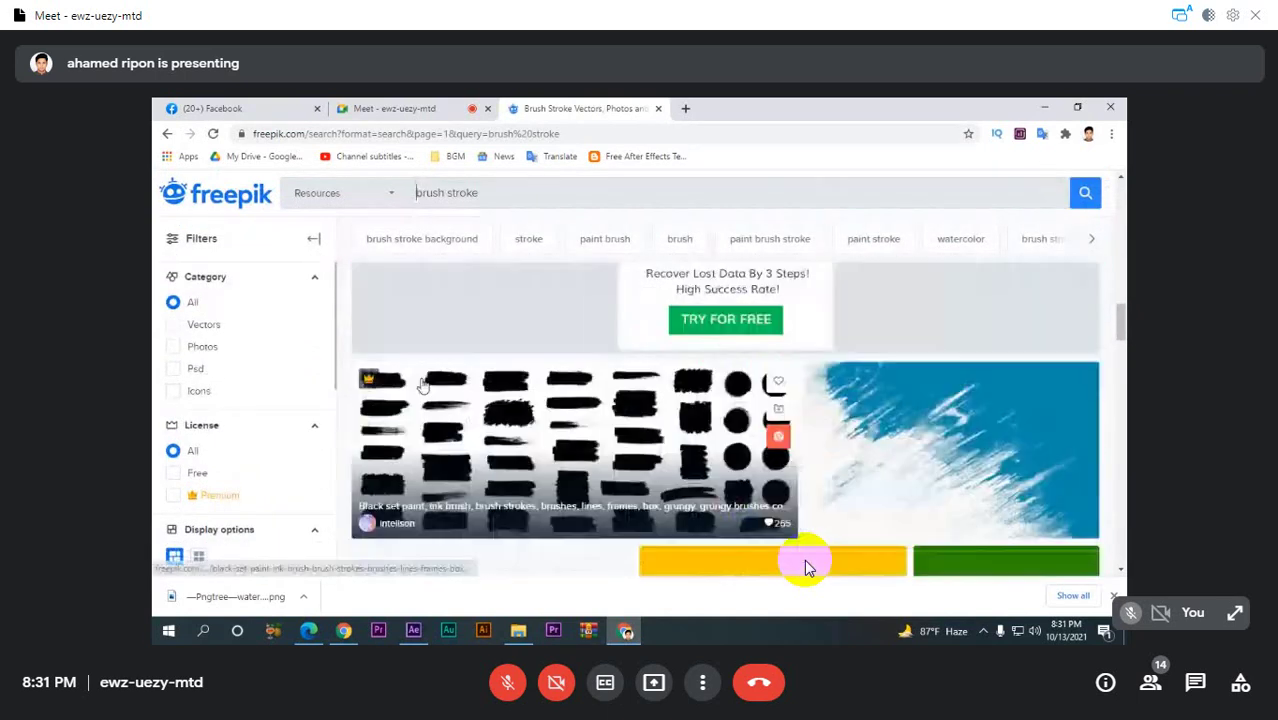
scroll(808, 567, "up", 5)
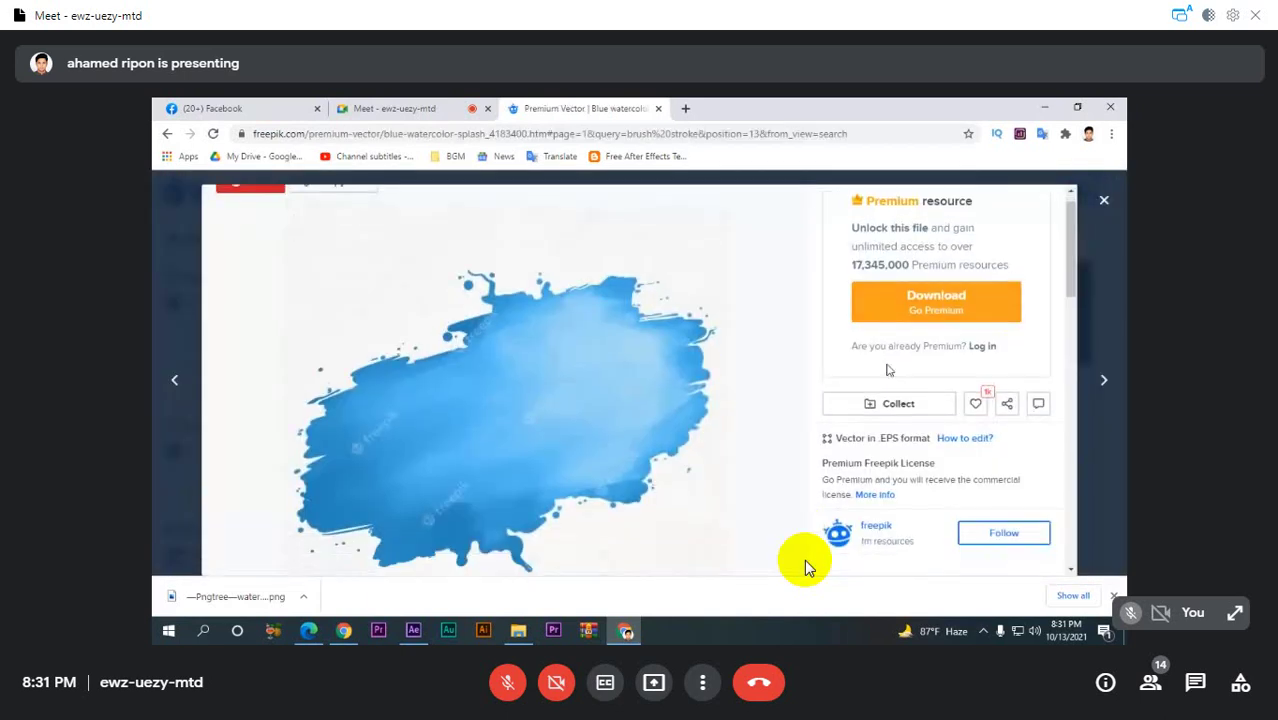
scroll(887, 370, "up", 1)
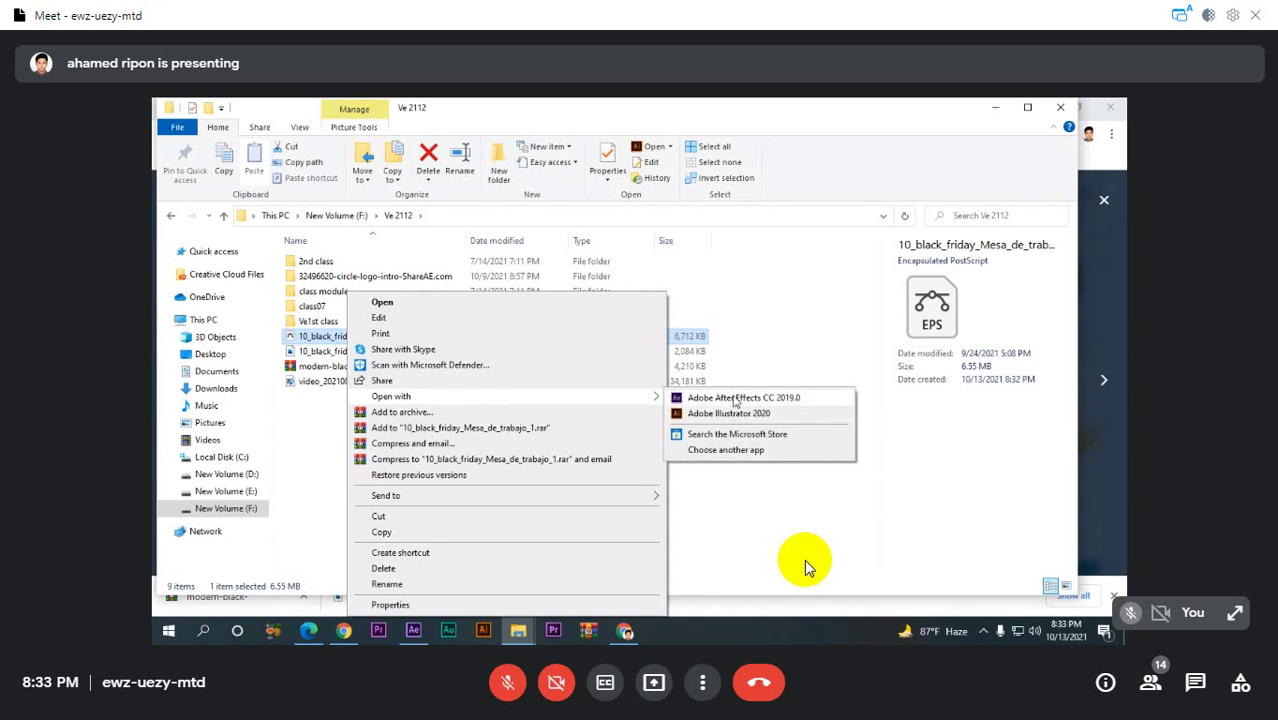
- Open the EPS file 10_black_friday_Mesa_de_trabajo_1 from the Ve 2112 folder in Adobe Illustrator 2020
left_click(300, 437)
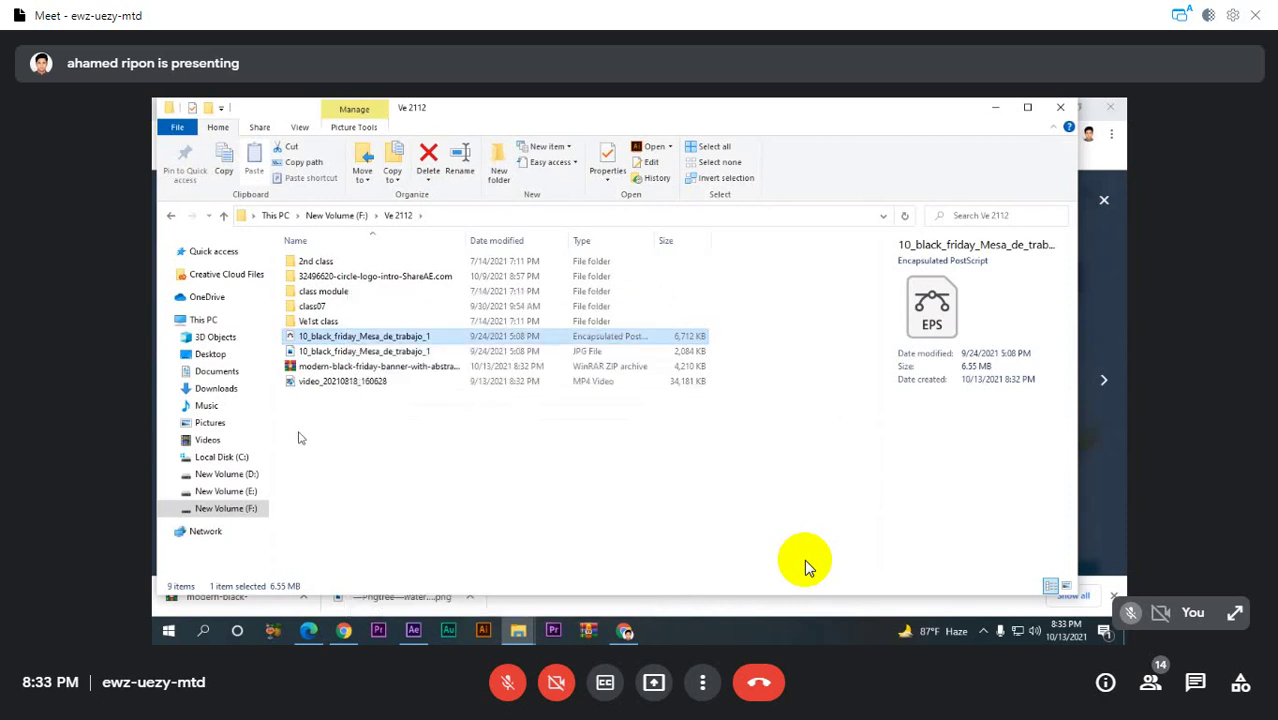
left_click(300, 437)
left_click(353, 338)
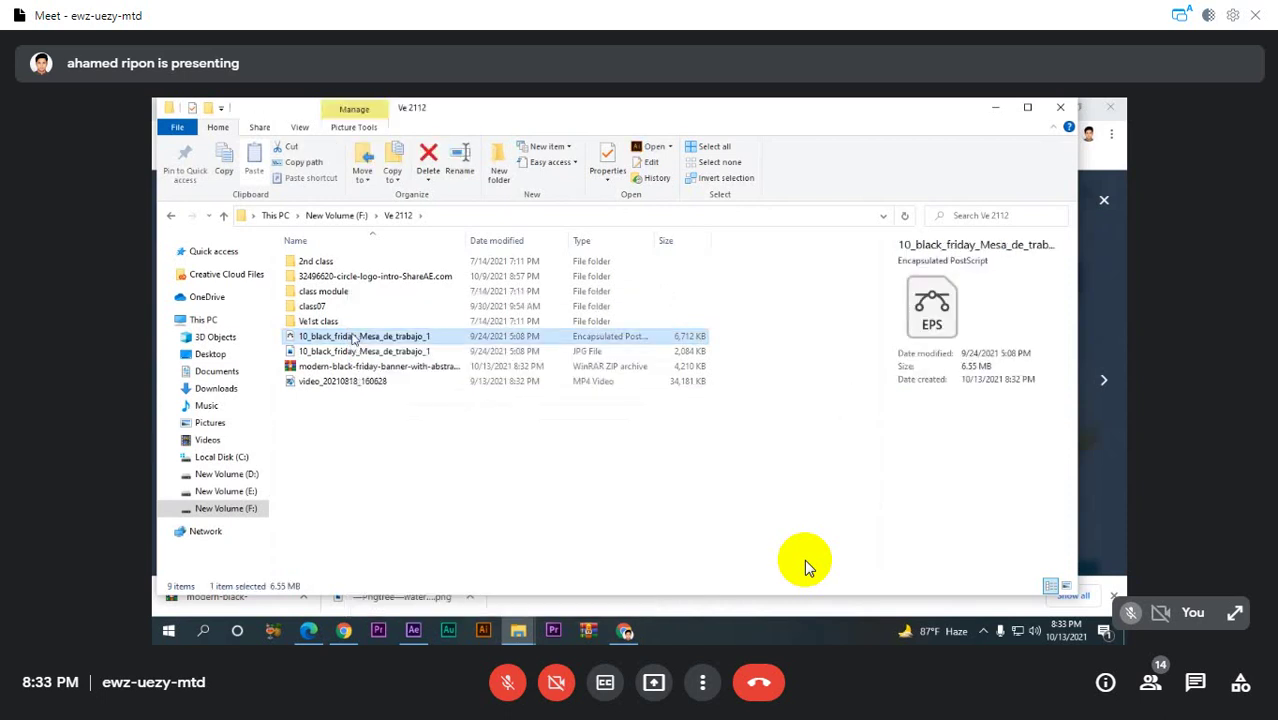
right_click(353, 338)
mouse_move(430, 397)
left_click(720, 413)
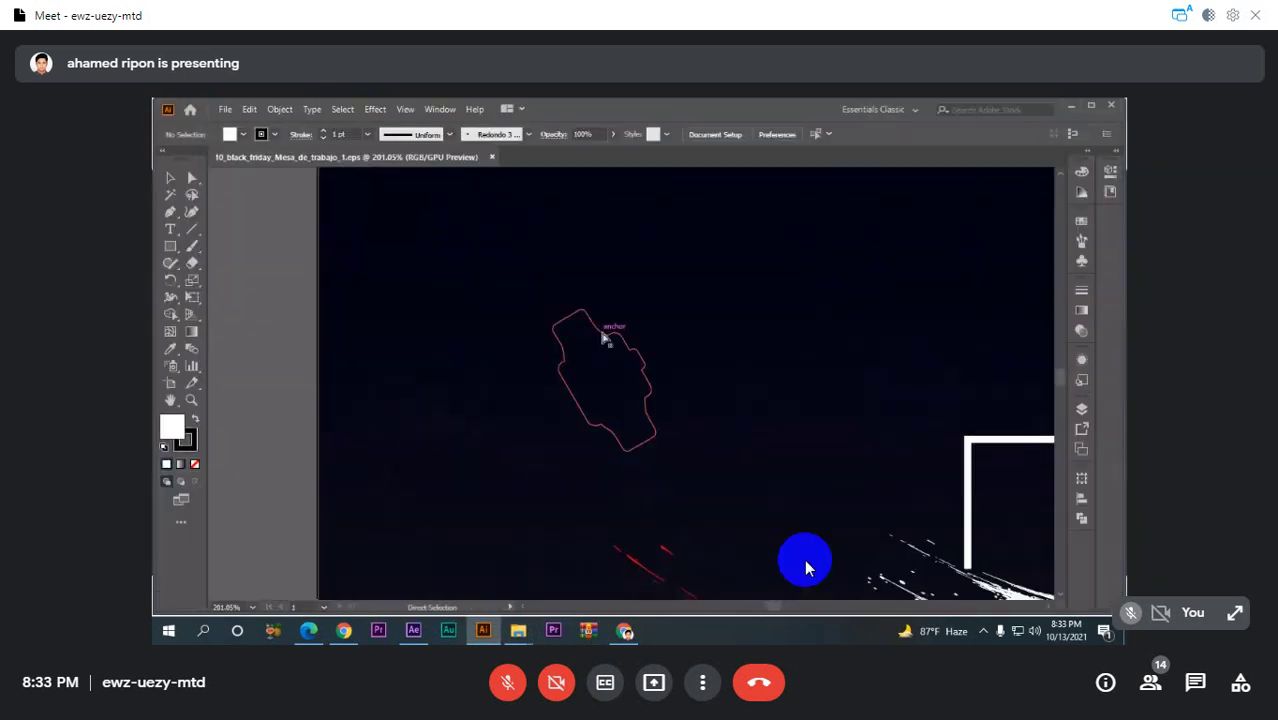
- Ungroup the Black Friday banner artwork containing the brush strokes, lettering and white frame
key("ctrl+1")
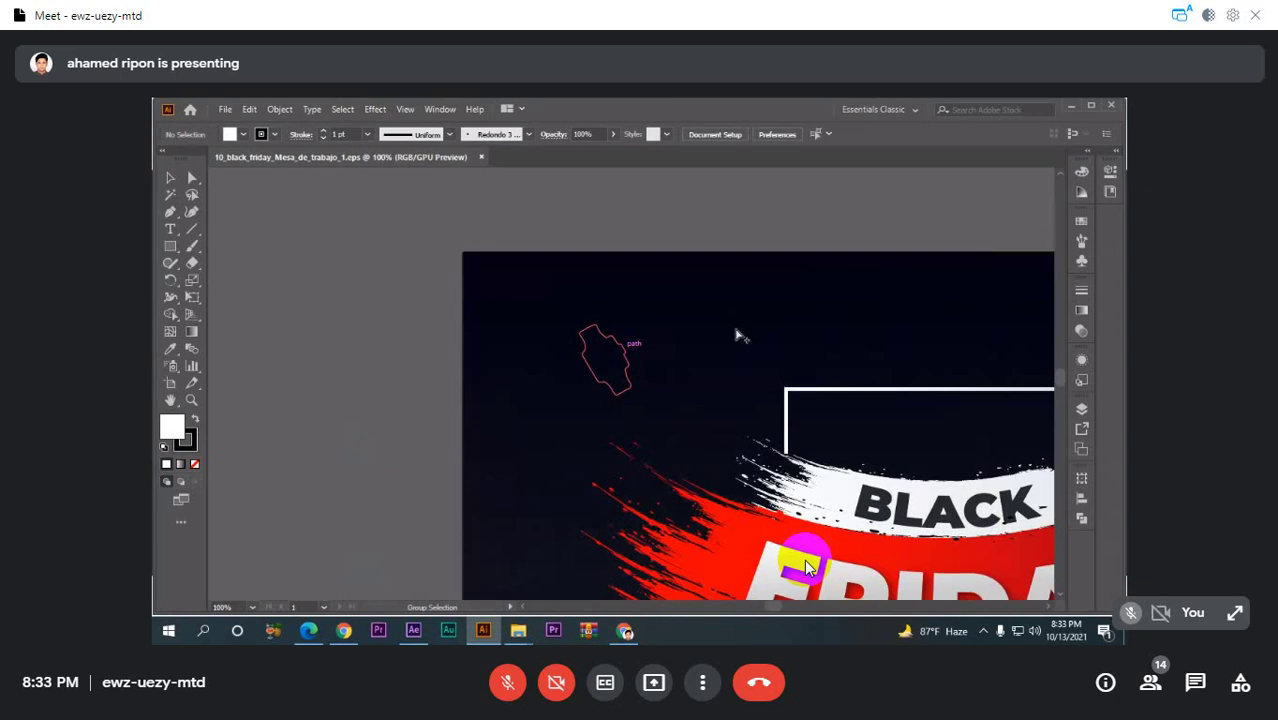
scroll(740, 336, "down", 5)
key("space")
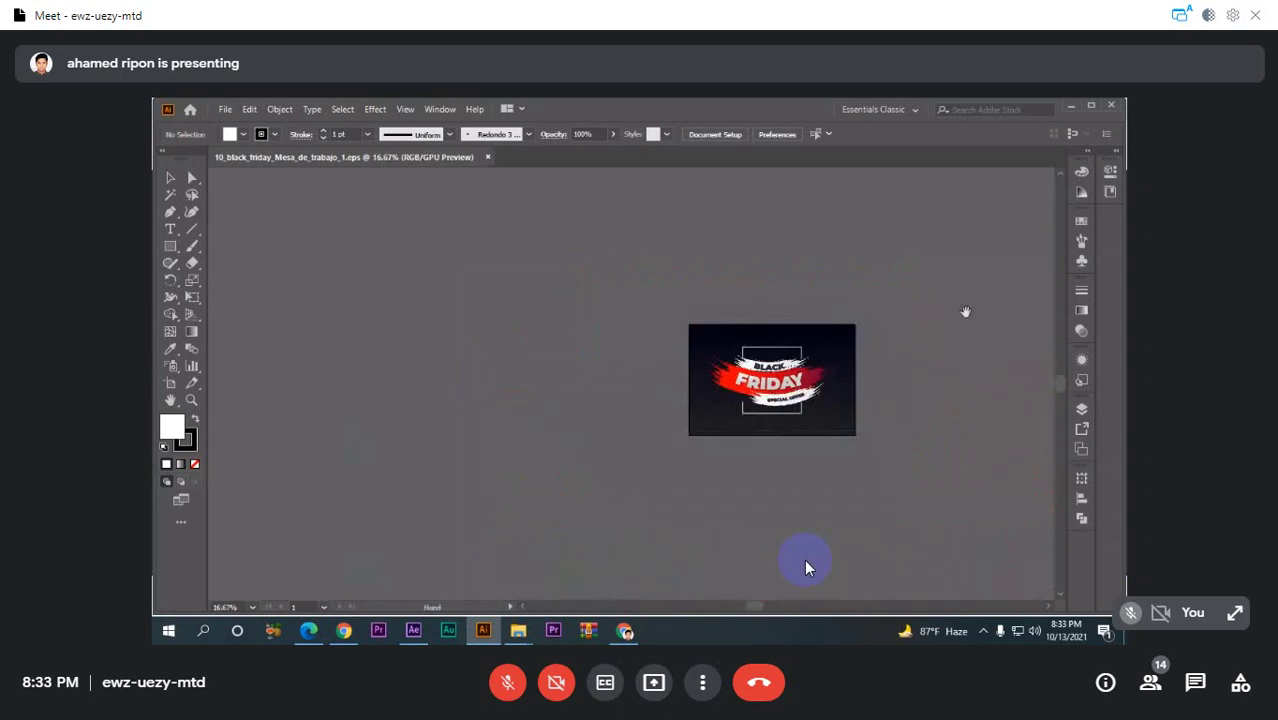
left_click_drag(964, 311, 820, 318)
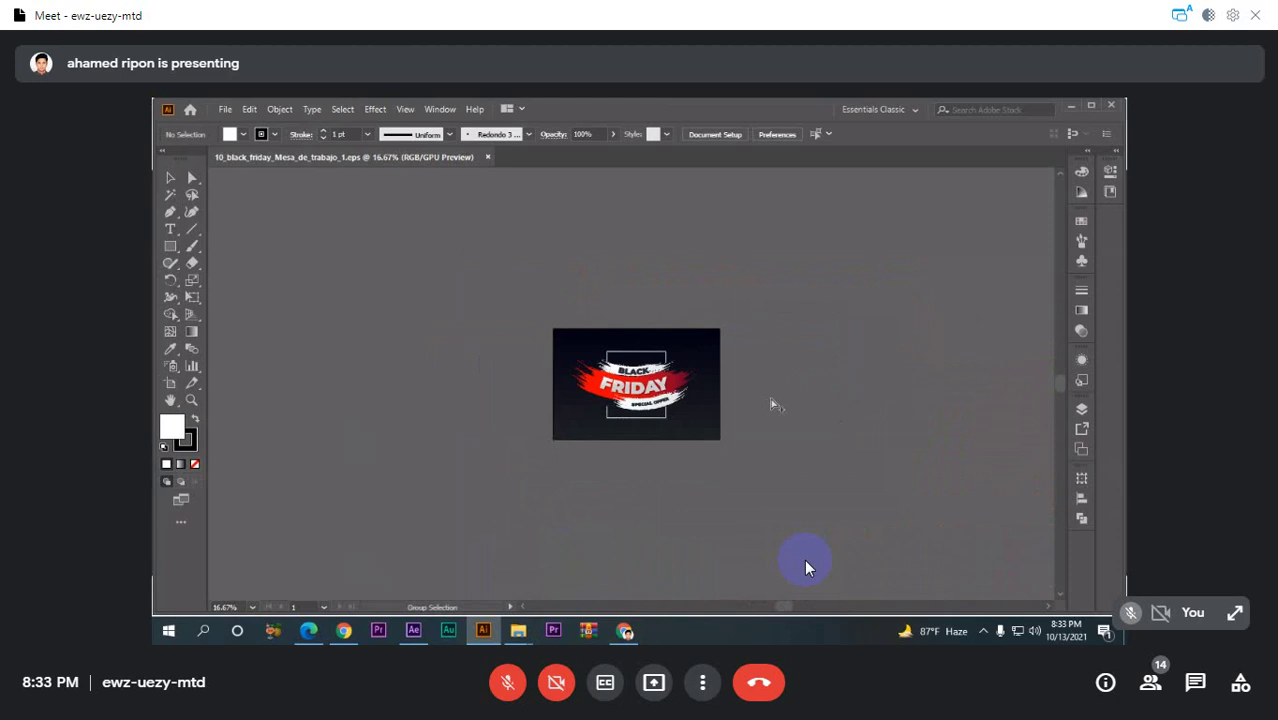
scroll(771, 404, "up", 1)
scroll(771, 404, "up", 1)
scroll(771, 402, "up", 1)
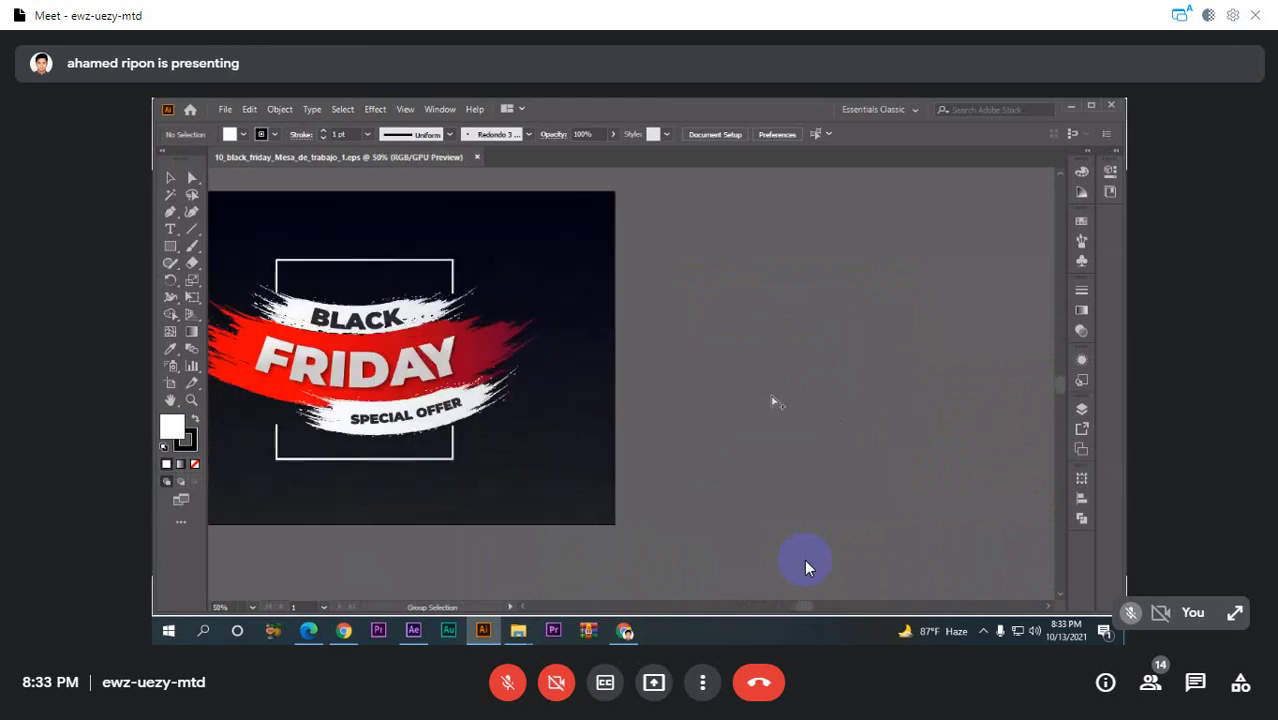
left_click_drag(669, 313, 921, 316)
left_click(597, 350)
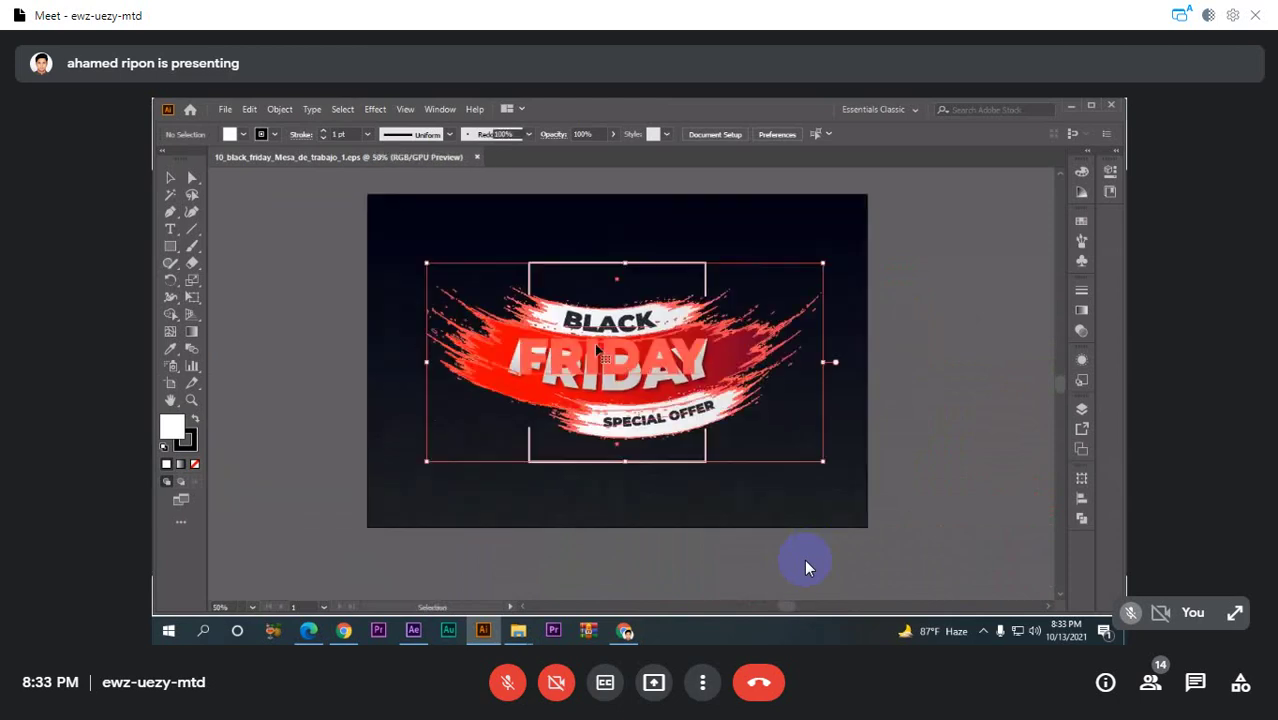
right_click(641, 320)
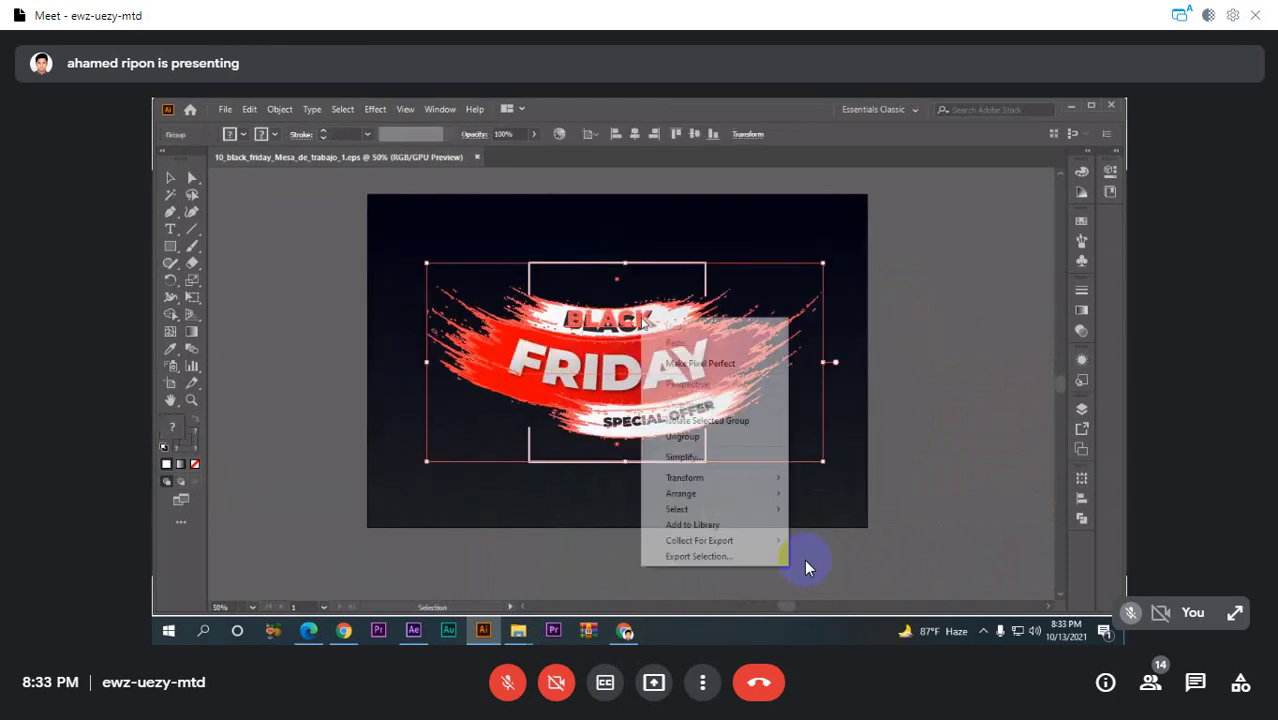
left_click(700, 437)
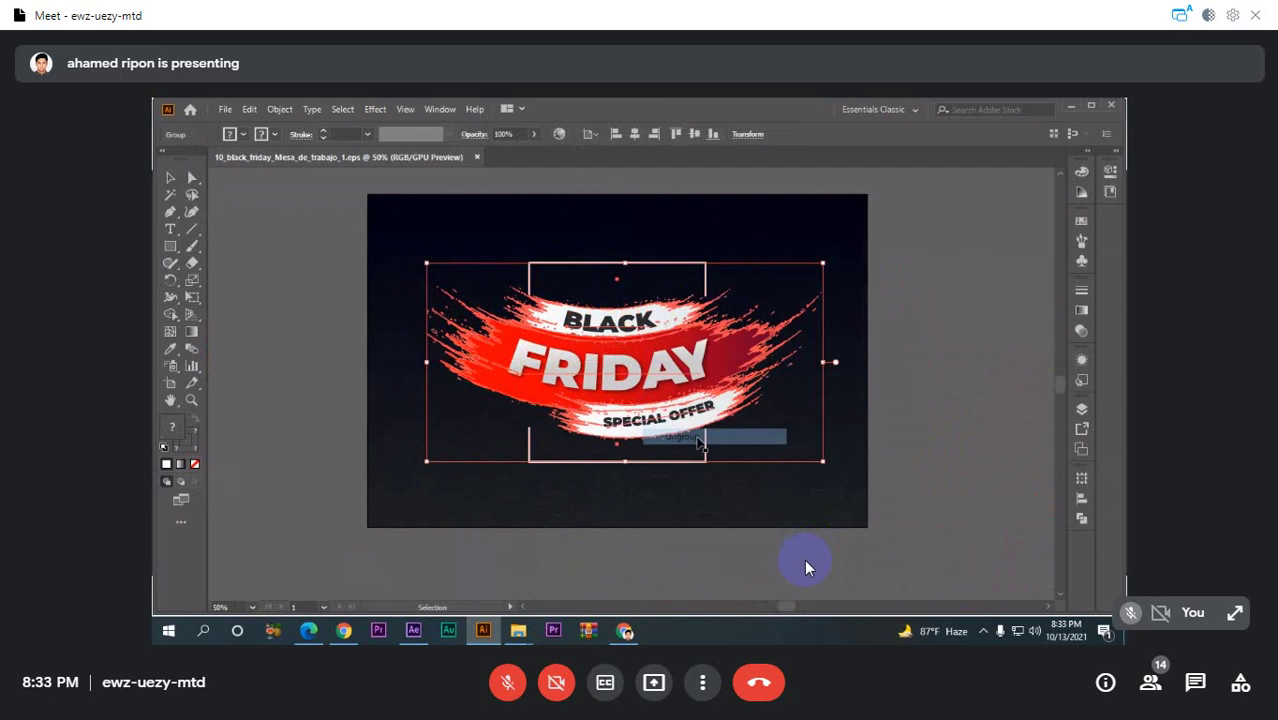
- Inspect the contents of the BACKGROUND layer and release its objects to separate layers as a sequence
left_click(1082, 410)
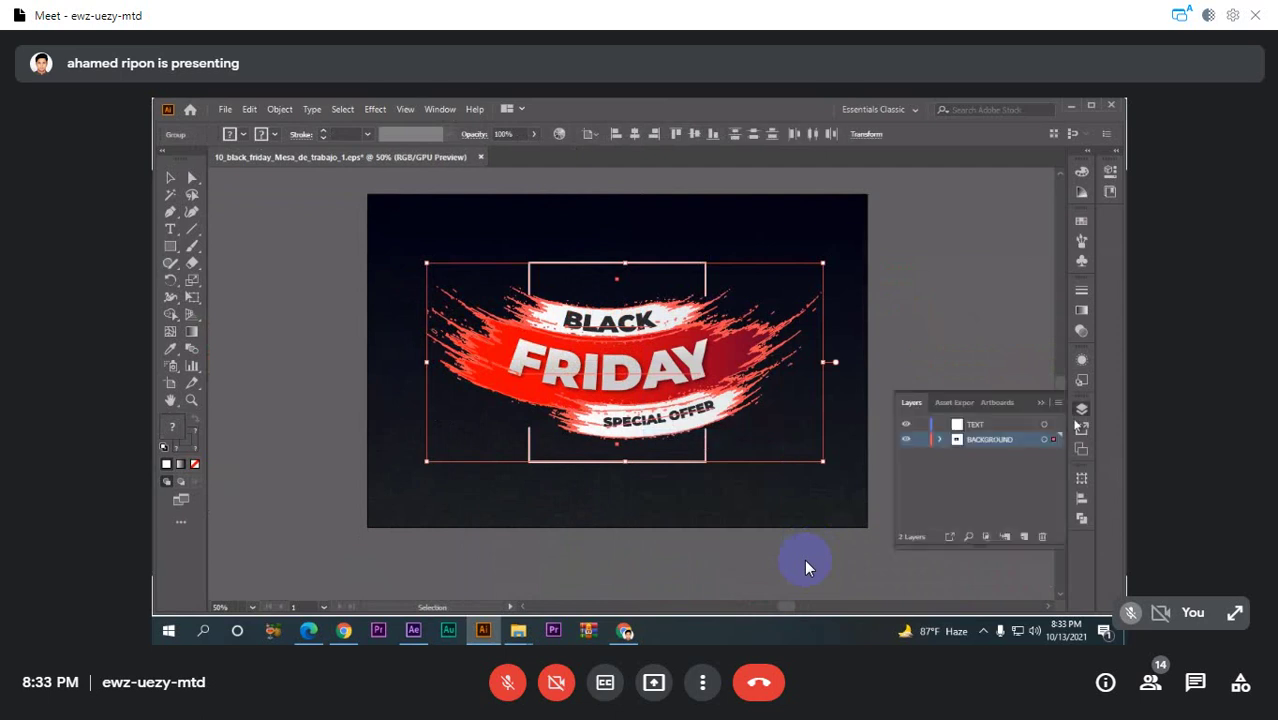
left_click(939, 439)
left_click(939, 439)
left_click(939, 439)
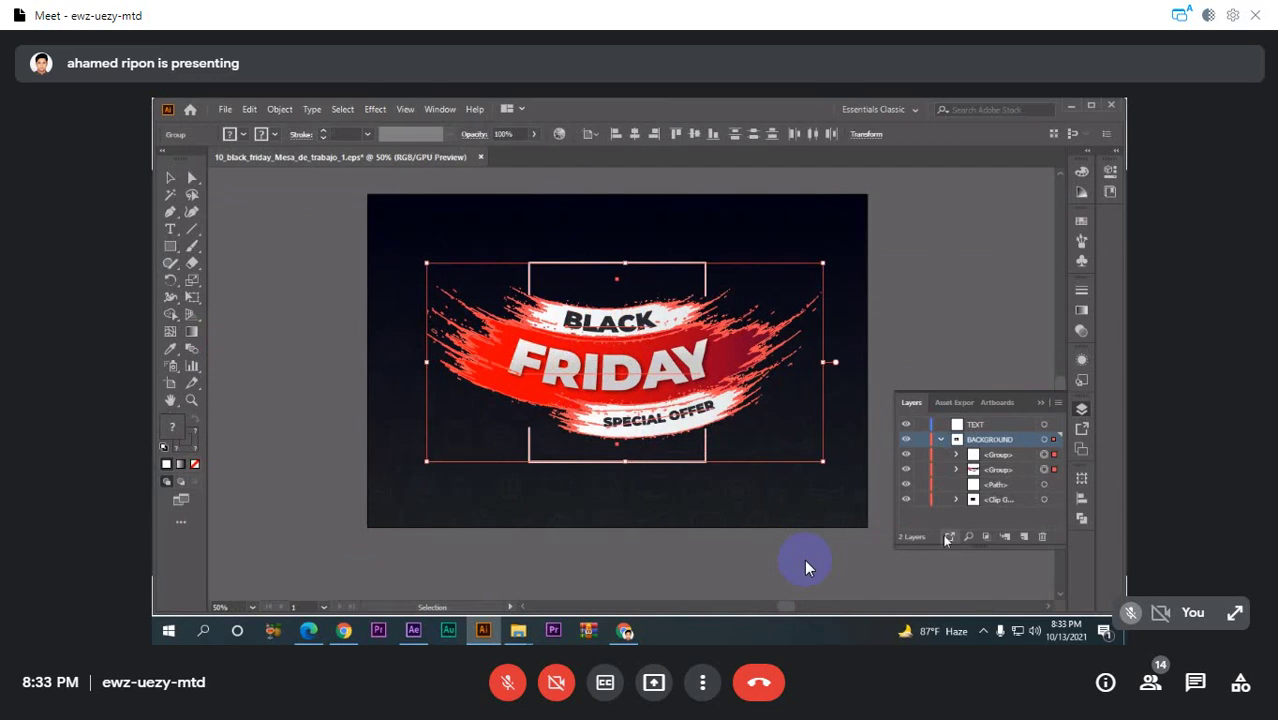
left_click(940, 439)
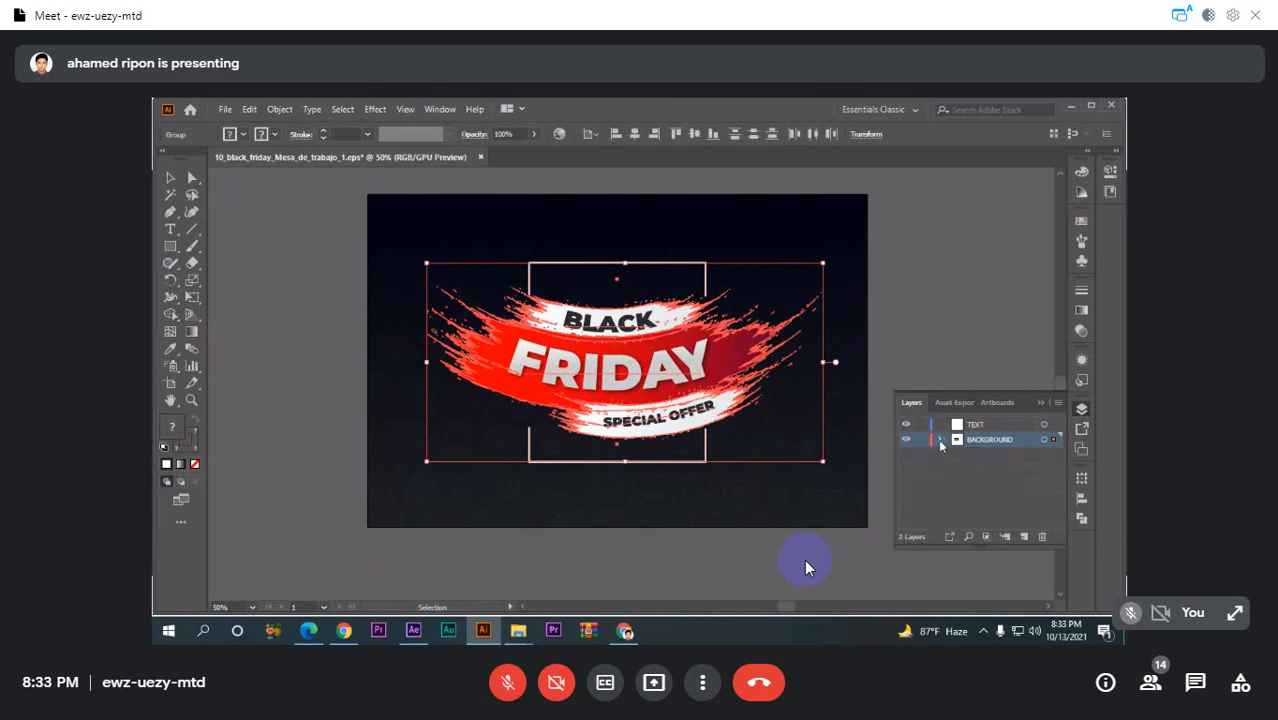
left_click(1056, 404)
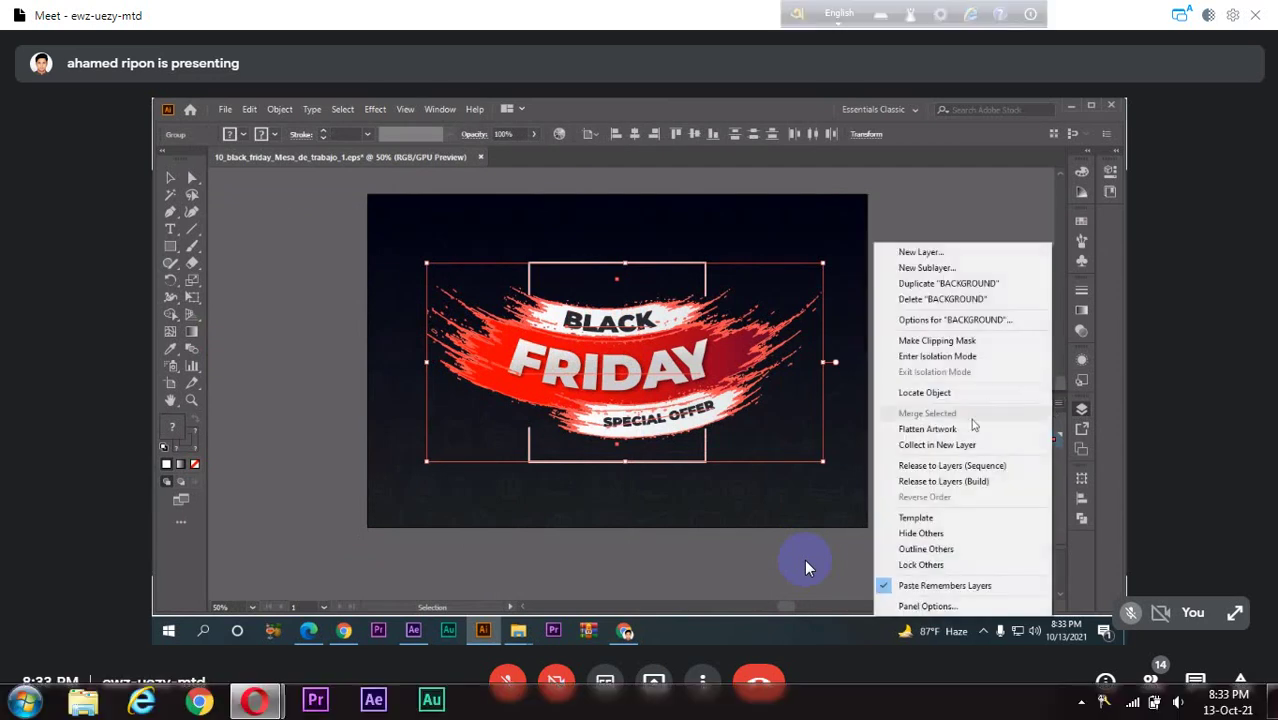
left_click(974, 466)
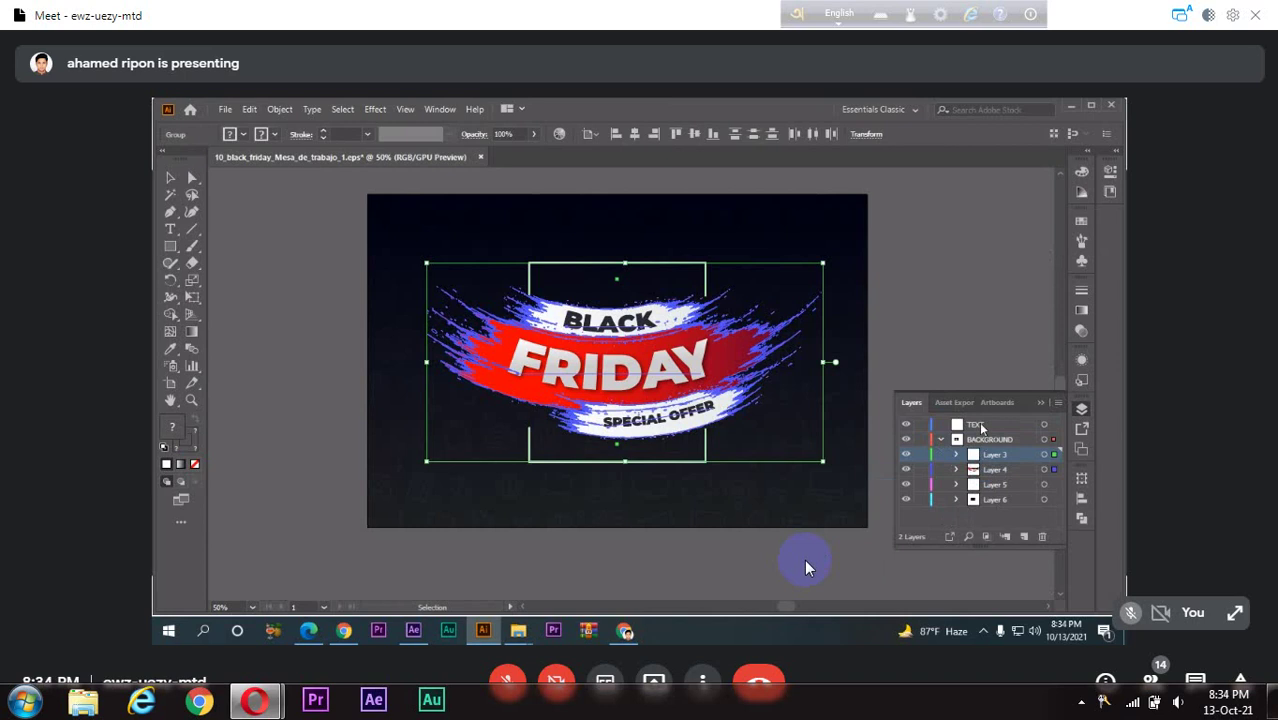
- Move Layers 3 to 6 out of BACKGROUND to the top level above the TEXT layer, and deselect the artwork
left_click(981, 427)
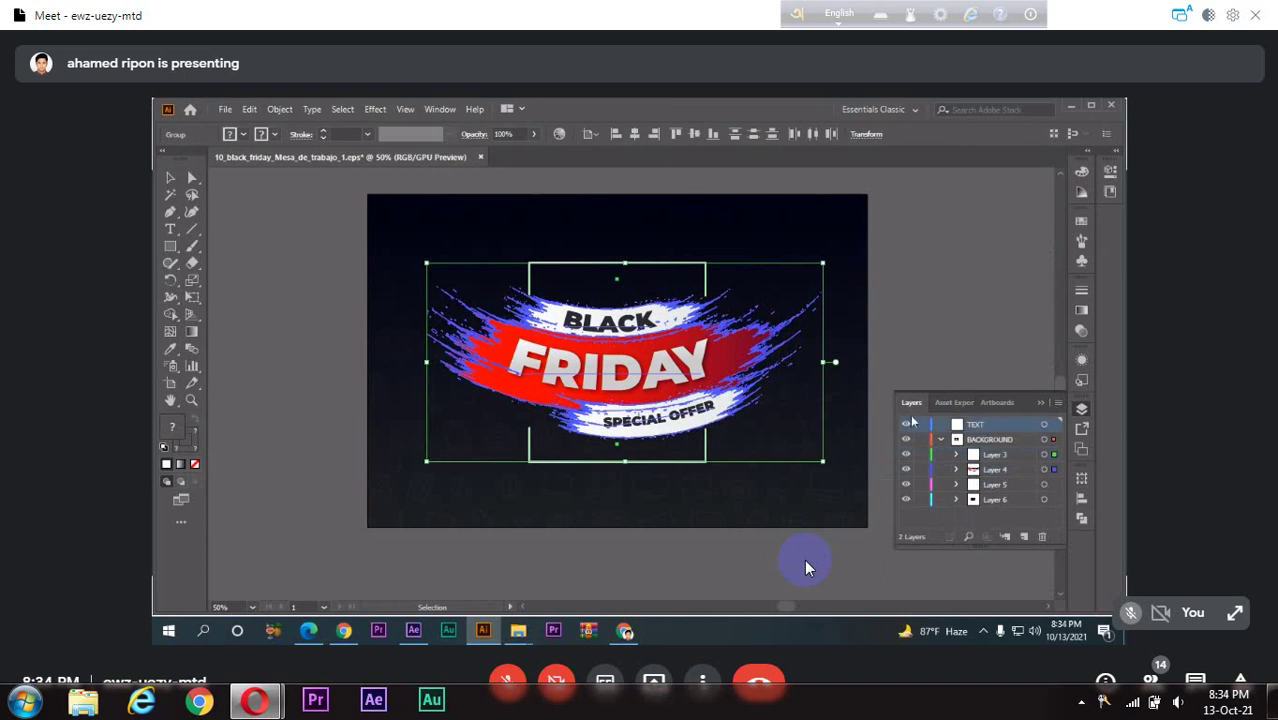
left_click(988, 500)
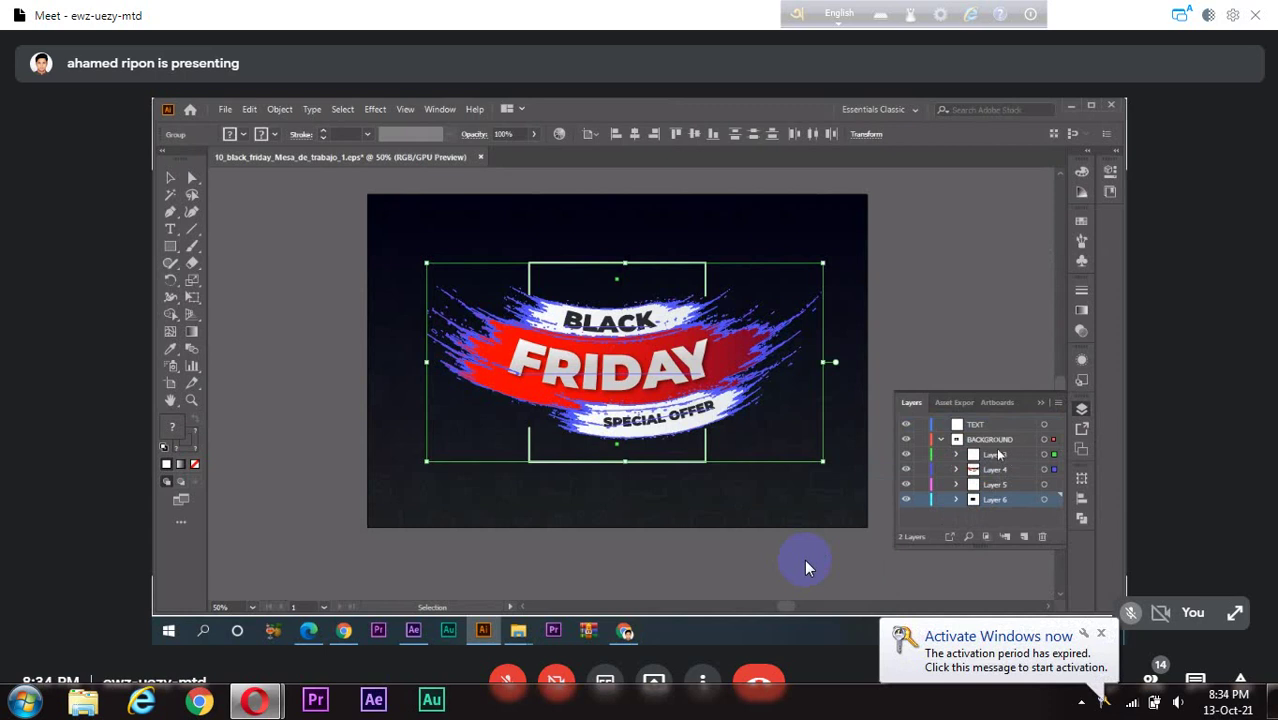
left_click(991, 456, "shift")
left_click_drag(991, 462, 985, 423)
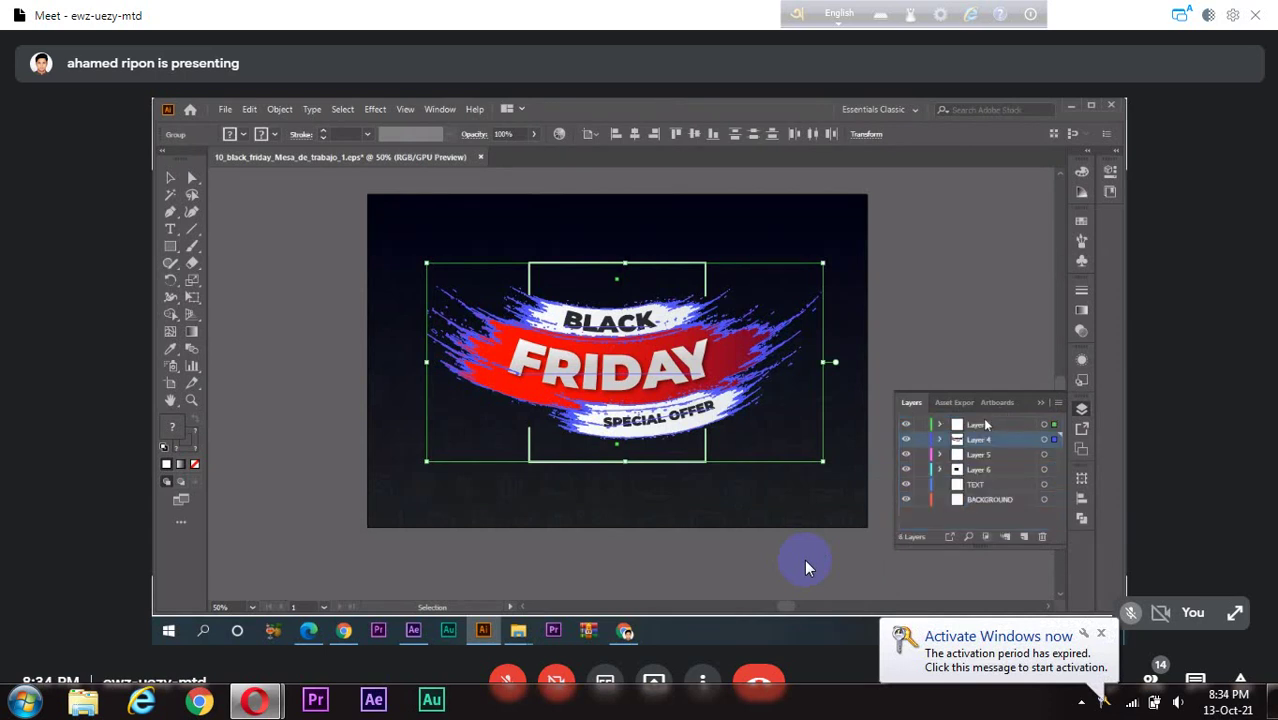
left_click(855, 555)
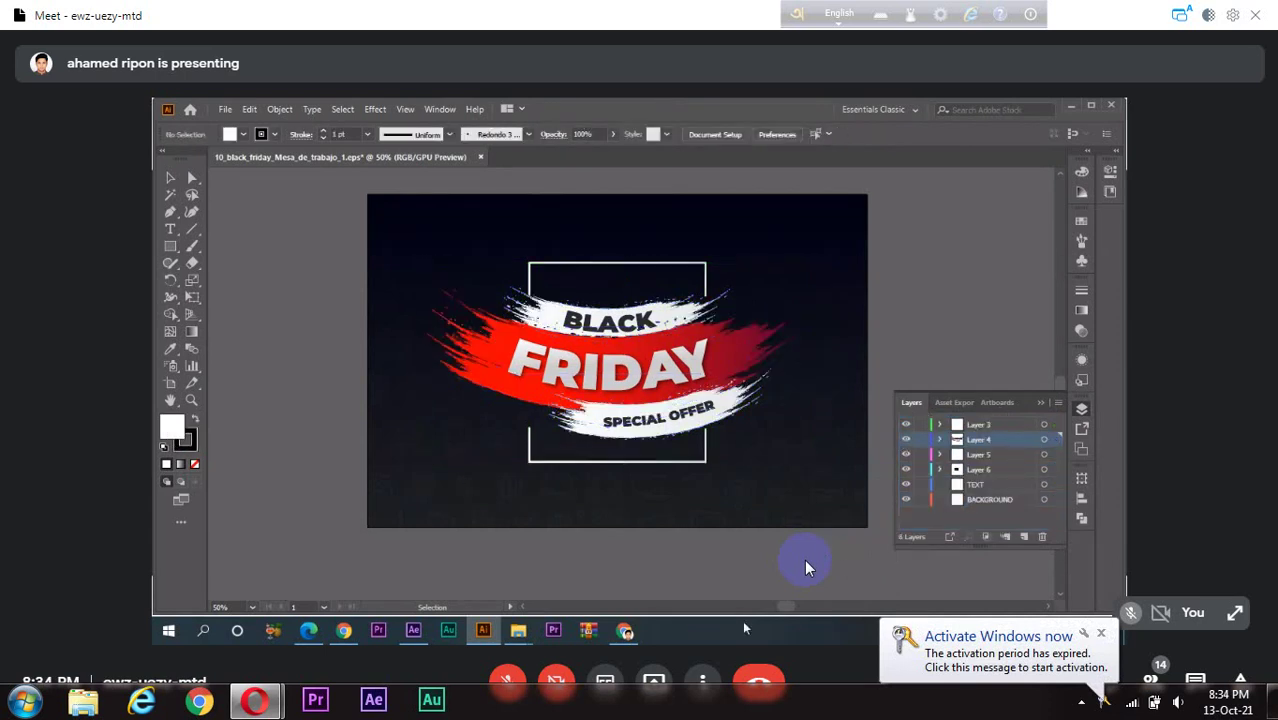
left_click(225, 110)
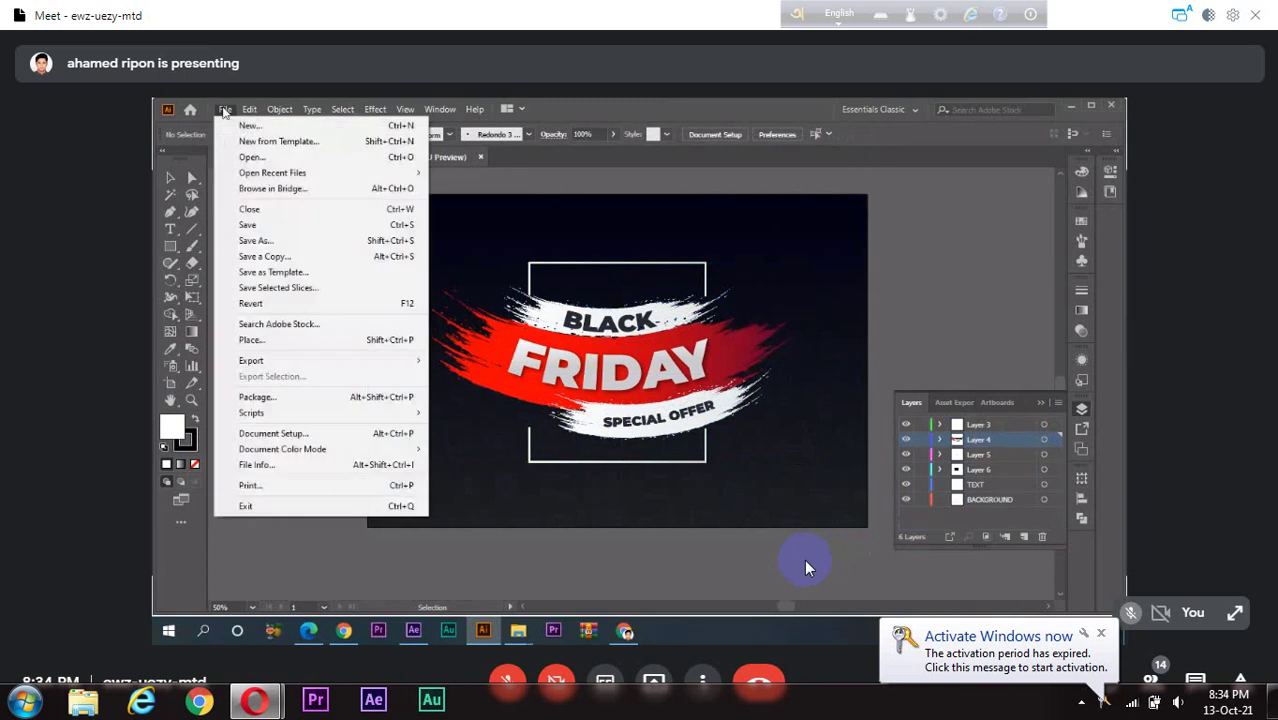
key("Escape")
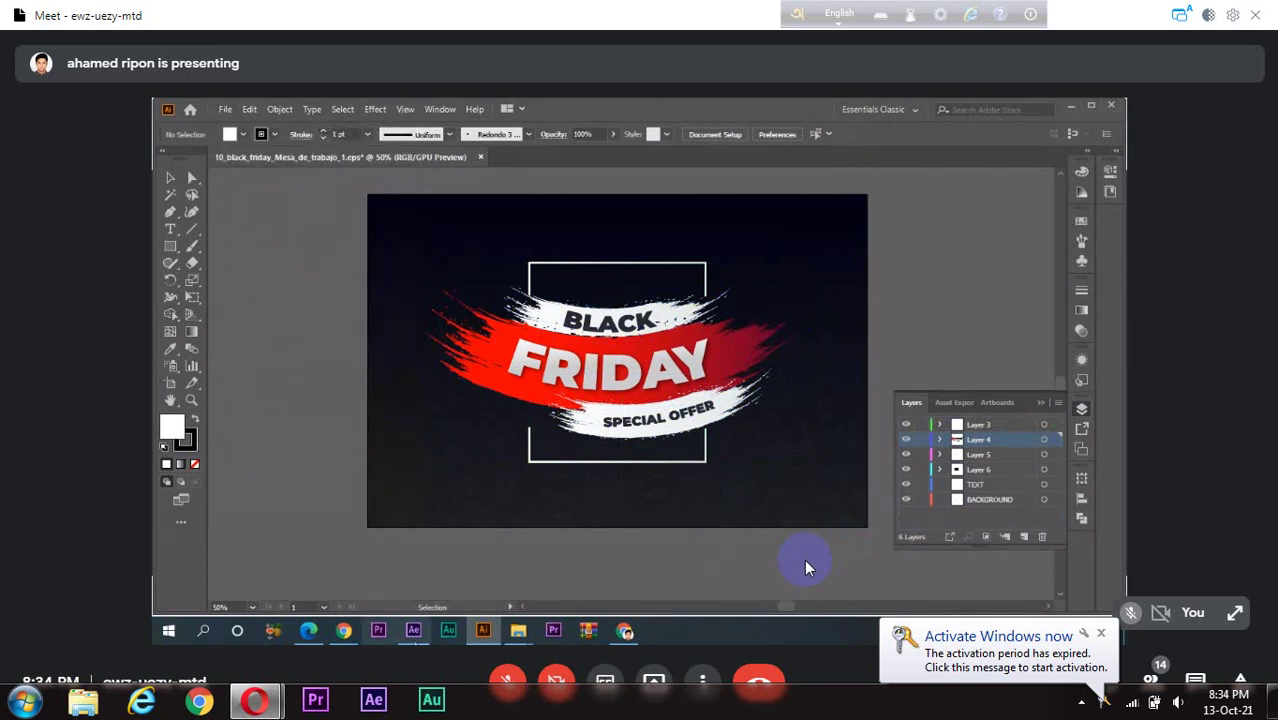
- Switch to After Effects and import the 10_black_friday_Mesa_de_trabajo_1 EPS from F:\Ve 2112 as Composition - Retain Layer Sizes
key("alt+Tab")
key("ctrl+i")
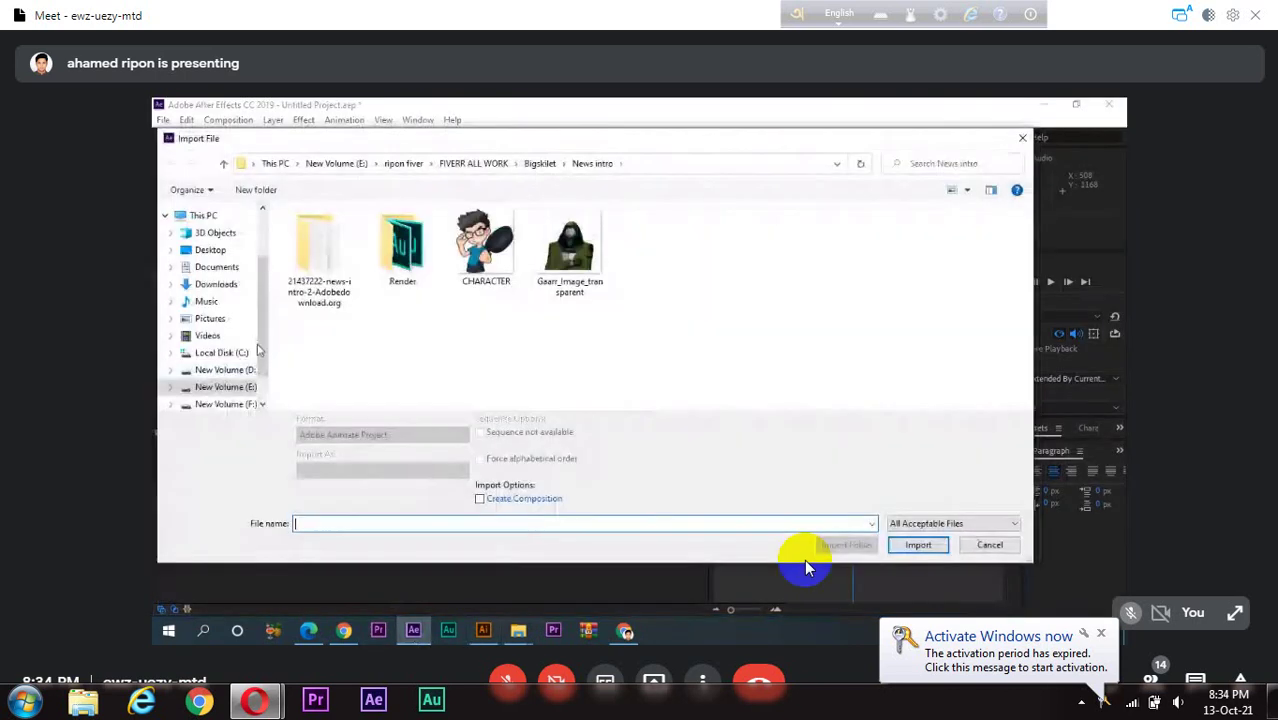
left_click(226, 404)
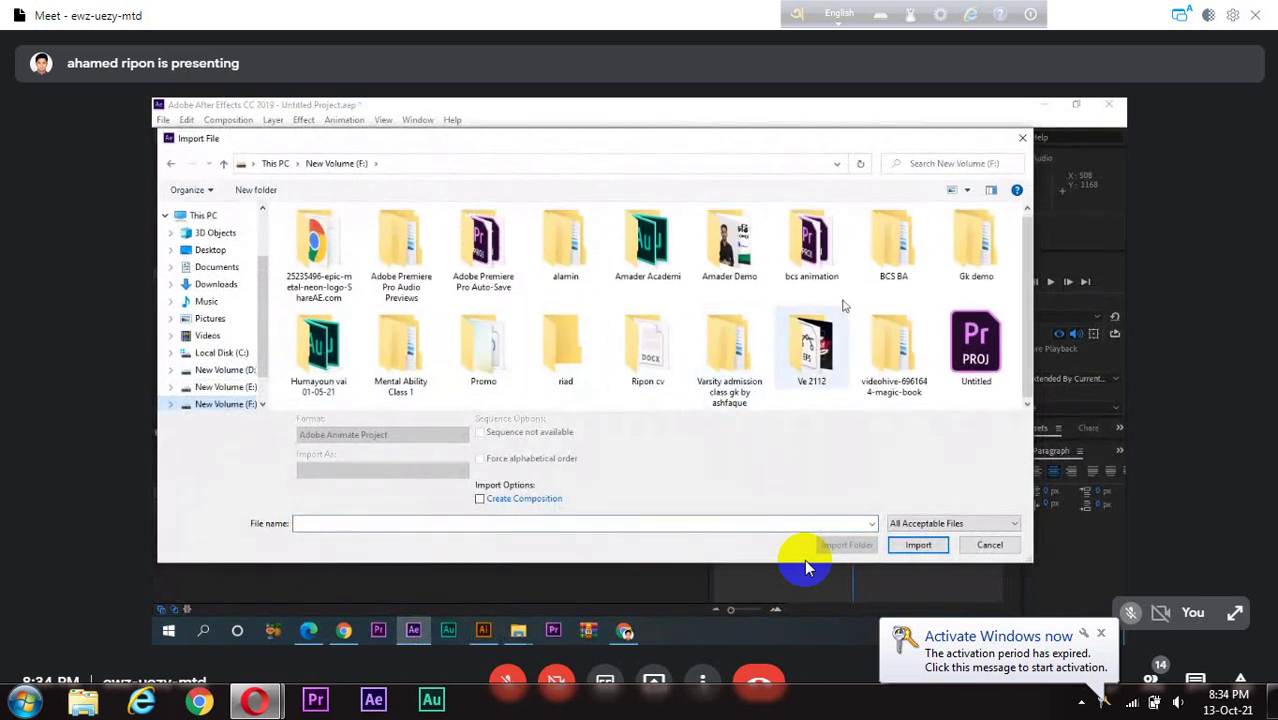
left_click(226, 387)
scroll(229, 392, "down", 1)
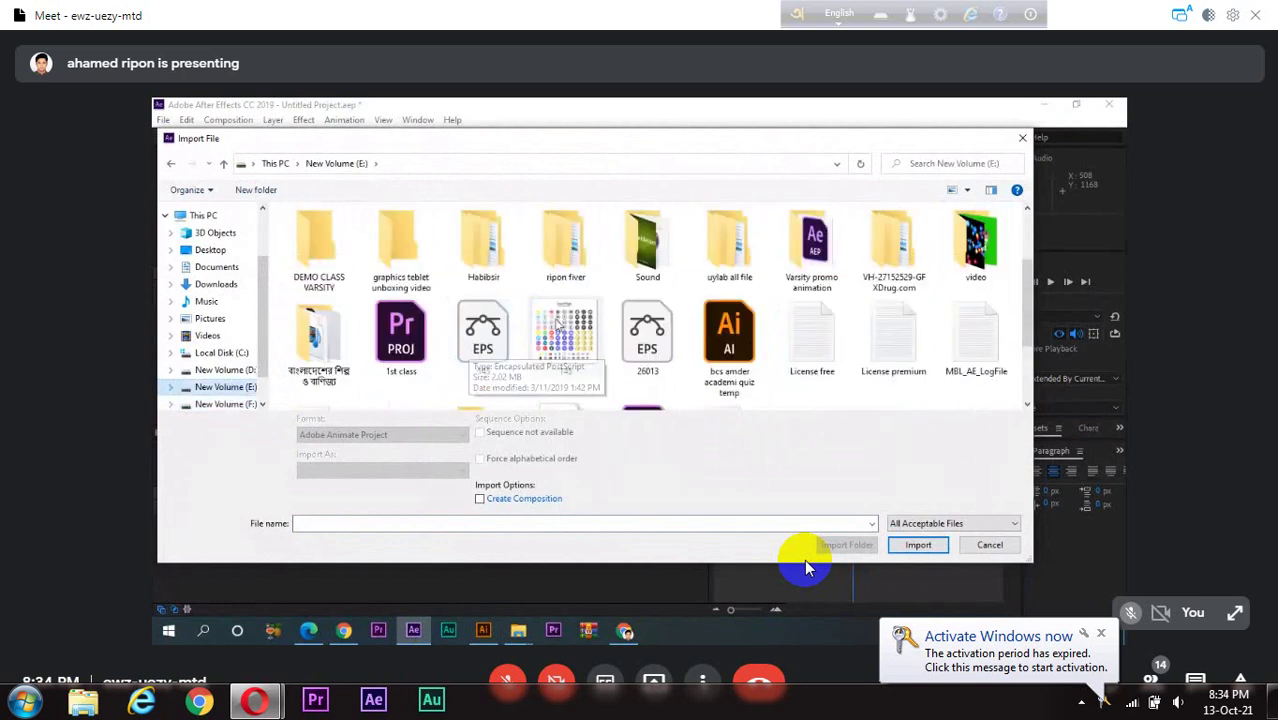
left_click(245, 405)
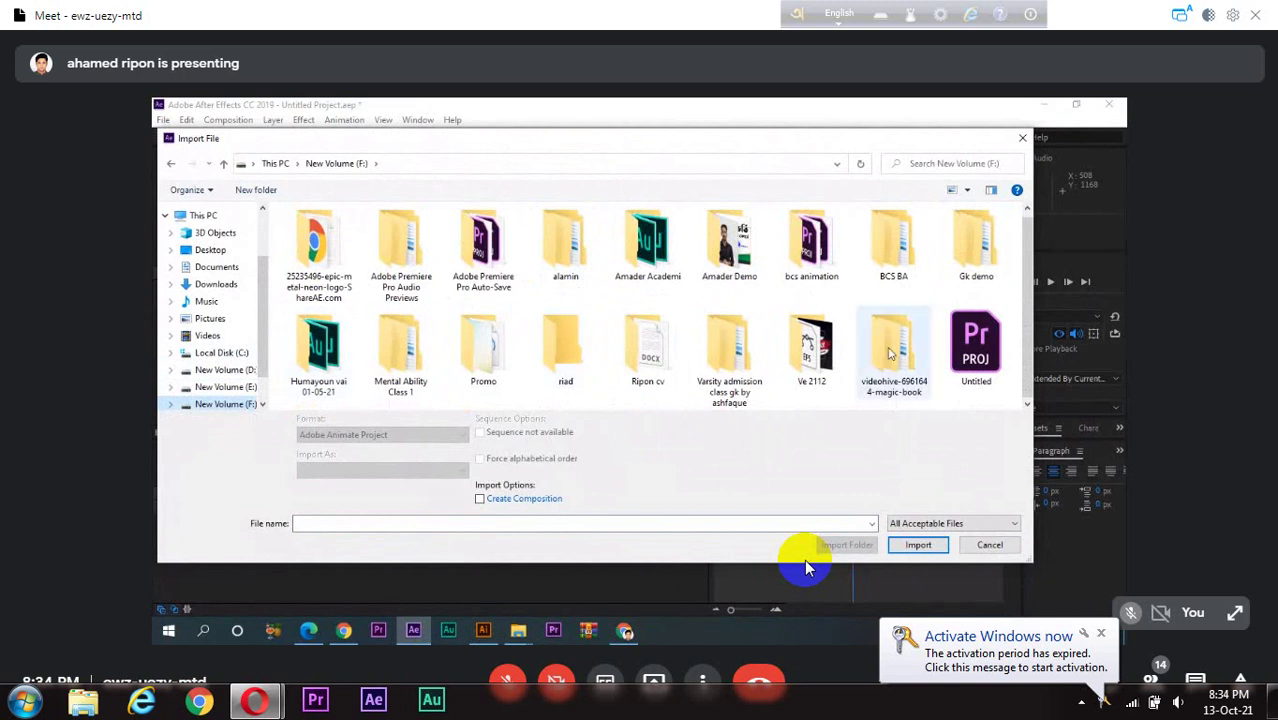
double_click(811, 345)
left_click(364, 306)
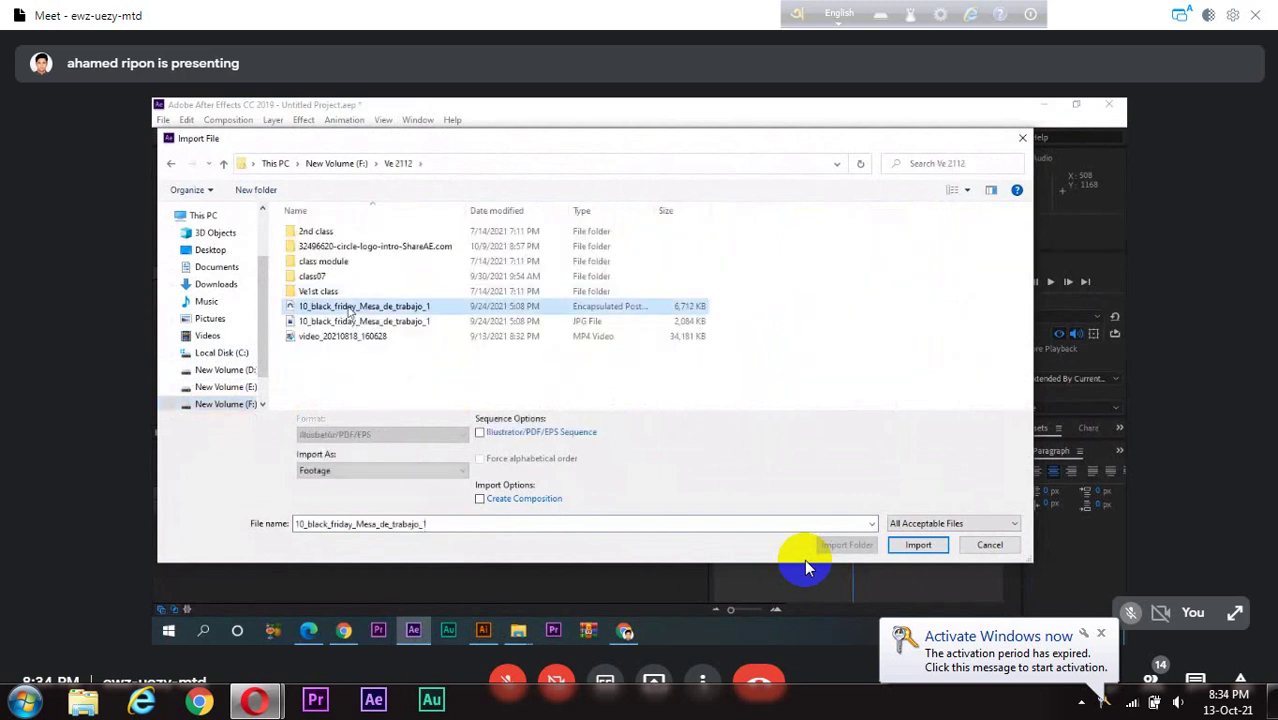
left_click(390, 470)
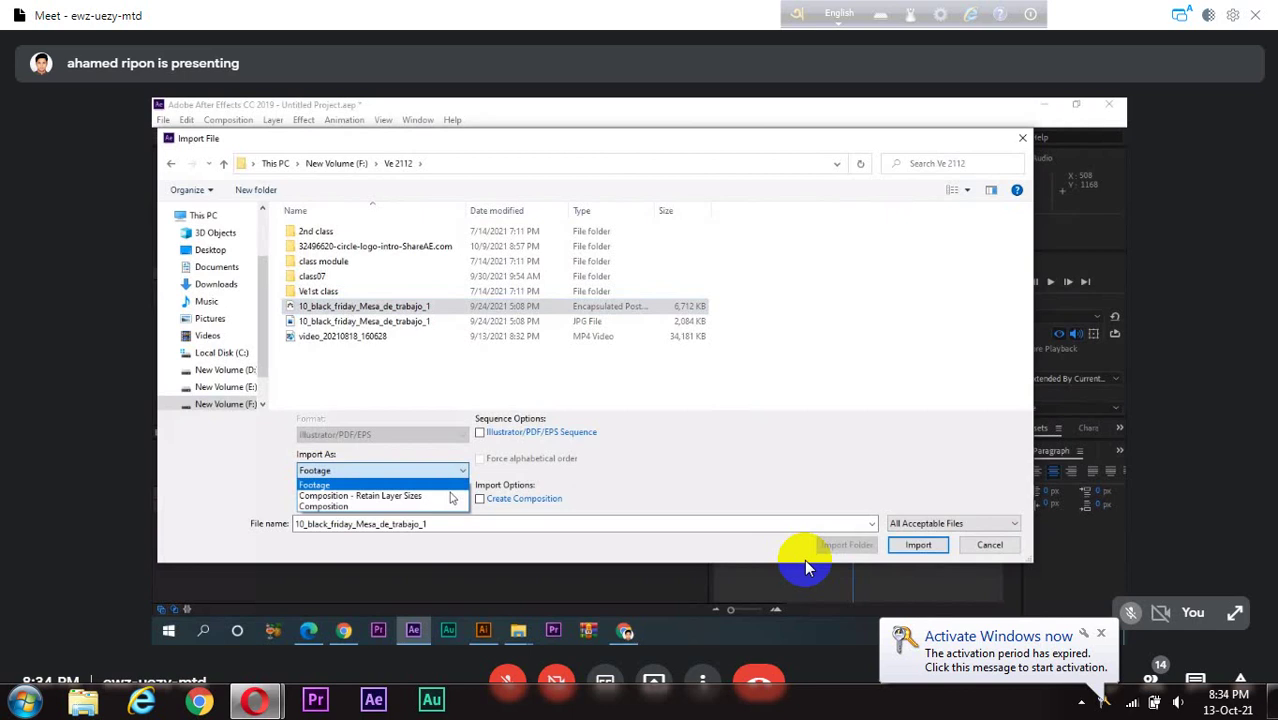
left_click(360, 493)
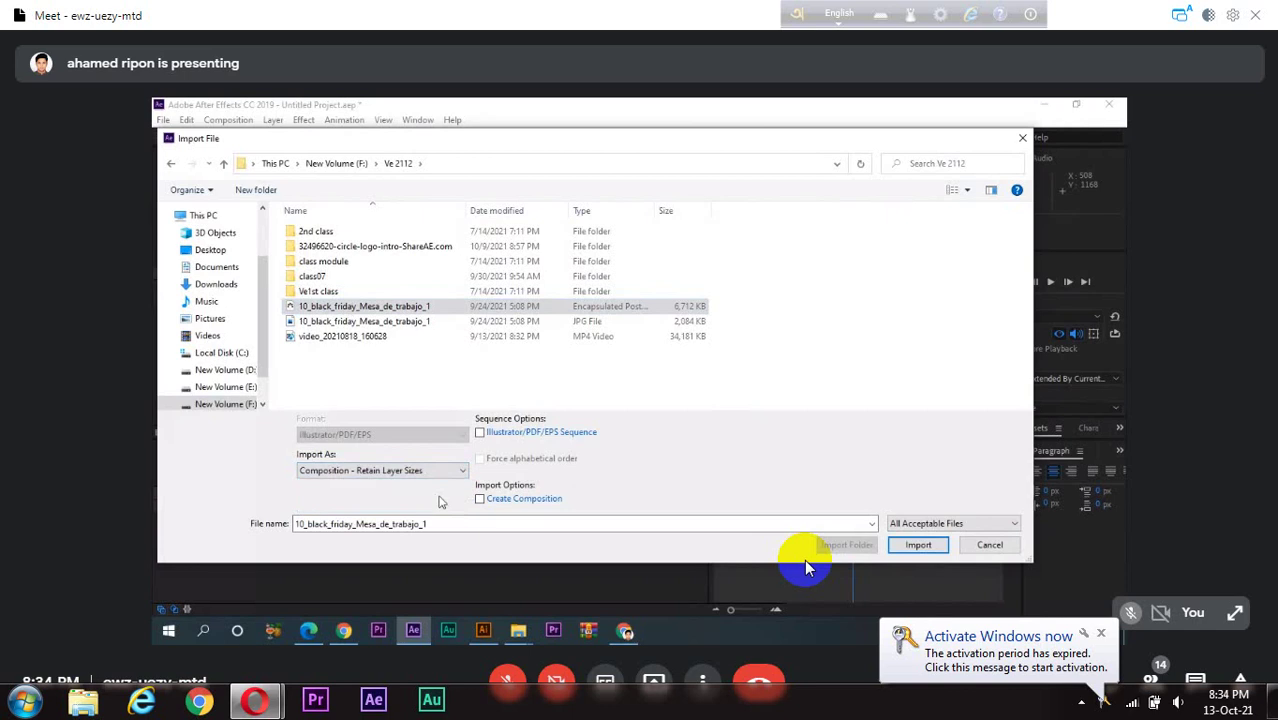
left_click(912, 546)
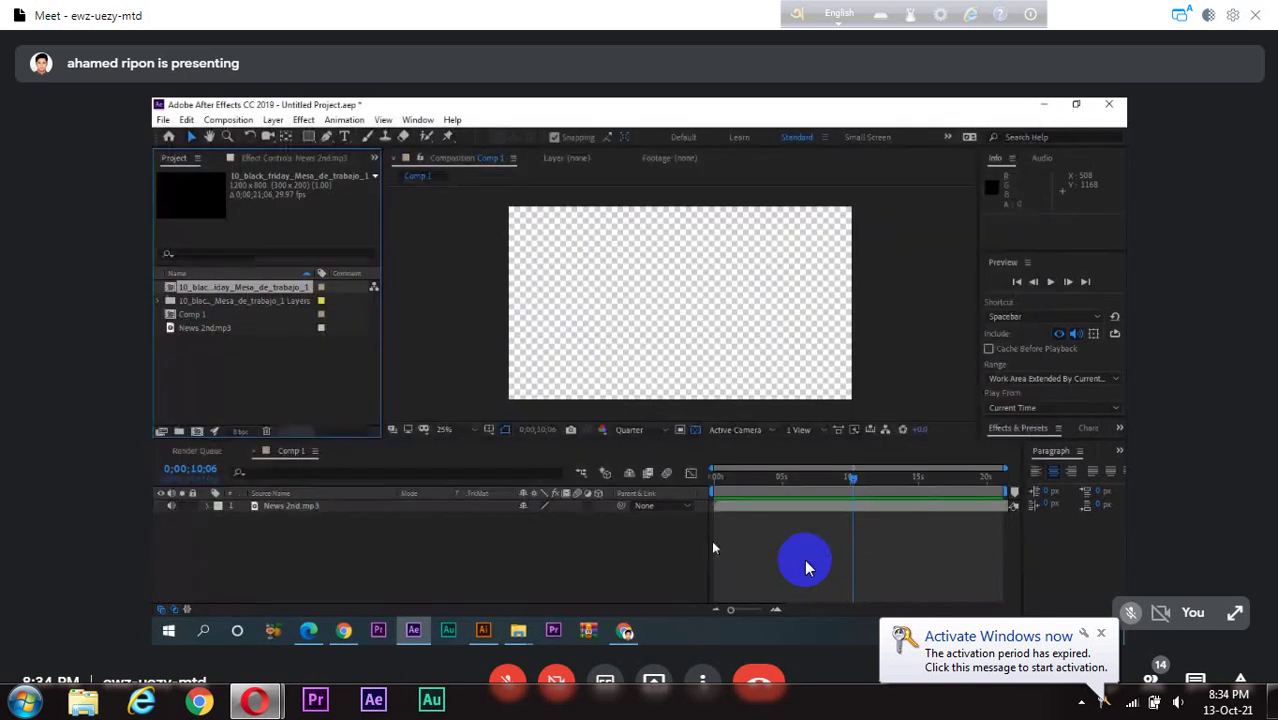
- Open the imported Black Friday composition, move the current time to 0;00;03;26, and delete its EPS layer
double_click(222, 289)
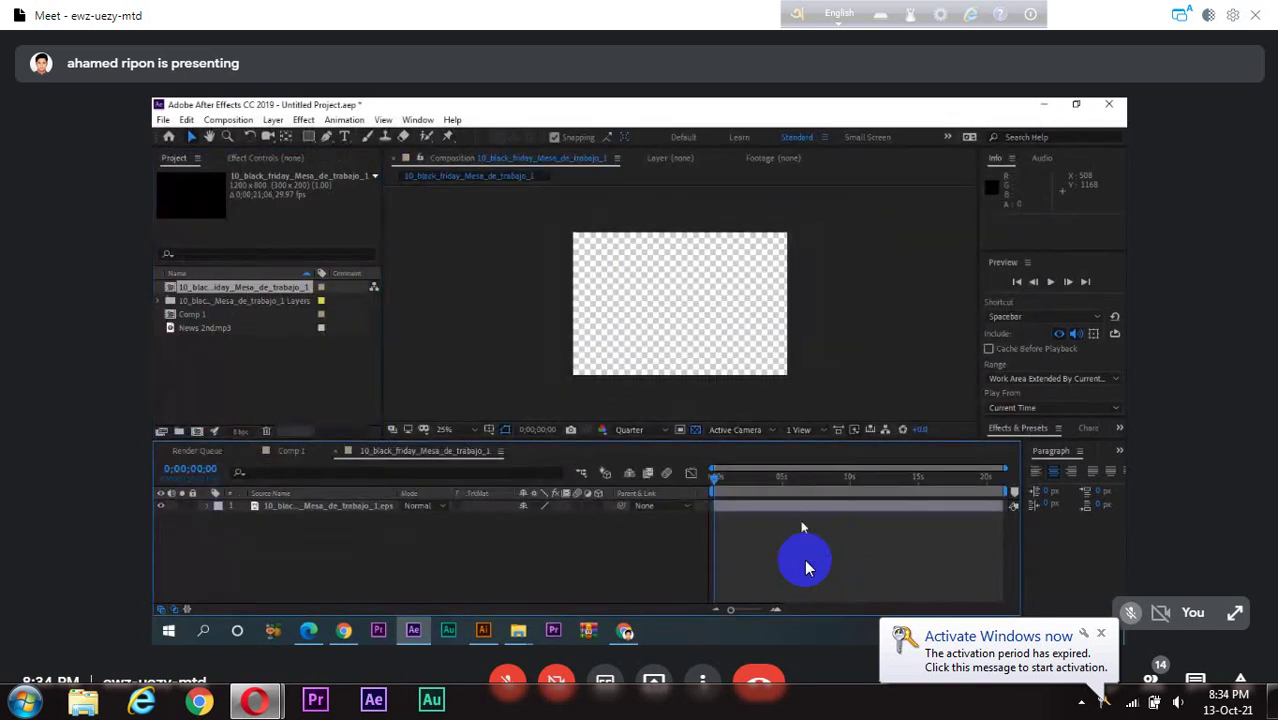
left_click_drag(793, 480, 766, 482)
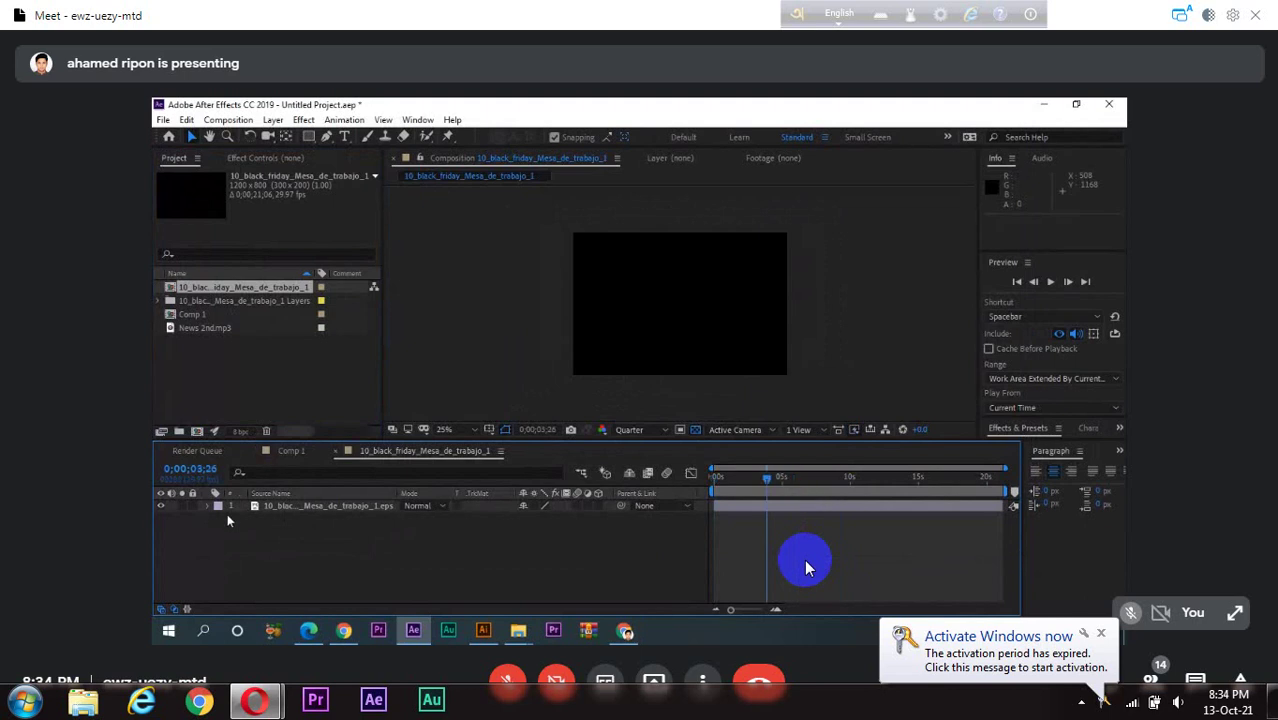
left_click(227, 510)
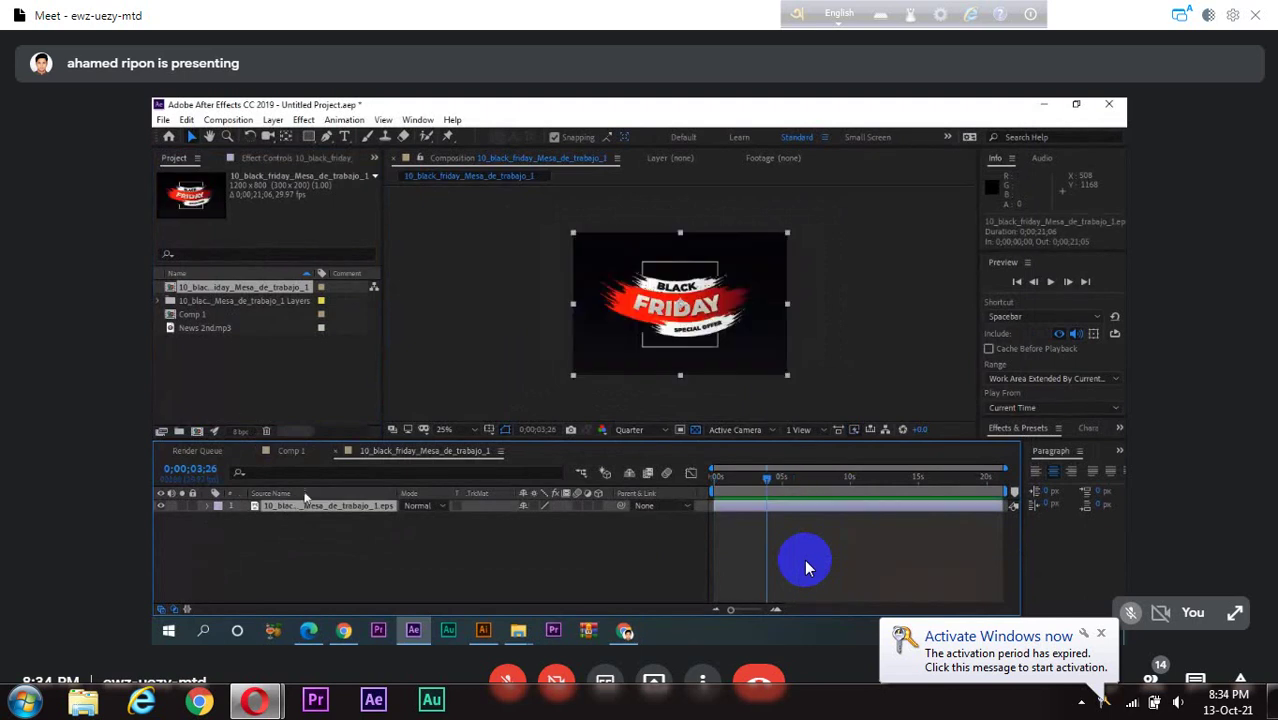
key("Delete")
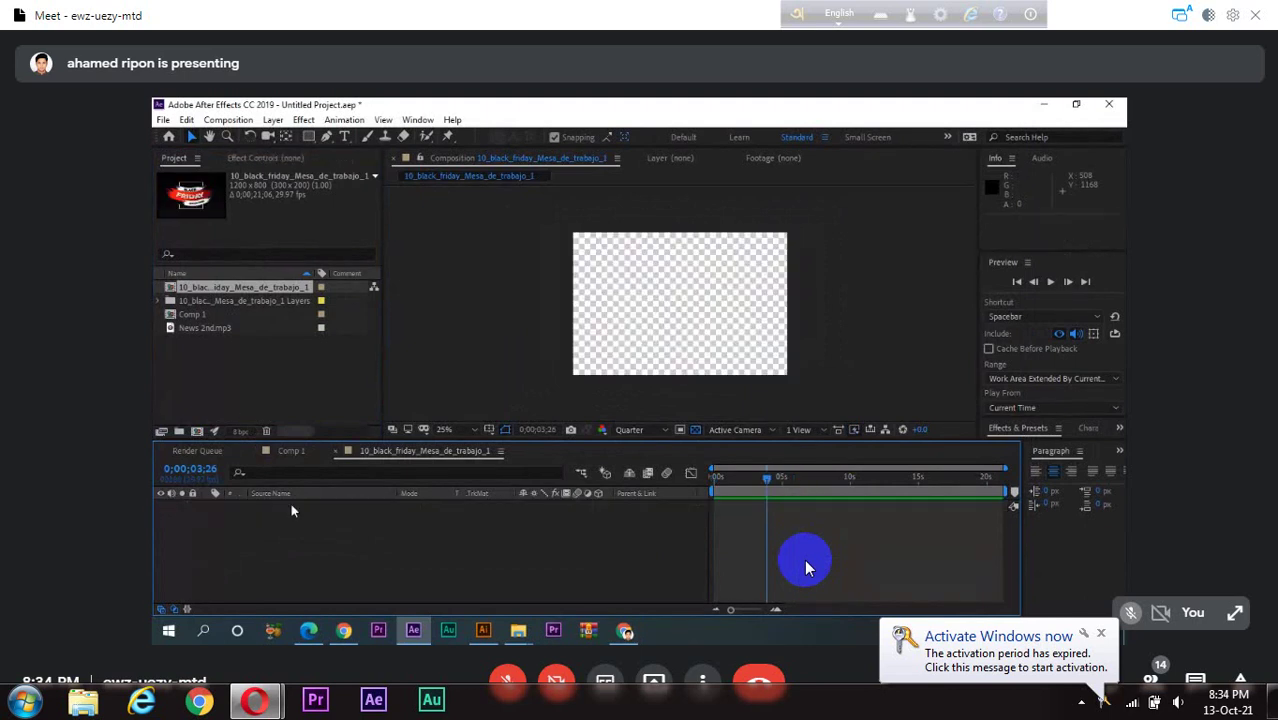
- Switch to Illustrator and save the artwork as a new Illustrator EPS named 10_black_friday_Mesa_de_trabajo_2 in F:\Ve 2112
left_click(483, 631)
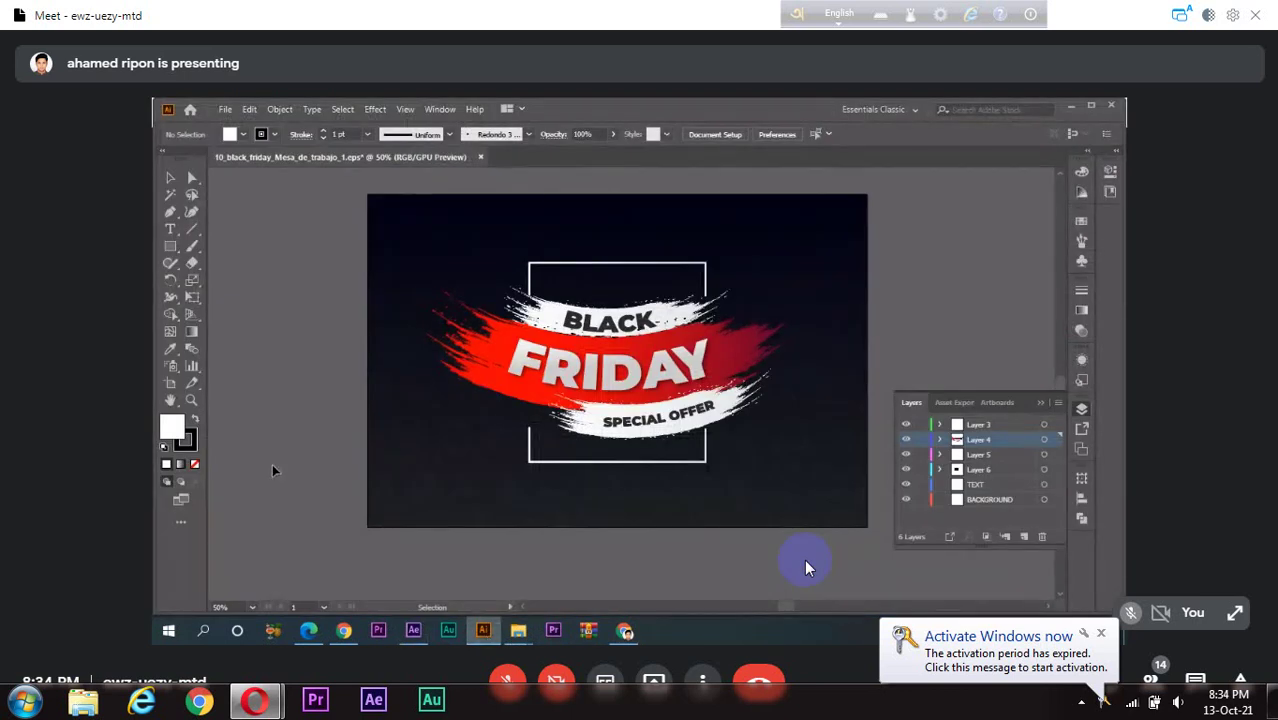
left_click(225, 109)
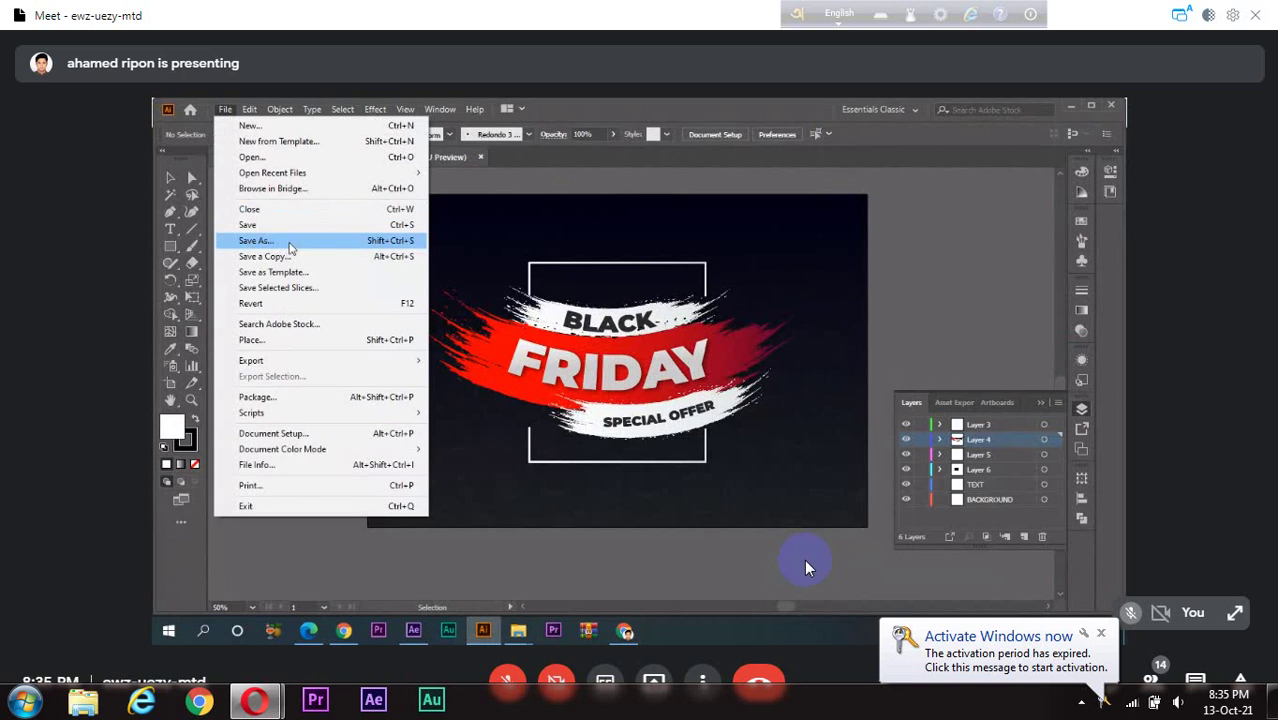
left_click(289, 243)
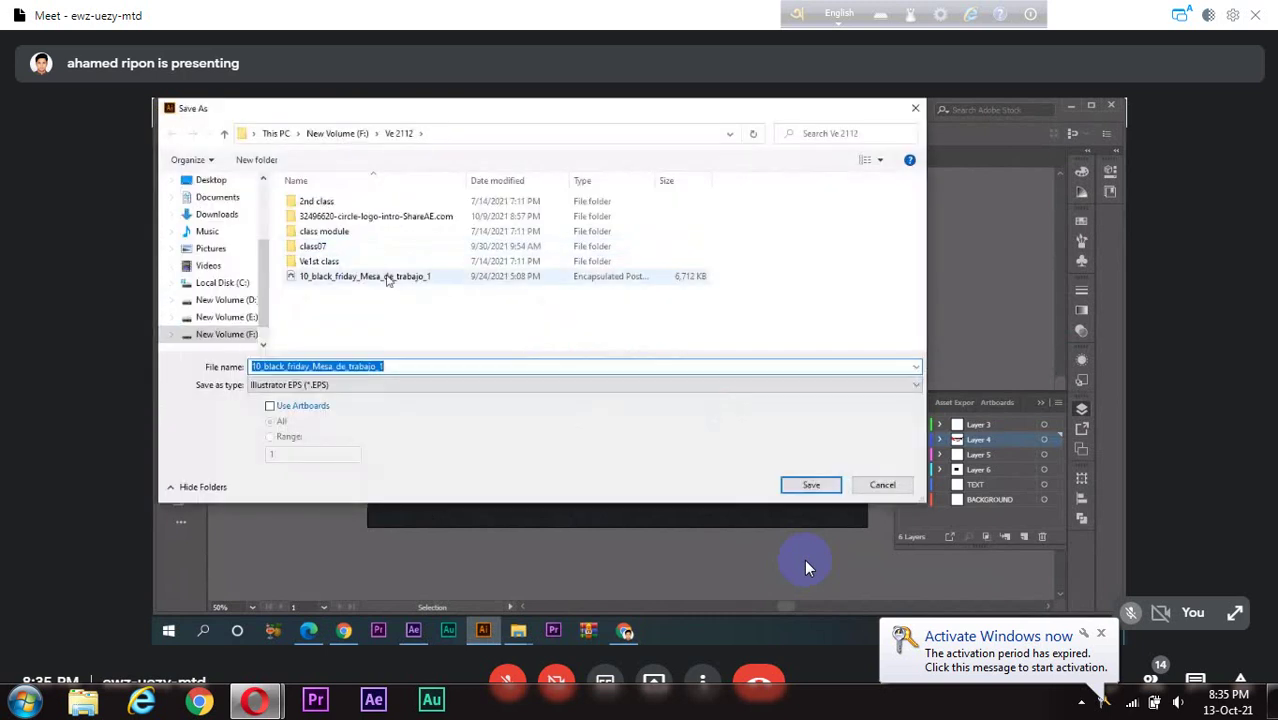
left_click(388, 280)
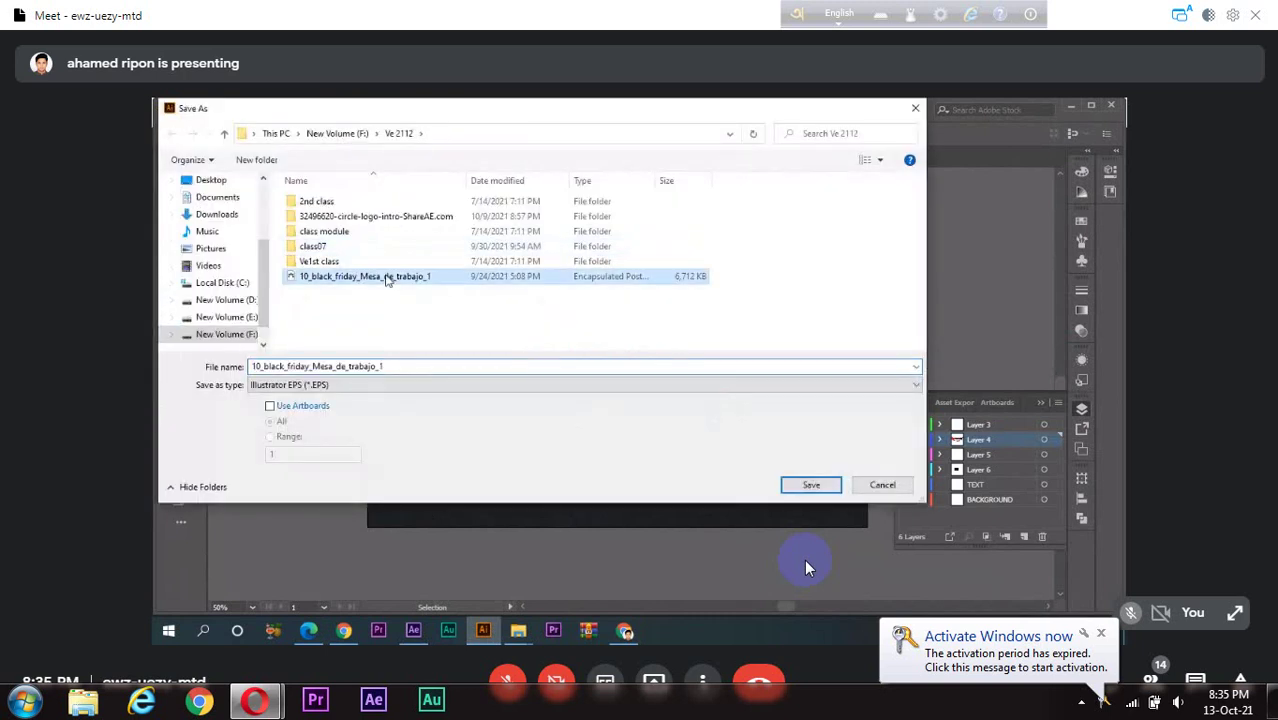
double_click(400, 366)
left_click(400, 366)
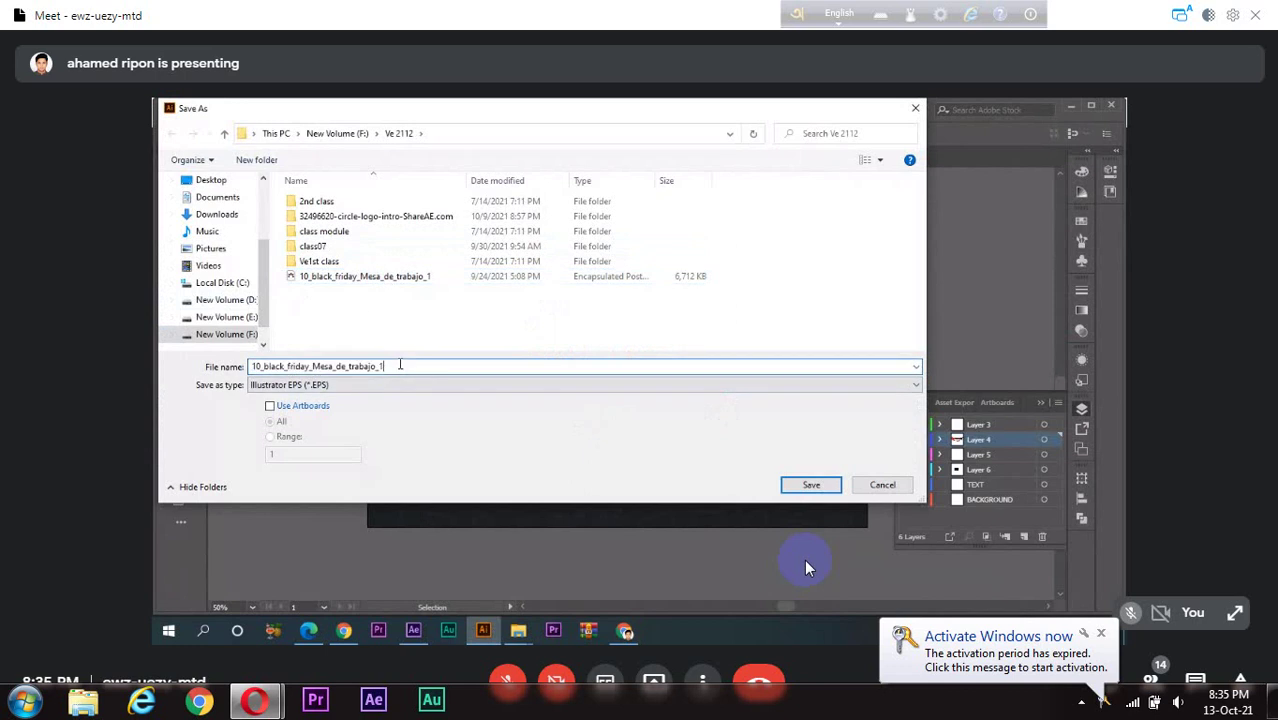
key("BackSpace")
type("2")
left_click(824, 486)
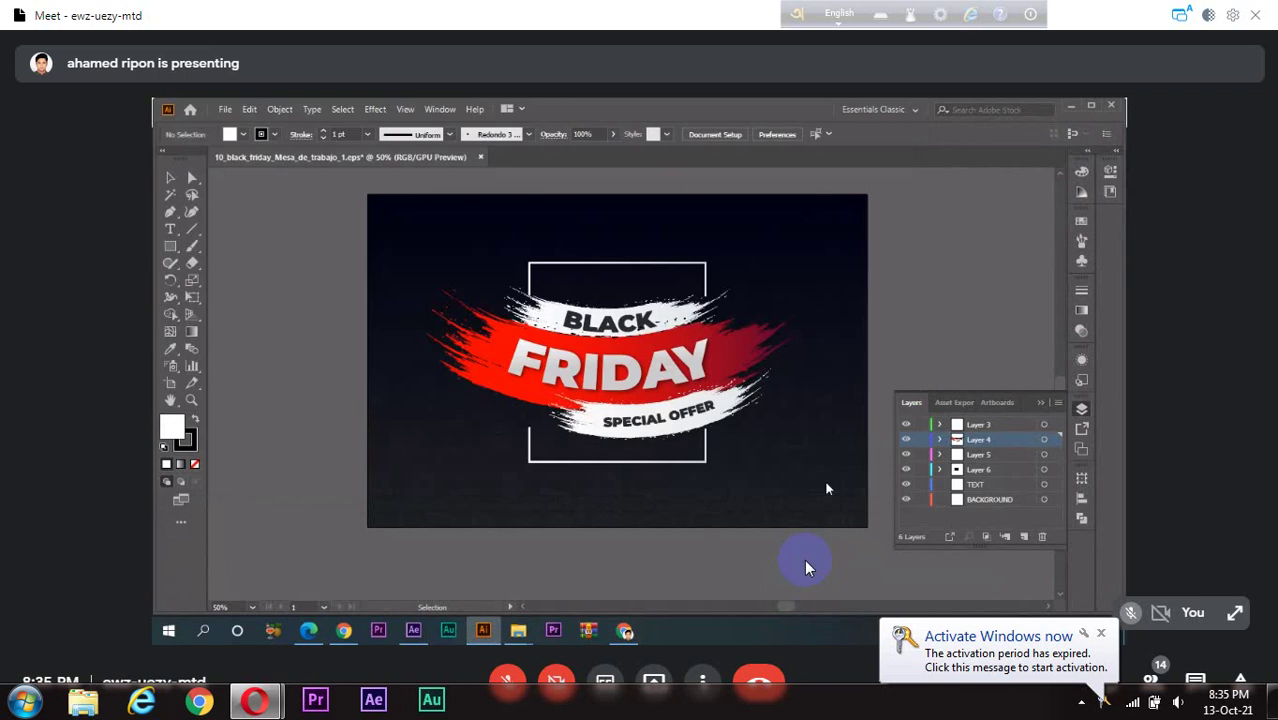
left_click(705, 563)
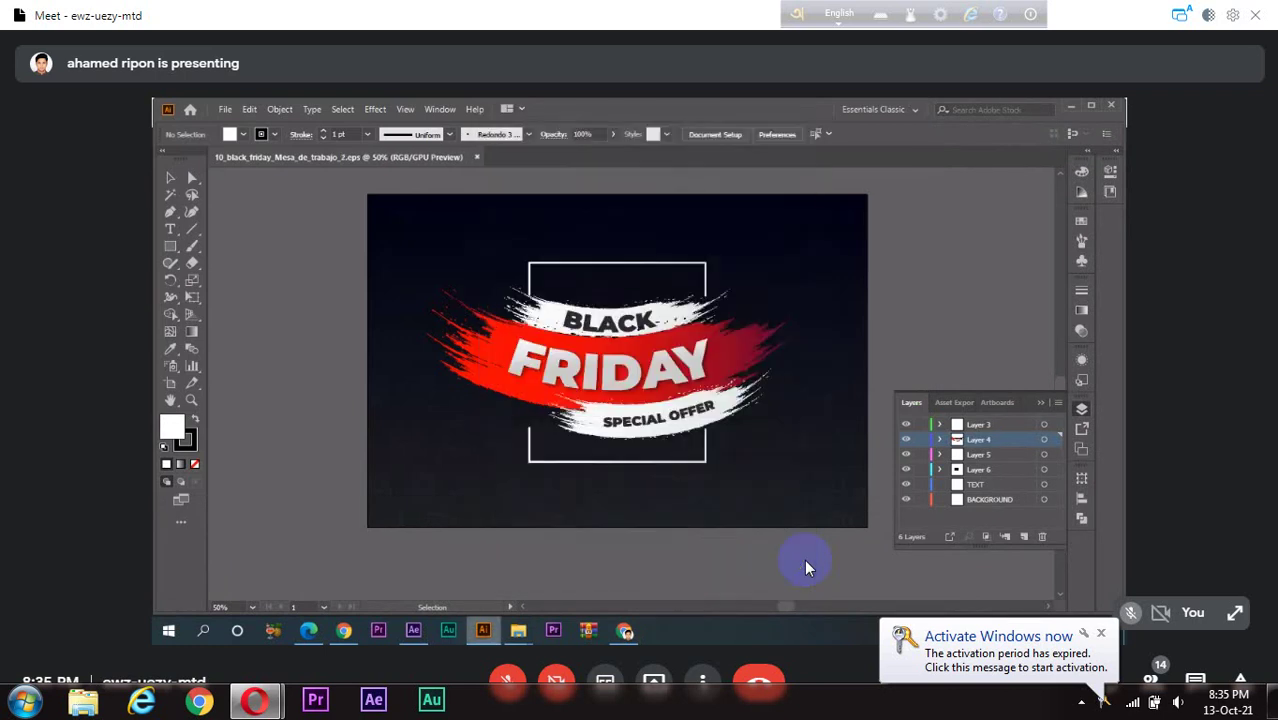
- Switch to After Effects, import the 10_black_friday_Mesa_de_trabajo_2 EPS as Composition - Retain Layer Sizes, and open the resulting composition
left_click(414, 630)
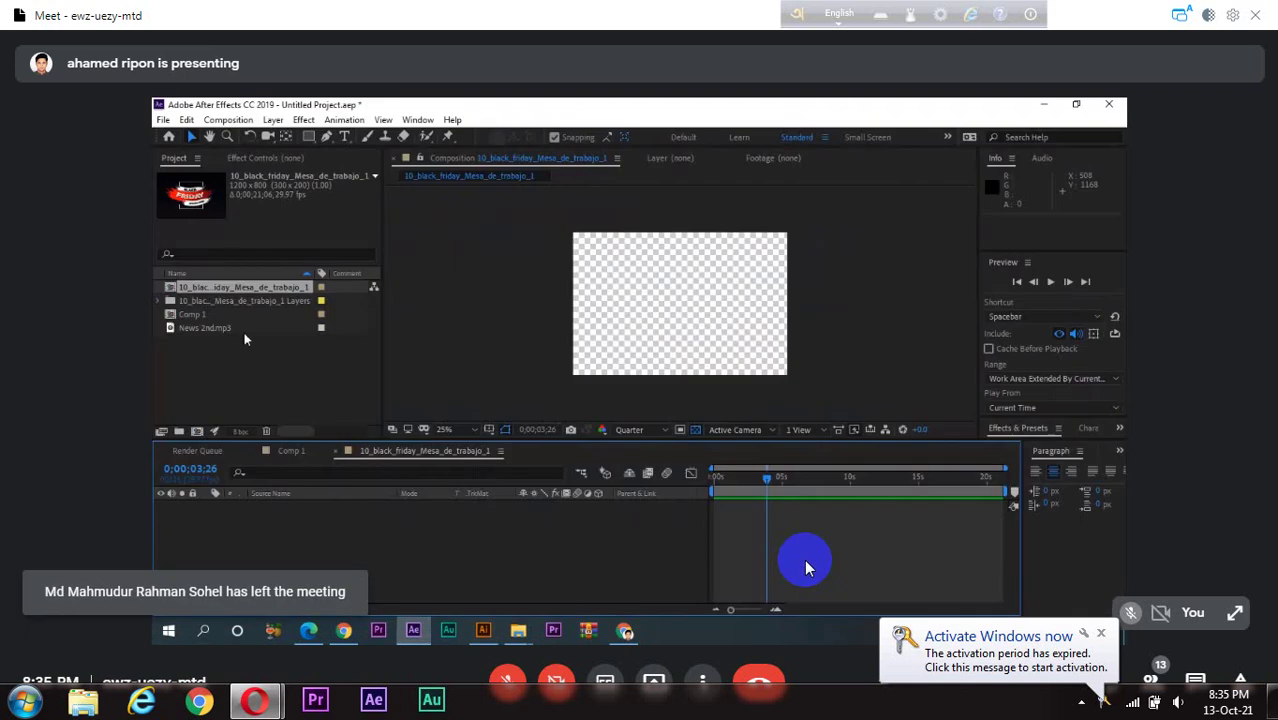
left_click(253, 380)
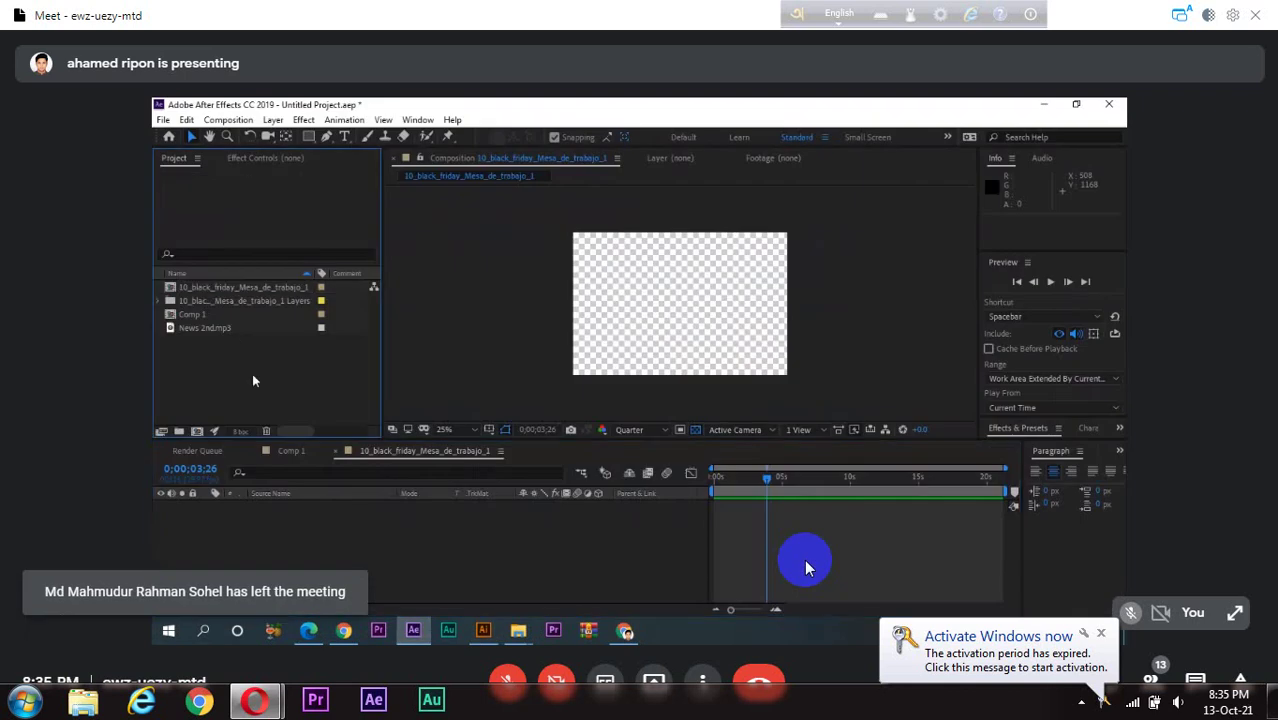
double_click(253, 380)
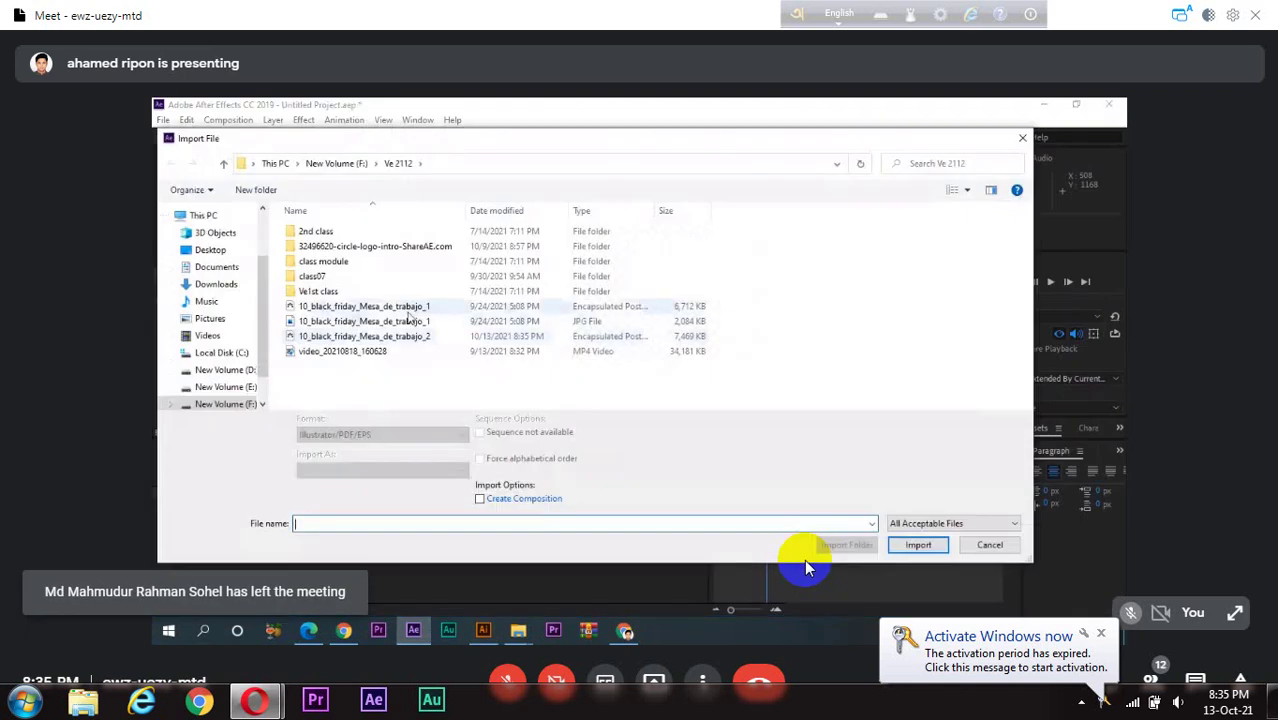
left_click(413, 338)
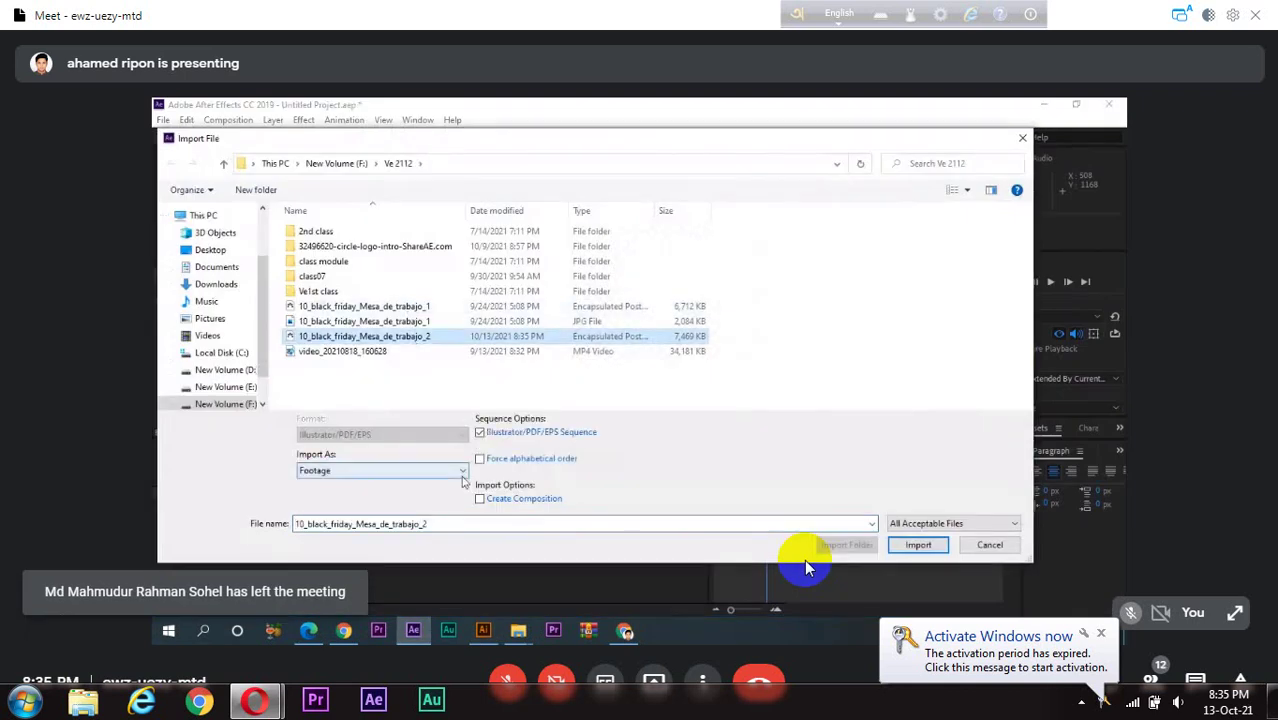
left_click(380, 470)
left_click(433, 497)
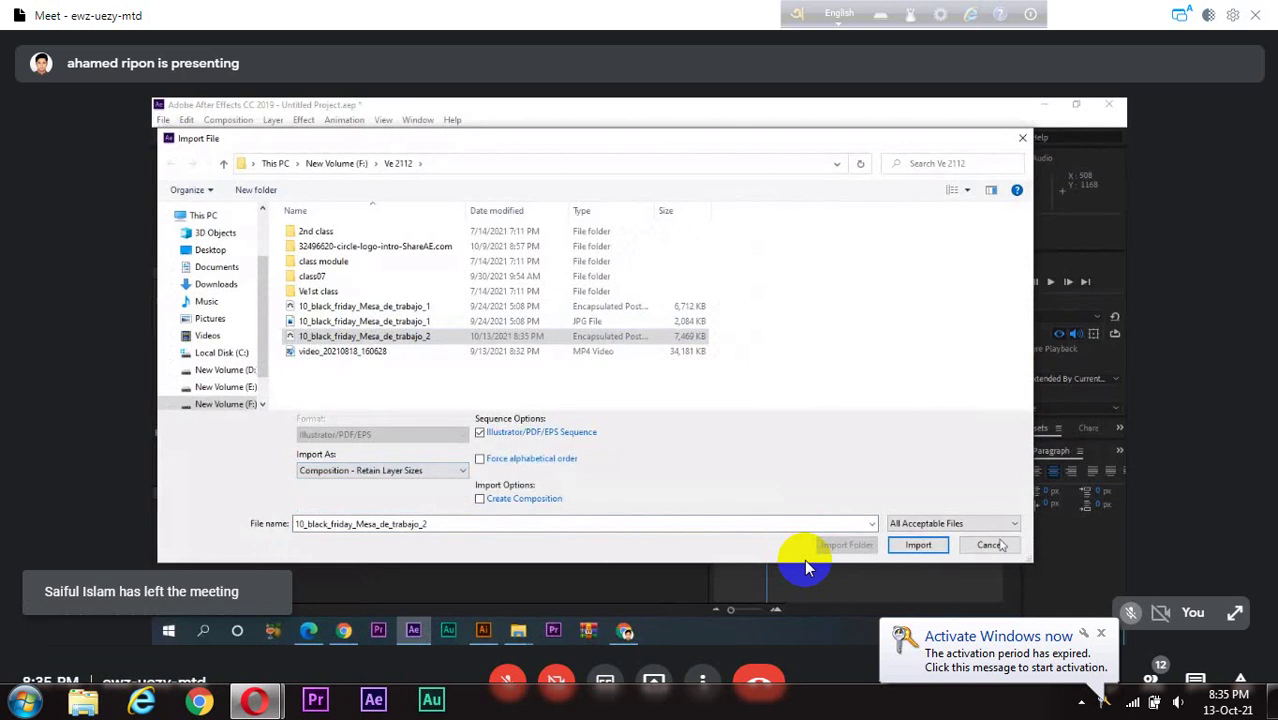
left_click(918, 545)
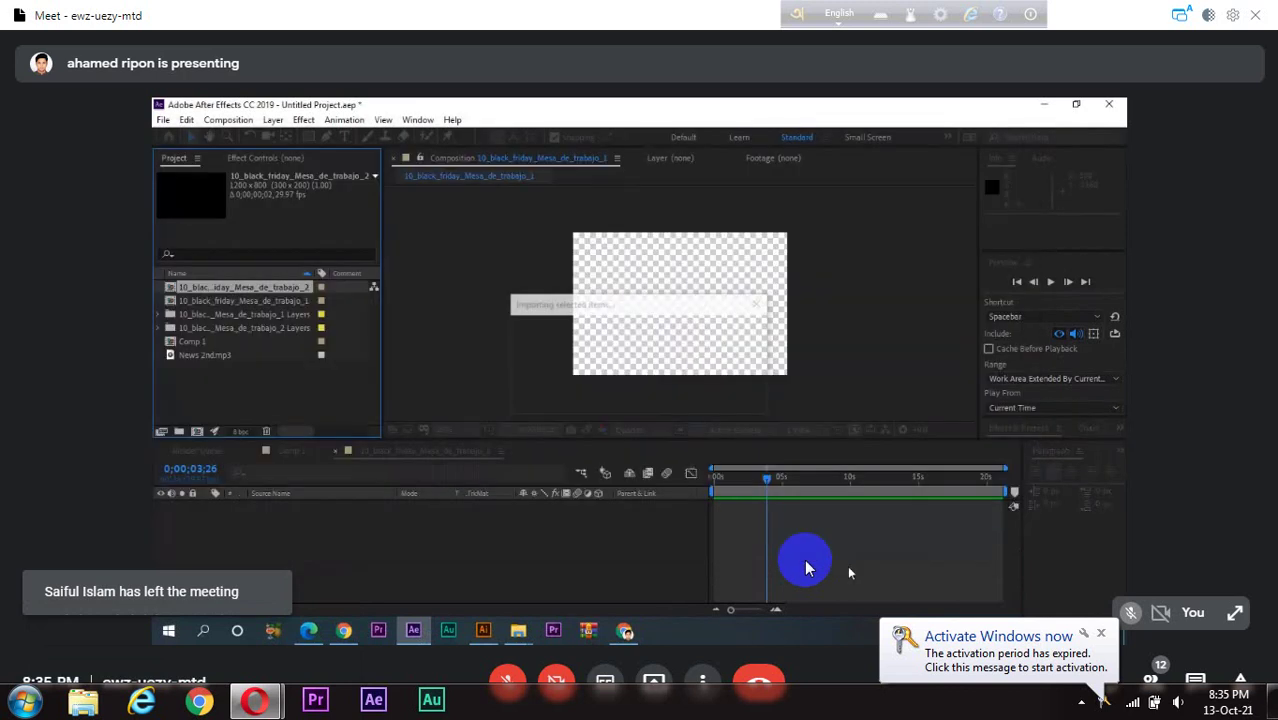
double_click(218, 301)
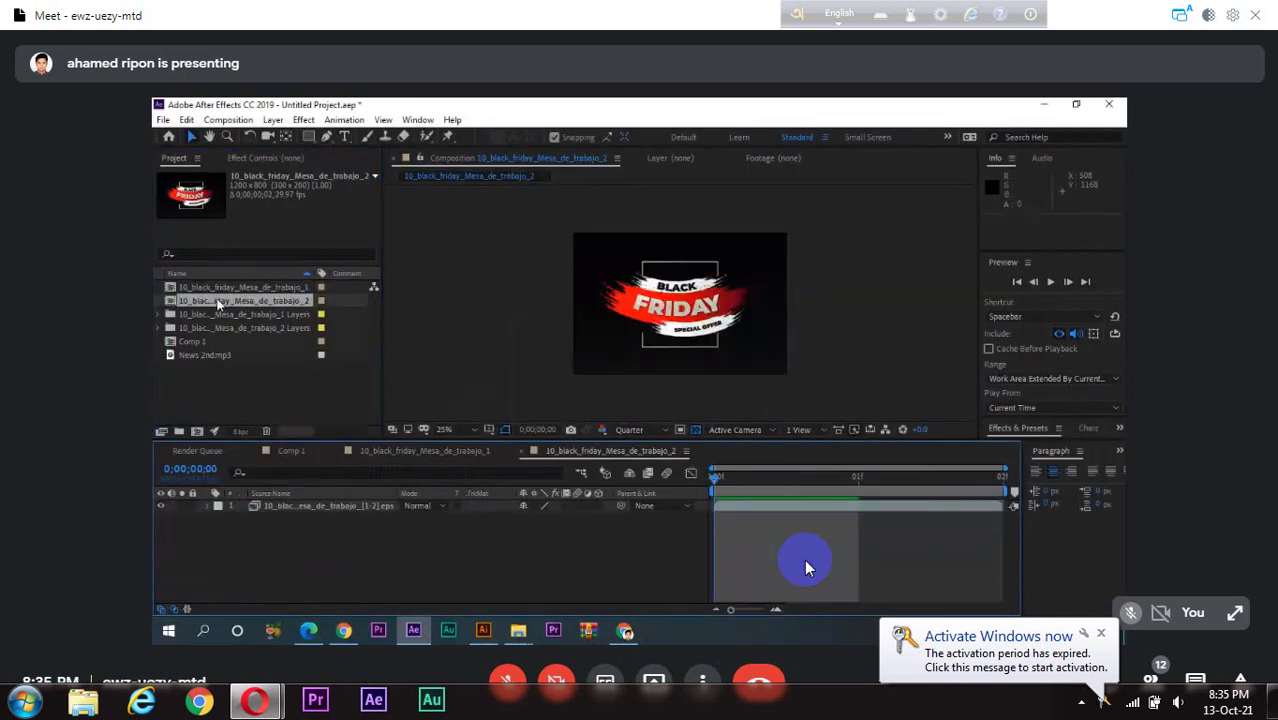
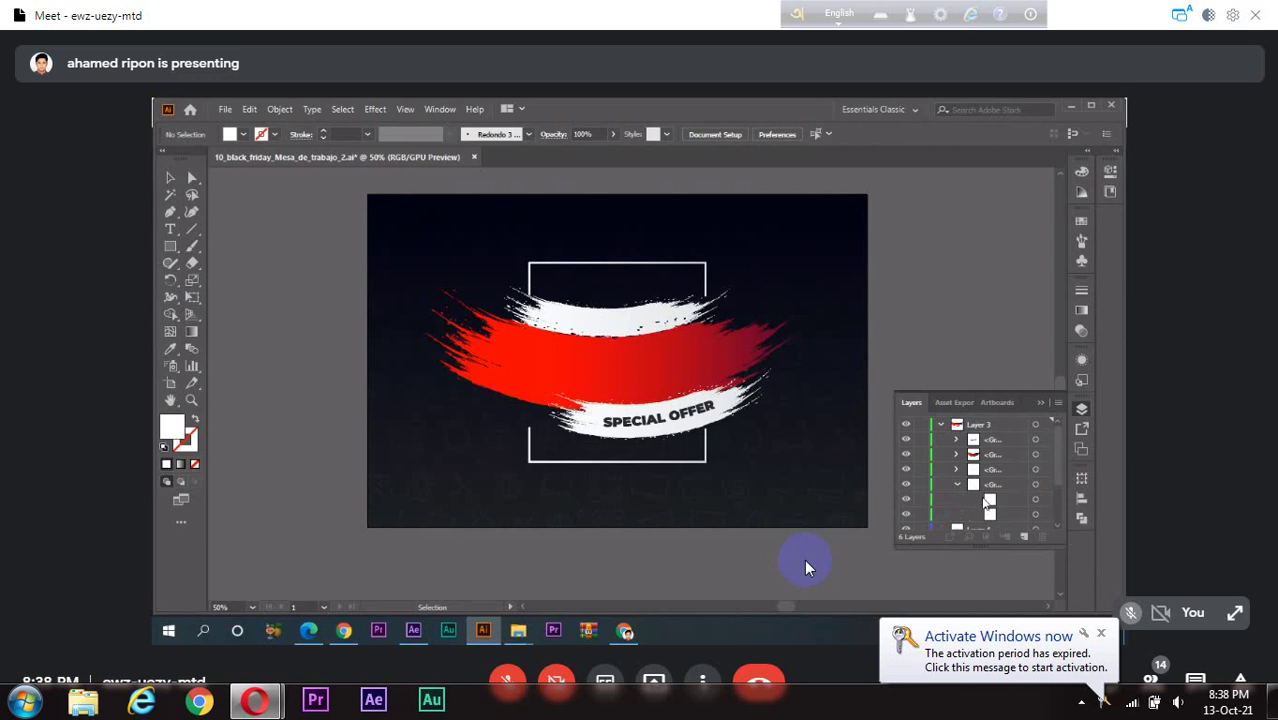
- Examine the groups inside Layer 3 by expanding them and toggling their visibility to identify which artwork each contains
left_click(957, 484)
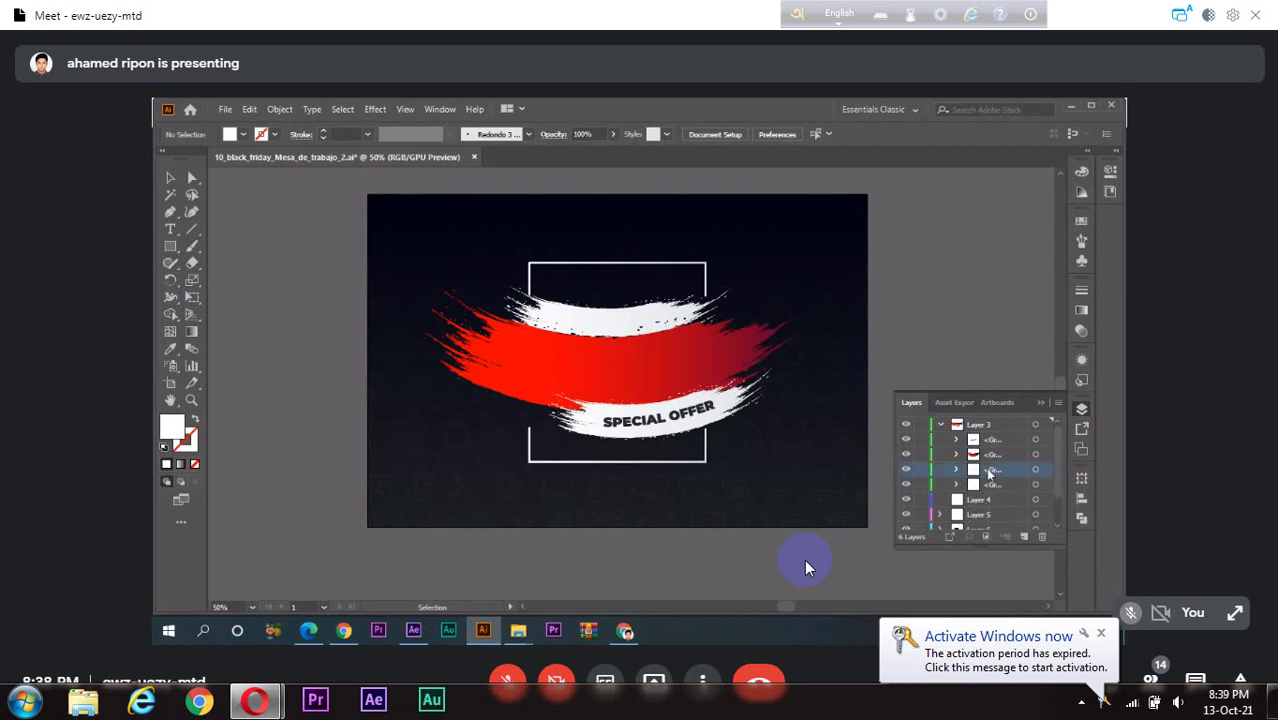
left_click(906, 469)
left_click(906, 470)
left_click(907, 440)
left_click(907, 440)
left_click(957, 455)
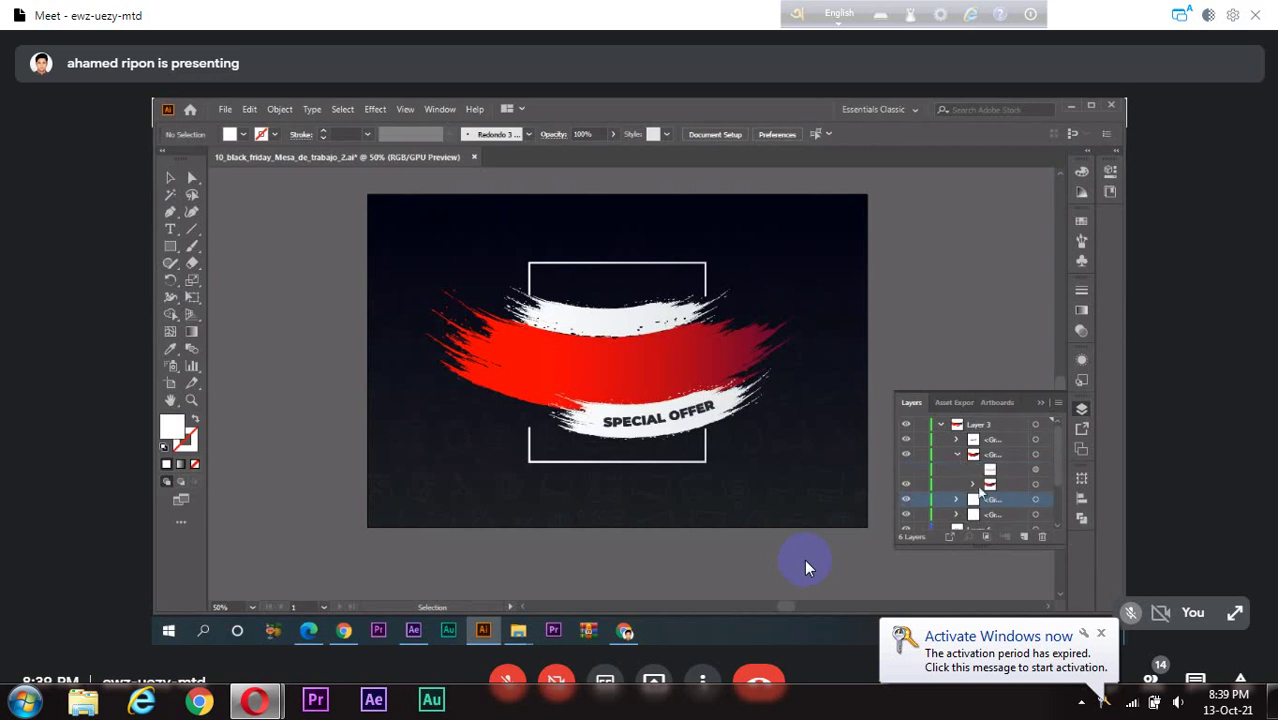
left_click(973, 485)
scroll(976, 480, "down", 3)
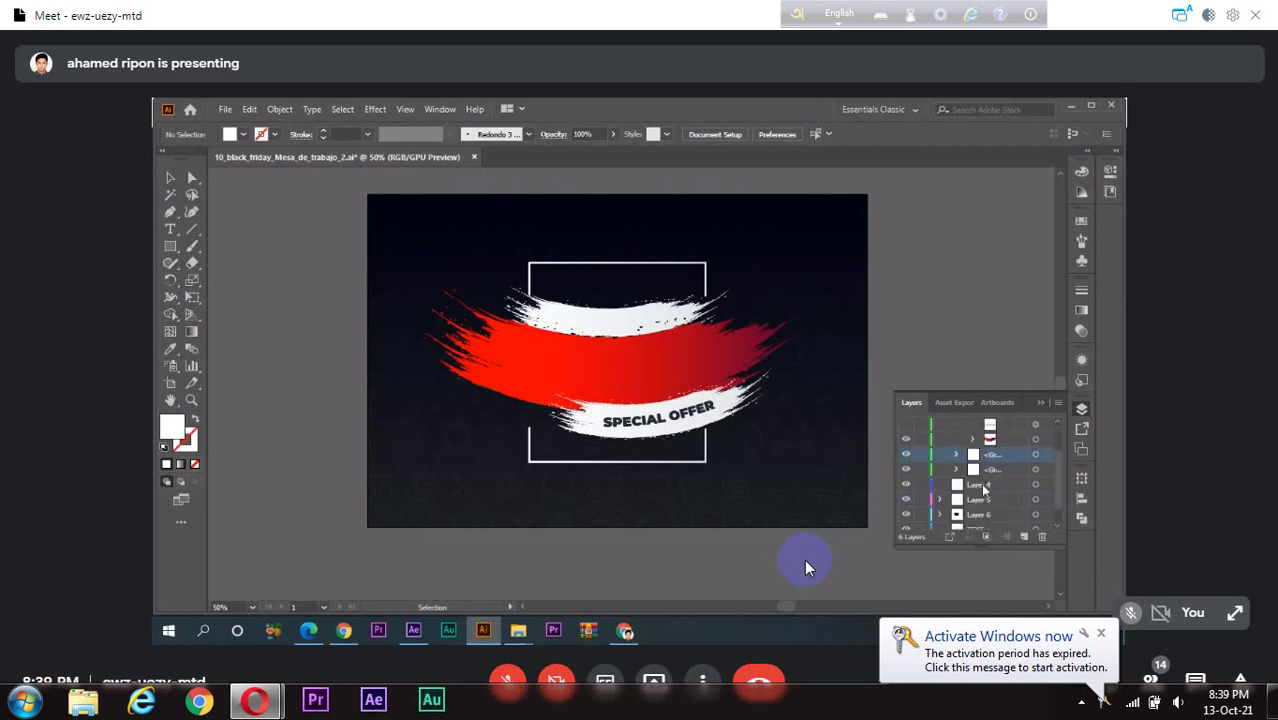
scroll(984, 489, "up", 1)
left_click(957, 458)
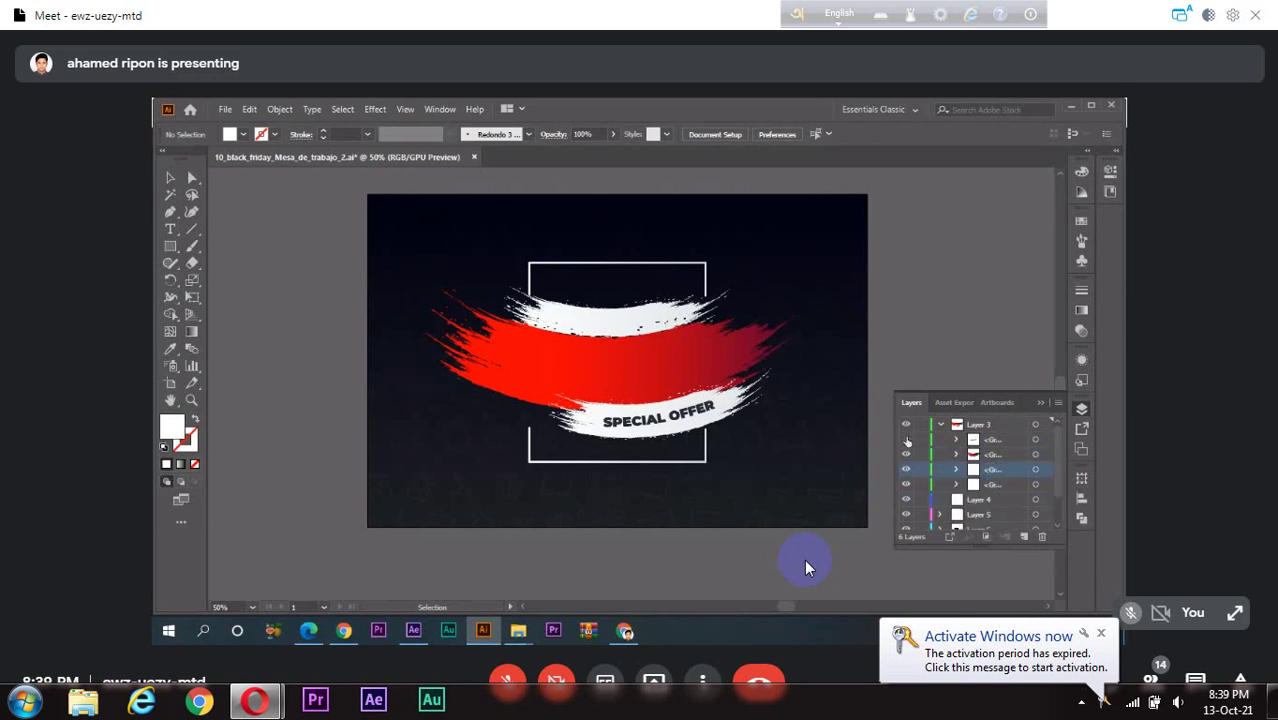
- Hide the SPECIAL OFFER text object inside the first group of Layer 3
left_click(957, 440)
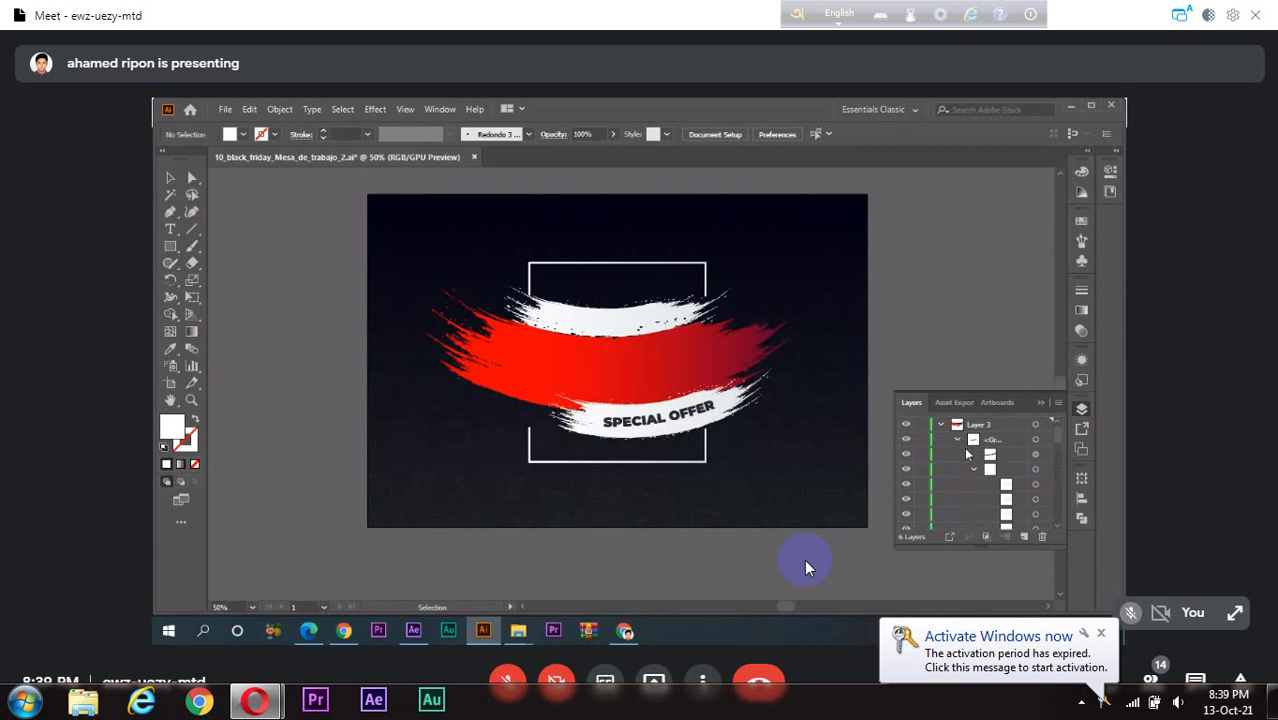
left_click(906, 455)
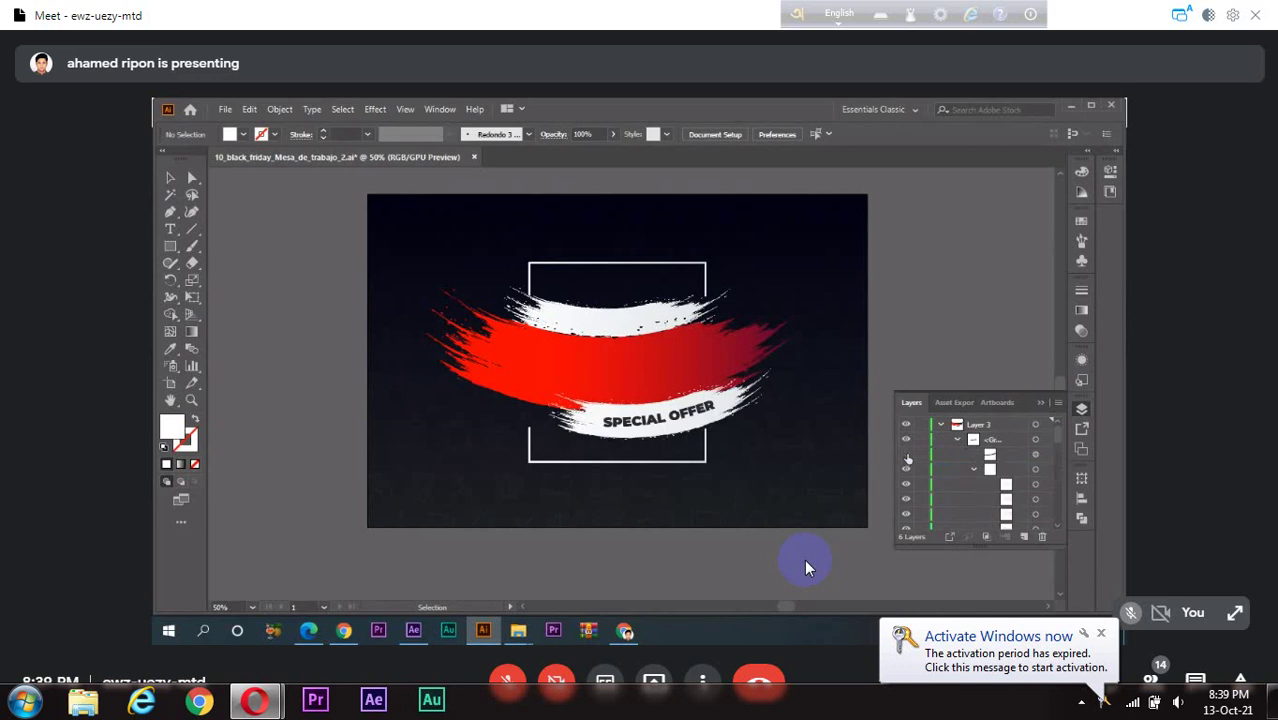
left_click(957, 440)
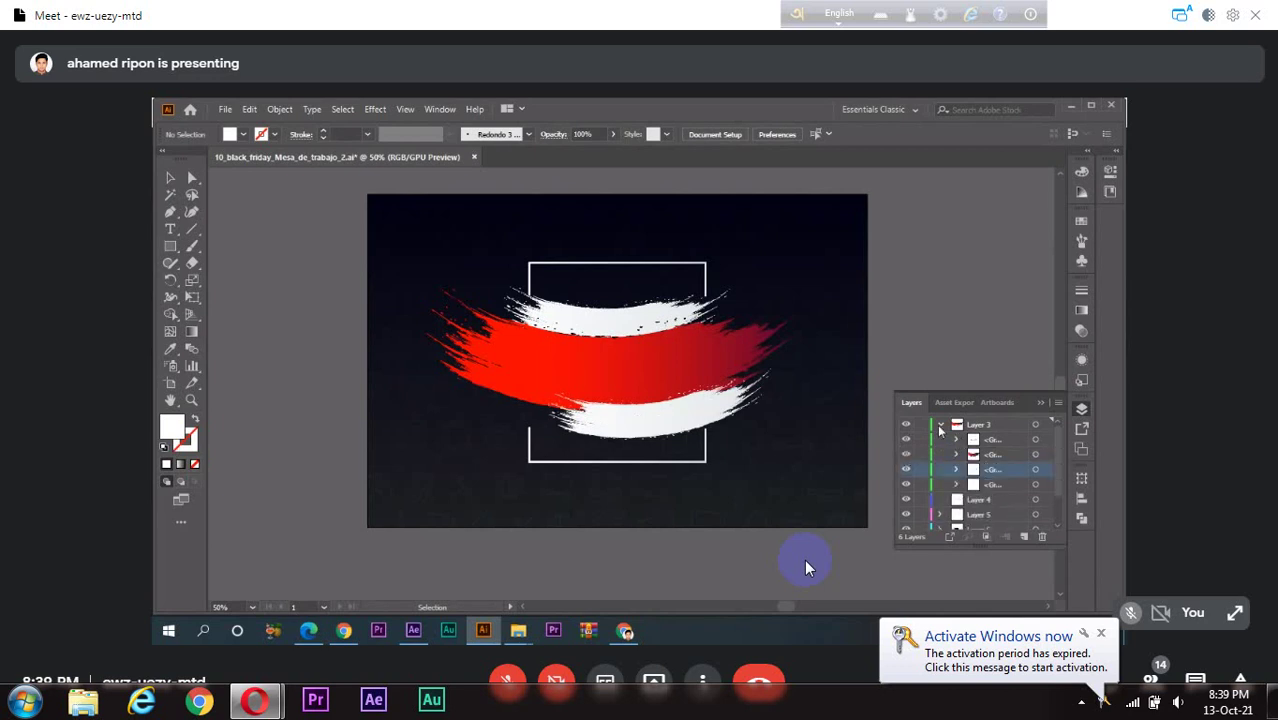
- Select all four groups inside Layer 3 and try to move them out above the layer
left_click(984, 441)
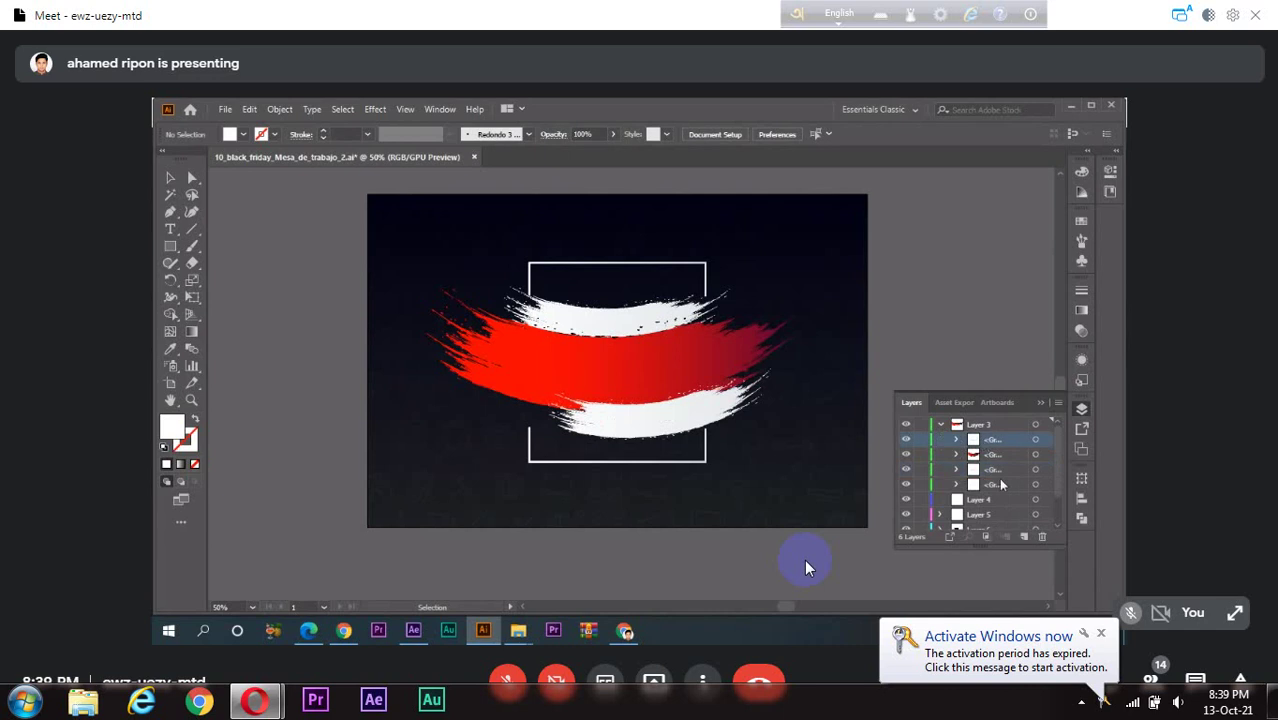
left_click(994, 486, "shift")
left_click_drag(997, 451, 990, 424)
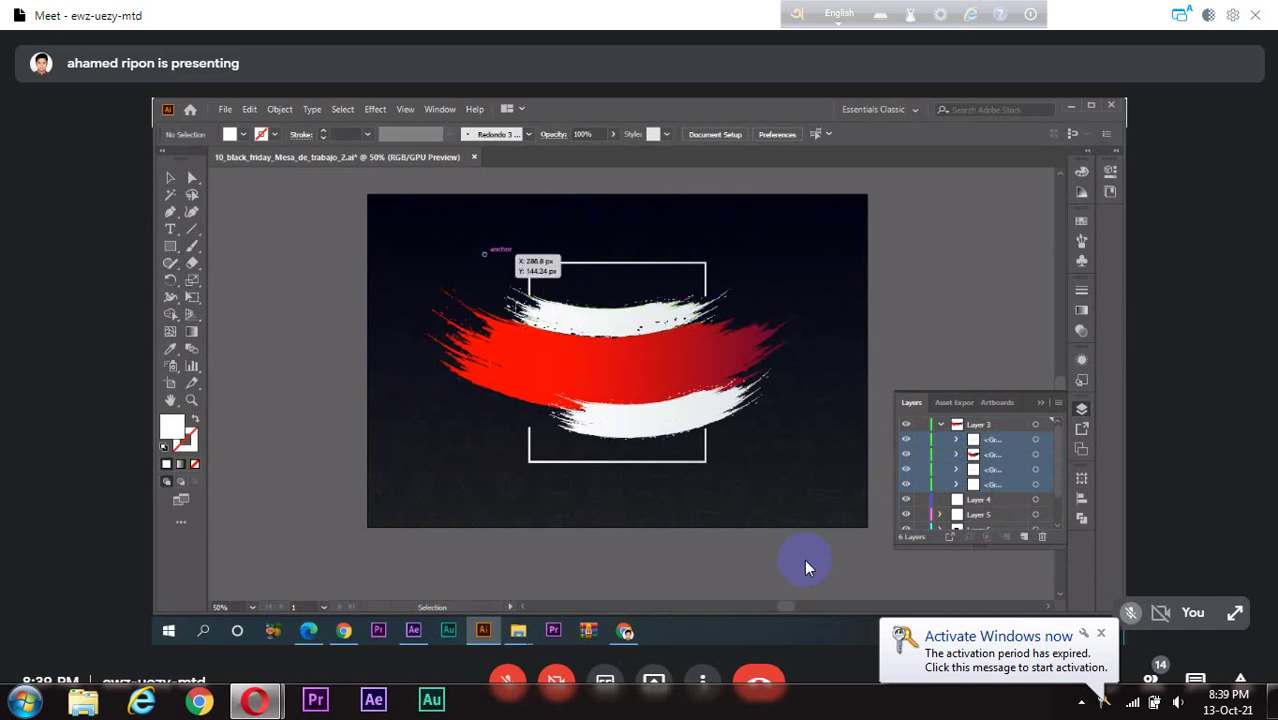
- Select the red brush stroke's compound path on the artboard and try to move the stroke separately from the other artwork
key("a")
left_click(576, 334)
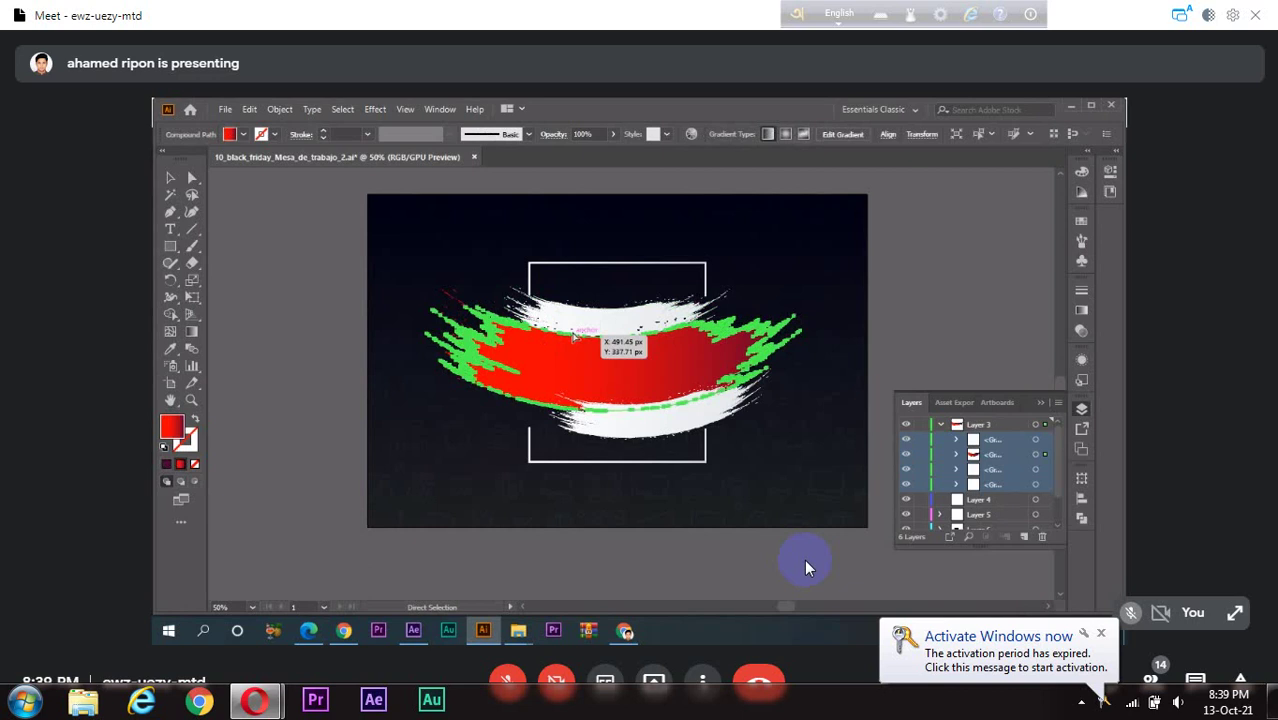
key("v")
left_click(610, 360)
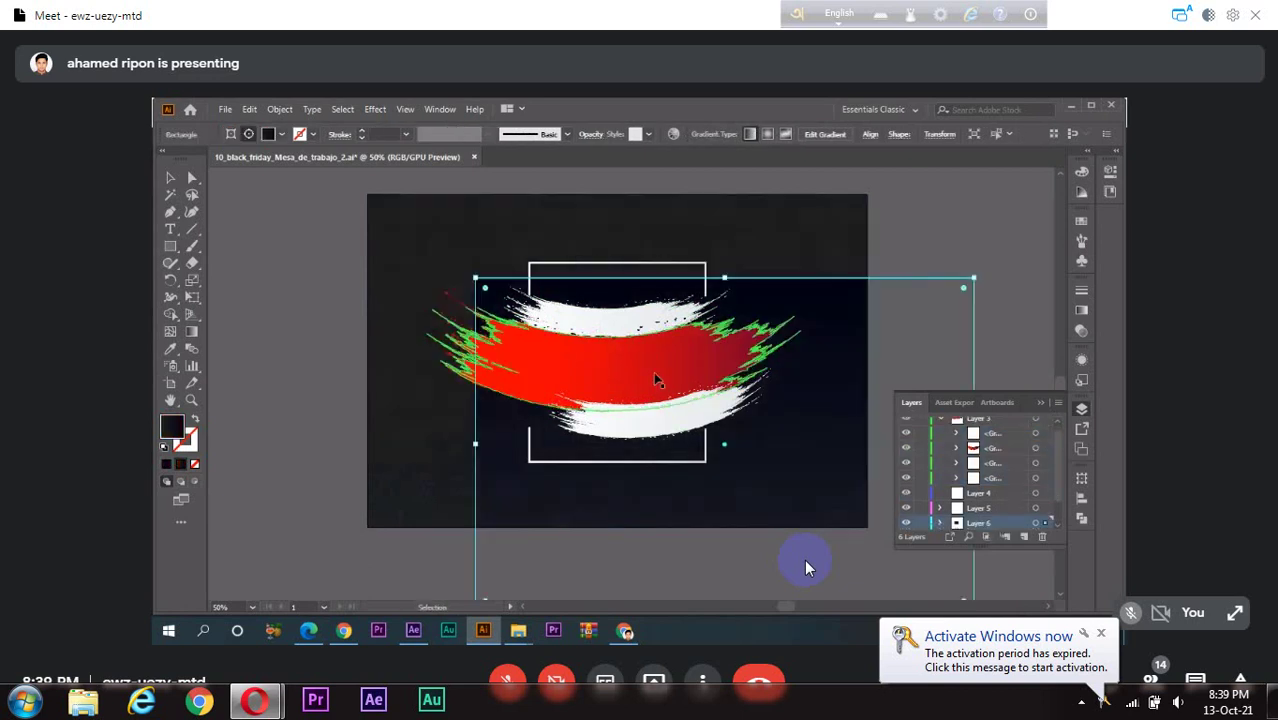
left_click_drag(653, 371, 770, 286)
key("a")
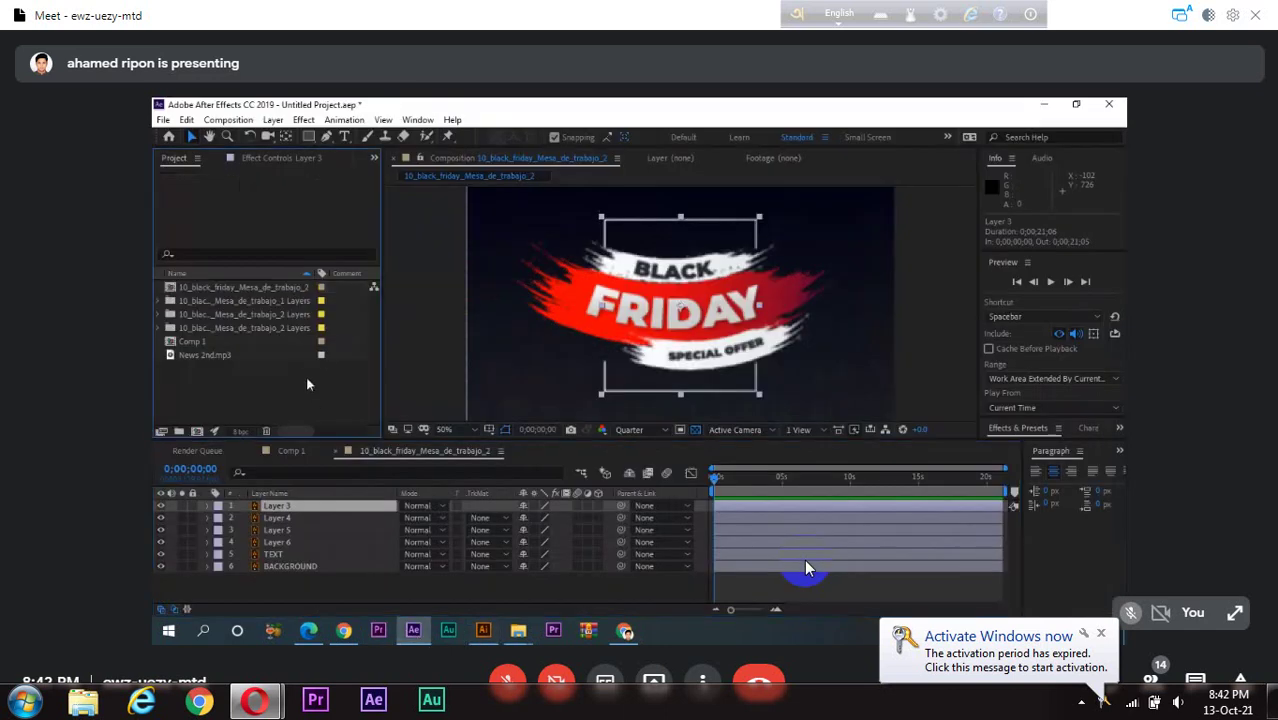
right_click(224, 290)
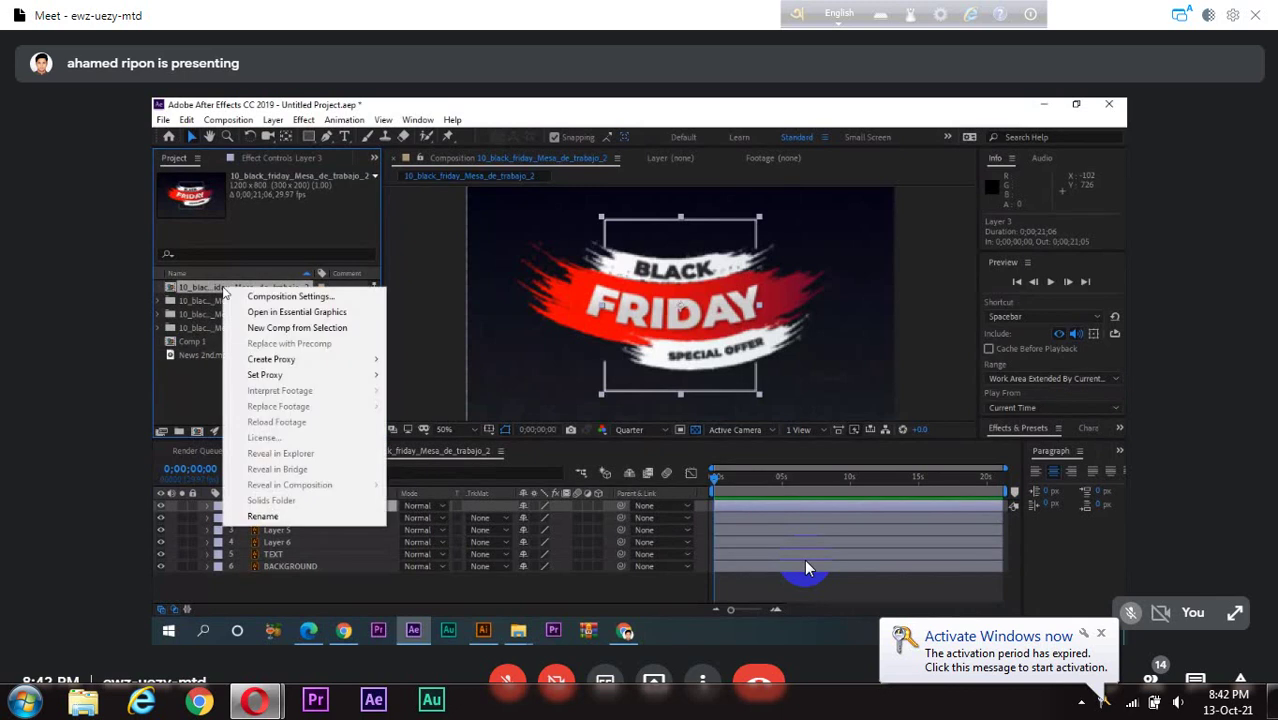
left_click(198, 290)
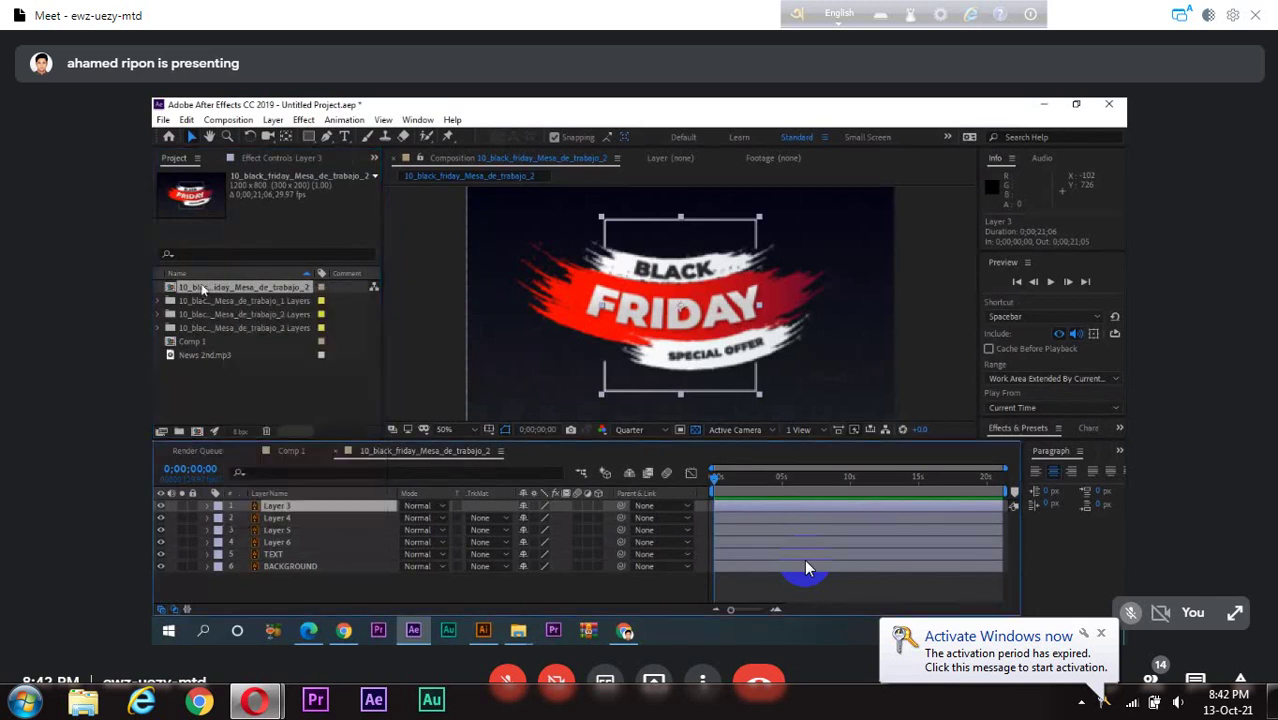
double_click(261, 403)
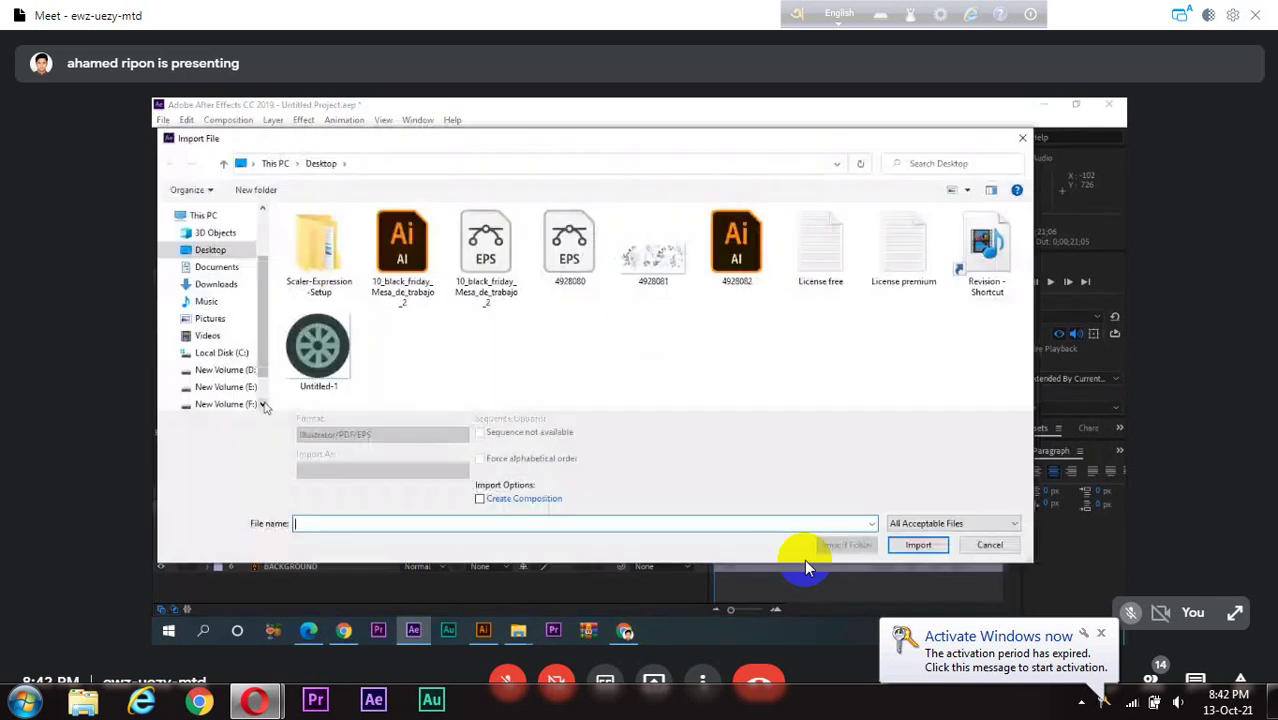
left_click(1024, 139)
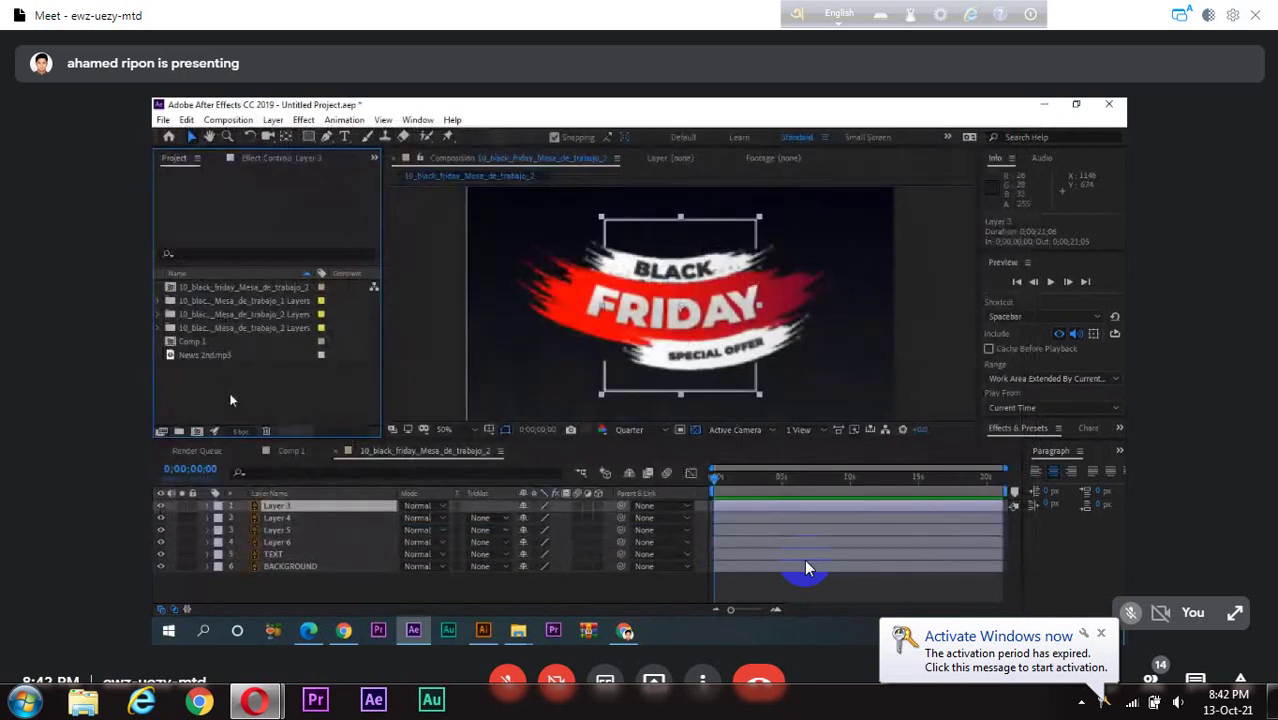
- Delete all six layers of the 10_black_friday_Mesa_de_trabajo_2 composition, and remove the composition from the project
left_click_drag(286, 582, 293, 502)
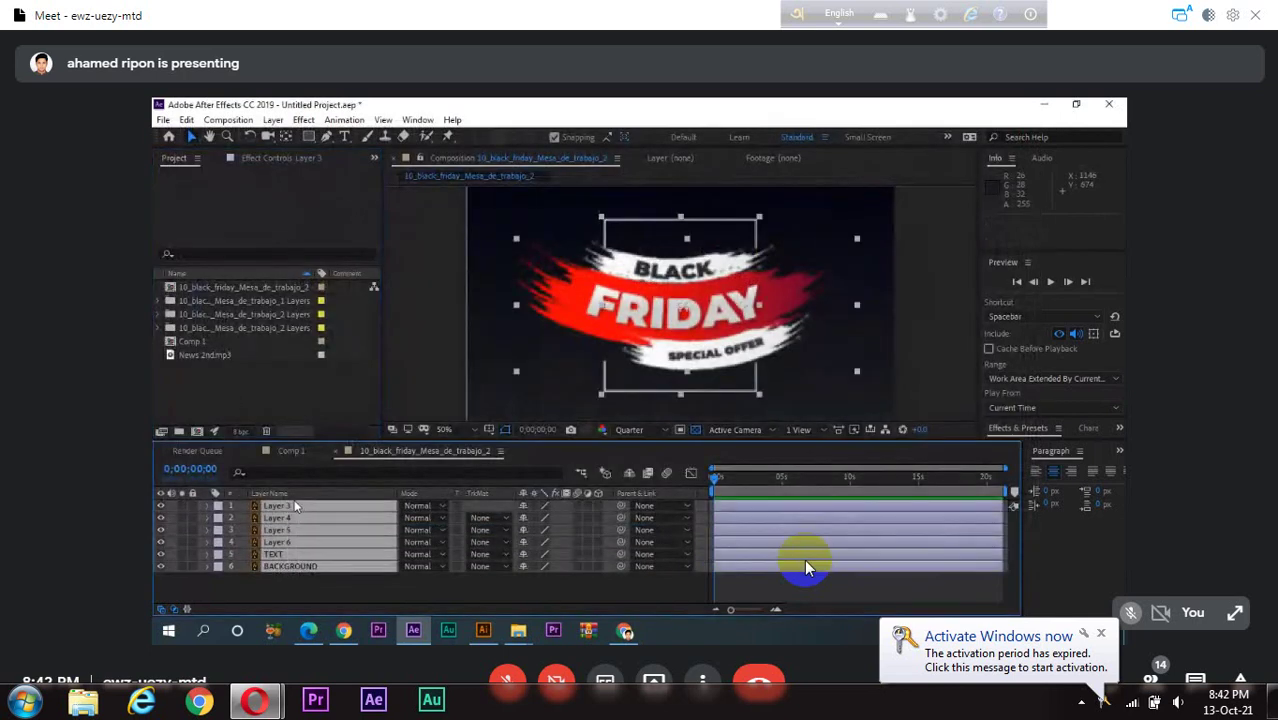
key("Delete")
left_click(235, 288)
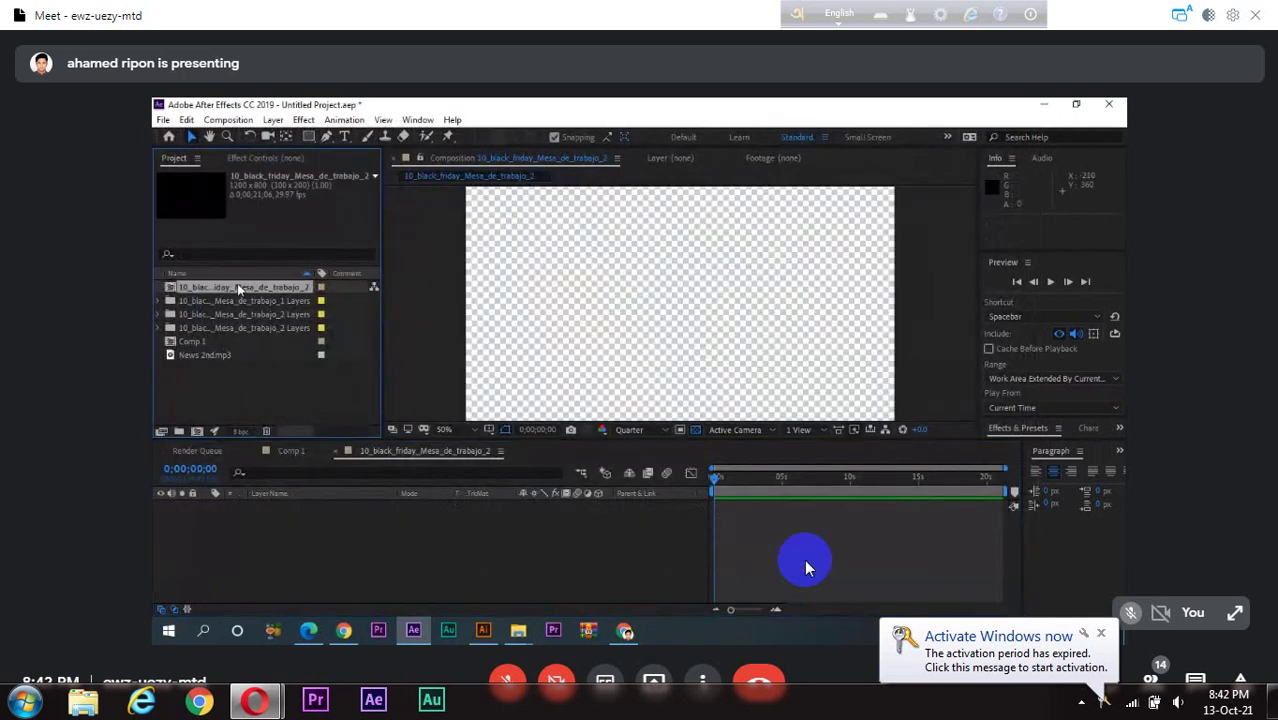
key("Delete")
- Delete the three leftover Mesa_de_trabajo layer folders from the project, keeping Comp 1 and the News 2nd.mp3 audio
left_click(225, 341)
left_click(240, 300)
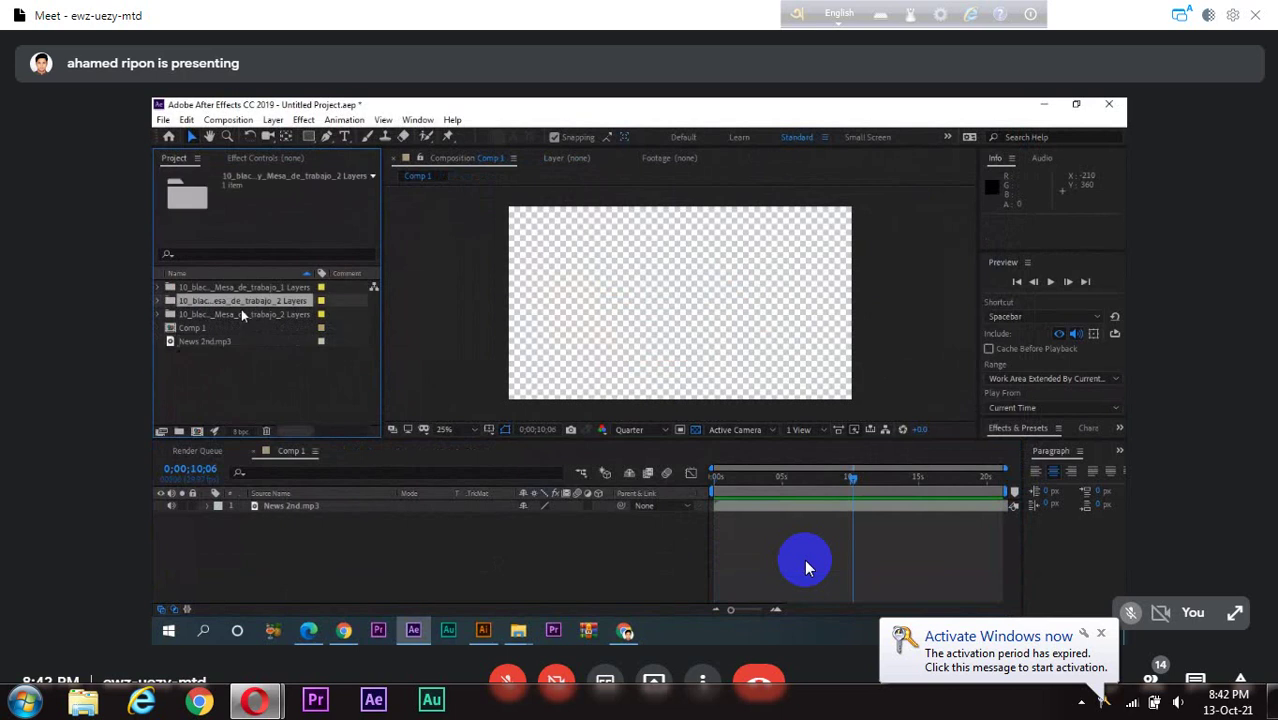
left_click(245, 315)
left_click(247, 288, "shift")
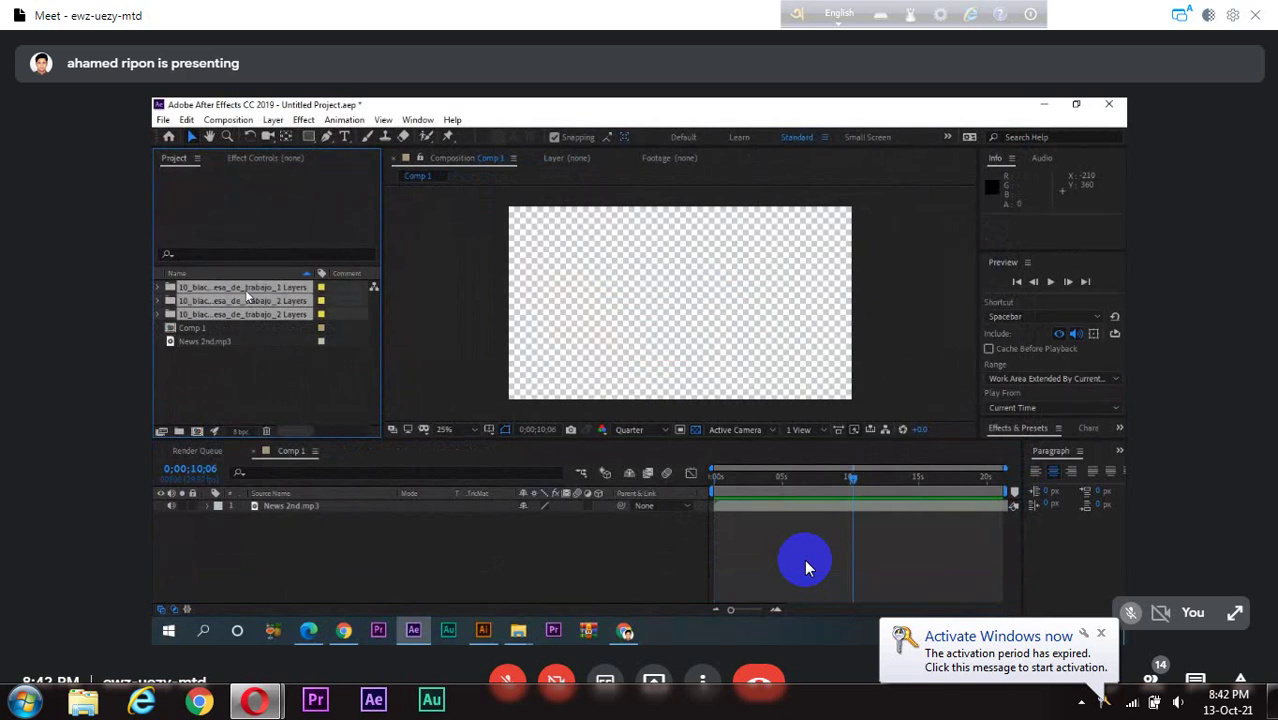
key("Delete")
left_click(705, 379)
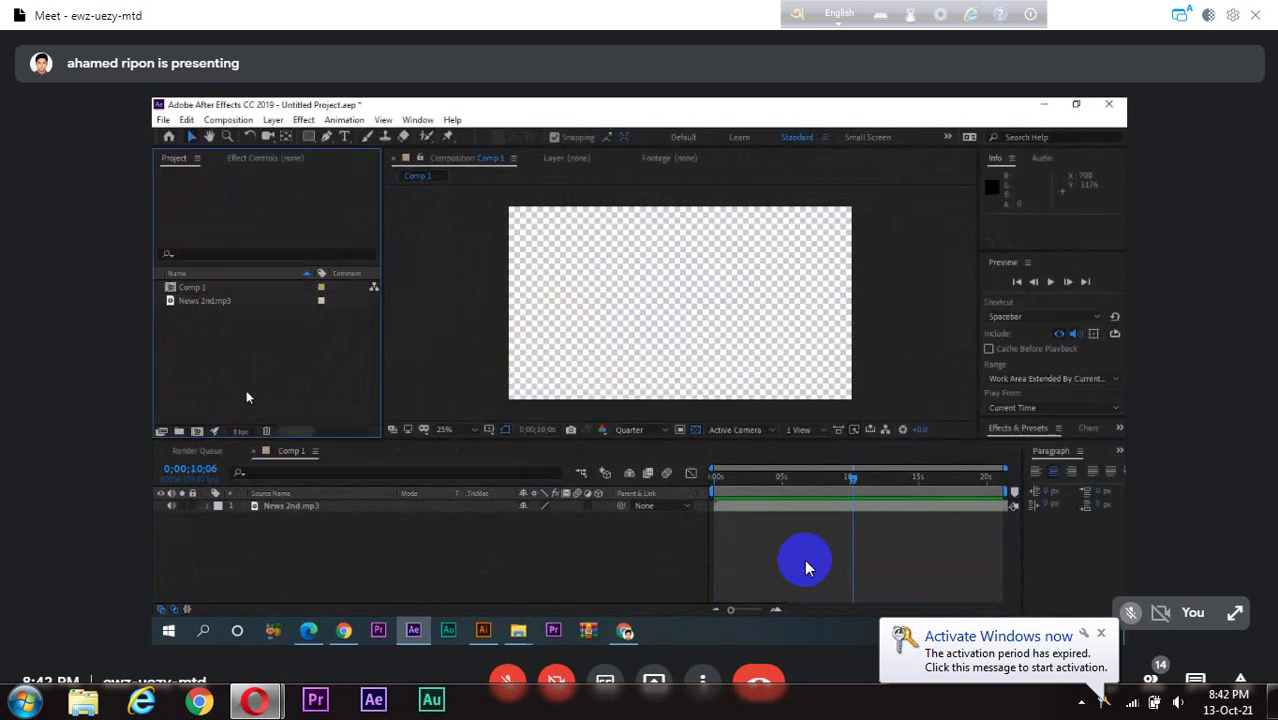
- Import the Illustrator file 10_black_friday_Mesa_de_trabajo_2 from the Desktop as Composition - Retain Layer Sizes
double_click(253, 370)
left_click(401, 252)
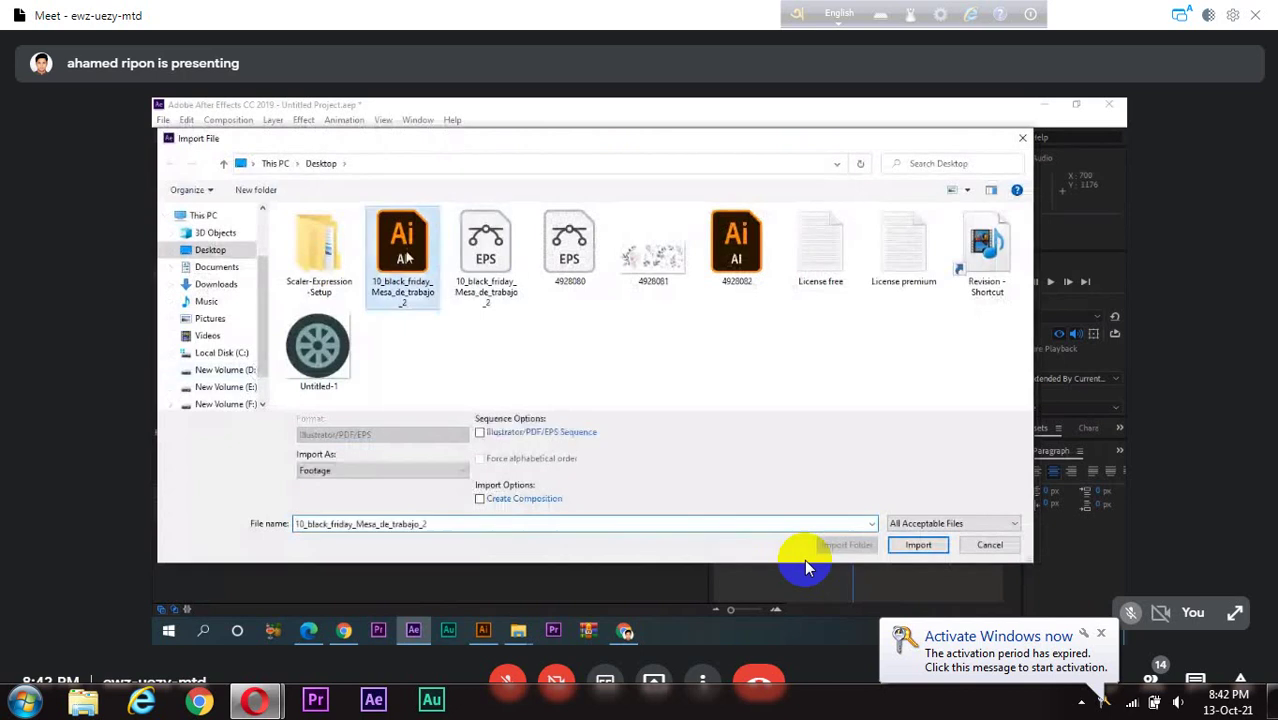
left_click(455, 470)
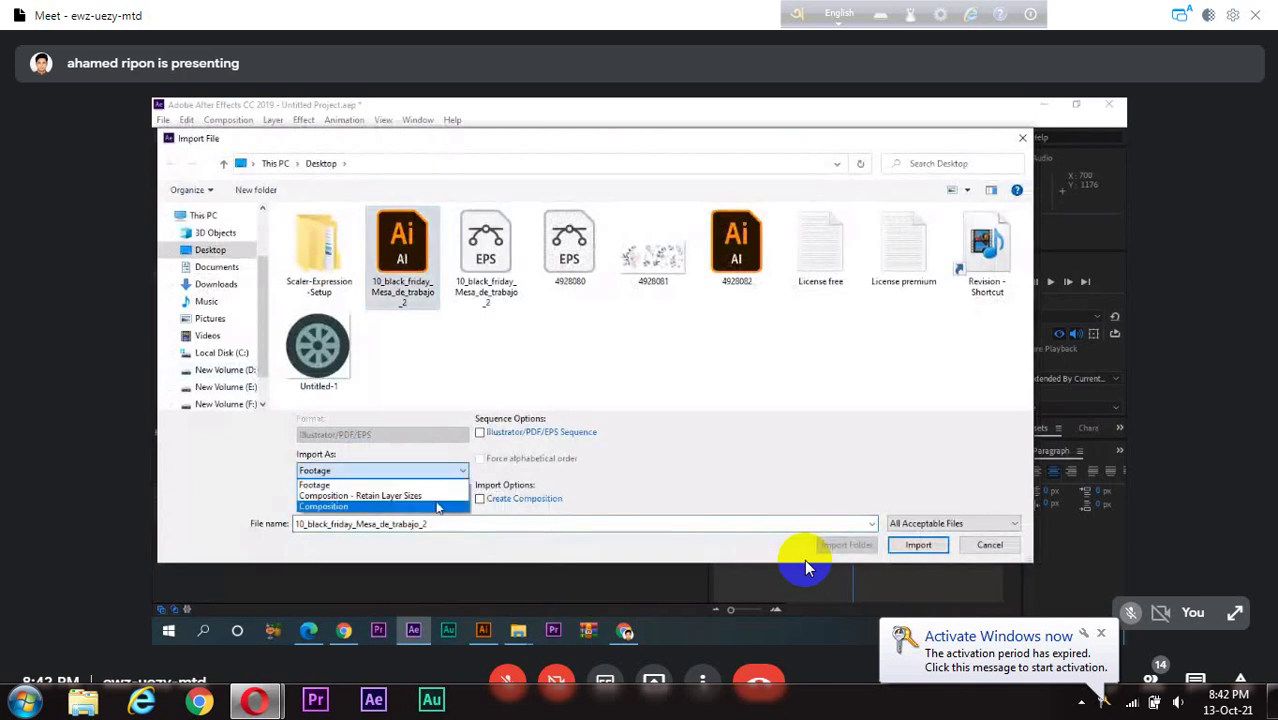
left_click(437, 496)
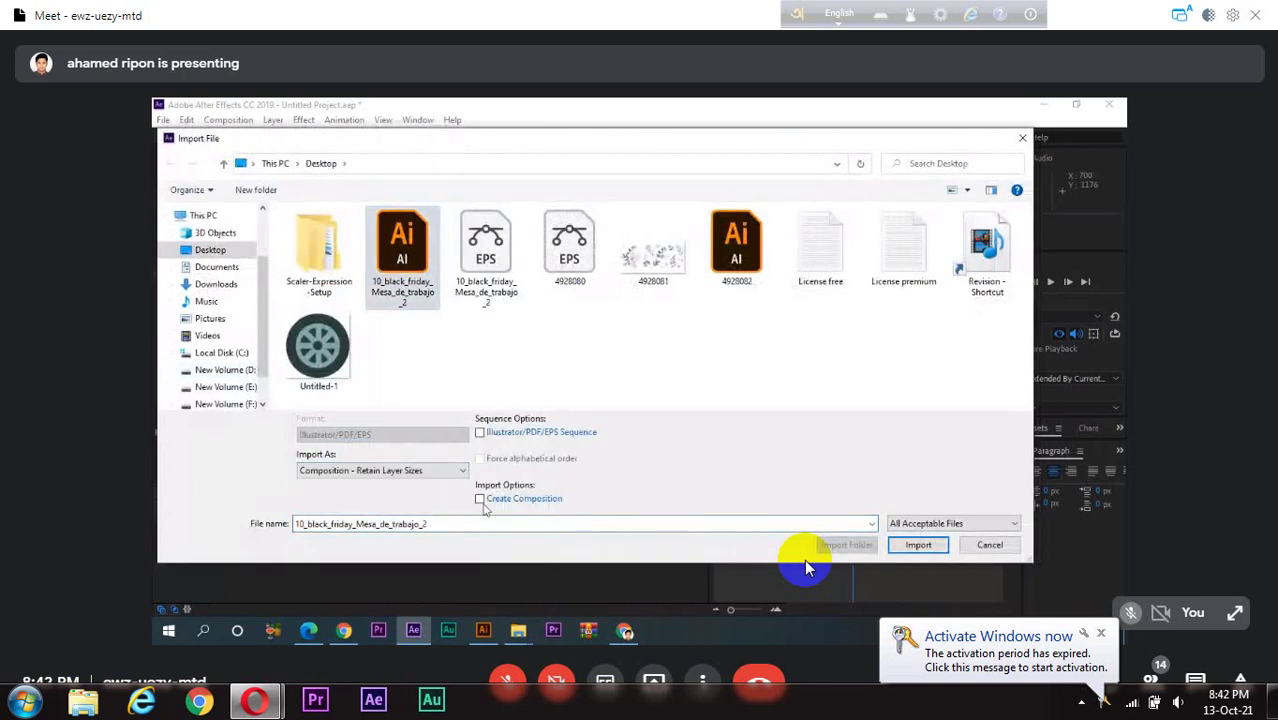
left_click(918, 546)
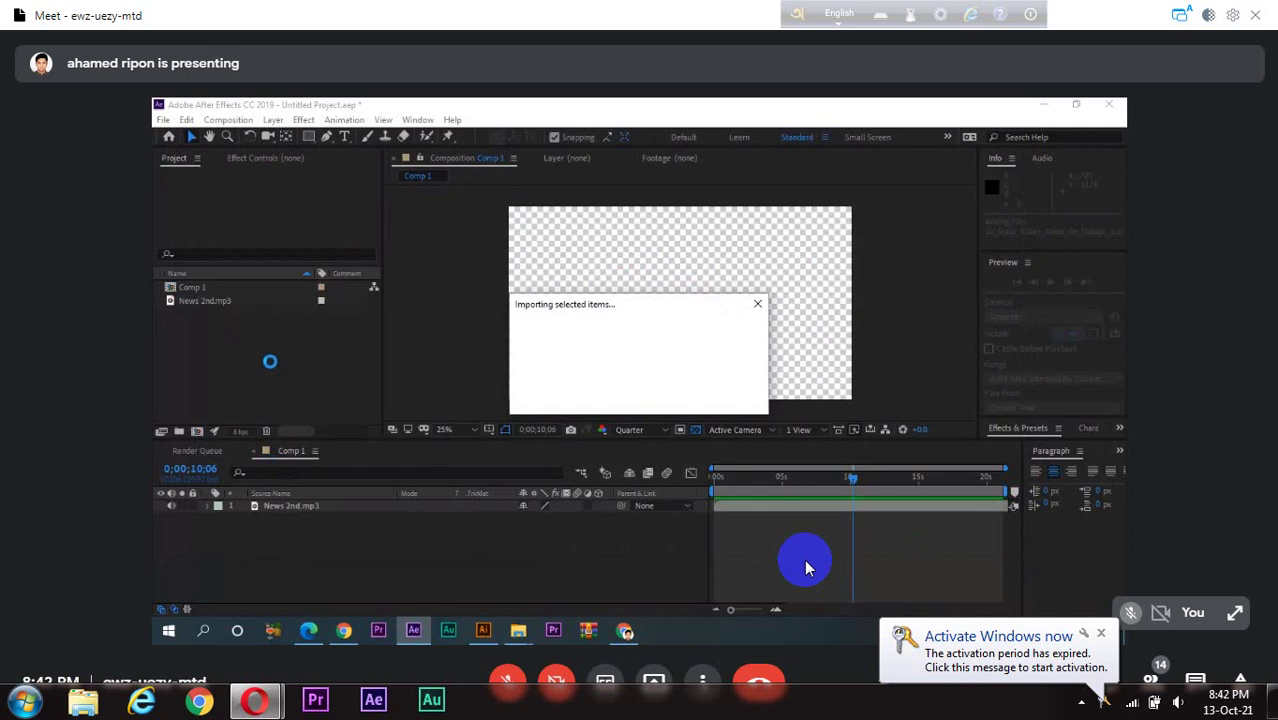
- Open the imported 10_black_friday_Mesa_de_trabajo_2 composition and inspect its artwork at the first frame
double_click(190, 288)
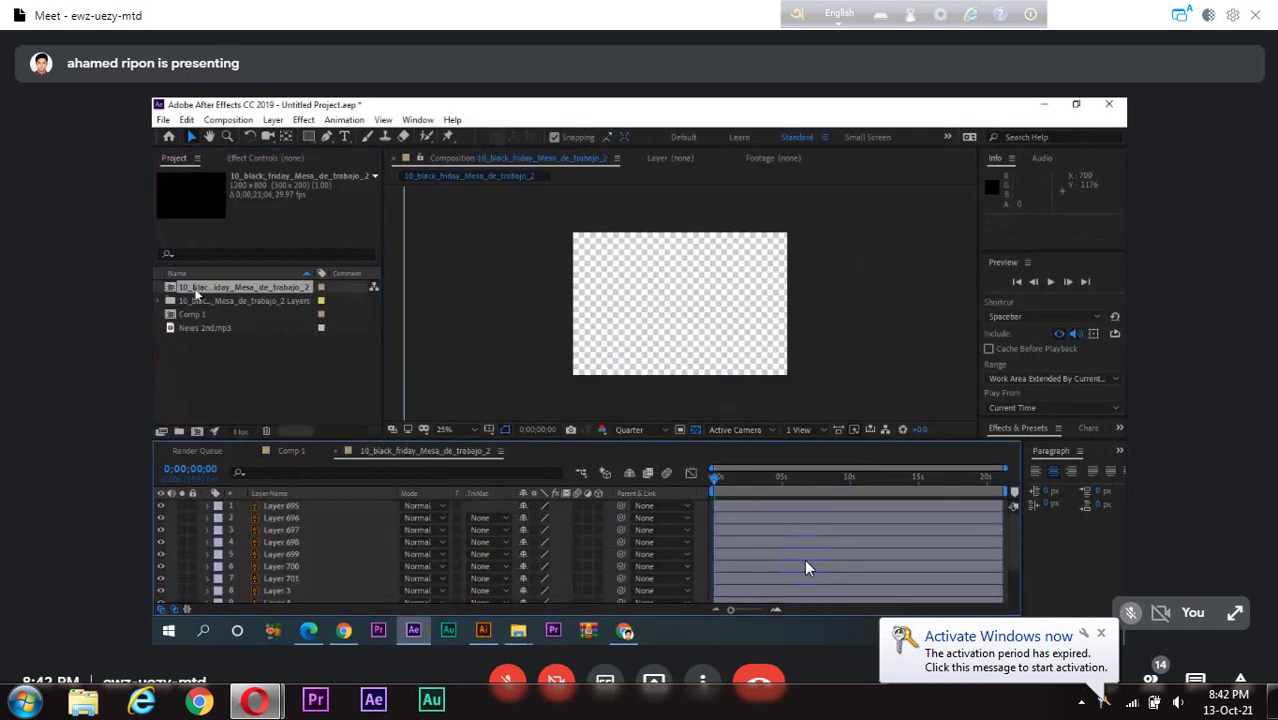
key("space")
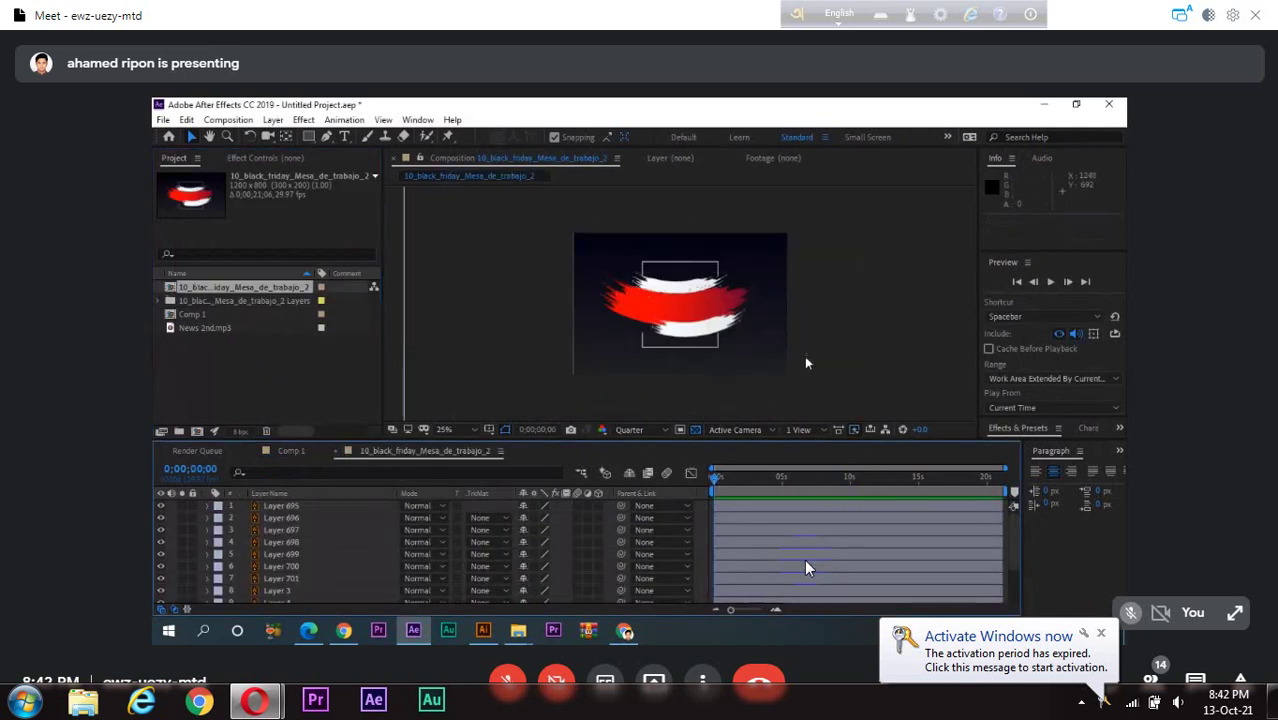
key("space")
key("Home")
scroll(871, 324, "up", 4)
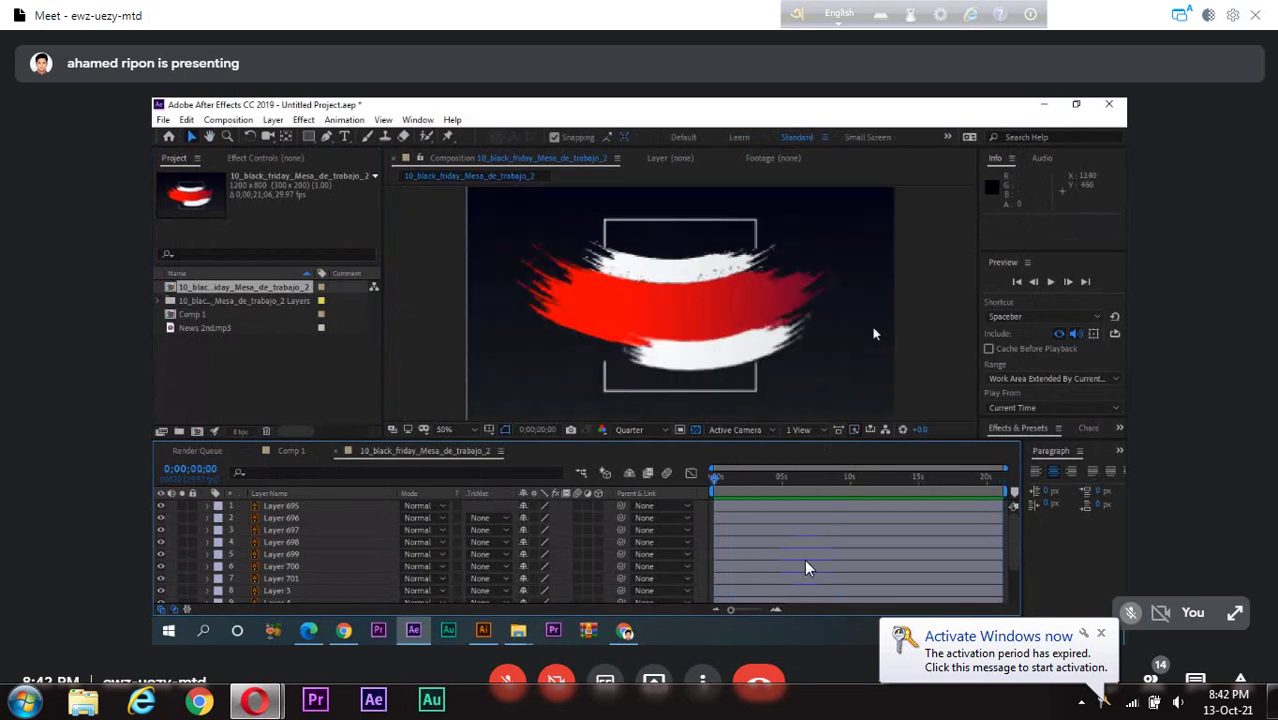
scroll(877, 330, "down", 2)
- Check what Layer 695 contains by toggling its visibility, and rename the layer to "shape one"
left_click(285, 506)
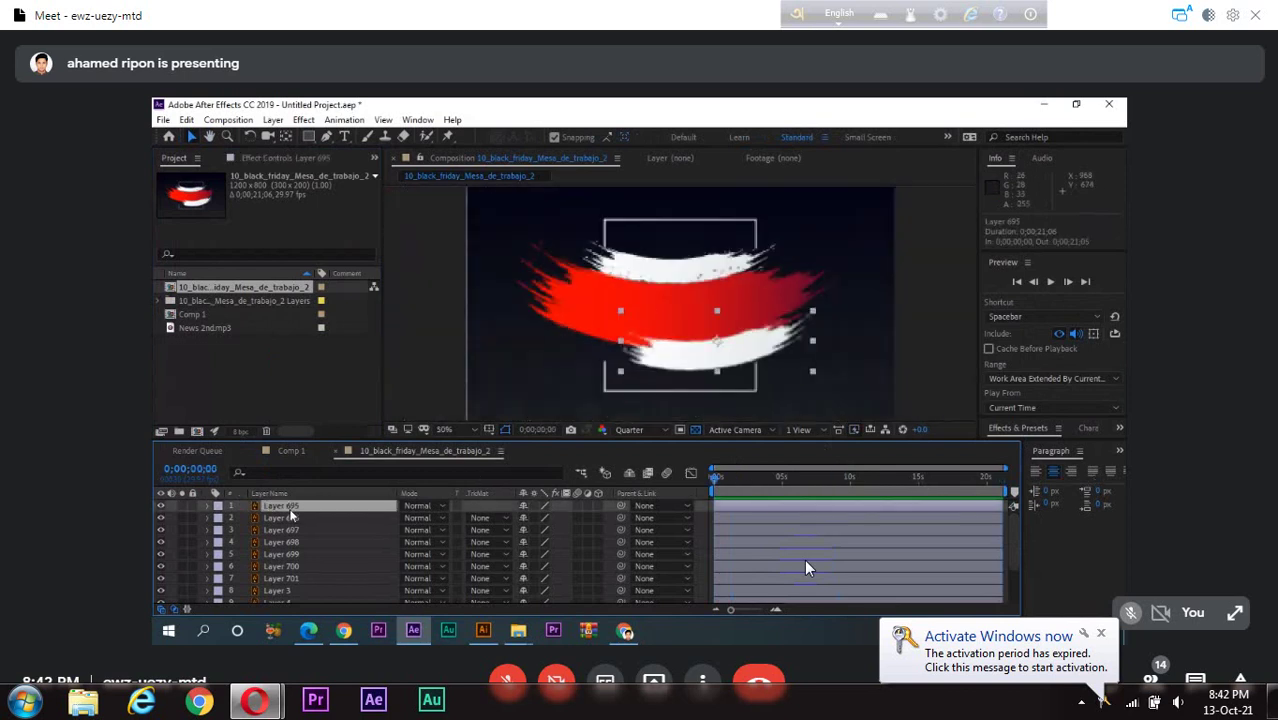
left_click(160, 506)
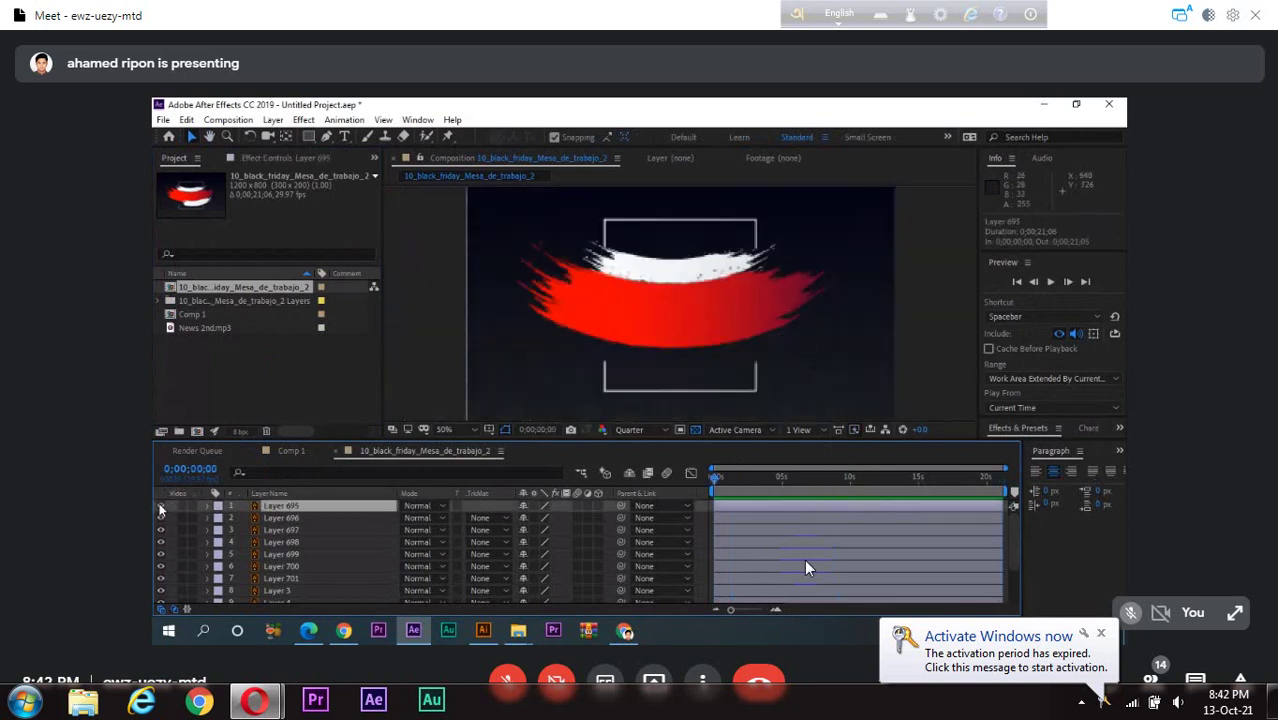
left_click(160, 506)
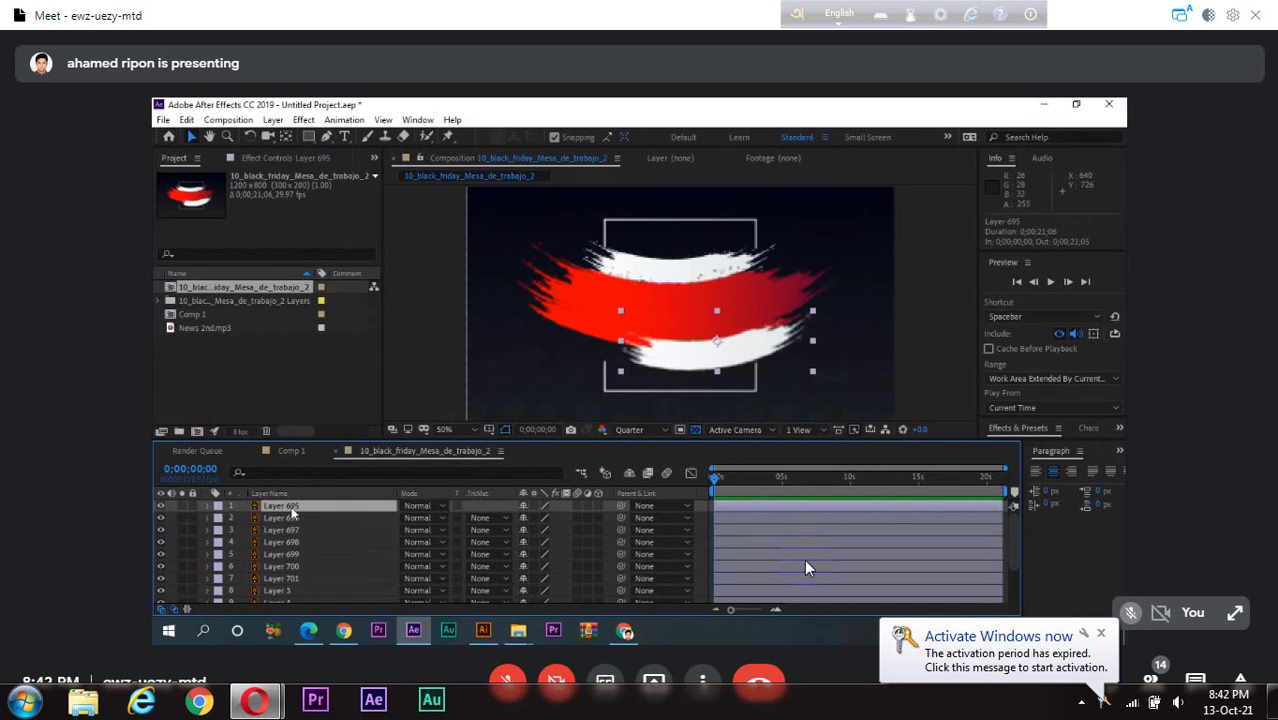
key("Return")
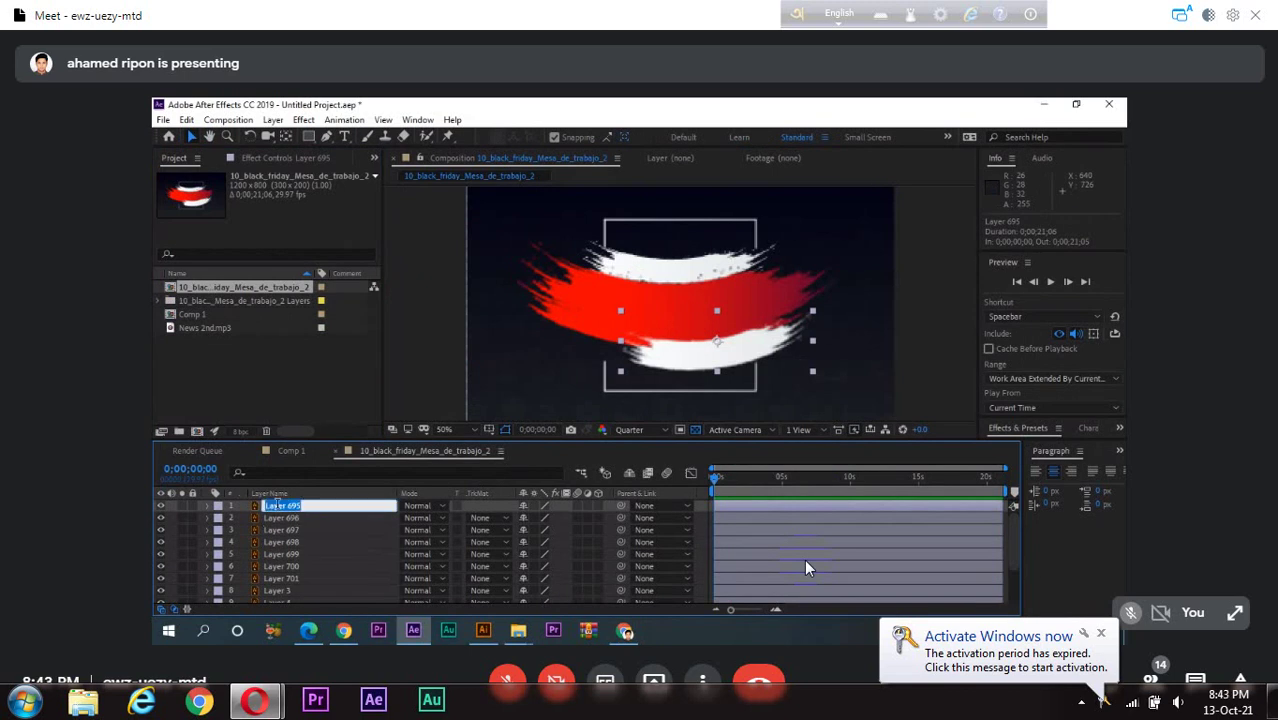
key("BackSpace")
type("t")
type("hape one")
key("Return")
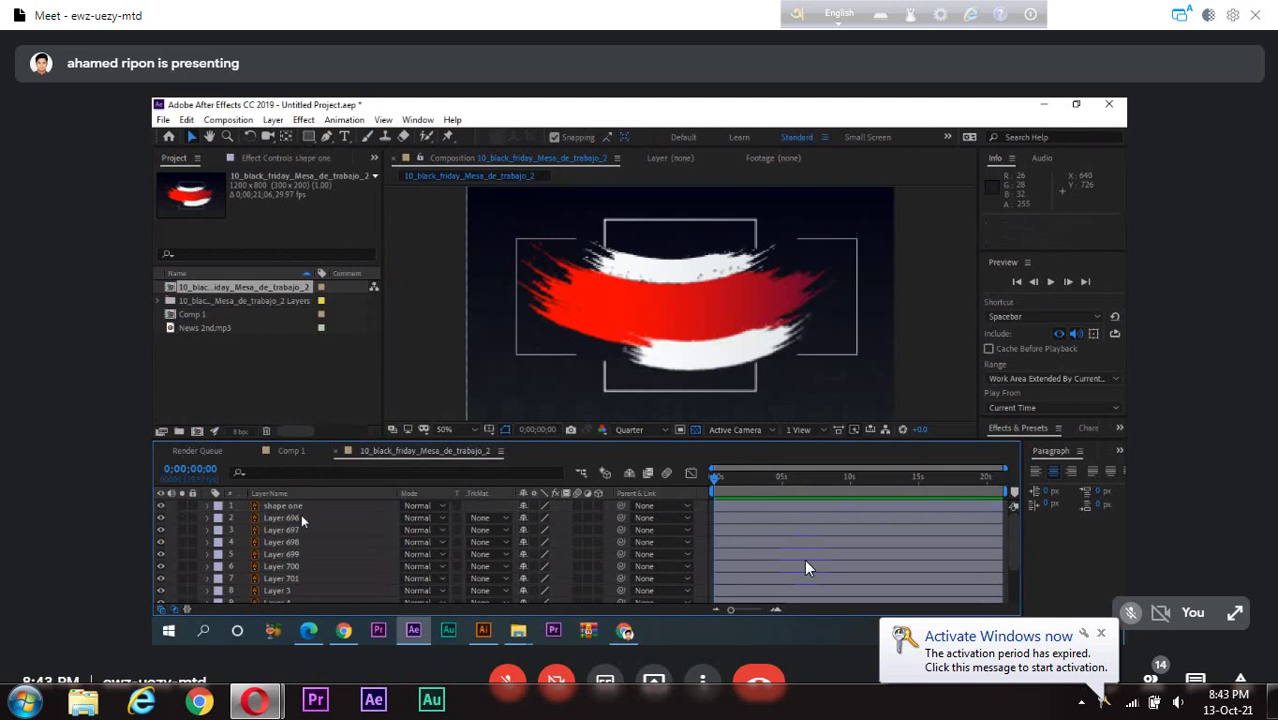
- Check Layer 696 by toggling its visibility, and rename it to "shape two", reusing the first layer's name text
left_click(301, 517)
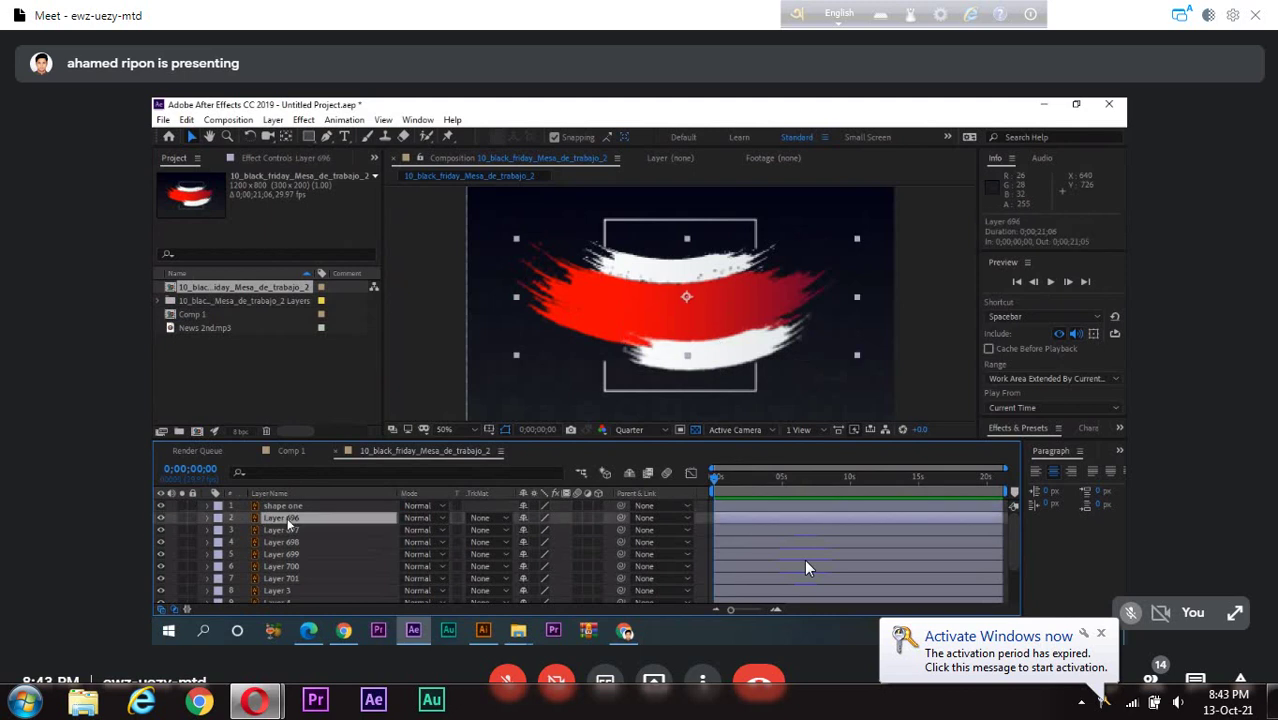
left_click(161, 518)
left_click(161, 518)
left_click(294, 507)
key("Return")
key("ctrl+c")
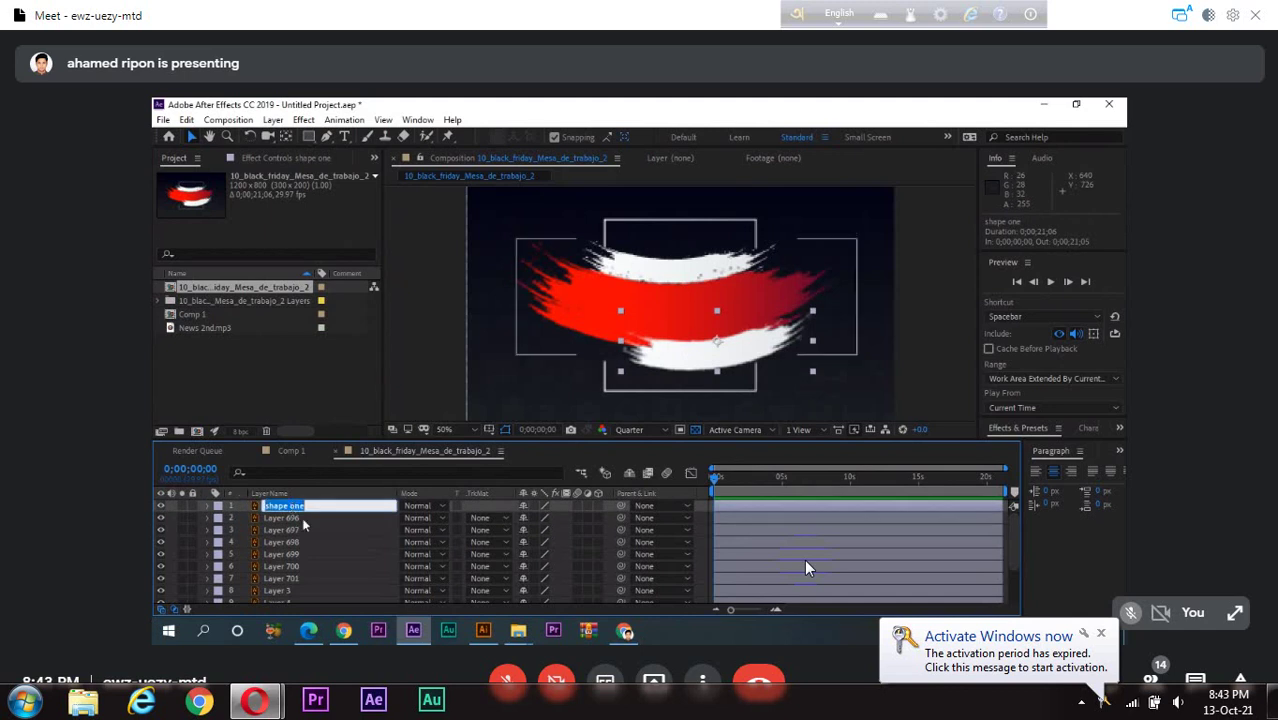
key("Return")
key("ctrl+Down")
key("Return")
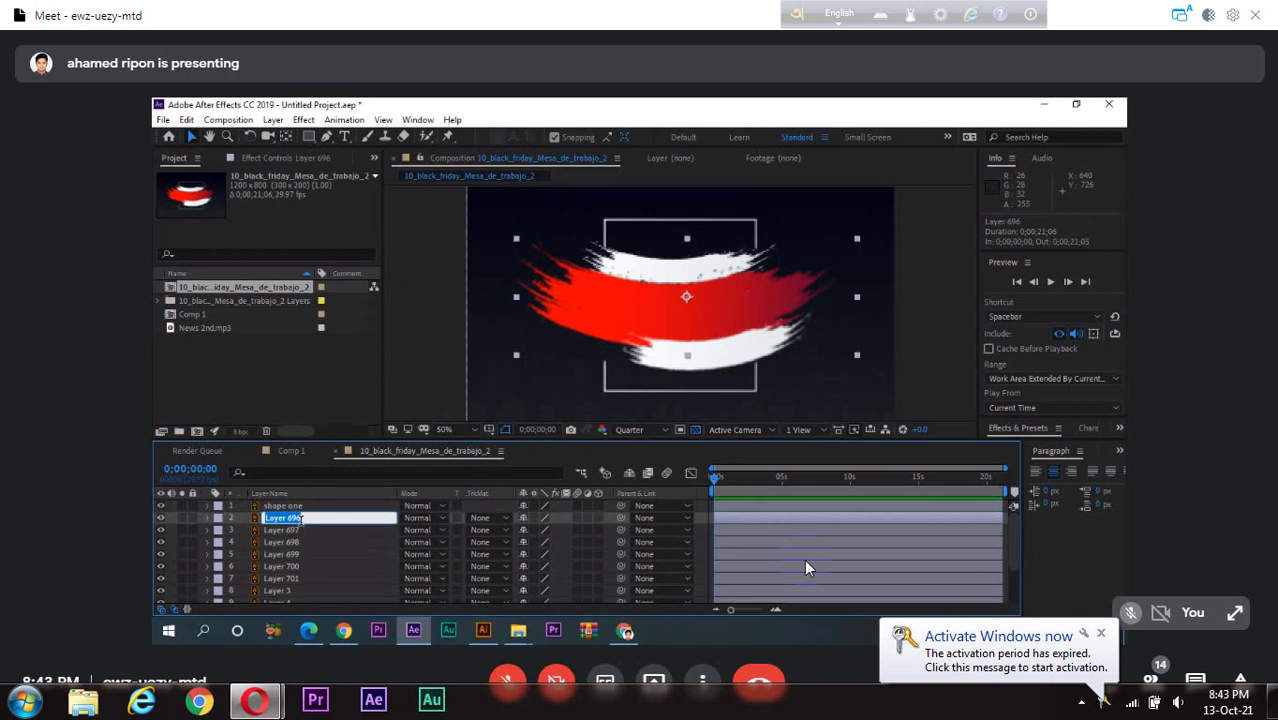
key("ctrl+v")
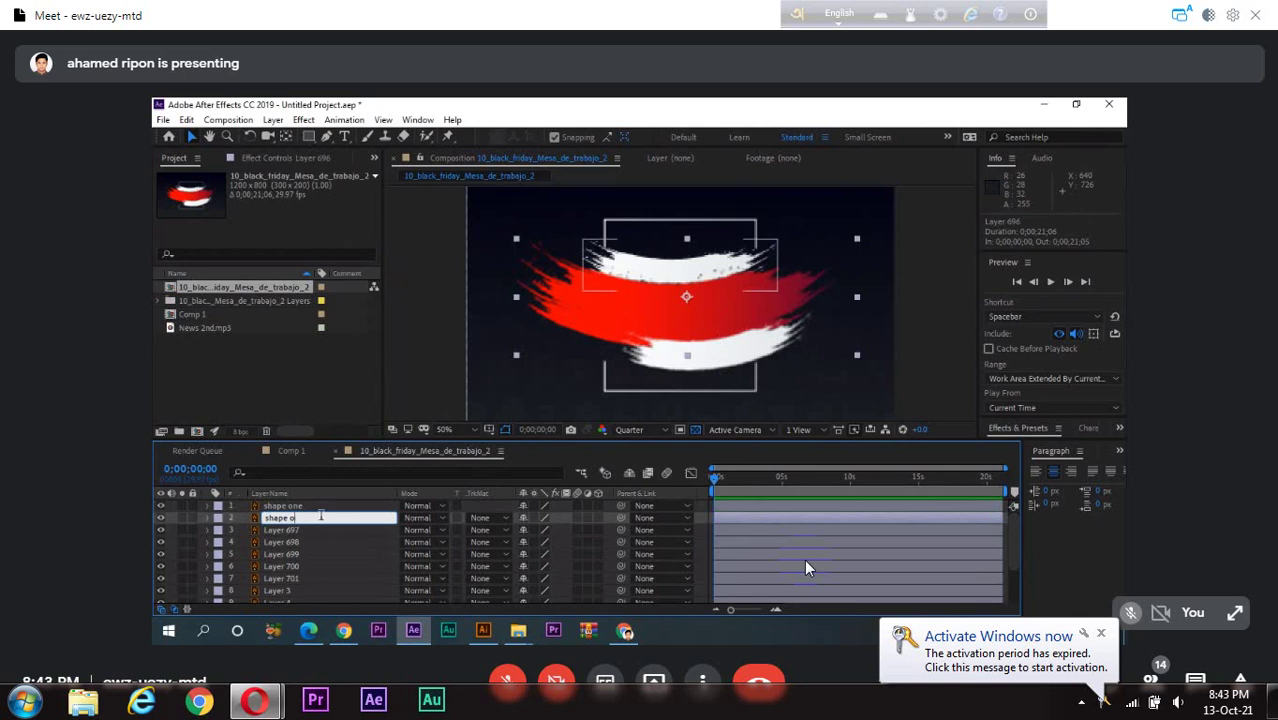
type("tw")
key("Return")
- Rename Layer 697, the upper white brush stroke, to "shape three"
key("ctrl+Down")
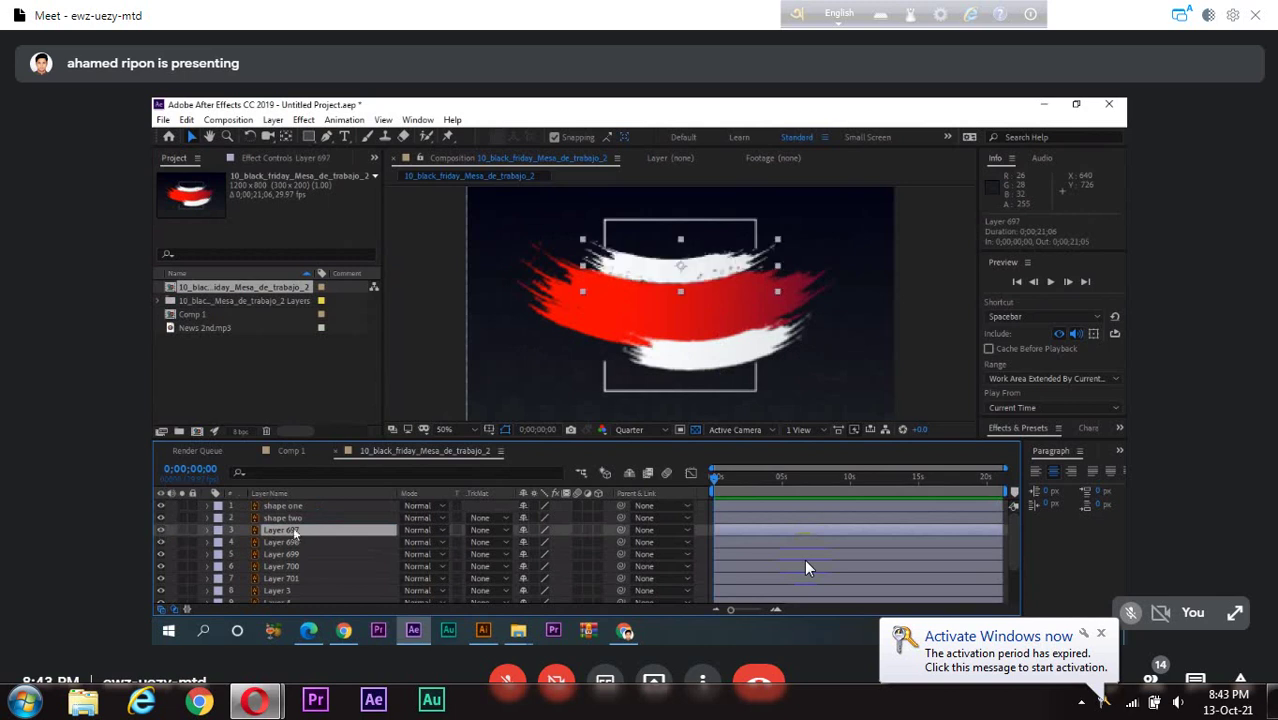
key("Return")
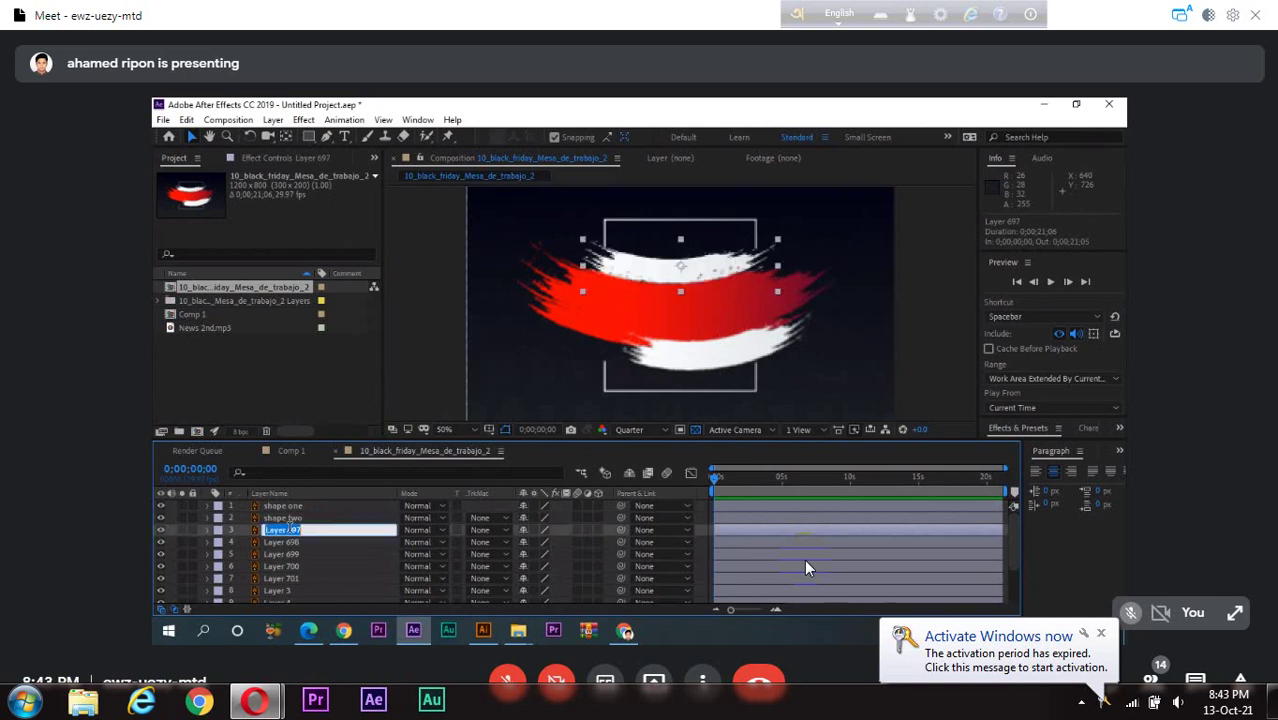
type("shape one")
type("t")
type("hree")
- Delete the unneeded layers Layer 698, Layer 699 and Layer 700 from the composition
left_click(281, 545)
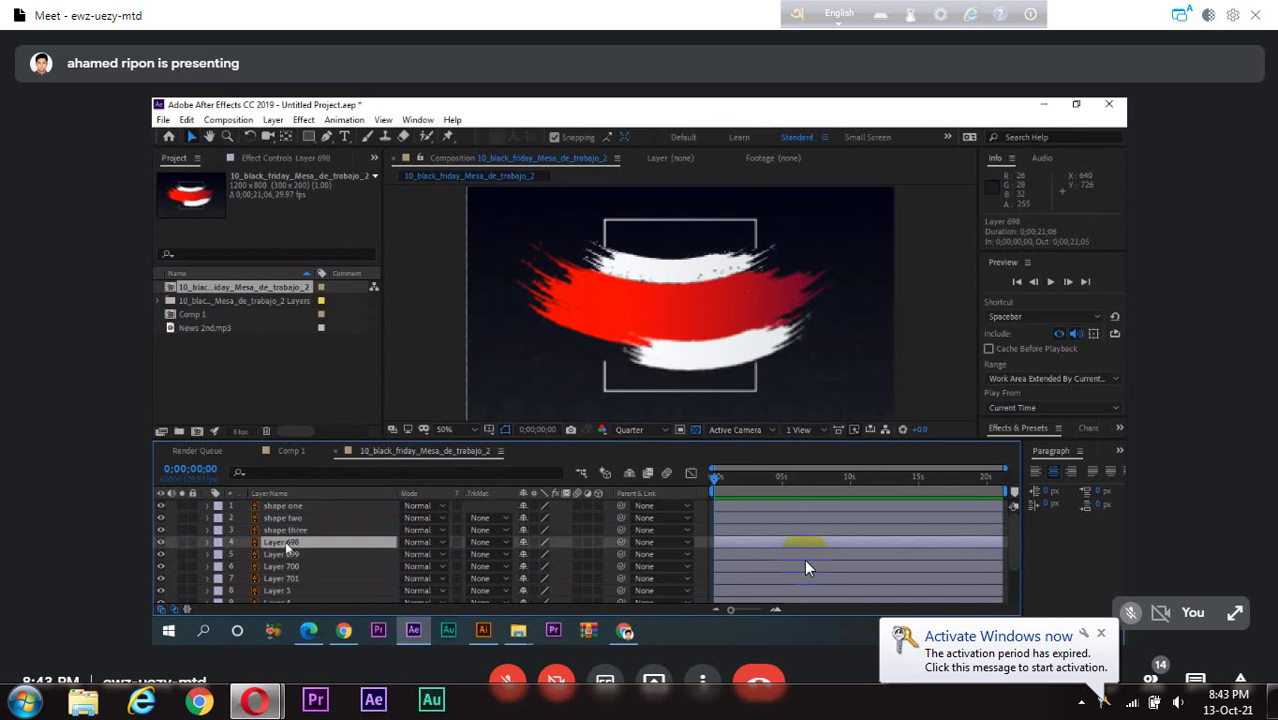
key("Return")
left_click(207, 548)
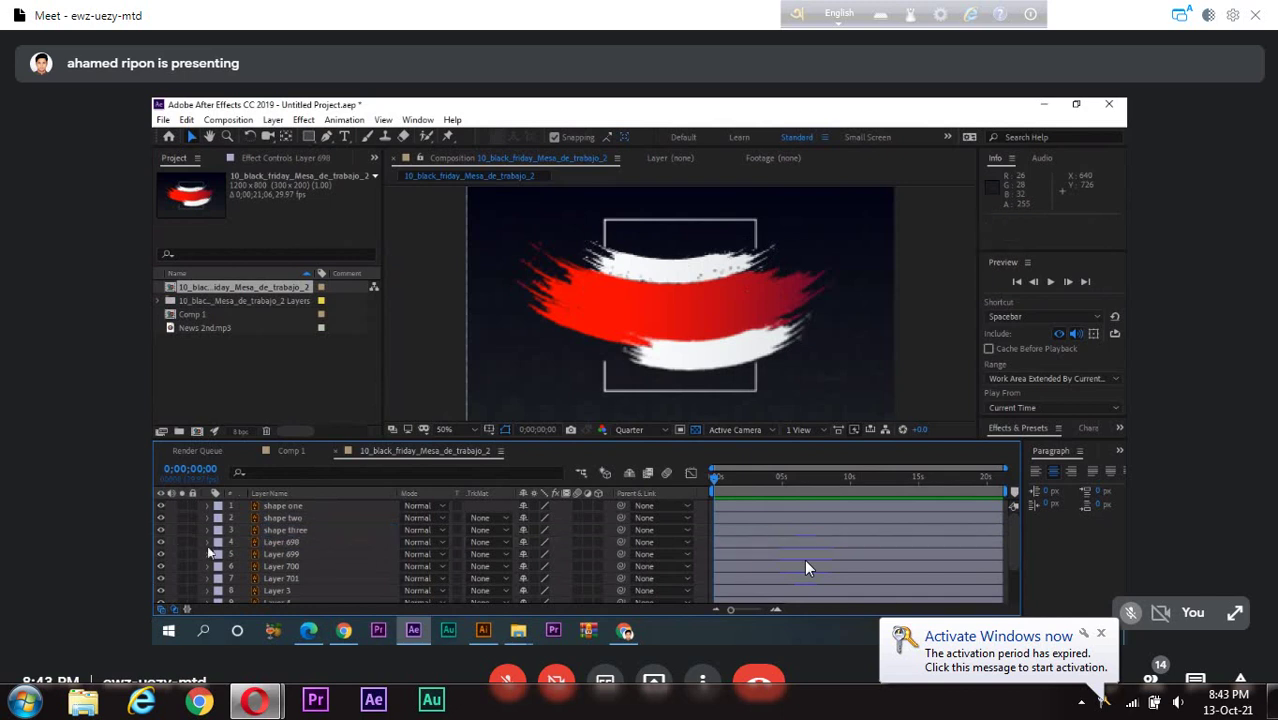
left_click(270, 543)
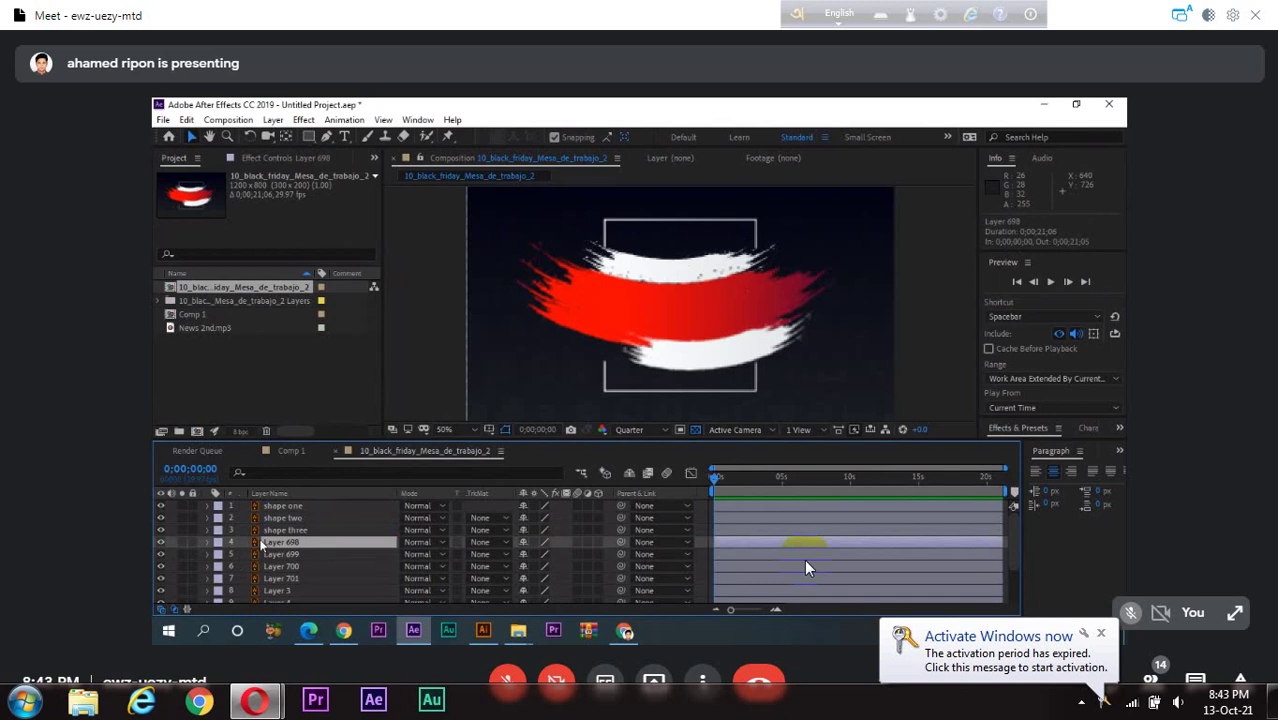
key("Delete")
left_click(166, 546)
key("Delete")
left_click(277, 543)
key("Delete")
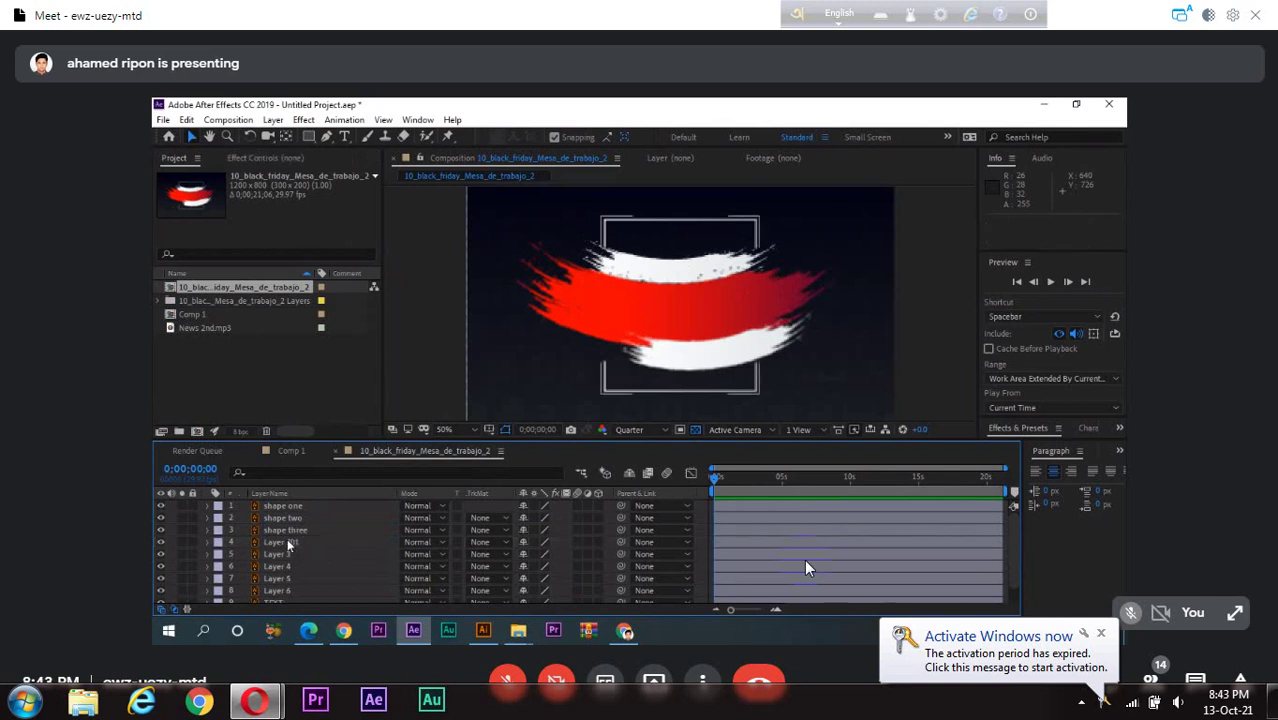
- Compare Layer 701 with the layers beneath it, and delete Layer 3, Layer 4 and Layer 5
left_click(287, 542)
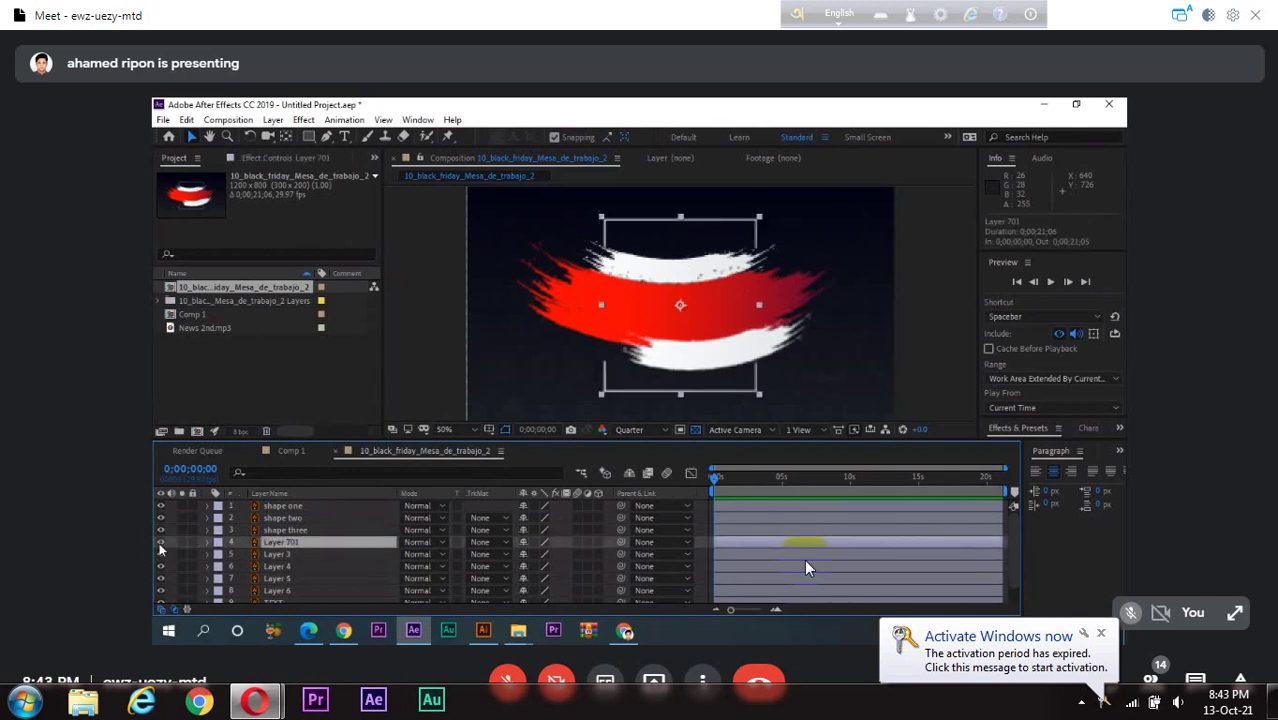
left_click(270, 555)
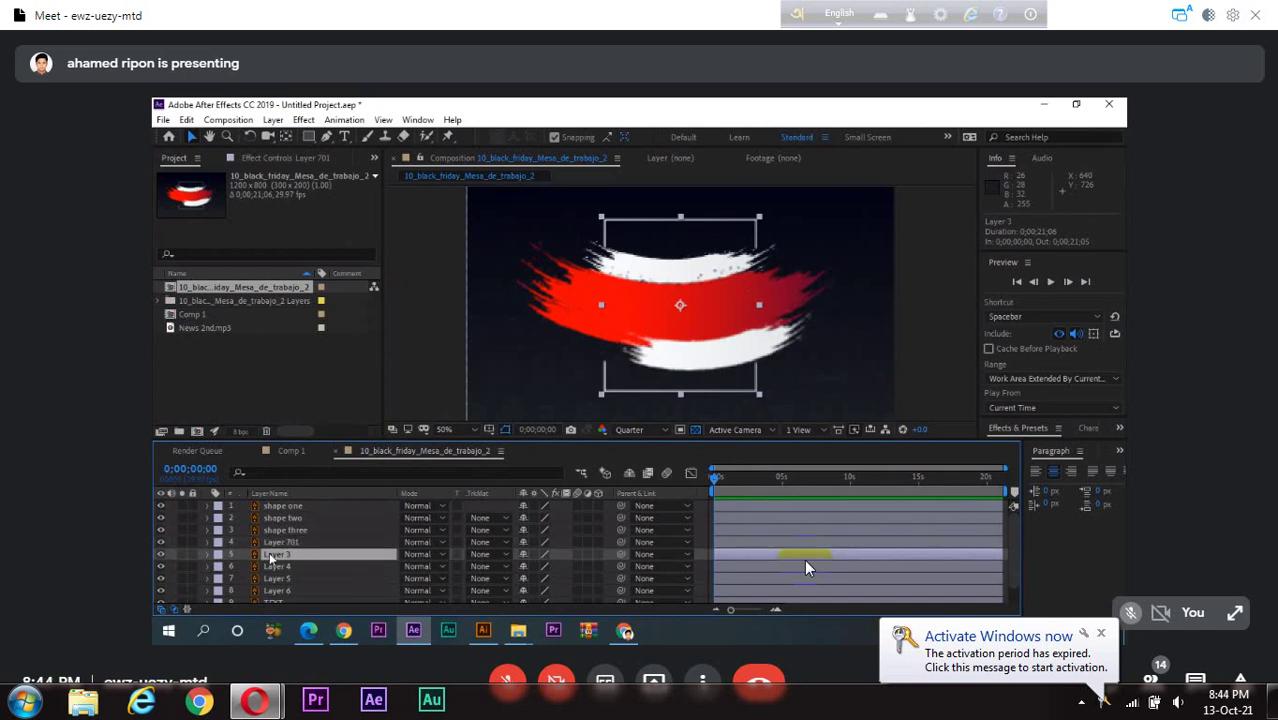
left_click(294, 544)
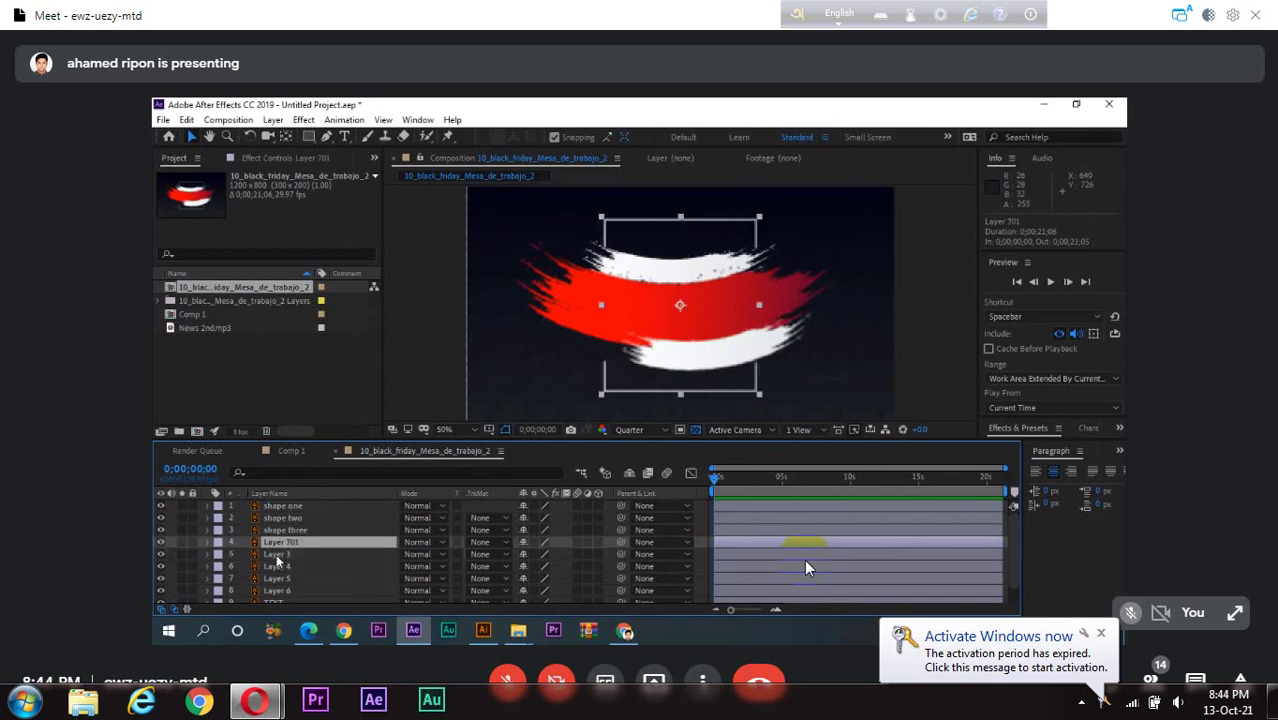
left_click(279, 556)
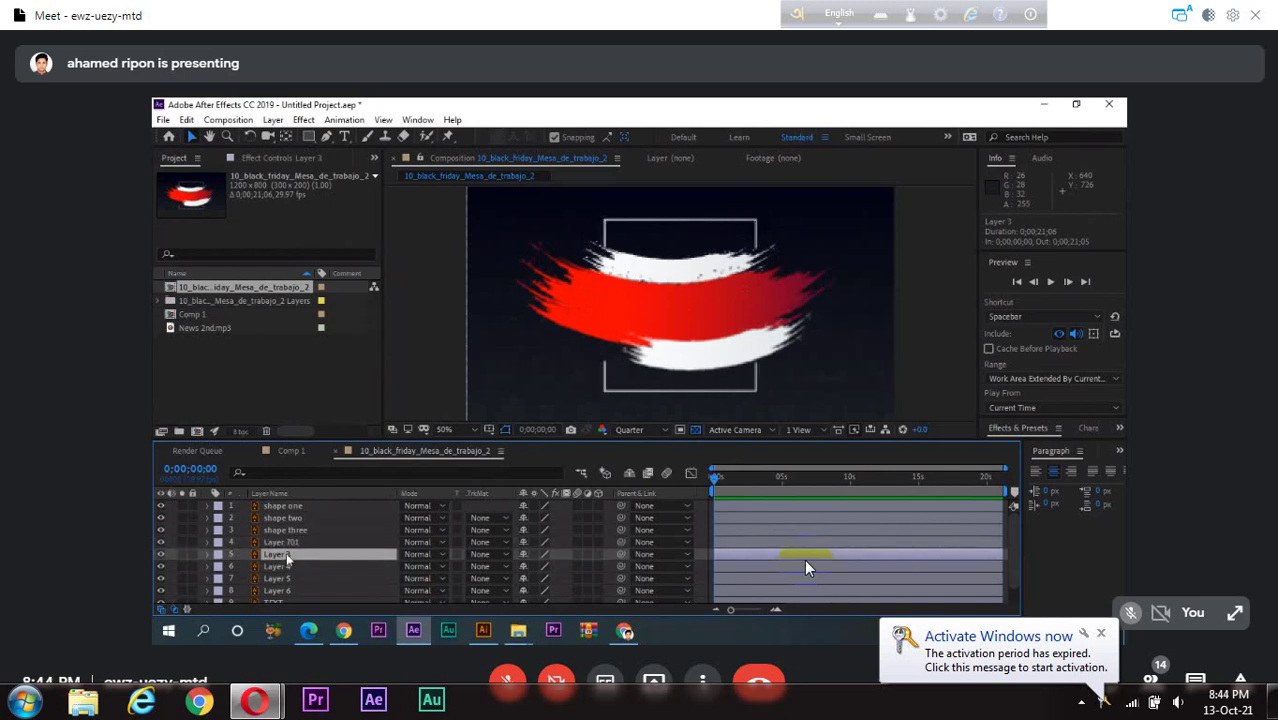
key("Delete")
left_click(160, 554)
left_click(160, 554)
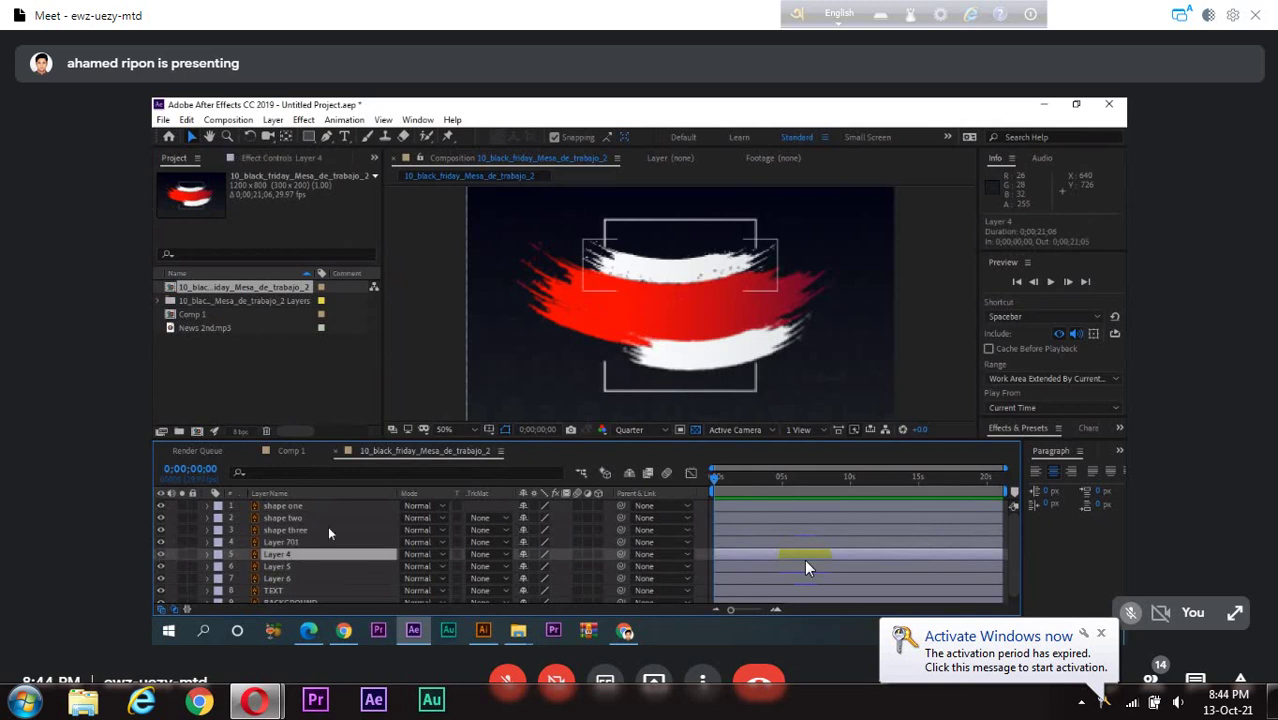
key("Delete")
left_click(282, 556)
key("Delete")
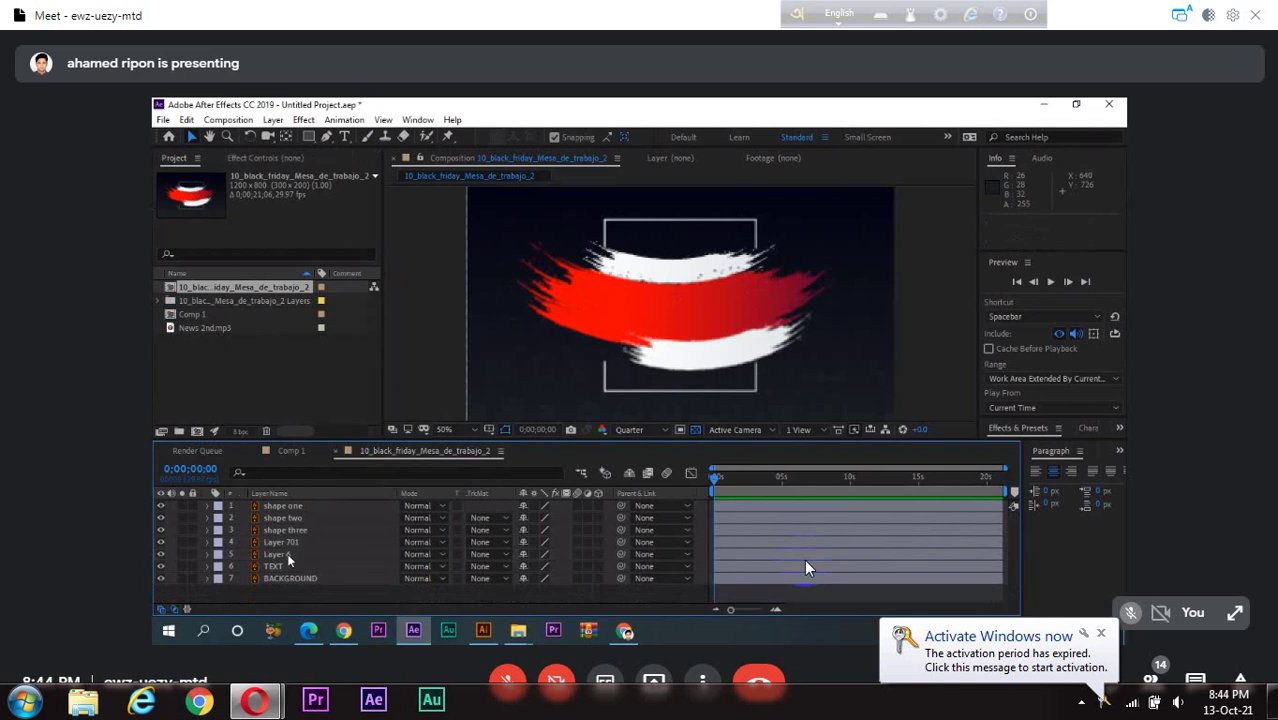
- Check Layer 701 and Layer 6, try deleting Layer 6, and undo the deletion
left_click(293, 541)
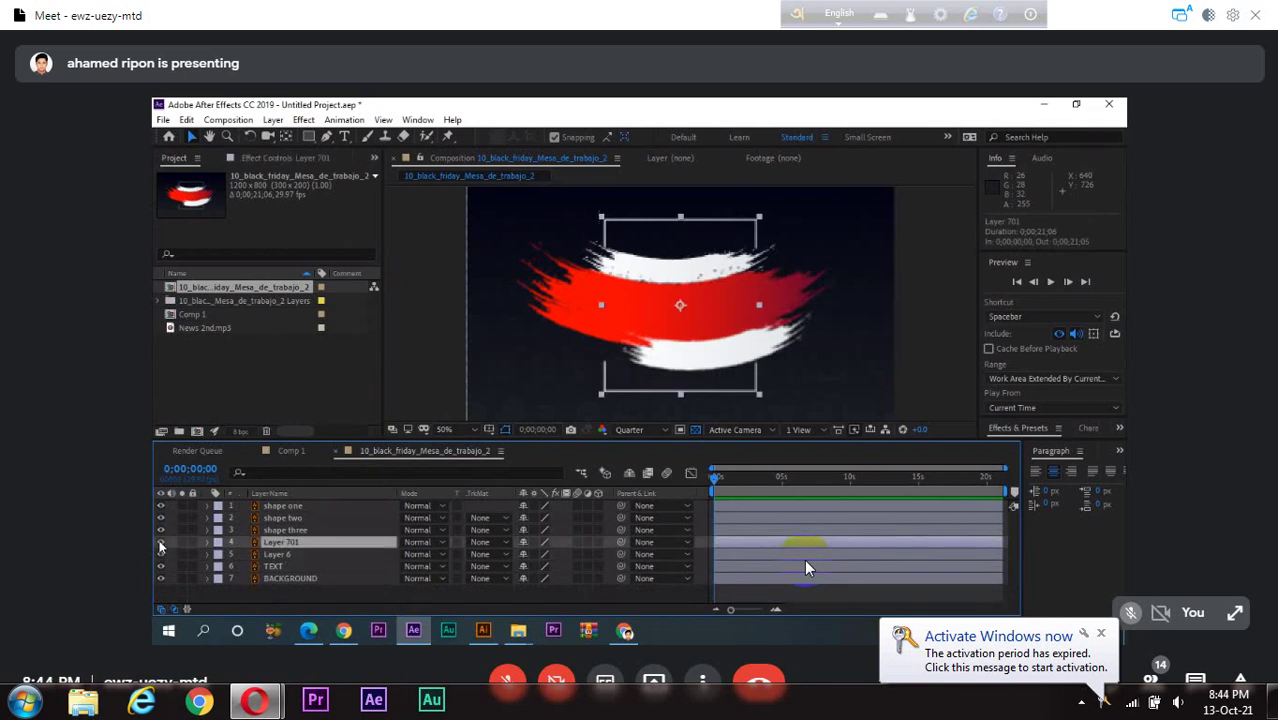
left_click(274, 554)
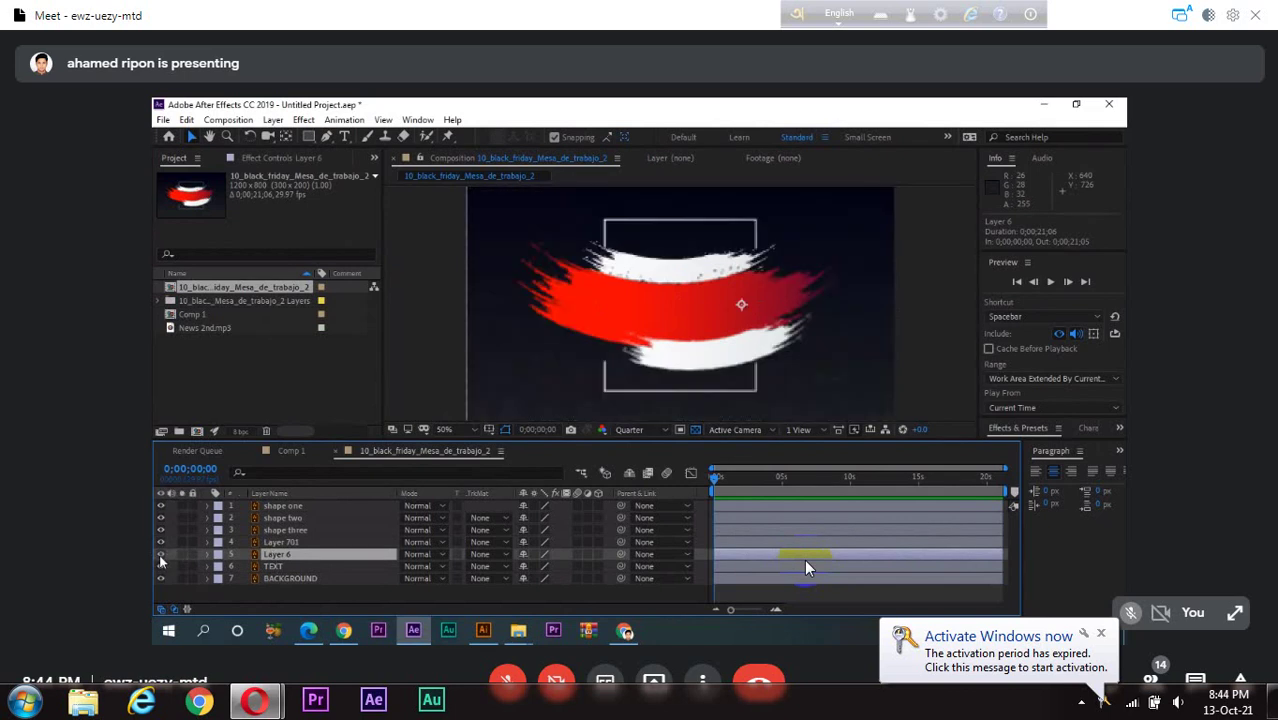
key("Delete")
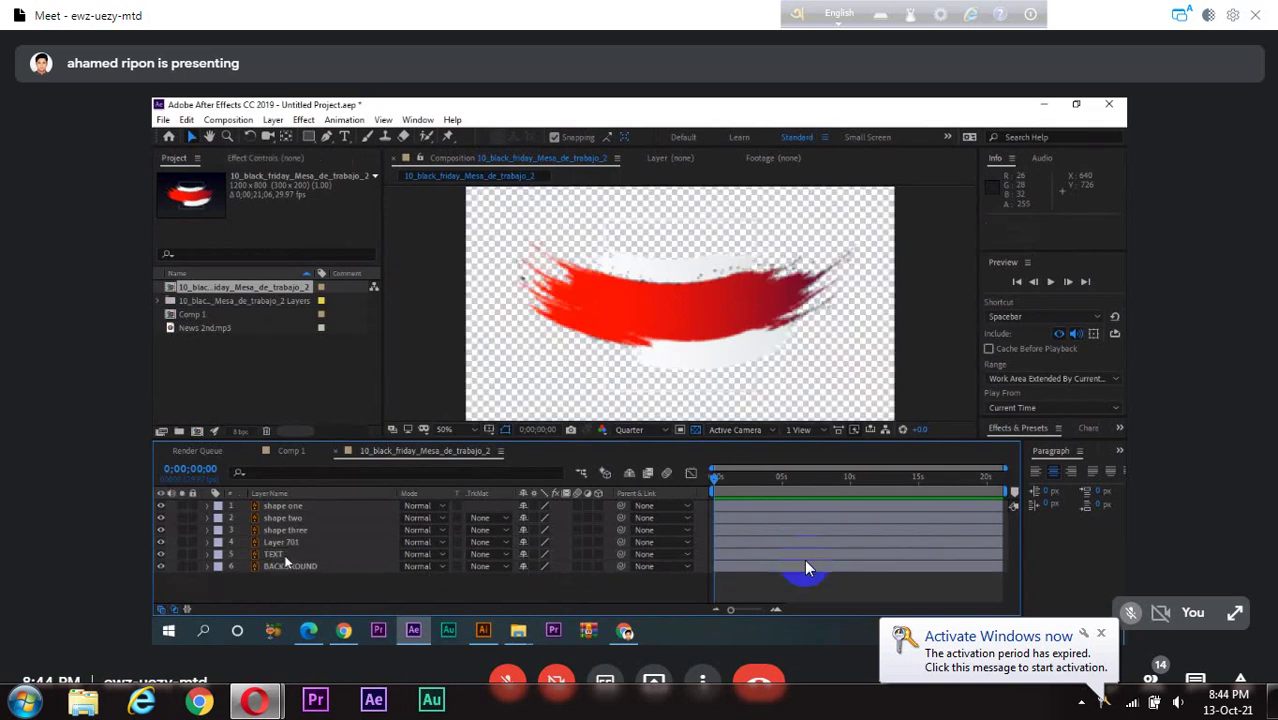
key("ctrl+z")
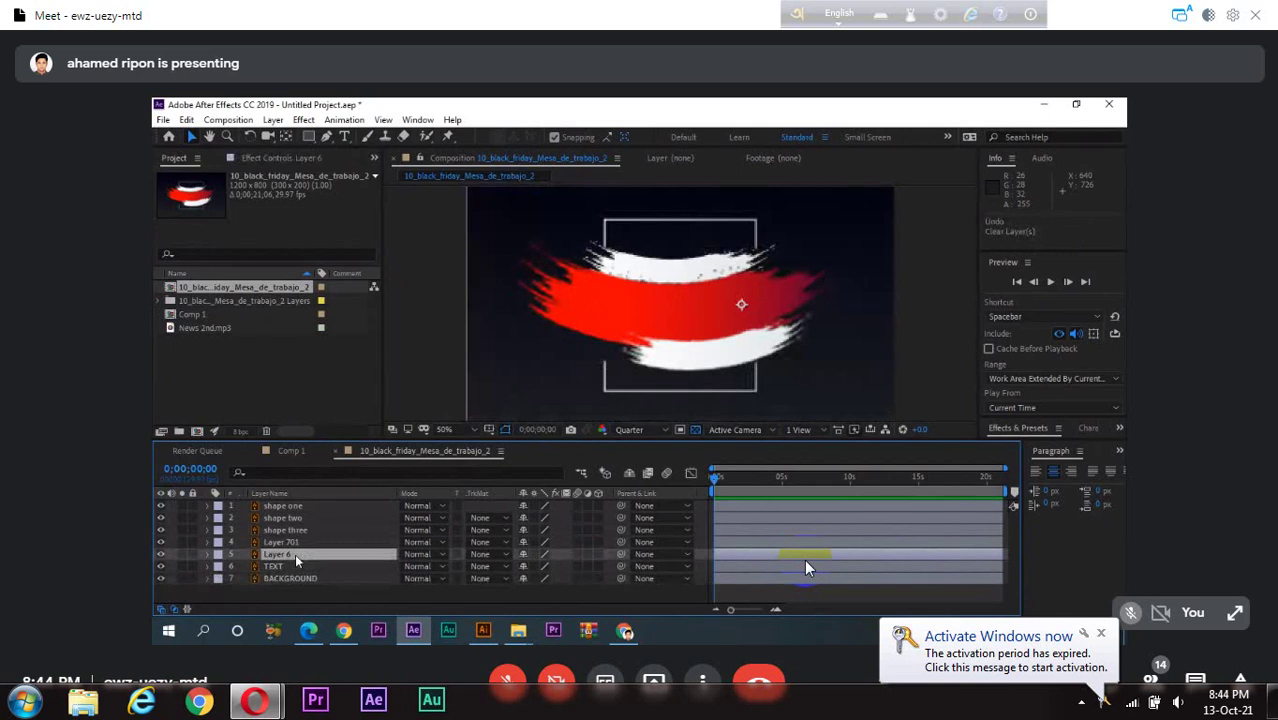
- Compare Layer 6 with the TEXT and BACKGROUND layers by toggling layer visibility
left_click(295, 553)
left_click(290, 579)
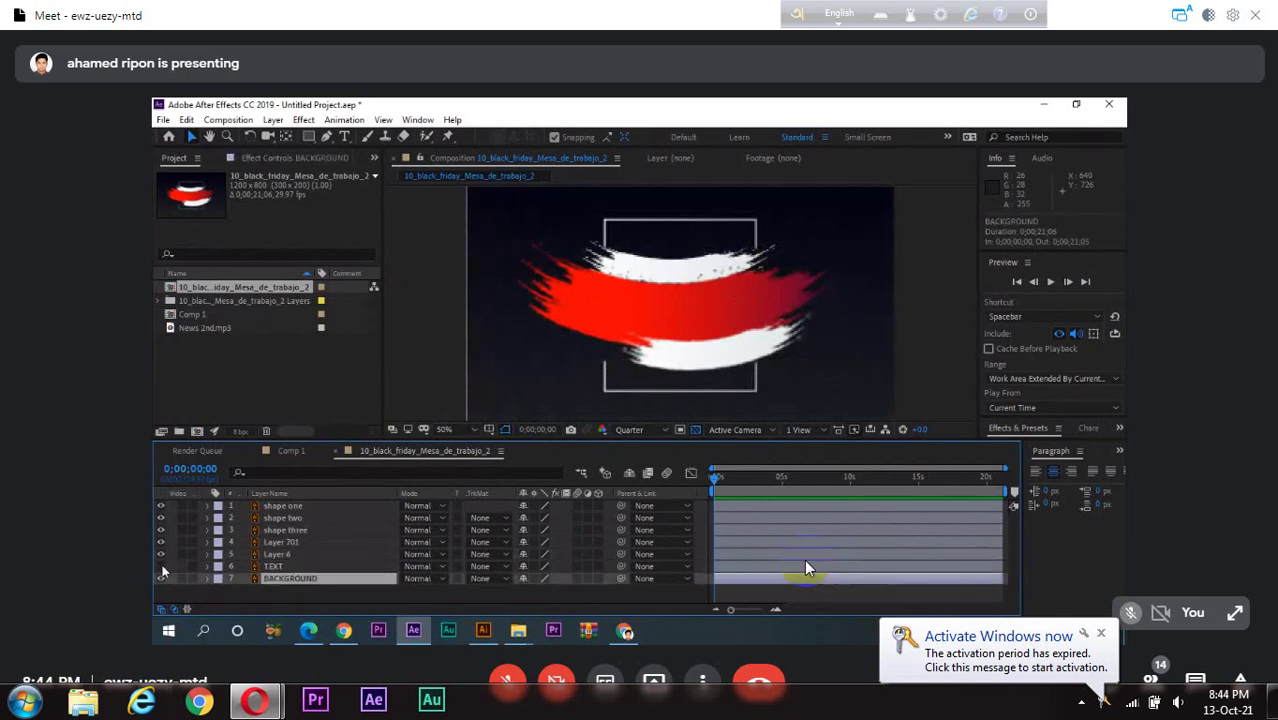
left_click(161, 578)
left_click(161, 555)
left_click(272, 556)
- Copy the name of the bottom BACKGROUND layer and rename Layer 6 to "BACKGROUND"
left_click(316, 579)
key("Return")
key("ctrl+c")
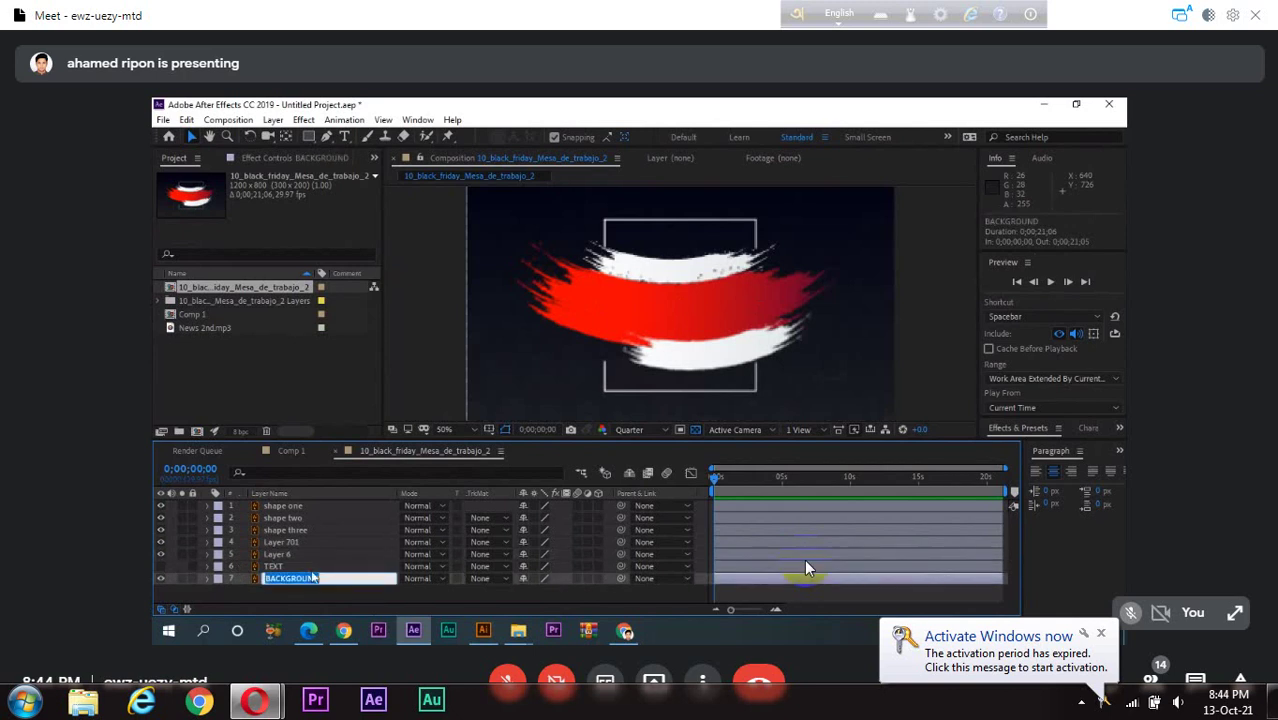
left_click(291, 544)
left_click(277, 556)
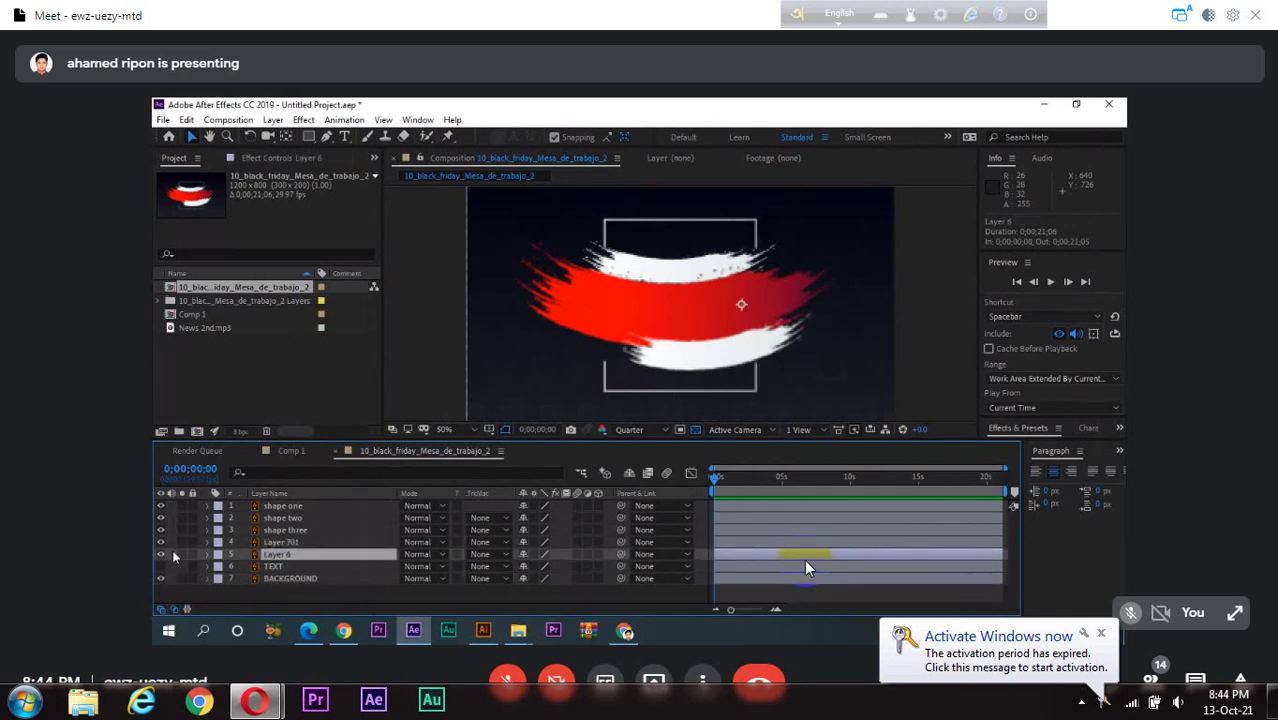
left_click(162, 555, "alt")
left_click(162, 555, "alt")
key("Return")
key("ctrl+v")
left_click(311, 598)
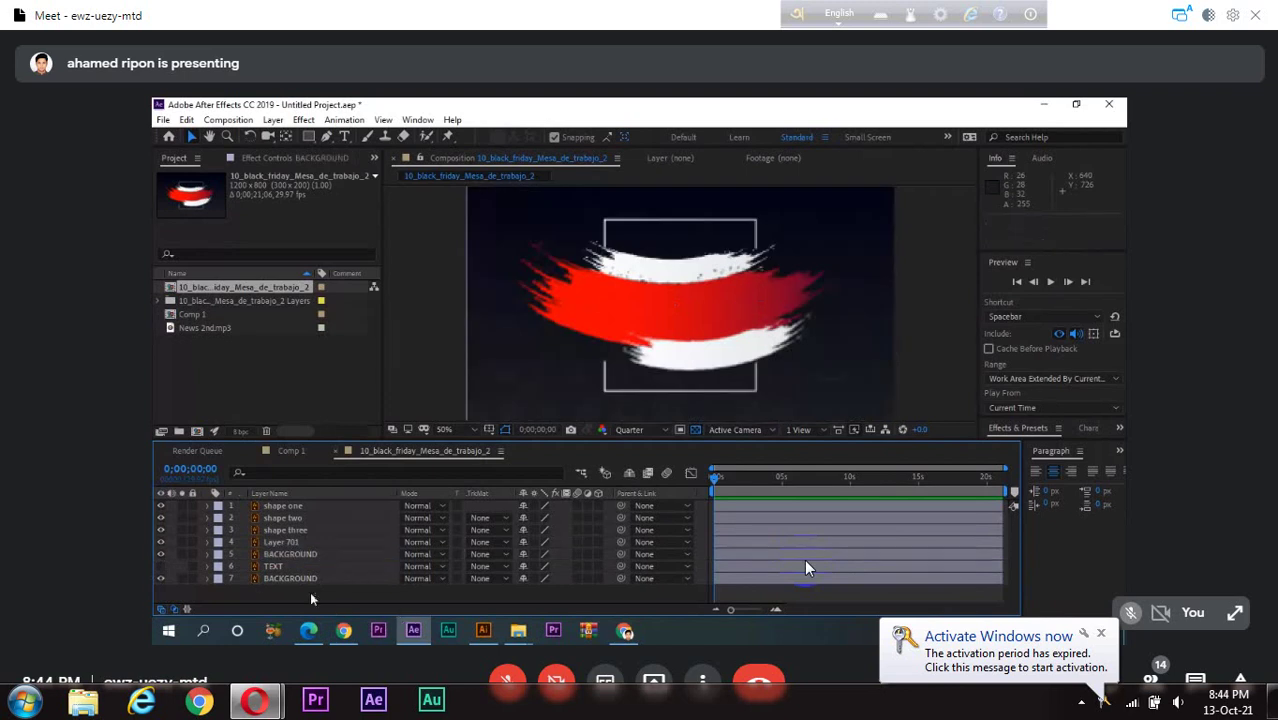
- Delete the TEXT layer and the original bottom BACKGROUND layer from the composition
left_click(277, 566)
key("Delete")
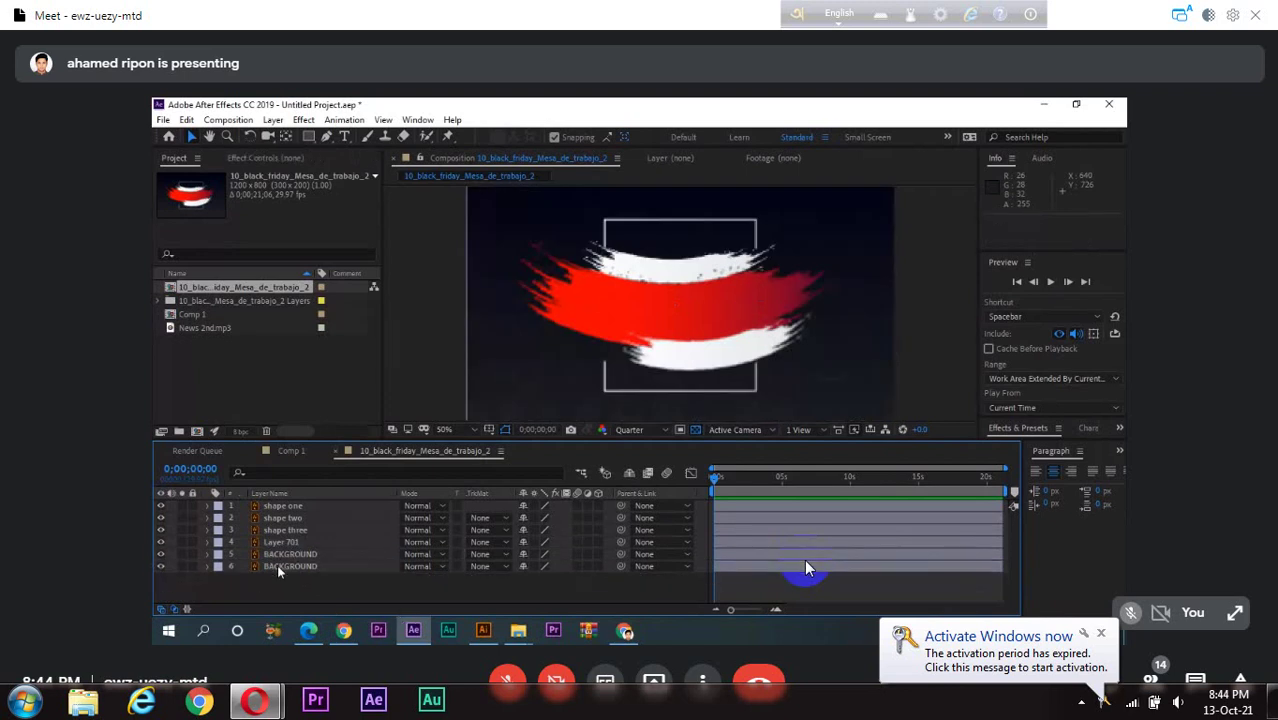
left_click(277, 566)
key("Delete")
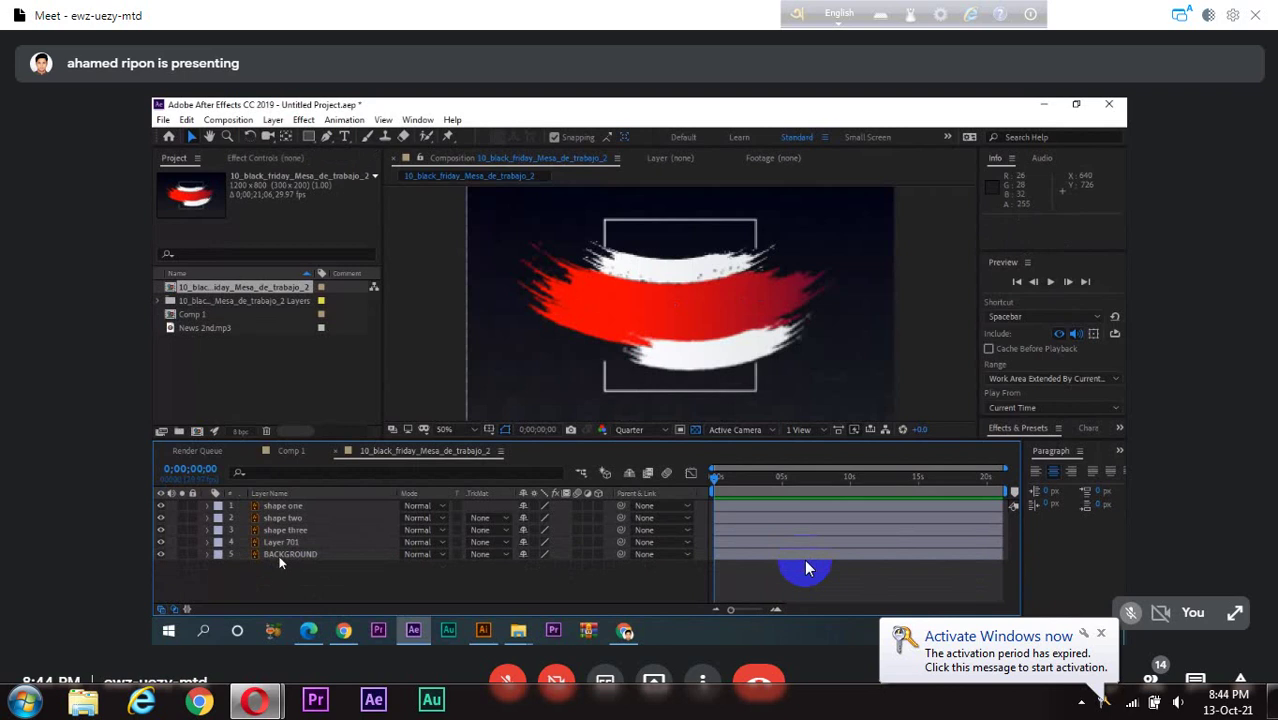
- Check the remaining BACKGROUND layer's extent and scale it up to about 123%
scroll(526, 285, "down", 2)
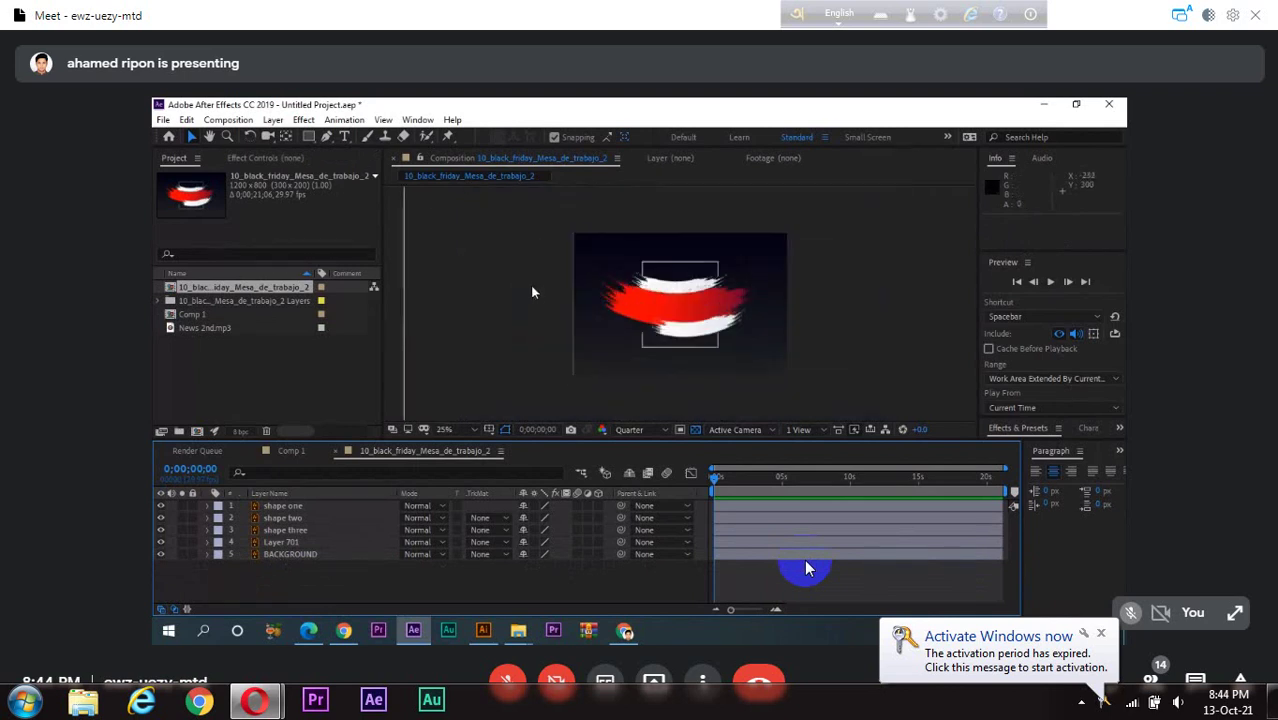
scroll(532, 292, "down", 1)
left_click(290, 555)
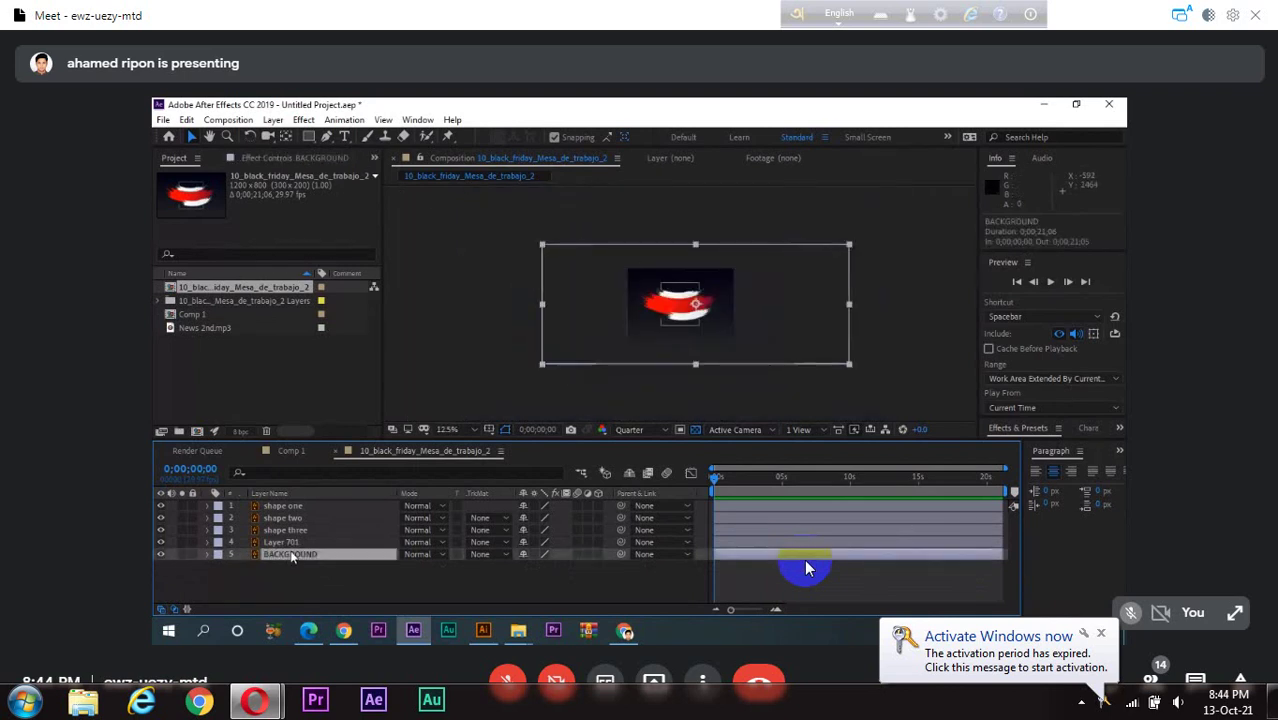
left_click(161, 555)
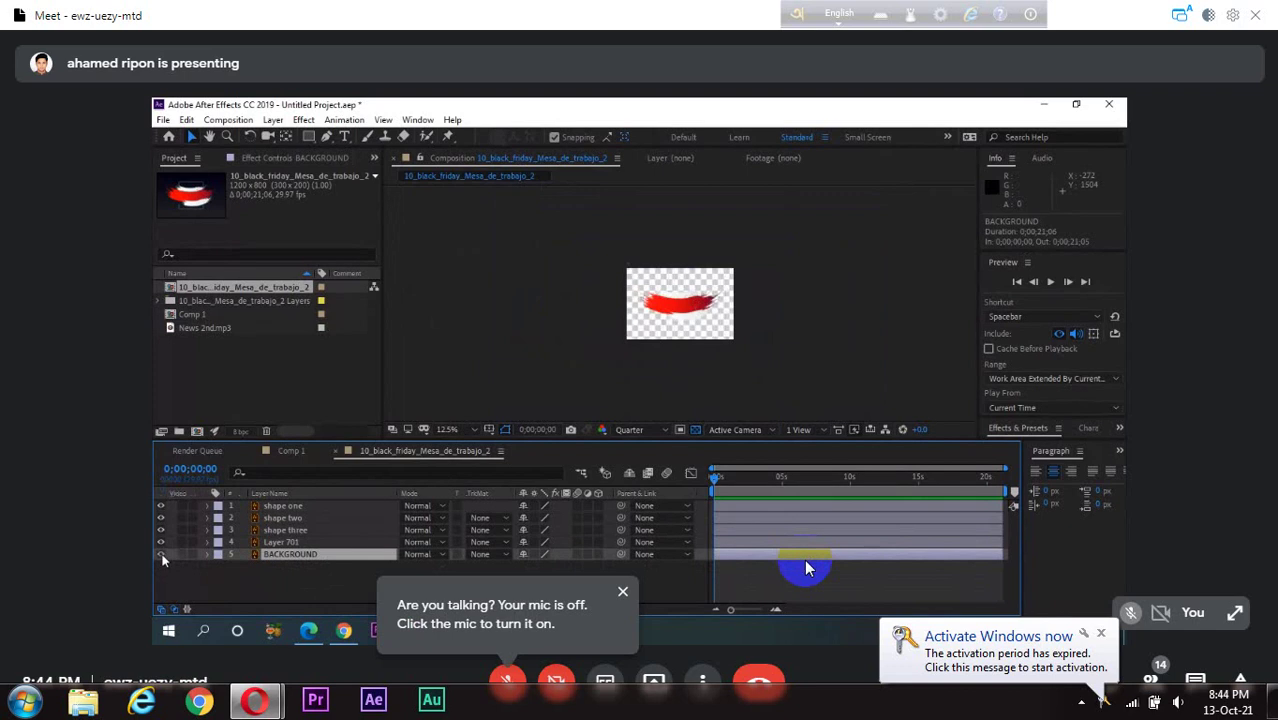
left_click(161, 555)
key("s")
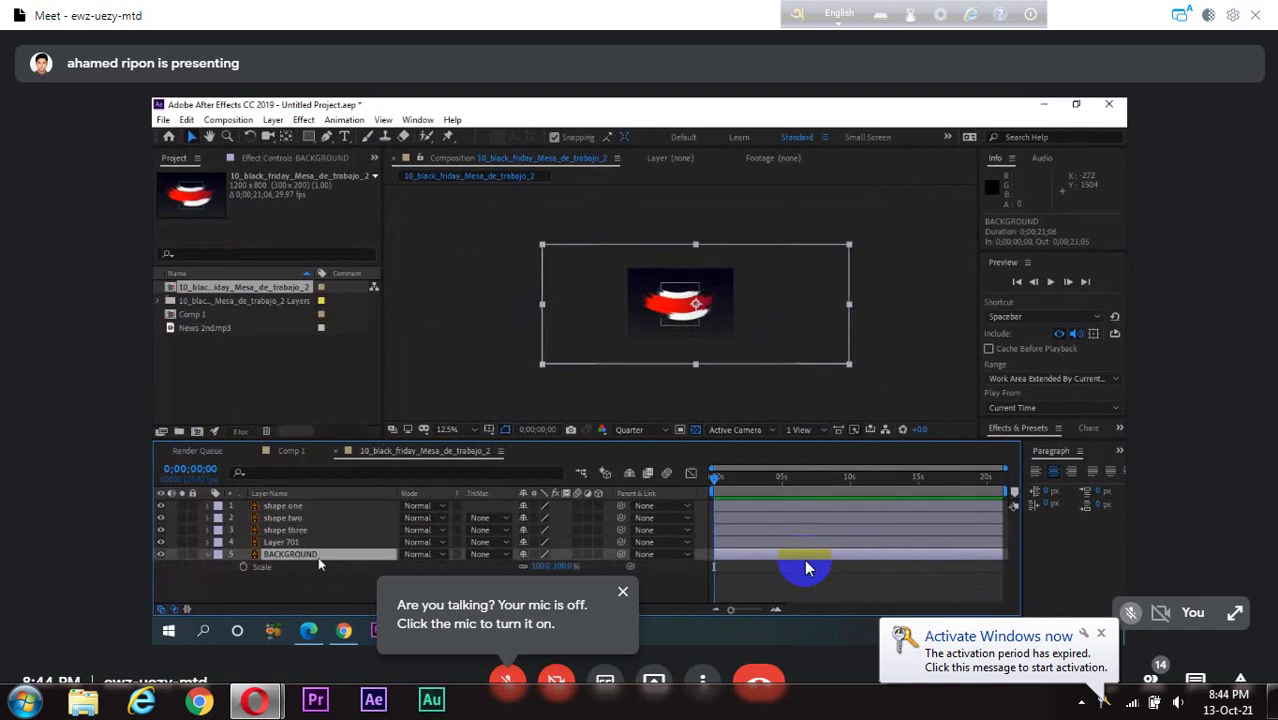
left_click_drag(540, 566, 560, 566)
scroll(787, 292, "up", 4)
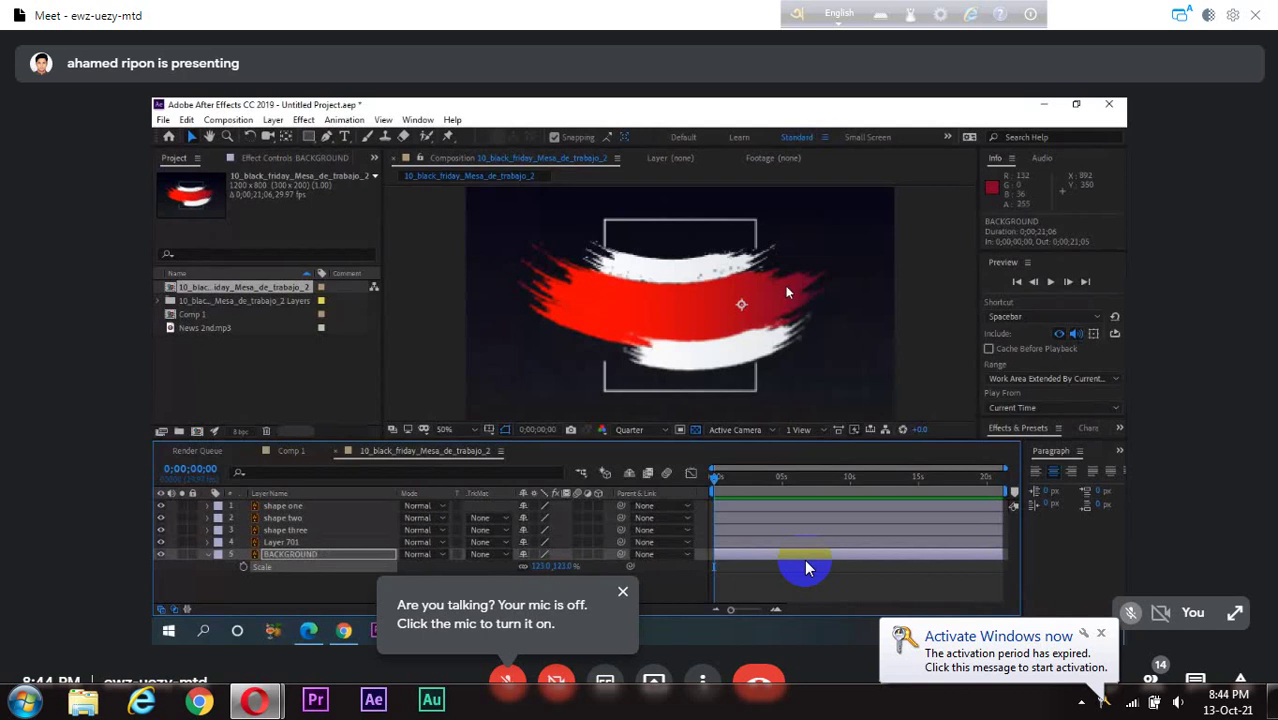
scroll(787, 292, "down", 2)
left_click(852, 478)
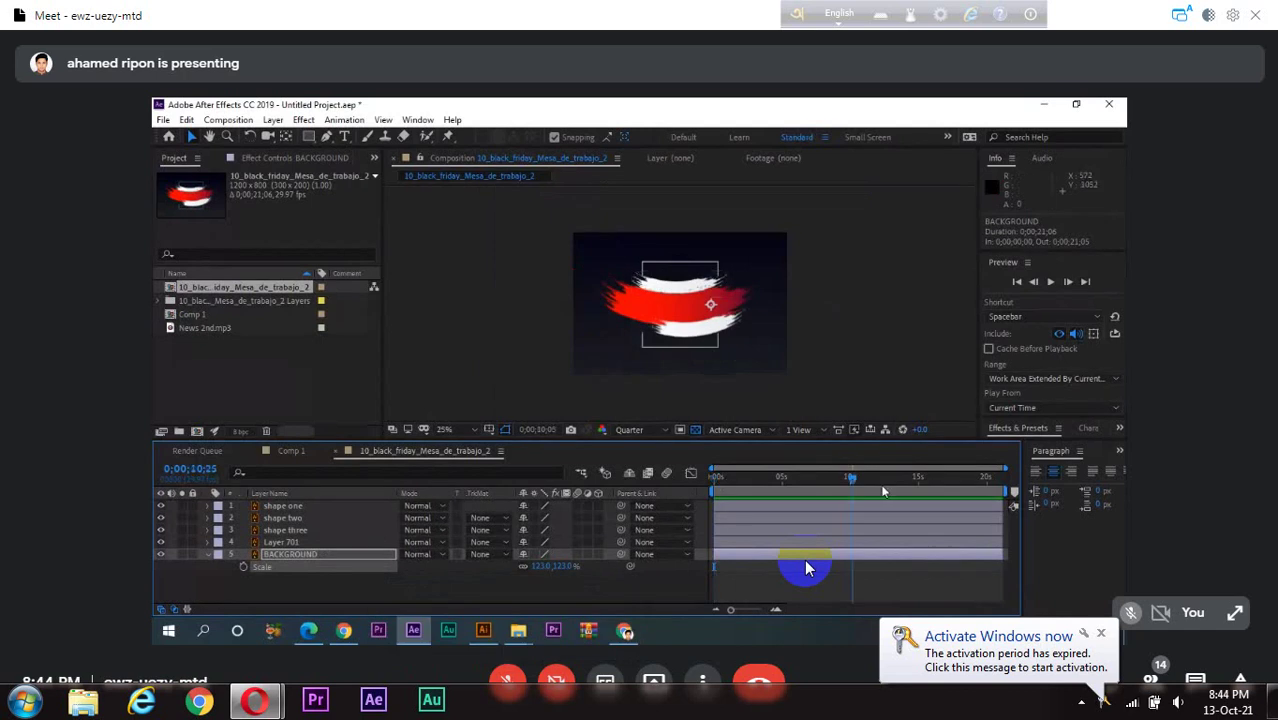
key("Home")
key("slash")
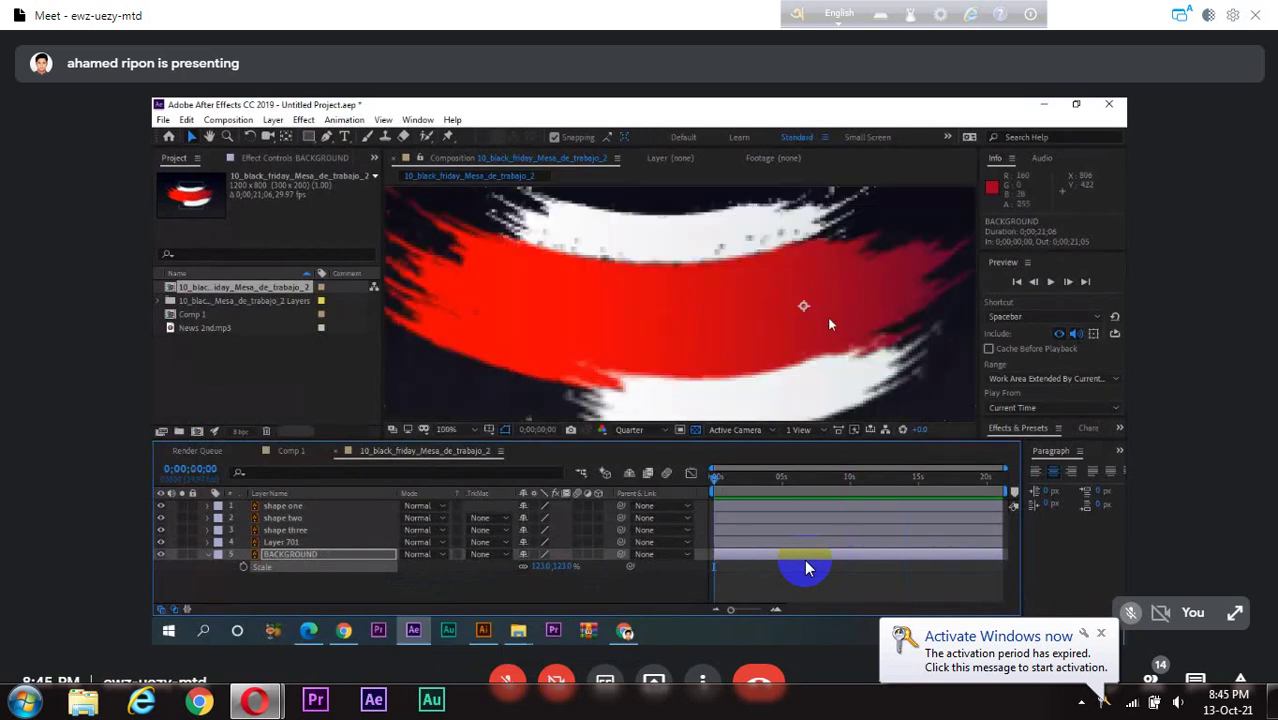
key("comma")
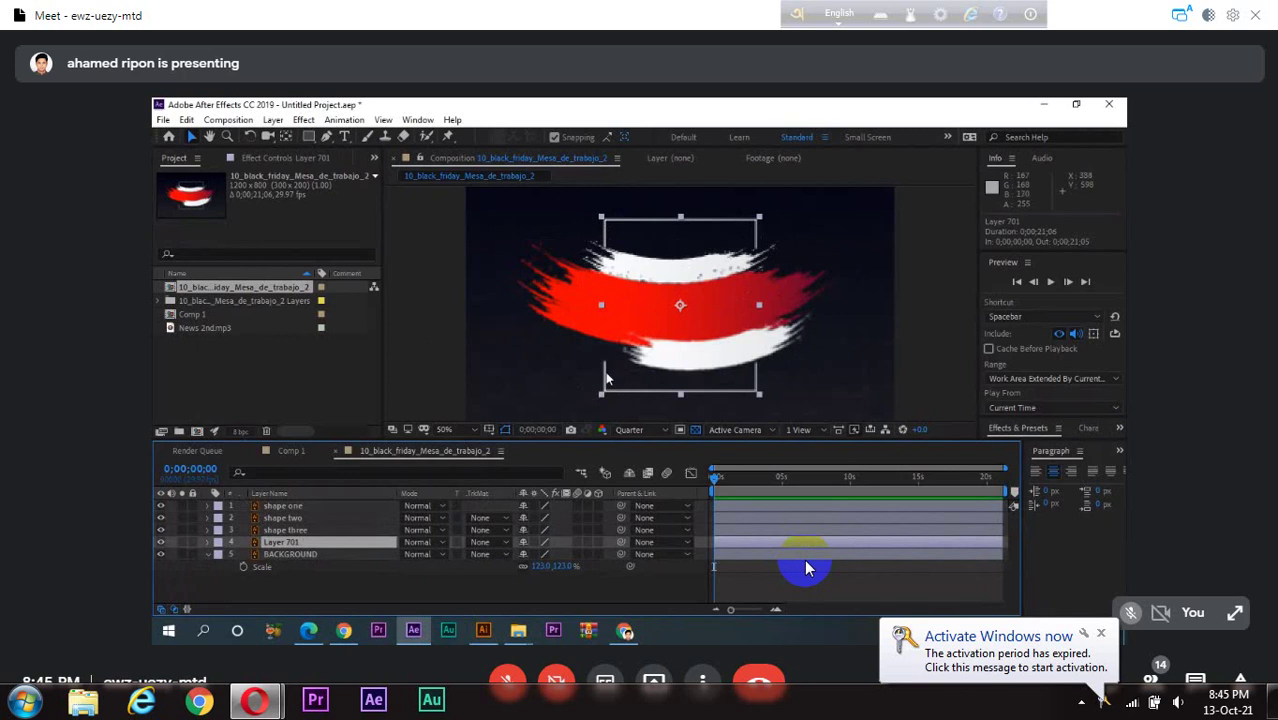
mouse_move(729, 479)
left_mouse_down()
mouse_move(750, 478)
mouse_move(714, 480)
left_mouse_up()
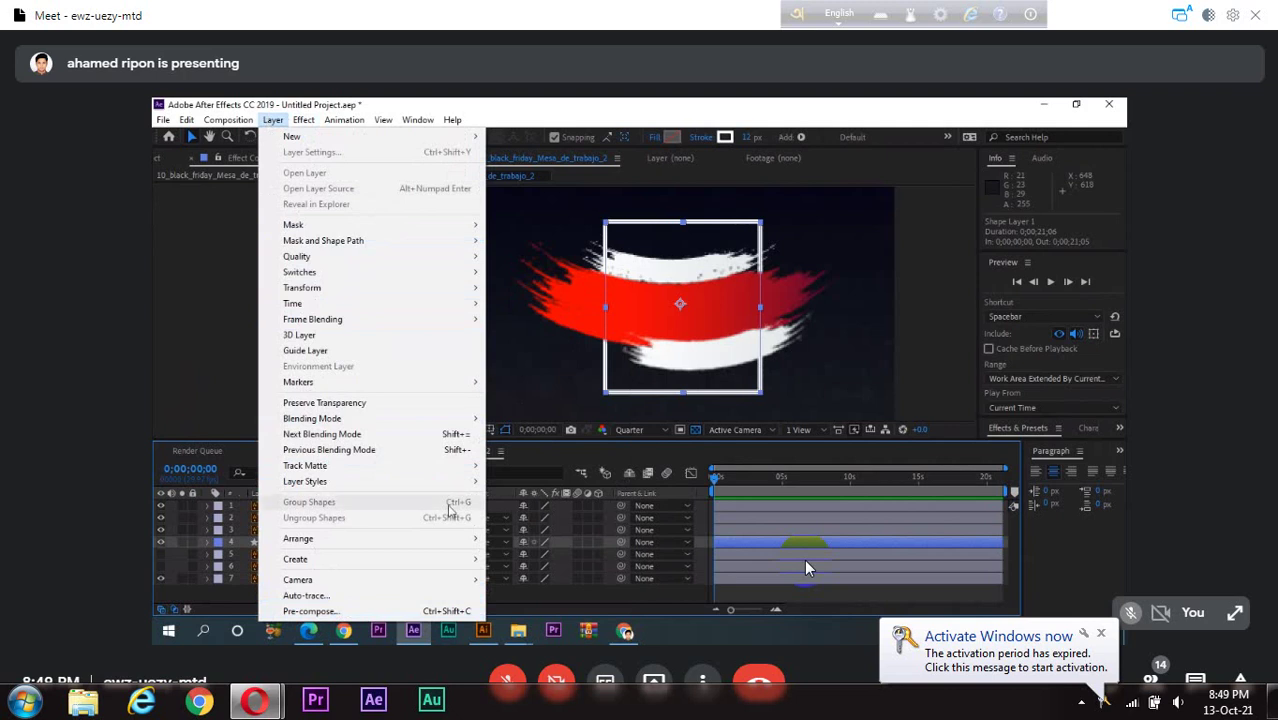
- Try auto-tracing Shape Layer 1 on the current frame using the Alpha channel
mouse_move(371, 547)
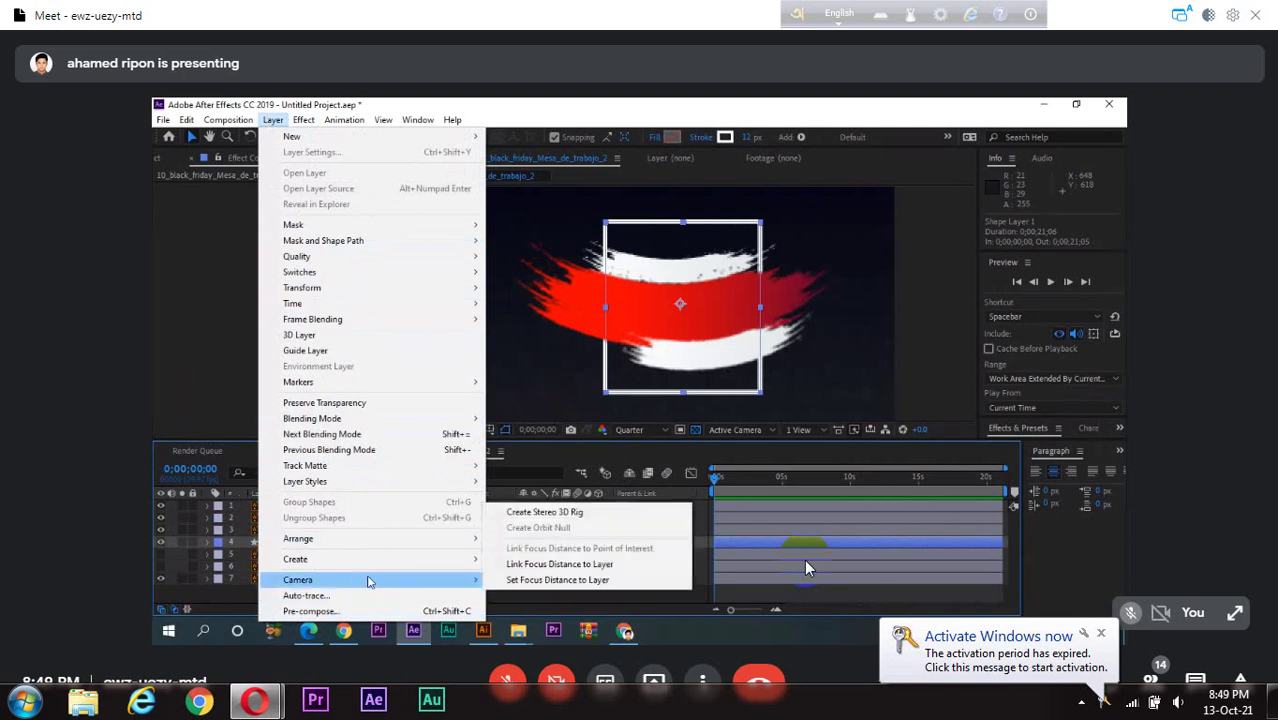
left_click(351, 595)
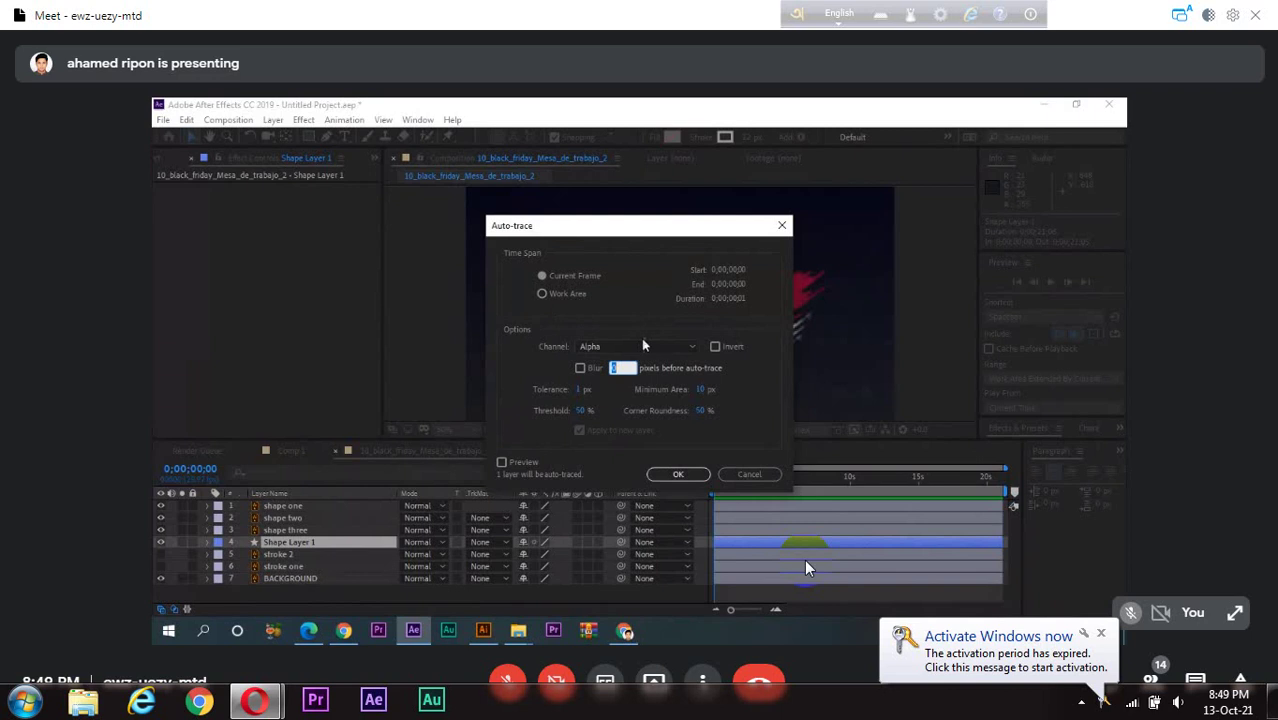
left_click(690, 350)
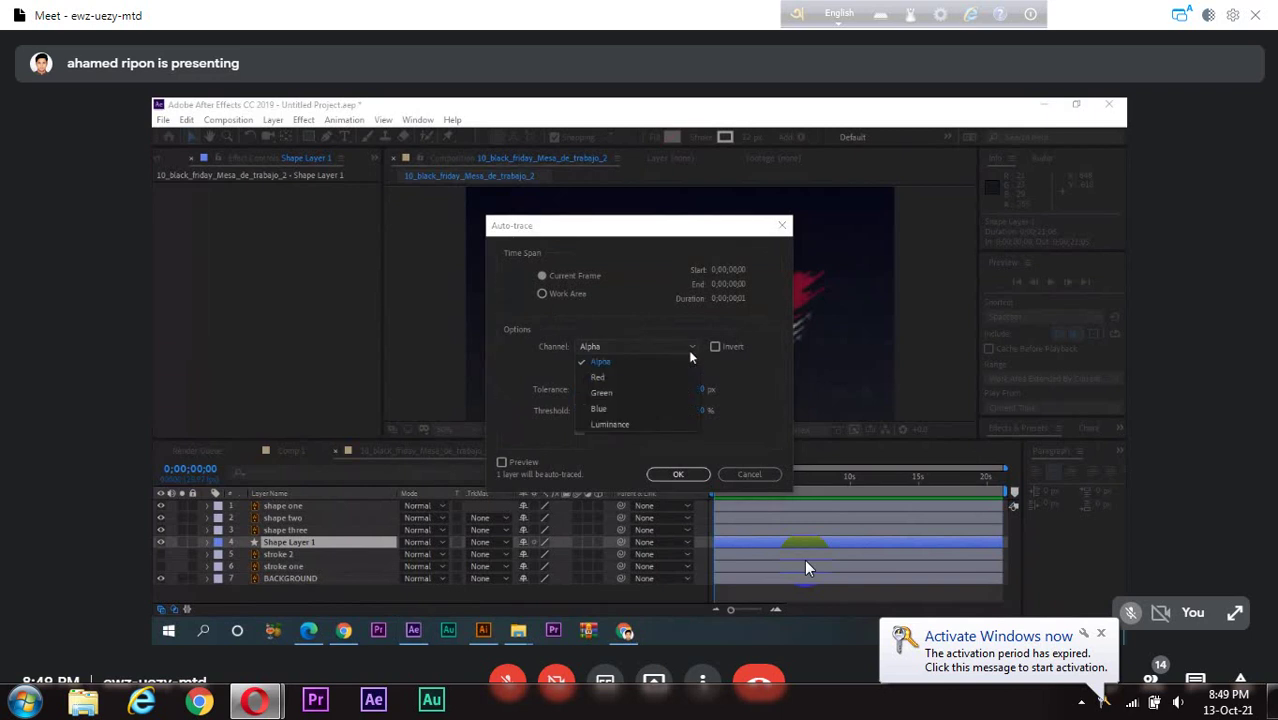
left_click(690, 347)
left_click(676, 474)
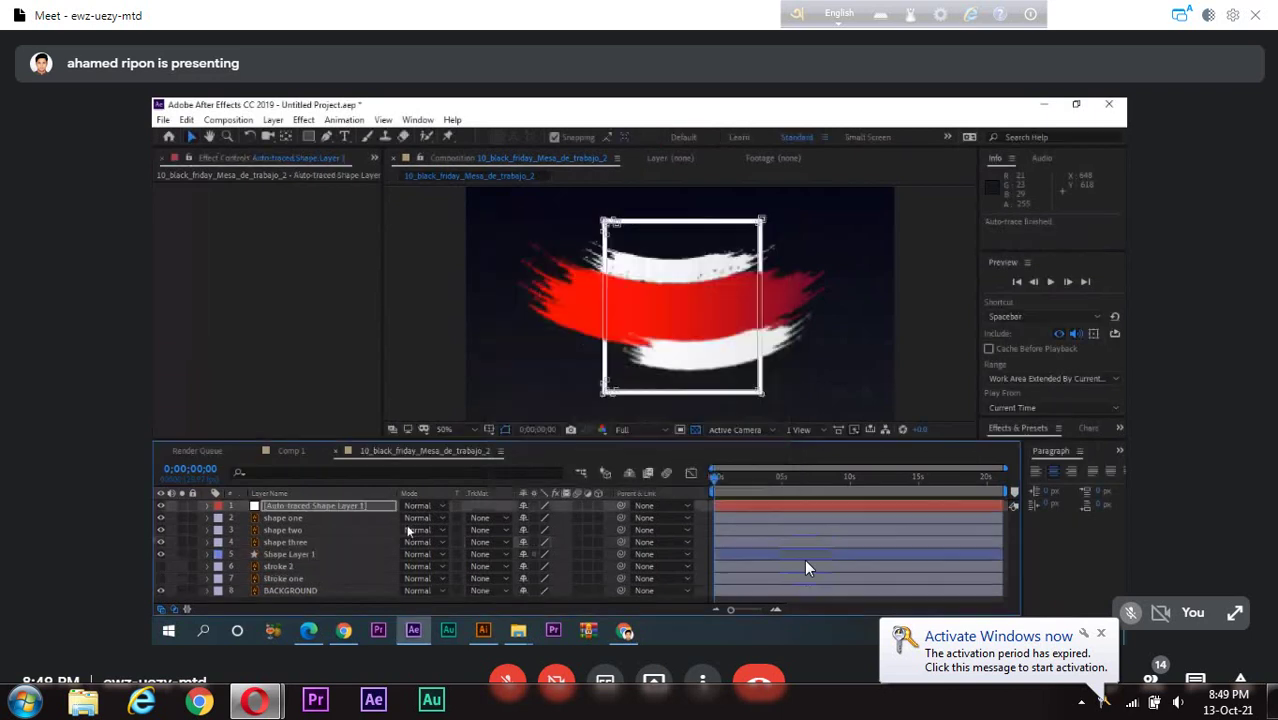
- Check the auto-traced layer against Shape Layer 1, and delete the auto-traced layer
left_click(299, 505)
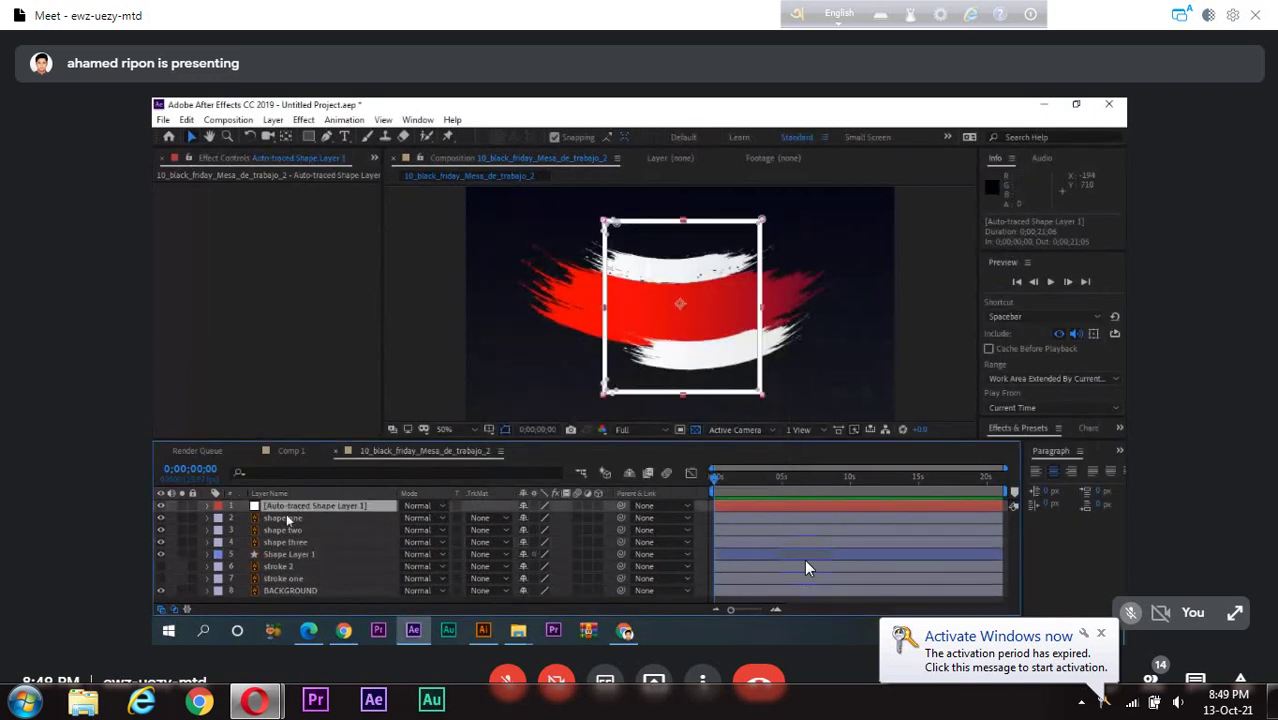
left_click(162, 505)
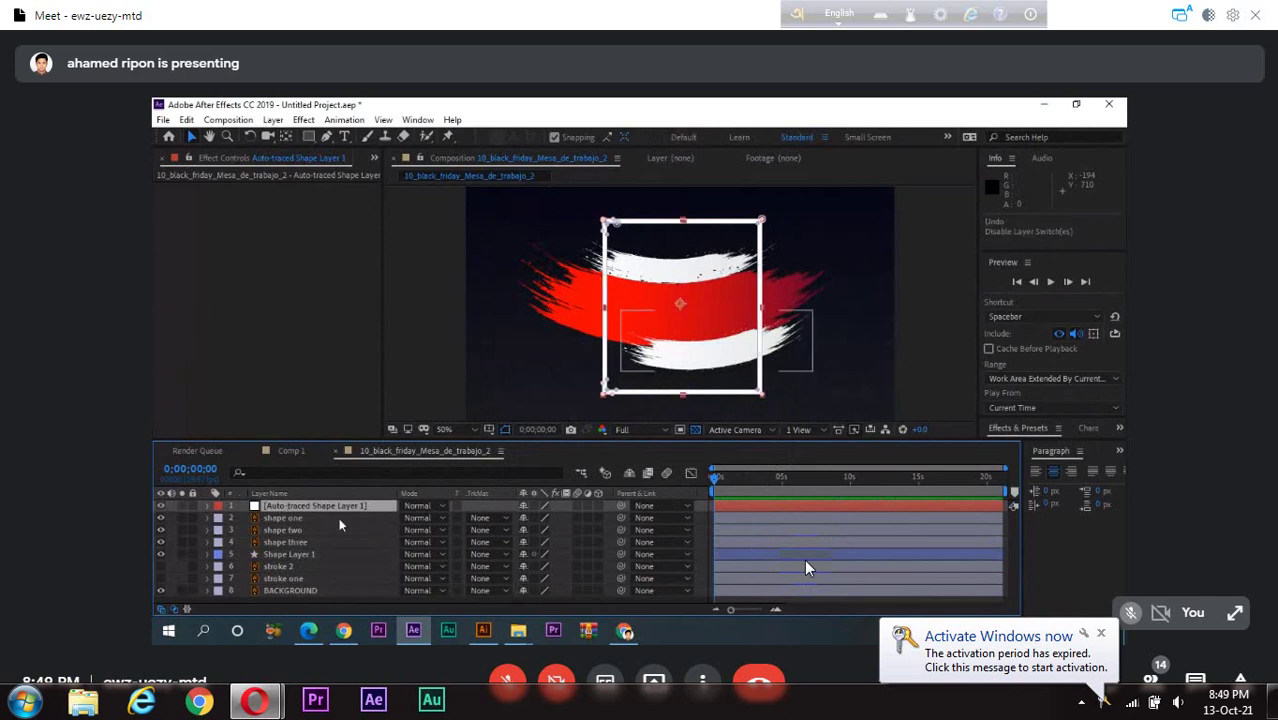
left_click(311, 556)
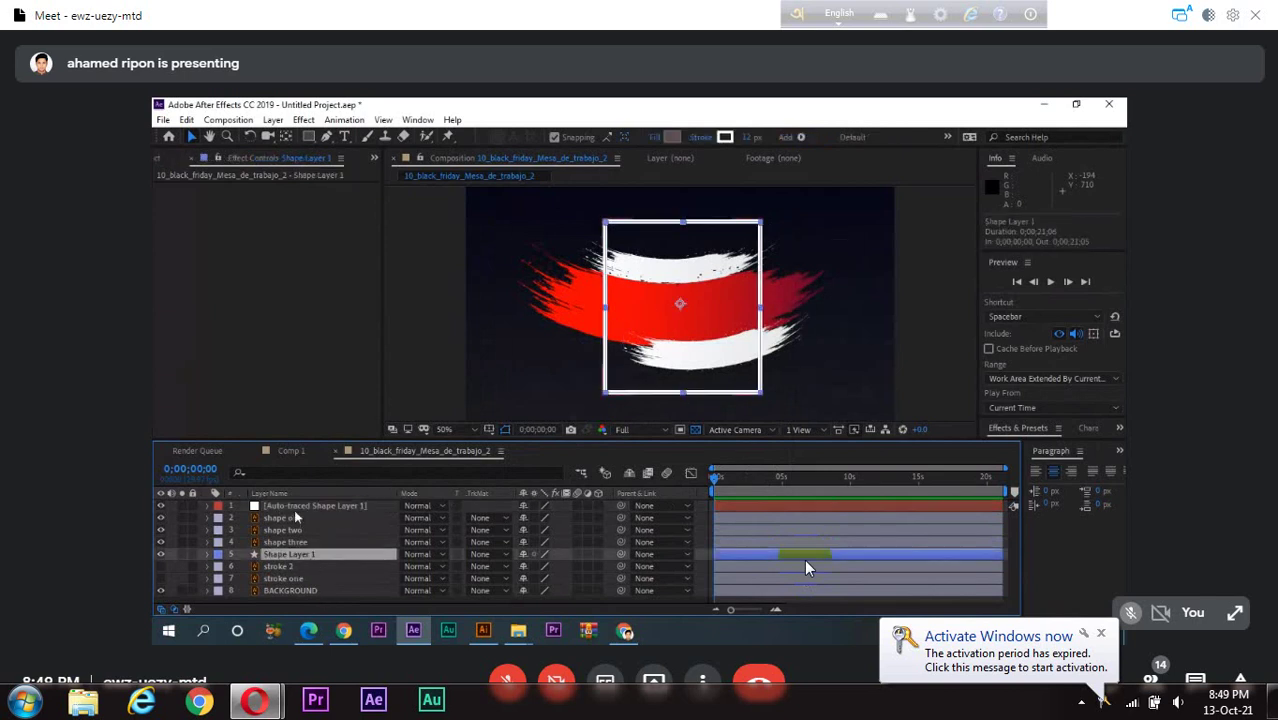
left_click(295, 505)
key("Delete")
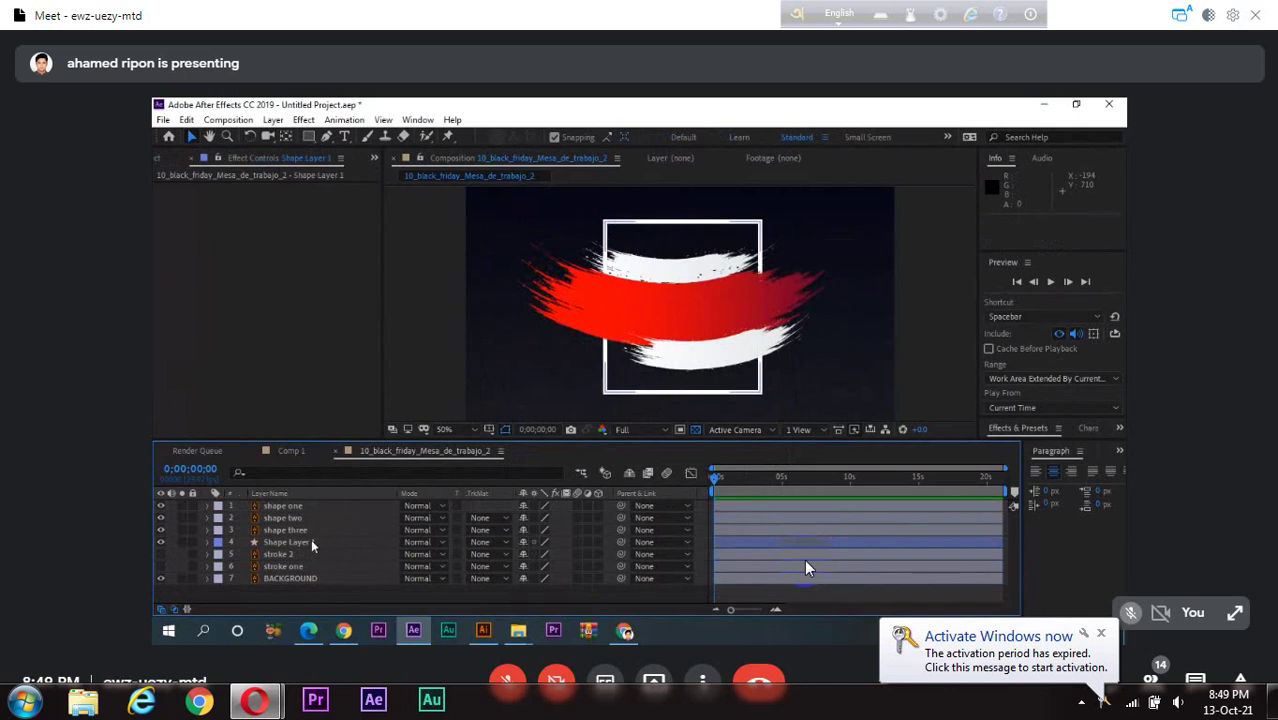
- Try auto-tracing Shape Layer 1 on the current frame using the inverted Alpha channel
right_click(311, 544)
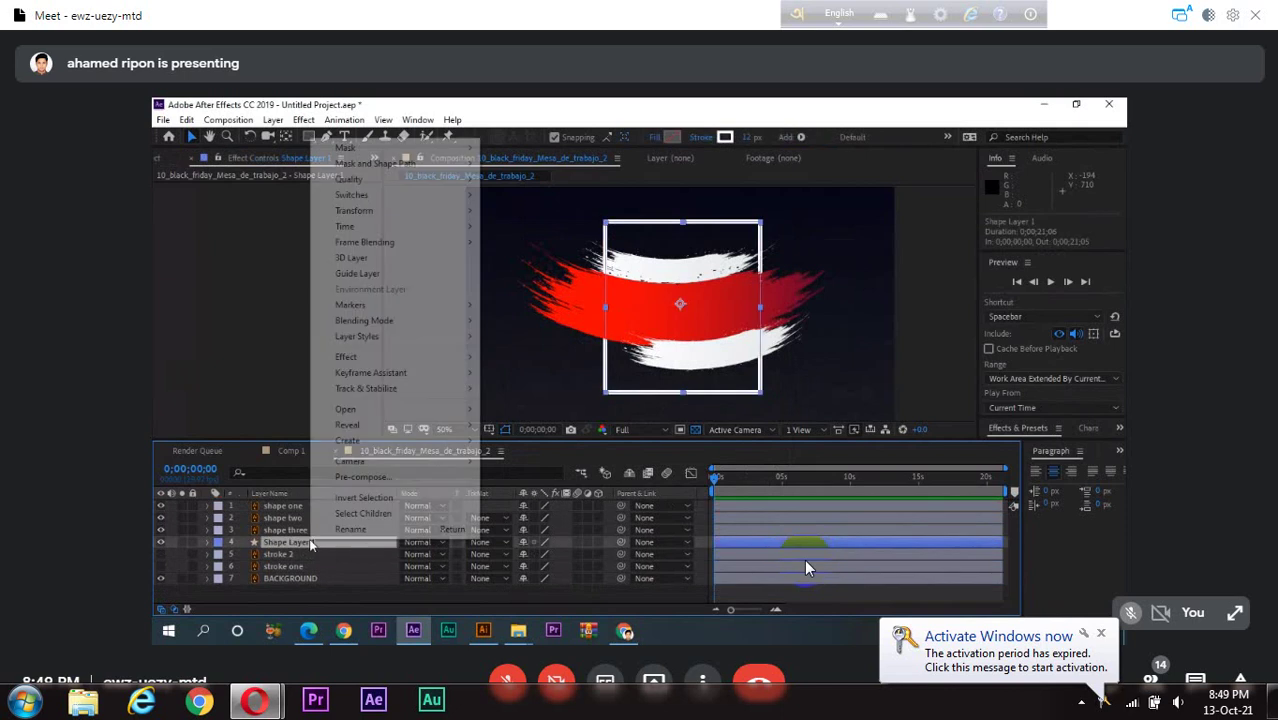
left_click(271, 120)
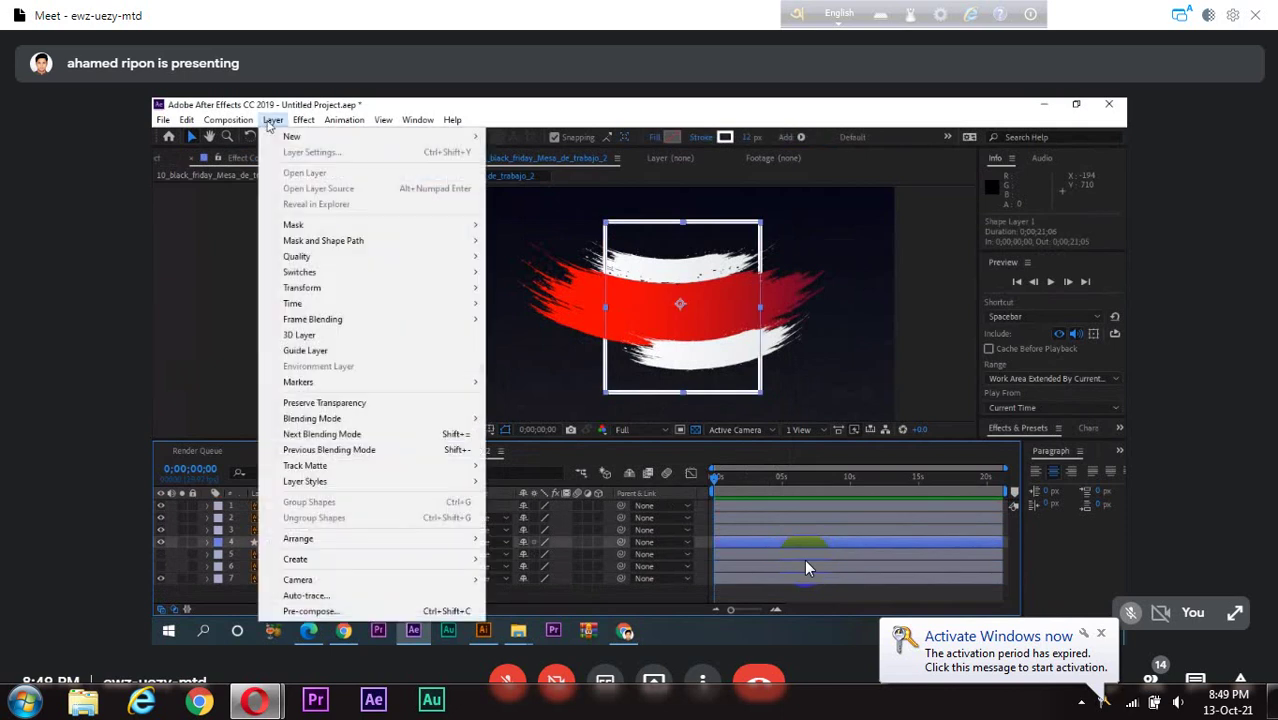
left_click(330, 596)
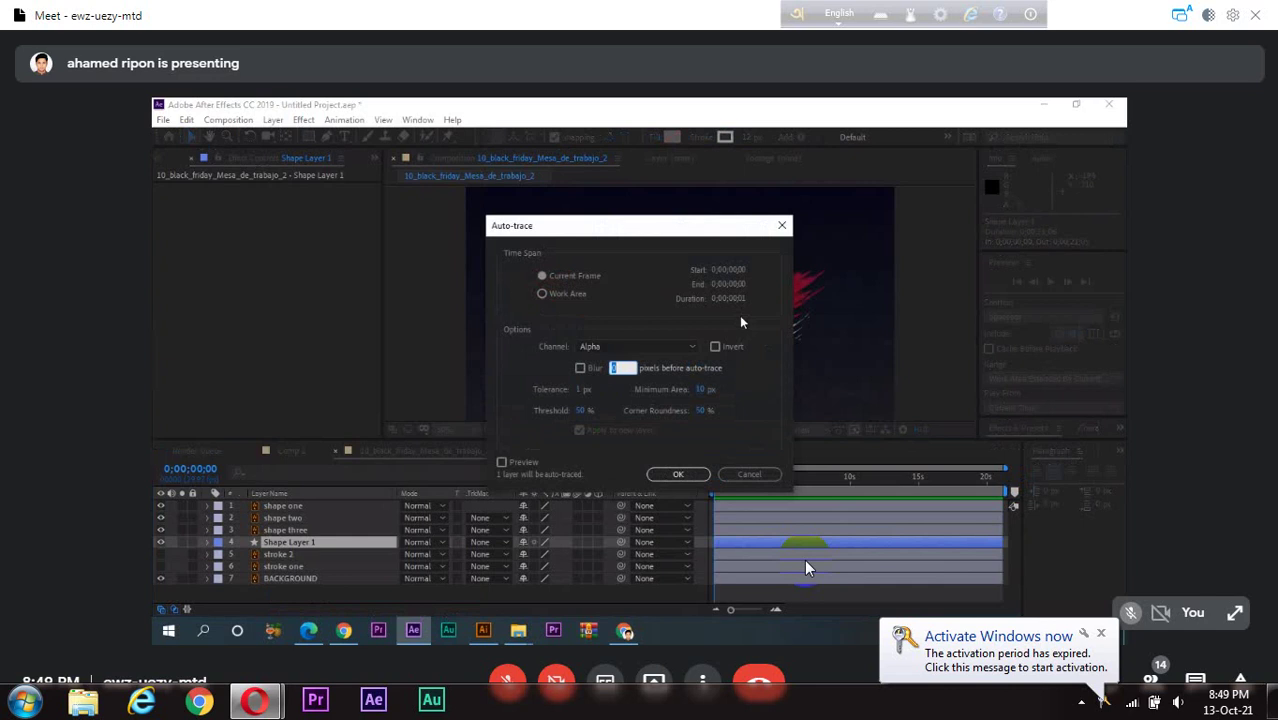
left_click(748, 407)
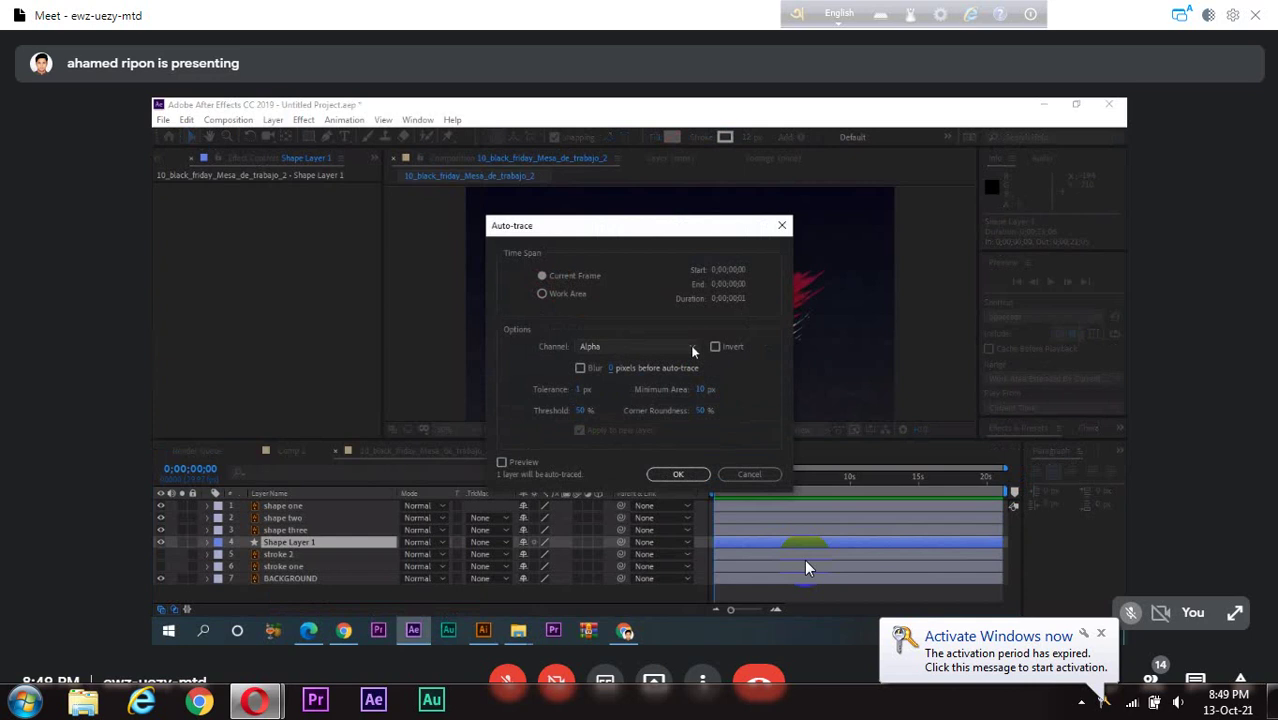
left_click(540, 294)
left_click(686, 347)
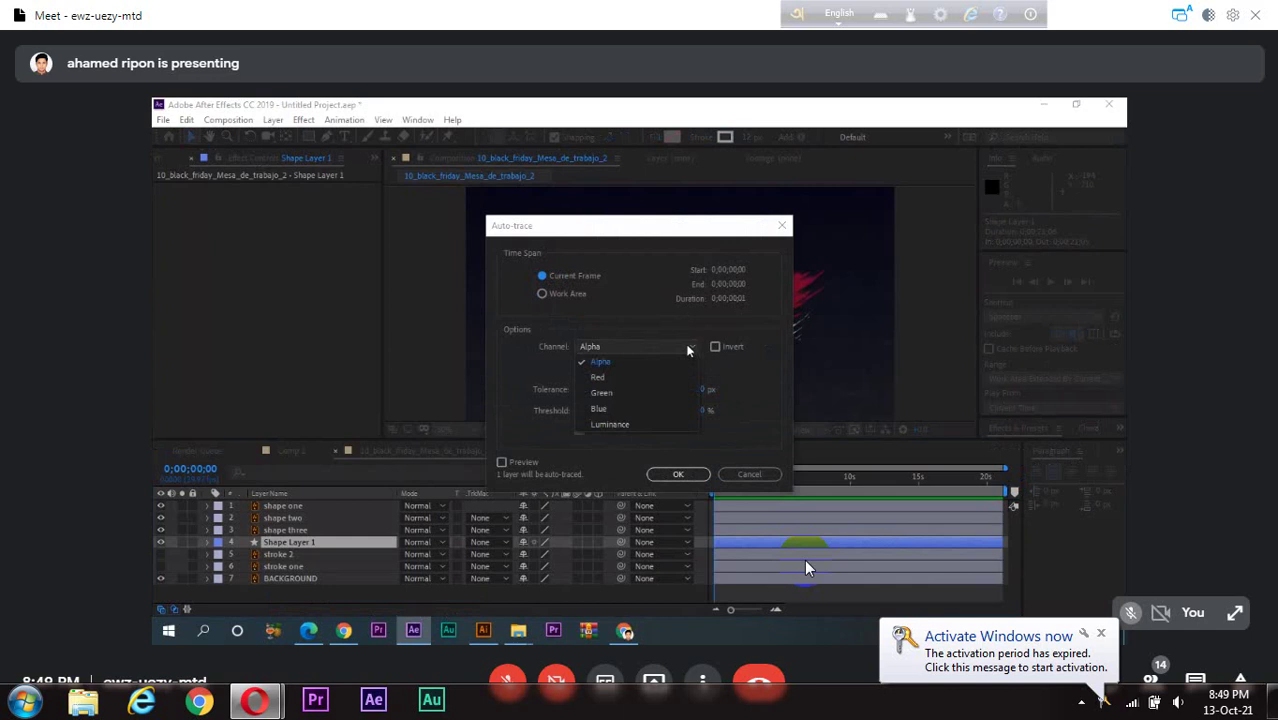
left_click(516, 373)
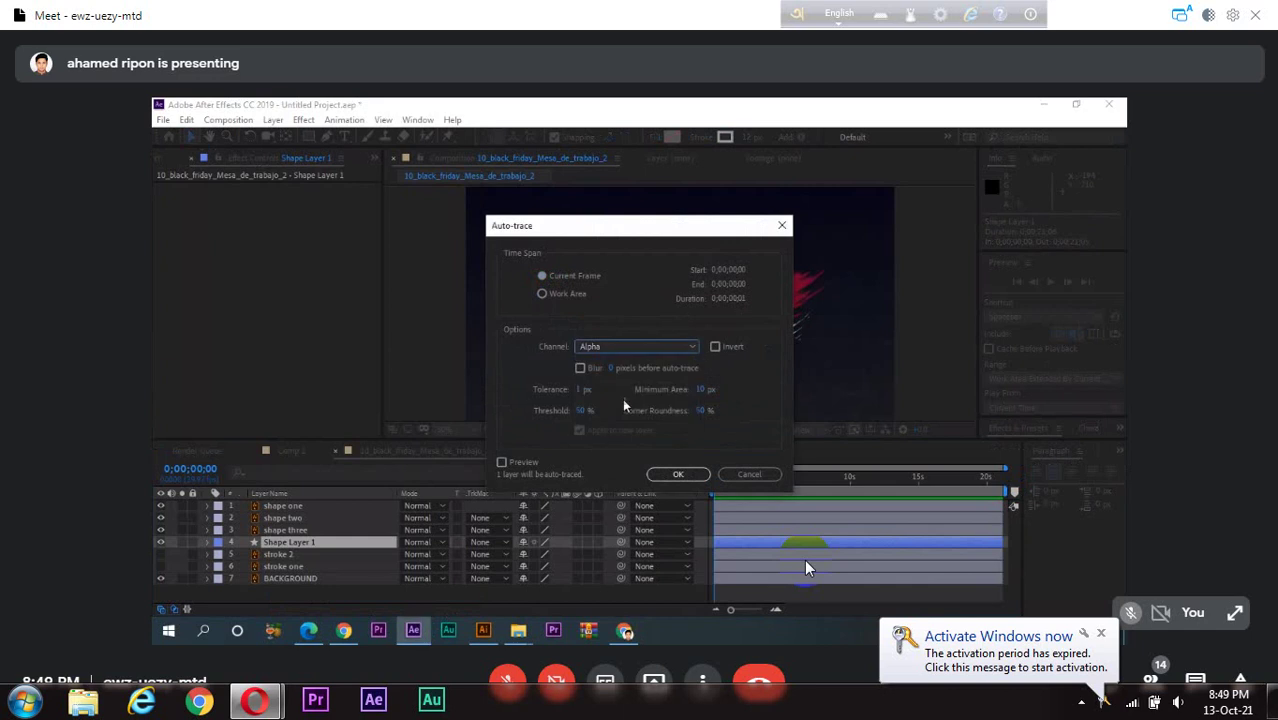
left_click(502, 463)
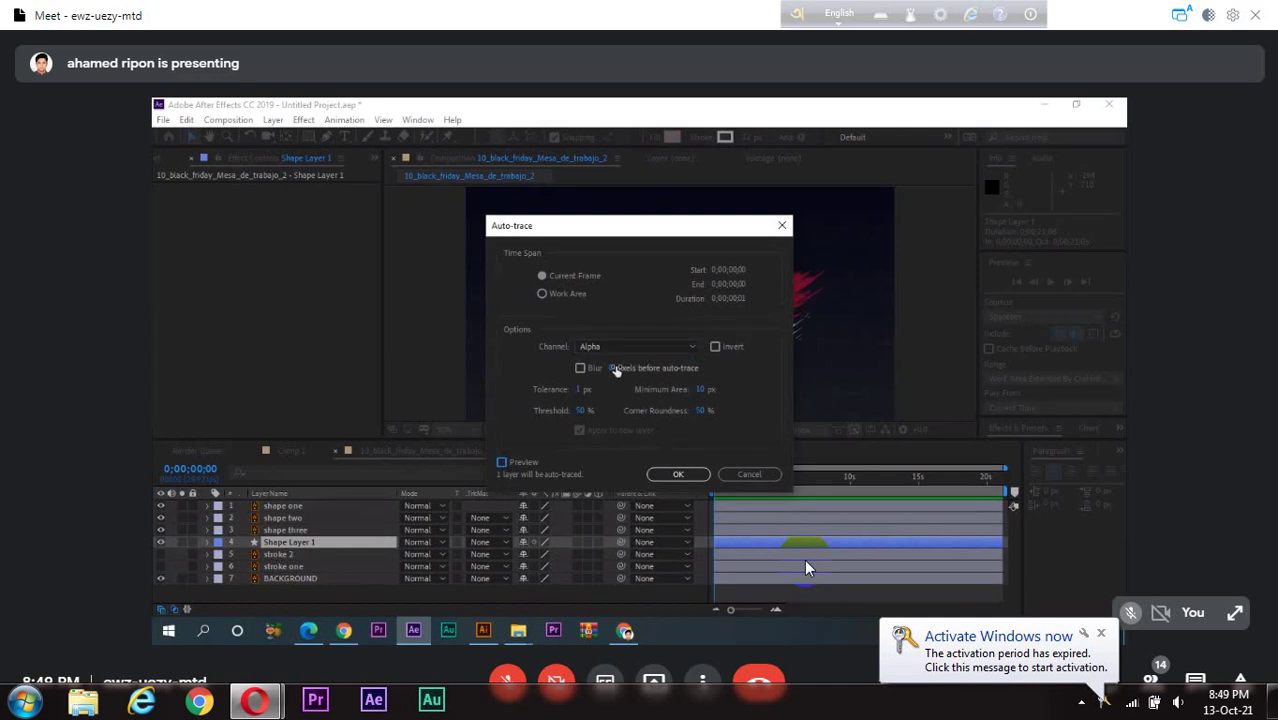
left_click(687, 346)
left_click(687, 346)
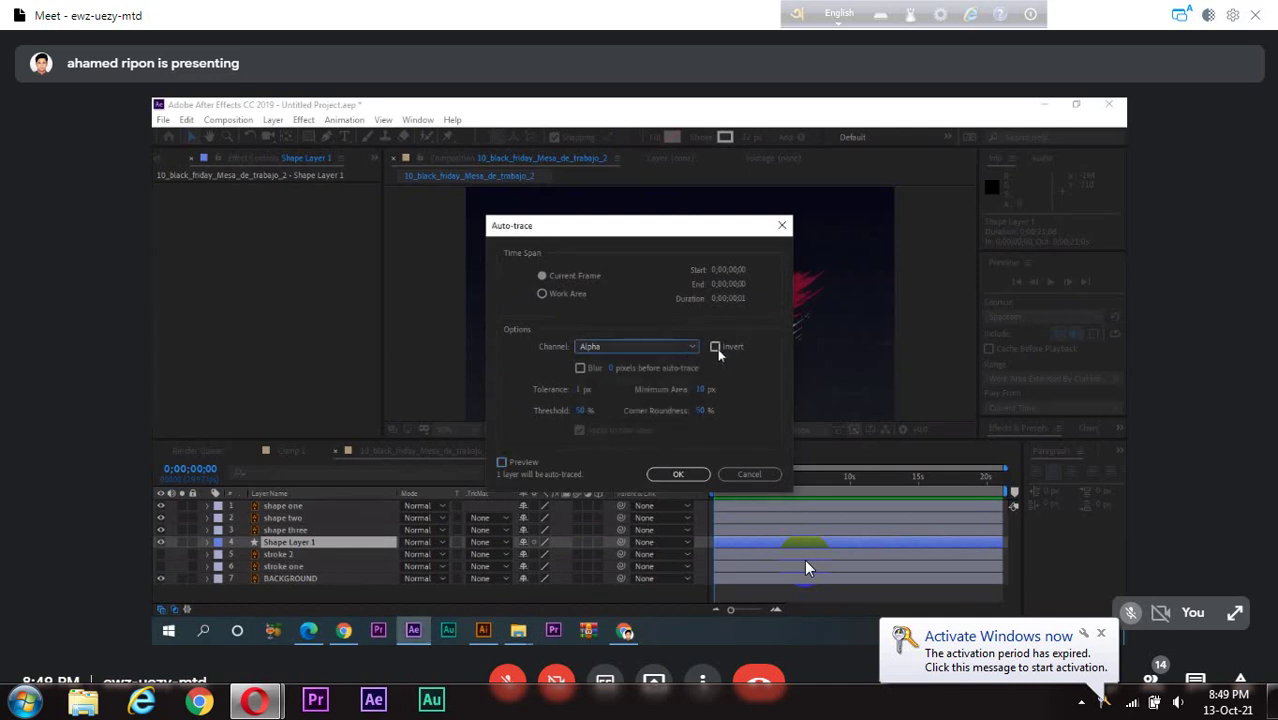
left_click(716, 347)
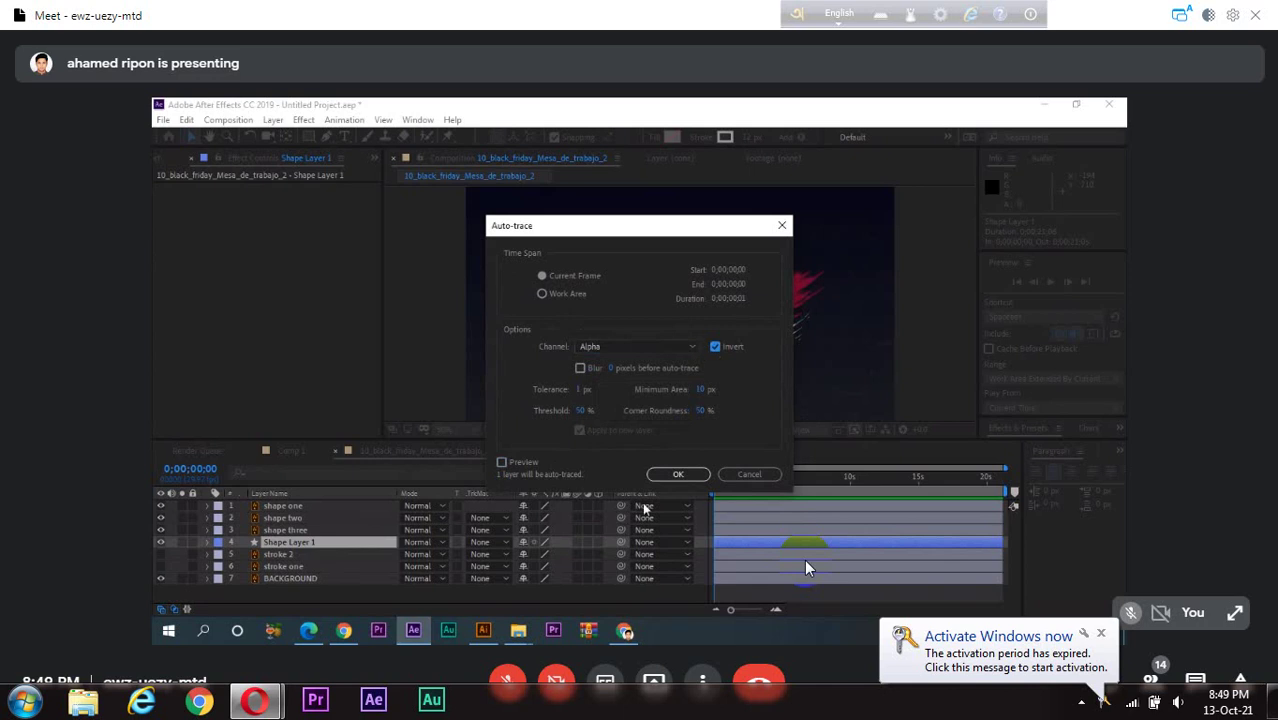
left_click(679, 476)
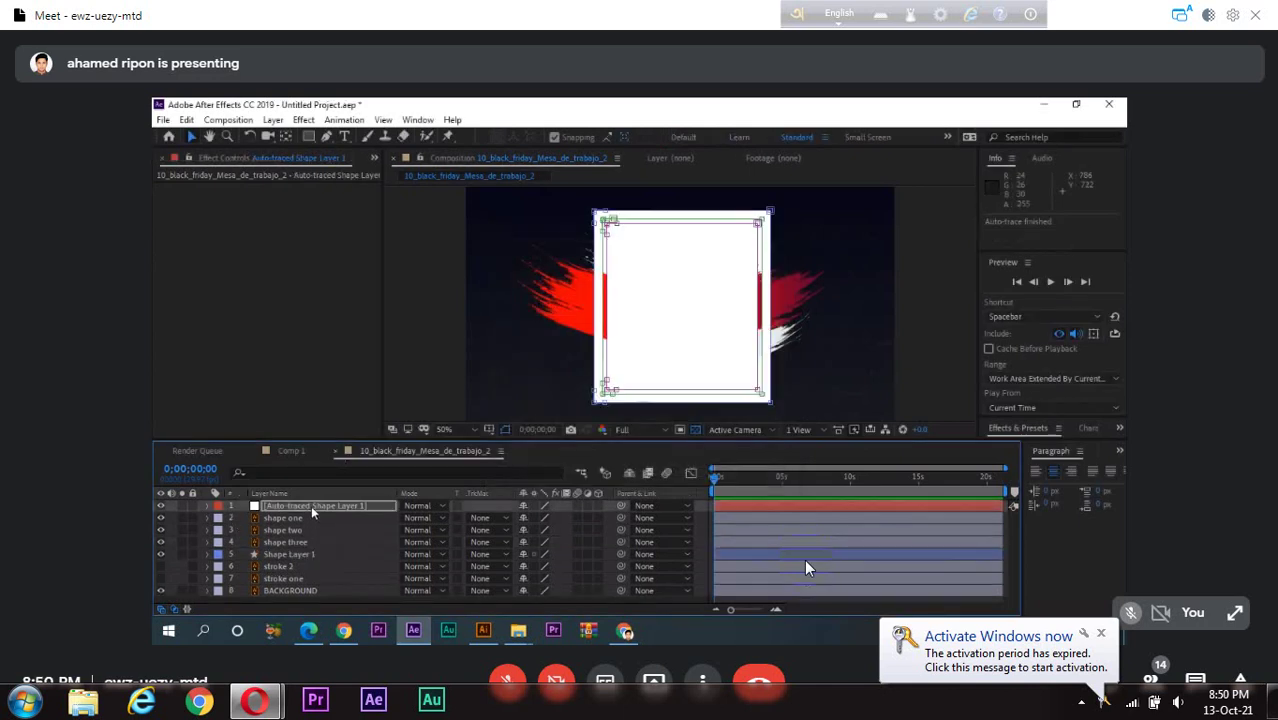
- Delete the inverted trace and auto-trace Shape Layer 1 over the work area using the non-inverted Alpha channel
key("Delete")
right_click(291, 540)
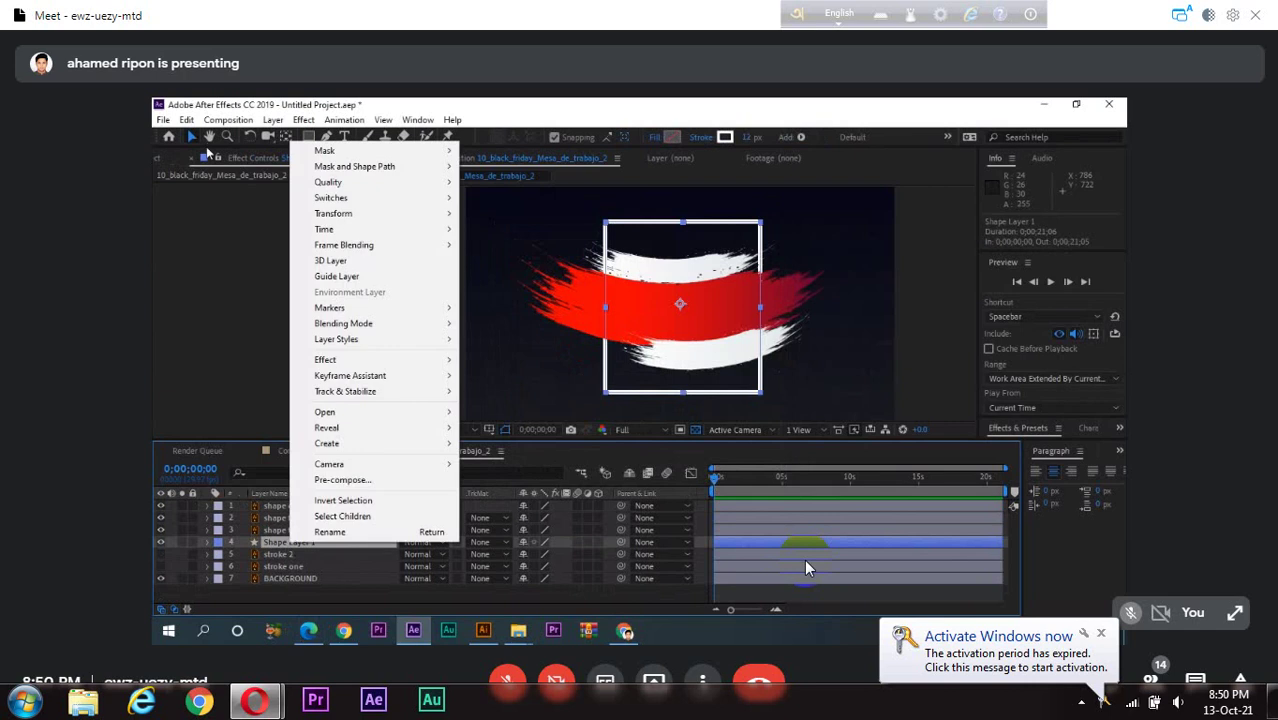
left_click(274, 120)
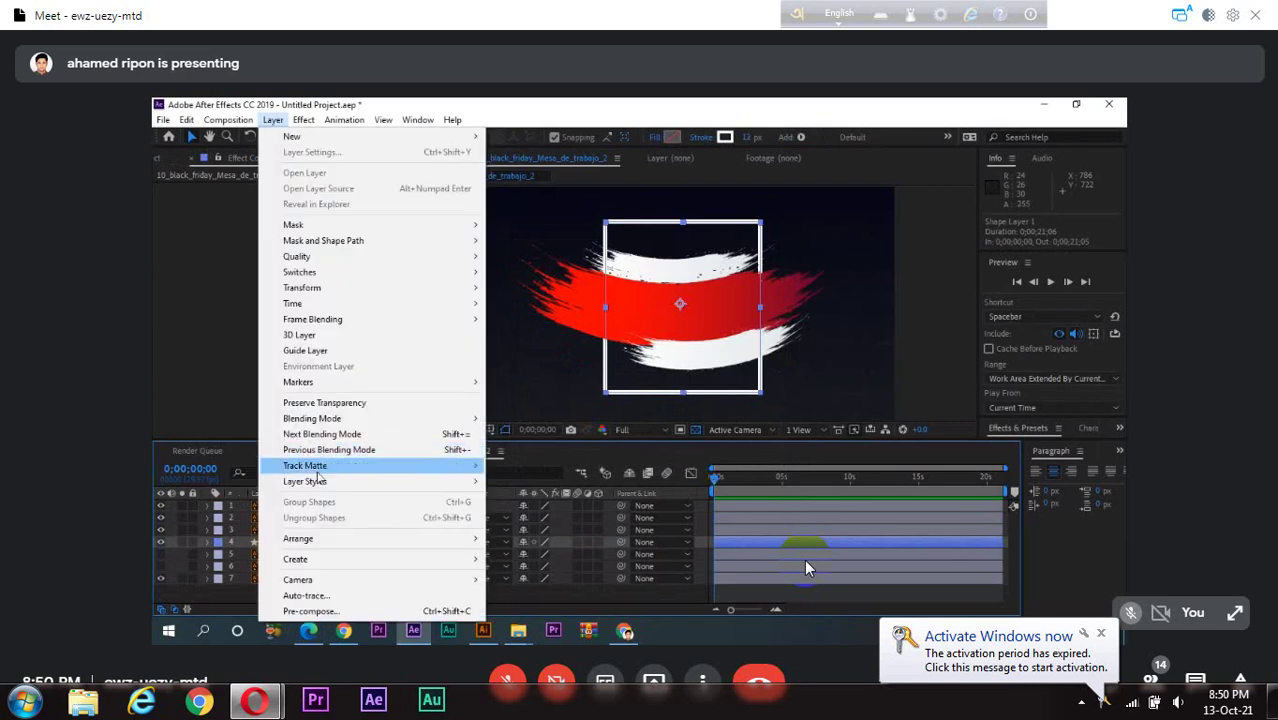
left_click(322, 595)
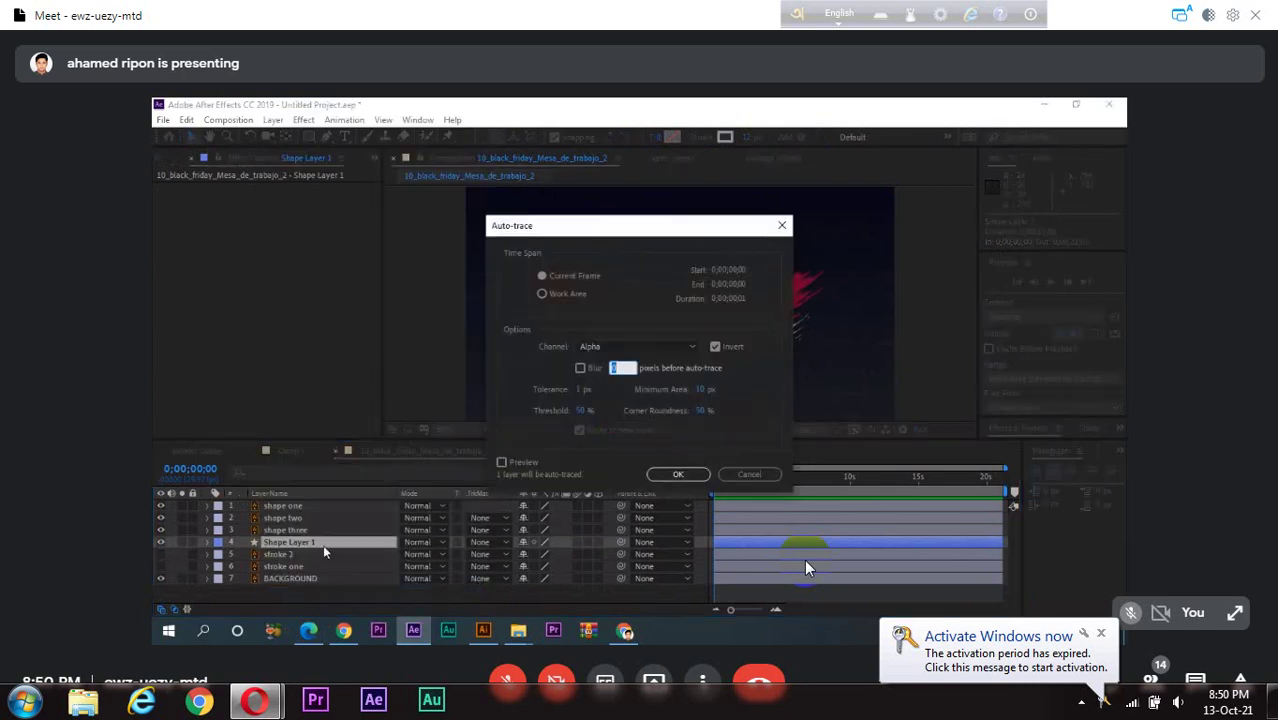
left_click(542, 294)
left_click(715, 346)
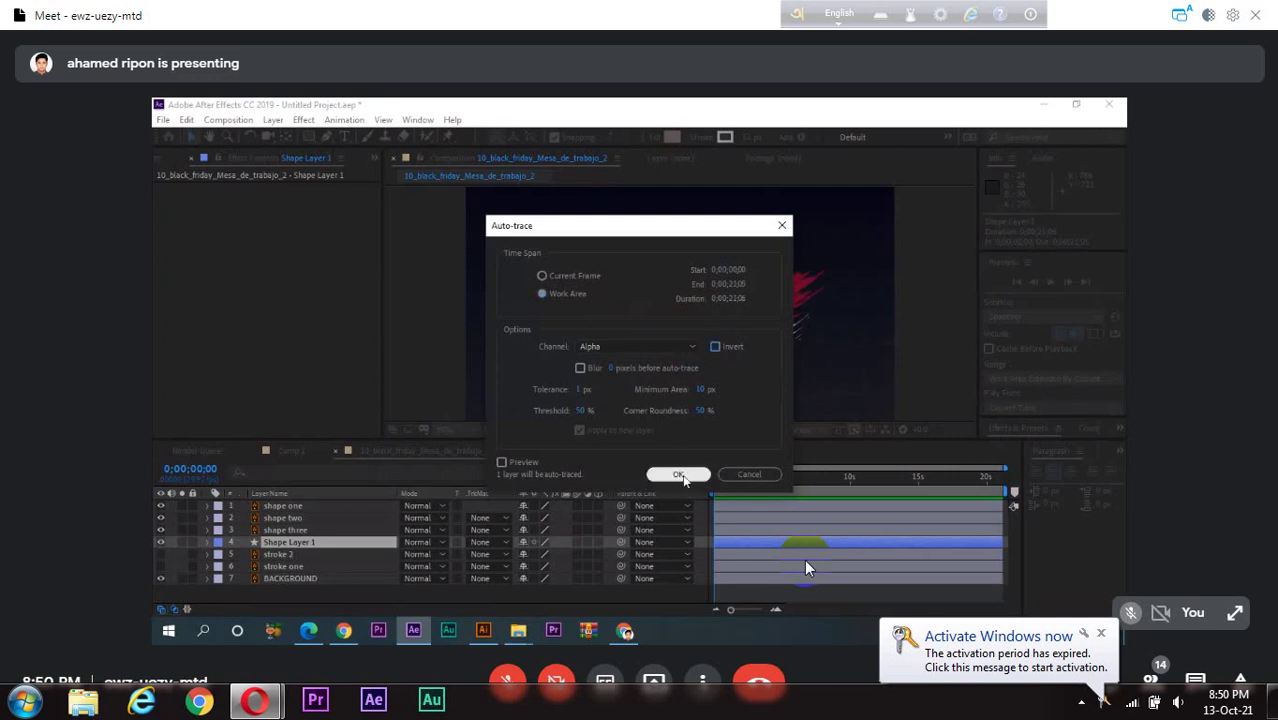
left_click(679, 474)
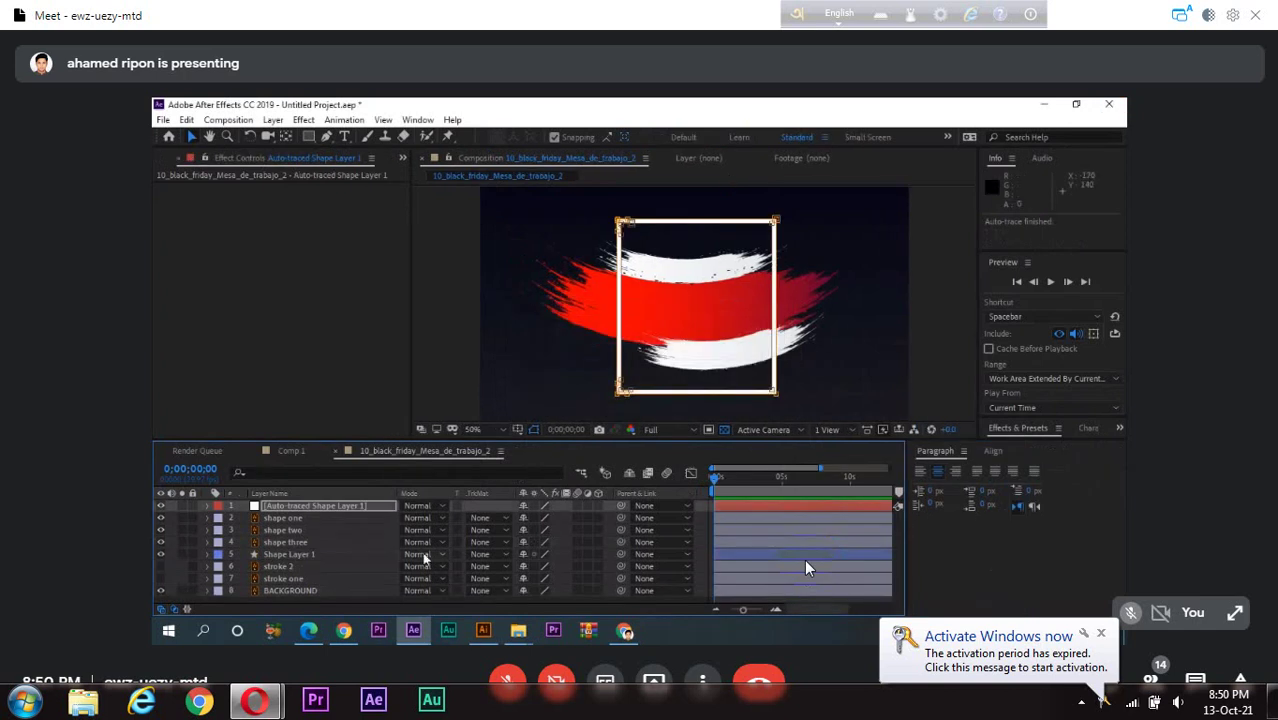
- Compare the auto-traced layer with Shape Layer 1 and move it directly above Shape Layer 1 in the layer stack
left_click(160, 506)
left_click(287, 555)
left_click(292, 506)
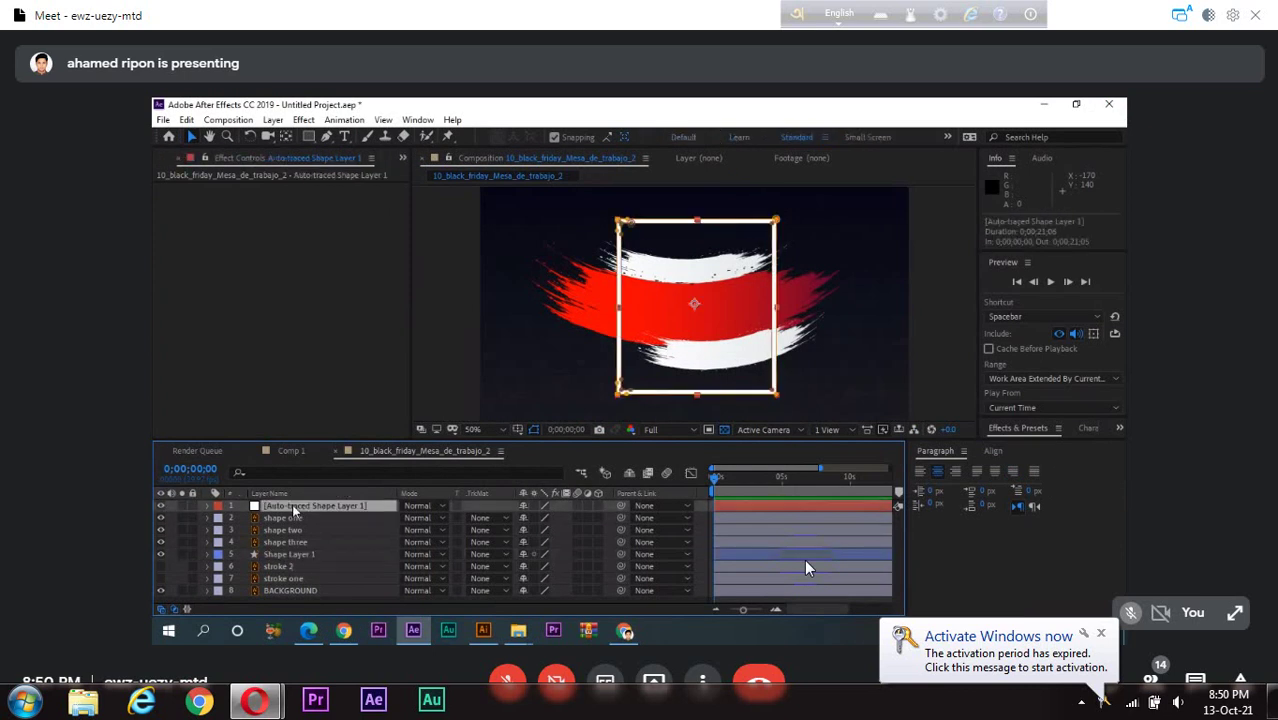
left_click(297, 554)
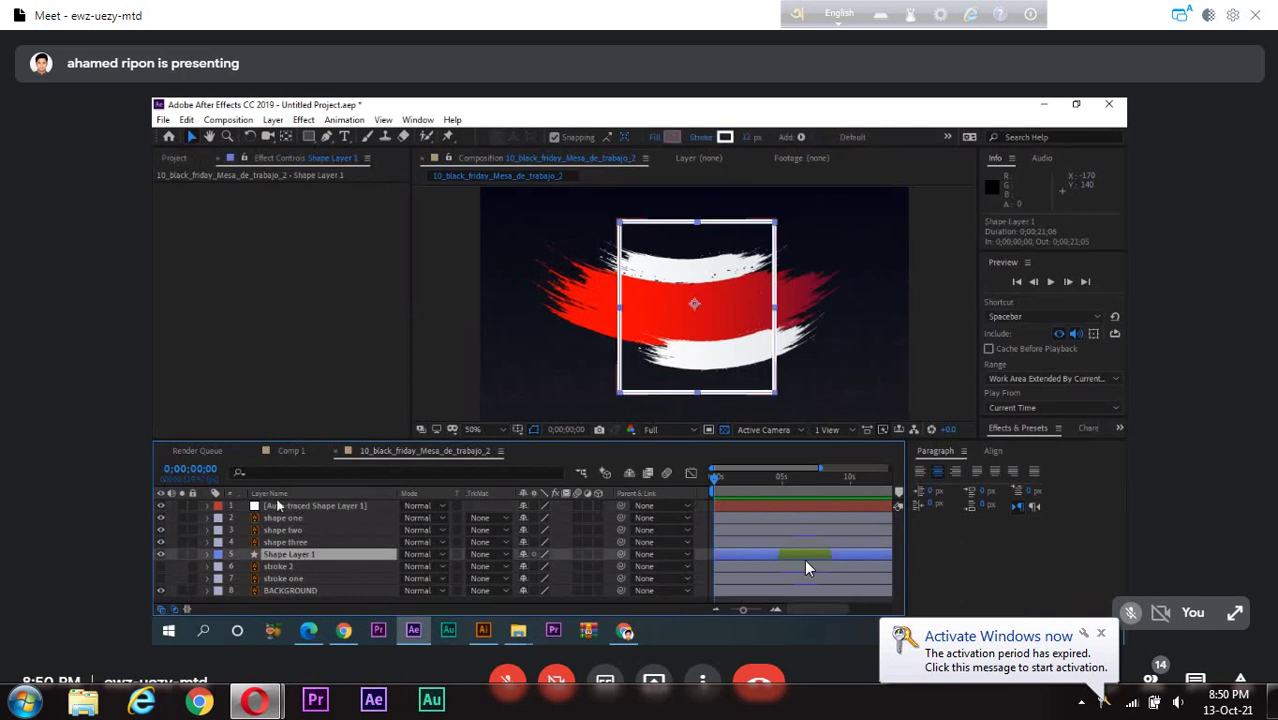
left_click(276, 493)
left_click(285, 507)
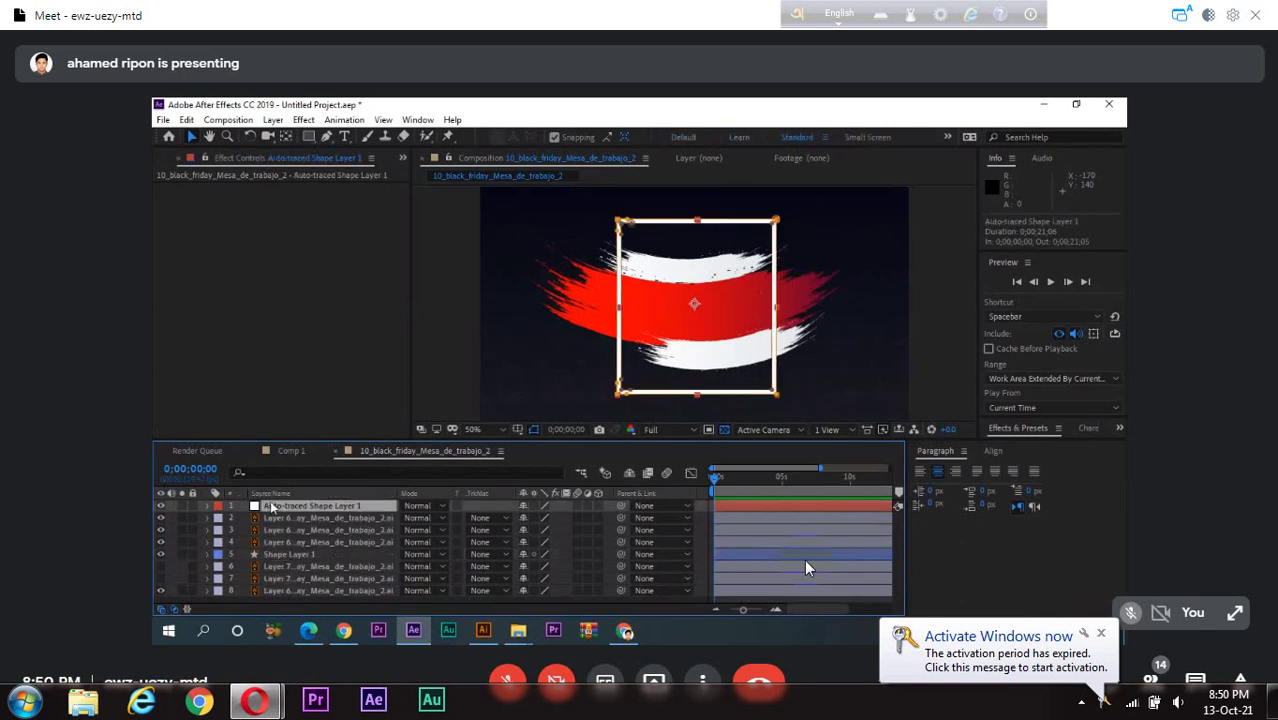
mouse_move(272, 507)
left_mouse_down()
mouse_move(281, 563)
mouse_move(296, 545)
left_mouse_up()
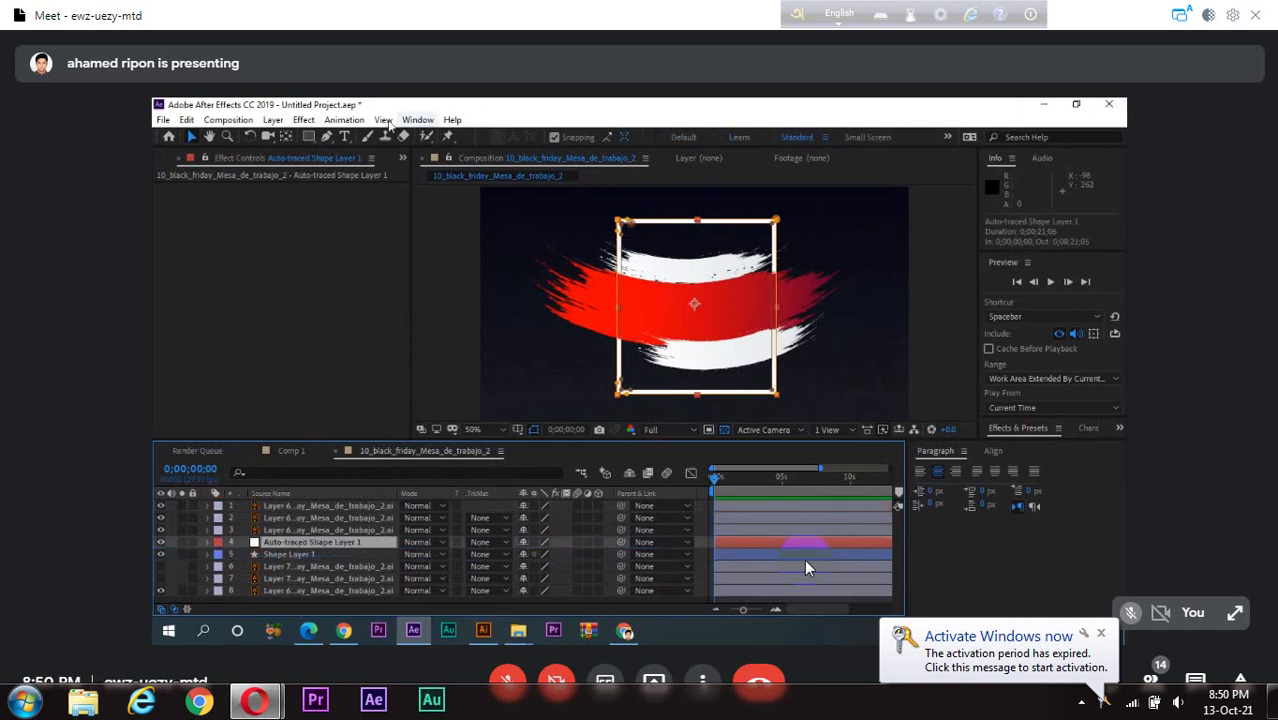
- Apply the Generate > Stroke effect to the auto-traced layer and hide Shape Layer 1
left_click(304, 120)
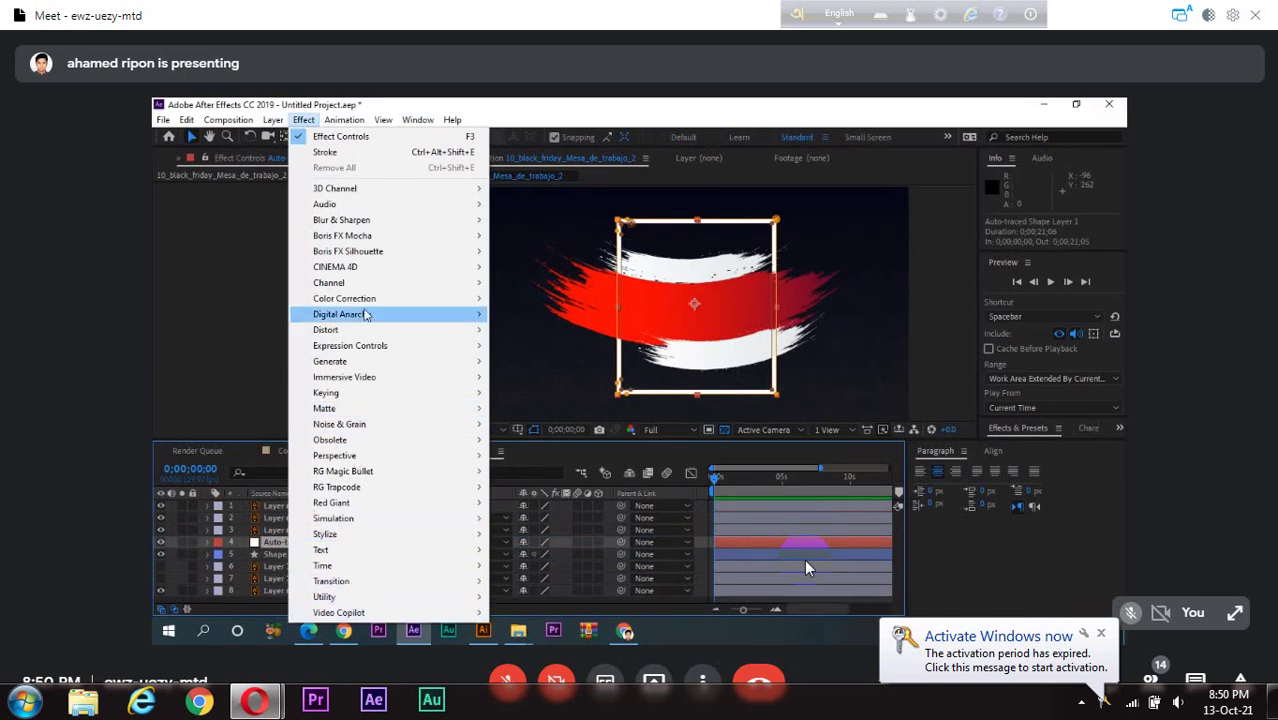
mouse_move(374, 364)
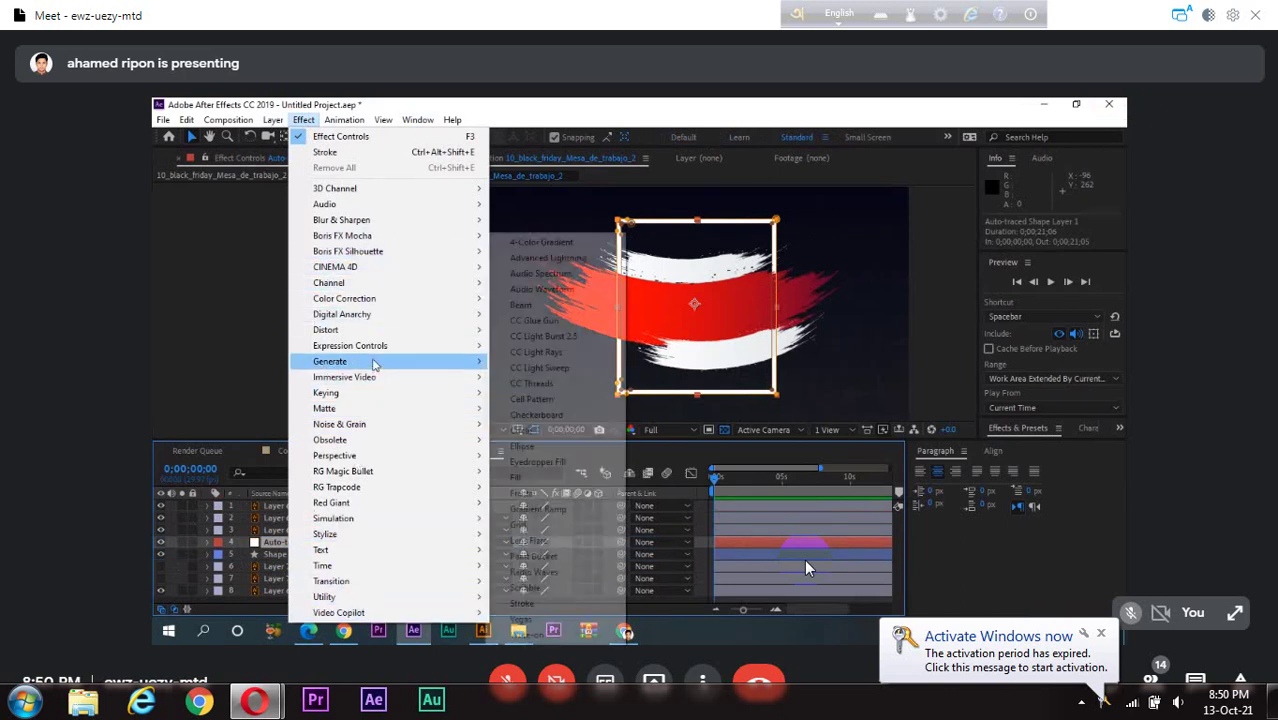
left_click(527, 603)
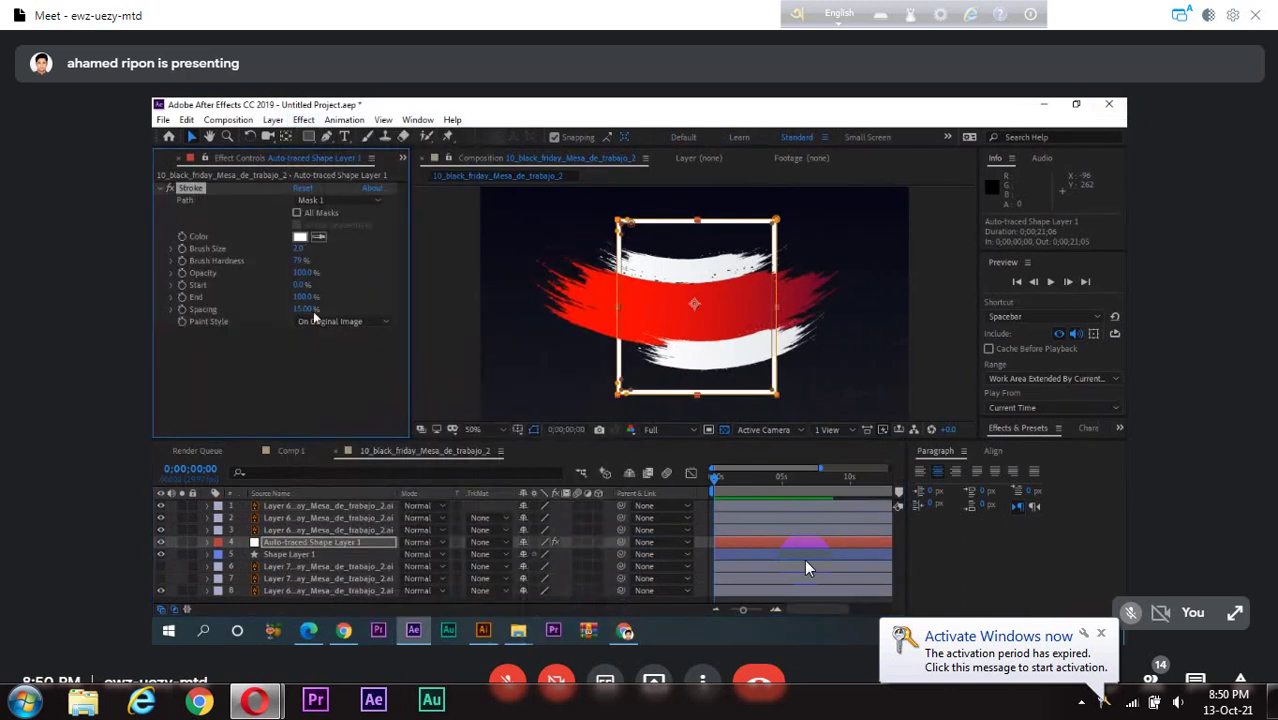
left_click(158, 550)
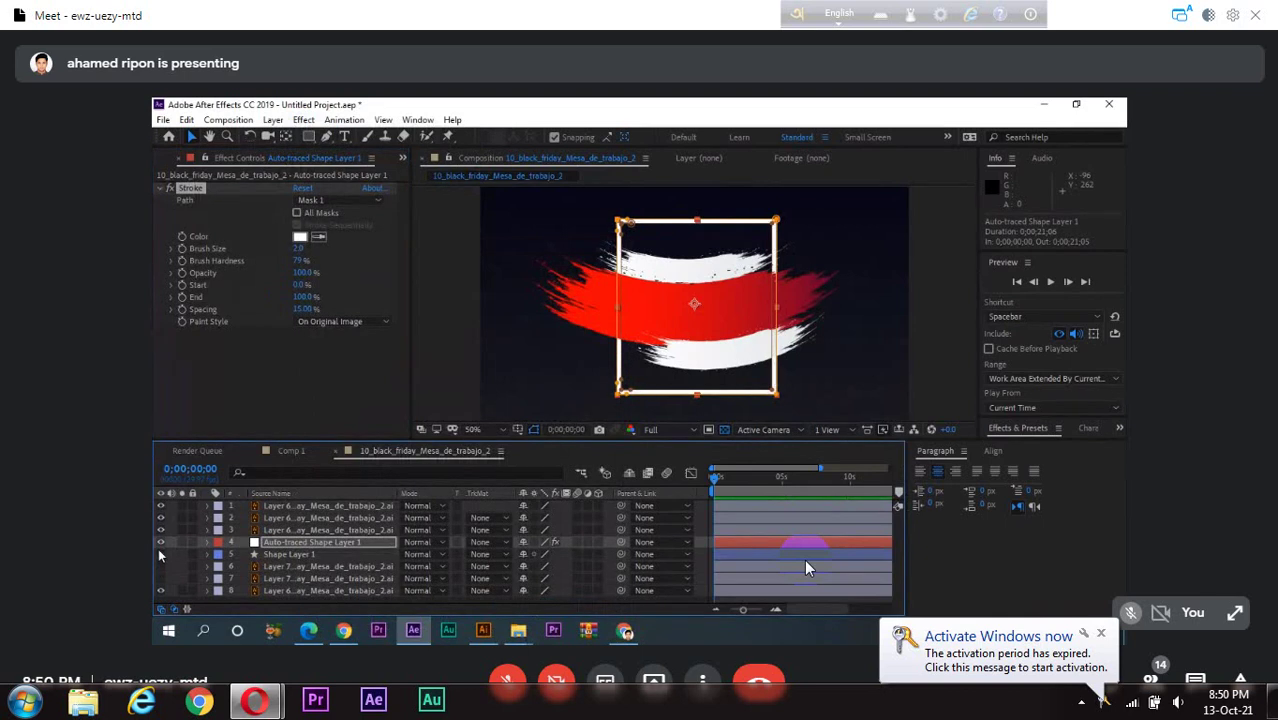
- Set the Stroke effect's color to red (FF0000)
left_click(300, 236)
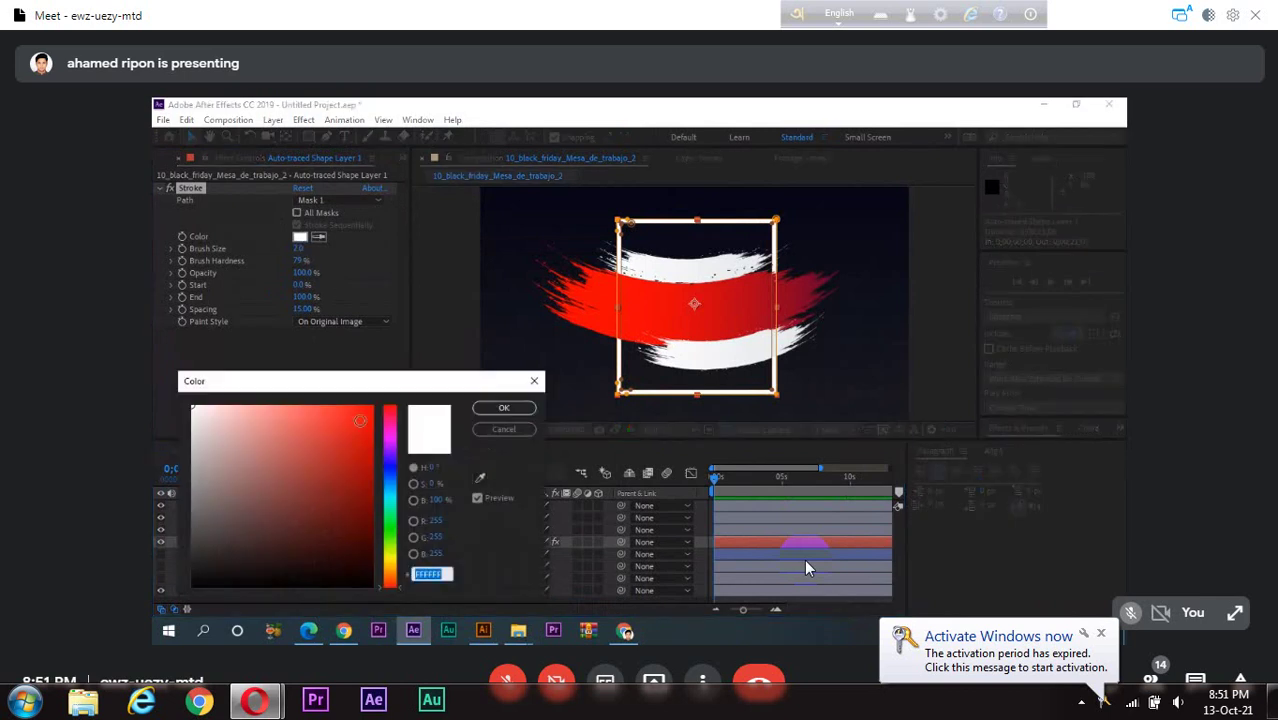
left_click(372, 406)
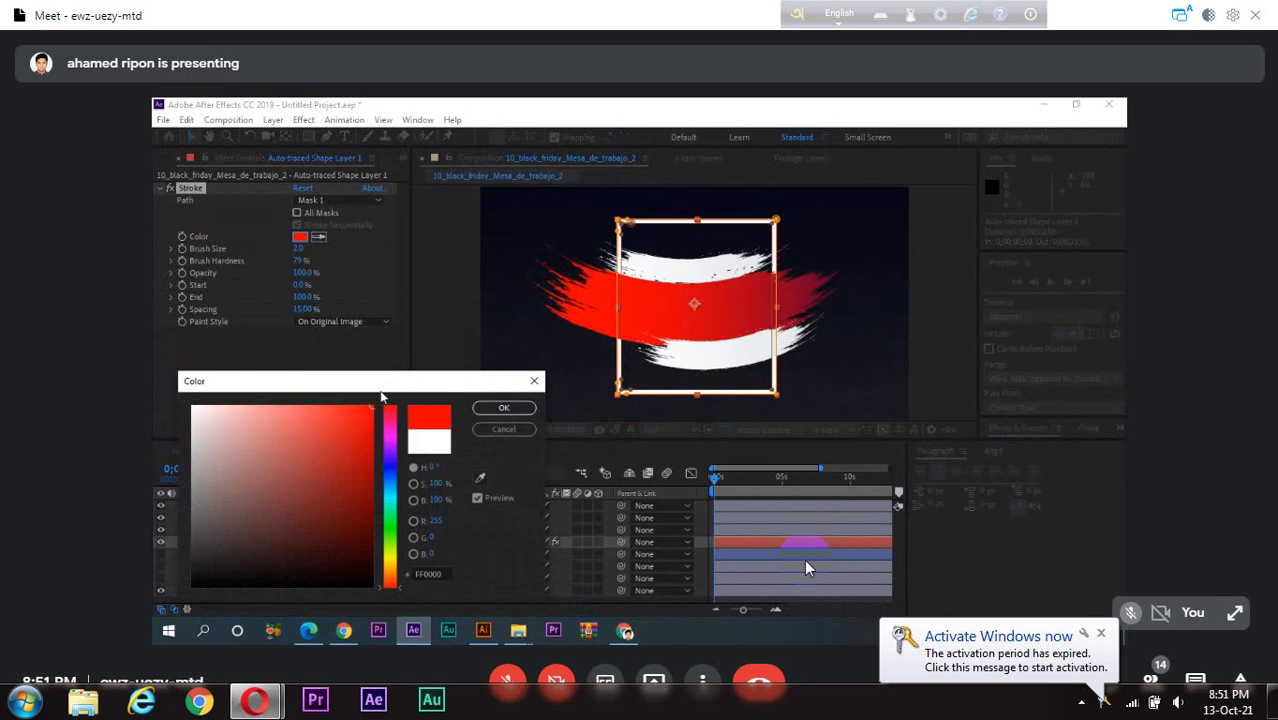
left_click(504, 408)
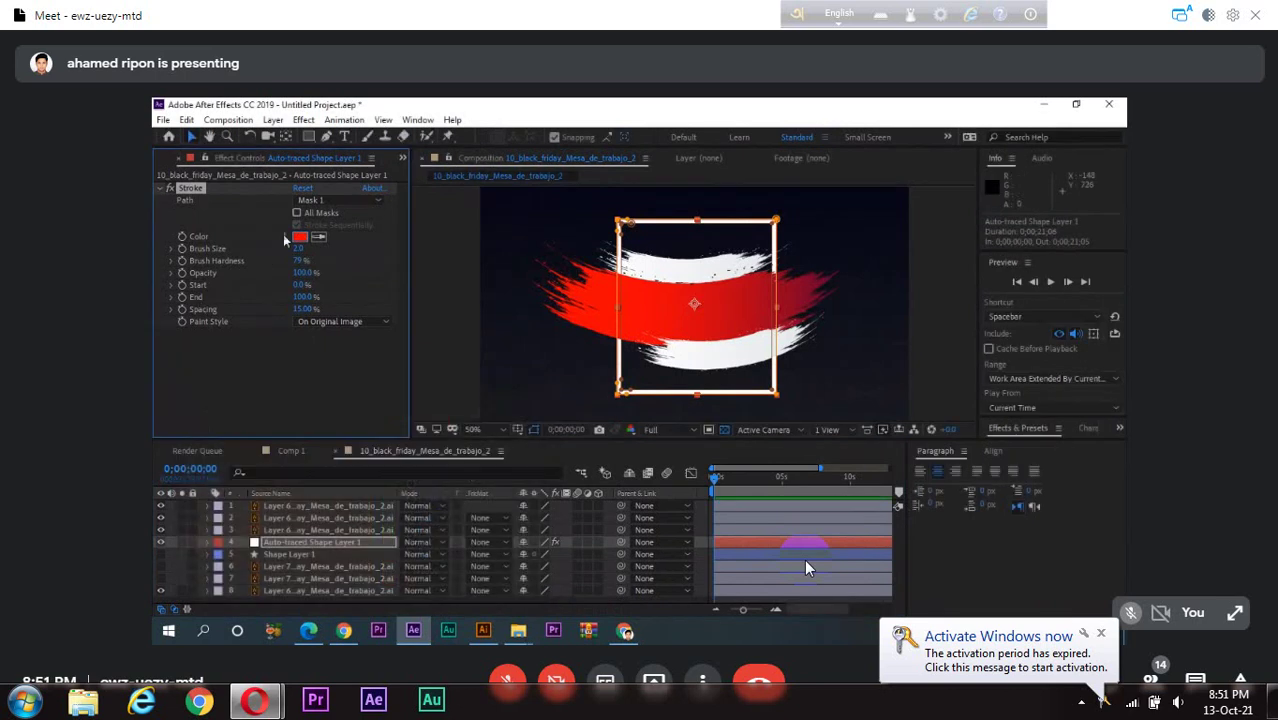
- Set the Stroke effect's color to blue (3000FF)
left_click(300, 236)
left_click(390, 463)
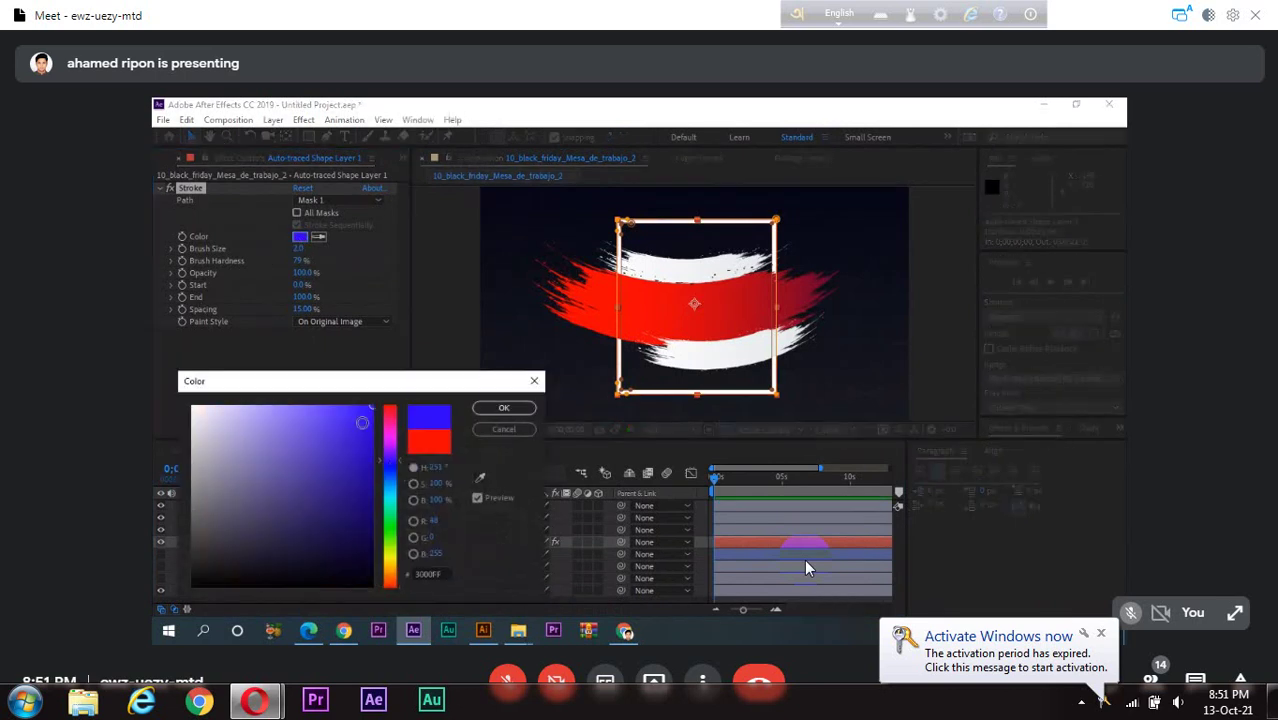
left_click(490, 410)
- Set the Stroke effect's brush size to about 13.5 and brush hardness to 82%, and try a wider spacing
mouse_move(298, 248)
left_mouse_down()
mouse_move(412, 244)
mouse_move(370, 258)
left_mouse_up()
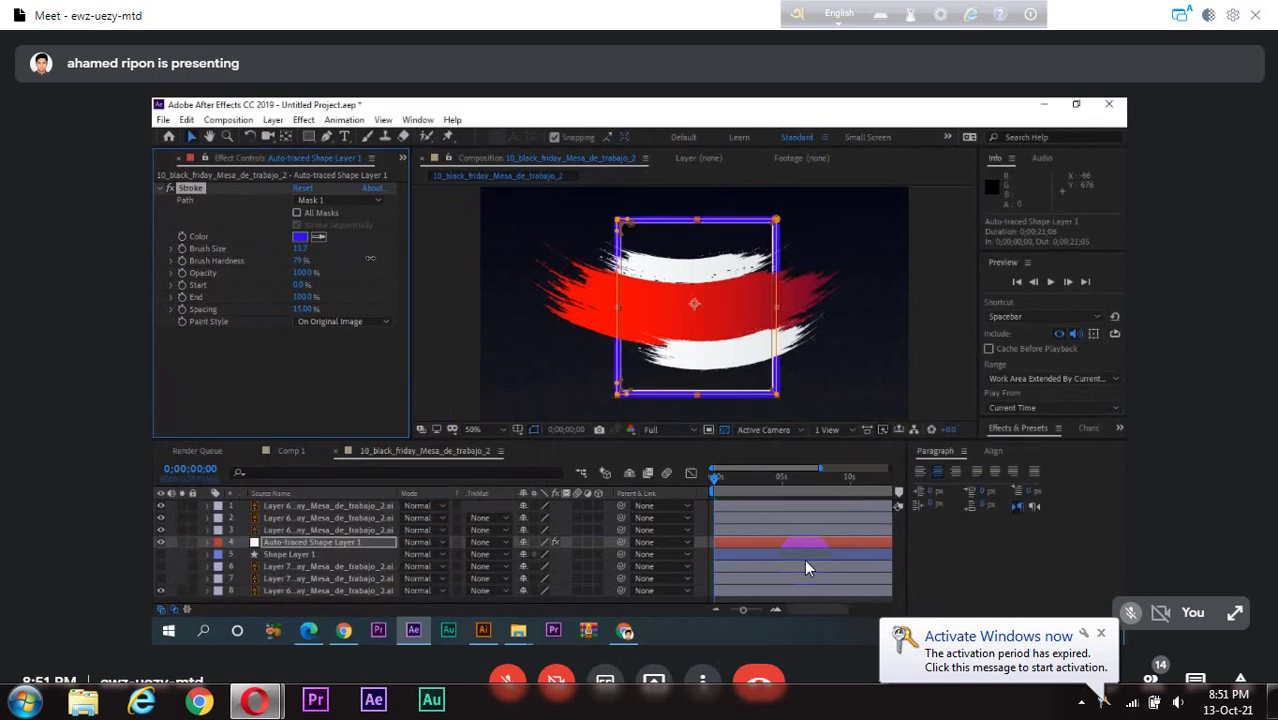
key("slash")
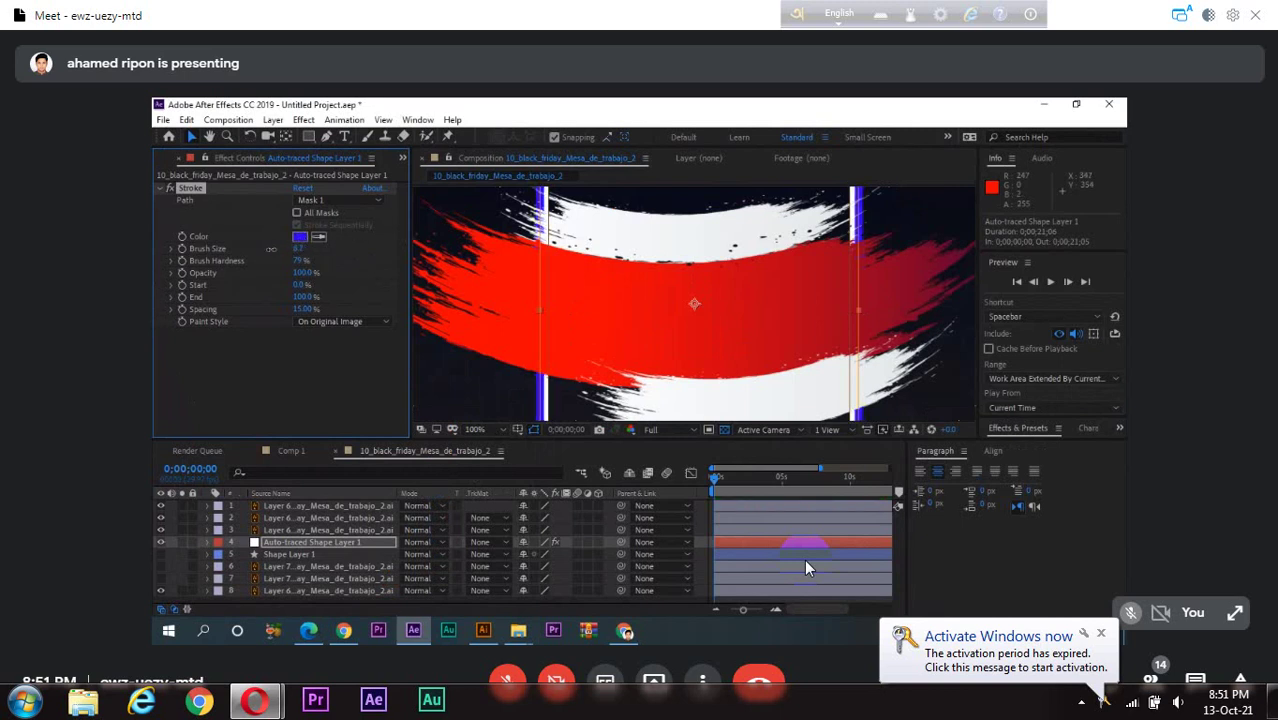
left_click_drag(281, 249, 276, 250)
left_click_drag(302, 248, 357, 248)
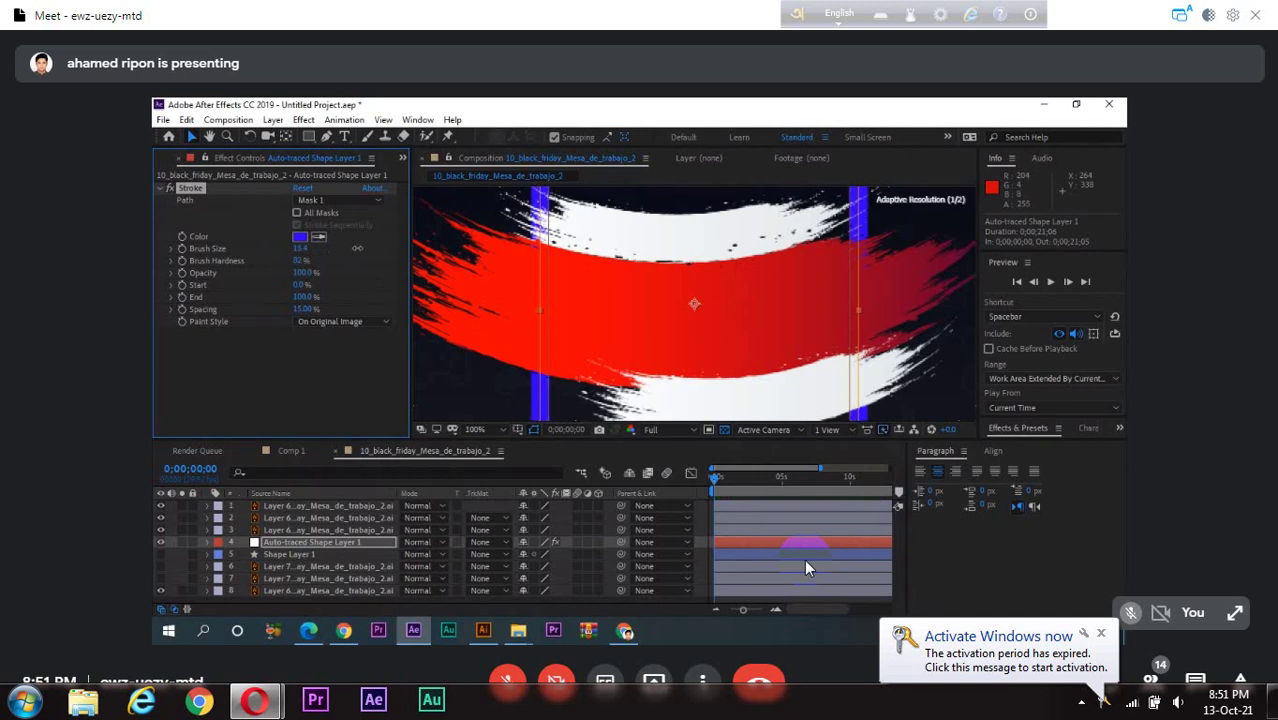
scroll(686, 275, "down", 2)
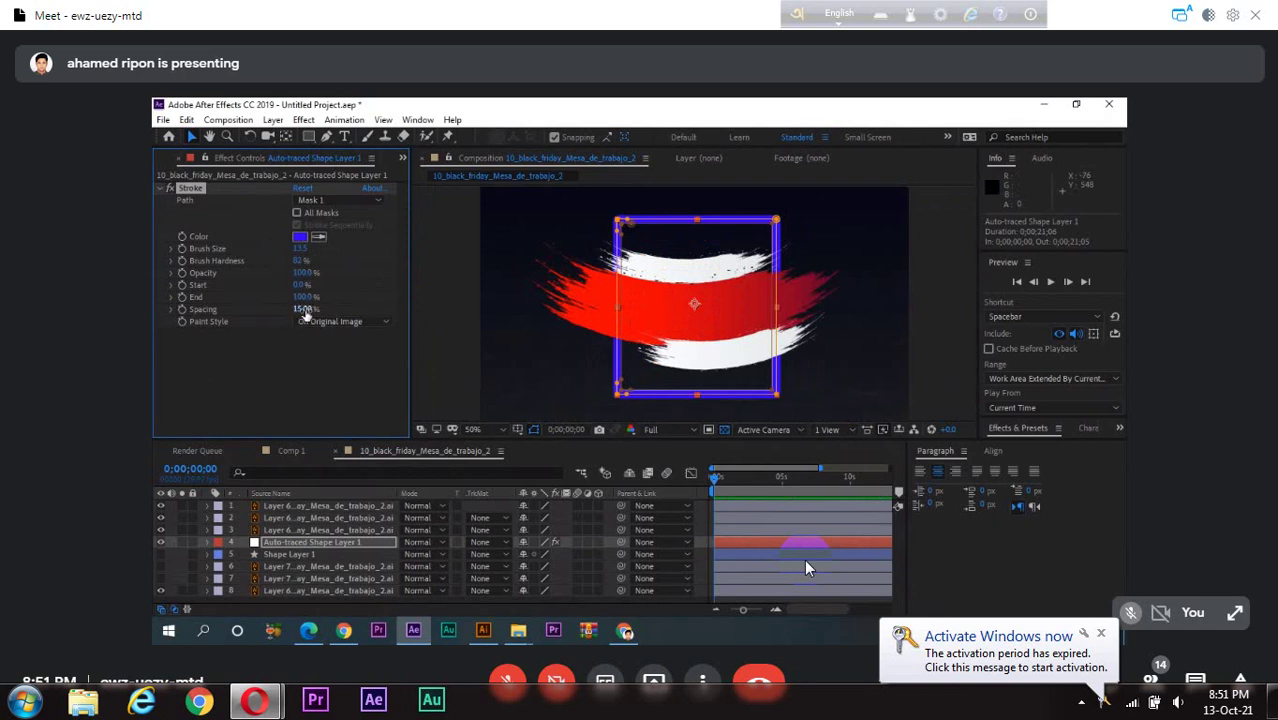
mouse_move(305, 314)
left_mouse_down()
mouse_move(338, 302)
mouse_move(320, 298)
left_mouse_up()
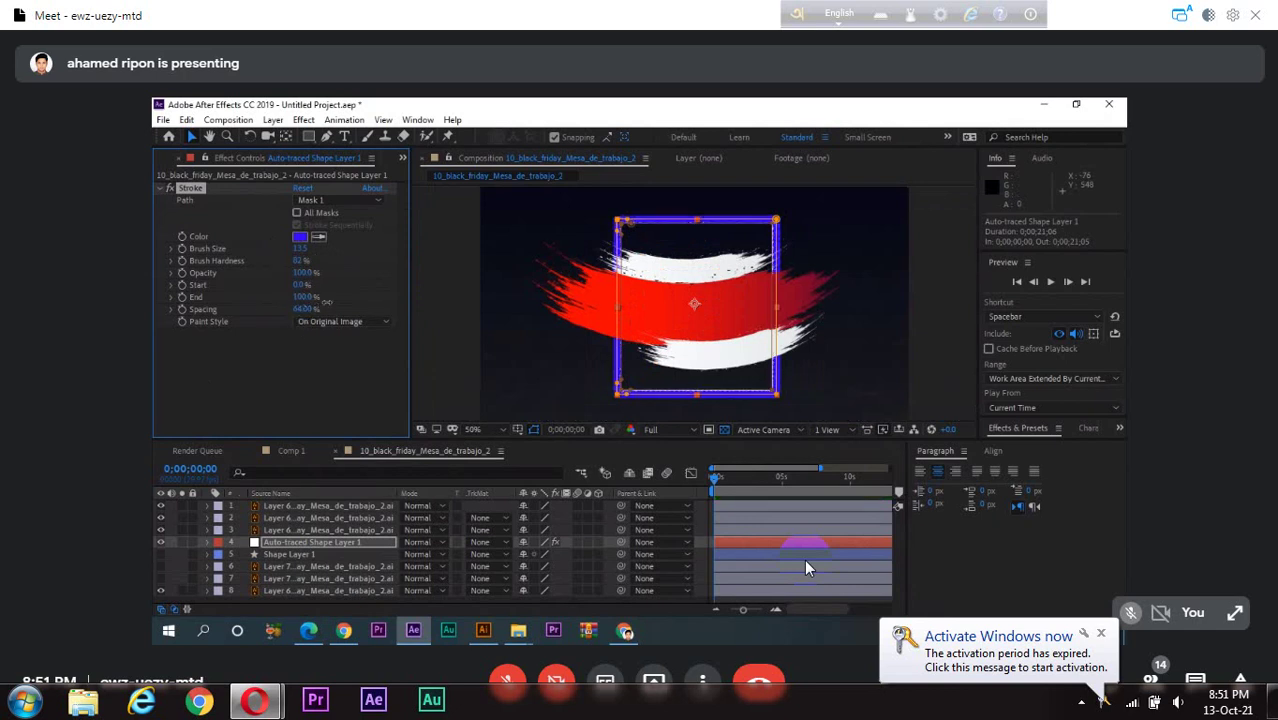
left_click(1102, 636)
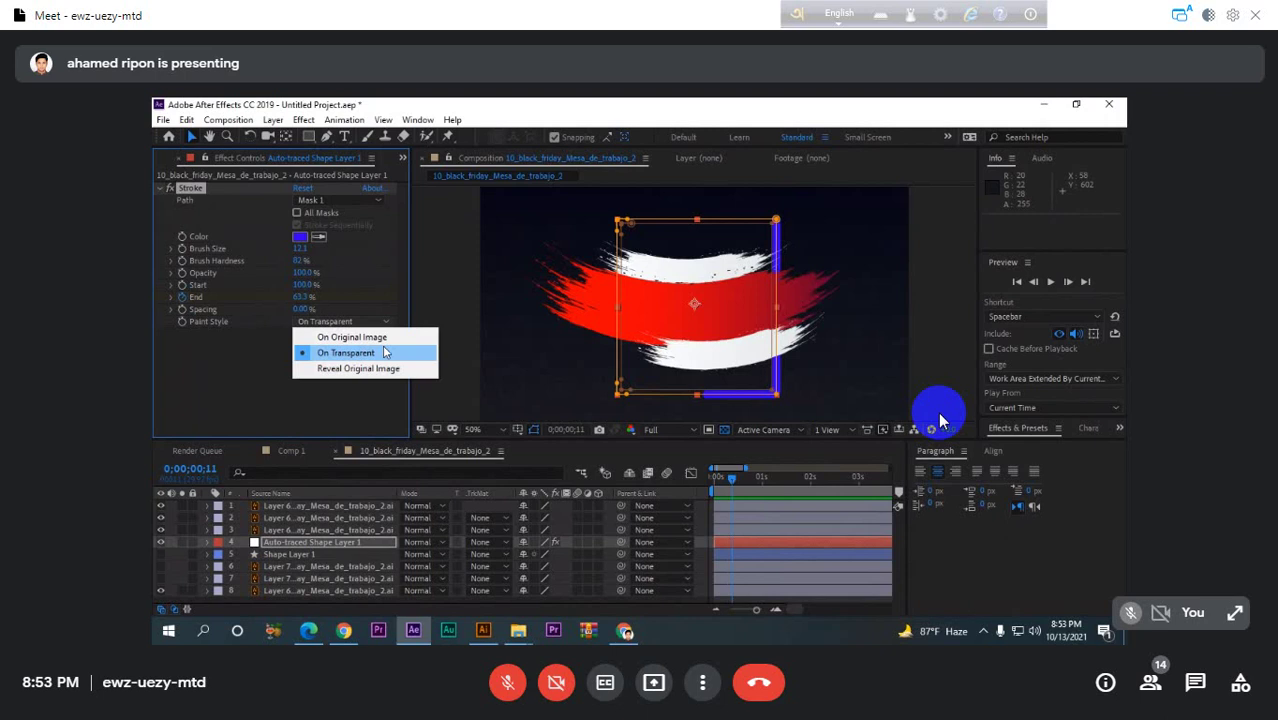
- Reselect the auto-traced layer and set its Stroke paint style to On Transparent
left_click(484, 355)
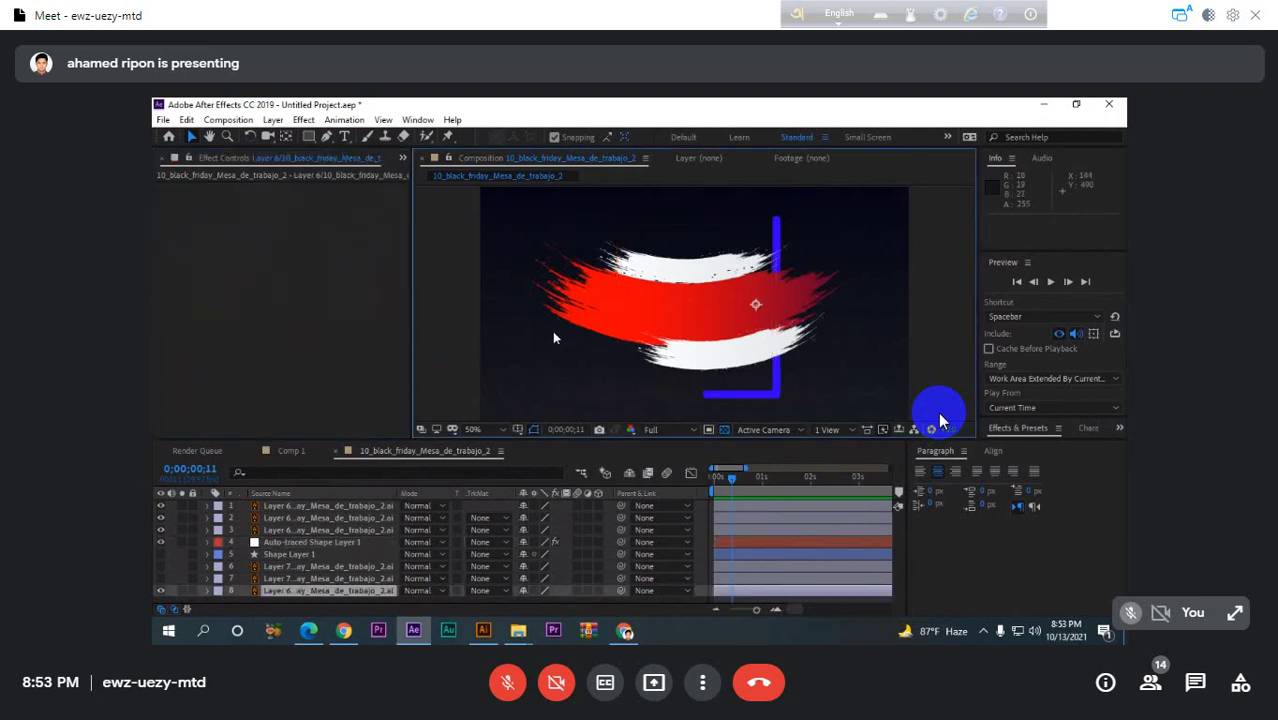
left_click(325, 542)
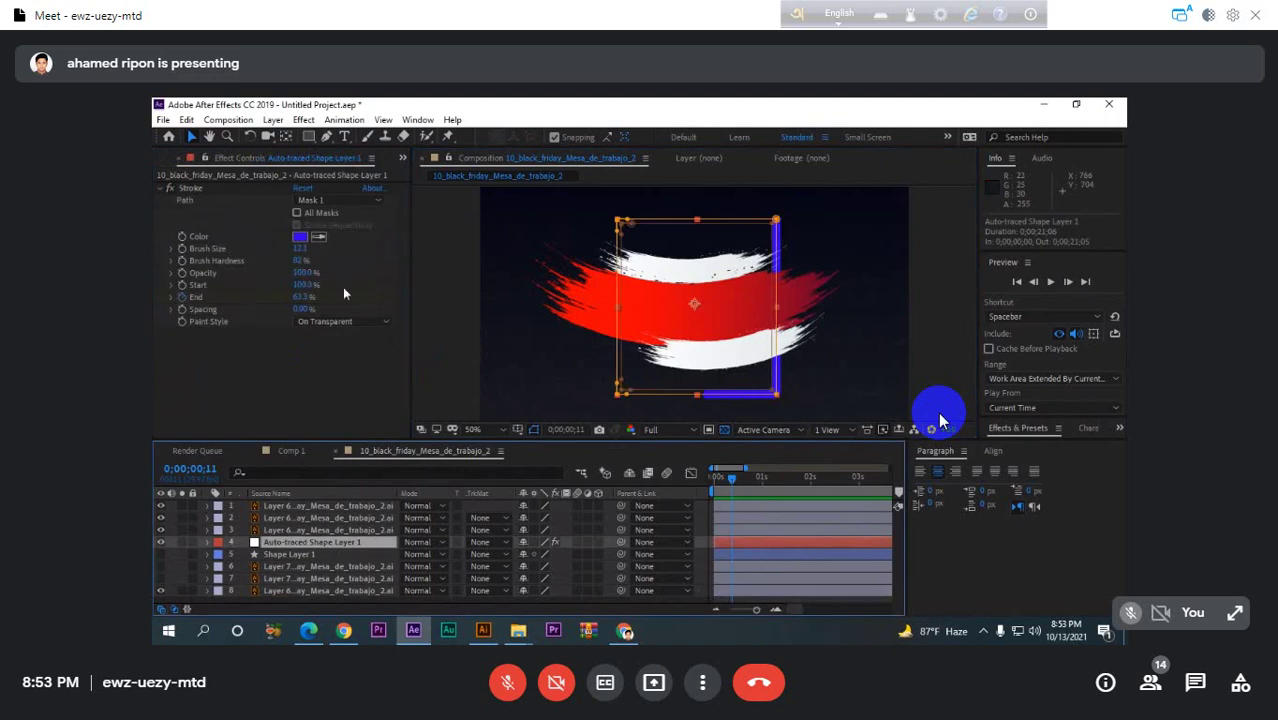
left_click(386, 321)
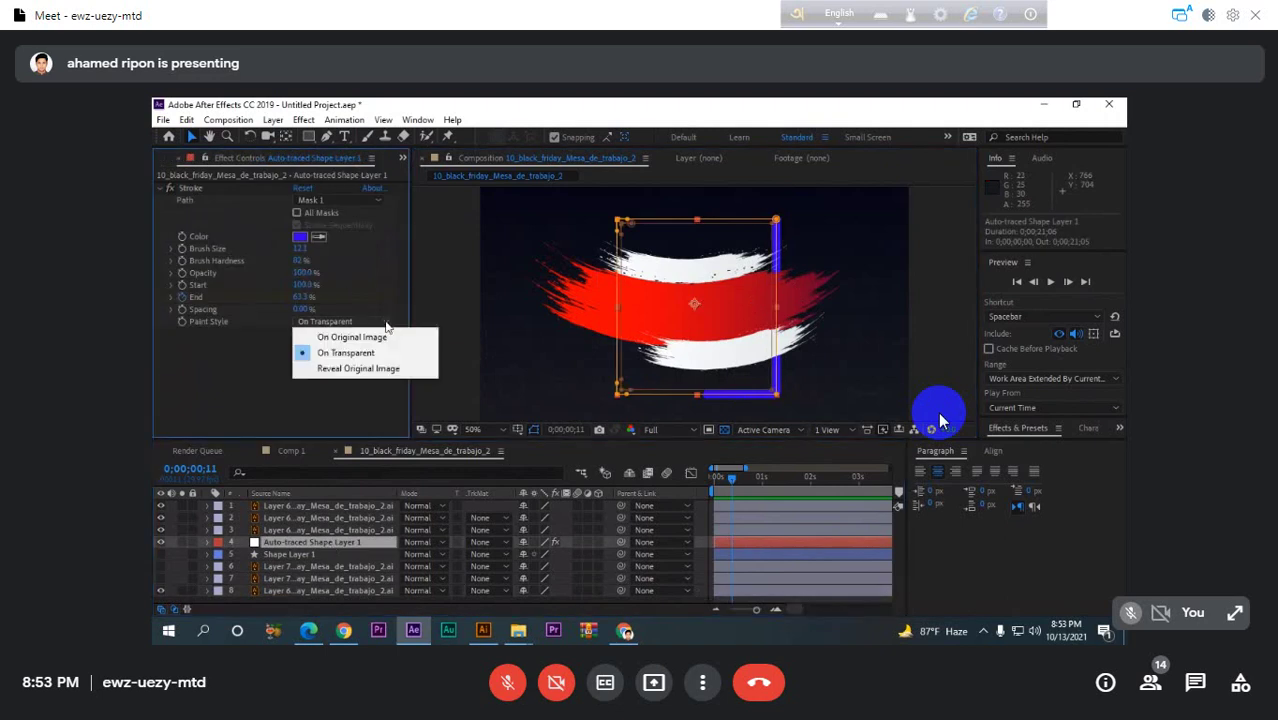
left_click(345, 353)
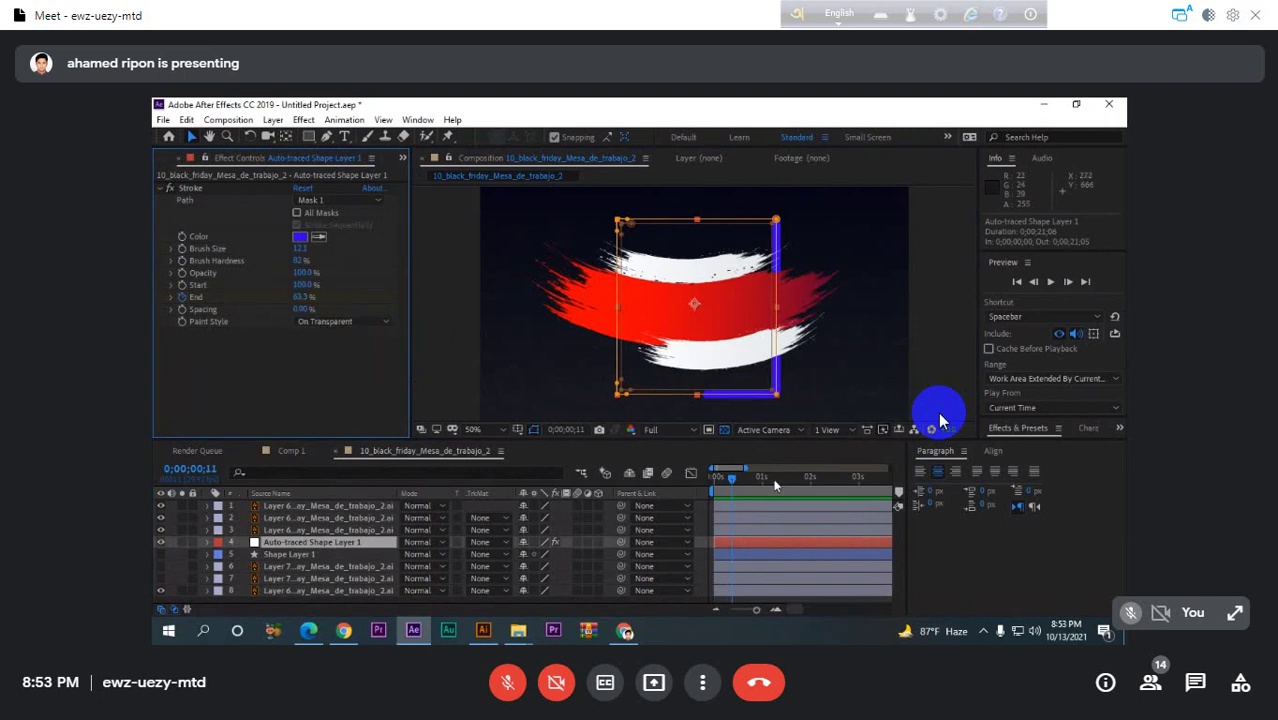
- Preview the stroke animation around the frame from the start of the timeline
left_click(717, 477)
key("space")
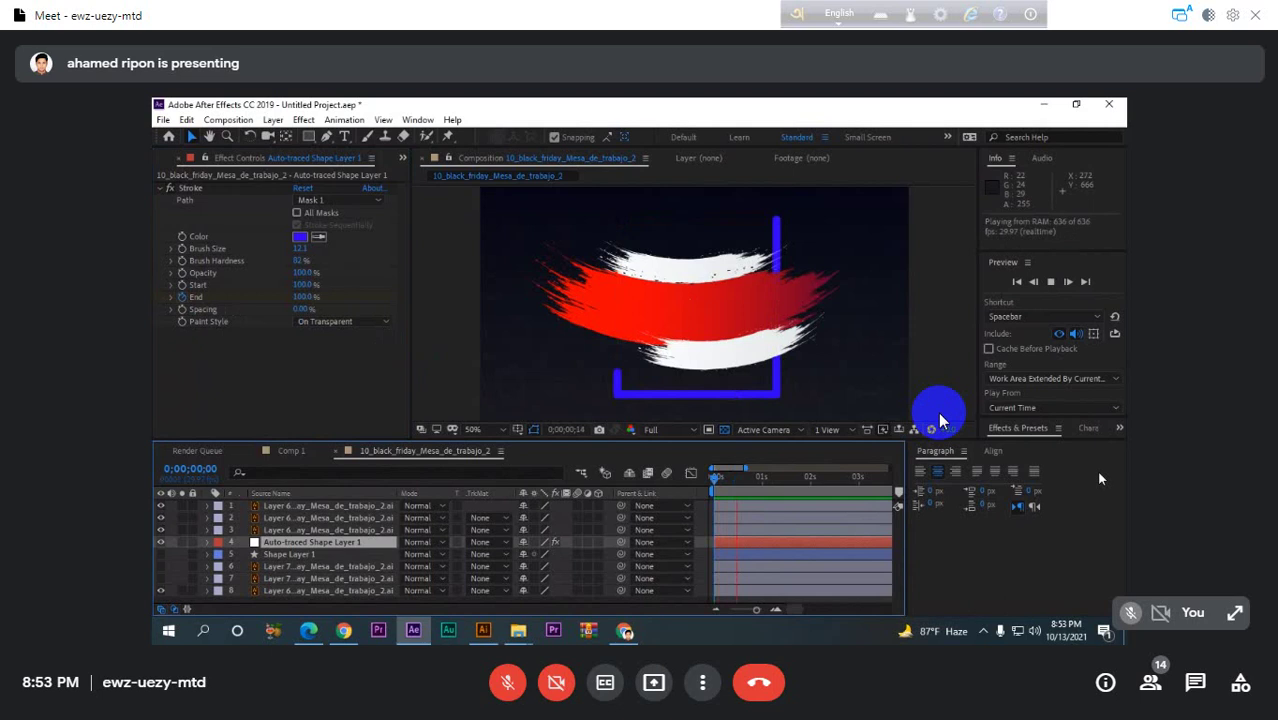
key("space")
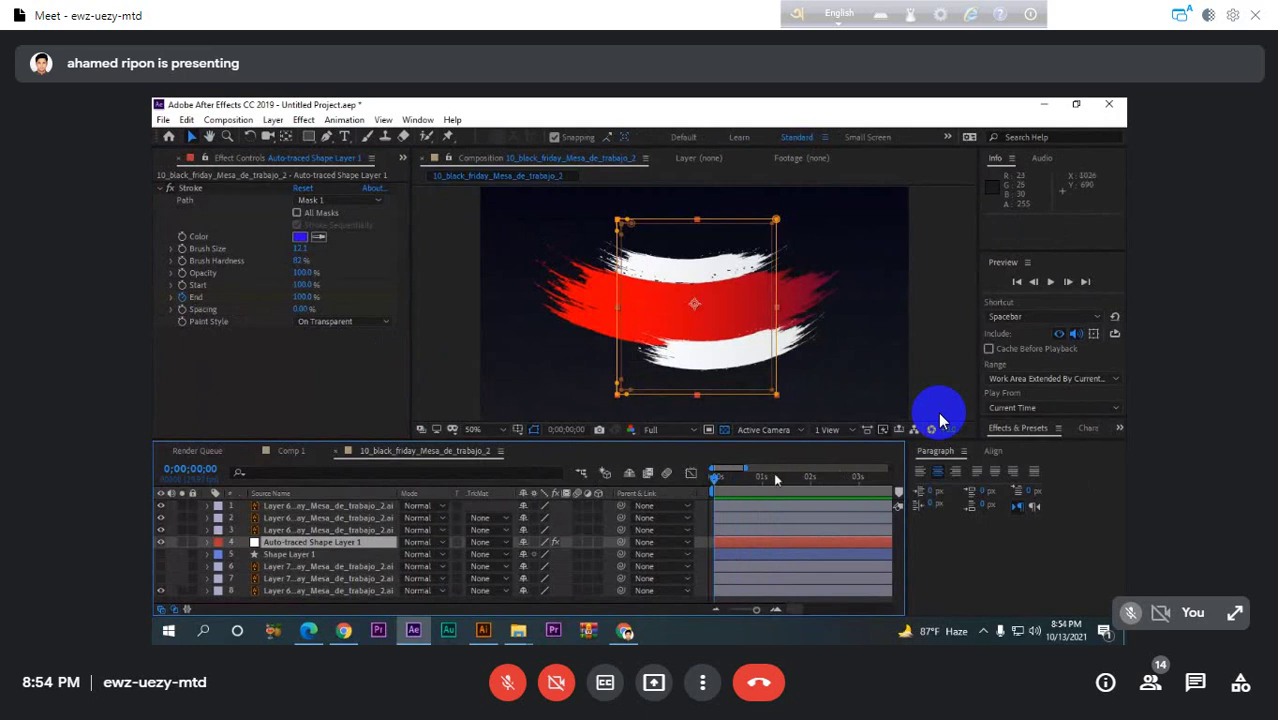
key("space")
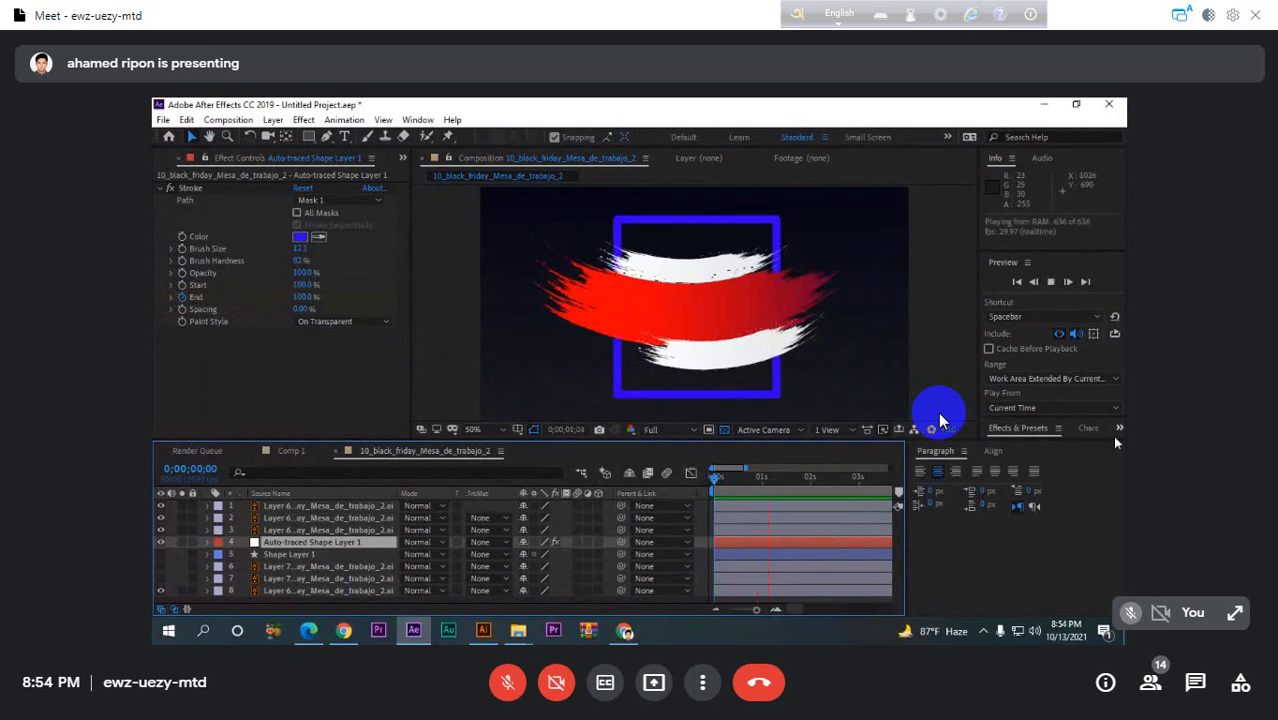
key("space")
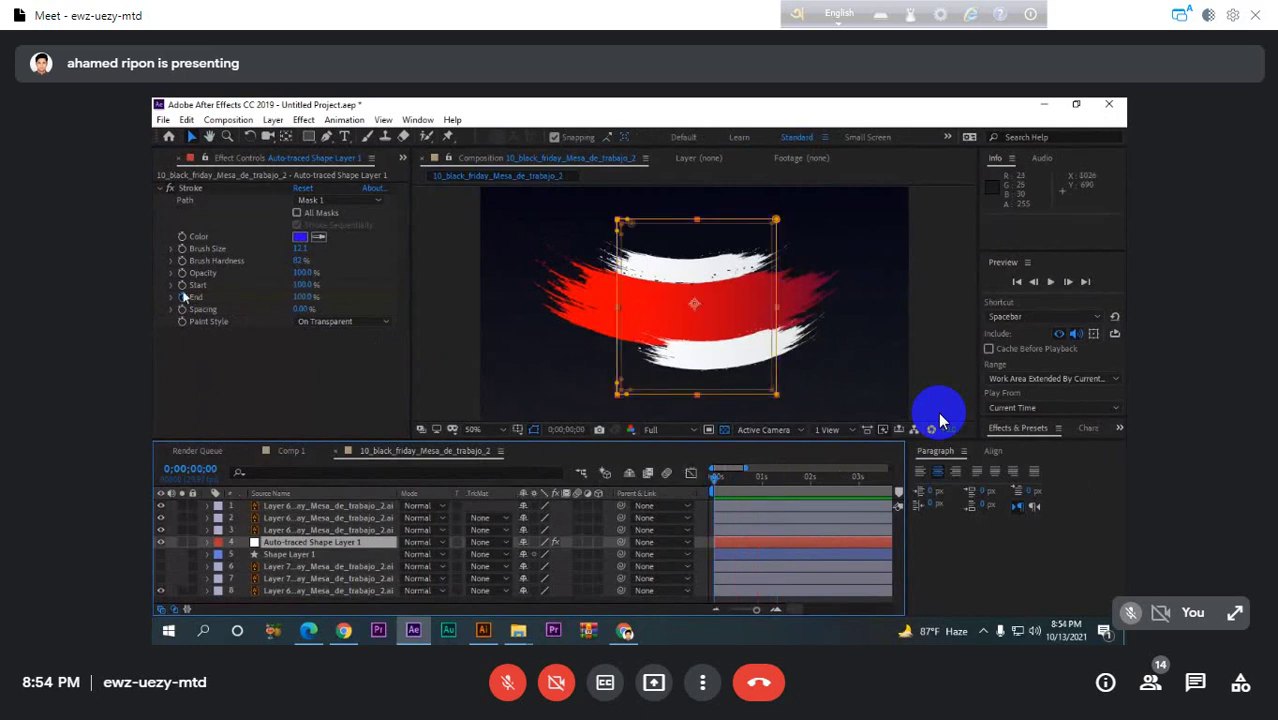
- Replace the Stroke effect's End animation with a Start keyframe at 54%, and set the spacing to 79%
left_click(183, 300)
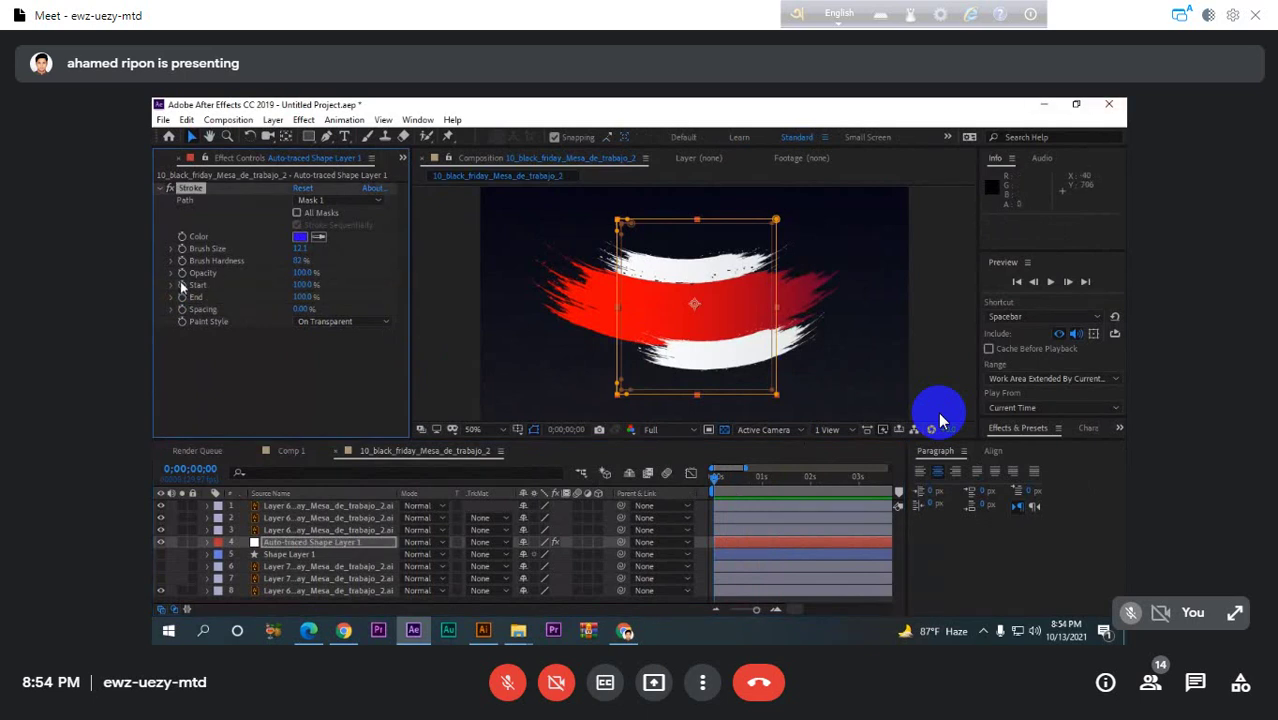
left_click_drag(303, 286, 240, 285)
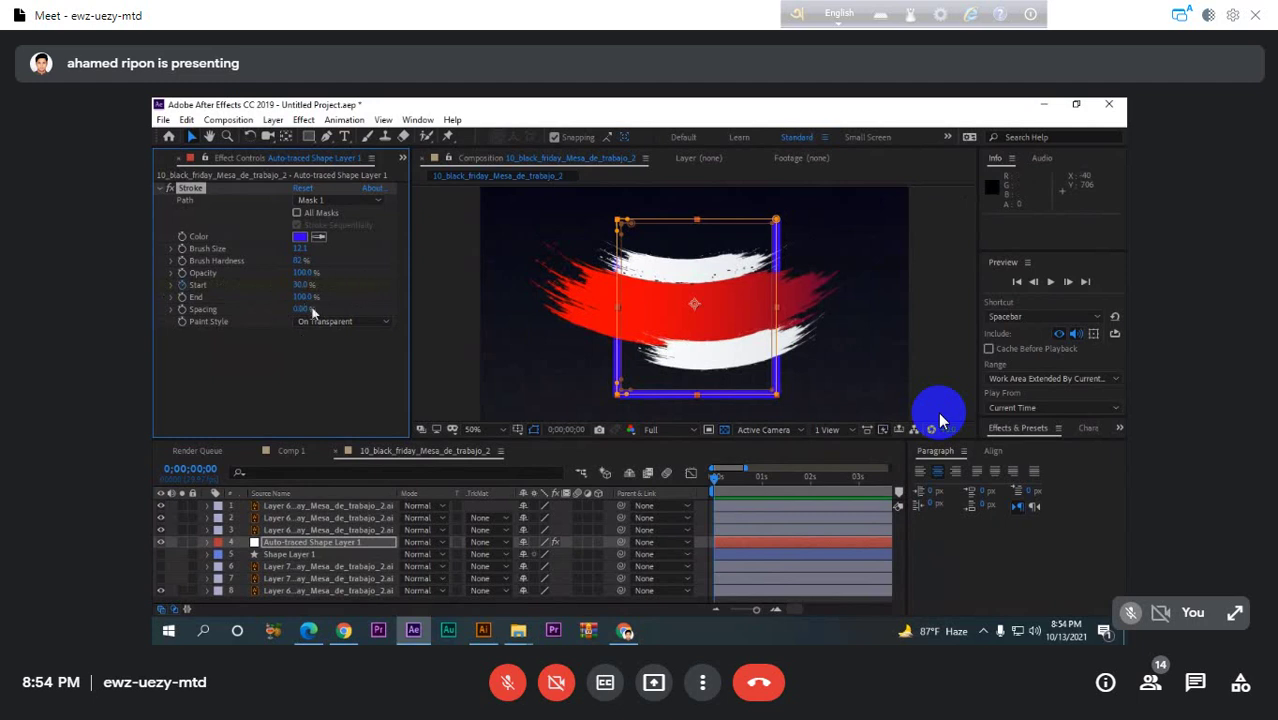
left_click_drag(288, 309, 373, 297)
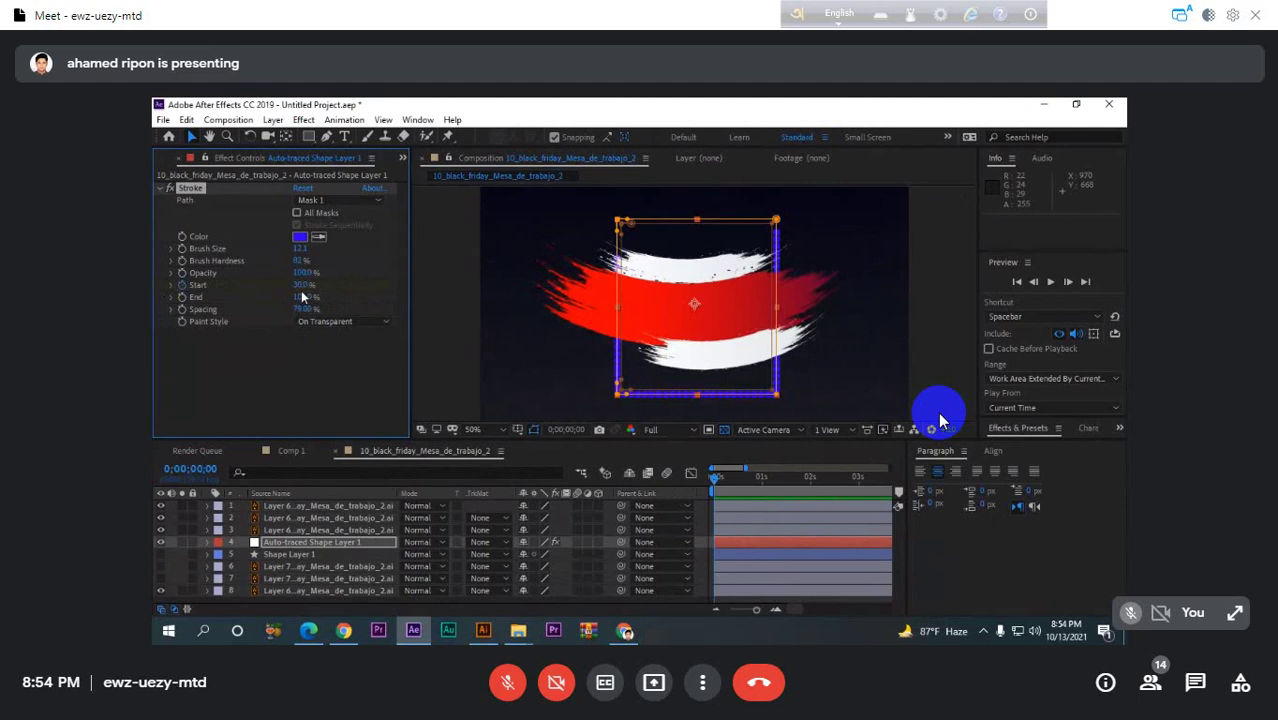
mouse_move(301, 286)
left_mouse_down()
mouse_move(337, 286)
mouse_move(270, 291)
mouse_move(309, 287)
left_mouse_up()
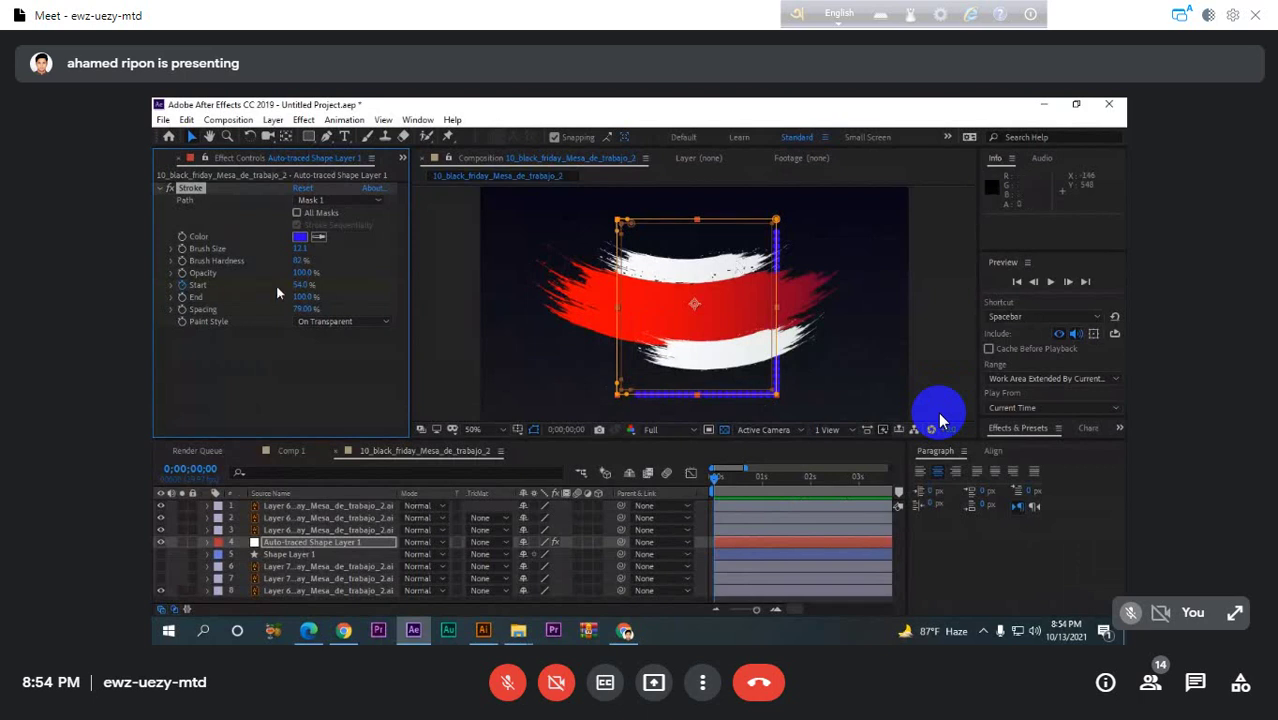
- Try different Start and End percentages on the Stroke effect to change the visible segment of the frame outline
mouse_move(305, 287)
left_mouse_down()
mouse_move(245, 277)
mouse_move(281, 270)
mouse_move(265, 272)
mouse_move(292, 296)
mouse_move(260, 296)
mouse_move(292, 285)
mouse_move(262, 282)
mouse_move(305, 277)
mouse_move(273, 272)
left_mouse_up()
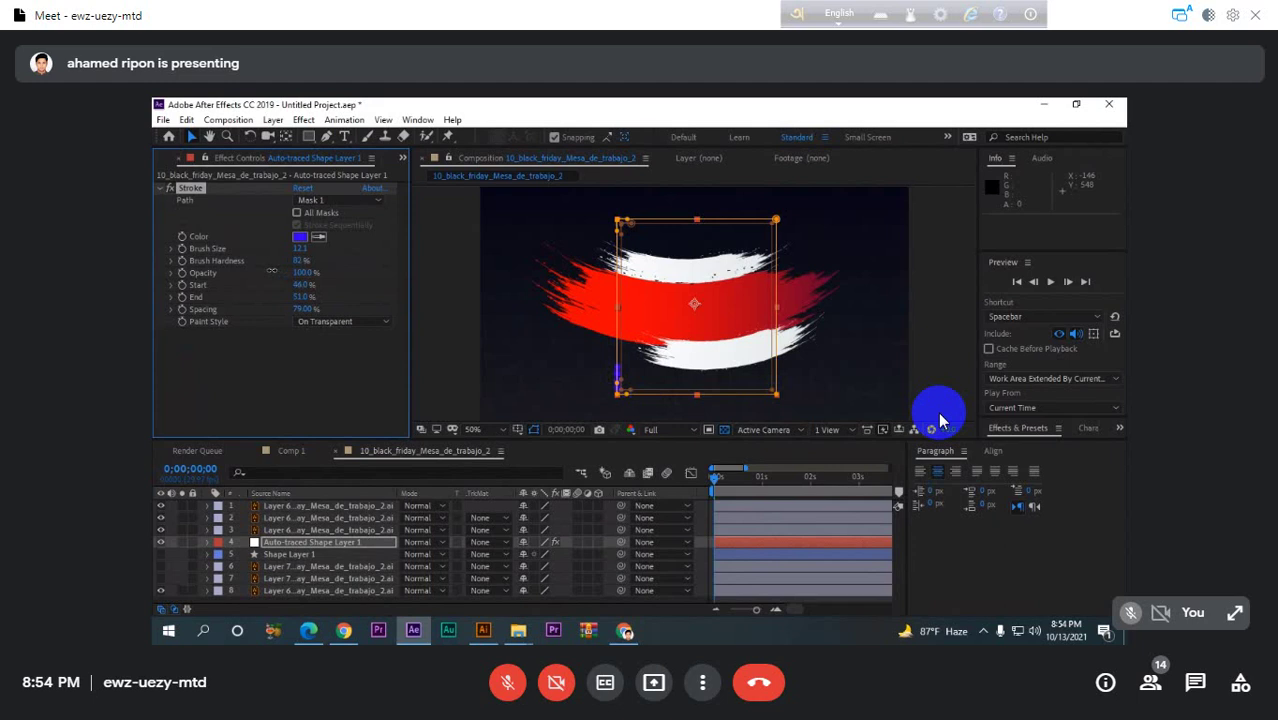
mouse_move(303, 297)
left_mouse_down()
mouse_move(228, 294)
mouse_move(257, 288)
mouse_move(244, 289)
mouse_move(307, 310)
mouse_move(426, 303)
mouse_move(297, 311)
mouse_move(300, 289)
left_mouse_up()
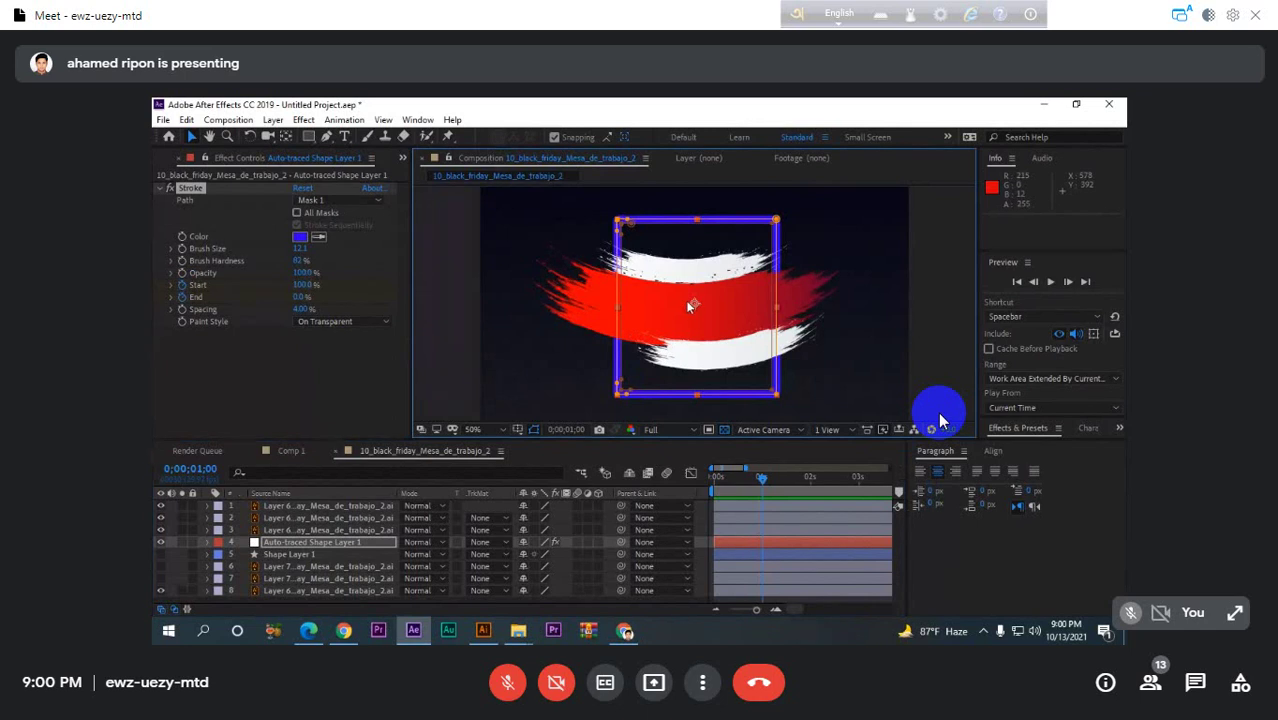
- Identify the brush-stroke layers and hide the red and upper white ones, keeping only the lower white stroke over the frame
left_click(282, 532)
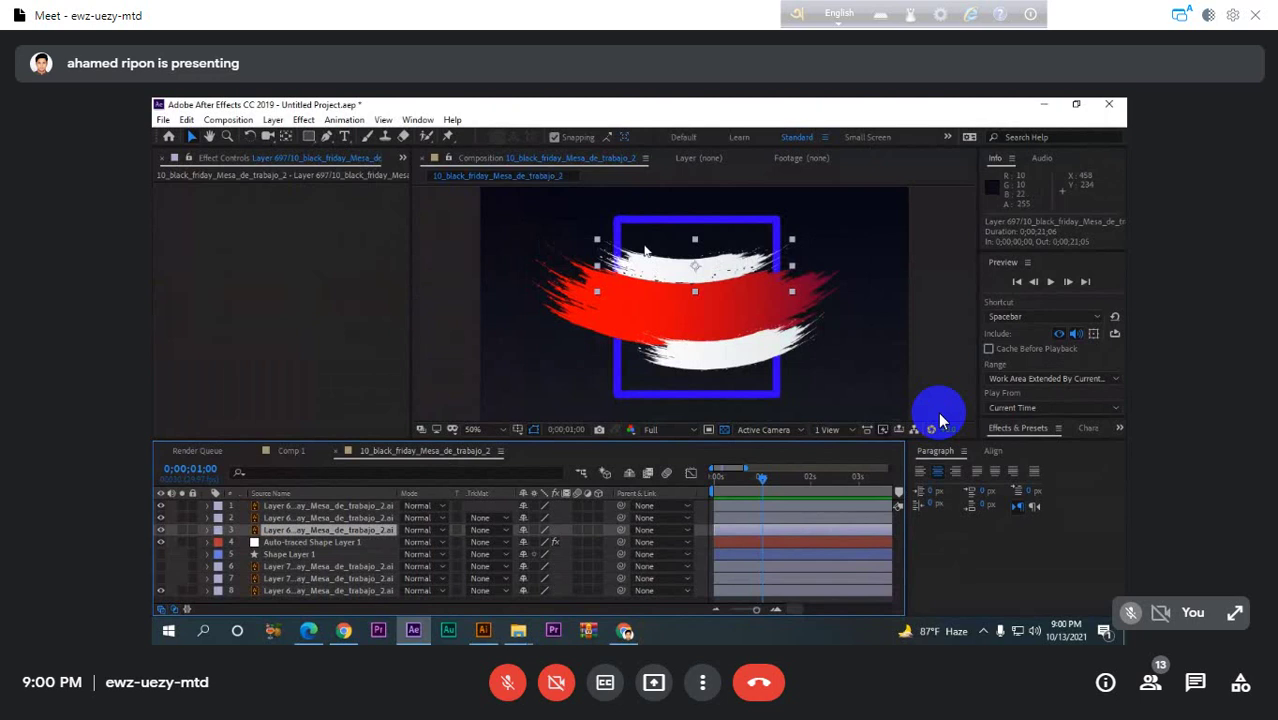
left_click(318, 517)
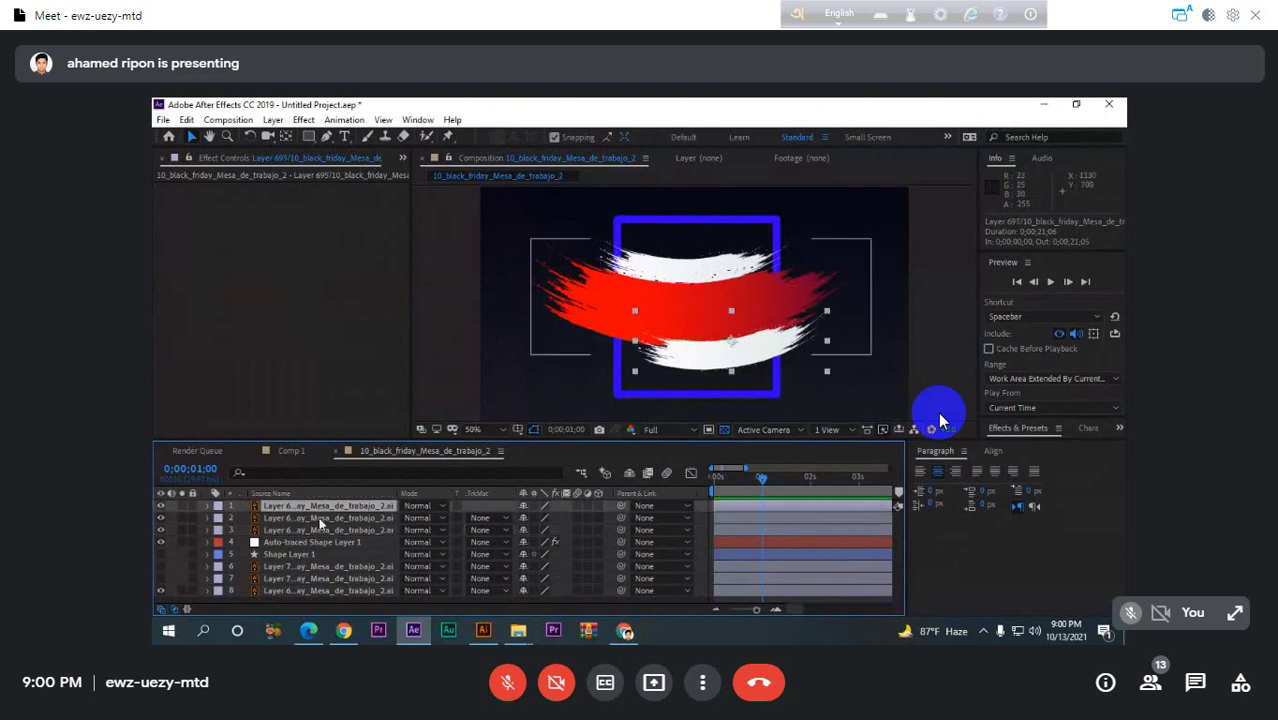
left_click(306, 506)
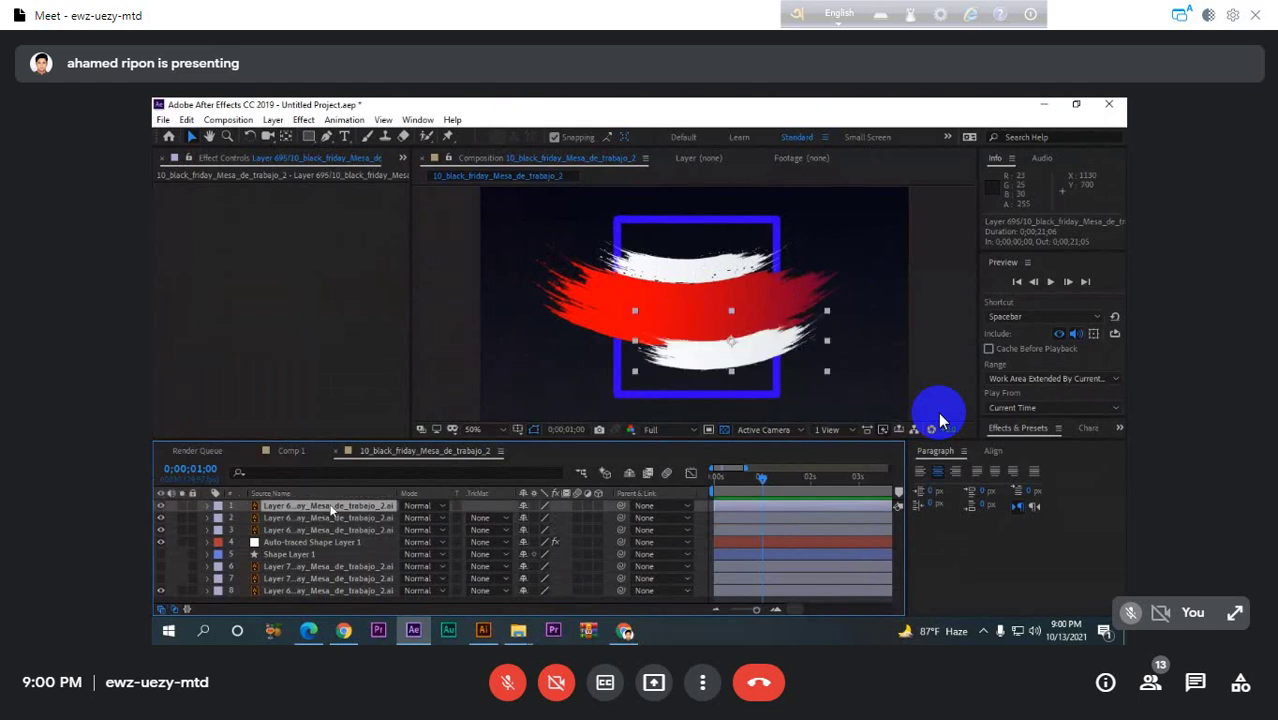
left_click(300, 518)
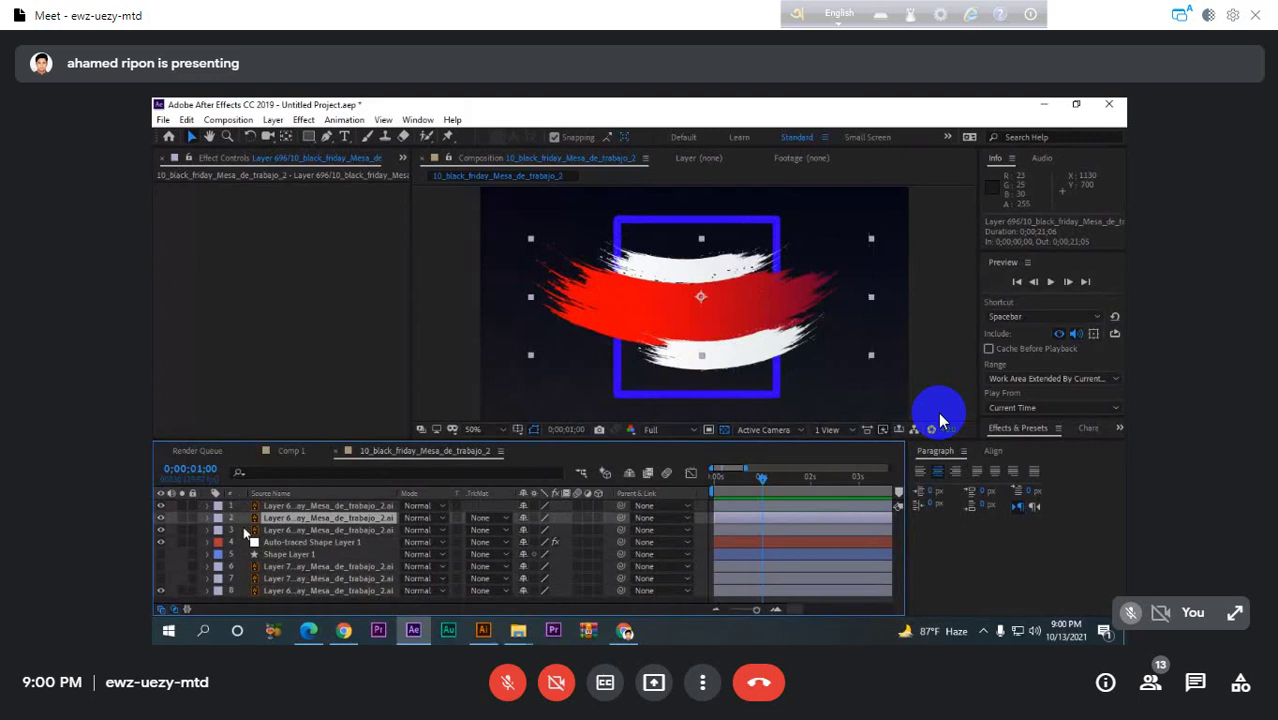
left_click(161, 518)
left_click(161, 530)
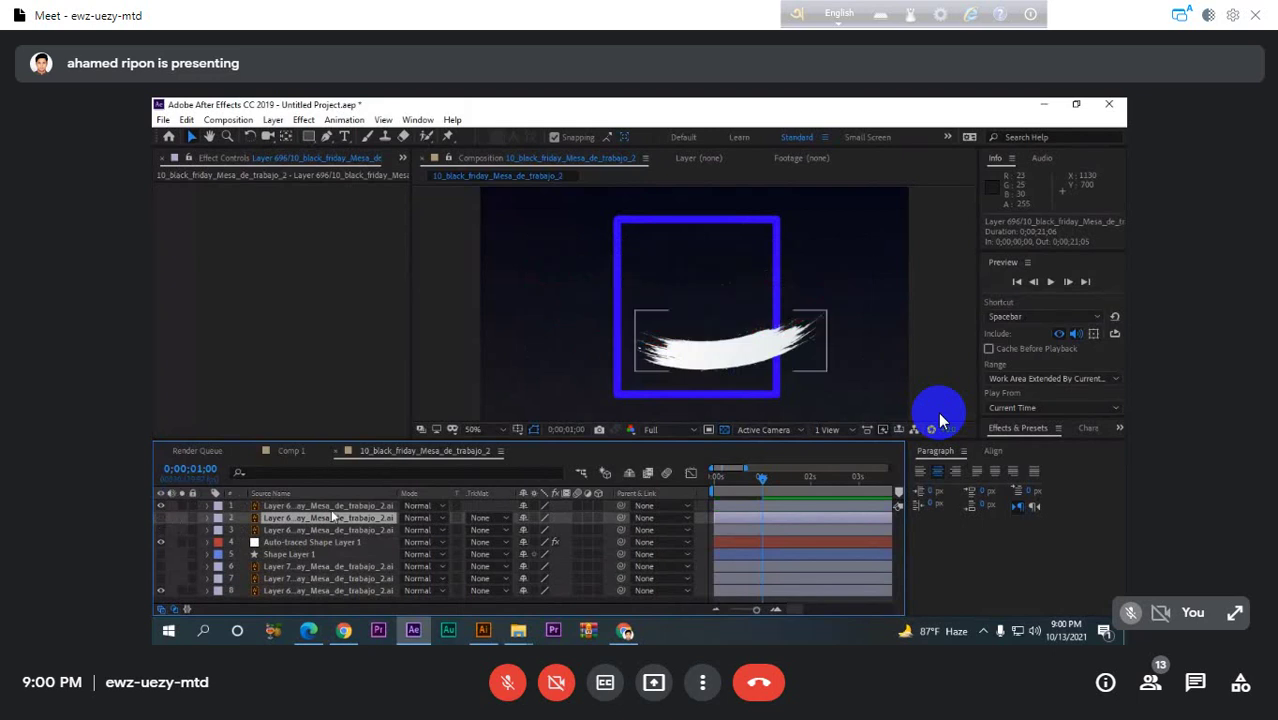
left_click(333, 510)
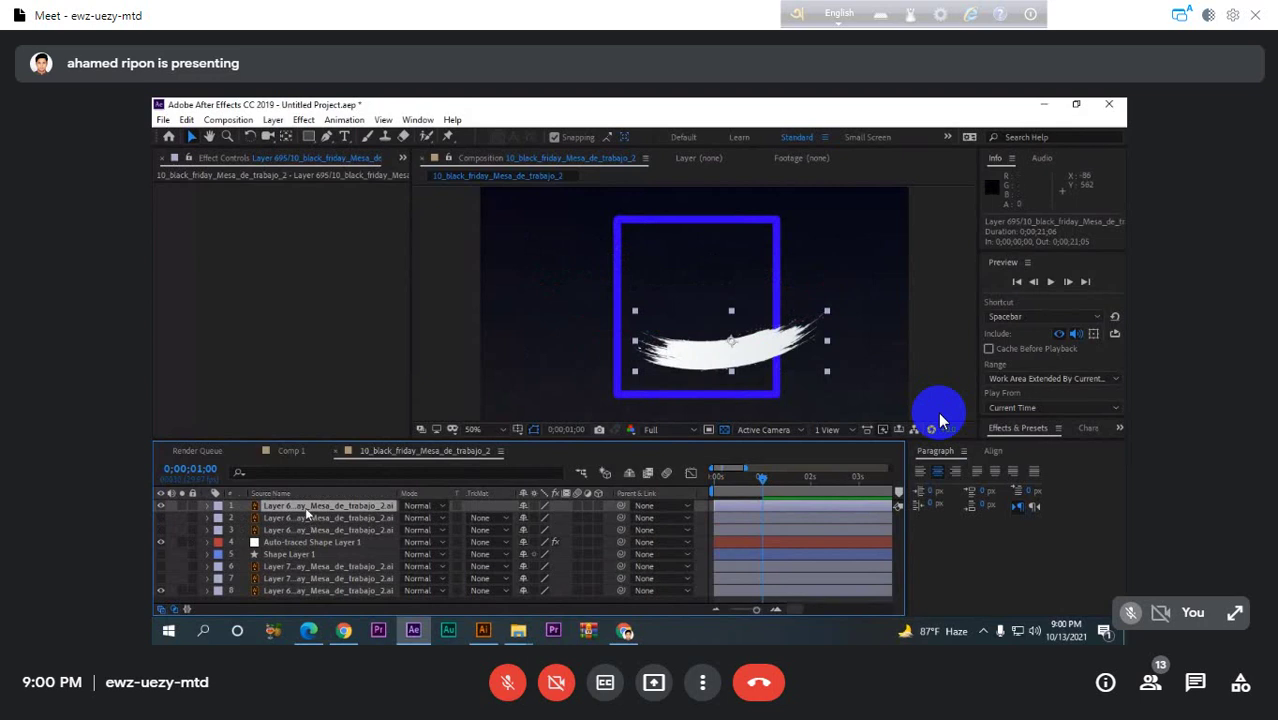
left_click(173, 519)
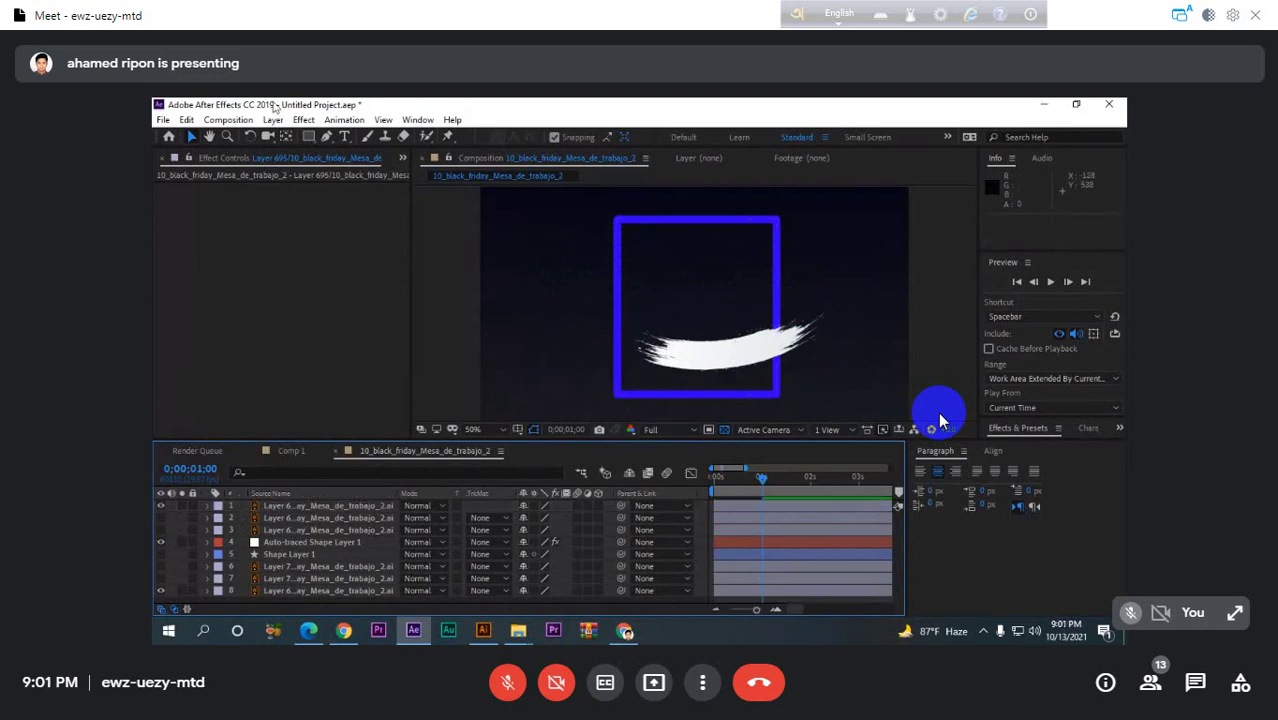
left_click(308, 136)
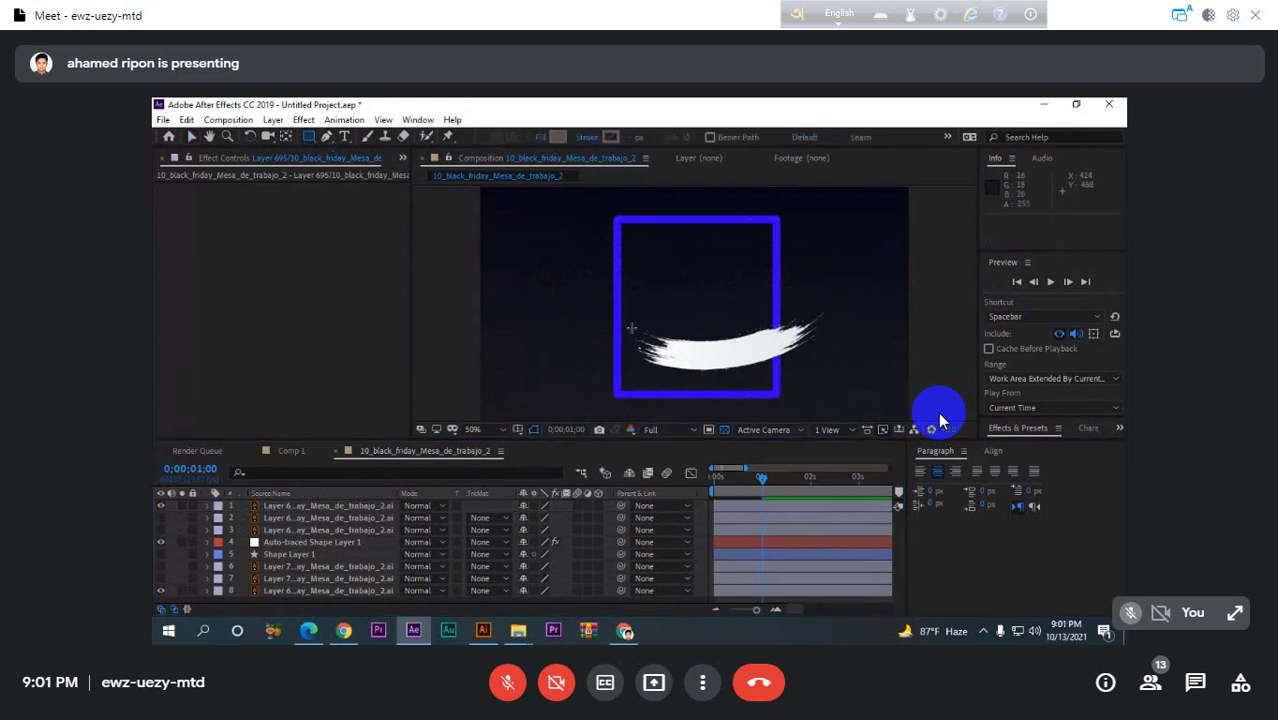
mouse_move(637, 334)
left_mouse_down()
mouse_move(822, 362)
mouse_move(835, 380)
left_mouse_up()
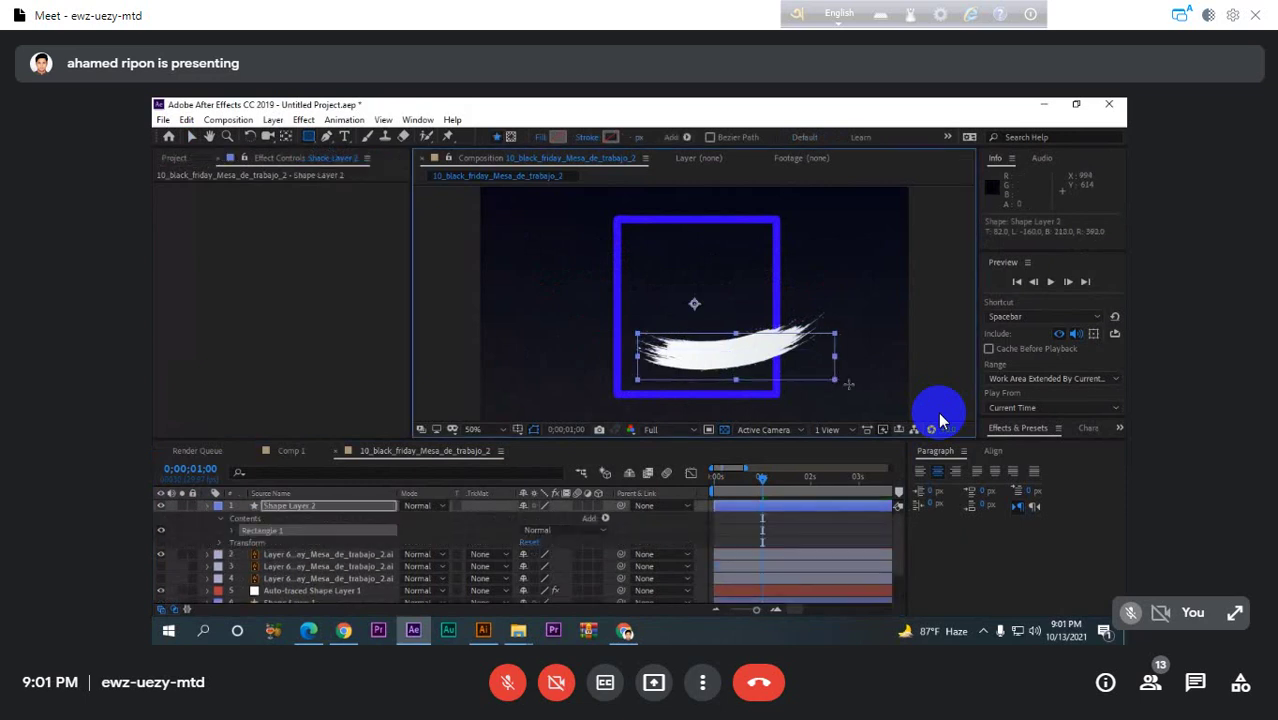
key("shift+Up")
key("shift+Up")
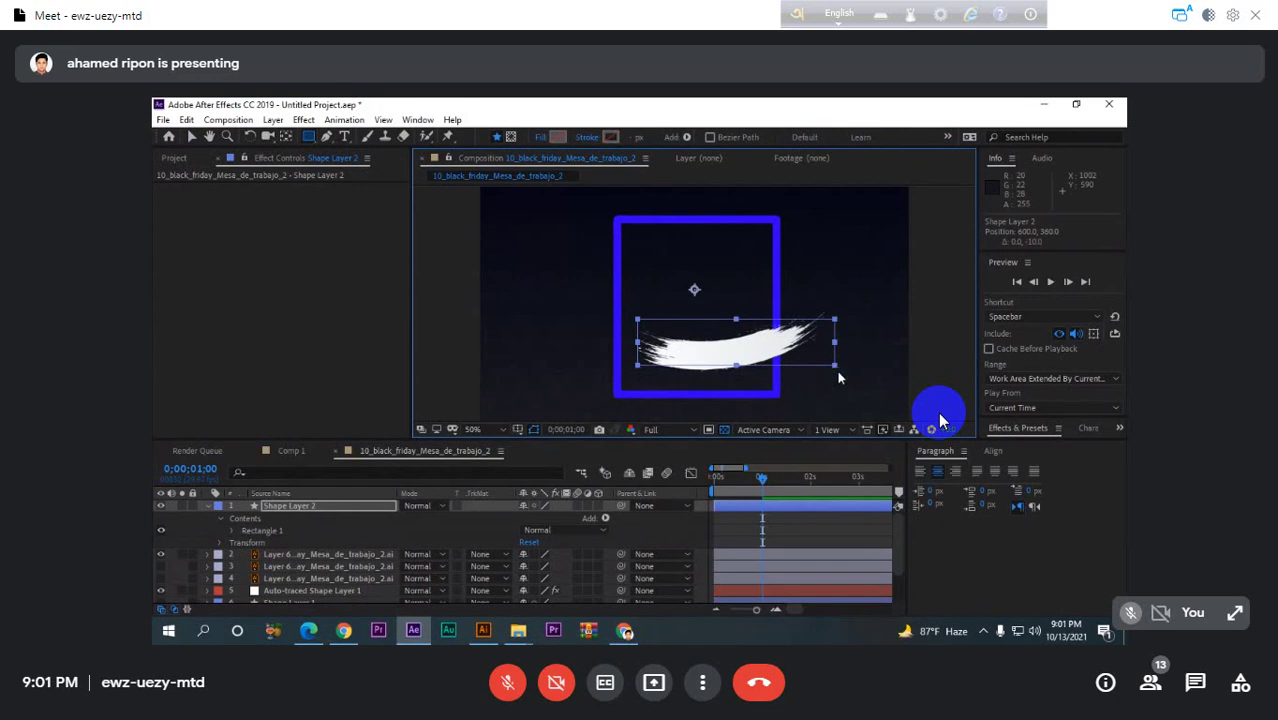
key("ctrl+z")
key("ctrl+z")
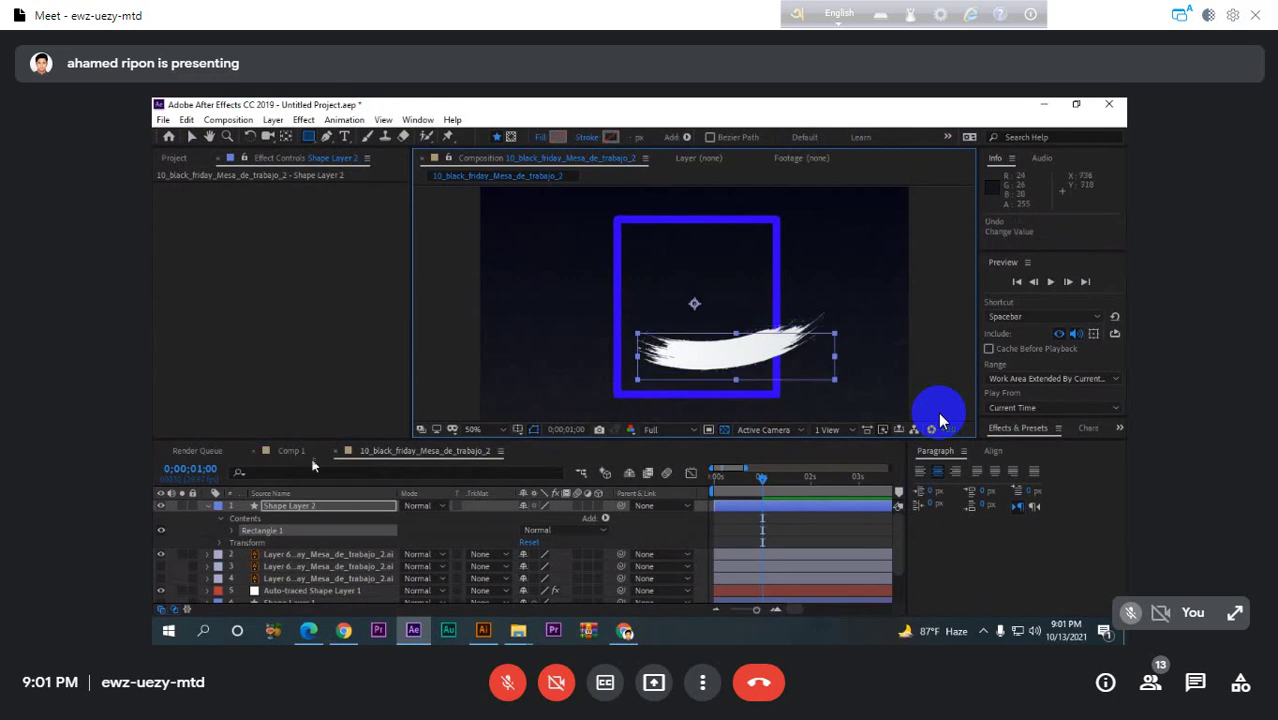
left_click(279, 507)
key("Delete")
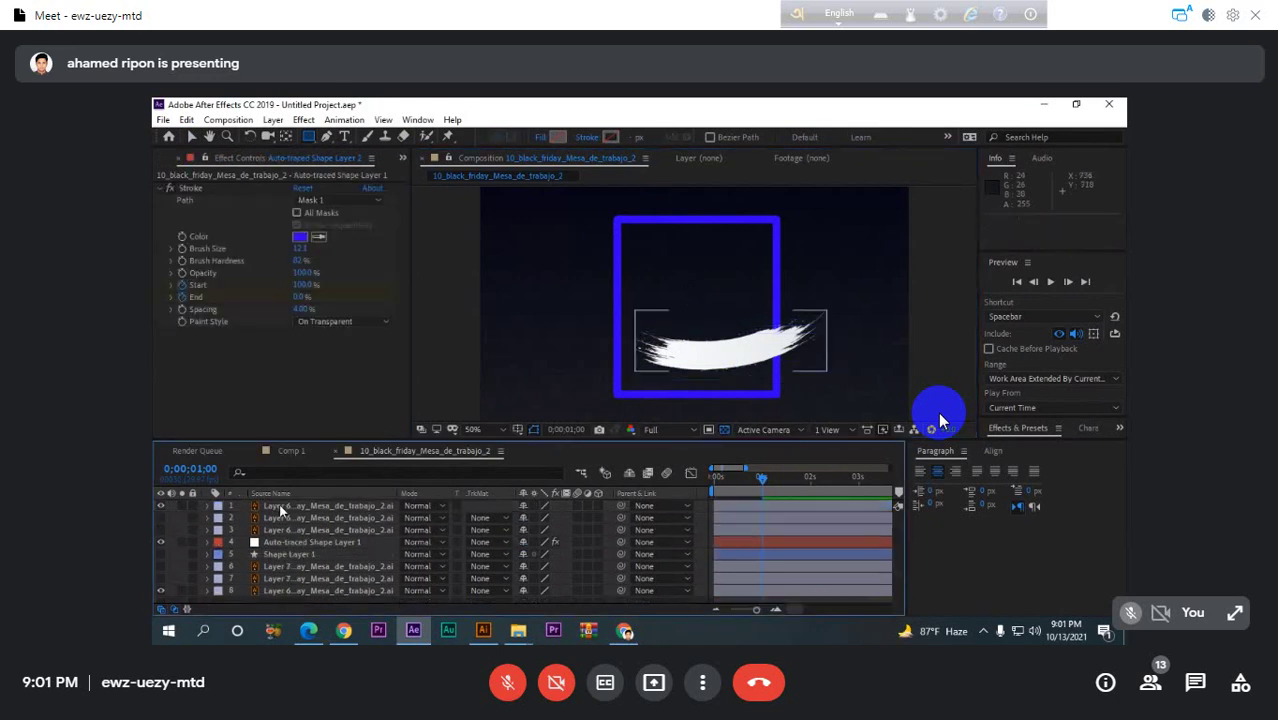
- Start a Pen tool shape on a new shape layer, tracing the ragged bristle tips at the lower white stroke's left end
left_click(326, 136)
scroll(848, 290, "up", 4)
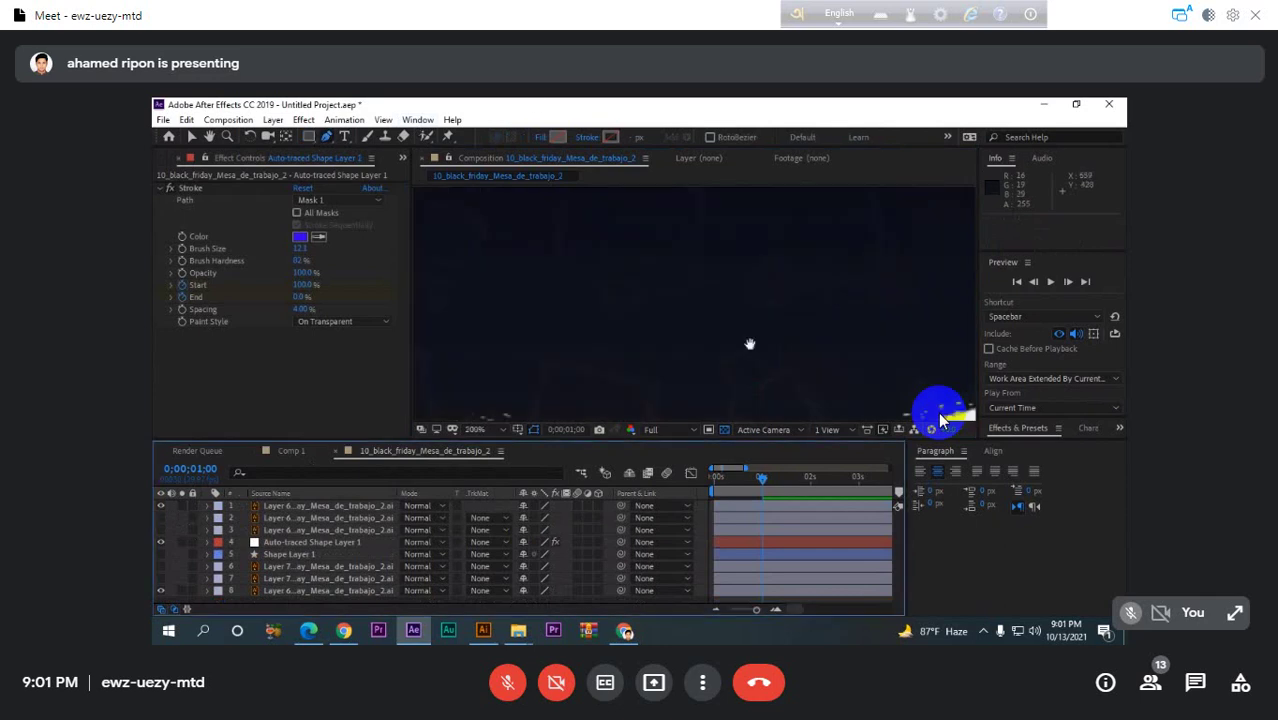
key("h")
mouse_move(751, 344)
left_mouse_down()
mouse_move(745, 163)
mouse_move(731, 163)
left_mouse_up()
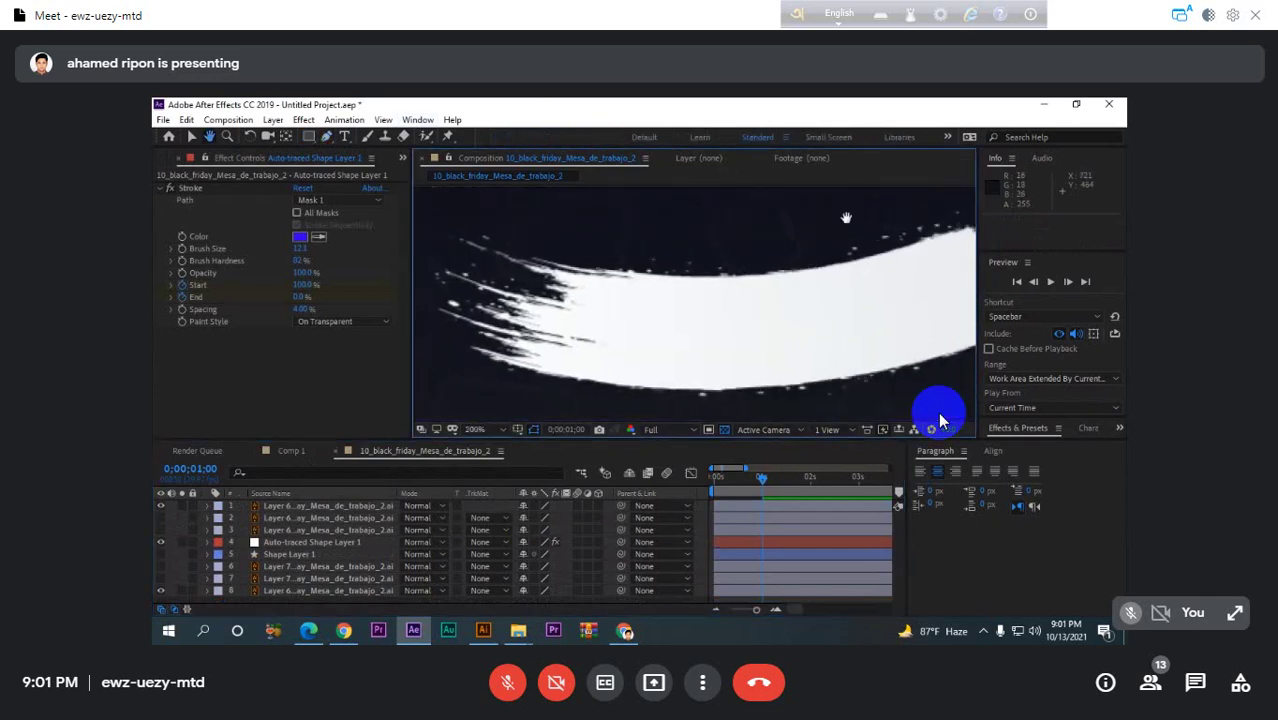
mouse_move(846, 216)
left_mouse_down()
mouse_move(598, 272)
mouse_move(1107, 205)
mouse_move(924, 231)
left_mouse_up()
key("g")
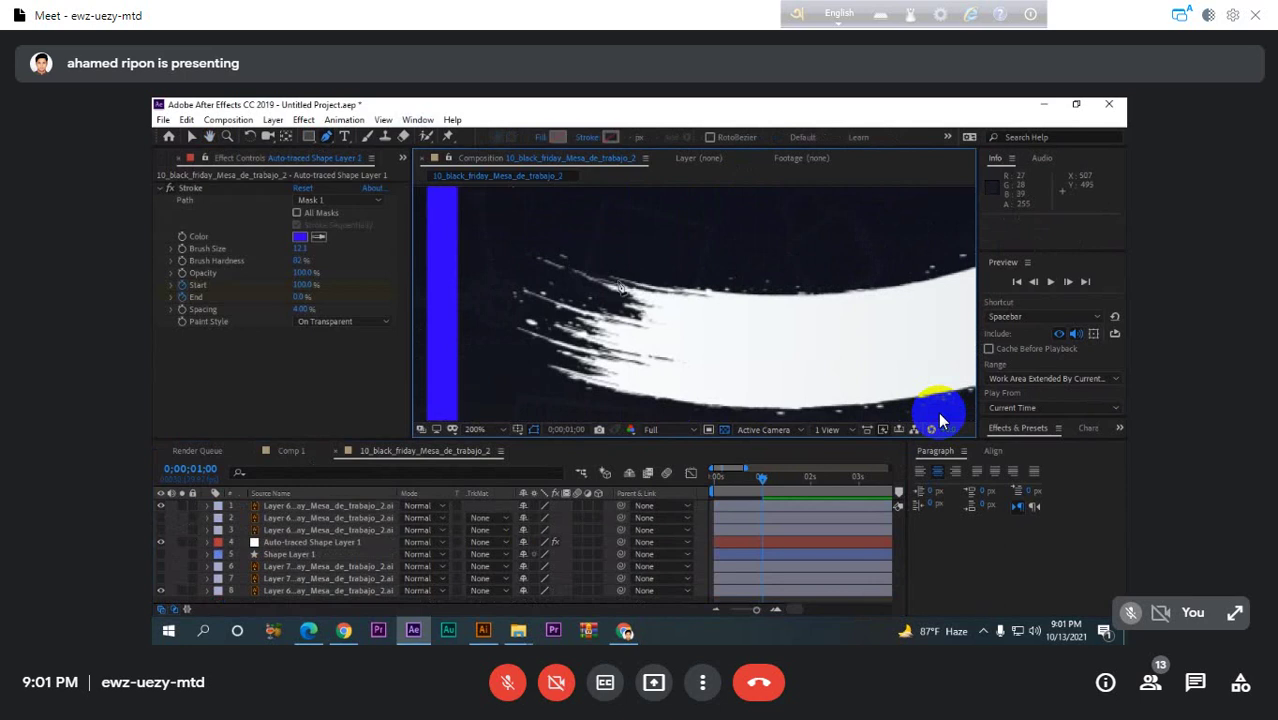
left_click(611, 277)
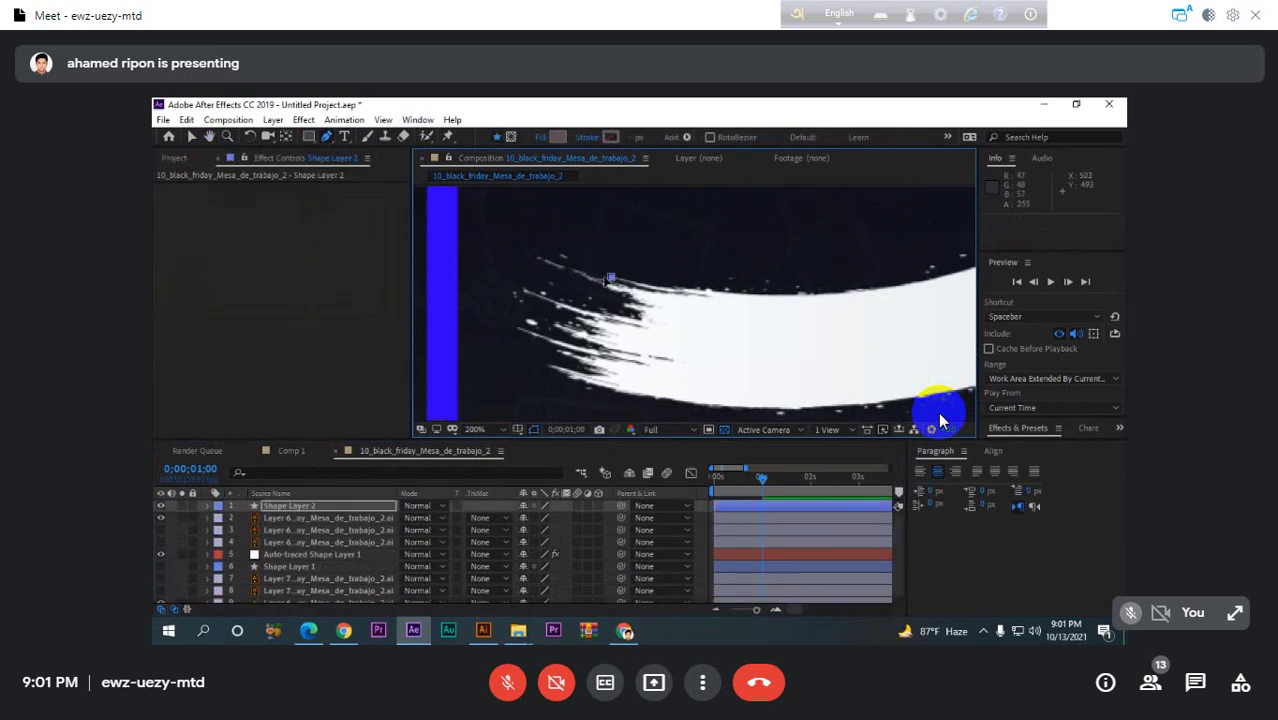
left_click(556, 255)
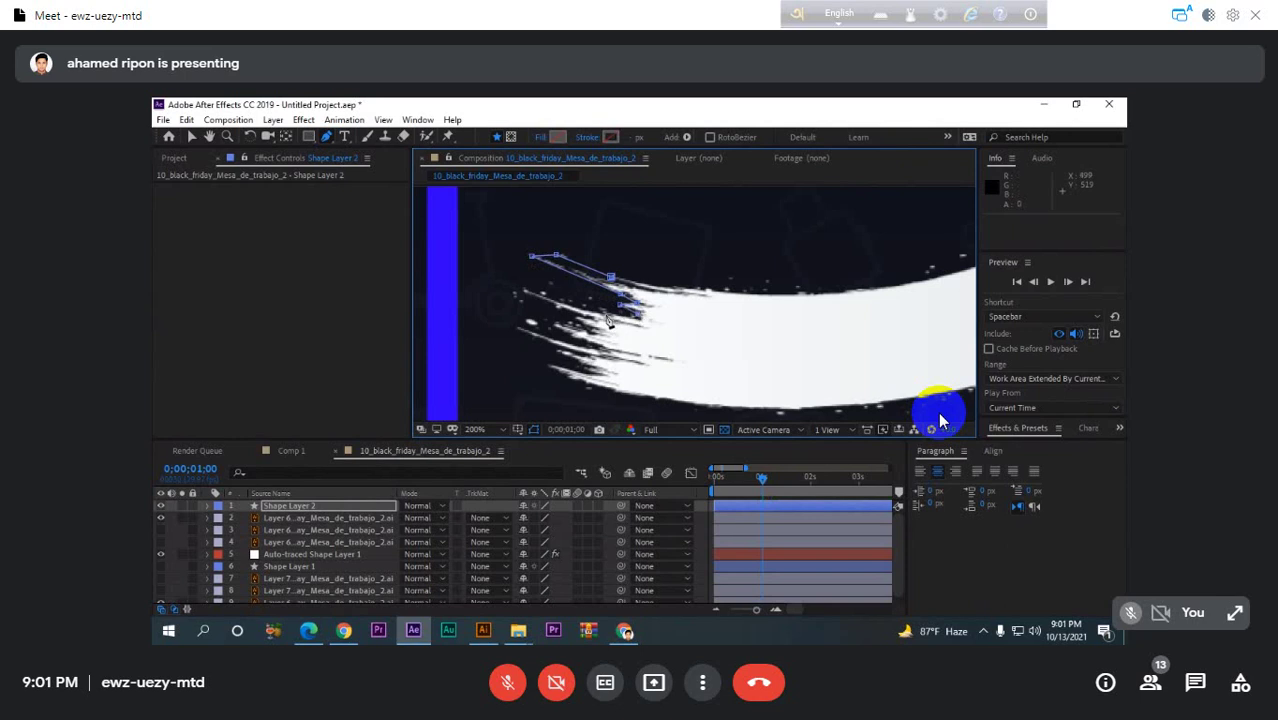
left_click(526, 291)
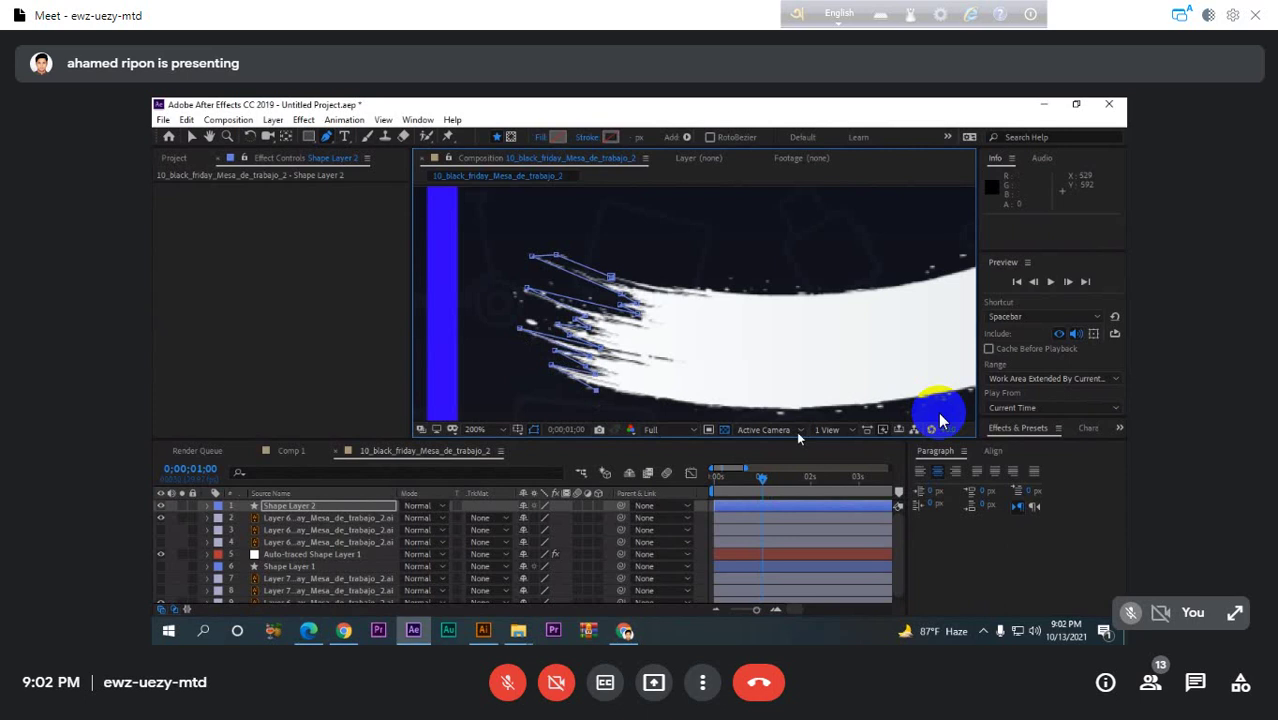
- Continue the pen path in a curve along the white stroke's lower edge and around the bristle tips at its right end
key("h")
left_click_drag(773, 362, 657, 285)
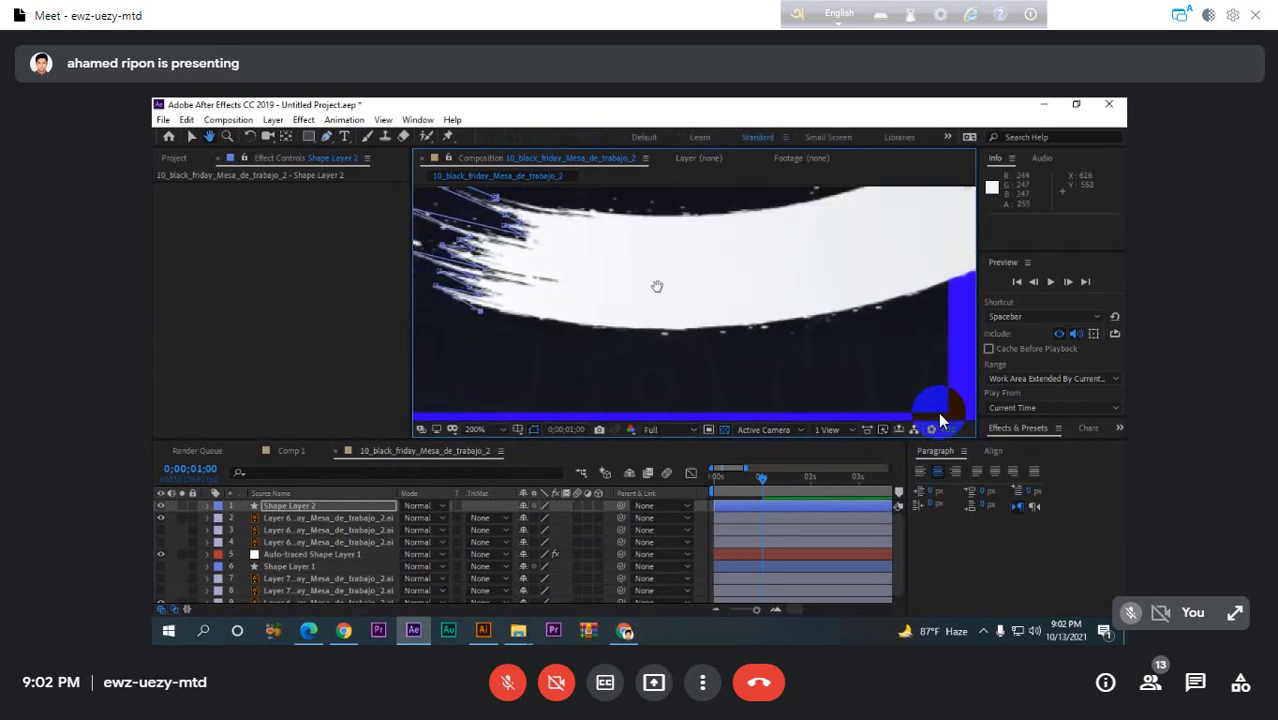
scroll(688, 303, "down", 1)
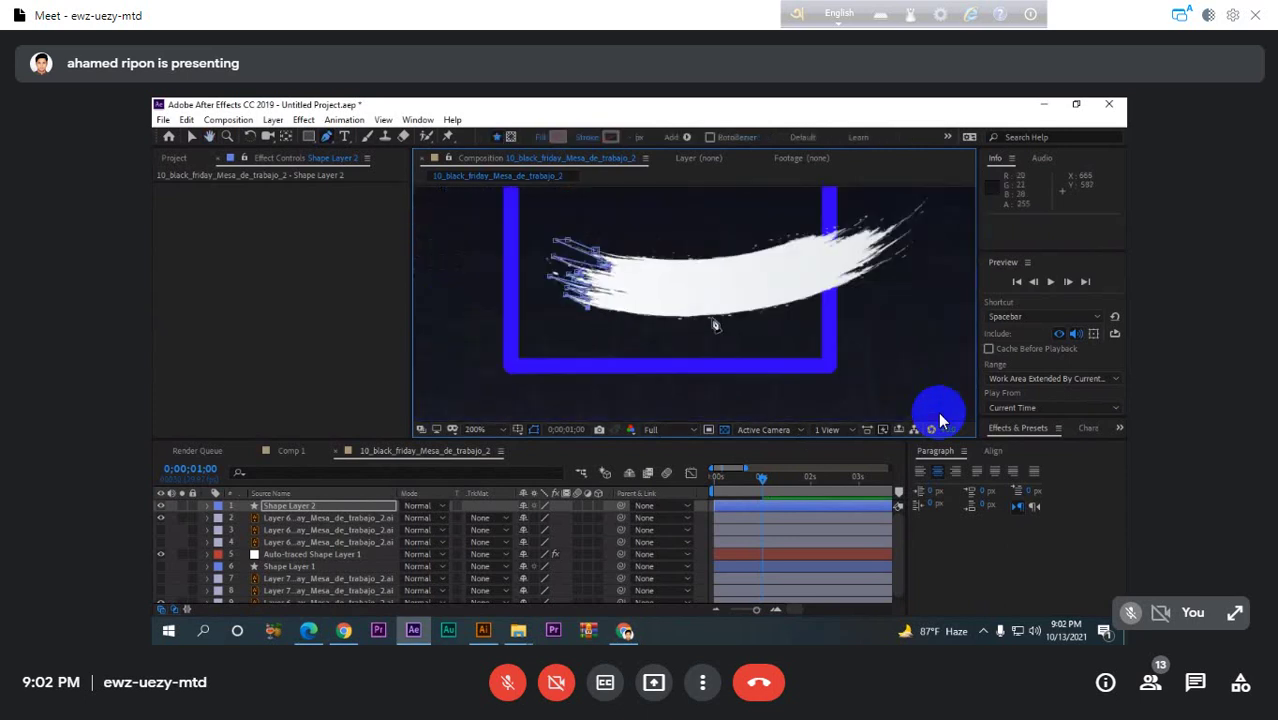
left_click_drag(711, 318, 738, 314)
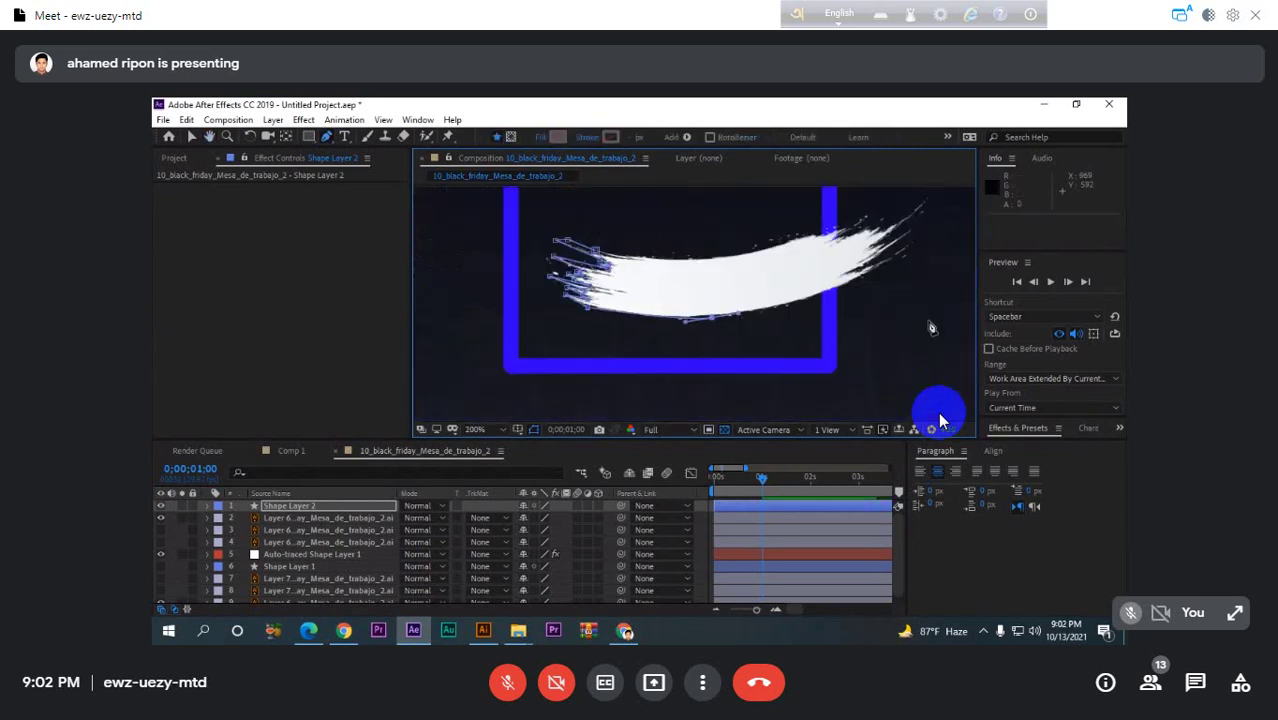
left_click(909, 252)
left_click_drag(909, 253, 948, 206)
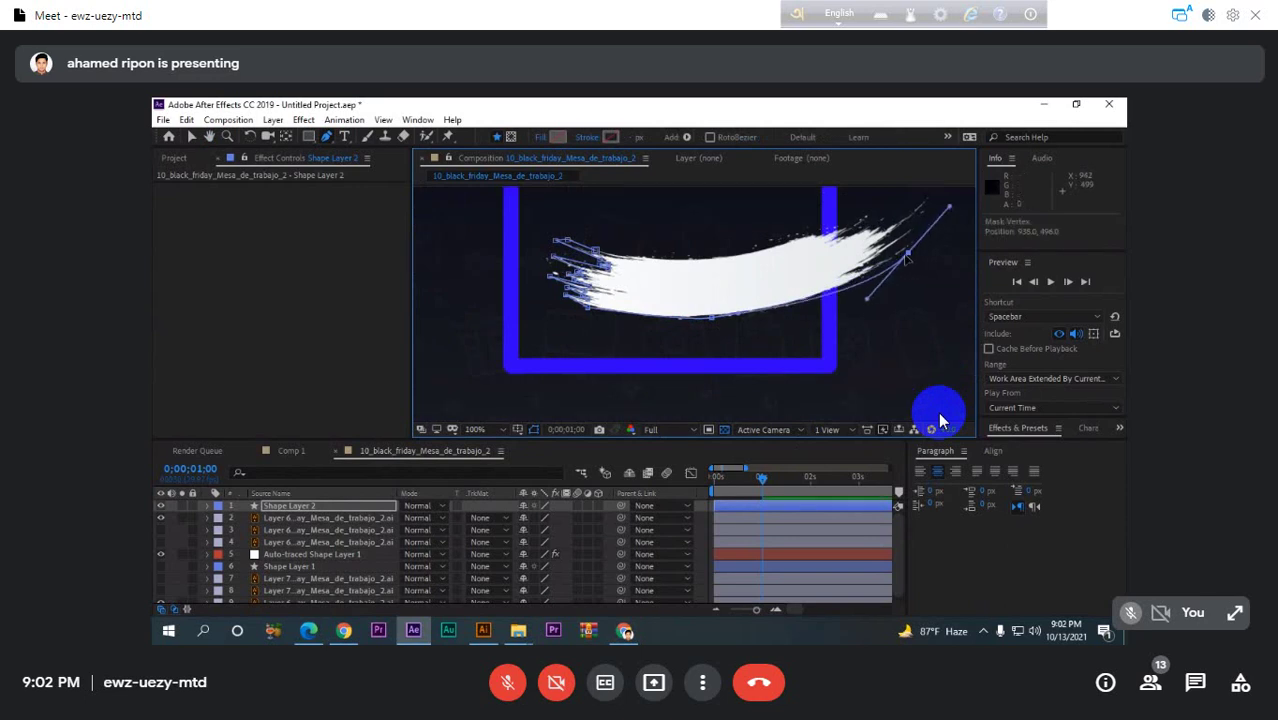
left_click_drag(909, 252, 913, 250)
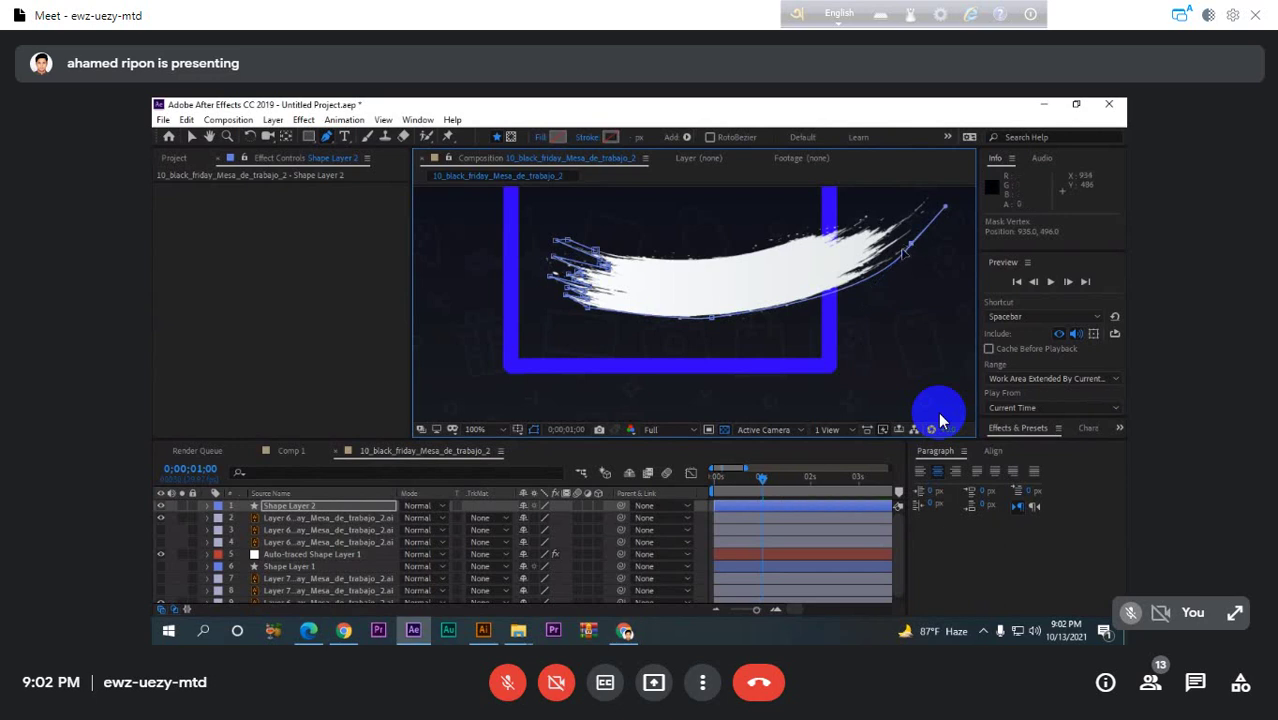
left_click(860, 269)
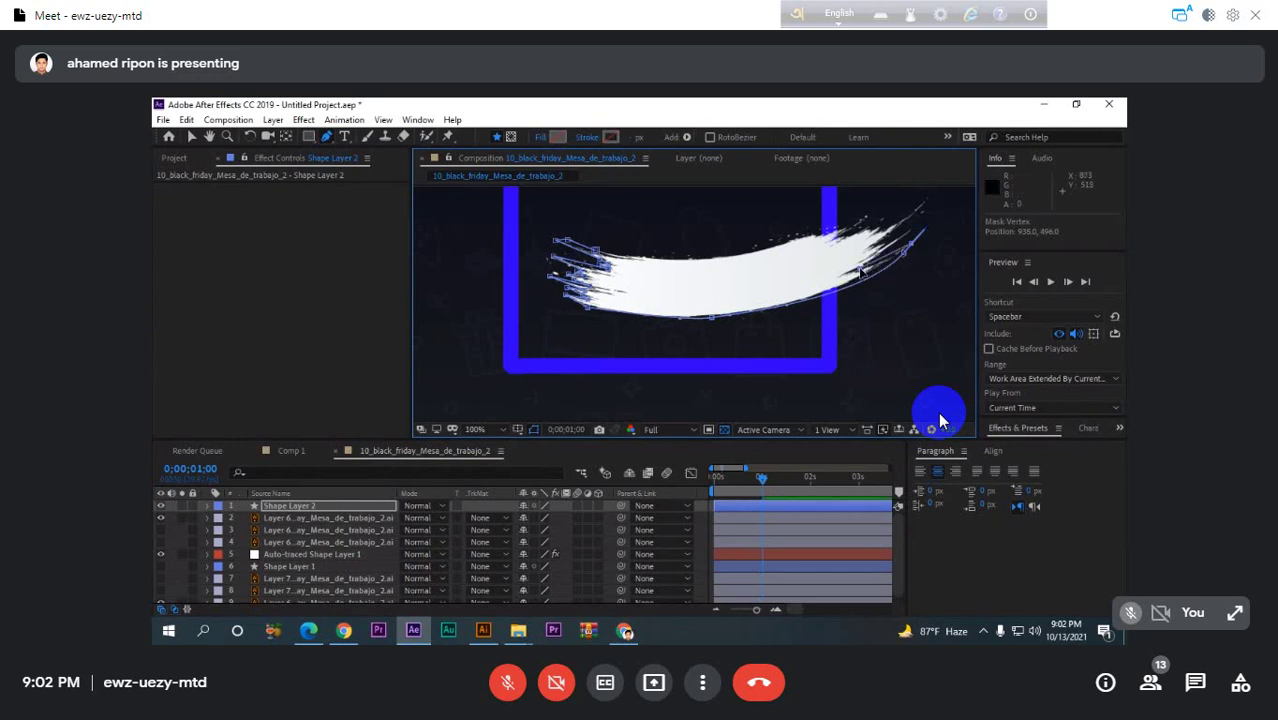
left_click(909, 234)
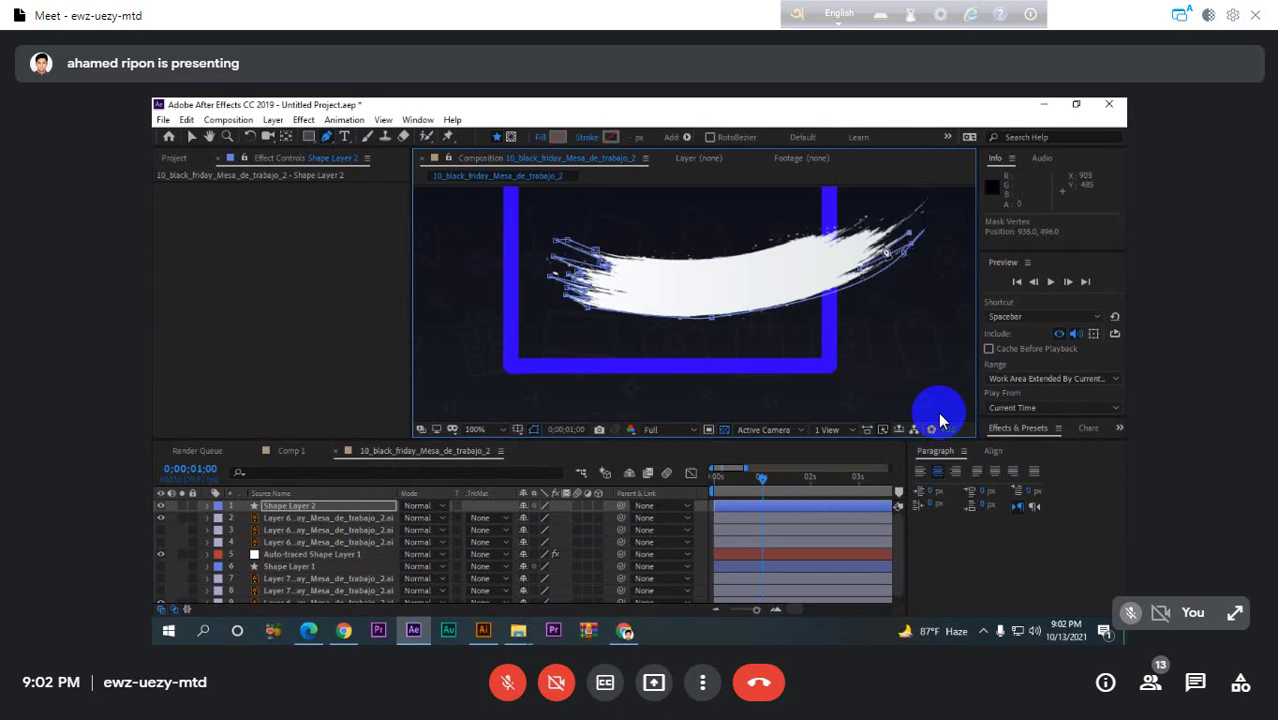
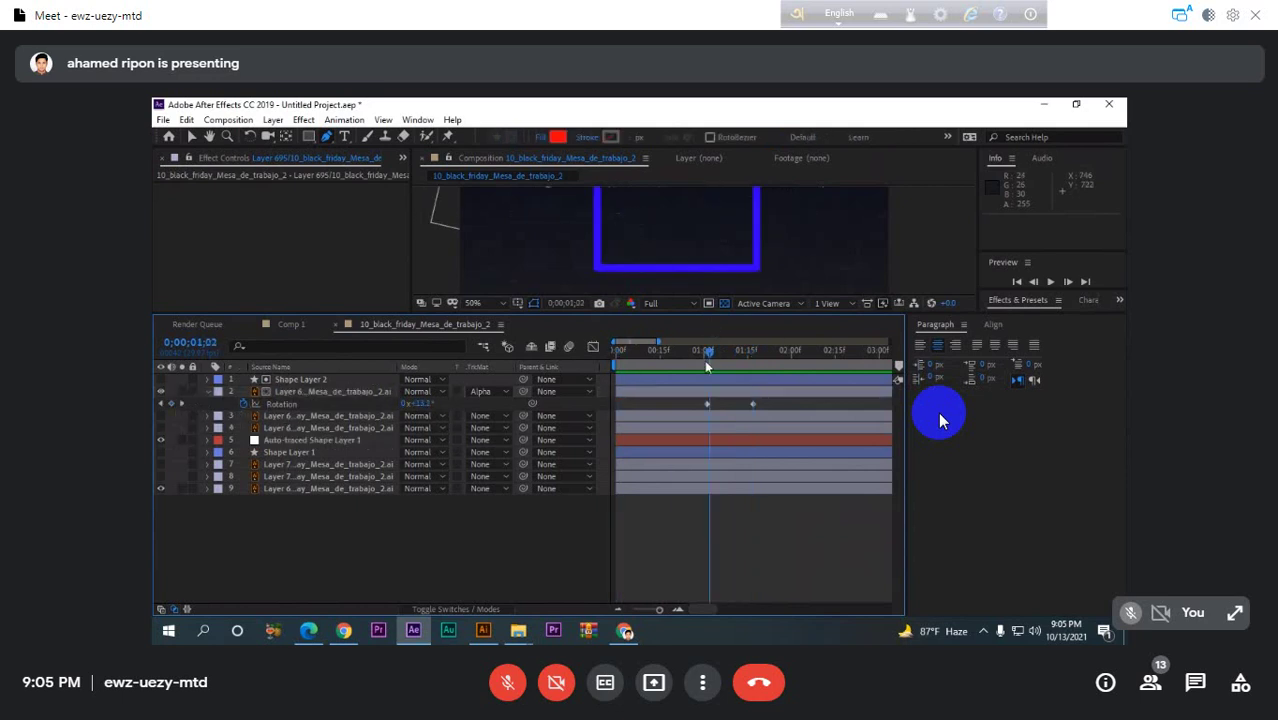
- Preview the frame outline and white brush-stroke reveal, and scrub through the stroke's rotation to 0;00;01;17
key("g")
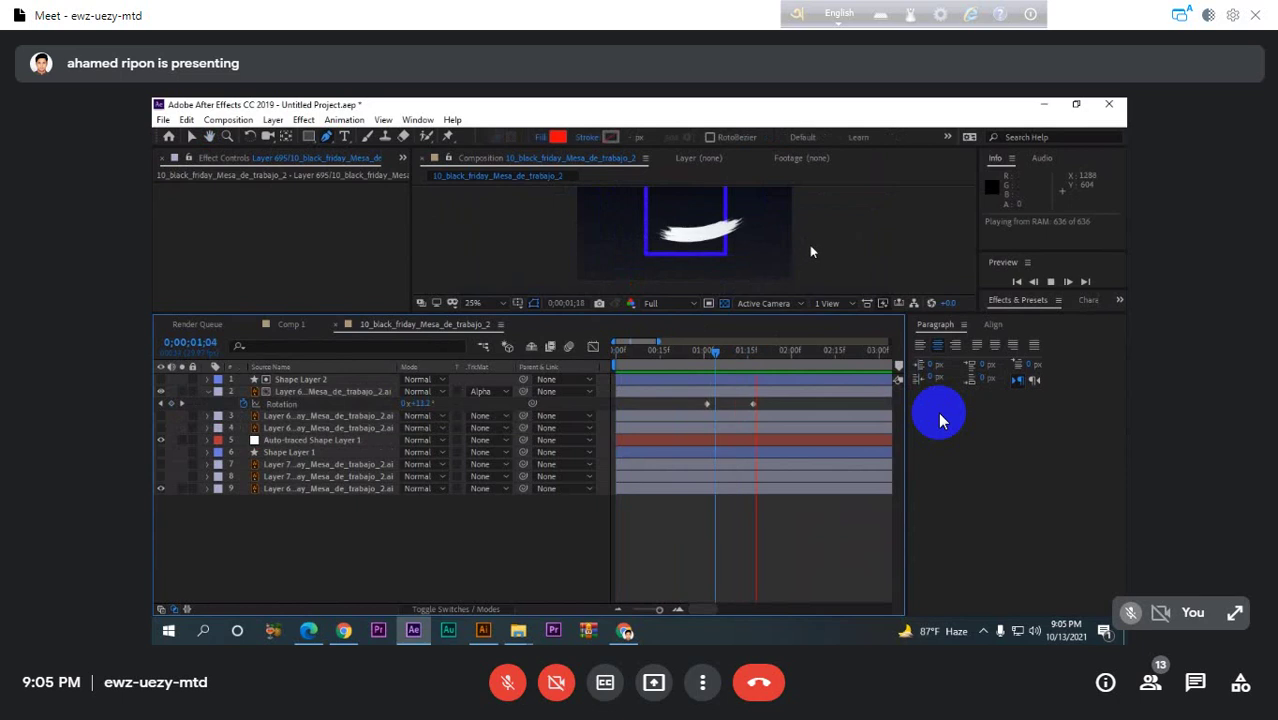
left_click_drag(780, 351, 637, 374)
key("space")
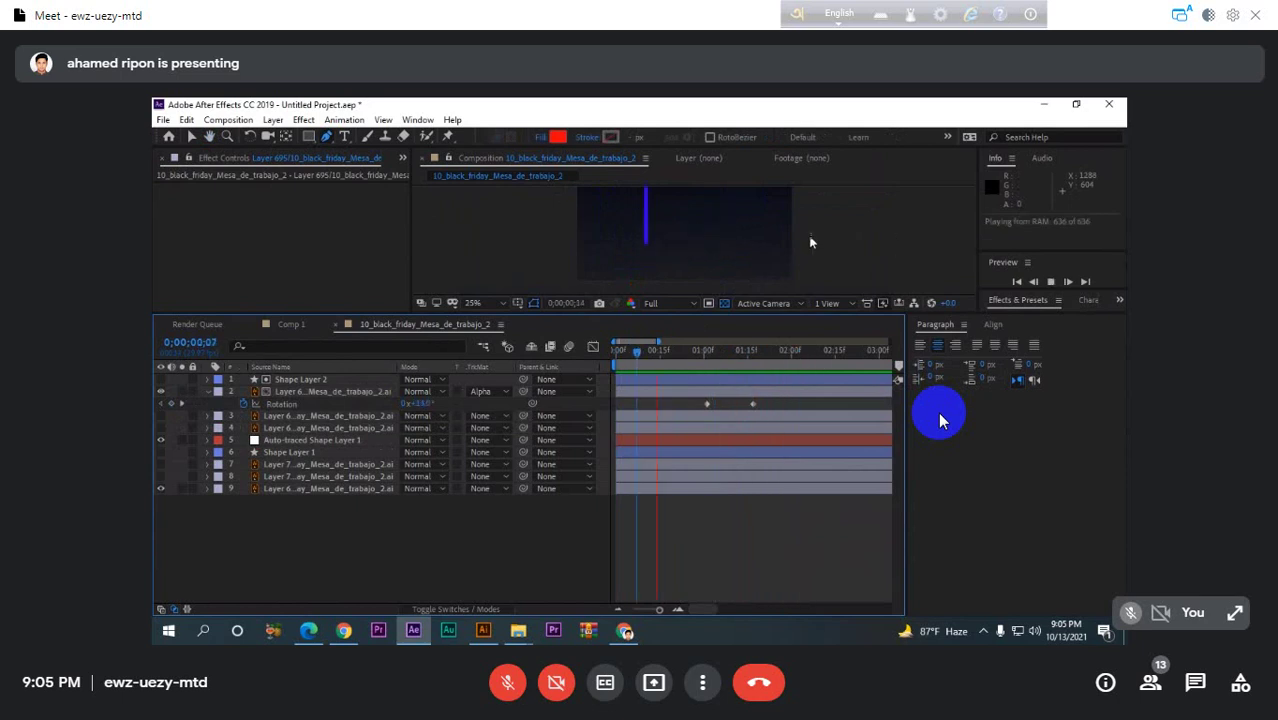
key("space")
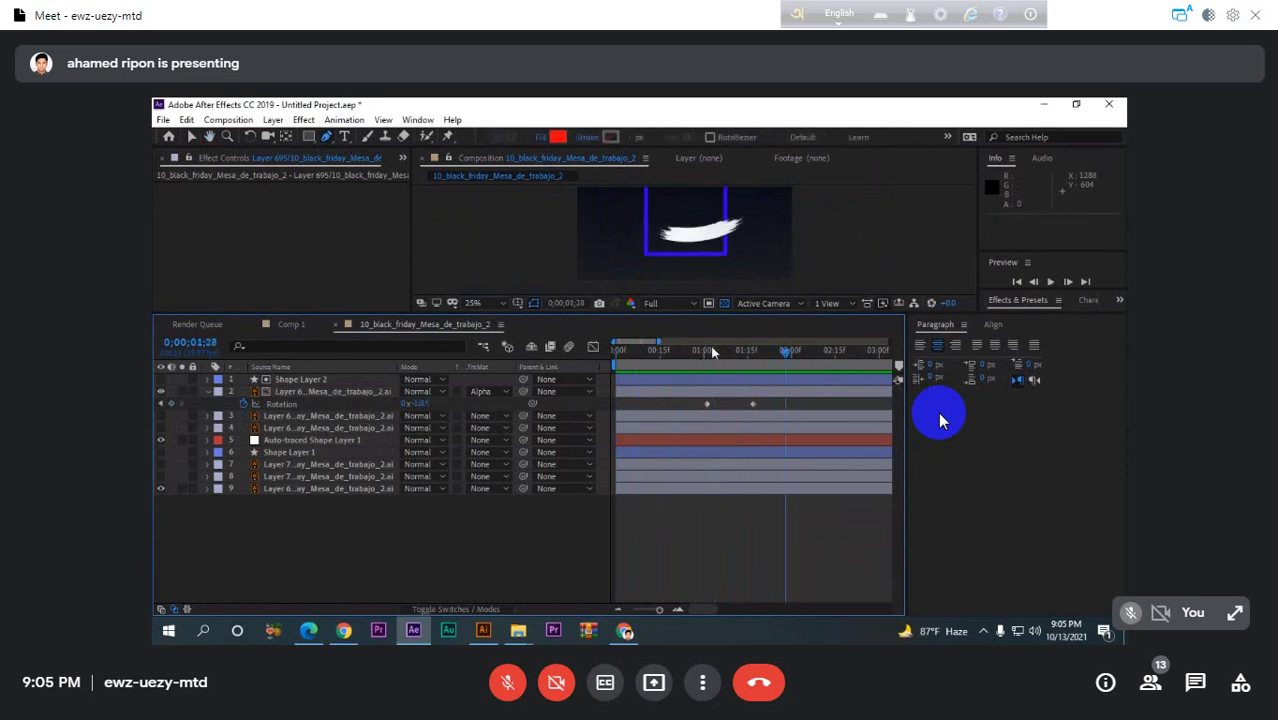
left_click_drag(715, 352, 730, 366)
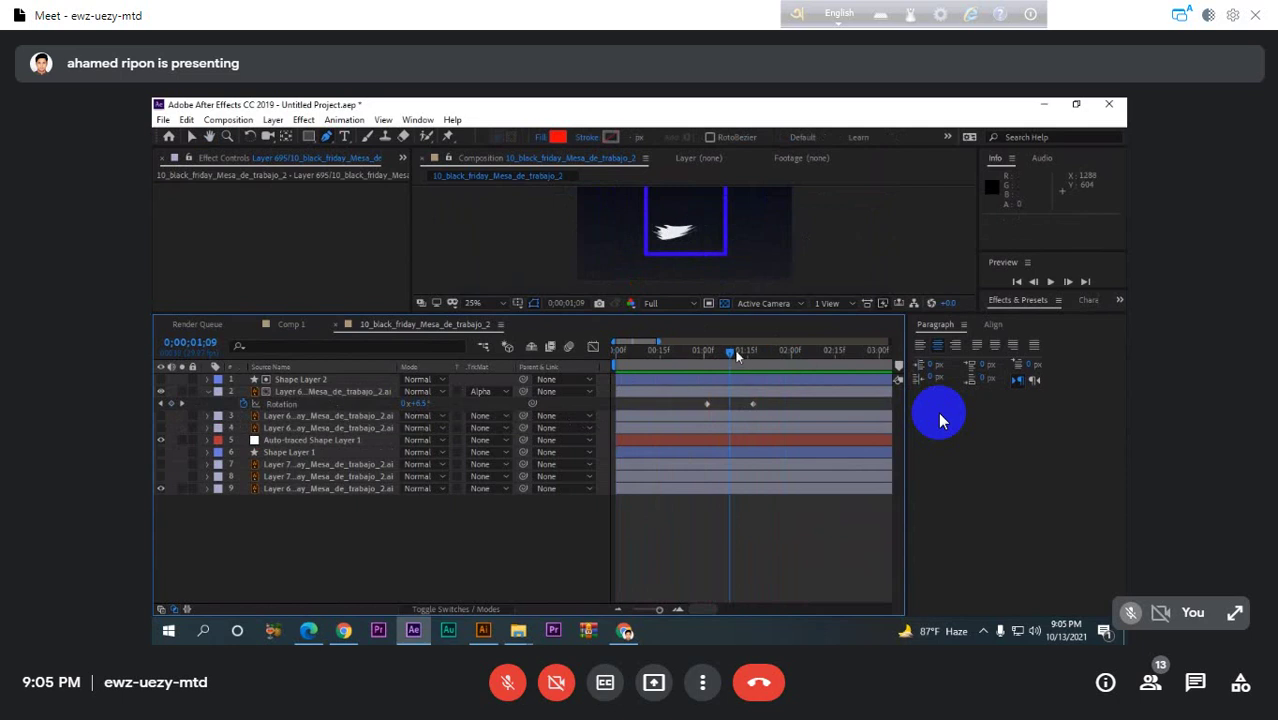
left_click_drag(731, 352, 757, 360)
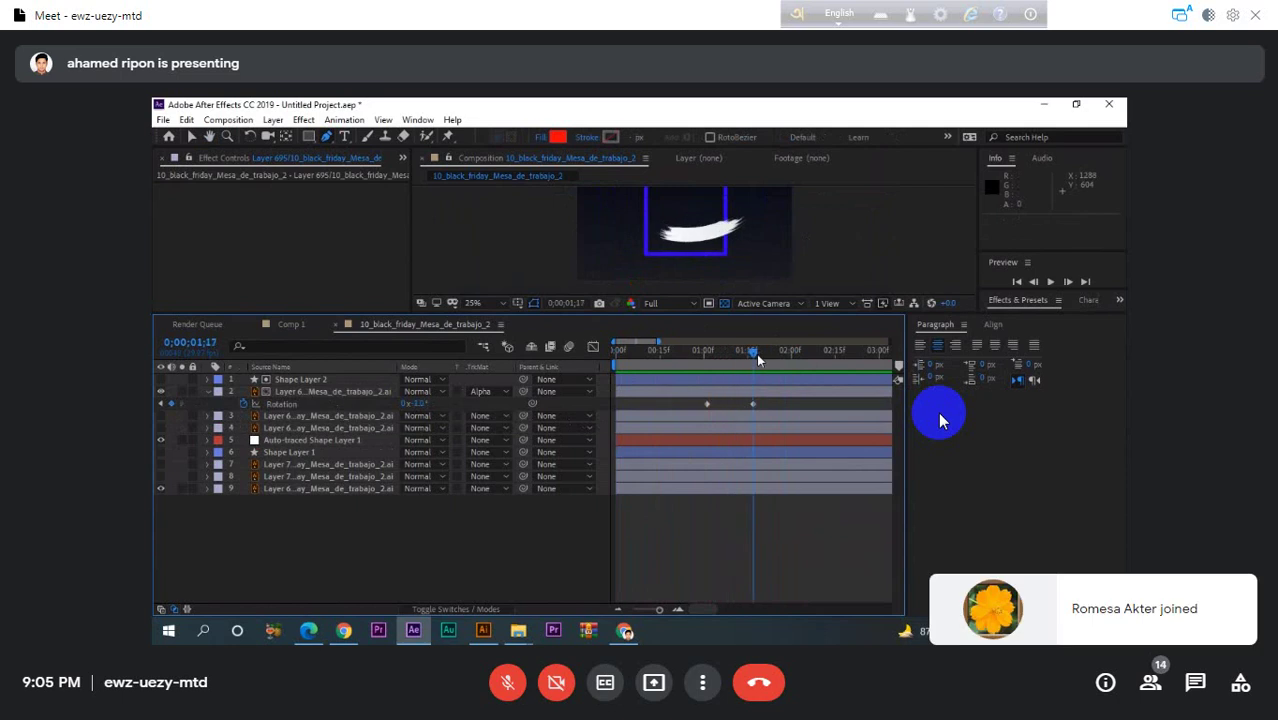
- Remove the Rotation animation from the white stroke layer and show its Position keyframes, with the time at 0;00;01;09
left_click(244, 405)
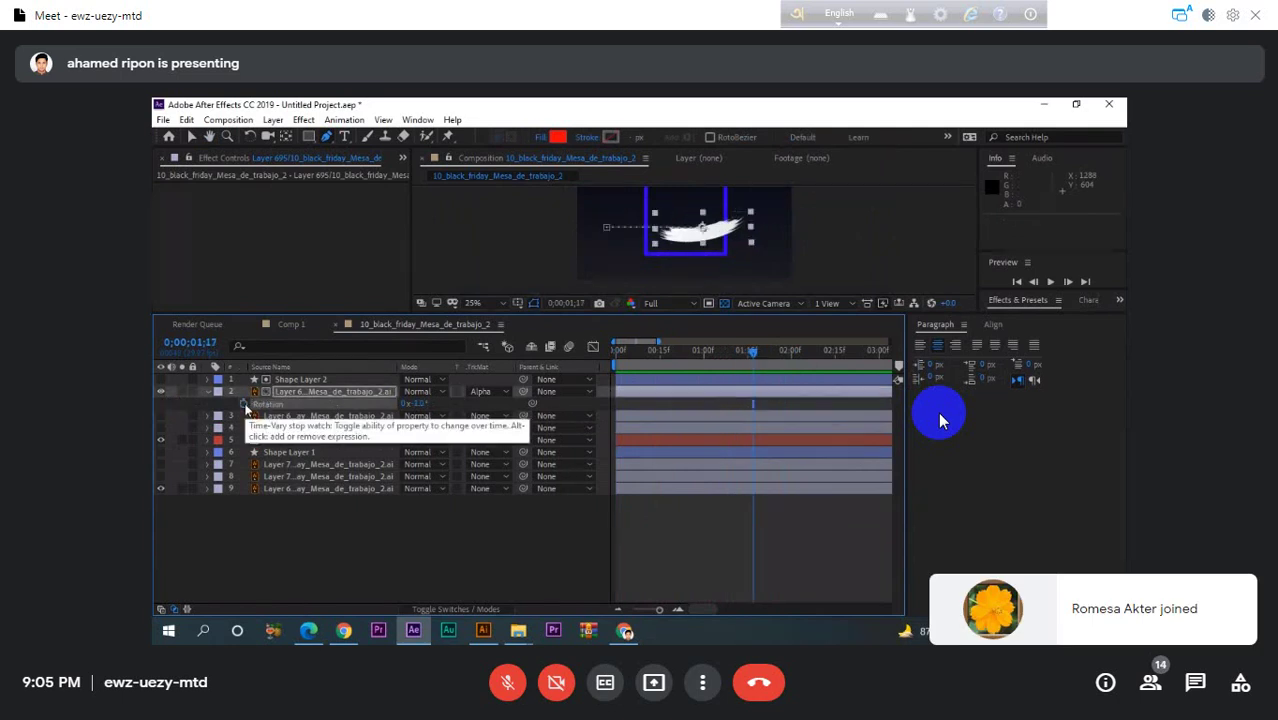
mouse_move(766, 371)
left_mouse_down()
mouse_move(704, 352)
mouse_move(784, 352)
mouse_move(664, 355)
mouse_move(796, 361)
mouse_move(731, 363)
left_mouse_up()
left_click(703, 233)
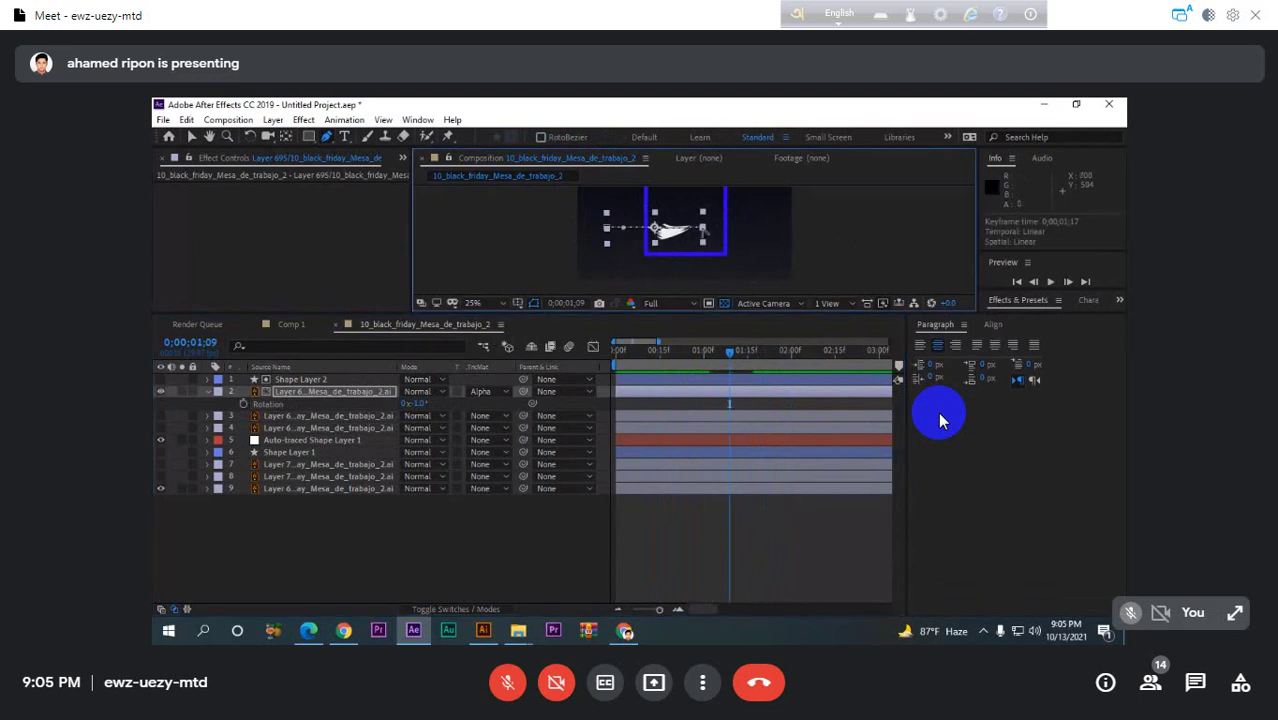
key("p")
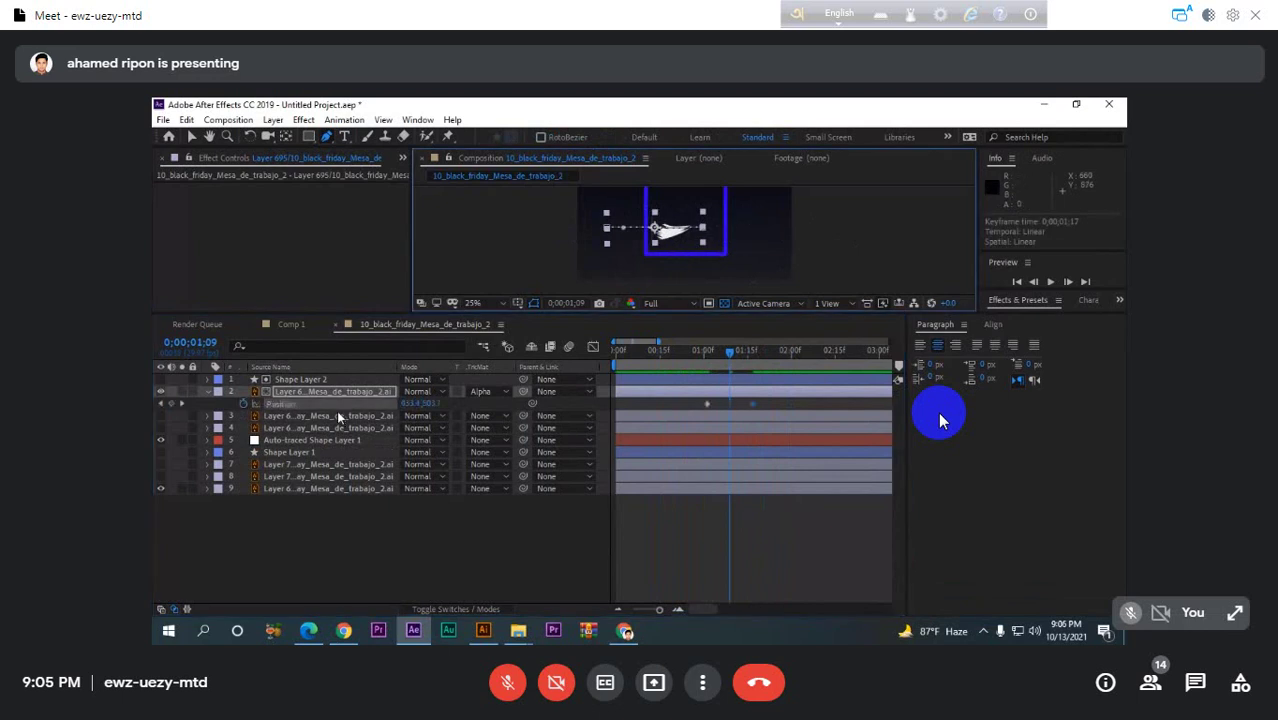
left_click(286, 400)
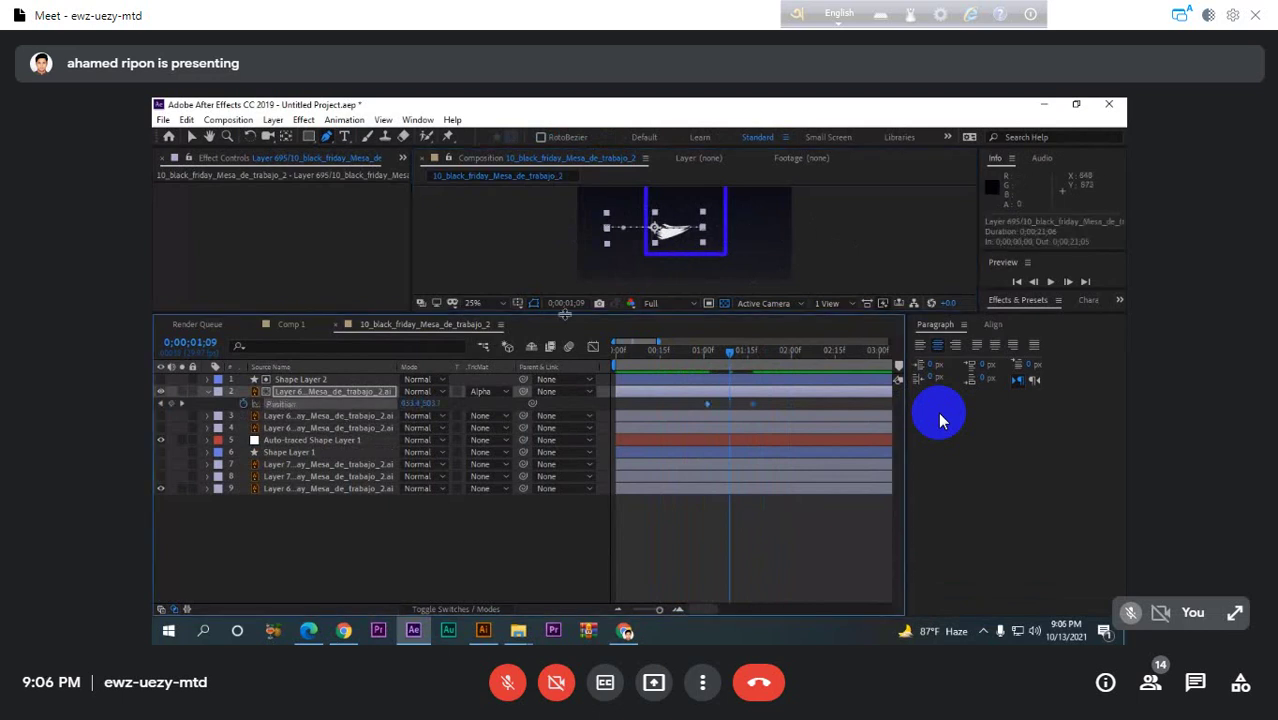
- Try to bend the stroke layer's motion path downward with an added path point and an earlier keyframe, and undo the changes
left_click_drag(565, 314, 565, 464)
scroll(725, 280, "up", 4)
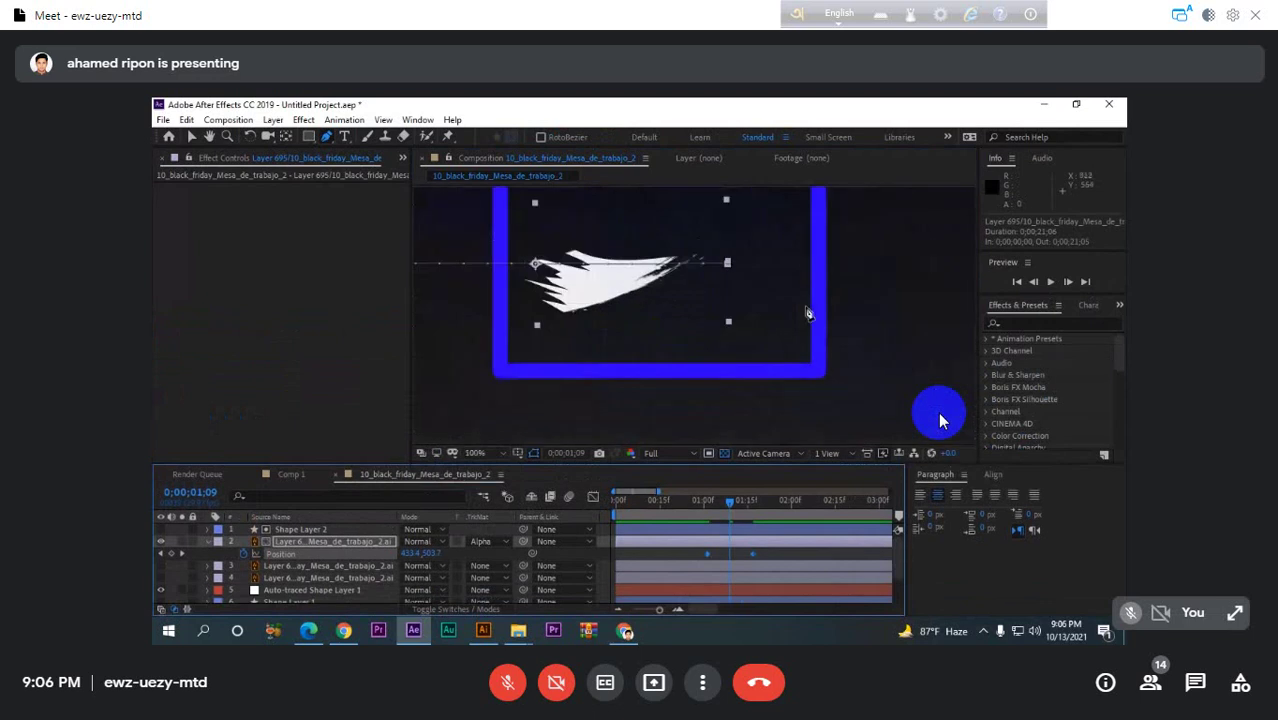
left_click(705, 266)
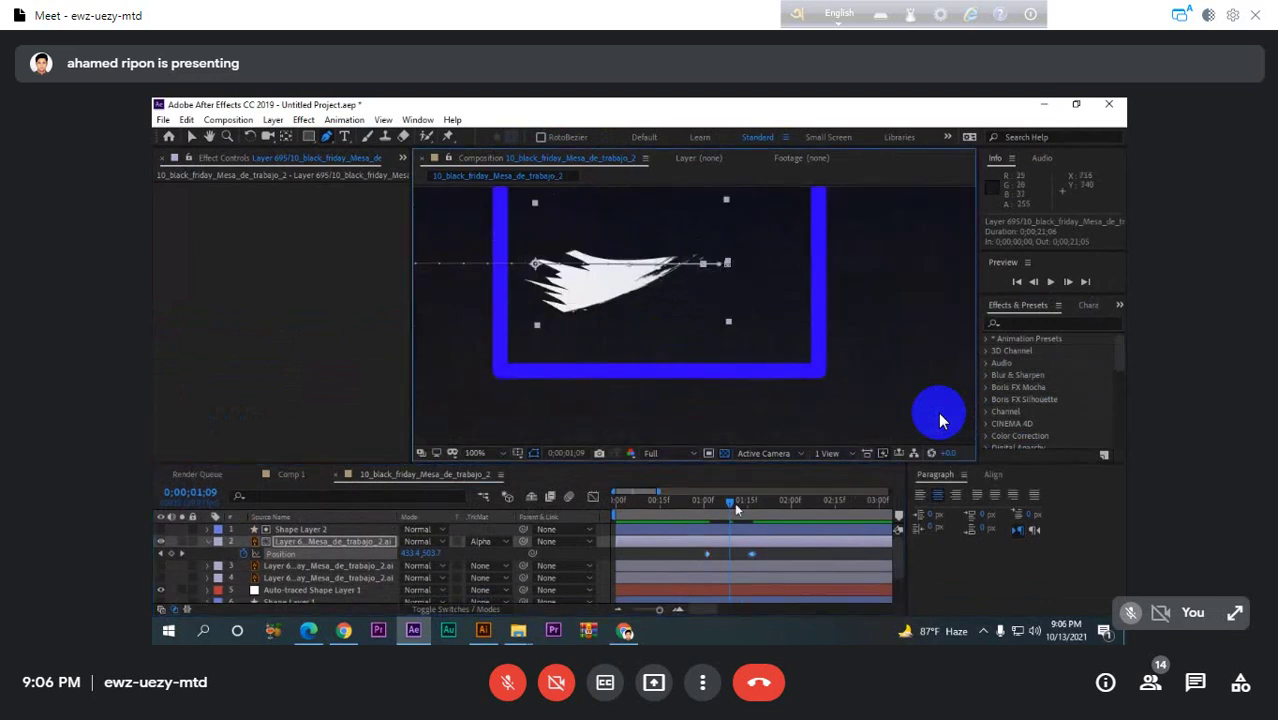
key("space")
key("space")
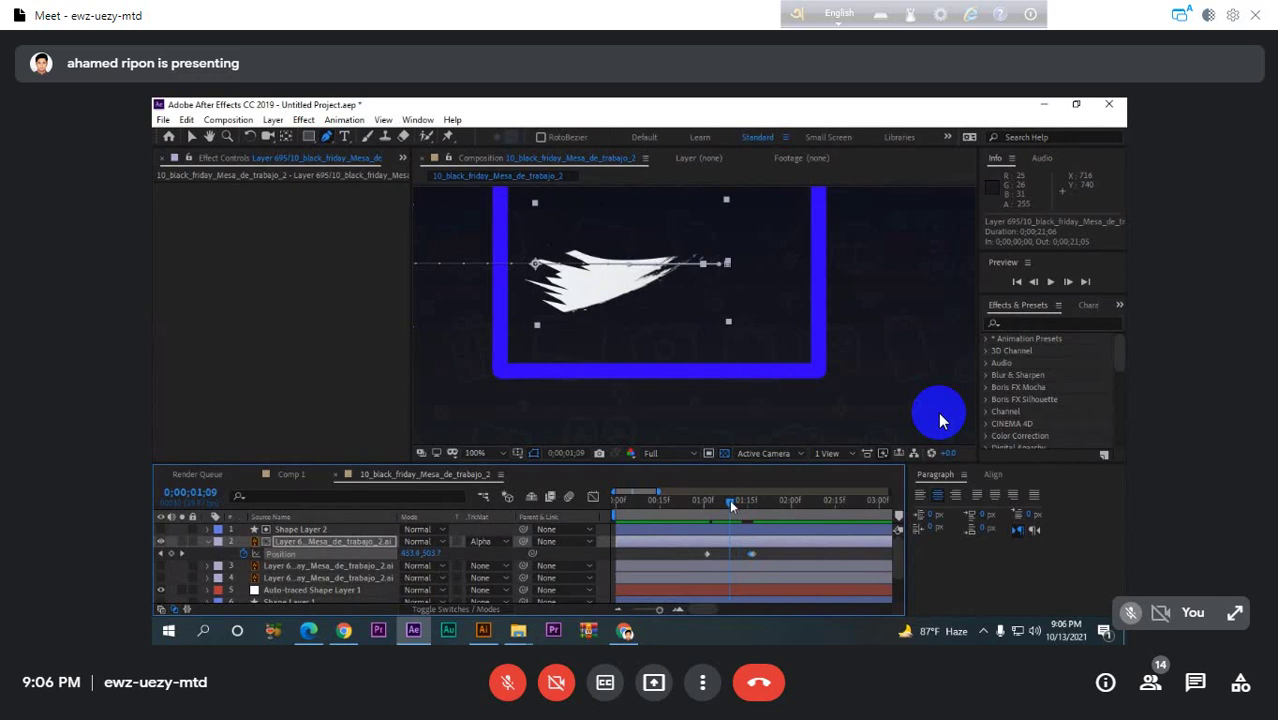
left_click_drag(729, 502, 737, 502)
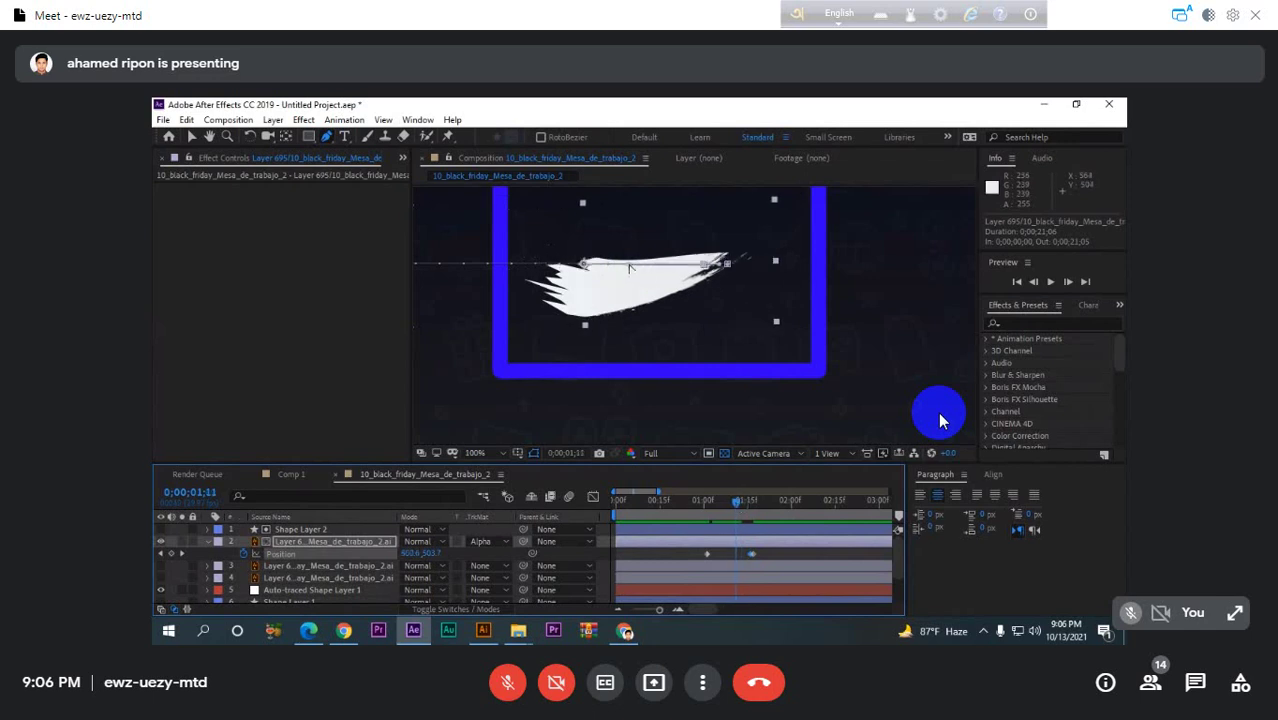
left_click_drag(630, 268, 672, 295)
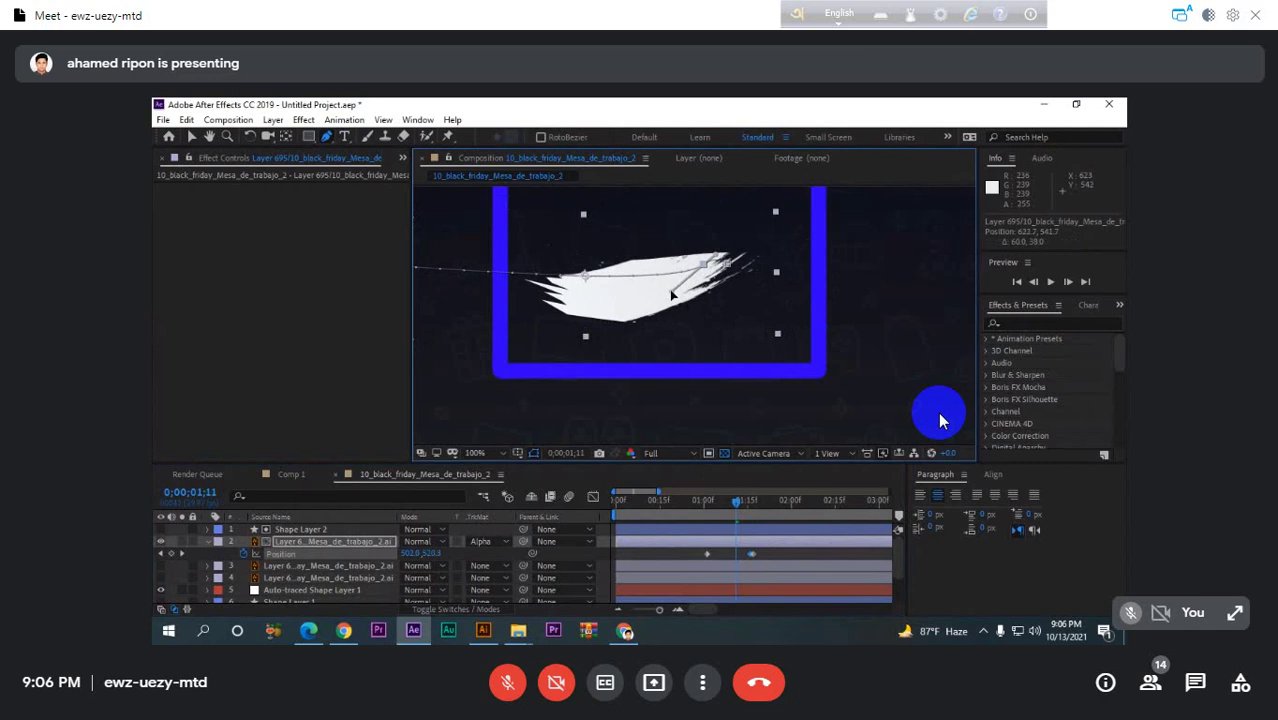
mouse_move(737, 502)
left_mouse_down()
mouse_move(722, 505)
mouse_move(741, 500)
left_mouse_up()
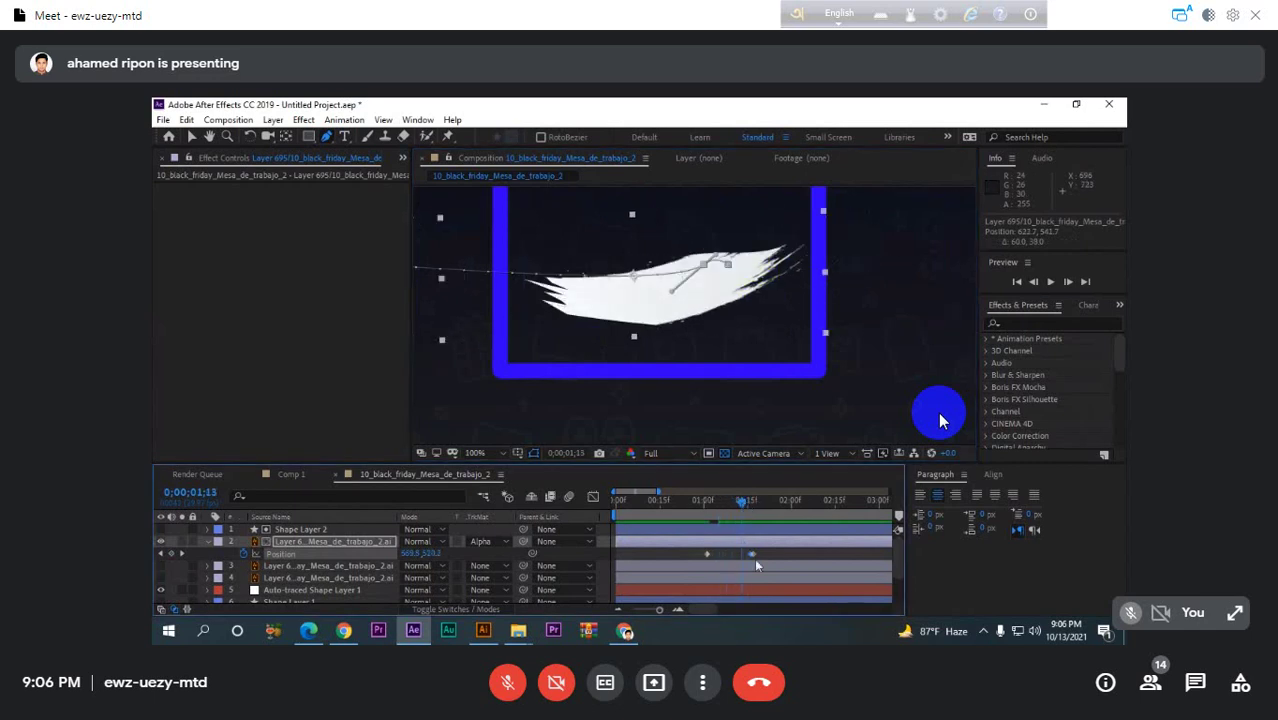
left_click_drag(751, 554, 741, 553)
key("ctrl+z")
key("ctrl+z")
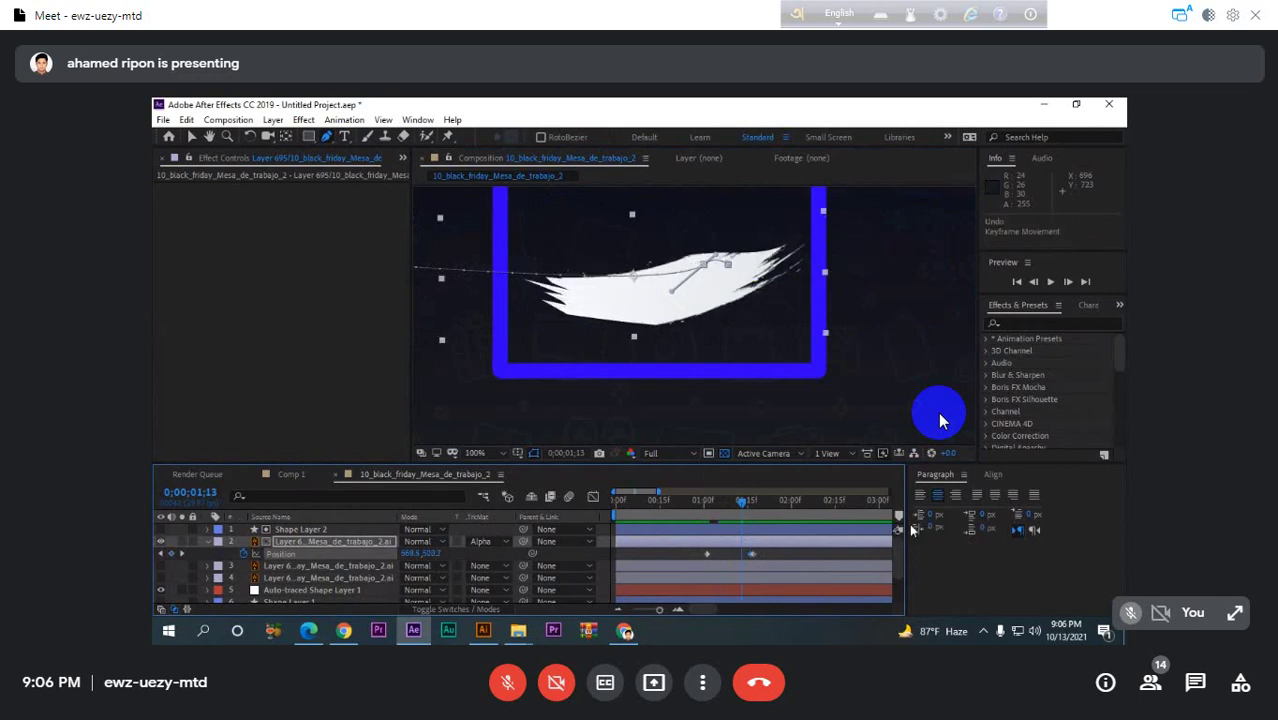
key("ctrl+z")
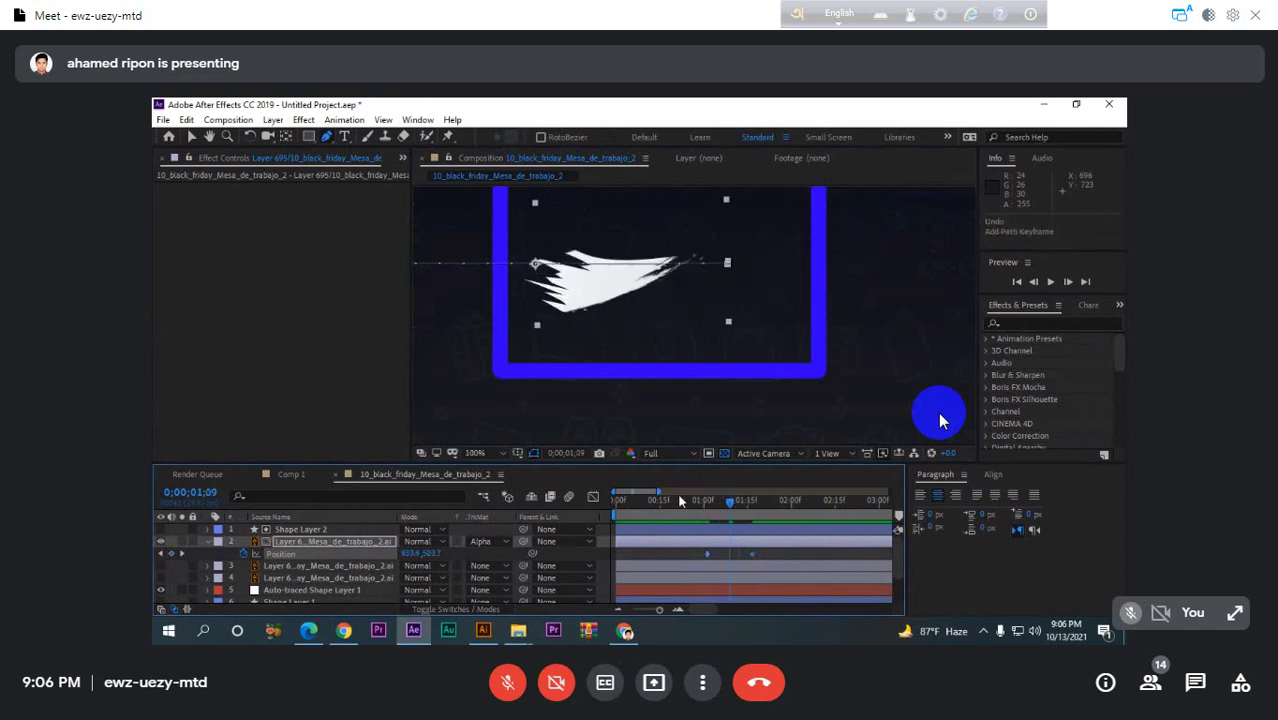
- At 0;00;01;09, add a smooth point near the motion path's right end and lengthen the start point's handle
left_click_drag(750, 519, 705, 515)
key("comma")
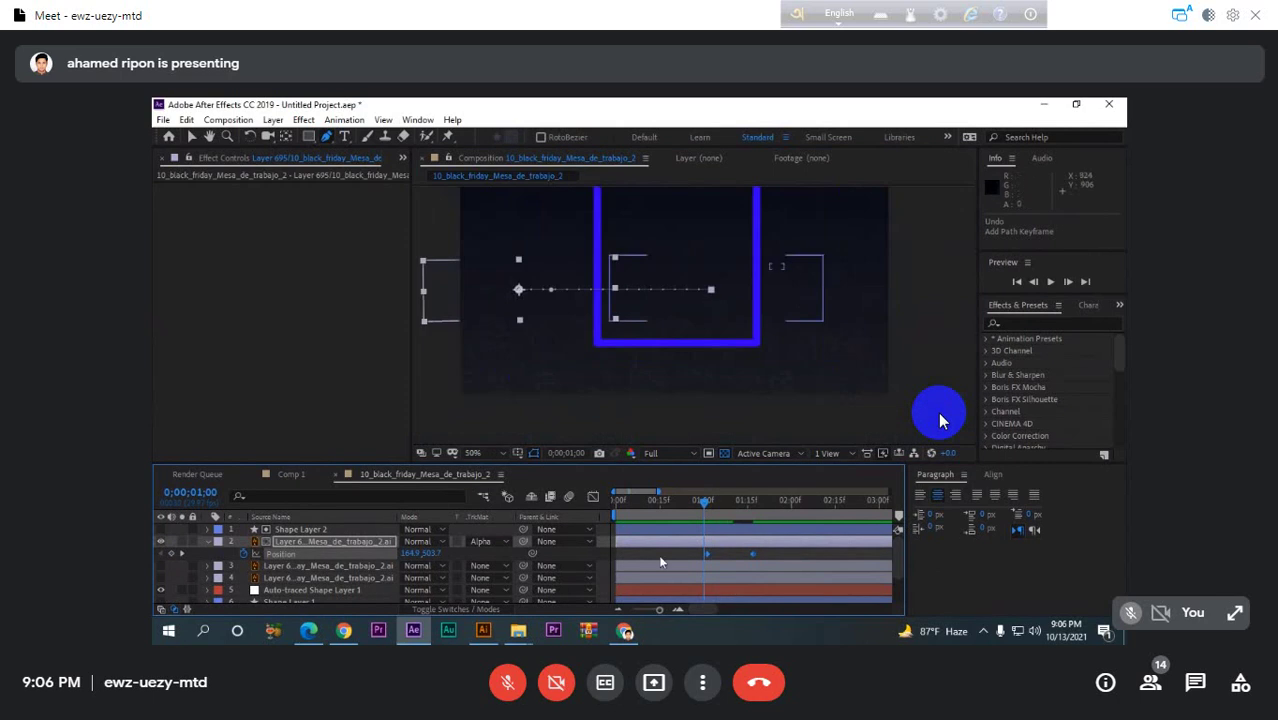
left_click_drag(708, 510, 737, 512)
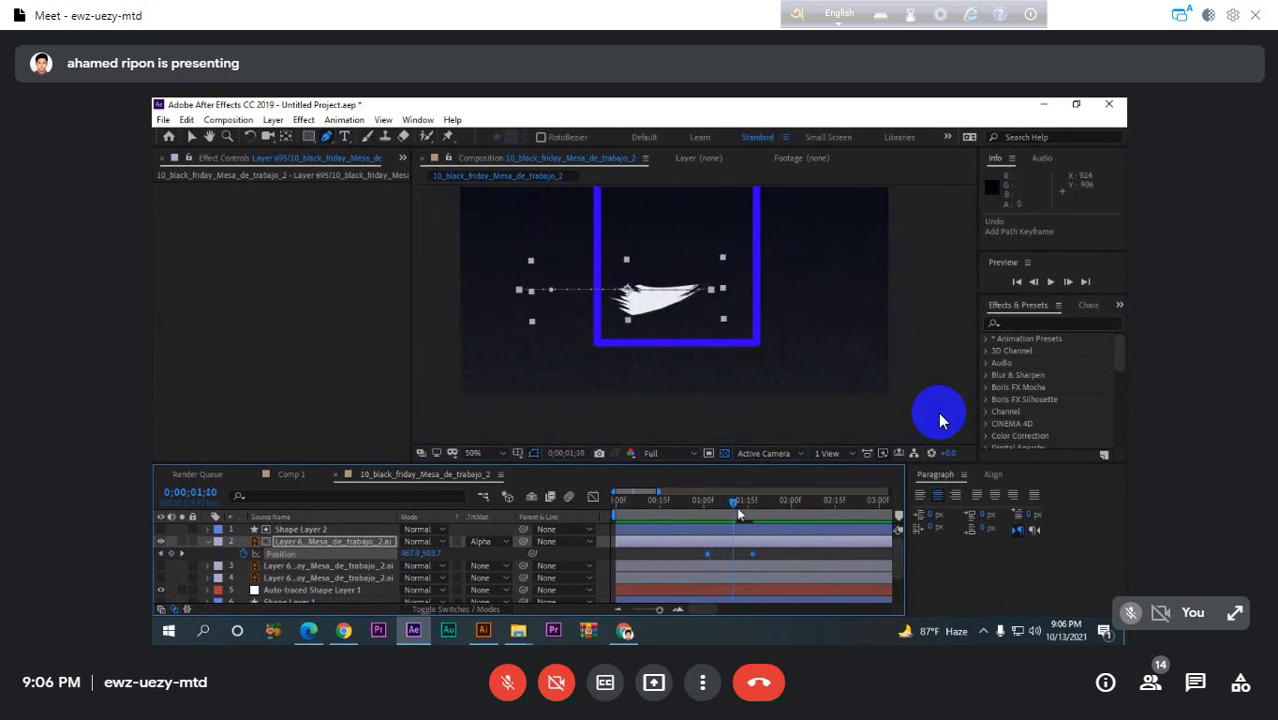
left_click_drag(736, 506, 733, 513)
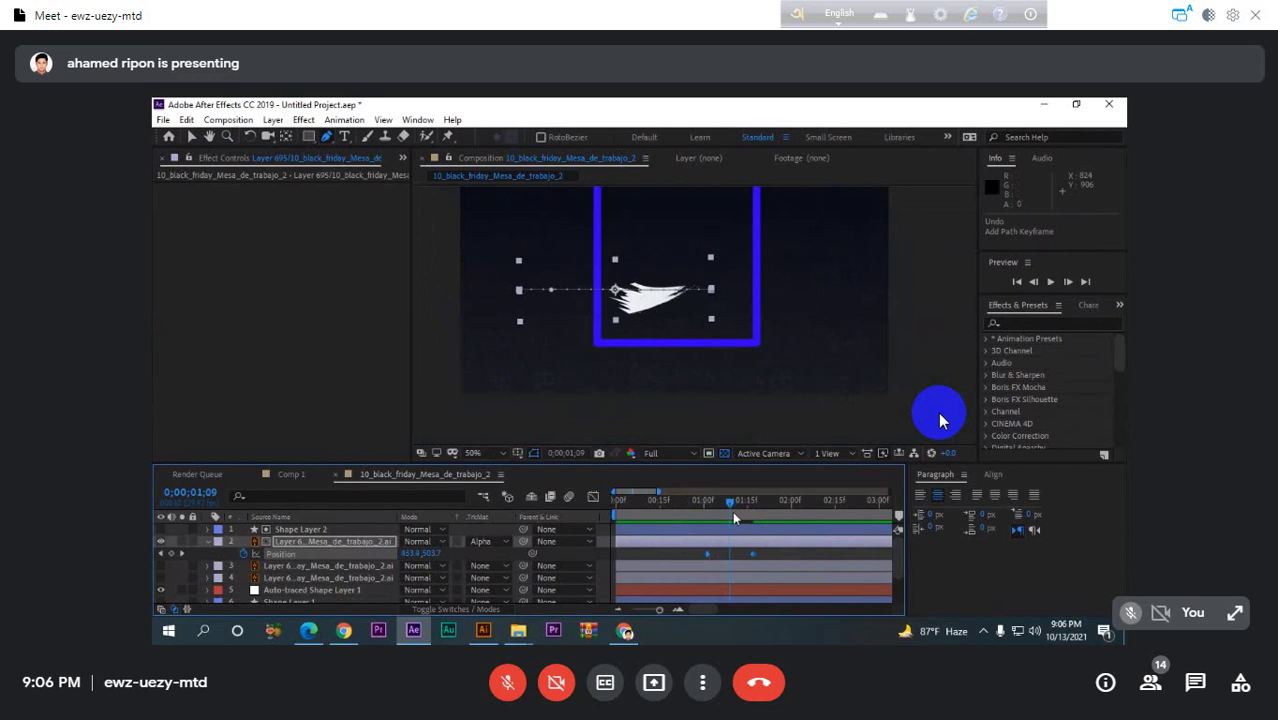
left_click_drag(690, 298, 732, 275)
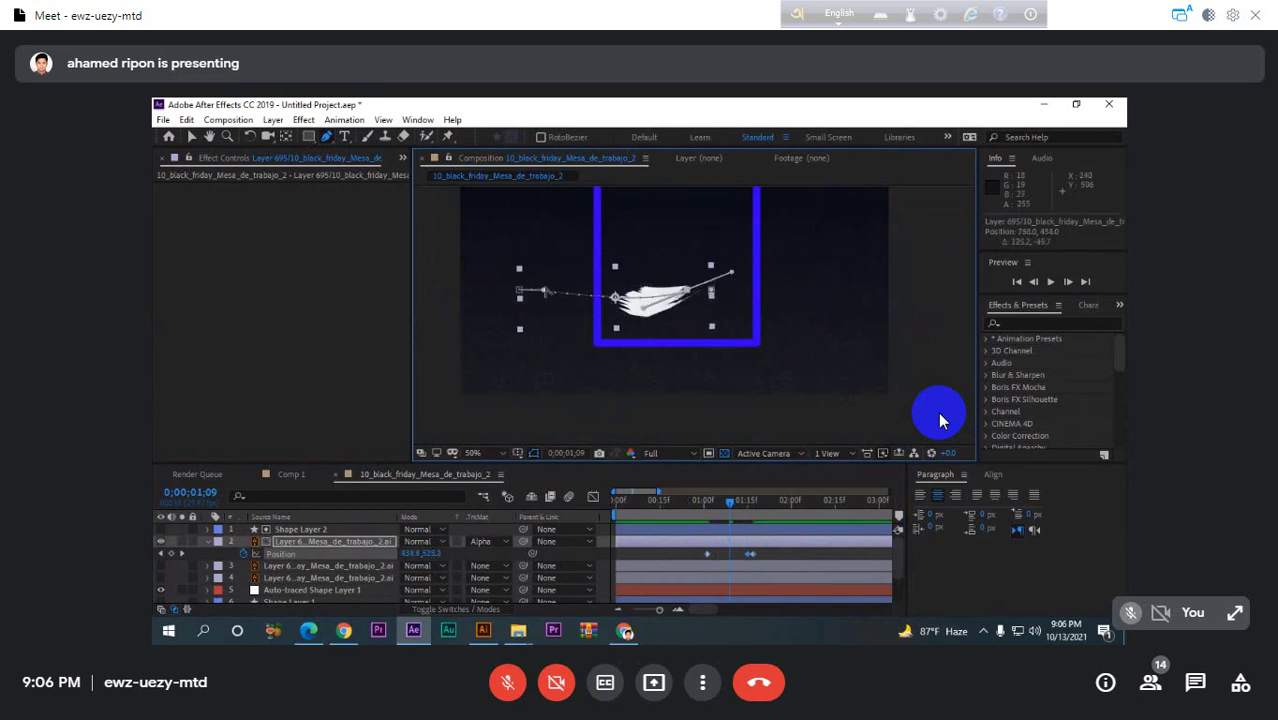
mouse_move(545, 291)
left_mouse_down()
mouse_move(555, 309)
mouse_move(562, 293)
left_mouse_up()
- Preview the curved stroke movement and remove the added Position keyframe at 0;00;01;15
mouse_move(752, 500)
left_mouse_down()
mouse_move(708, 503)
mouse_move(778, 496)
mouse_move(695, 497)
left_mouse_up()
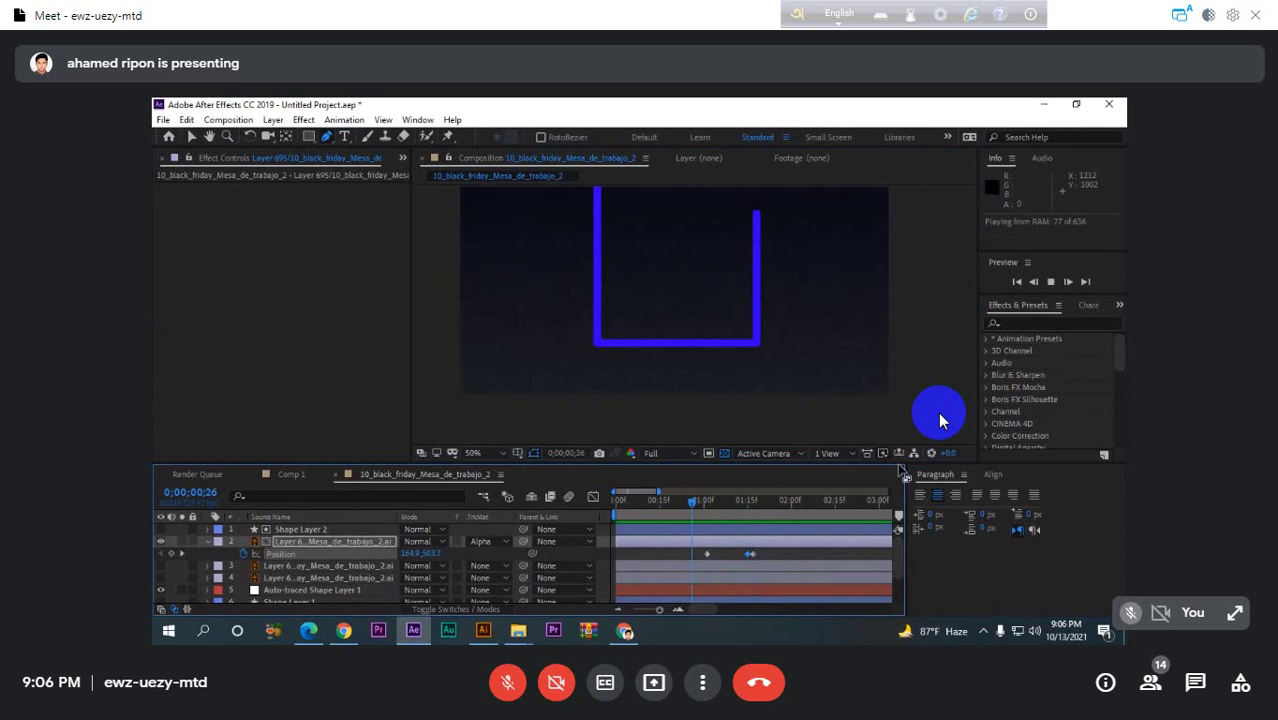
left_click(792, 499)
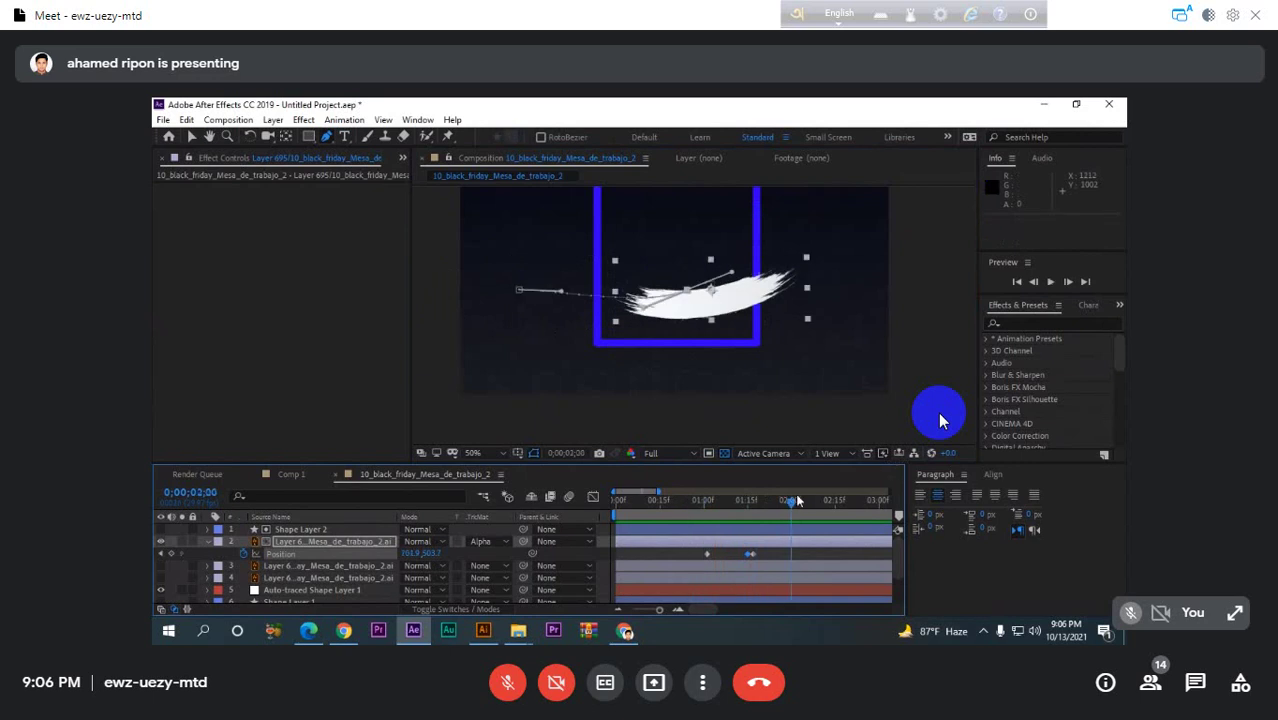
left_click_drag(797, 500, 754, 512)
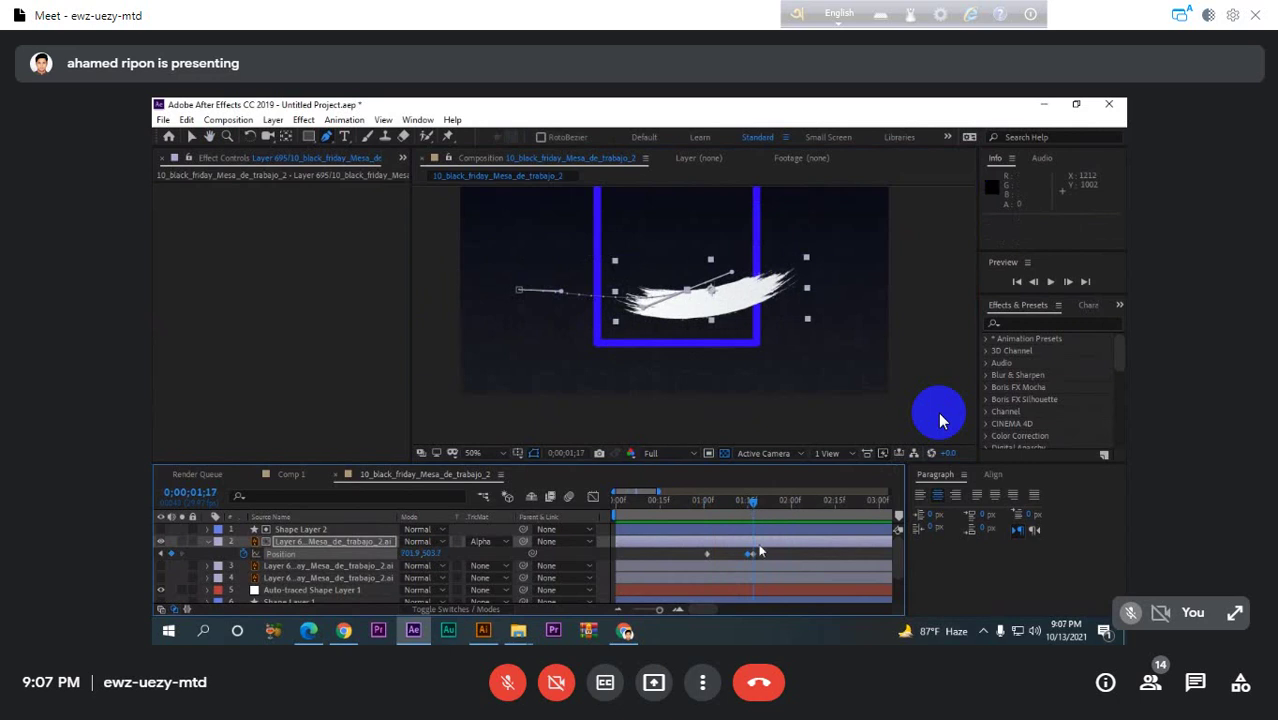
left_click(745, 553, "ctrl")
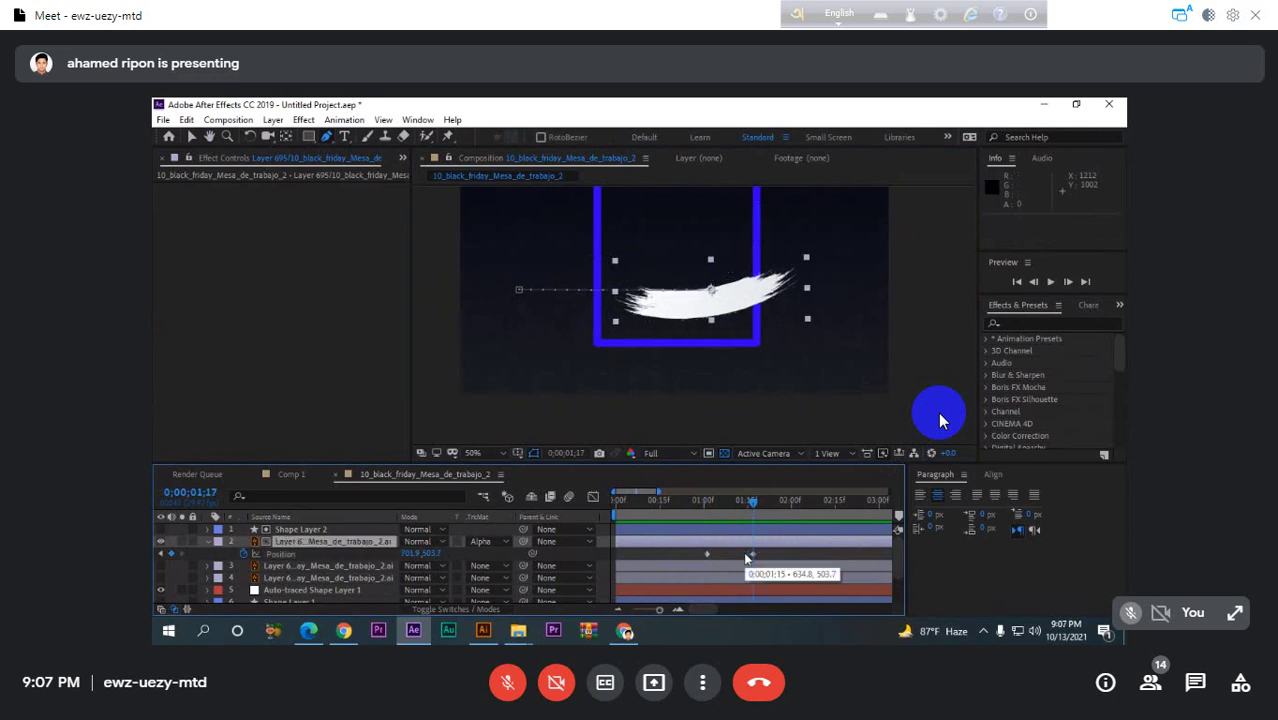
- Add a steeply curved point near the motion path's right end and move its Position keyframe to 0;00;01;10
mouse_move(770, 497)
left_mouse_down()
mouse_move(712, 507)
mouse_move(740, 508)
mouse_move(733, 518)
left_mouse_up()
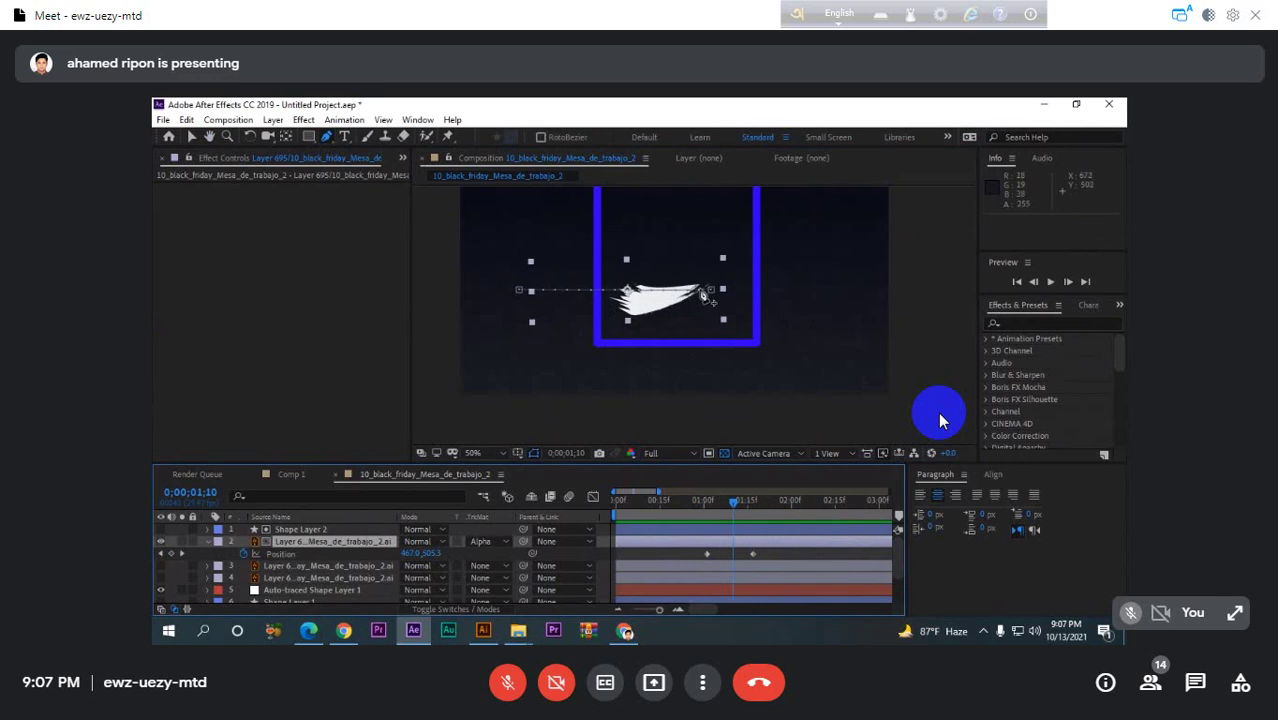
left_click_drag(703, 296, 740, 244)
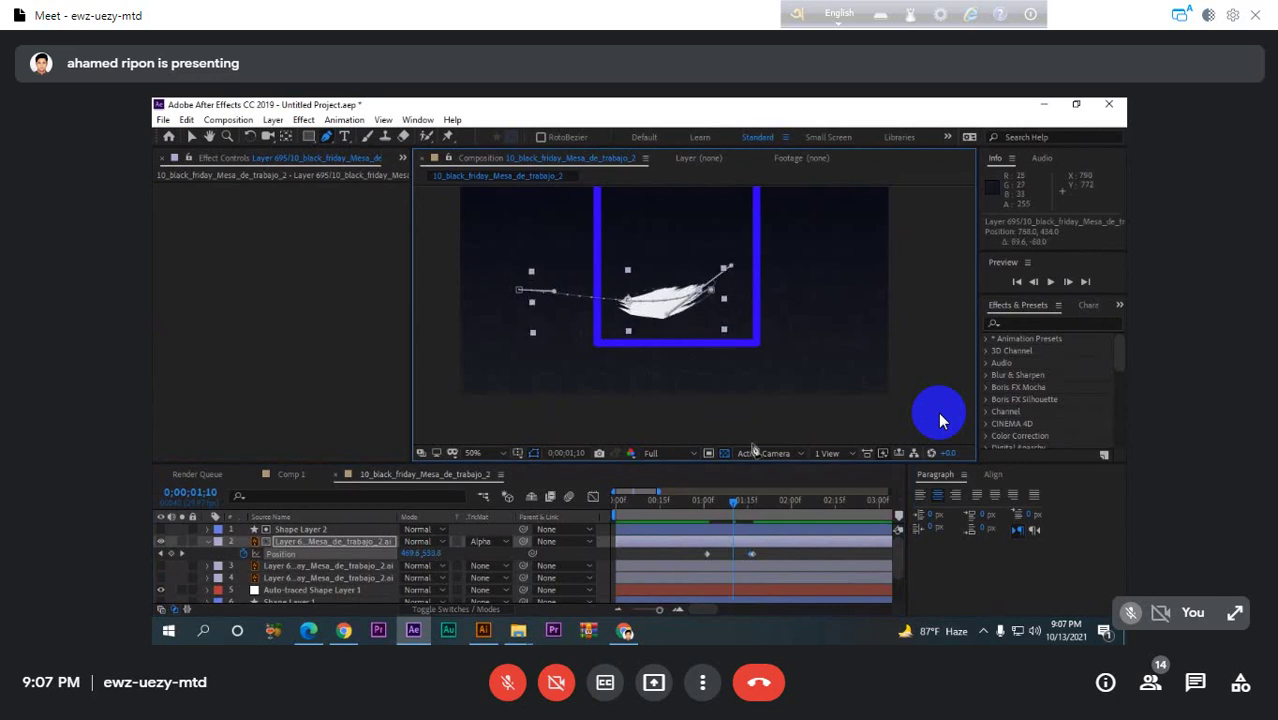
left_click(750, 555)
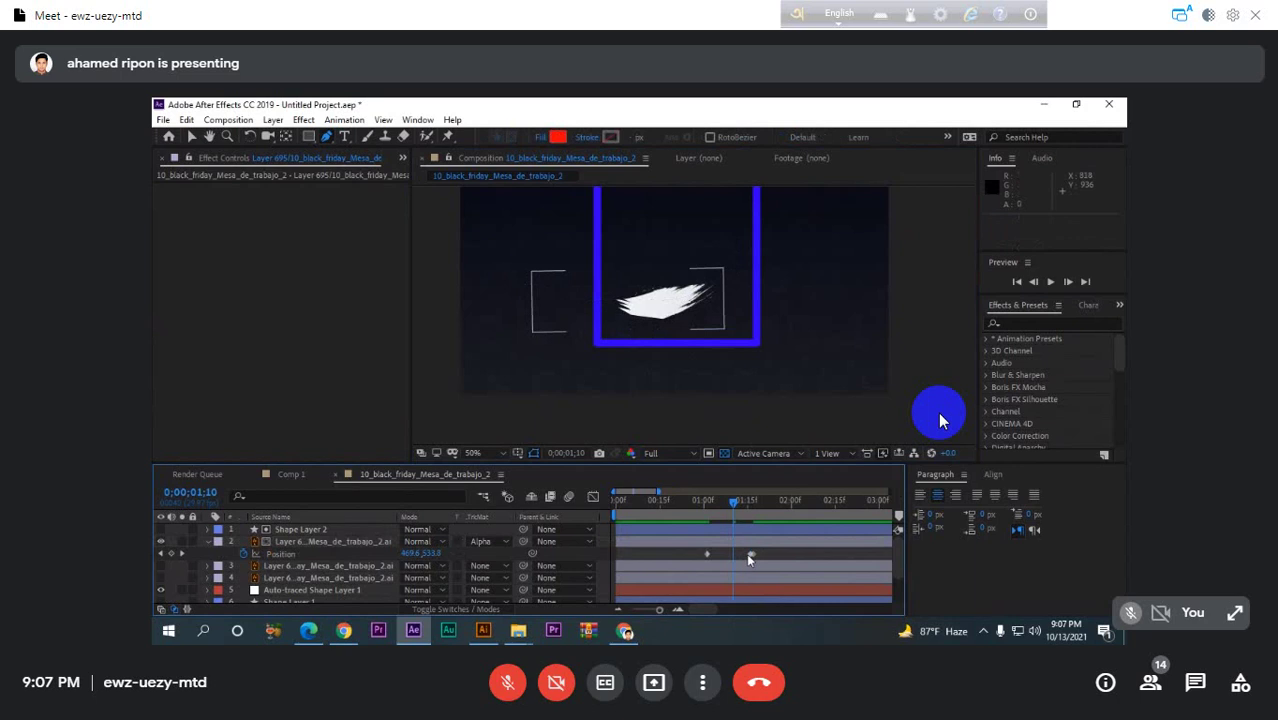
left_click(735, 556)
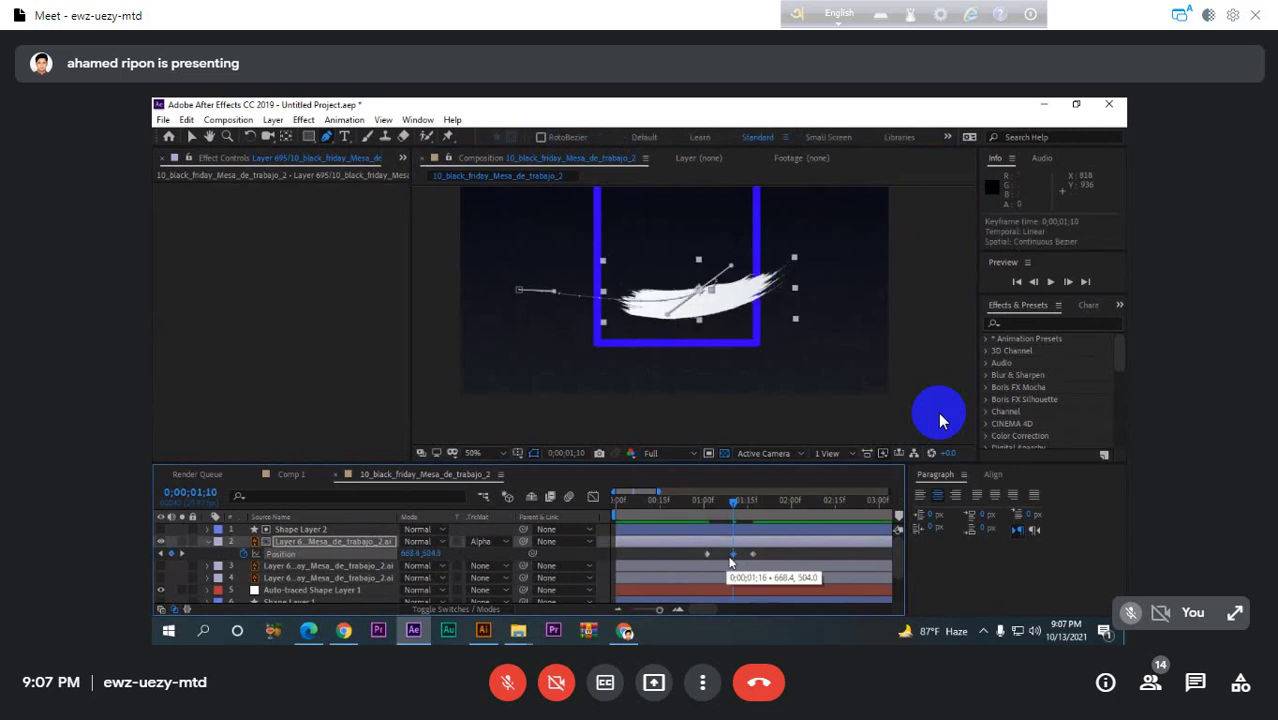
- Bend the start of the motion path downward and move the added keyframe onto the final one at 0;00;01;17
left_click_drag(735, 503, 725, 507)
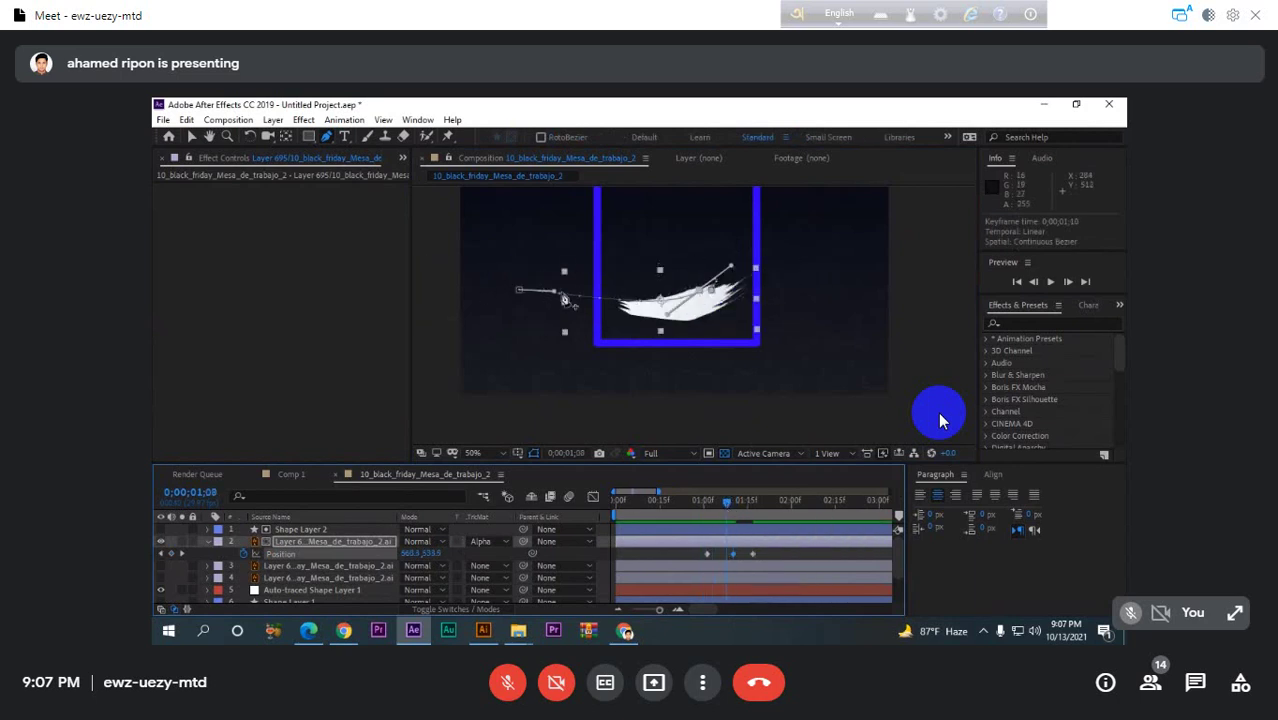
left_click_drag(556, 293, 557, 316)
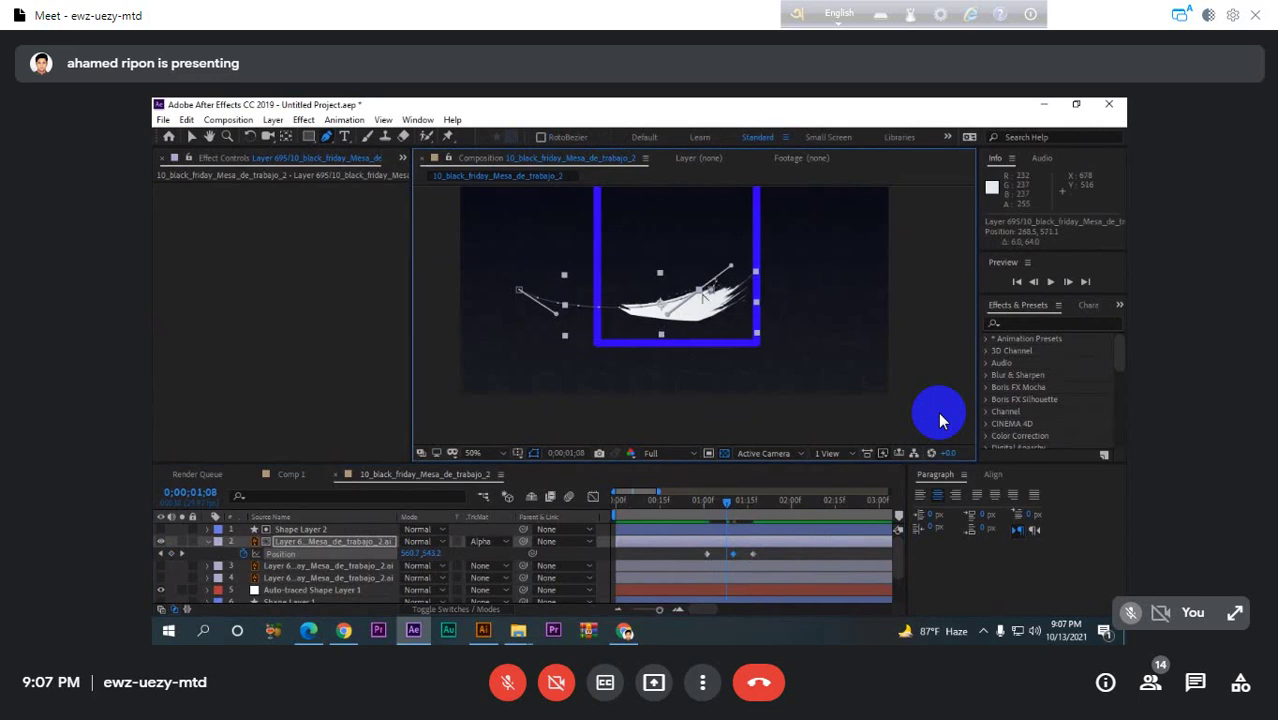
mouse_move(726, 518)
left_mouse_down()
mouse_move(700, 505)
mouse_move(750, 501)
mouse_move(722, 503)
mouse_move(735, 502)
left_mouse_up()
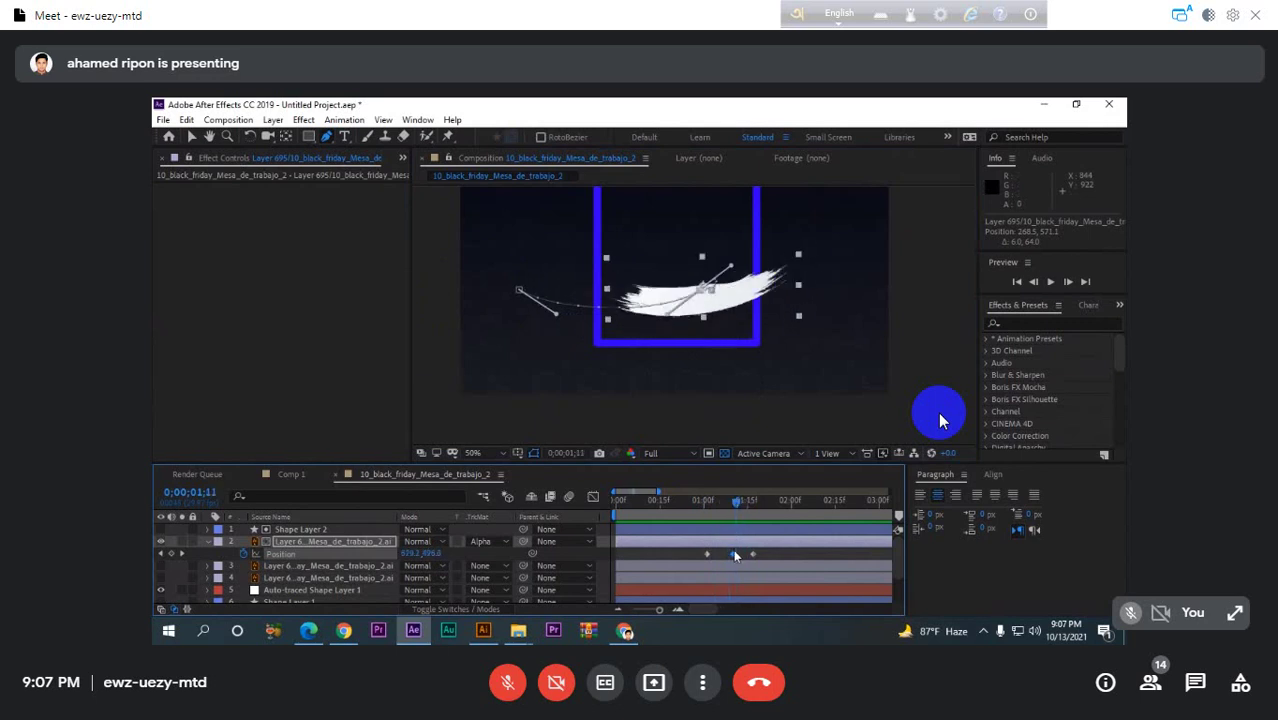
mouse_move(733, 551)
left_mouse_down()
mouse_move(780, 554)
mouse_move(753, 556)
left_mouse_up()
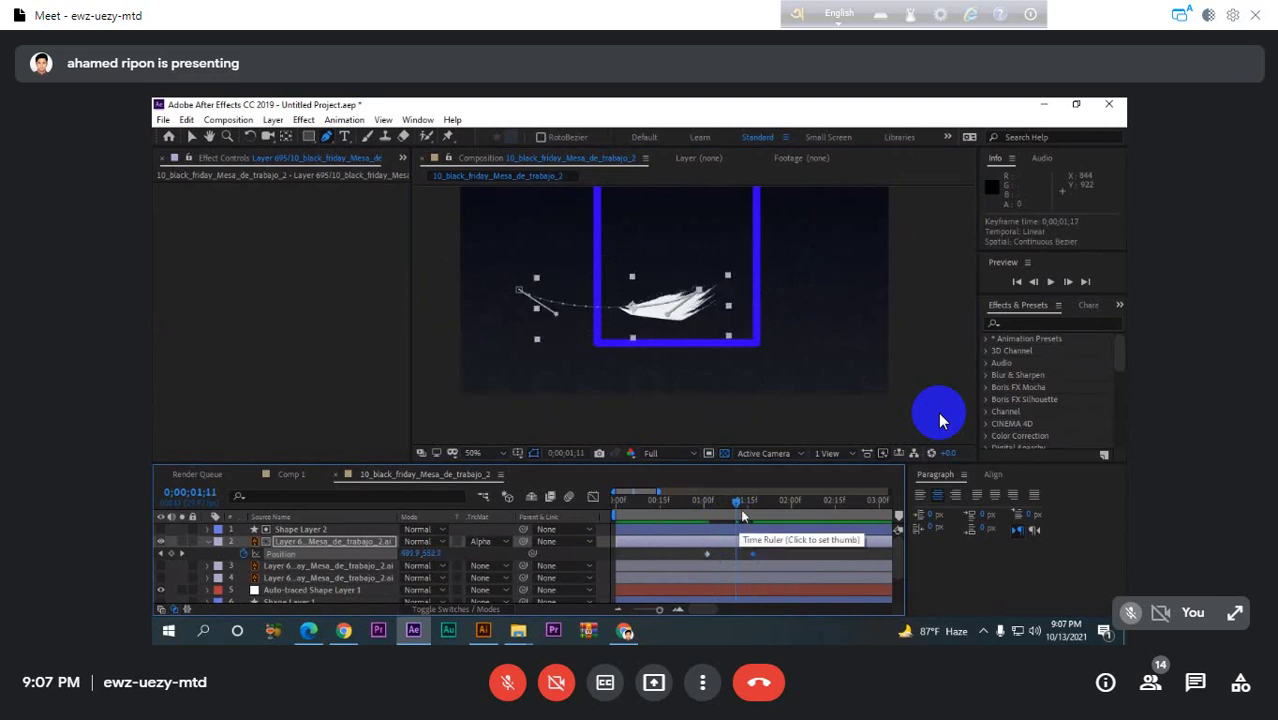
- Raise the start point's handle slightly, and add a motion-path point just left of the frame with nearly level handles
mouse_move(743, 510)
left_mouse_down()
mouse_move(712, 510)
mouse_move(733, 504)
left_mouse_up()
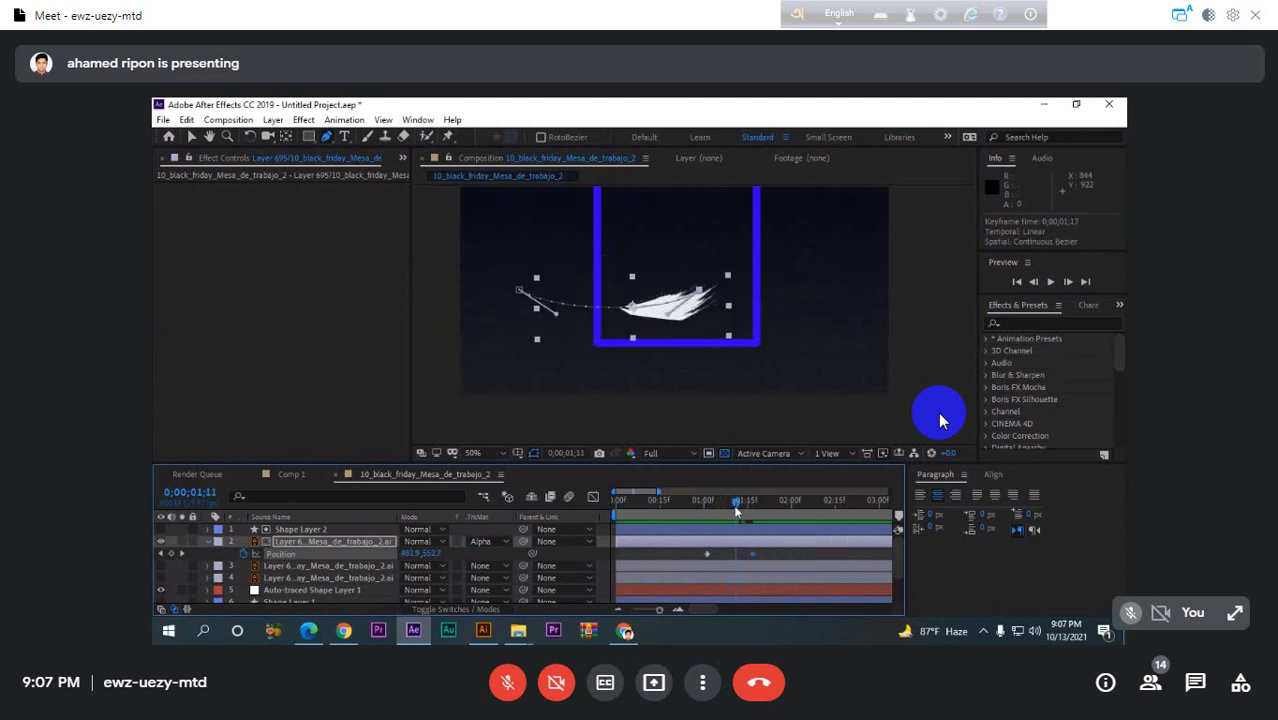
left_click_drag(557, 318, 565, 310)
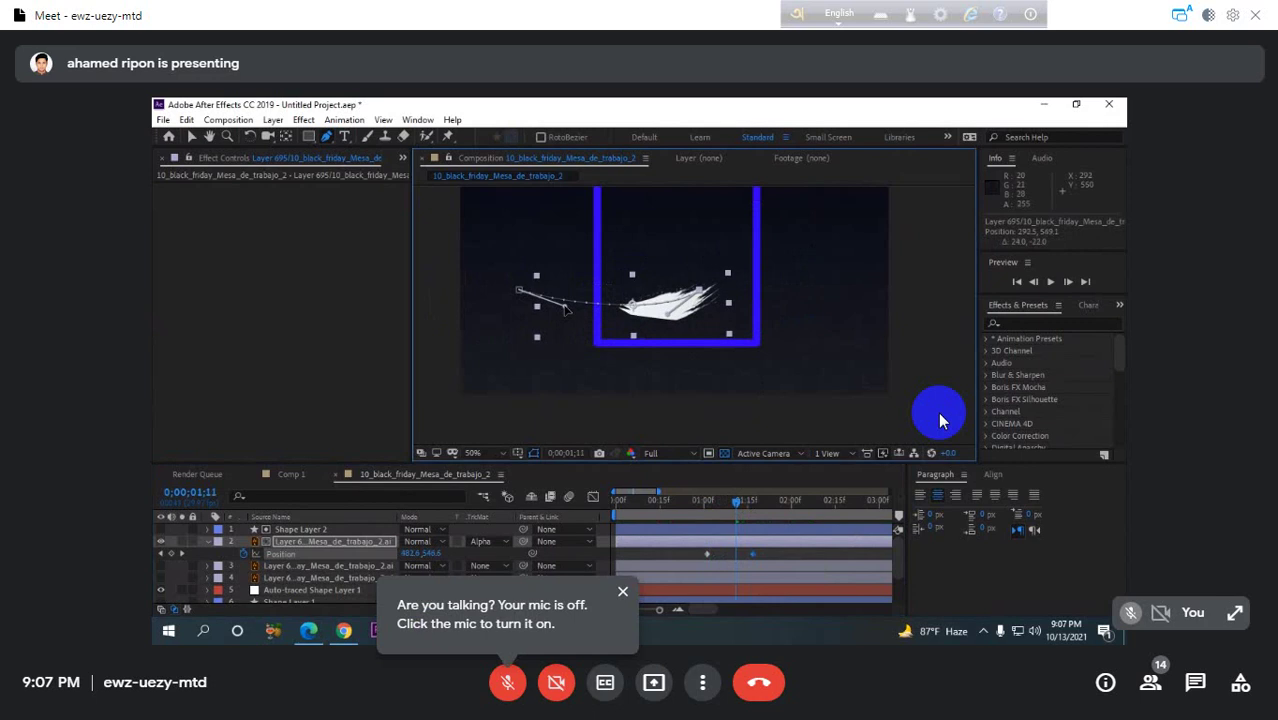
left_click(573, 302)
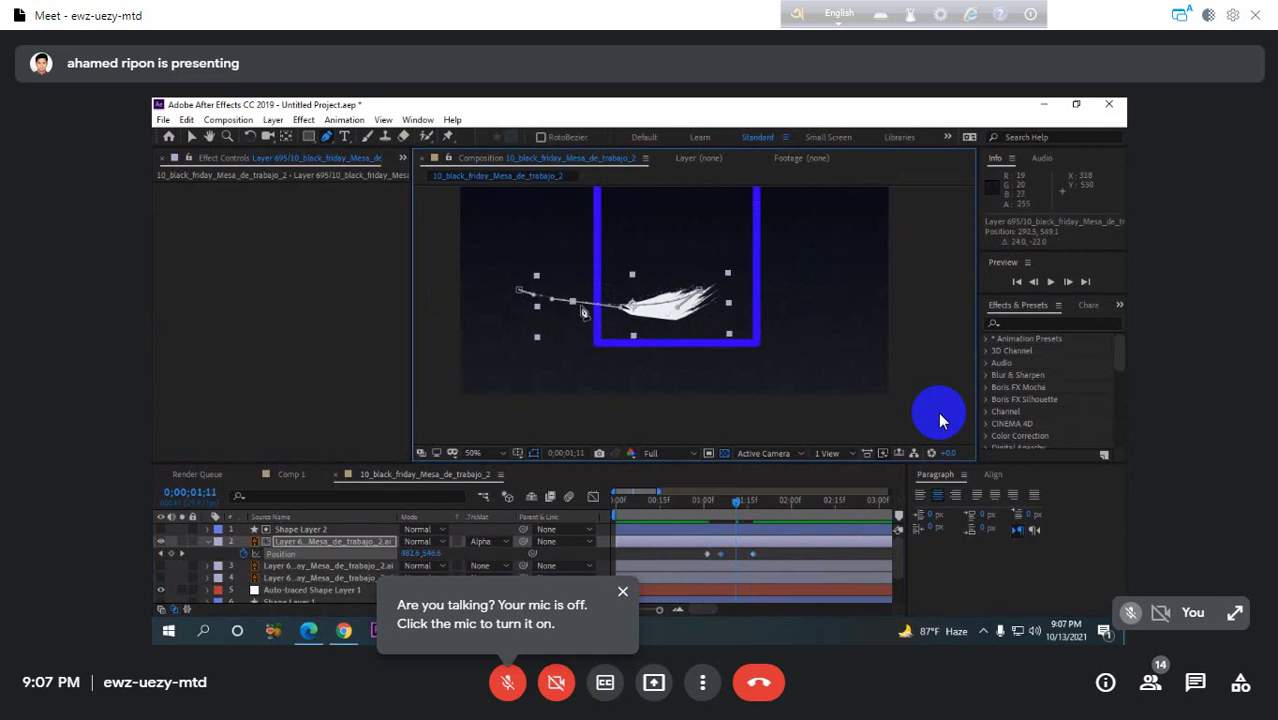
left_click_drag(573, 302, 624, 292)
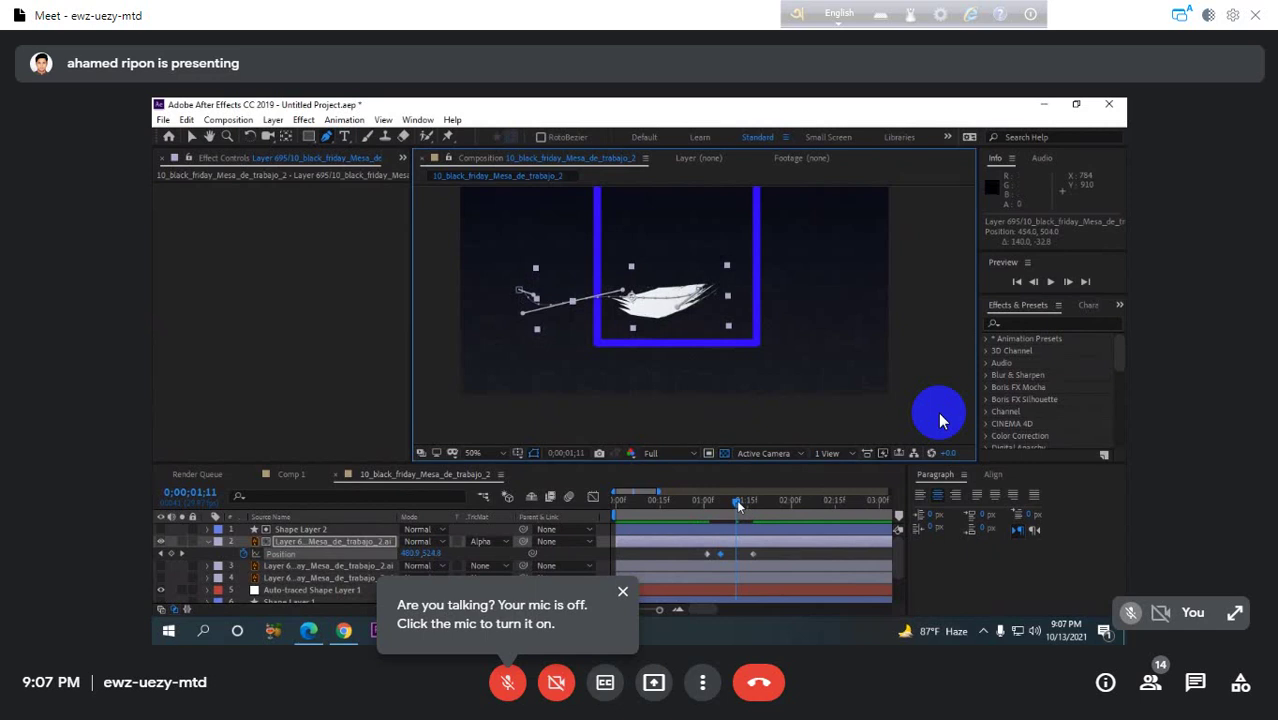
mouse_move(738, 503)
left_mouse_down()
mouse_move(719, 505)
mouse_move(754, 505)
mouse_move(722, 505)
mouse_move(736, 505)
left_mouse_up()
left_click(595, 310)
left_click_drag(595, 310, 608, 316)
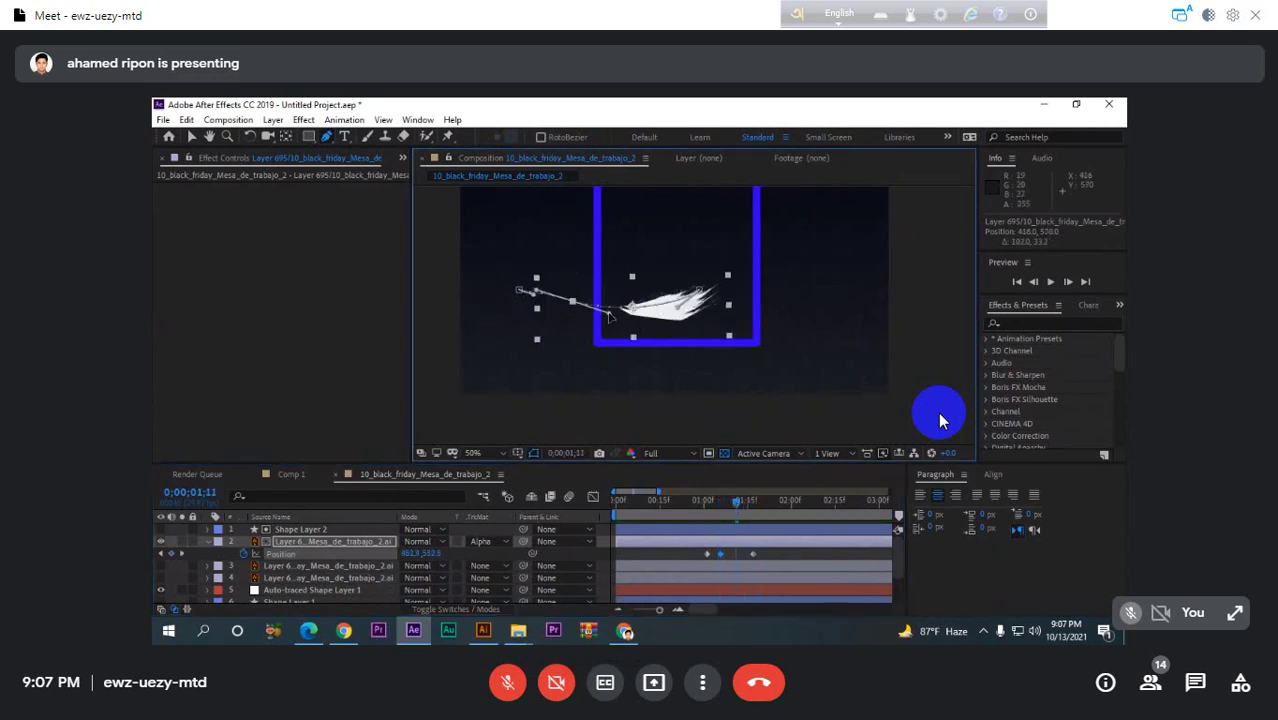
left_click(713, 503)
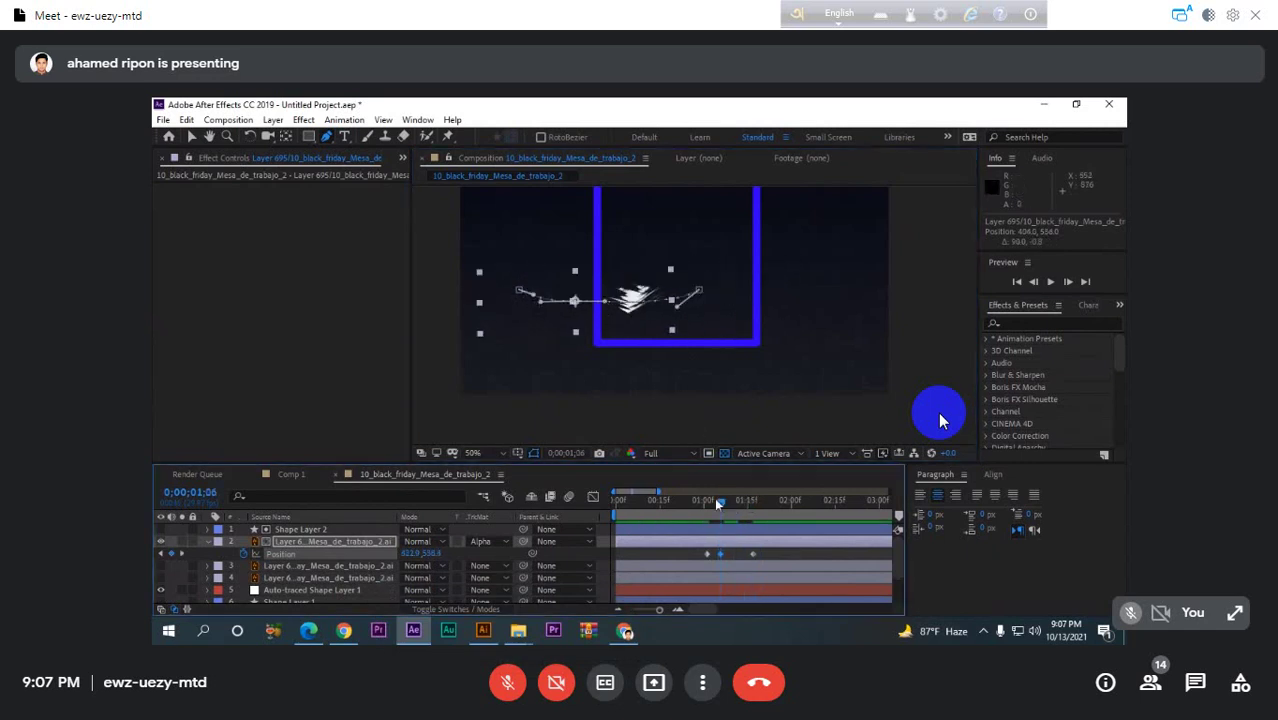
left_click_drag(713, 503, 764, 496)
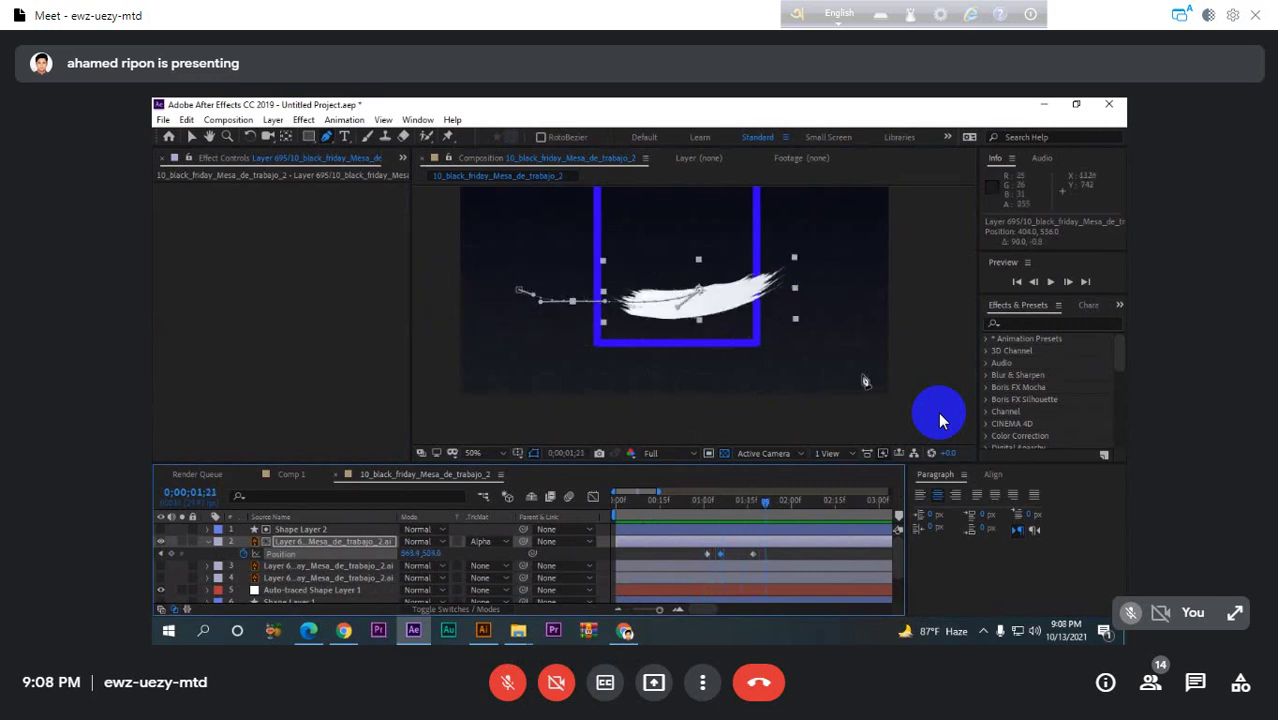
- Try retracting the motion path's end handle and pulling the added point's right handle slightly downward, checking the stroke around 0;00;01;04
scroll(841, 356, "down", 4)
scroll(841, 356, "up", 6)
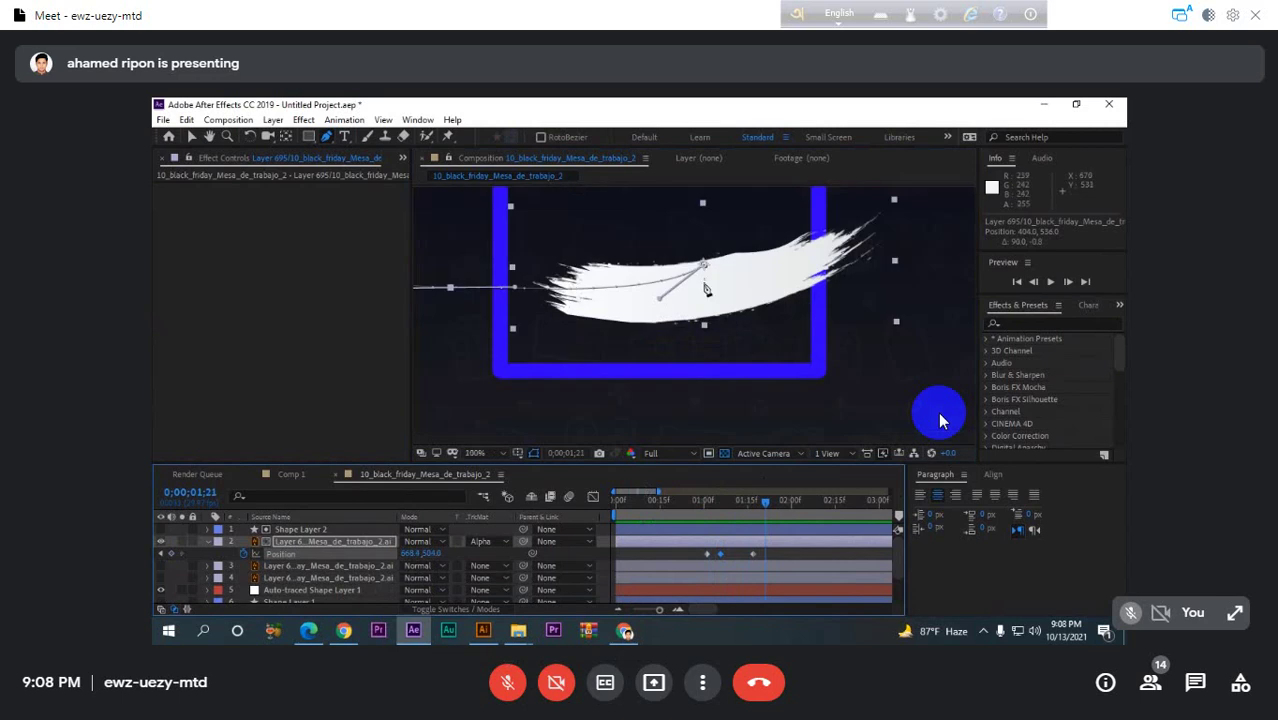
left_click(705, 267)
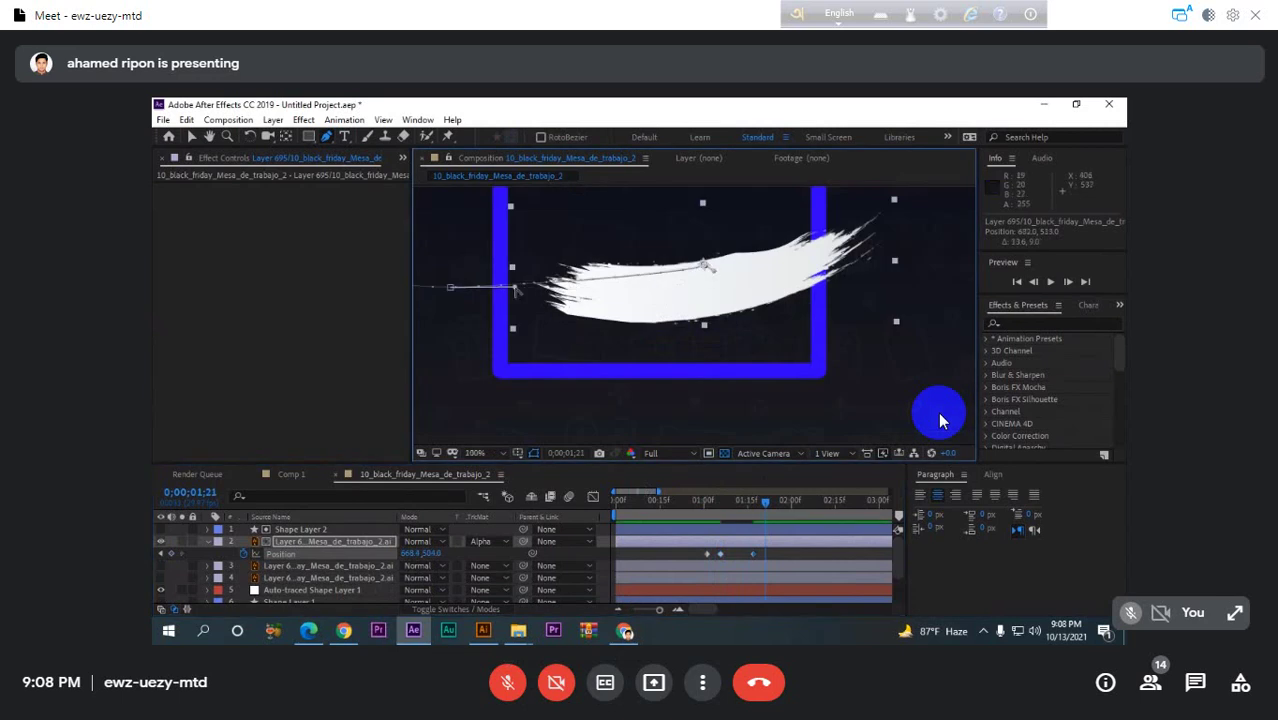
left_click_drag(518, 287, 530, 298)
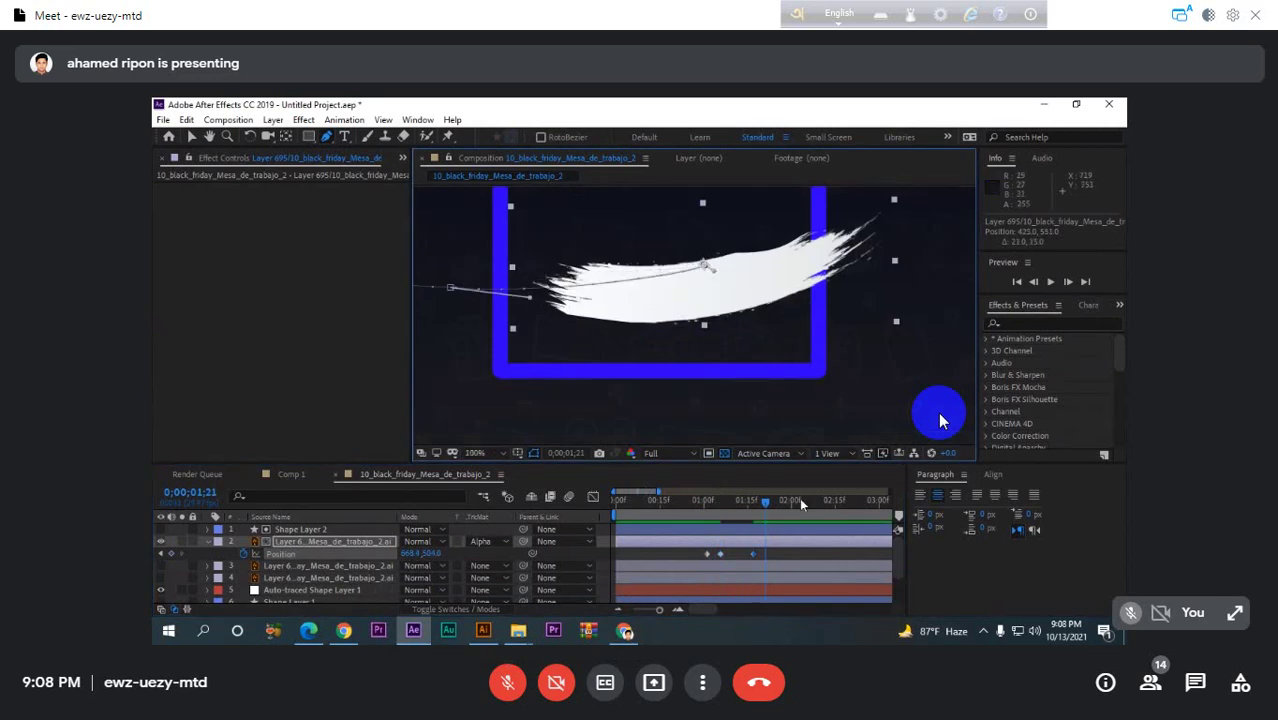
mouse_move(764, 515)
left_mouse_down()
mouse_move(712, 505)
mouse_move(770, 504)
mouse_move(716, 511)
left_mouse_up()
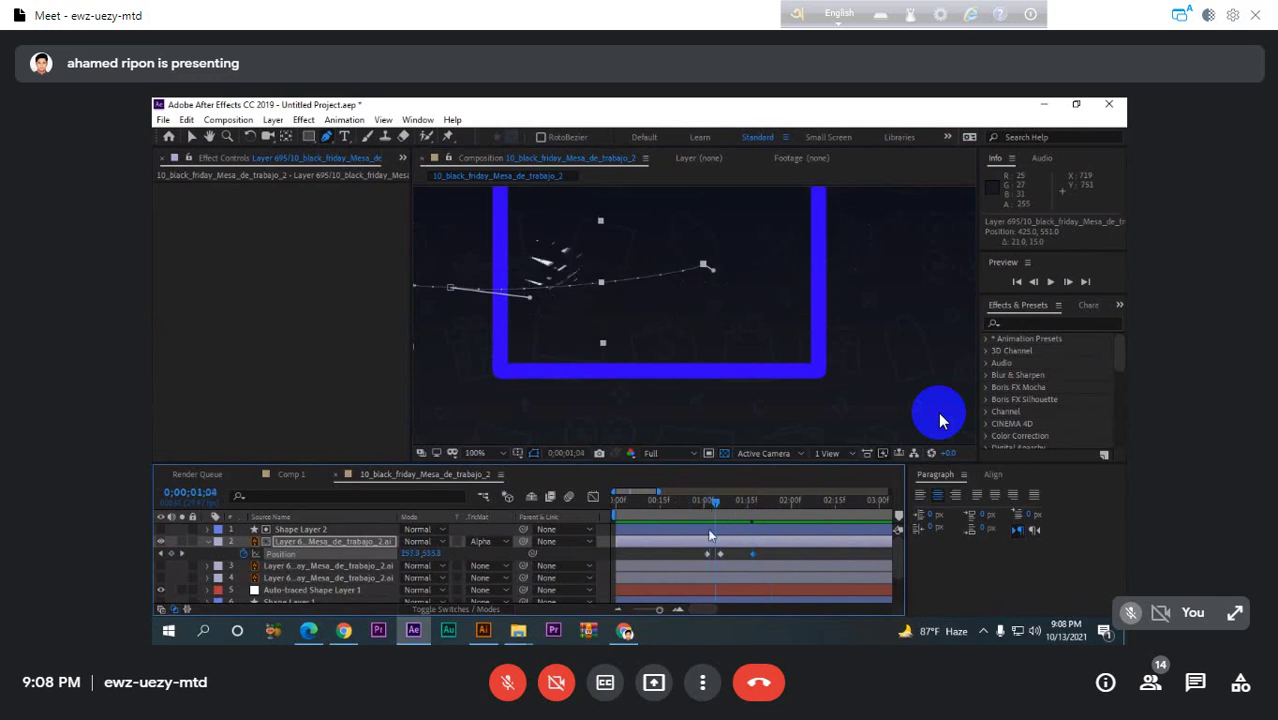
left_click(720, 511)
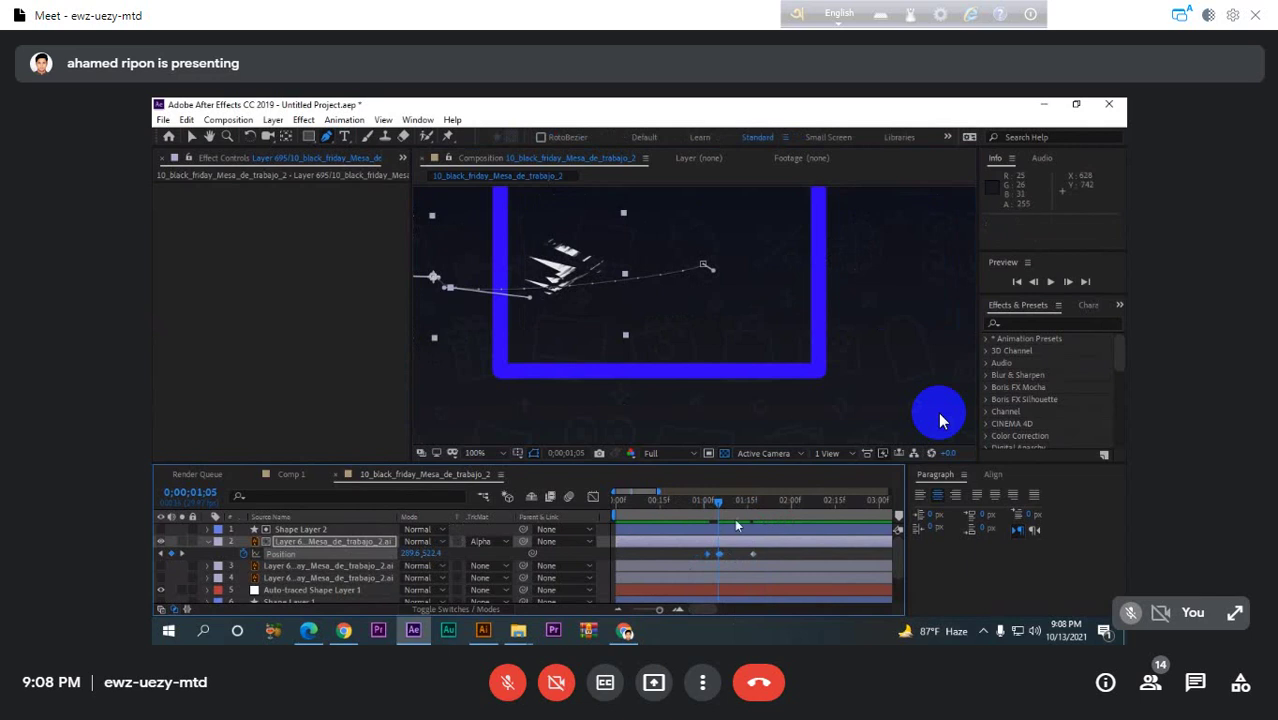
- Undo the recent motion-path edits until the stroke's path has only its start and end points again
key("ctrl+z")
key("ctrl+z")
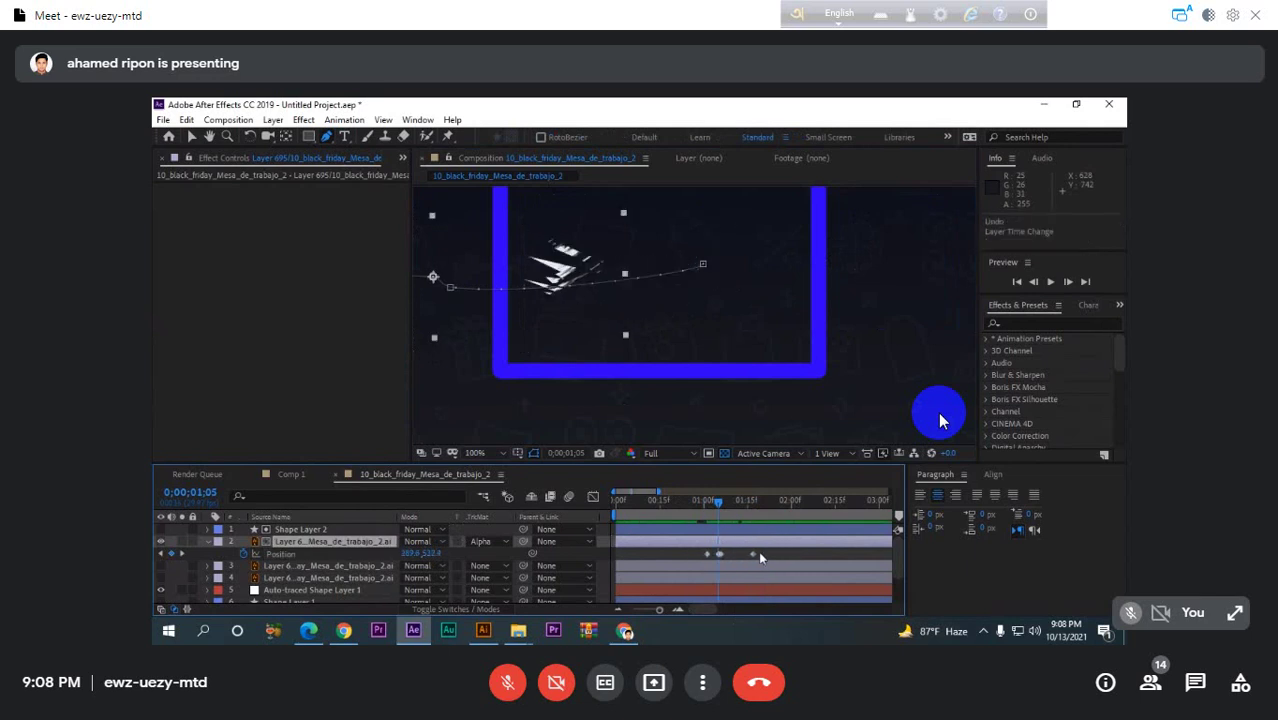
key("ctrl+z")
key("ctrl+z")
key("ctrl+z")
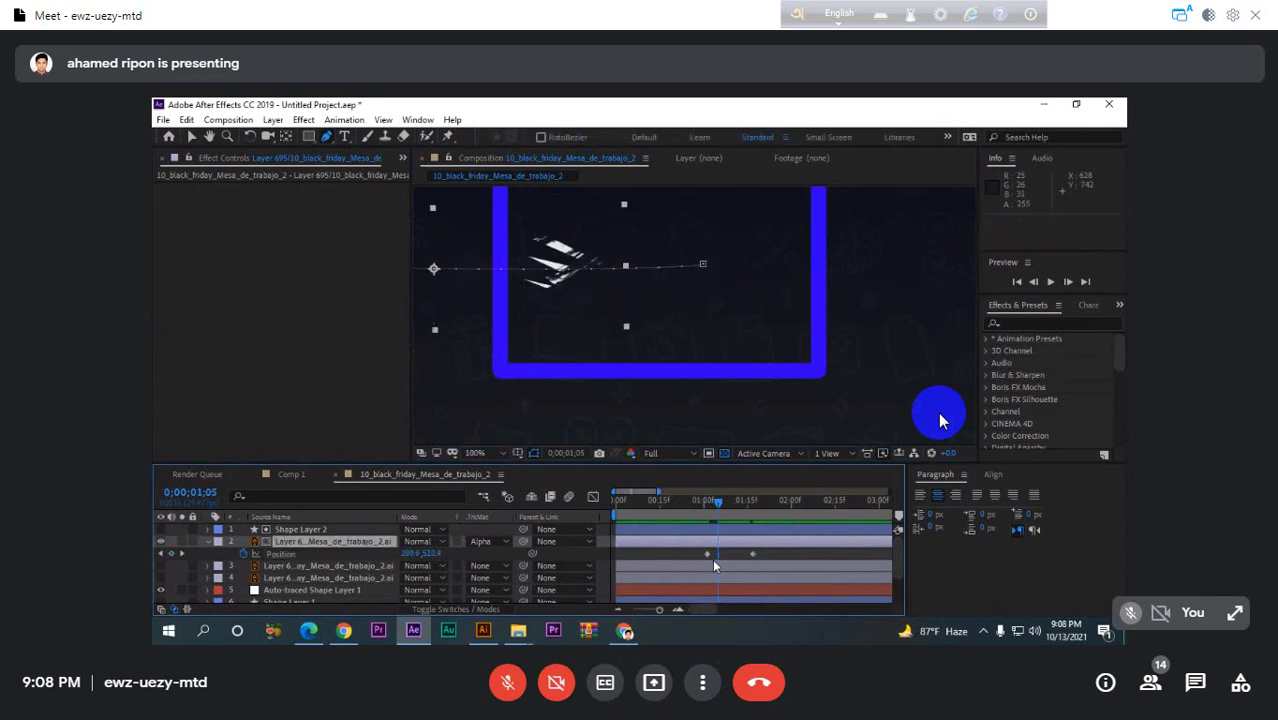
- Check the stroke's entry into the frame and add a Position keyframe at 0;00;01;06
mouse_move(720, 503)
left_mouse_down()
mouse_move(695, 506)
mouse_move(768, 510)
mouse_move(721, 508)
left_mouse_up()
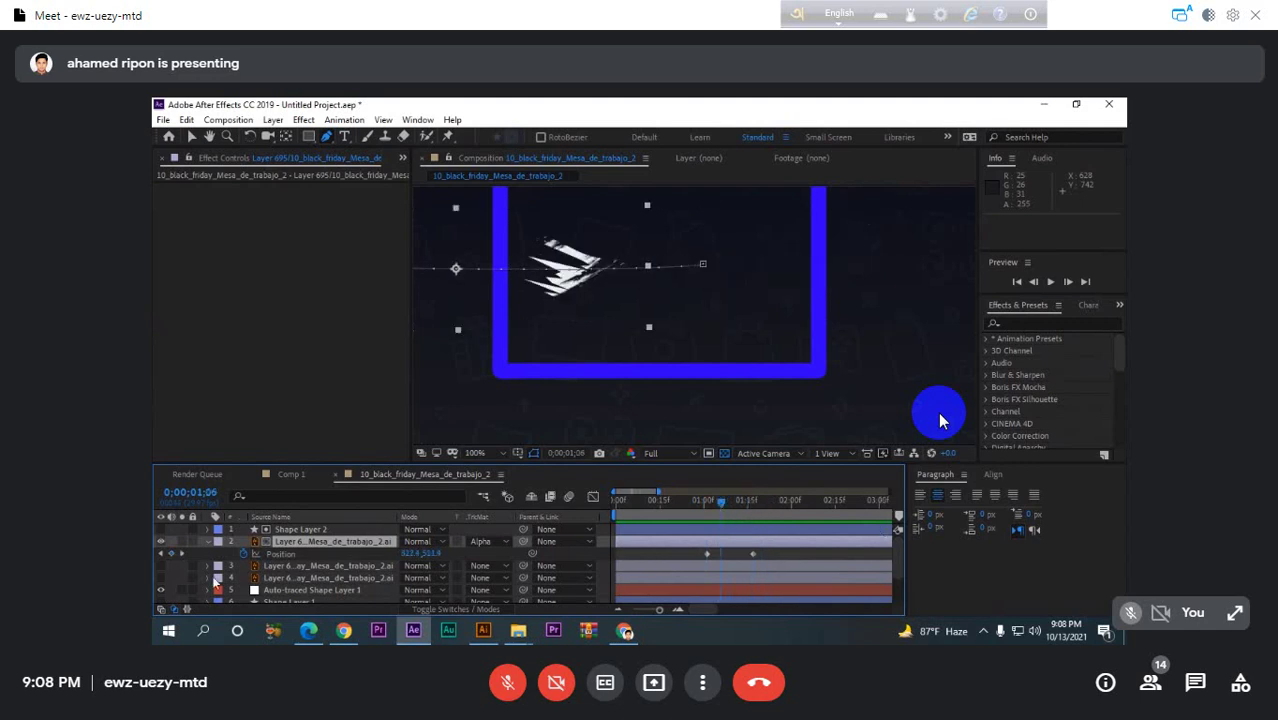
left_click(161, 553)
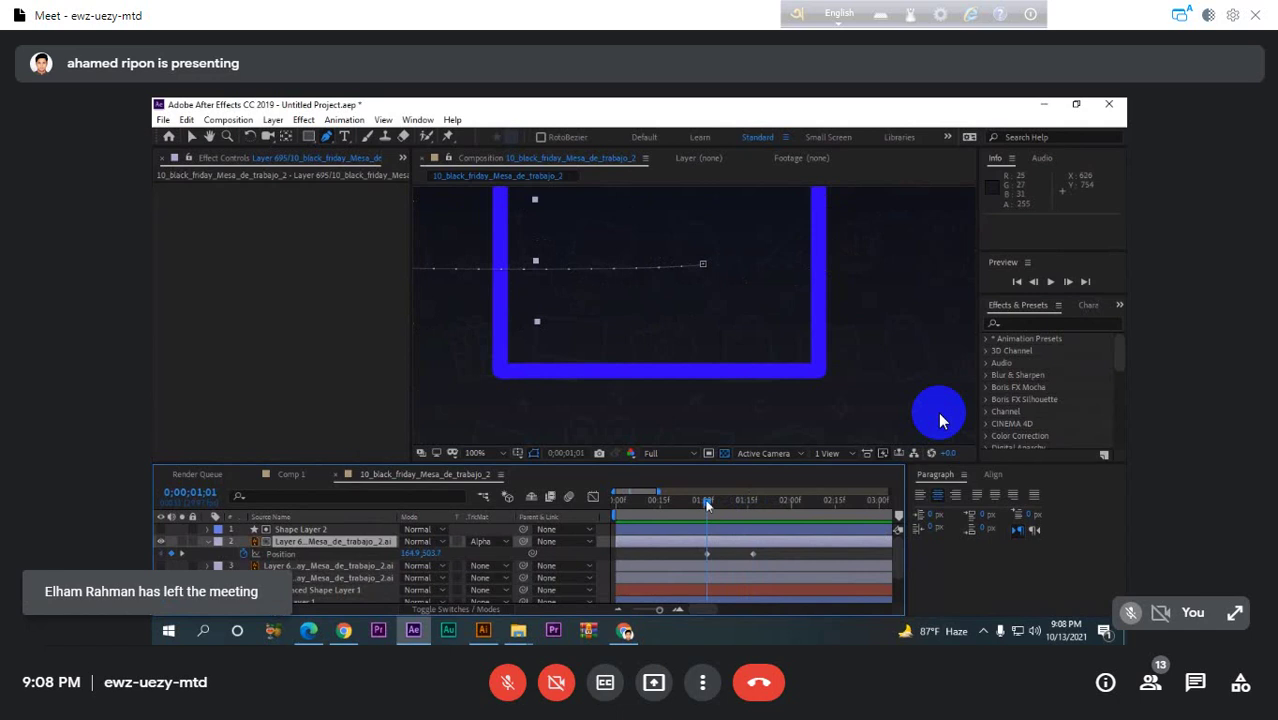
left_click_drag(706, 505, 719, 499)
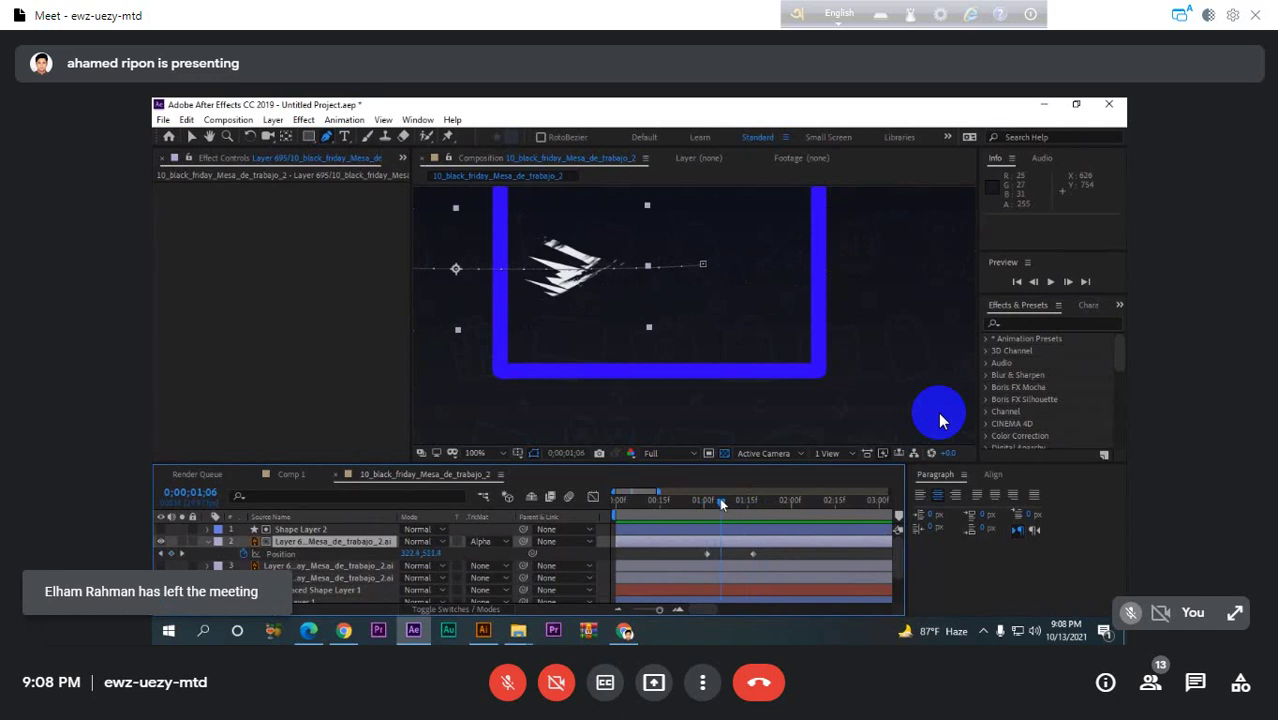
left_click(172, 553)
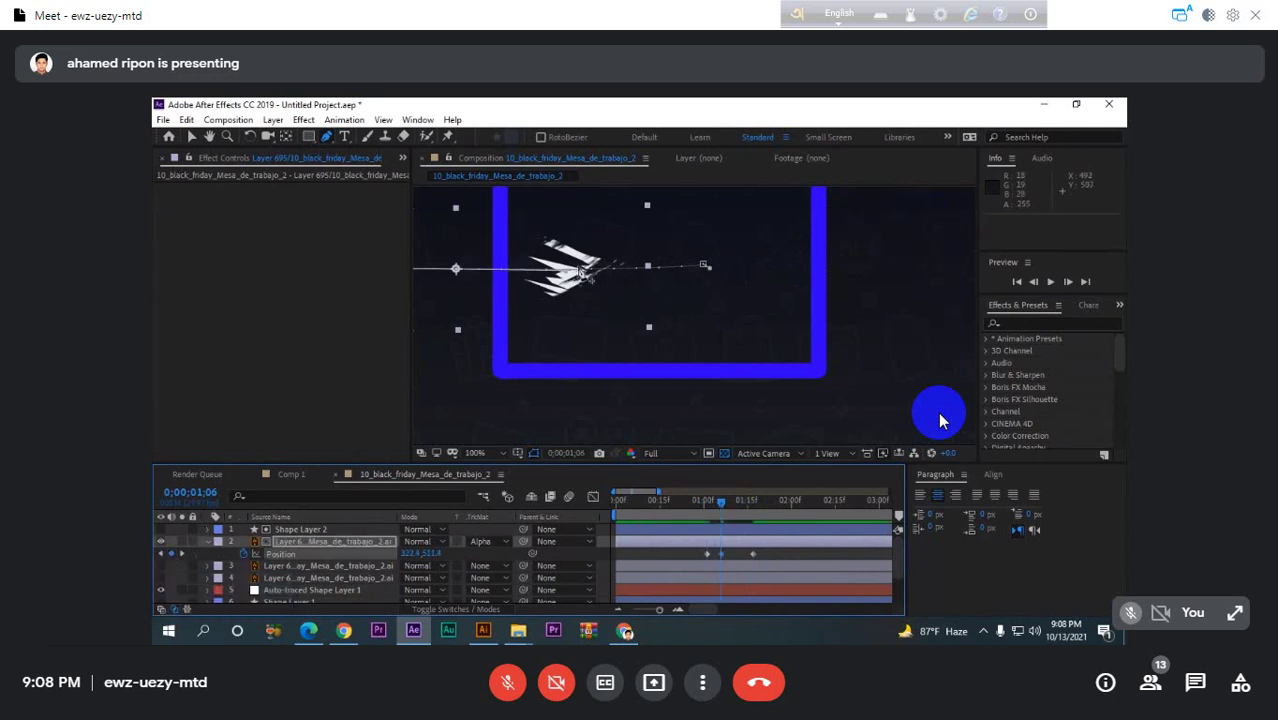
- Lower the new motion-path point just left of the frame and reshape its handles so the path dips before rising
left_click_drag(584, 274, 586, 302)
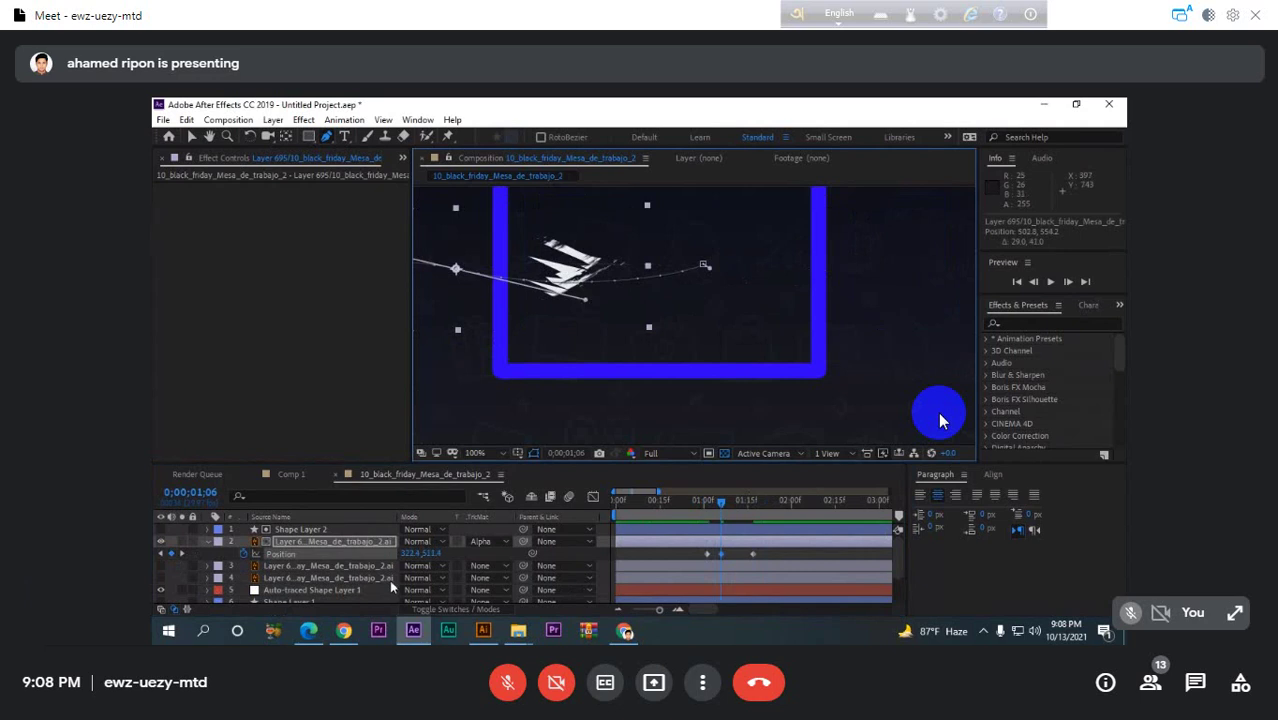
mouse_move(433, 553)
left_mouse_down()
mouse_move(496, 536)
mouse_move(492, 526)
left_mouse_up()
left_click_drag(455, 302, 457, 287)
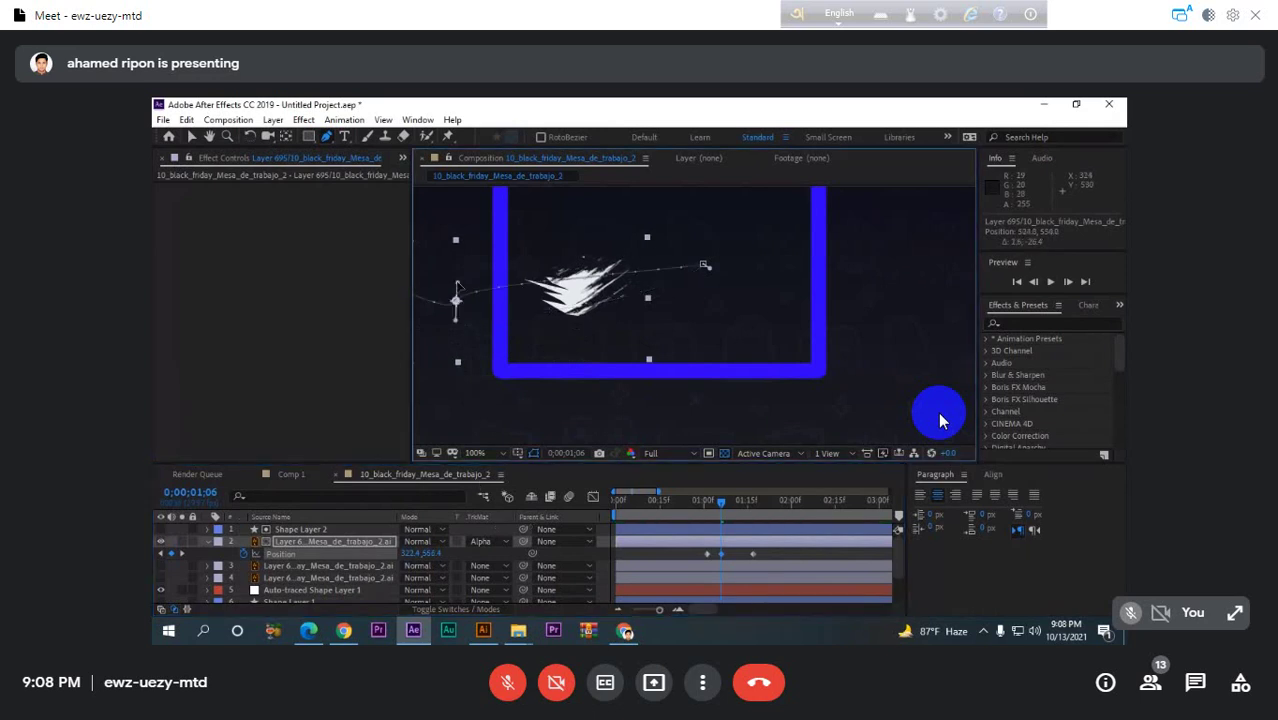
- Move the middle Position keyframe slightly later and apply Easy Ease to the first two Position keyframes
left_click(700, 504)
mouse_move(700, 510)
left_mouse_down()
mouse_move(745, 515)
mouse_move(697, 517)
left_mouse_up()
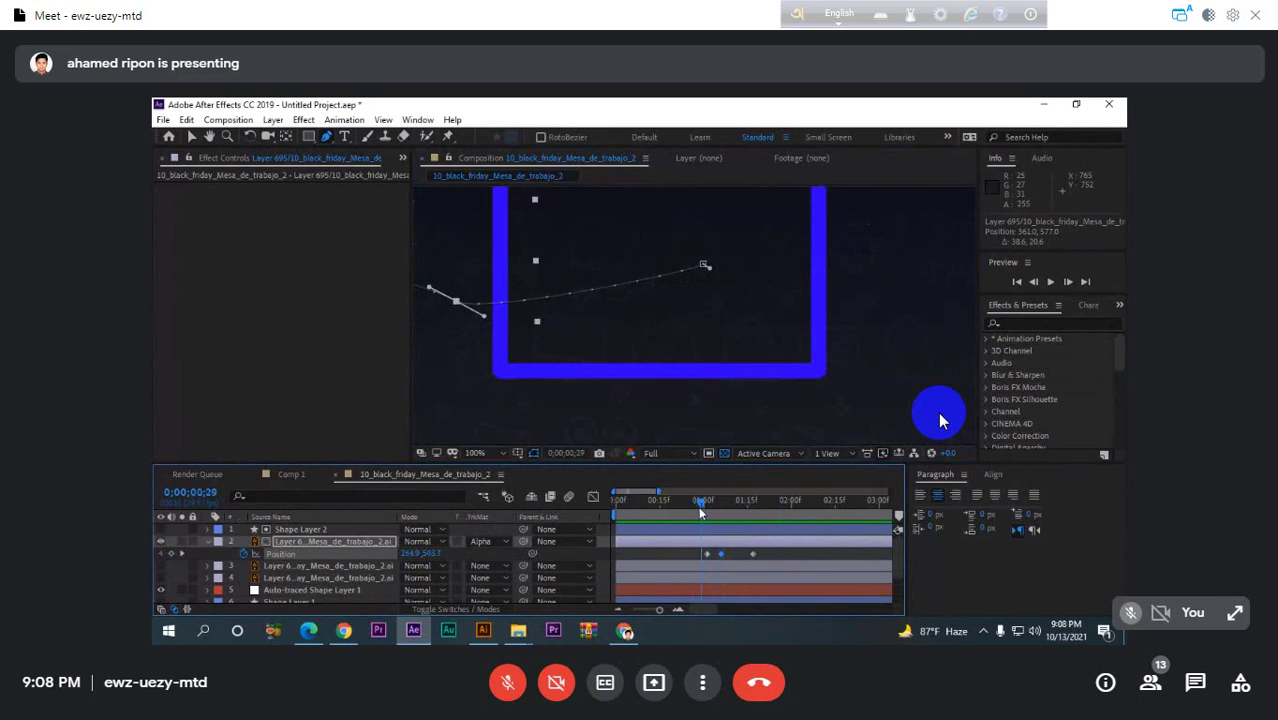
left_click_drag(688, 513, 725, 554)
key("Page_Up")
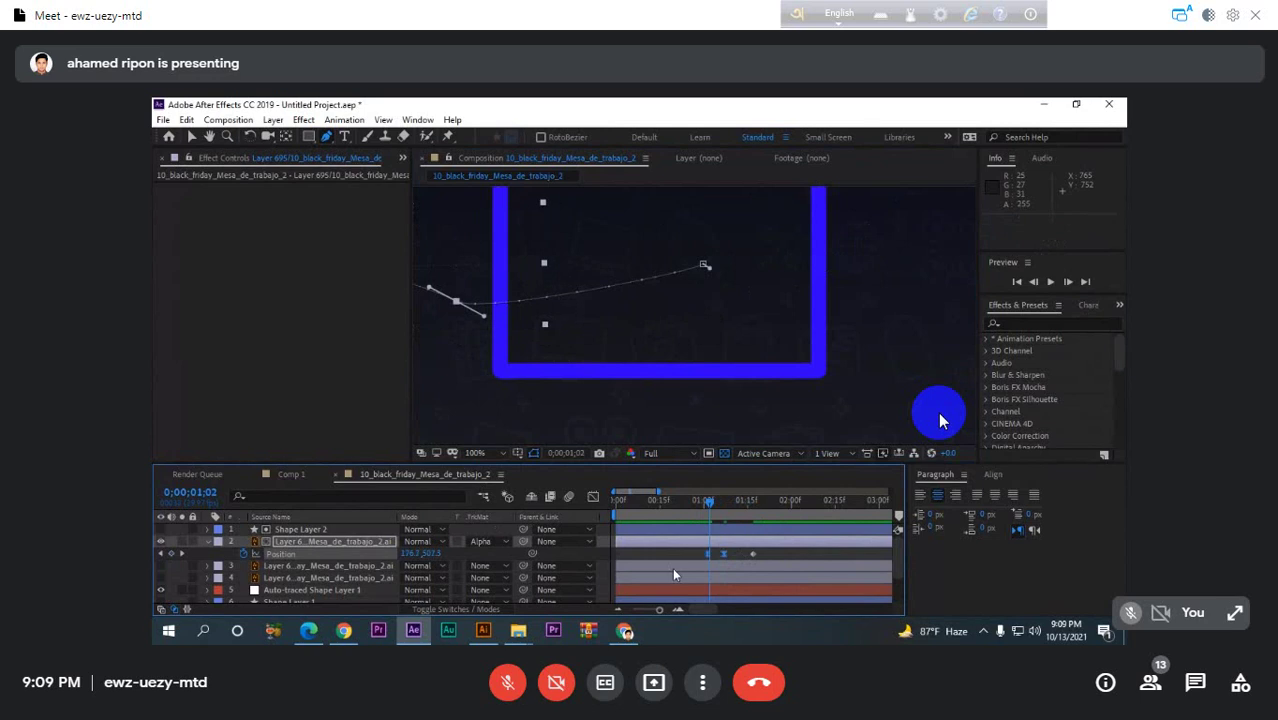
- Collapse and deselect the stroke layer, switch to the Selection tool, and preview the curved reveal from 0;00;01;02
left_click(207, 541)
scroll(470, 390, "down", 4)
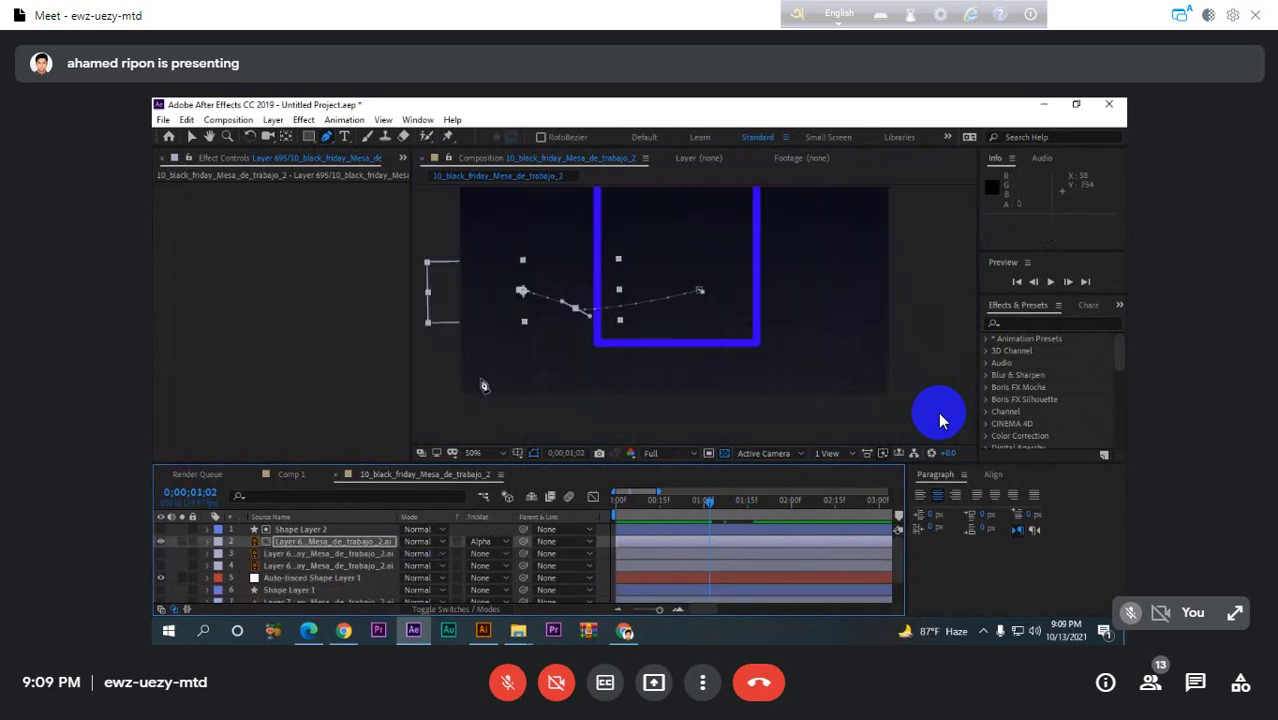
left_click(190, 135)
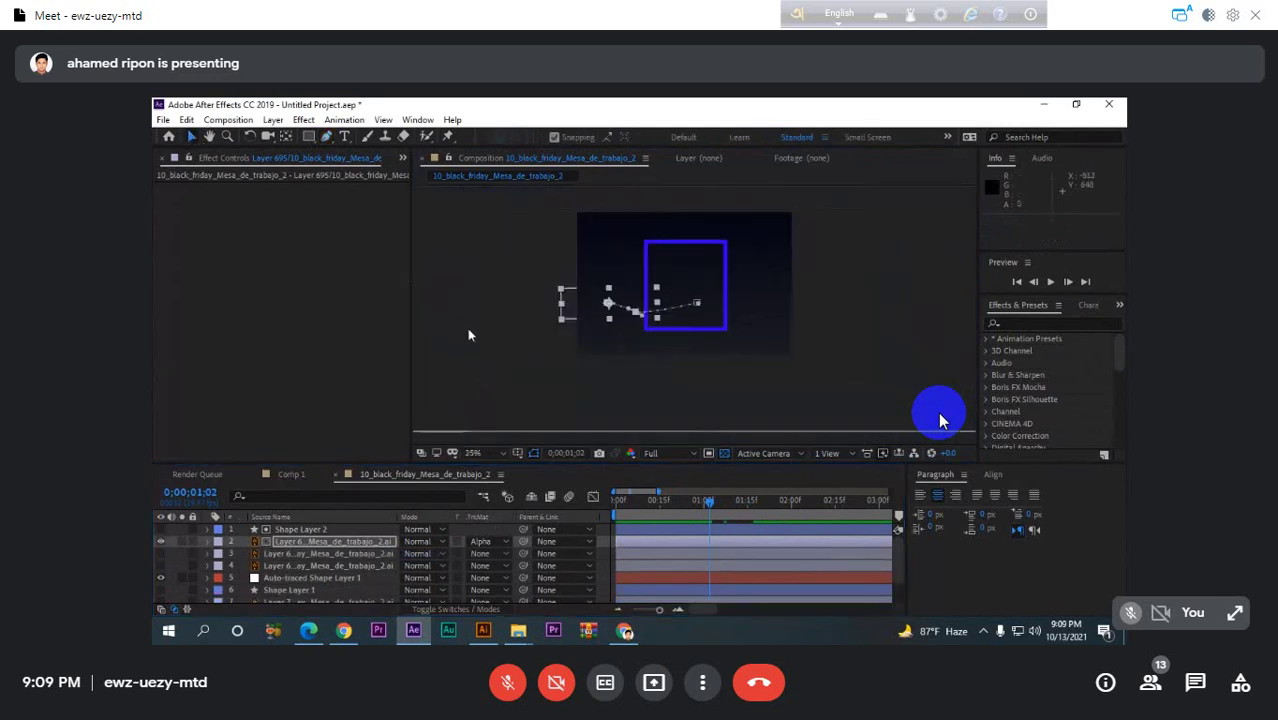
left_click(470, 330)
scroll(628, 375, "up", 4)
scroll(627, 369, "down", 2)
key("space")
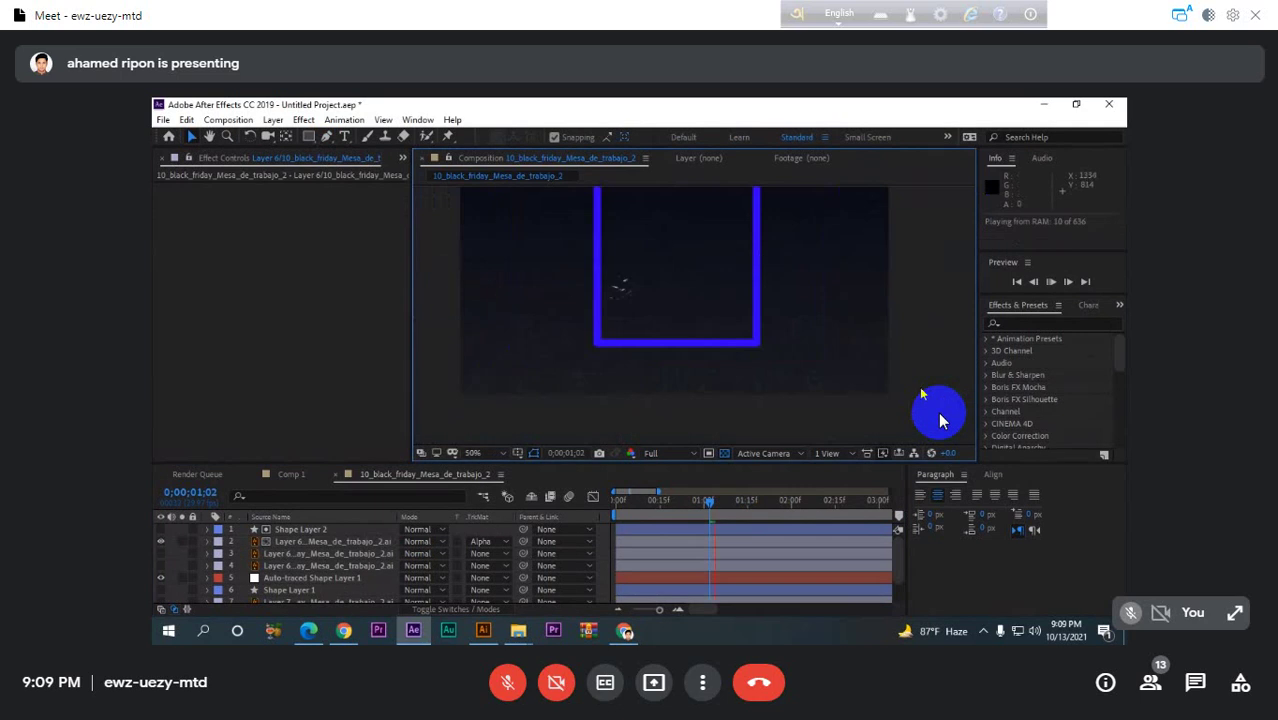
- Move the white brush stroke layer's last Position keyframe earlier, to 0;00;01;13, and undo the accidental shift of all its keyframes
key("space")
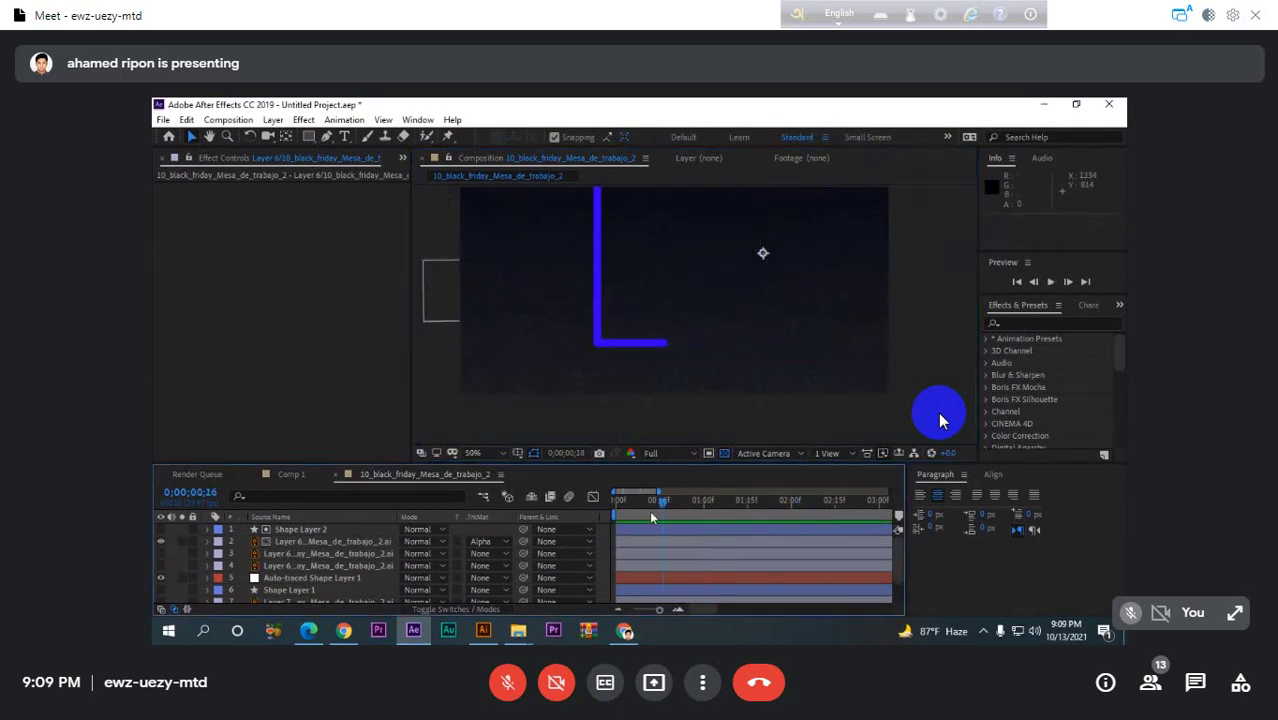
key("space")
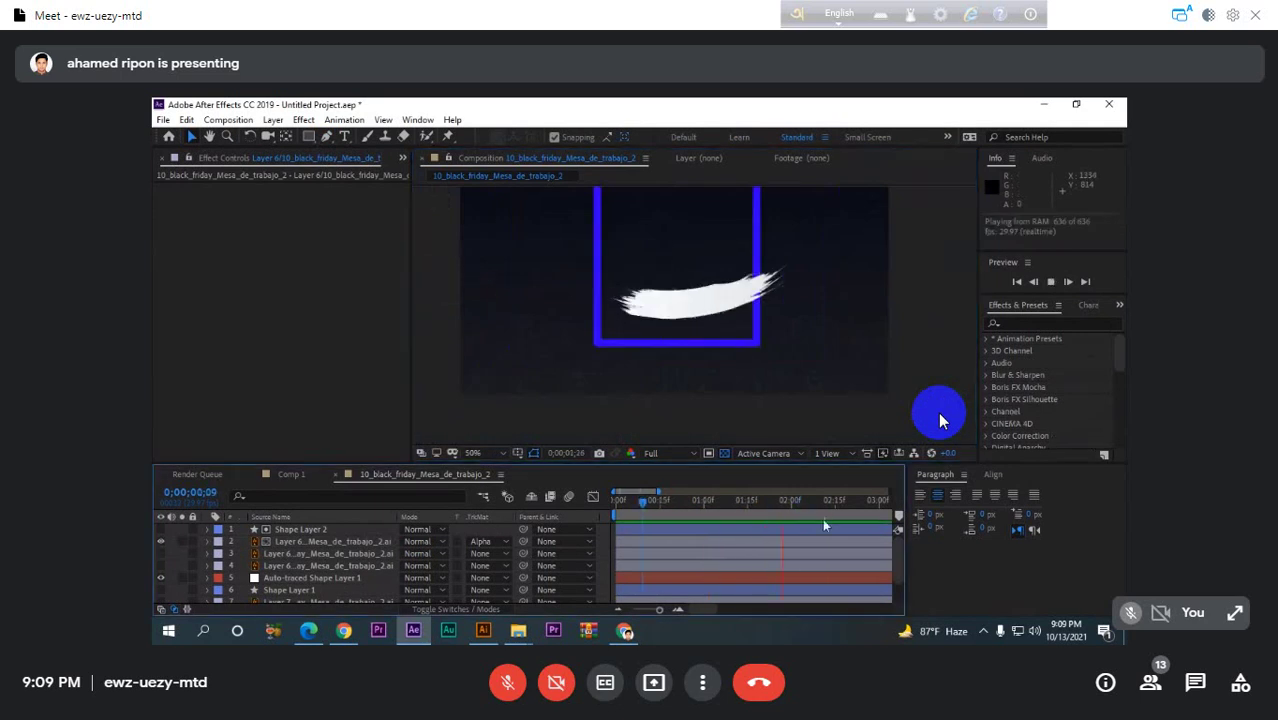
left_click(690, 543)
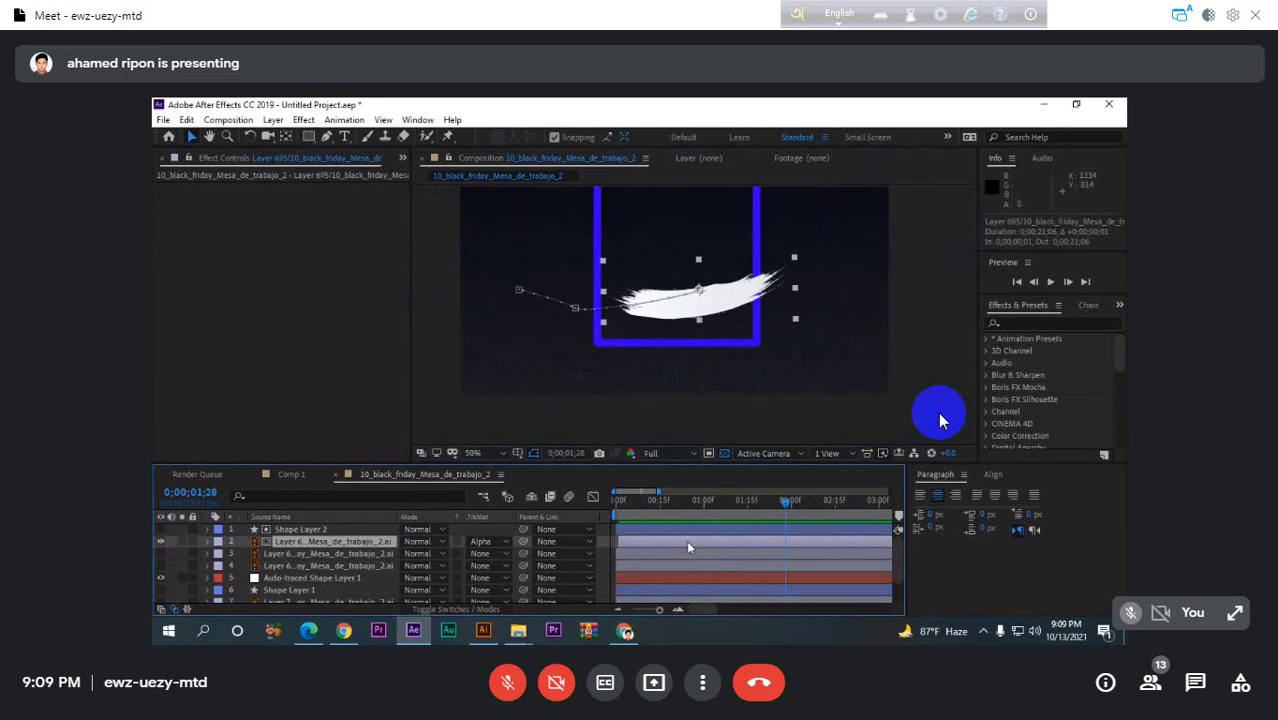
key("p")
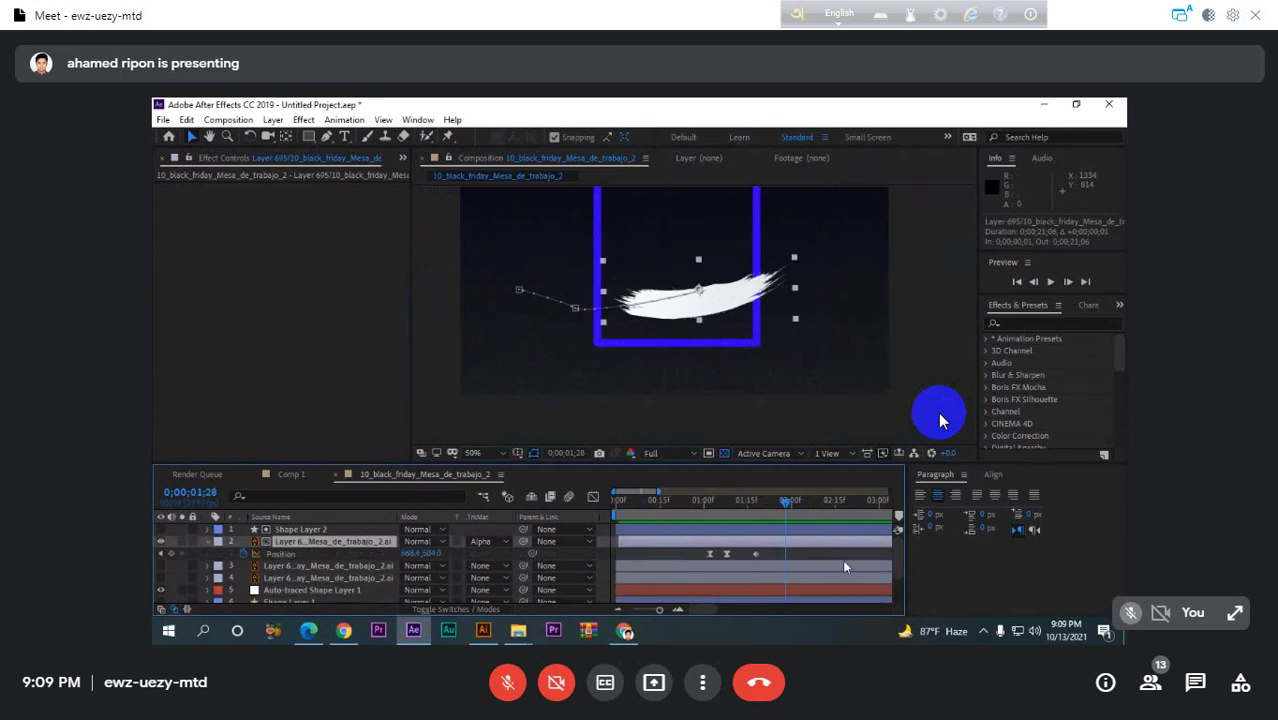
left_click_drag(757, 554, 745, 554)
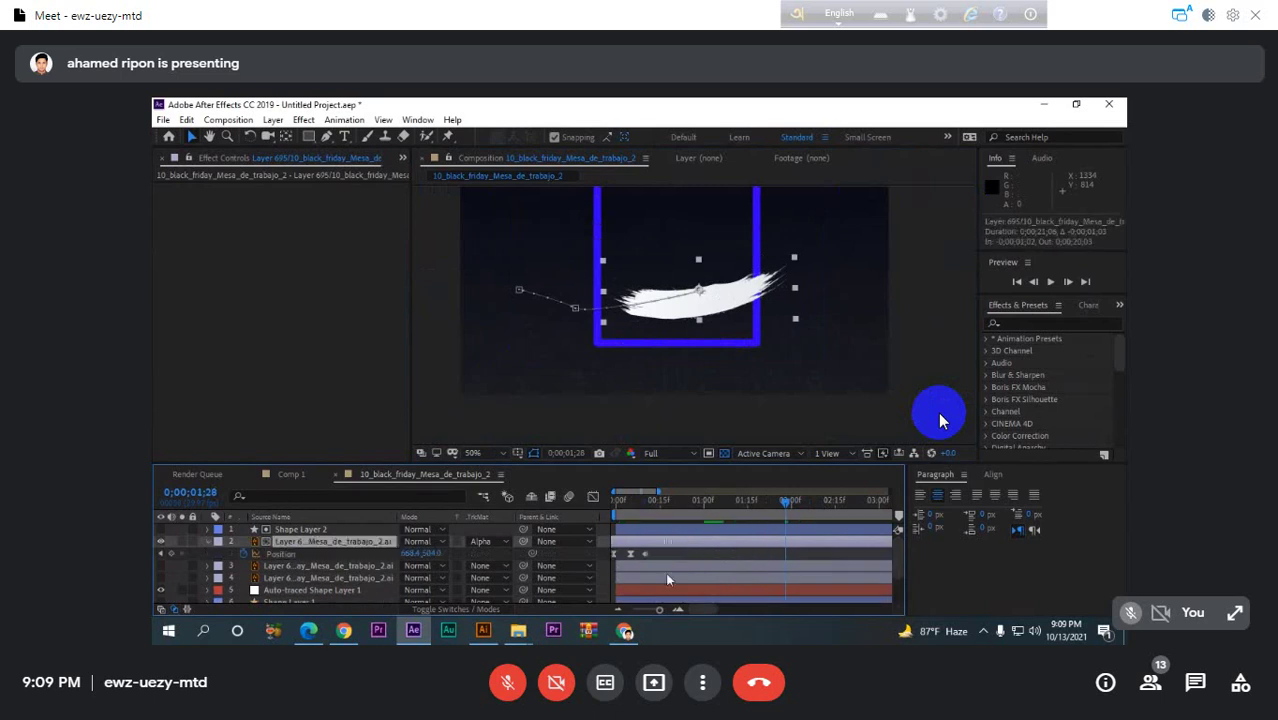
key("ctrl+z")
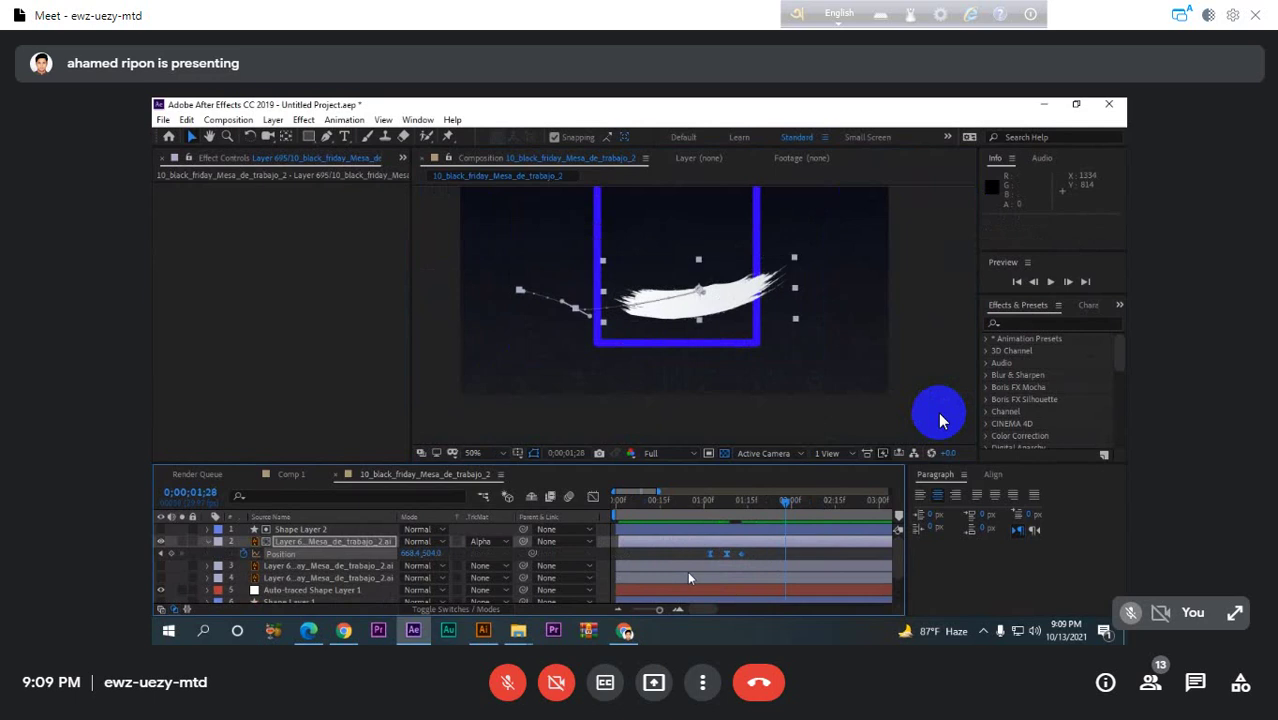
- Play back the white brush stroke's reveal several times to check its keyframe timing, with the layer's properties collapsed
left_click_drag(787, 513, 724, 525)
key("space")
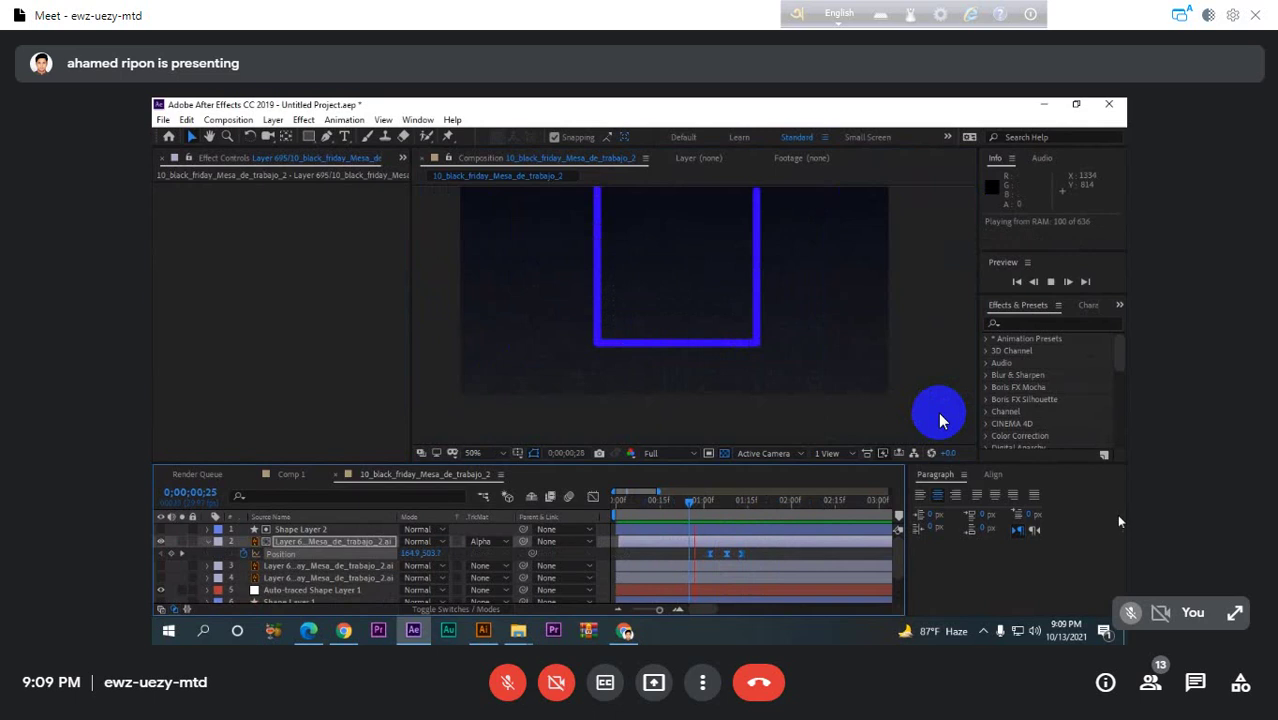
key("space")
left_click_drag(755, 512, 697, 516)
key("space")
key("space")
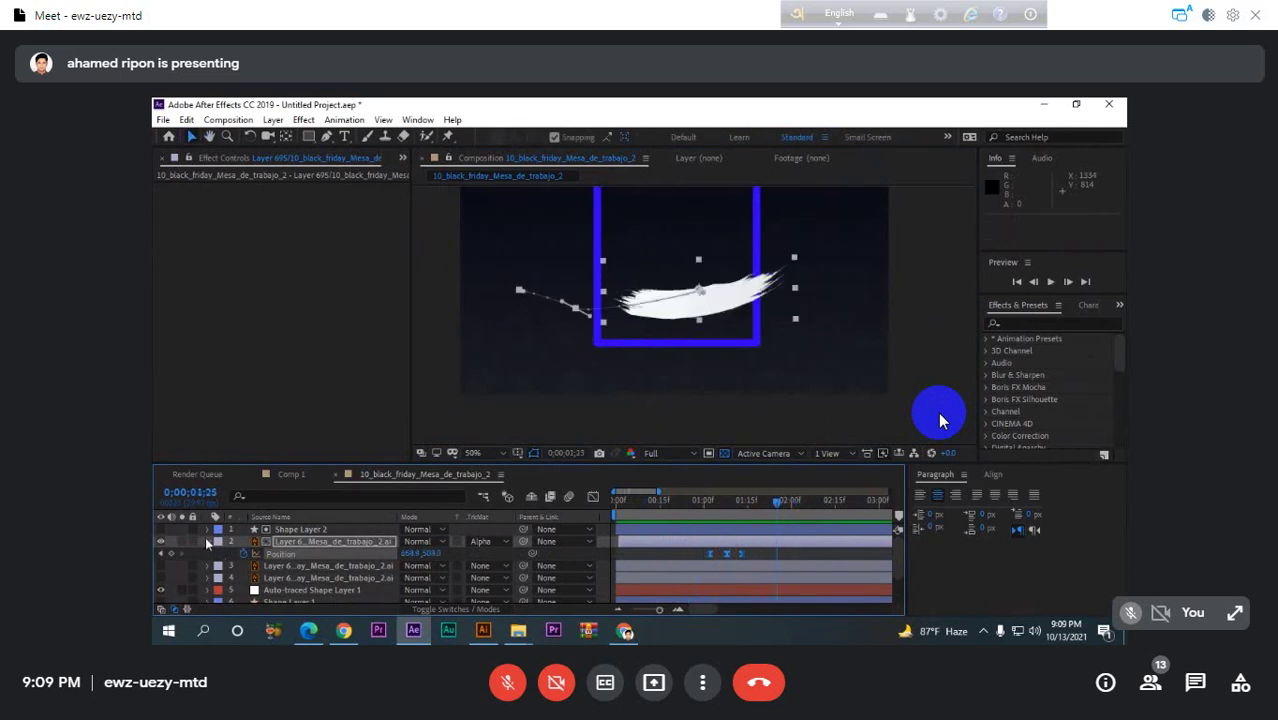
key("u")
scroll(542, 343, "up", 4)
scroll(625, 367, "down", 6)
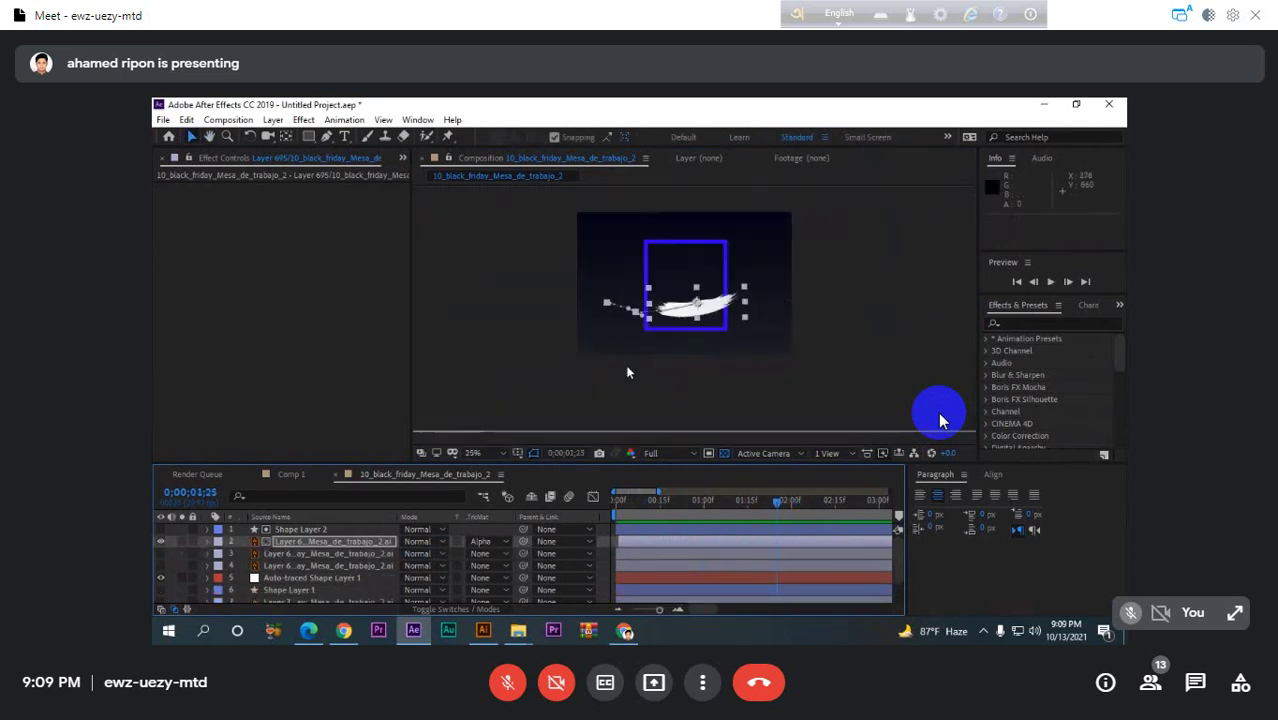
mouse_move(772, 498)
left_mouse_down()
mouse_move(680, 500)
mouse_move(780, 500)
left_mouse_up()
key("space")
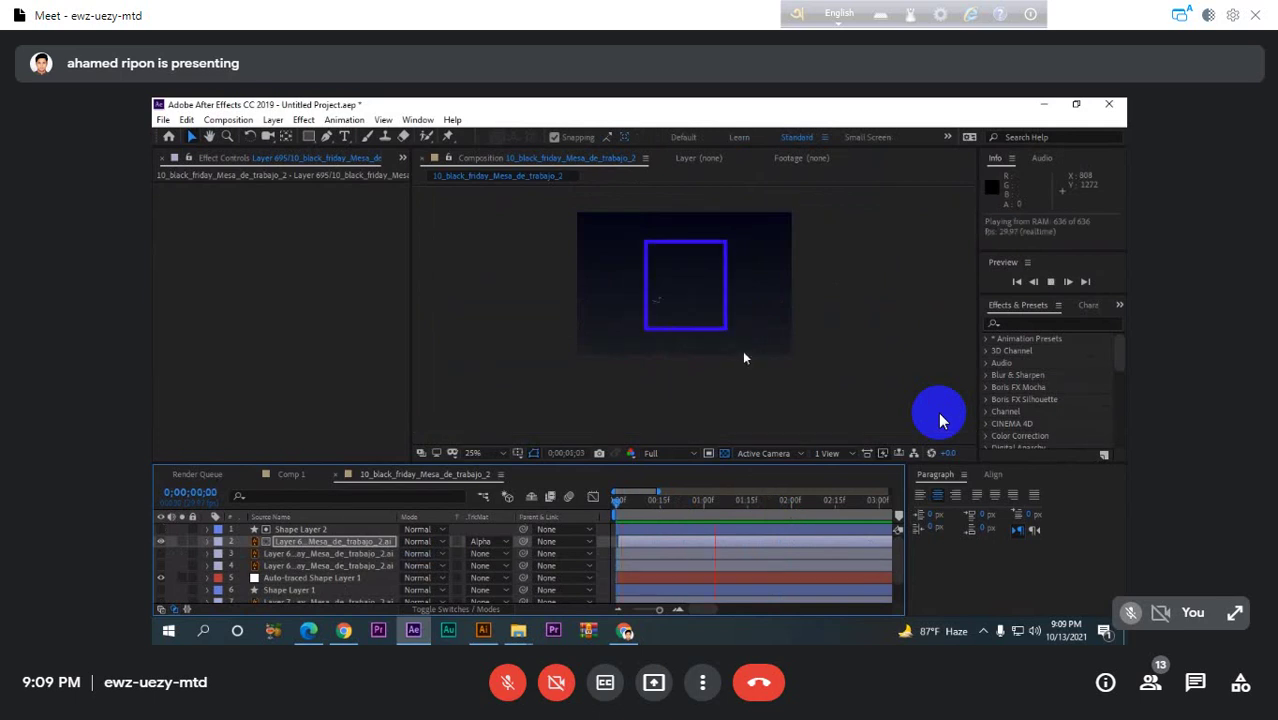
- Make the red brush stroke layer below the white one visible
left_click(296, 551)
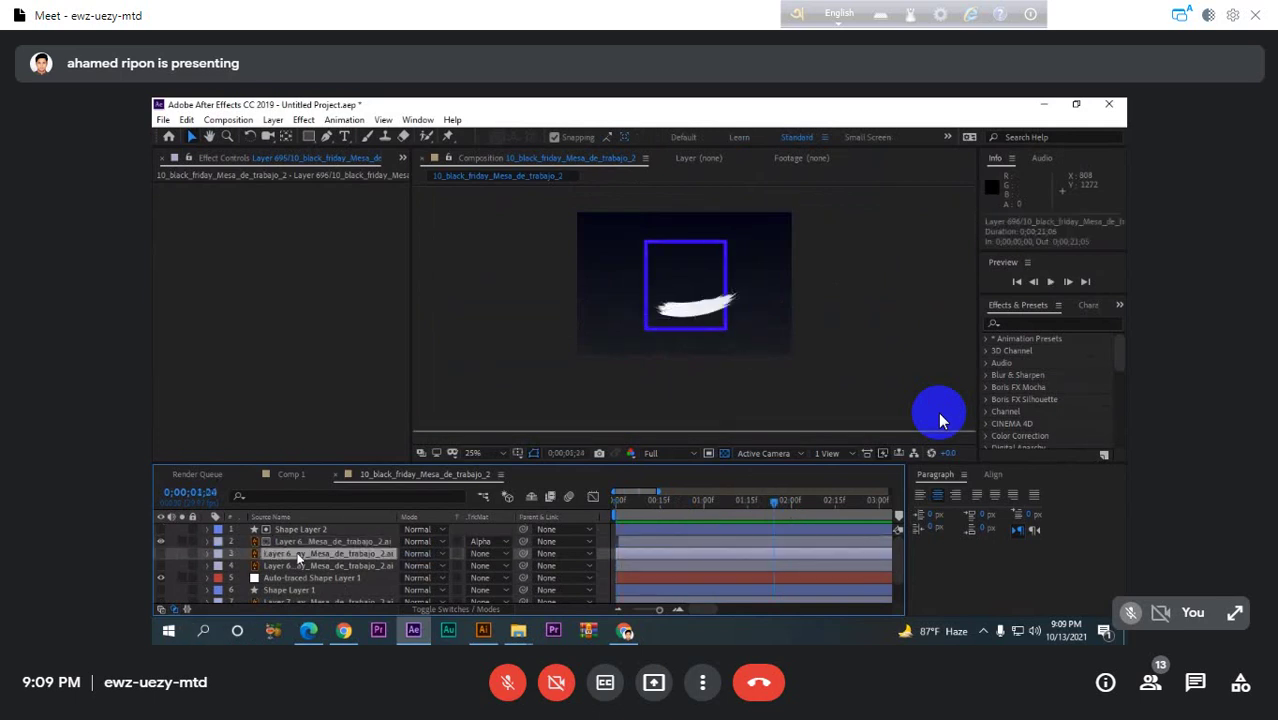
left_click(157, 561)
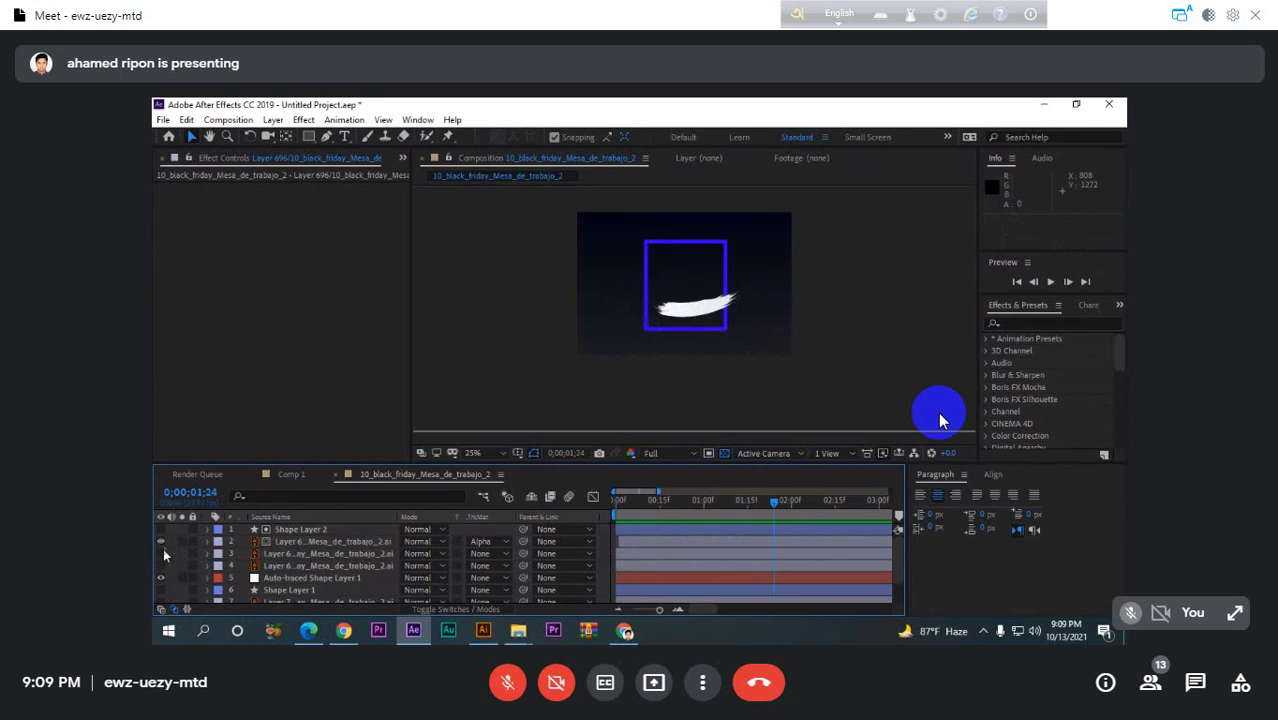
left_click(161, 551)
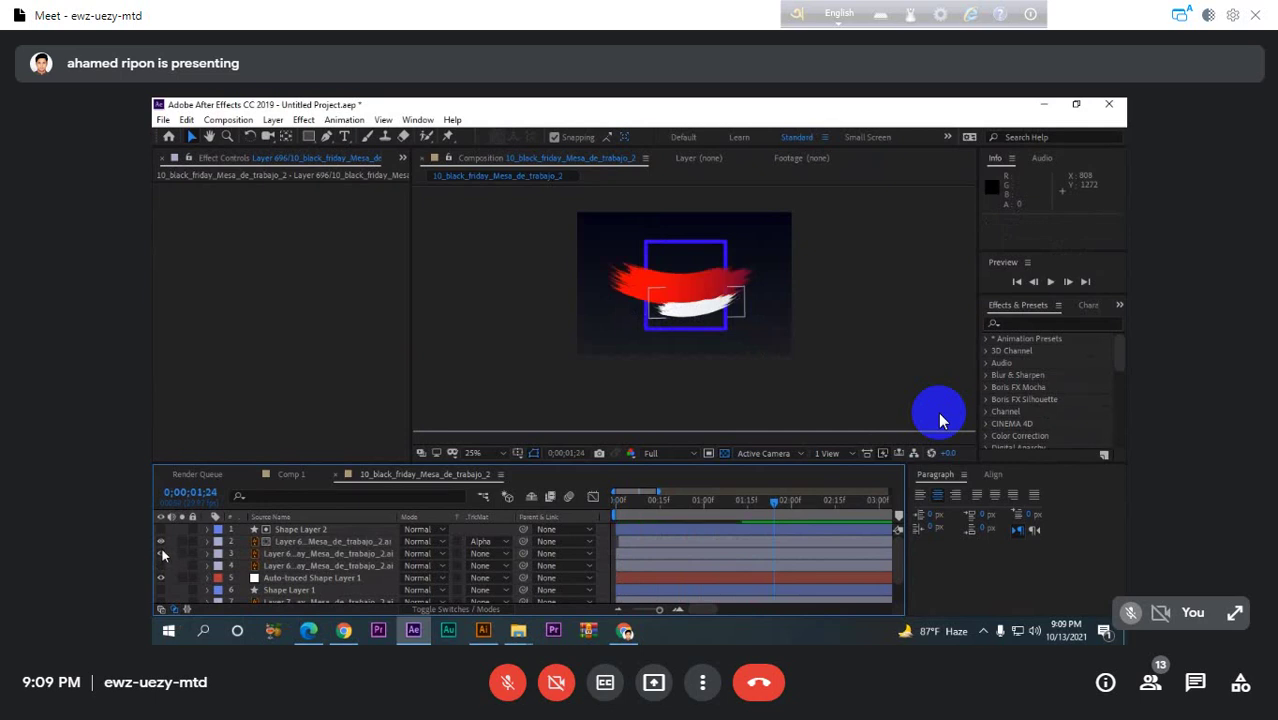
- Sharpen the easing of the white brush stroke's Position keyframes in the Graph Editor, narrowing both speed peaks
left_click(713, 545)
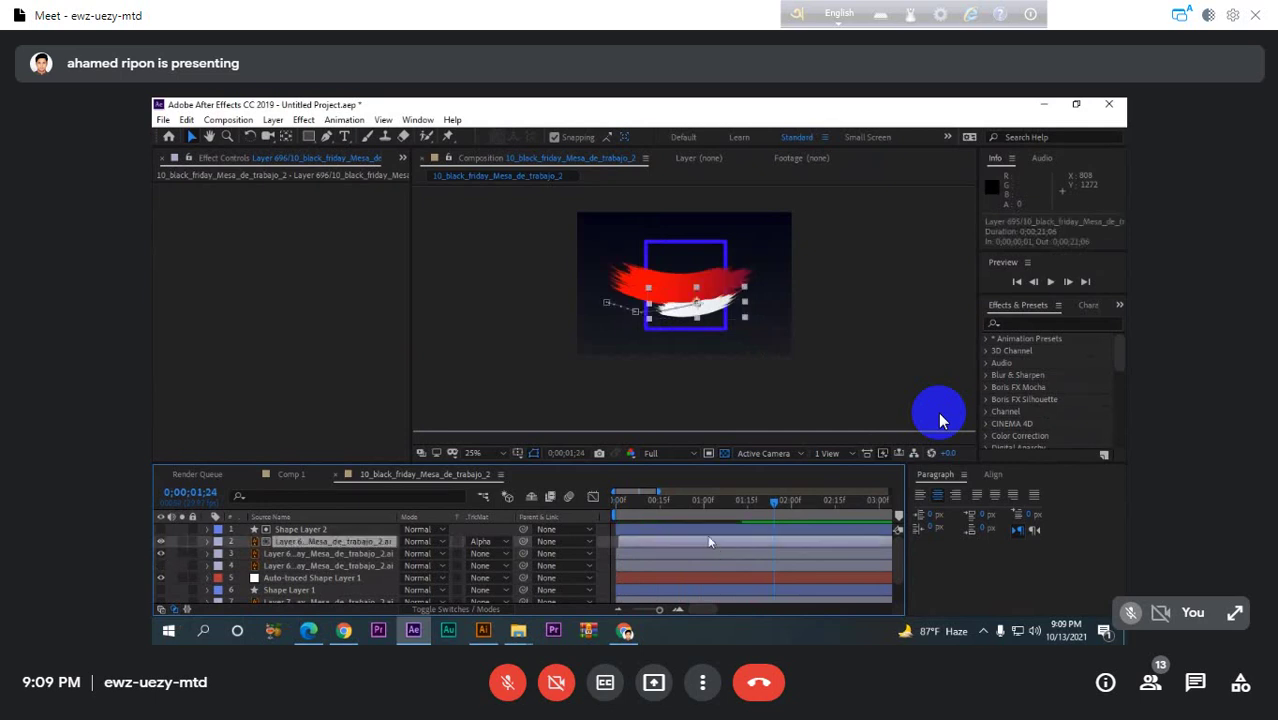
key("p")
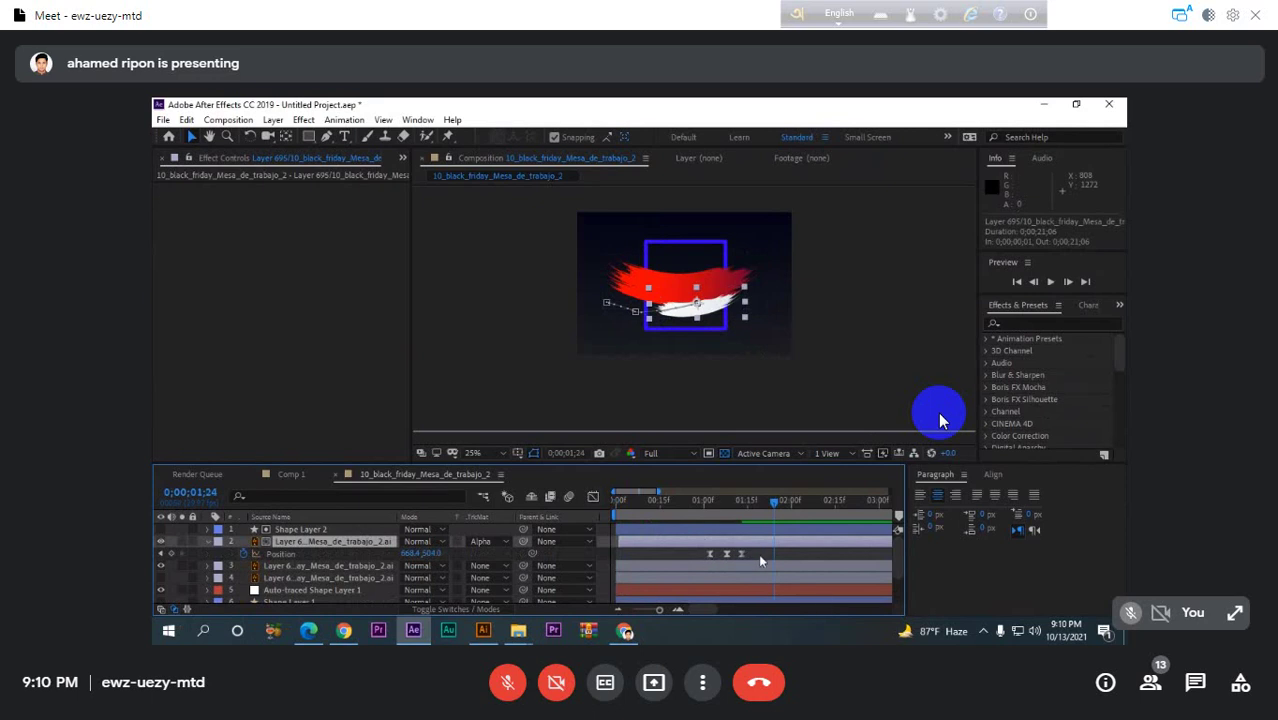
left_click_drag(758, 553, 701, 558)
left_click(592, 497)
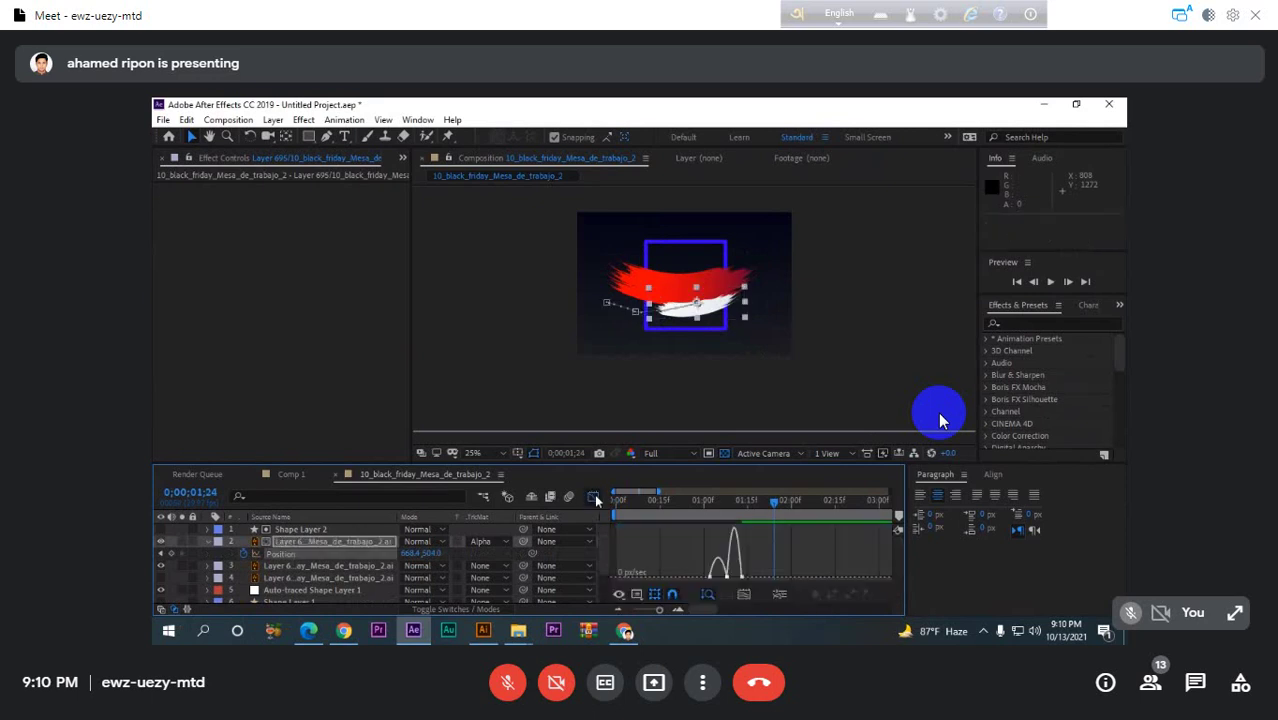
left_click(729, 578)
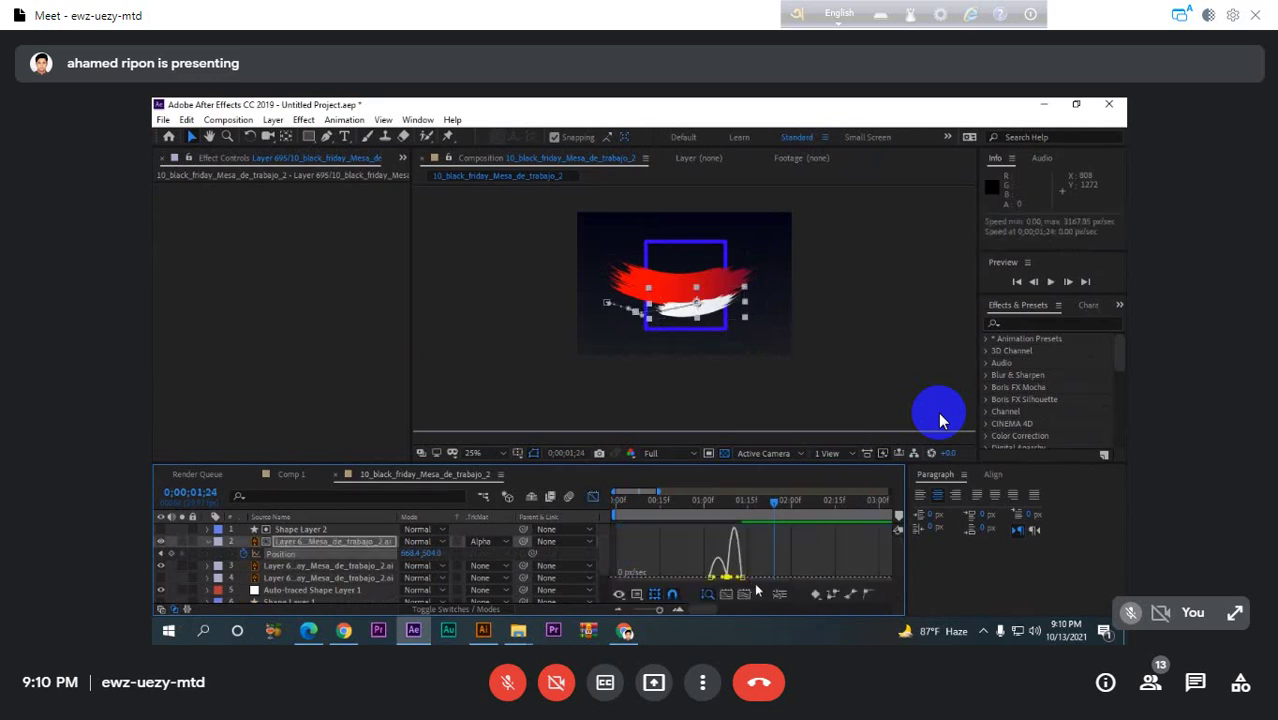
left_click_drag(742, 580, 716, 582)
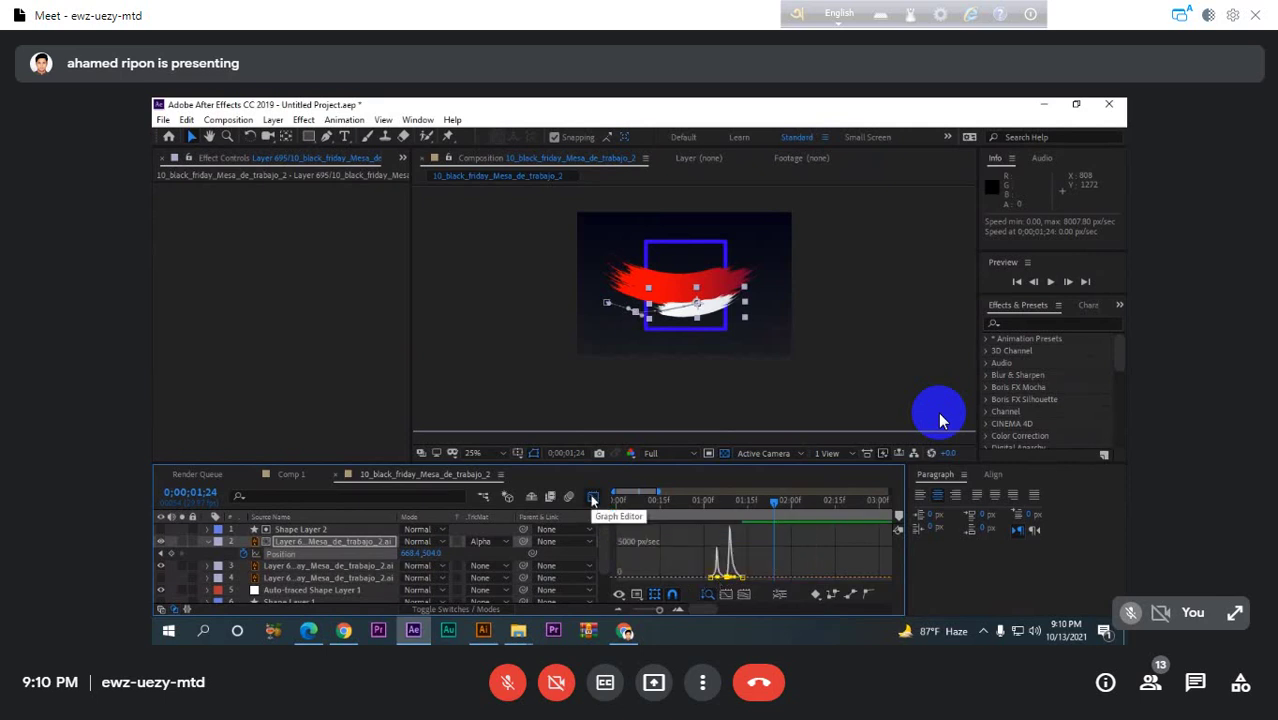
- Lower the first Position speed peak of the white brush stroke and shift it closer to the middle keyframe, checking the motion in playback
key("space")
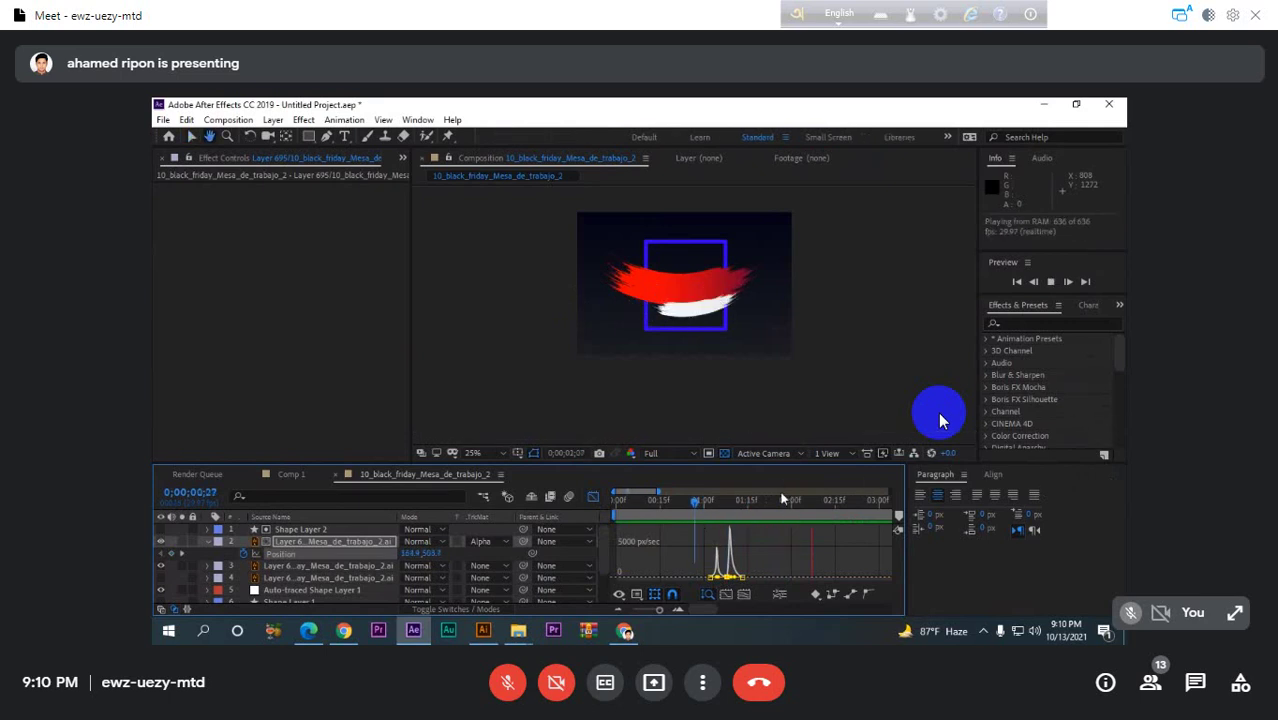
key("space")
key("space")
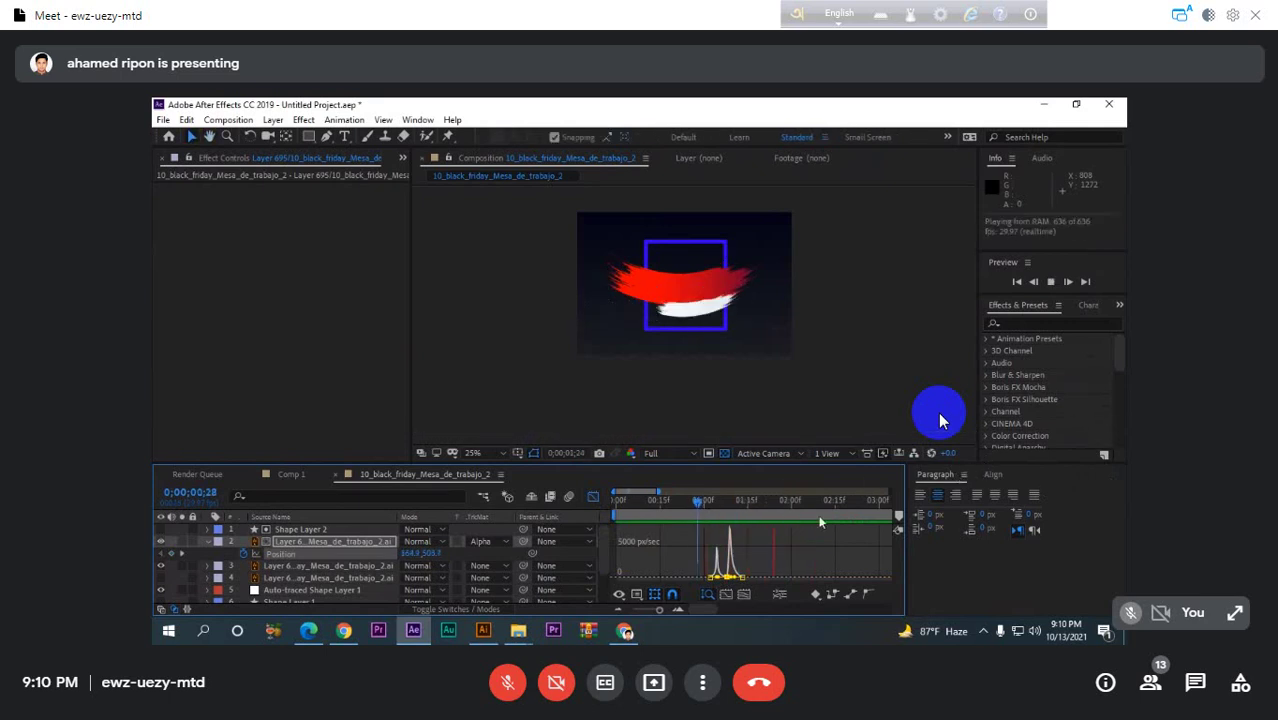
left_click_drag(717, 579, 724, 580)
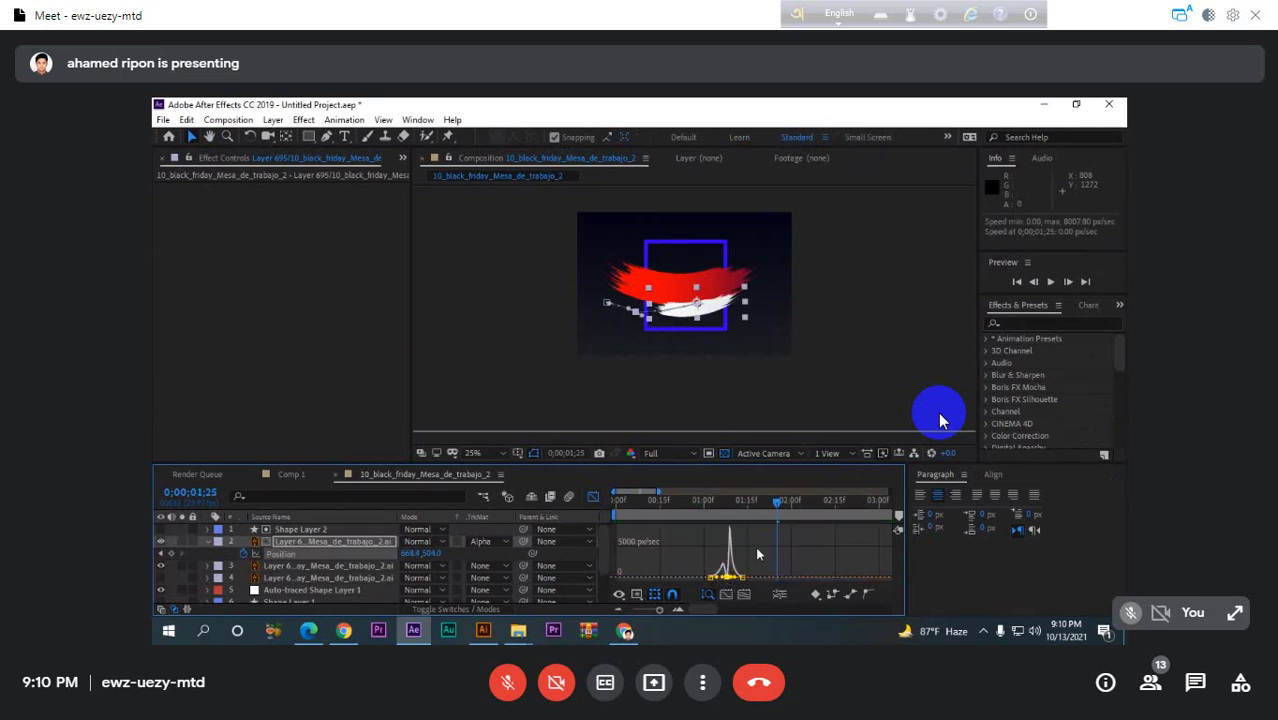
key("space")
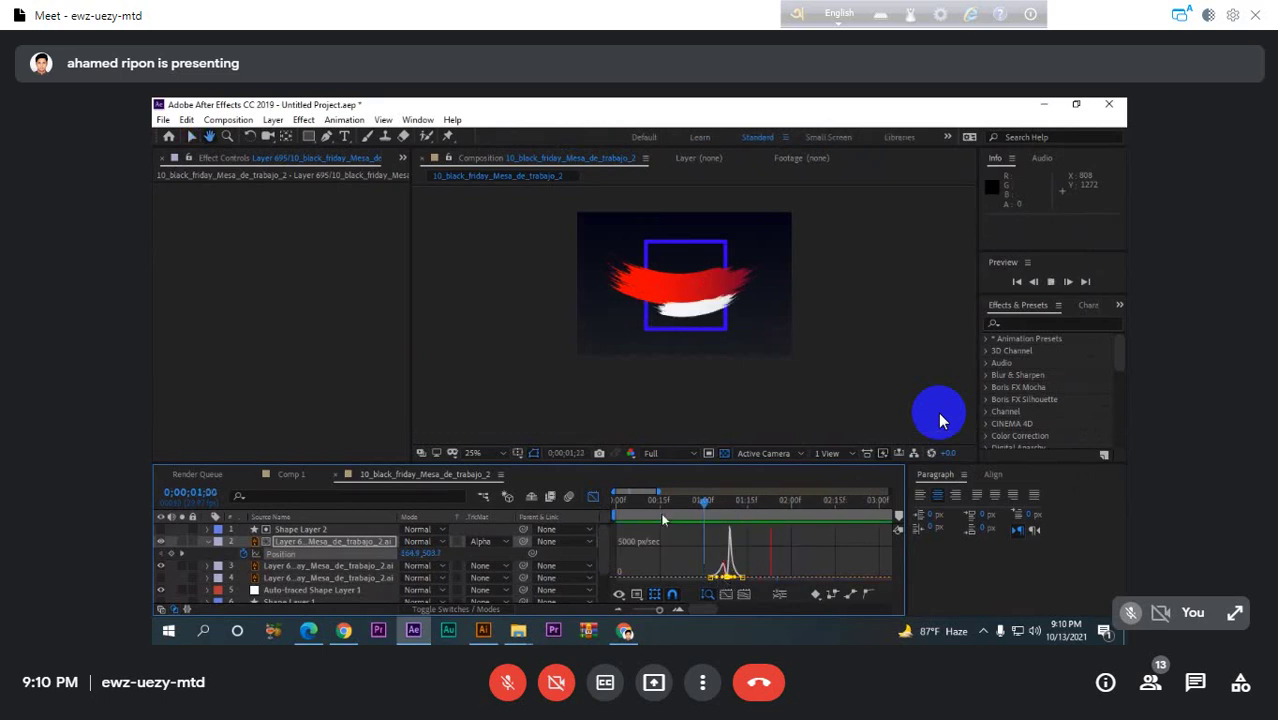
key("space")
left_click_drag(706, 505, 727, 512)
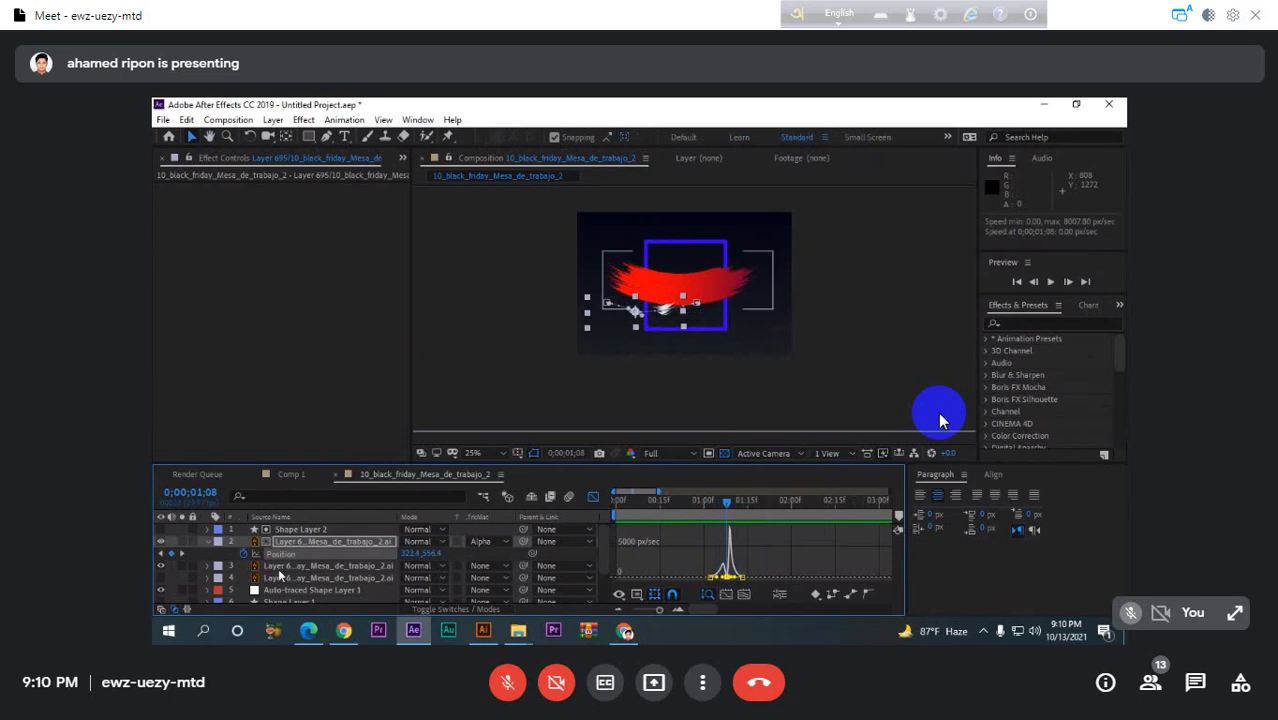
- Collapse the white brush stroke layer, close the Graph Editor and play the animation from the start
left_click(210, 541)
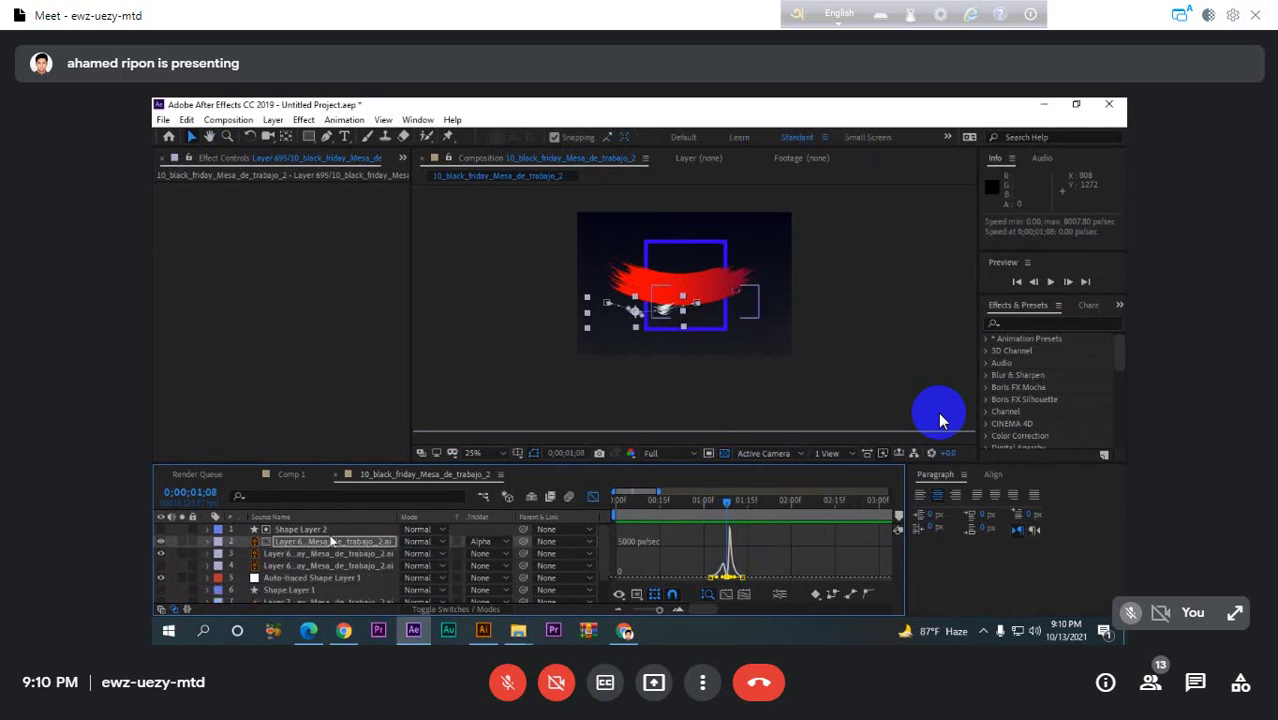
left_click(332, 541)
key("p")
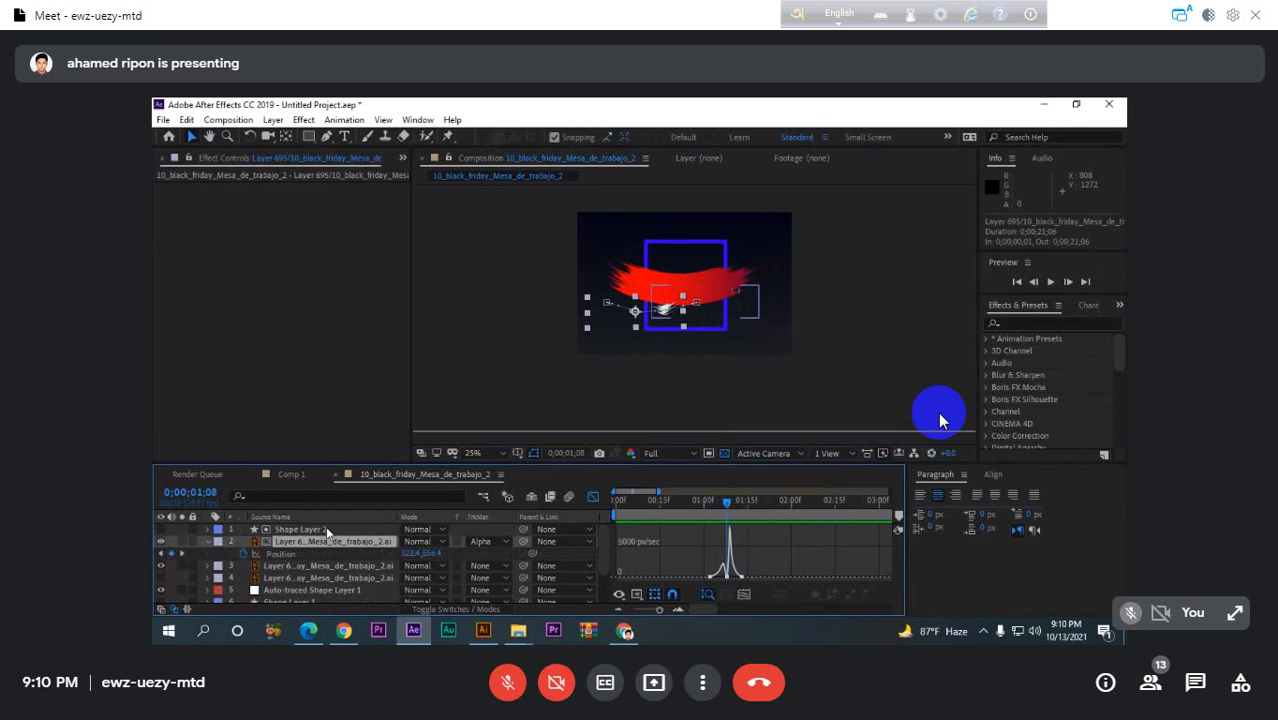
left_click(208, 542)
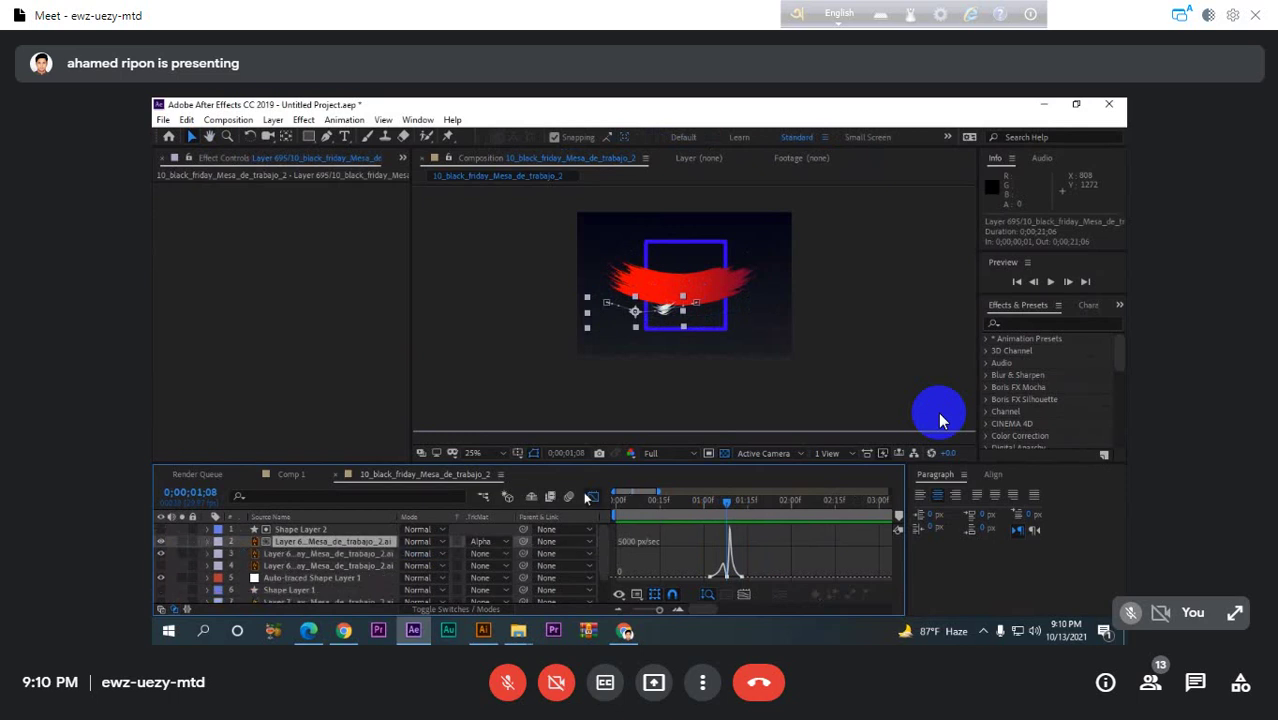
left_click(592, 498)
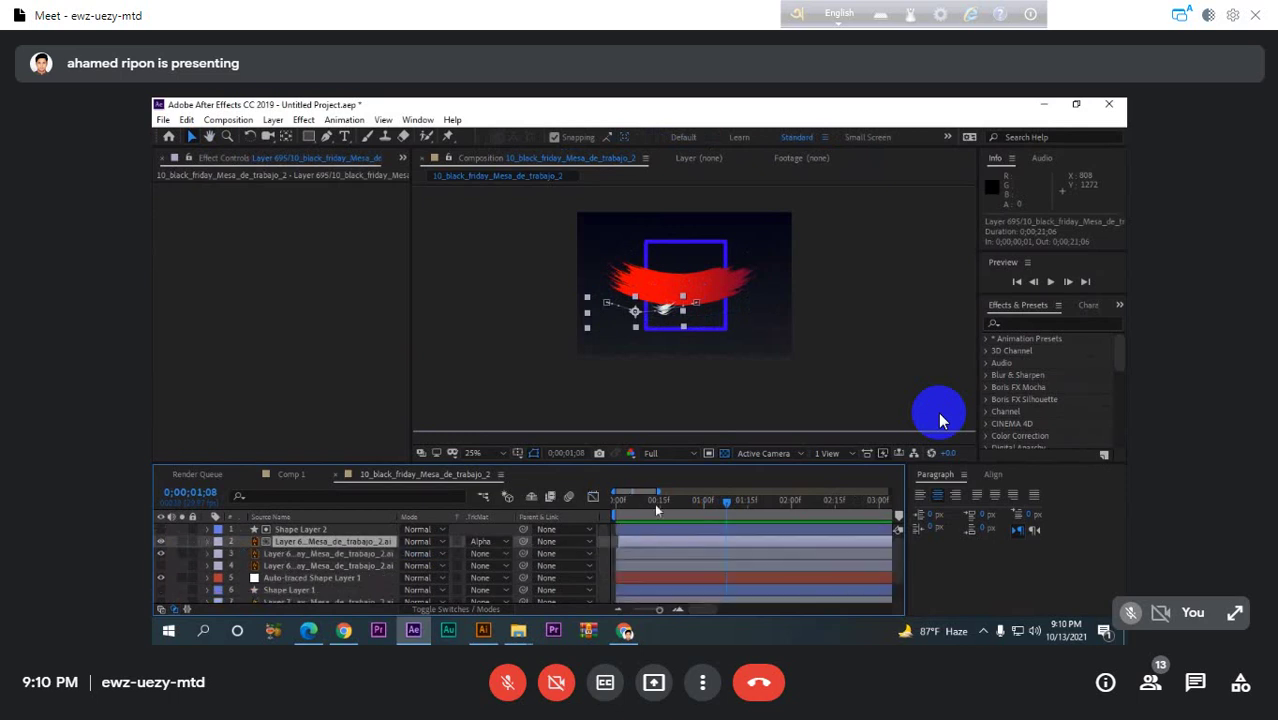
key("space")
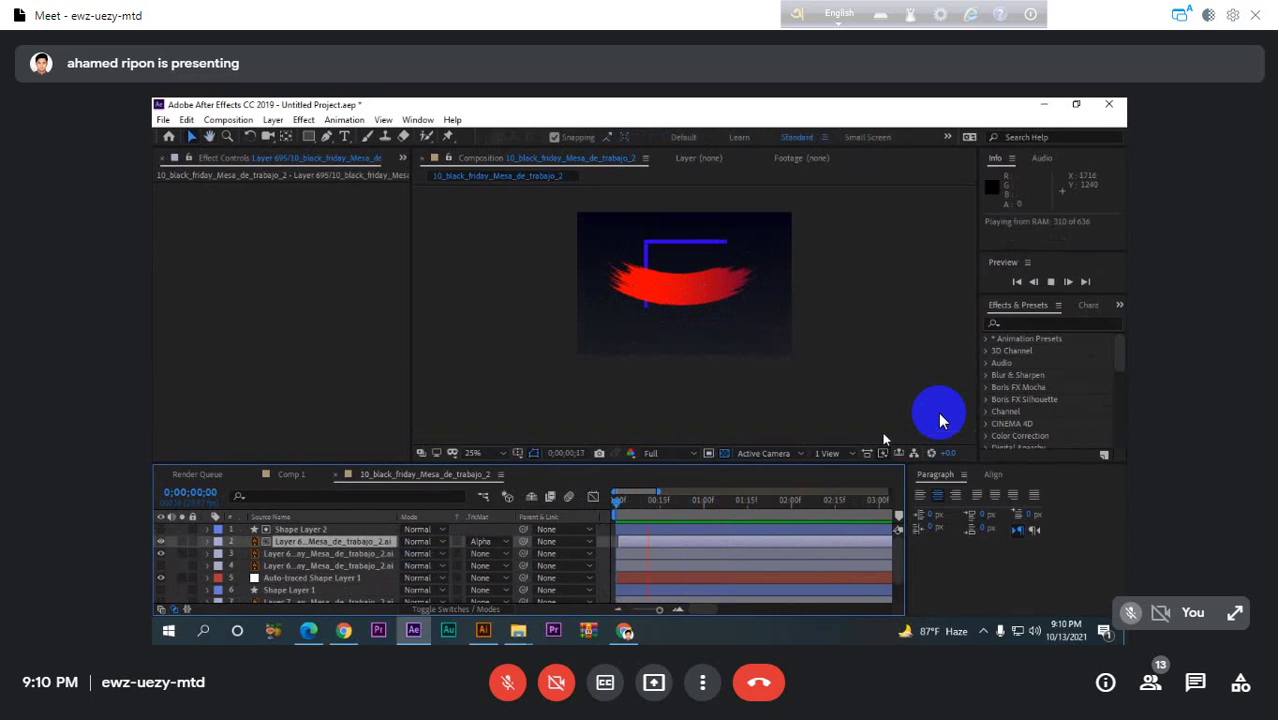
key("space")
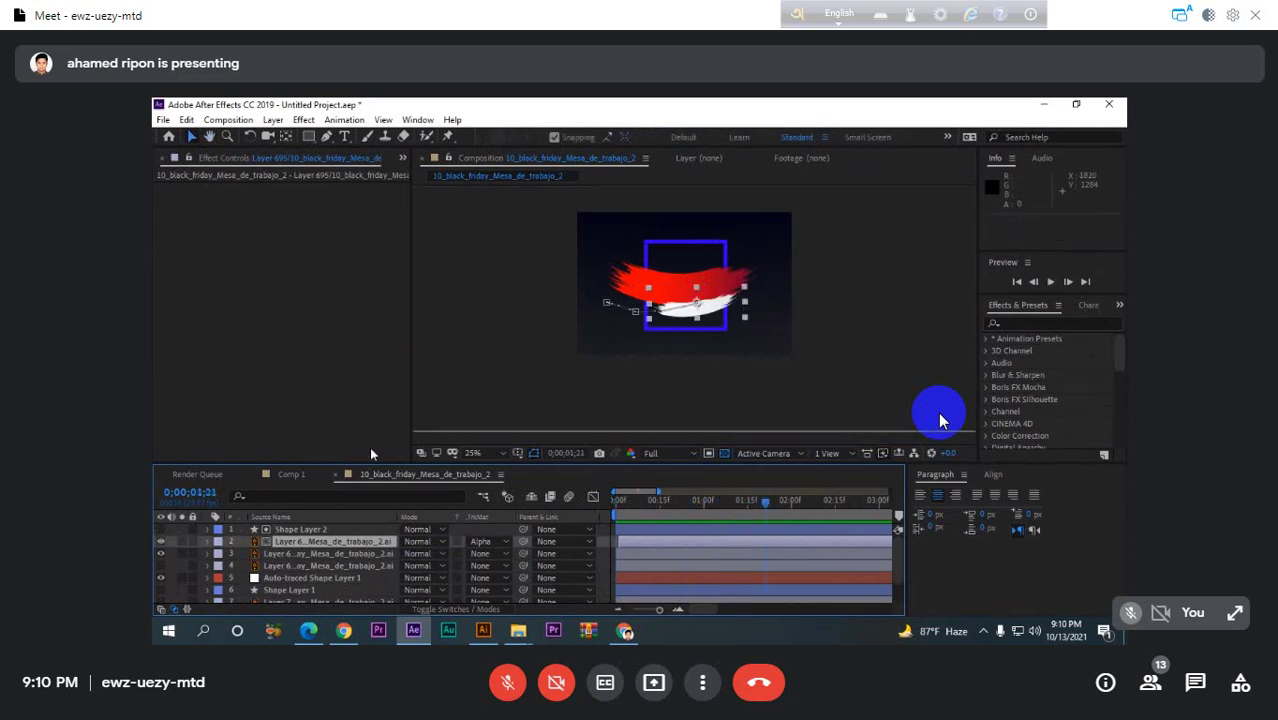
- Go to the white brush stroke's last Position keyframe and toggle the red brush stroke's visibility to compare, leaving it visible
key("p")
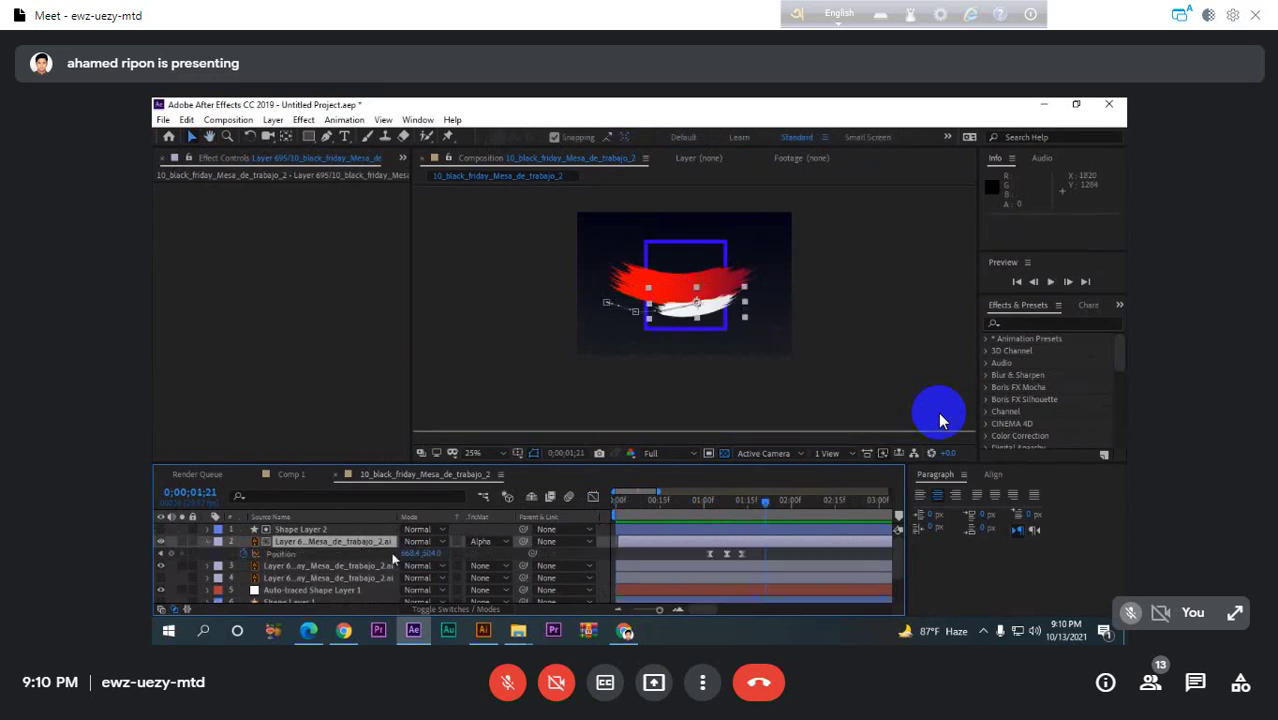
left_click(162, 554)
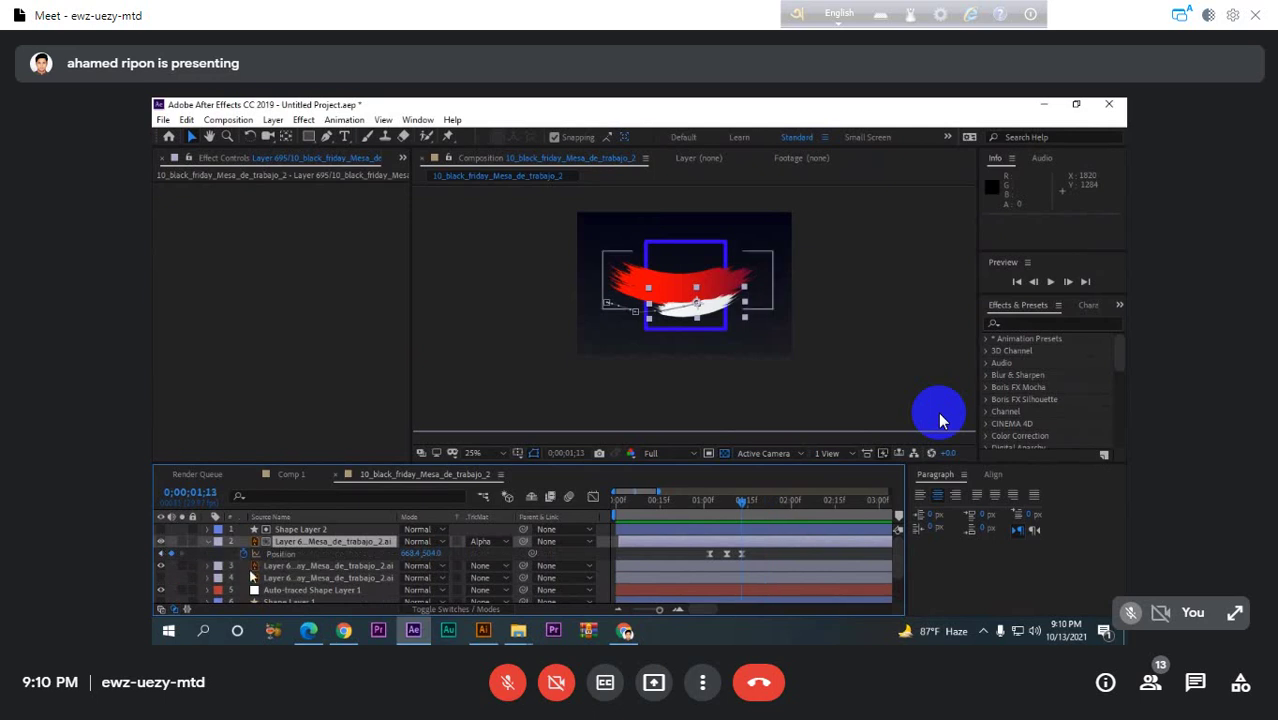
left_click(315, 566)
left_click(161, 566)
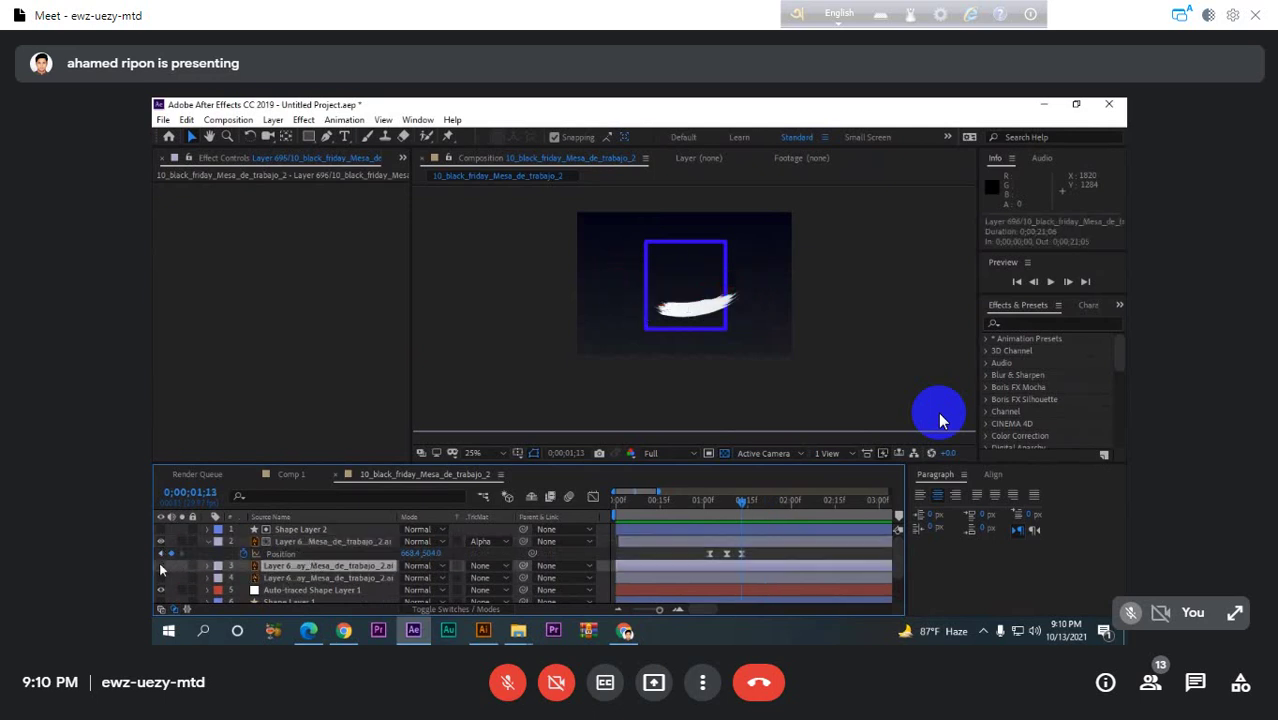
left_click(161, 566)
left_click(161, 566)
left_click(160, 565)
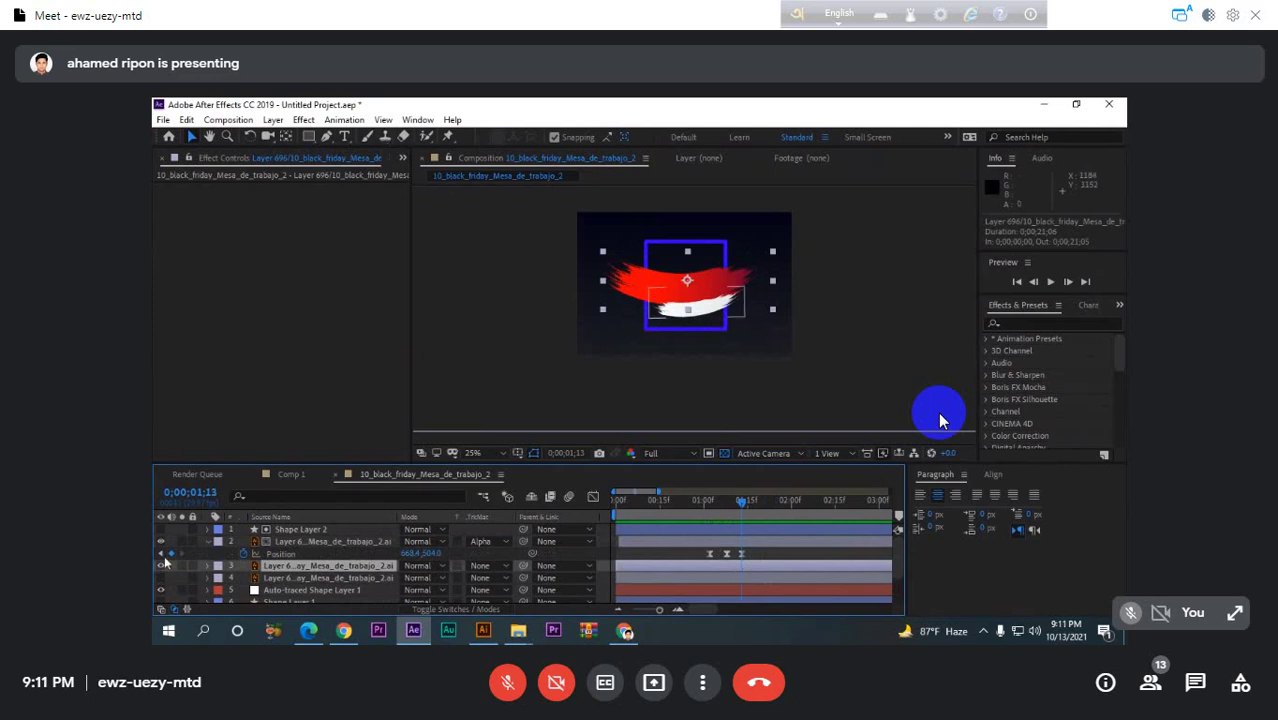
- Draw a red rectangle shape covering the whole red brush stroke and collapse its new layer
left_click(205, 560)
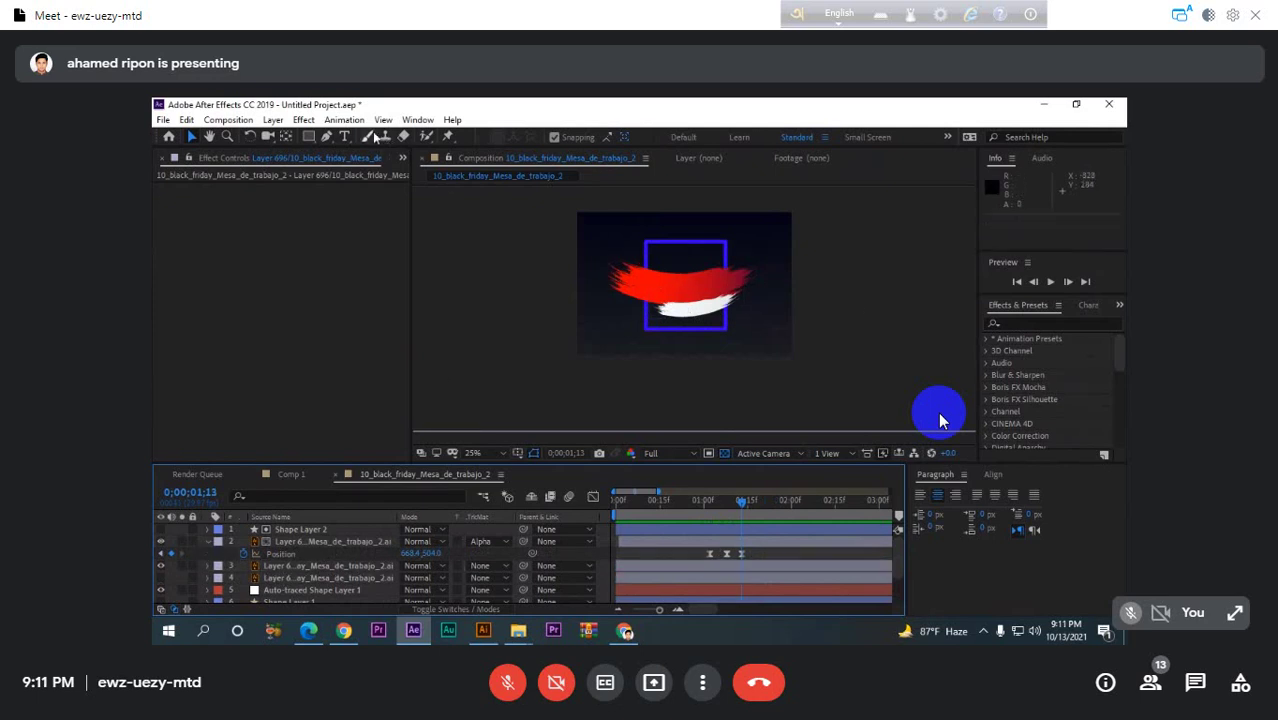
left_click(311, 136)
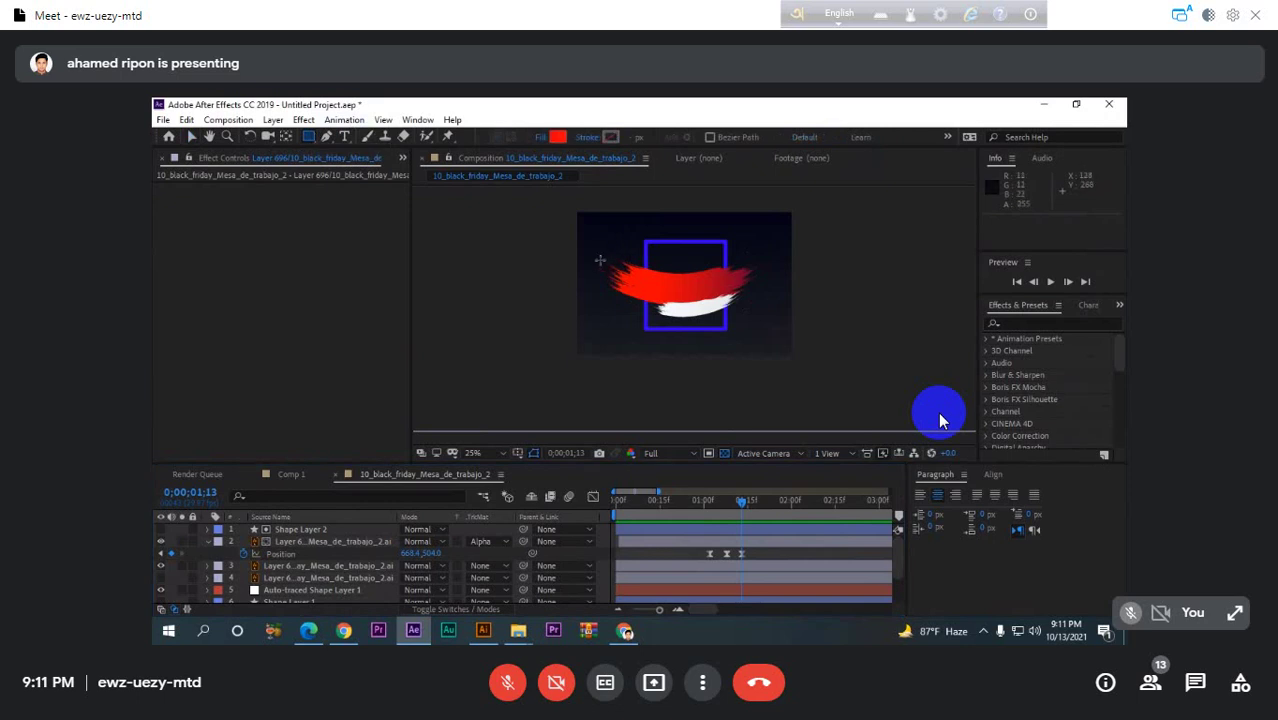
left_click_drag(603, 250, 766, 302)
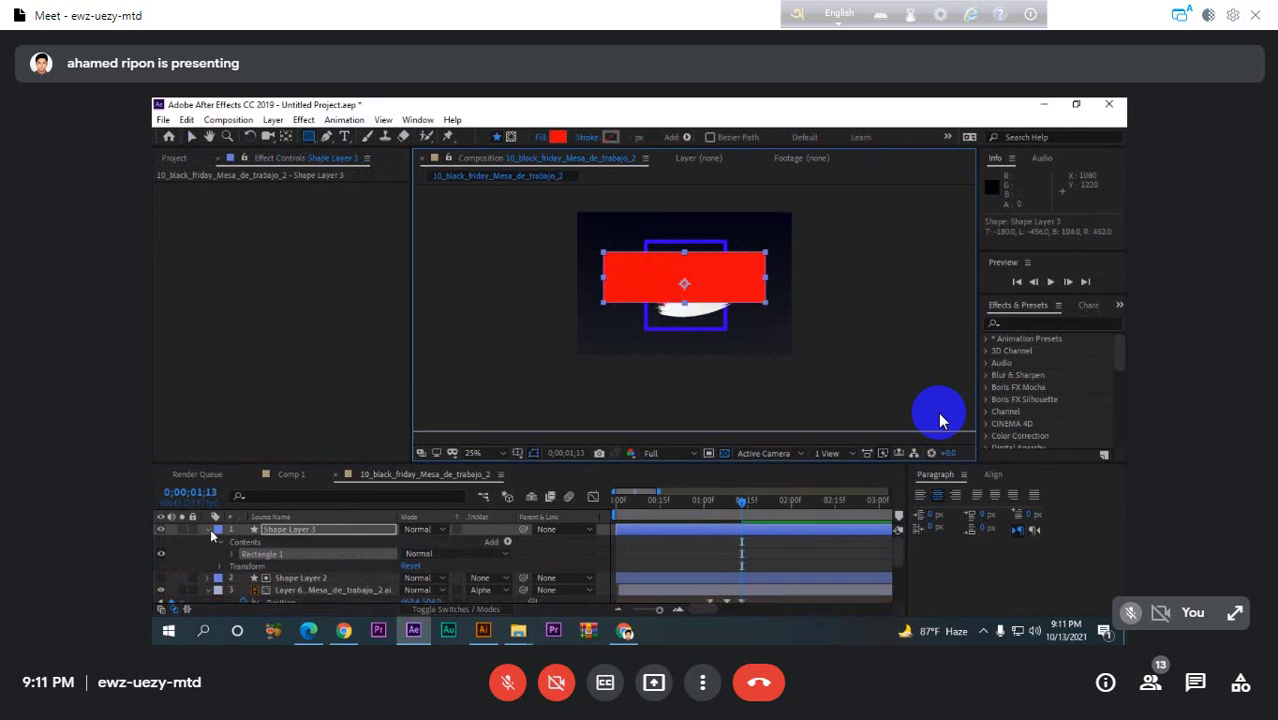
left_click(210, 531)
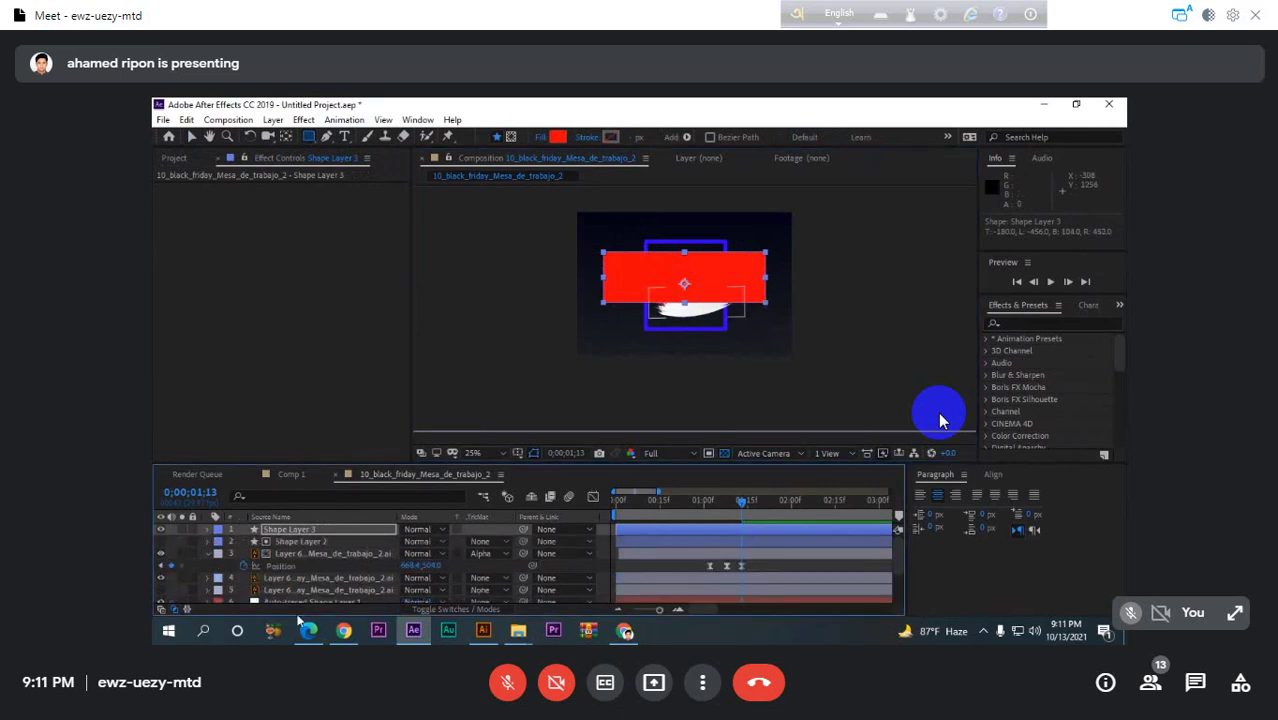
- Pre-compose the white brush stroke layer together with its matte, Shape Layer 2, under the name "shape1"
left_click(210, 553)
left_click(310, 553)
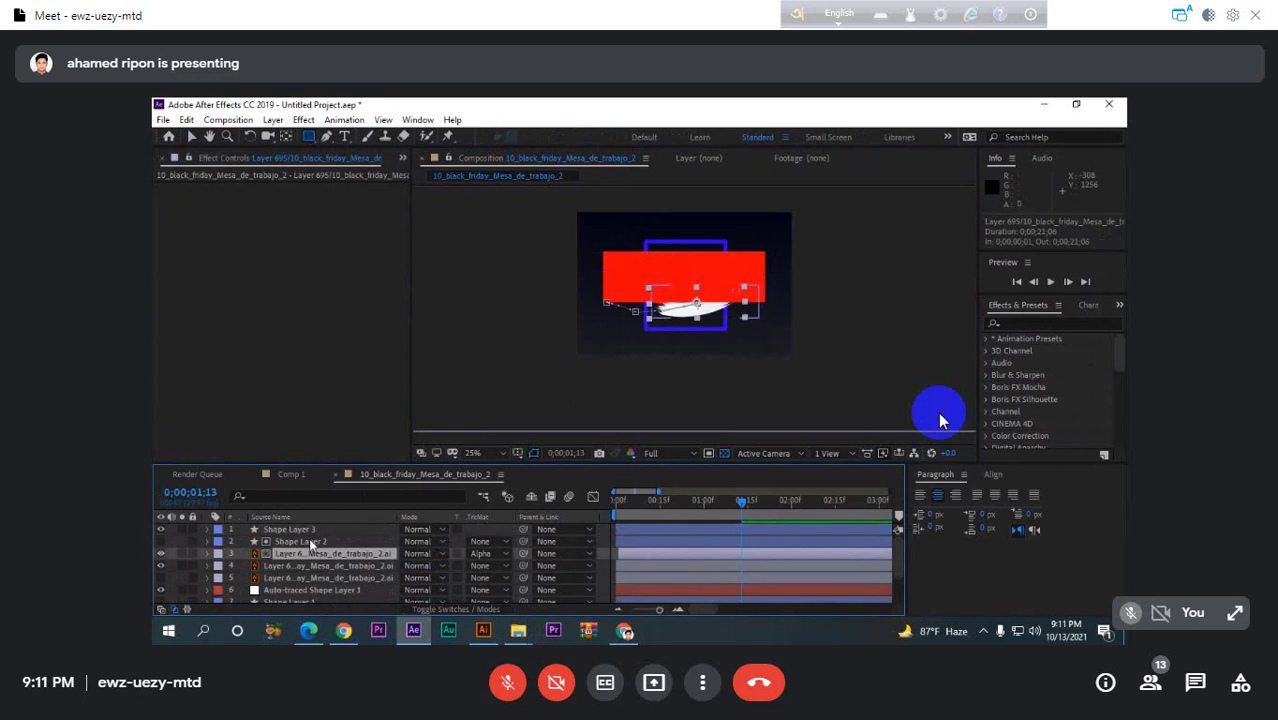
left_click(308, 541, "shift")
key("ctrl+shift+c")
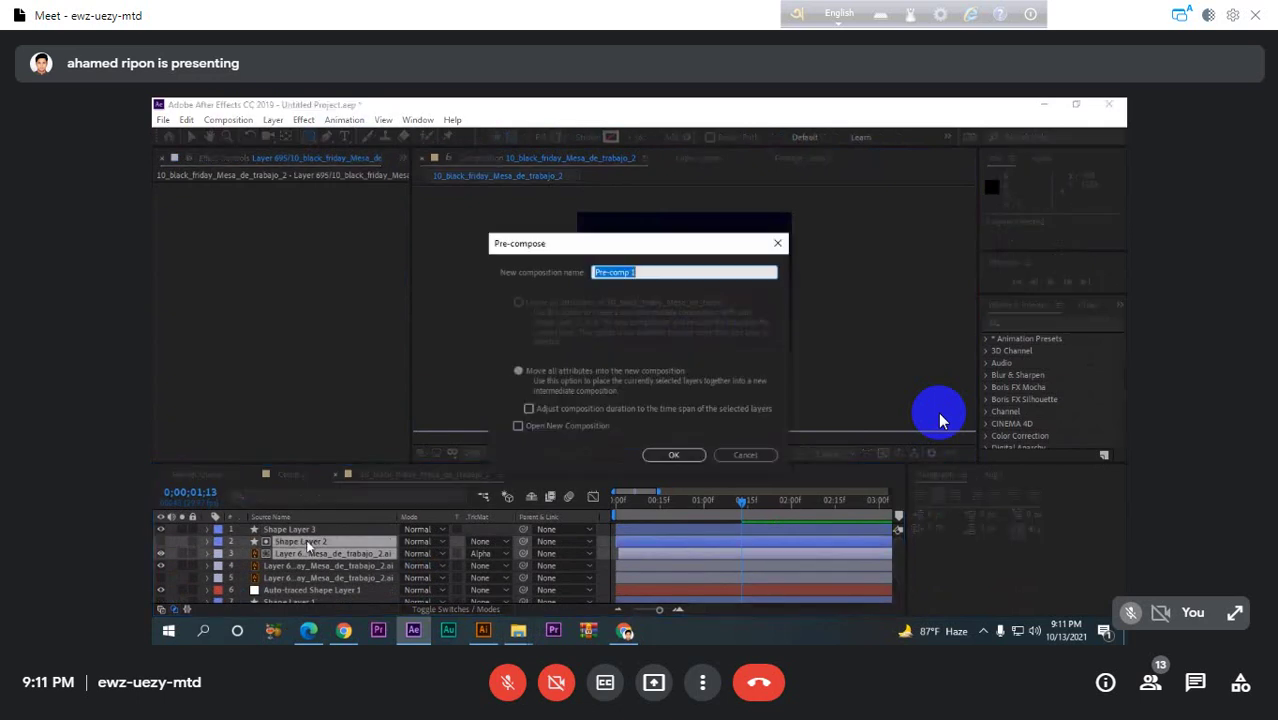
key("BackSpace")
type("shape1")
left_click(676, 456)
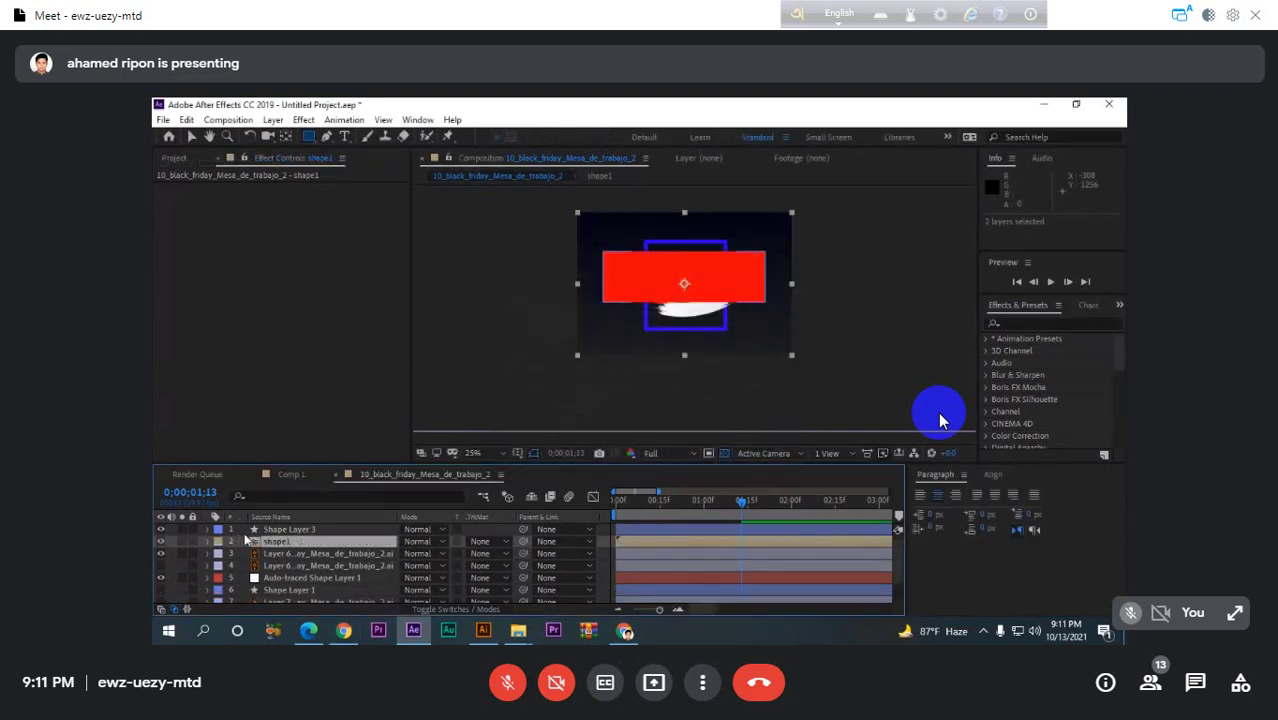
- Place Shape Layer 3 directly above the red brush stroke layer and adjust the rectangle's size and position to cover the stroke
left_click_drag(288, 529, 304, 556)
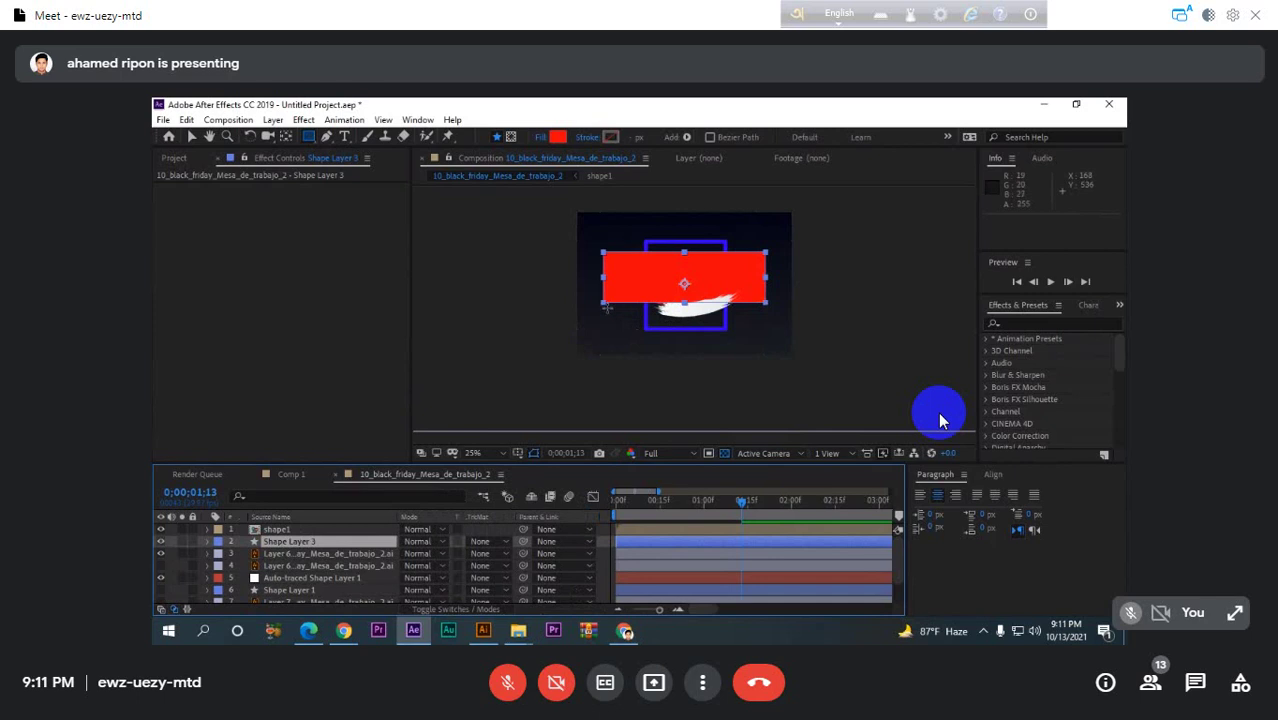
key("v")
mouse_move(604, 302)
left_mouse_down()
mouse_move(631, 303)
mouse_move(608, 306)
left_mouse_up()
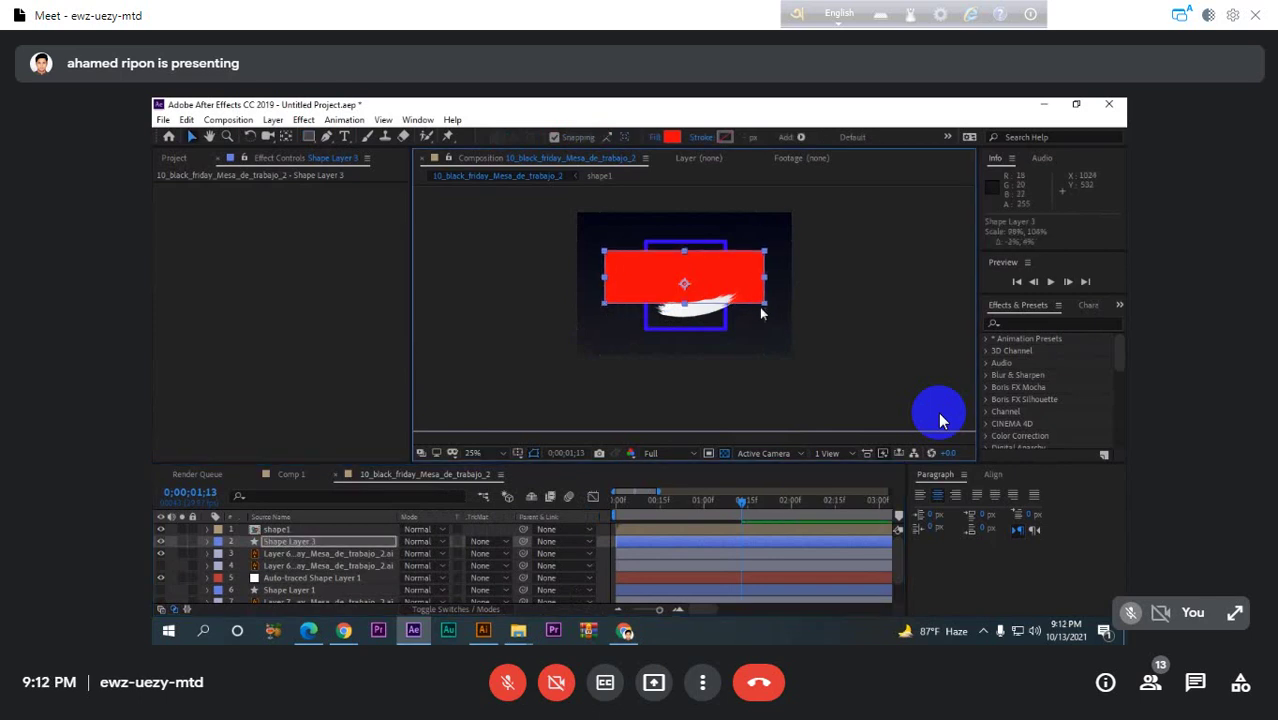
left_click_drag(760, 305, 765, 309)
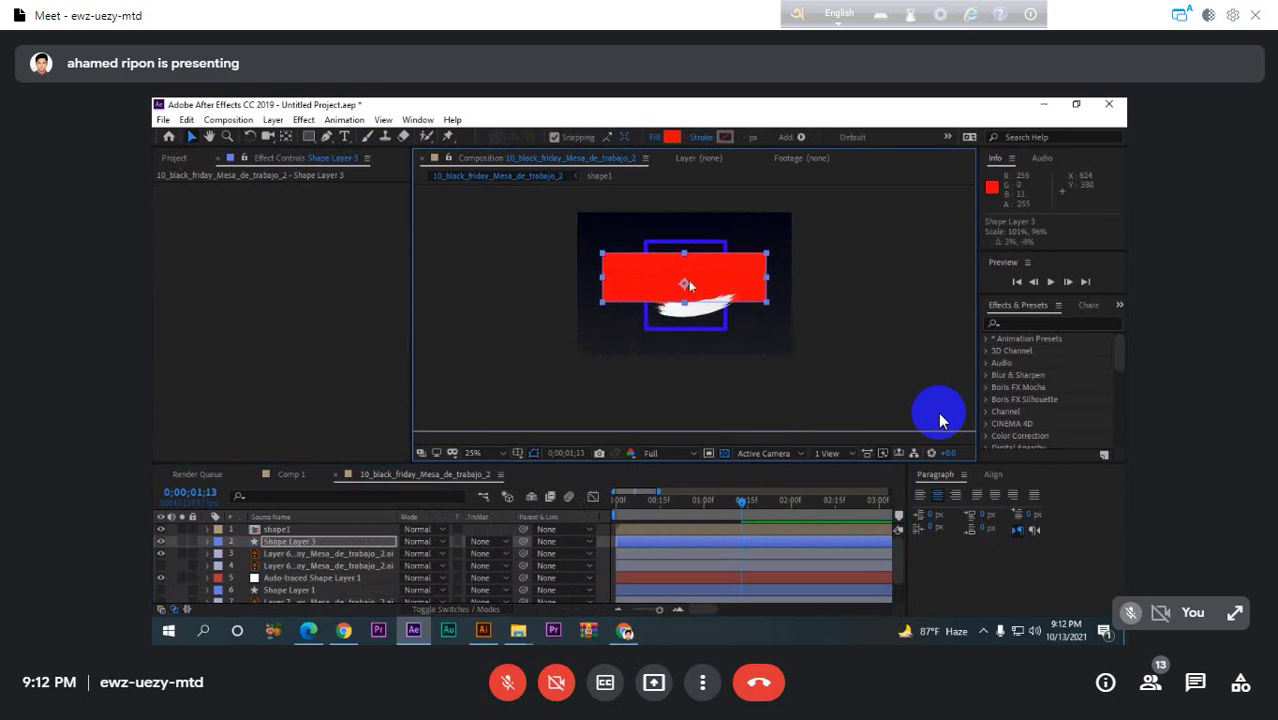
left_click_drag(688, 280, 688, 284)
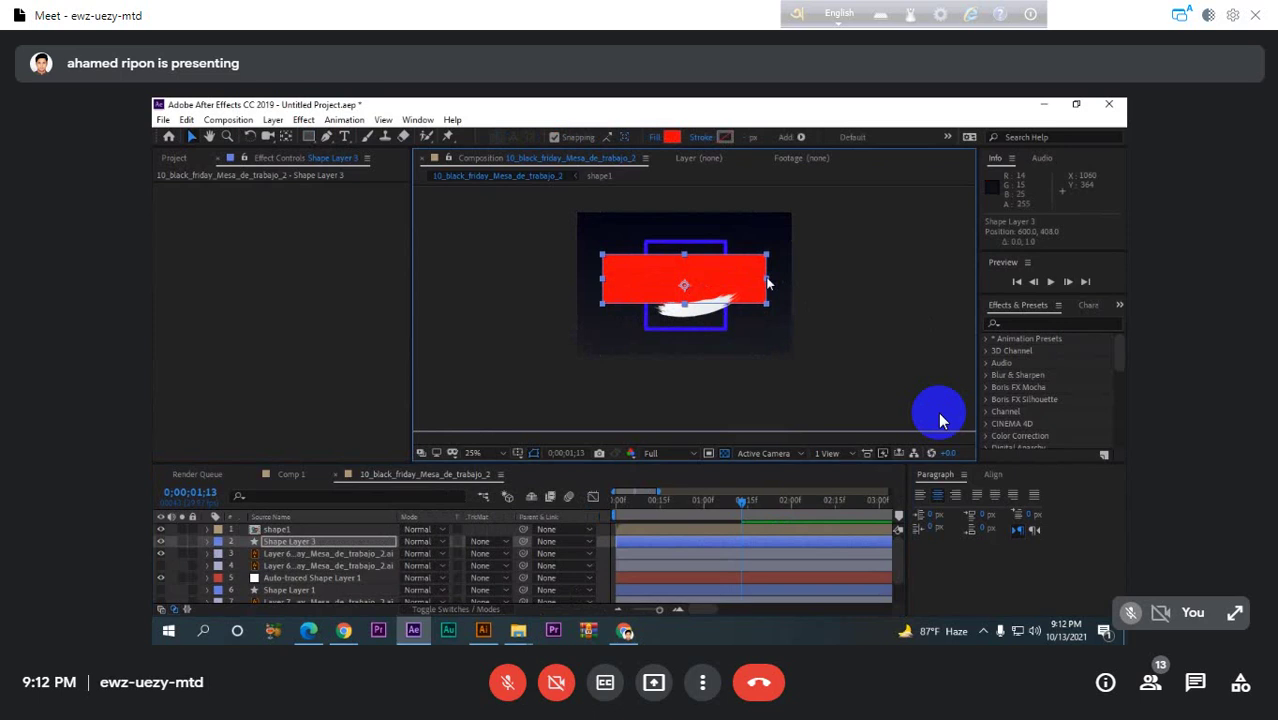
- Examine the white stroke's Position keyframes inside the shape1 precomp and return to the 10_black_friday_Mesa_de_trabajo_2 composition
left_click(273, 541)
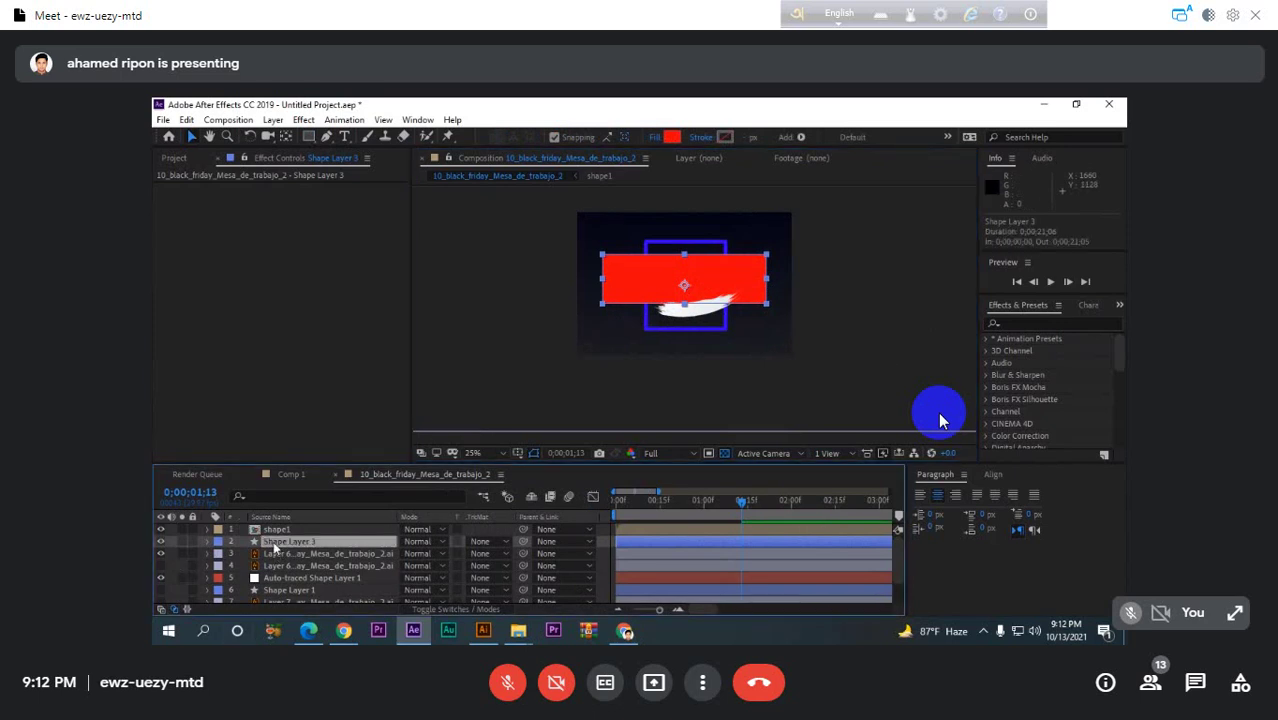
left_click(301, 552)
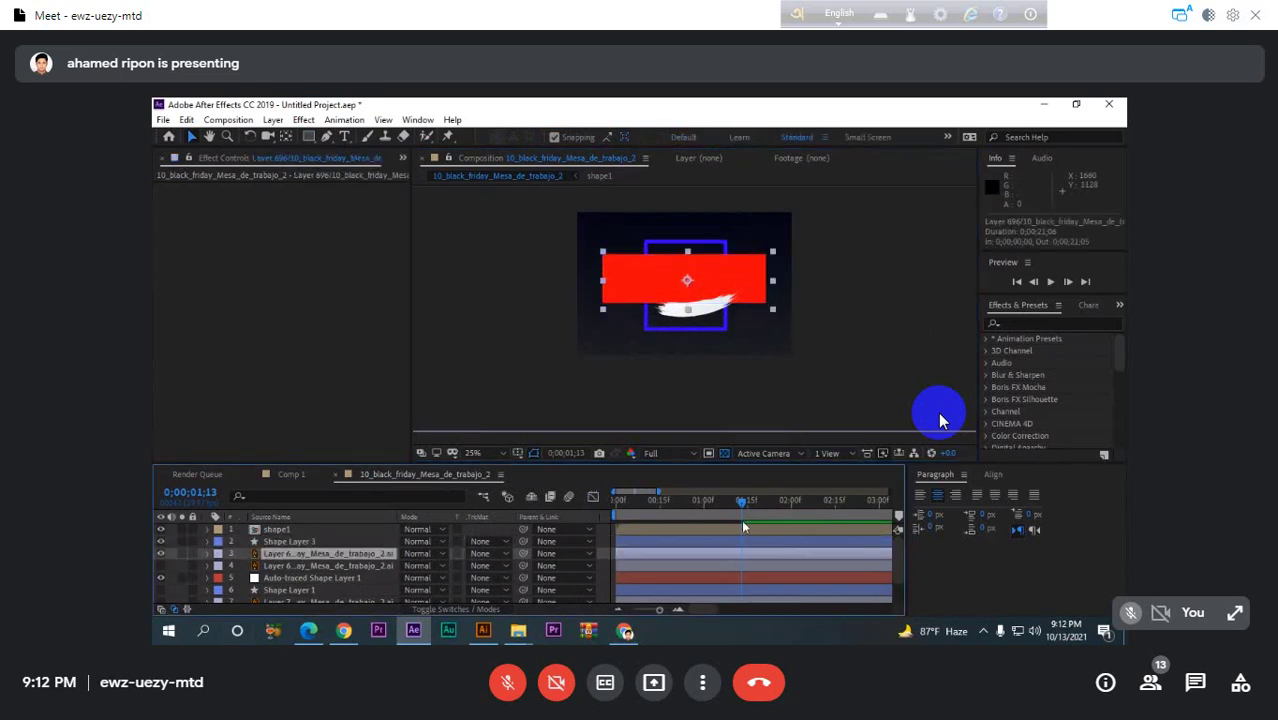
left_click(720, 541)
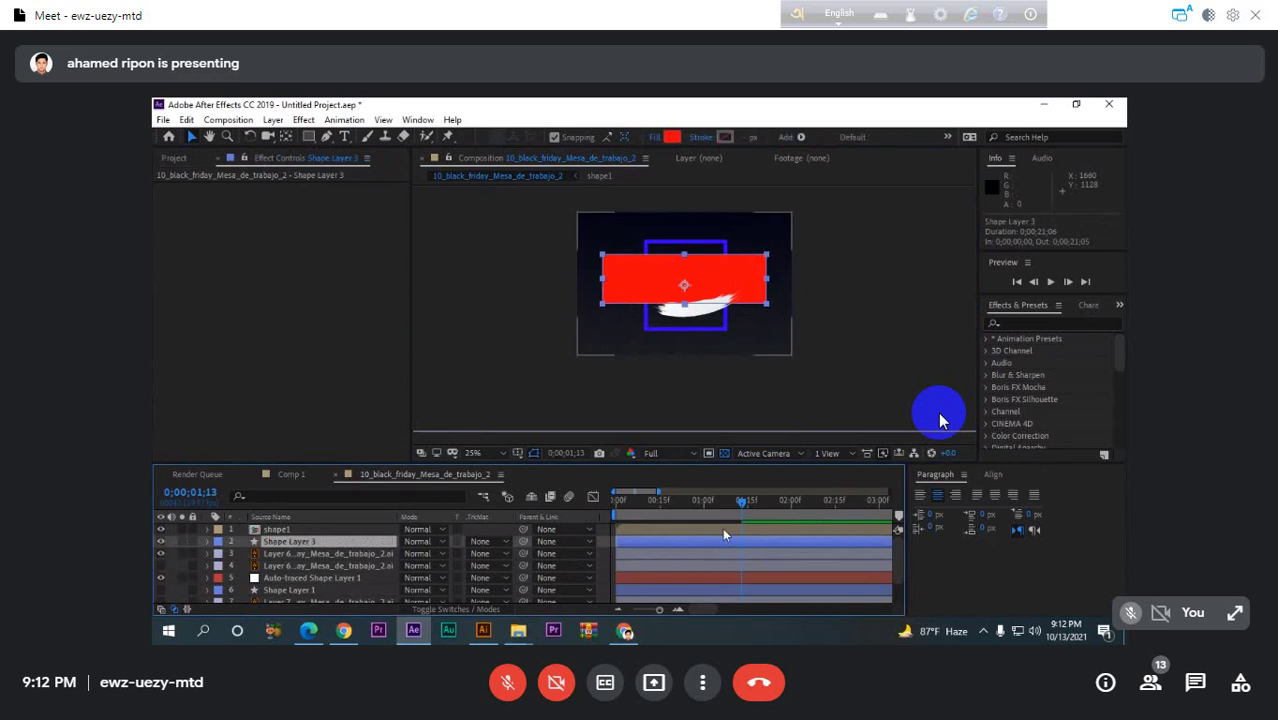
left_click(727, 531)
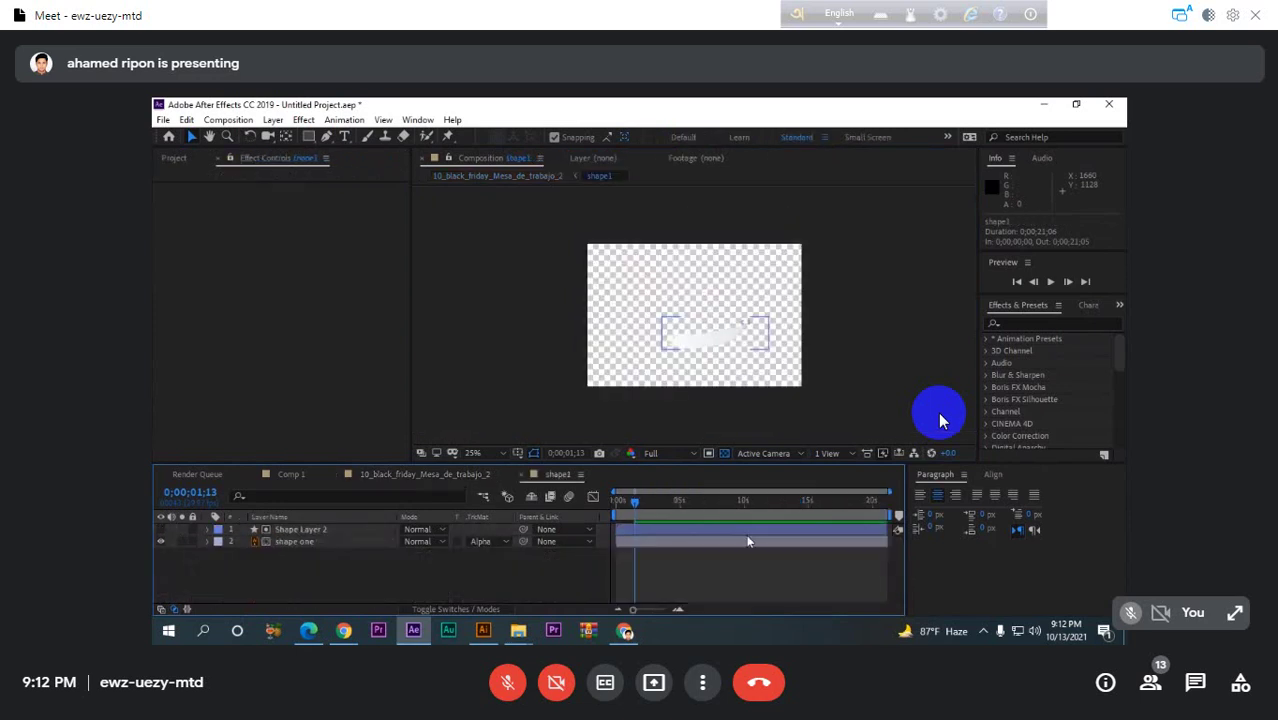
left_click(733, 541)
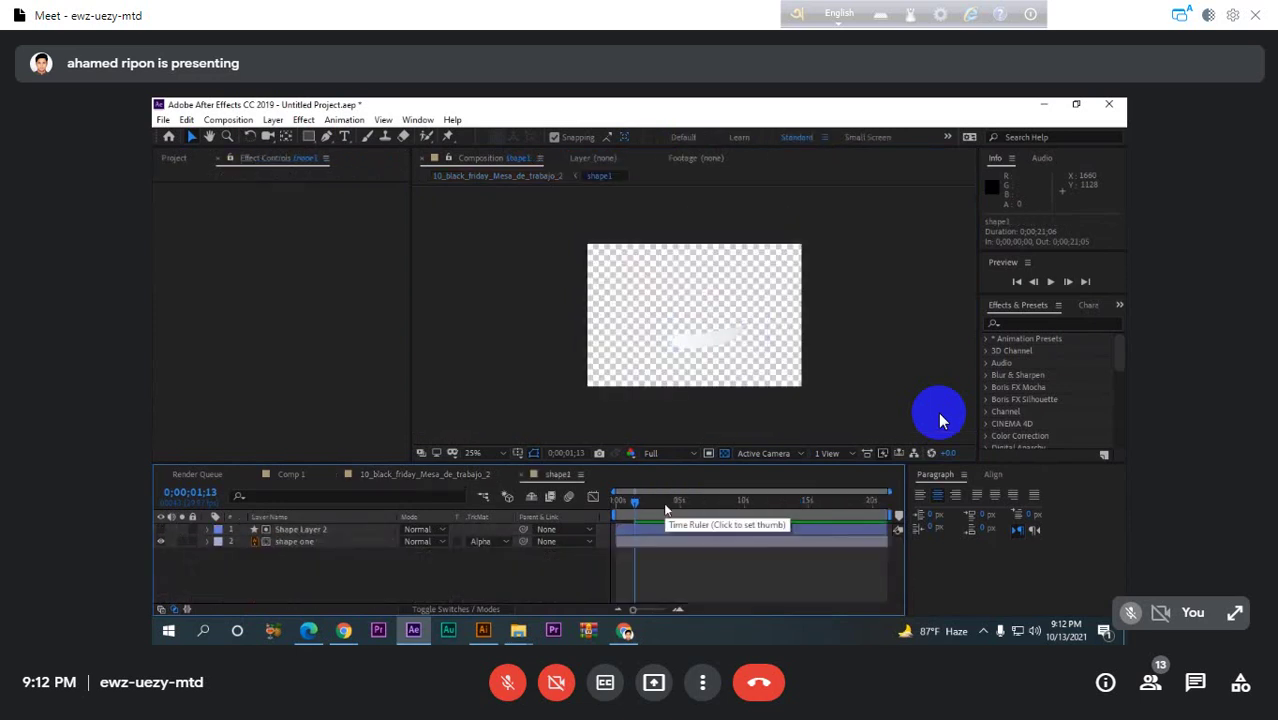
key("alt+shift+p")
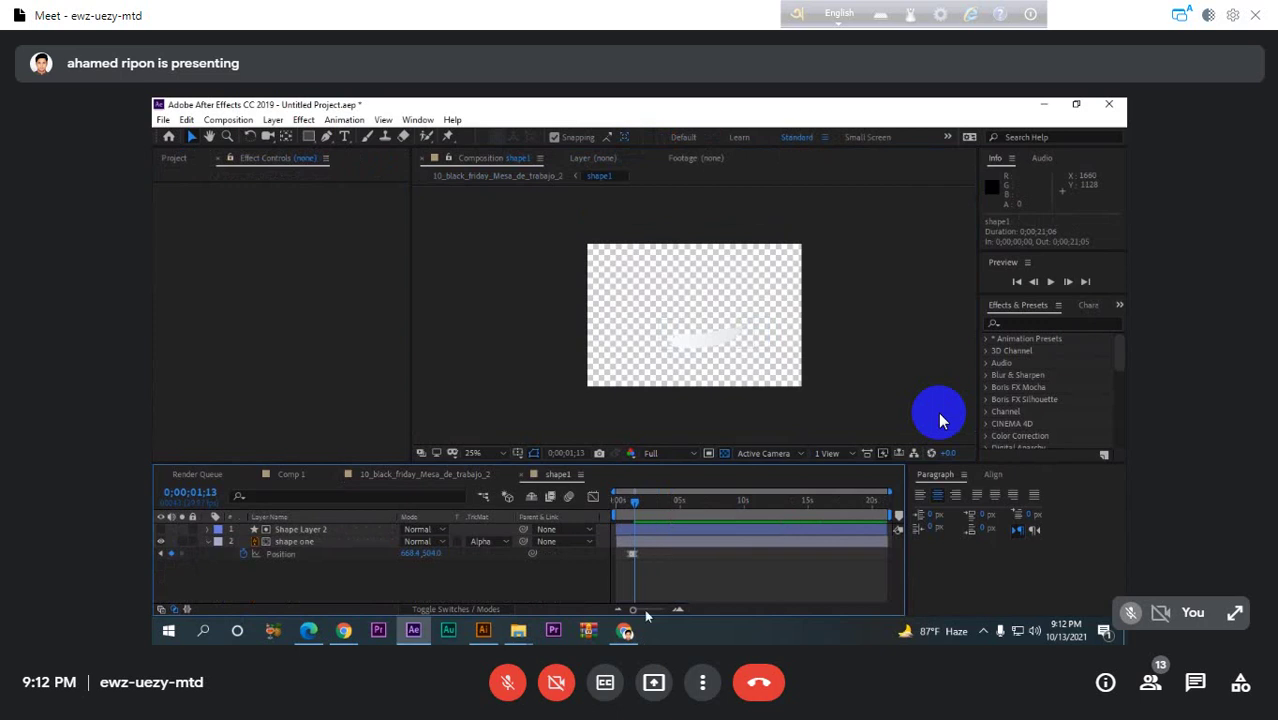
left_click_drag(641, 610, 663, 611)
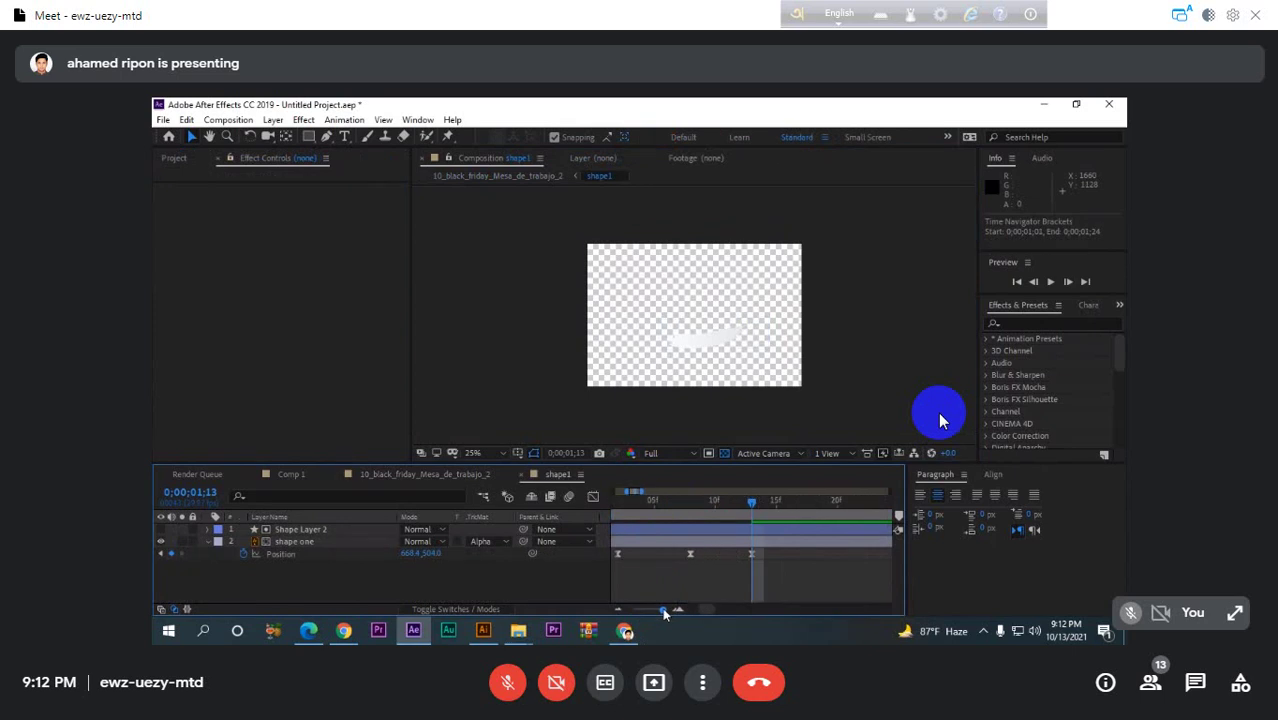
left_click(291, 475)
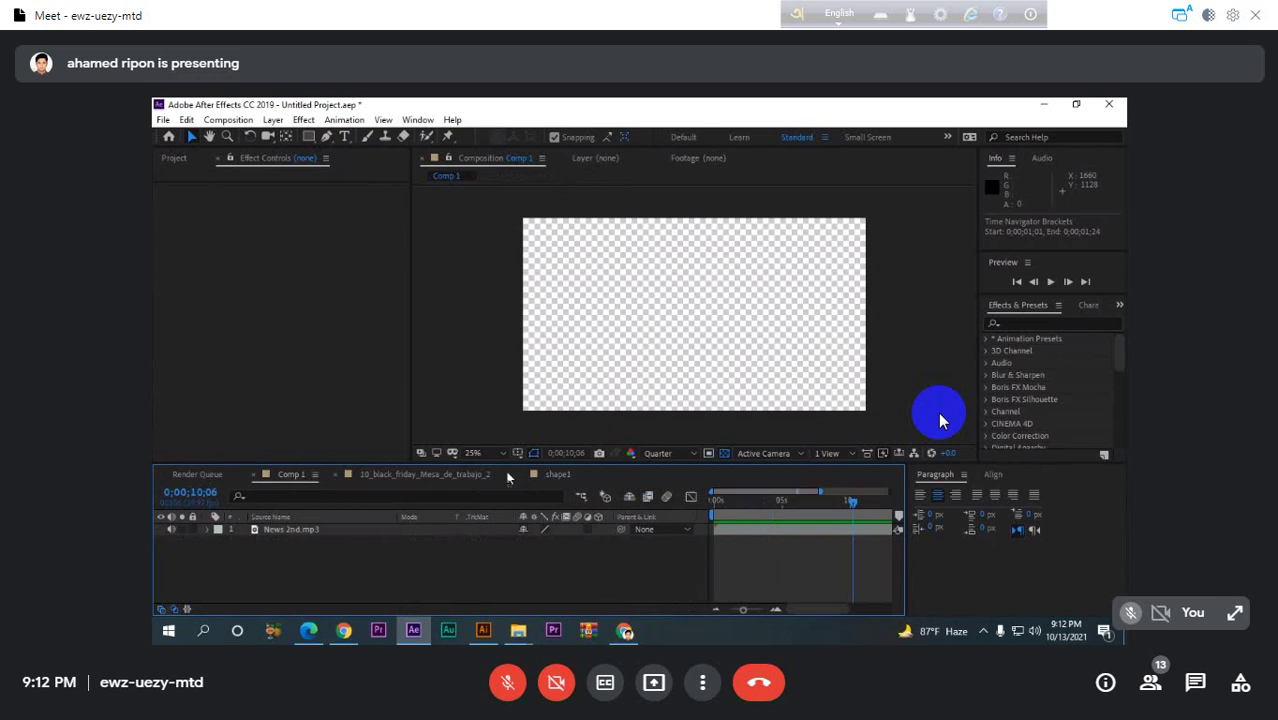
left_click(432, 478)
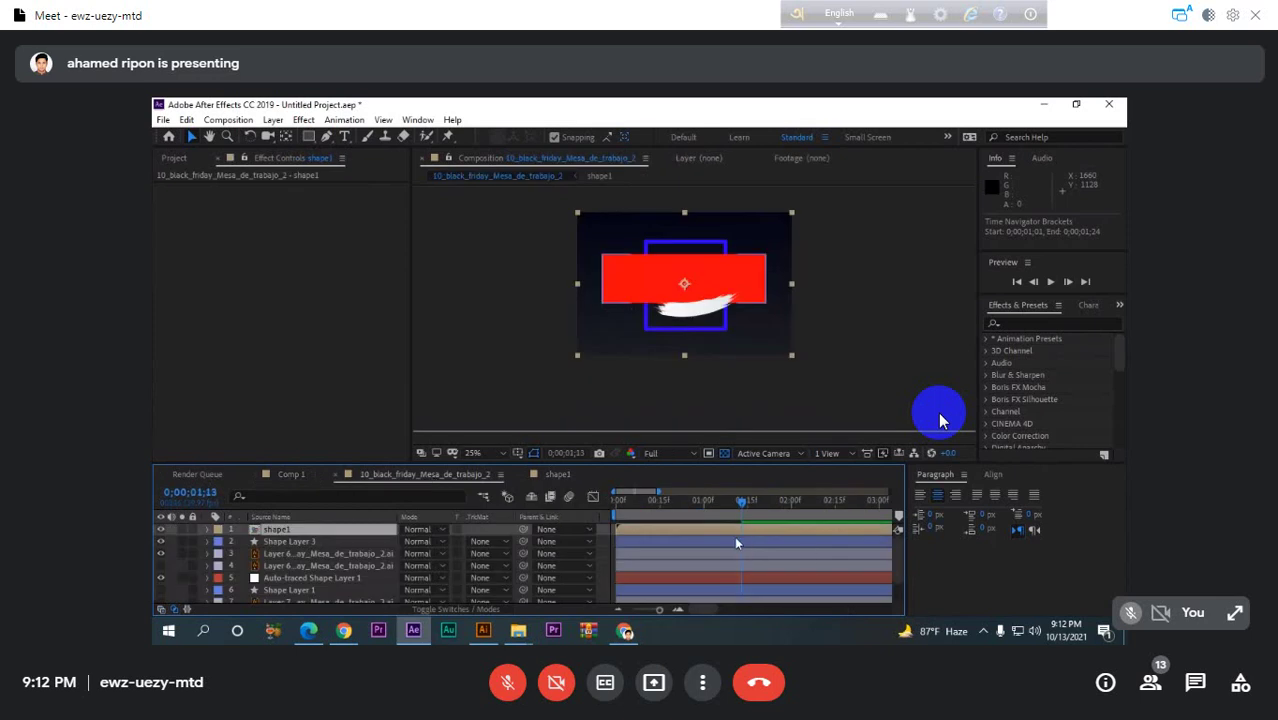
- Add a Position keyframe to the red brush stroke, place it at 0;00;01;22 and go to 0;00;01;15
left_click_drag(742, 510, 760, 509)
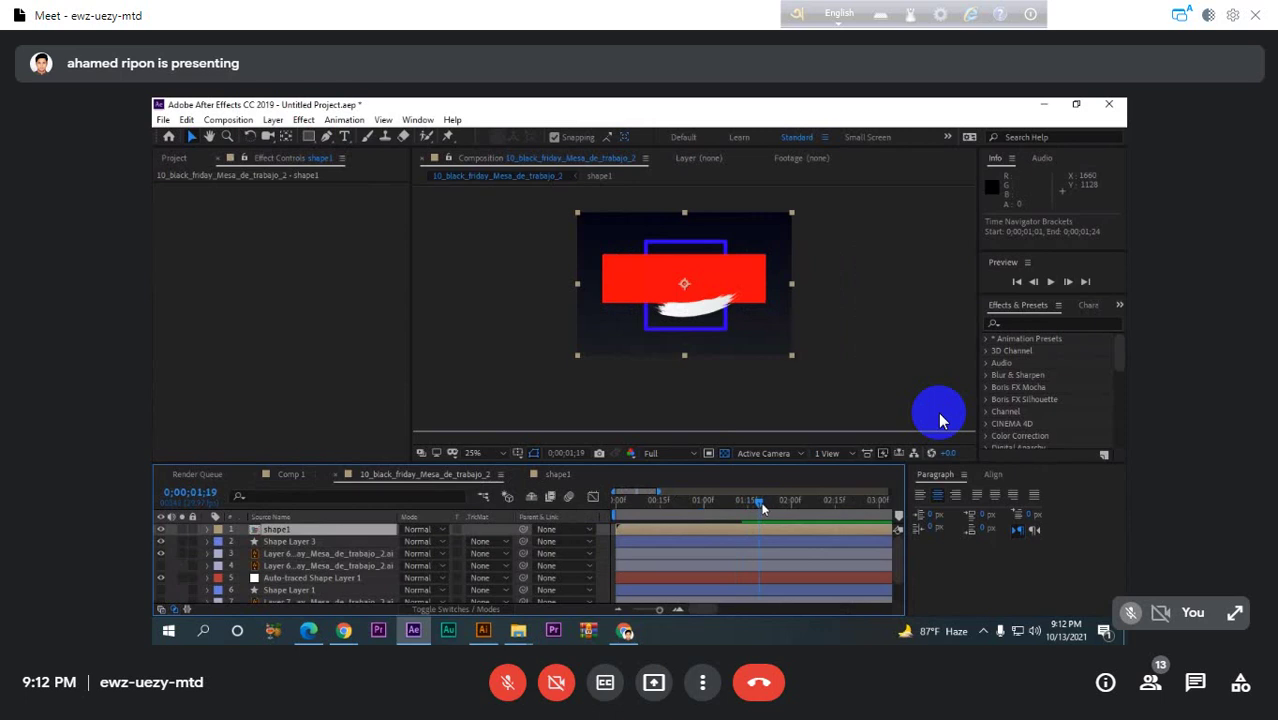
left_click(297, 533)
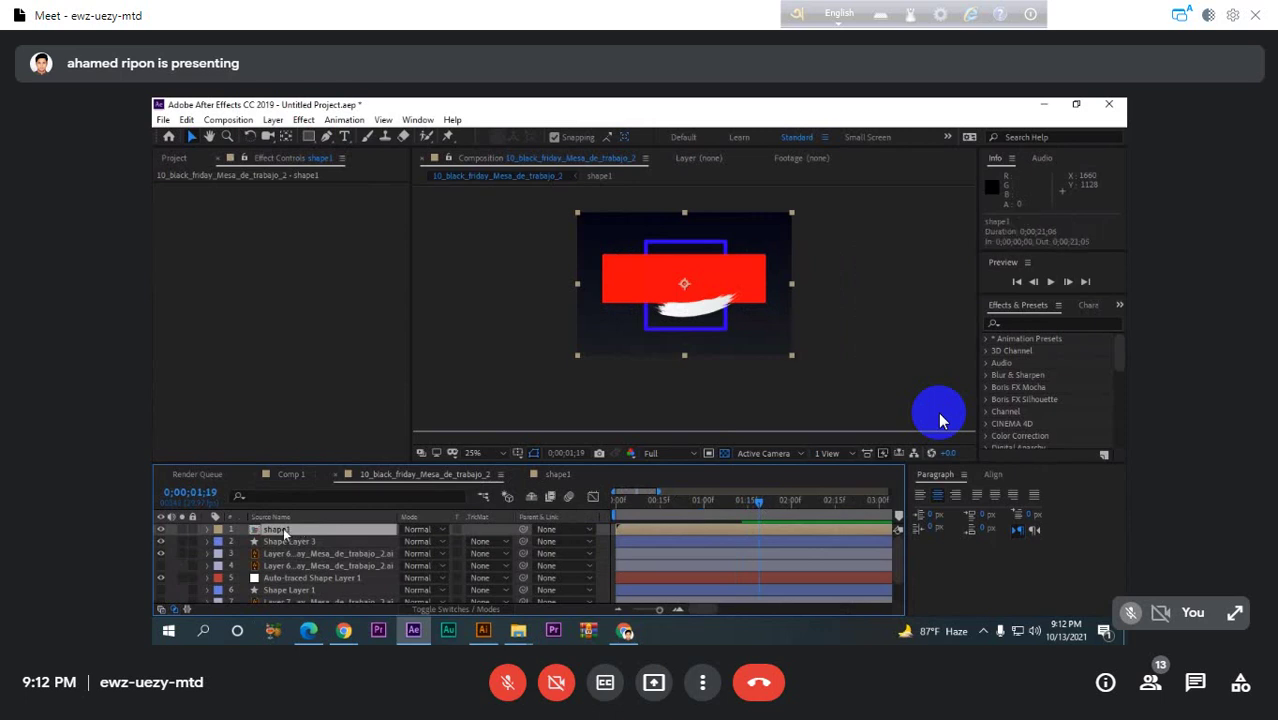
left_click(306, 554)
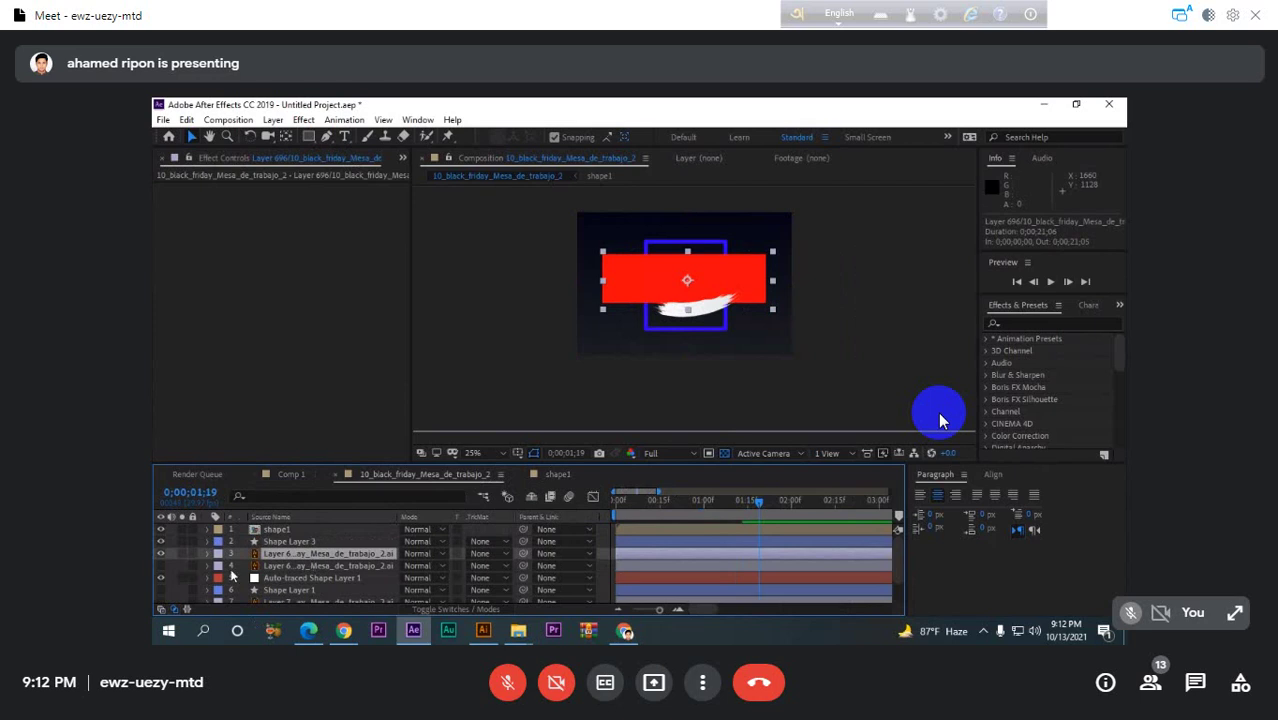
key("p")
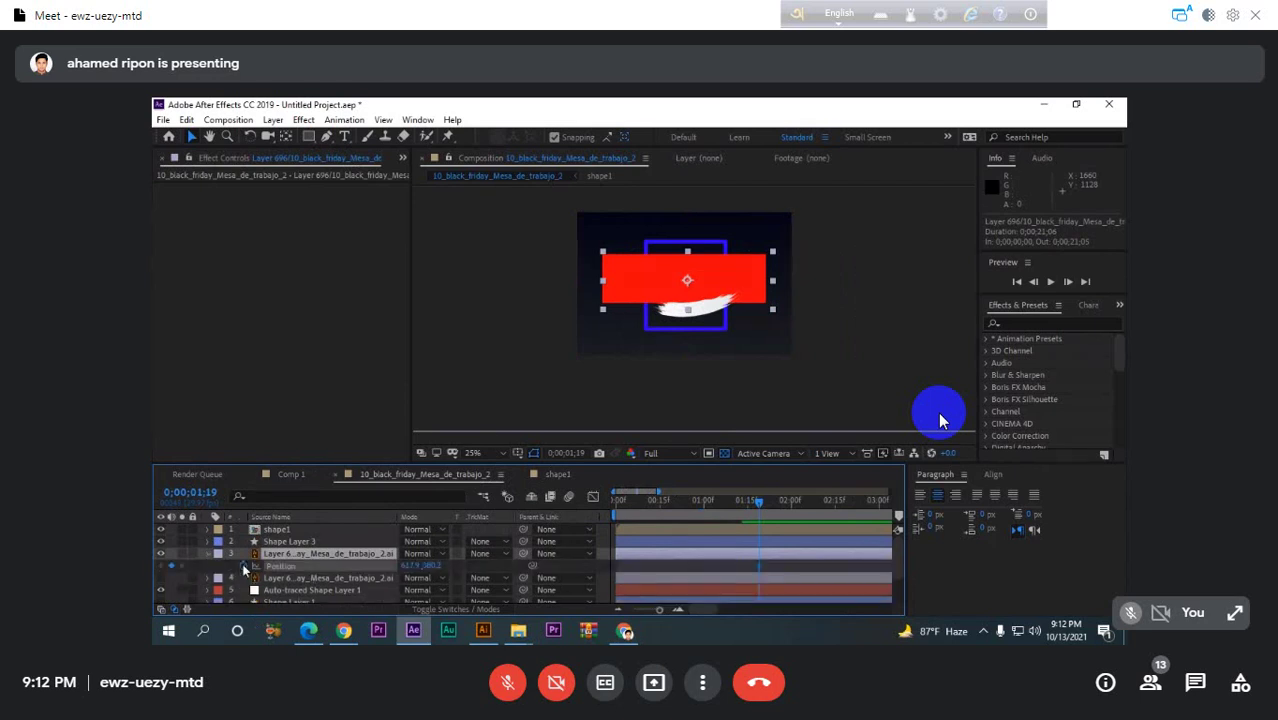
left_click(744, 504)
mouse_move(745, 504)
left_mouse_down()
mouse_move(718, 510)
mouse_move(756, 503)
left_mouse_up()
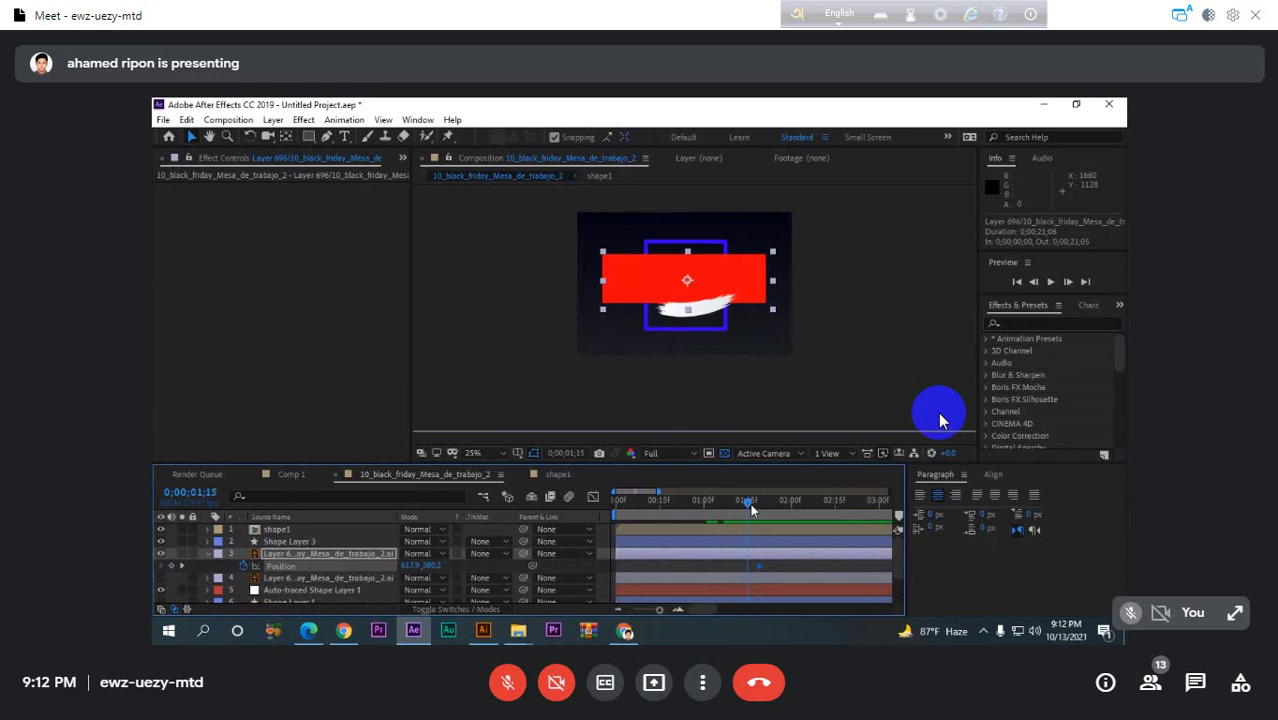
left_click(767, 567)
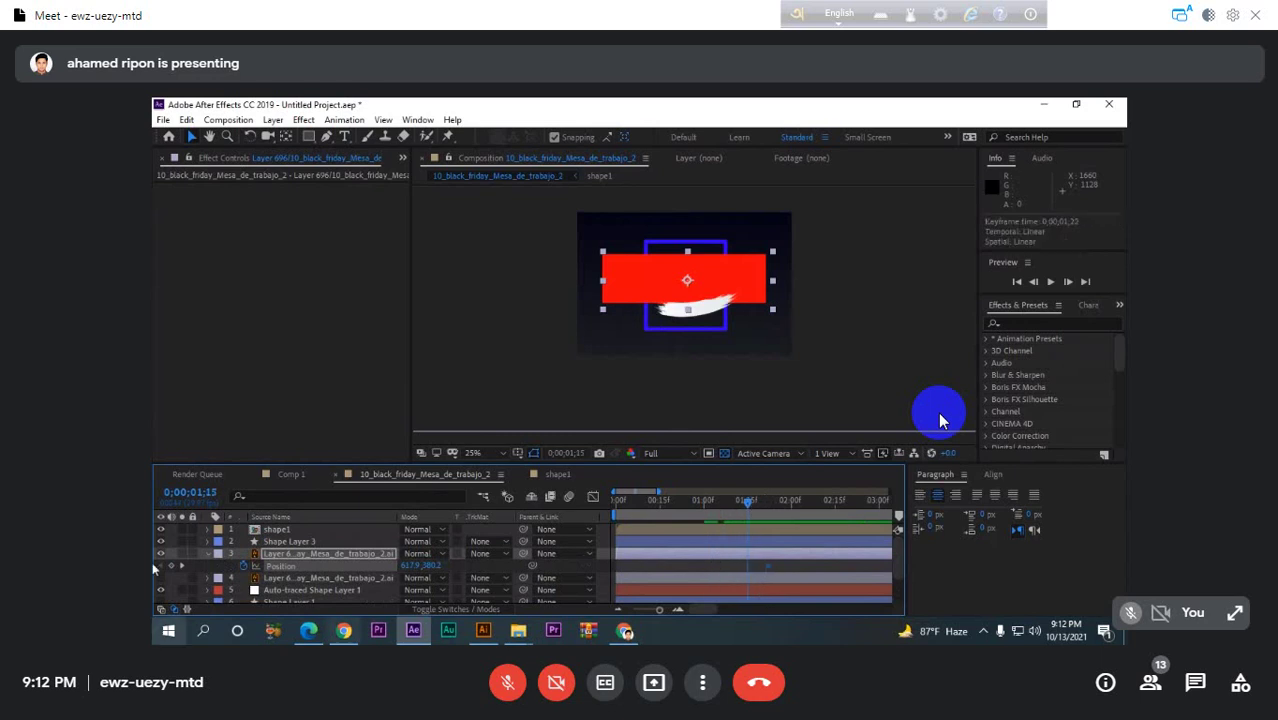
- Keyframe the red brush stroke at 0;00;01;15 with X position about -286, left of the canvas, and check the slide-in
left_click_drag(410, 566, 330, 568)
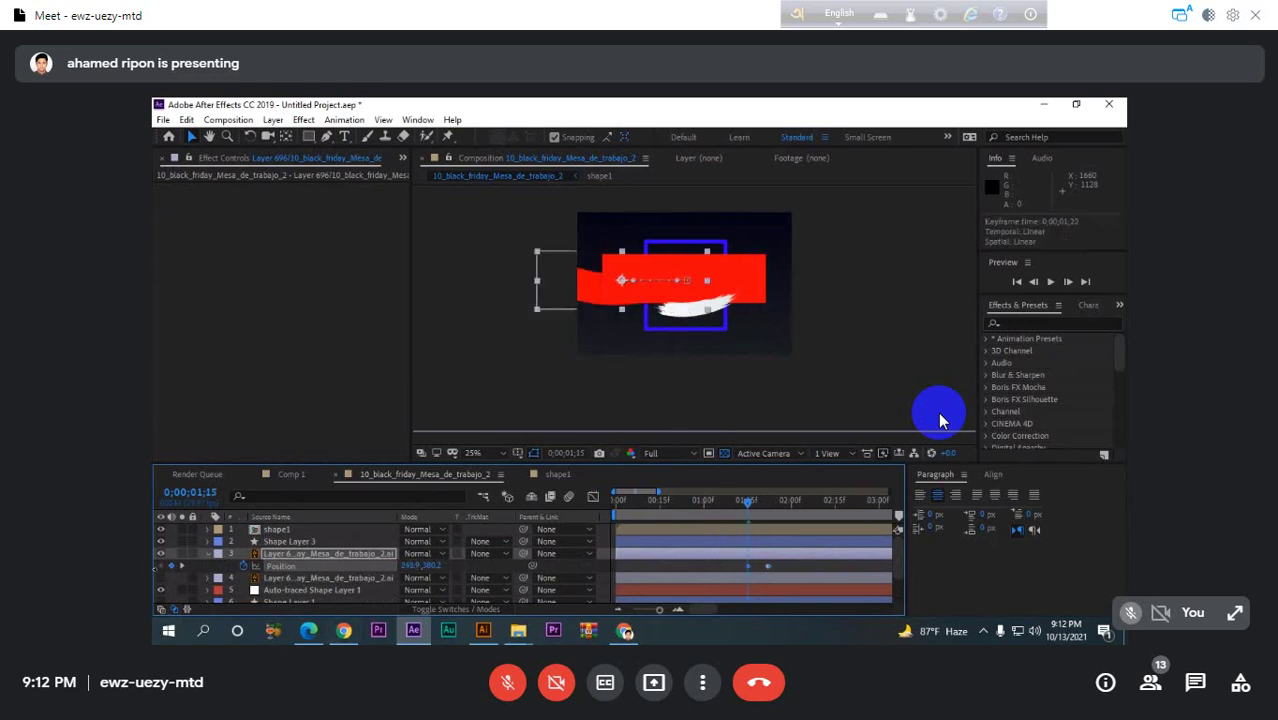
left_click_drag(413, 567, 181, 566)
left_click_drag(413, 567, 301, 566)
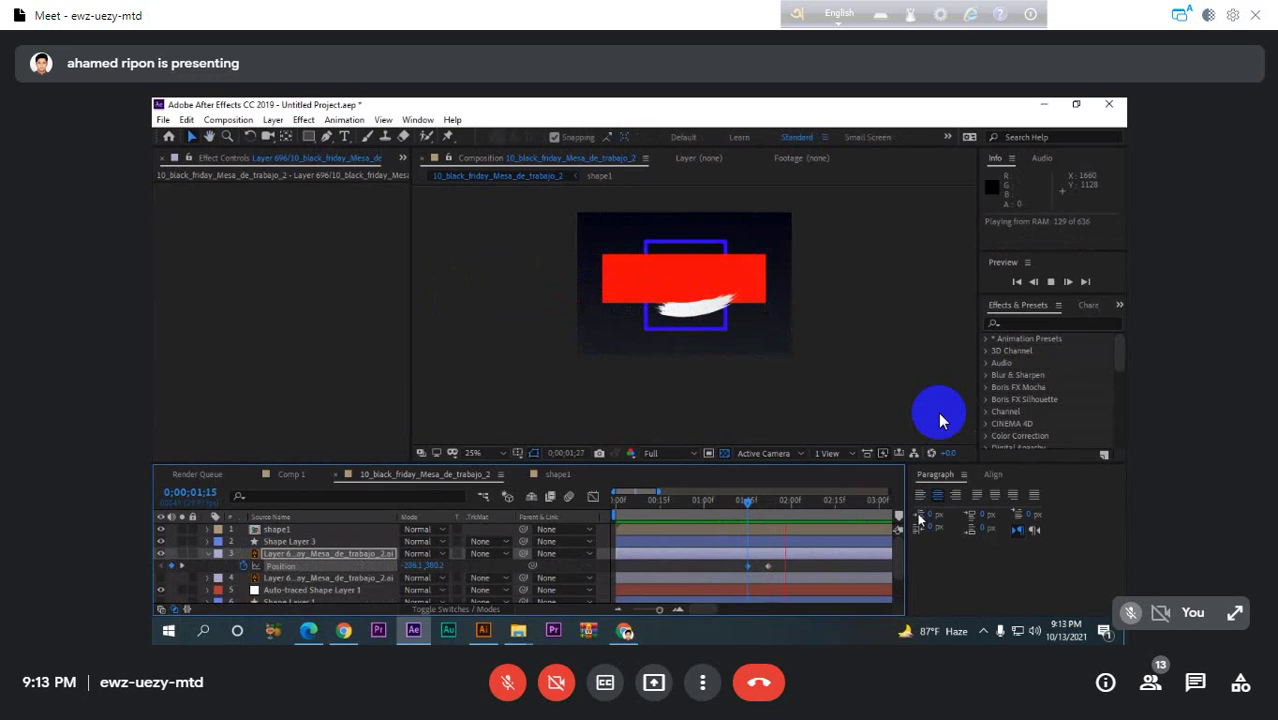
left_click(729, 502)
left_click_drag(729, 522, 764, 520)
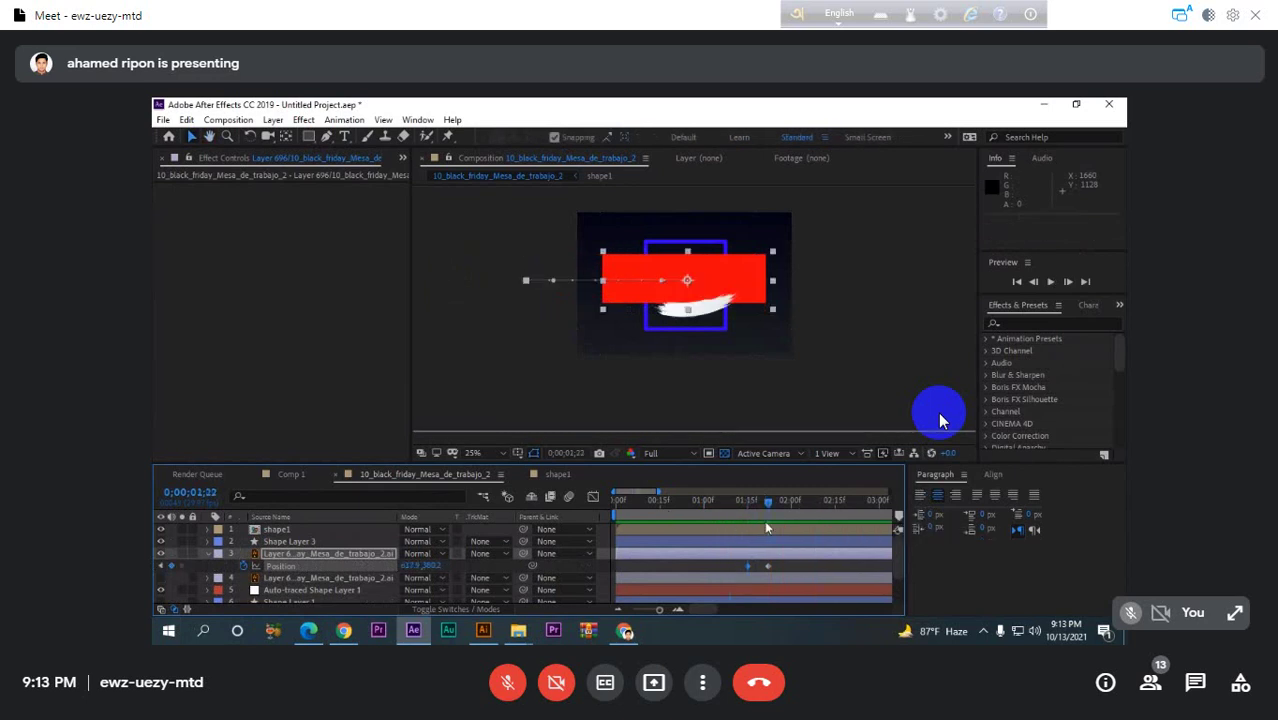
- Set the red brush stroke's track matte to Alpha Matte "Shape Layer 3" and scrub through the reveal
left_click(503, 553)
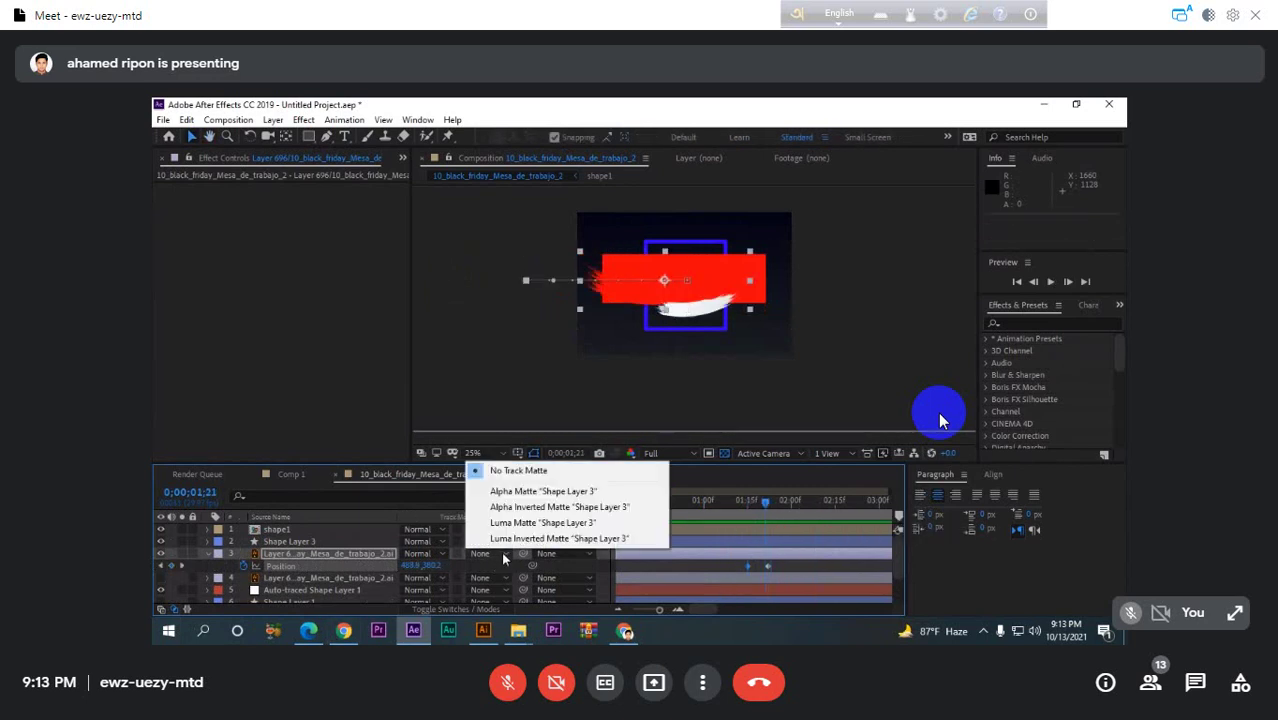
left_click(538, 497)
left_click(727, 516)
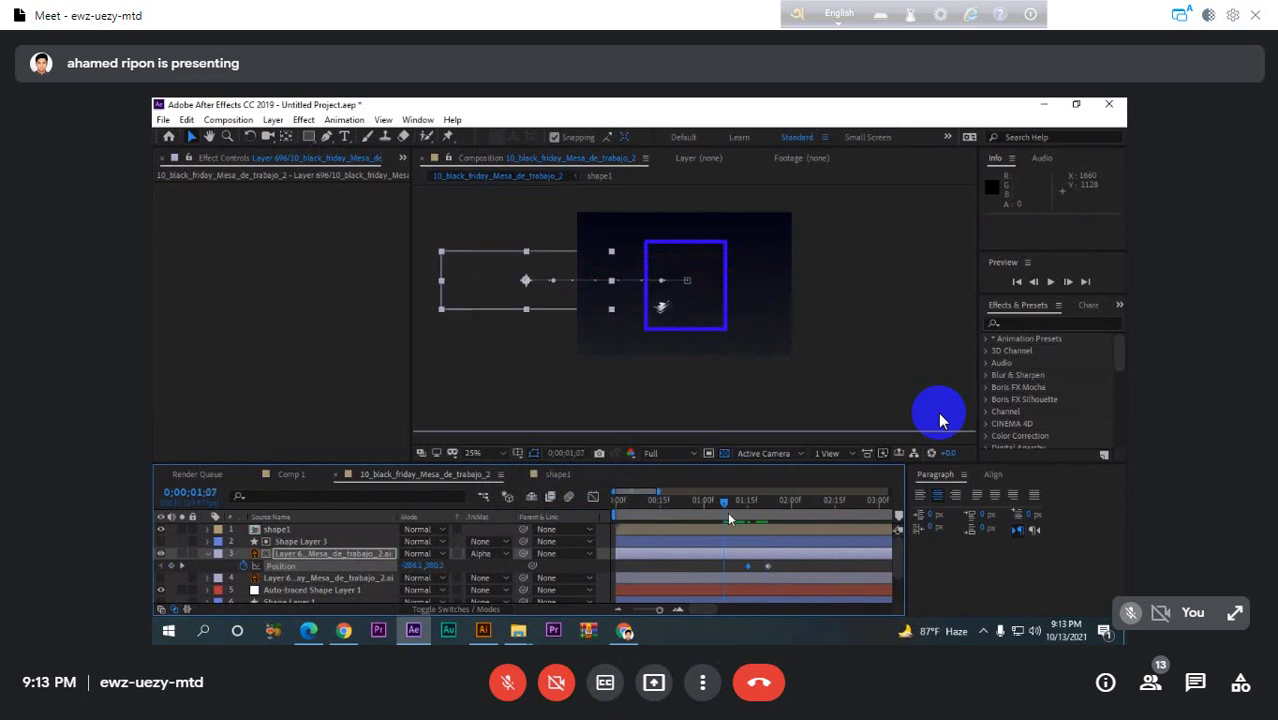
mouse_move(729, 518)
left_mouse_down()
mouse_move(811, 520)
mouse_move(751, 512)
mouse_move(763, 514)
left_mouse_up()
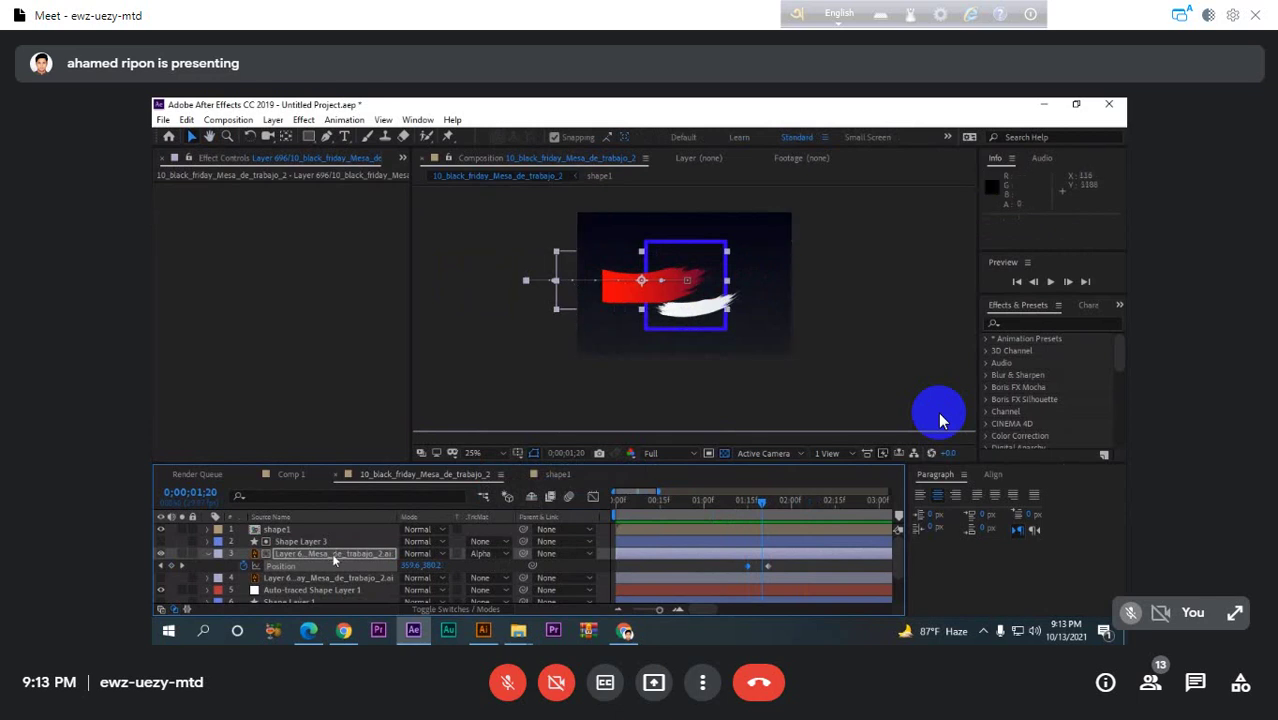
- Collapse the red brush stroke layer and play the animation to check both stroke reveals
left_click(208, 553)
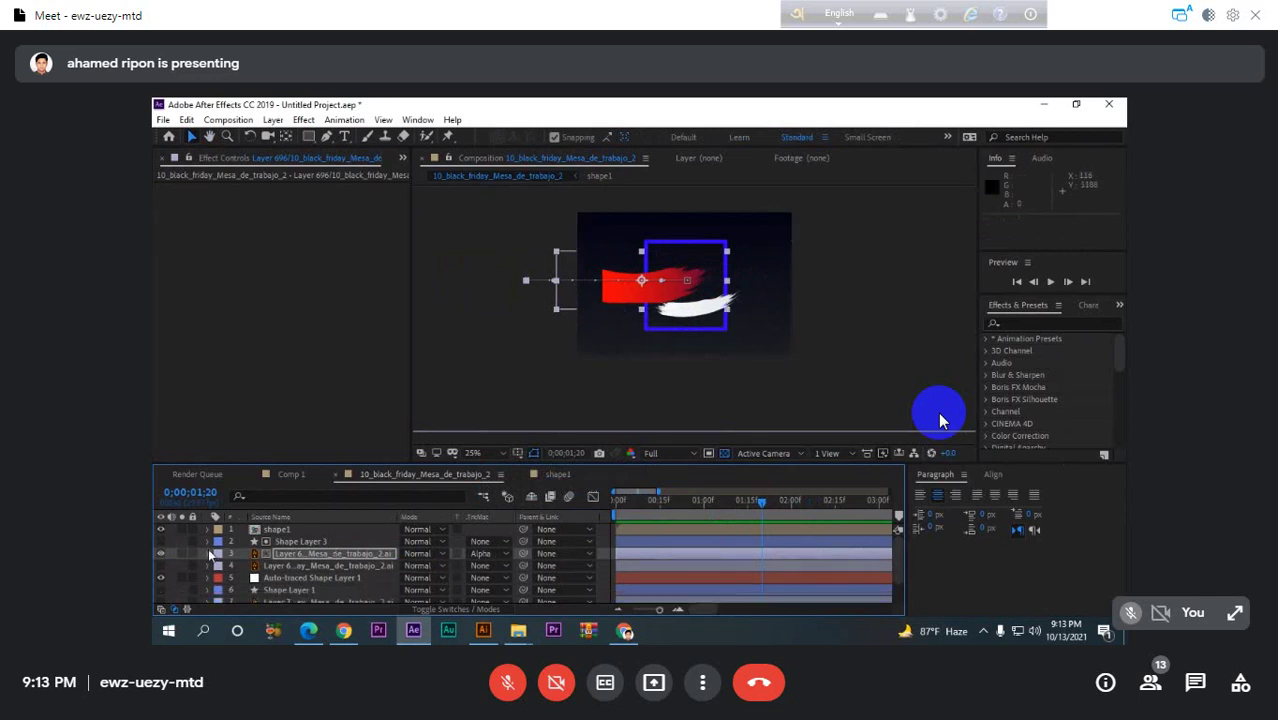
left_click(296, 554)
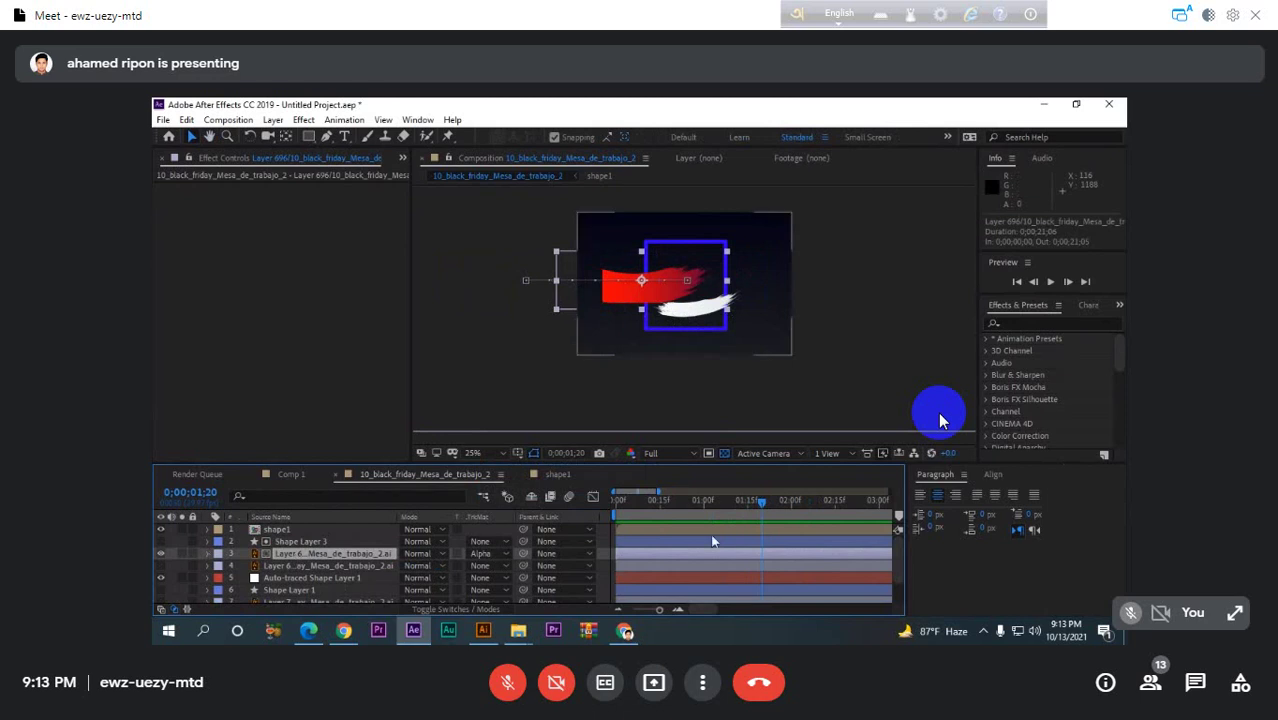
left_click_drag(756, 498, 665, 499)
key("space")
key("space")
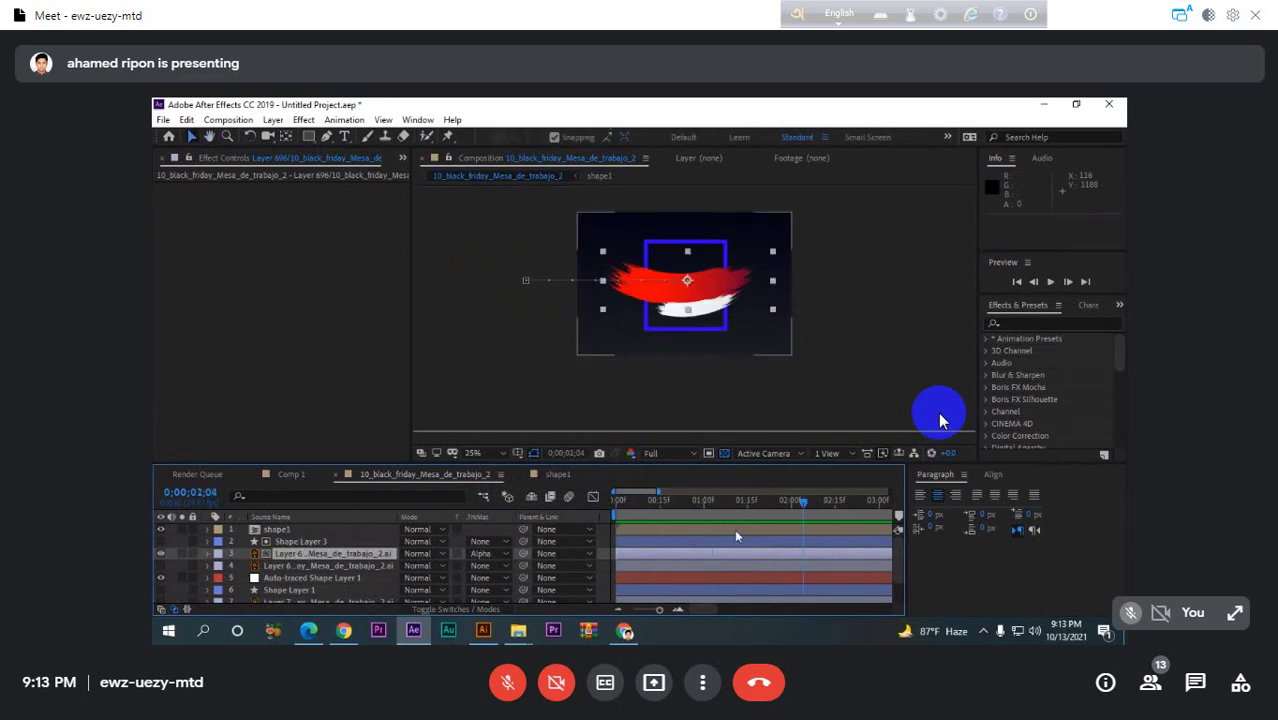
- Go to 0;00;01;25 and toggle Shape Layer 3's visibility on and off to compare it with the red brush stroke
mouse_move(807, 502)
left_mouse_down()
mouse_move(735, 510)
mouse_move(776, 505)
left_mouse_up()
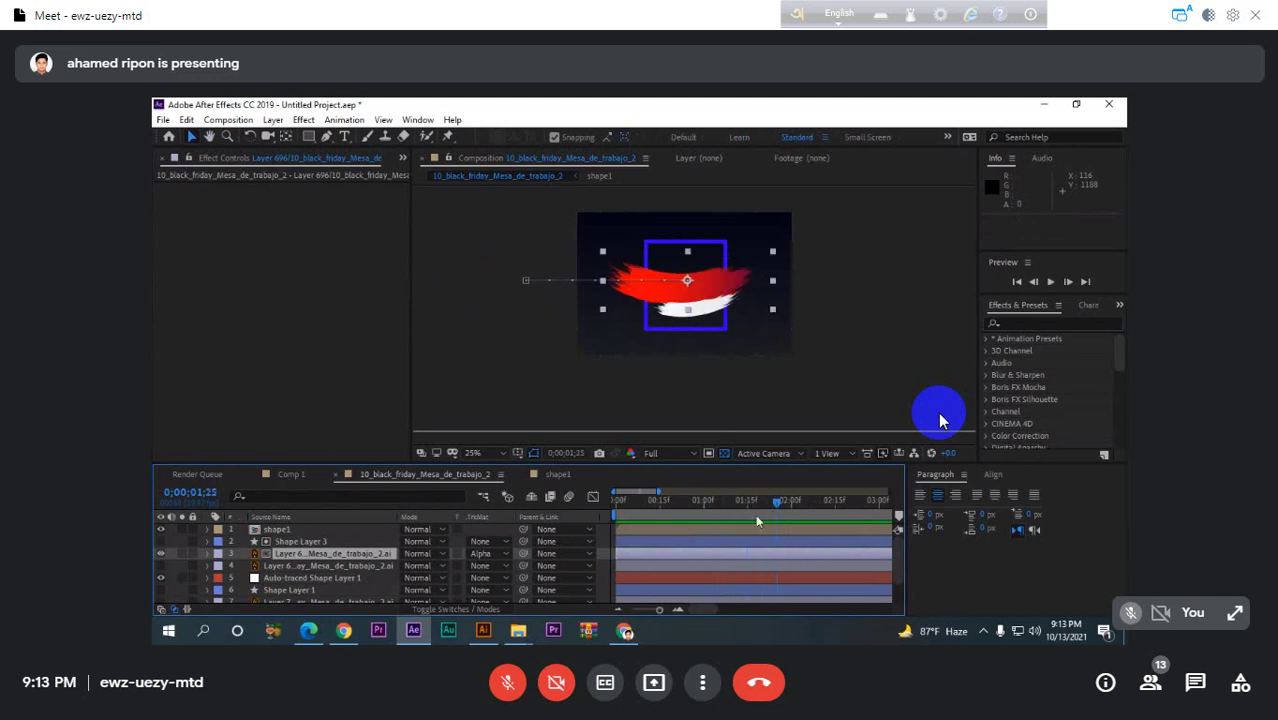
left_click(309, 542)
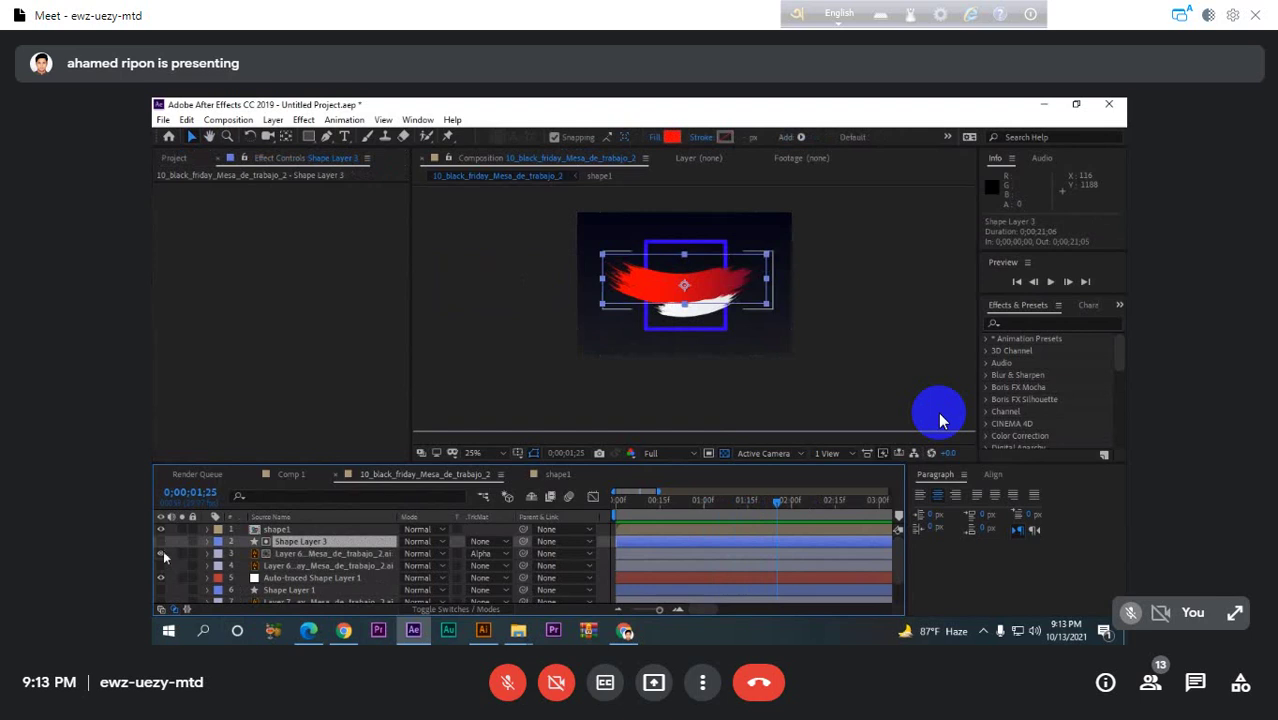
left_click(160, 543)
left_click(160, 543)
left_click(160, 543)
left_click(160, 543)
- With the red brush stroke layer selected, search the effects for "color" and browse the matching effects
left_click(318, 553)
left_click(1000, 324)
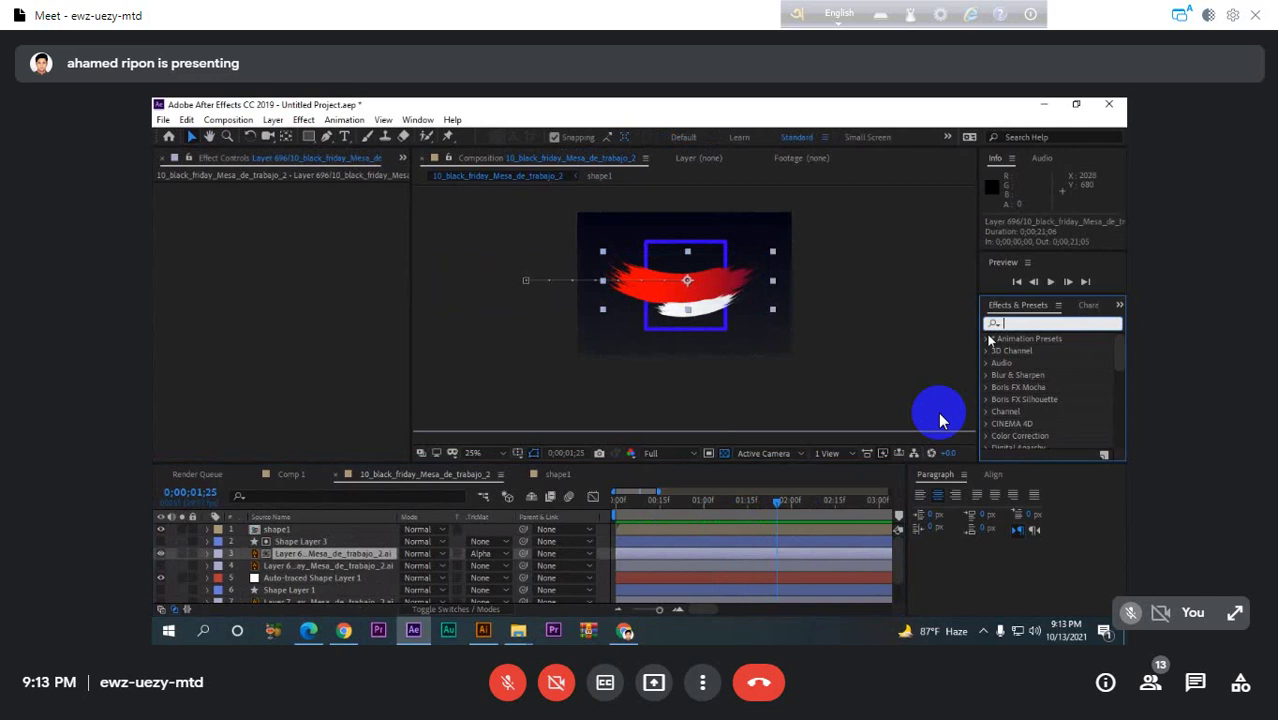
type("color")
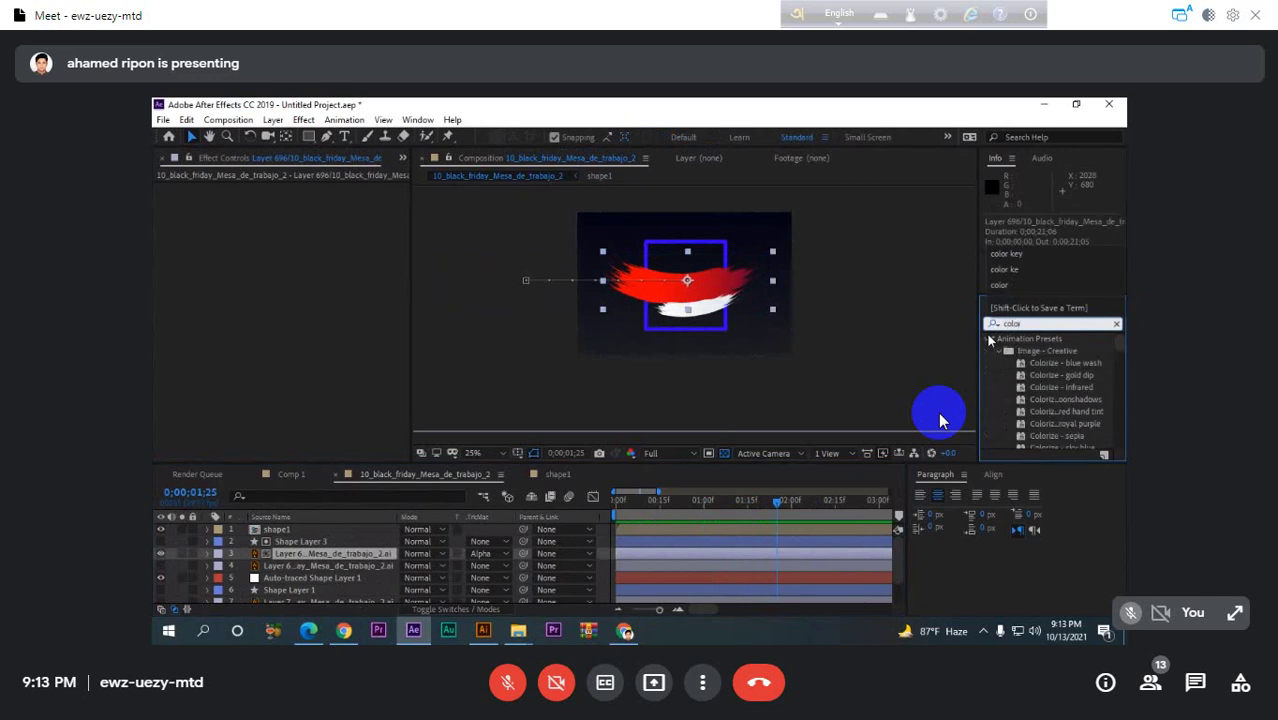
scroll(1078, 402, "down", 5)
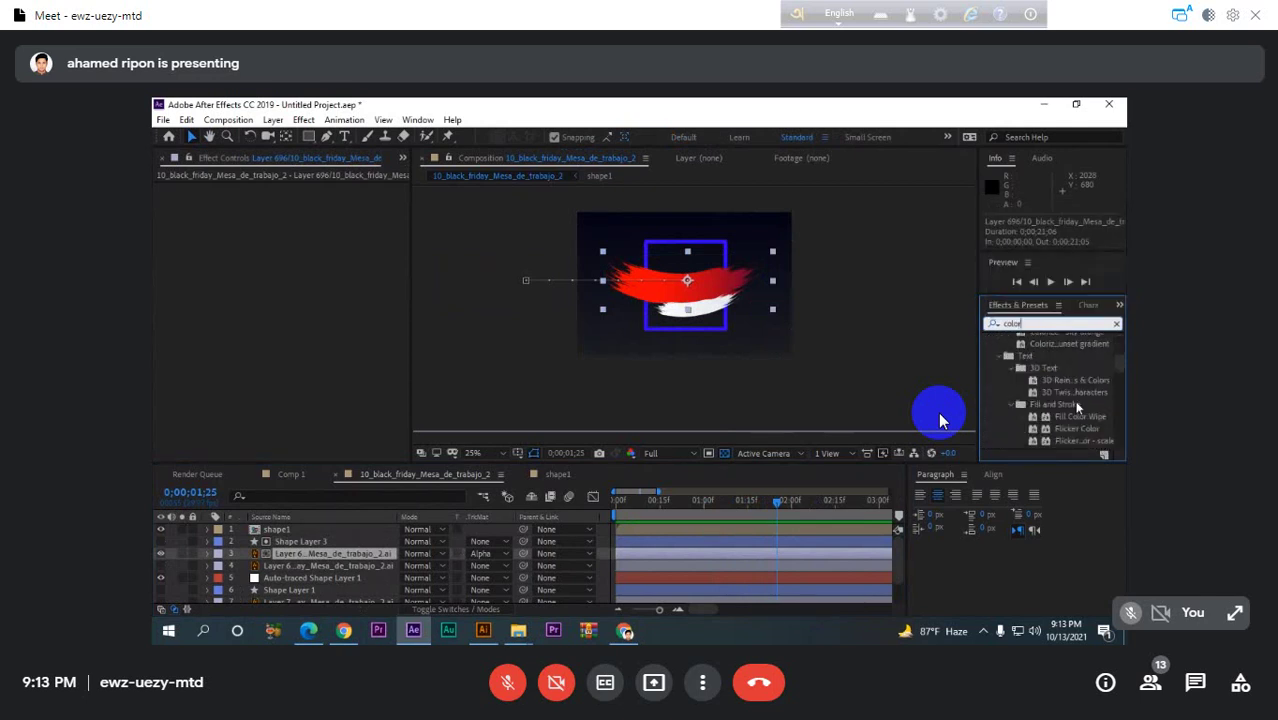
scroll(1078, 405, "down", 3)
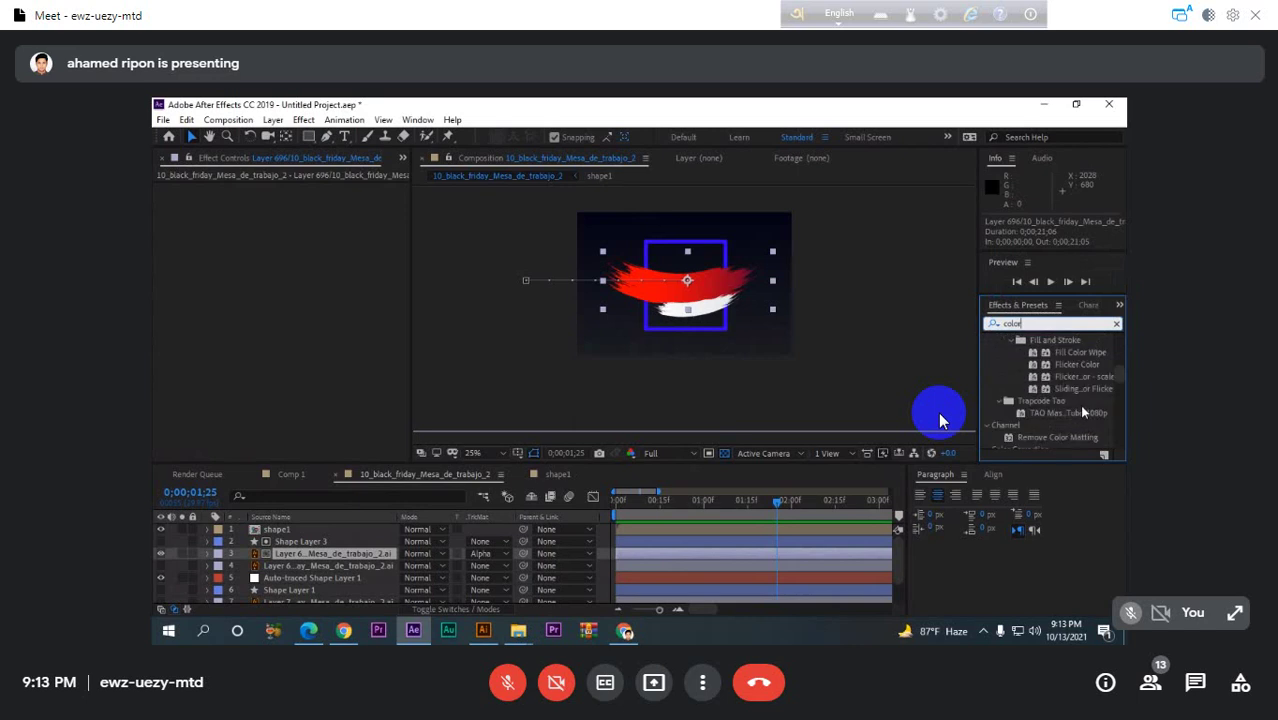
scroll(1082, 410, "up", 1)
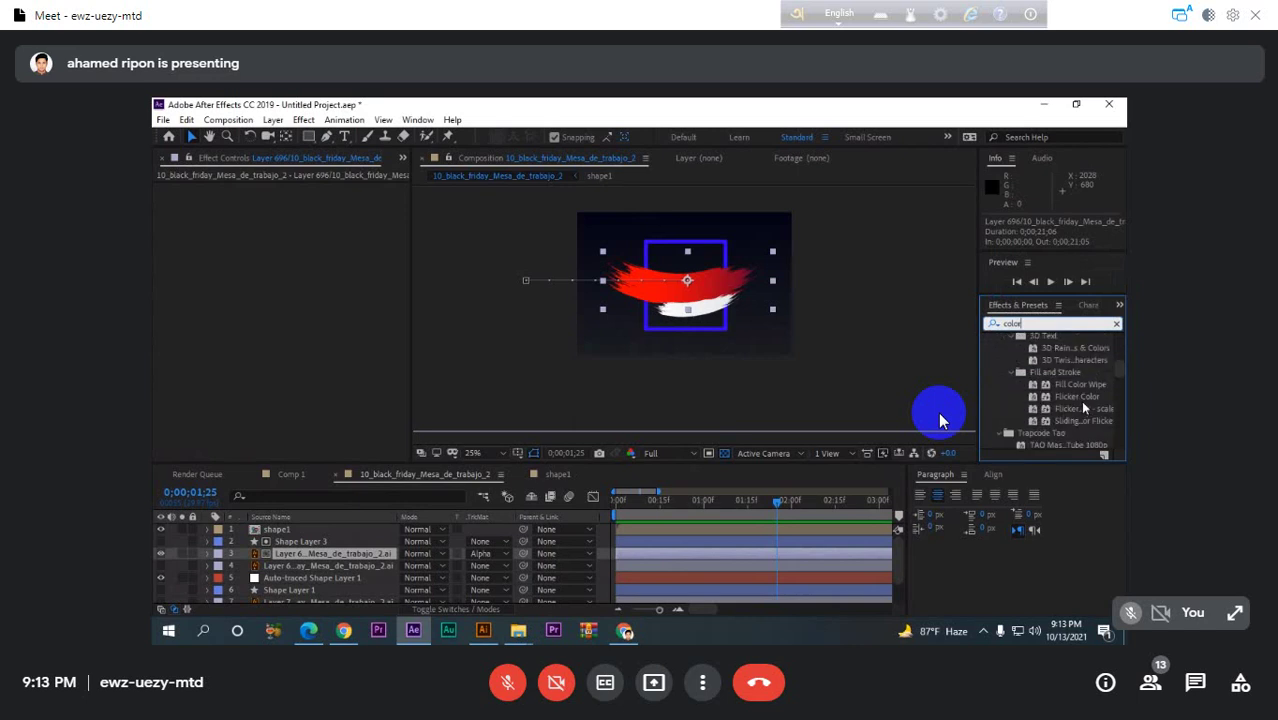
scroll(1080, 404, "down", 6)
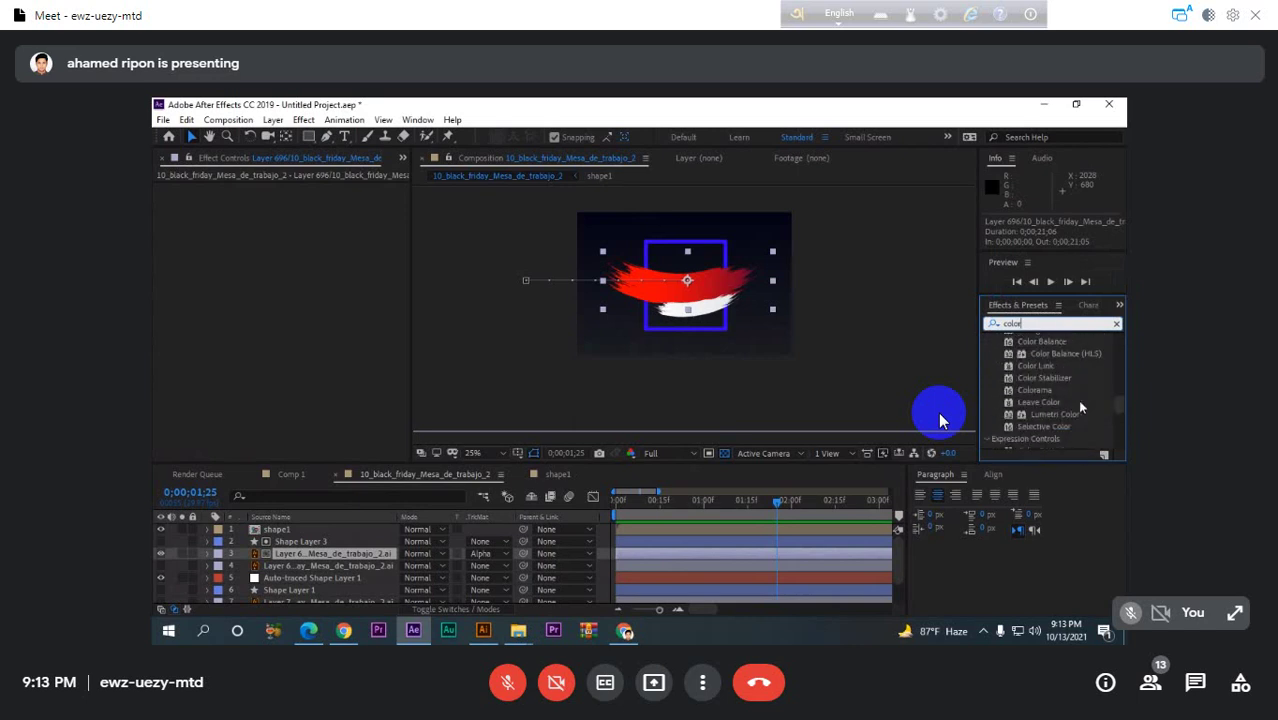
- Search the effects for "tint", apply Tint to the red brush stroke layer and open its Map White To color
left_click(1039, 321)
key("BackSpace")
key("BackSpace")
key("BackSpace")
key("BackSpace")
key("BackSpace")
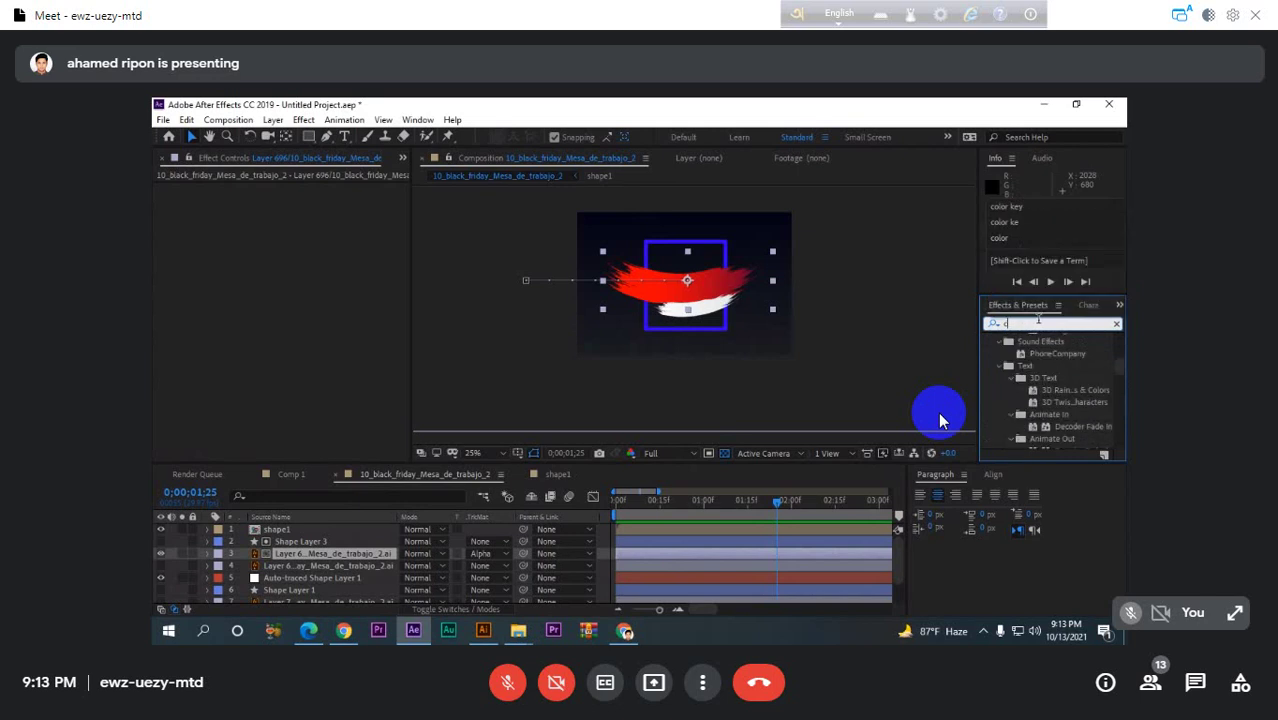
type("tint")
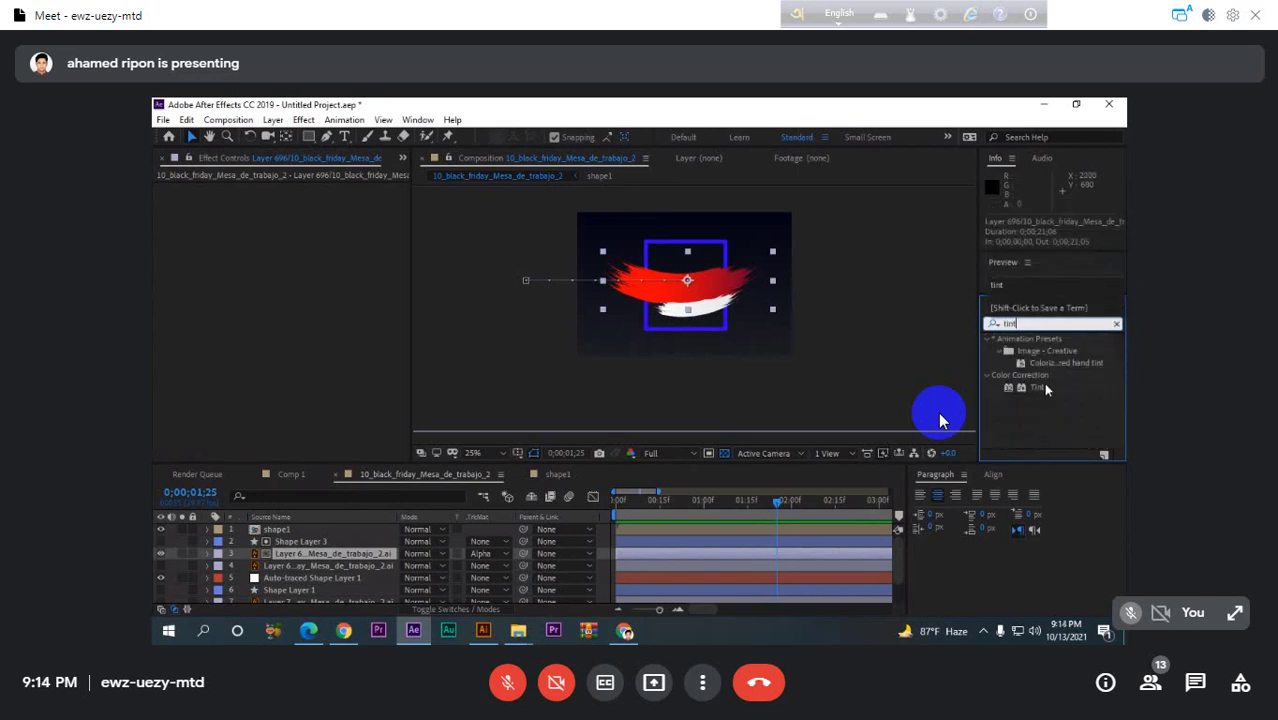
left_click_drag(1037, 387, 716, 555)
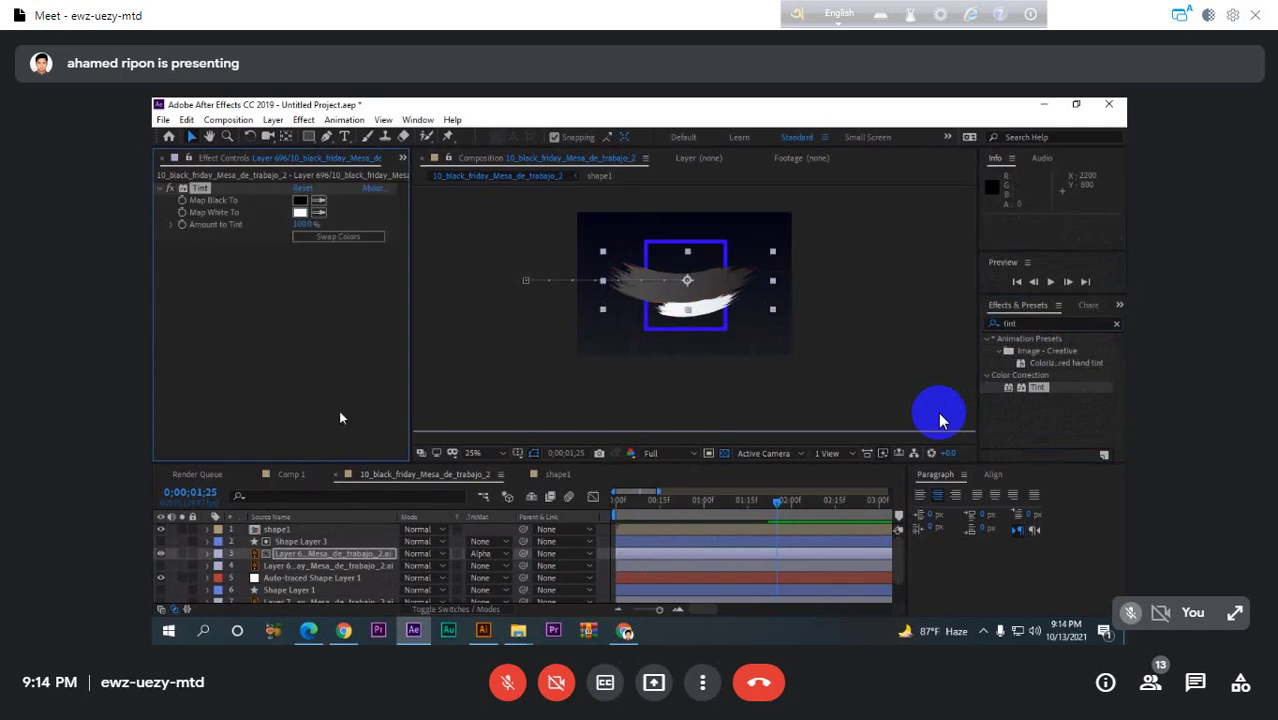
left_click(300, 215)
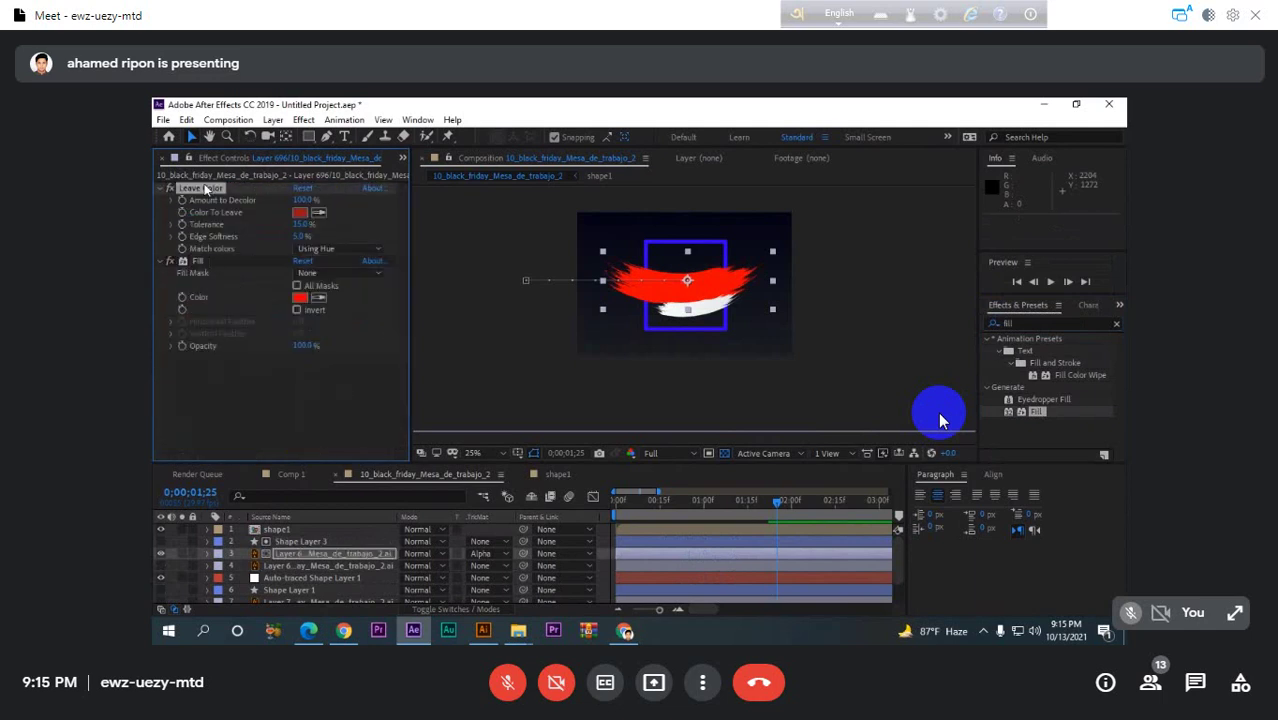
- Remove the Leave Color effect from the red brush stroke, try blue and green as its Fill color, and delete the Fill effect
key("Delete")
left_click(298, 226)
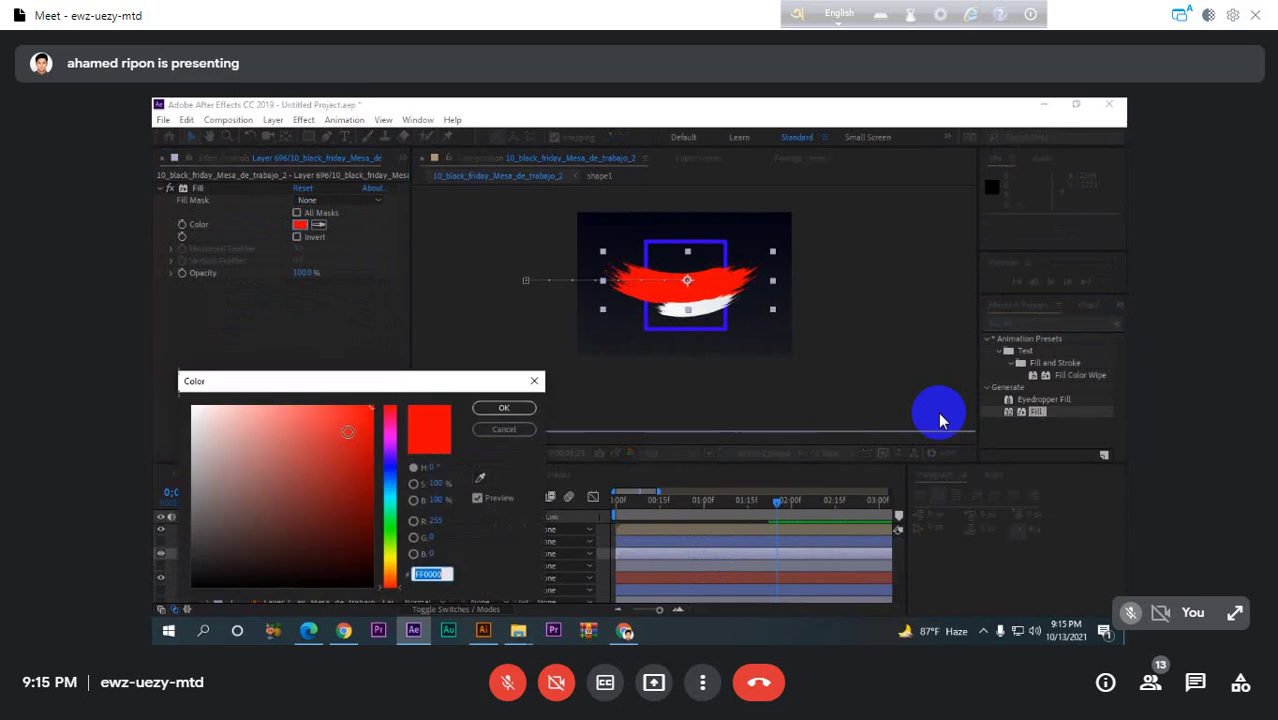
left_click(390, 469)
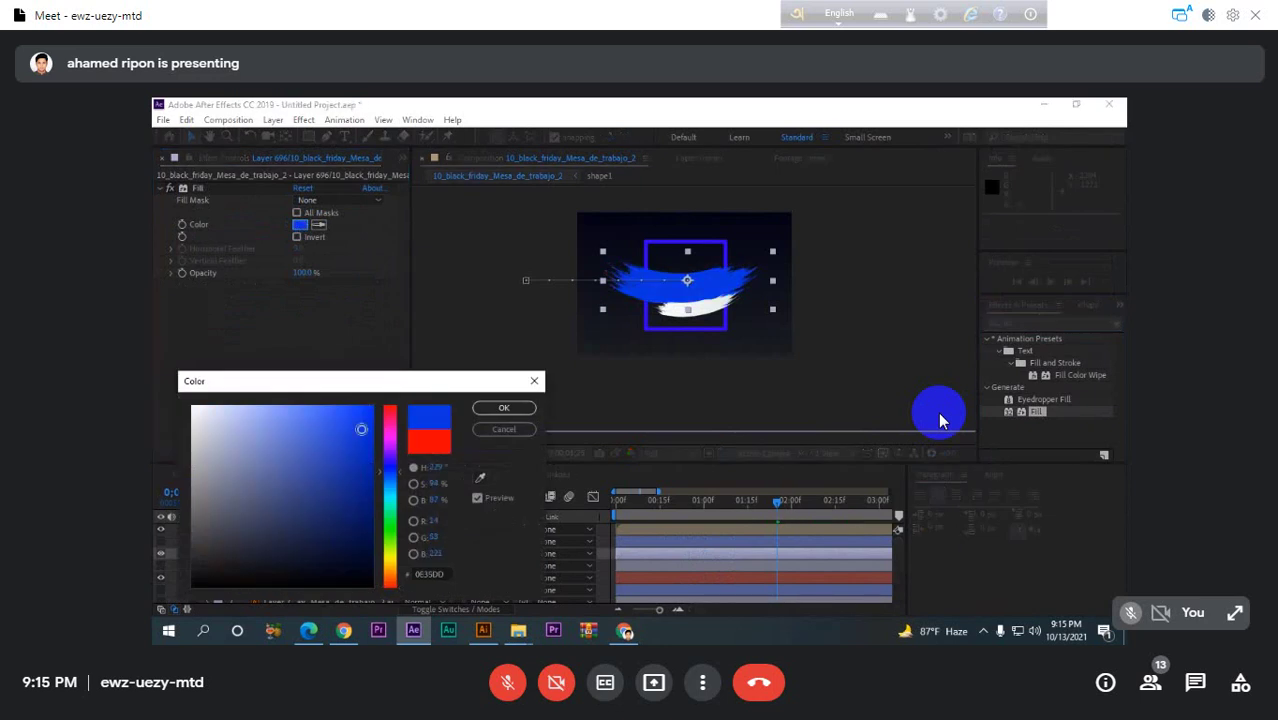
left_click(389, 525)
left_click(363, 437)
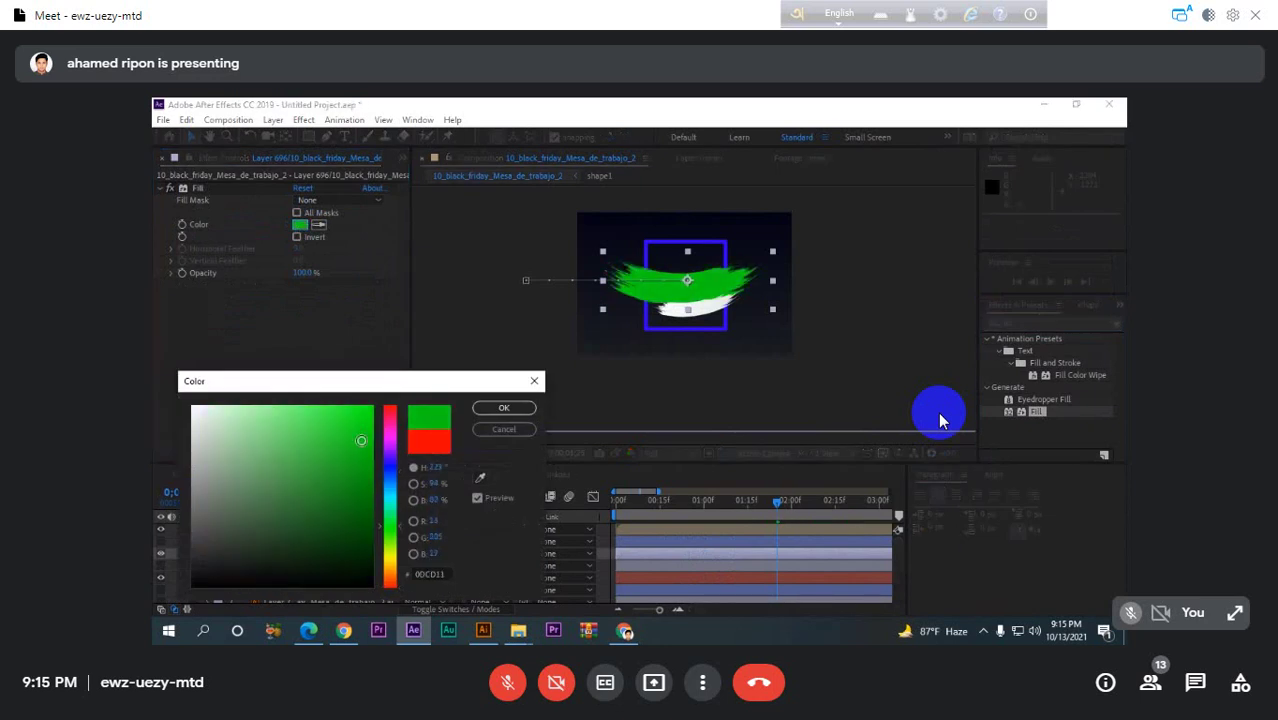
left_click(506, 429)
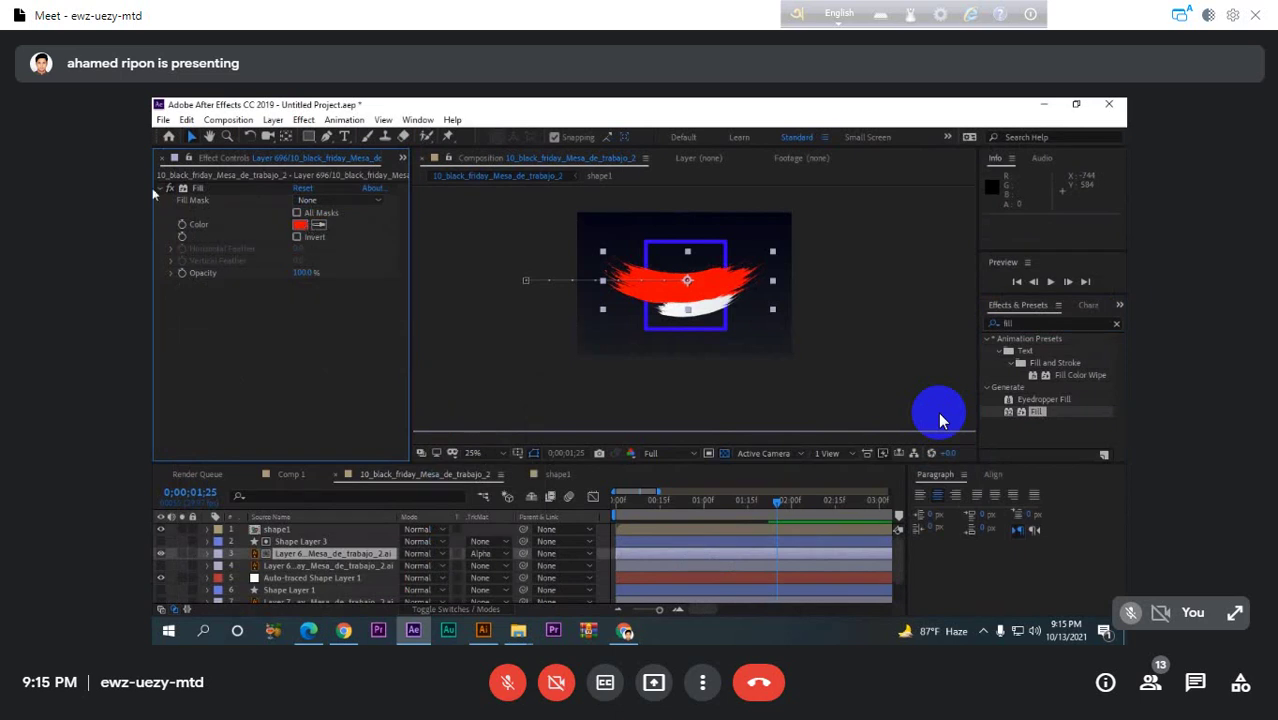
left_click(198, 190)
key("Delete")
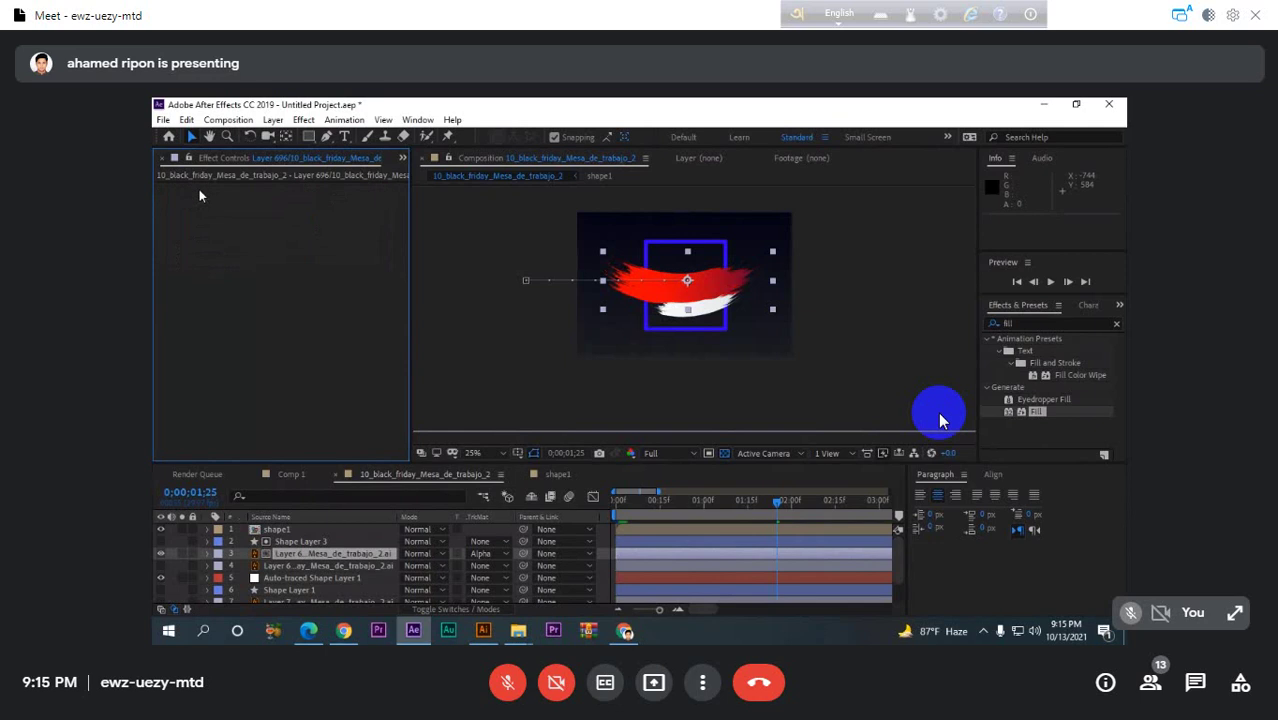
- Play the animation from the start and again from 0;00;01;08 to check both brush stroke reveals
left_click(300, 528)
left_click(310, 541)
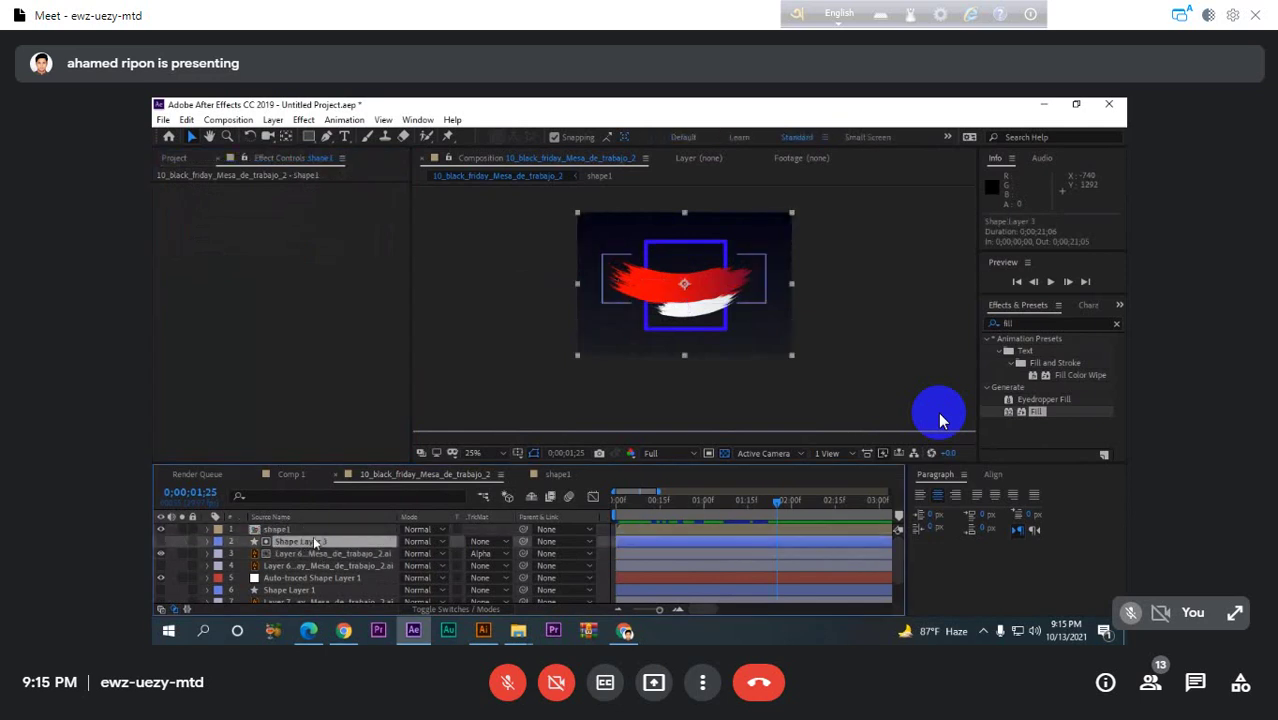
key("space")
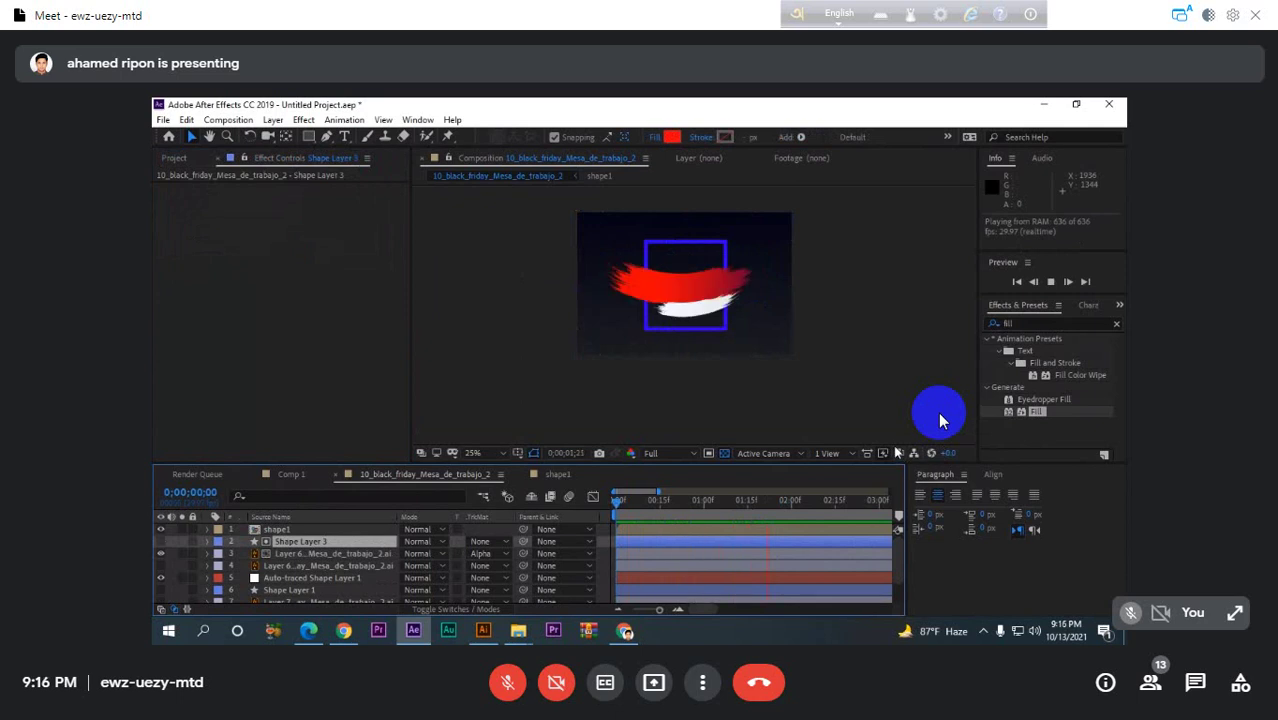
key("space")
mouse_move(761, 508)
left_mouse_down()
mouse_move(737, 509)
mouse_move(757, 521)
mouse_move(727, 517)
left_mouse_up()
key("space")
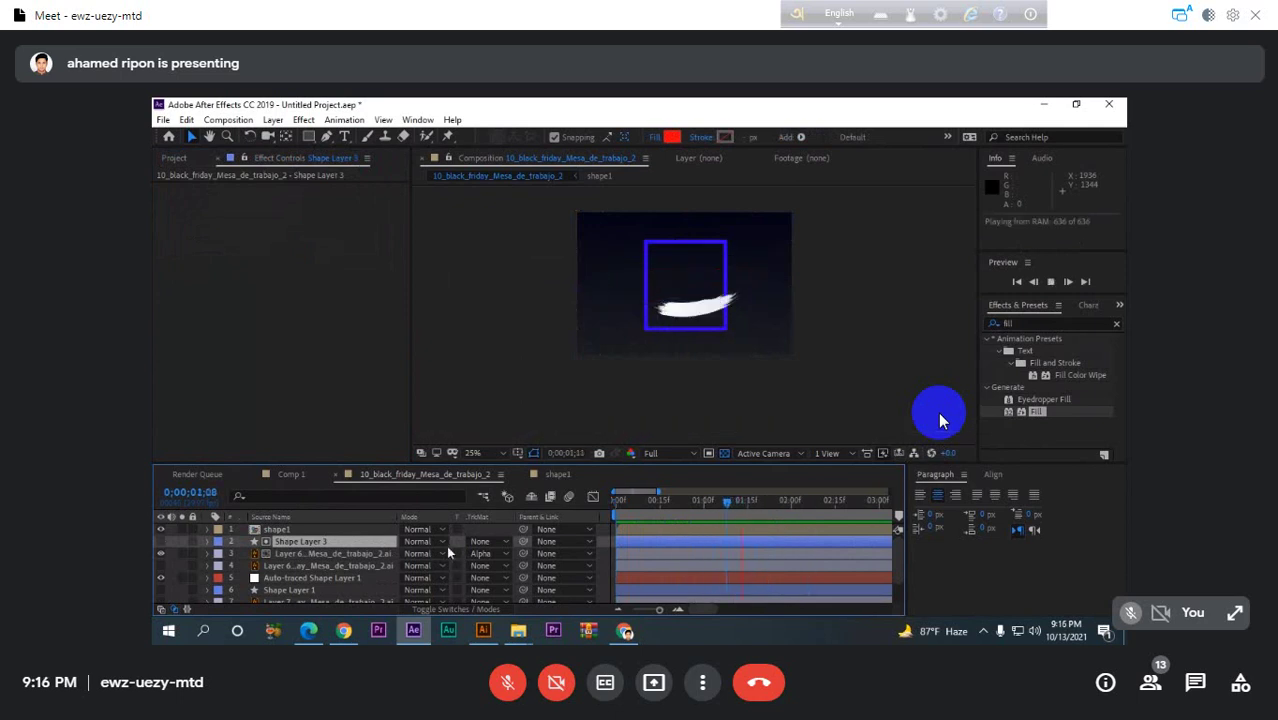
key("space")
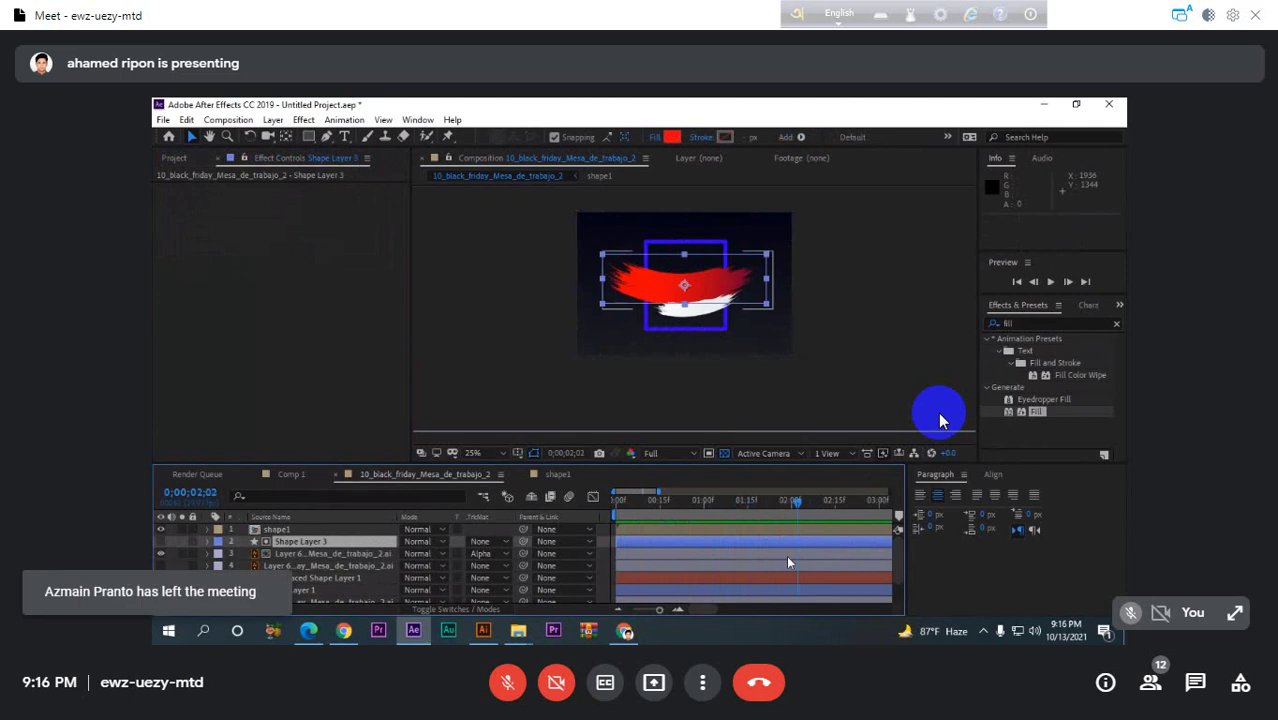
- Apply Easy Ease to both Position keyframes of the red brush stroke and move the second one to 0;00;01;20
left_click(786, 555)
key("p")
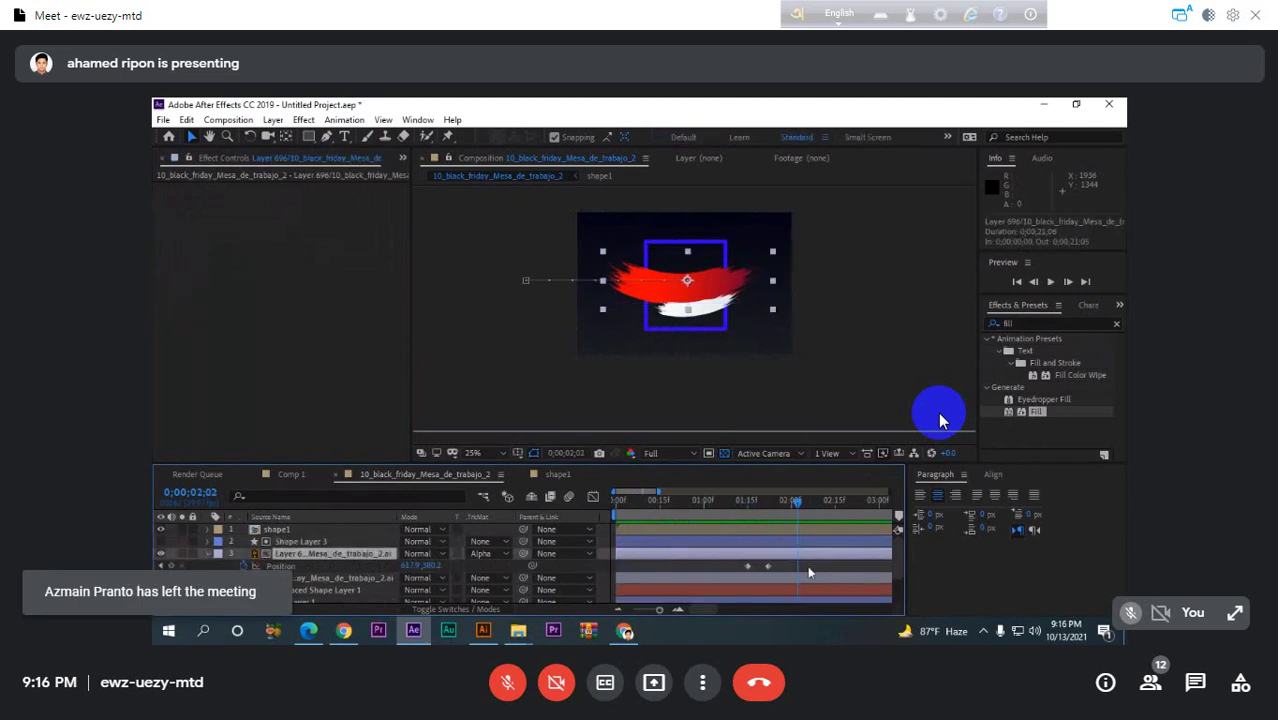
left_click(169, 564)
left_click(766, 566)
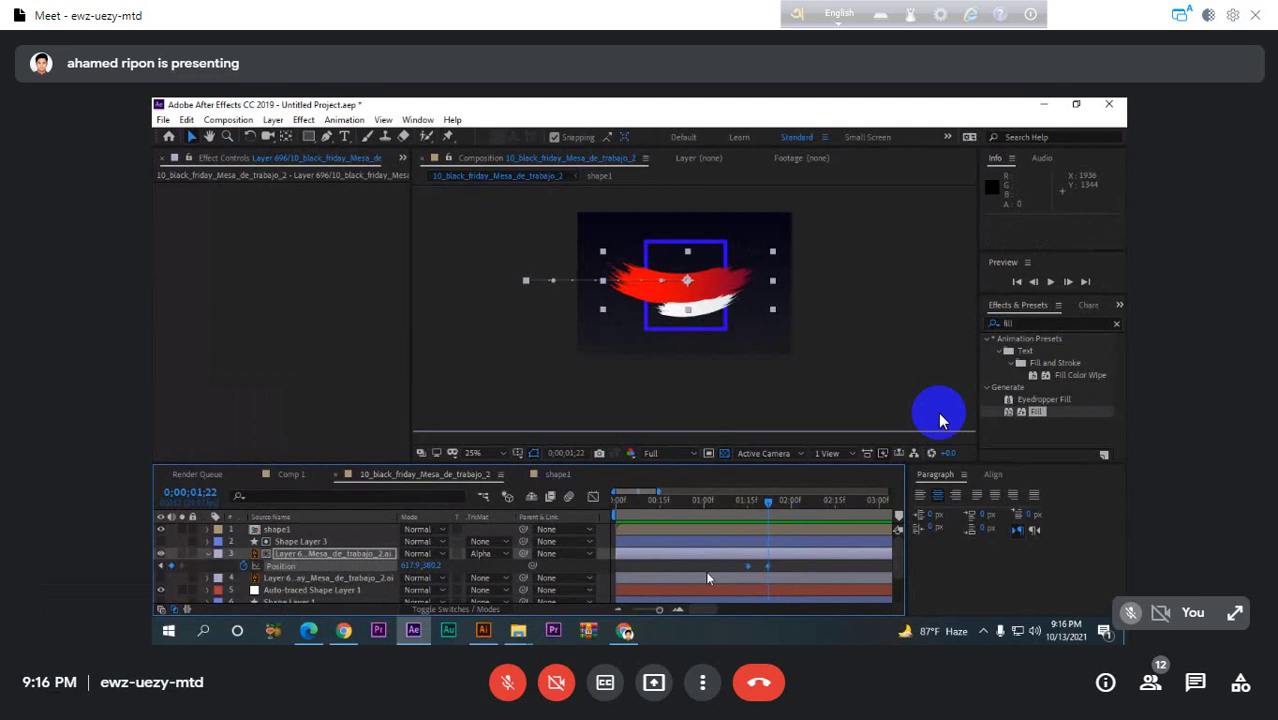
left_click(806, 567)
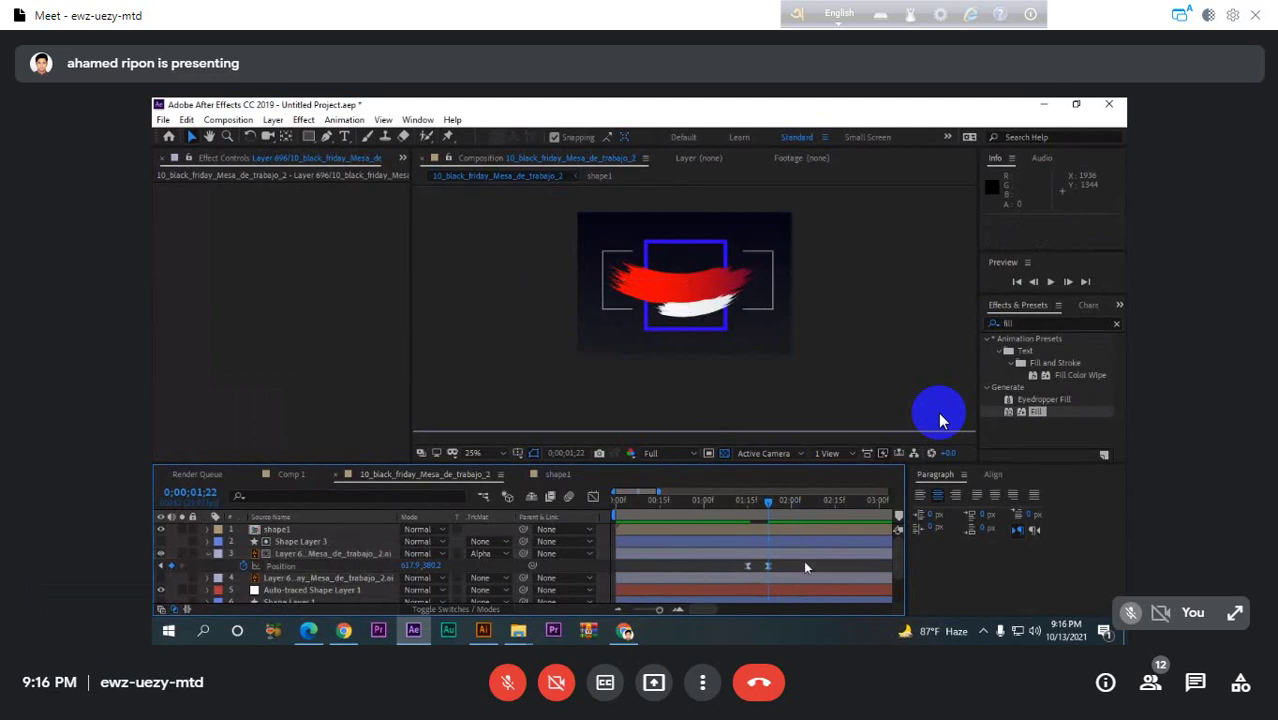
left_click_drag(766, 565, 760, 565)
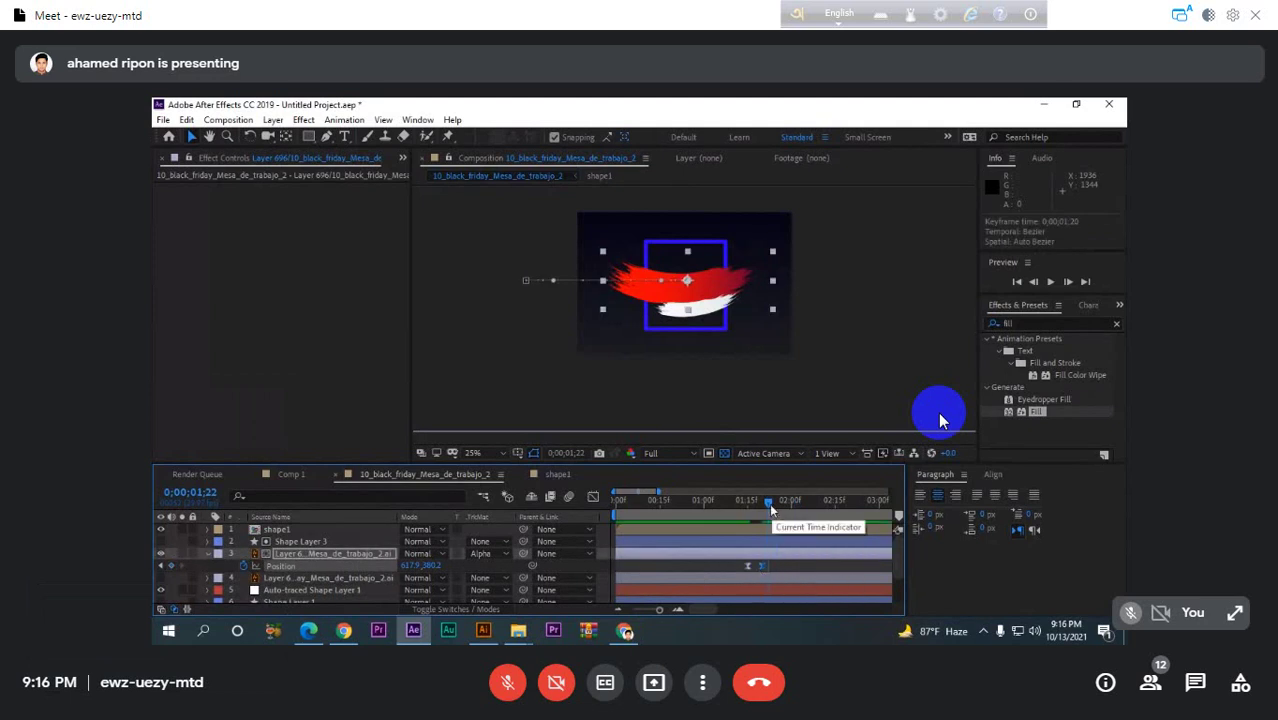
- Play back the eased red stroke movement, park the time at 0;00;02;01 and collapse the layer
left_click_drag(769, 503, 733, 503)
key("space")
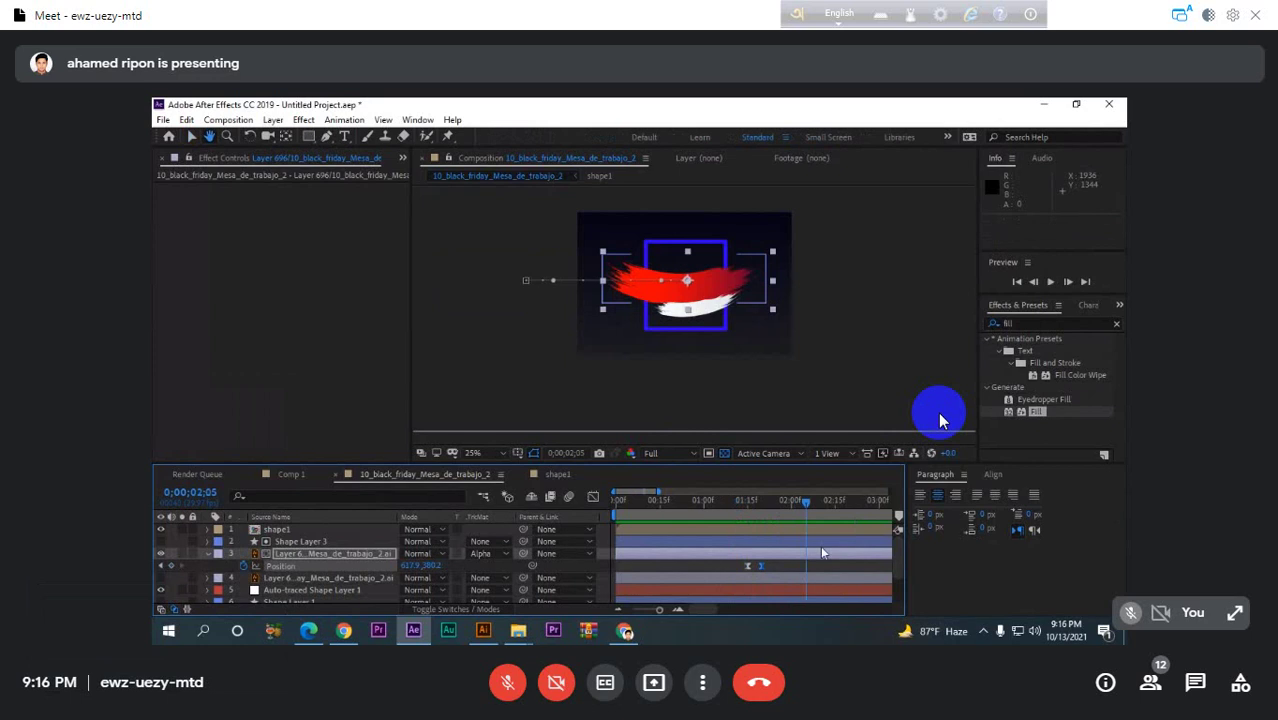
key("space")
key("space")
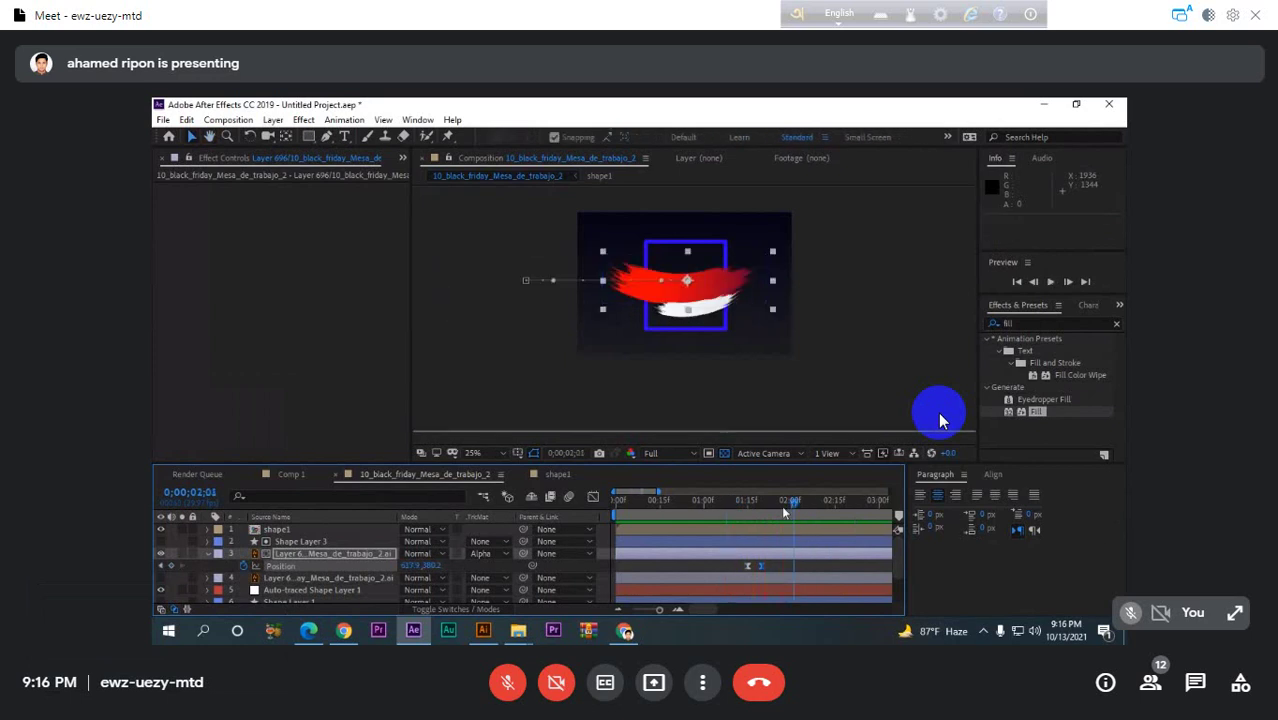
mouse_move(781, 505)
left_mouse_down()
mouse_move(721, 517)
mouse_move(793, 510)
left_mouse_up()
left_click(209, 555)
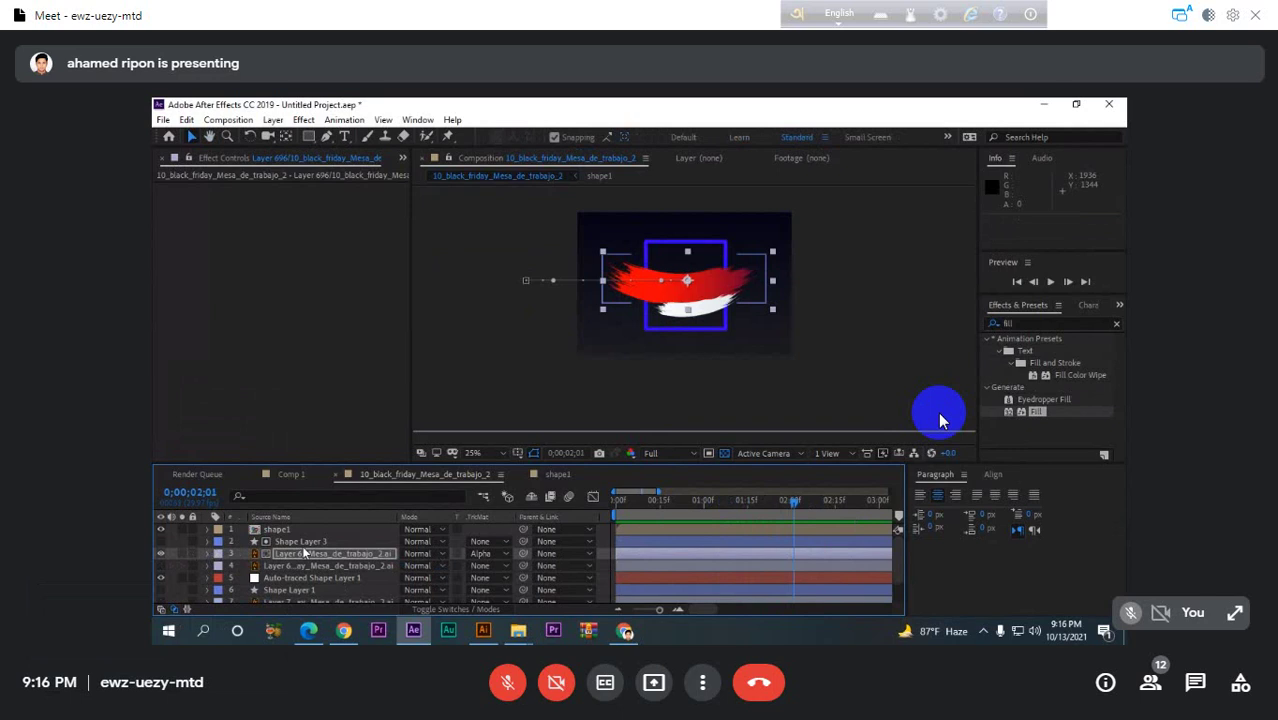
- Make the upper white brush stroke on layer 4 visible and play the animation to check the three strokes together
left_click(303, 544)
left_click(304, 564)
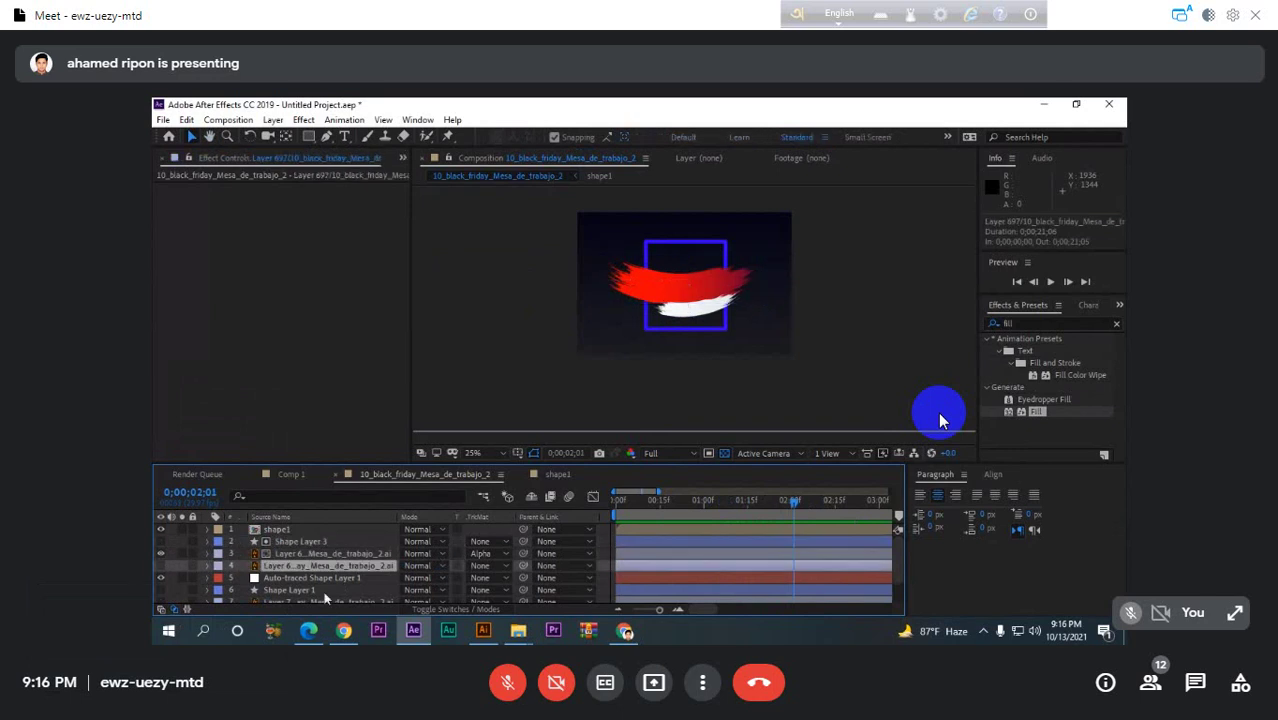
left_click(162, 564)
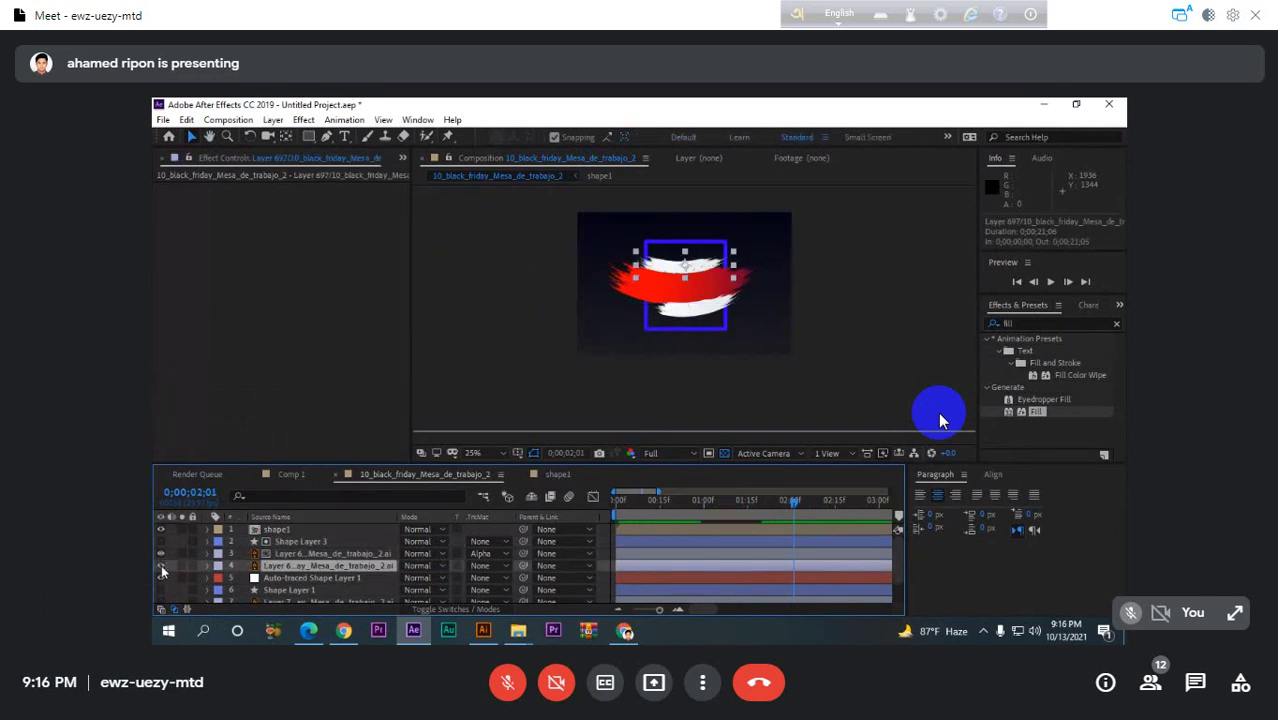
left_click_drag(843, 503, 637, 518)
key("space")
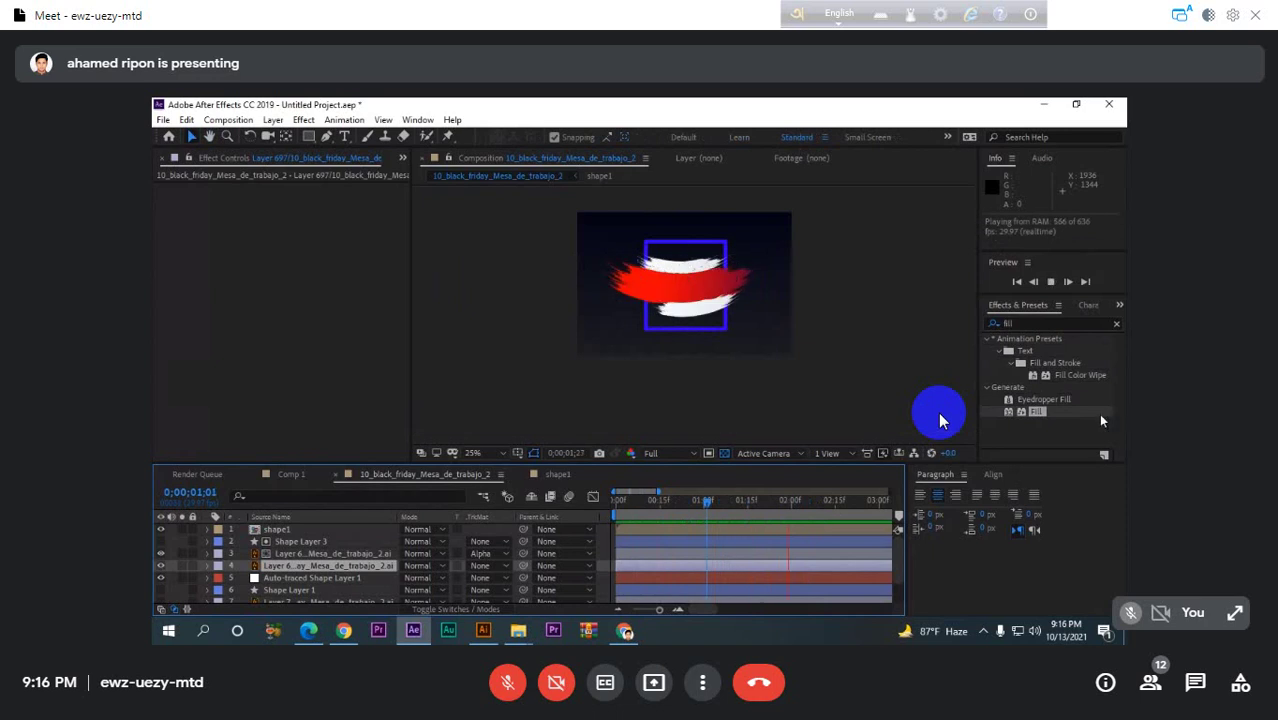
key("space")
- Move the red brush stroke's second Position keyframe to 0;00;01;23, play the animation to check its timing, and collapse the layer
left_click(773, 552)
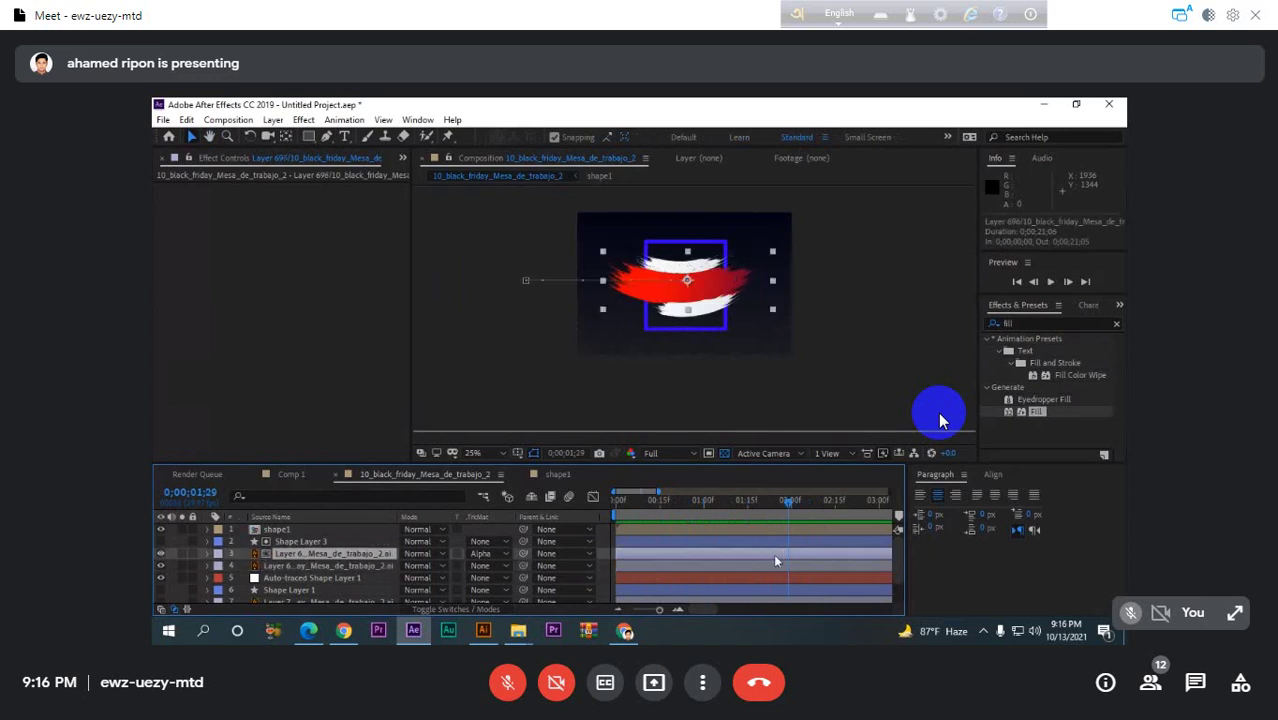
key("p")
left_click(769, 565)
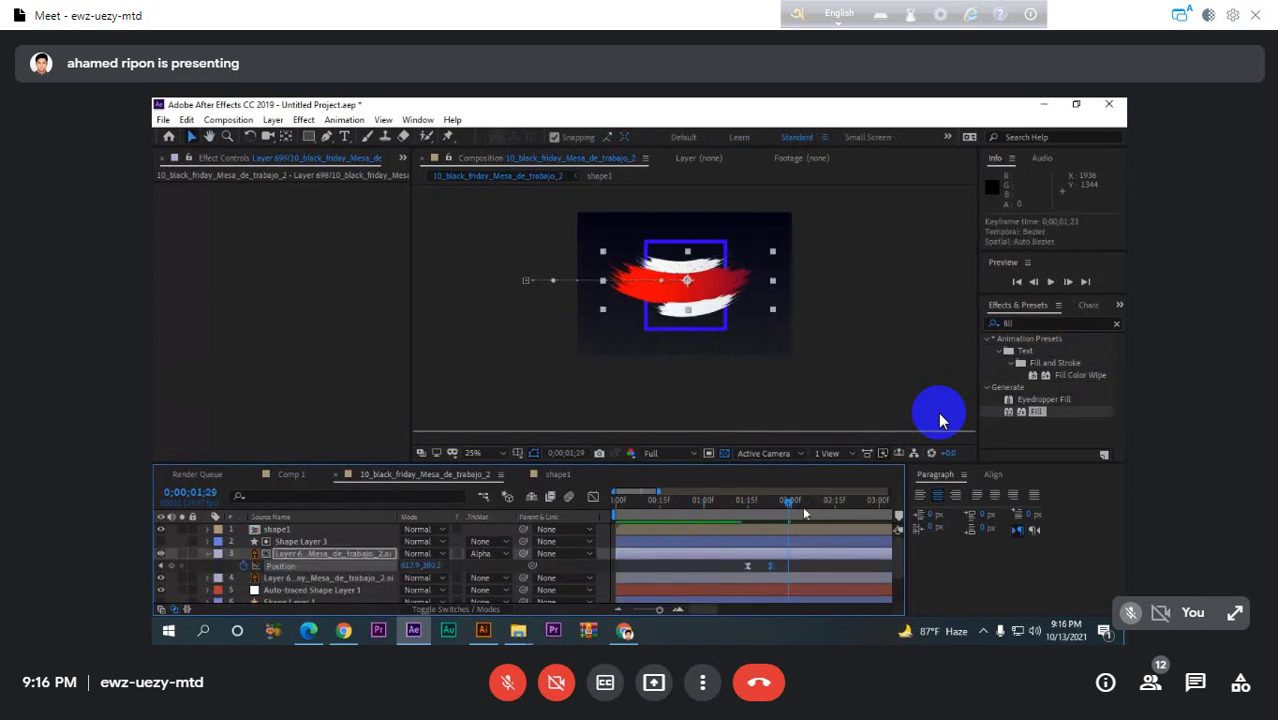
key("space")
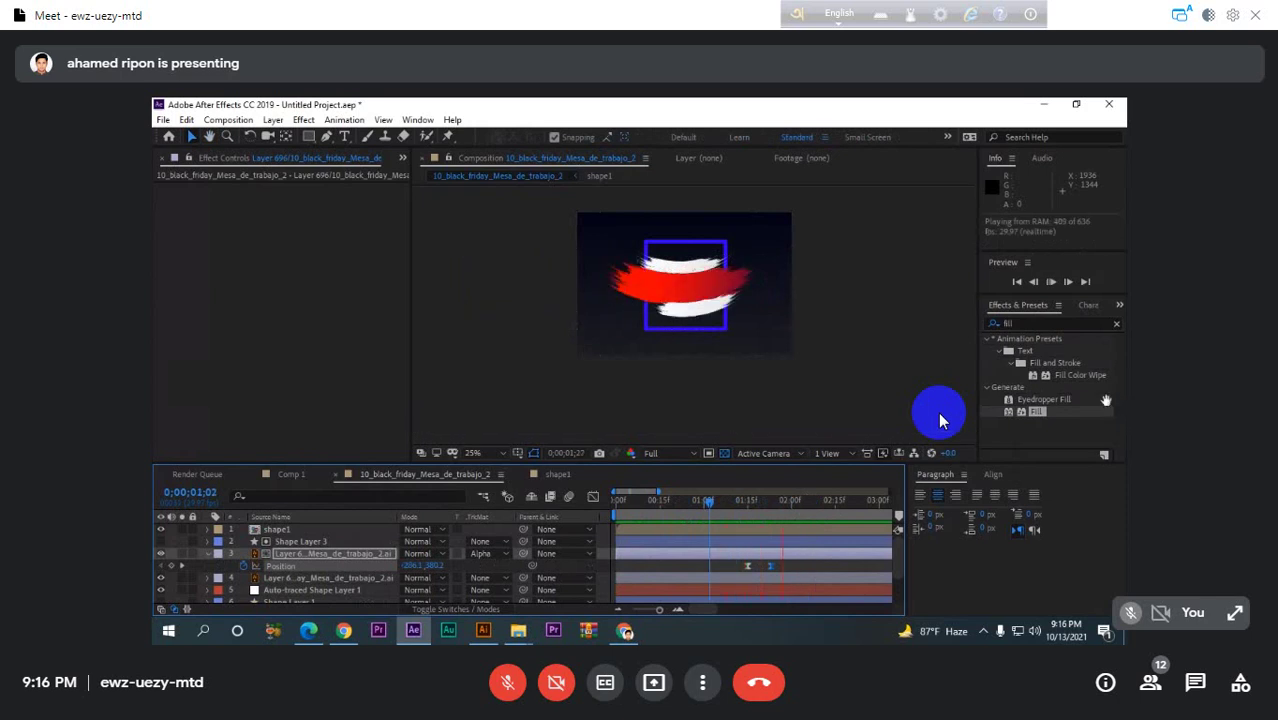
key("space")
left_click(209, 554)
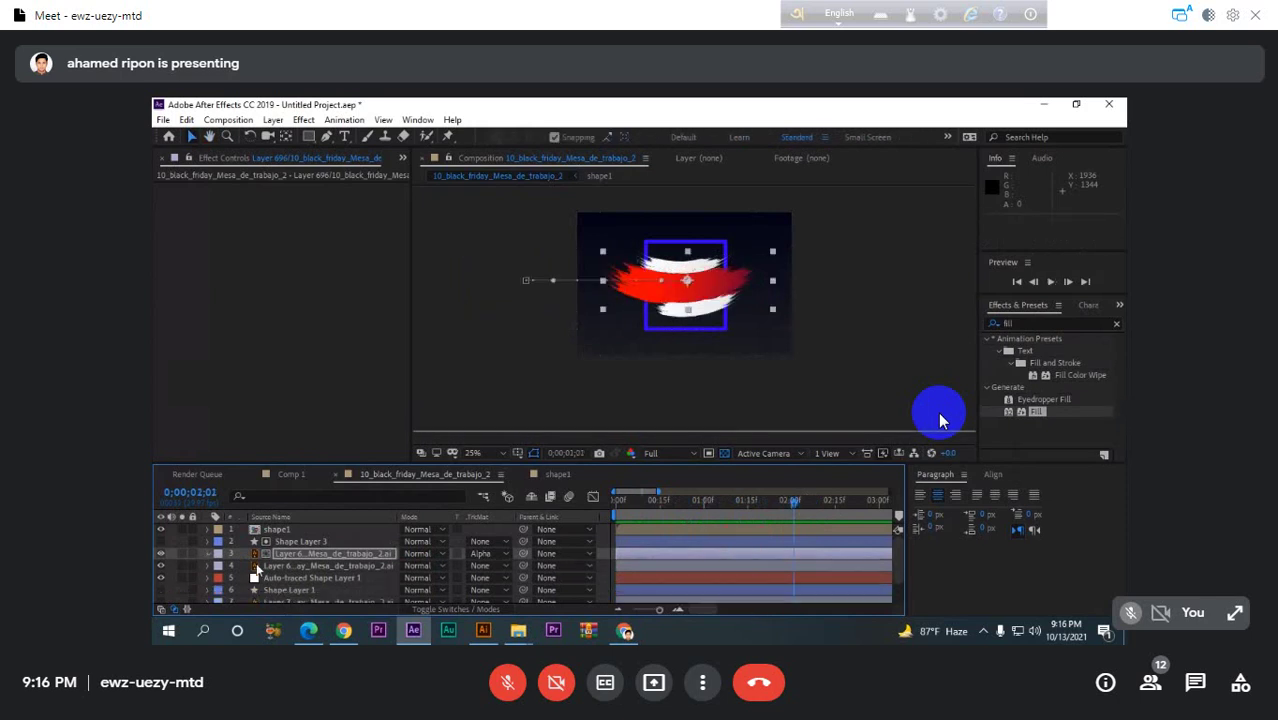
- Play the animation from the start to check the upper white brush stroke together with the other strokes
left_click(330, 566)
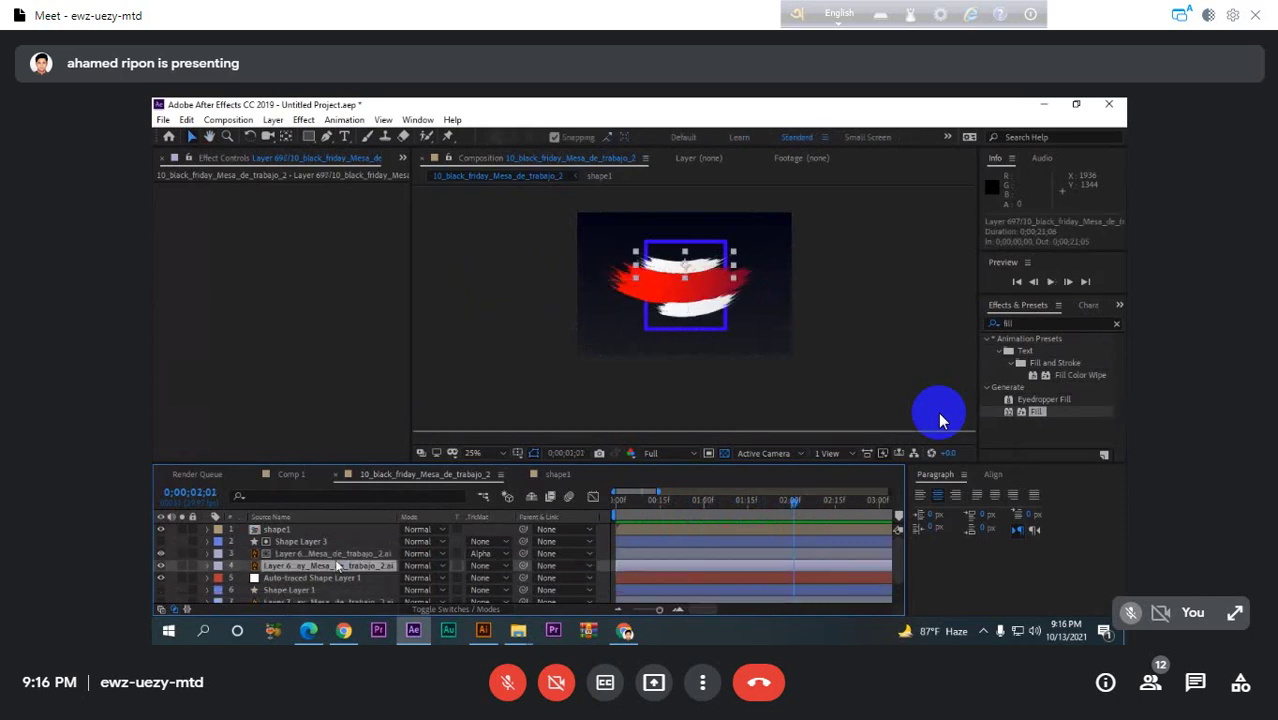
left_click(159, 565)
left_click_drag(811, 509, 575, 531)
key("space")
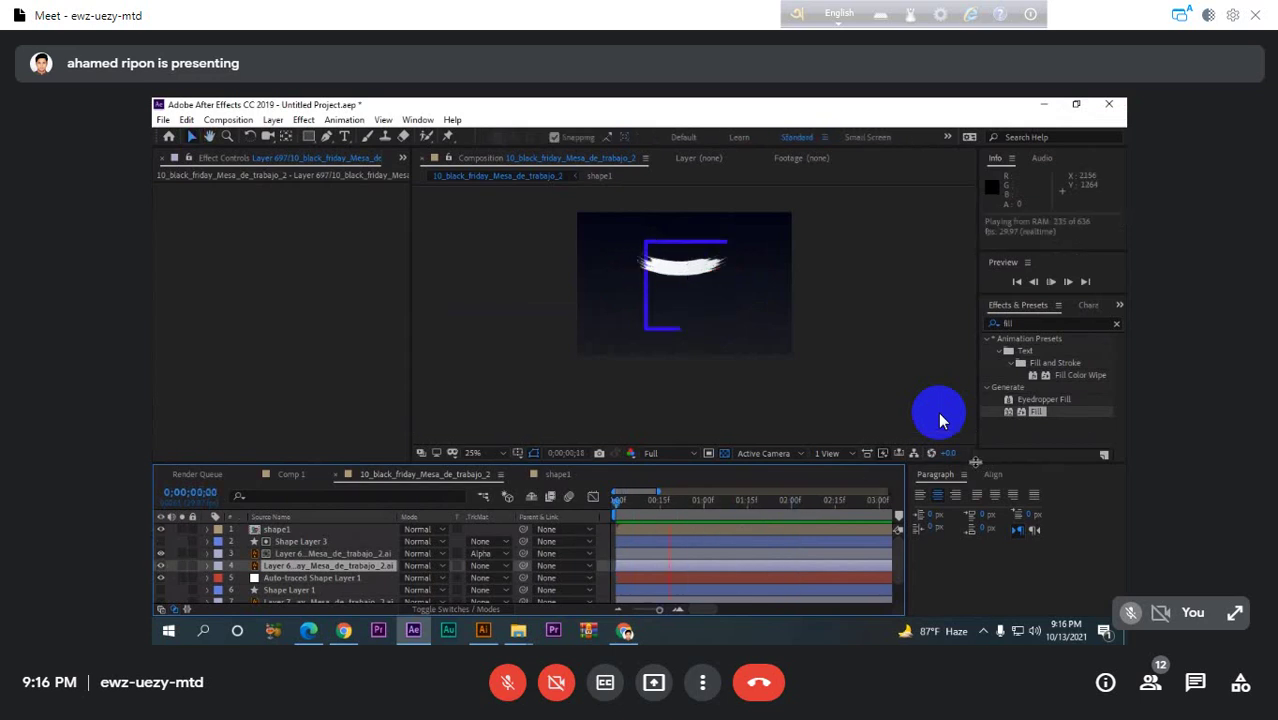
key("space")
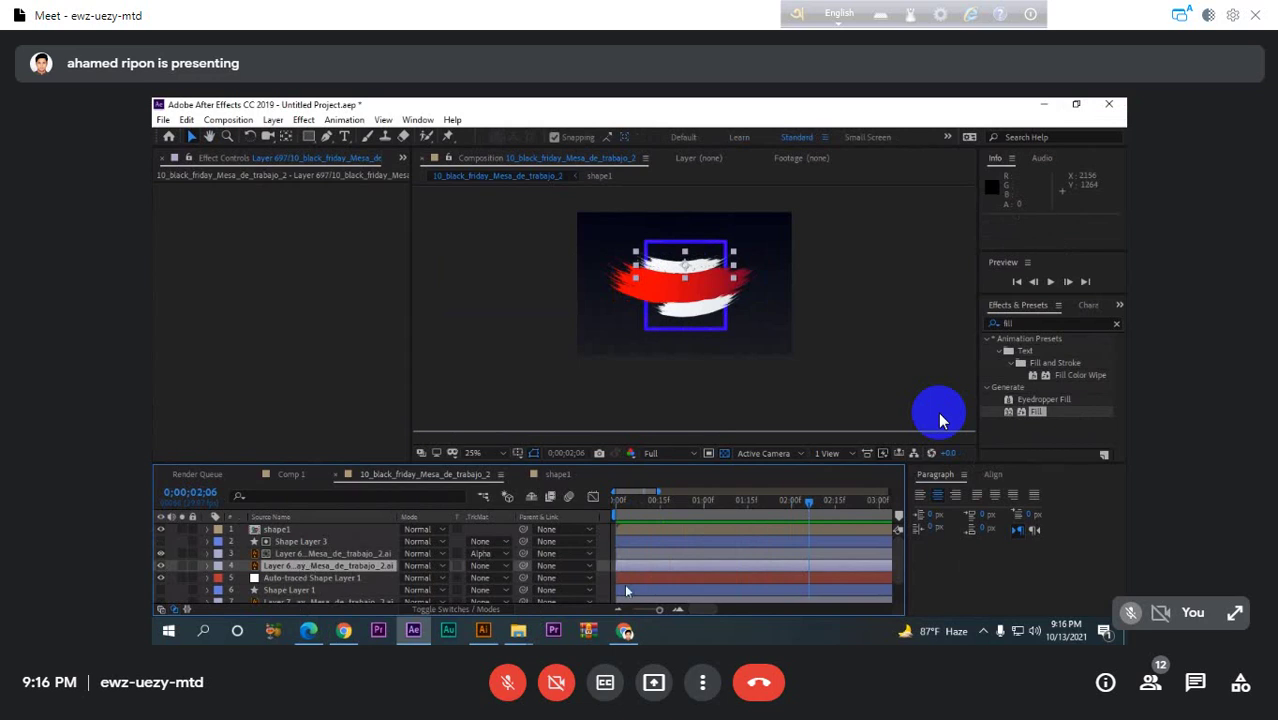
- Reveal the red stroke's Position keyframes for reference and add a Position keyframe to the upper white stroke at 0;00;02;05
left_click(743, 553)
key("p")
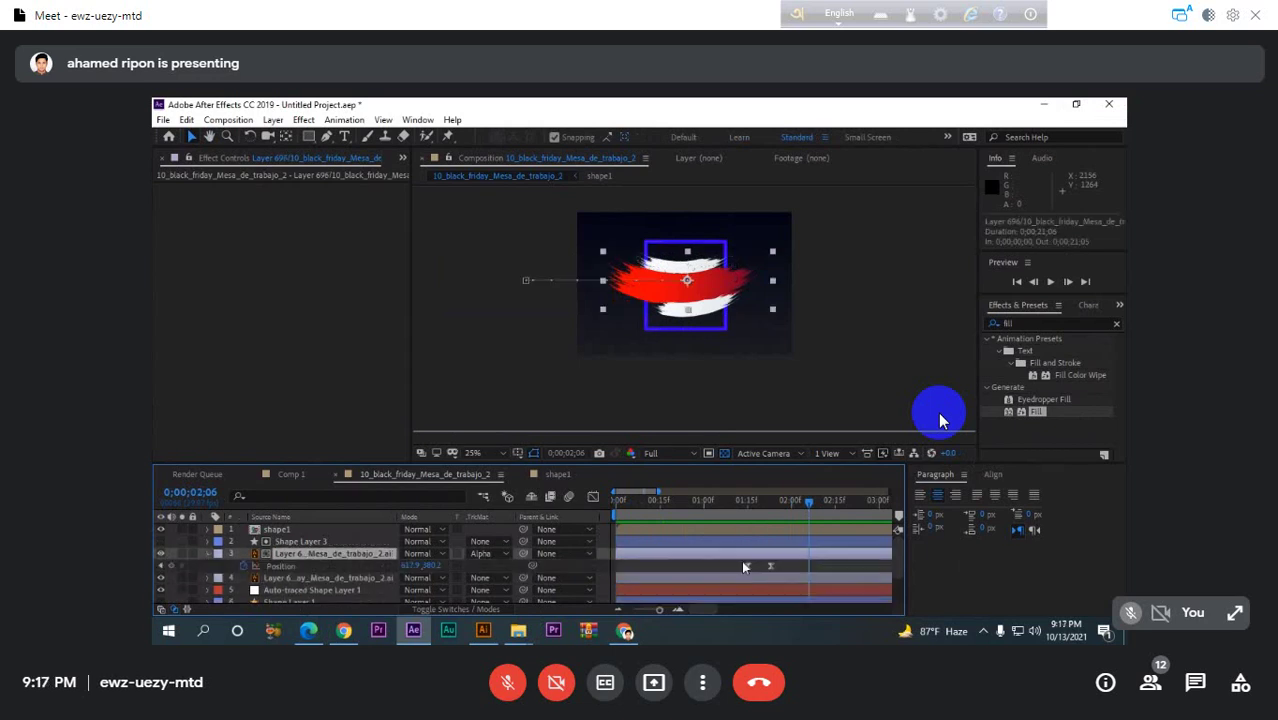
left_click(770, 499)
left_click(806, 502)
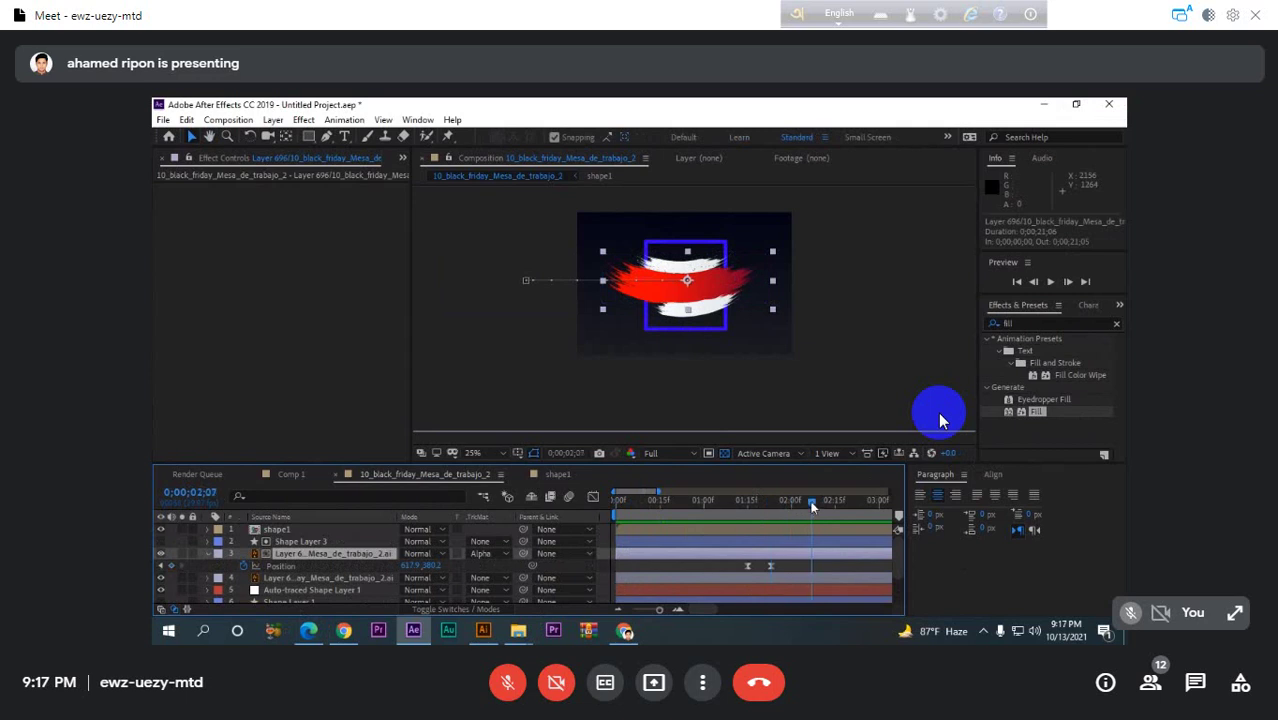
left_click(810, 578)
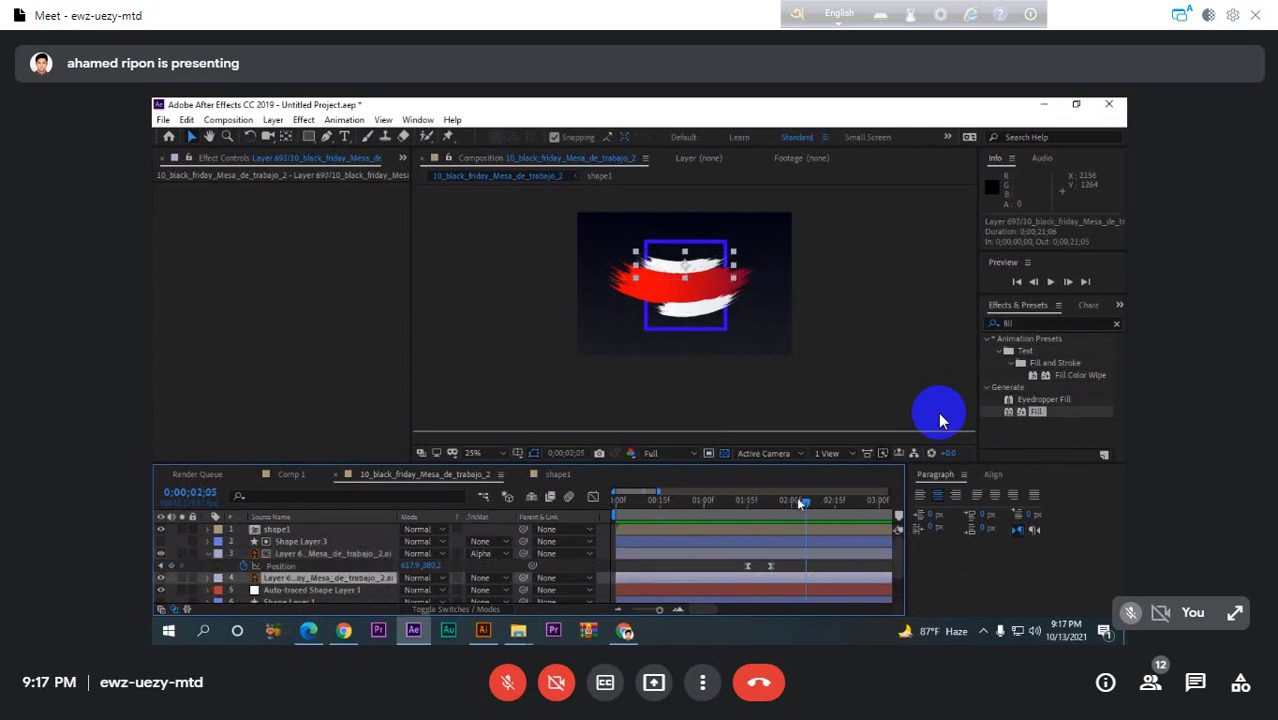
key("p")
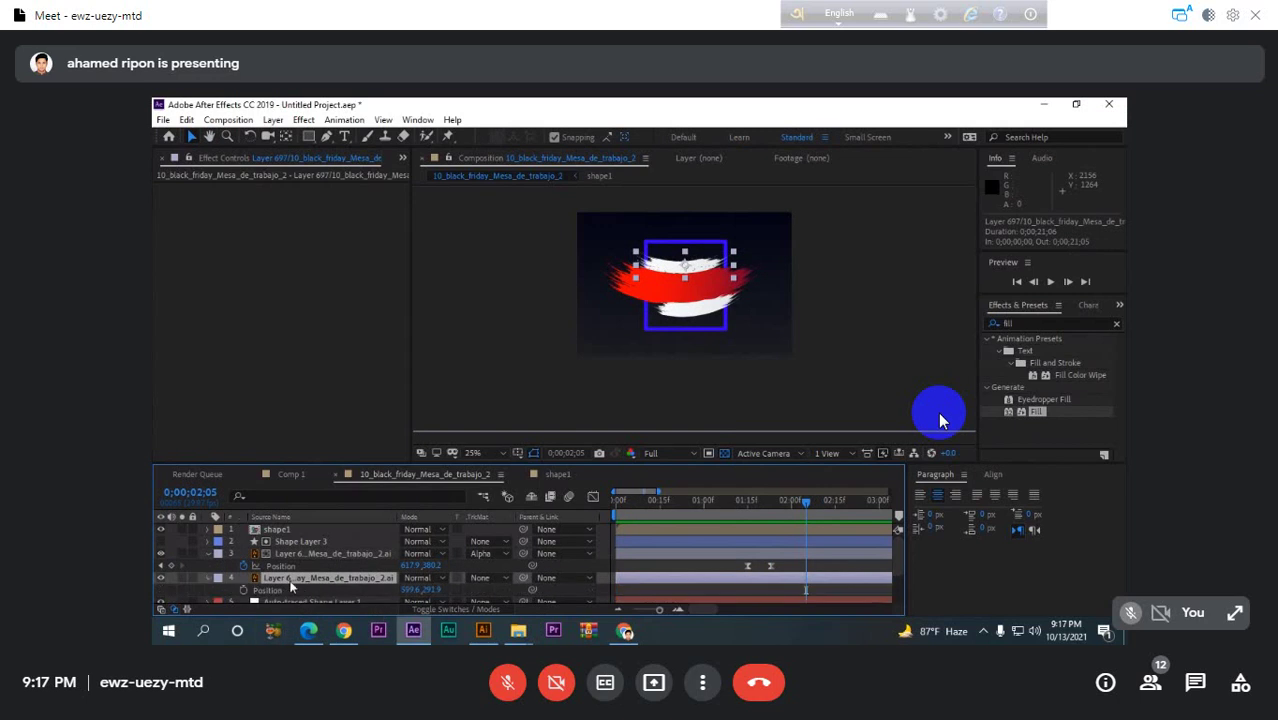
left_click(243, 590)
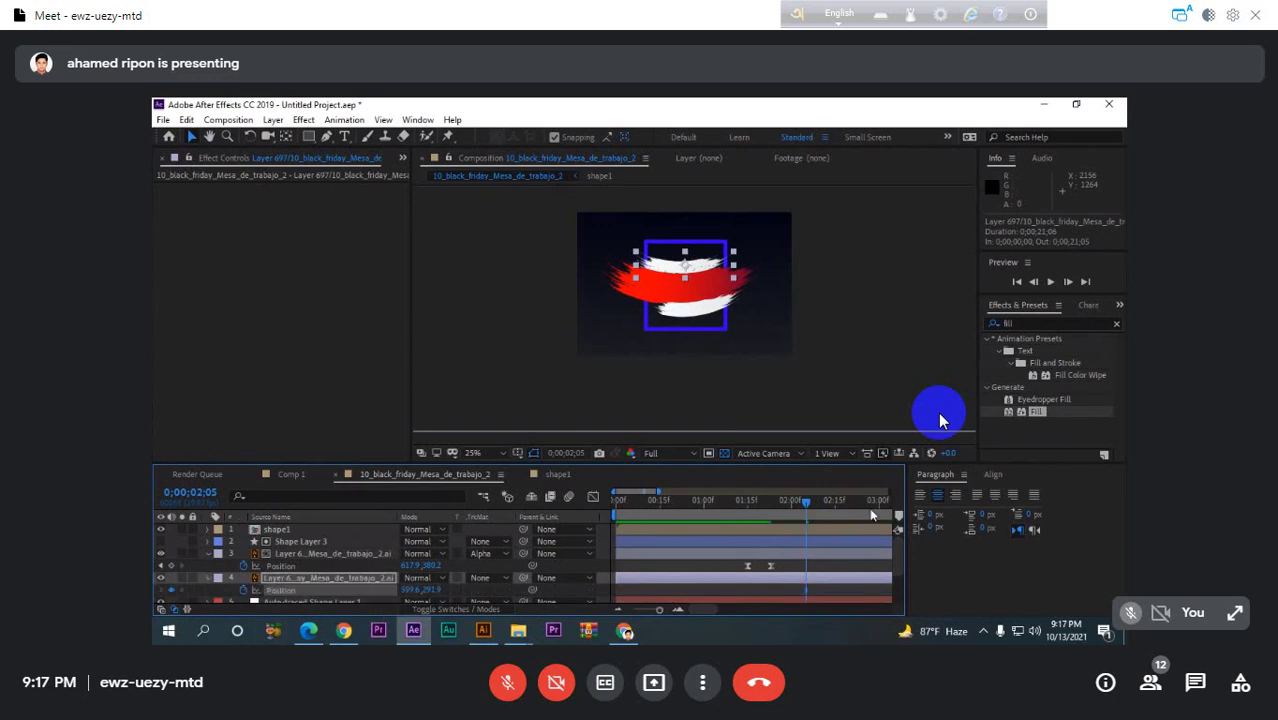
- Shift the upper white stroke's Position keyframe to 0;00;02;03 and set its X position to -46.4 at 0;00;01;23
left_click_drag(809, 502, 770, 507)
left_click_drag(805, 590, 799, 590)
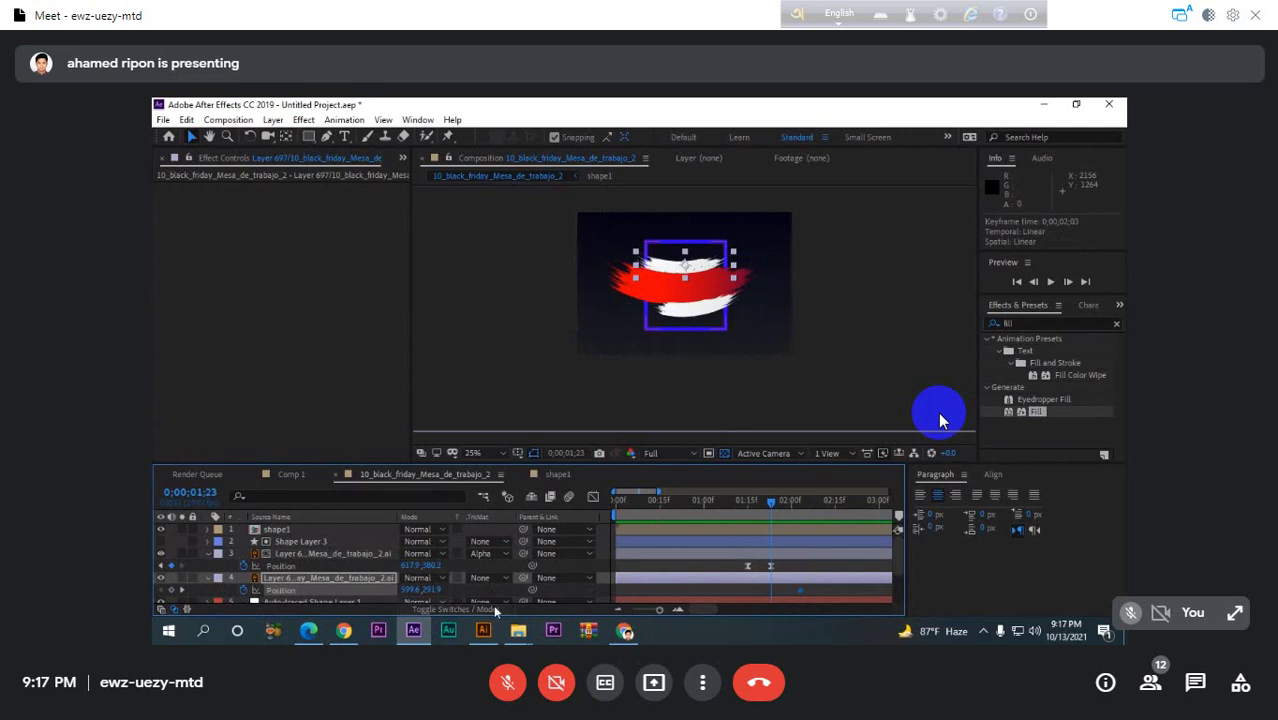
left_click_drag(407, 595, 370, 595)
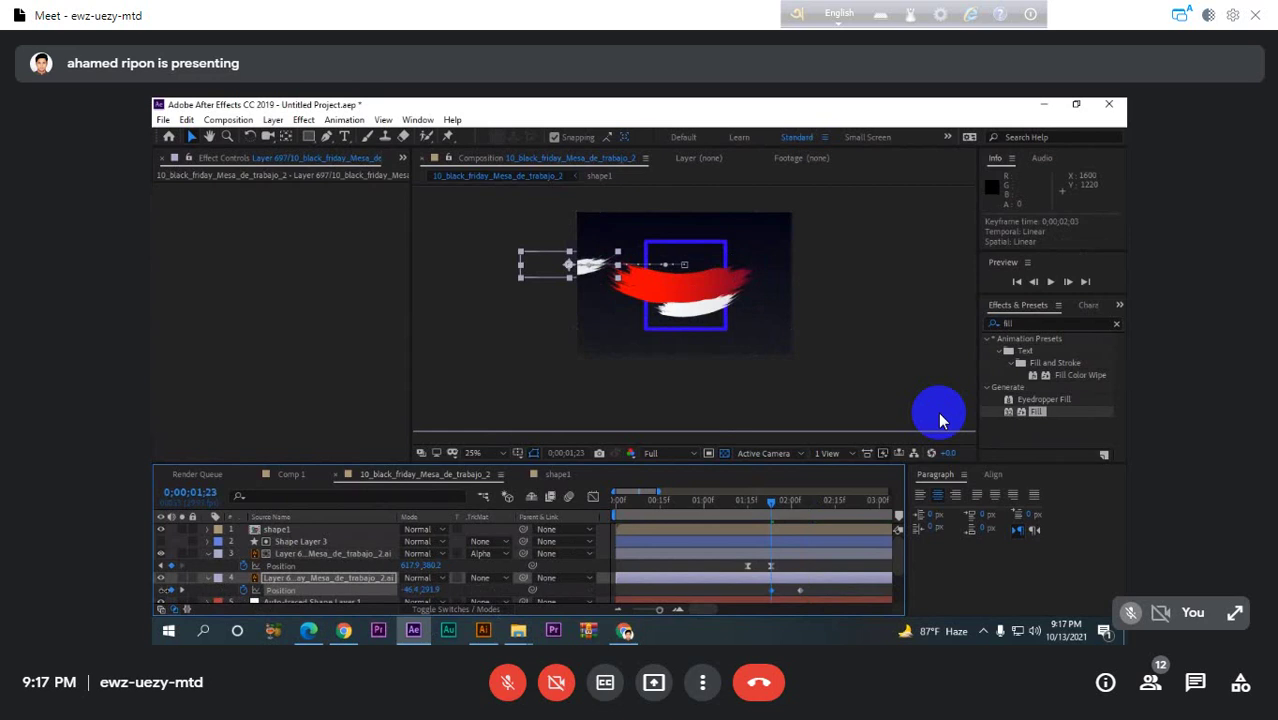
- Play back the upper white stroke's slide-in to check its timing against the red stroke
key("space")
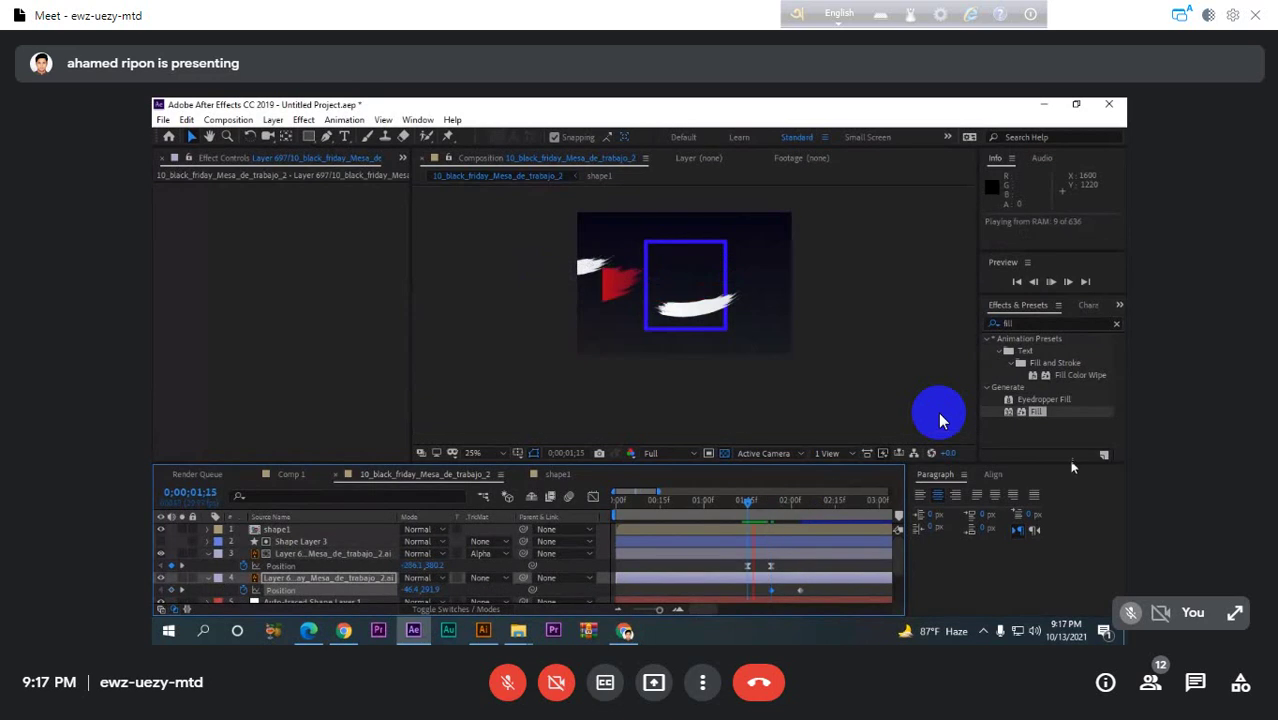
left_click_drag(778, 504, 748, 515)
key("space")
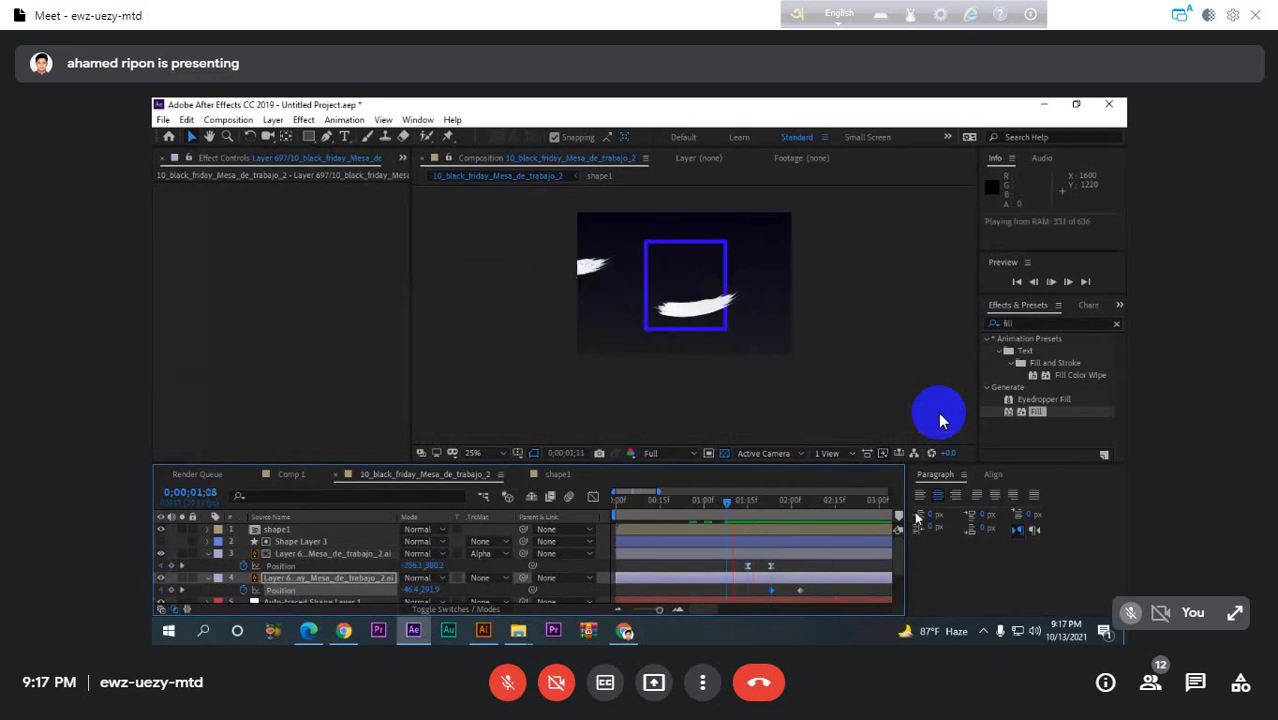
key("space")
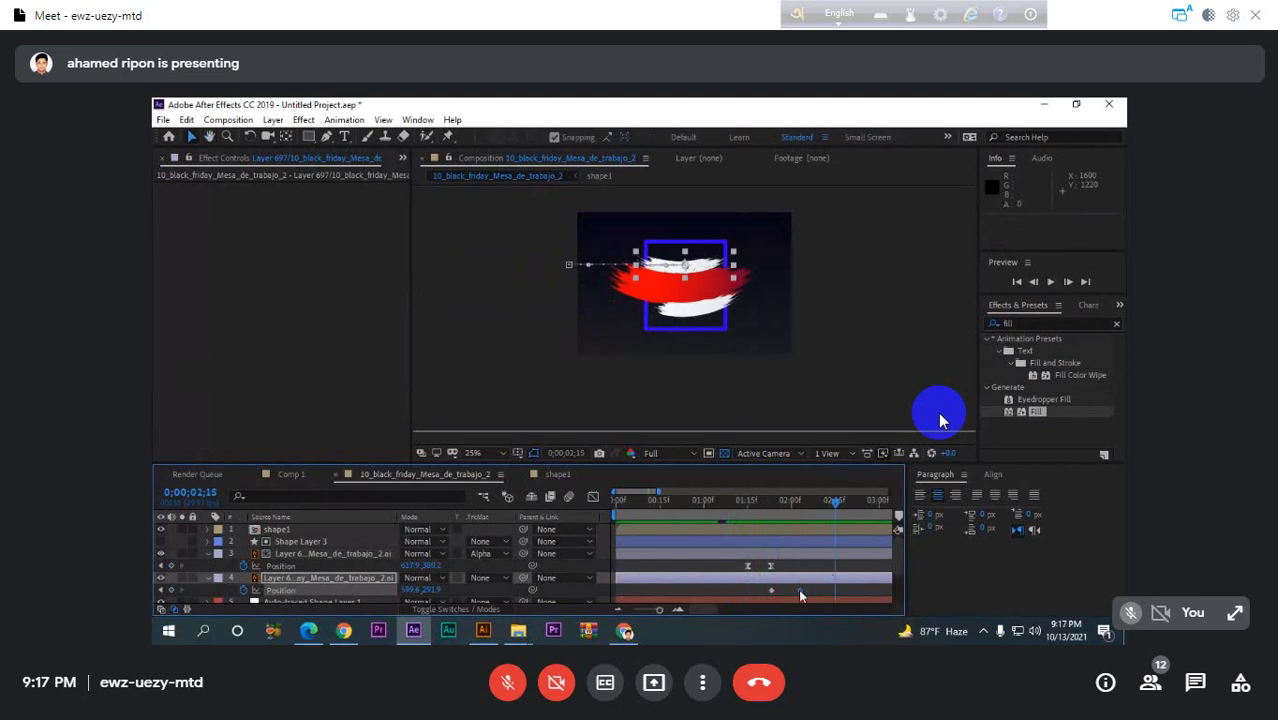
- Move the upper white stroke's second Position keyframe to about 0;00;02;00 and preview the faster slide-in
left_click(732, 502)
key("space")
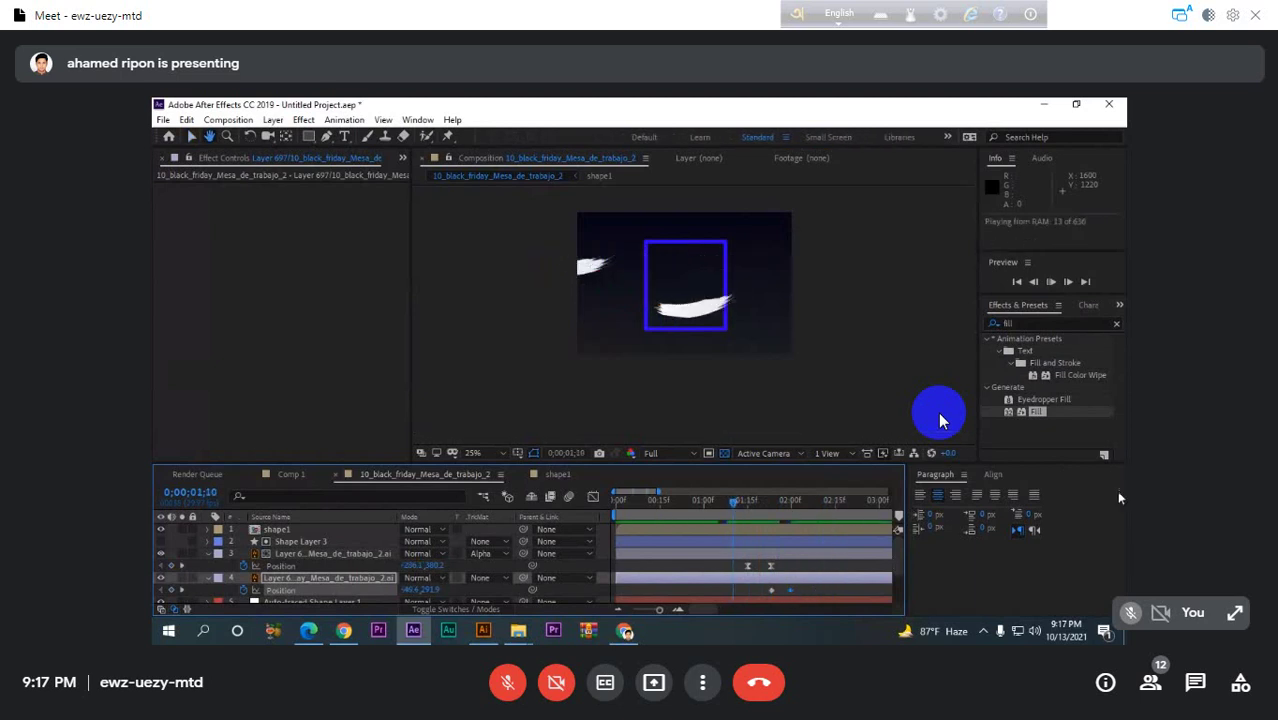
key("space")
left_click(725, 502)
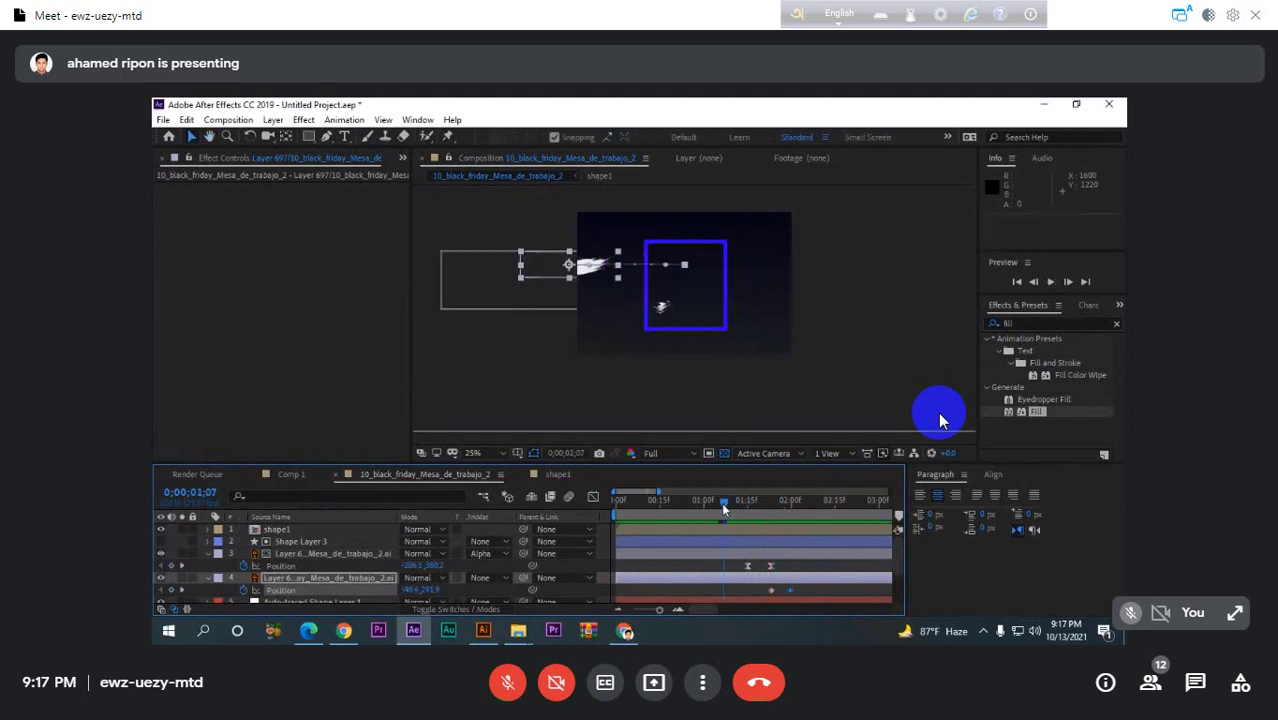
left_click_drag(725, 508, 775, 515)
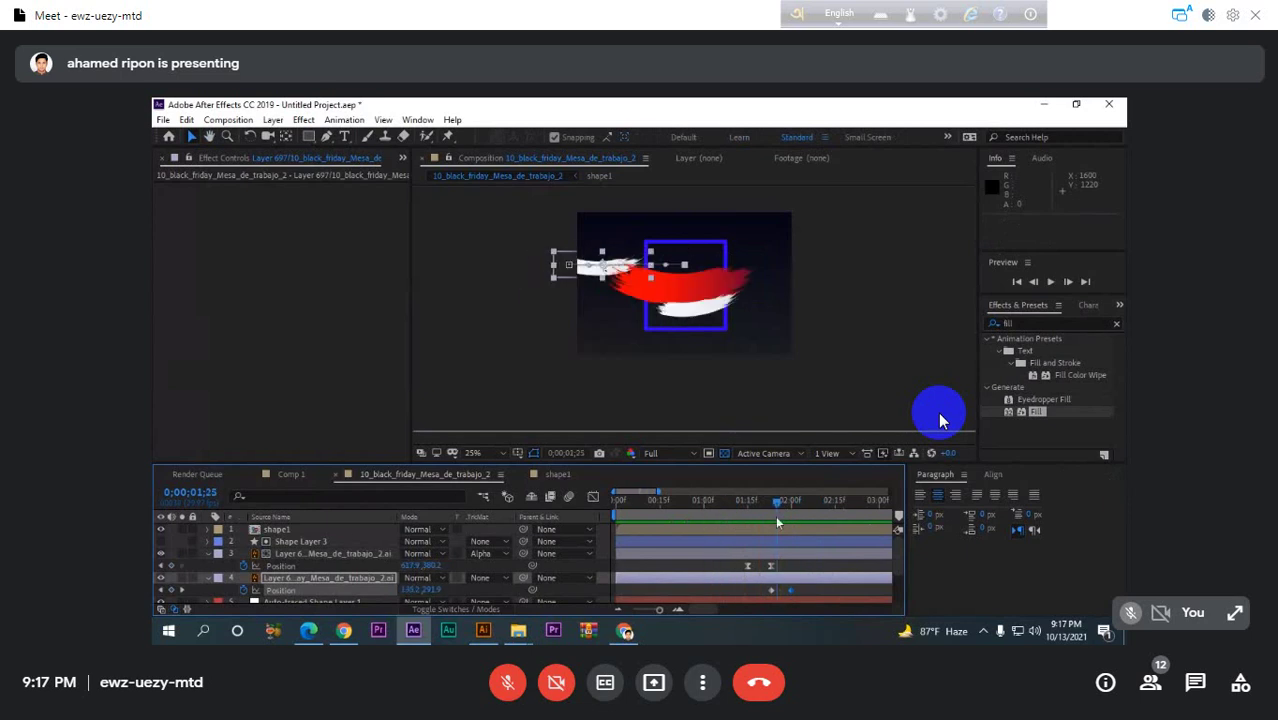
- Pre-compose the red brush stroke and its matte, Shape Layer 3, into a new composition named "shape 2"
left_click(312, 553)
left_click(330, 541, "ctrl")
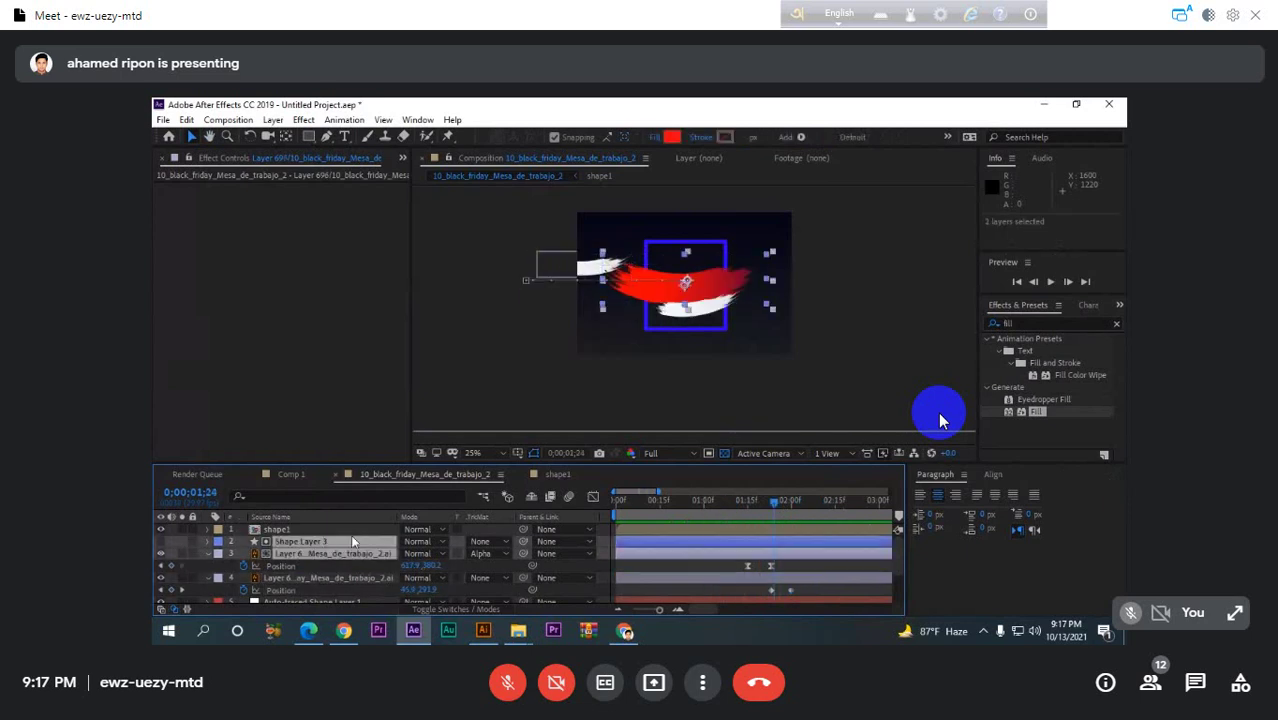
key("ctrl+shift+c")
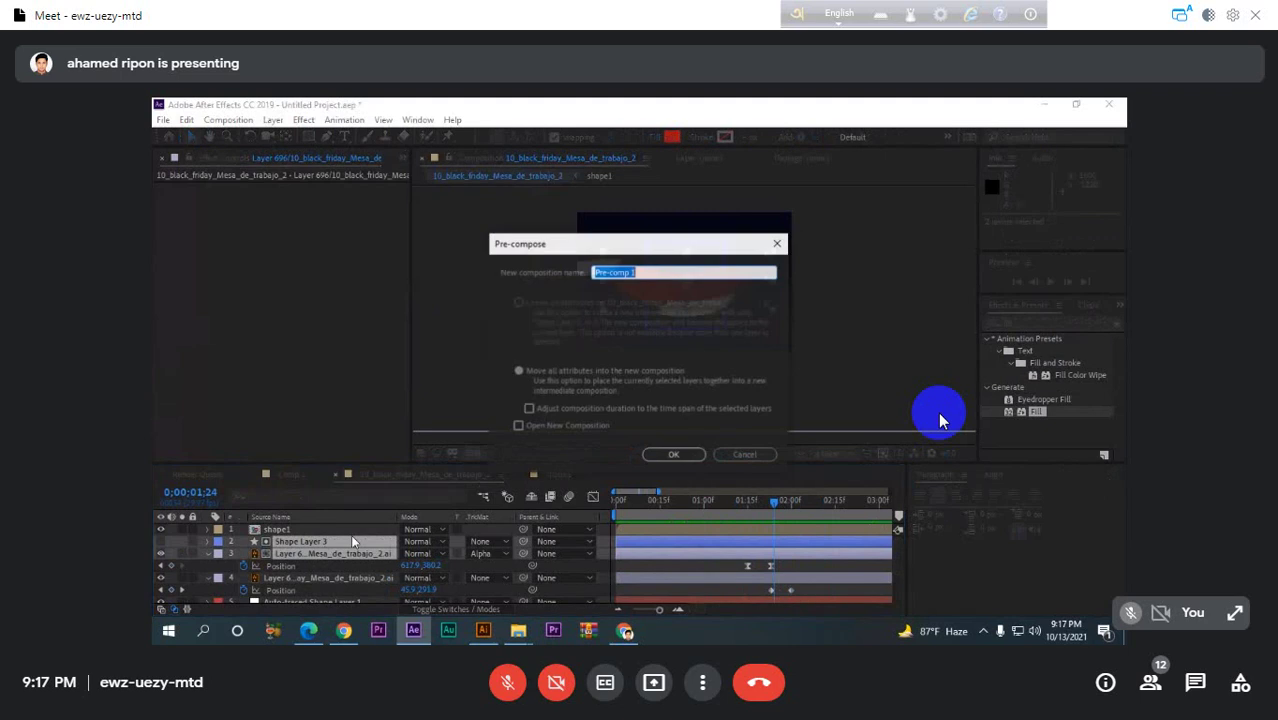
key("BackSpace")
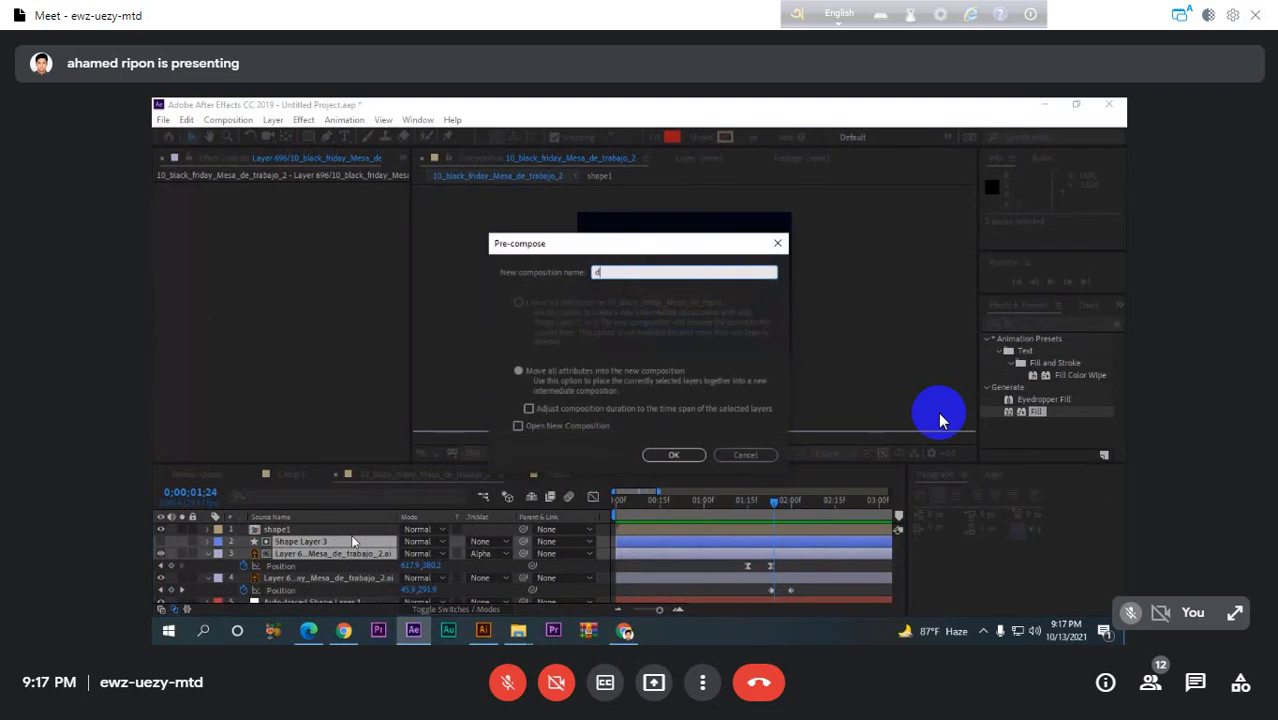
type("shape 2")
left_click(685, 462)
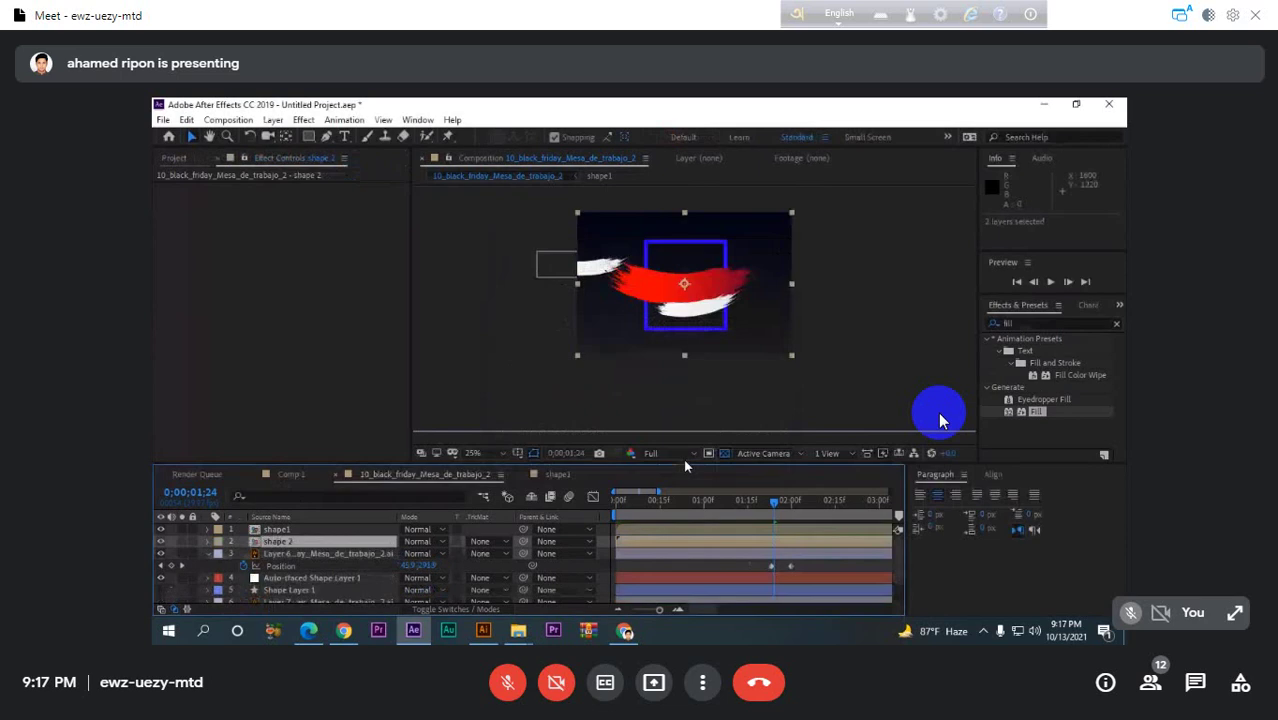
- Collapse the upper white stroke's layer and move the current time to 0;00;02;05
left_click(207, 553)
left_click(210, 578)
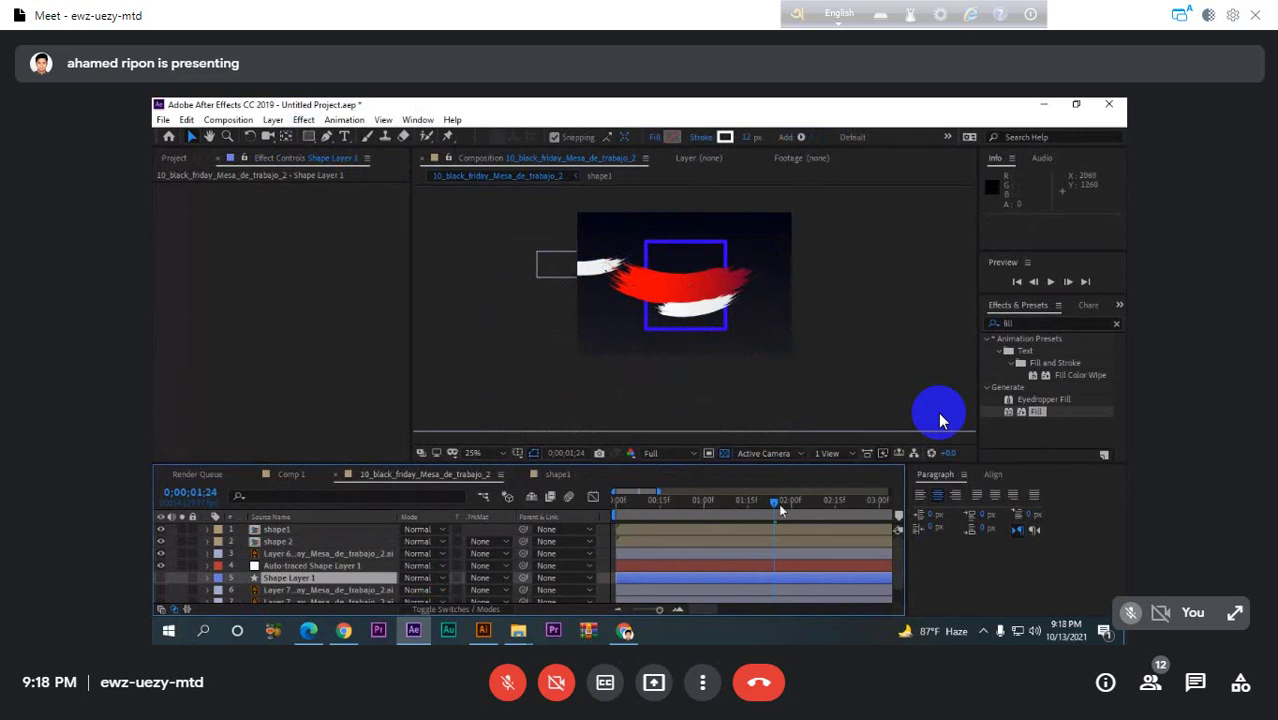
left_click_drag(778, 503, 805, 504)
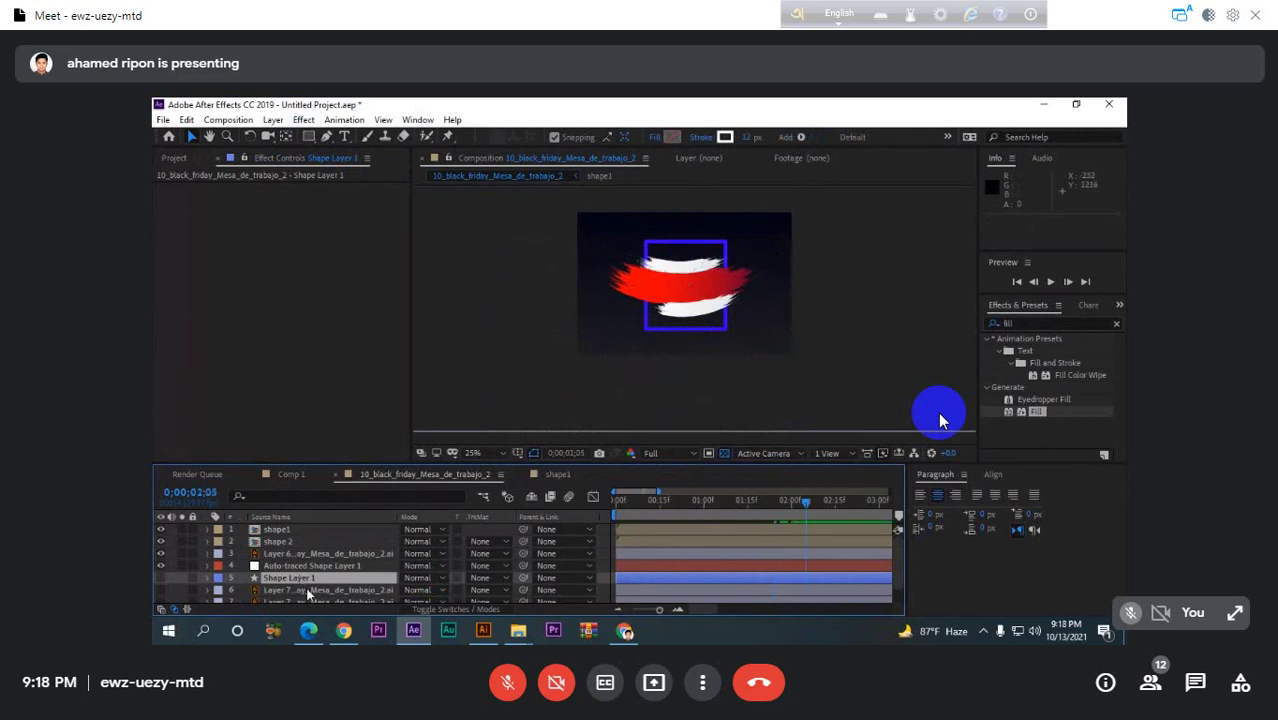
left_click(309, 590)
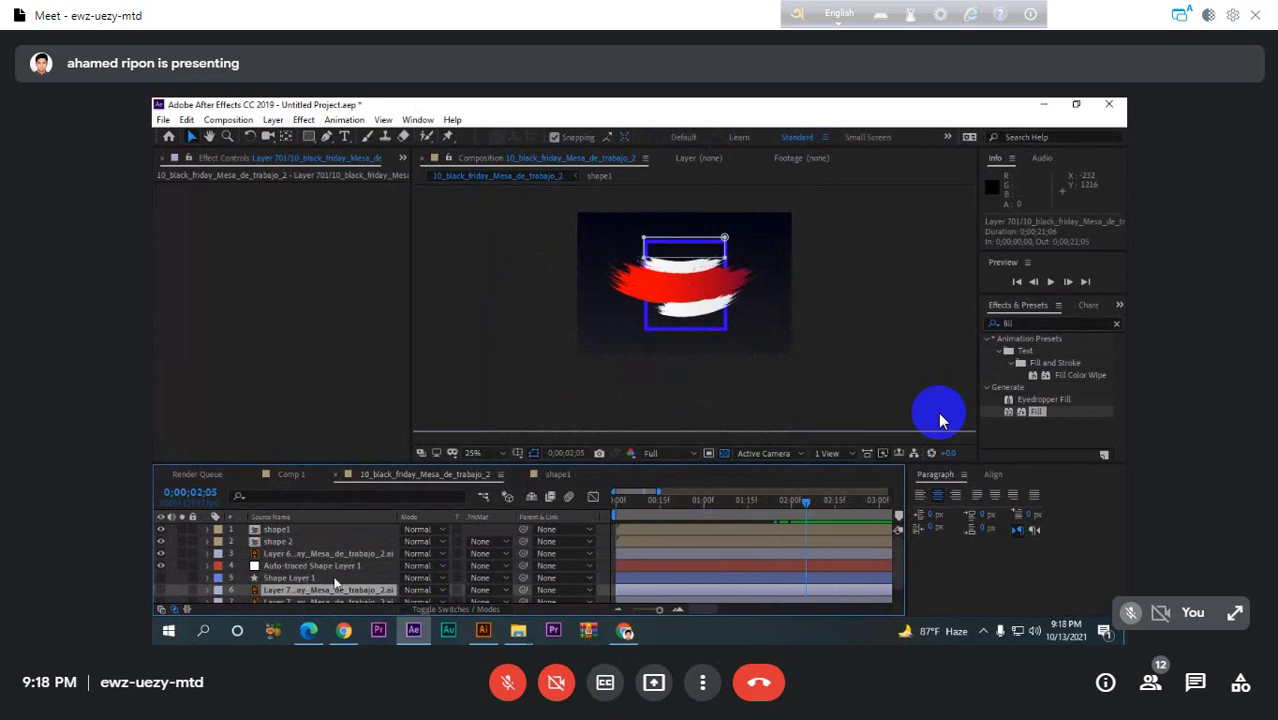
scroll(315, 561, "down", 1)
left_click(315, 561)
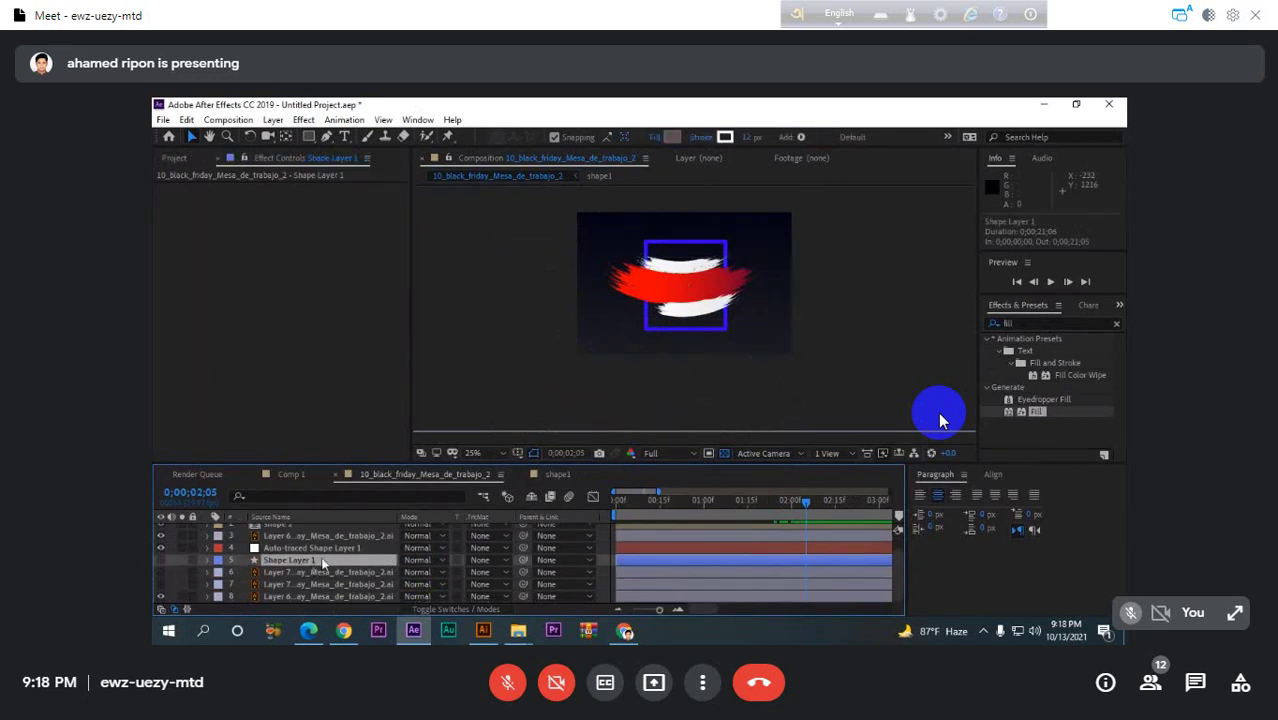
scroll(328, 556, "up", 1)
left_click(327, 552)
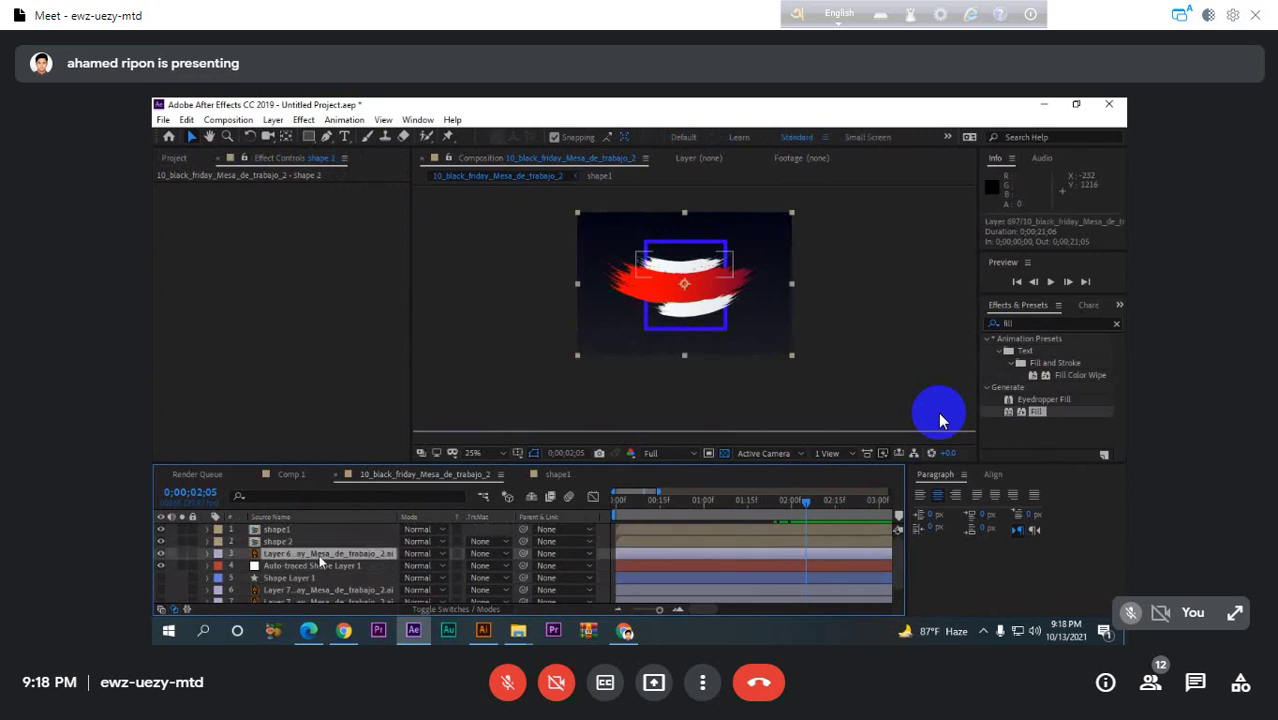
- Draw a red rectangle about 560 px wide over the upper white stroke and place its layer directly above that stroke's layer
left_click(169, 566)
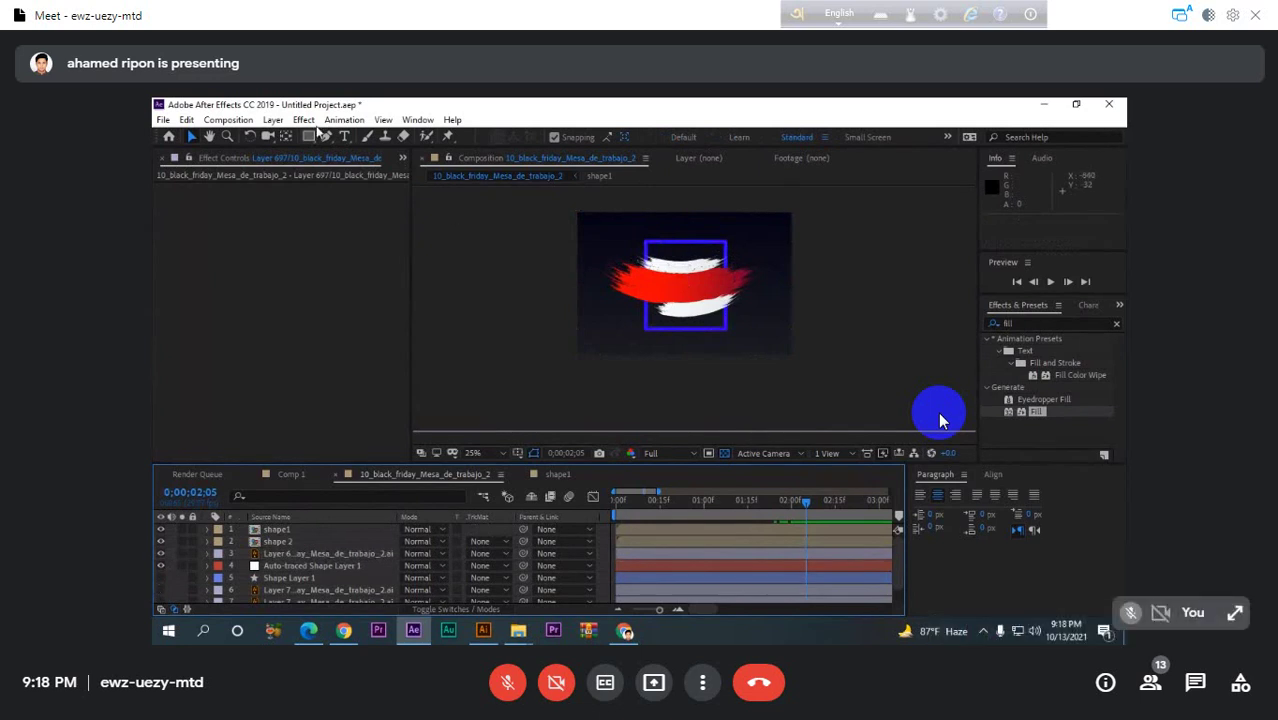
left_click(309, 136)
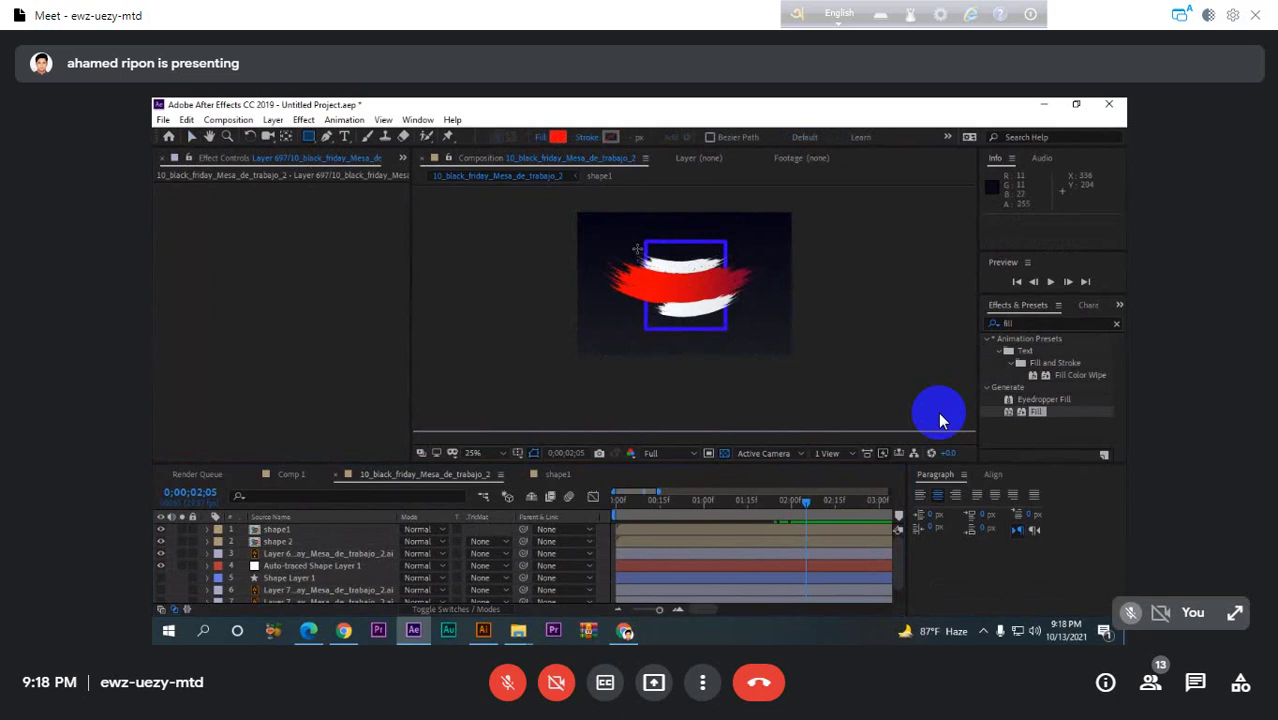
left_click_drag(637, 249, 738, 275)
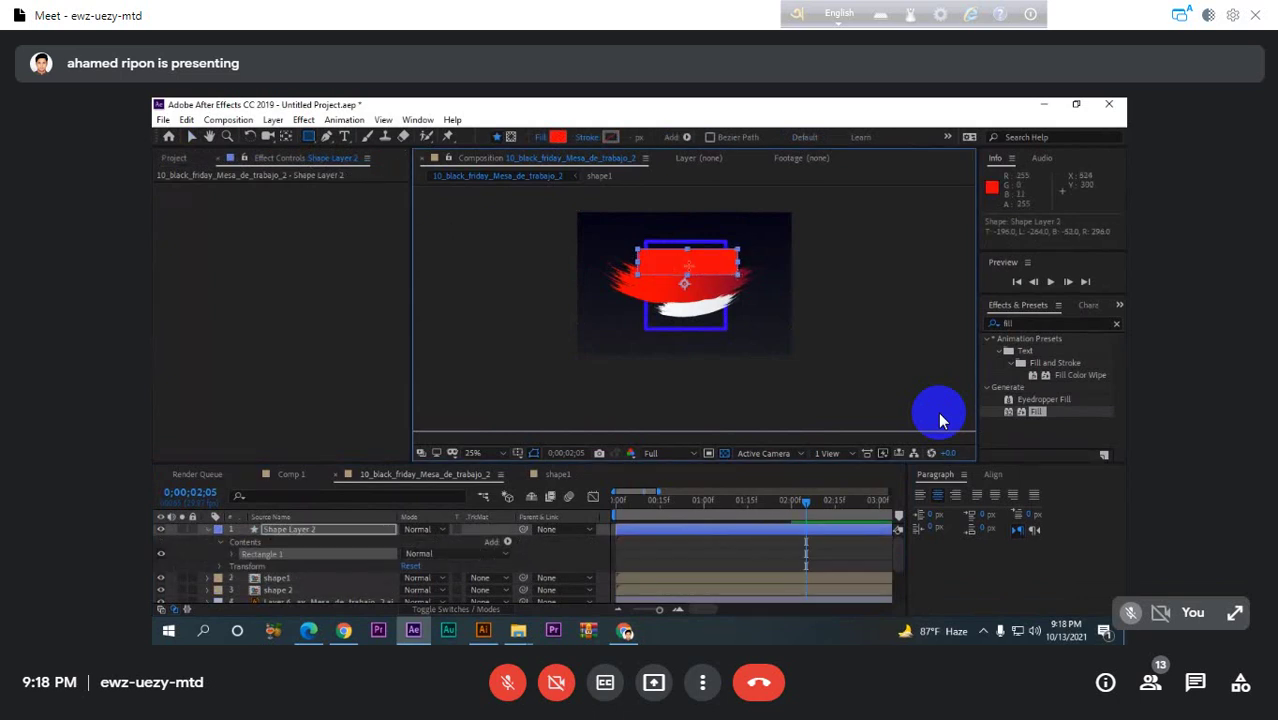
key("v")
left_click_drag(690, 260, 686, 259)
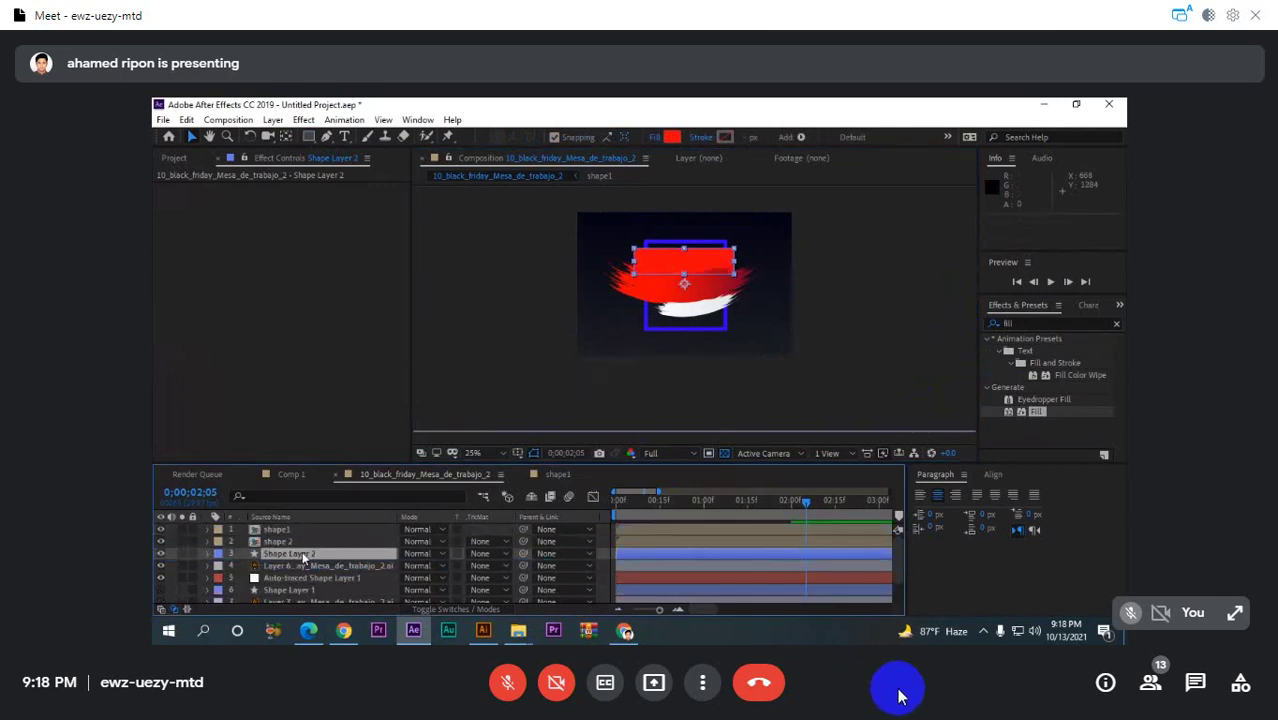
- Look through the participant list of the Google Meet call and close it
left_click(1152, 684)
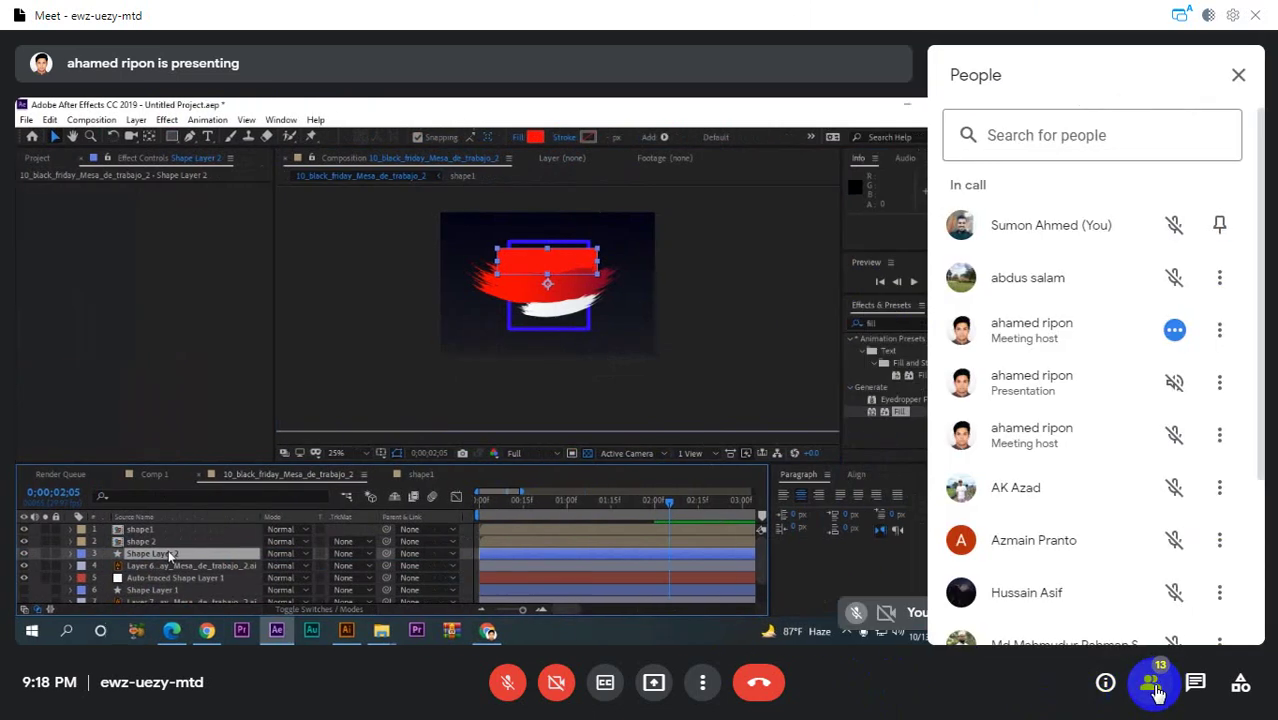
scroll(1000, 480, "down", 3)
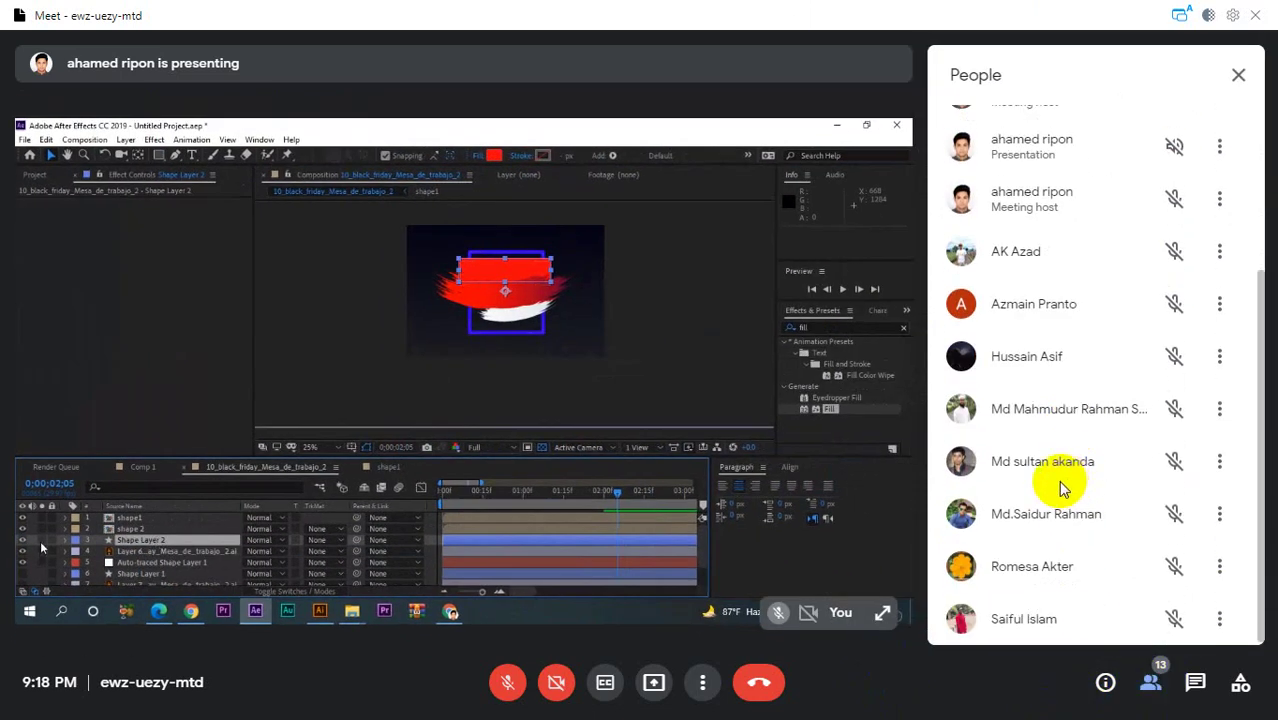
scroll(1043, 514, "up", 5)
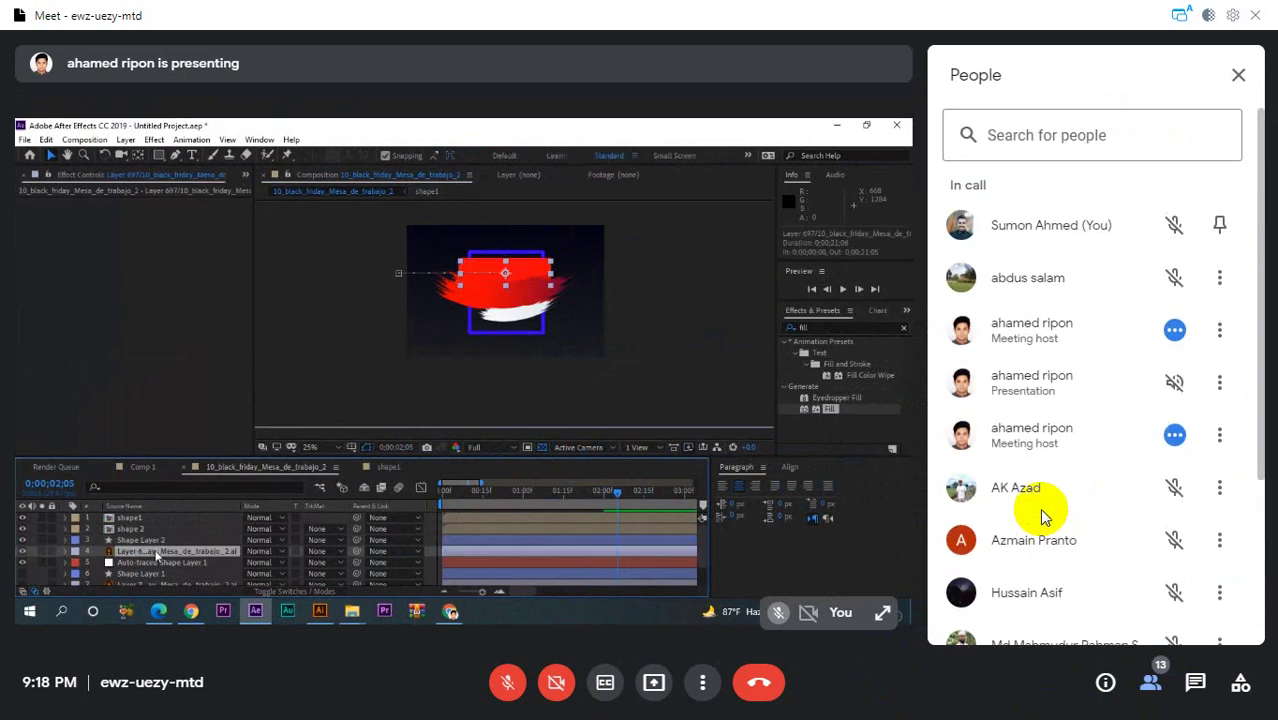
left_click(1236, 76)
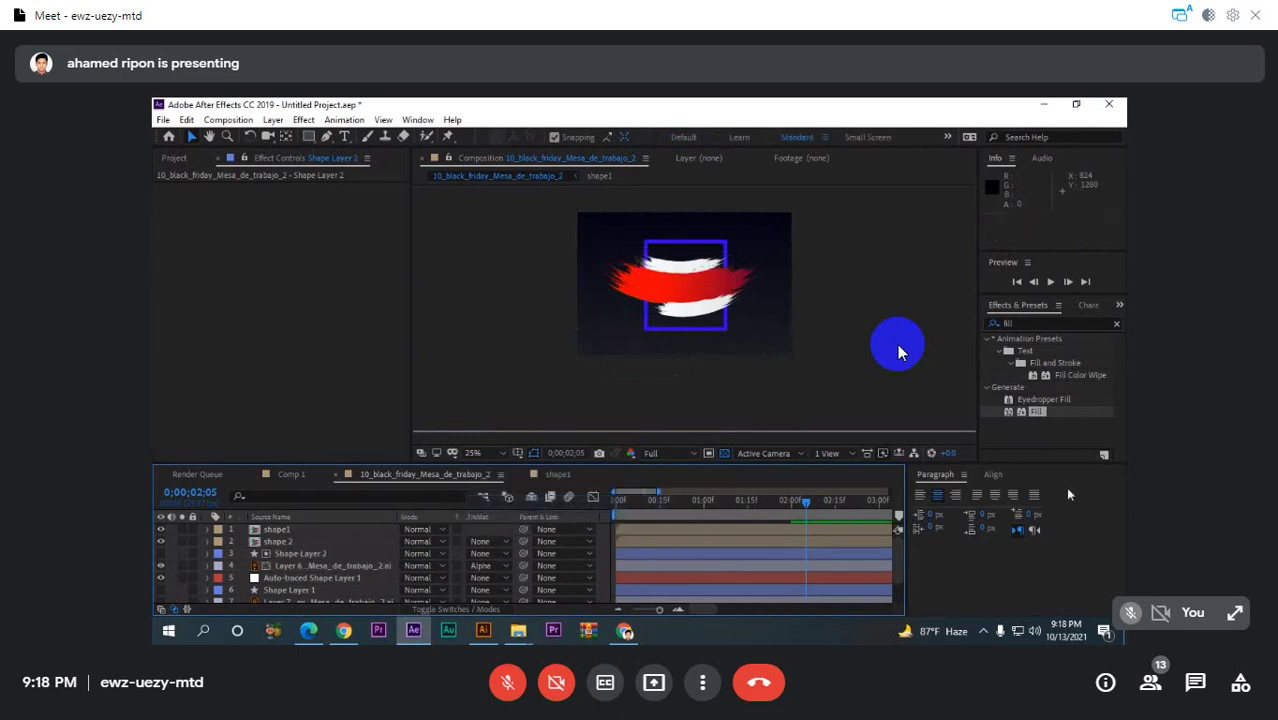
- Play the animation to check the matte-revealed upper white stroke and select that stroke's layer
key("space")
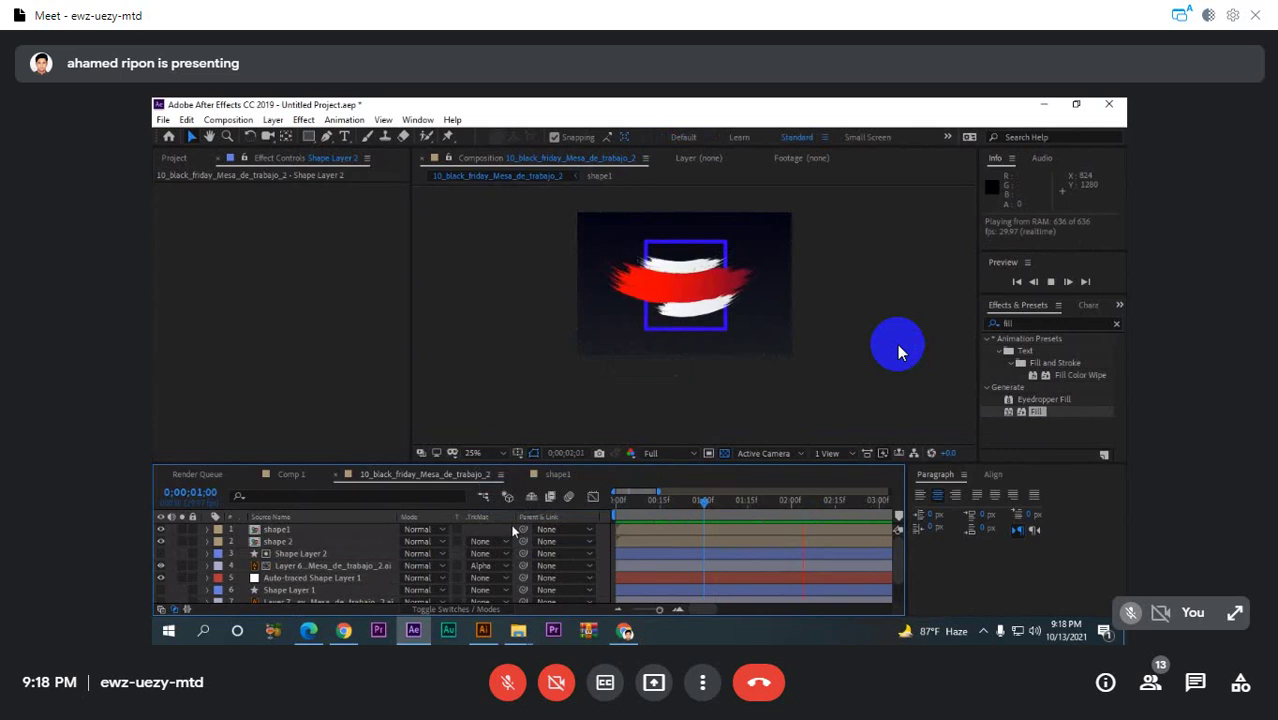
left_click(313, 565)
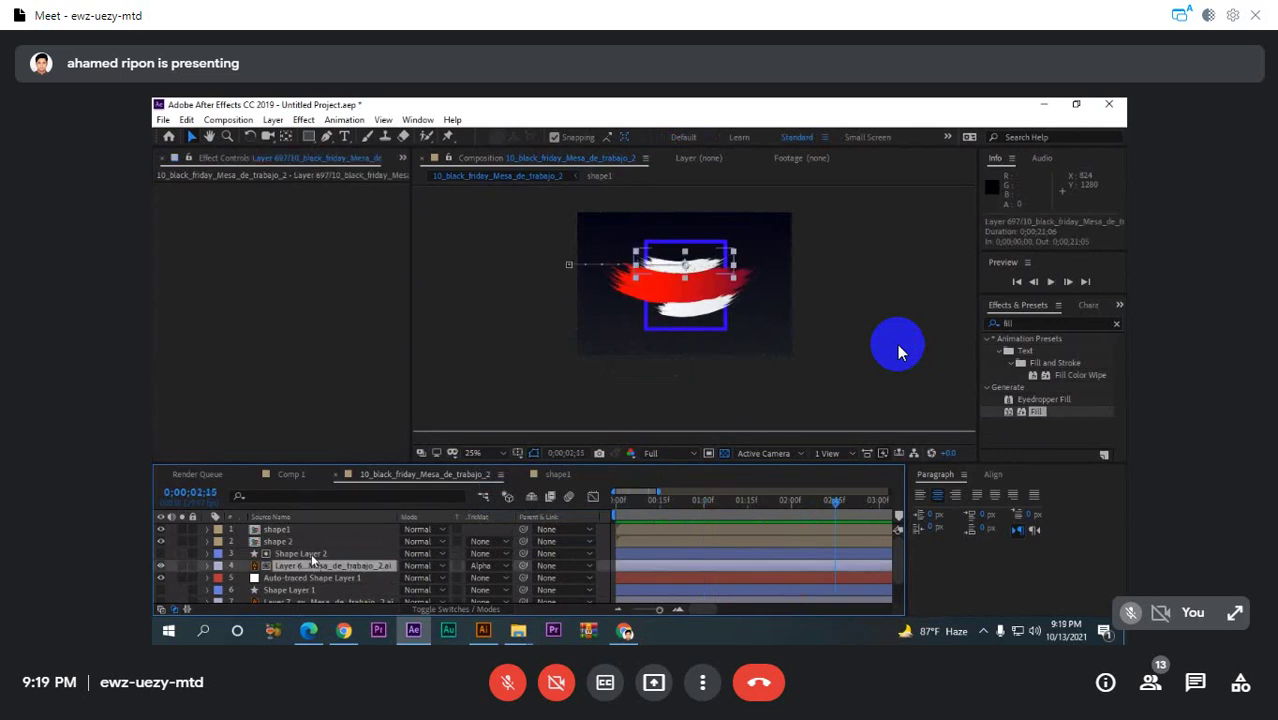
- Pre-compose the upper white stroke's layer together with its Shape Layer 2 matte into a new composition named shape3
left_click(311, 553, "shift")
key("ctrl+shift+c")
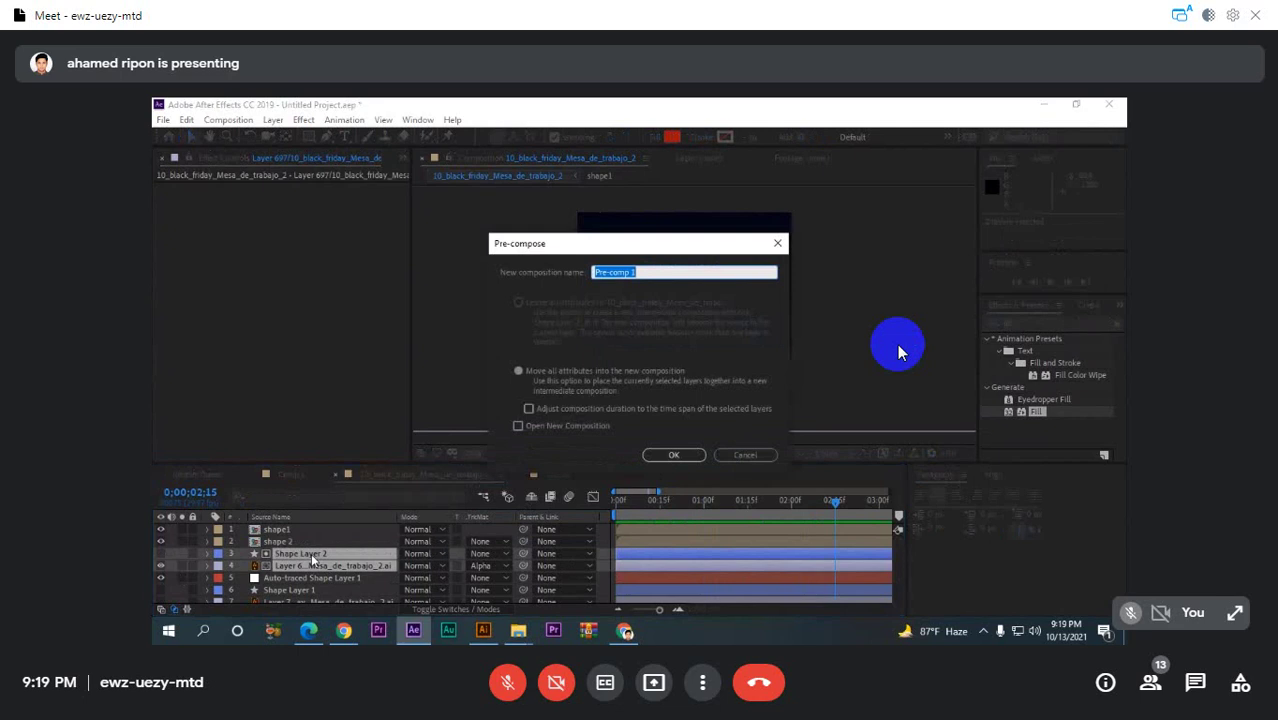
key("BackSpace")
type("she")
type("ape3")
key("Return")
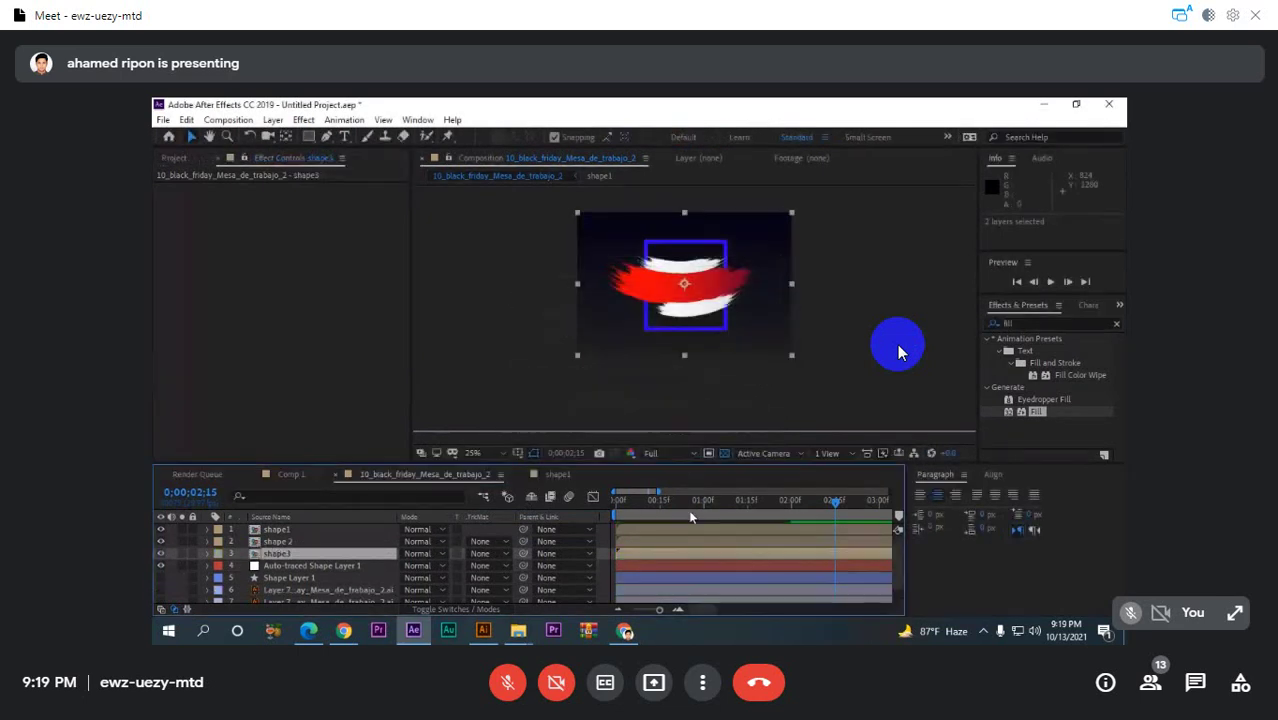
- Play the animation to check the three pre-composed strokes and select the shape3 layer
key("space")
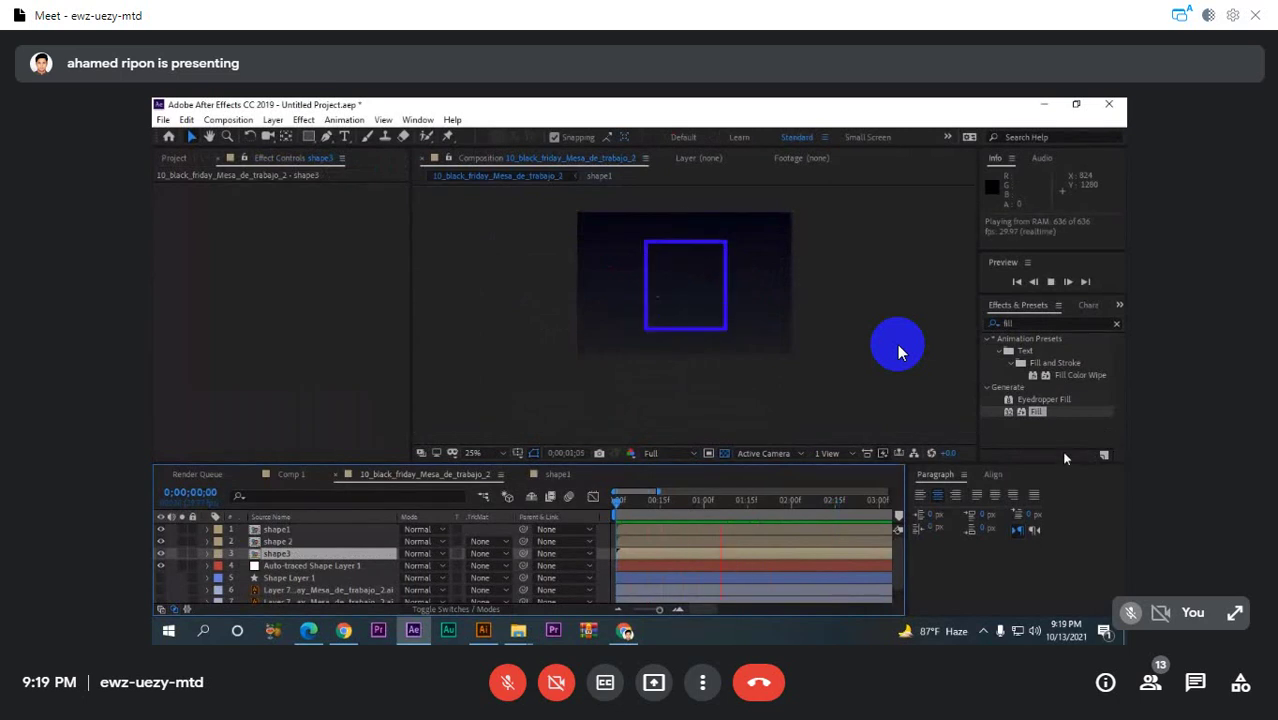
key("space")
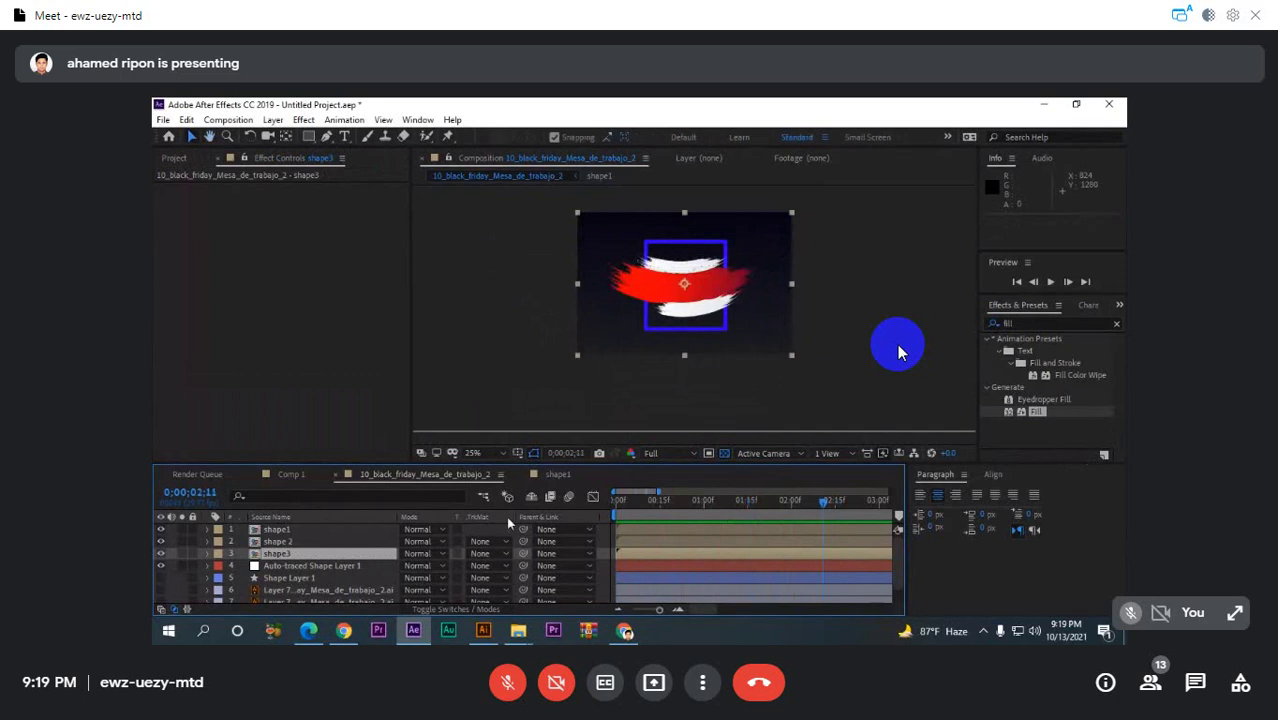
left_click(293, 556)
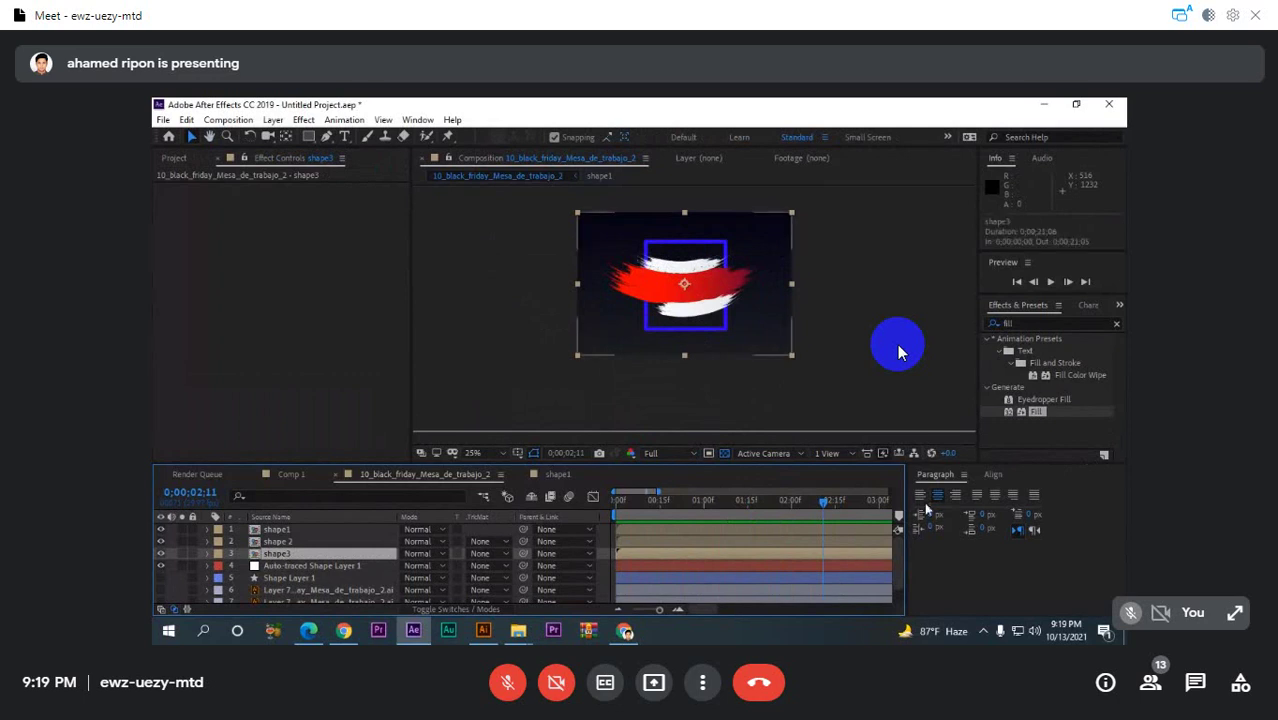
- Trim the shape1, shape 2 and shape3 layers to start at 0;00;00;26 and end at 0;00;02;04
mouse_move(810, 510)
left_mouse_down()
mouse_move(643, 514)
mouse_move(760, 512)
mouse_move(697, 516)
left_mouse_up()
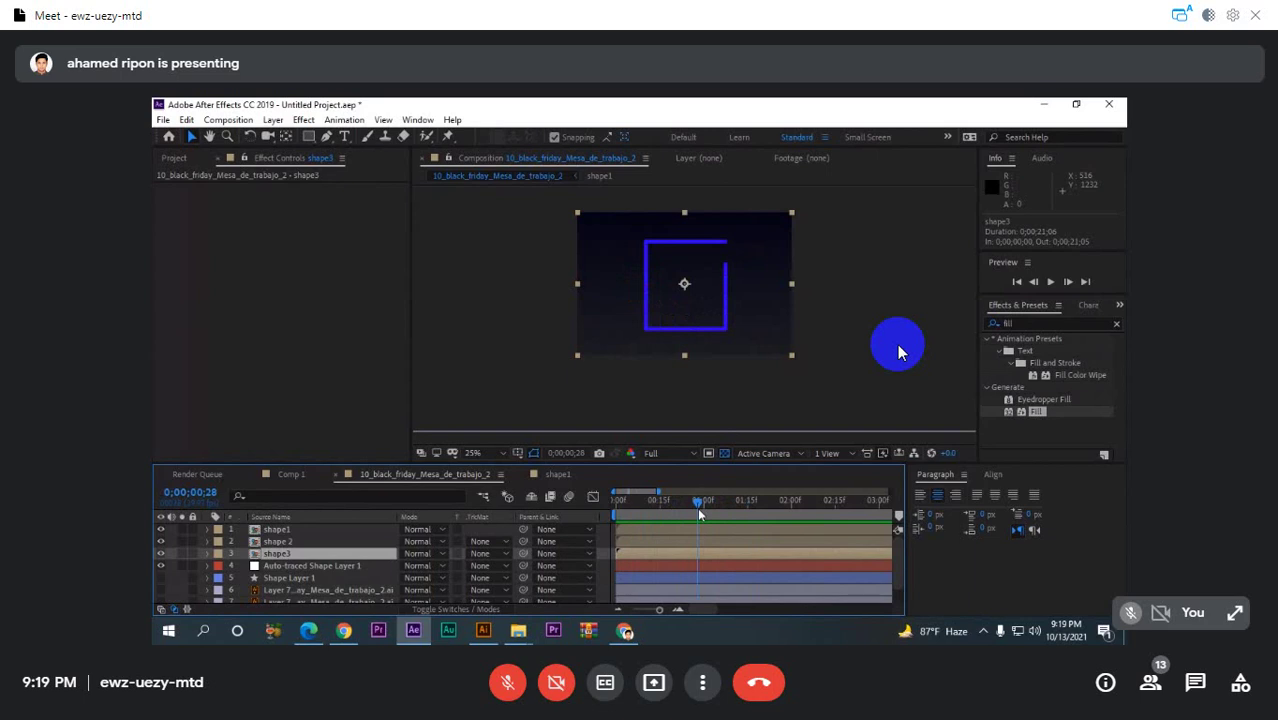
left_click_drag(697, 507, 692, 507)
left_click(337, 535, "shift")
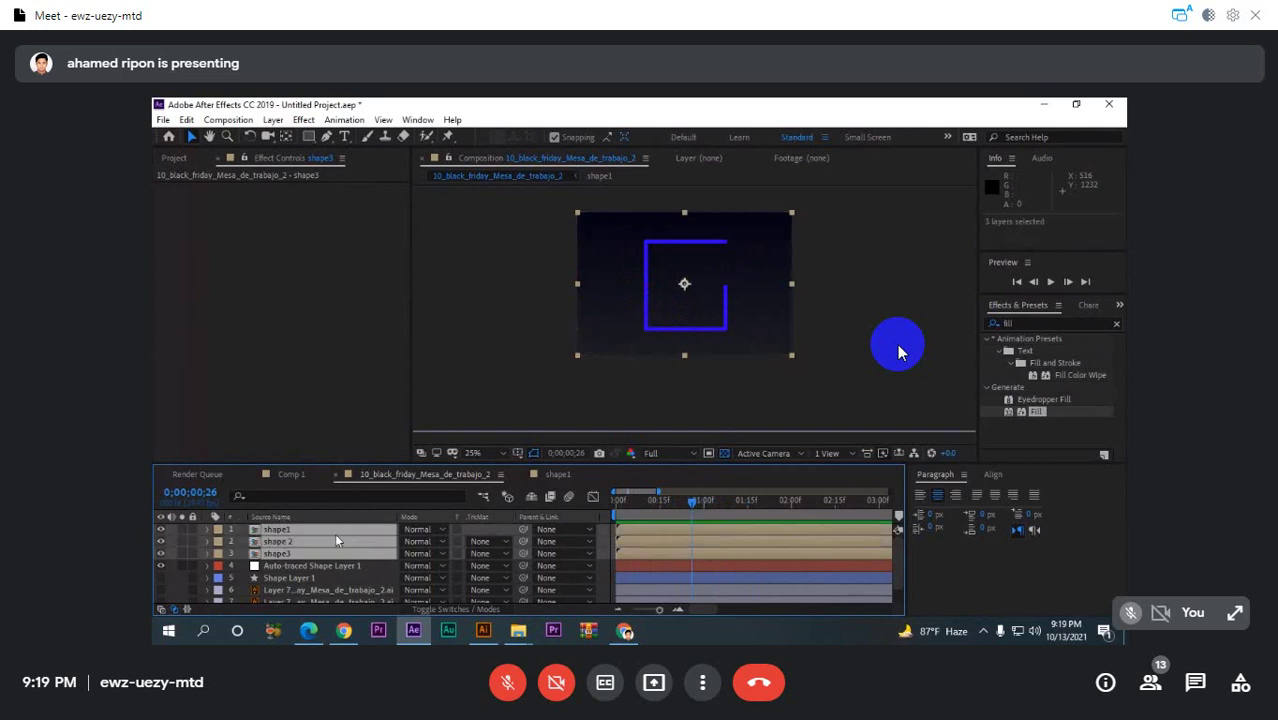
key("alt+bracketleft")
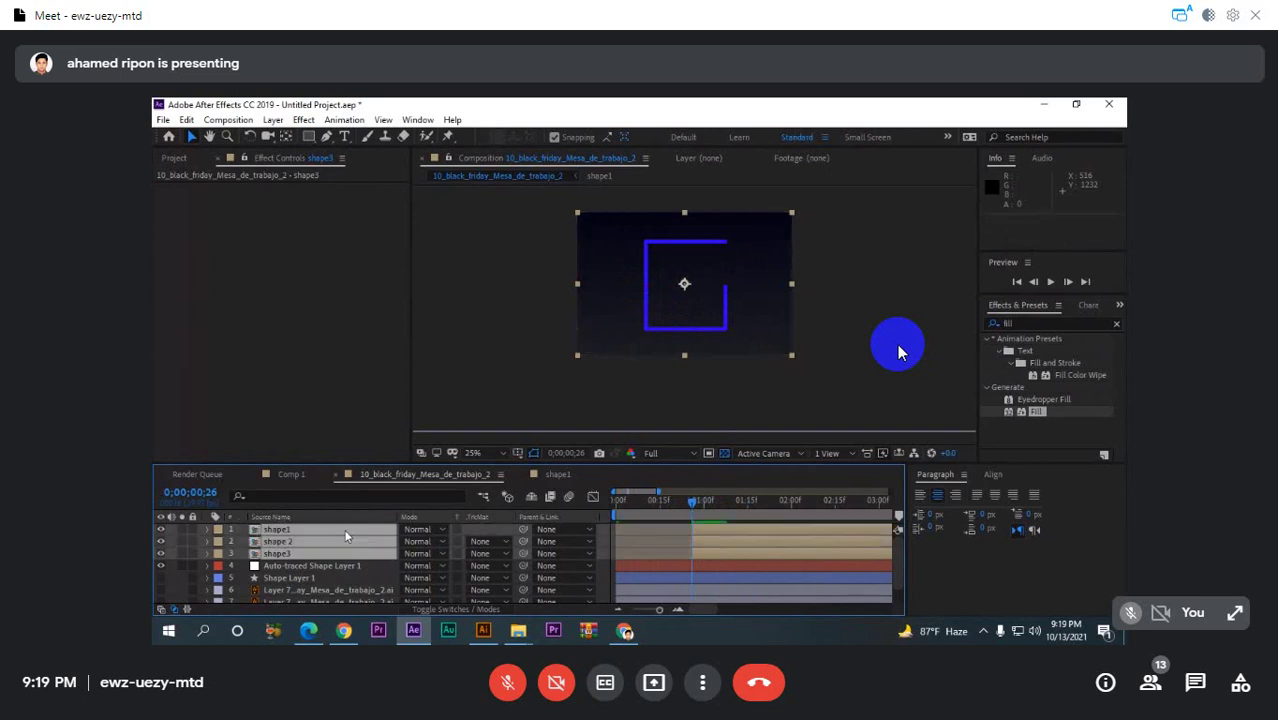
left_click_drag(697, 507, 803, 510)
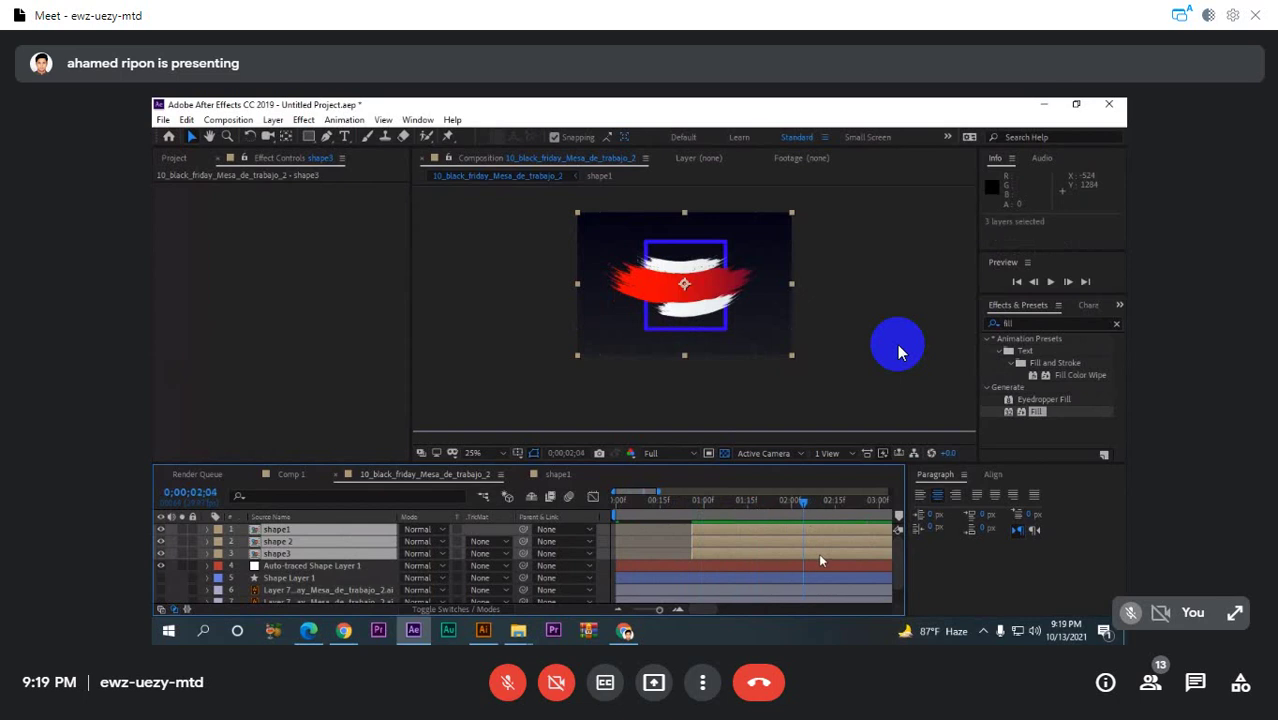
key("alt+bracketright")
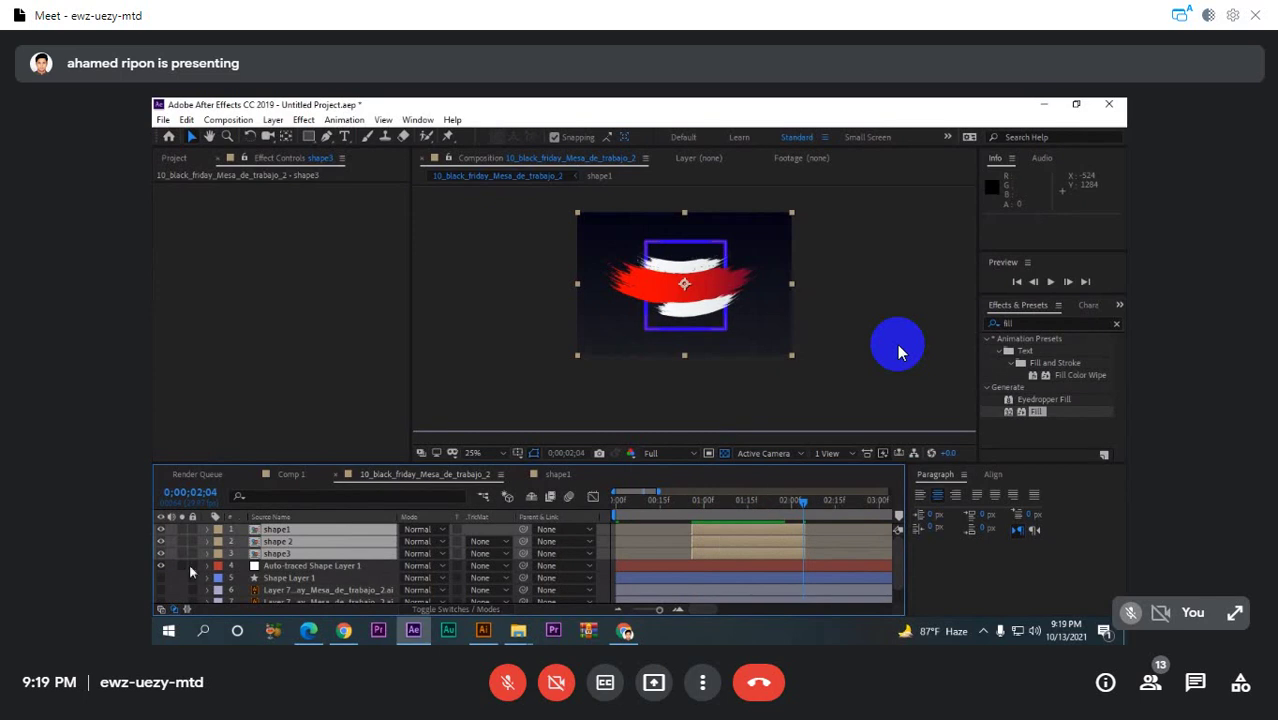
- Try sequencing the three stroke layers one after another, beginning with shape1
left_click(328, 519)
left_click(293, 531)
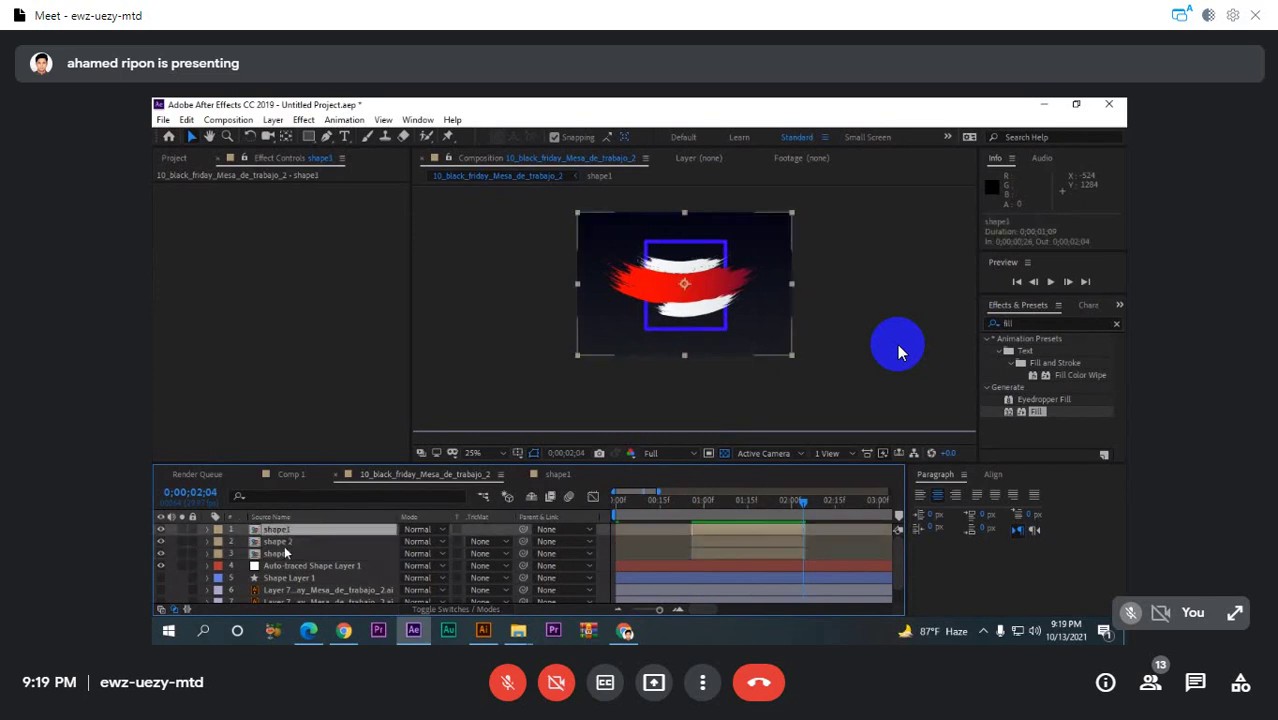
left_click(286, 555, "shift")
right_click(297, 553)
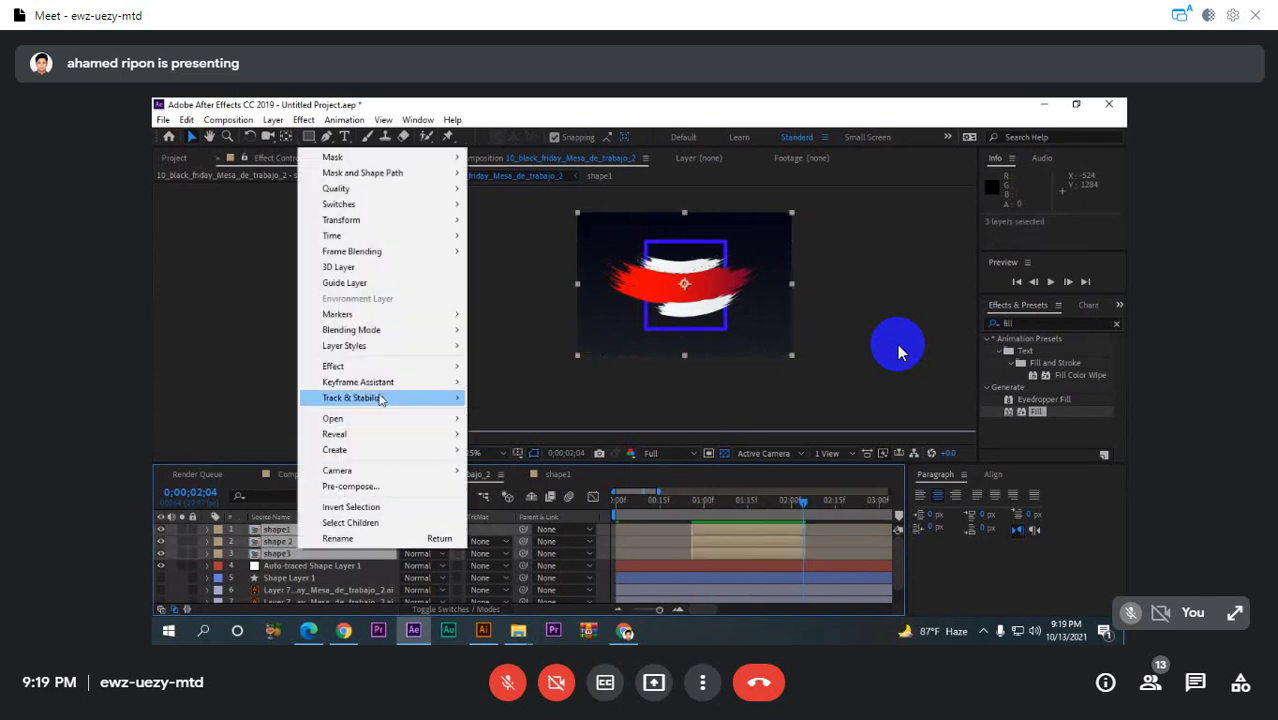
mouse_move(383, 383)
left_click(545, 508)
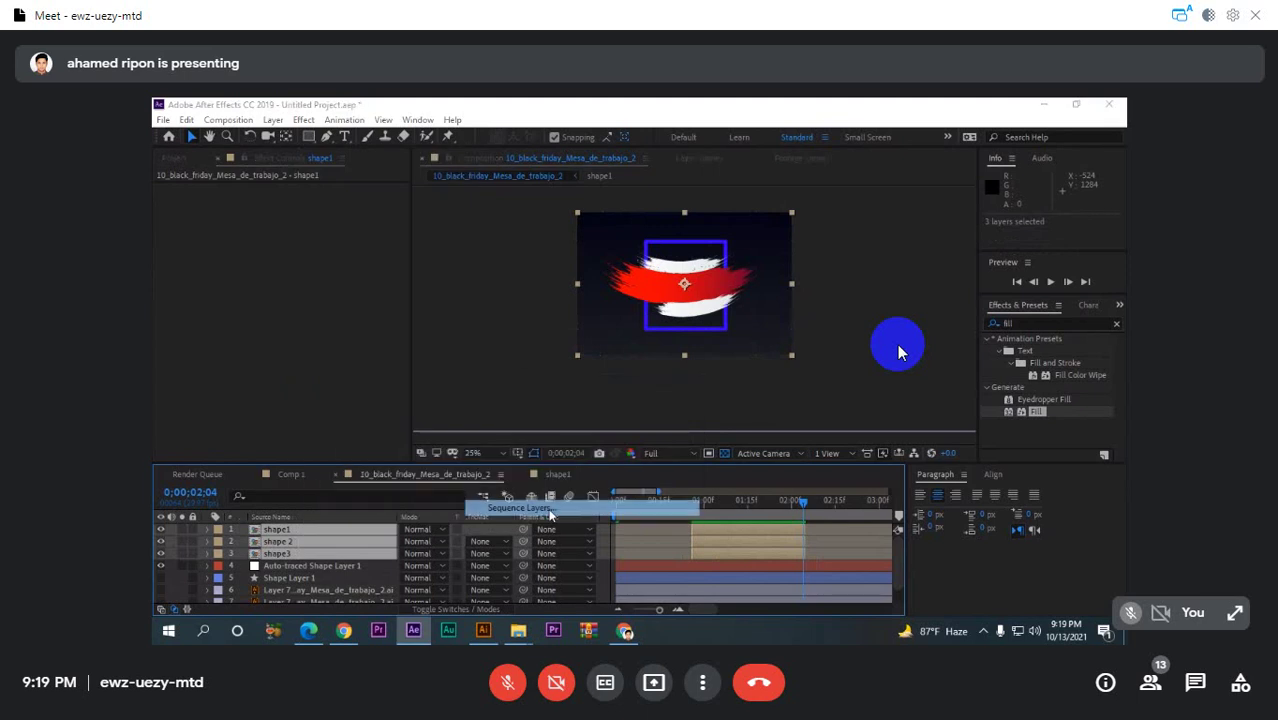
left_click(663, 404)
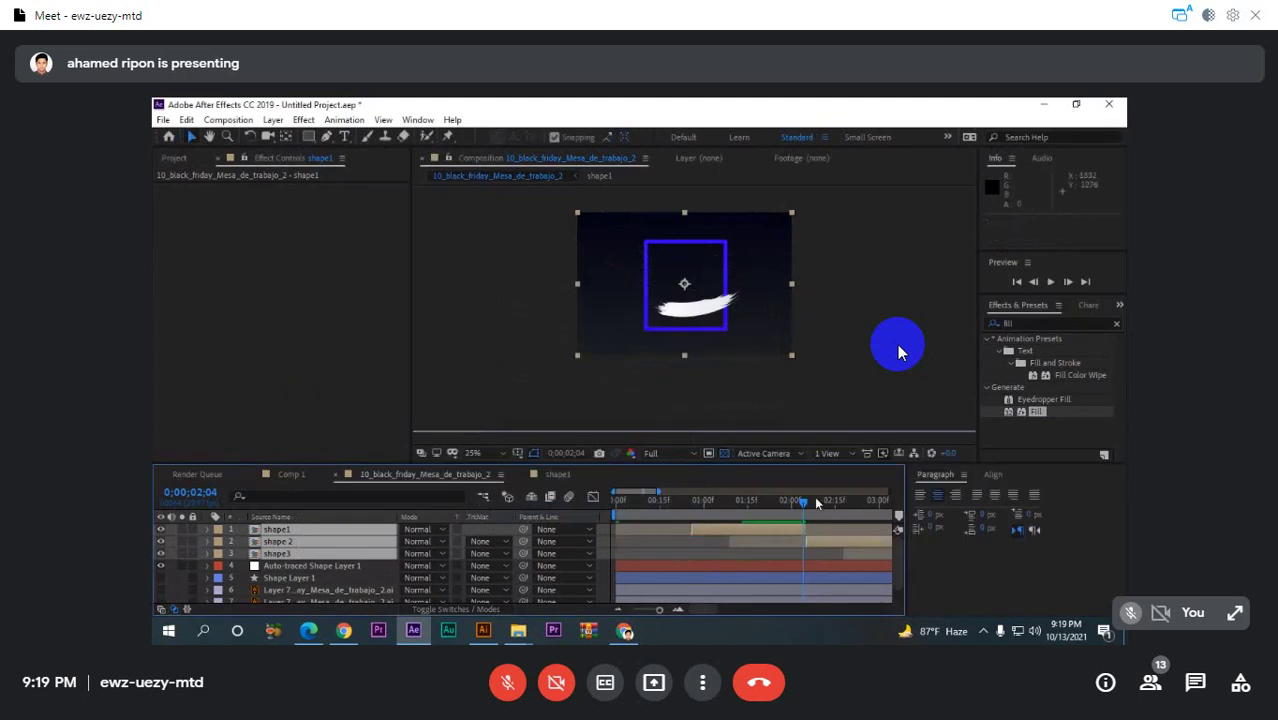
- Play the sequenced strokes from just before the first one, and undo the layer sequencing
left_click_drag(802, 500, 688, 517)
key("space")
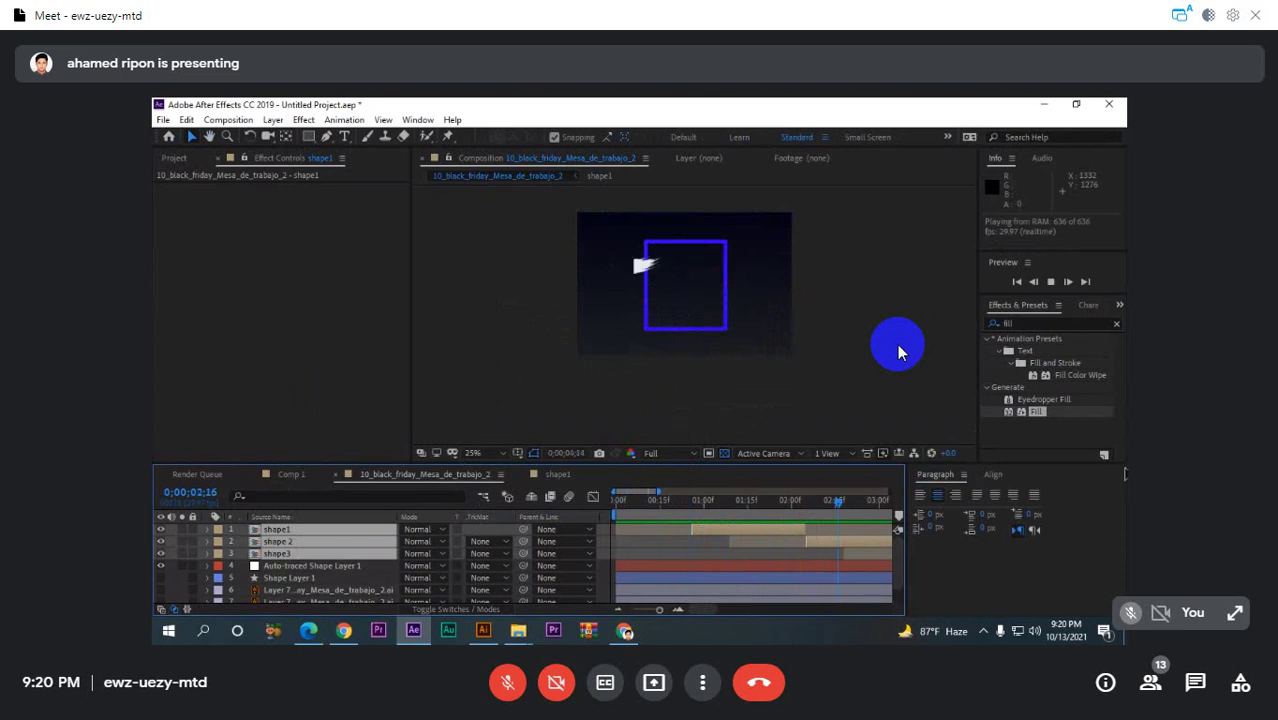
key("space")
mouse_move(752, 500)
left_mouse_down()
mouse_move(598, 512)
mouse_move(864, 501)
mouse_move(533, 507)
mouse_move(778, 473)
mouse_move(725, 474)
mouse_move(907, 473)
mouse_move(690, 498)
mouse_move(754, 500)
mouse_move(738, 500)
left_mouse_up()
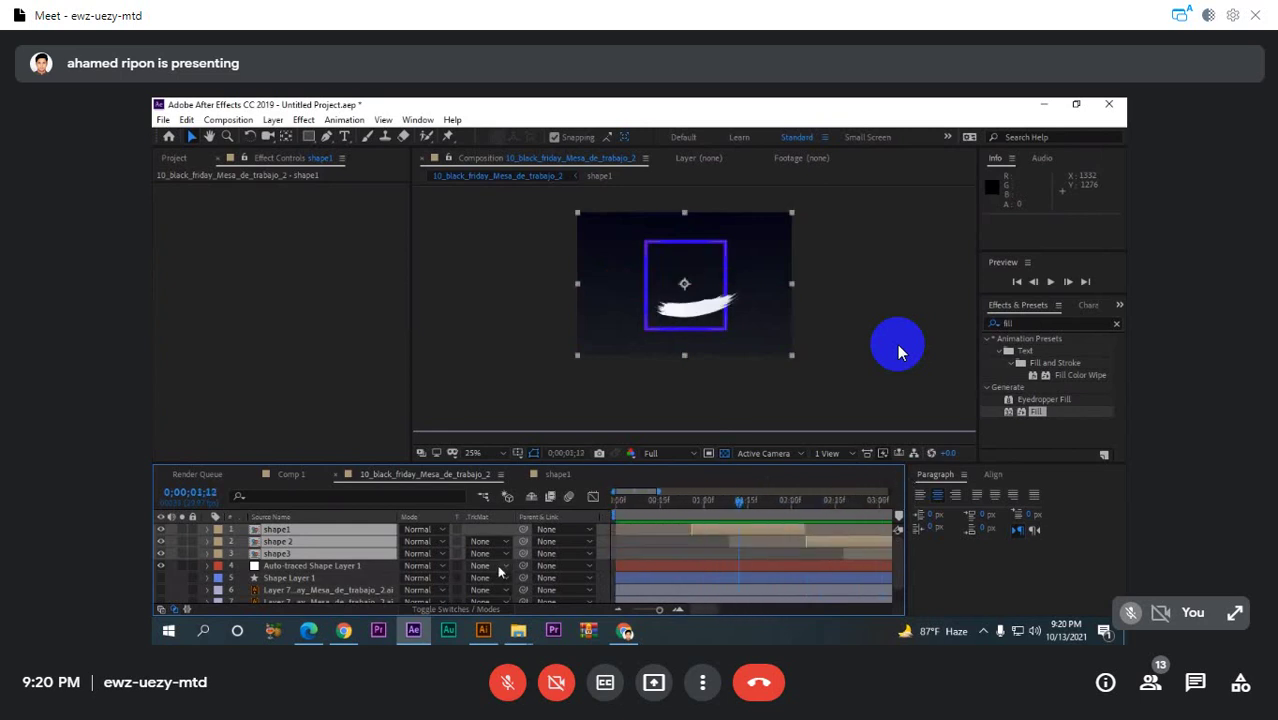
key("ctrl+z")
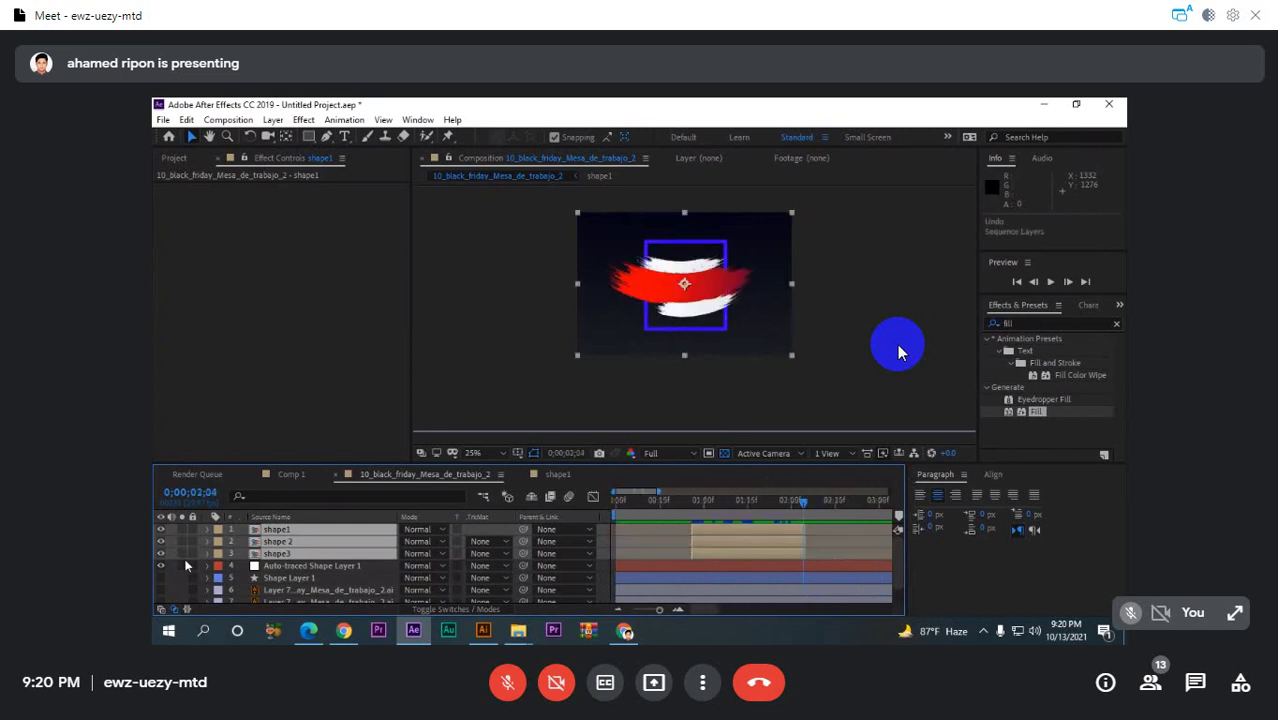
- Sequence the three stroke layers one after another in reverse order, from shape3 up to shape1
left_click(284, 553)
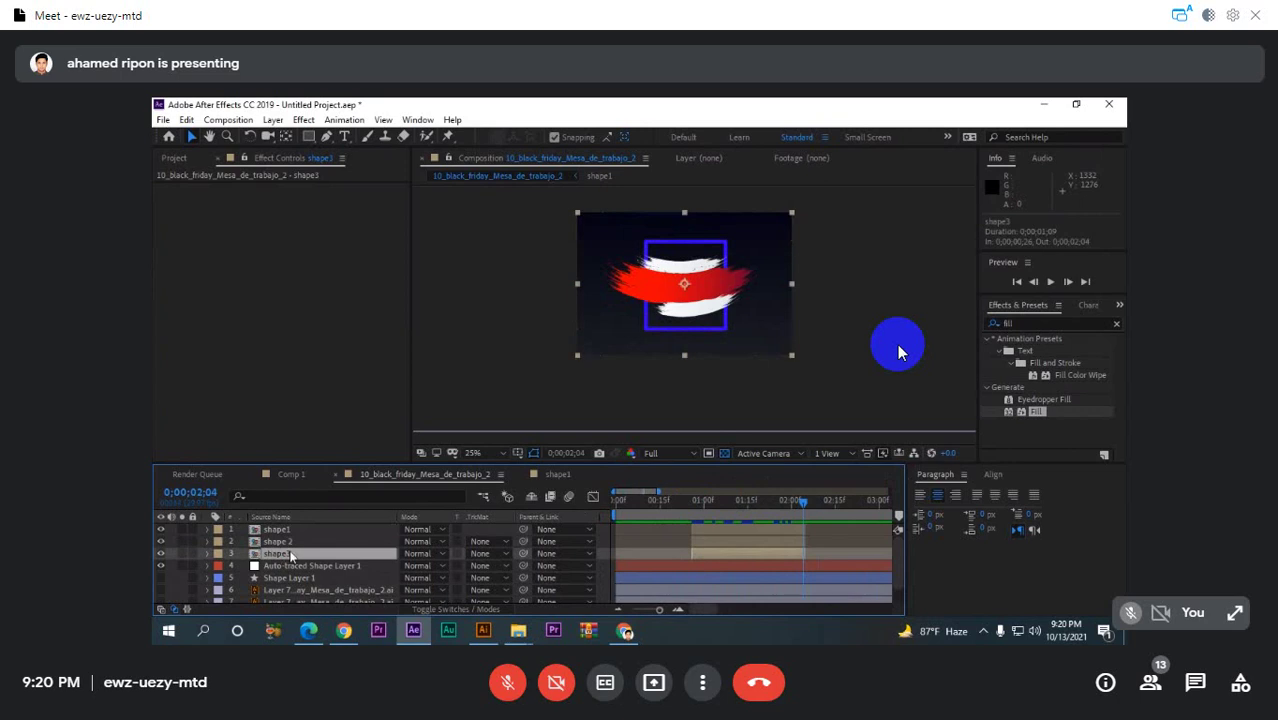
left_click(299, 531, "shift")
right_click(305, 531)
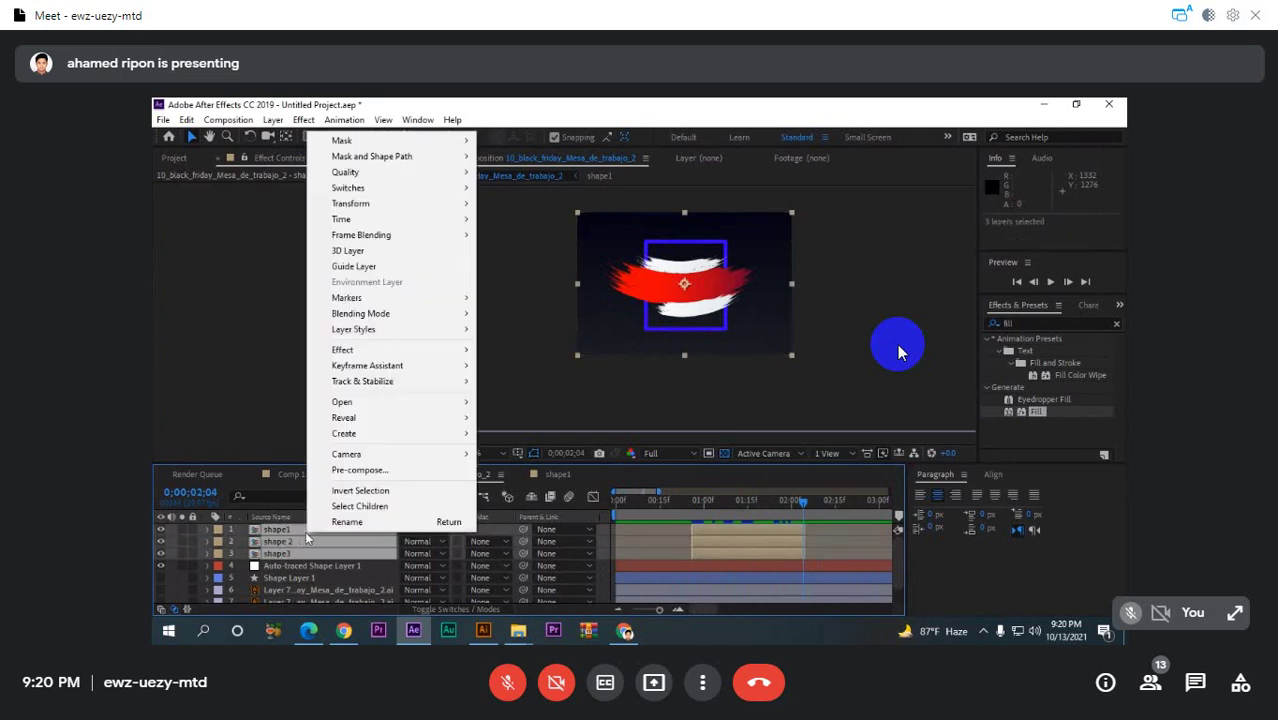
mouse_move(428, 369)
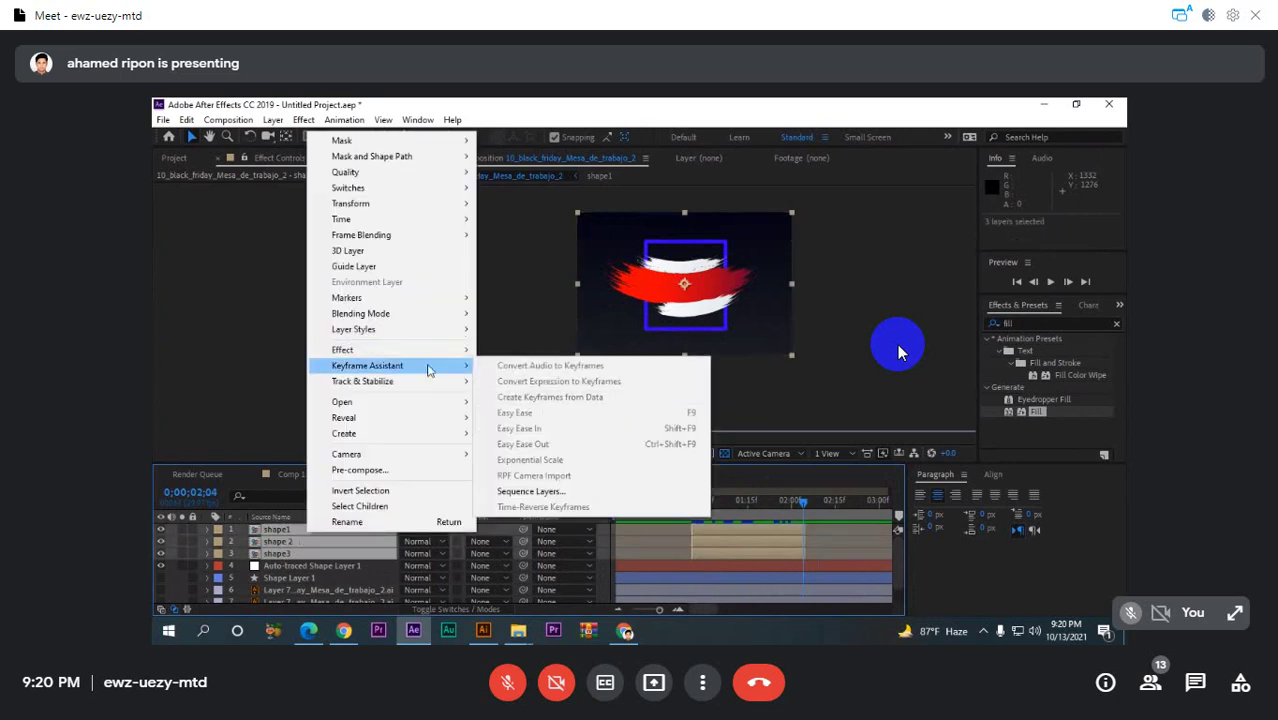
left_click(527, 493)
left_click(672, 402)
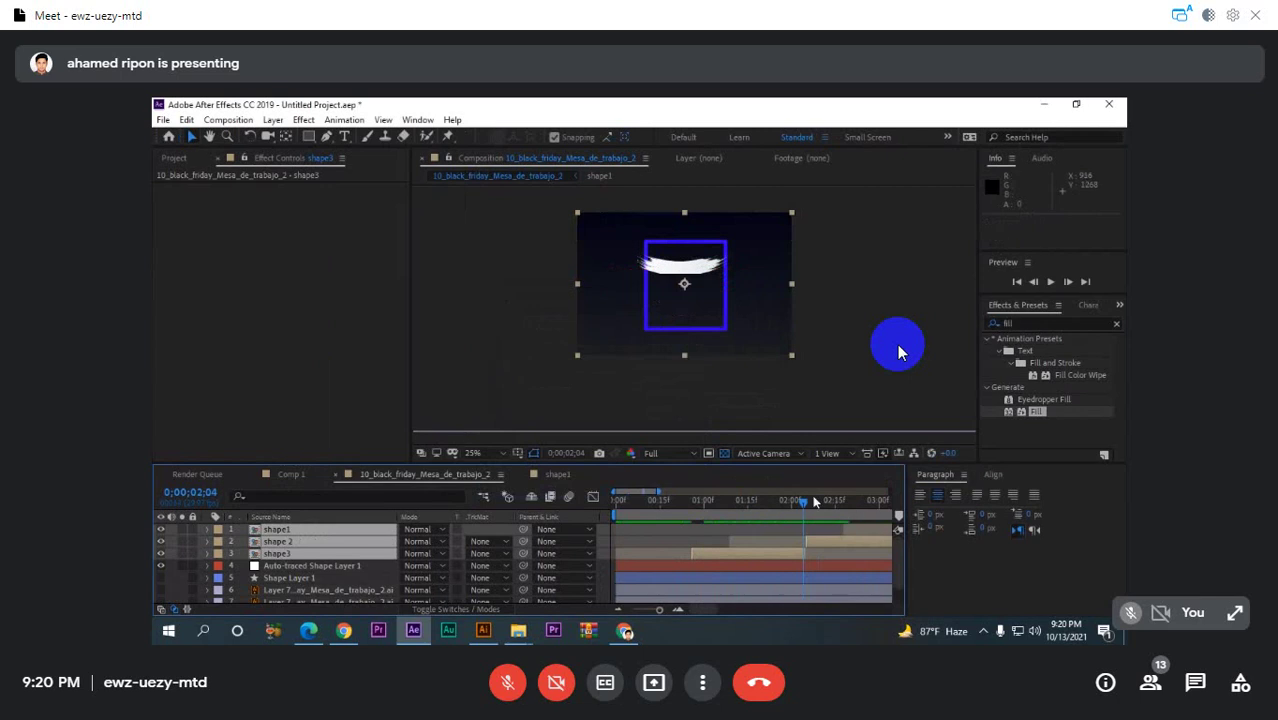
- Play the animation from 0;00;00;21 to check the new stroke order, and set the current time to 0;00;02;04
left_click_drag(812, 502, 676, 504)
key("space")
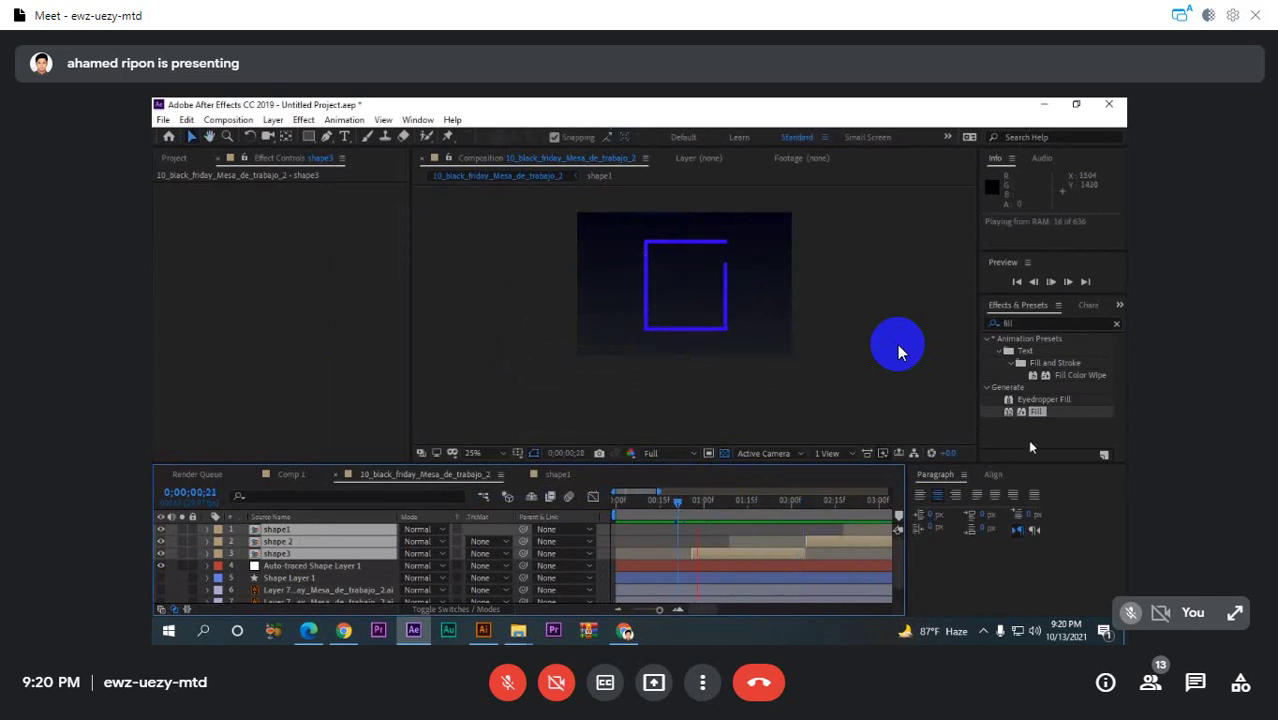
key("space")
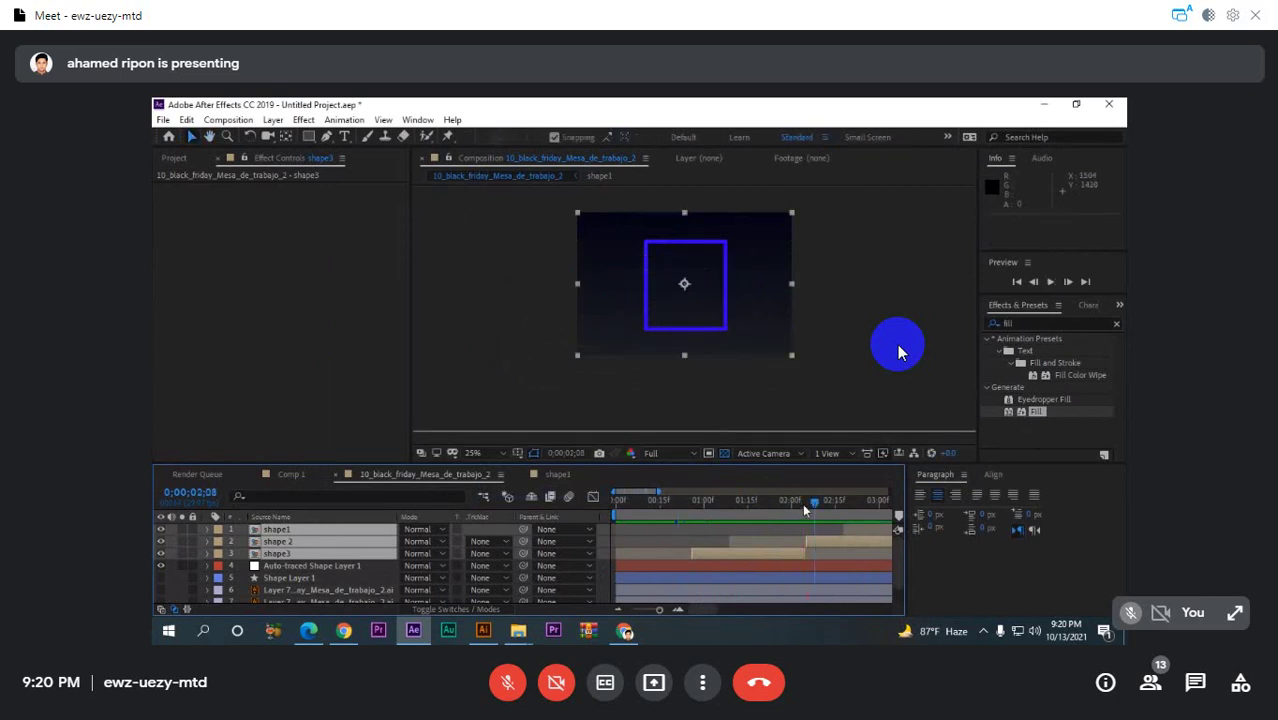
mouse_move(802, 503)
left_mouse_down()
mouse_move(773, 507)
mouse_move(802, 505)
left_mouse_up()
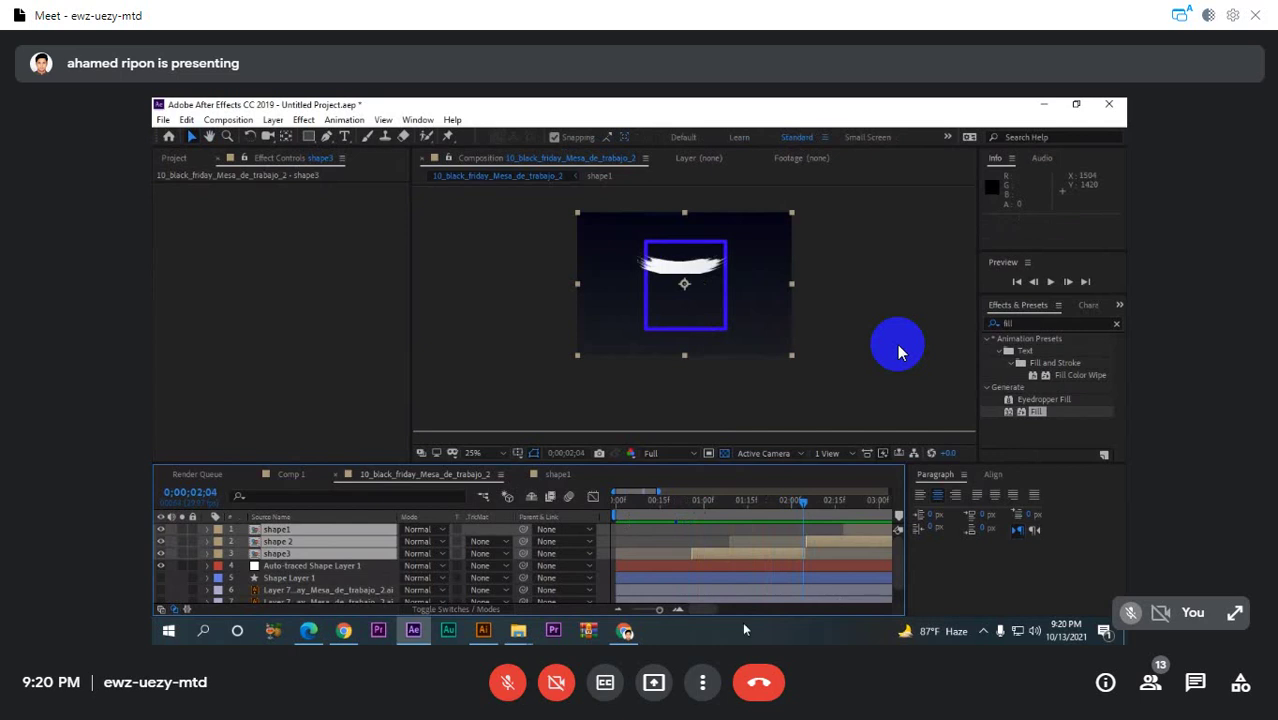
- Undo the first layer time changes and extend only the shape3 layer's end to about 0;00;04;23, level with shape1's end
left_click_drag(665, 609, 640, 609)
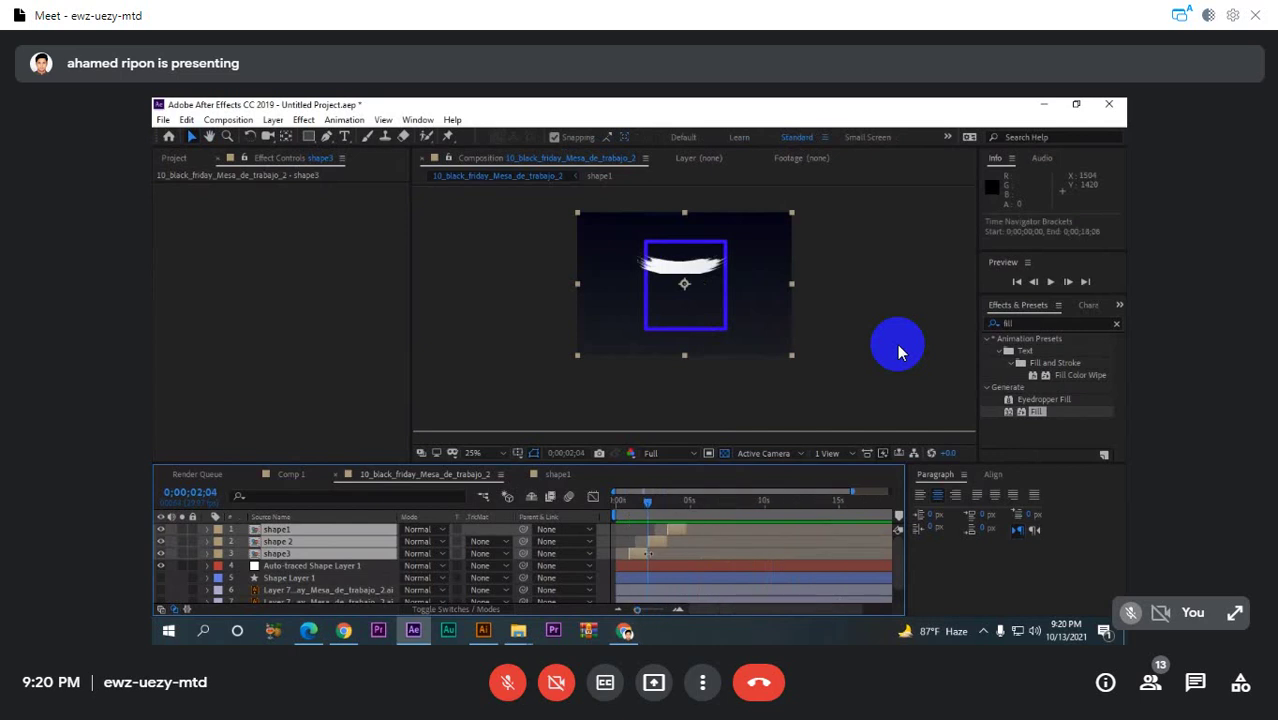
key("ctrl+z")
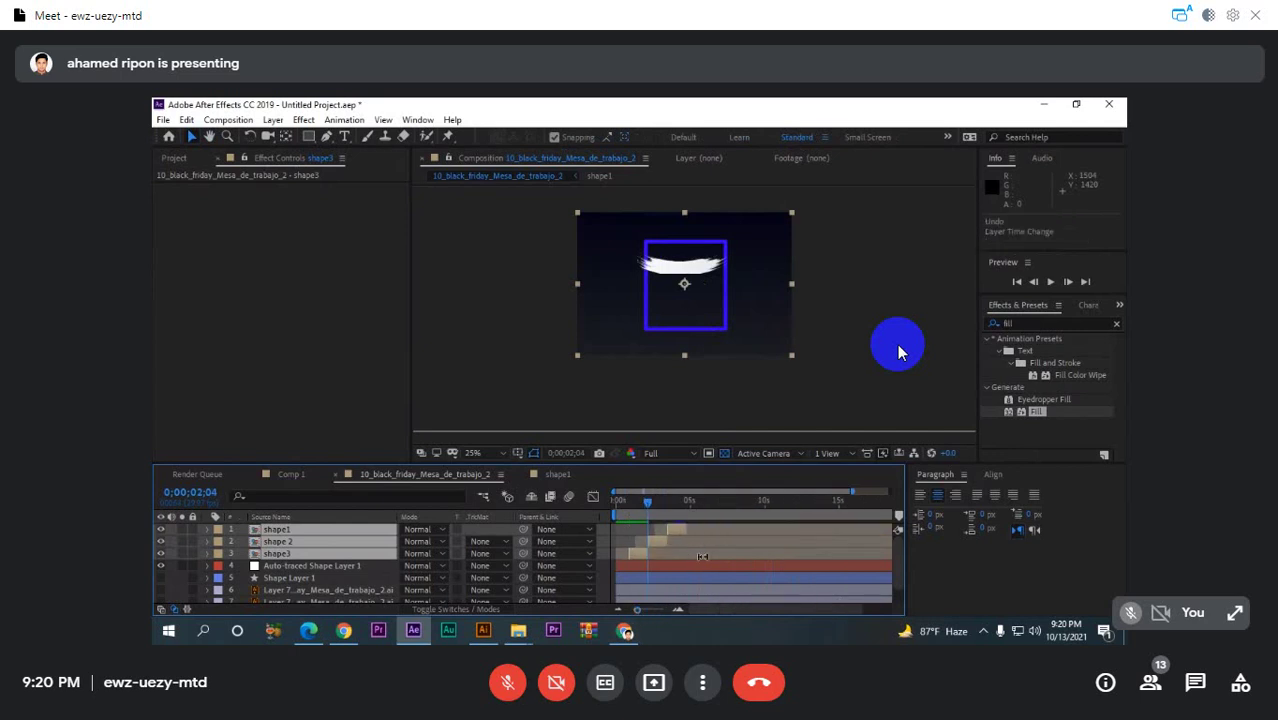
key("ctrl+z")
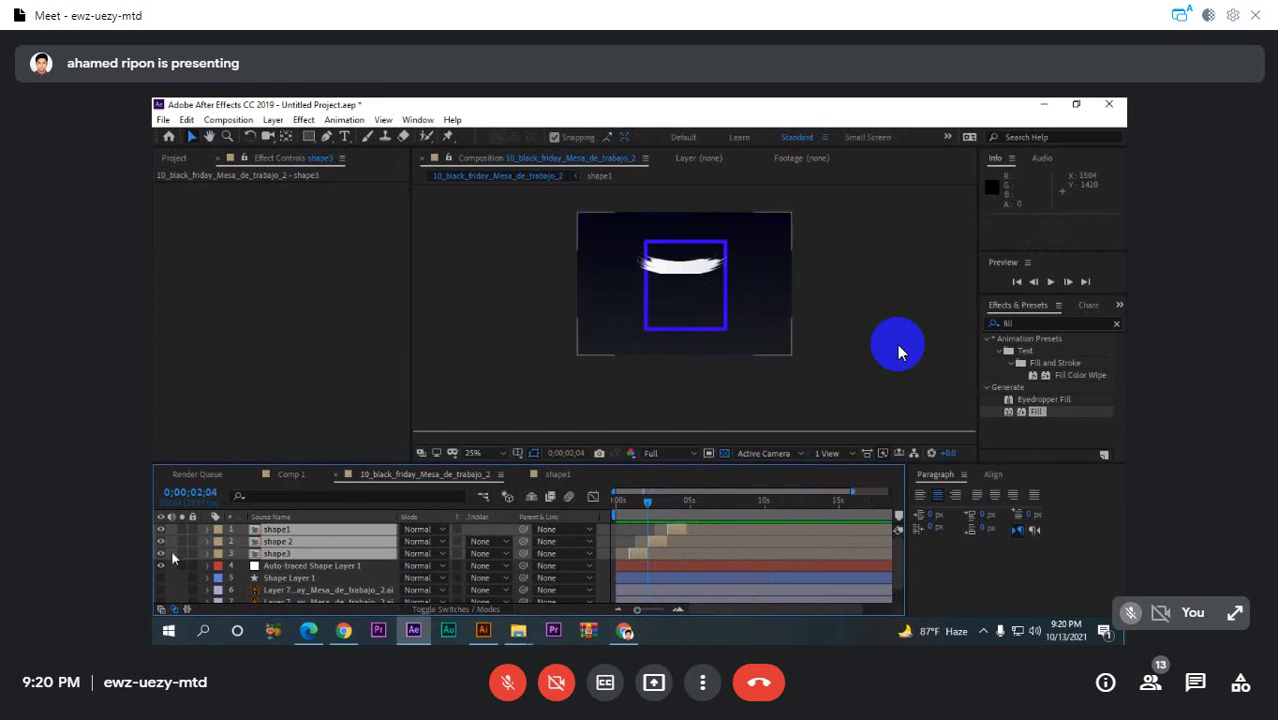
left_click(633, 556)
left_click(645, 555)
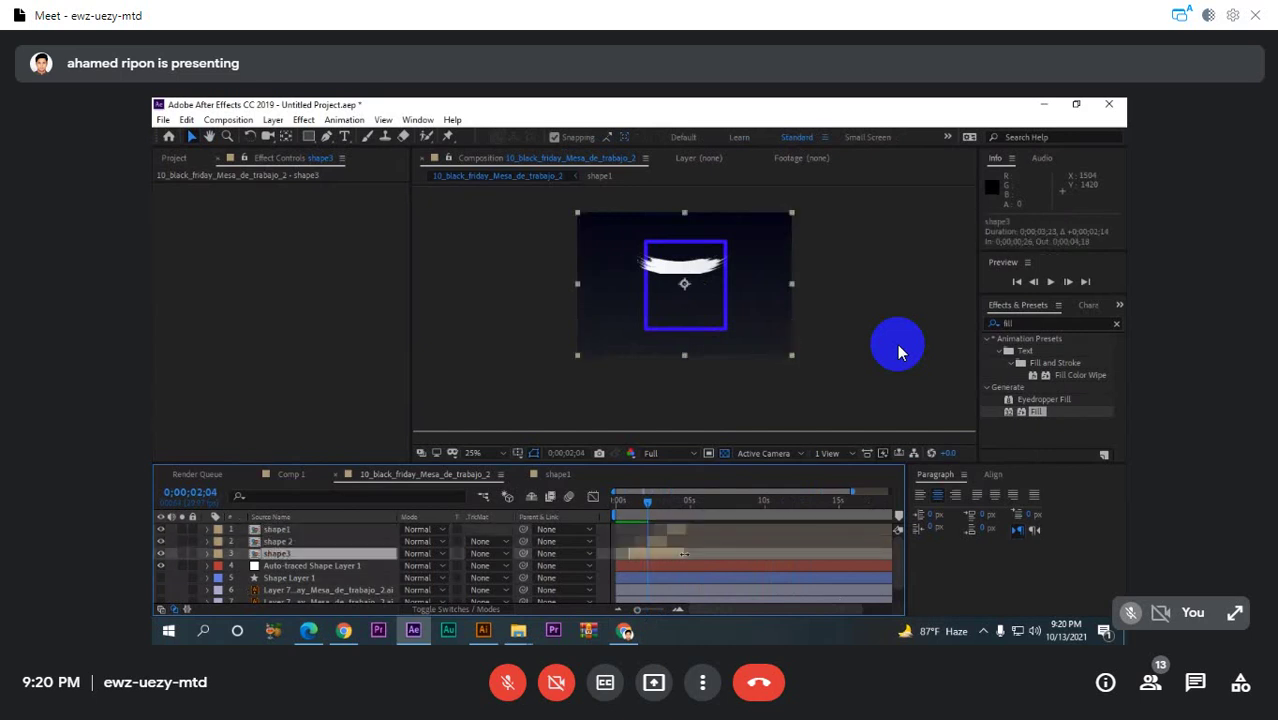
left_click_drag(684, 553, 681, 553)
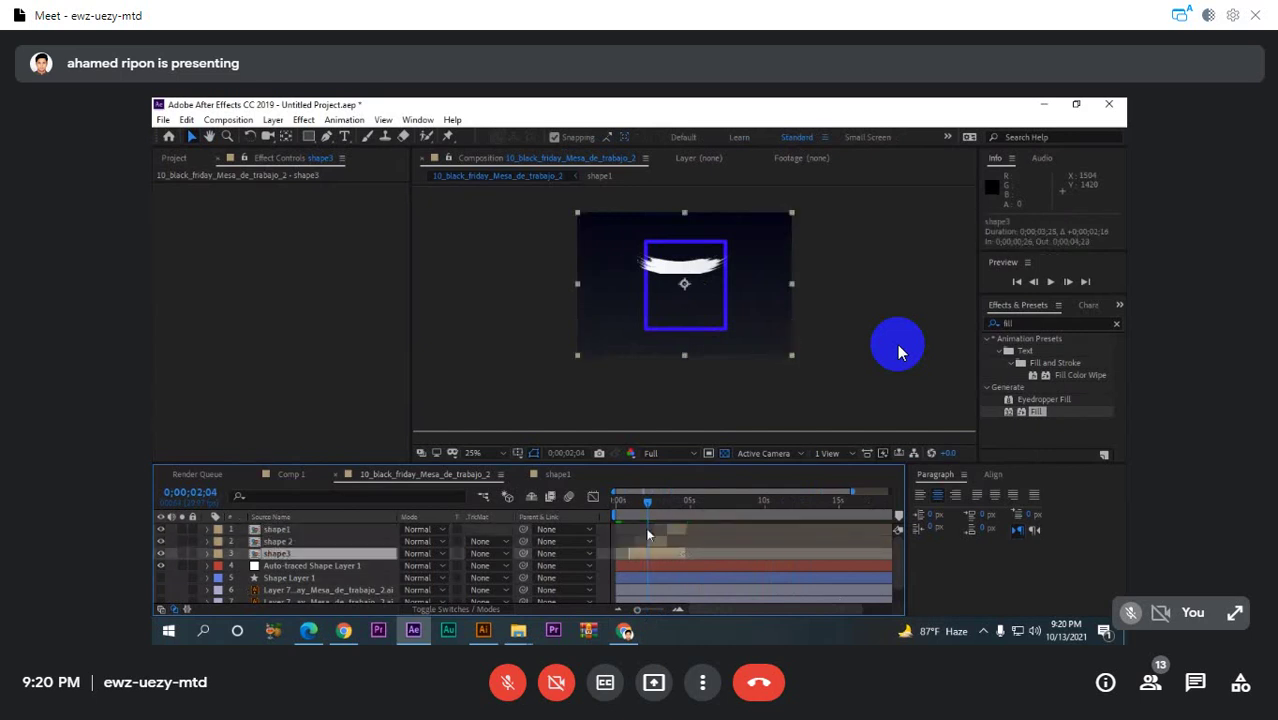
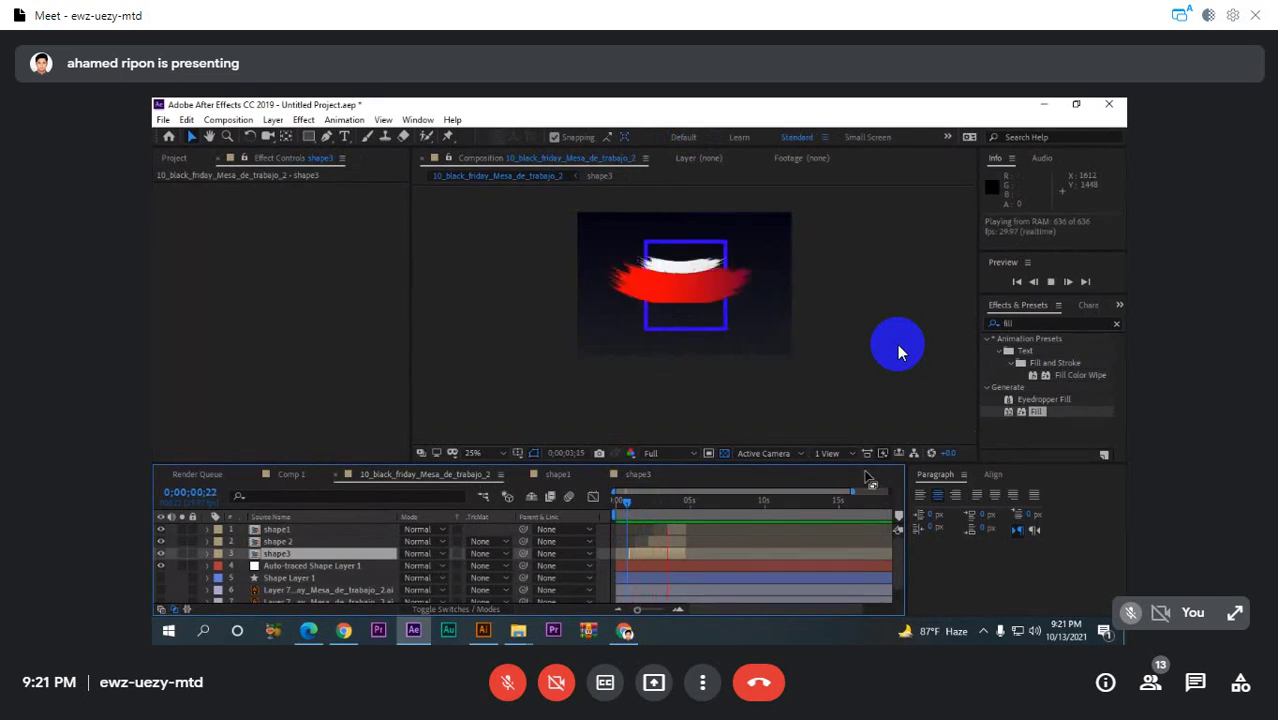
- At 0;00;03;27, open the shape1 pre-composition to examine its shape one layer, and return to the main composition
left_click_drag(661, 506, 674, 504)
left_click(675, 527)
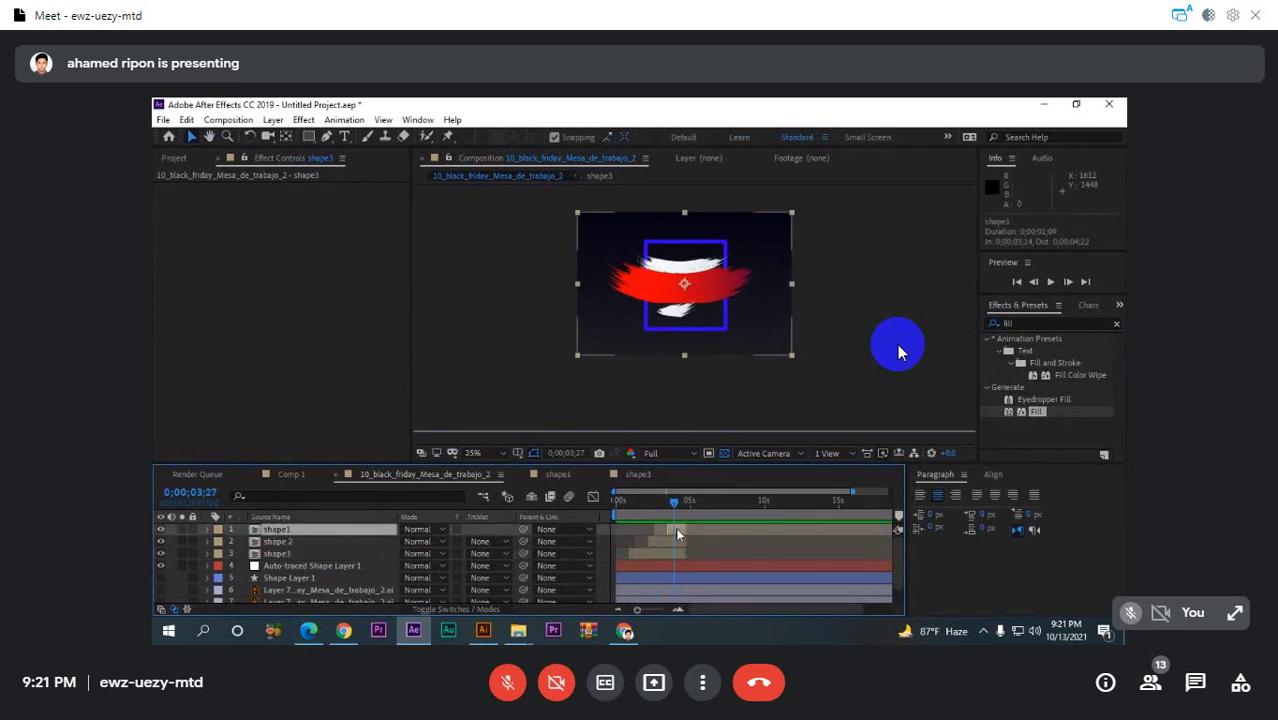
double_click(675, 527)
left_click(315, 538)
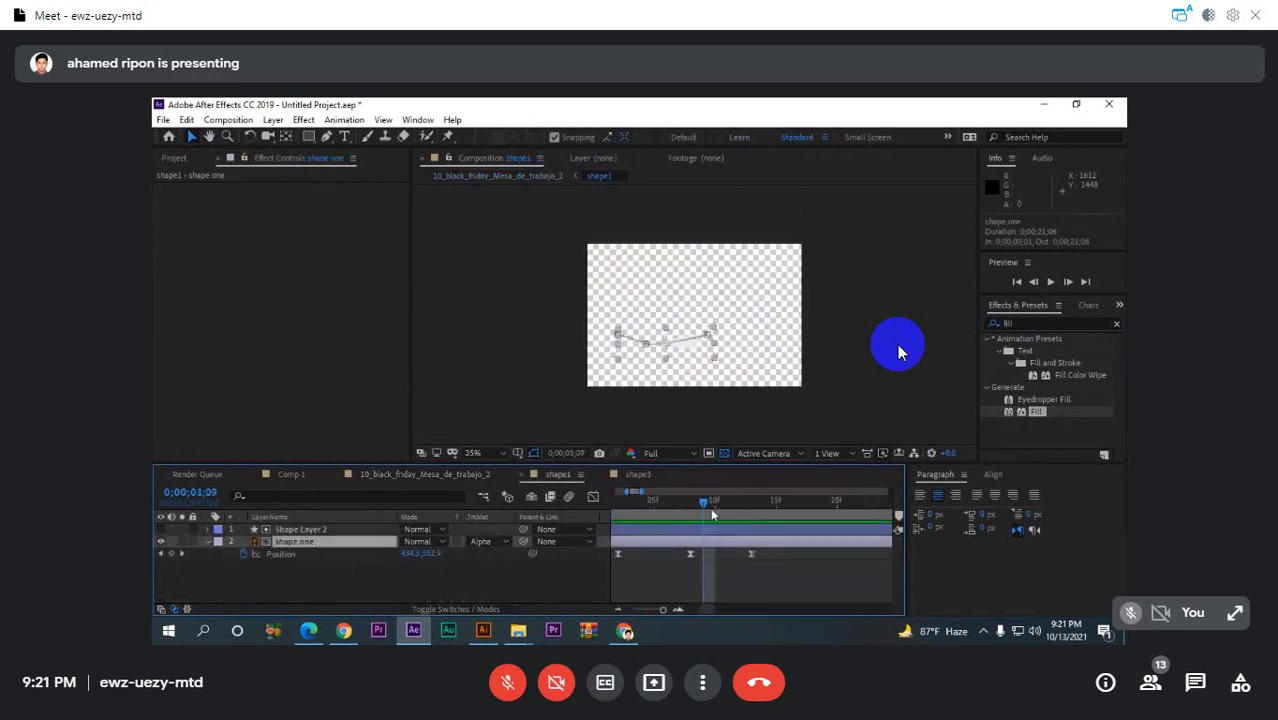
left_click(292, 475)
left_click(425, 474)
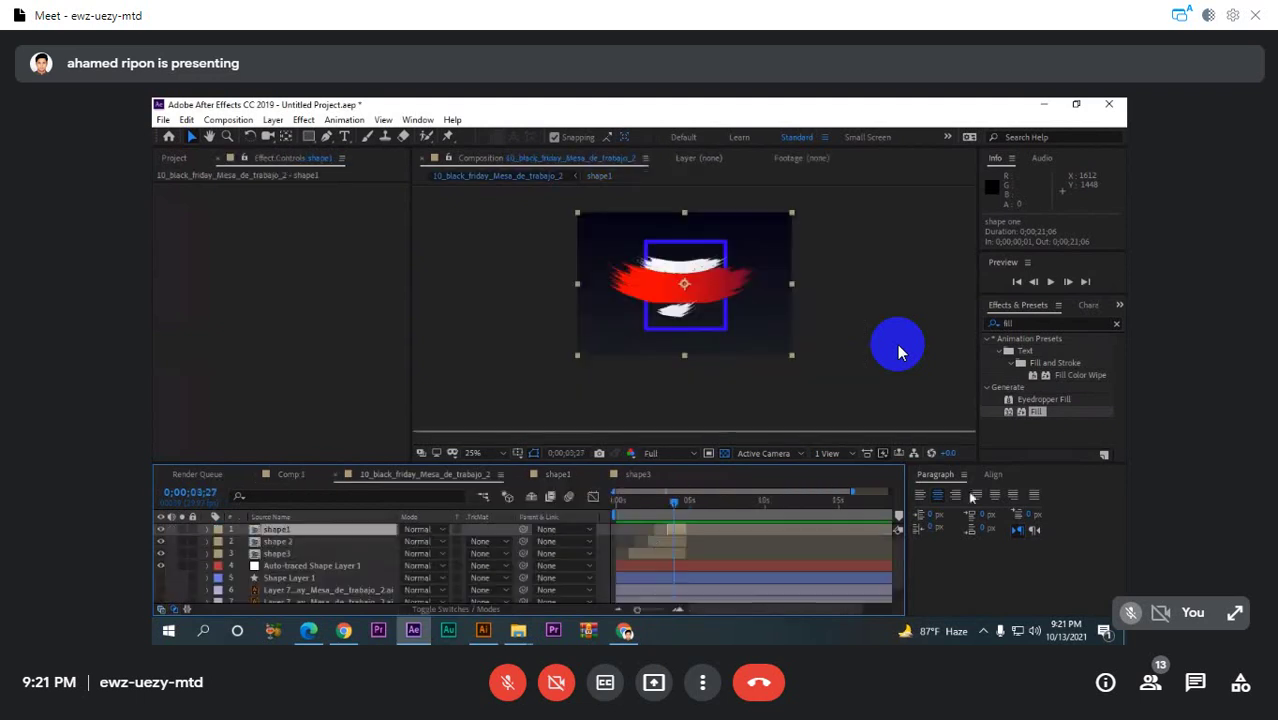
- Open the shape3 pre-composition and select its shape three layer
left_click(667, 554)
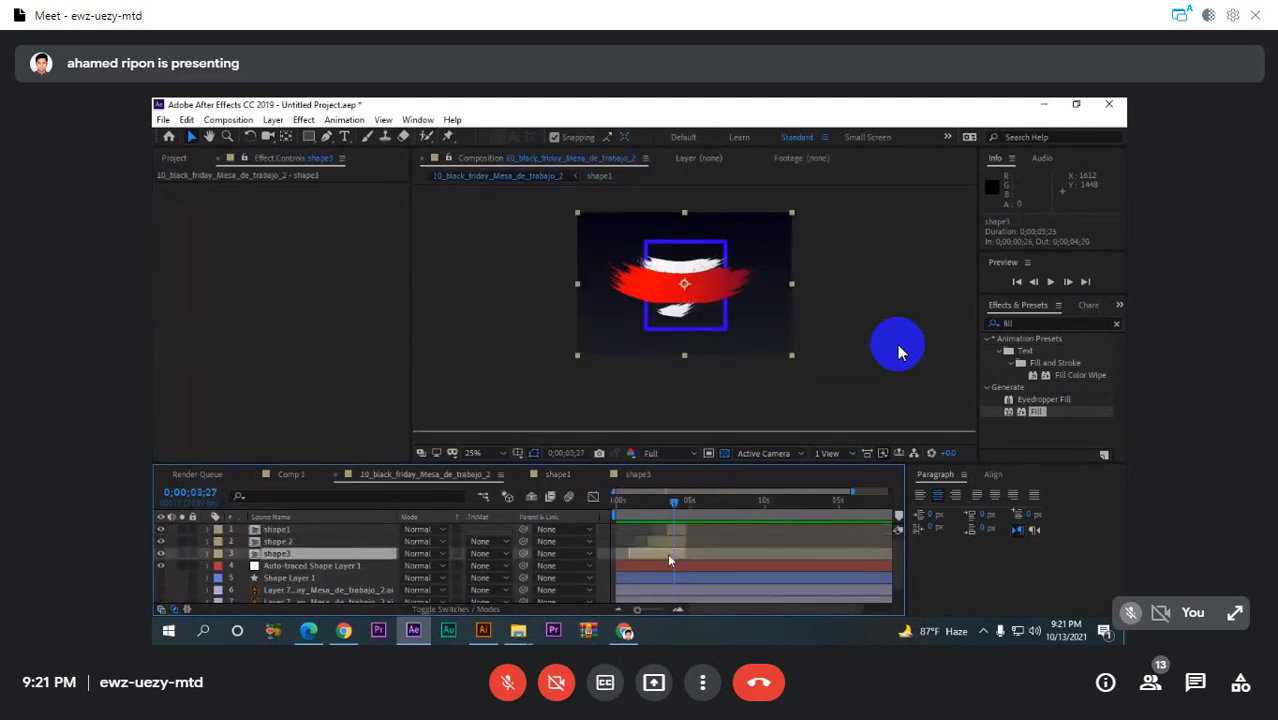
double_click(667, 553)
left_click(675, 545)
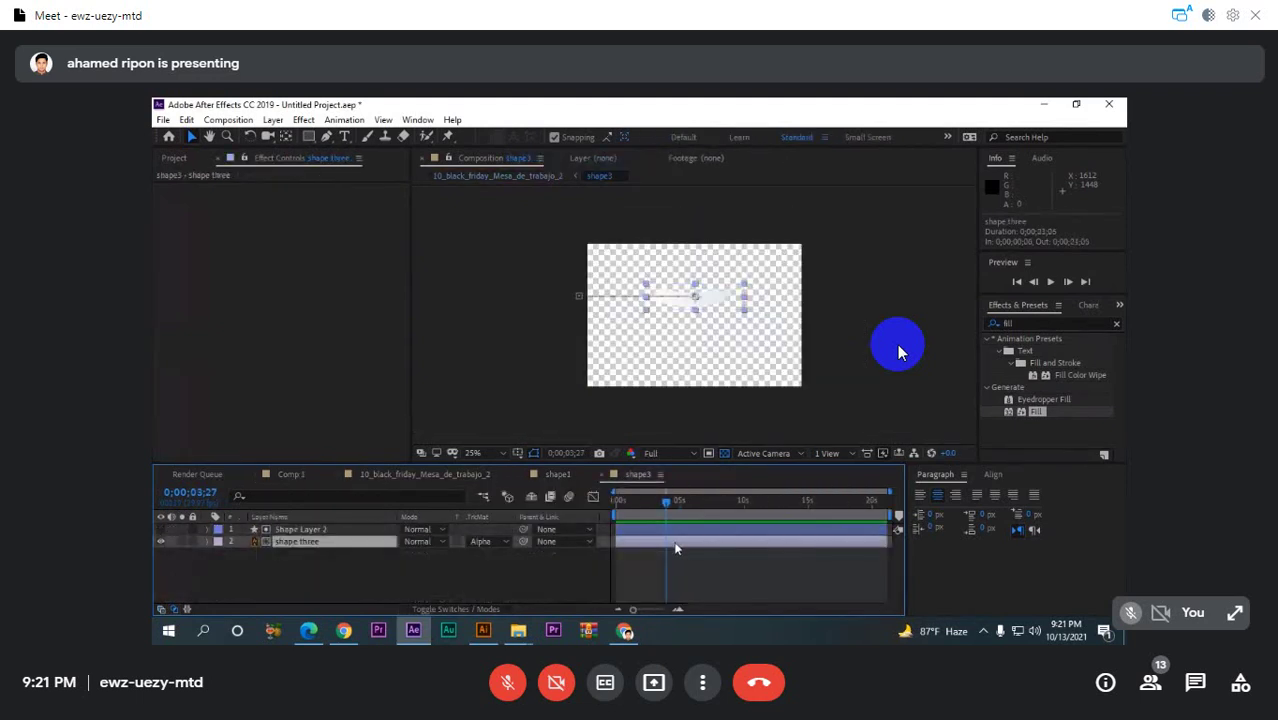
- Reveal the shape three layer's Position keyframes, select both of them, and move the current time to 0;00;02;08
key("p")
left_click_drag(632, 609, 655, 610)
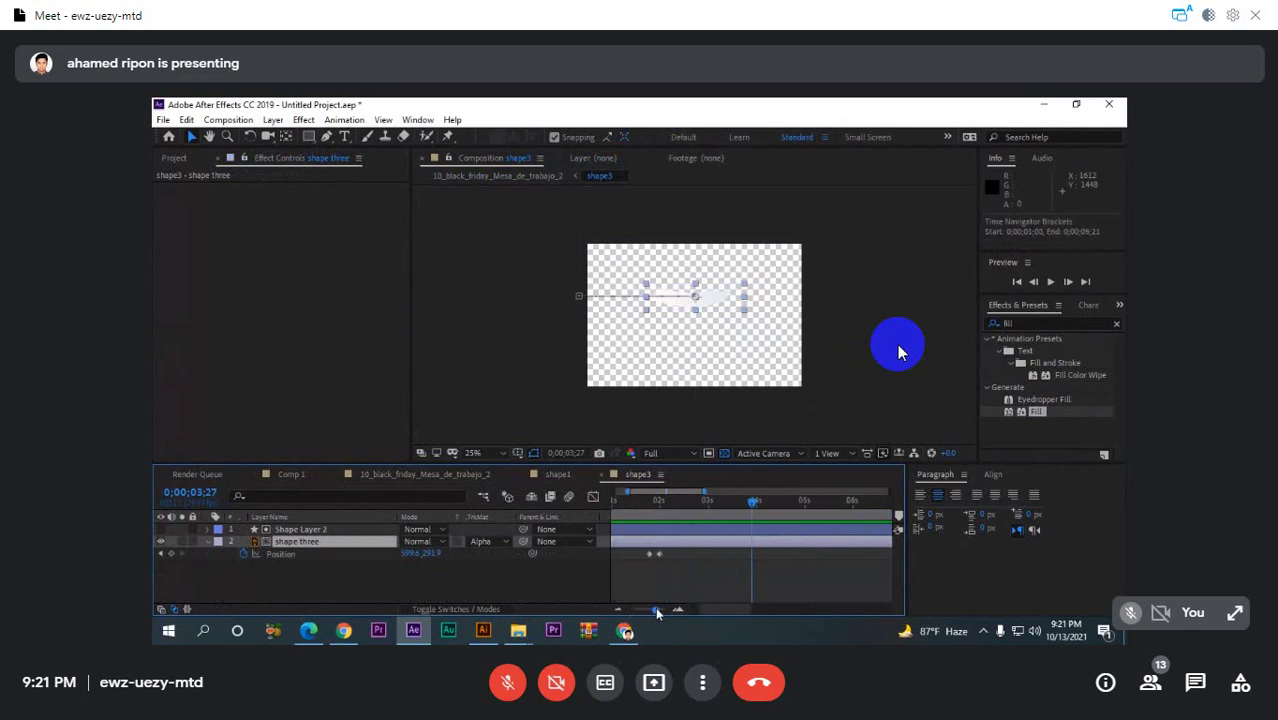
left_click_drag(755, 548, 596, 574)
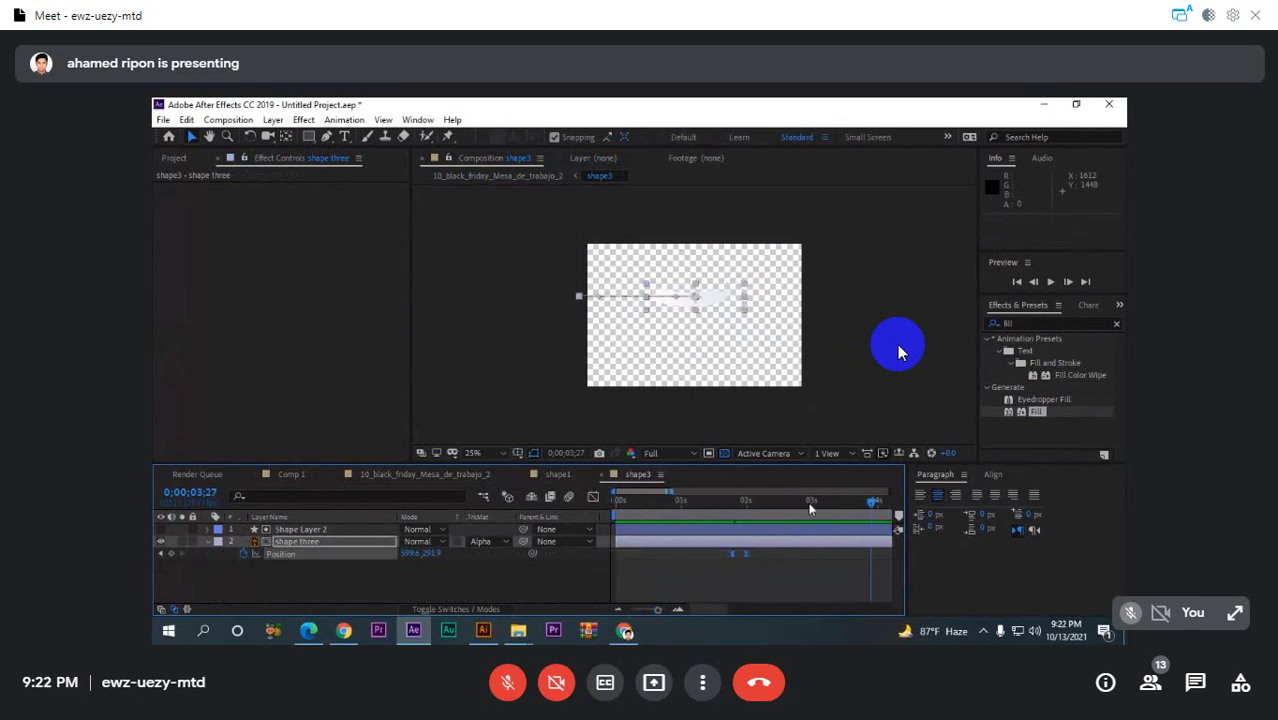
left_click_drag(811, 510, 766, 510)
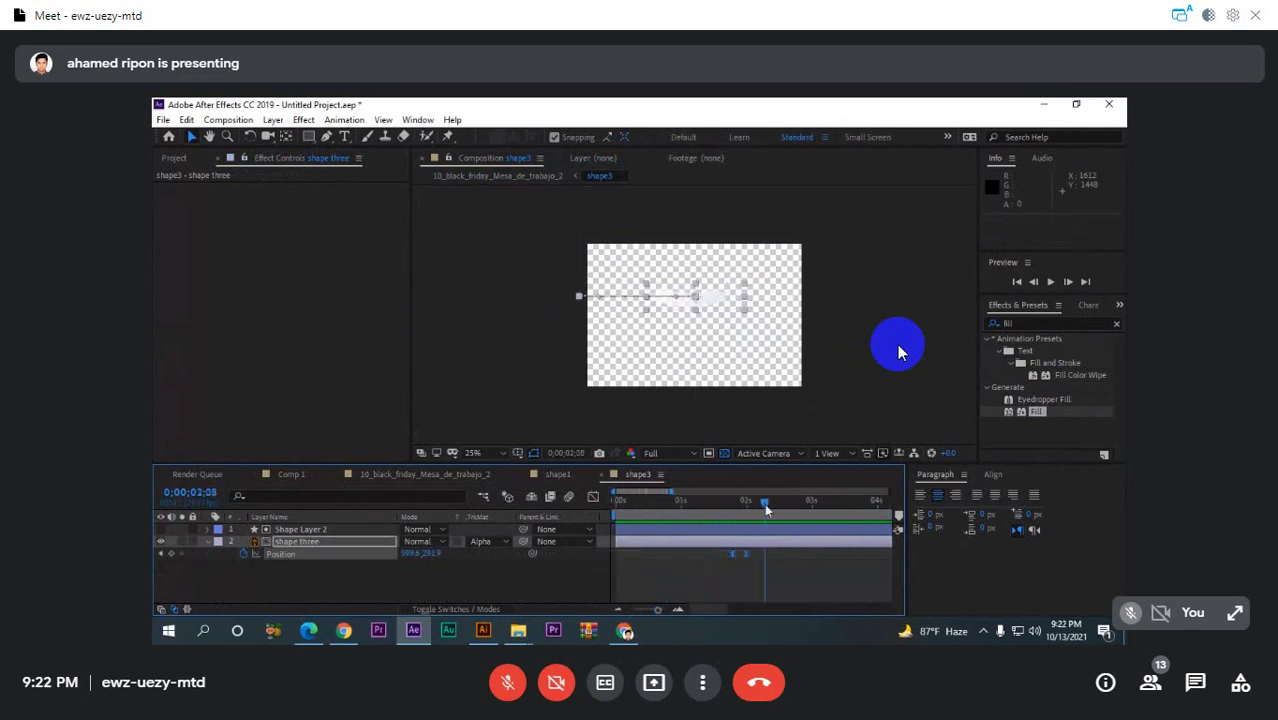
- Return to the 10_black_friday_Mesa_de_trabajo_2 composition and play the animation from its beginning to about 0;00;01;08
left_click(373, 472)
key("space")
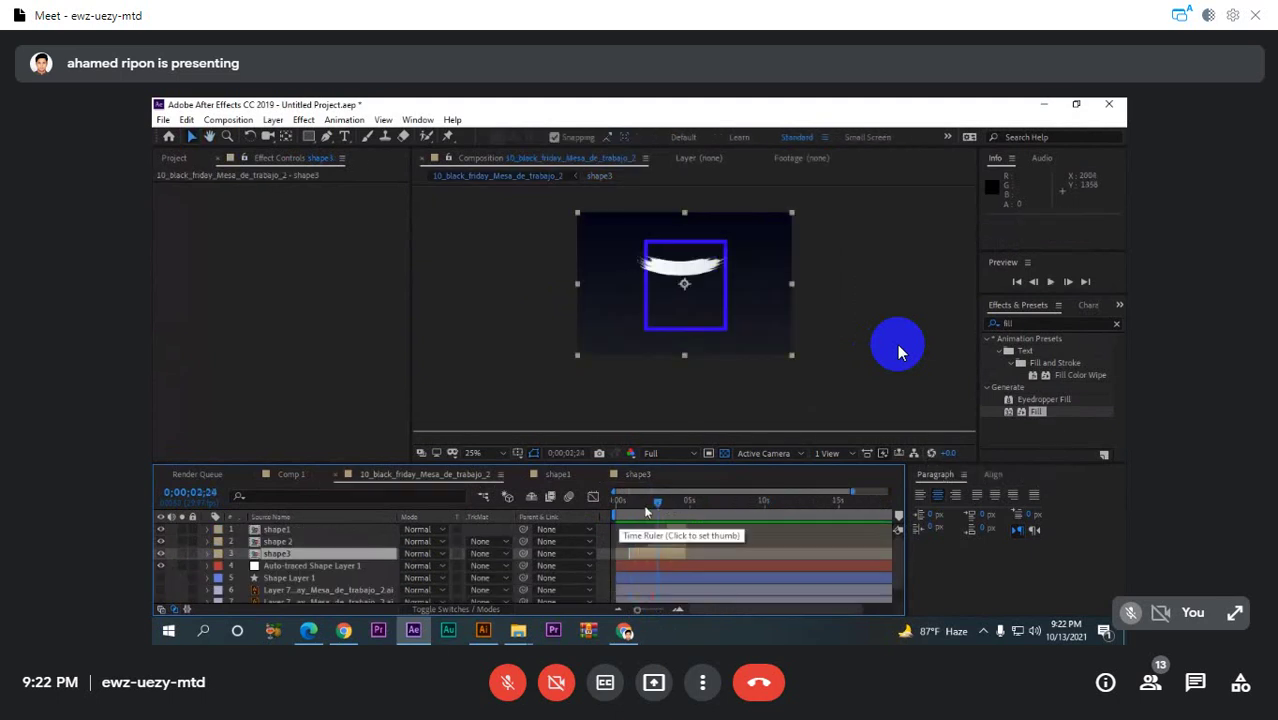
left_click_drag(625, 505, 623, 513)
key("space")
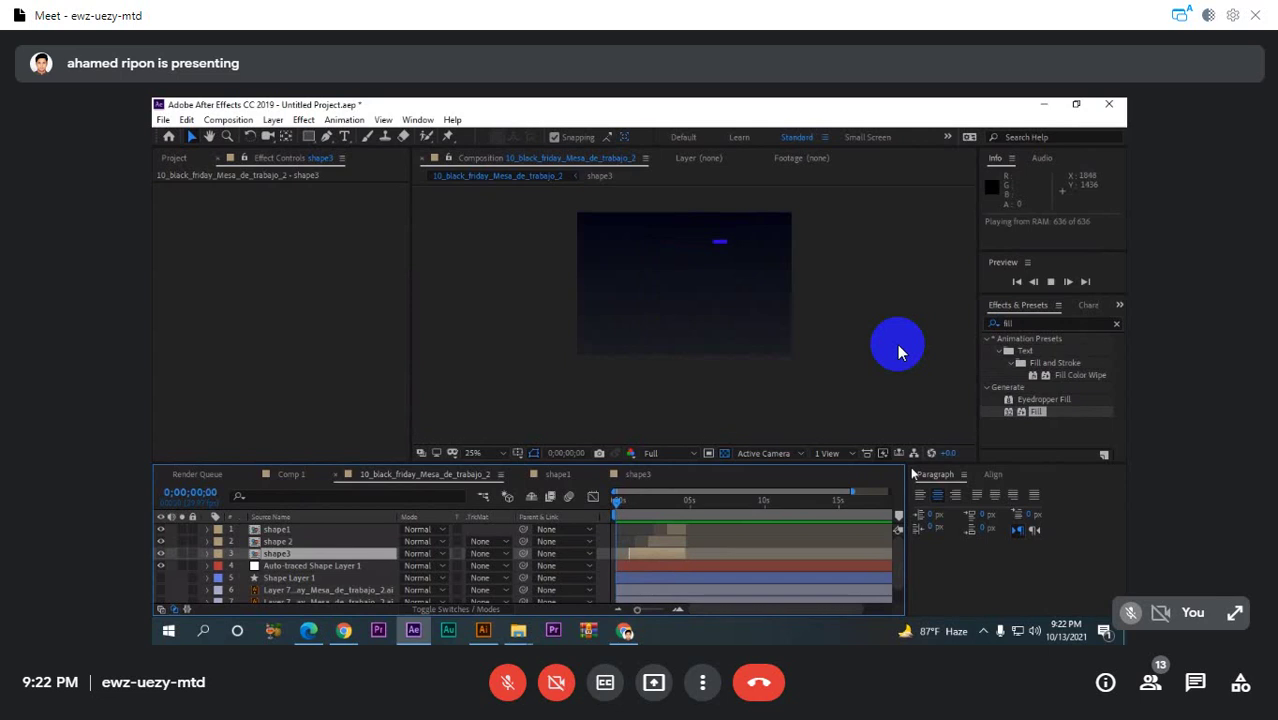
key("space")
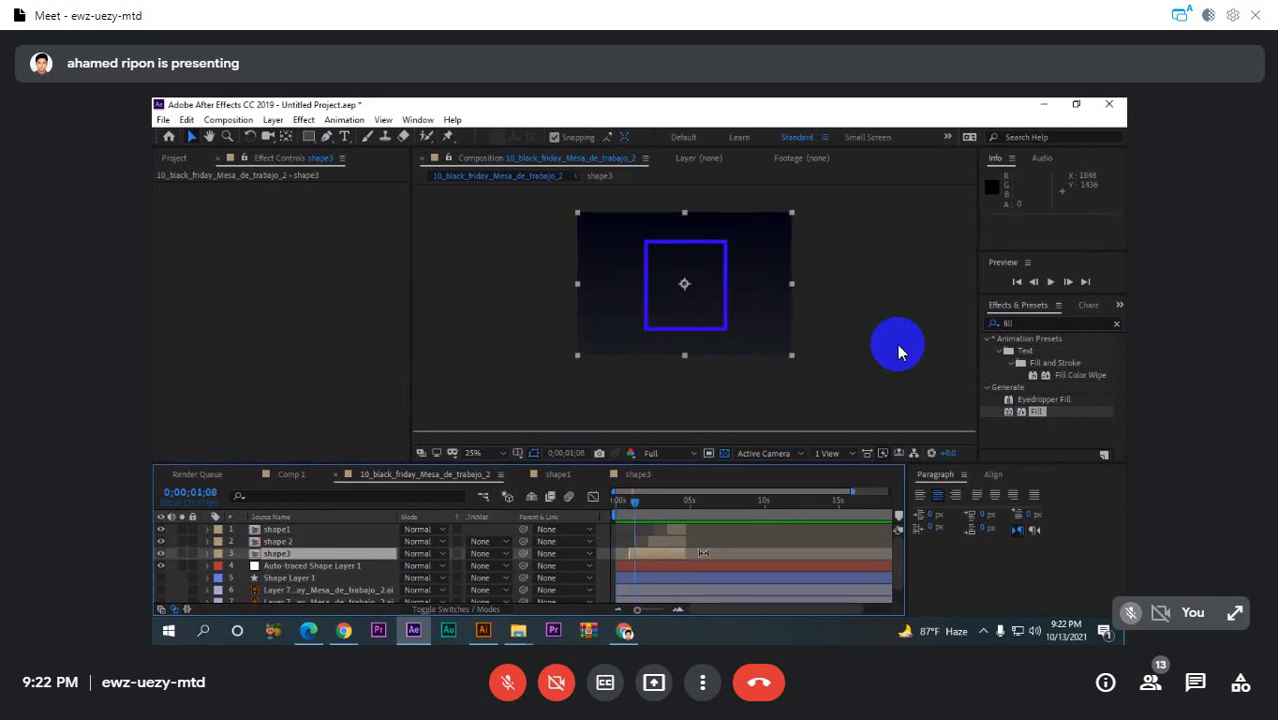
- Shift the shape1, shape 2 and shape3 layers together earlier so they end at about 0;00;04;10, and play the animation from 0;00;00;04
left_click(300, 531, "shift")
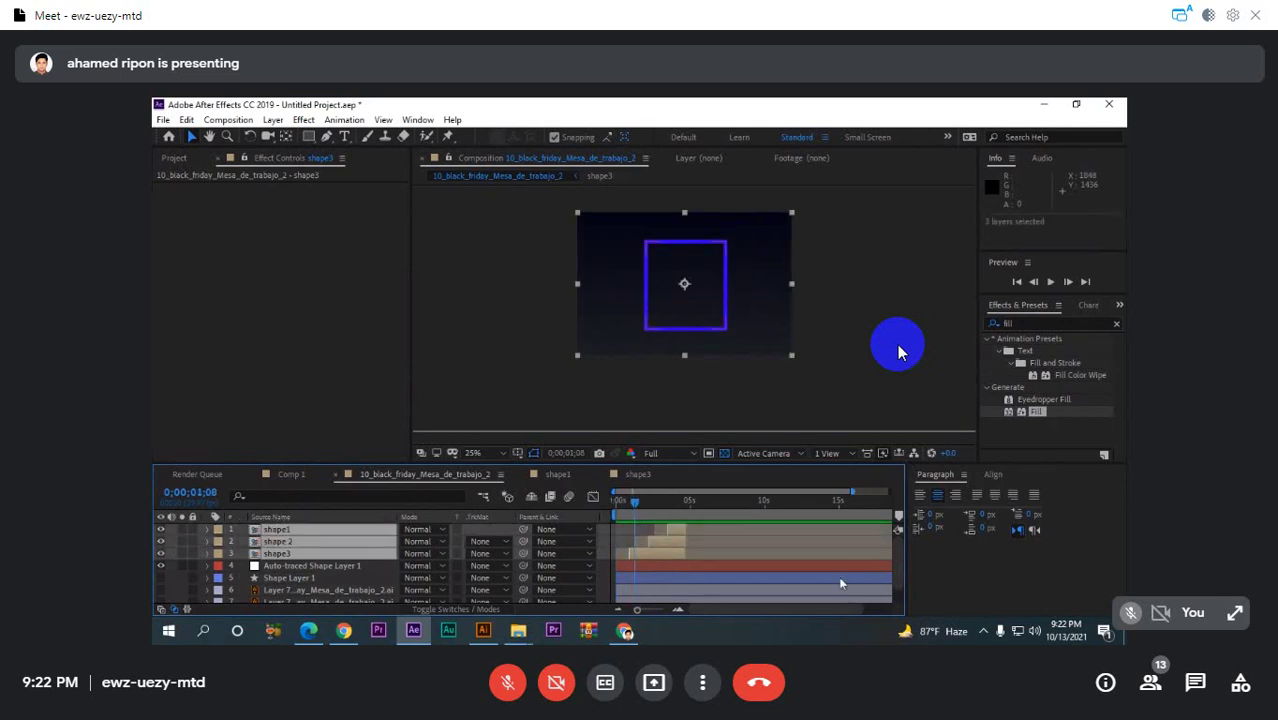
mouse_move(649, 553)
left_mouse_down()
mouse_move(646, 517)
mouse_move(630, 516)
left_mouse_up()
key("space")
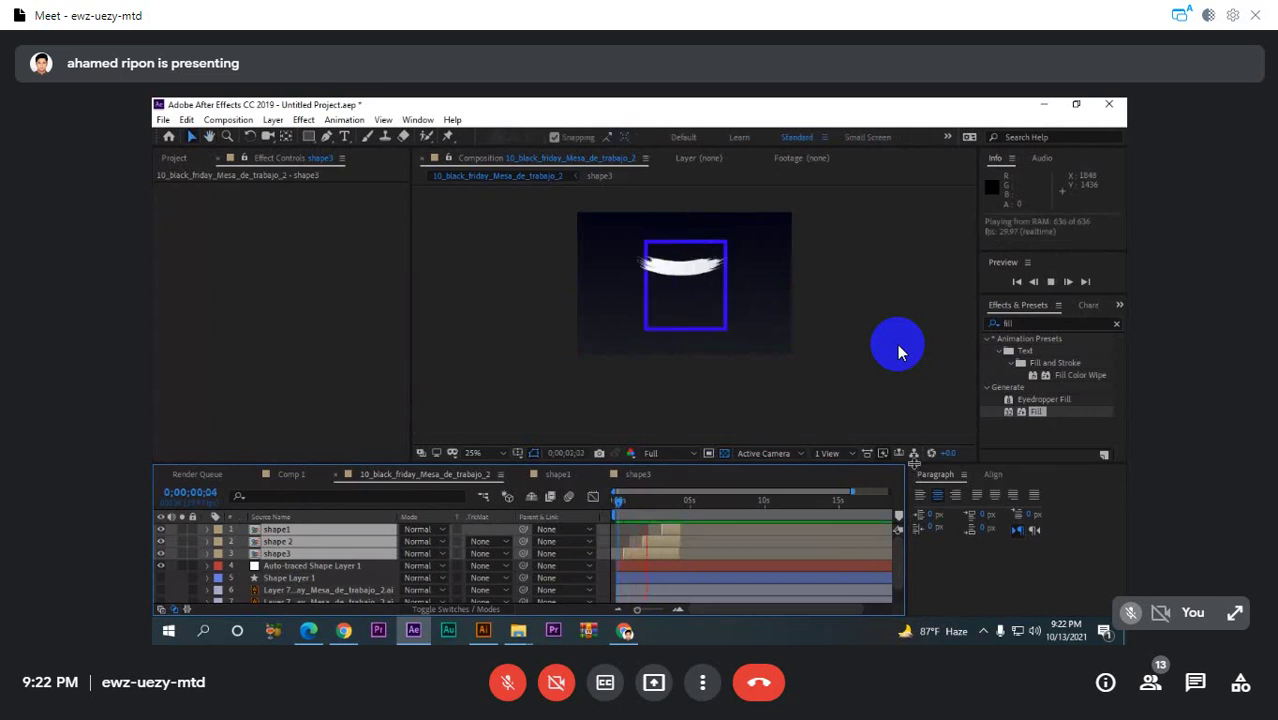
key("space")
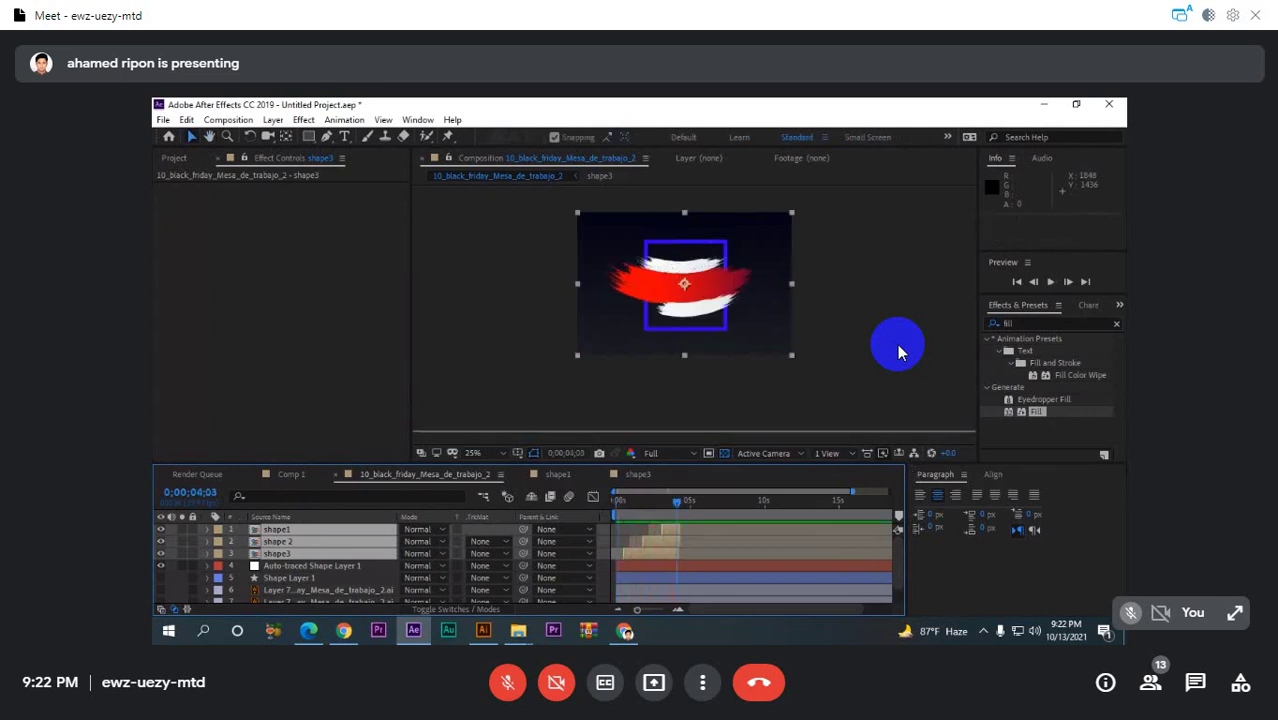
- Pre-compose Auto-traced Shape Layer 1 and Shape Layer 1 together into a new composition named stroke 1
left_click(340, 553)
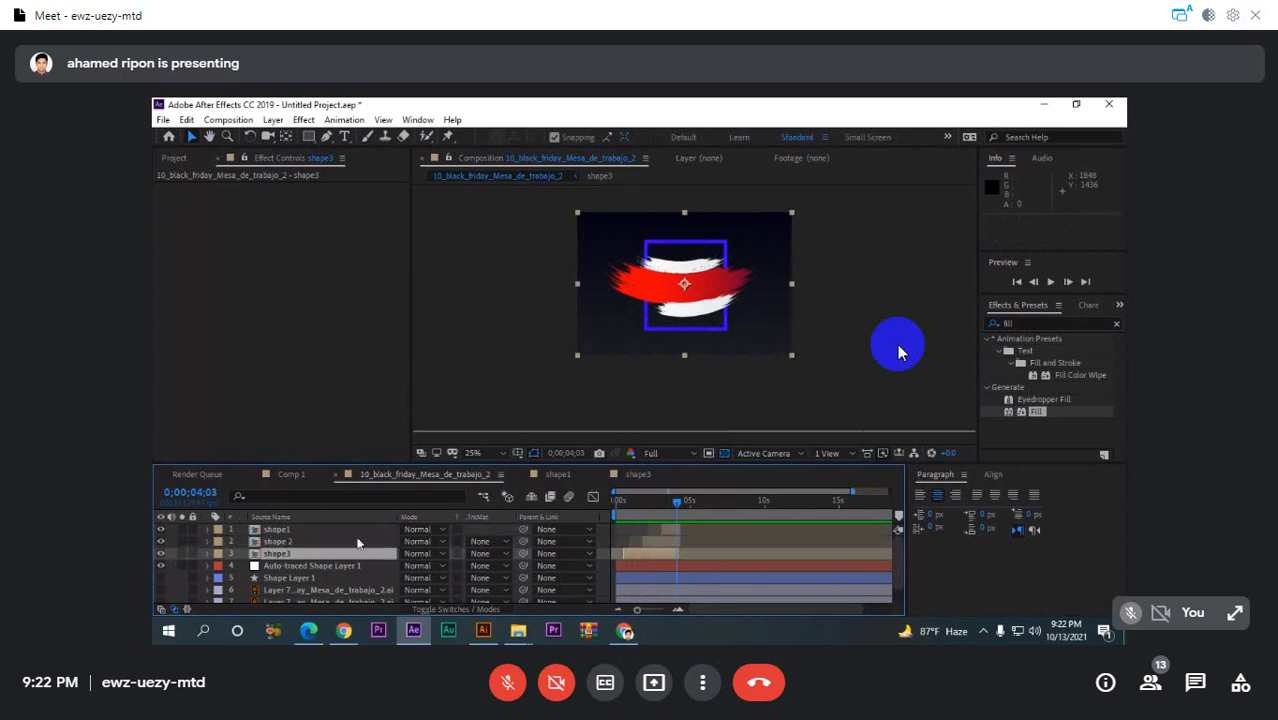
scroll(830, 322, "up", 3)
scroll(830, 322, "down", 2)
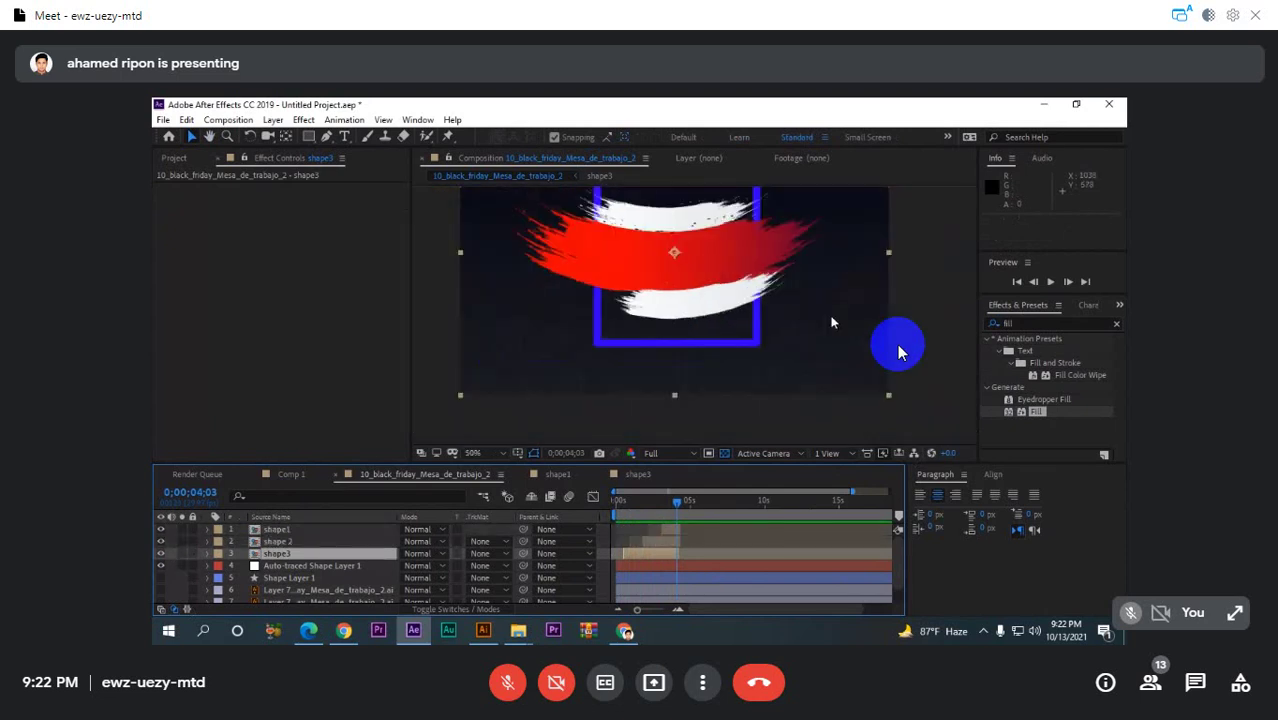
left_click_drag(821, 285, 784, 290)
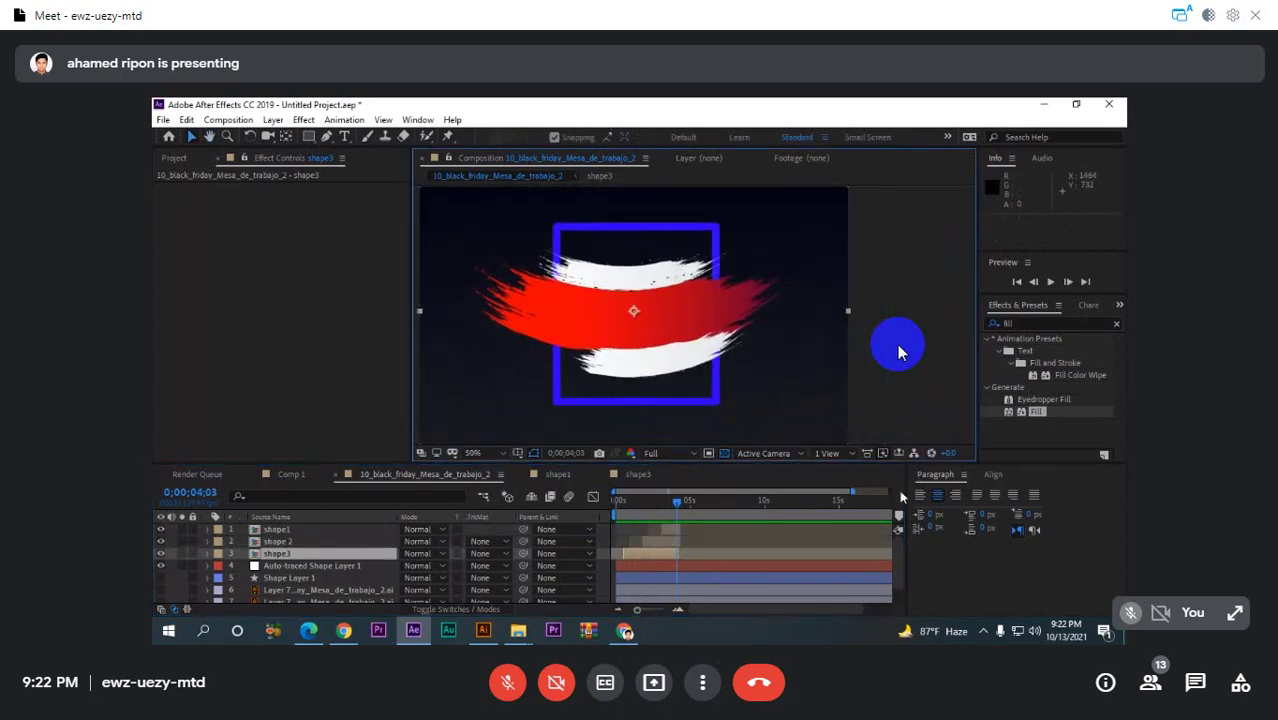
left_click(173, 547)
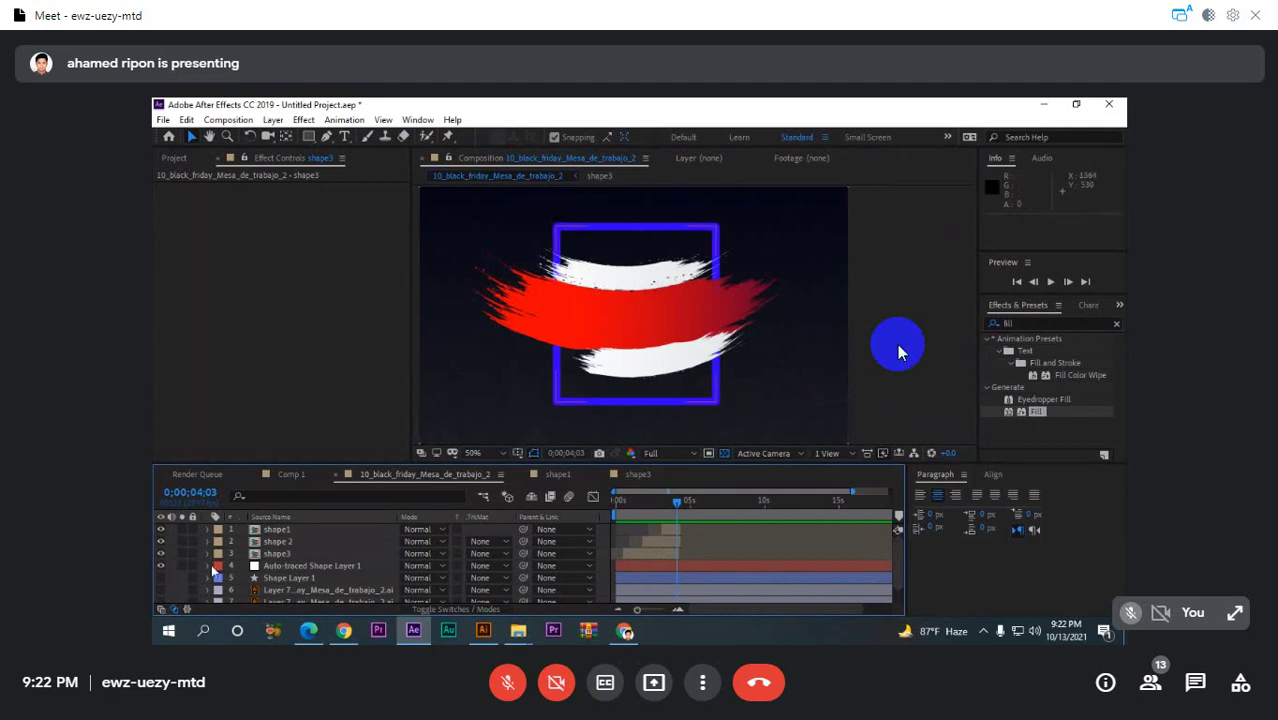
left_click(287, 567)
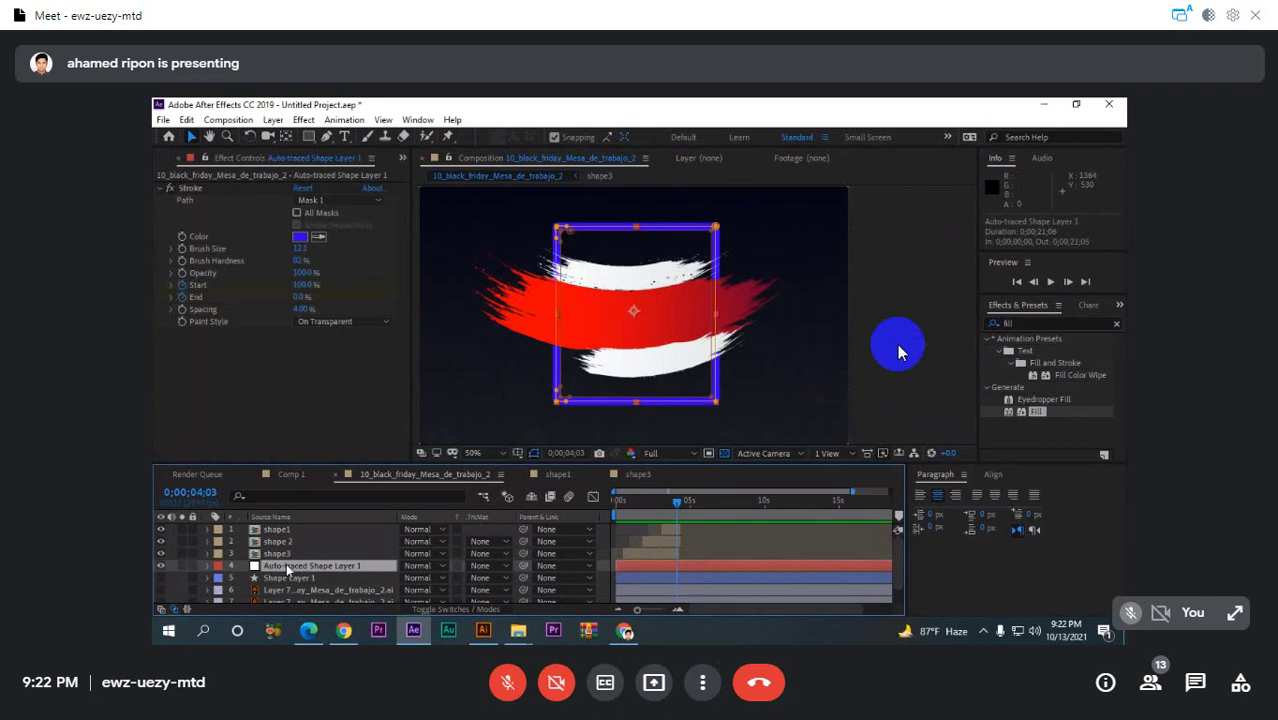
left_click(288, 579, "shift")
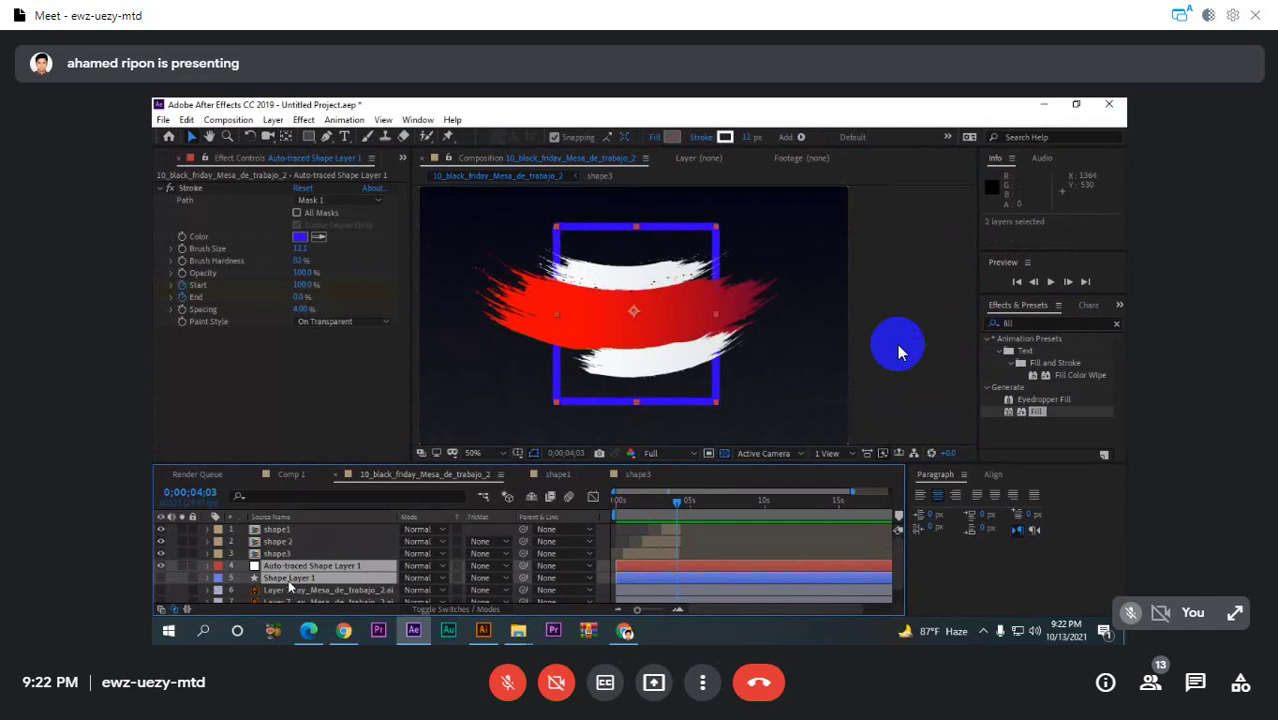
key("ctrl+shift+c")
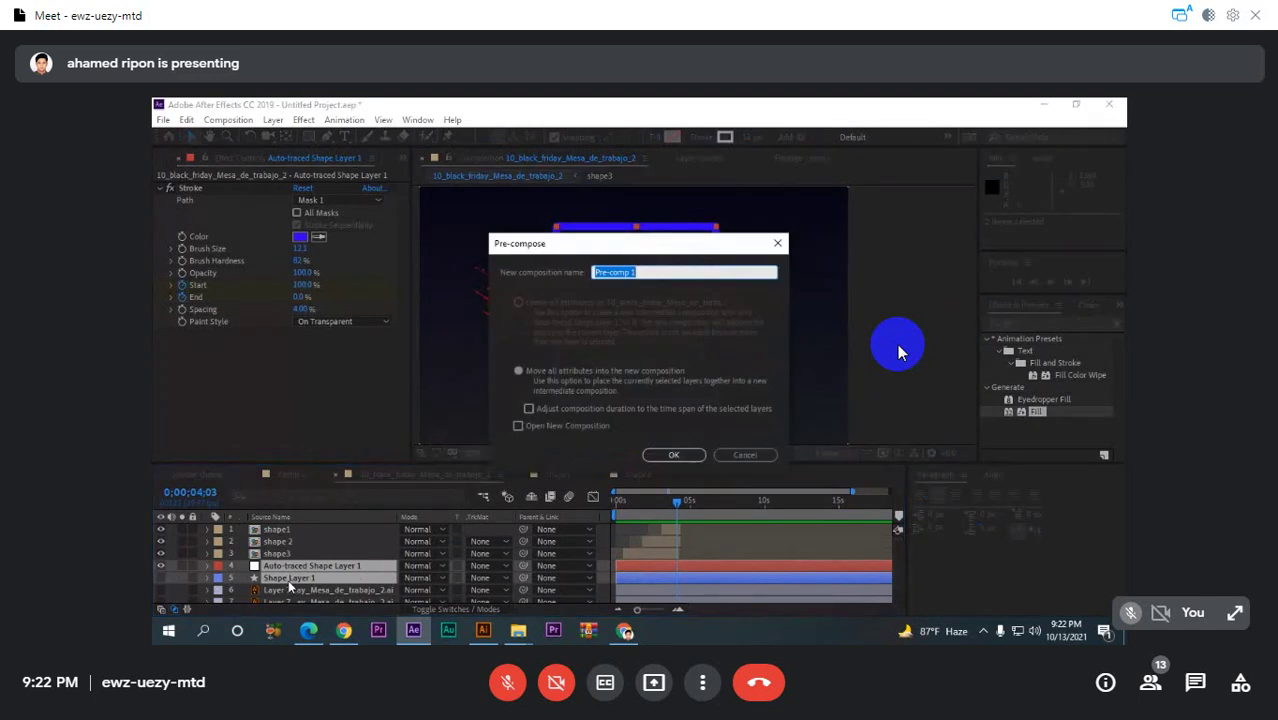
key("BackSpace")
key("BackSpace")
type("stroke")
left_click(675, 455)
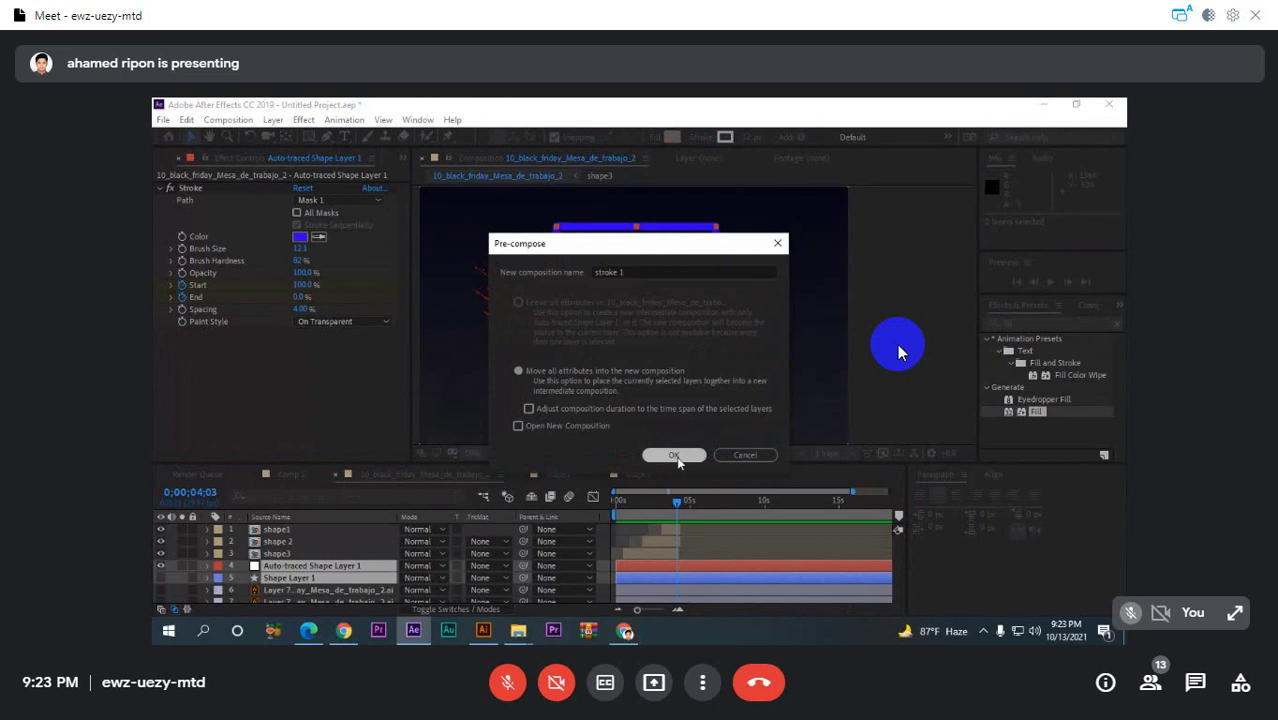
- Delete the two Layer 7 Illustrator layers directly below stroke 1, and play the animation from the beginning
scroll(270, 562, "down", 1)
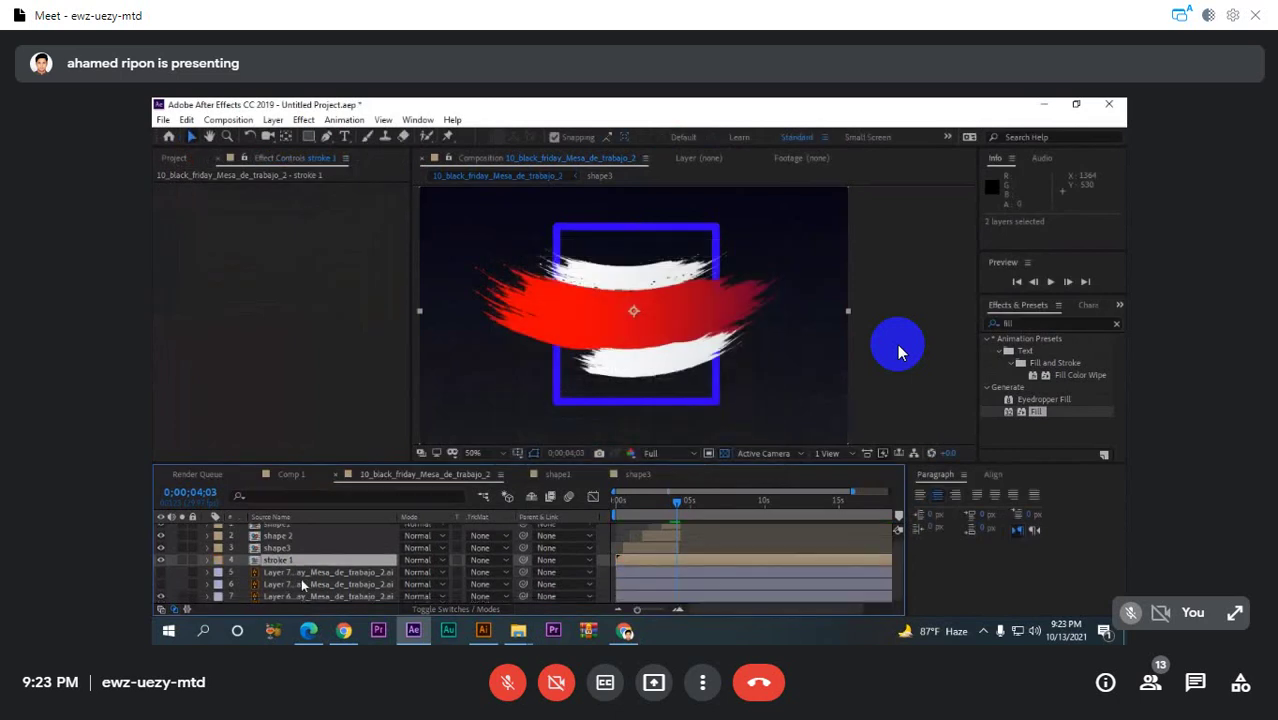
left_click(300, 573)
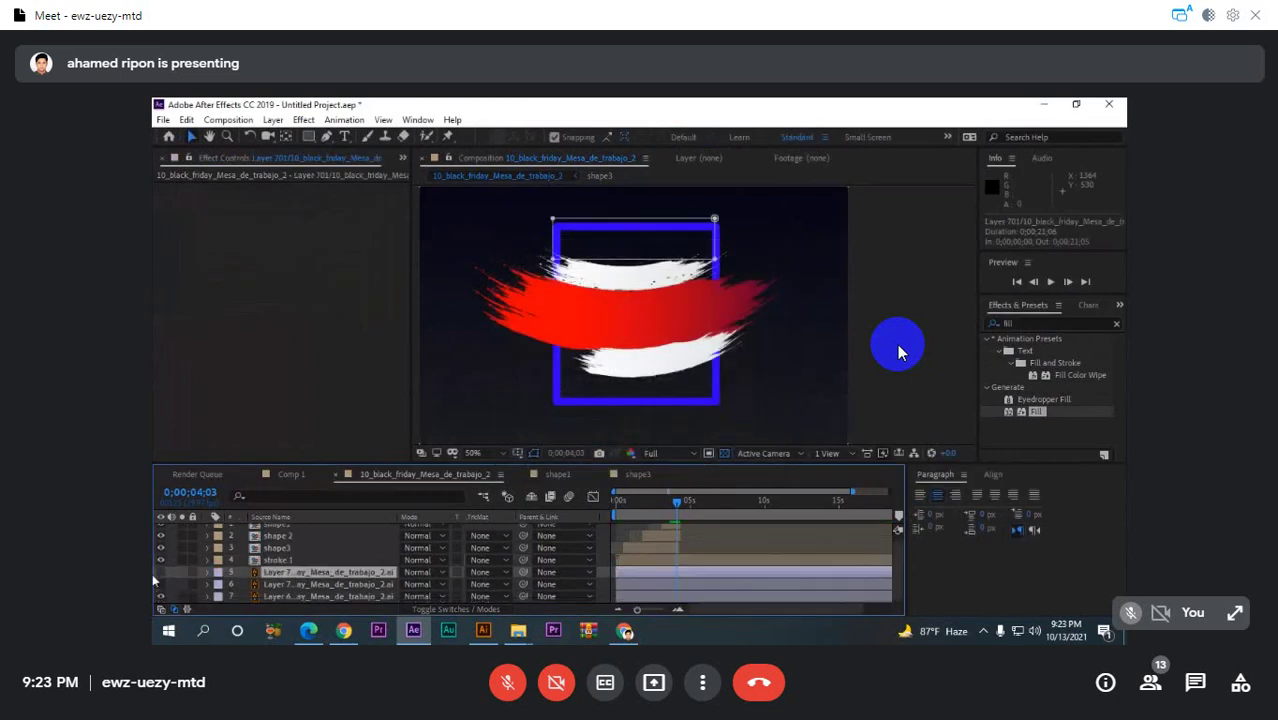
left_click(293, 586, "shift")
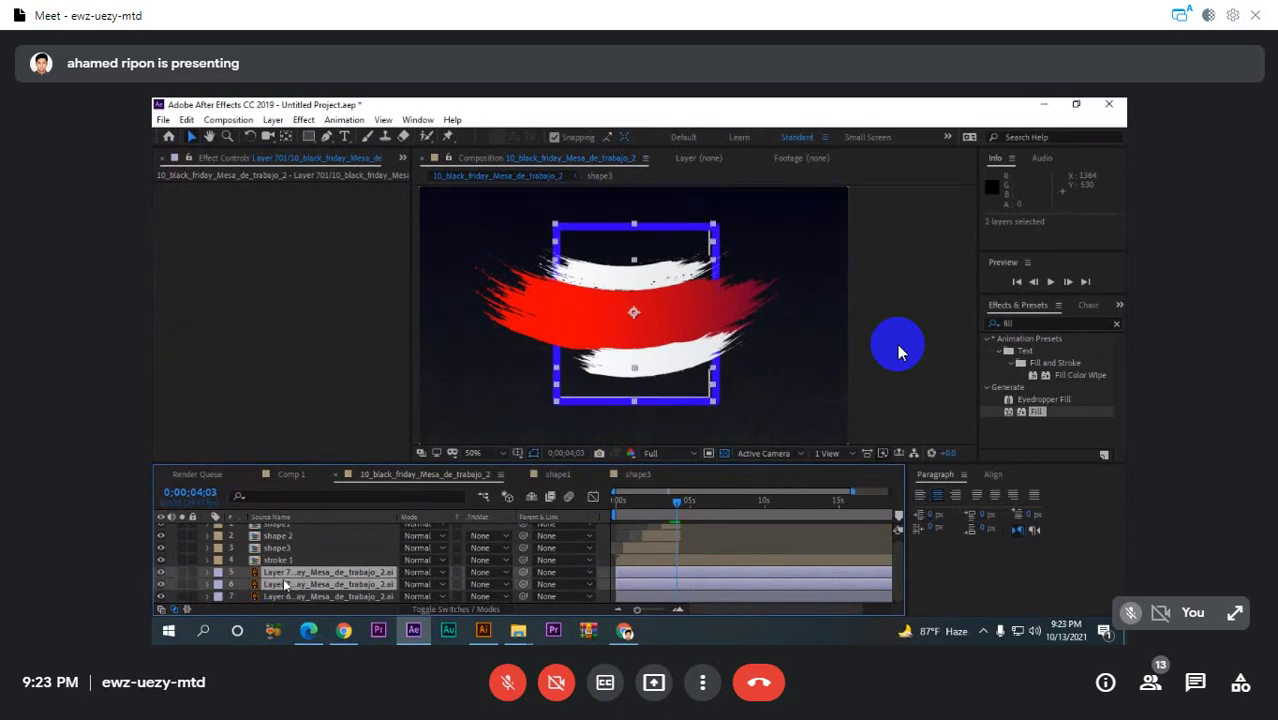
key("Delete")
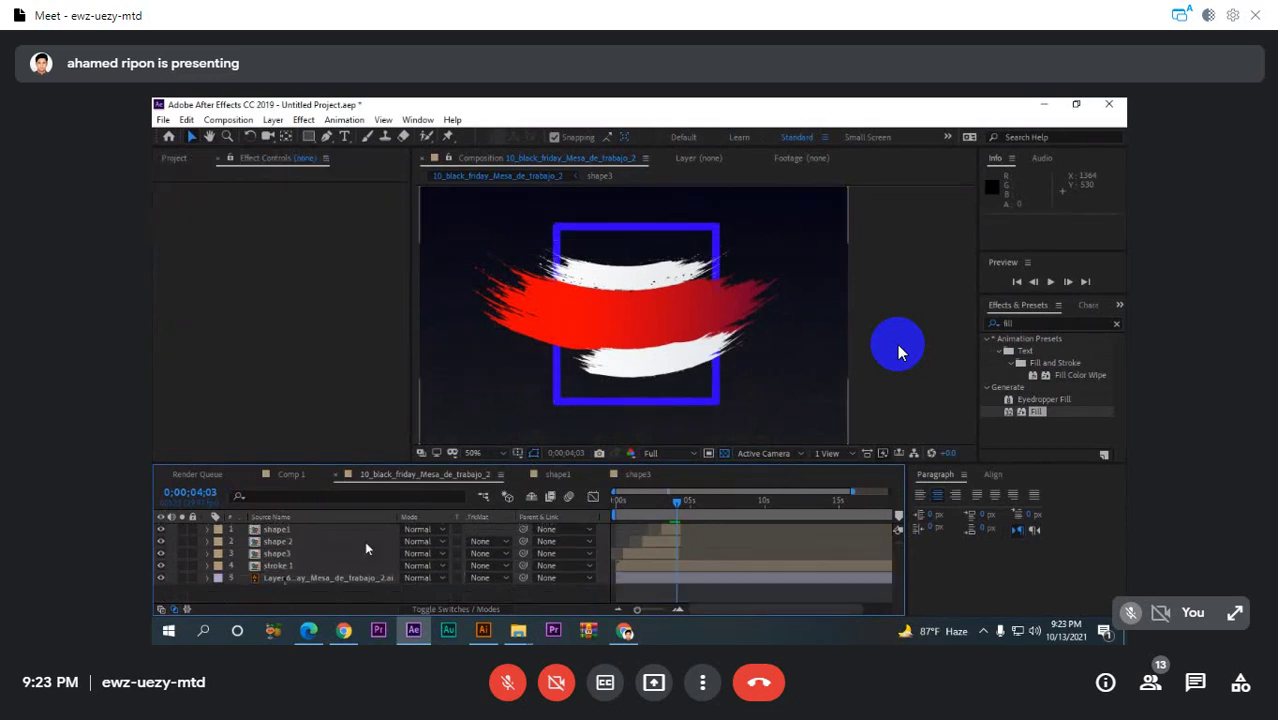
left_click(308, 630)
left_click(308, 630)
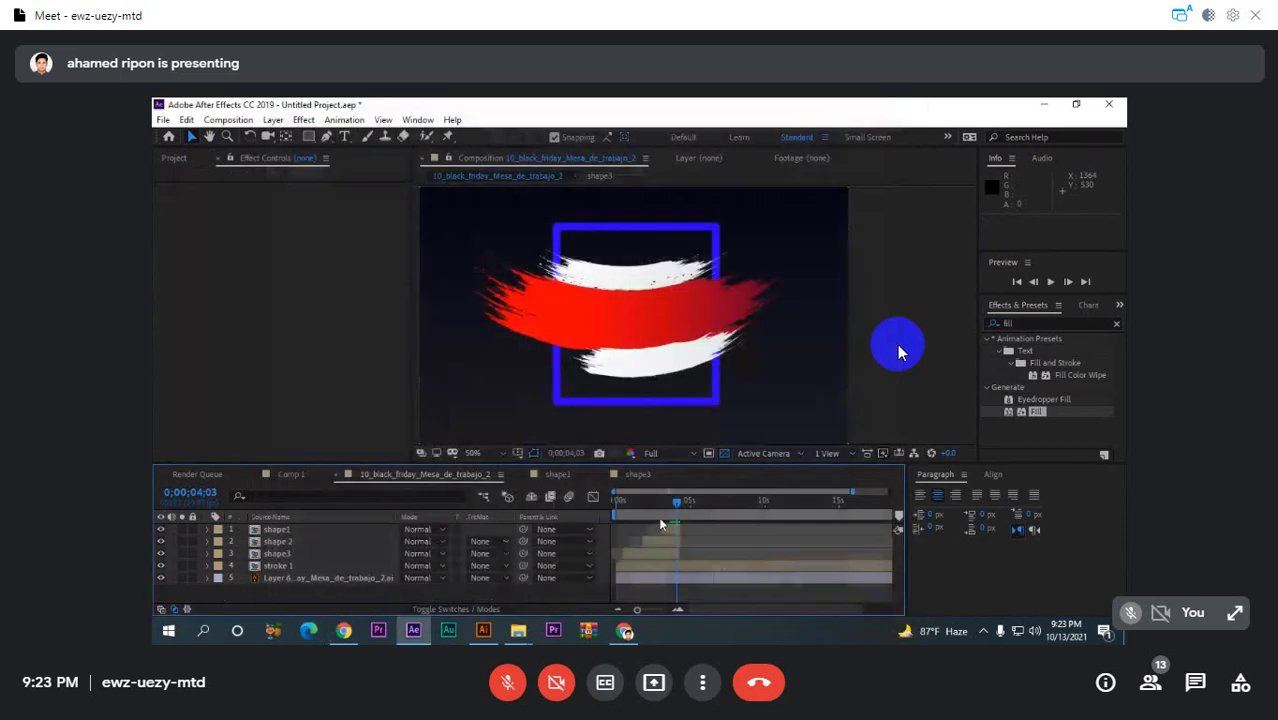
key("Home")
key("space")
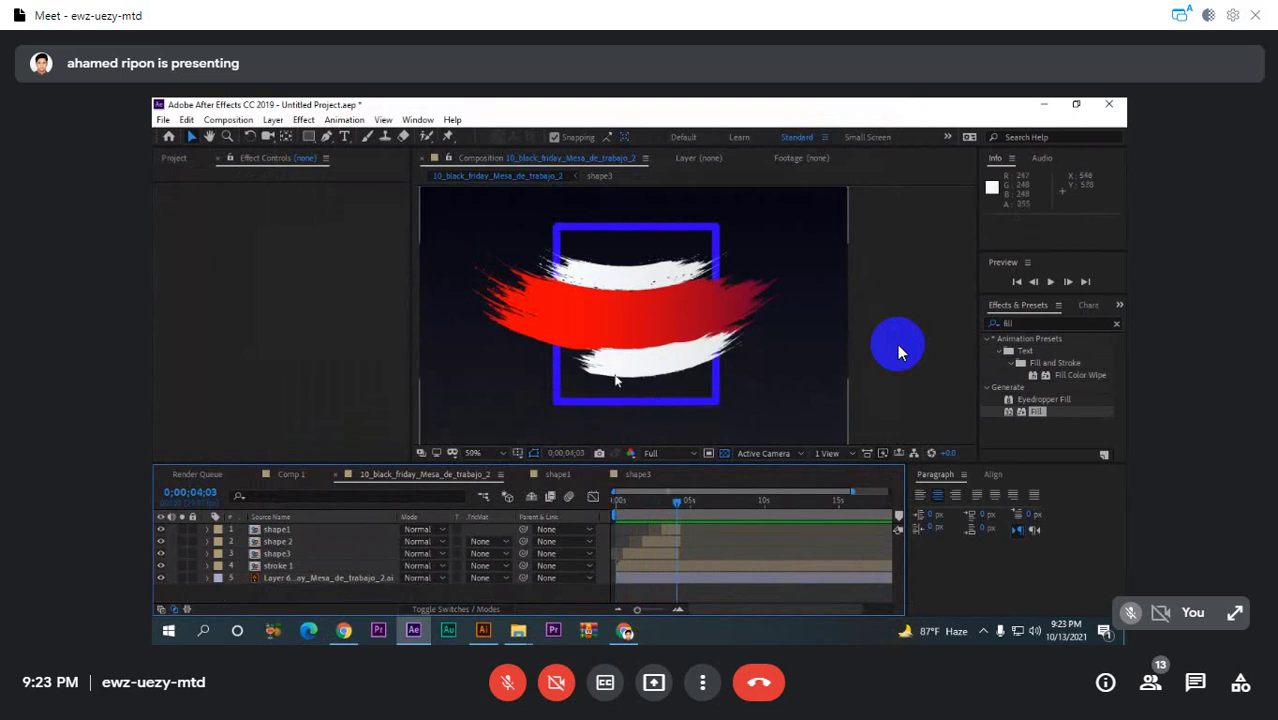
- In the shape1 pre-composition, enlarge the Shape Layer 2 matte to about 144% by 127% and move it up 10 px to position 600, 360
left_click(305, 543)
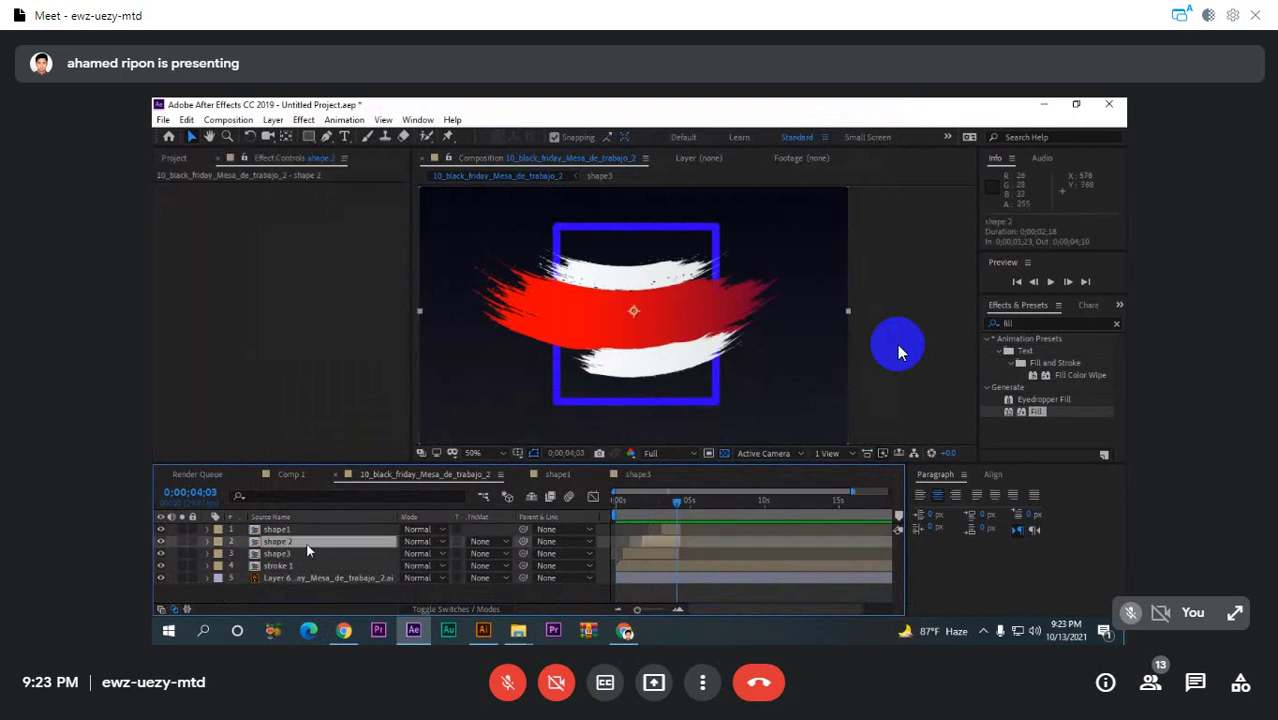
left_click(295, 530)
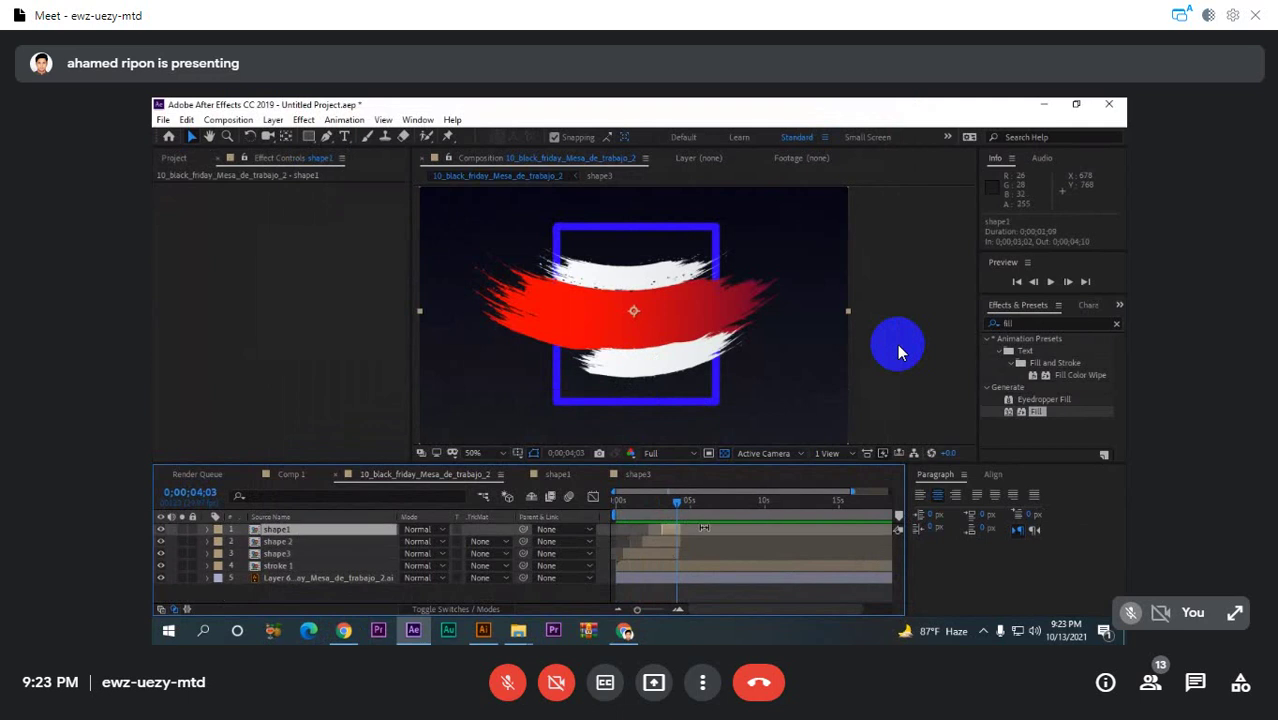
double_click(668, 530)
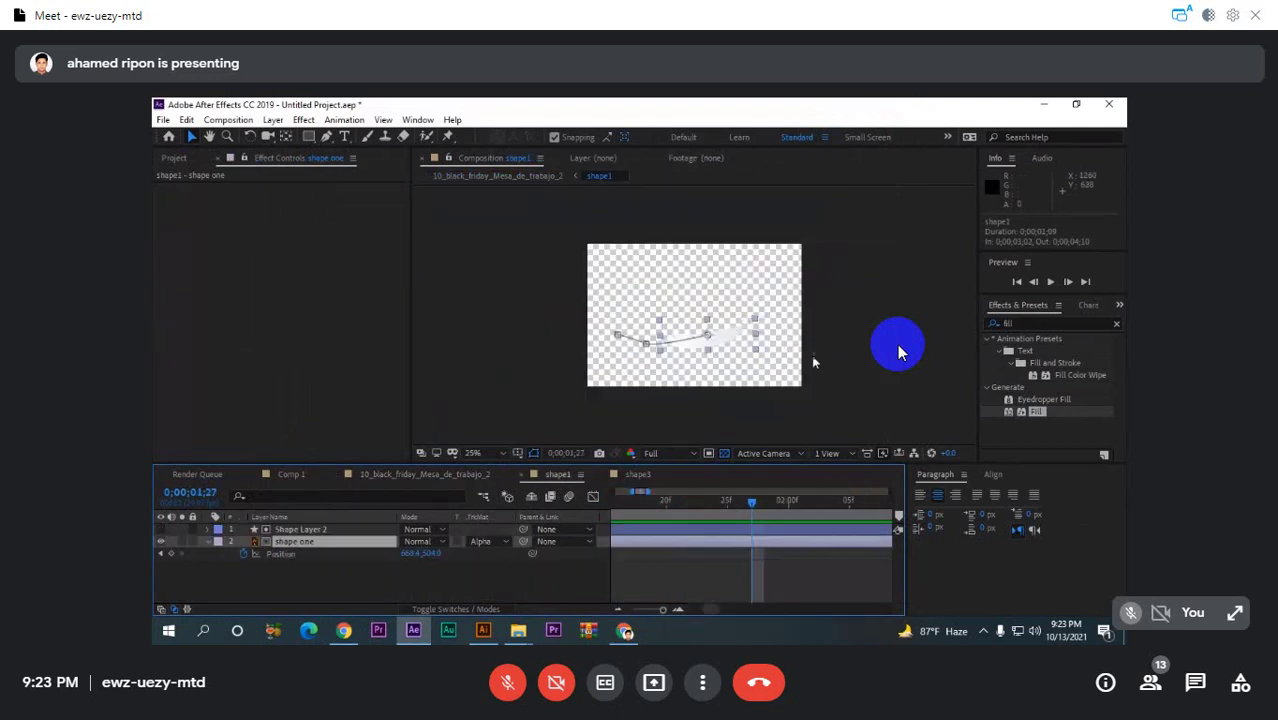
left_click(285, 529)
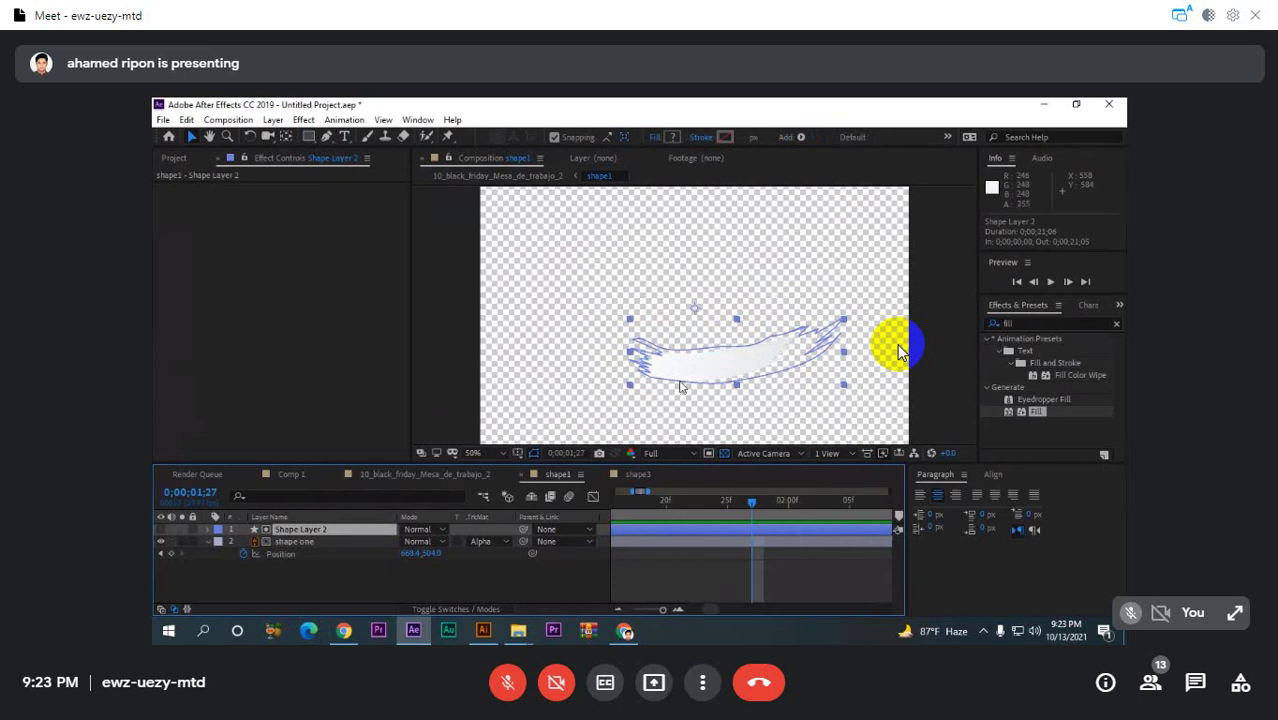
left_click(653, 387)
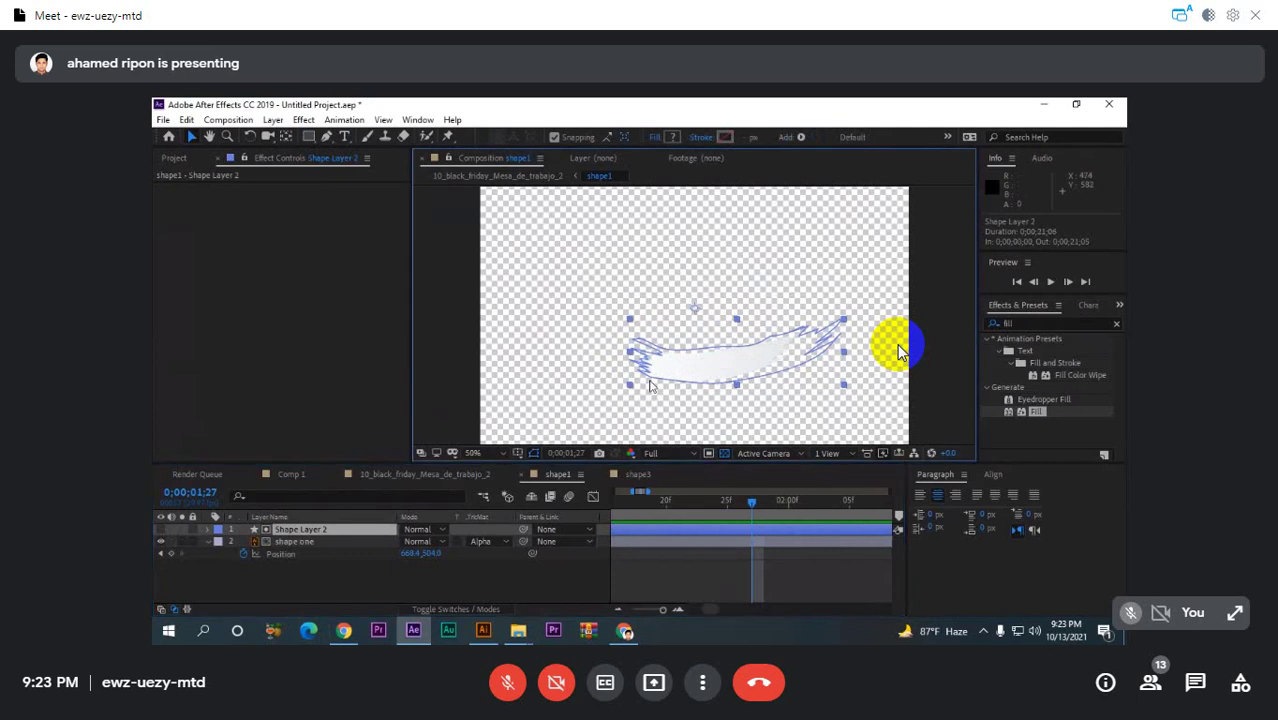
double_click(292, 534)
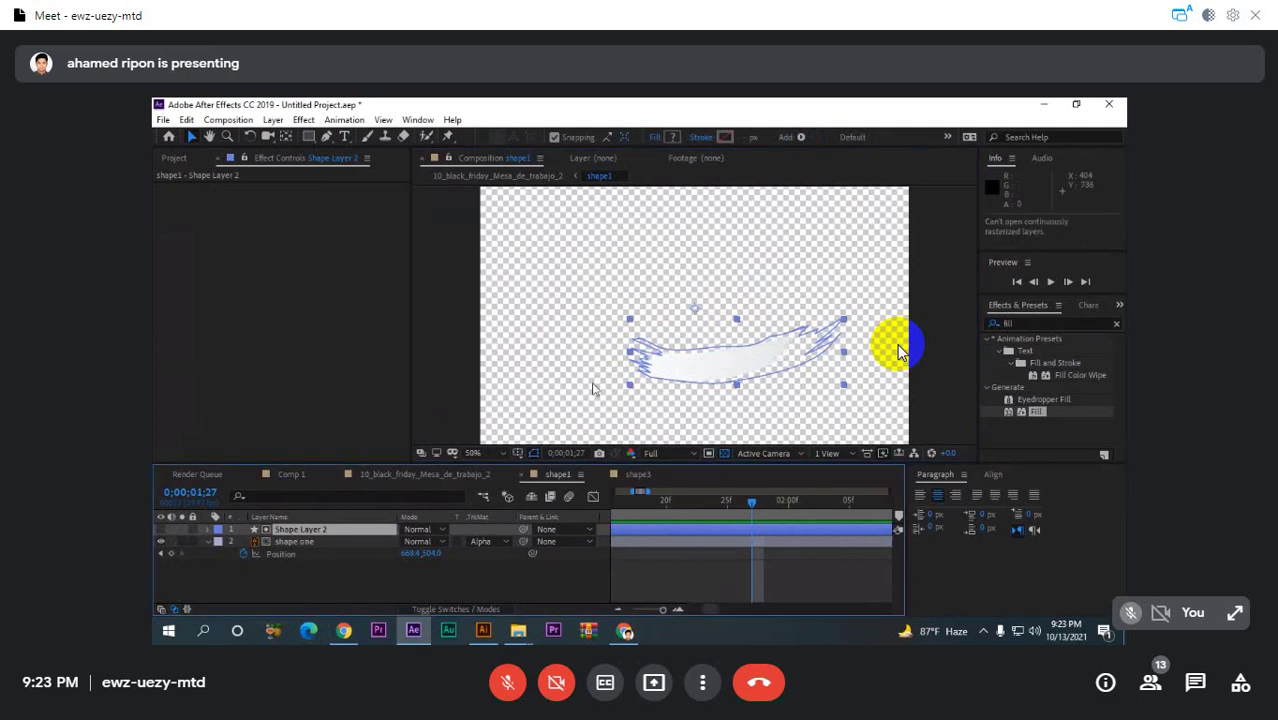
left_click_drag(735, 385, 736, 397)
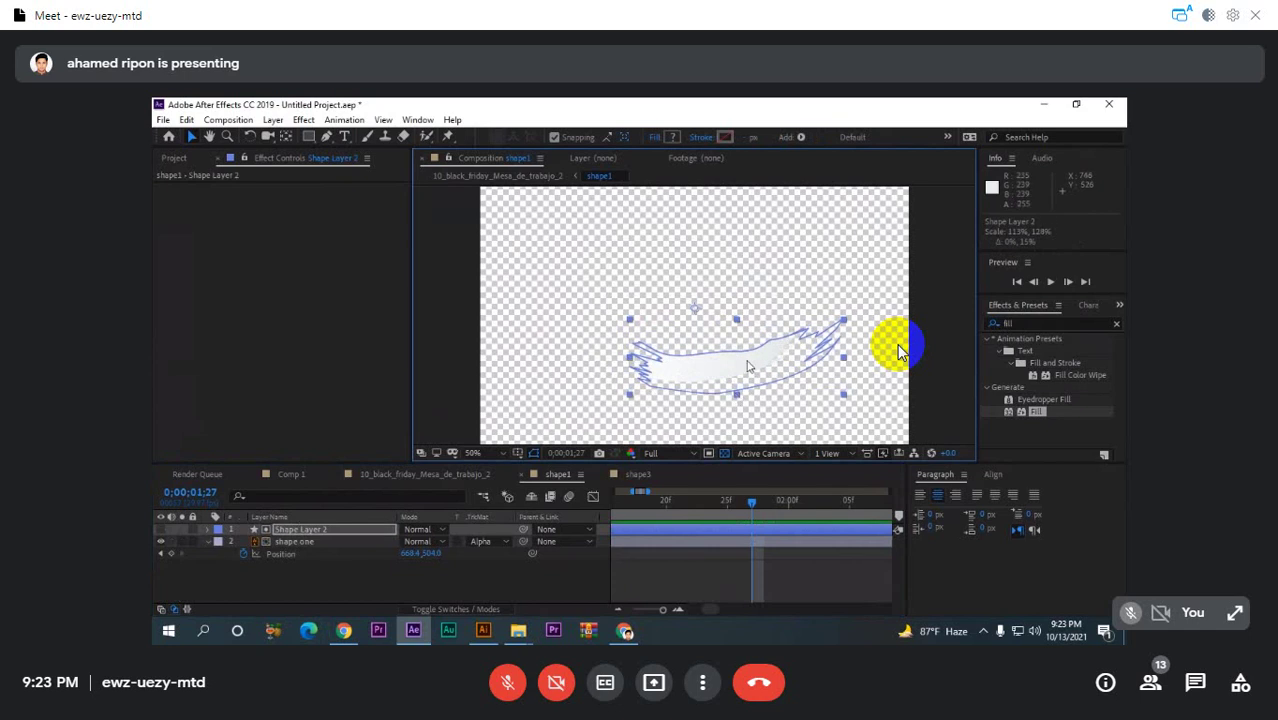
key("shift+Up")
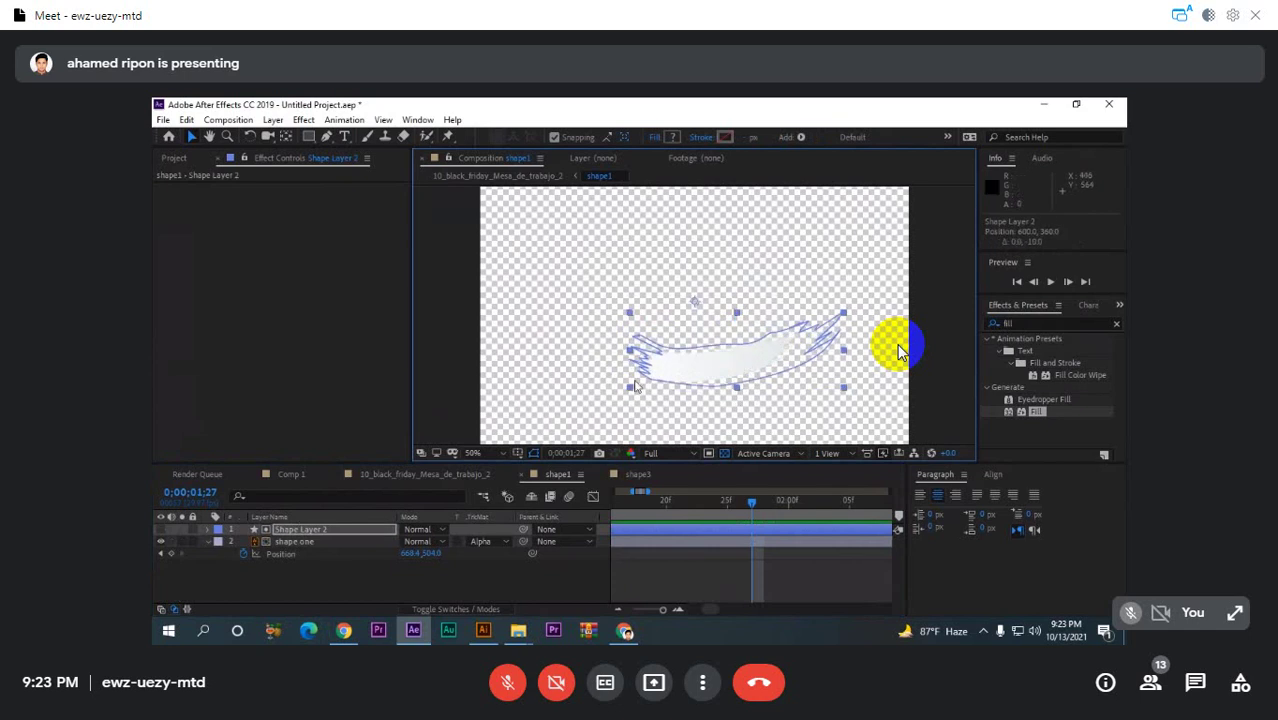
left_click_drag(630, 388, 613, 388)
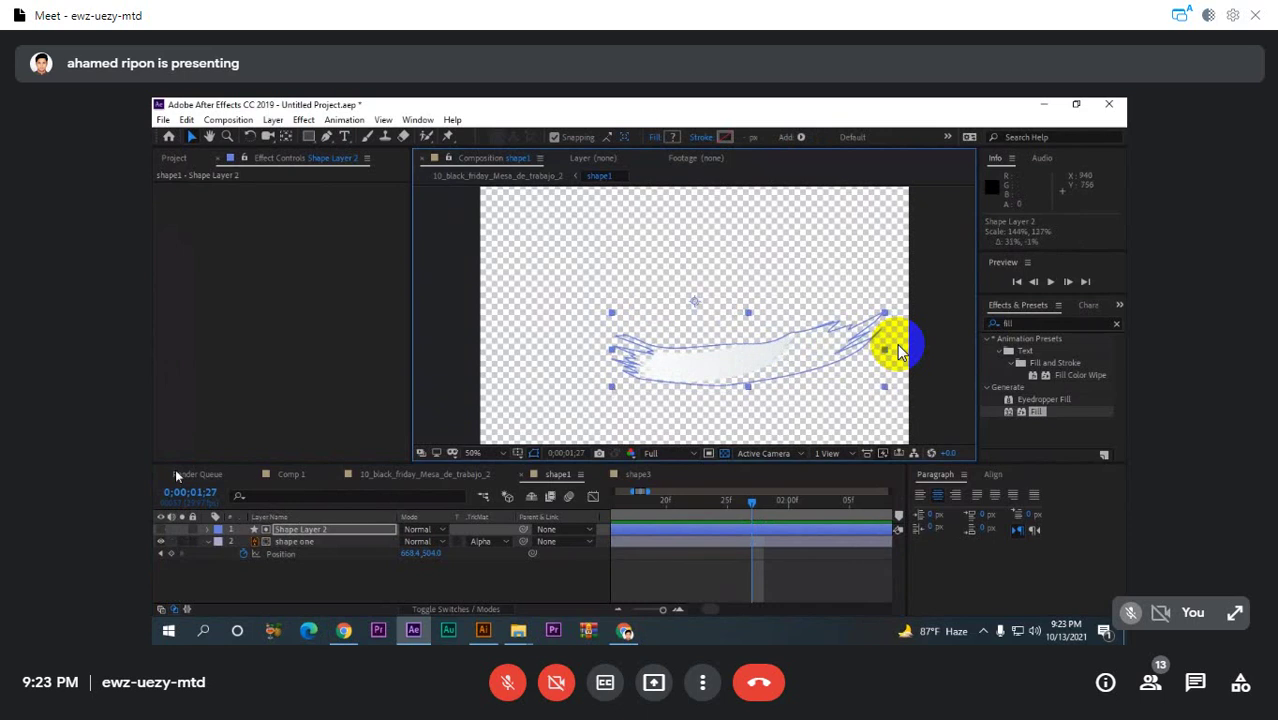
- Return to the main composition, adjust the current time, and open the shape 2 pre-composition
left_click(426, 476)
mouse_move(668, 500)
left_mouse_down()
mouse_move(641, 507)
mouse_move(679, 505)
mouse_move(640, 502)
mouse_move(668, 511)
left_mouse_up()
double_click(662, 542)
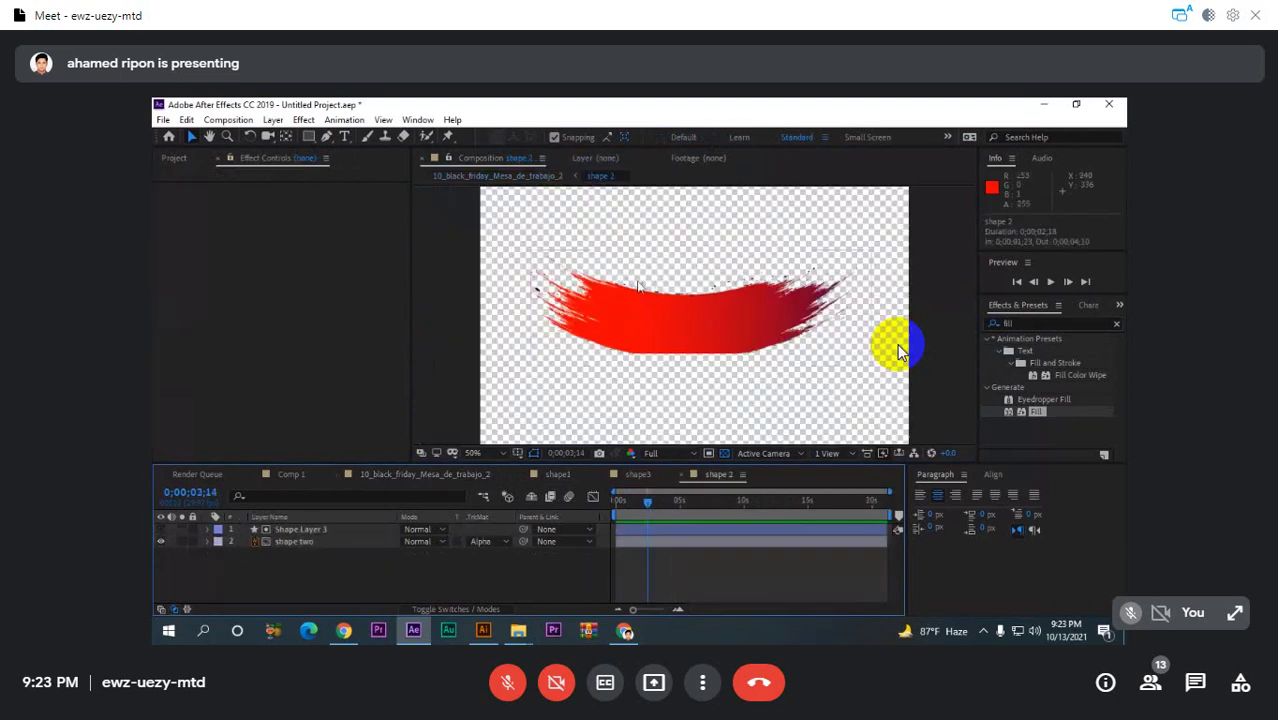
- Nudge the Shape Layer 3 matte down to position 600, 426 so it covers the red stroke's lower edge
left_click(330, 530)
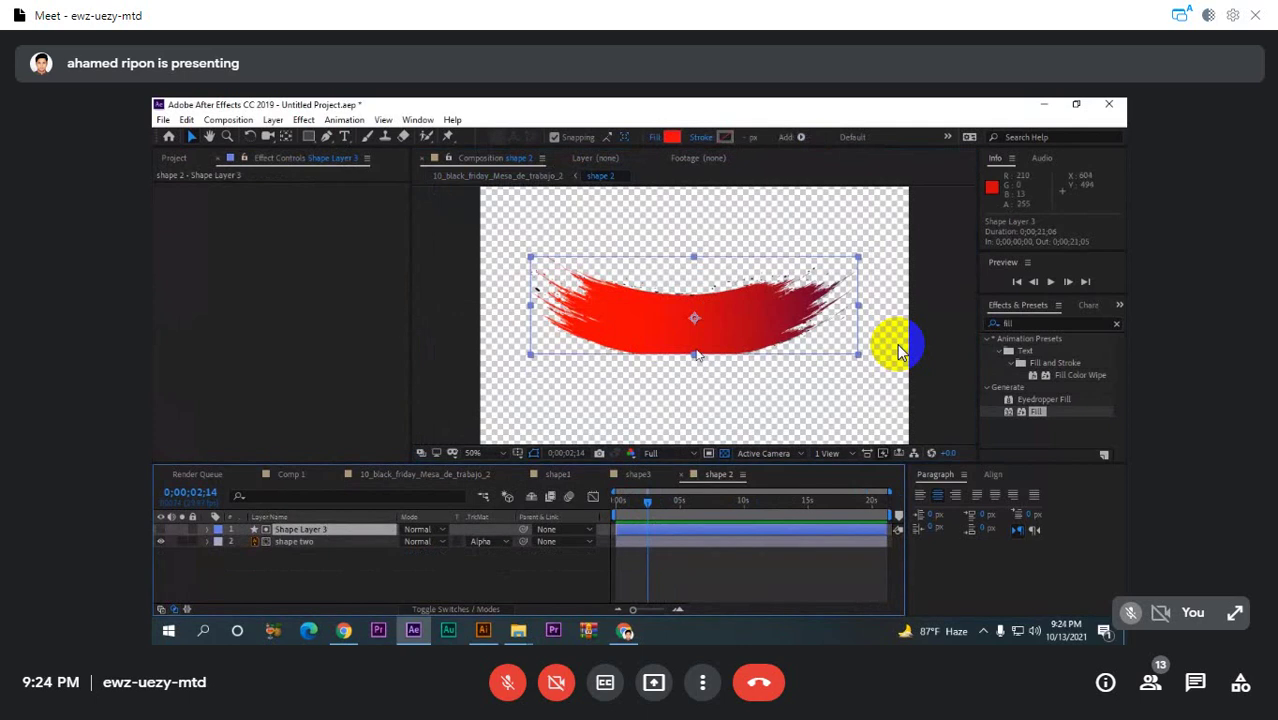
key("Down")
key("Down")
key("Down")
key("Down")
key("Down")
key("Down")
key("Down")
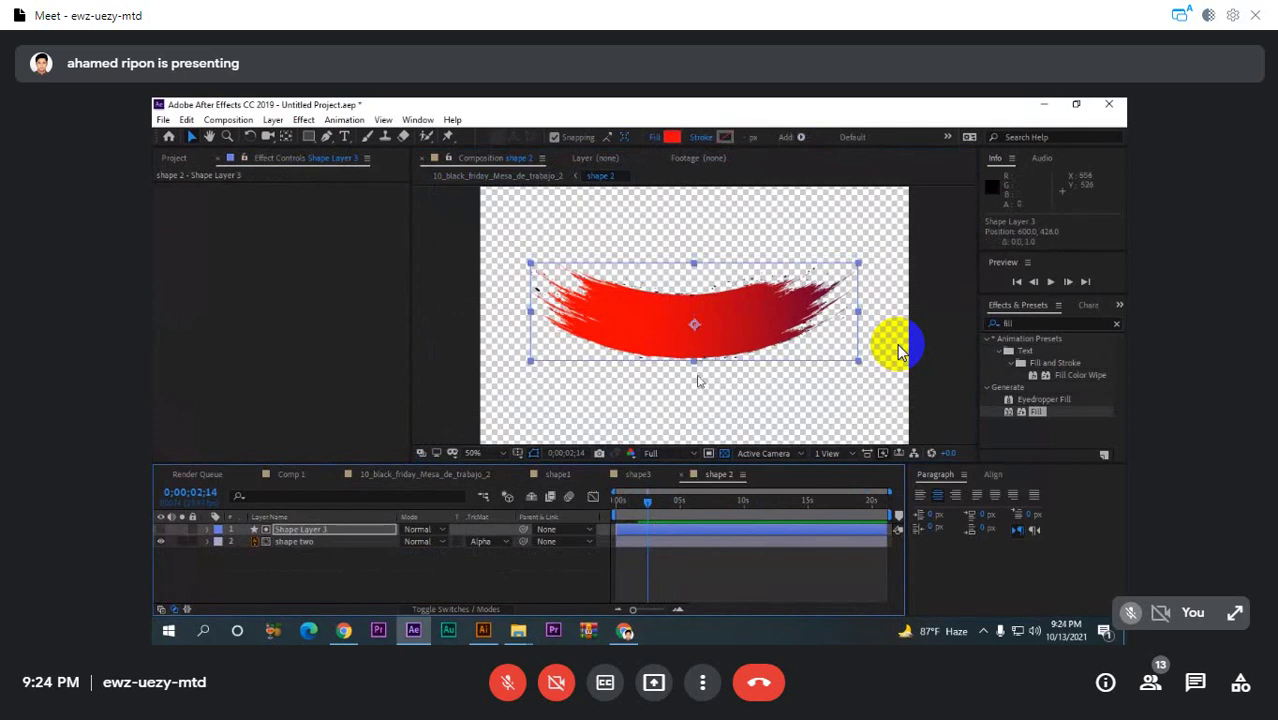
- Return to the 10_black_friday_Mesa_de_trabajo_2 composition and play the stroke animation from the beginning
left_click(414, 475)
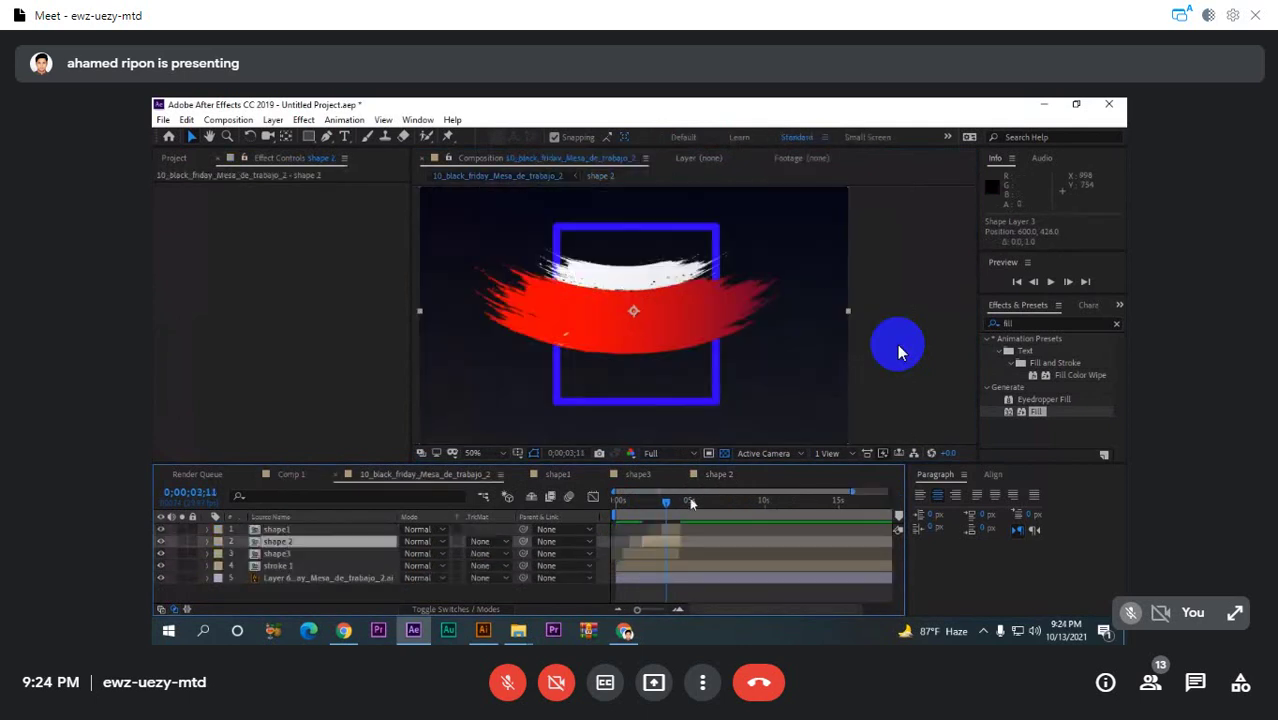
key("space")
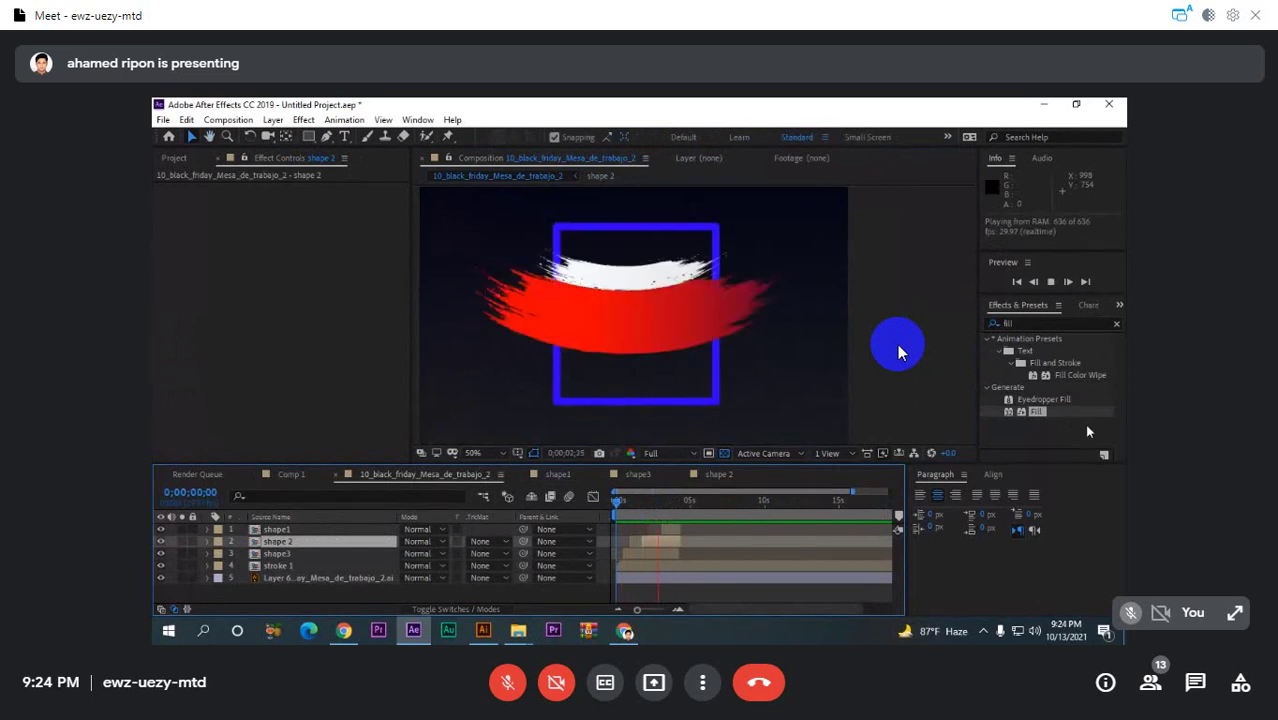
key("space")
- Align the ends of the shape 2 and shape3 layers with shape1's out point at 0;00;04;10
left_click_drag(654, 510, 667, 547)
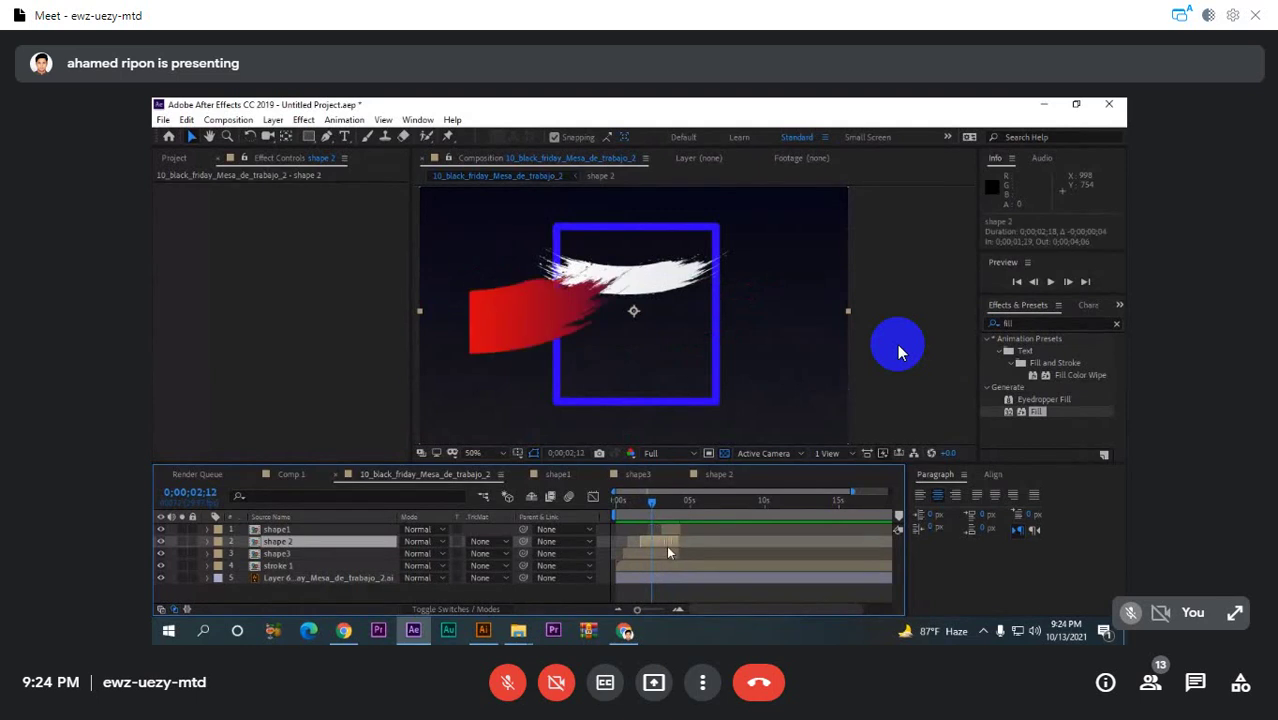
left_click(668, 529)
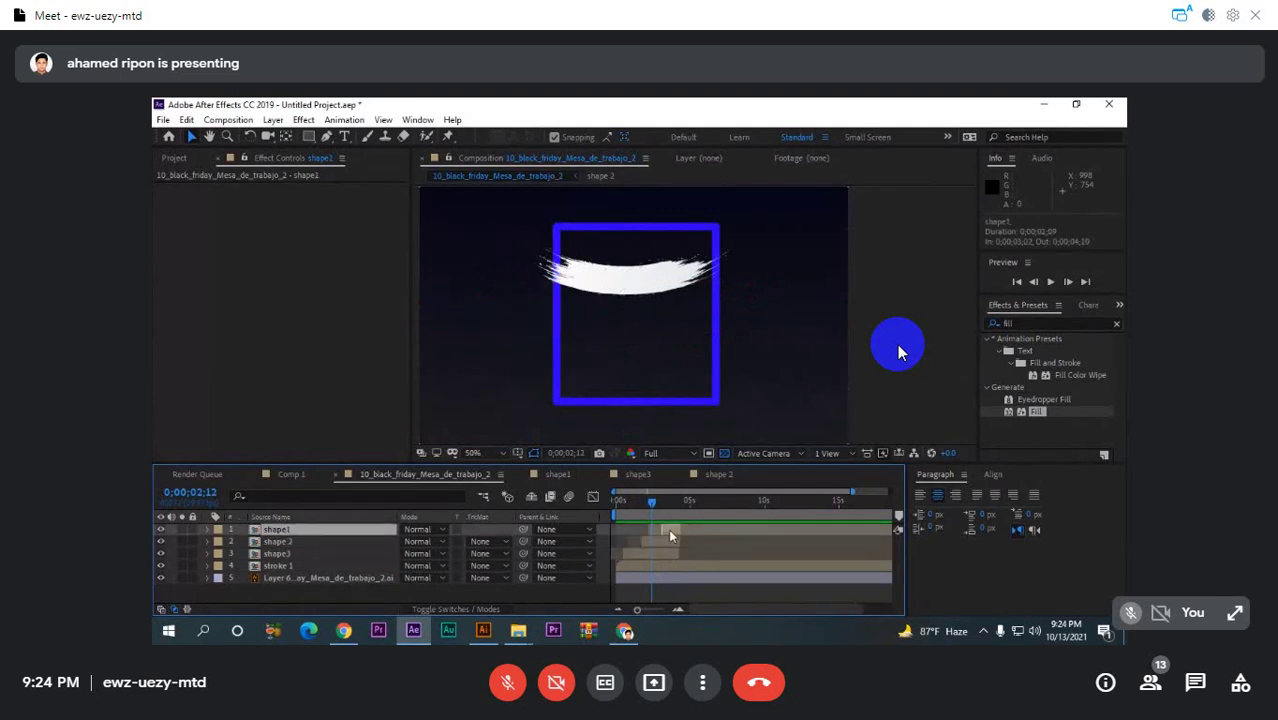
key("o")
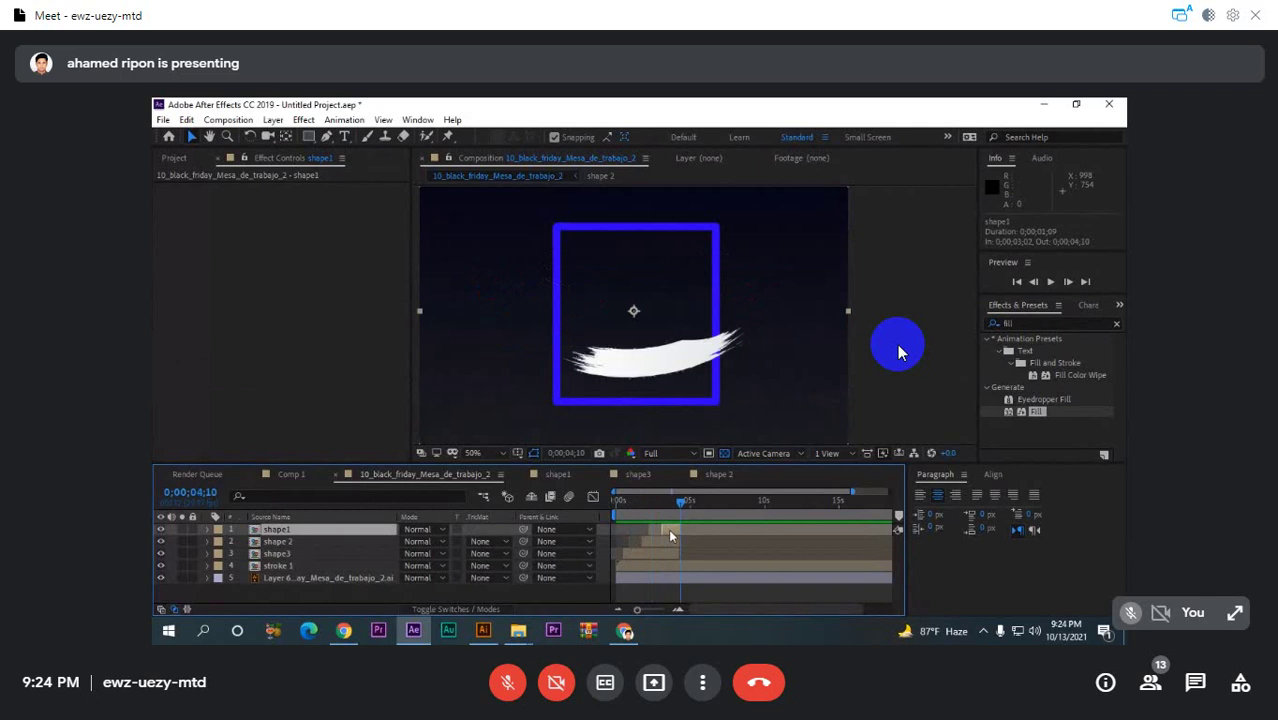
left_click_drag(643, 614, 660, 612)
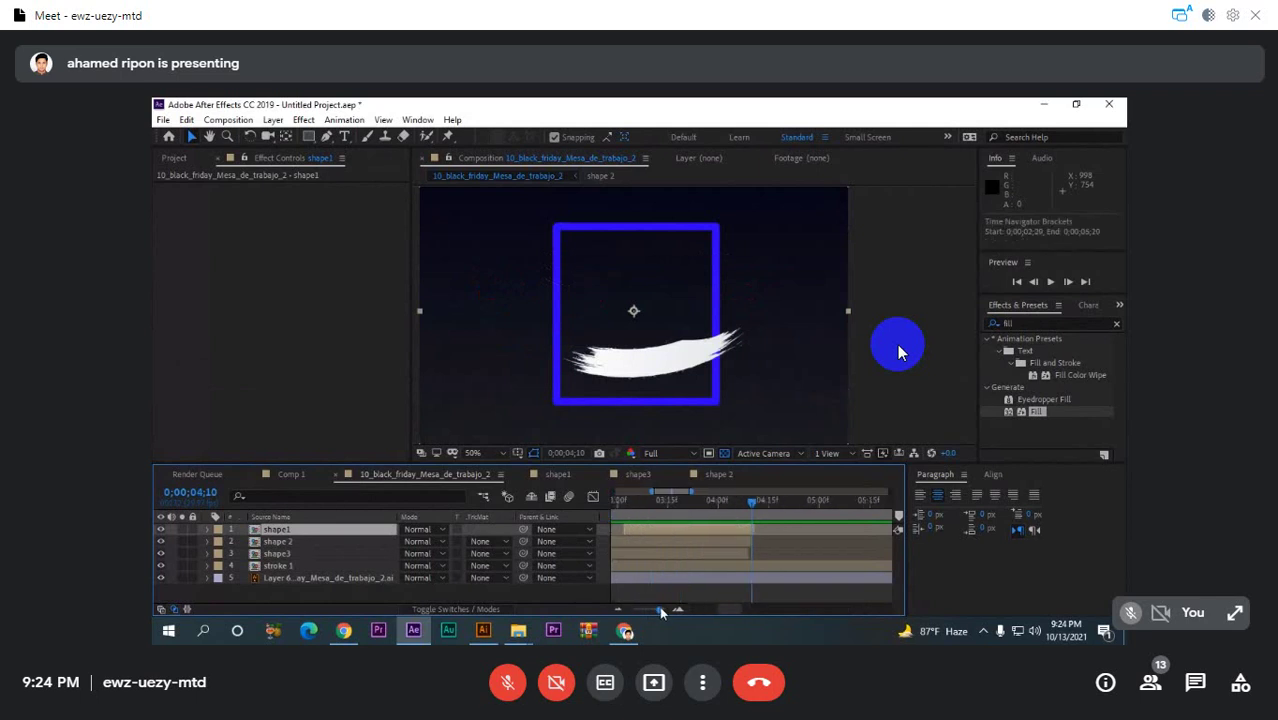
left_click(742, 545)
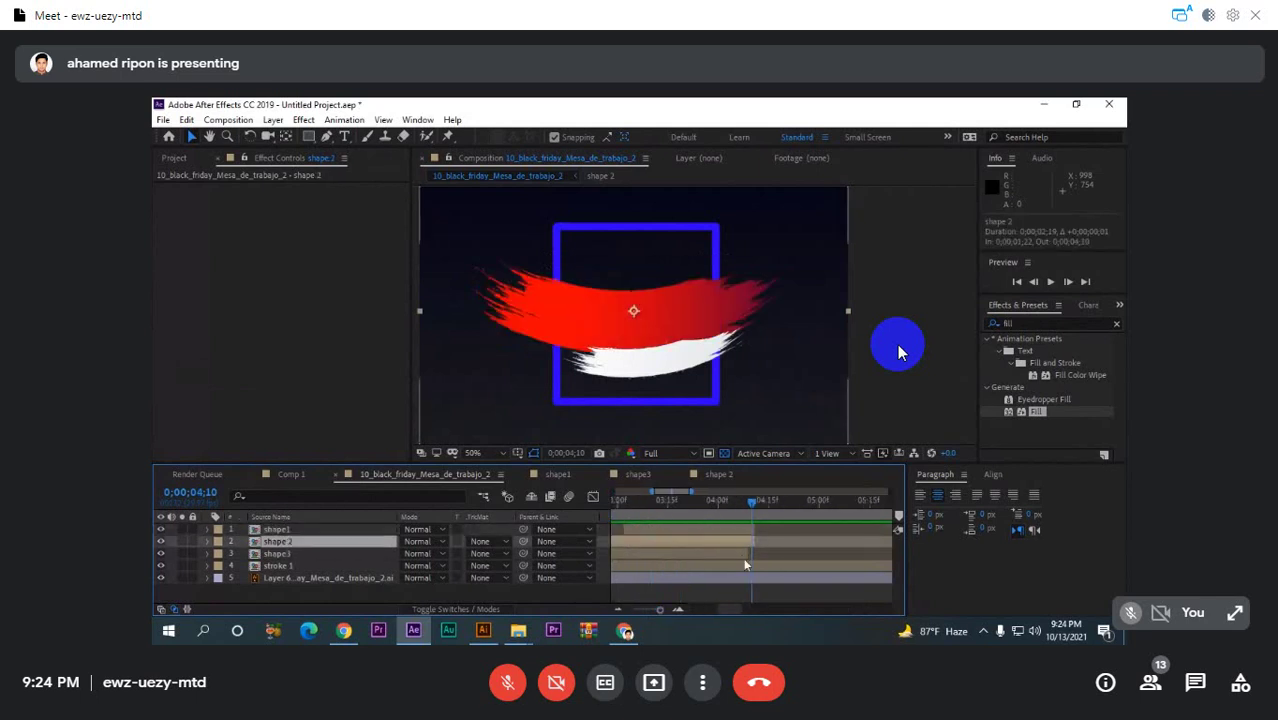
left_click_drag(745, 554, 752, 552)
- Play the main composition from the start to check that the three strokes end together
left_click_drag(757, 503, 602, 534)
key("space")
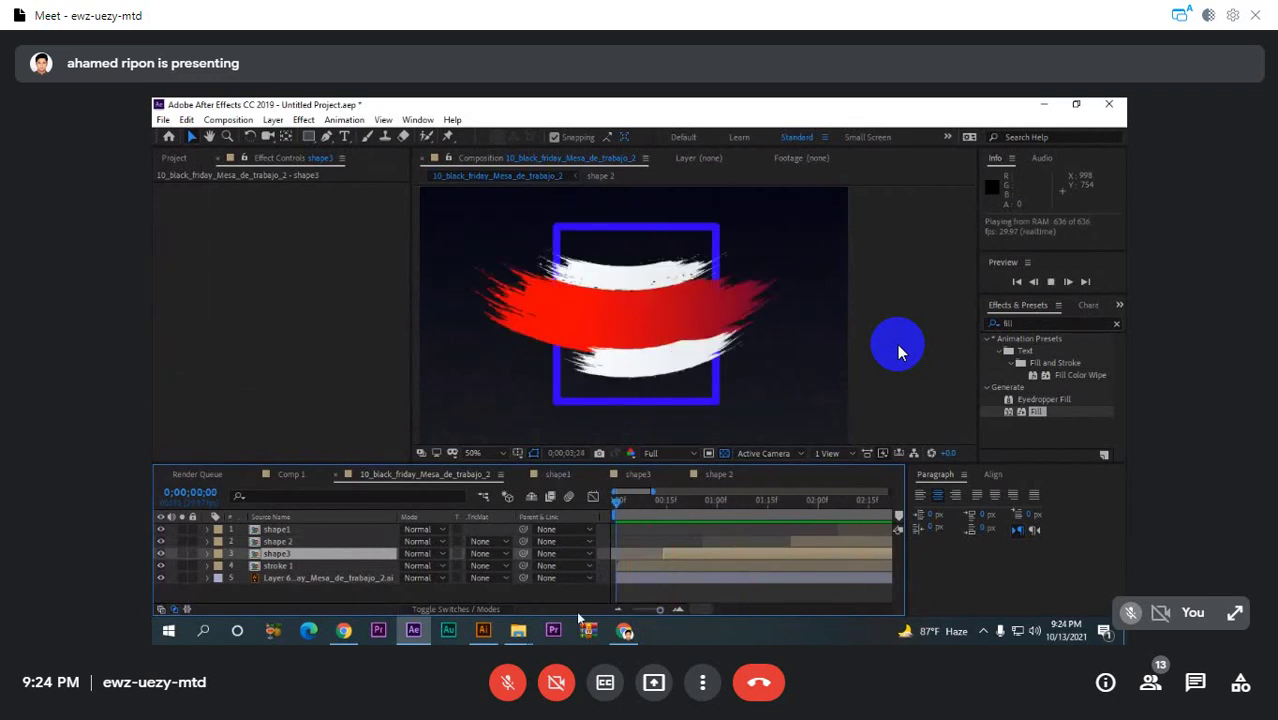
key("space")
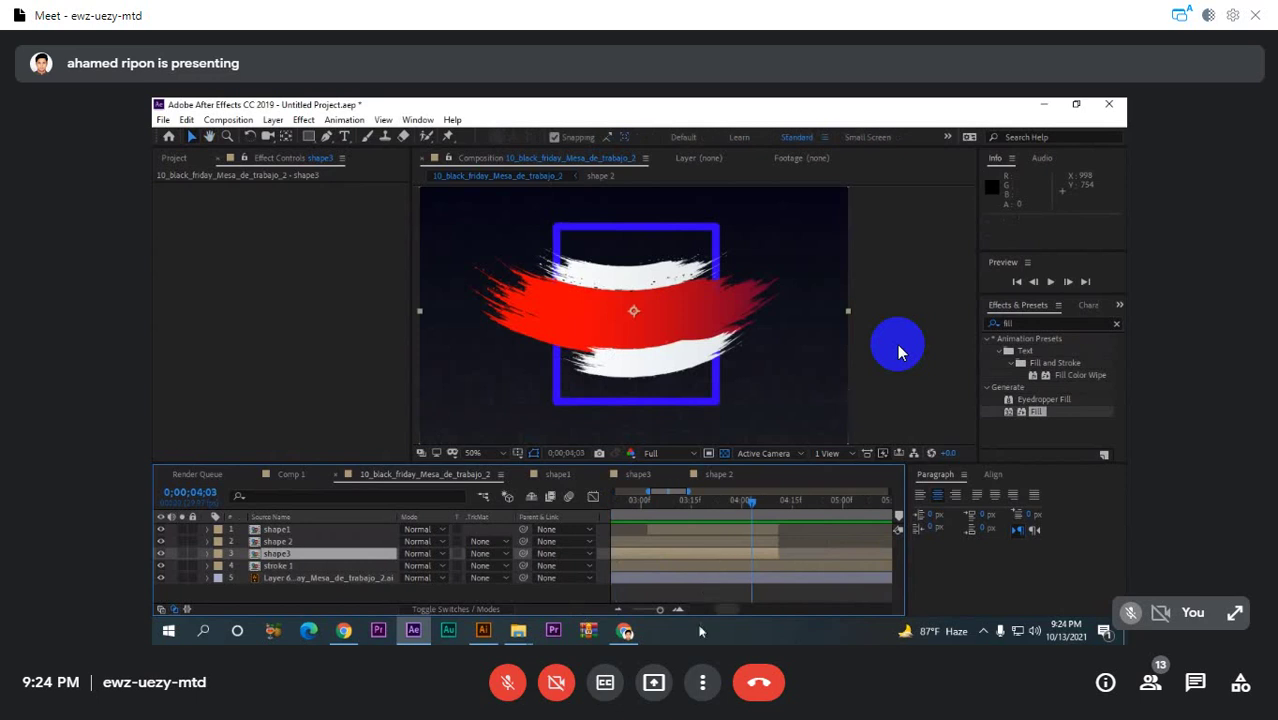
left_click_drag(659, 609, 639, 612)
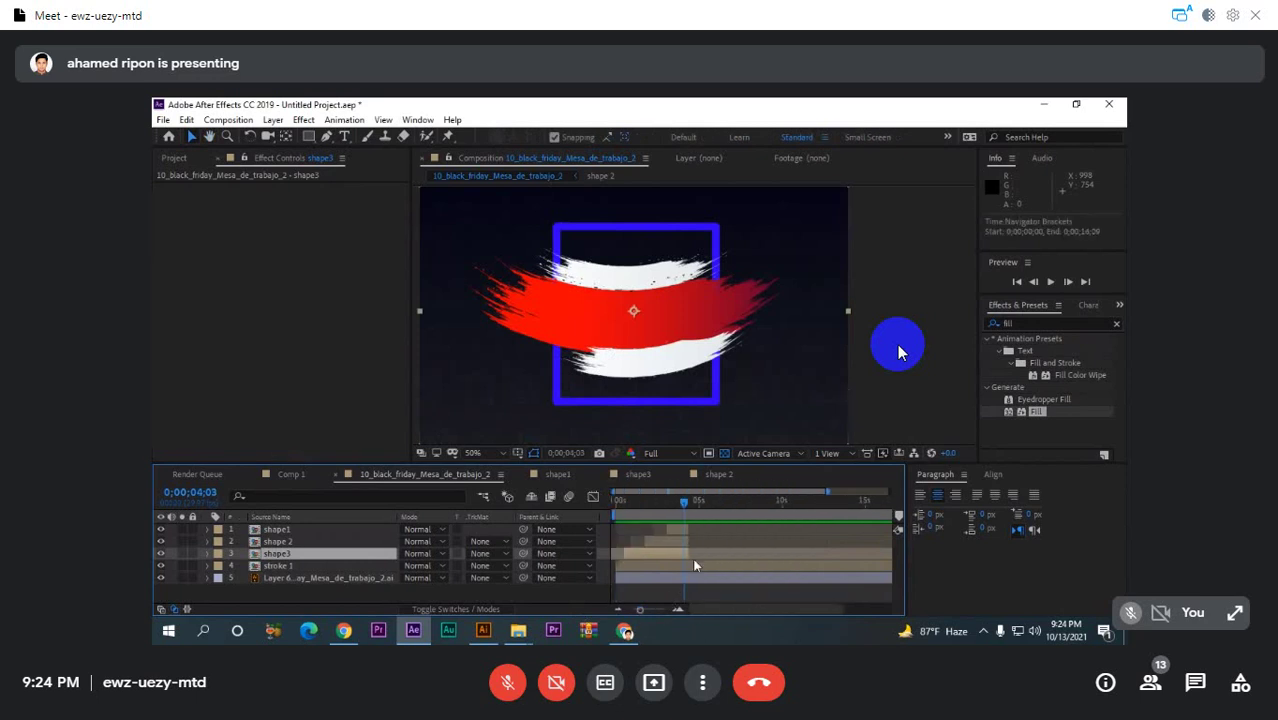
- Identify the bottom Illustrator layer by toggling its visibility, and show layer names instead of source names, keeping BACKGROUND as its name
left_click(298, 577)
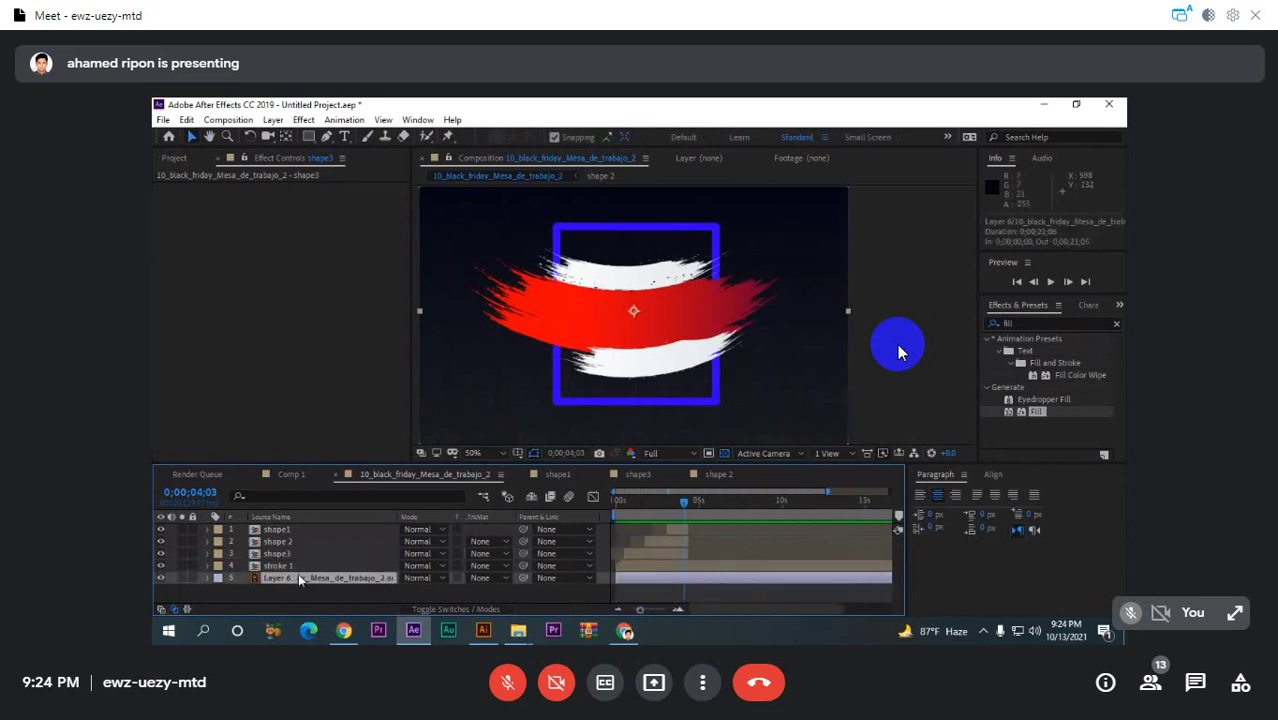
left_click(160, 577)
left_click(160, 577)
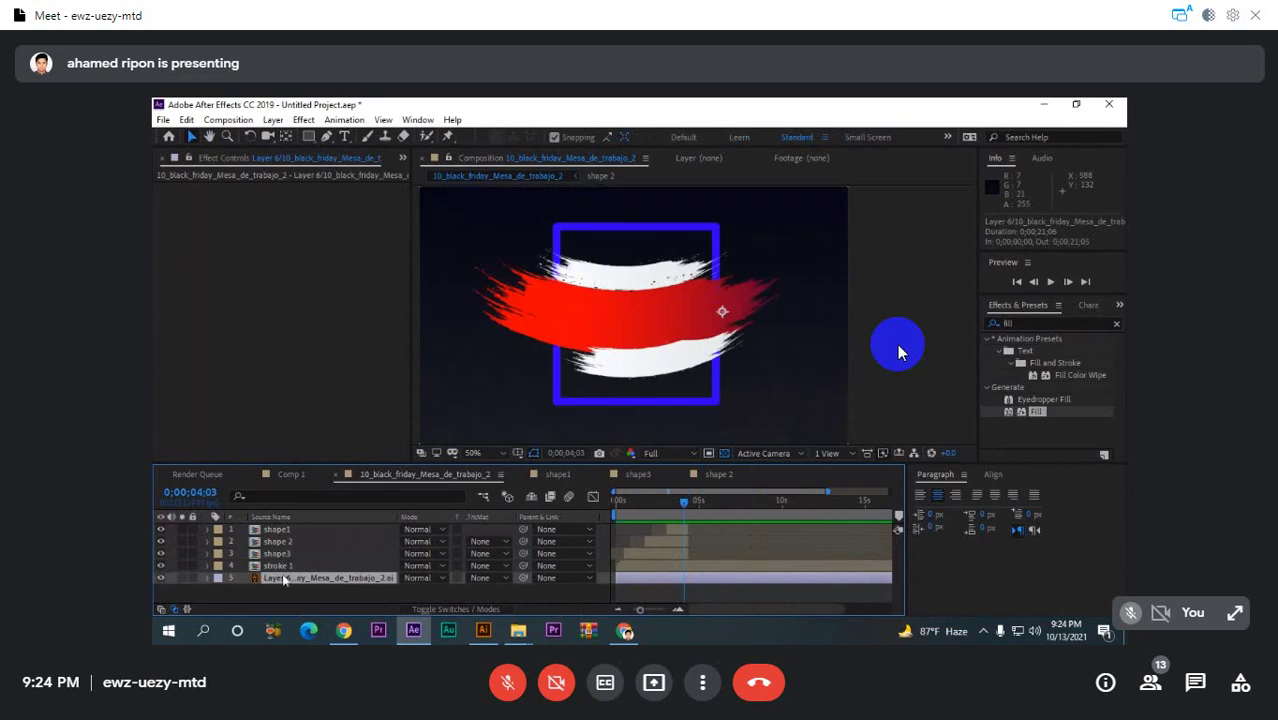
key("Return")
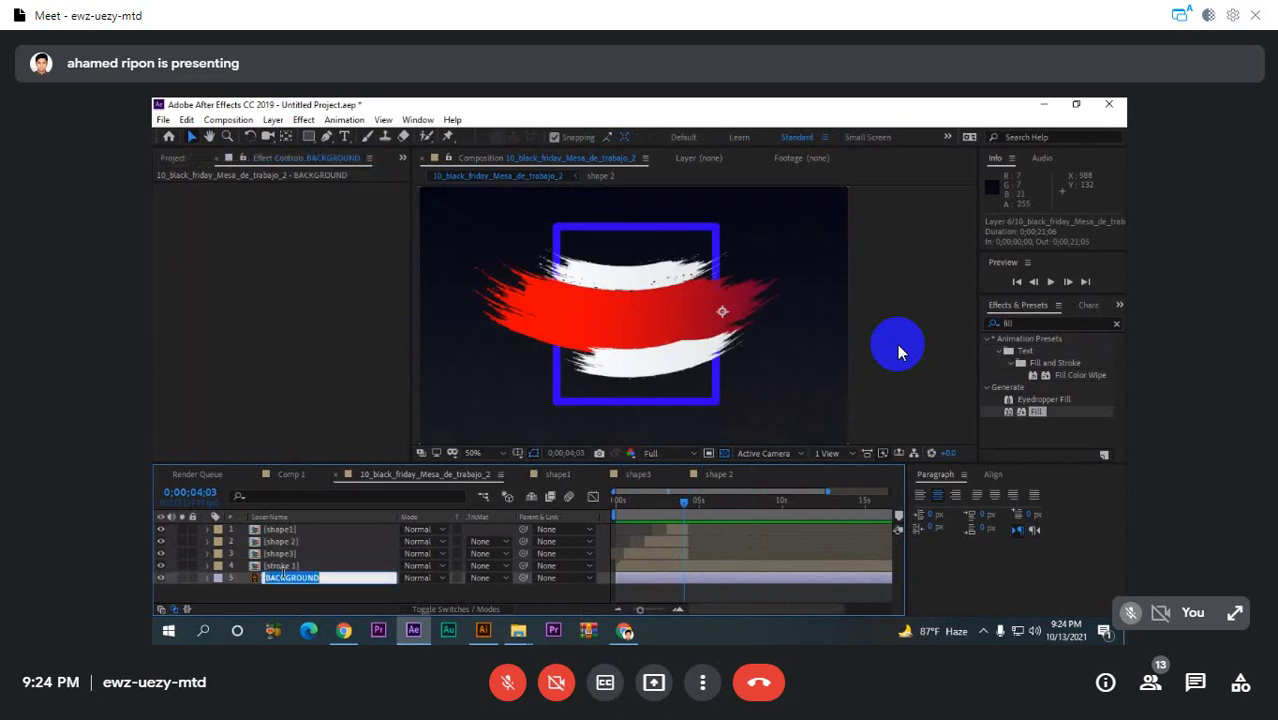
key("Return")
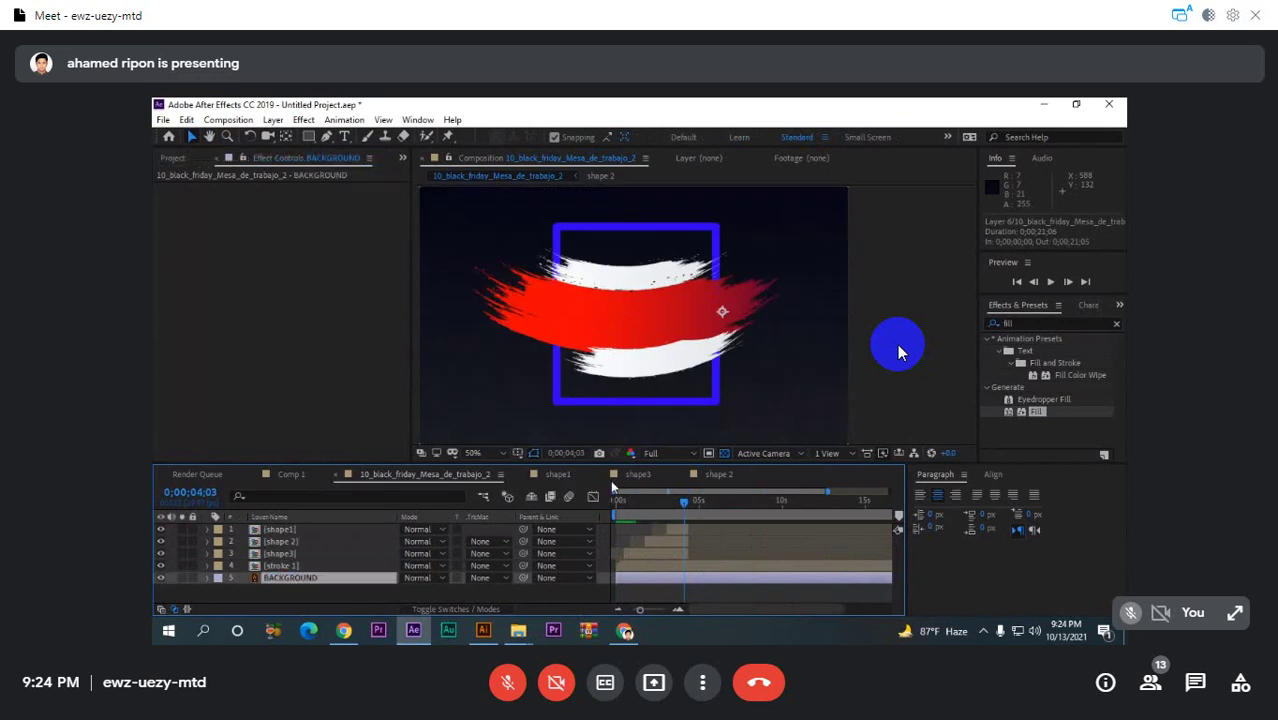
- Scrub through the stroke animation and park the current time at 0;00;02;01 with no layer selected
left_click(679, 503)
scroll(797, 341, "down", 2)
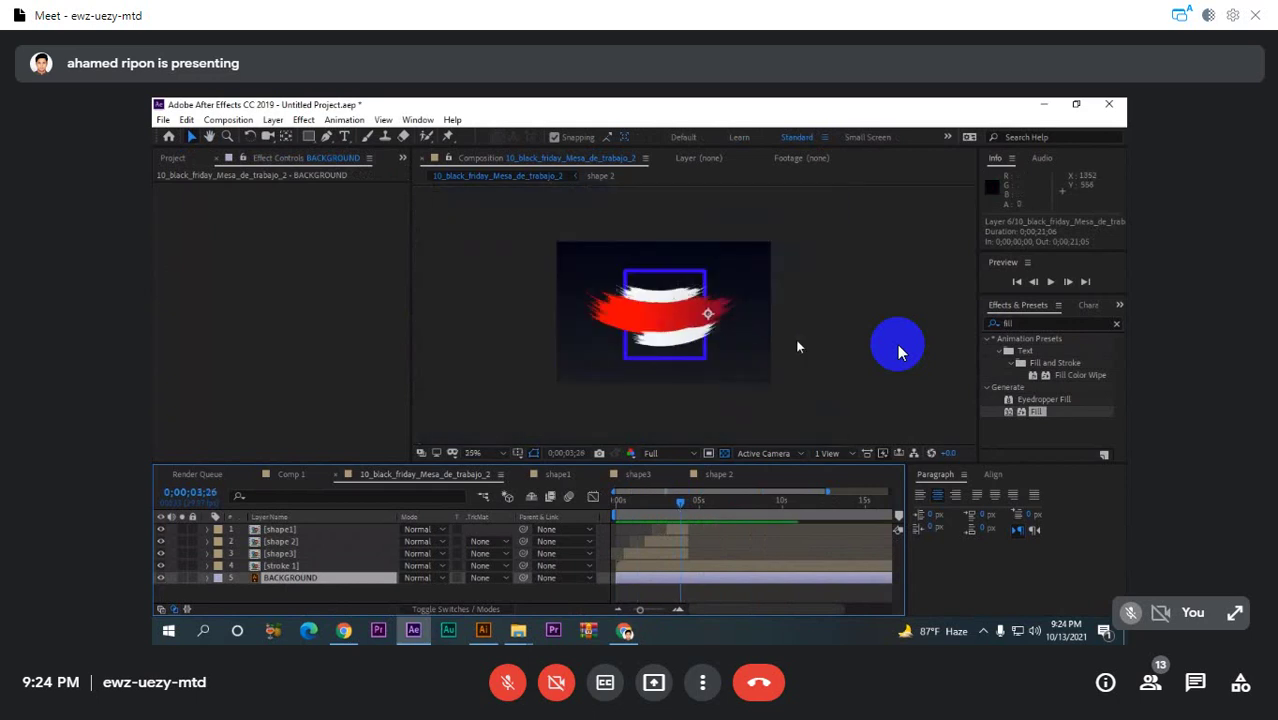
mouse_move(648, 503)
left_mouse_down()
mouse_move(627, 518)
mouse_move(653, 513)
mouse_move(625, 518)
mouse_move(649, 521)
mouse_move(616, 519)
mouse_move(645, 520)
left_mouse_up()
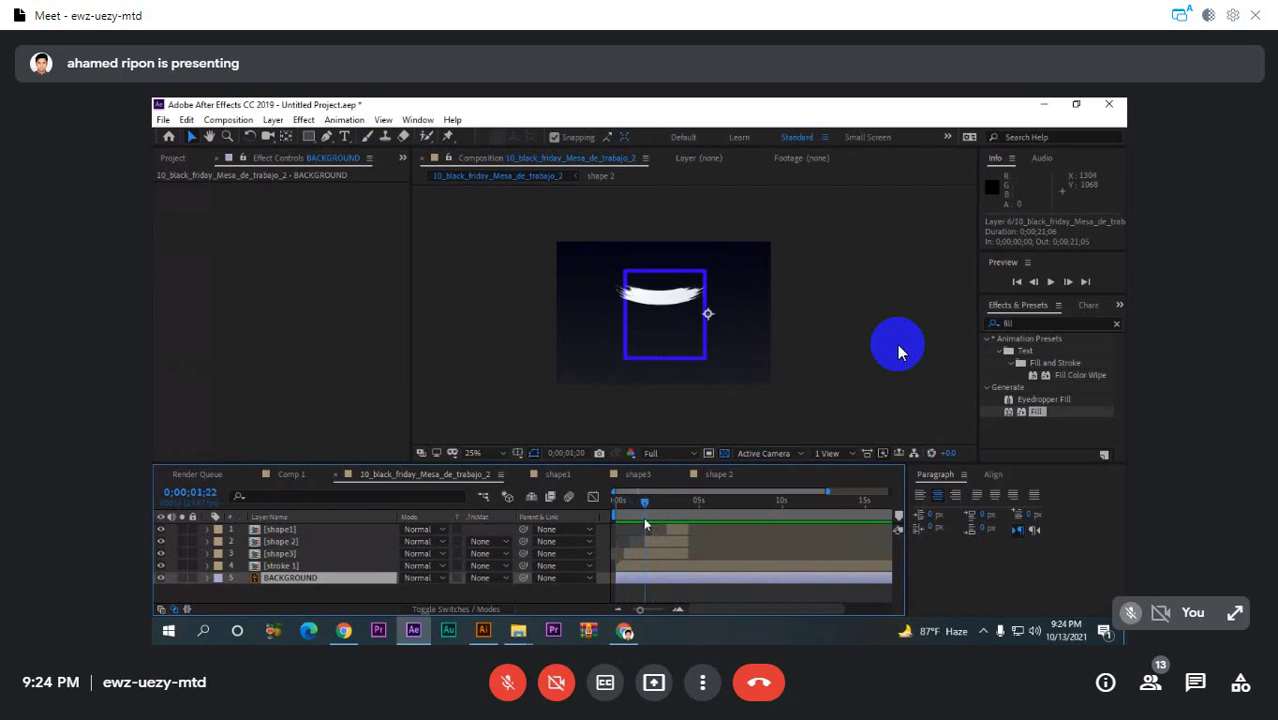
left_click(330, 598)
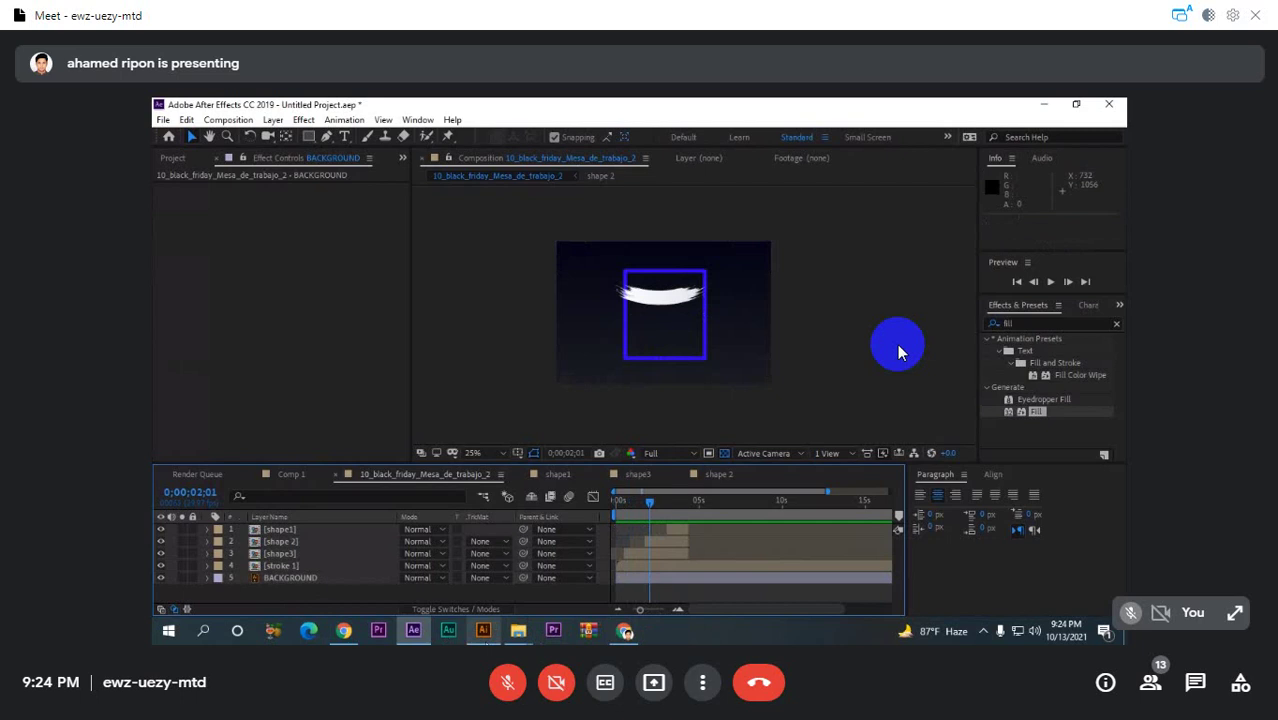
key("alt+Tab")
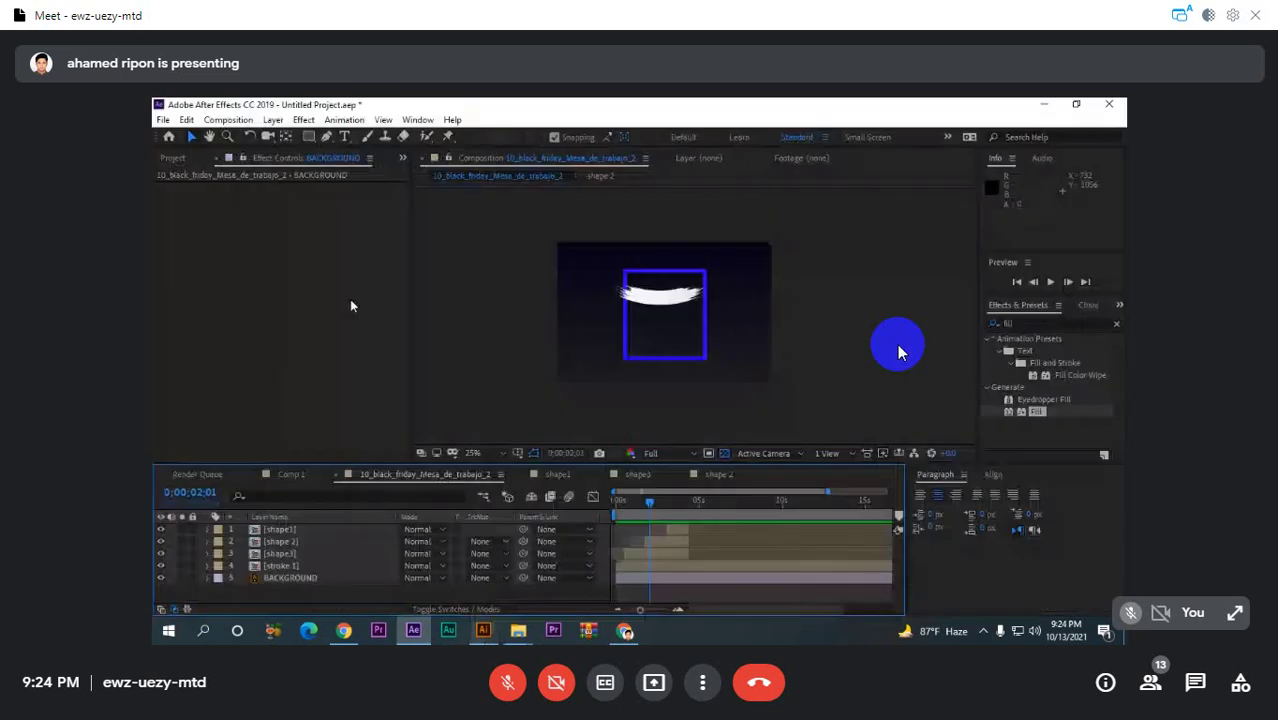
left_click(296, 528)
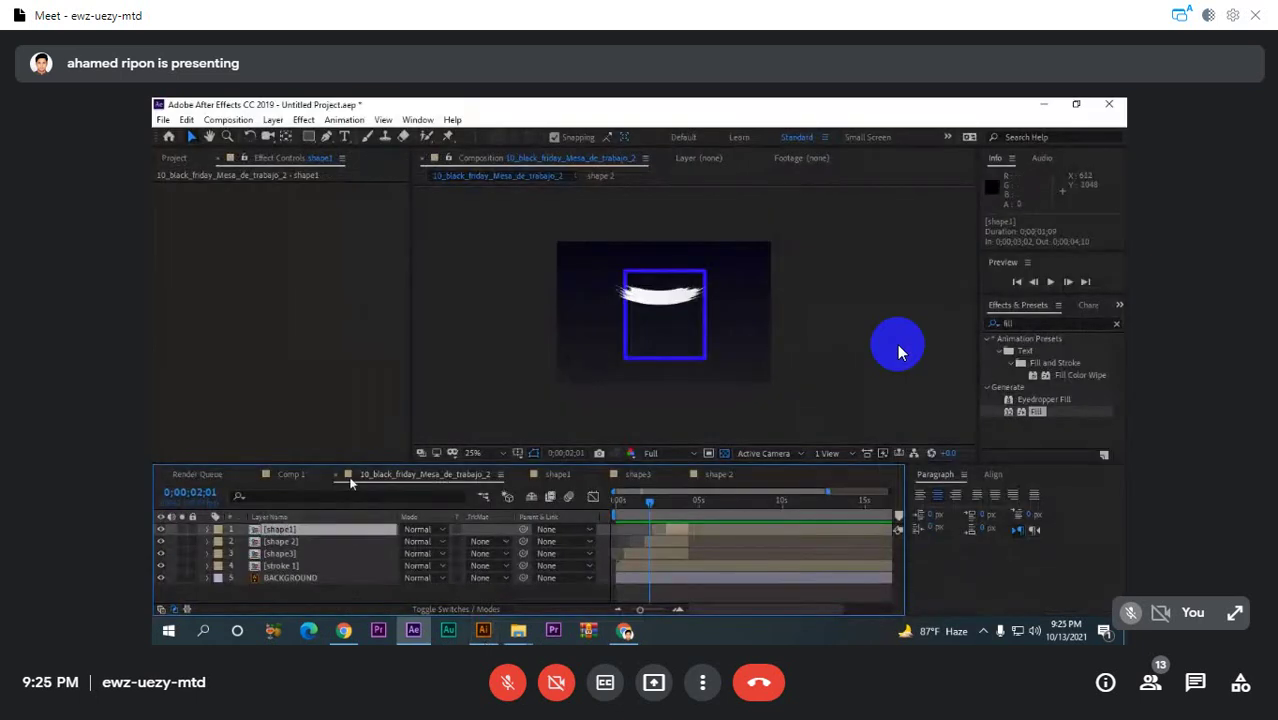
left_click(327, 598)
left_click(292, 532)
left_click(320, 593)
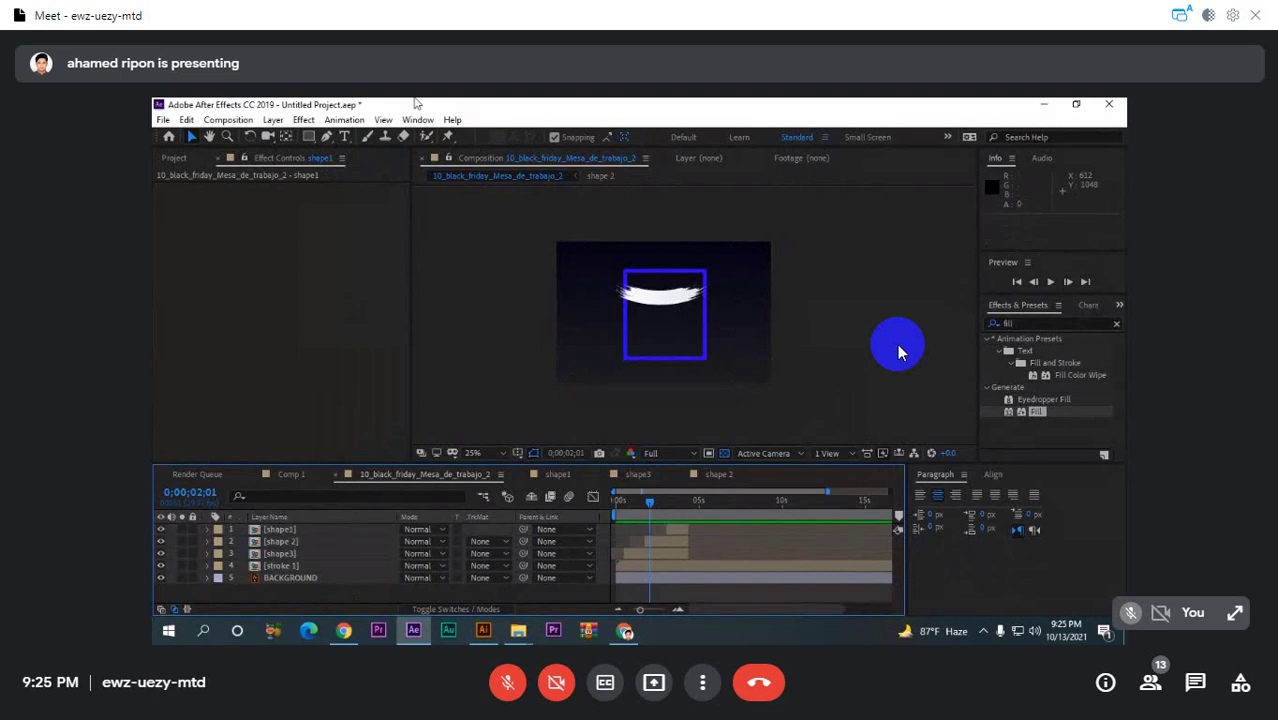
- Add a text layer reading "black friday special offer" beginning at the upper white brush stroke
left_click(345, 137)
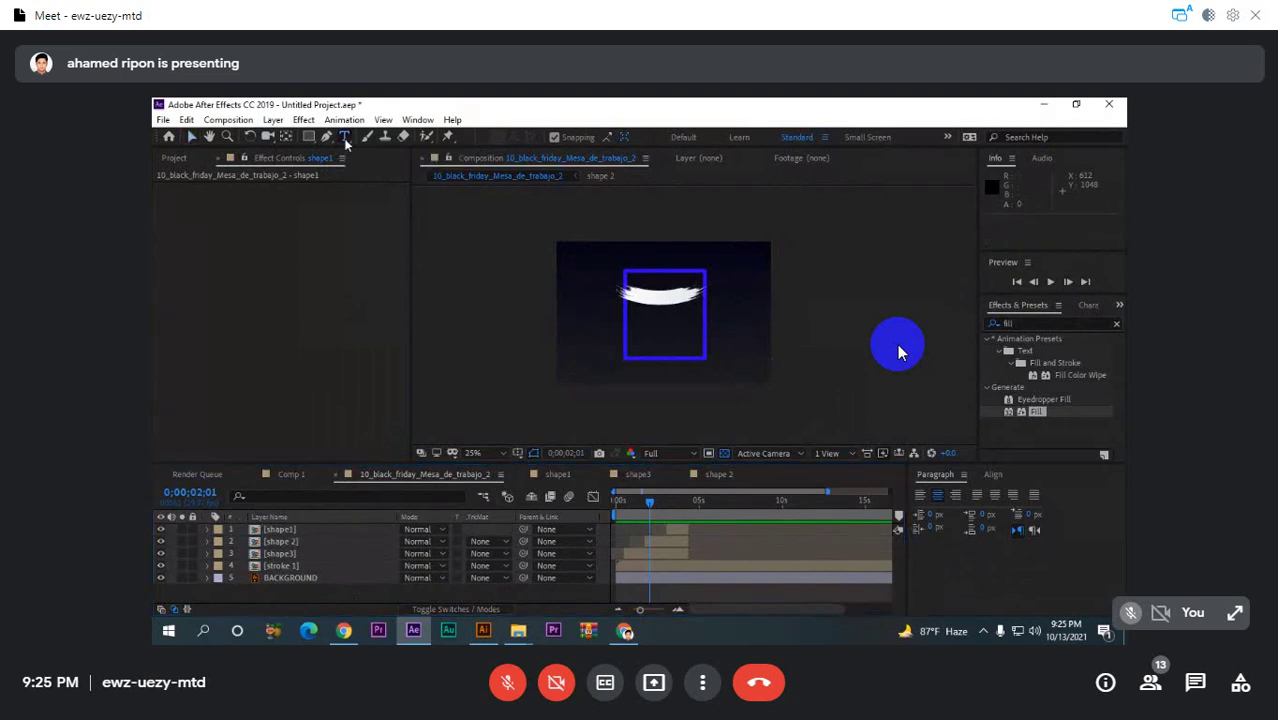
left_click(633, 297)
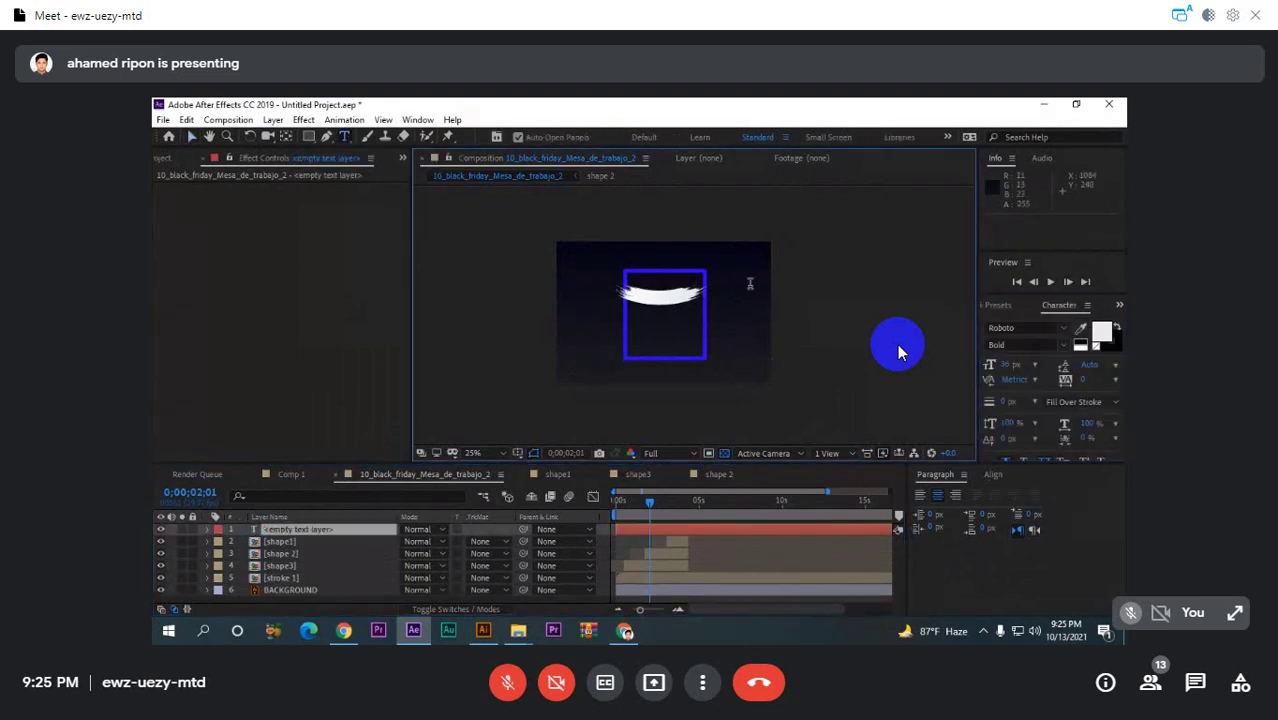
type("b")
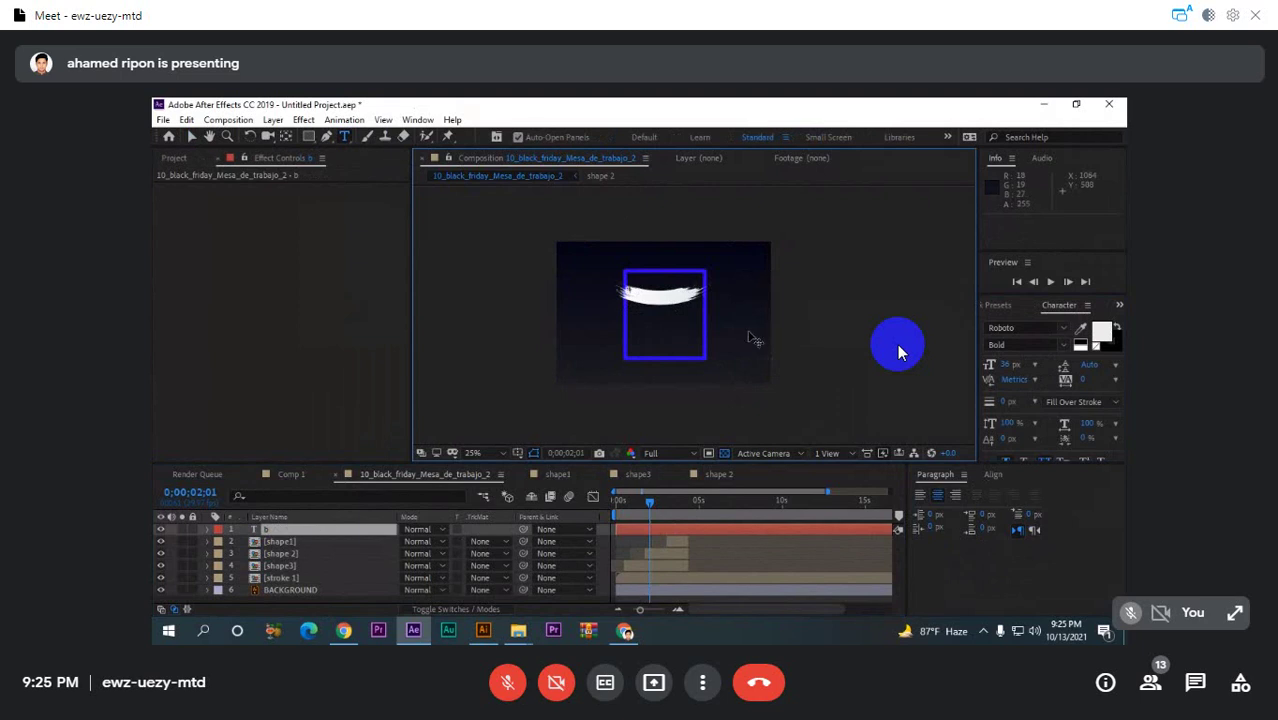
scroll(755, 334, "up", 2)
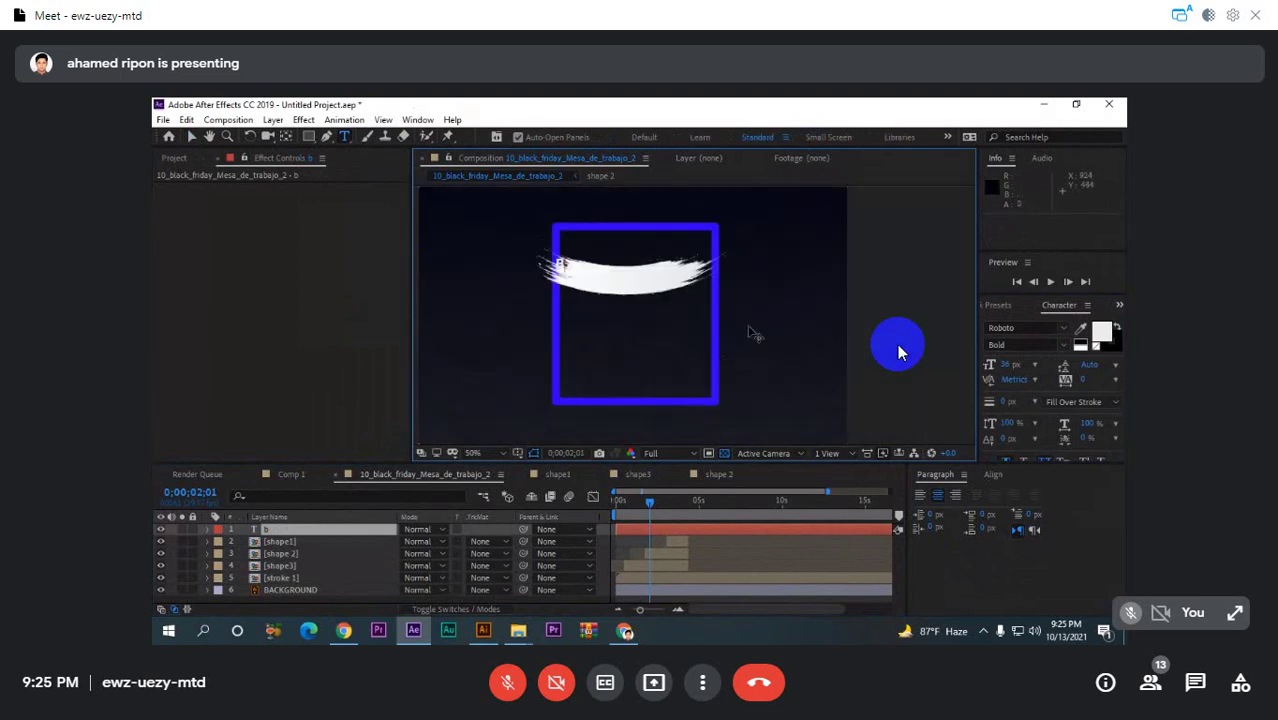
type("lack friday special")
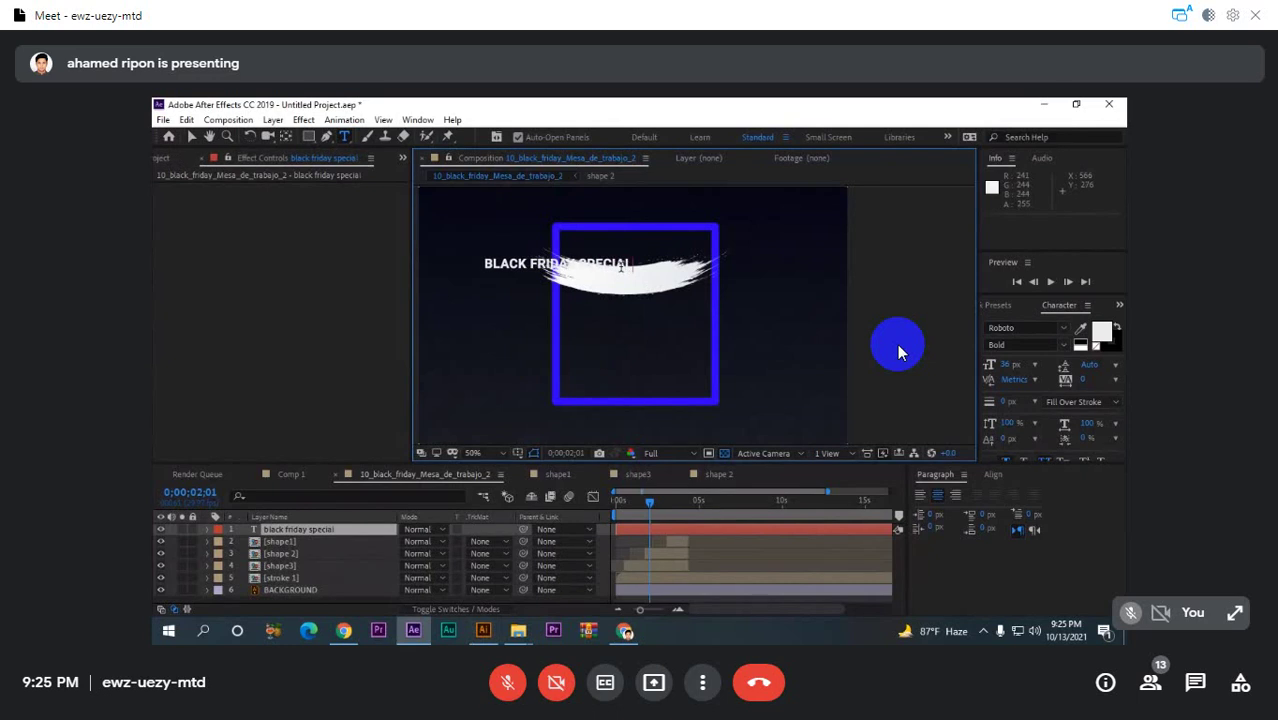
type("f")
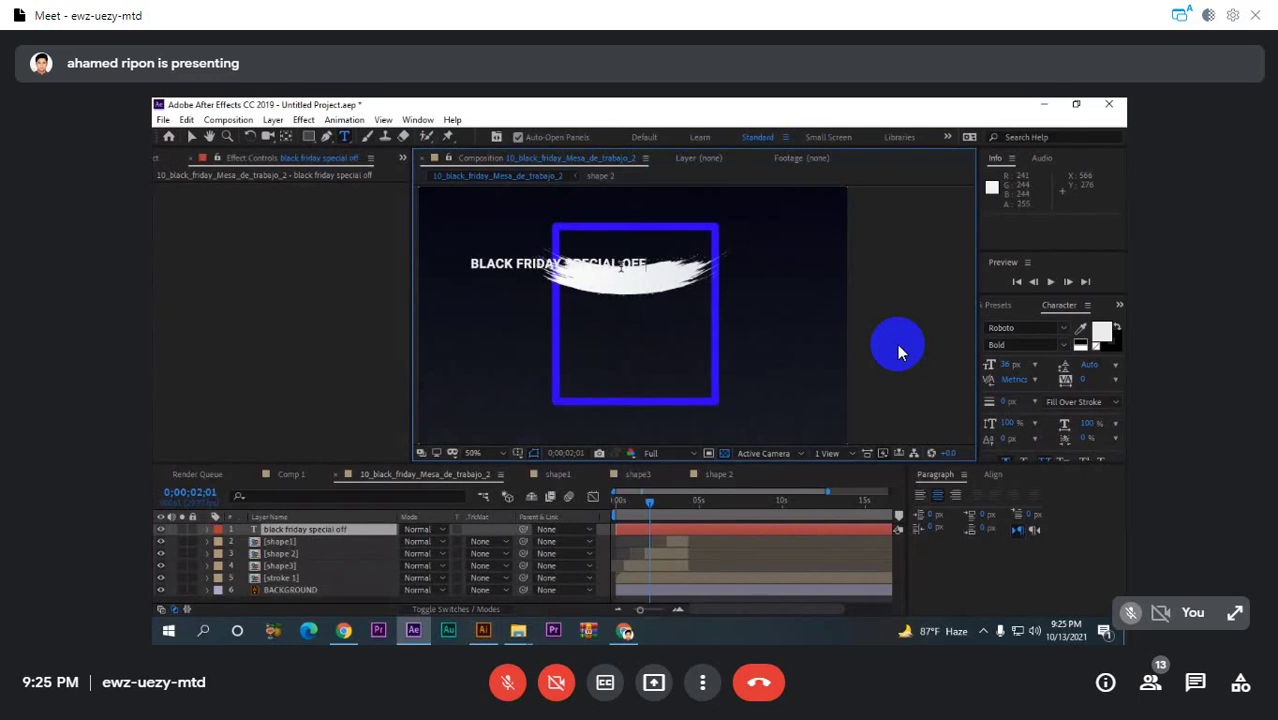
type("er")
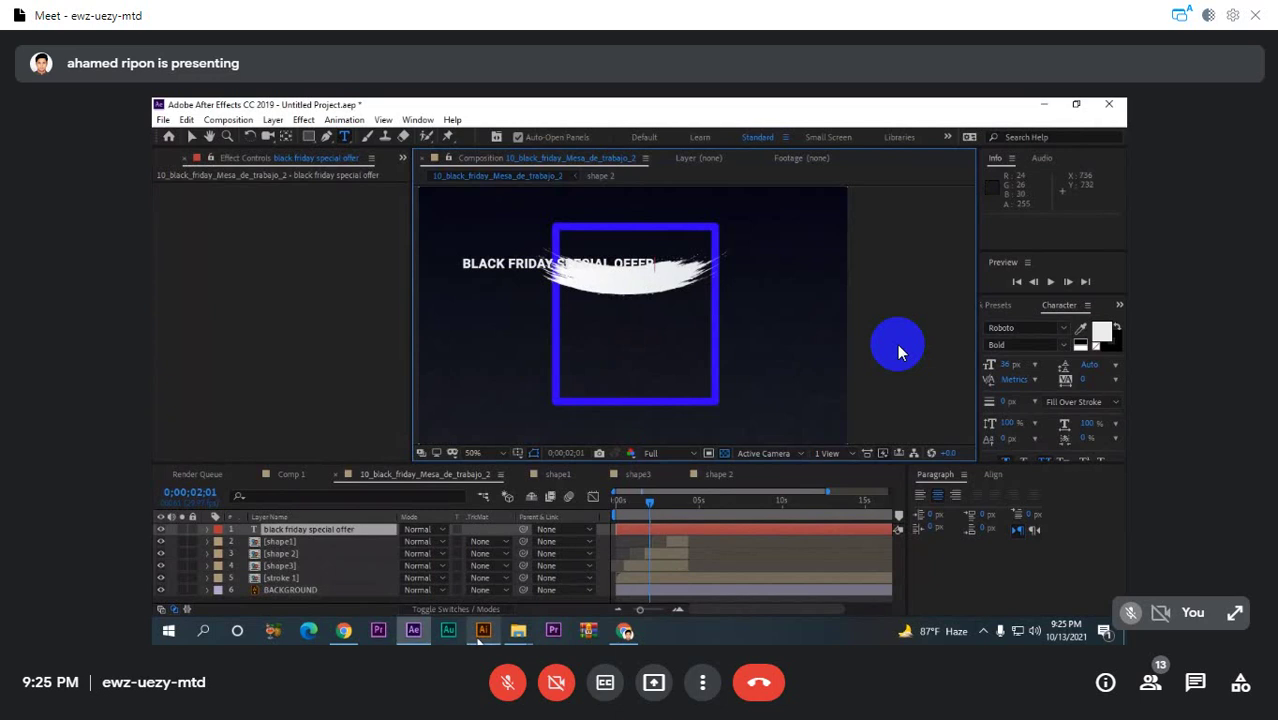
- Check the original lettering in Illustrator, return to After Effects, and set the text's fill colour to black
left_click(484, 632)
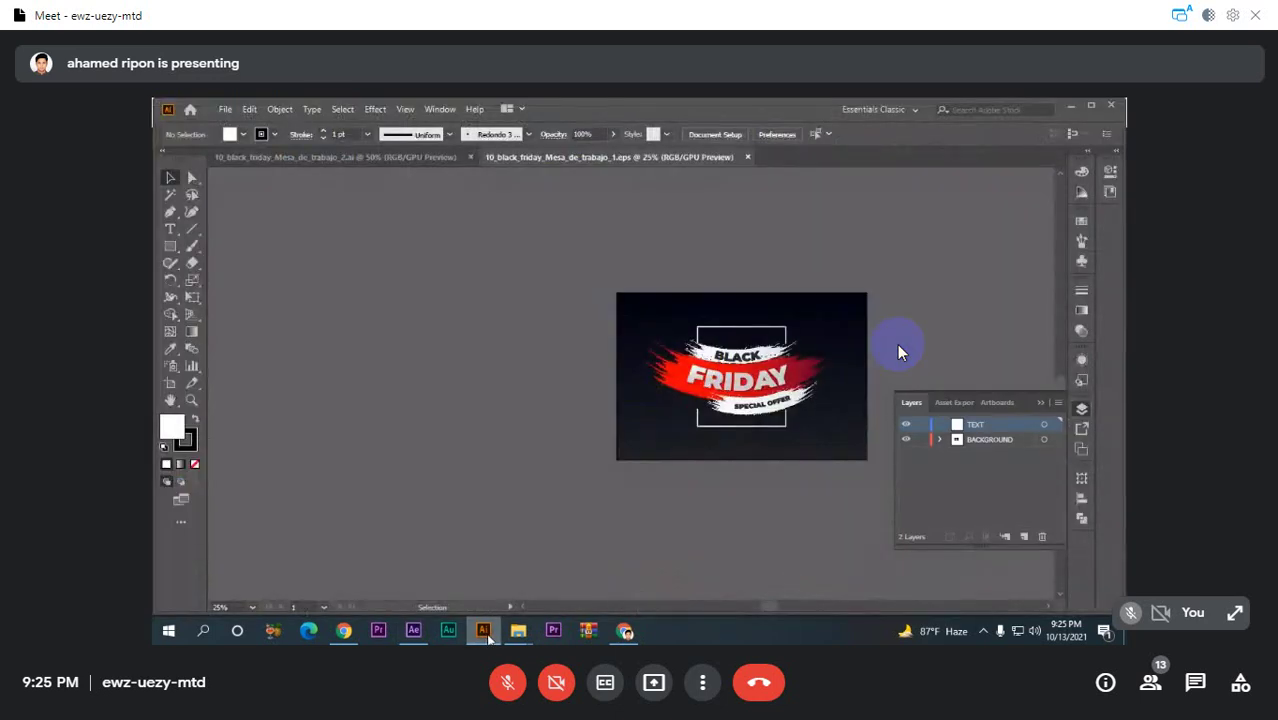
left_click(413, 630)
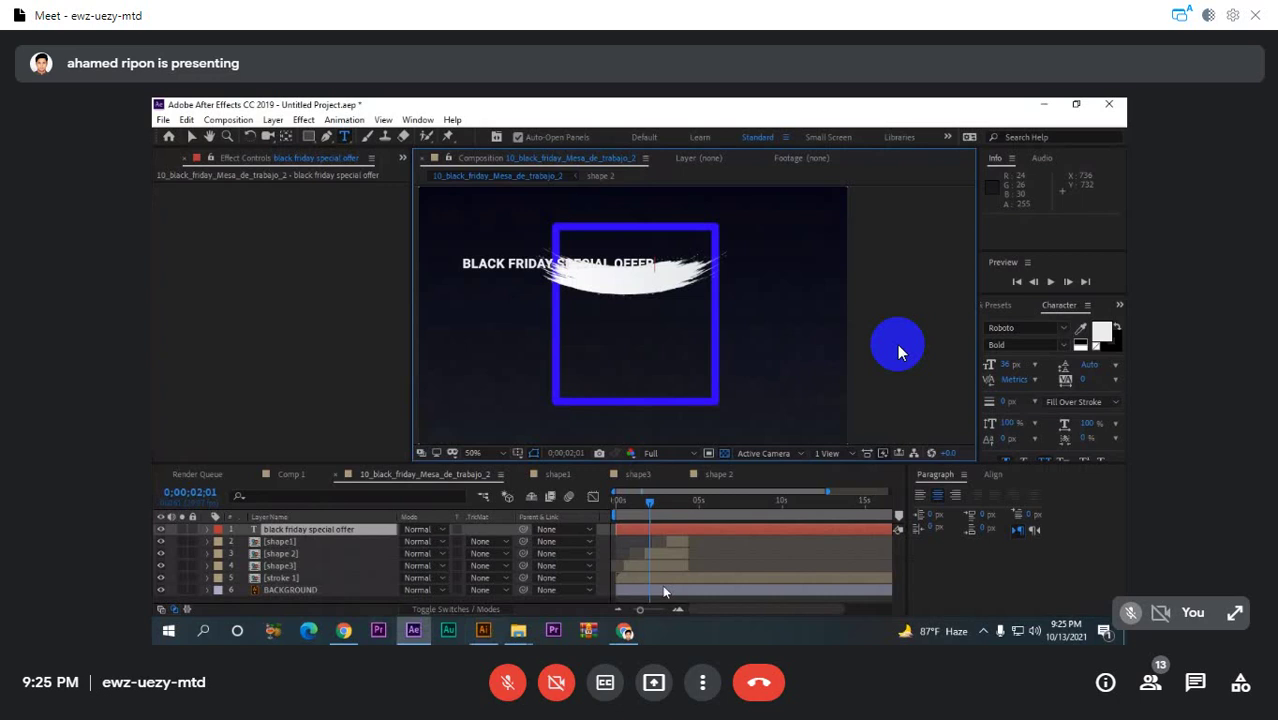
left_click(1101, 331)
left_click_drag(331, 538, 192, 587)
left_click(504, 408)
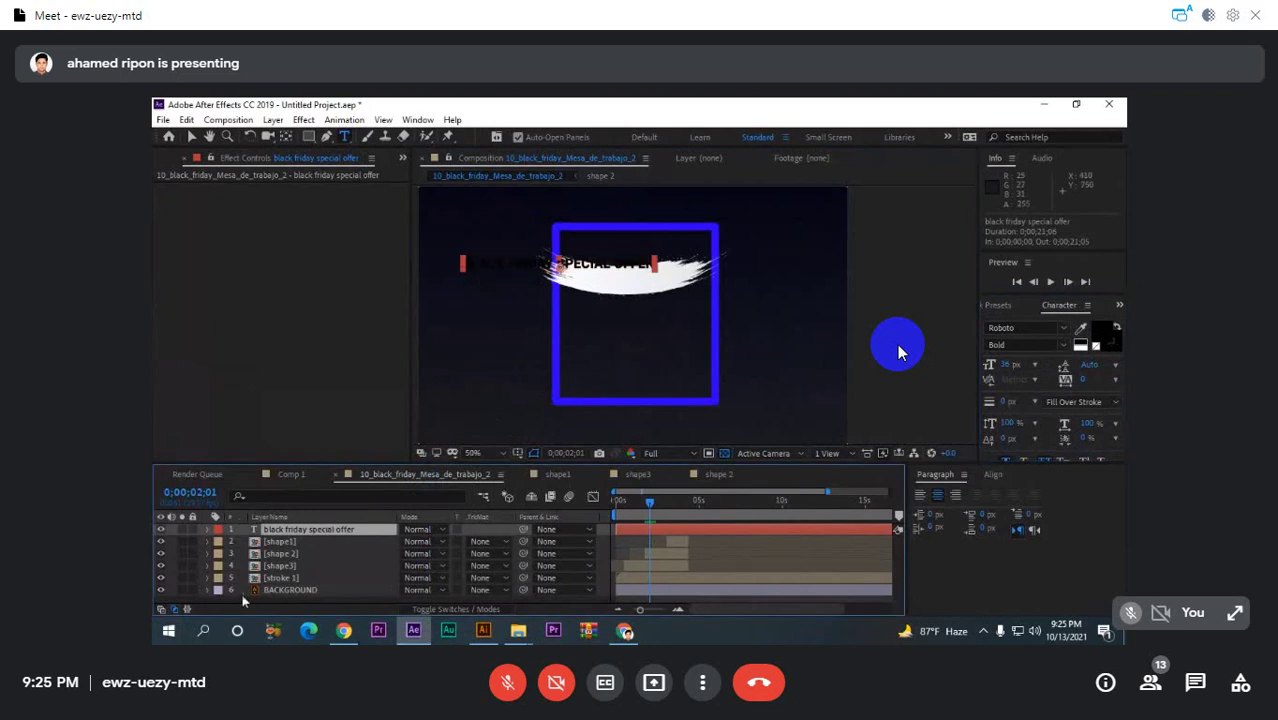
- Hide the BACKGROUND layer and duplicate the black friday special offer text layer twice
left_click(161, 590)
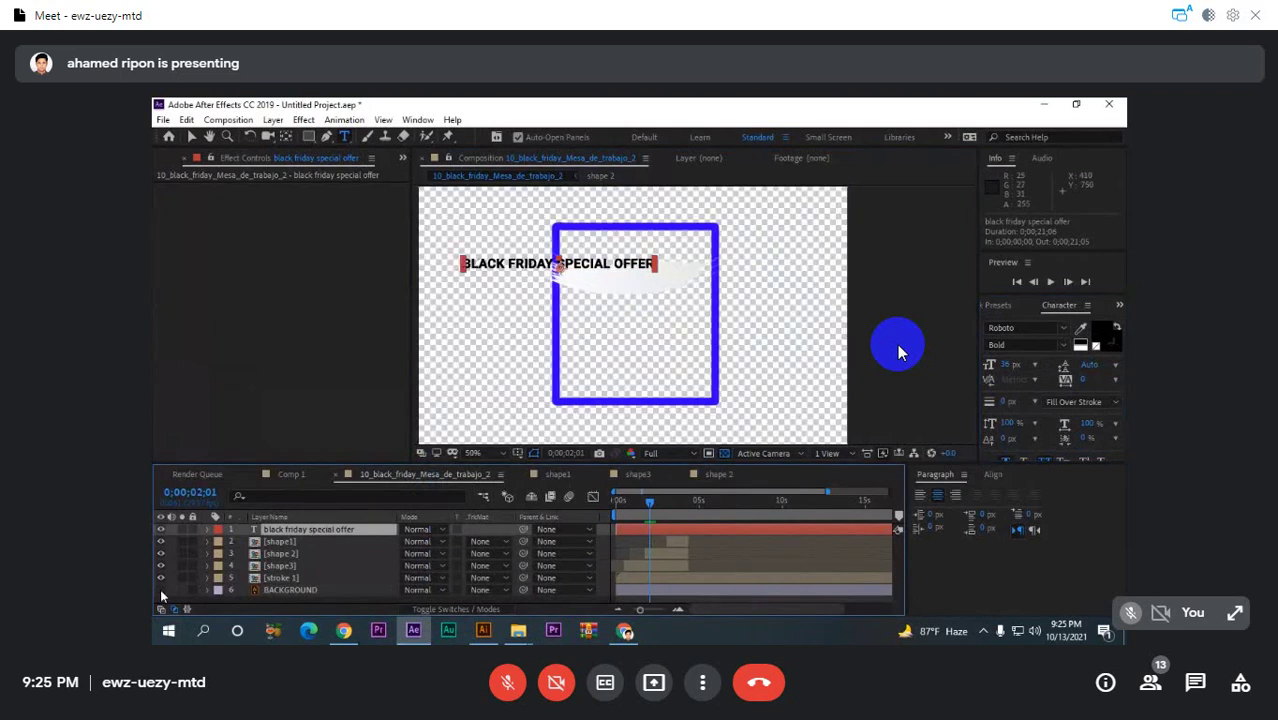
double_click(312, 530)
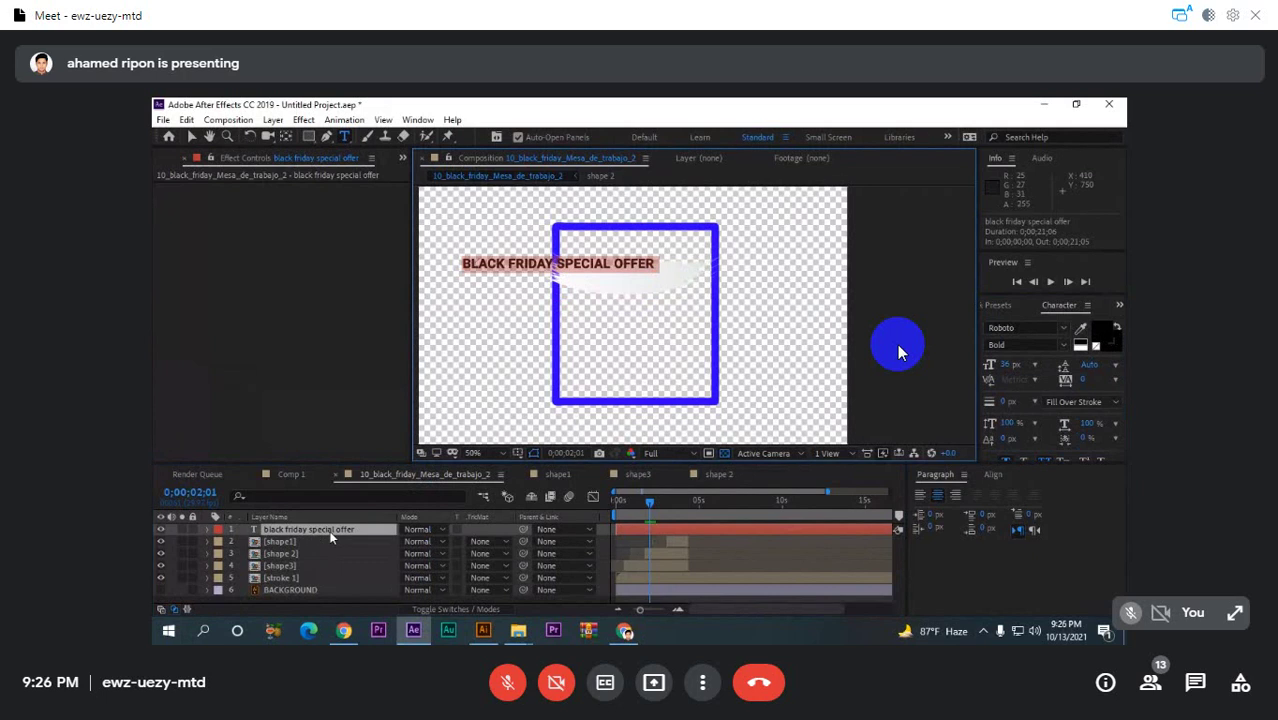
left_click(355, 530)
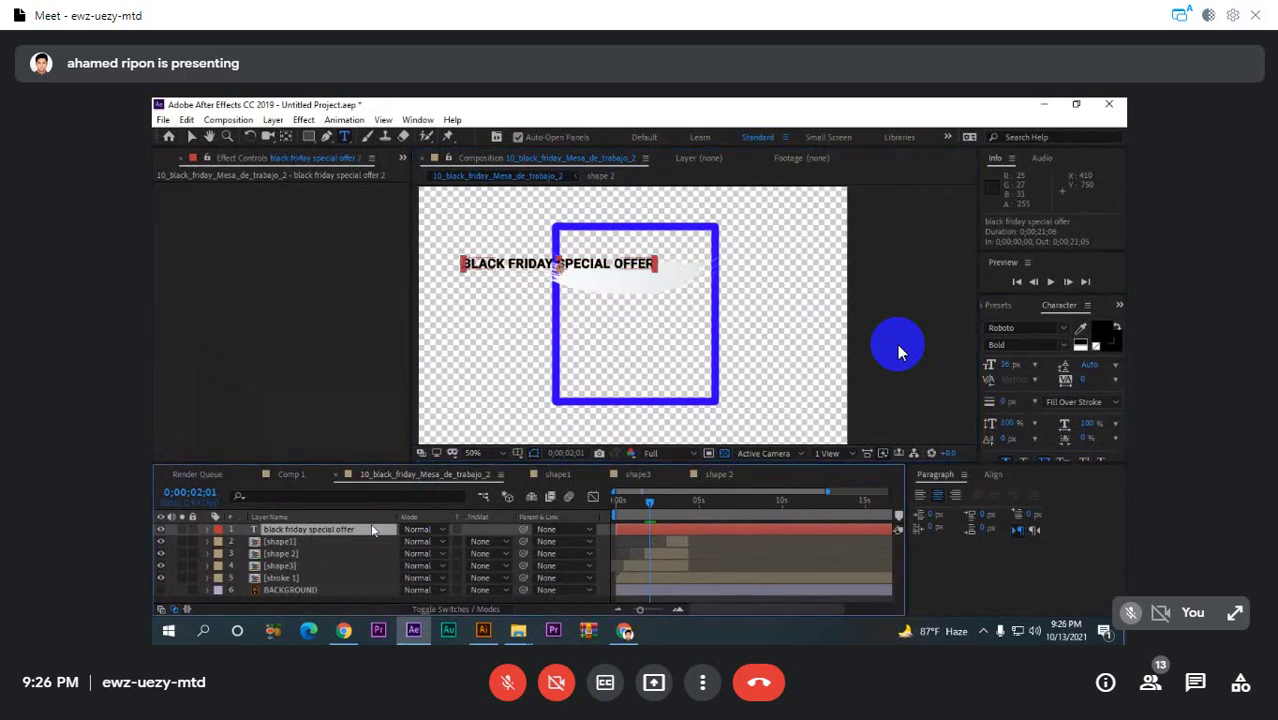
key("ctrl+d")
key("ctrl+d")
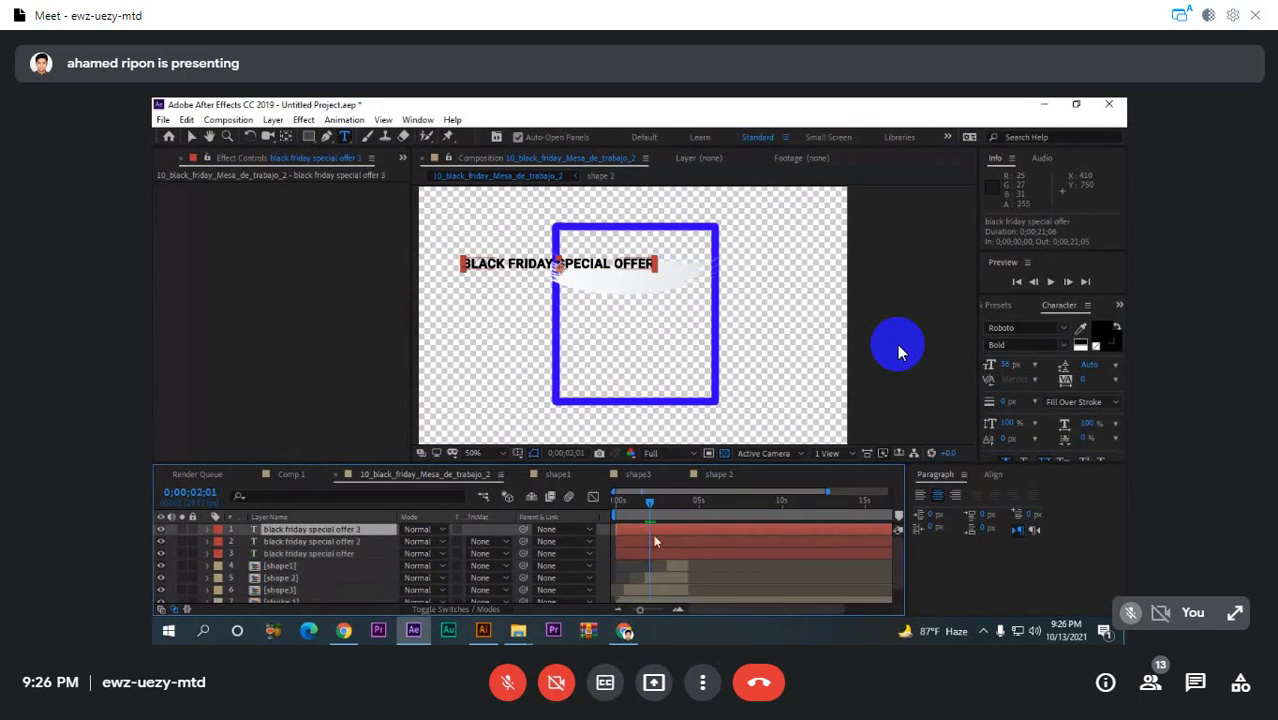
left_click_drag(648, 511, 621, 517)
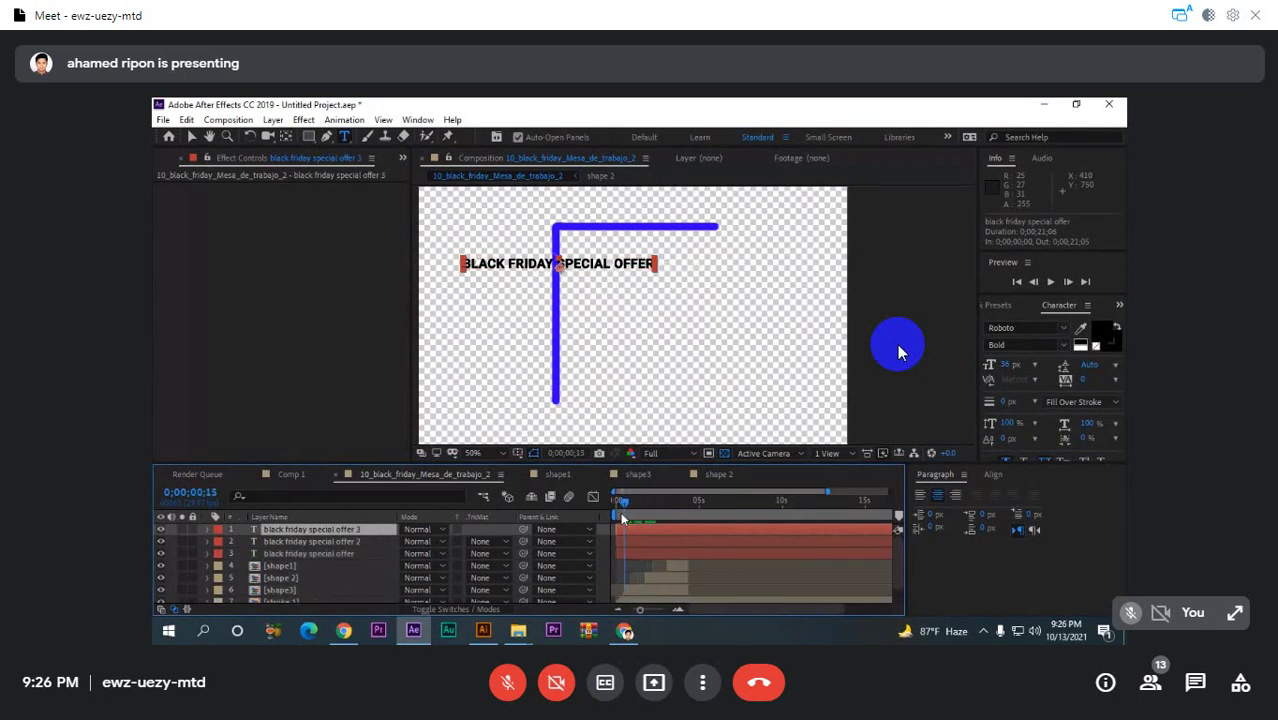
- Change the topmost text duplicate to read "BSPECIAL OFFER" and hide the other two text layers
double_click(316, 533)
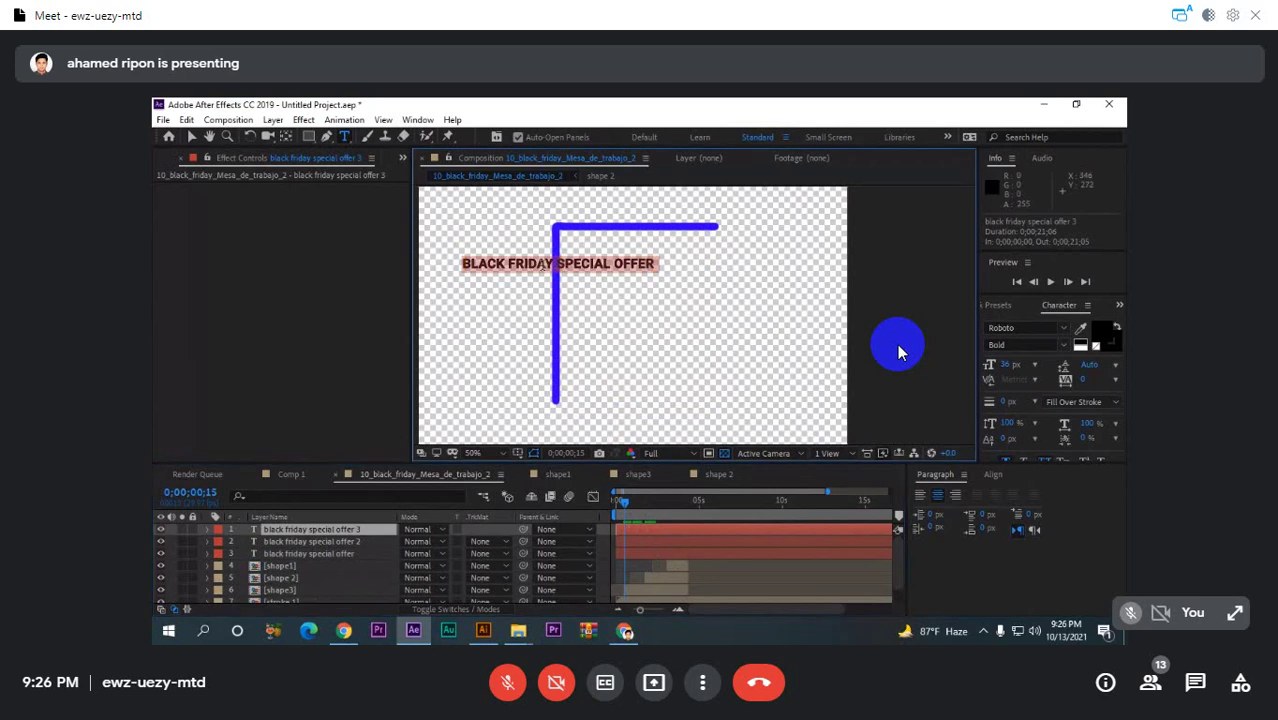
left_click_drag(551, 265, 451, 268)
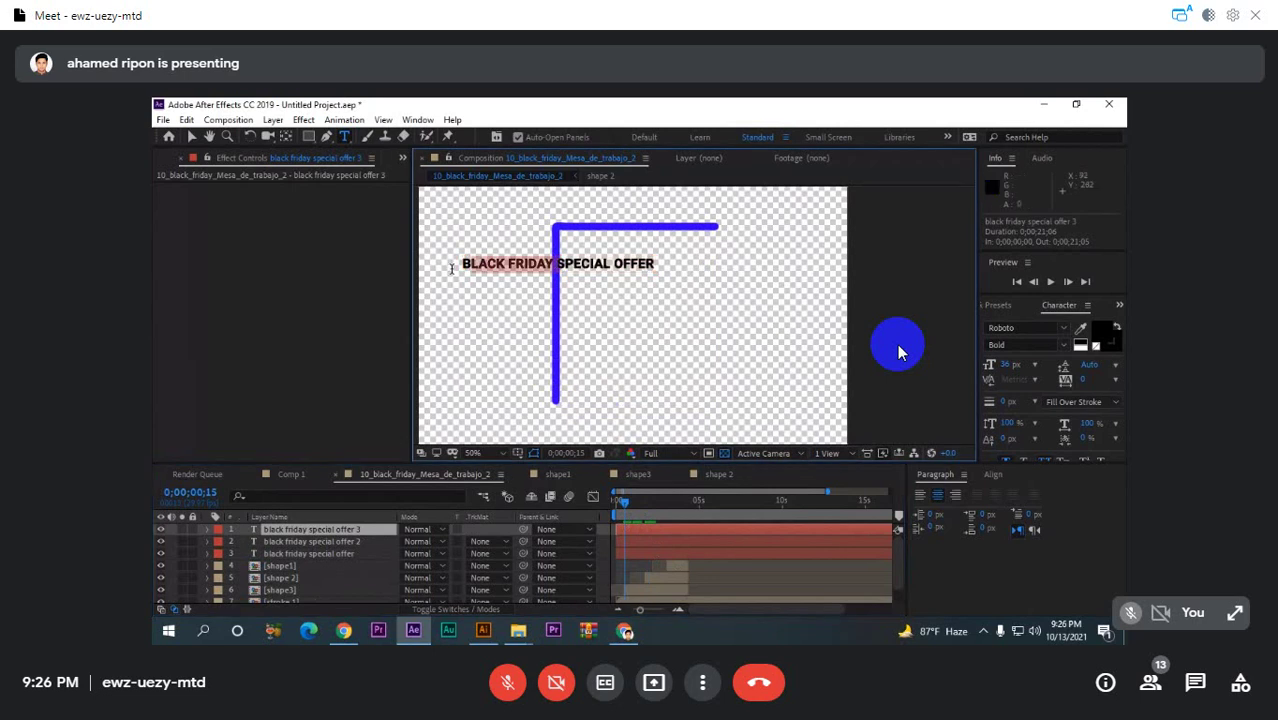
type("b")
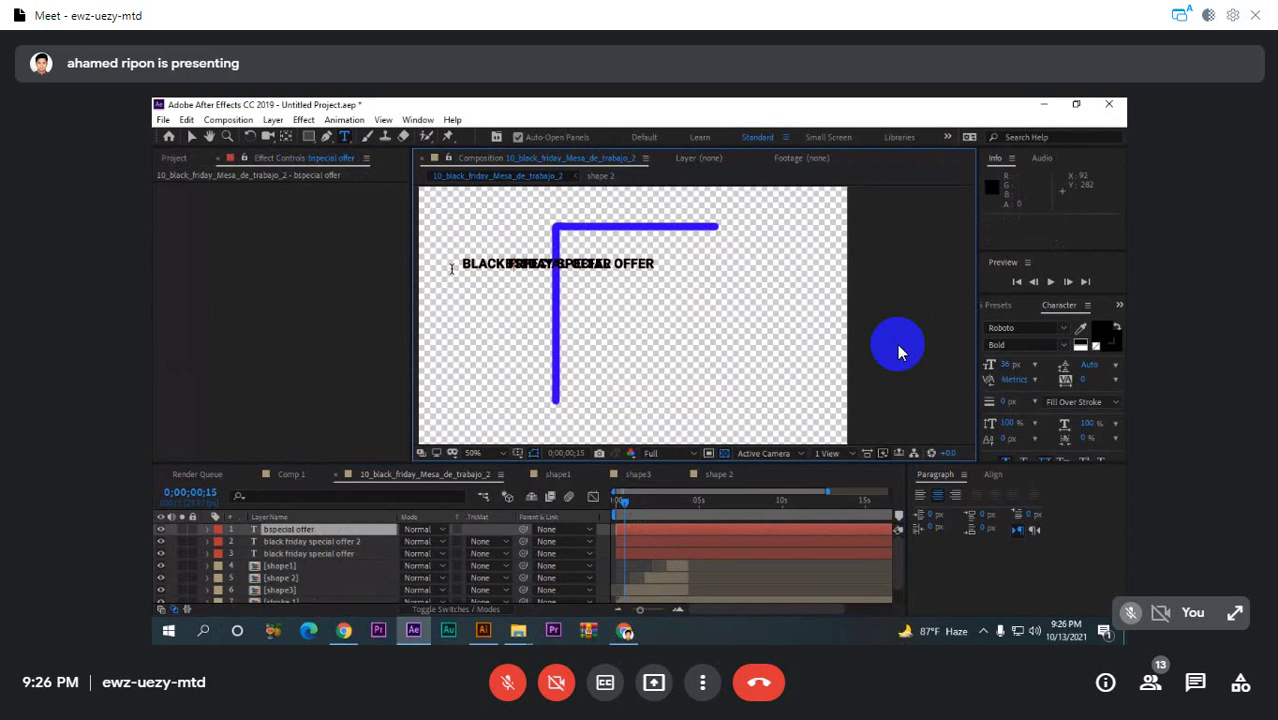
left_click_drag(160, 541, 161, 566)
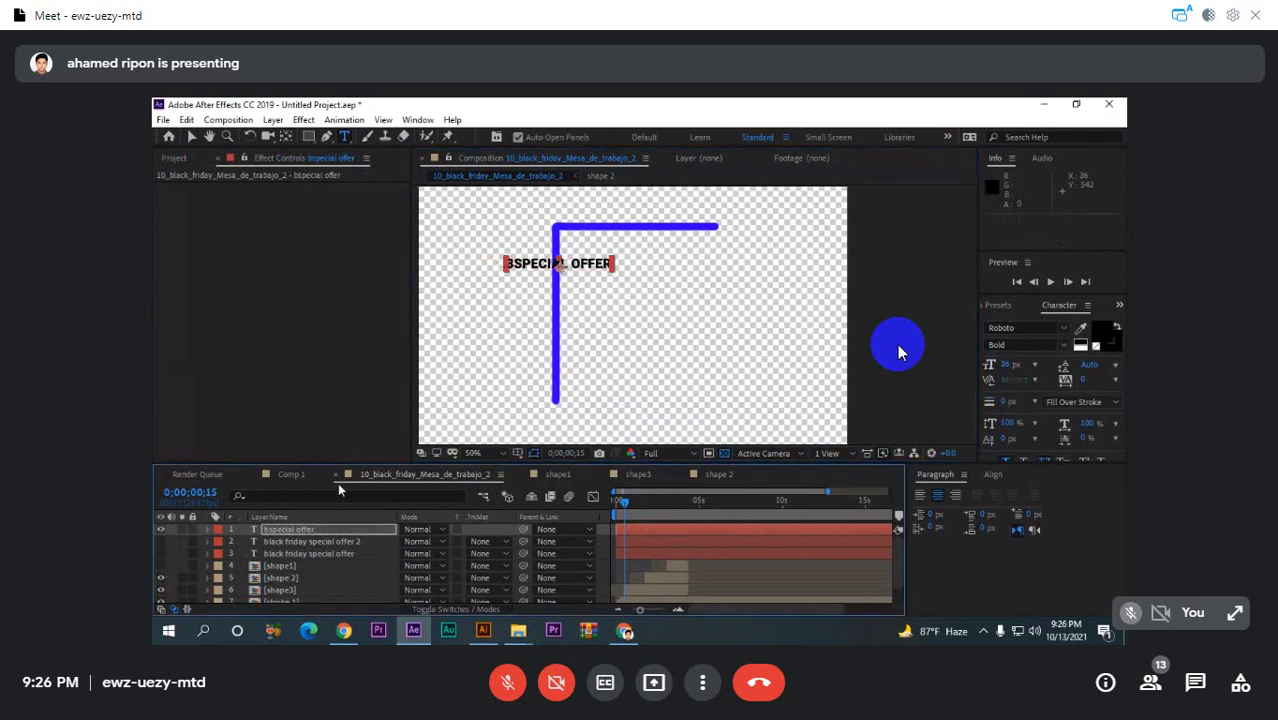
left_click(284, 530)
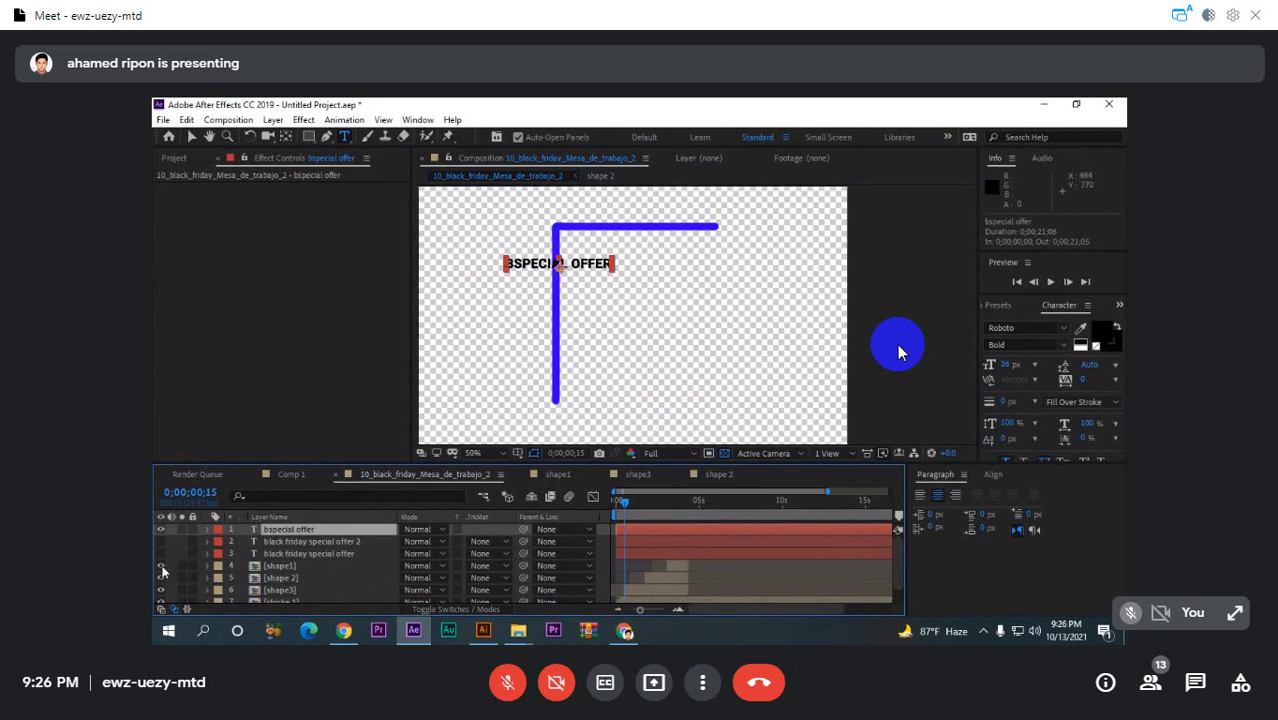
left_click(284, 567)
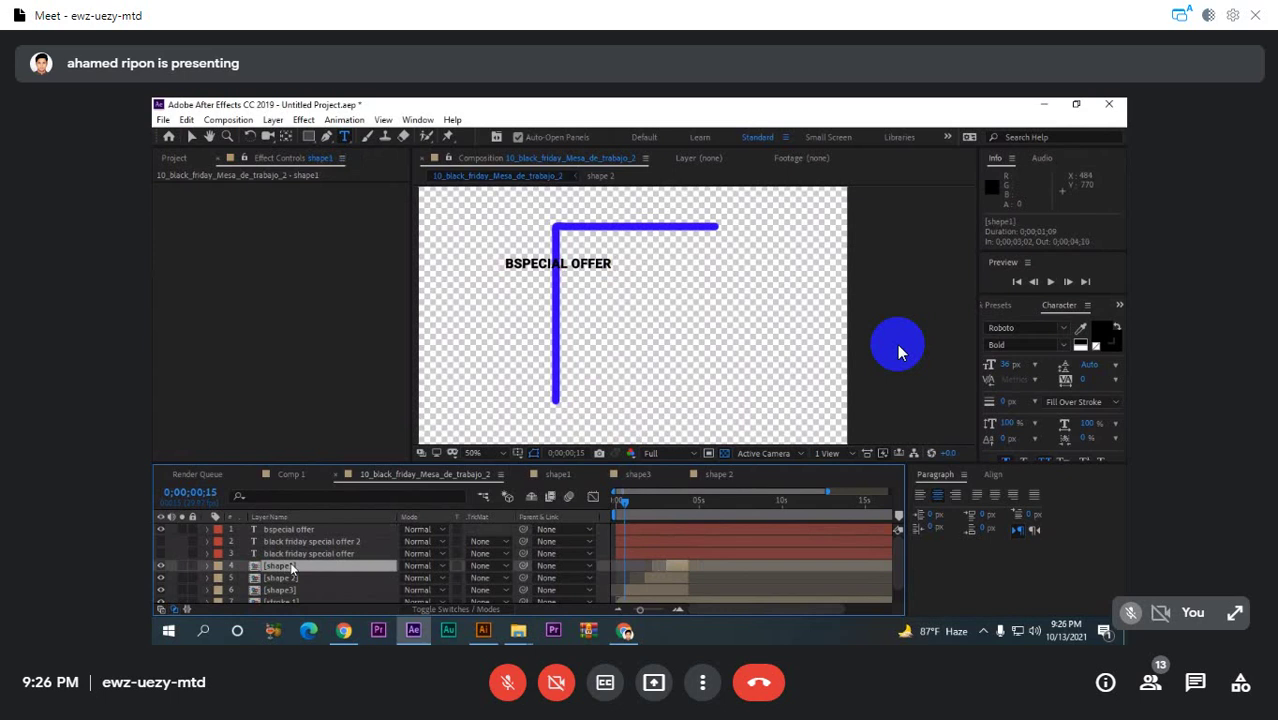
- Advance the current time to 0;00;03;27 and move the BSPECIAL OFFER text down and right onto the lower white brush stroke
left_click(663, 505)
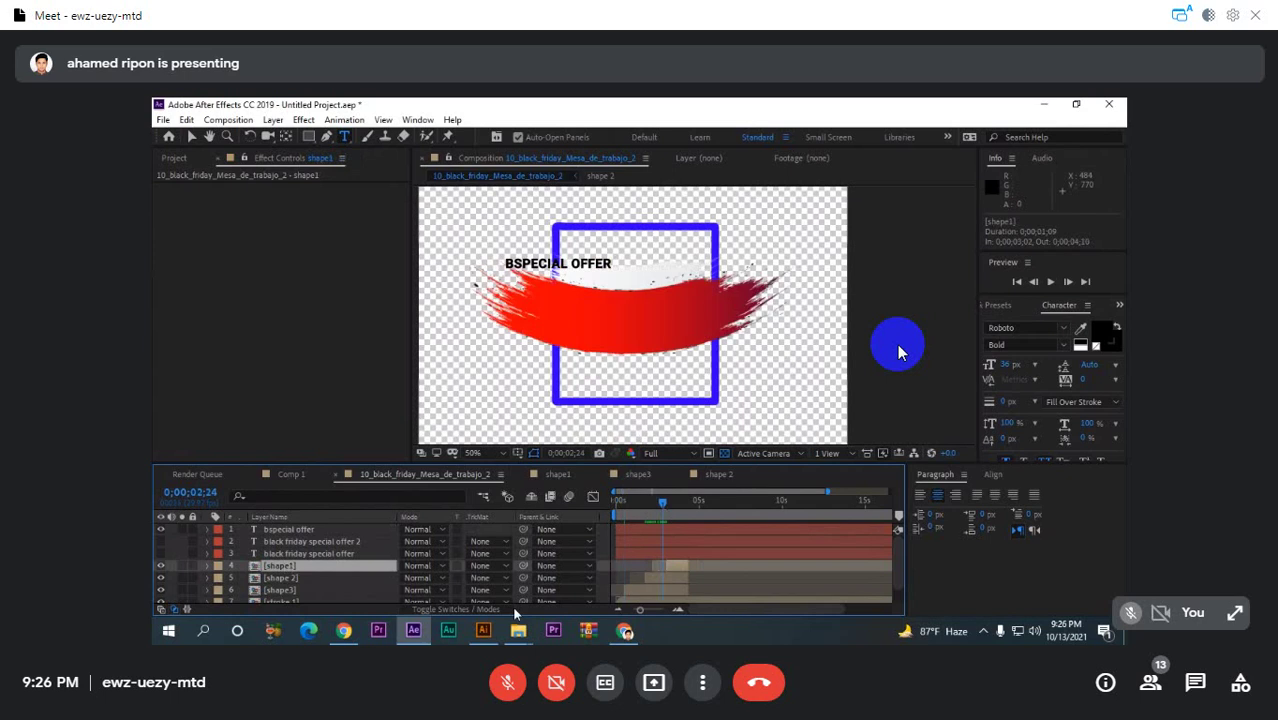
left_click(308, 533)
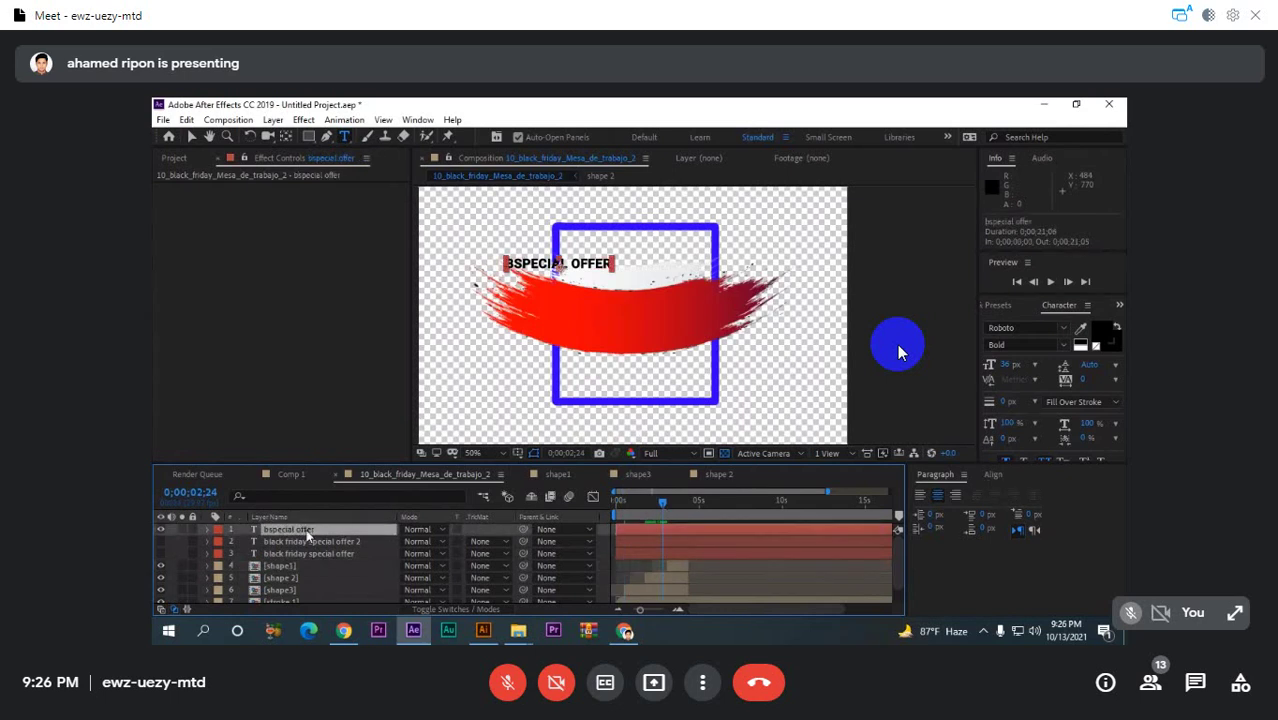
key("shift+Down")
key("shift+Down")
key("shift+Down")
key("shift+Down")
key("shift+Down")
key("shift+Down")
key("shift+Down")
key("shift+Down")
key("shift+Down")
key("shift+Down")
key("shift+Down")
key("shift+Down")
key("shift+Down")
key("shift+Down")
key("shift+Down")
key("shift+Down")
key("shift+Down")
key("shift+Down")
key("shift+Down")
key("shift+Down")
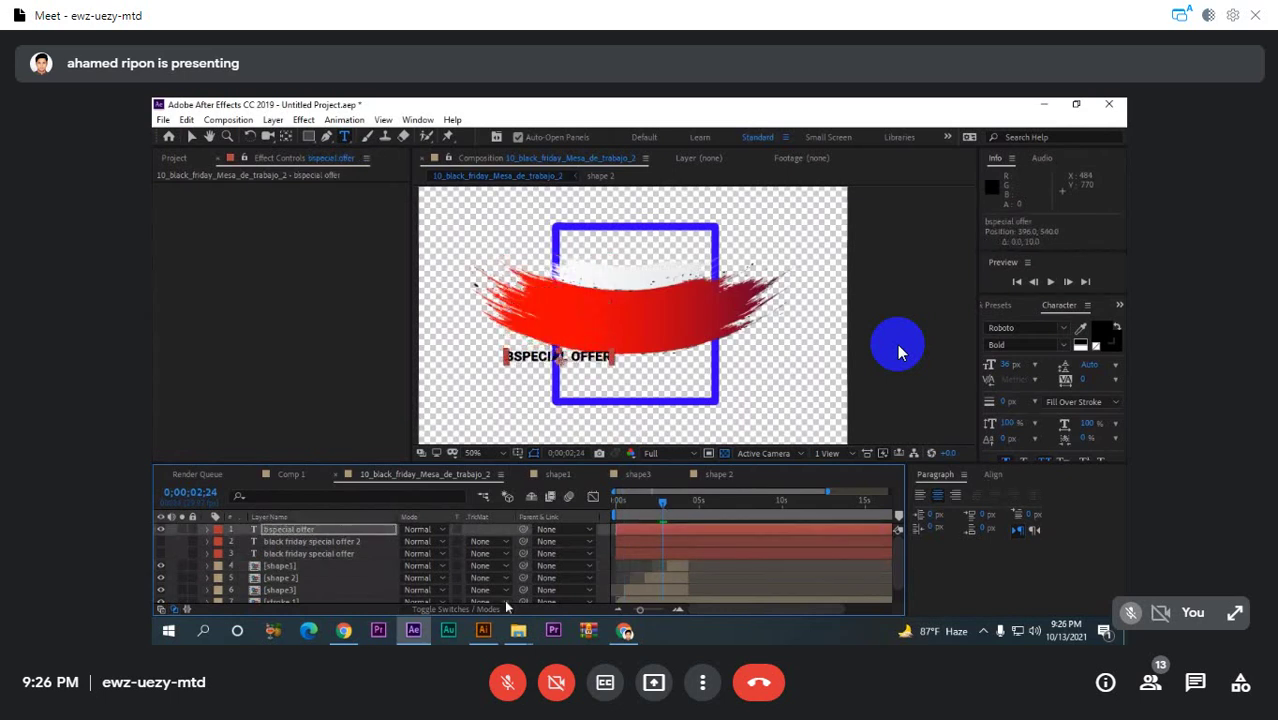
key("space")
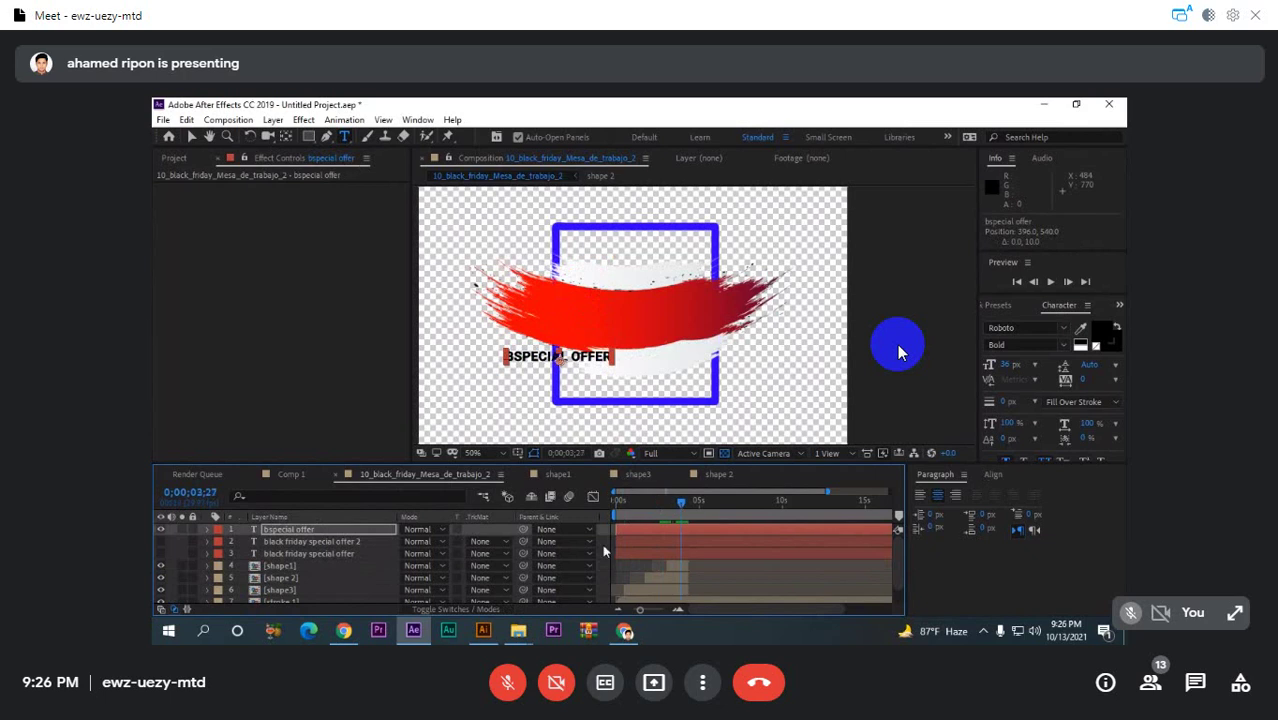
key("shift+Right")
key("shift+Right")
key("shift+Right")
key("shift+Right")
key("shift+Right")
key("shift+Right")
key("shift+Right")
key("shift+Right")
key("shift+Right")
key("shift+Right")
key("shift+Right")
key("shift+Right")
key("shift+Right")
key("shift+Right")
key("shift+Right")
key("shift+Right")
key("shift+Right")
key("shift+Right")
key("shift+Right")
key("shift+Right")
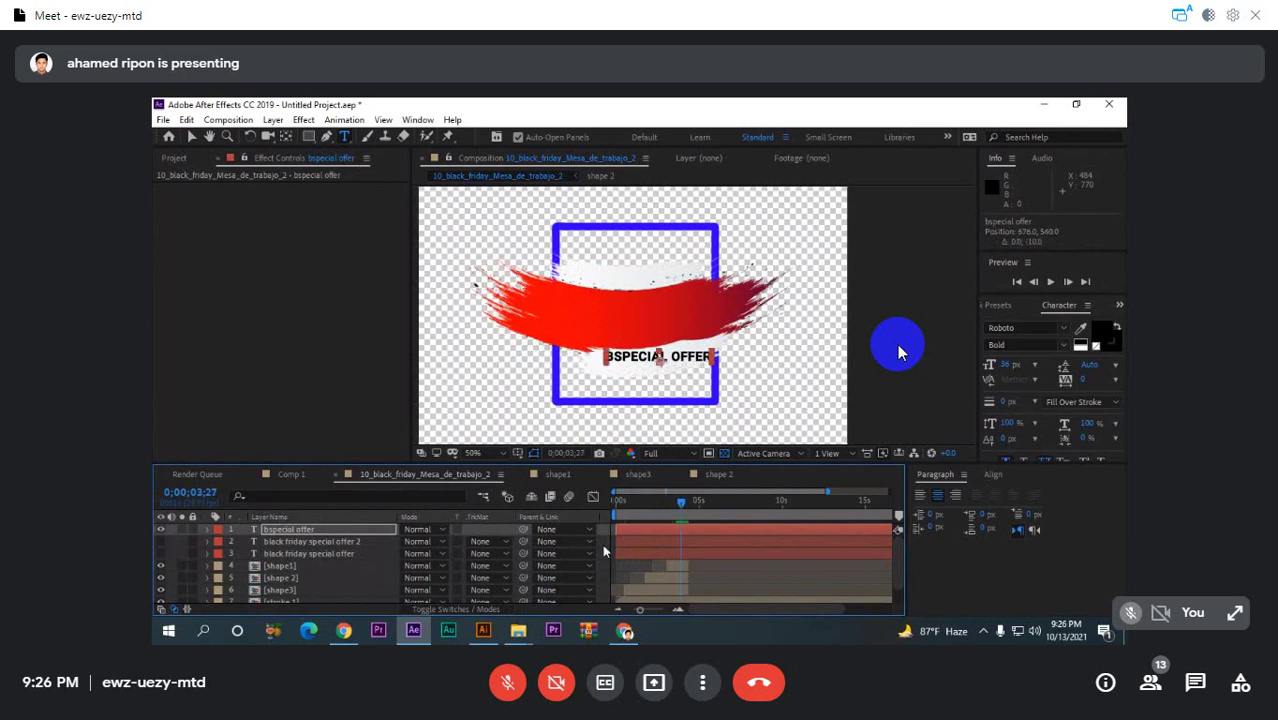
- Show the black friday special offer 2 layer and shorten its text to "BLACK FRIDAY"
left_click(315, 545)
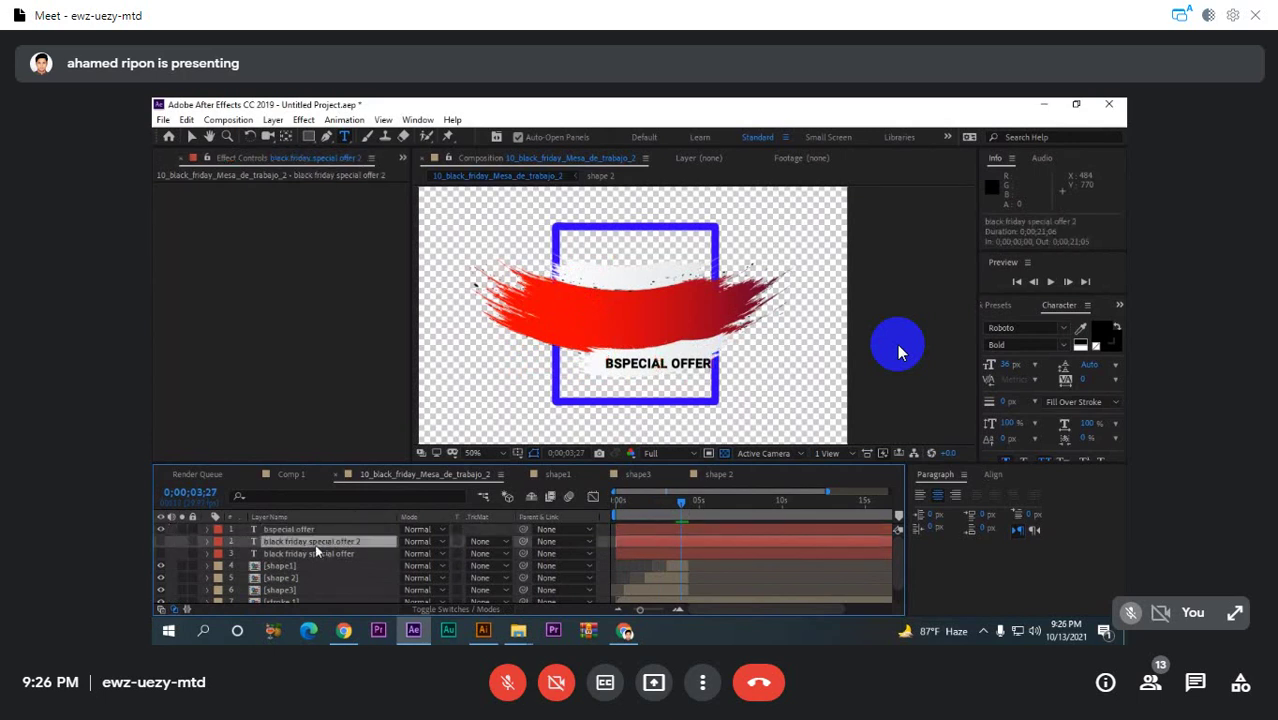
left_click(160, 541)
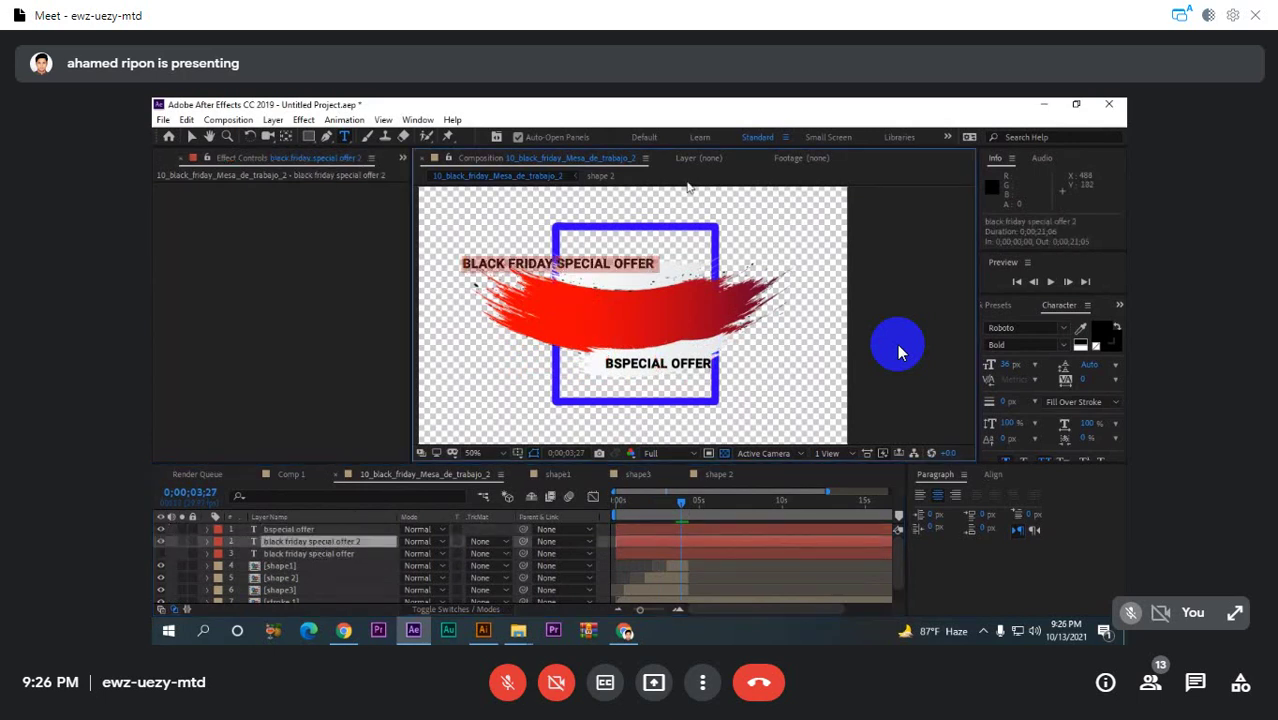
left_click(617, 262)
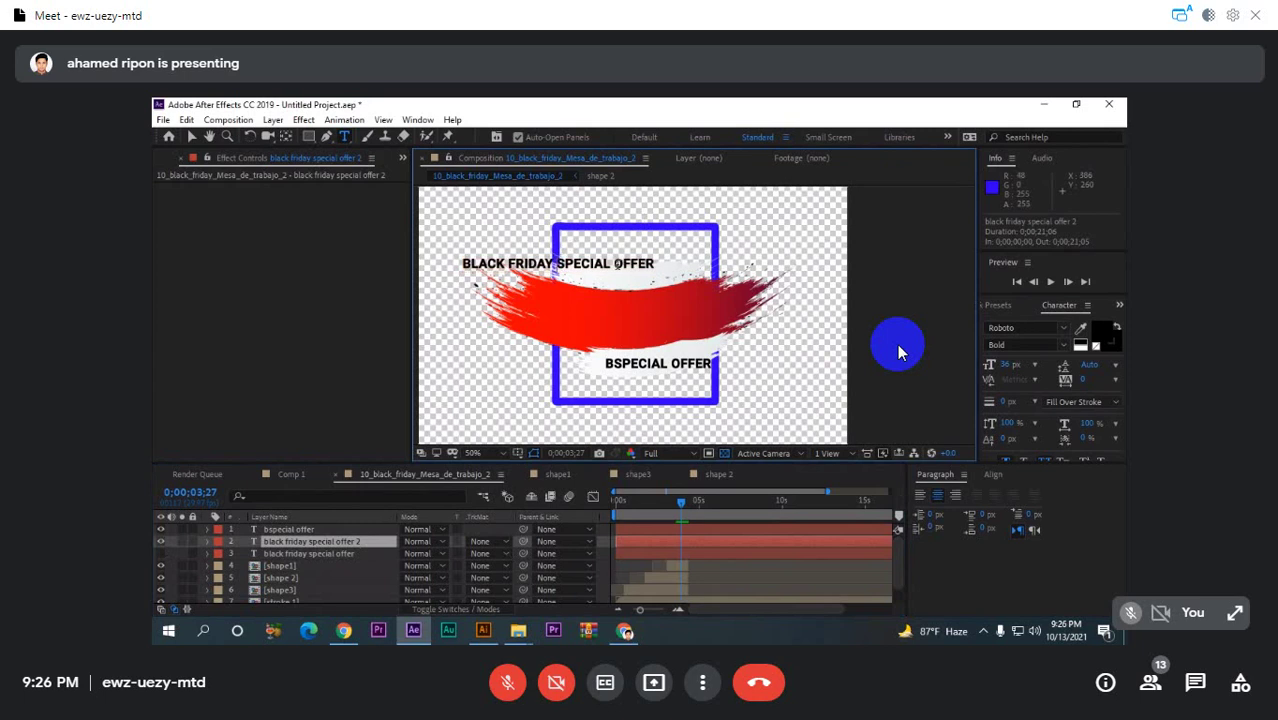
left_click_drag(557, 263, 653, 259)
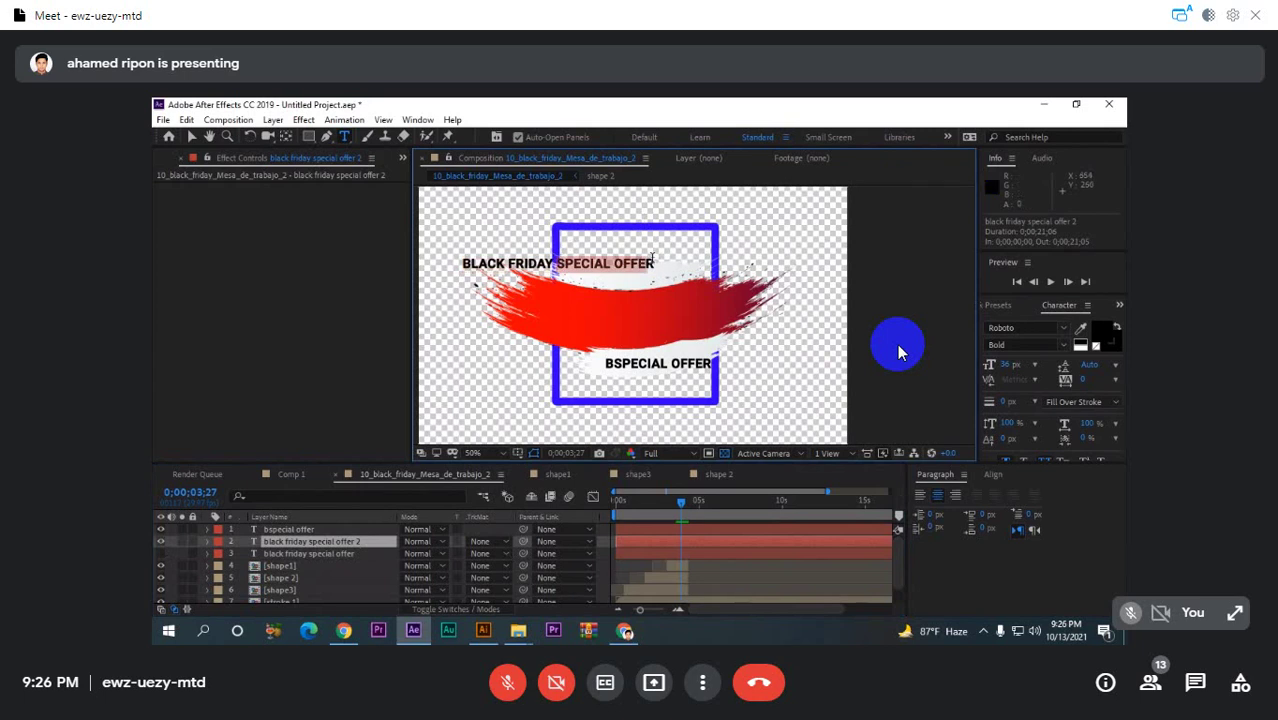
type("r")
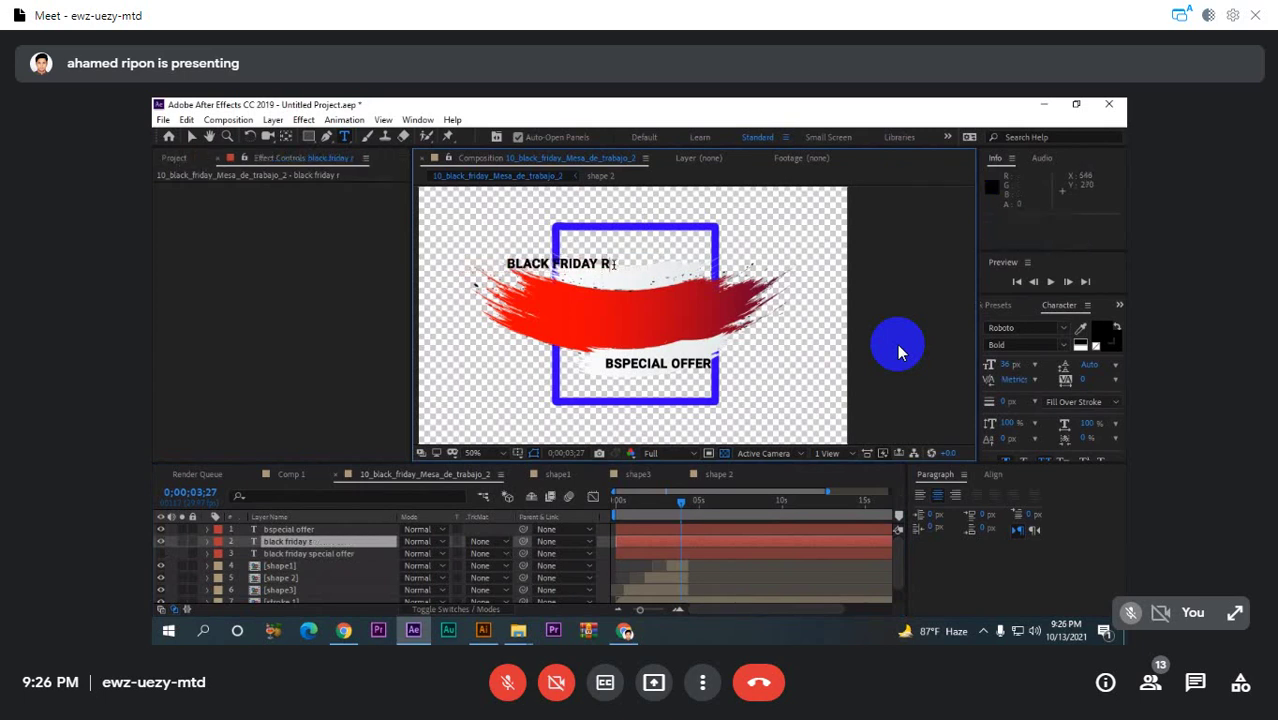
key("BackSpace")
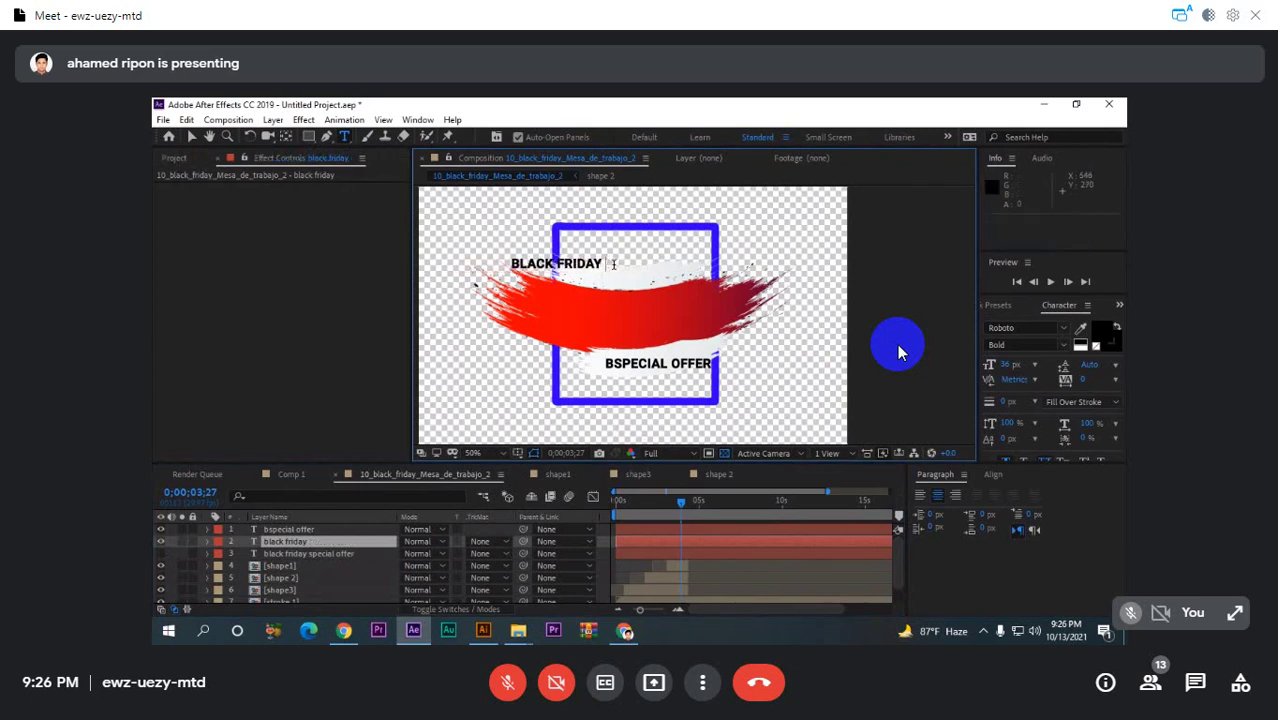
- Move the BLACK FRIDAY text onto the middle of the red brush stroke, at position 616, 420
left_click(328, 541)
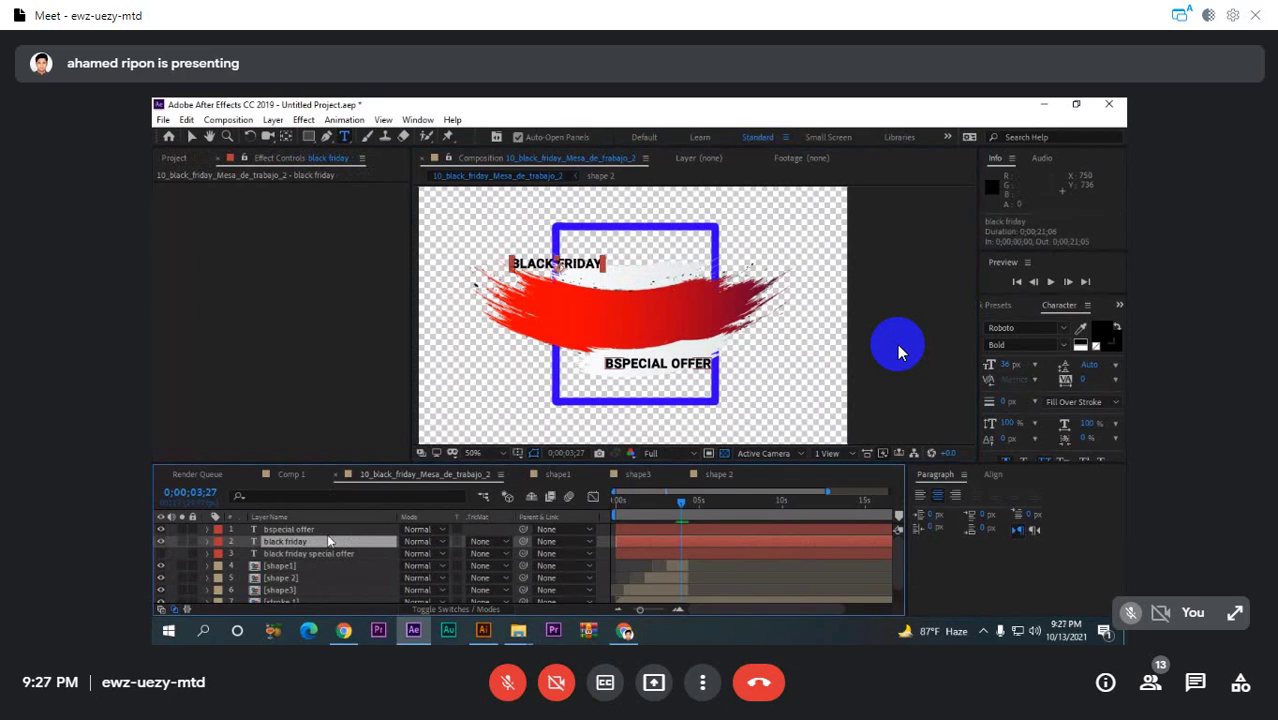
key("ctrl+Home")
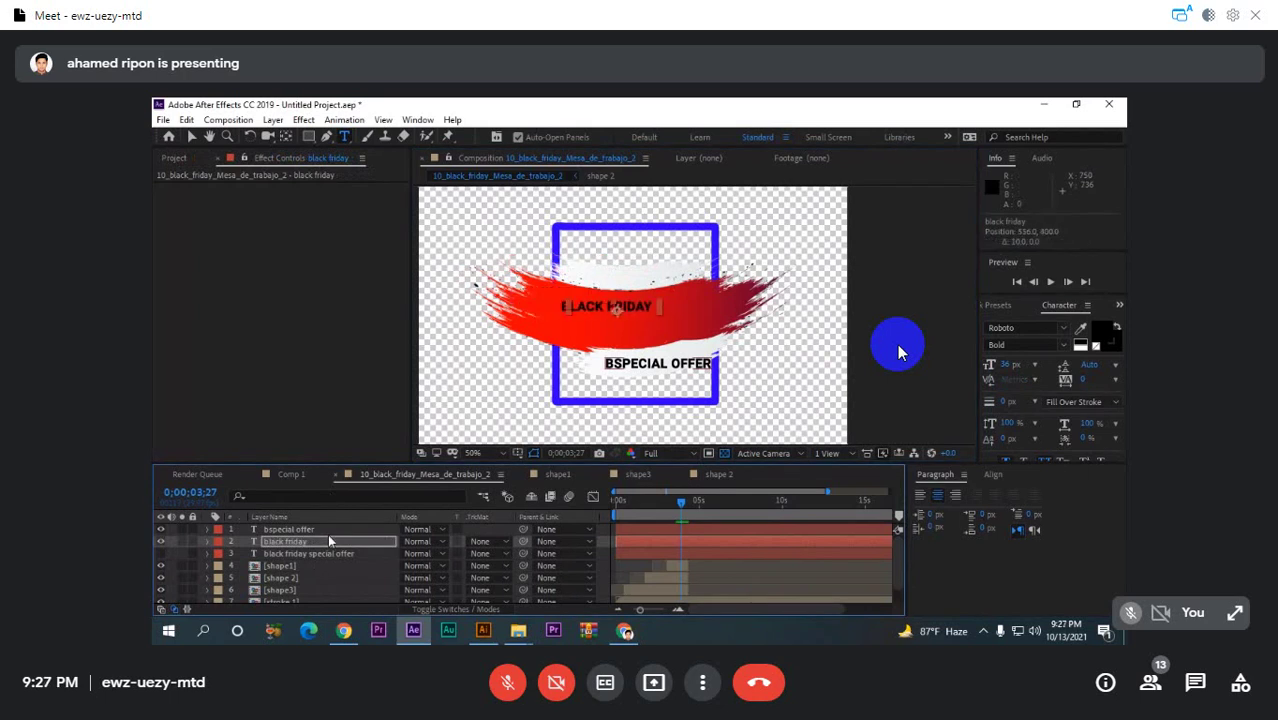
key("shift+Right")
key("shift+Right")
key("shift+Down")
key("shift+Down")
key("shift+Down")
key("shift+Up")
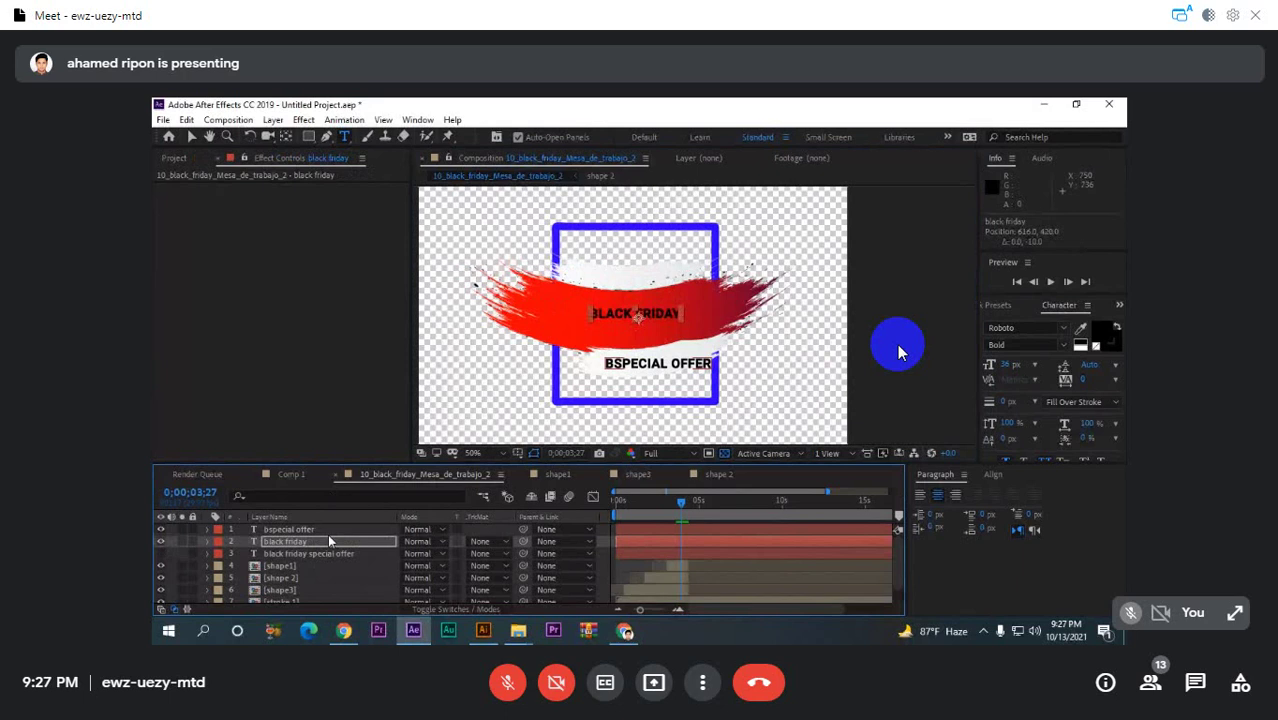
left_click(284, 530)
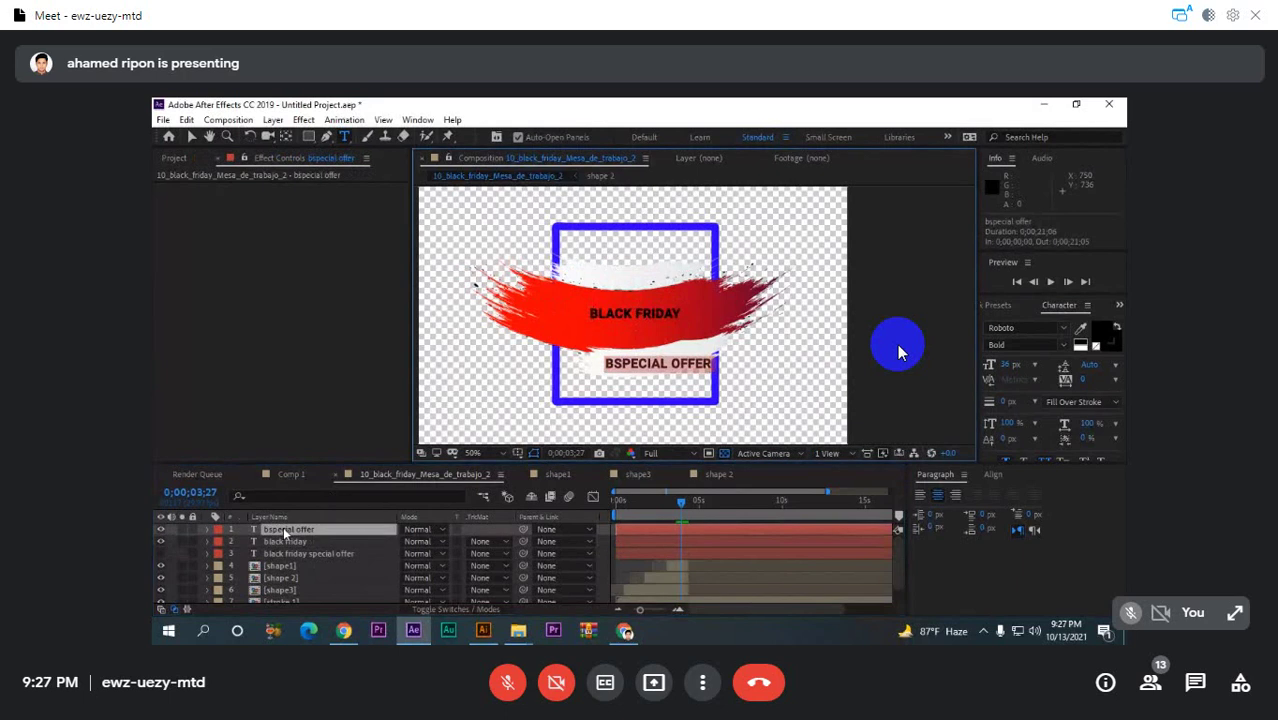
left_click(305, 555)
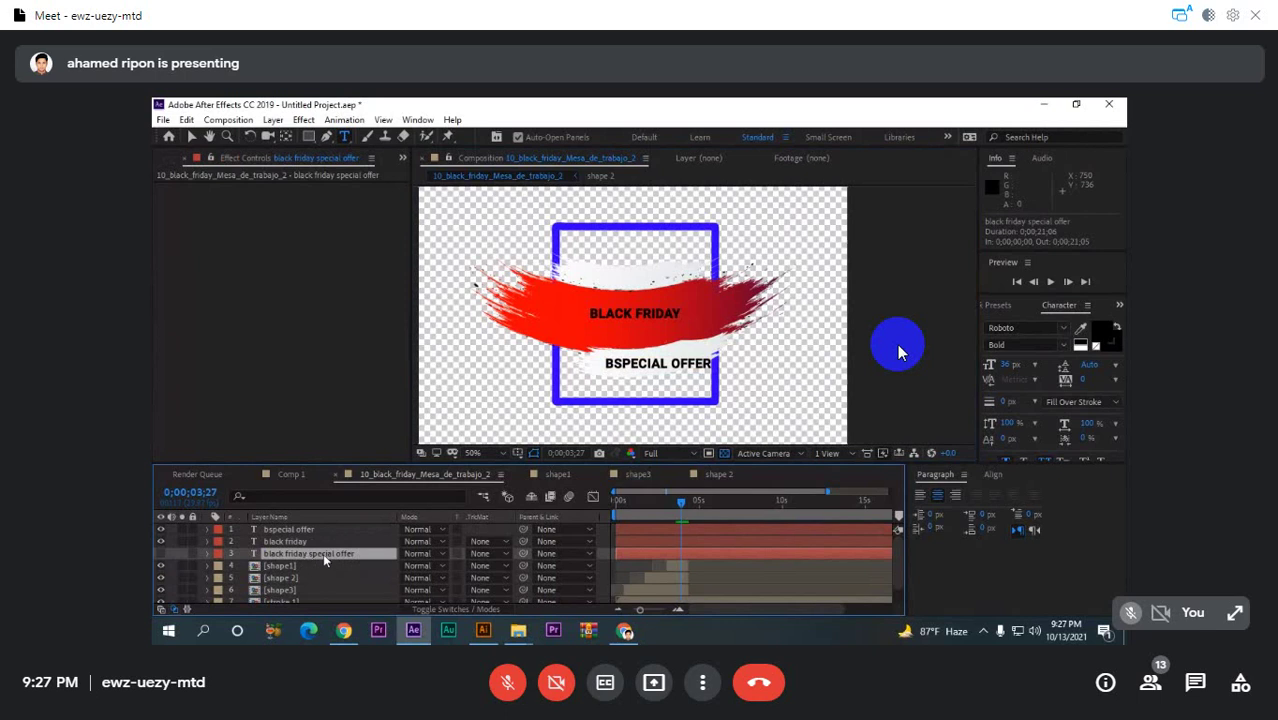
left_click(474, 633)
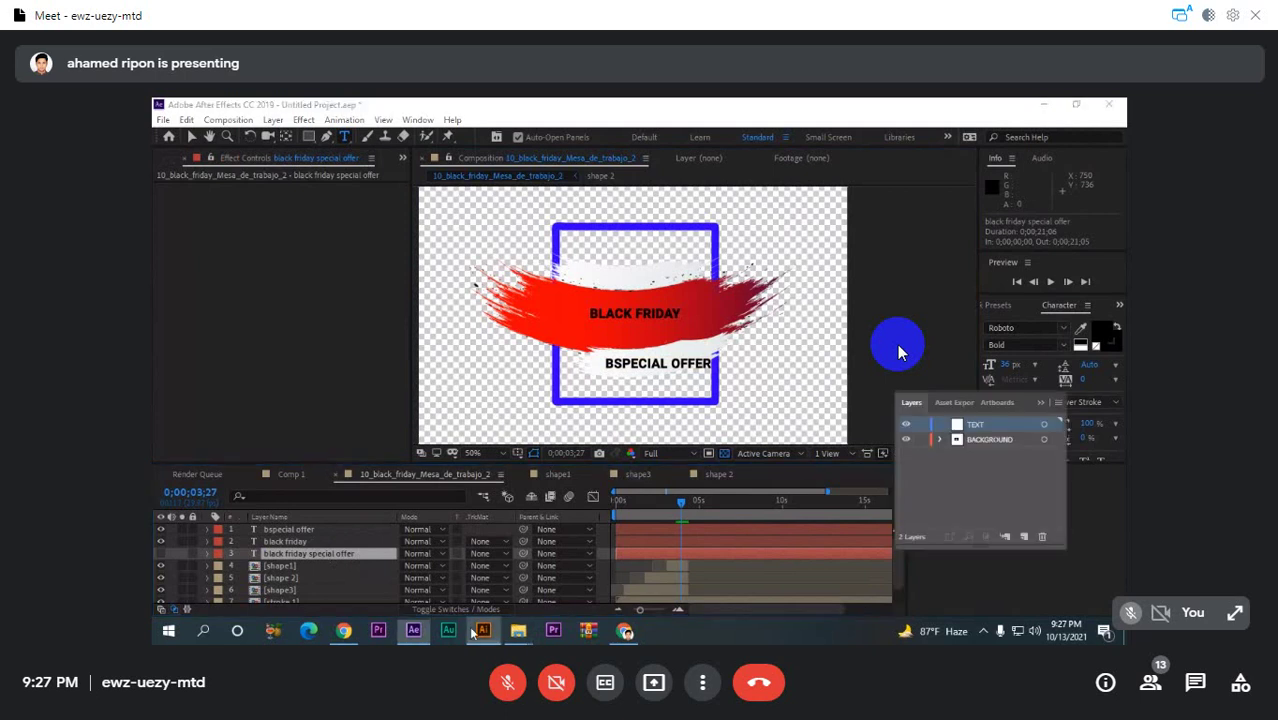
left_click(413, 630)
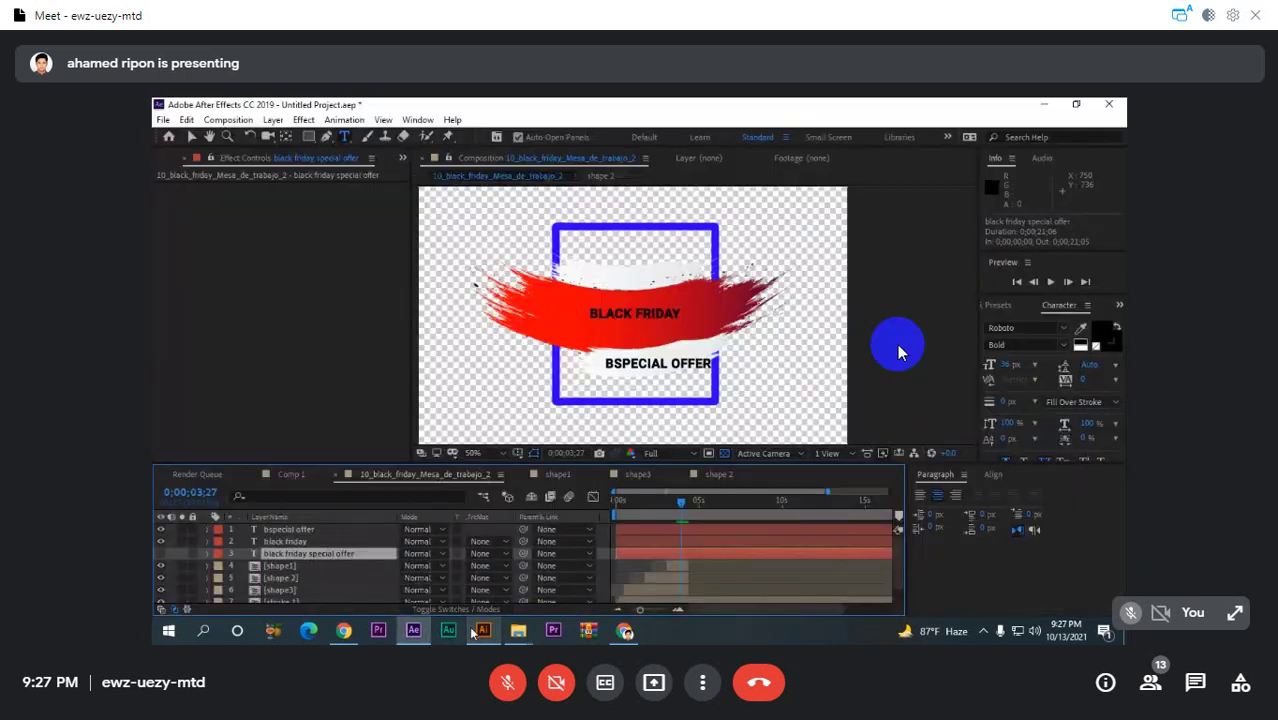
left_click(285, 541)
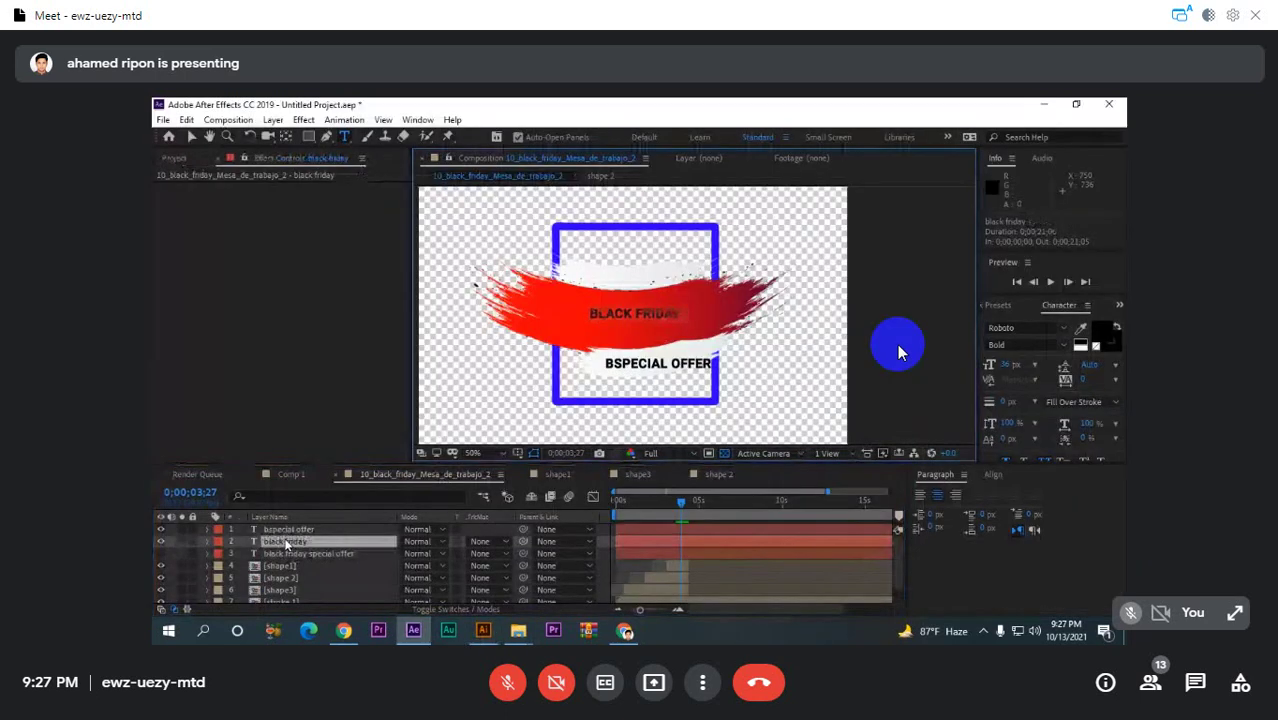
left_click(288, 530)
- Show the original black friday special offer layer and shorten its text to "BLACK"
left_click(306, 554)
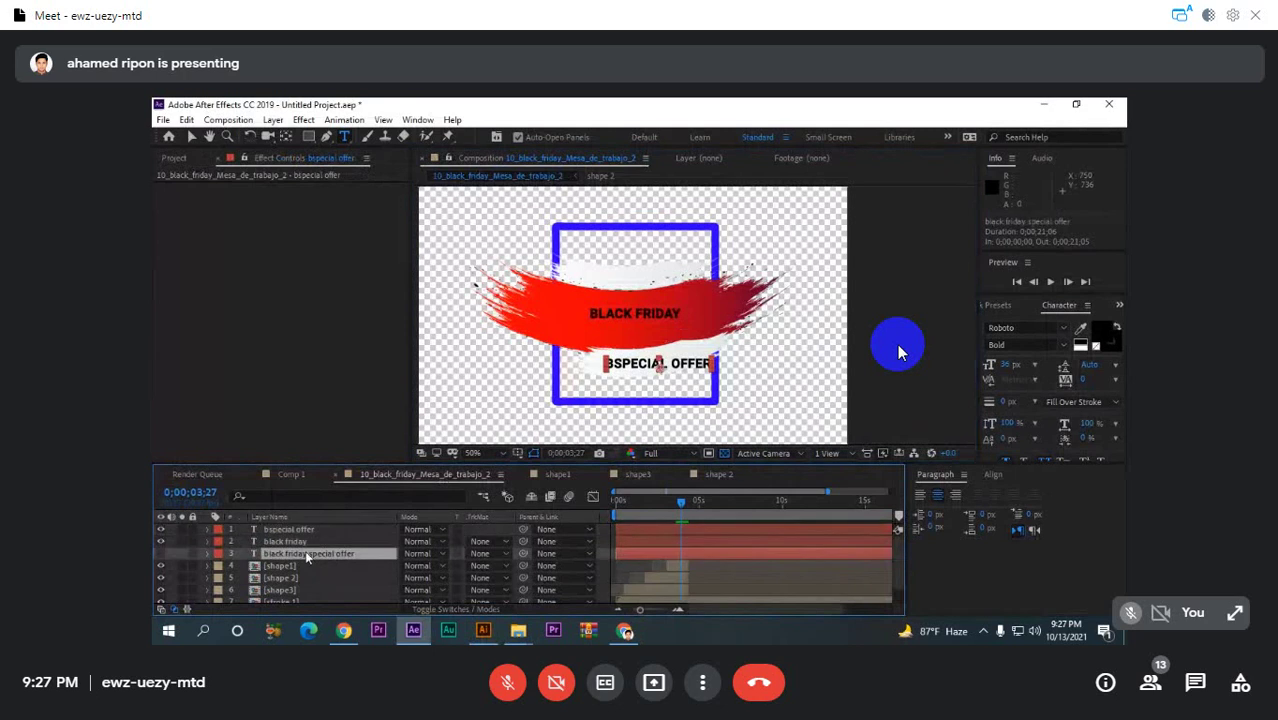
left_click(159, 552)
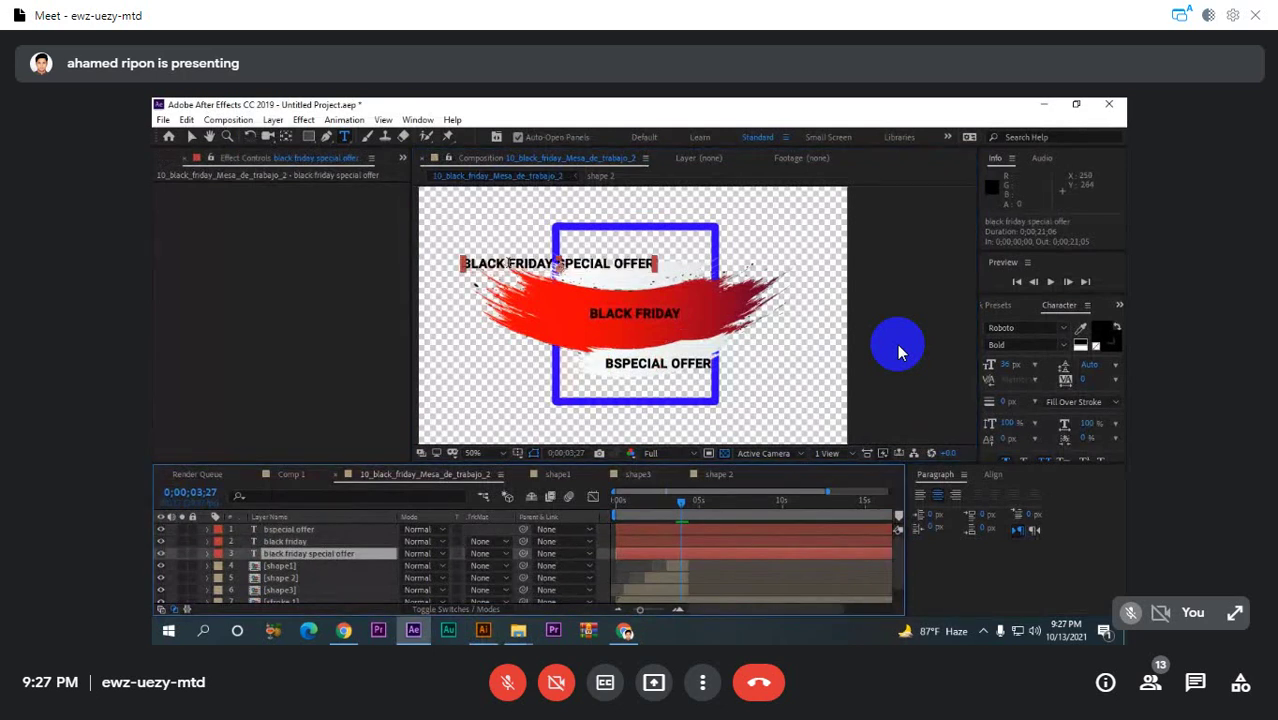
left_click_drag(511, 261, 654, 268)
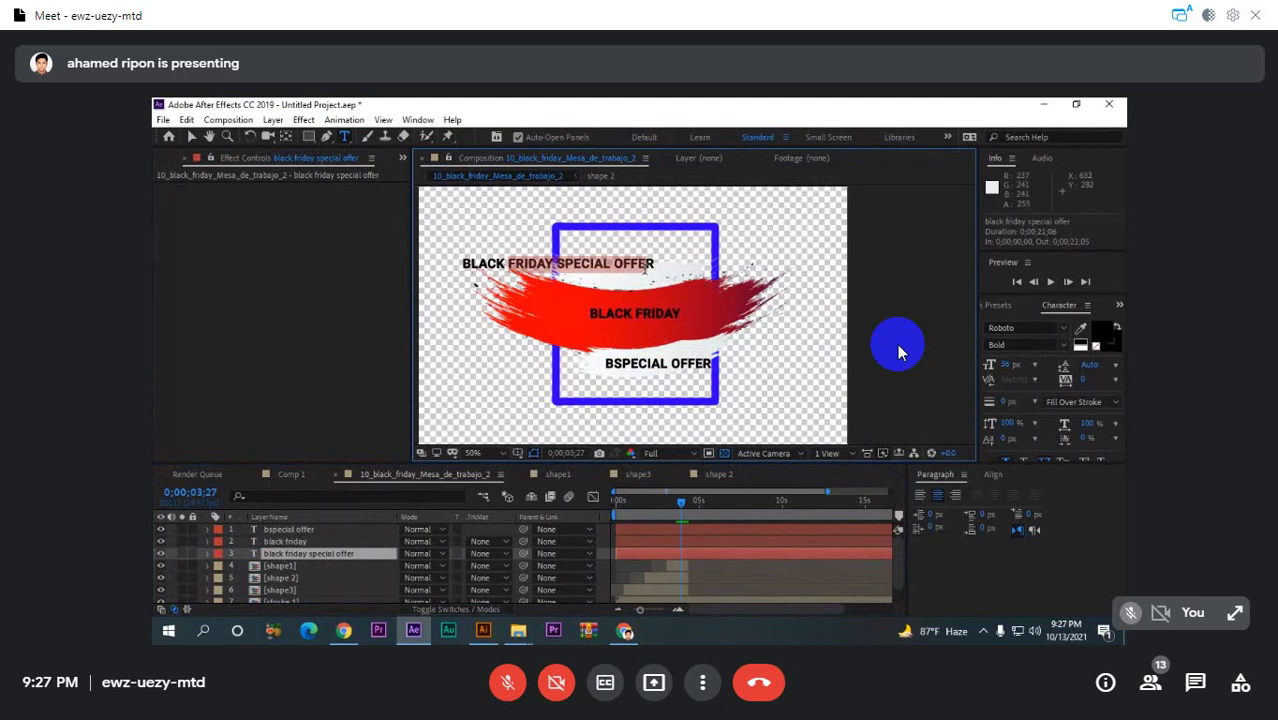
type("r")
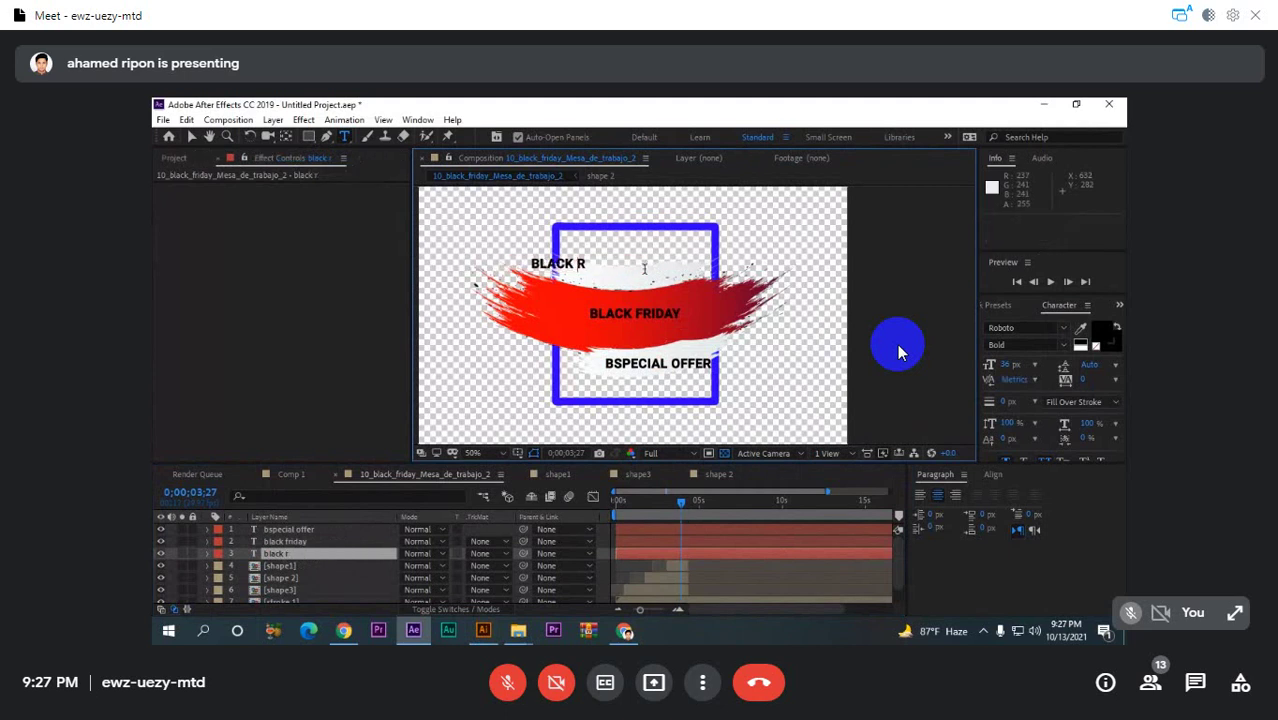
key("BackSpace")
- Move the shortened BLACK text onto the upper white brush stroke, centred above the BLACK FRIDAY text
left_click(280, 555)
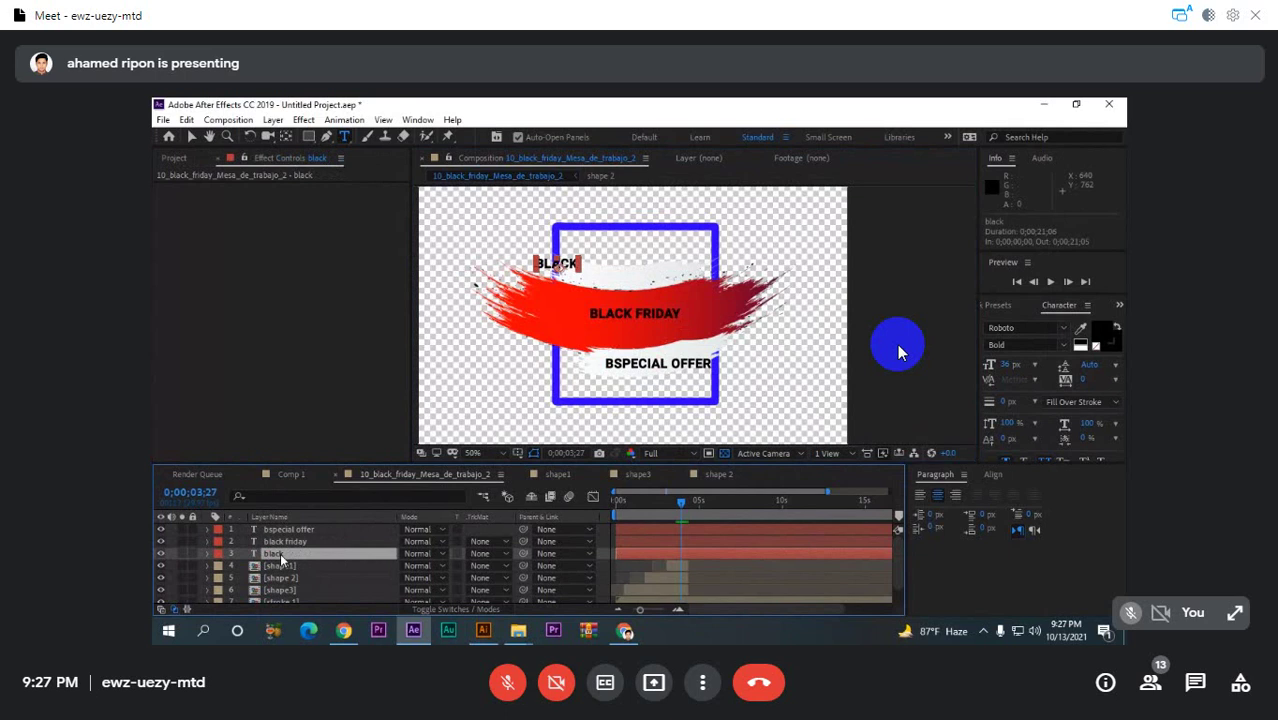
key("shift+Right")
key("shift+Right")
key("shift+Right")
key("shift+Right")
key("shift+Right")
key("shift+Down")
key("shift+Down")
key("shift+Down")
key("shift+Right")
key("shift+Right")
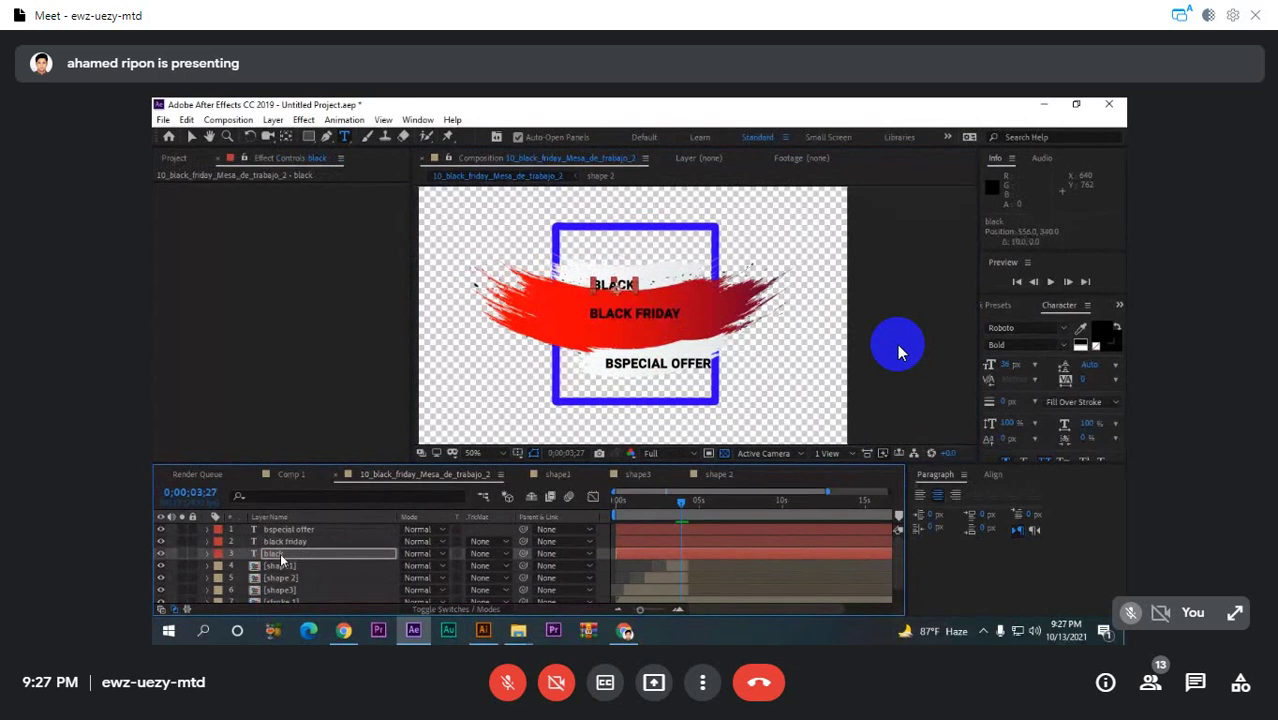
key("shift+Up")
key("shift+Up")
key("shift+Right")
key("shift+Right")
key("shift+Right")
key("shift+Down")
key("shift+Down")
key("shift+Down")
key("shift+Down")
key("shift+Up")
key("shift+Up")
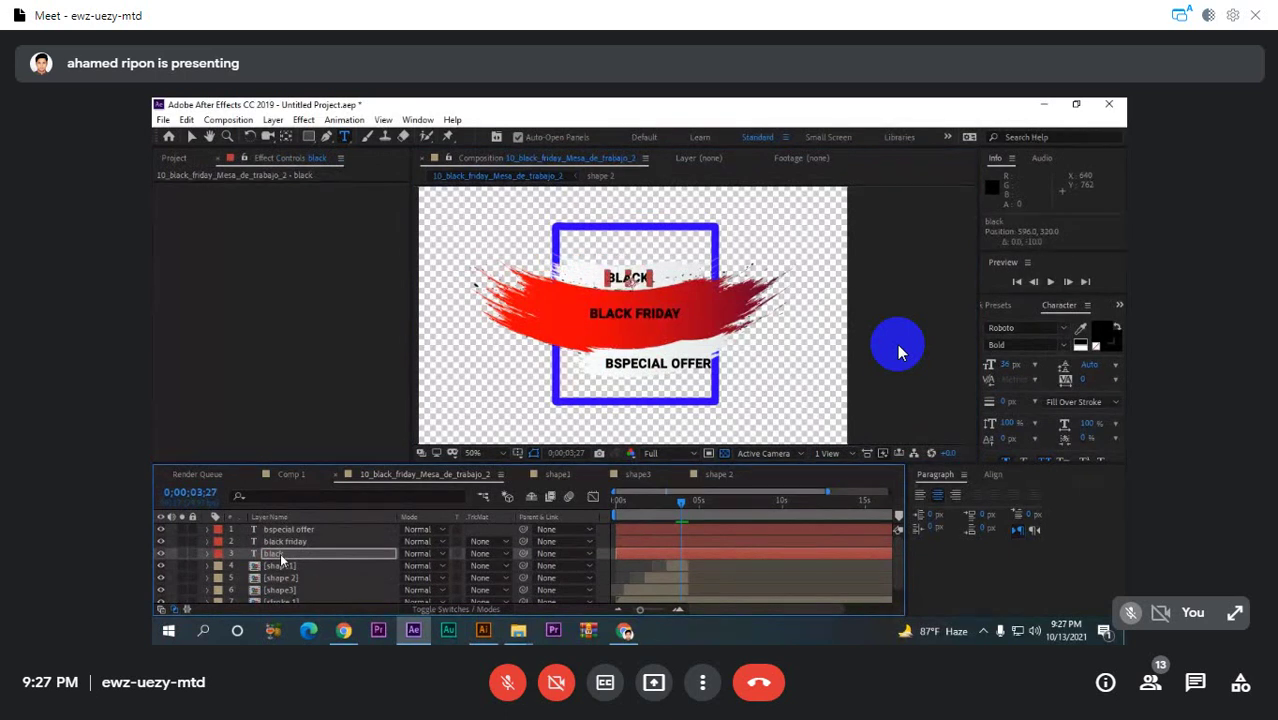
key("shift+Right")
key("Up")
- Shorten the text on the red brush stroke to "BLACK" and reveal that layer's Scale property
left_click(285, 542)
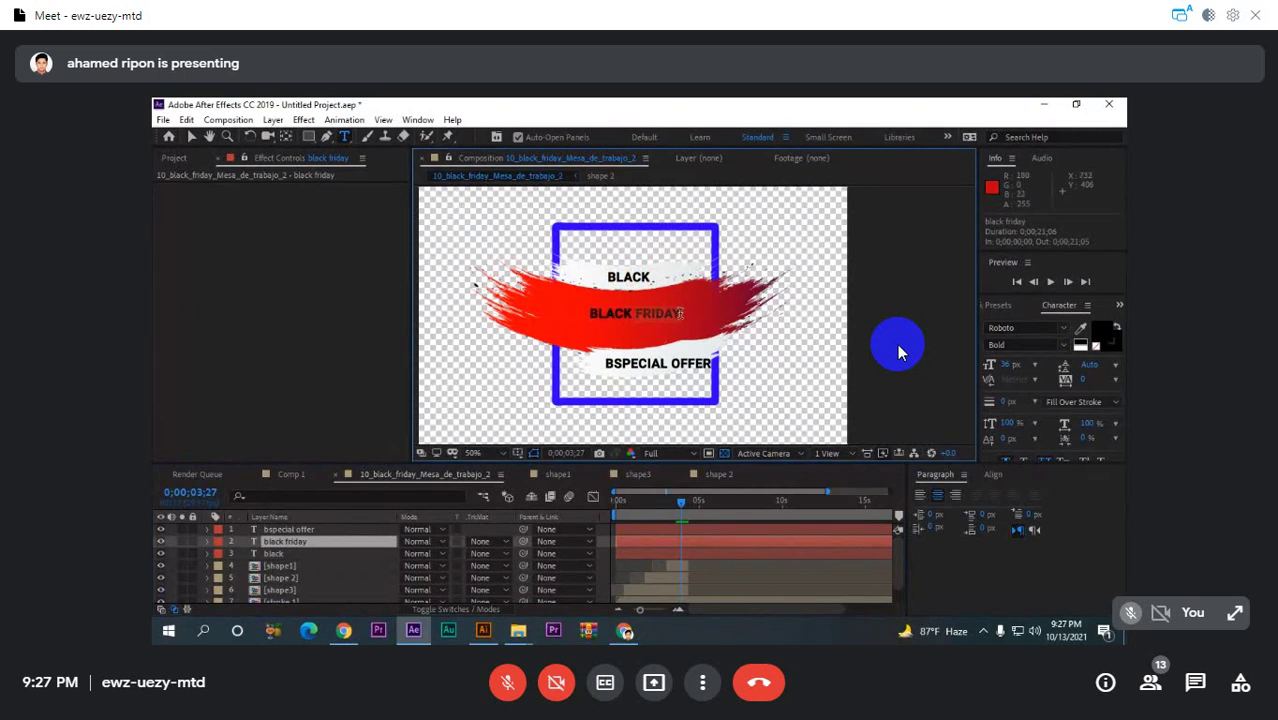
key("BackSpace")
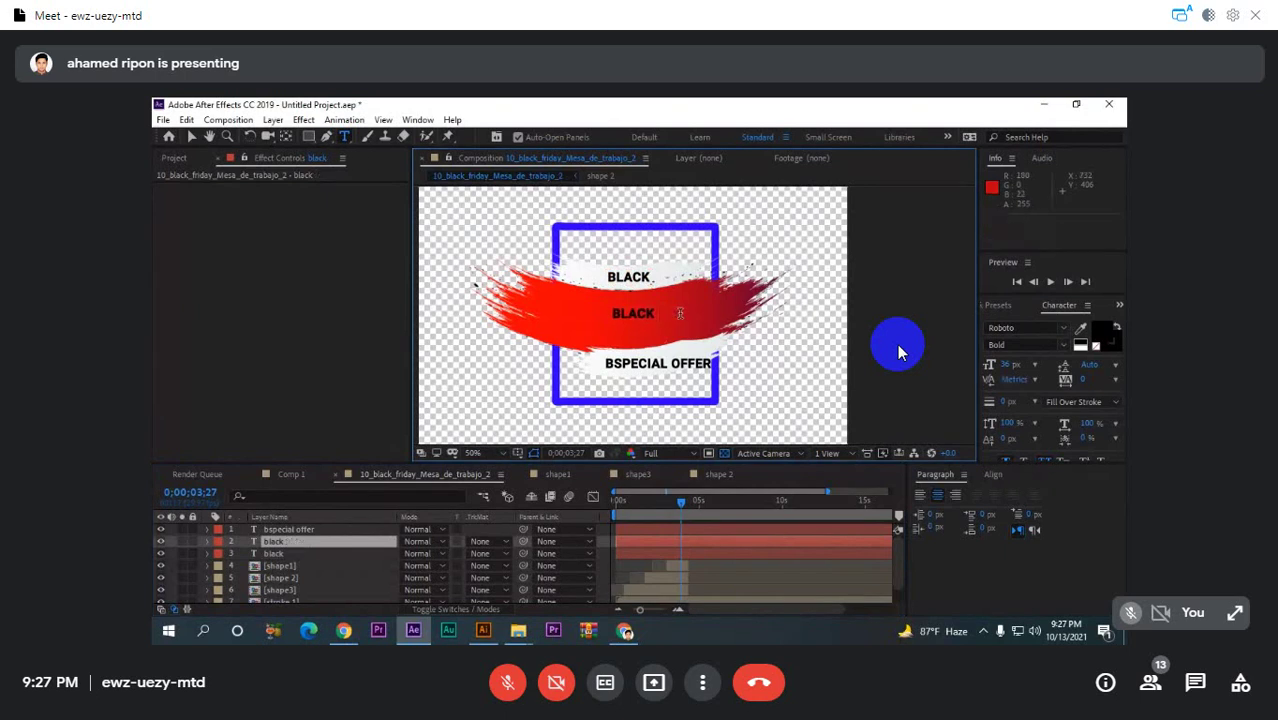
left_click(294, 543)
key("s")
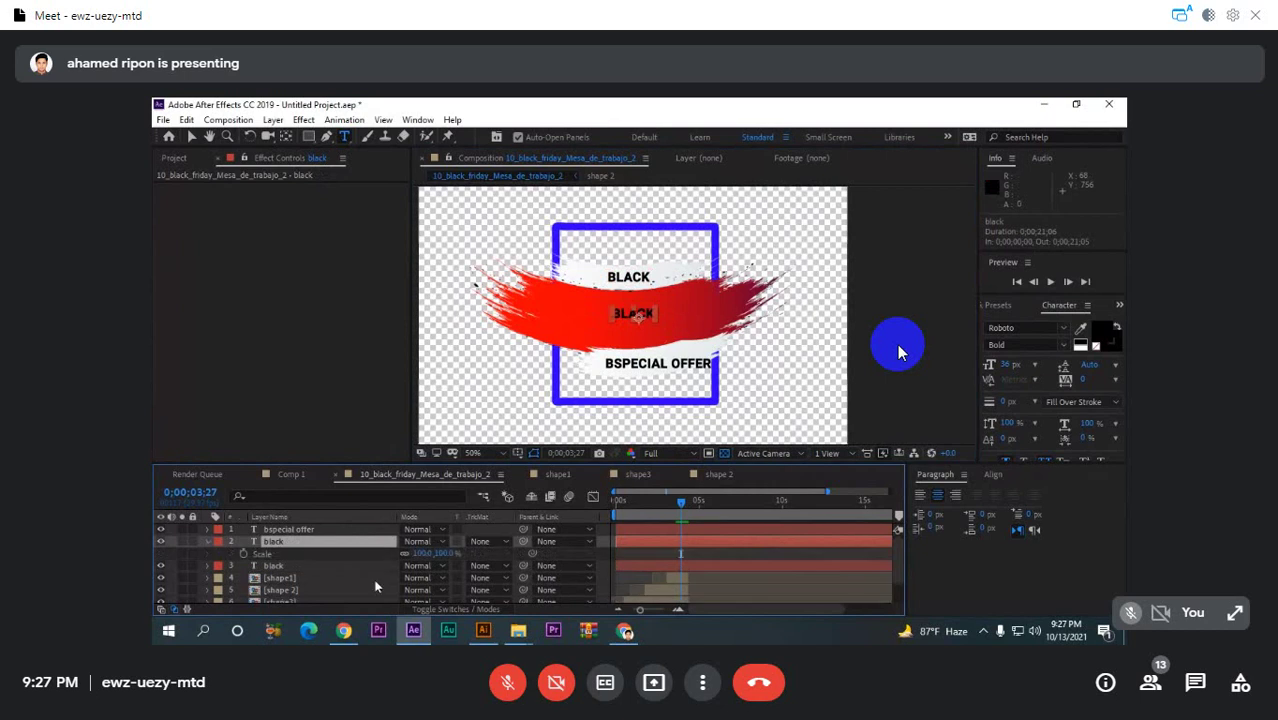
- Scale the BLACK text on the red brush stroke to 267% and move it to position 636, 450
left_click_drag(423, 558, 488, 554)
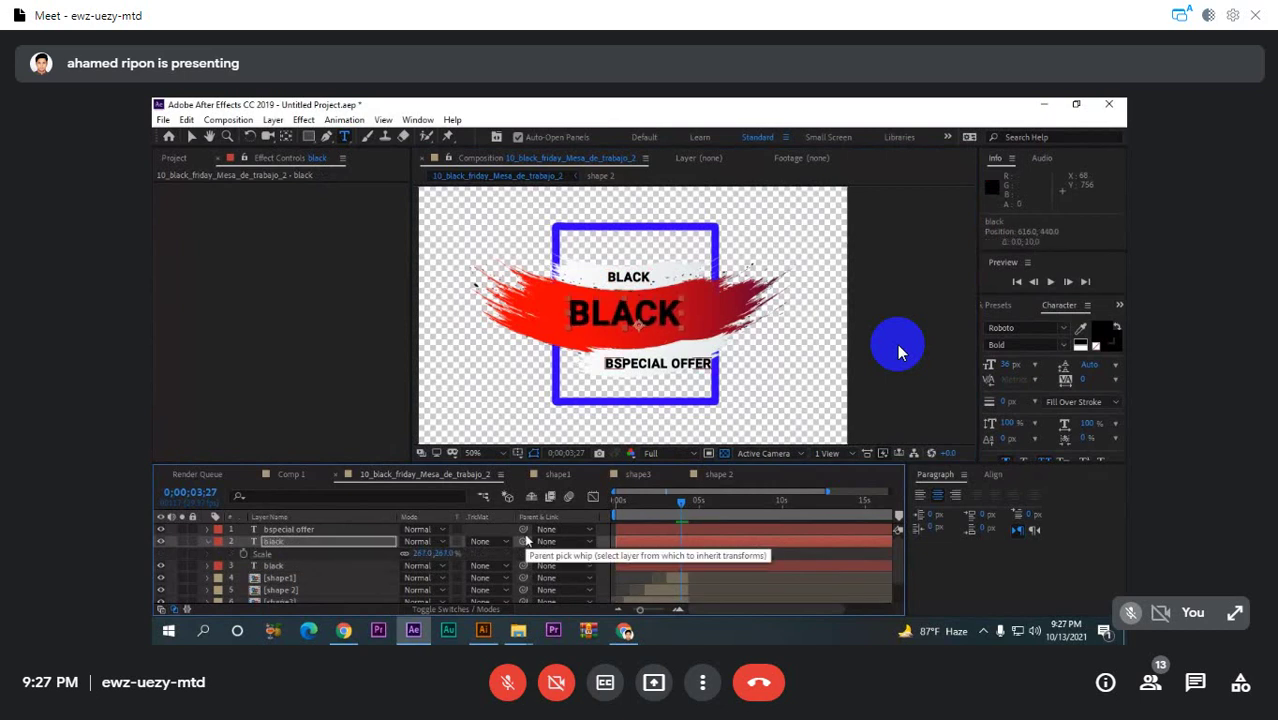
key("shift+Right")
key("shift+Right")
key("shift+Right")
key("shift+Right")
key("shift+Right")
key("shift+Right")
key("shift+Right")
key("shift+Right")
key("shift+Down")
key("shift+Down")
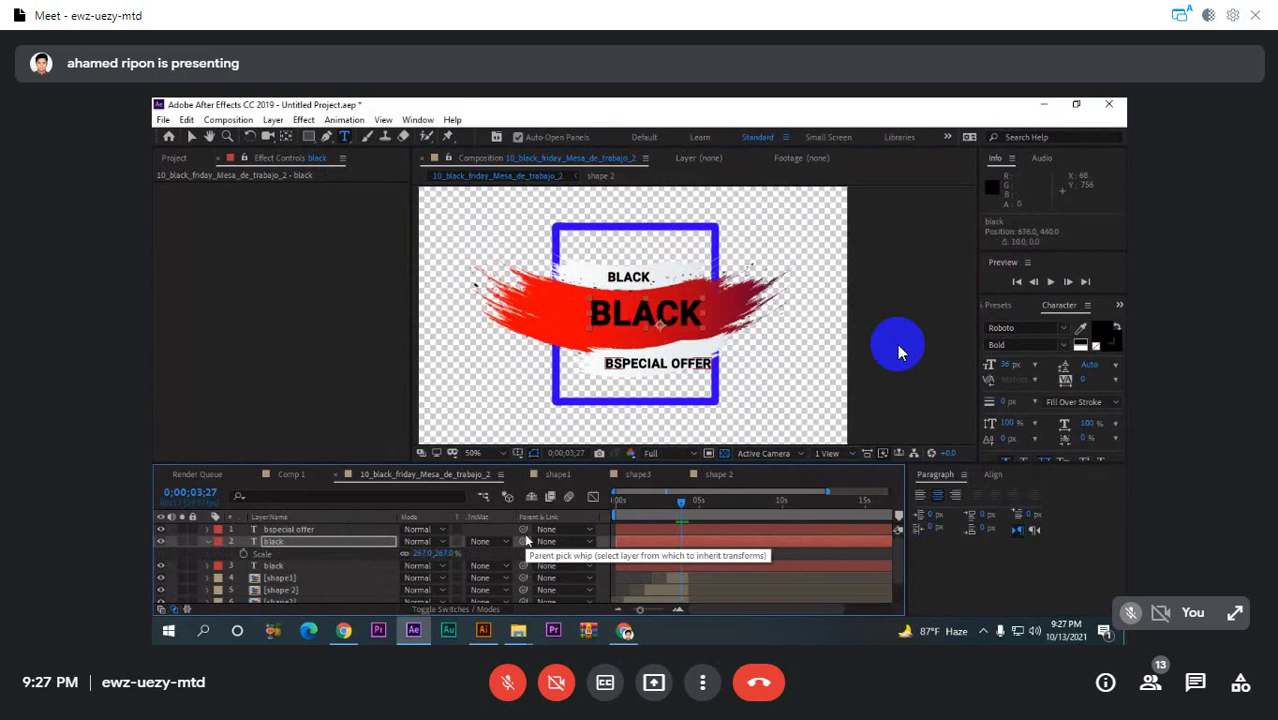
key("shift+Left")
key("shift+Left")
key("shift+Left")
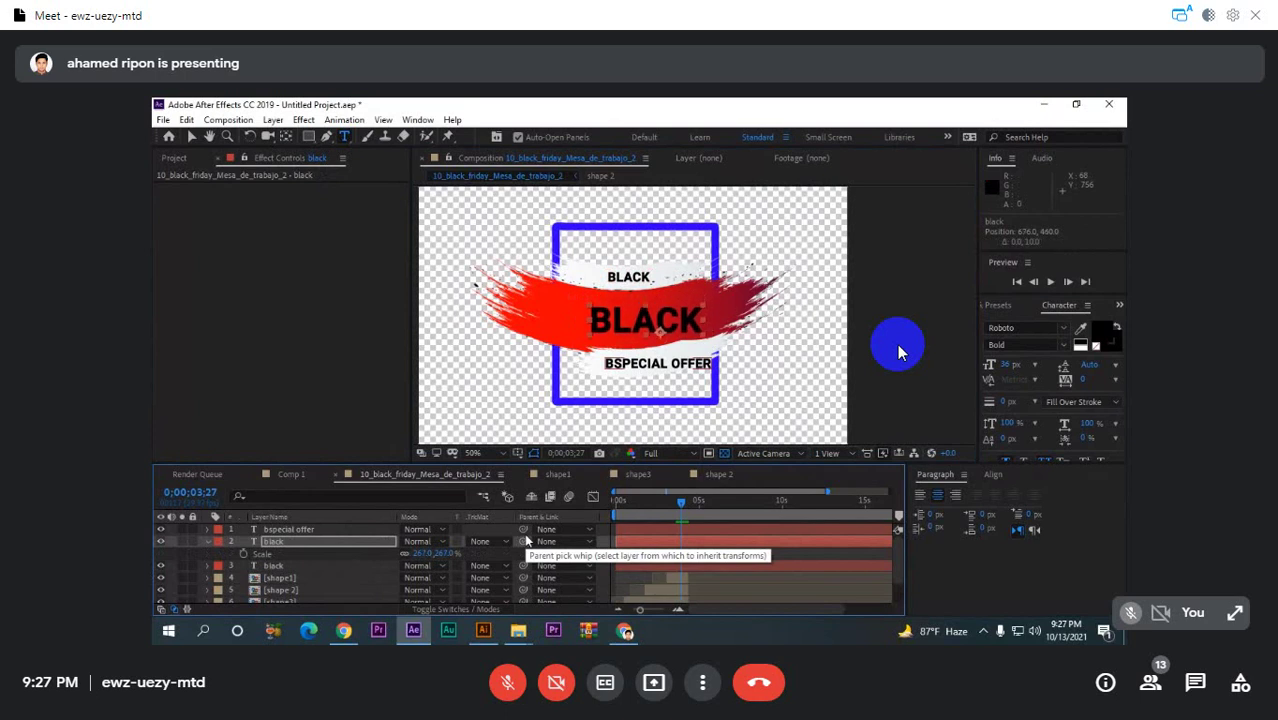
key("shift+Left")
key("shift+Left")
key("shift+Left")
key("Up")
key("Up")
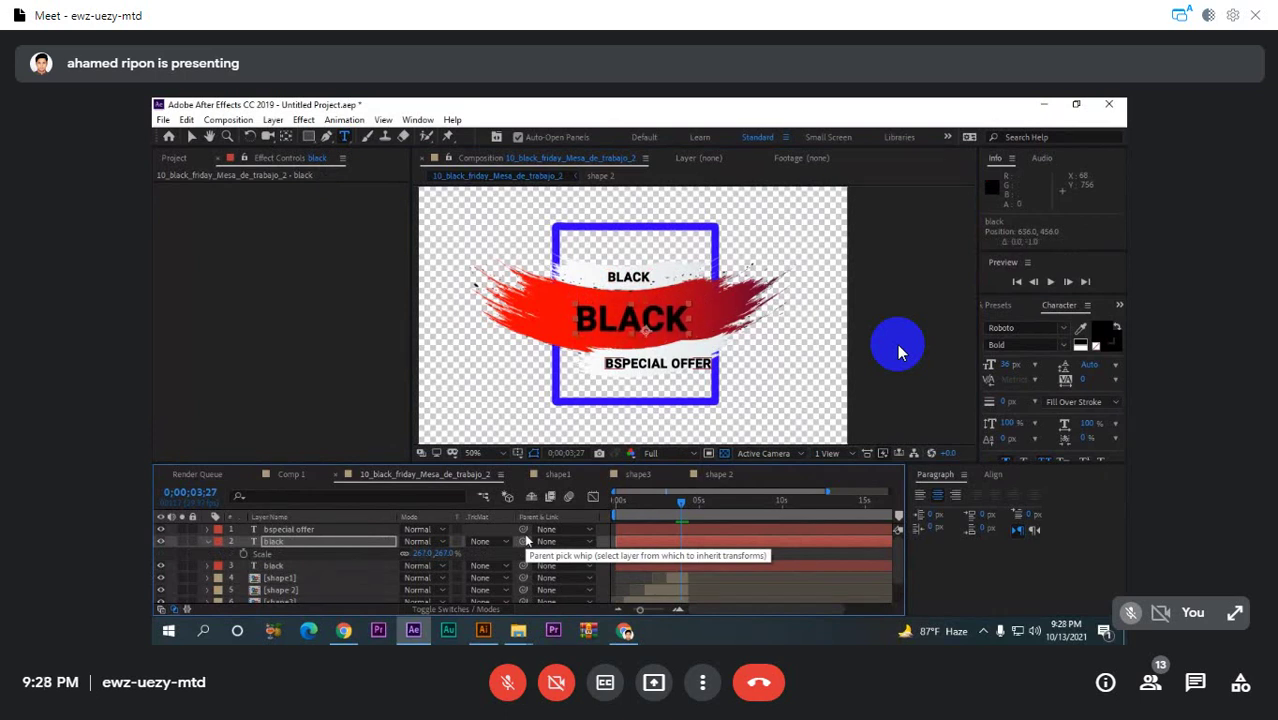
key("Up")
key("Up")
key("Up")
key("Up")
key("Up")
key("Up")
key("Up")
key("Up")
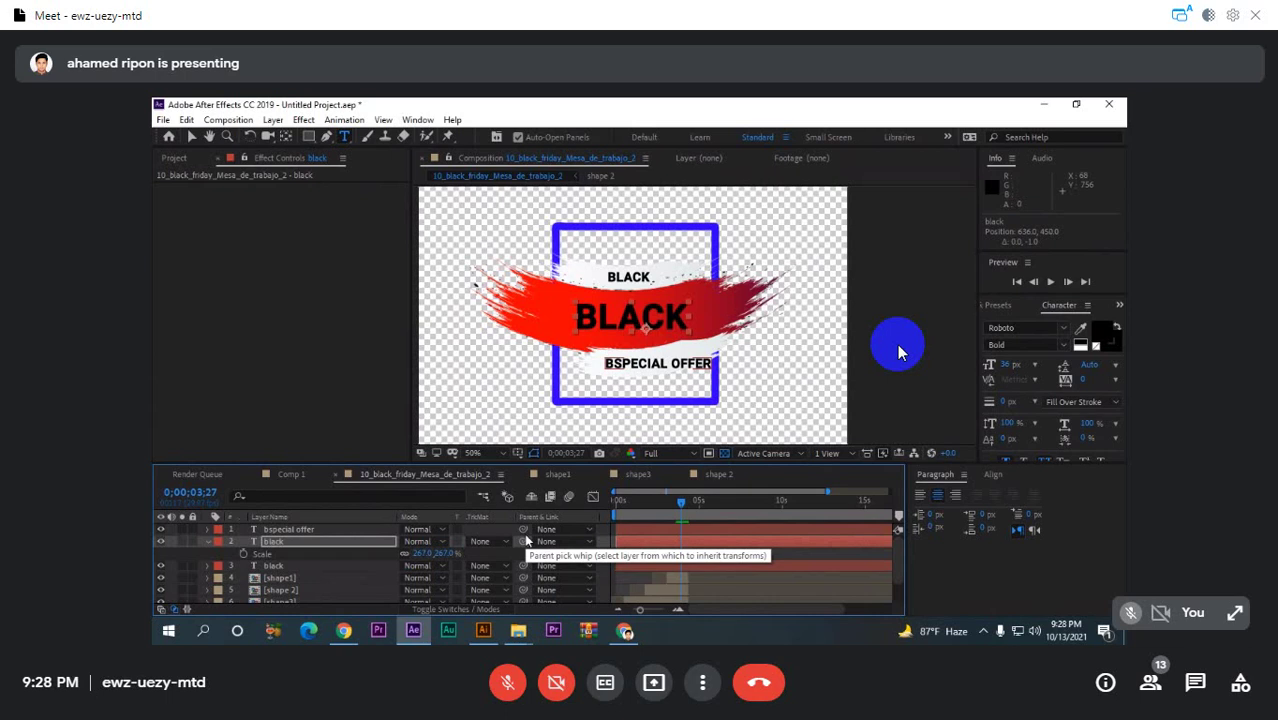
- Fine-tune the enlarged BLACK text's placement on the red stroke to position 638, 450 and collapse its layer properties
key("Down")
key("Down")
key("Down")
key("Down")
key("Down")
key("Down")
key("Down")
key("Down")
key("Down")
key("Down")
key("Down")
key("Down")
key("Down")
key("Down")
key("Down")
key("Down")
key("Down")
key("Down")
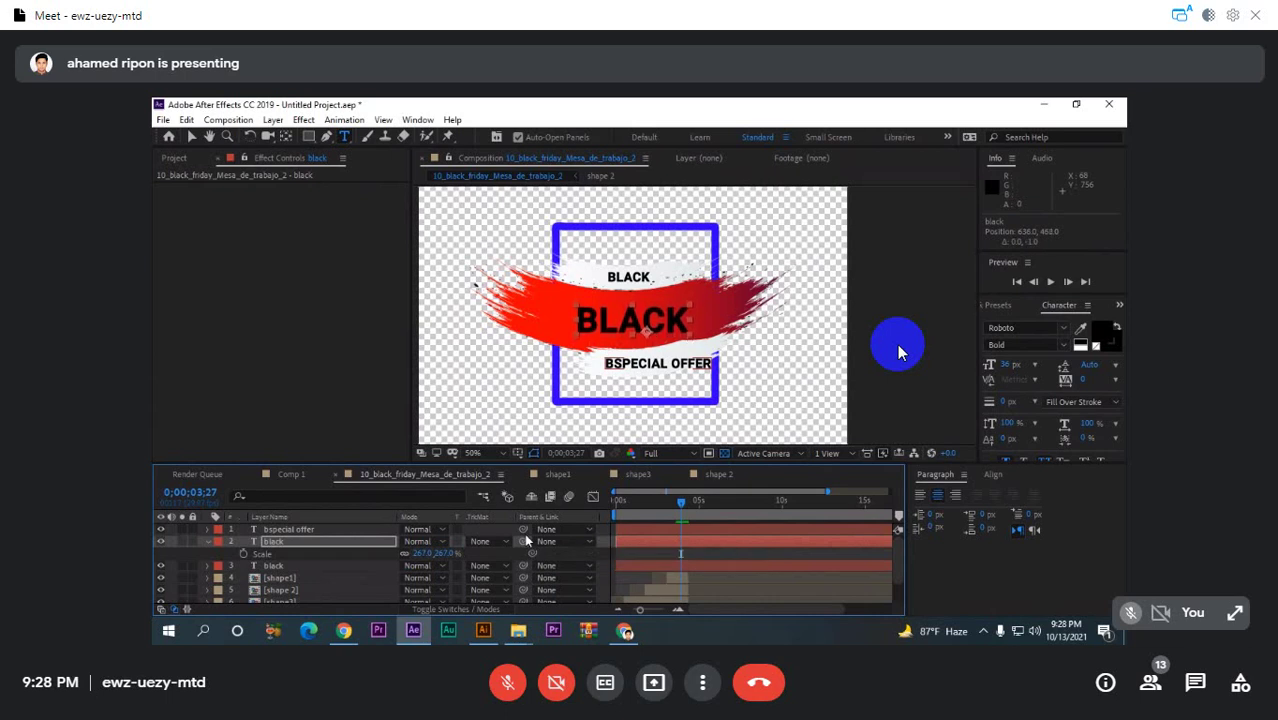
key("Up")
key("Up")
key("Up")
key("Up")
key("Up")
key("Up")
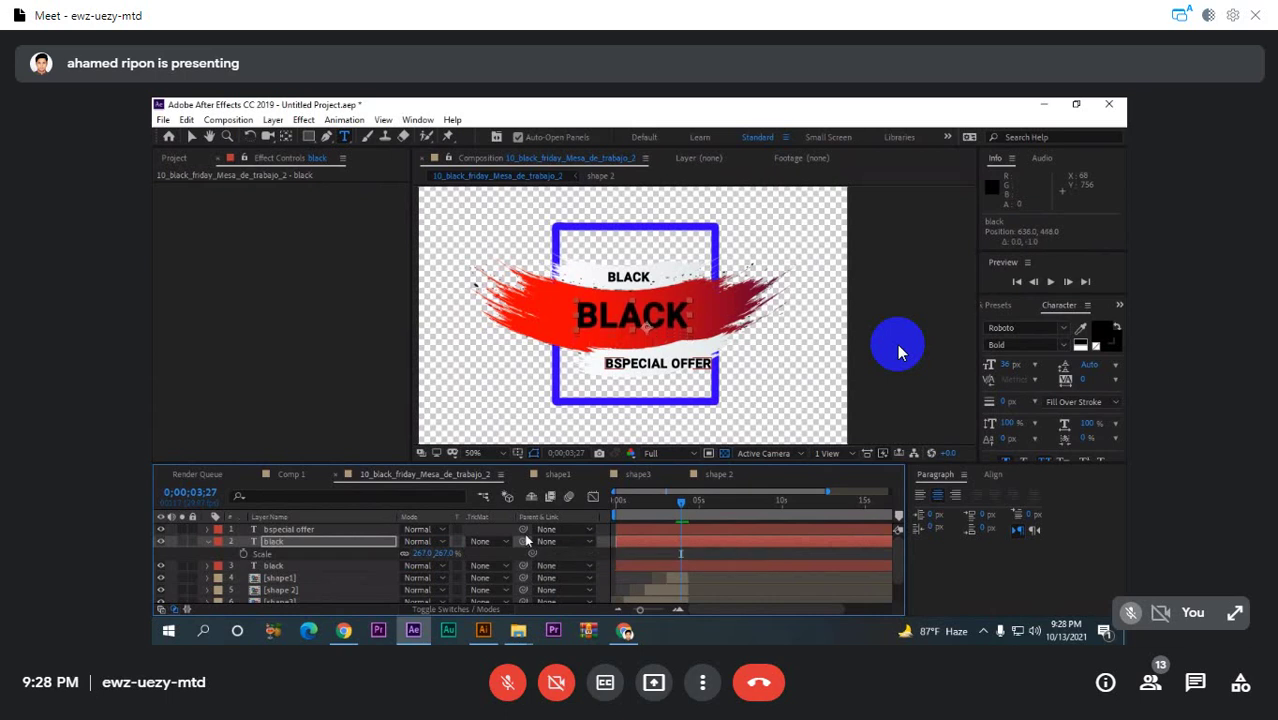
key("Up")
key("Up")
key("Up")
key("Up")
key("Up")
key("Up")
key("Up")
key("Up")
key("Up")
key("Up")
key("Up")
key("Up")
key("Up")
key("Up")
key("Up")
key("Up")
key("Up")
key("Up")
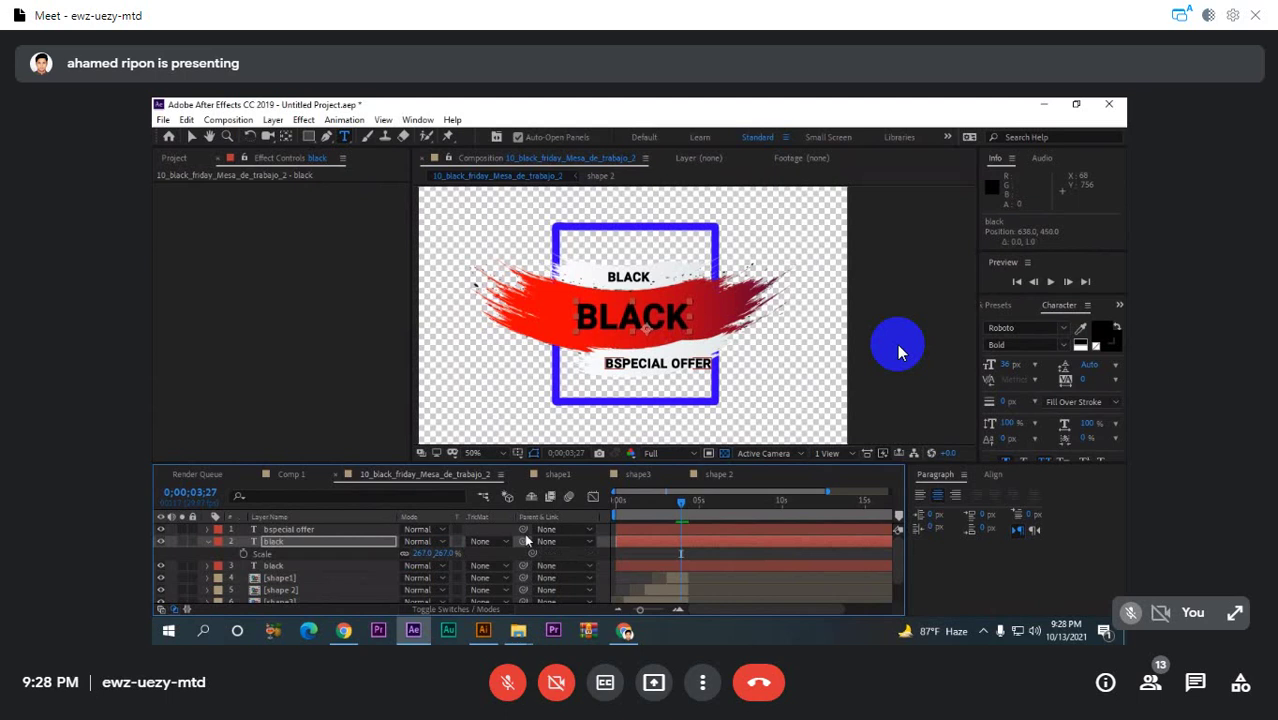
left_click(208, 543)
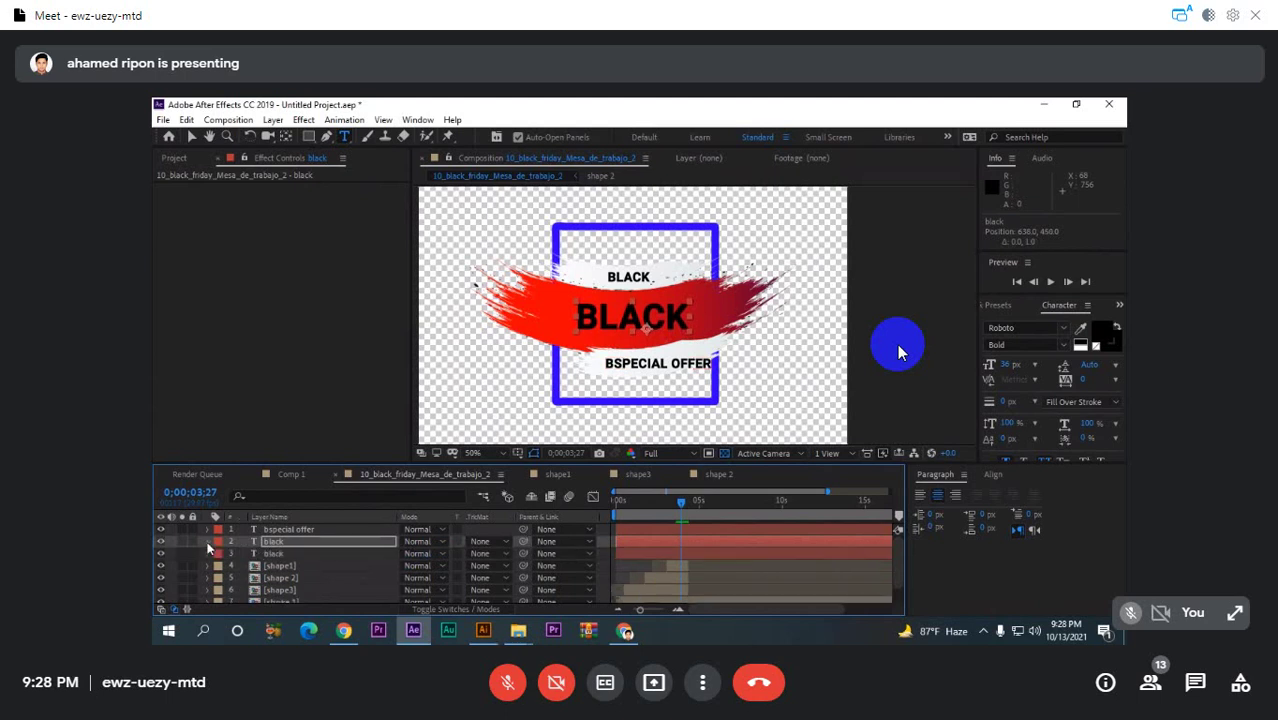
- Move the BSPECIAL OFFER text on the lower white brush stroke left to position 636, 560, centred under the BLACK text
left_click(266, 554, "ctrl")
left_click(264, 553)
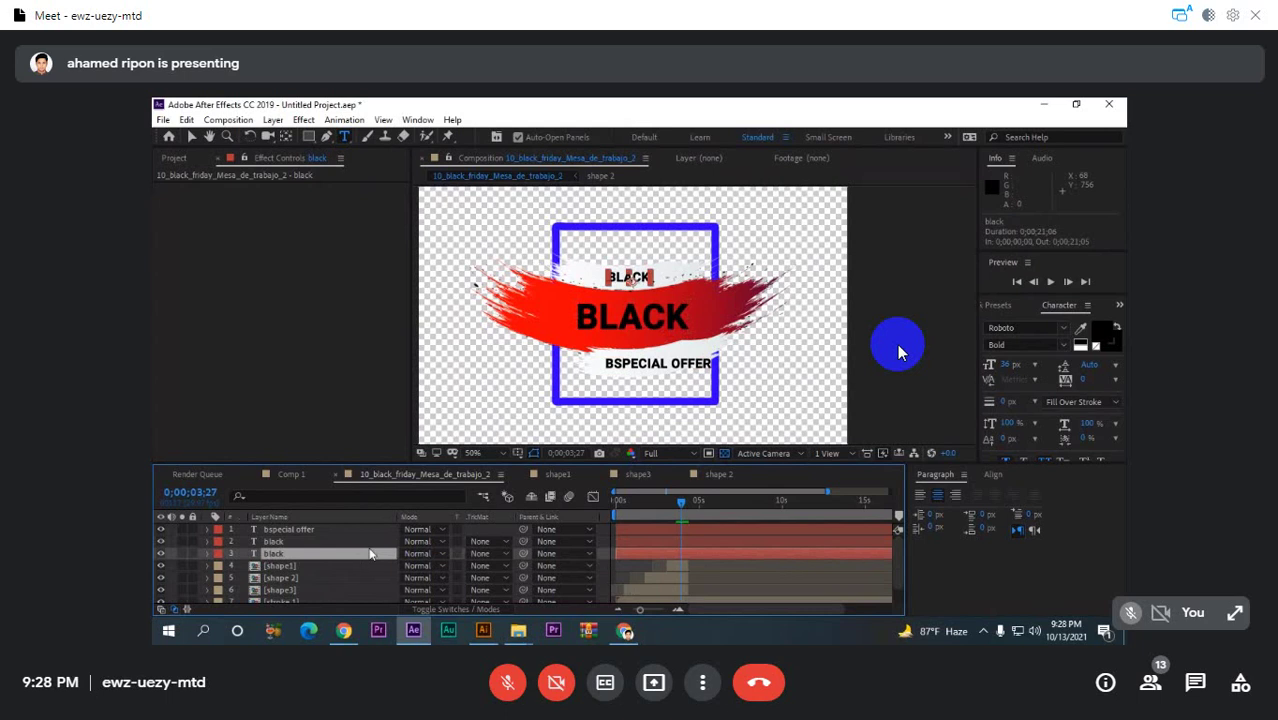
left_click(287, 542)
left_click(287, 553)
left_click(292, 529)
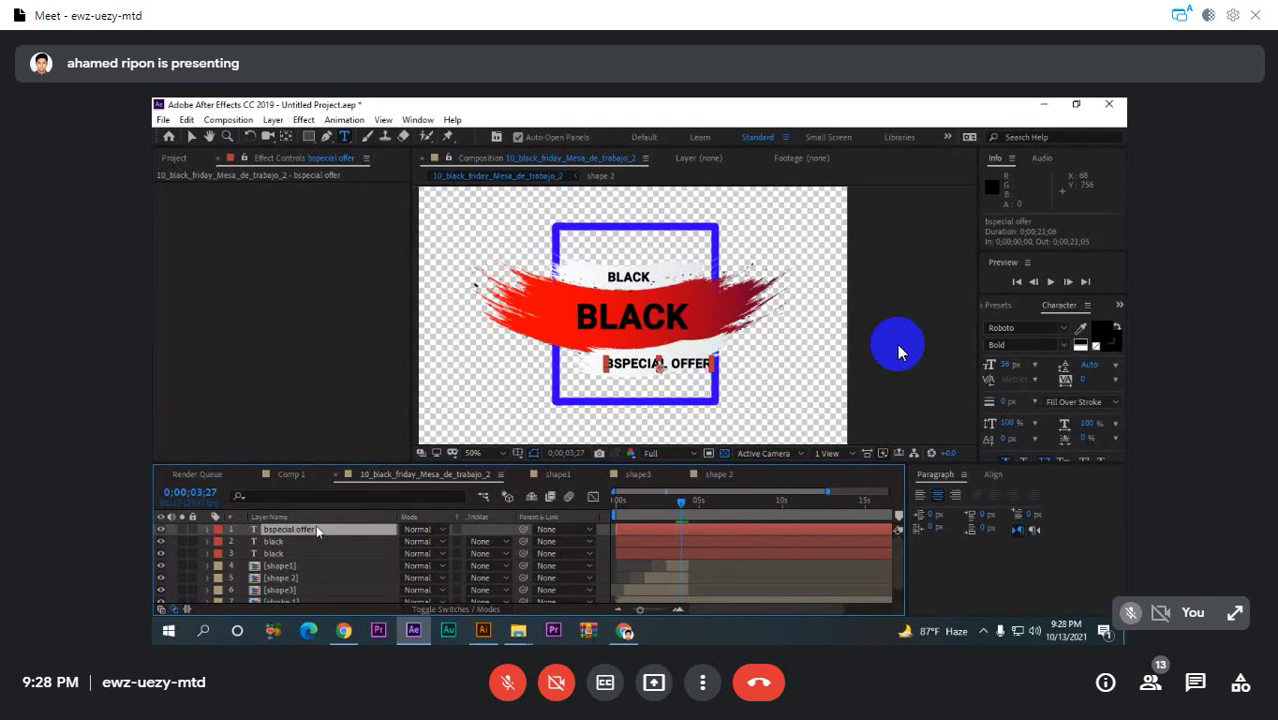
key("Left")
key("Left")
key("Left")
key("Right")
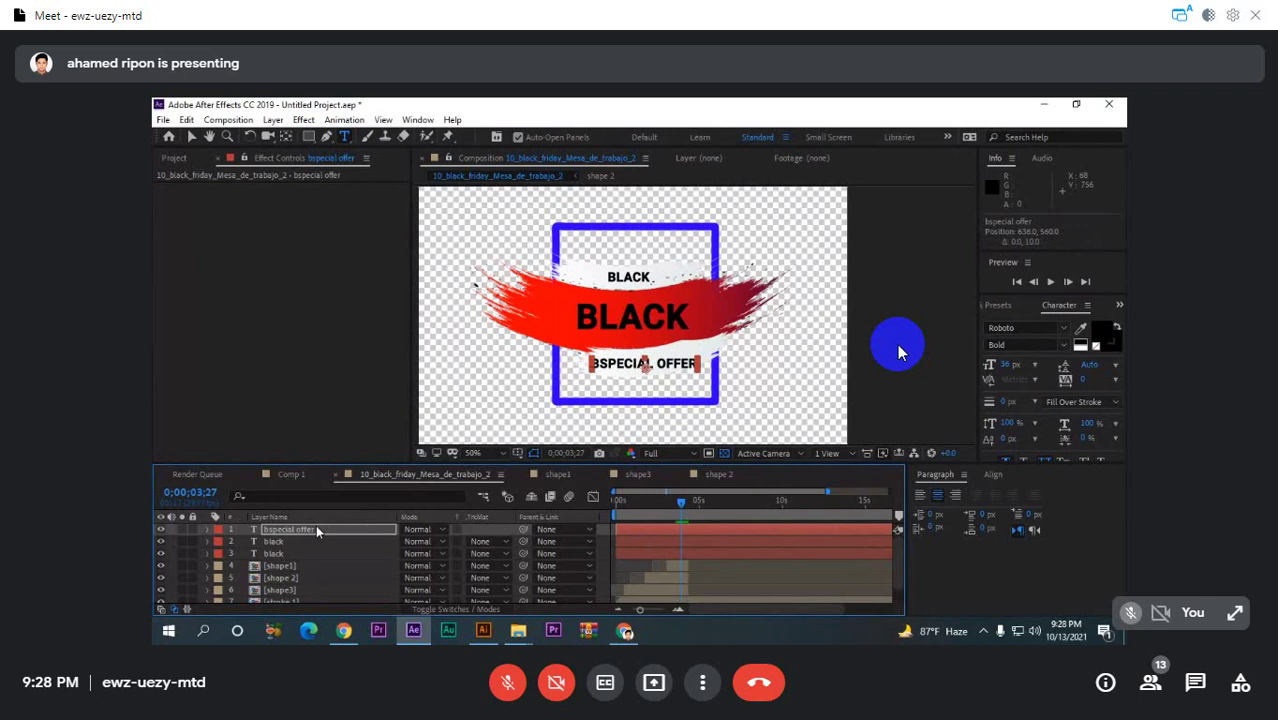
- Cut the small upper BLACK text layer from the 10_black_friday_Mesa_de_trabajo_2 composition
mouse_move(680, 502)
left_mouse_down()
mouse_move(623, 521)
mouse_move(676, 512)
mouse_move(626, 537)
mouse_move(633, 502)
mouse_move(651, 508)
mouse_move(616, 508)
mouse_move(642, 505)
left_mouse_up()
left_click(635, 591)
left_click(653, 552)
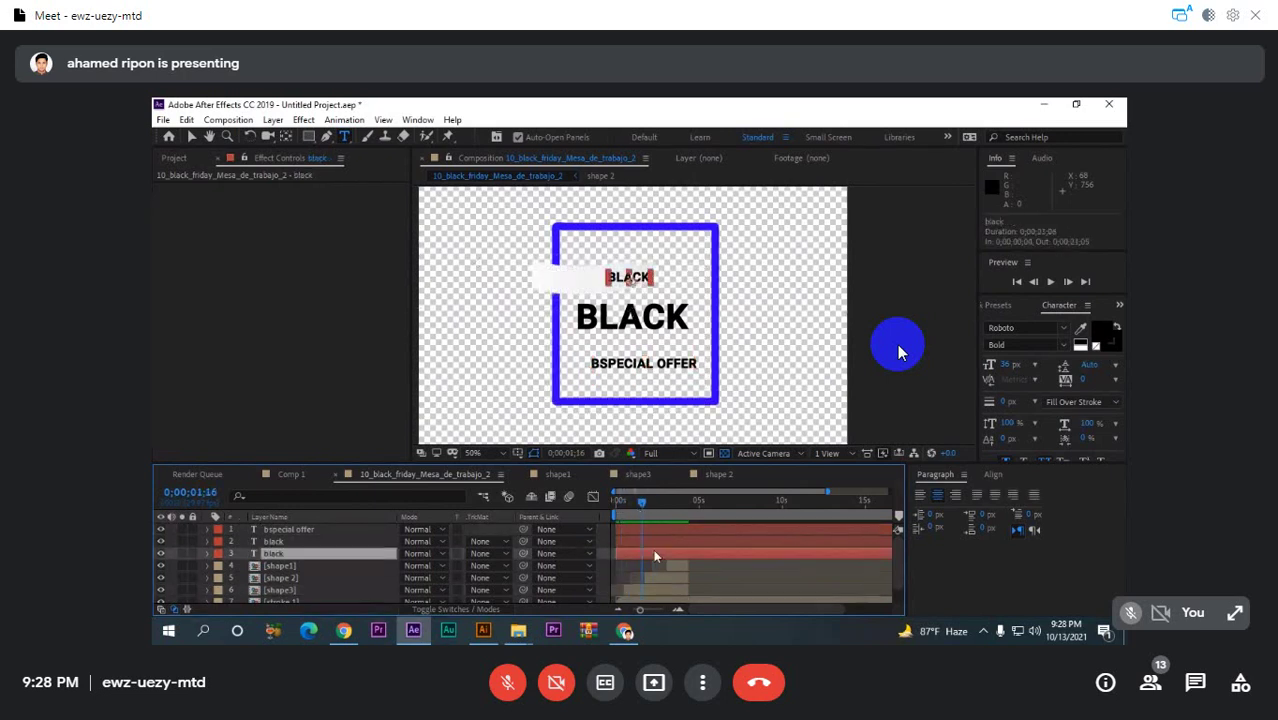
left_click(657, 543, "ctrl")
left_click(657, 543, "ctrl")
key("ctrl+x")
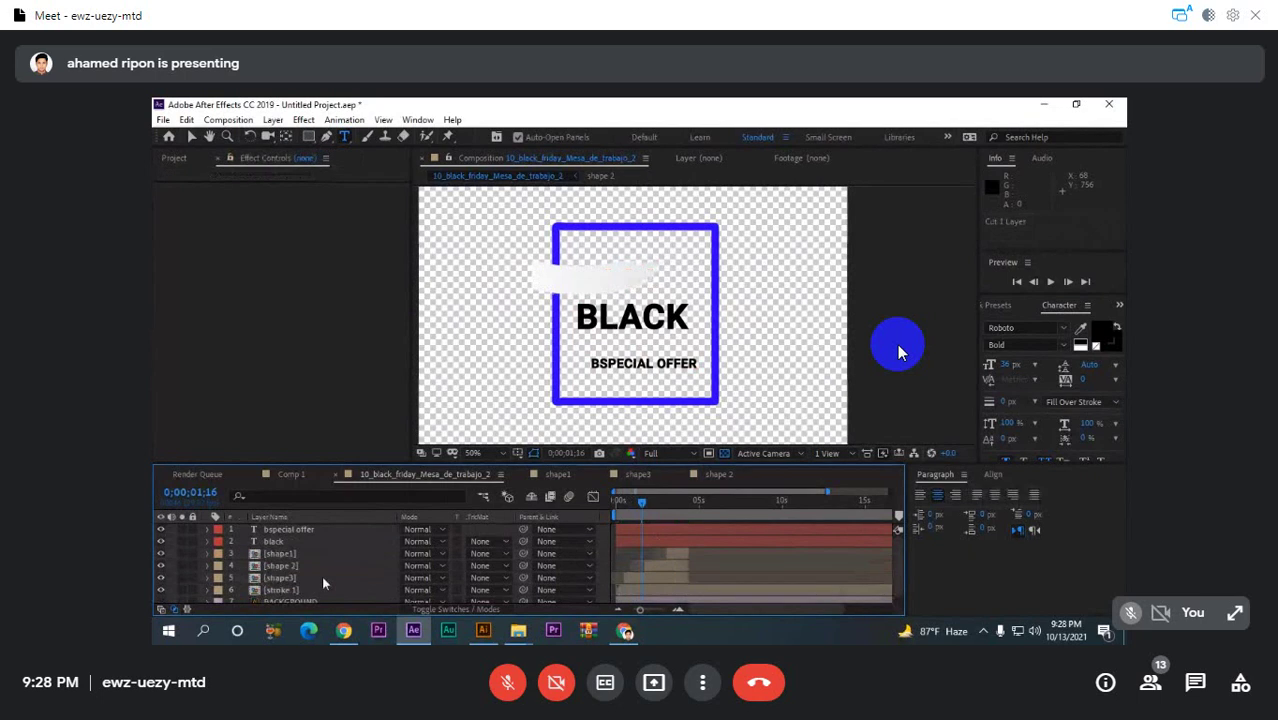
- Open the shape3 precomposition and paste the small BLACK text layer above its shape layers
double_click(320, 578)
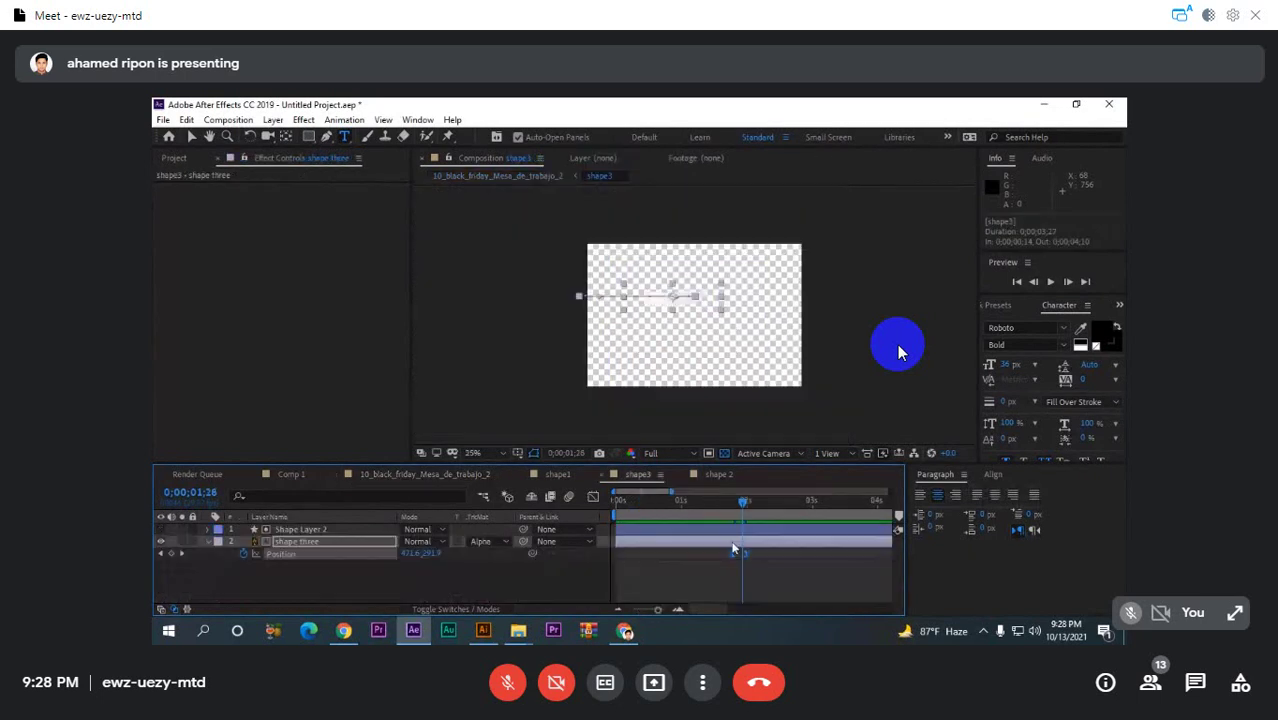
left_click_drag(733, 549, 603, 524)
left_click_drag(745, 519, 740, 513)
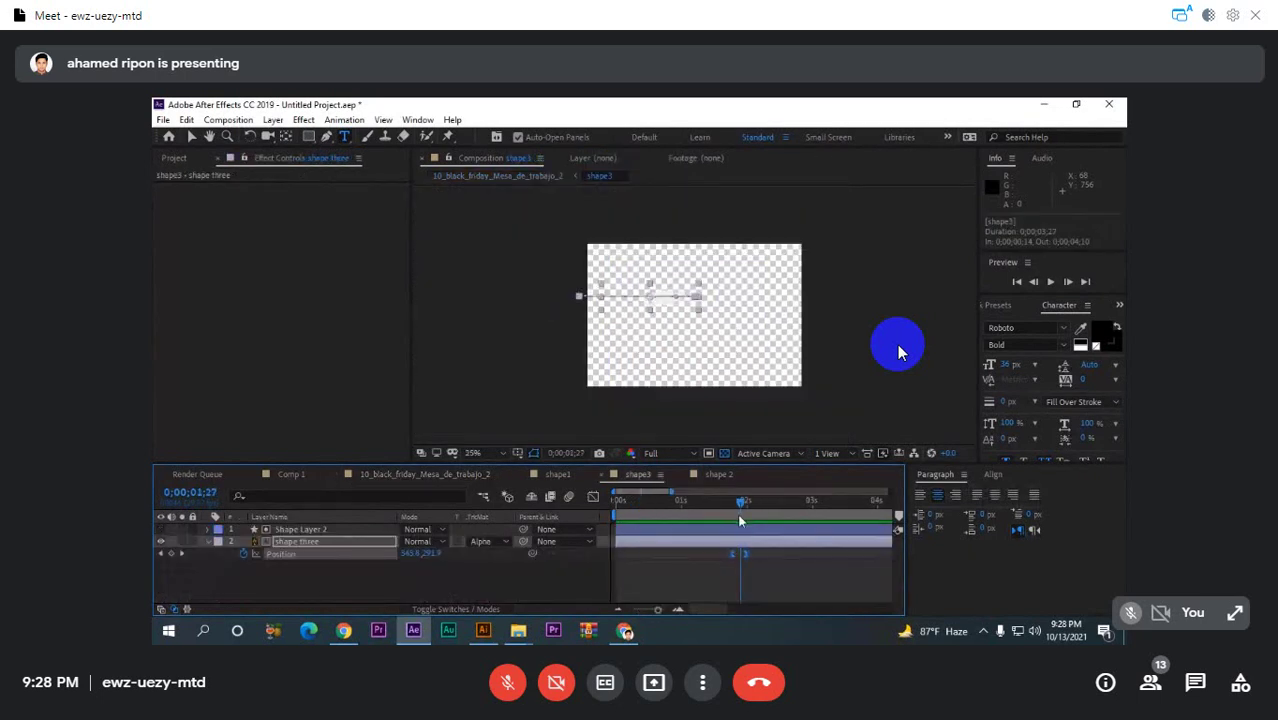
left_click(748, 537)
key("ctrl+v")
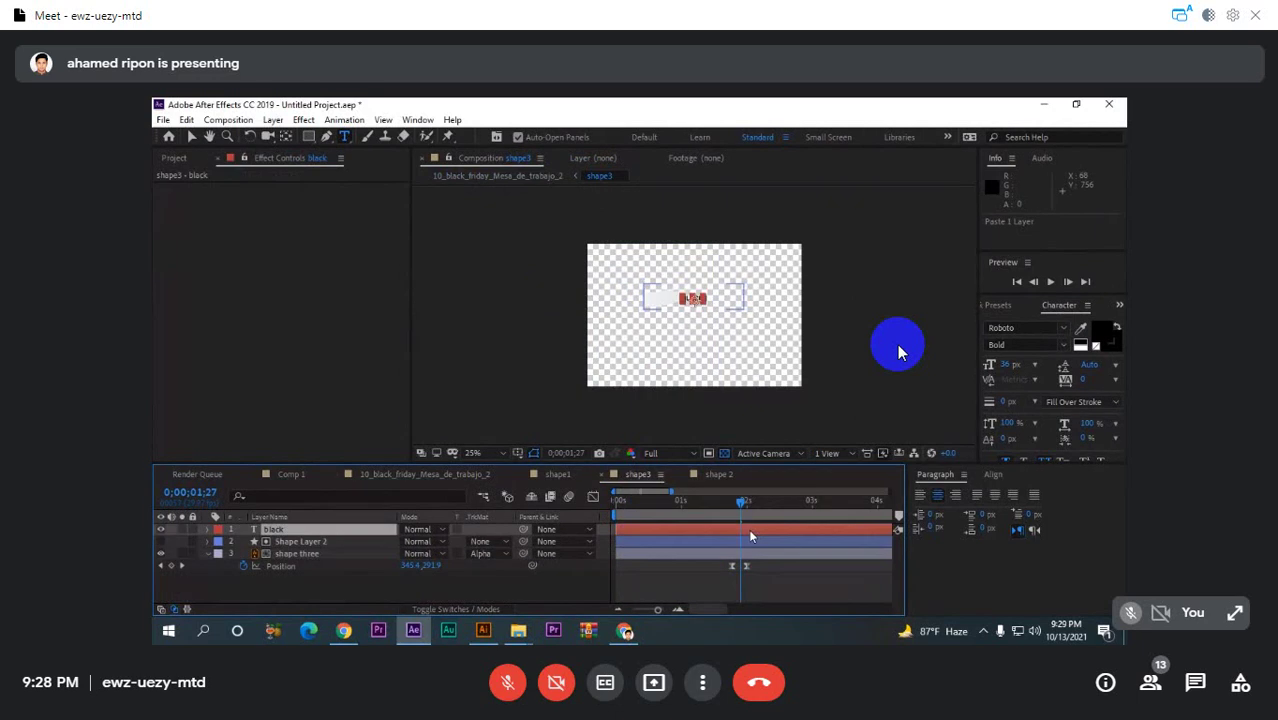
- Trim the start of the BLACK text layer in shape3 to shape three's last position keyframe at 0;00;02;00
mouse_move(755, 537)
left_mouse_down()
mouse_move(729, 537)
mouse_move(736, 506)
mouse_move(655, 507)
mouse_move(765, 516)
mouse_move(653, 515)
mouse_move(748, 528)
left_mouse_up()
left_click(700, 503)
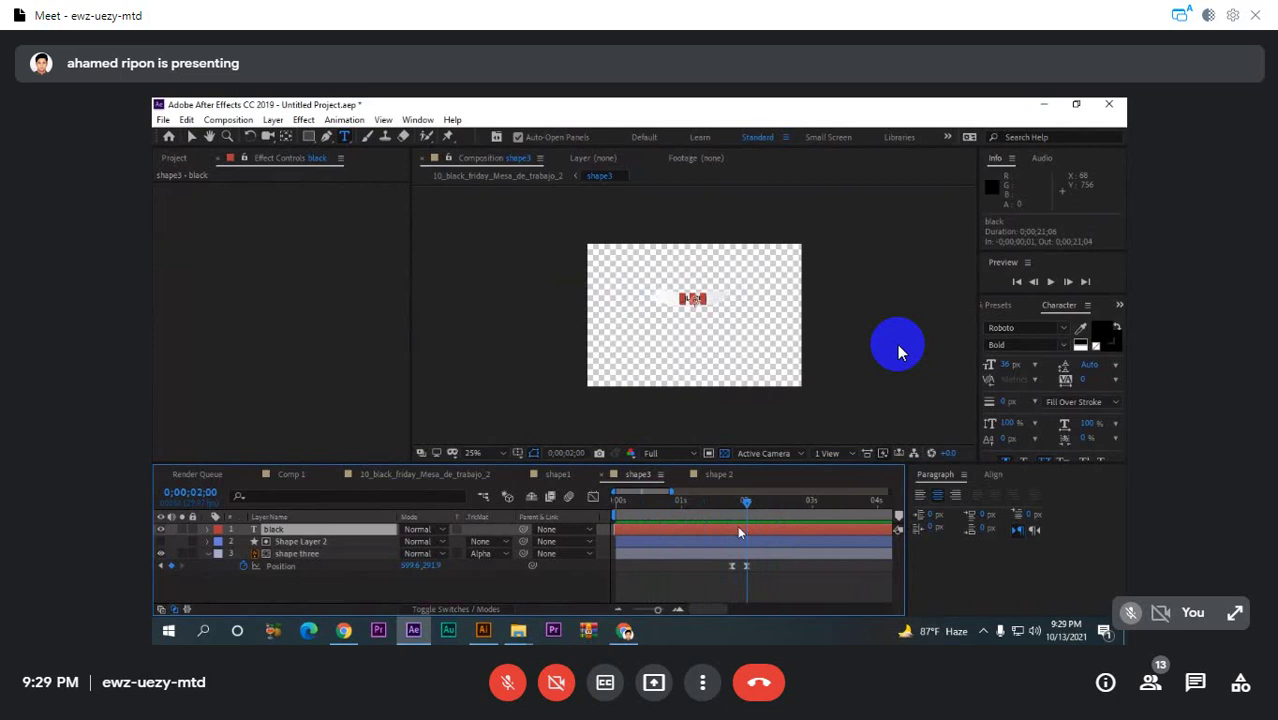
left_click(333, 579)
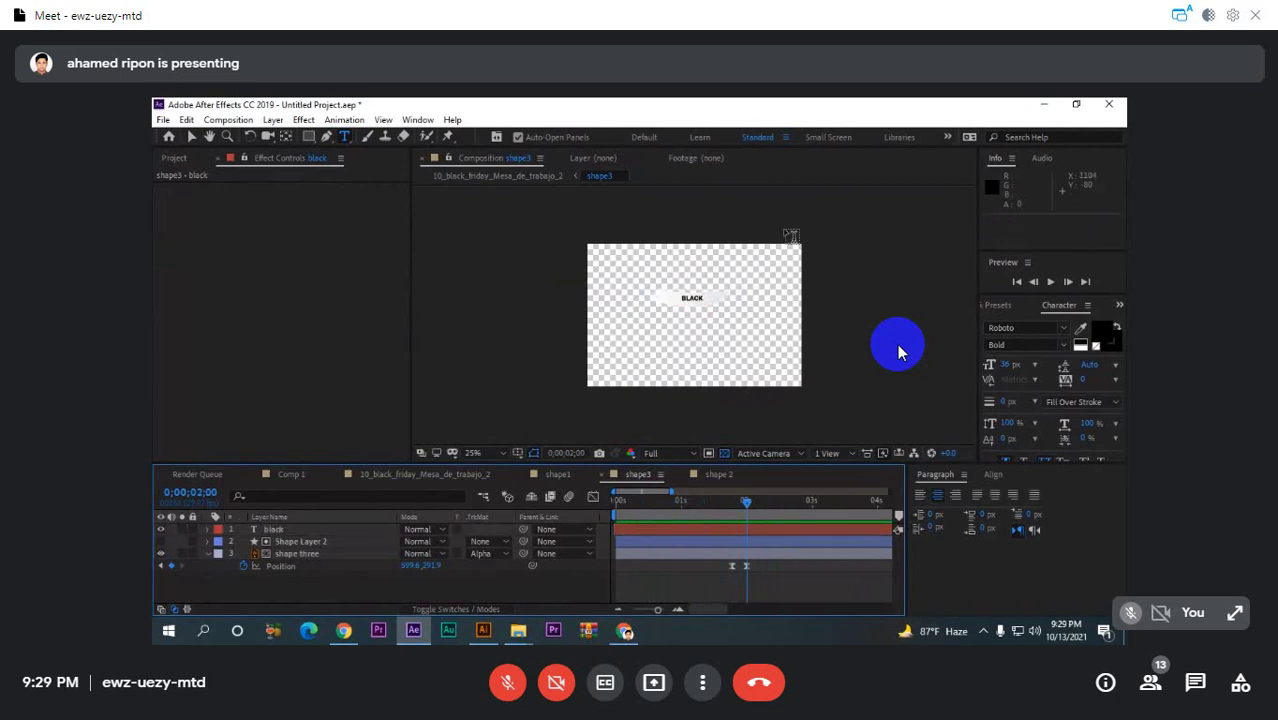
key("slash")
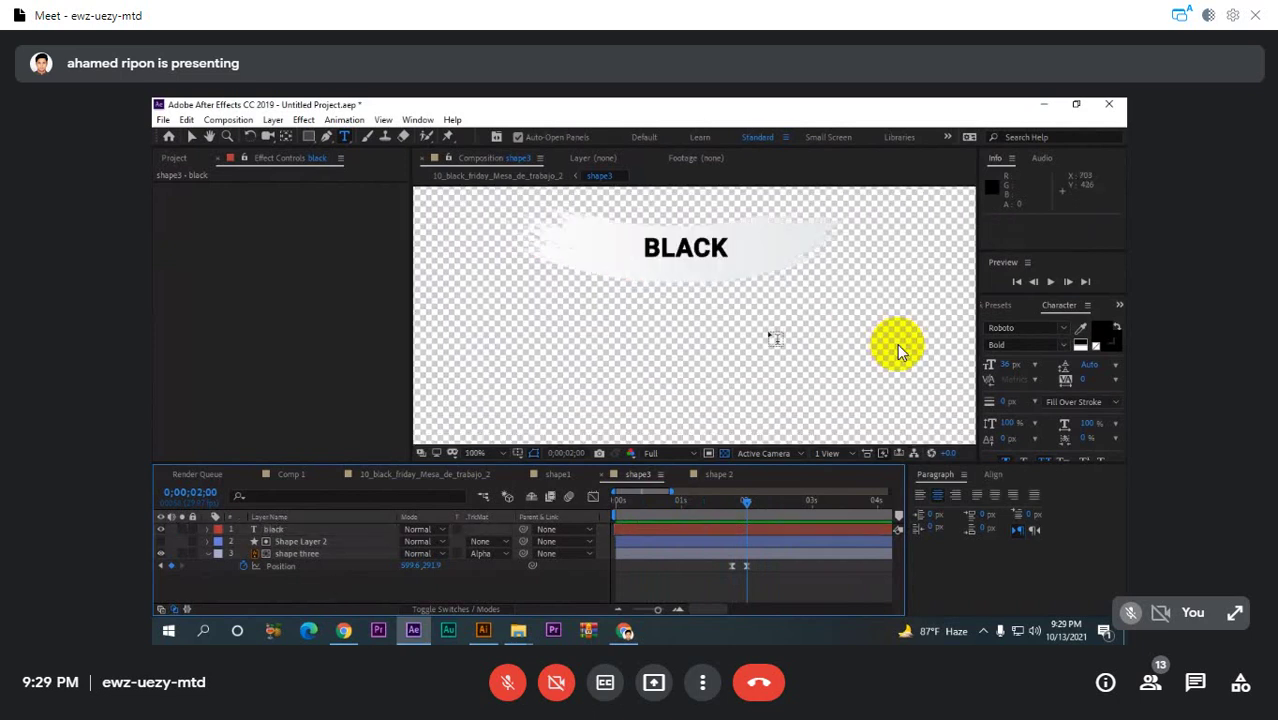
left_click(285, 532)
left_click_drag(744, 500, 748, 508)
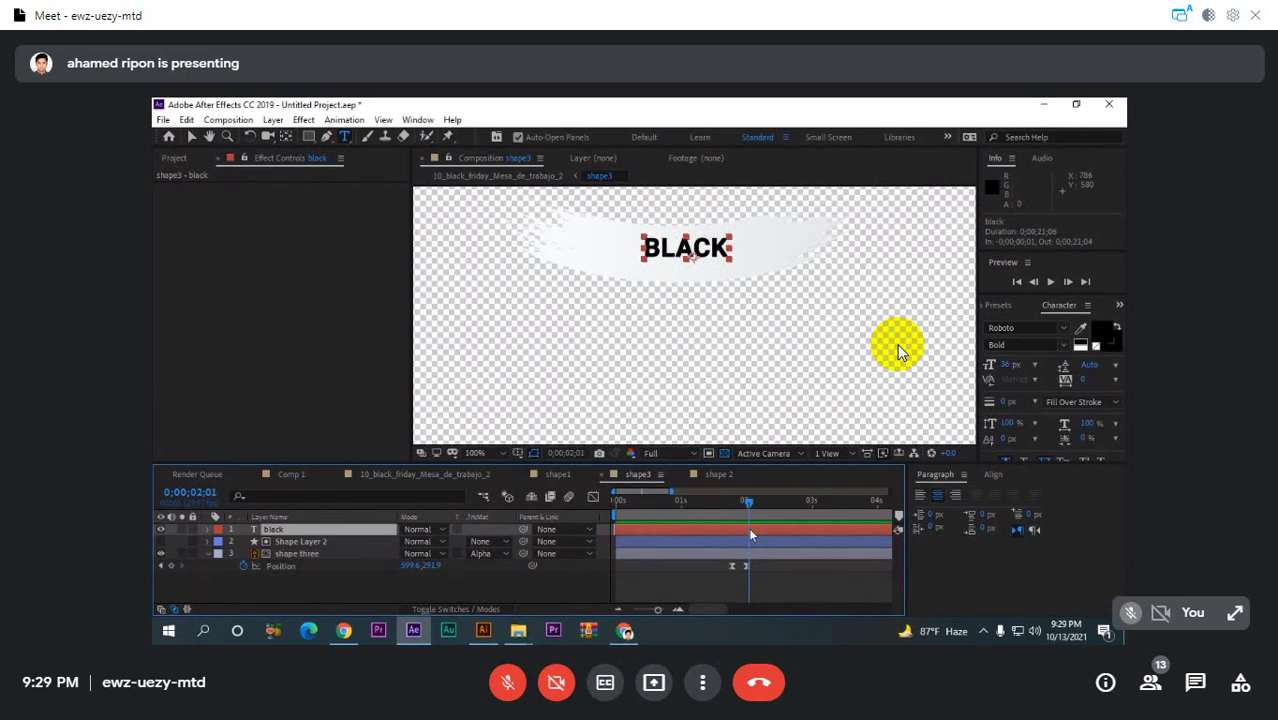
left_click(316, 586)
left_click(294, 531)
left_click(162, 567)
key("alt+bracketleft")
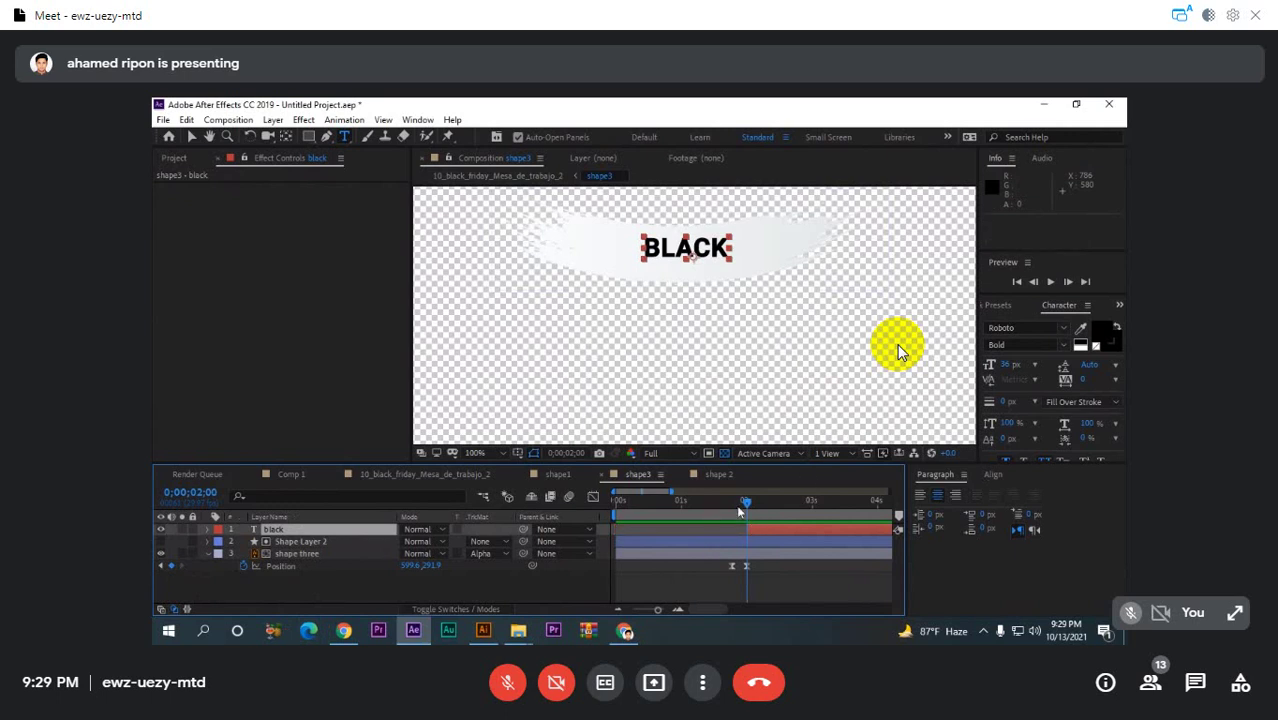
- Play back the text reveal in shape3 and in the main Black Friday composition
key("Home")
key("space")
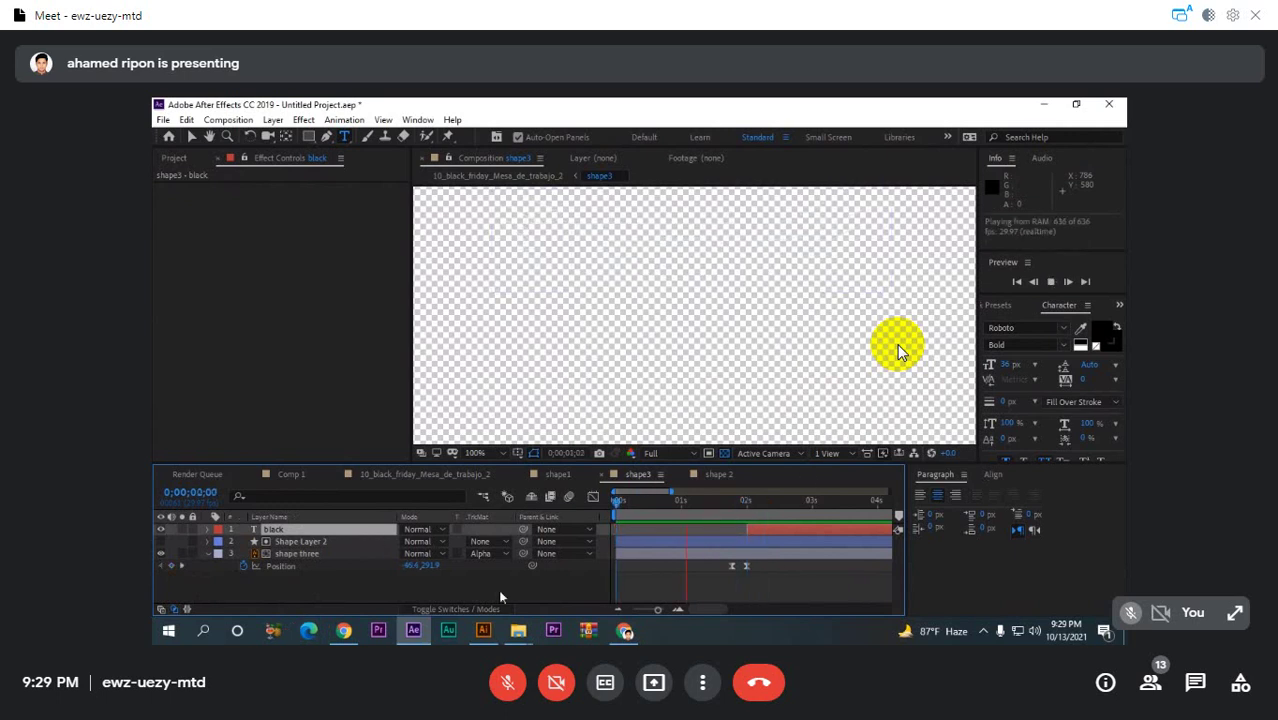
left_click_drag(780, 501, 812, 501)
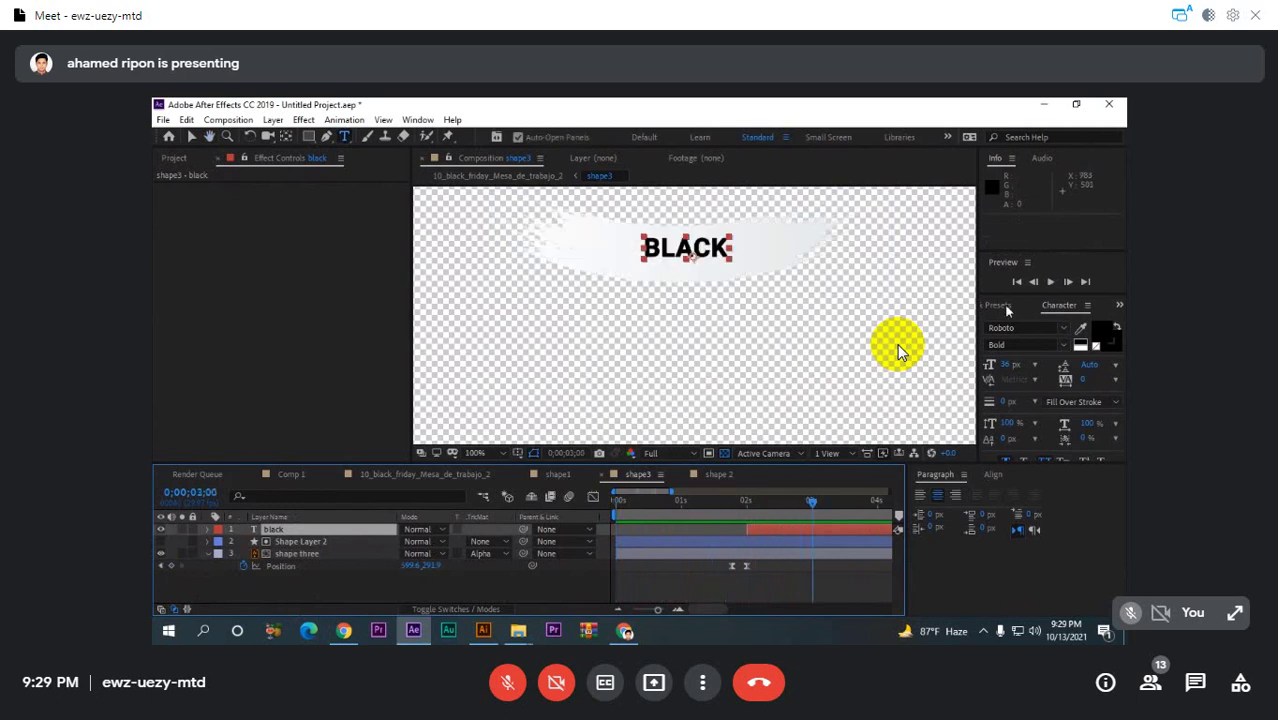
left_click(377, 472)
left_click_drag(684, 512, 606, 508)
key("space")
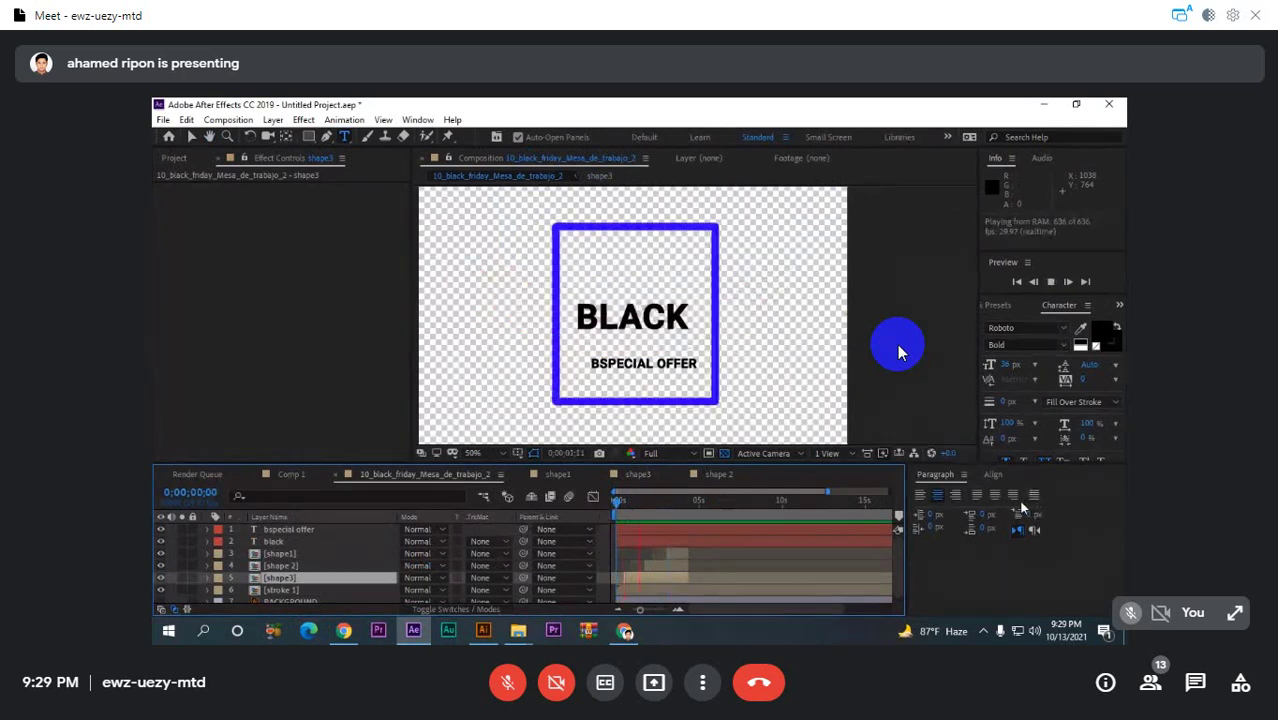
left_click(670, 580)
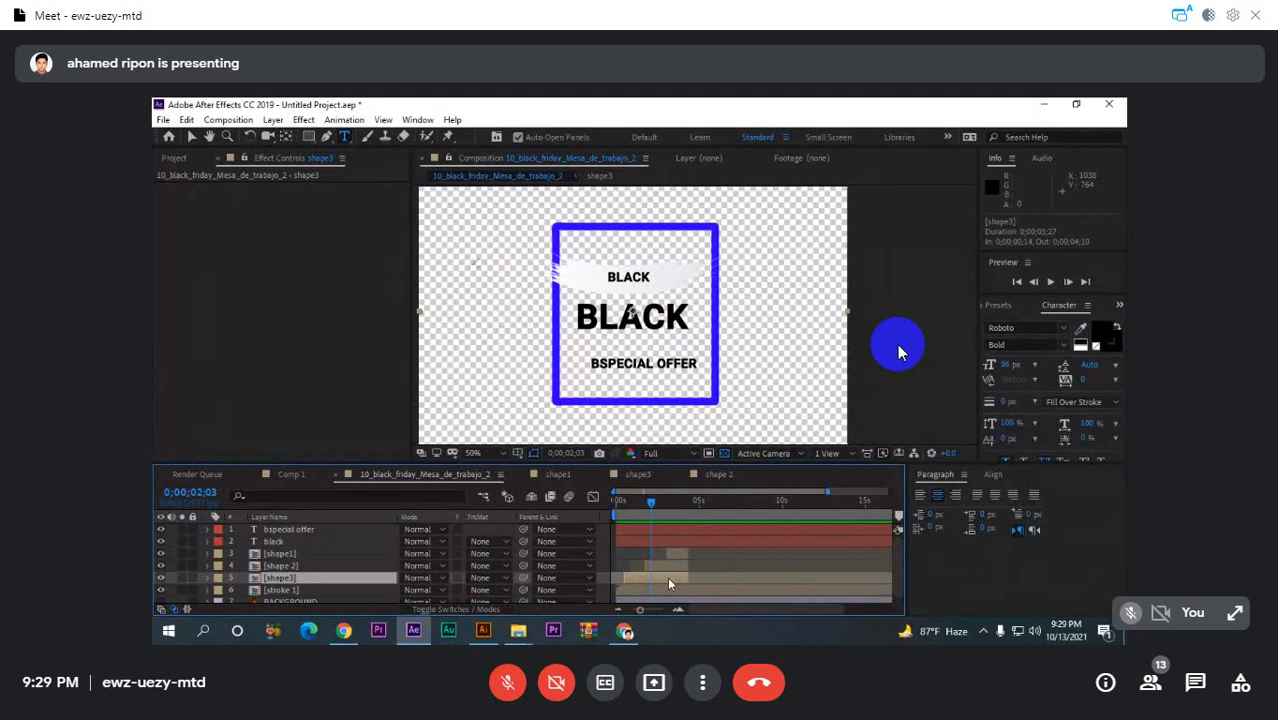
- In shape3, shift shape three's two position keyframes slightly earlier and move the BLACK text layer to start at 0;00;01;28
double_click(670, 584)
left_click_drag(780, 502, 731, 508)
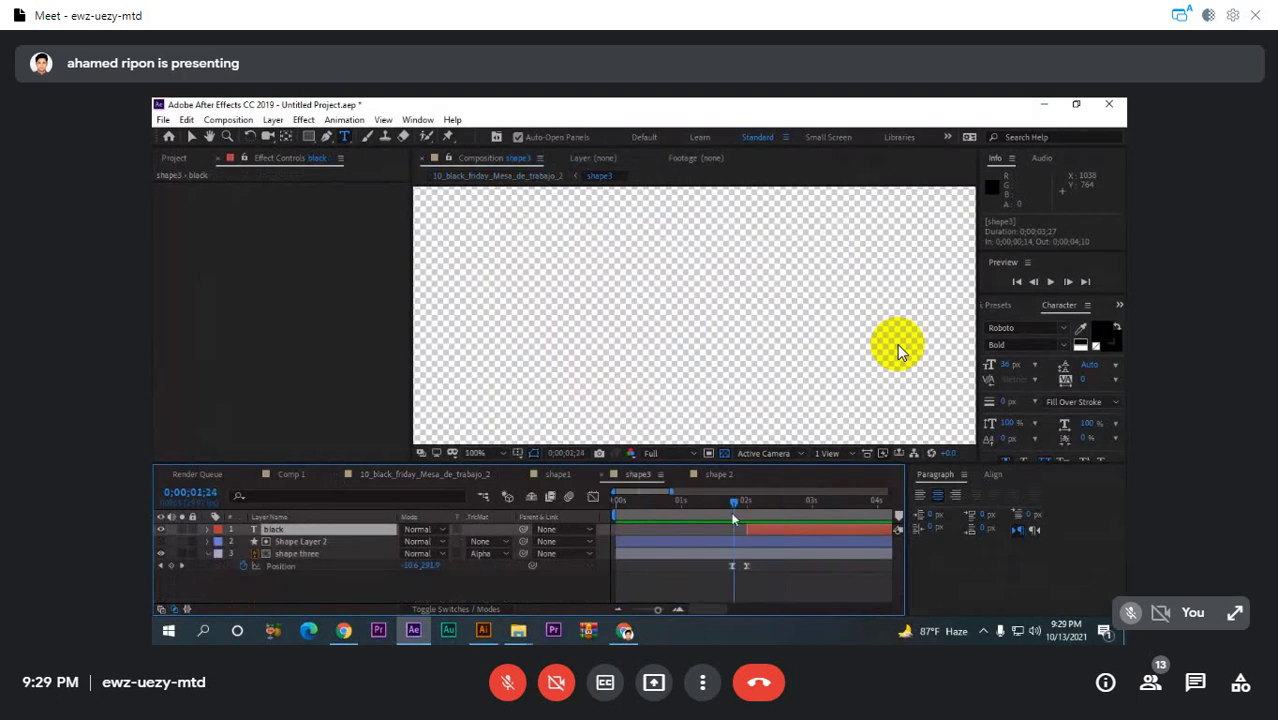
left_click_drag(763, 566, 704, 582)
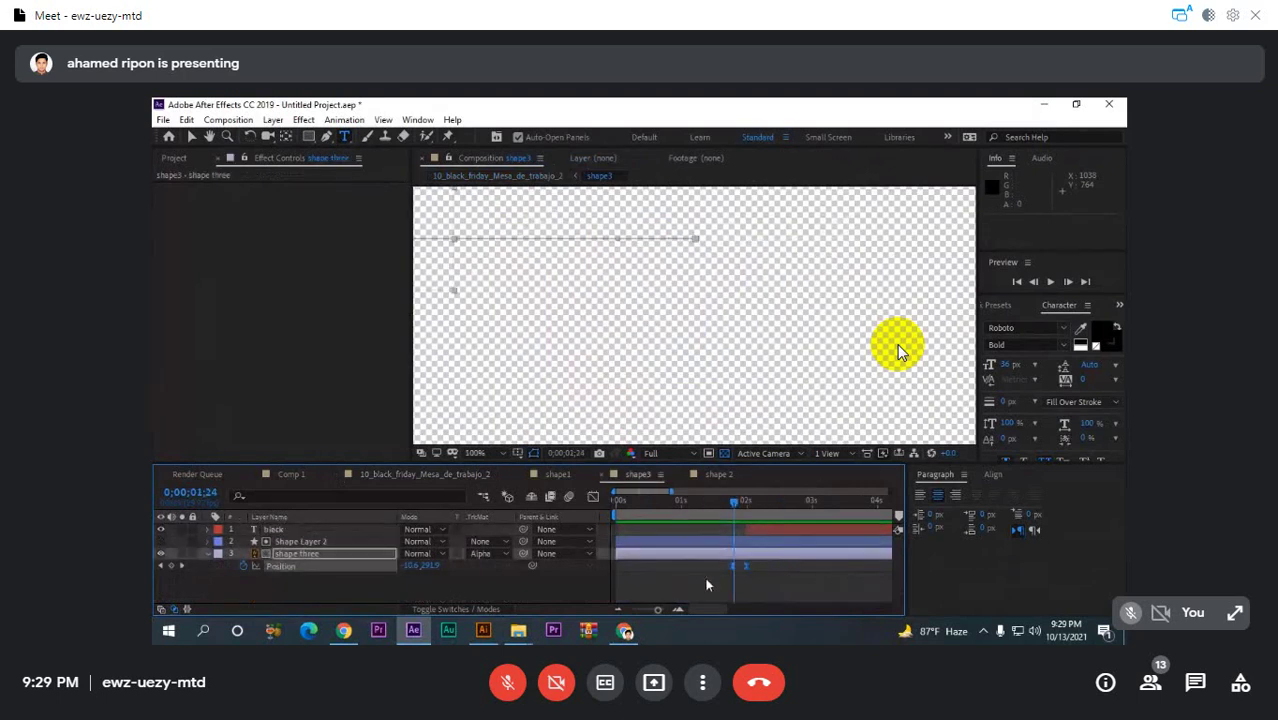
left_click(765, 528)
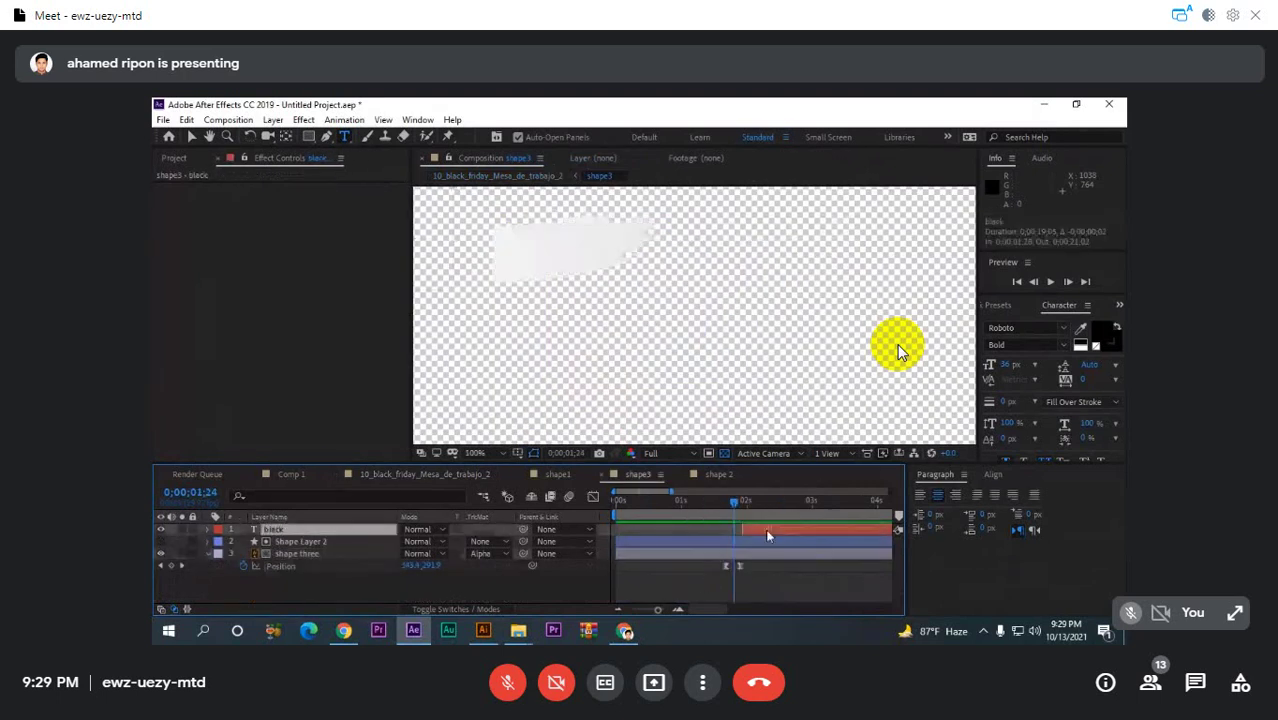
- Preview the adjusted timing of the small BLACK text in shape3 and in the main composition
key("space")
key("space")
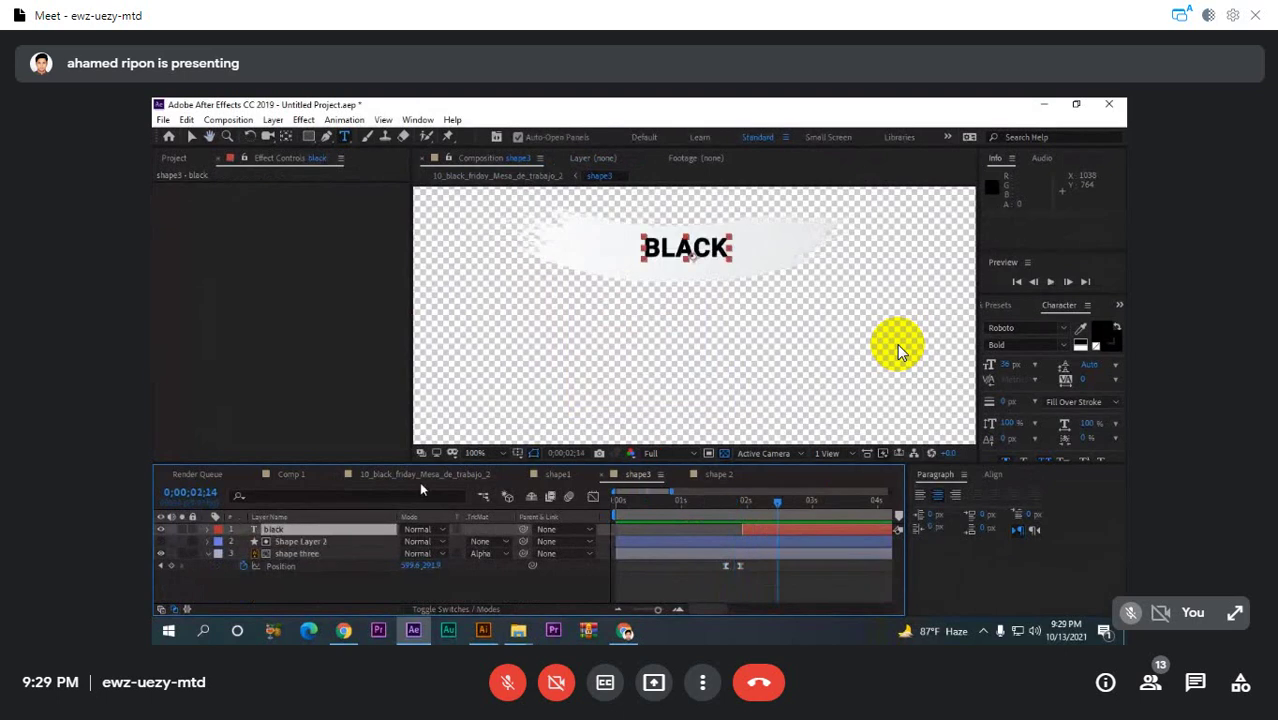
left_click(420, 474)
key("space")
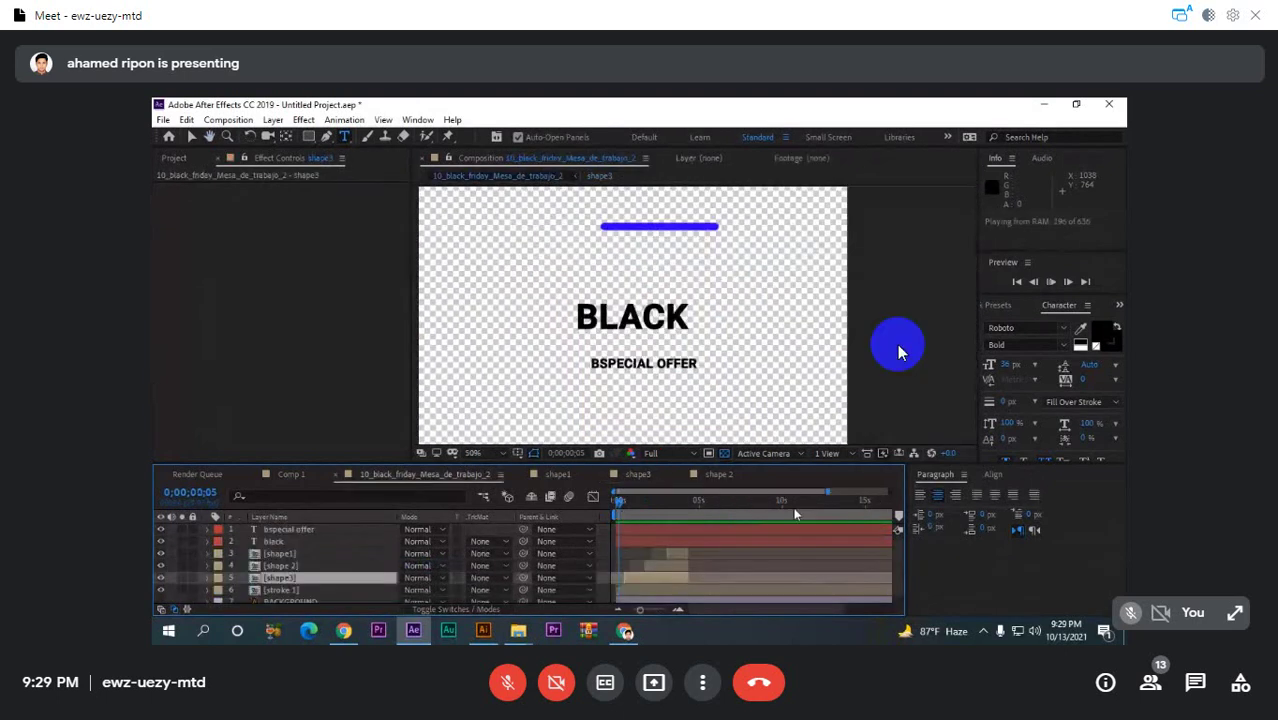
key("space")
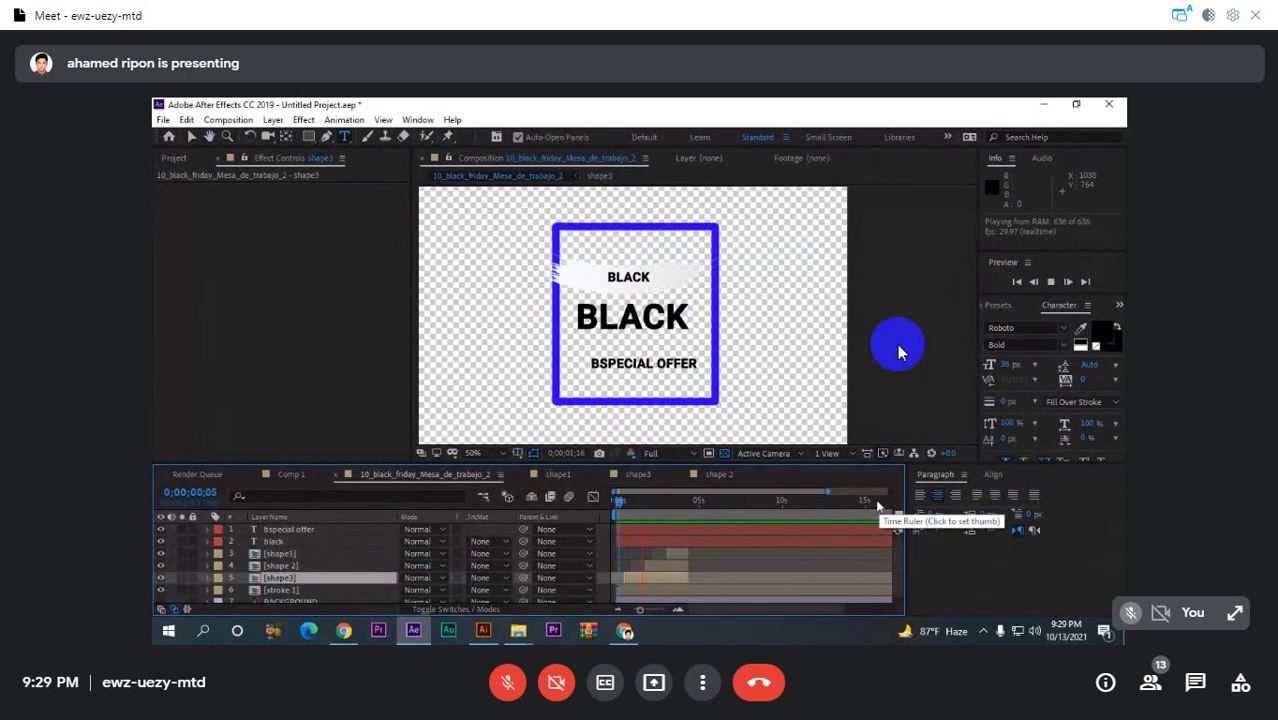
key("space")
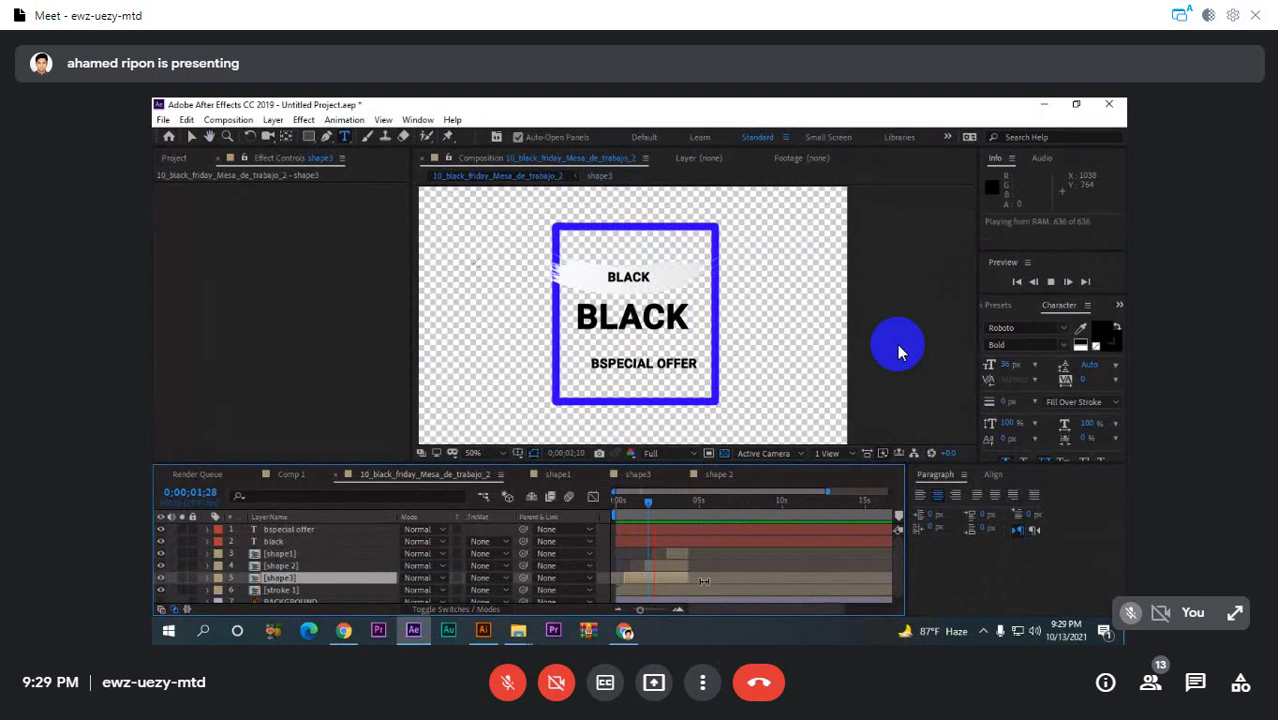
key("space")
- Cut the large BLACK text layer from the main composition and paste it into the shape 2 precomposition
left_click(669, 566)
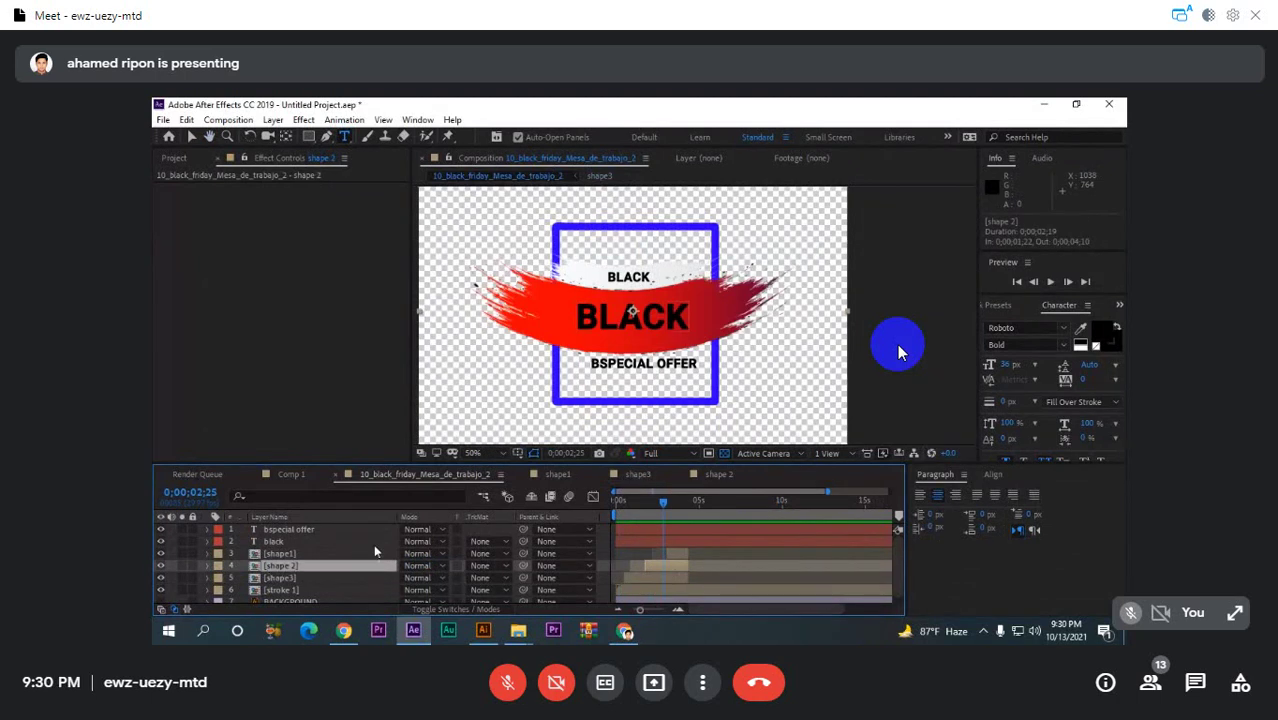
left_click(312, 531)
left_click(291, 542)
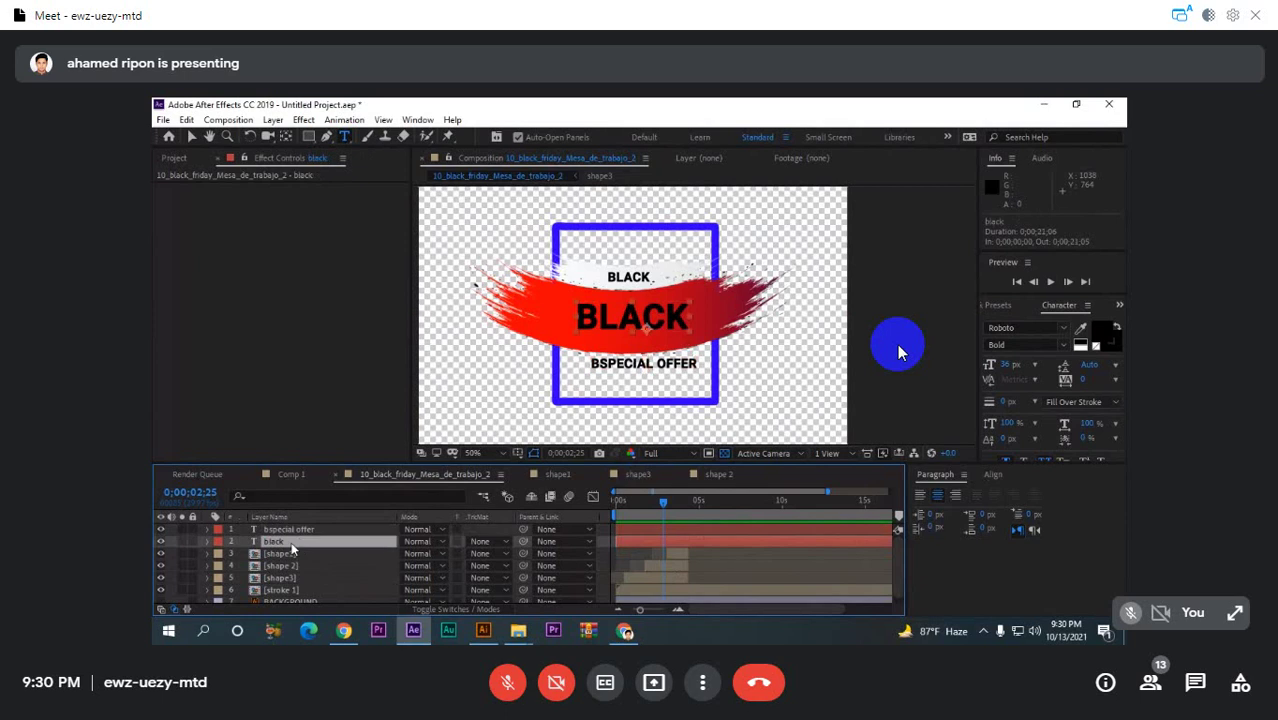
key("ctrl+x")
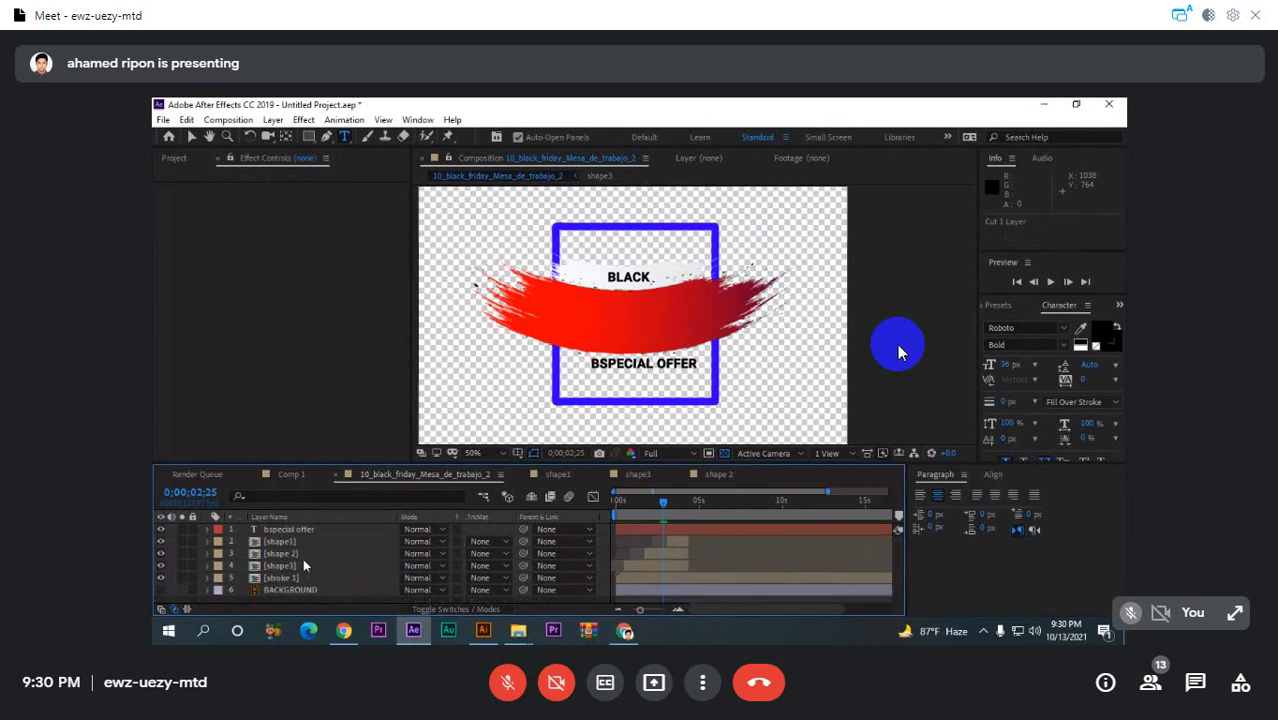
double_click(657, 557)
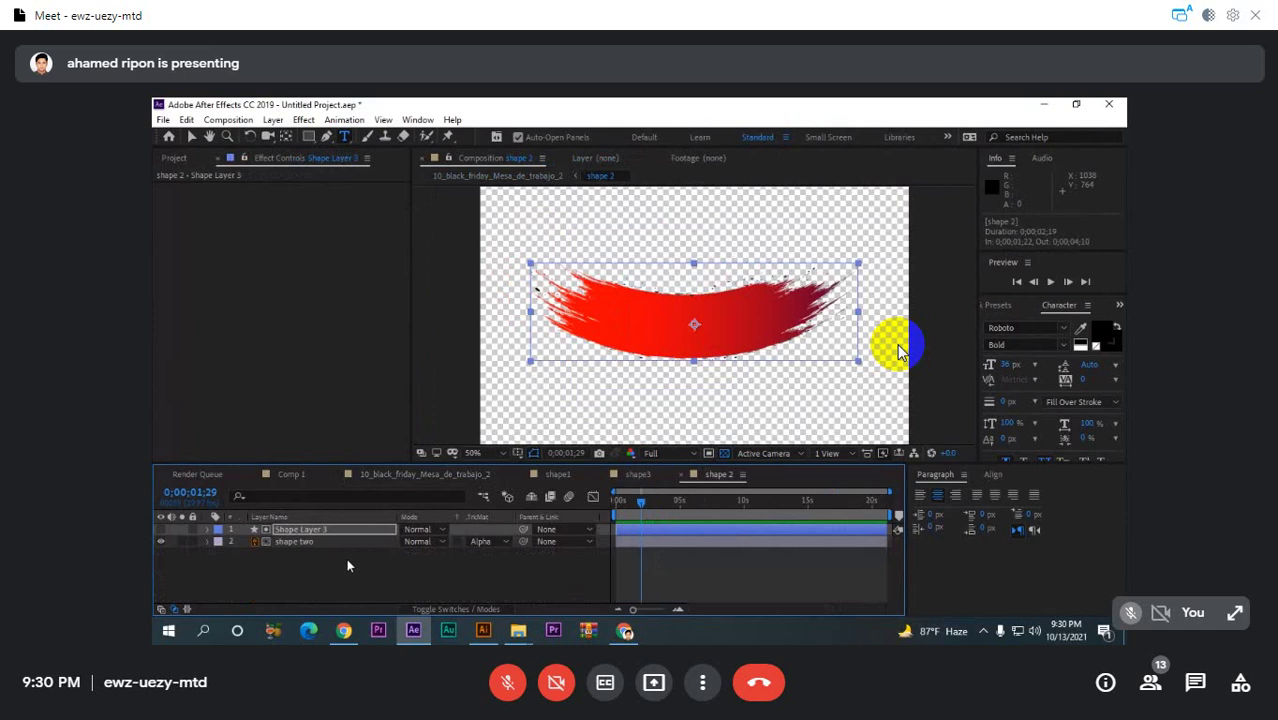
key("ctrl+v")
- Trim the start of the BLACK text layer in shape 2 to shape two's last position keyframe at 0;00;01;23
left_click(690, 554)
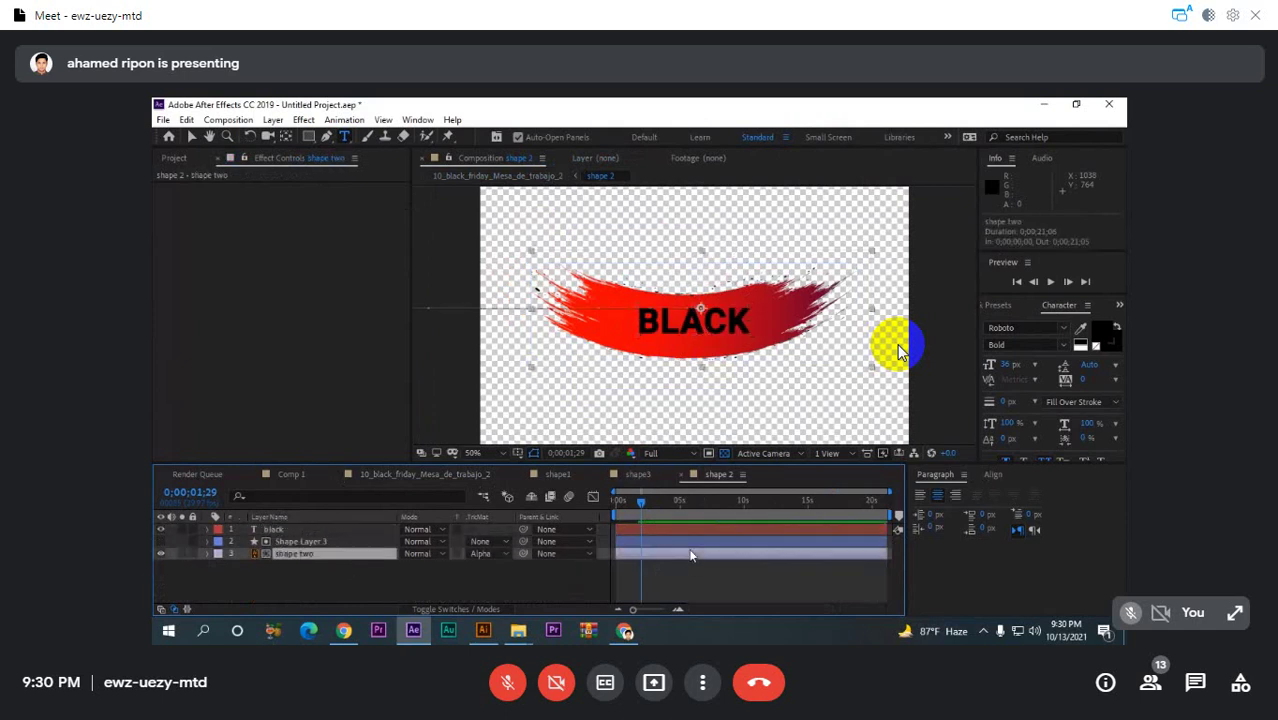
key("p")
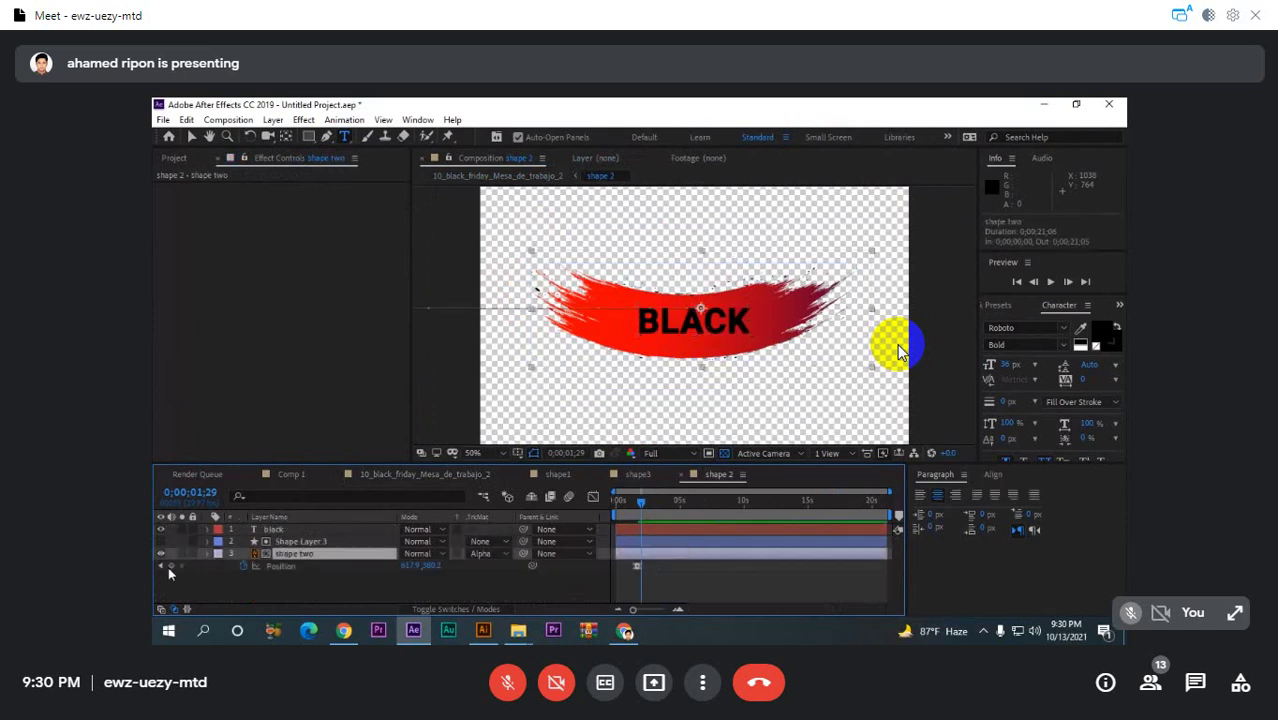
left_click(162, 567)
left_click(682, 530)
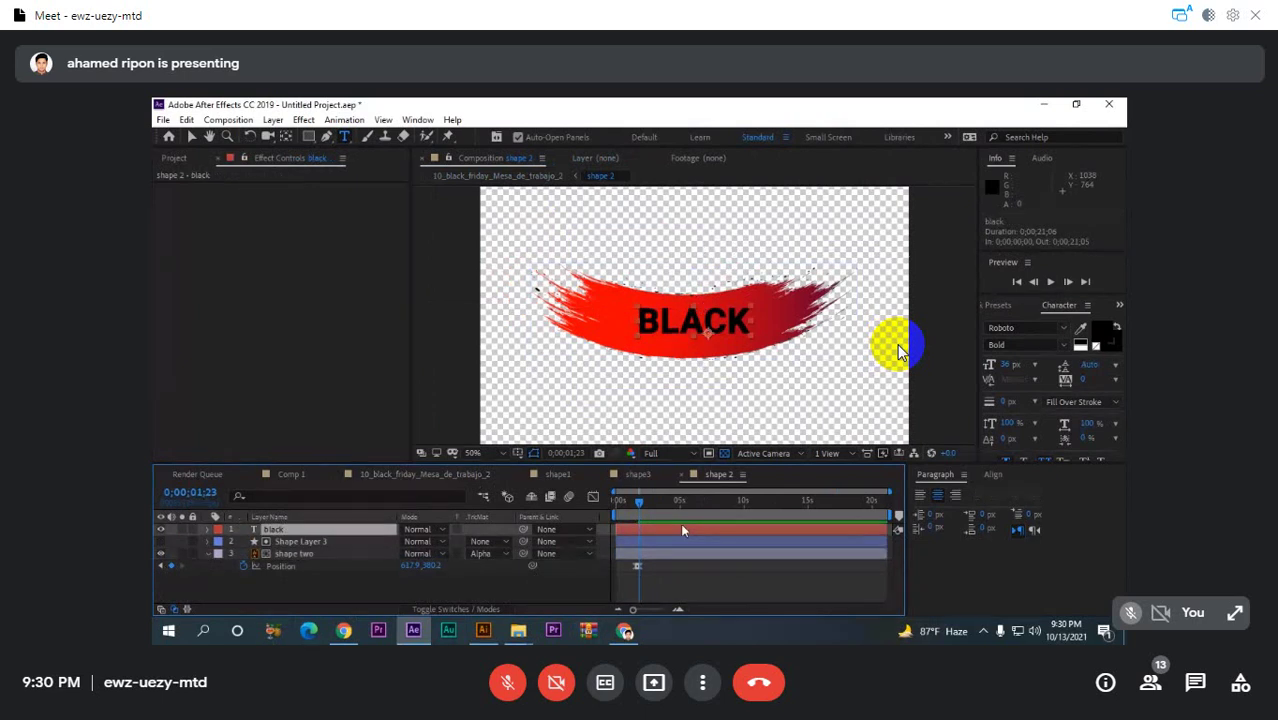
key("alt+bracketleft")
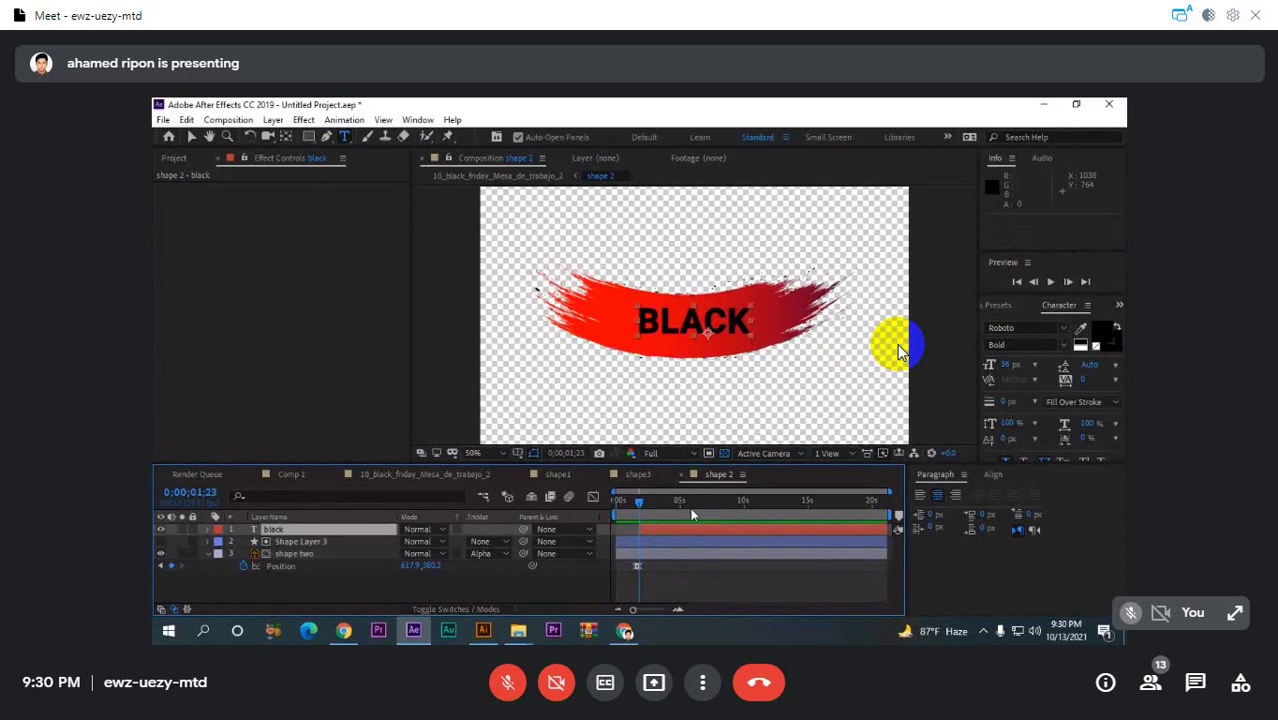
- Return to the main Black Friday composition and cut the "bspecial offer" text layer
left_click(395, 474)
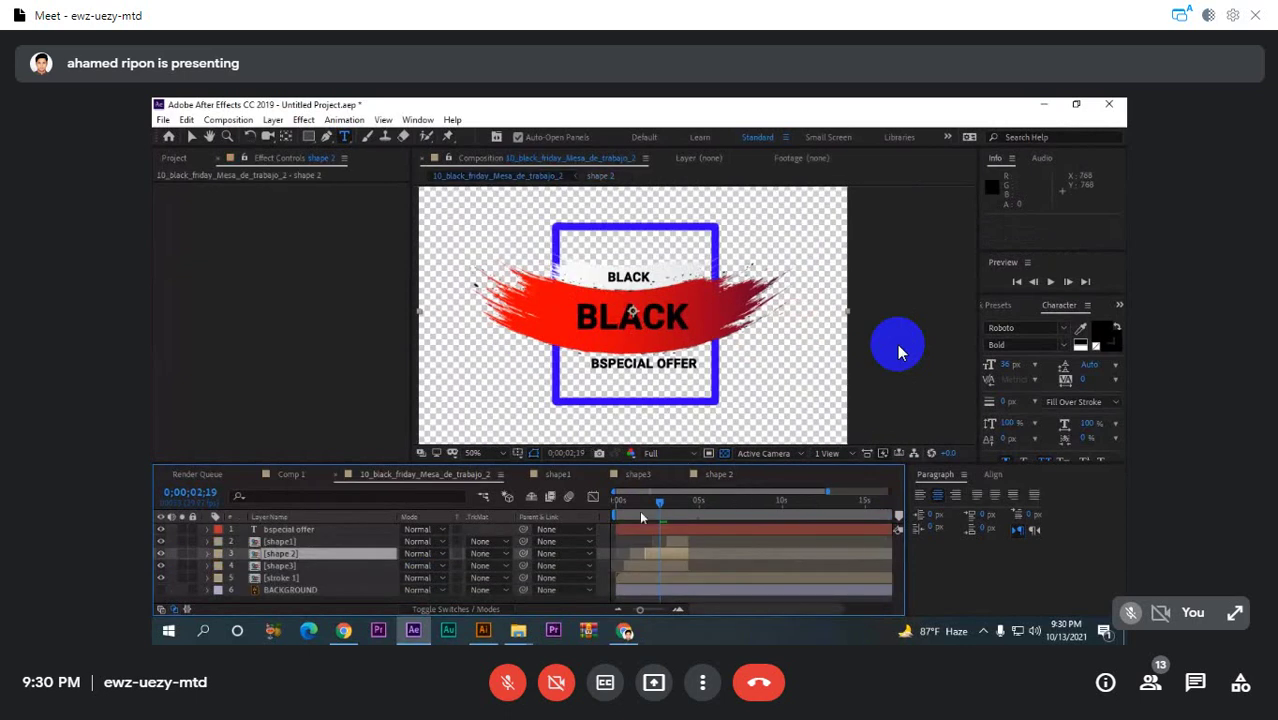
left_click(303, 527)
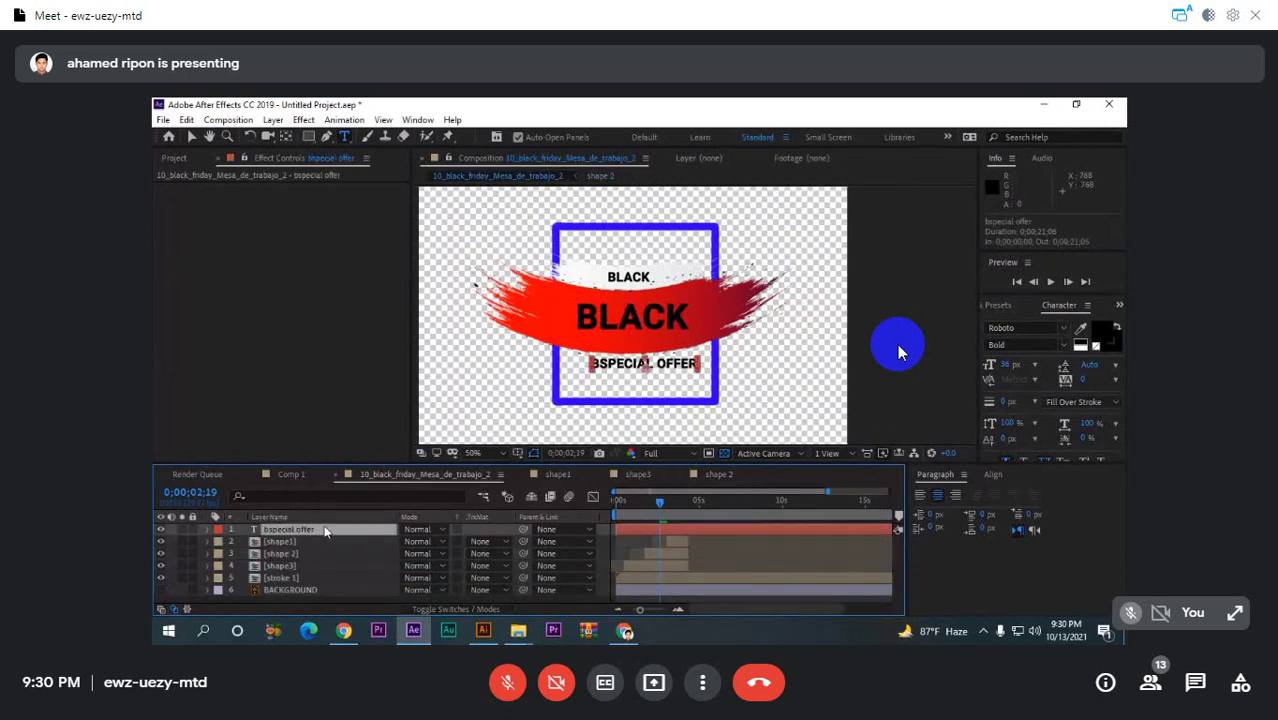
key("ctrl+x")
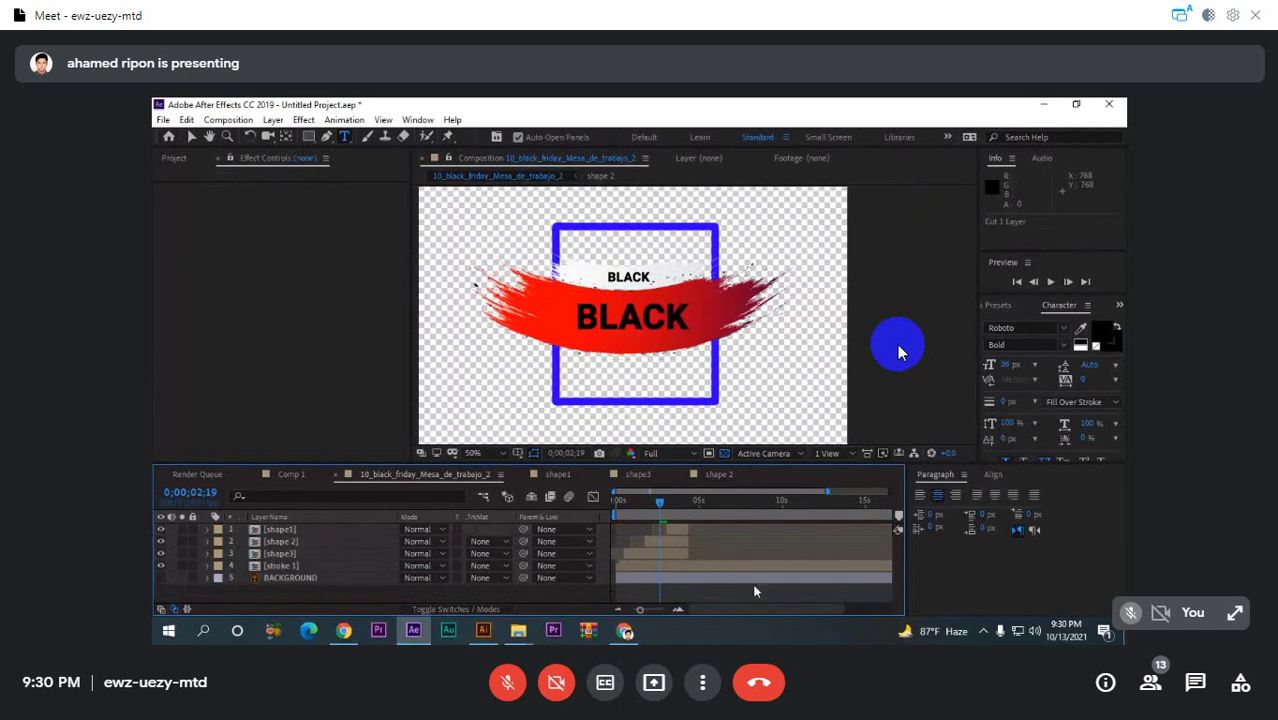
- Open the shape1 precomposition and paste the "bspecial offer" text layer with the time at shape one's last position keyframe
left_click(676, 501)
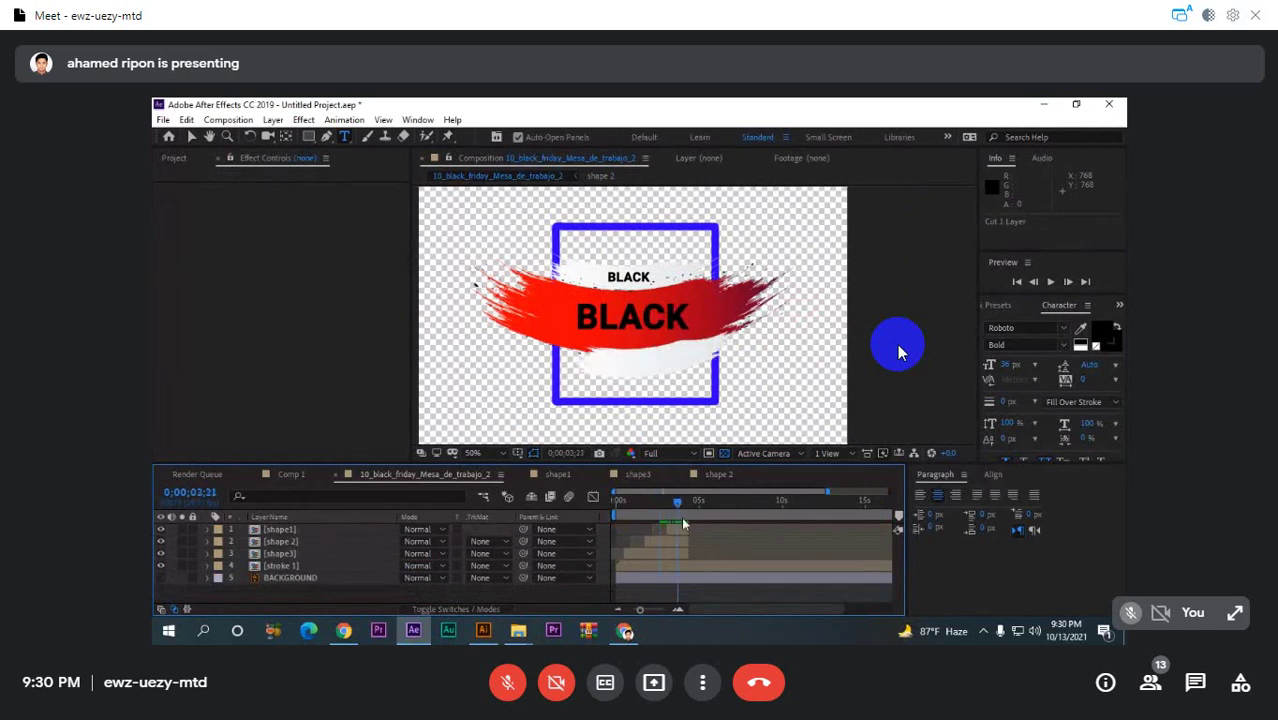
left_click(681, 531)
double_click(681, 533)
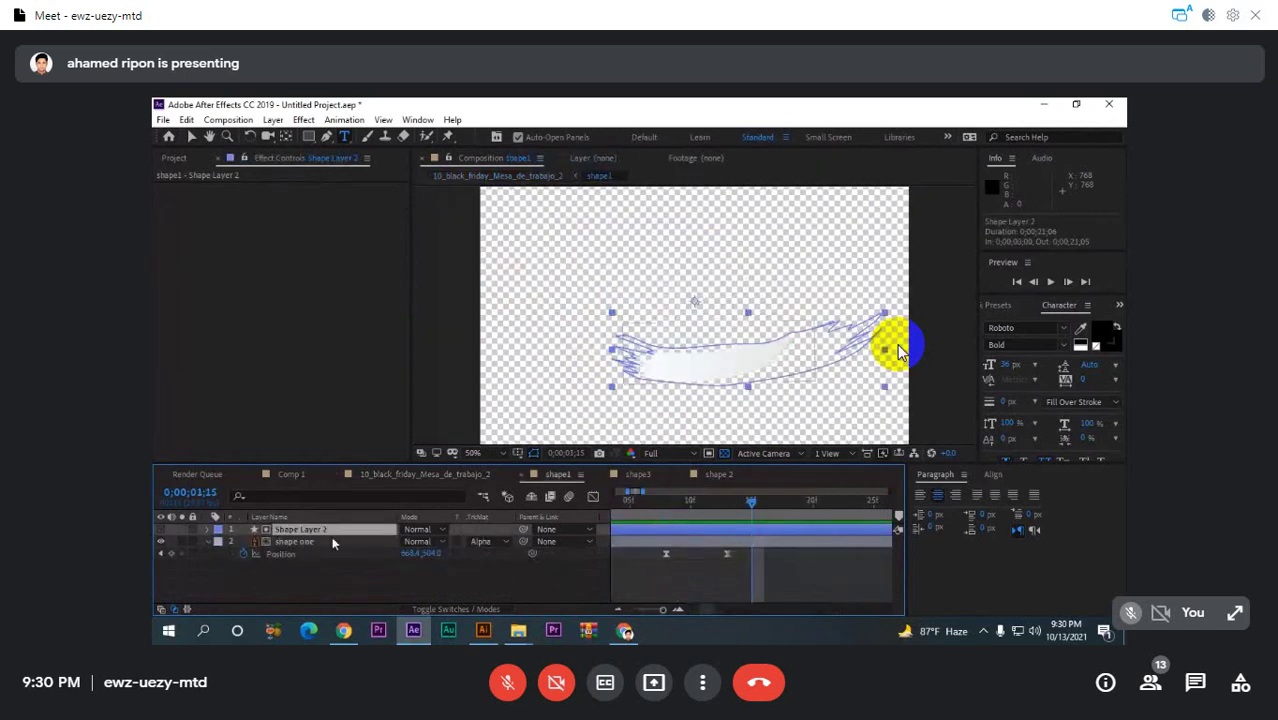
key("j")
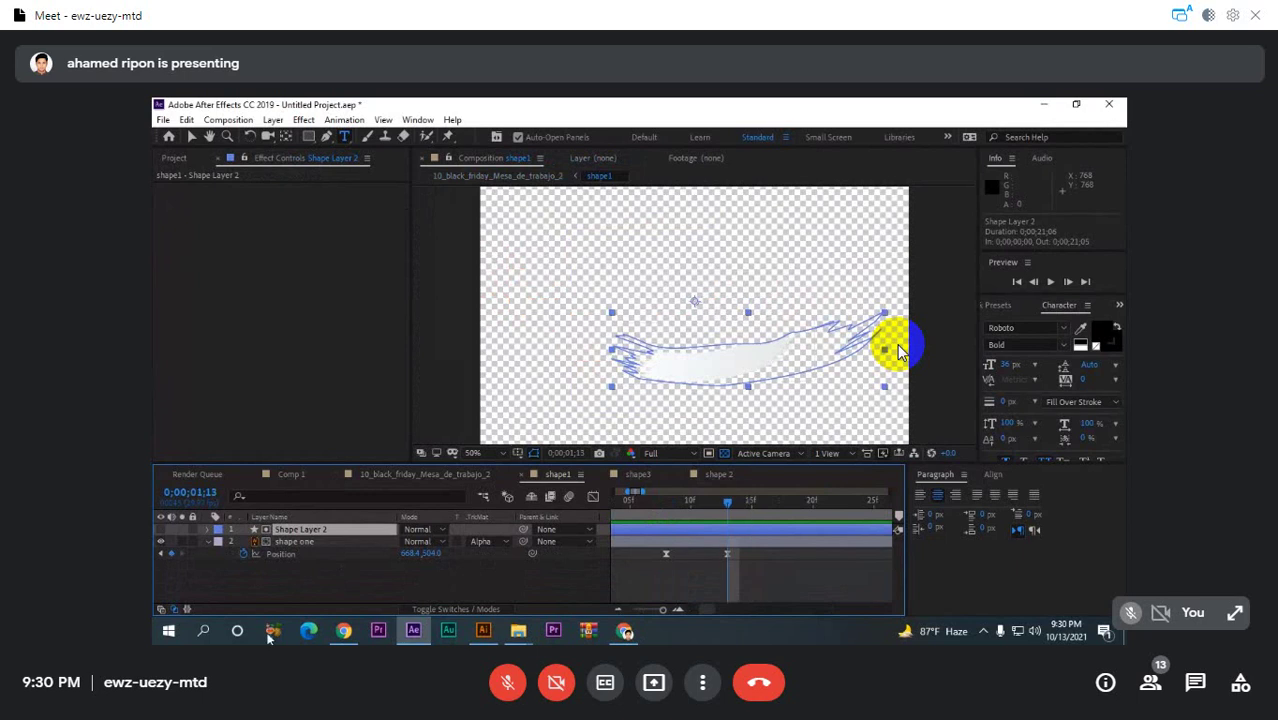
left_click(316, 542)
key("ctrl+v")
- Trim the start of the "bspecial offer" layer to 0;00;01;13 and collapse the shape one layer's properties
left_click(733, 529)
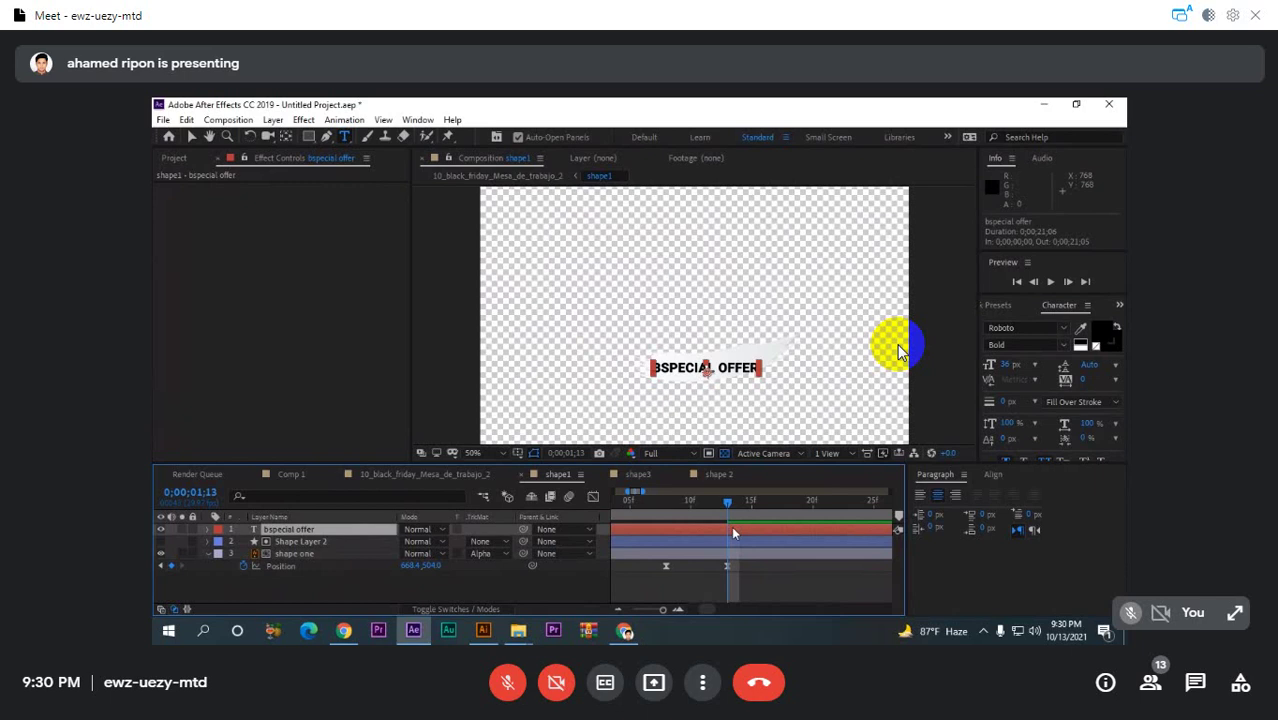
key("alt+bracketleft")
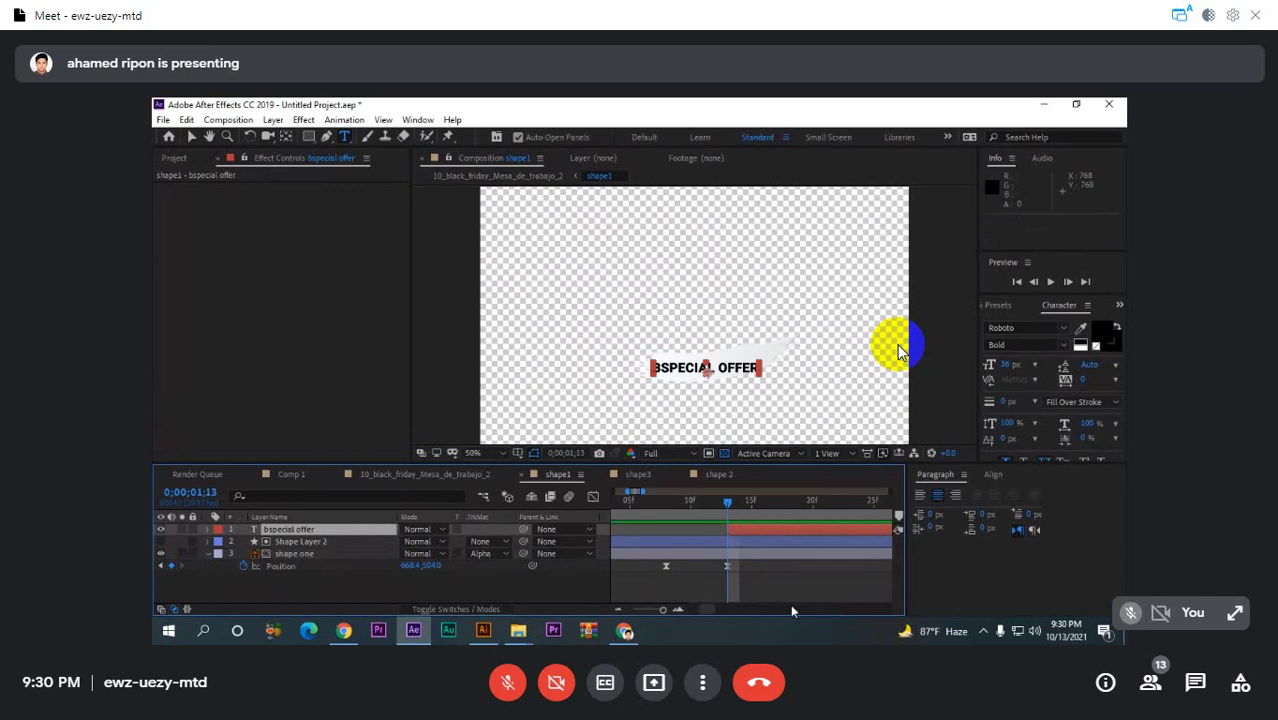
left_click(207, 553)
- Return to the main Black Friday composition, make the BACKGROUND layer visible and preview the full animation
left_click_drag(731, 504, 756, 529)
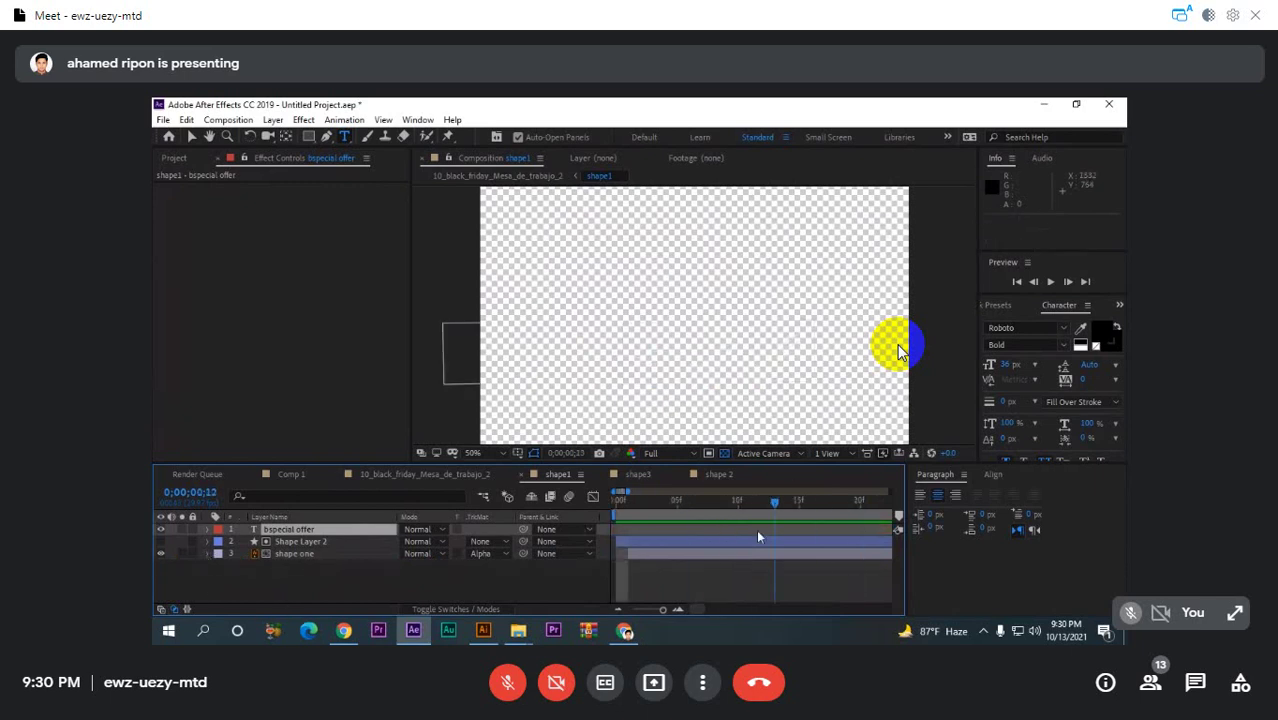
left_click(432, 474)
key("space")
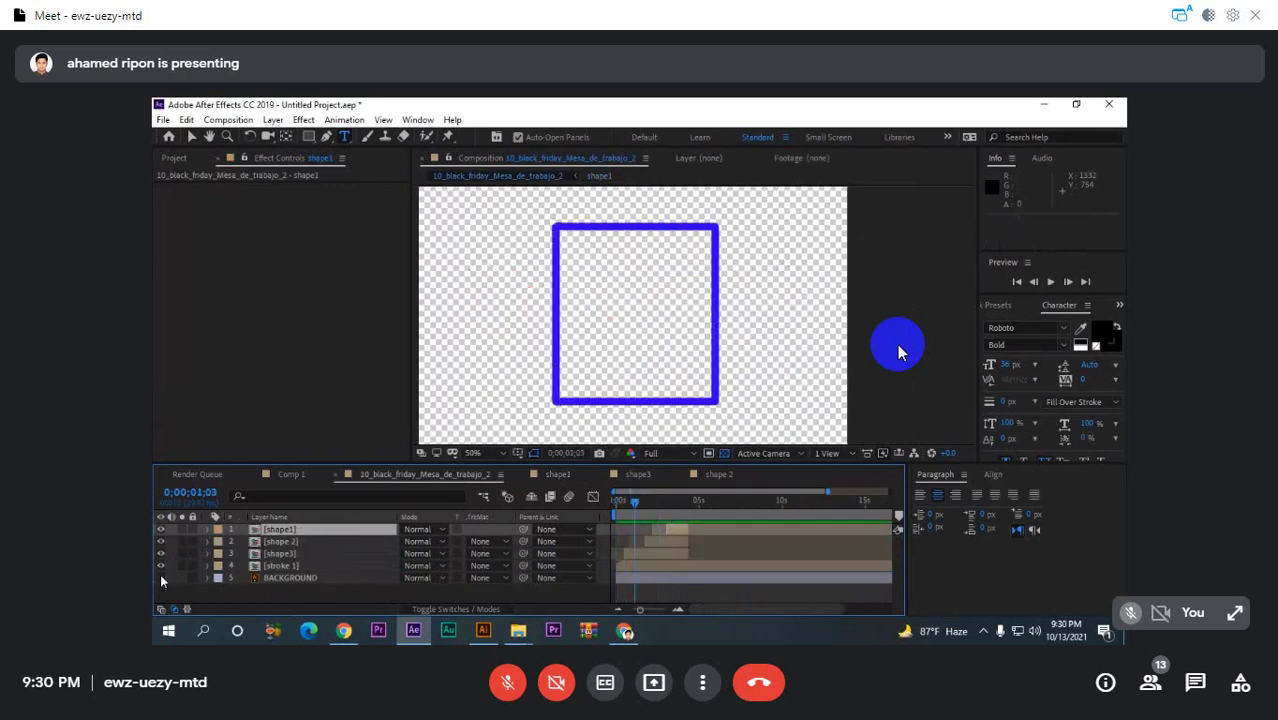
key("space")
scroll(897, 352, "down", 4)
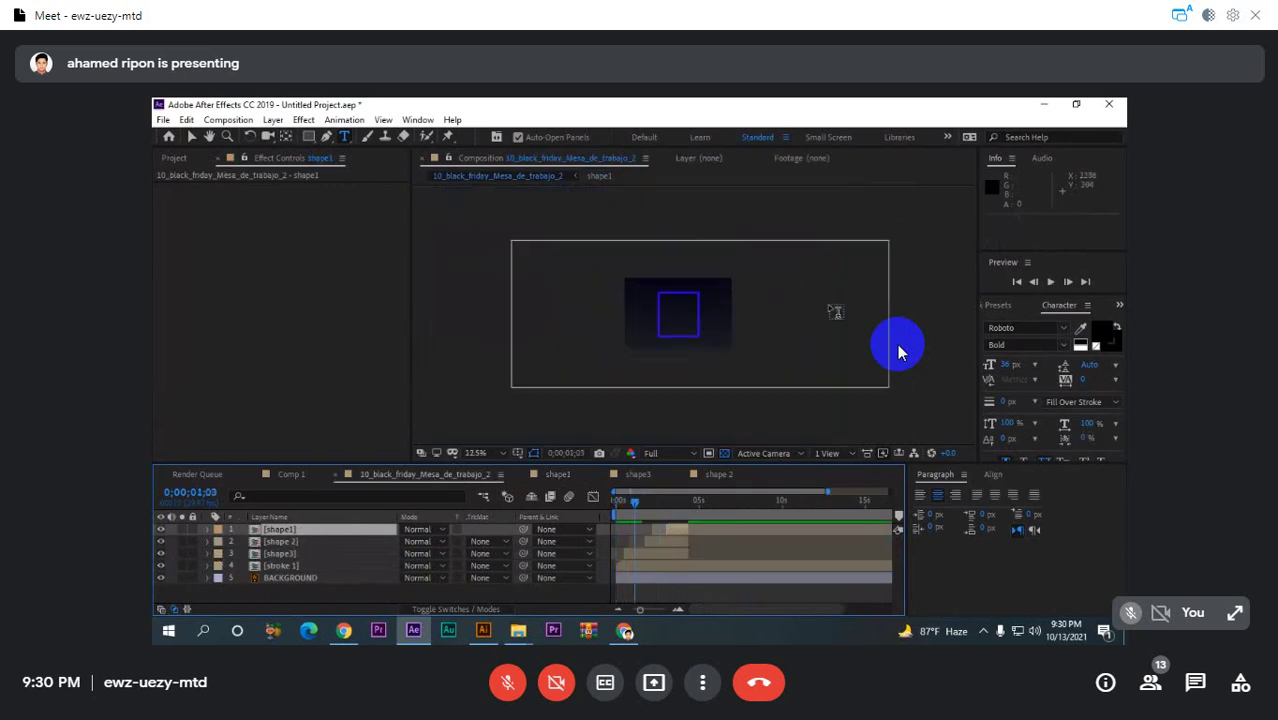
key("space")
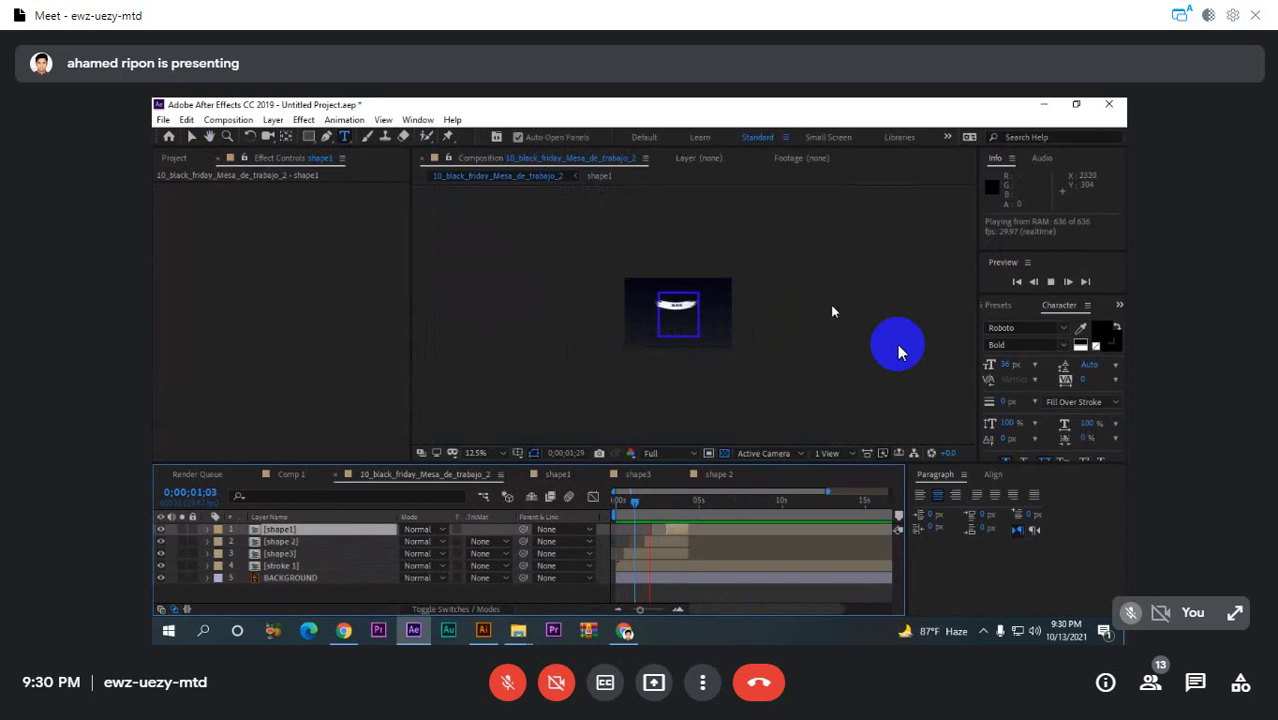
scroll(843, 304, "up", 3)
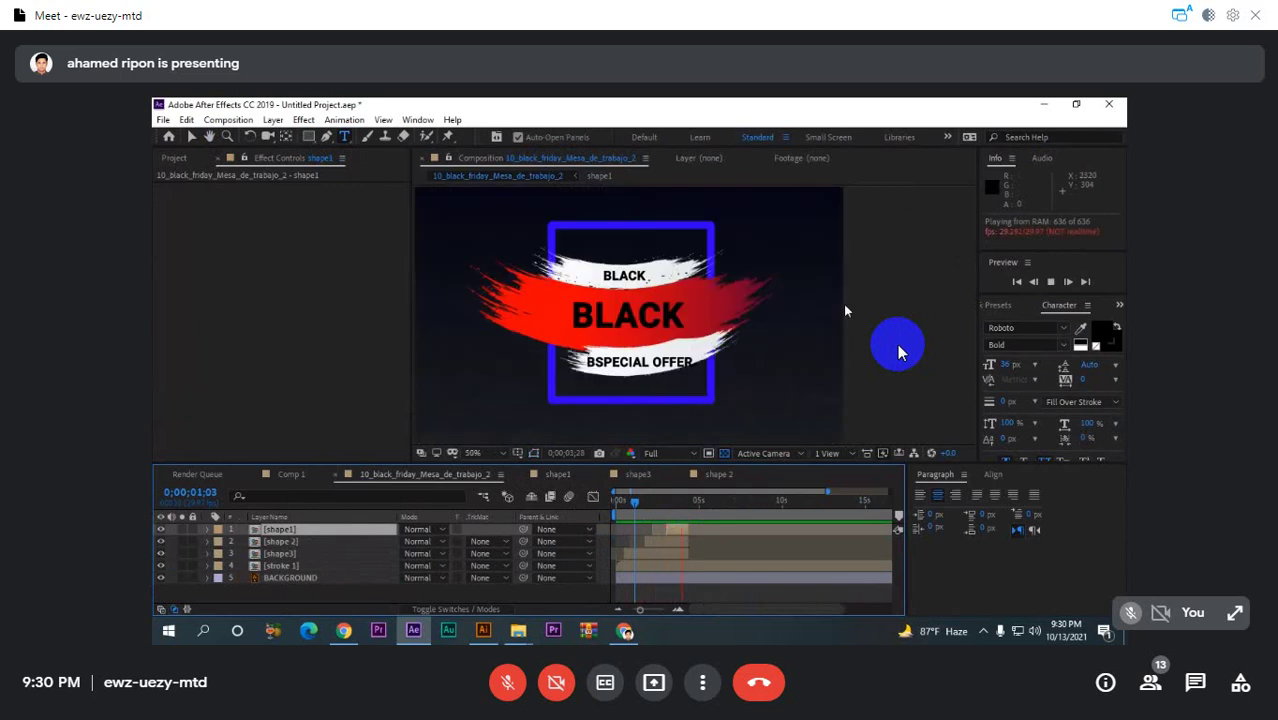
key("space")
- Reopen the shape1 precomposition and correct the text "BSPECIAL OFFER" to "SPECIAL OFFER"
left_click(676, 530)
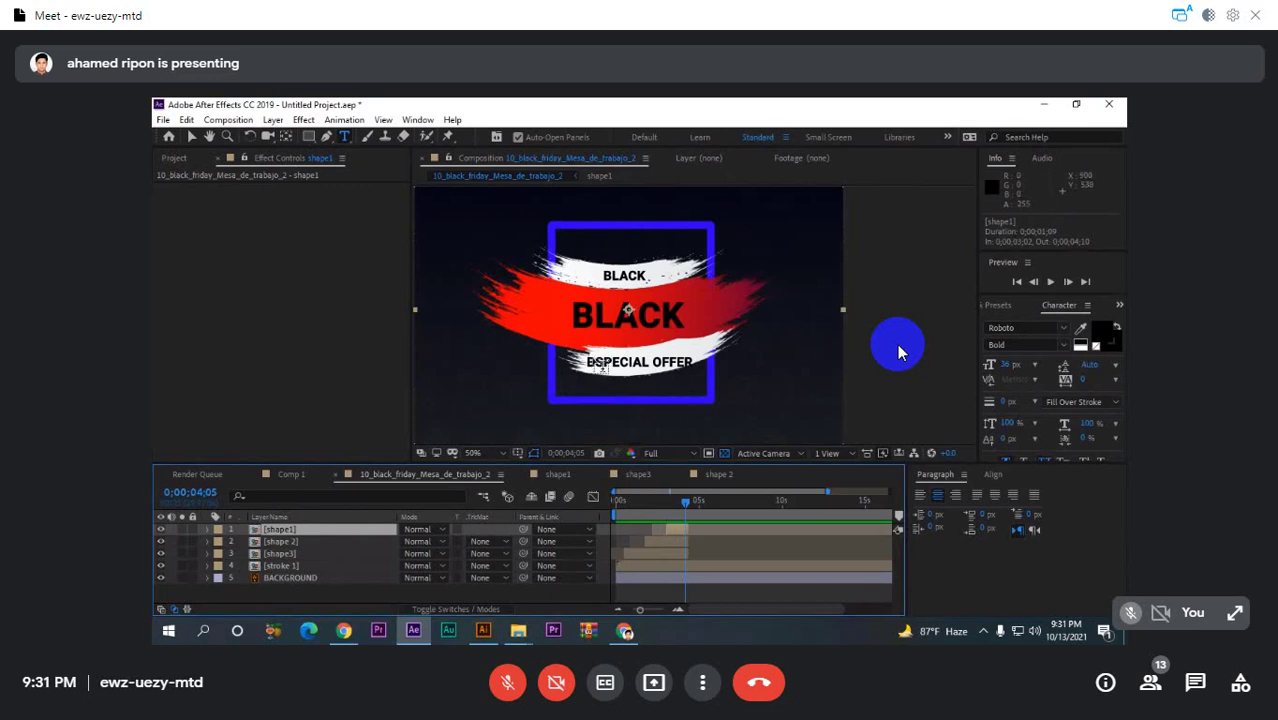
double_click(671, 530)
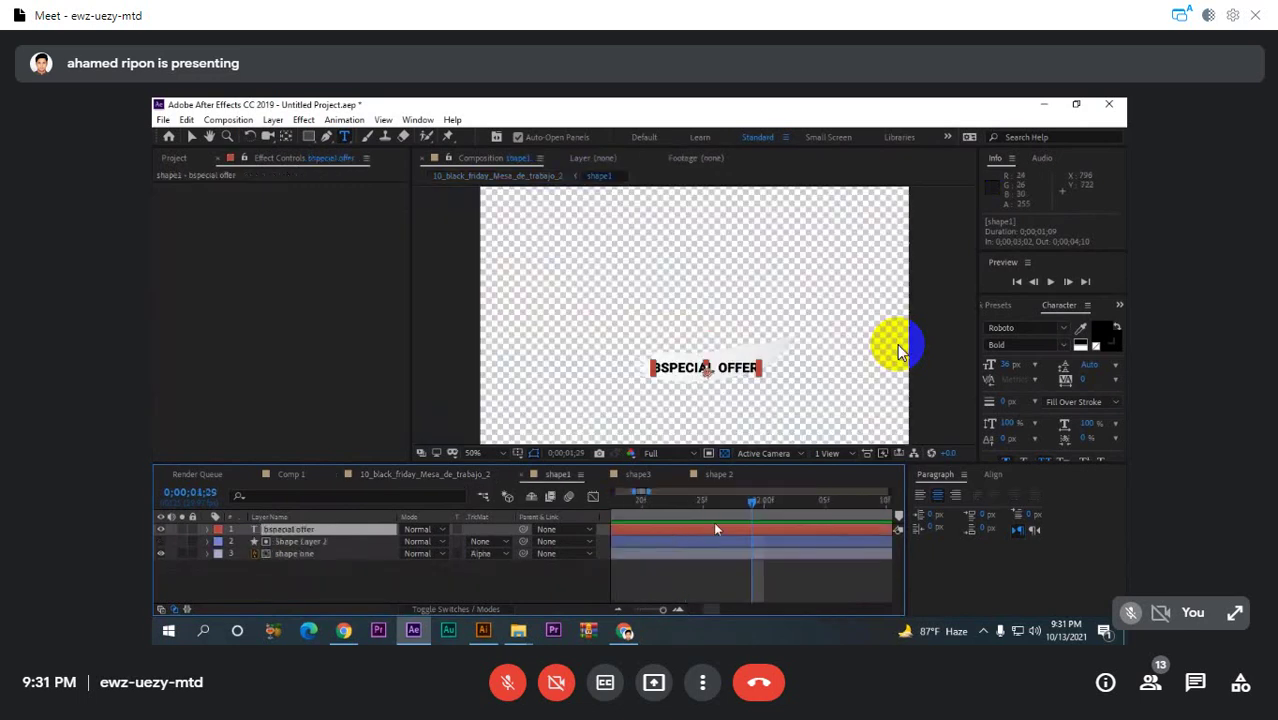
double_click(265, 529)
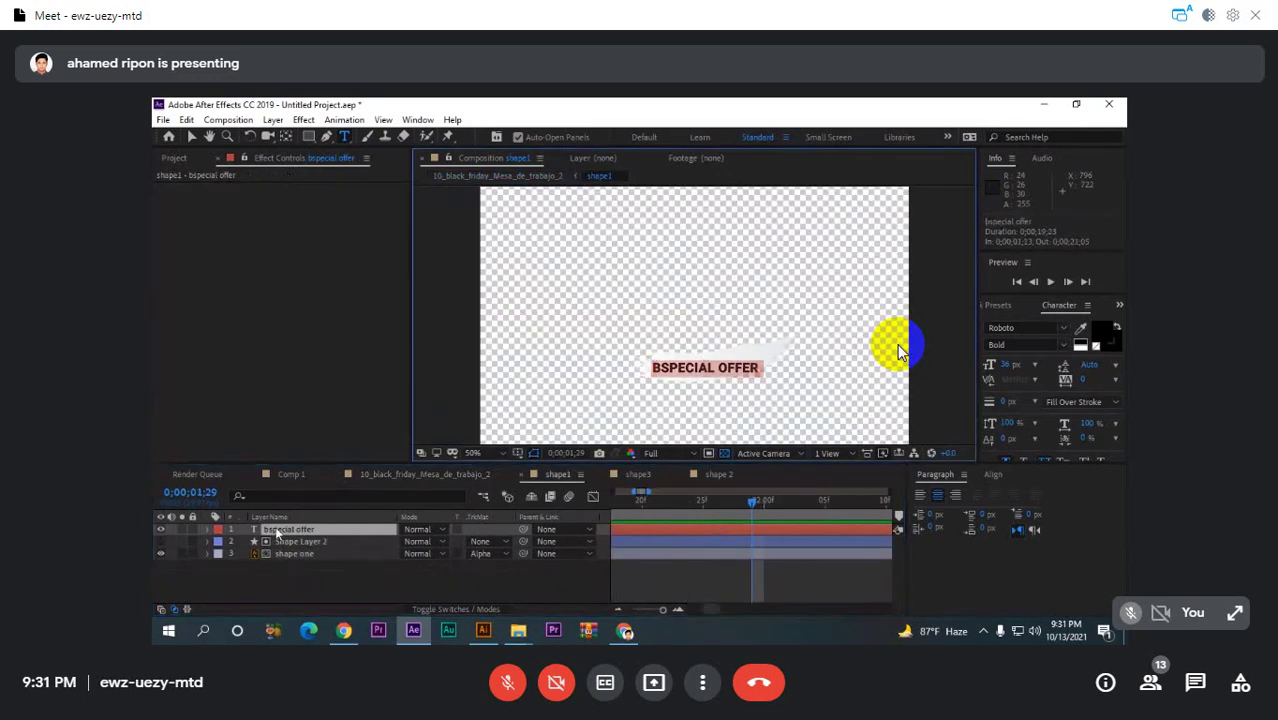
left_click(660, 367)
key("BackSpace")
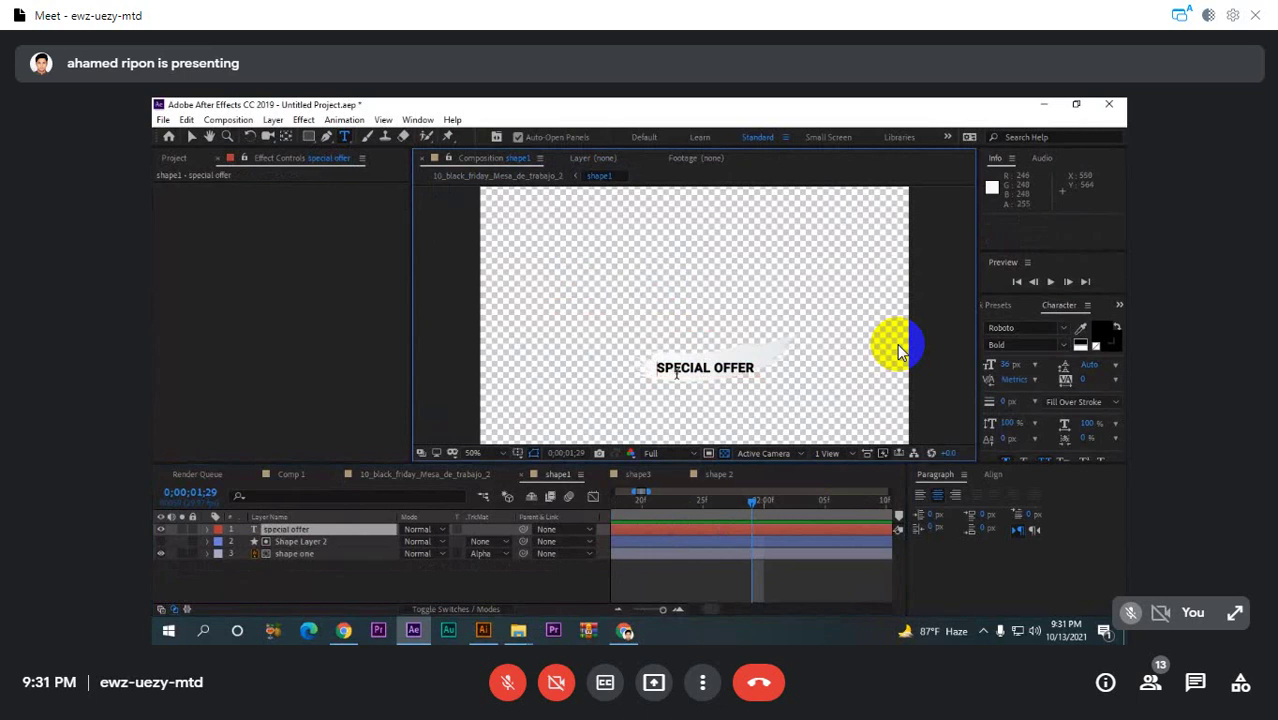
left_click(323, 589)
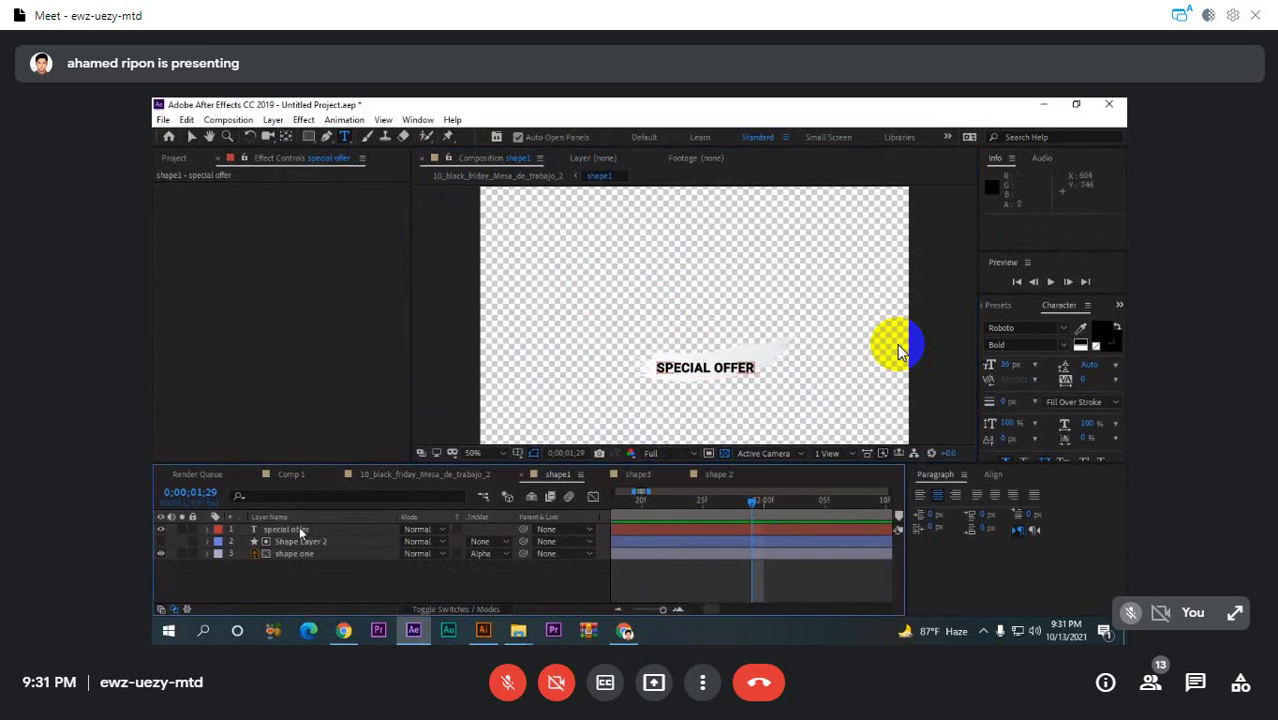
left_click(309, 136)
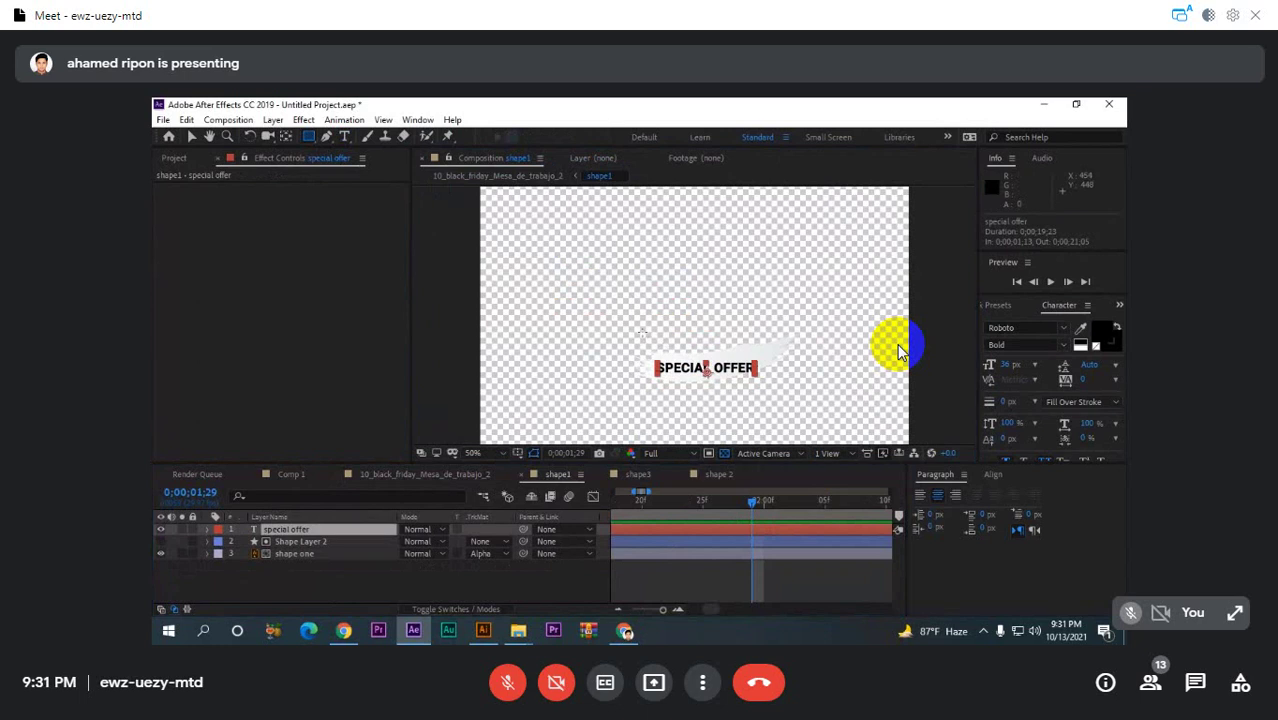
left_click_drag(640, 331, 746, 356)
key("ctrl+z")
- Draw an elliptical mask about 450 by 226 px on the special offer layer and move it up until its lower curve follows the text
left_click(207, 529)
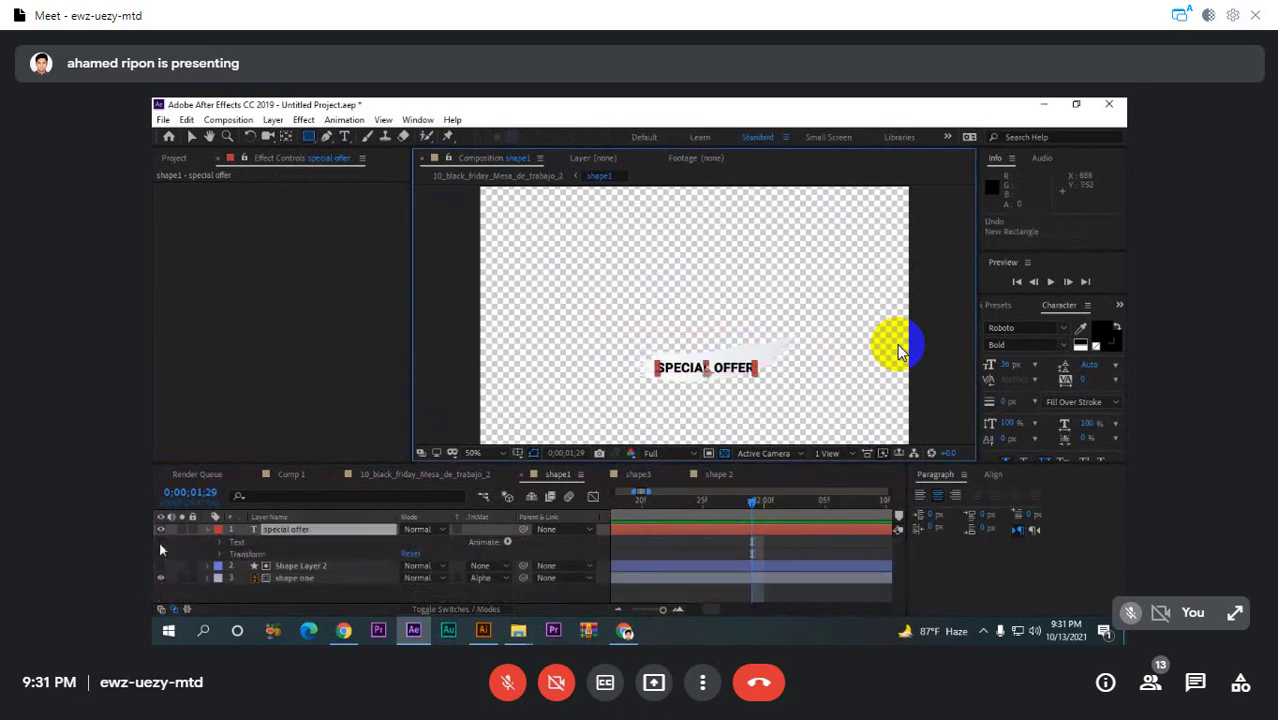
mouse_move(316, 143)
left_mouse_down()
mouse_move(366, 162)
mouse_move(390, 152)
left_mouse_up()
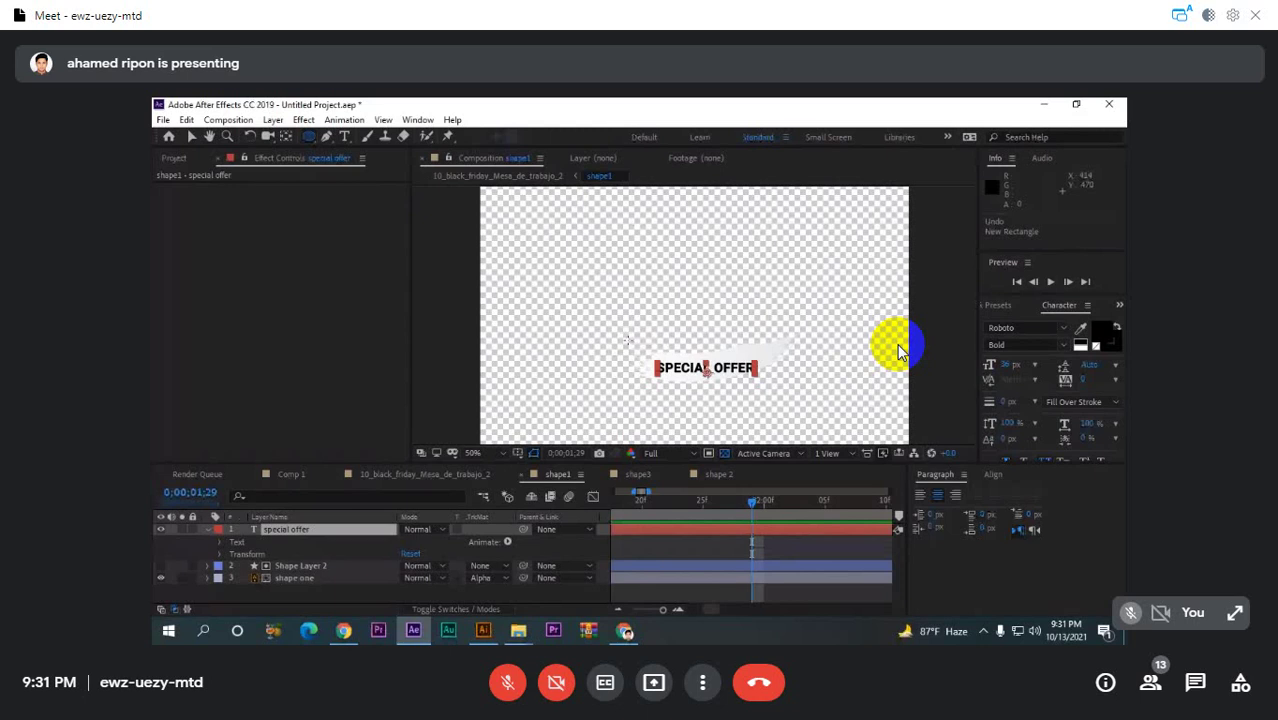
left_click_drag(626, 341, 788, 420)
key("shift+Up")
key("shift+Up")
key("shift+Up")
key("shift+Up")
key("shift+Up")
key("shift+Up")
key("shift+Up")
key("shift+Up")
key("shift+Up")
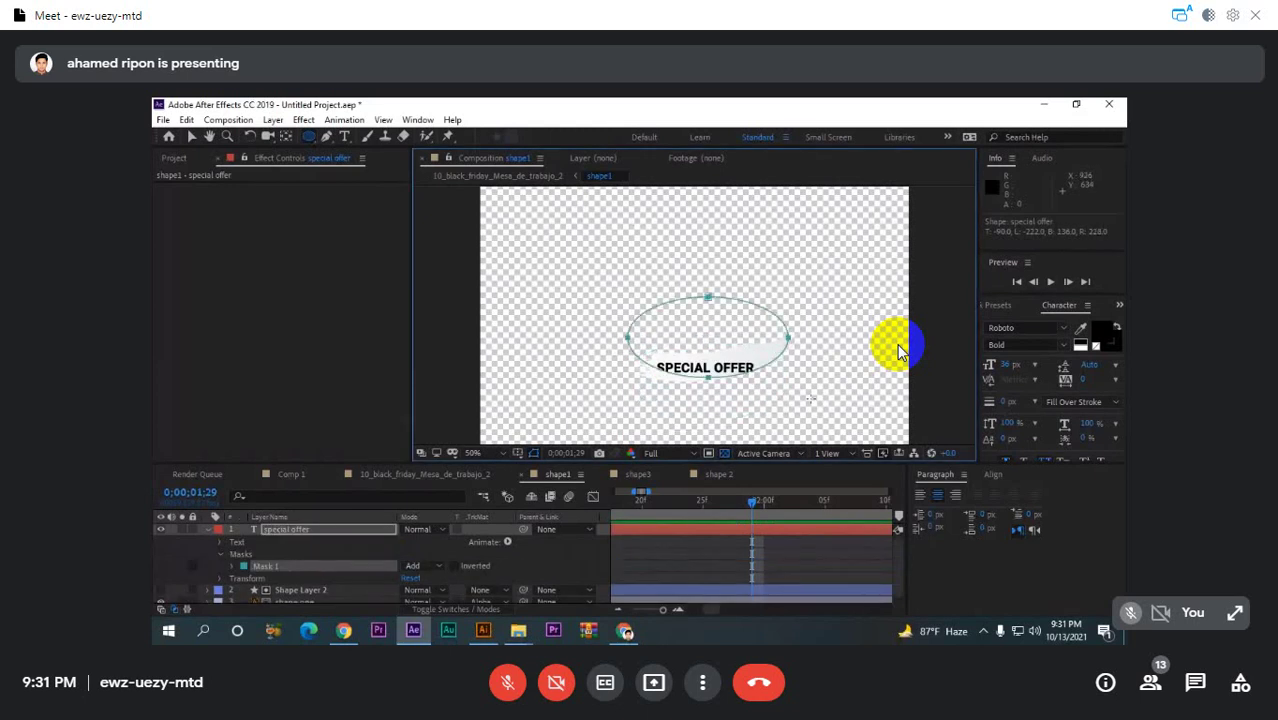
- Set the special offer text's path to Mask 1 so the lettering follows the ellipse
left_click(221, 542)
scroll(415, 560, "down", 2)
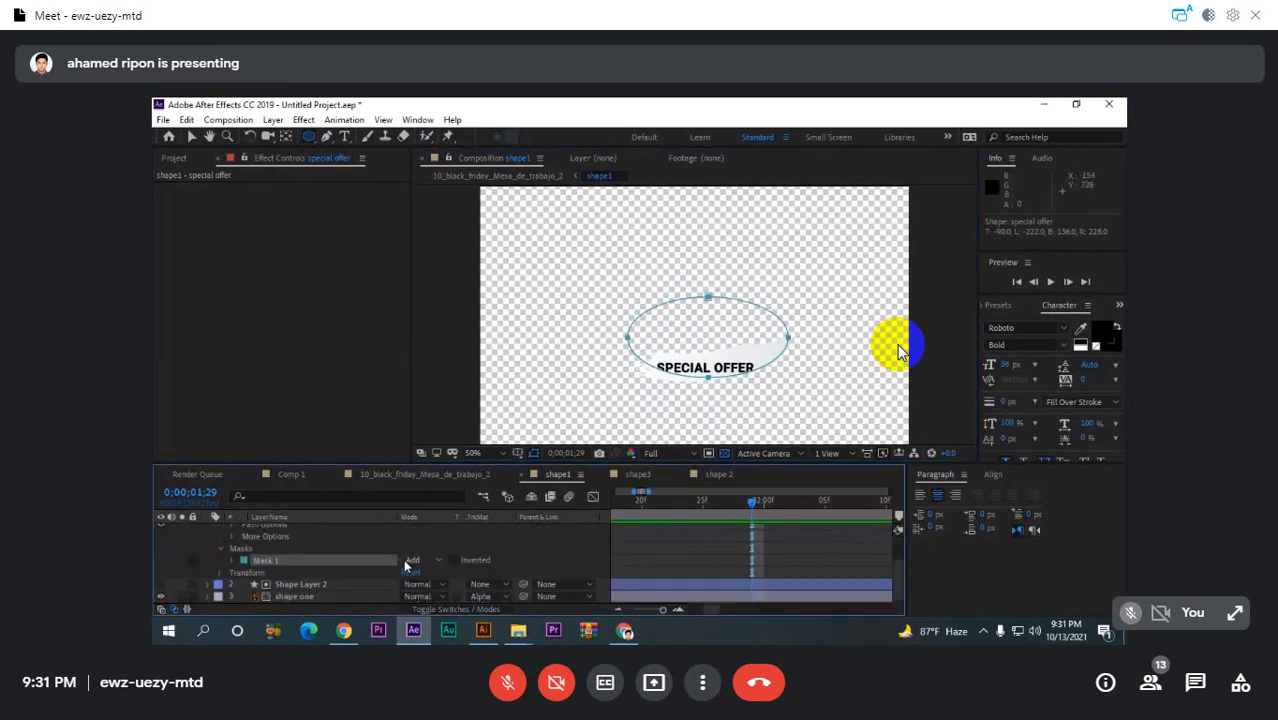
scroll(360, 546, "up", 2)
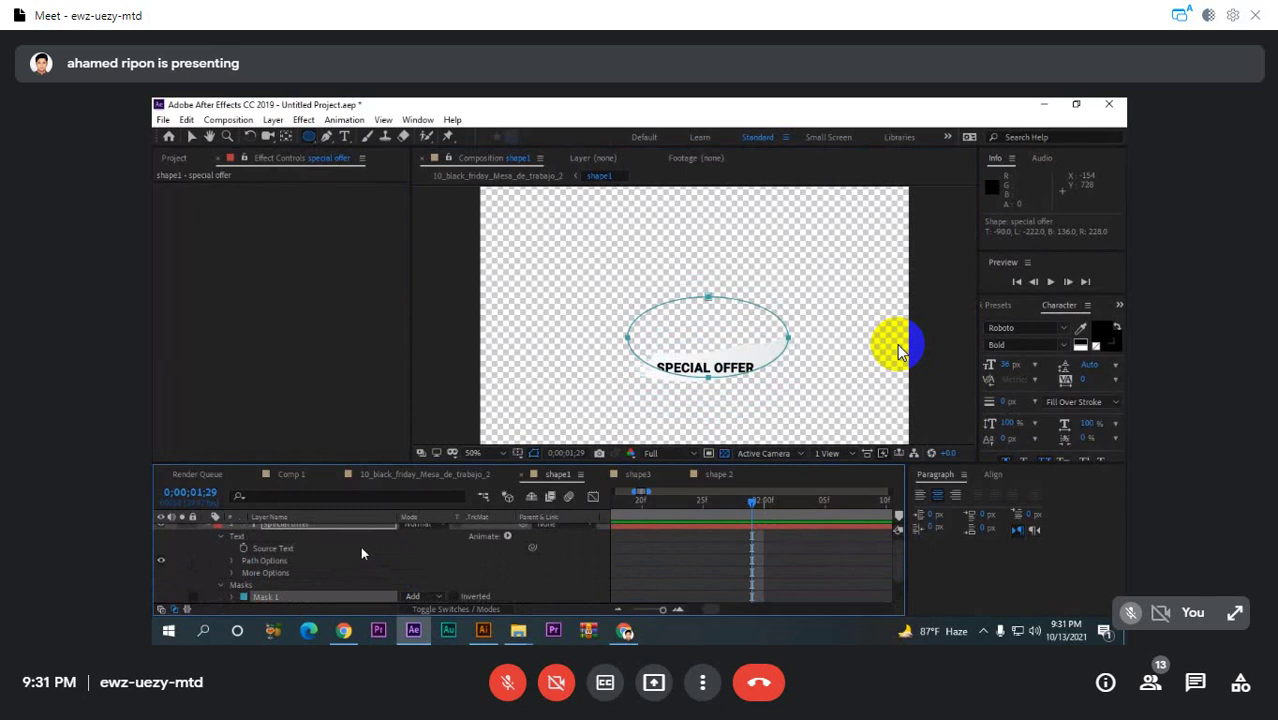
left_click(232, 560)
scroll(391, 561, "down", 3)
scroll(360, 552, "up", 2)
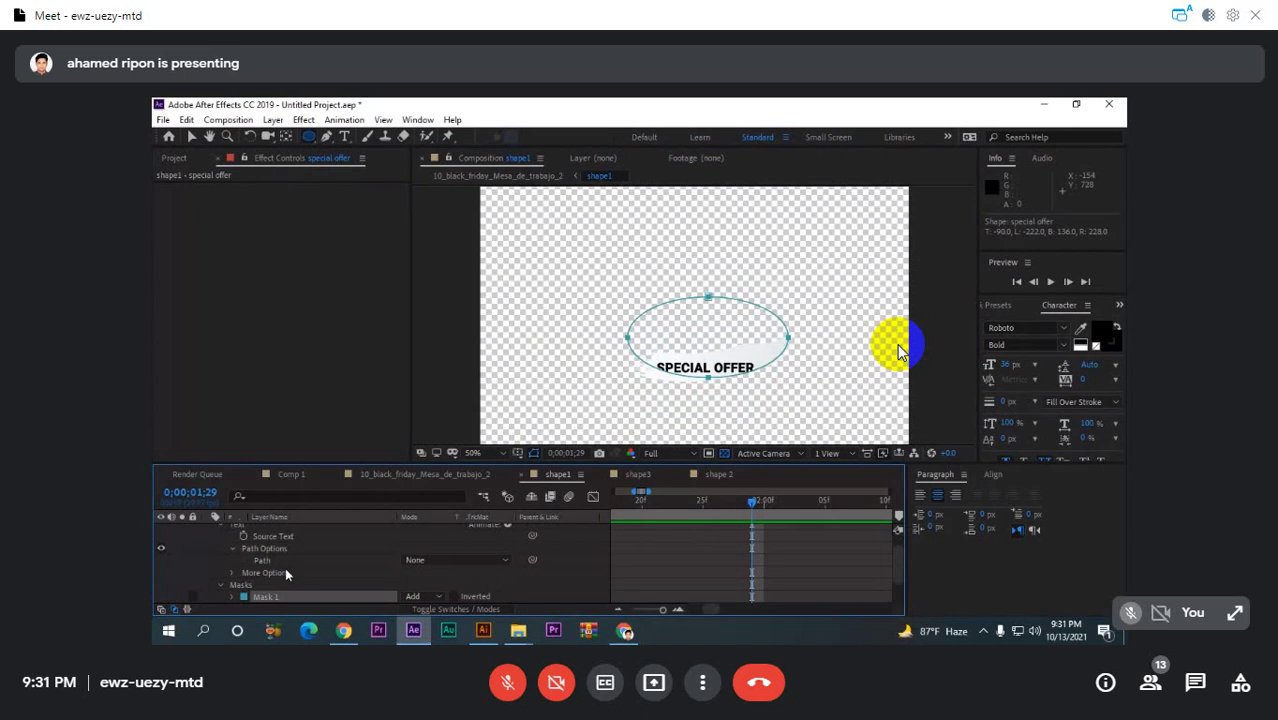
left_click(501, 559)
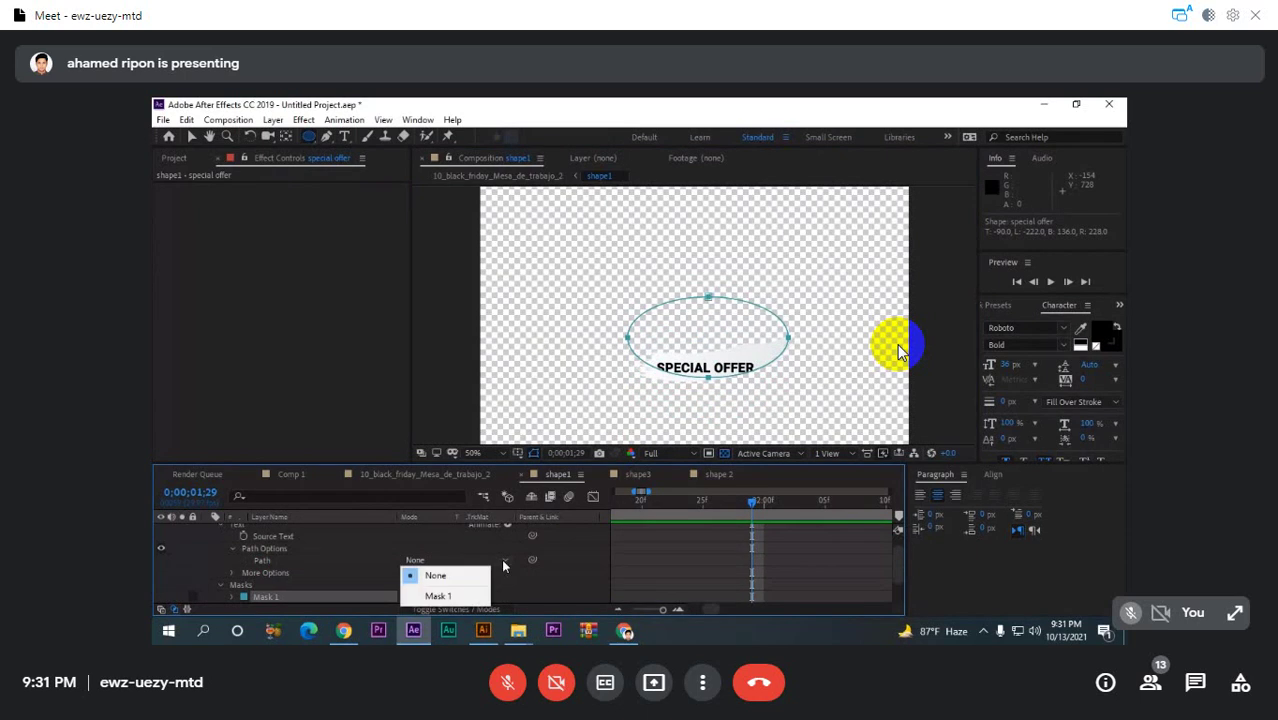
left_click(437, 595)
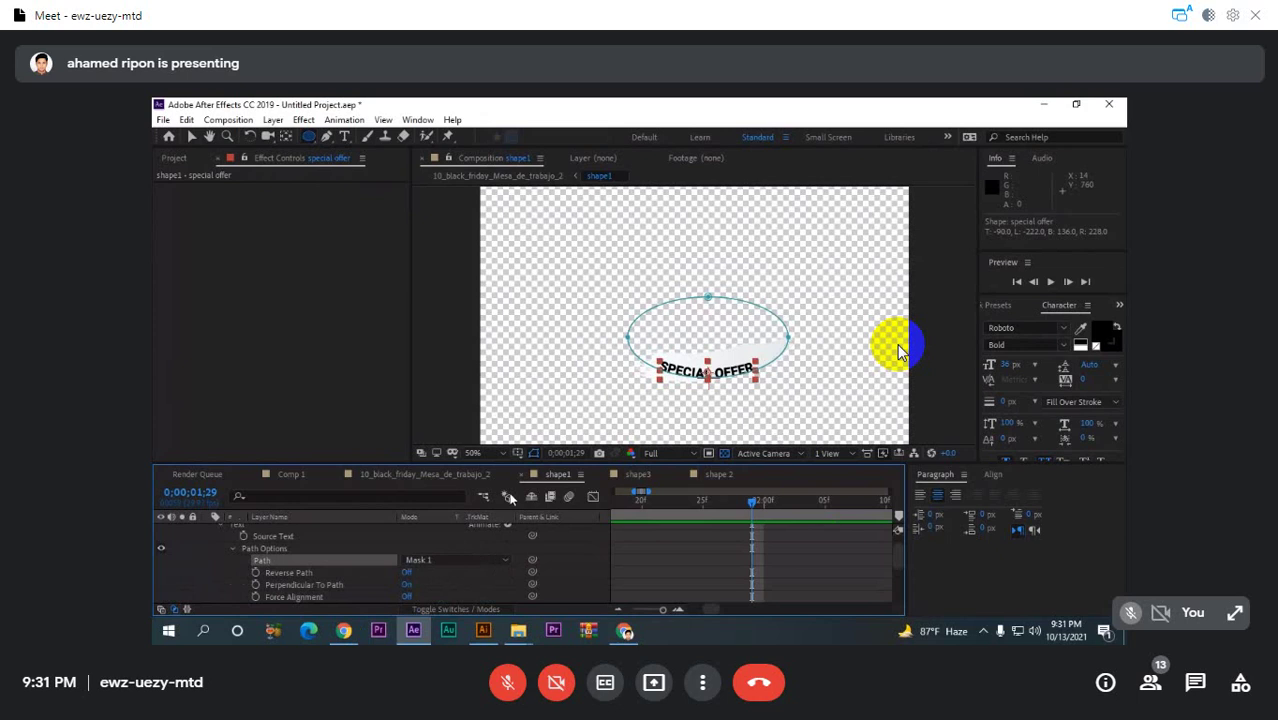
- Examine the special offer layer's path options and mask settings, keeping Mask 1 as the text path
left_click(232, 549)
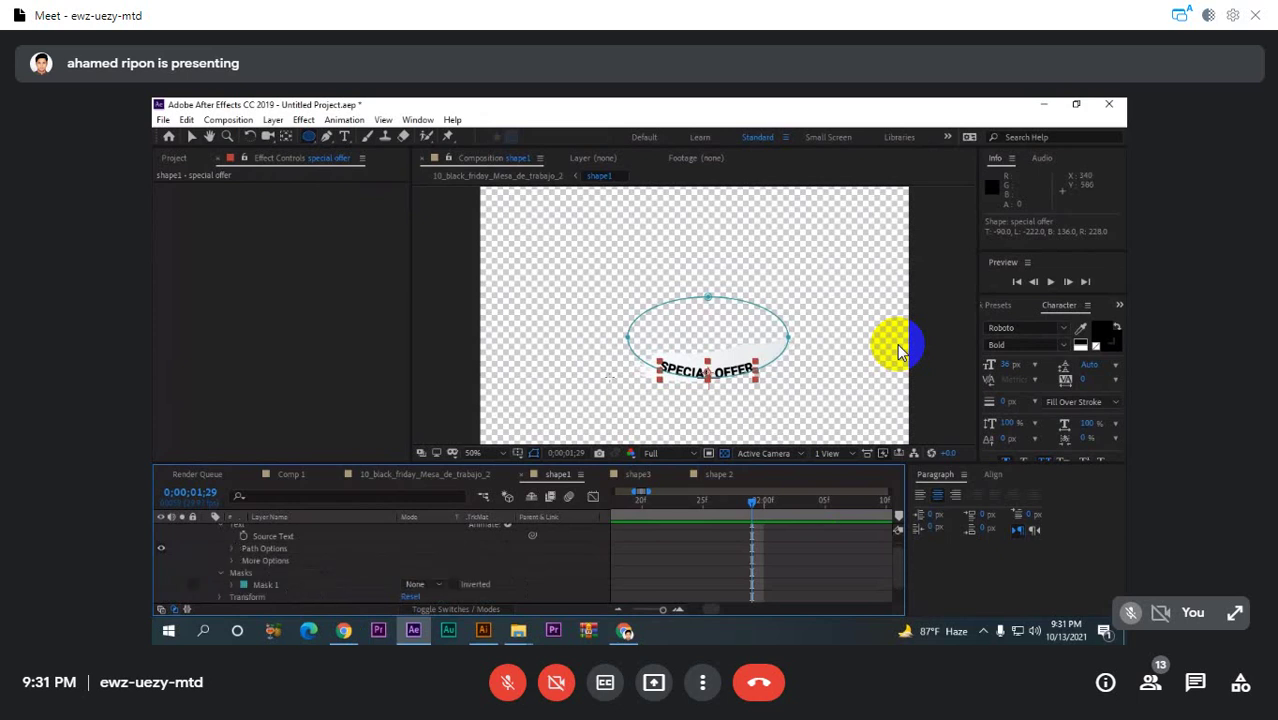
scroll(374, 554, "up", 1)
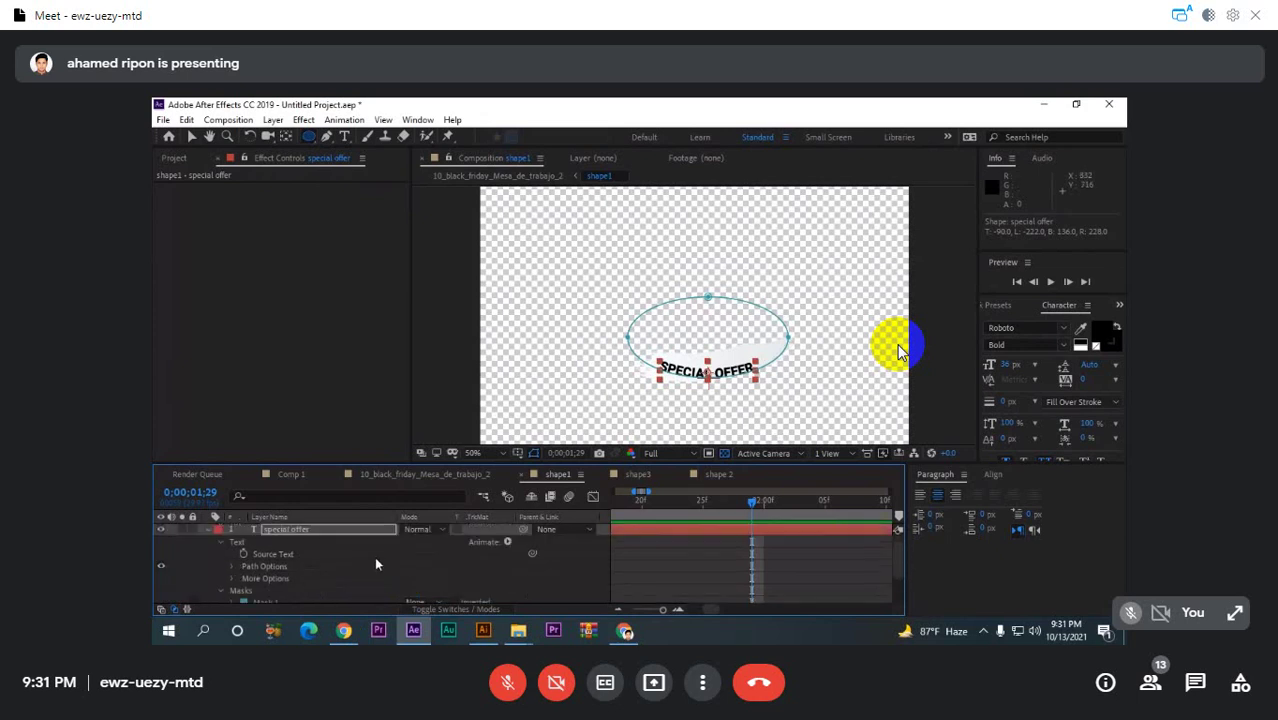
left_click(221, 545)
left_click(221, 545)
left_click(232, 566)
scroll(343, 572, "down", 3)
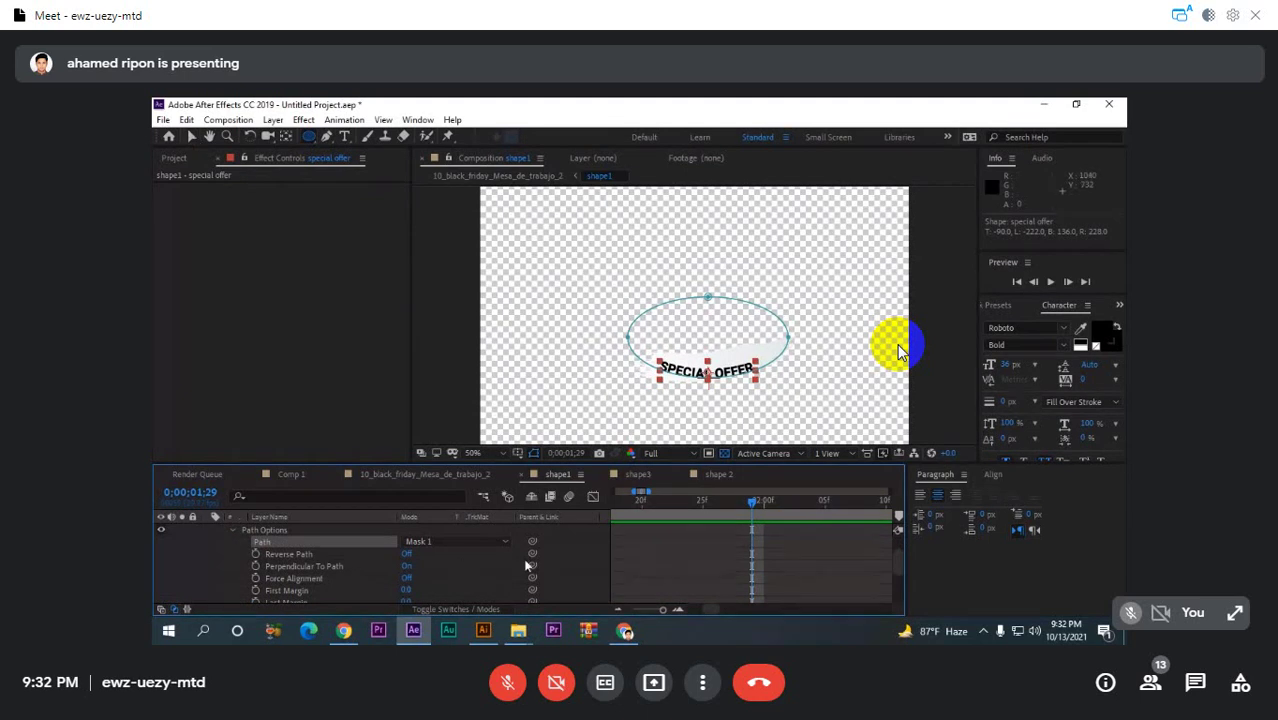
scroll(458, 565, "down", 2)
scroll(458, 565, "up", 2)
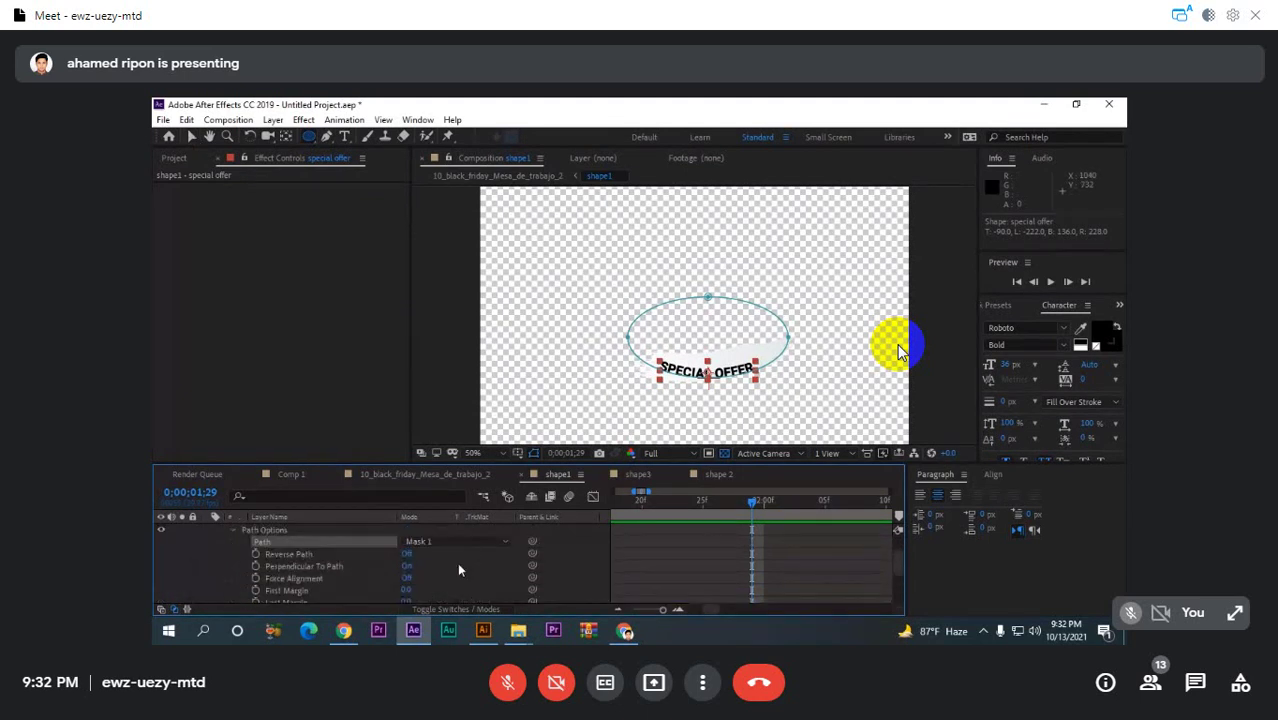
left_click(506, 542)
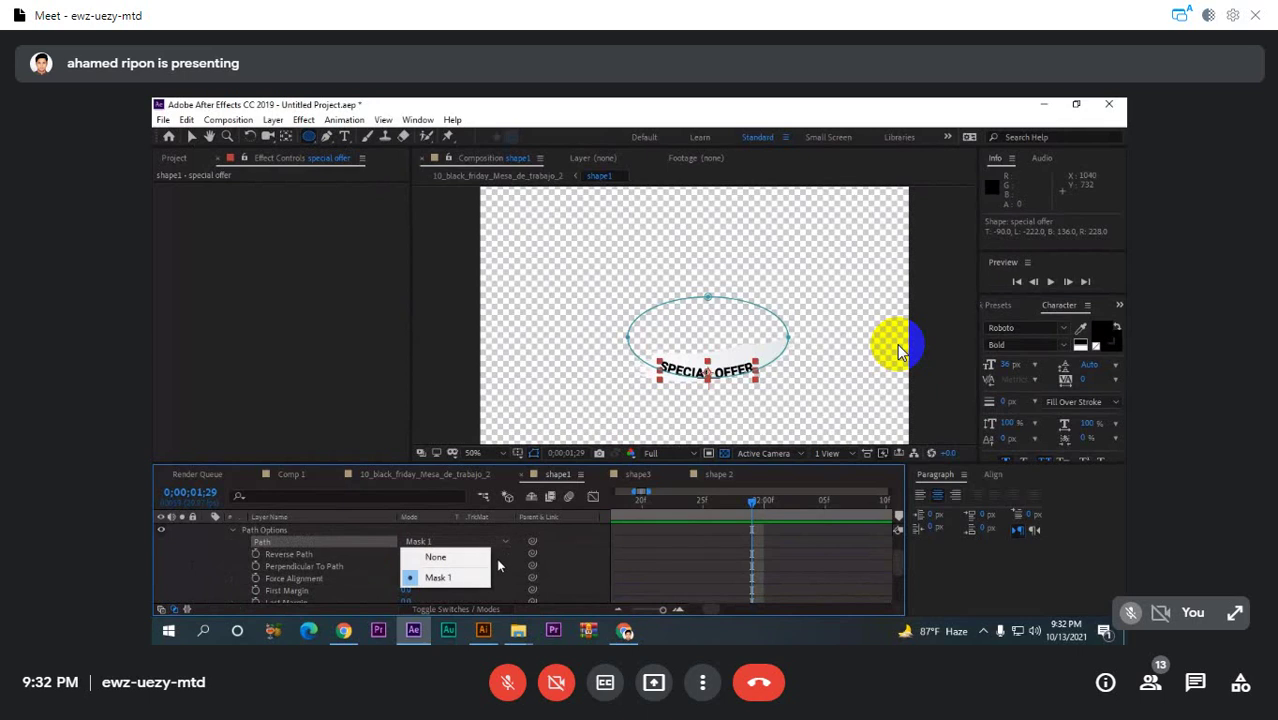
left_click(486, 573)
scroll(461, 575, "down", 2)
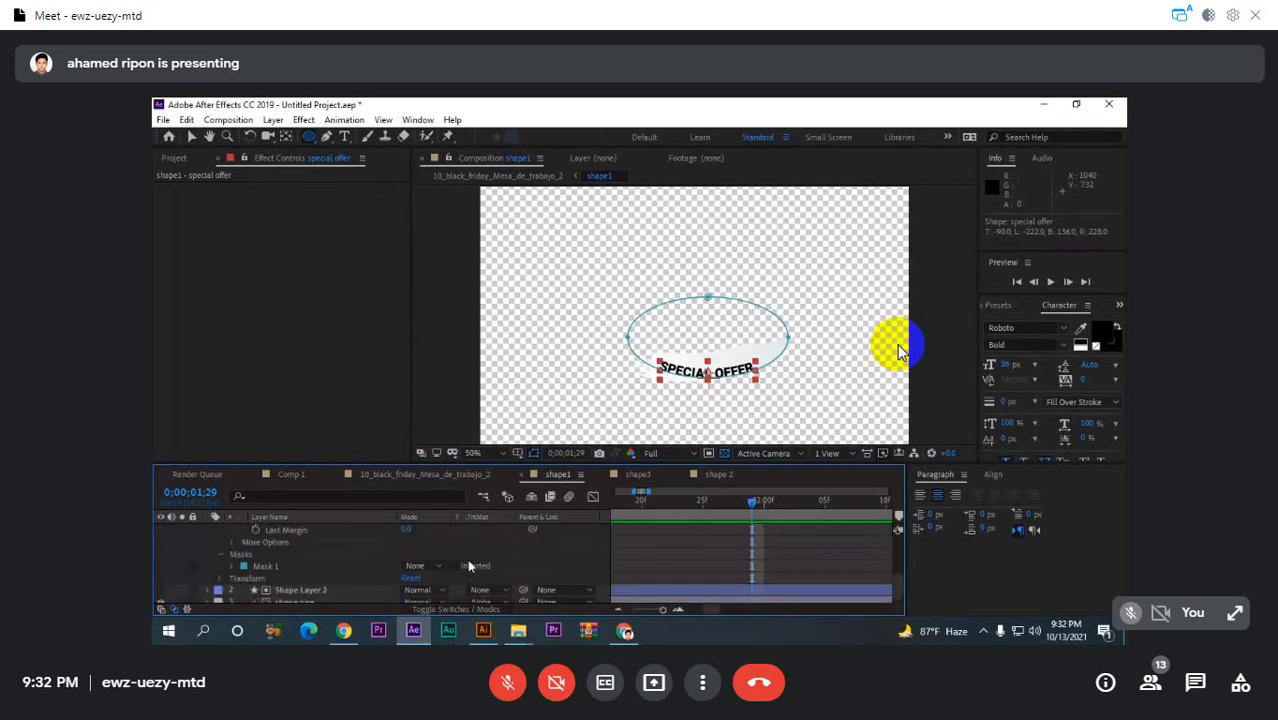
scroll(300, 570, "down", 2)
- Set the special offer text's Fill & Stroke option to All Fills Over All Strokes
left_click(232, 542)
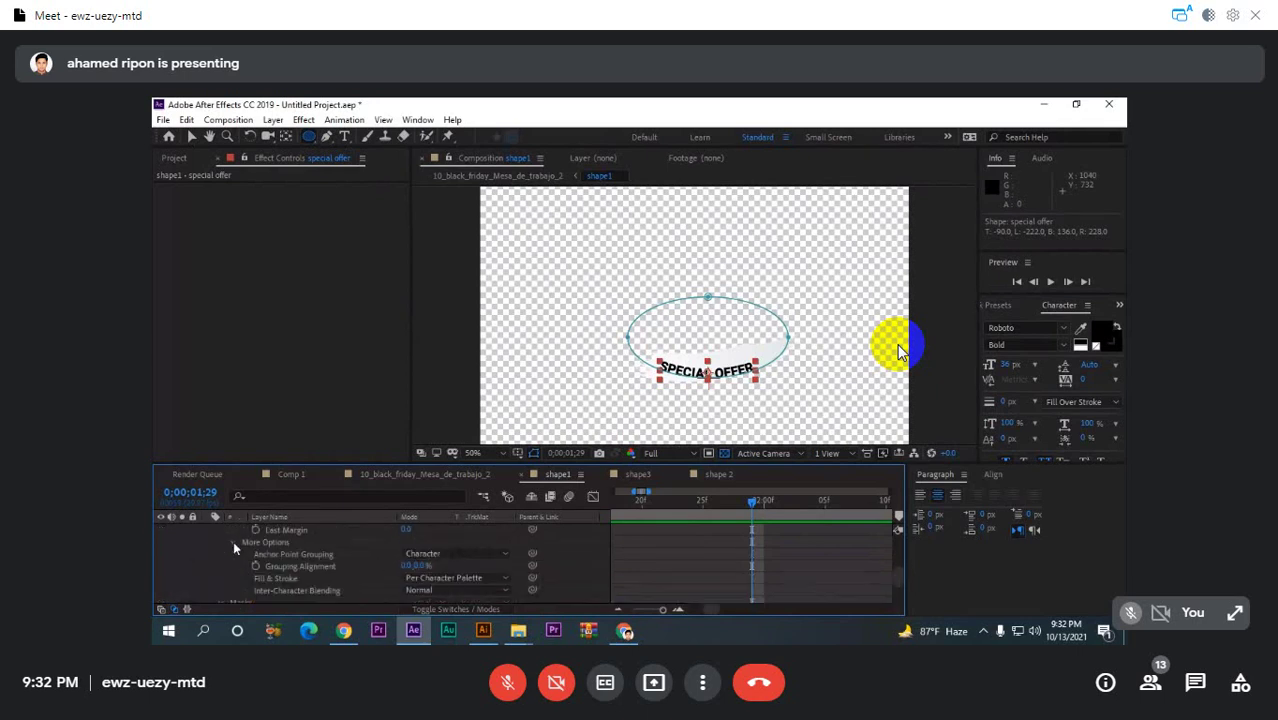
left_click(499, 578)
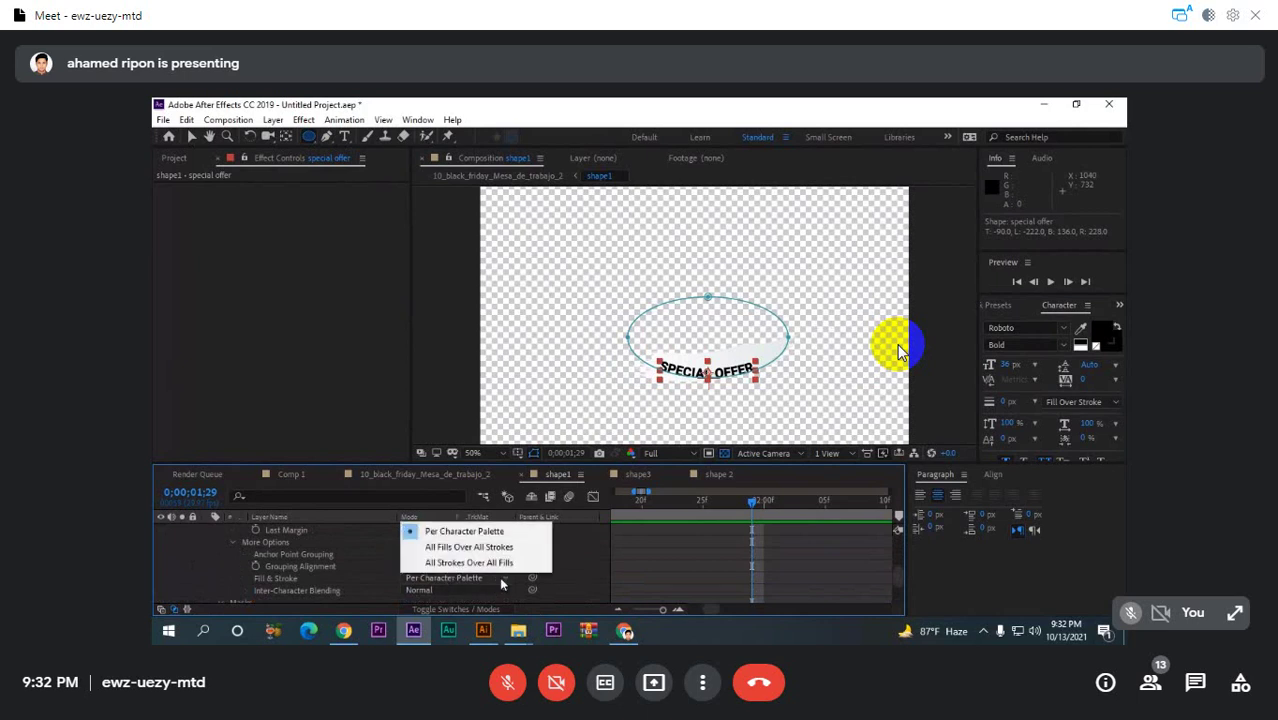
left_click(467, 549)
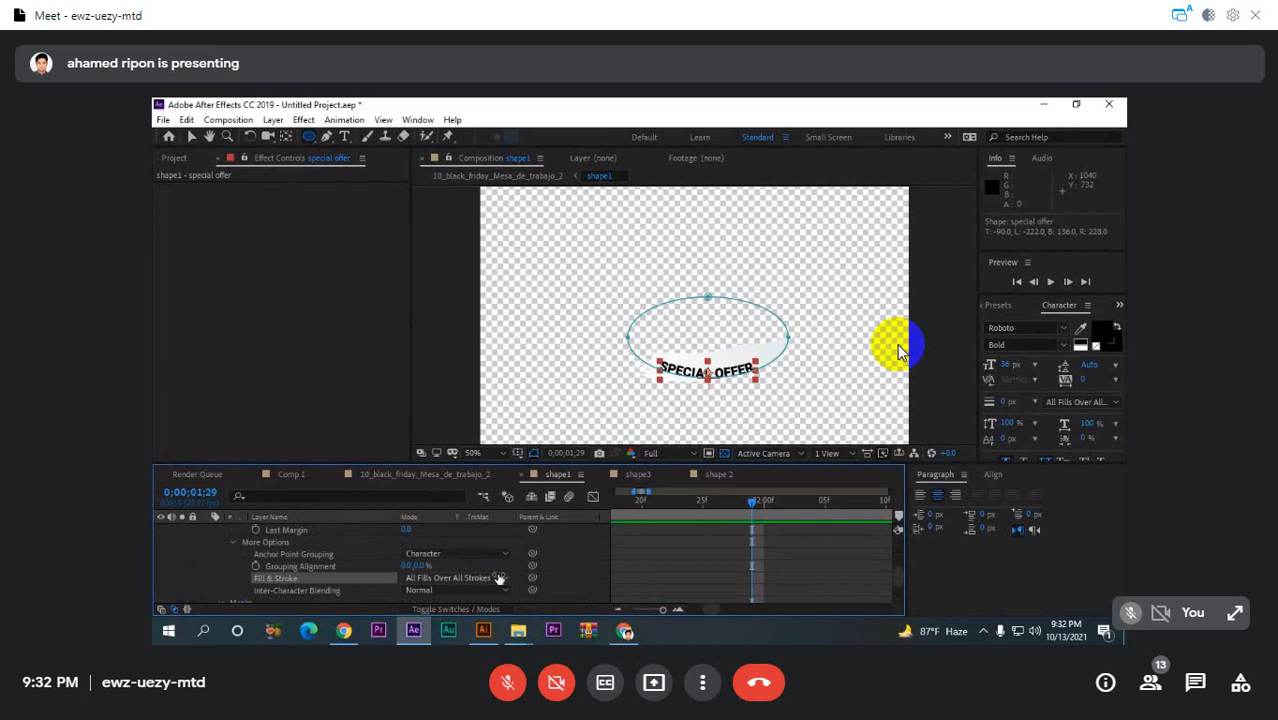
- Examine the special offer layer's Mask 1 properties and mask modes, keeping the mode at None
scroll(504, 577, "down", 3)
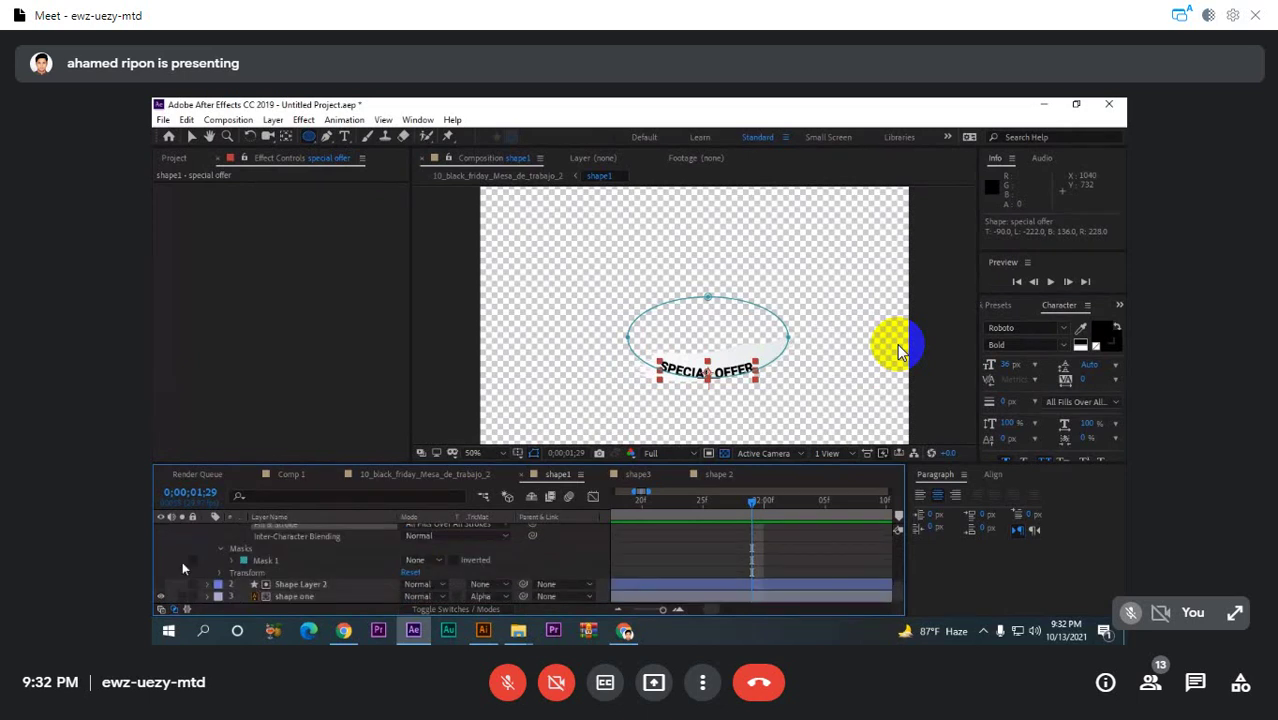
left_click(232, 560)
scroll(375, 566, "down", 1)
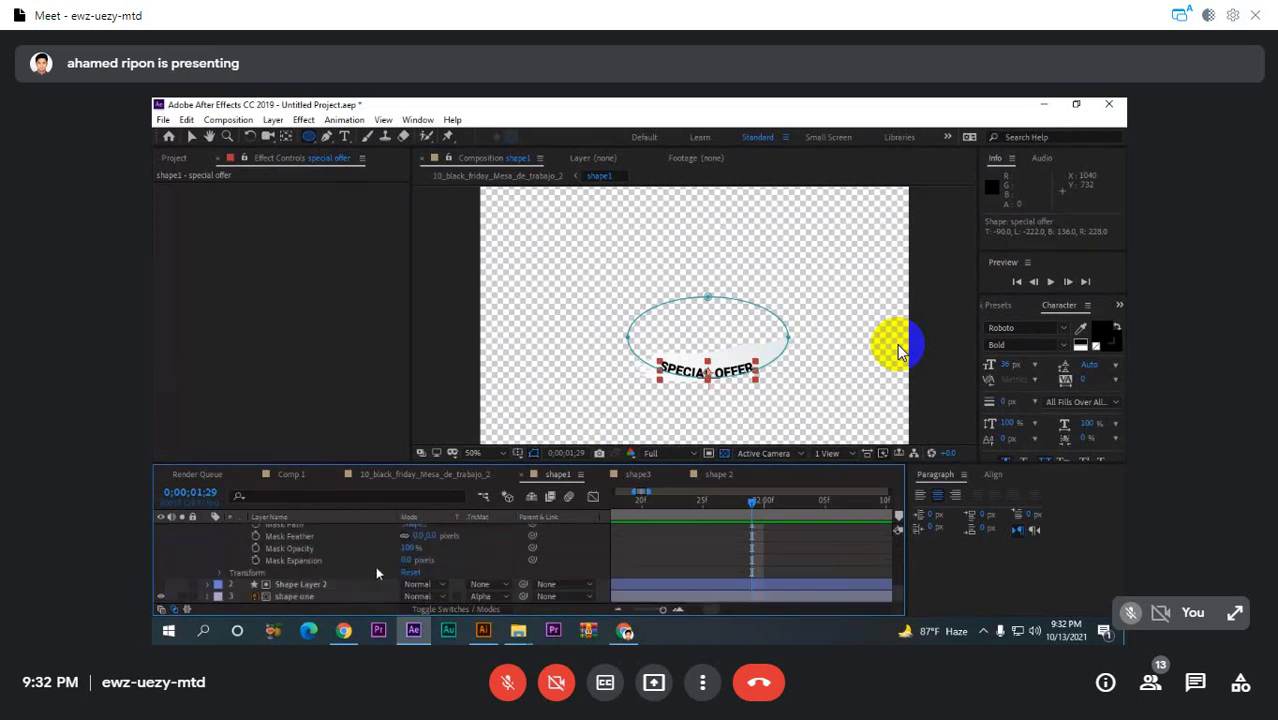
scroll(376, 565, "up", 1)
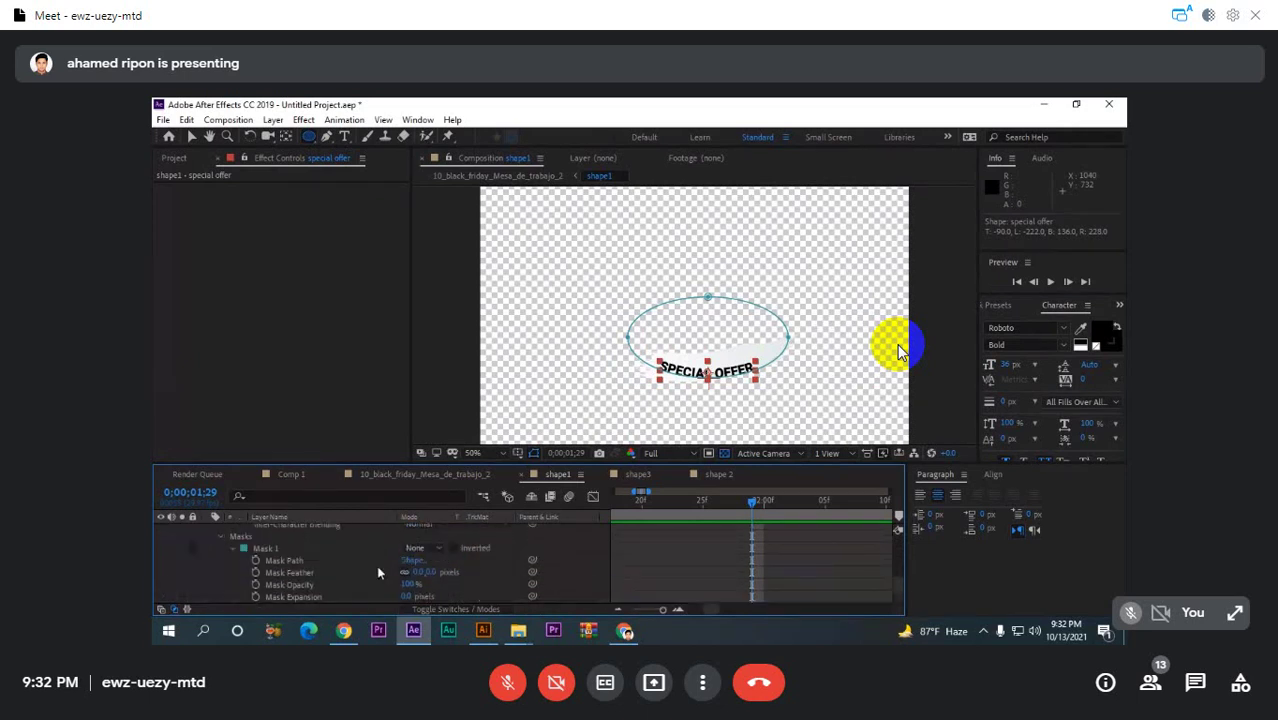
left_click(437, 546)
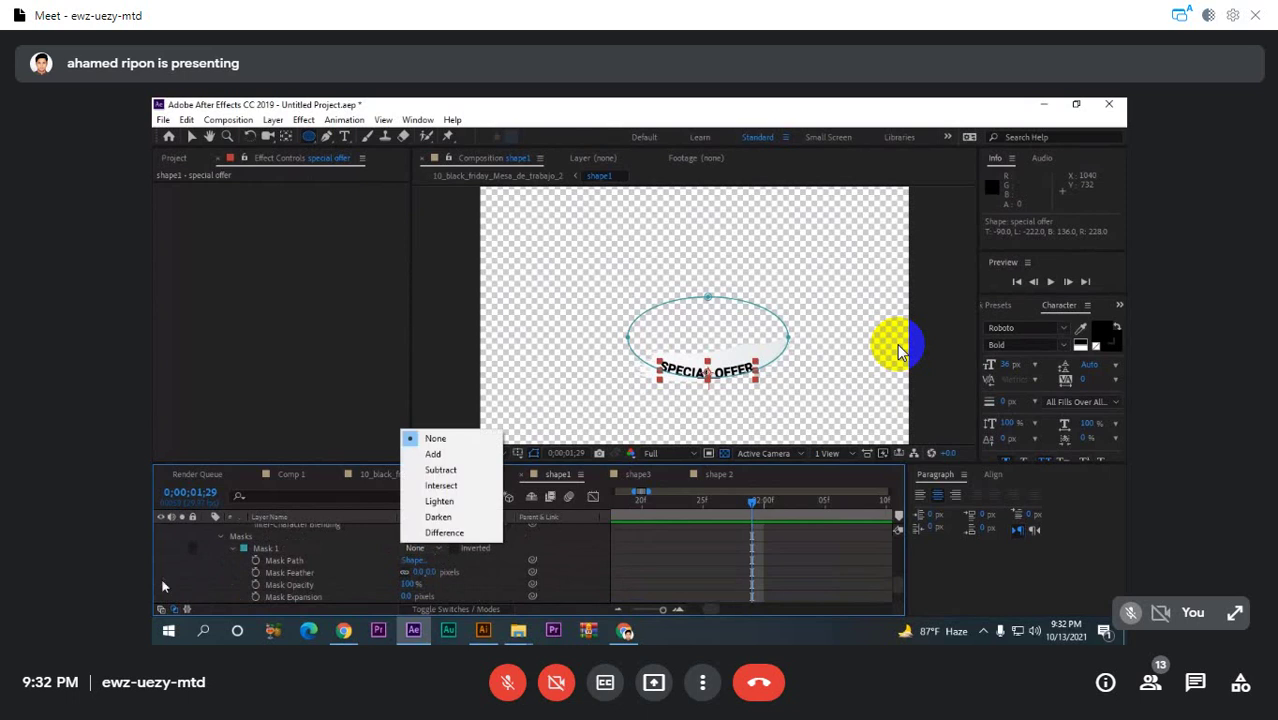
left_click(210, 570)
scroll(353, 558, "down", 1)
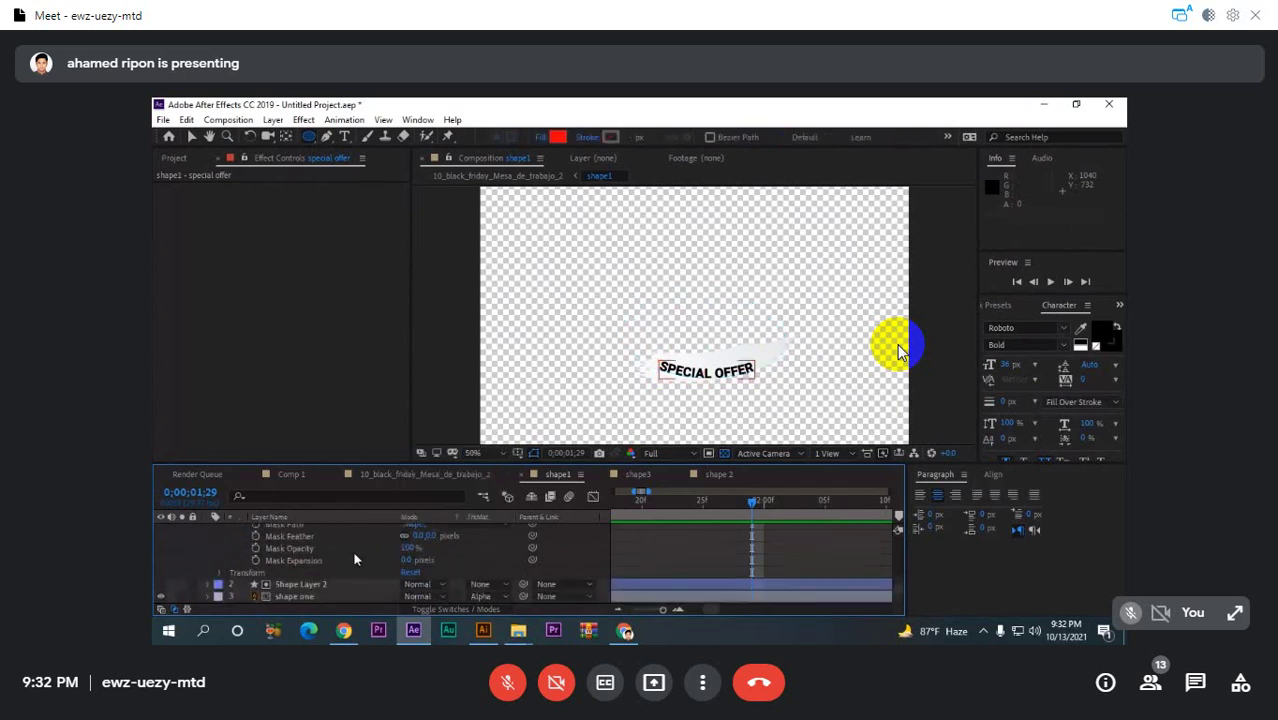
scroll(355, 558, "up", 3)
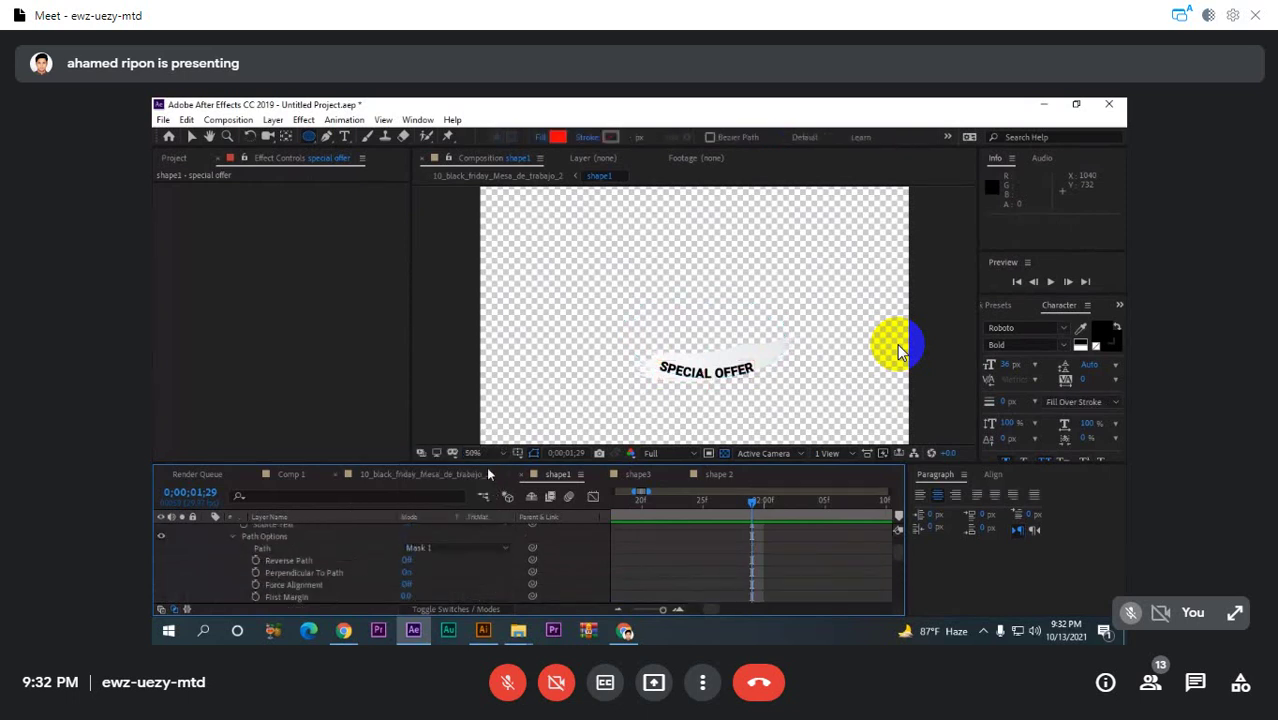
- Enlarge the timeline area to show more layer properties and dismiss the Windows activation notice
left_click_drag(488, 466, 512, 280)
scroll(324, 413, "up", 1)
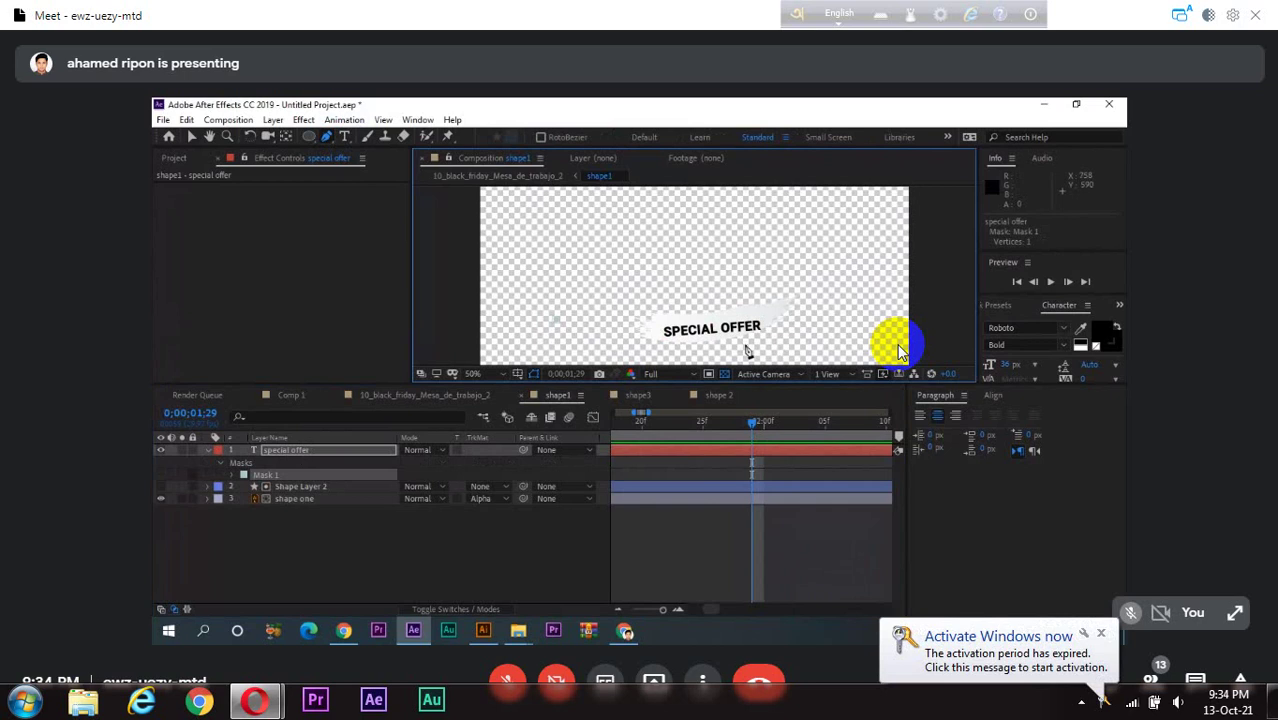
left_click(1101, 636)
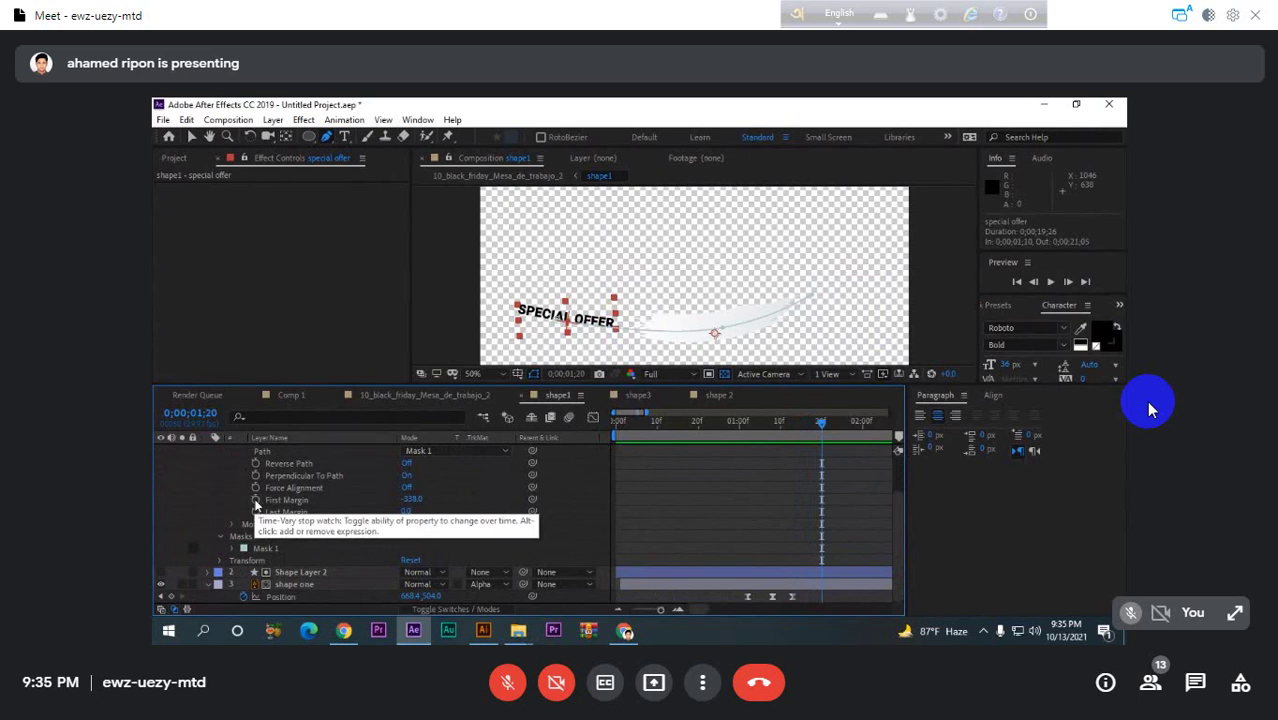
- Keyframe the special offer text's First Margin at 72 on 0;00;01;20 and at a much lower value on 0;00;01;09, and preview the slide
left_click_drag(788, 510, 854, 510)
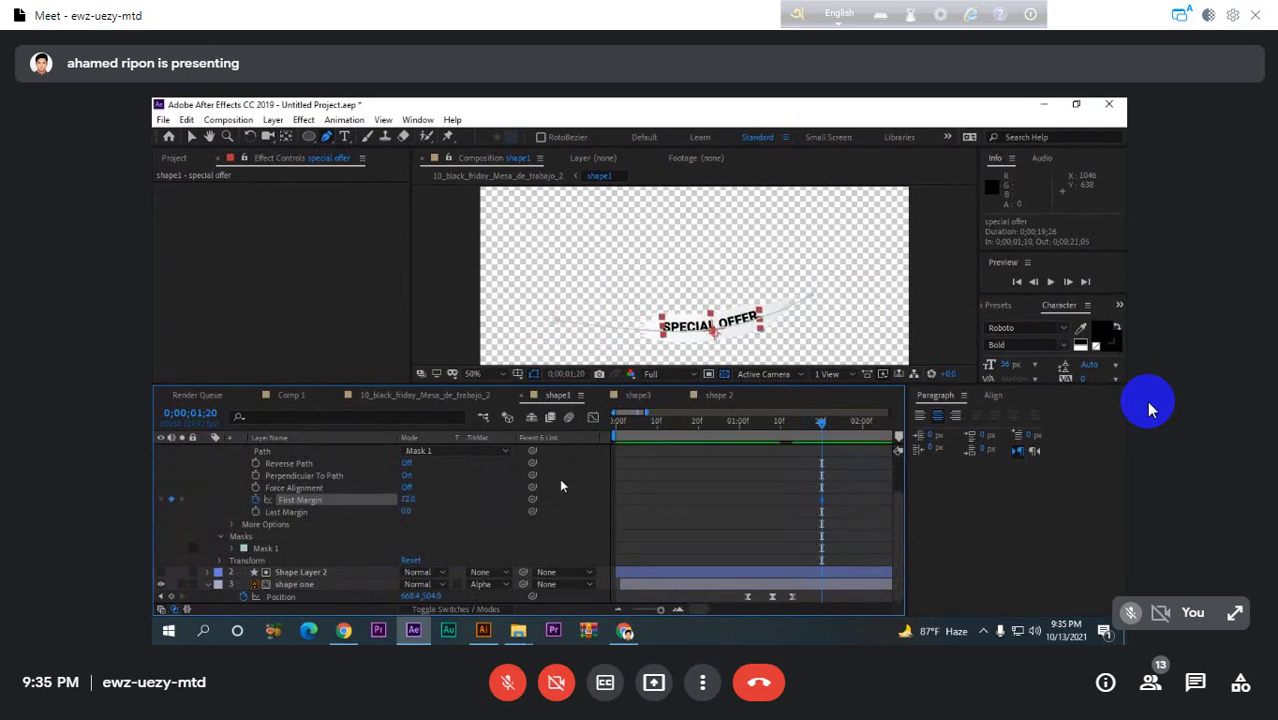
left_click_drag(810, 428, 773, 428)
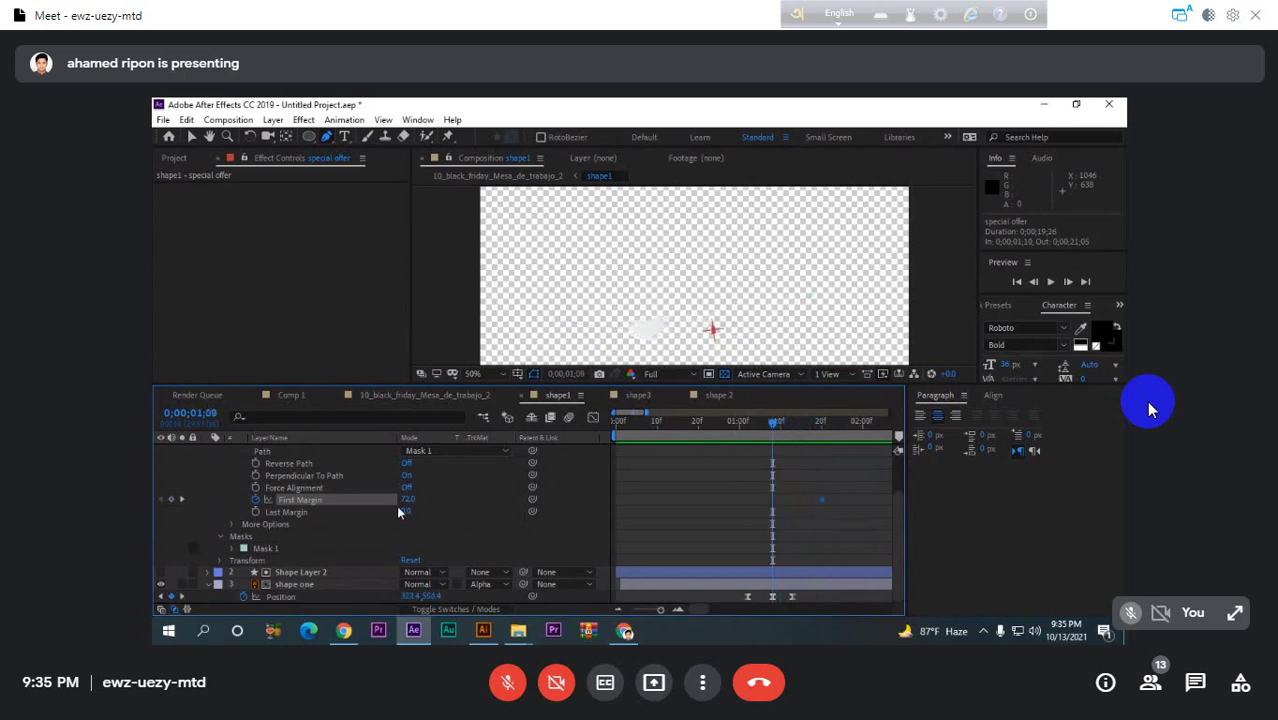
left_click_drag(408, 503, 155, 521)
key("space")
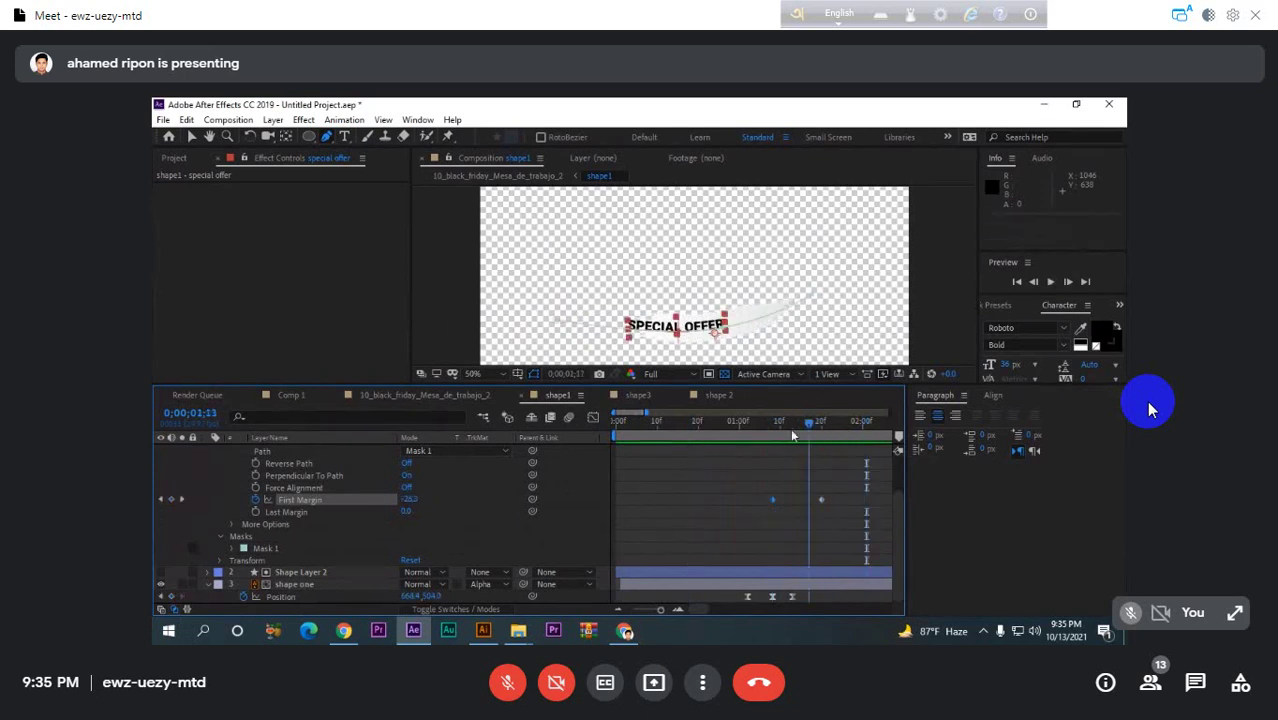
key("space")
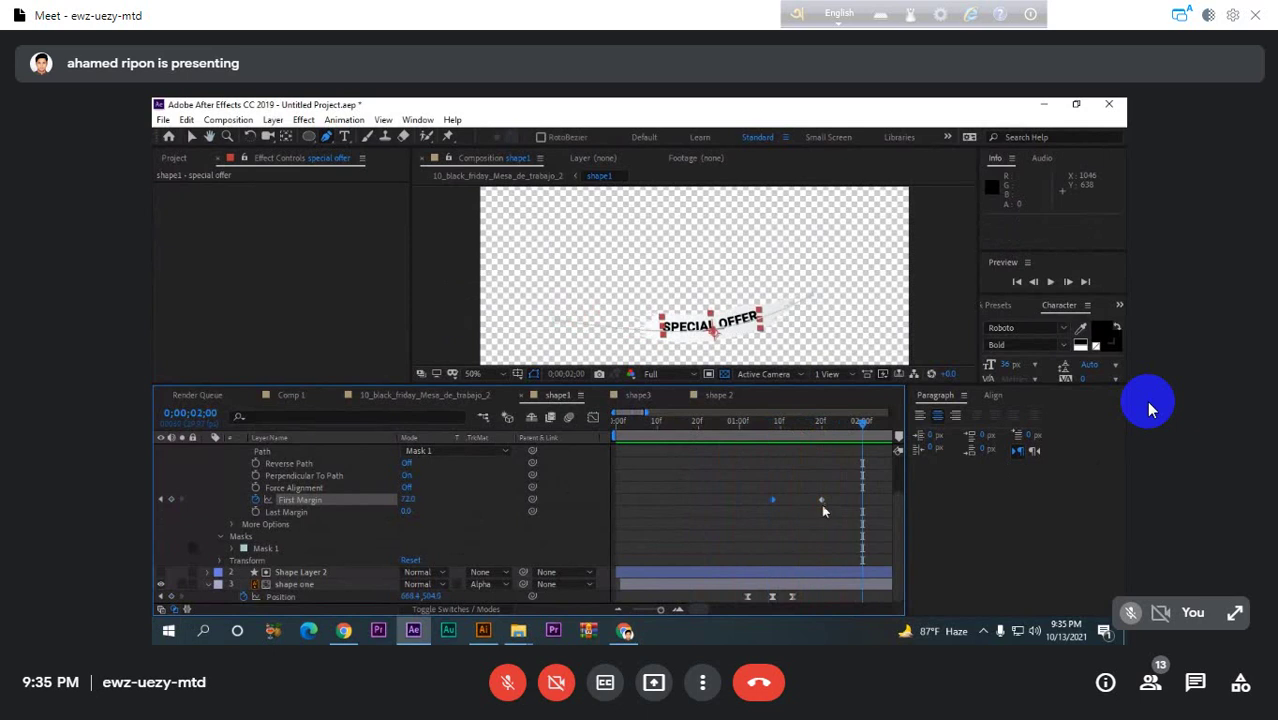
- Move the ending First Margin keyframe earlier to 0;00;01;17 and preview the text's faster slide
left_click_drag(822, 503, 812, 504)
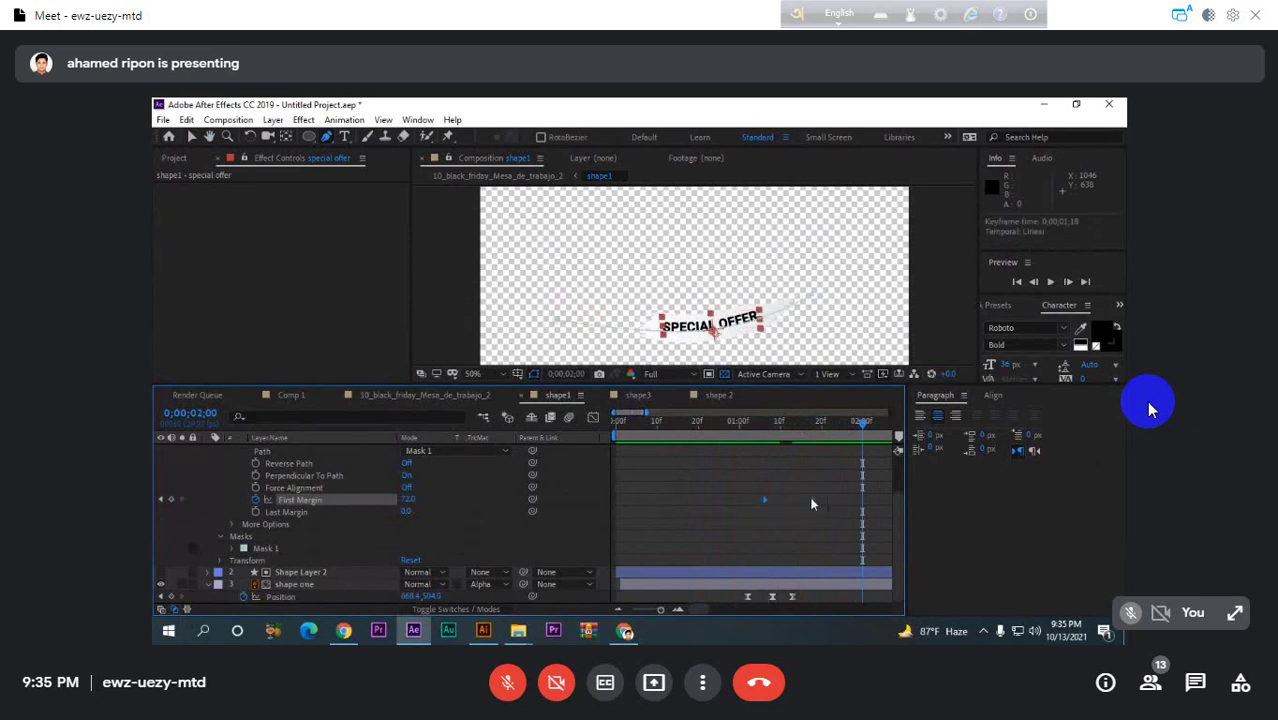
key("ctrl+z")
left_click(840, 512)
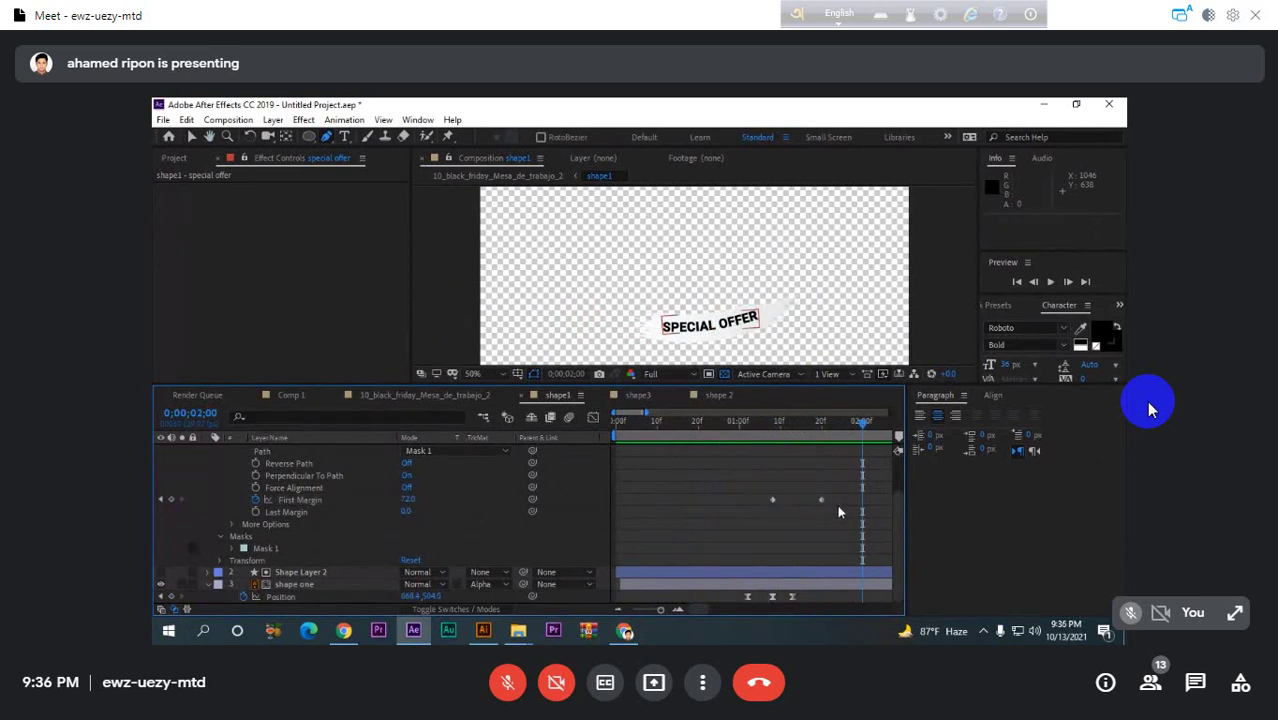
left_click_drag(821, 500, 808, 500)
left_click_drag(734, 422, 722, 421)
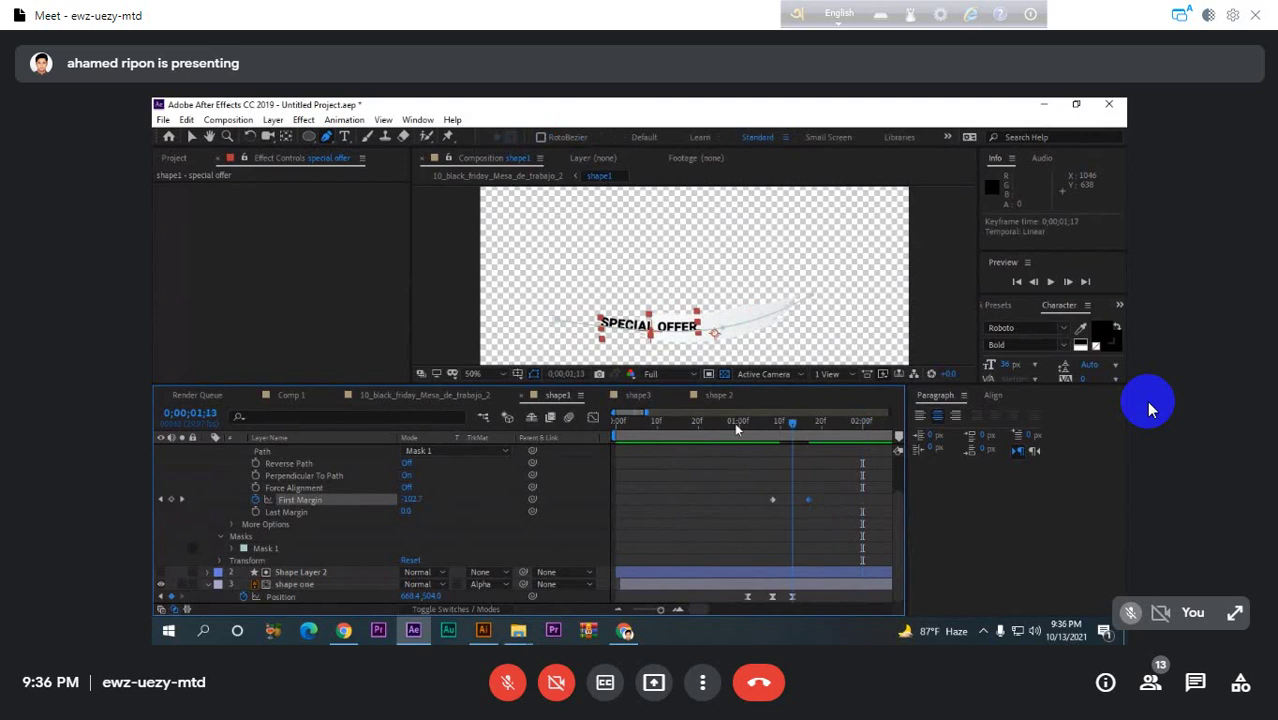
key("space")
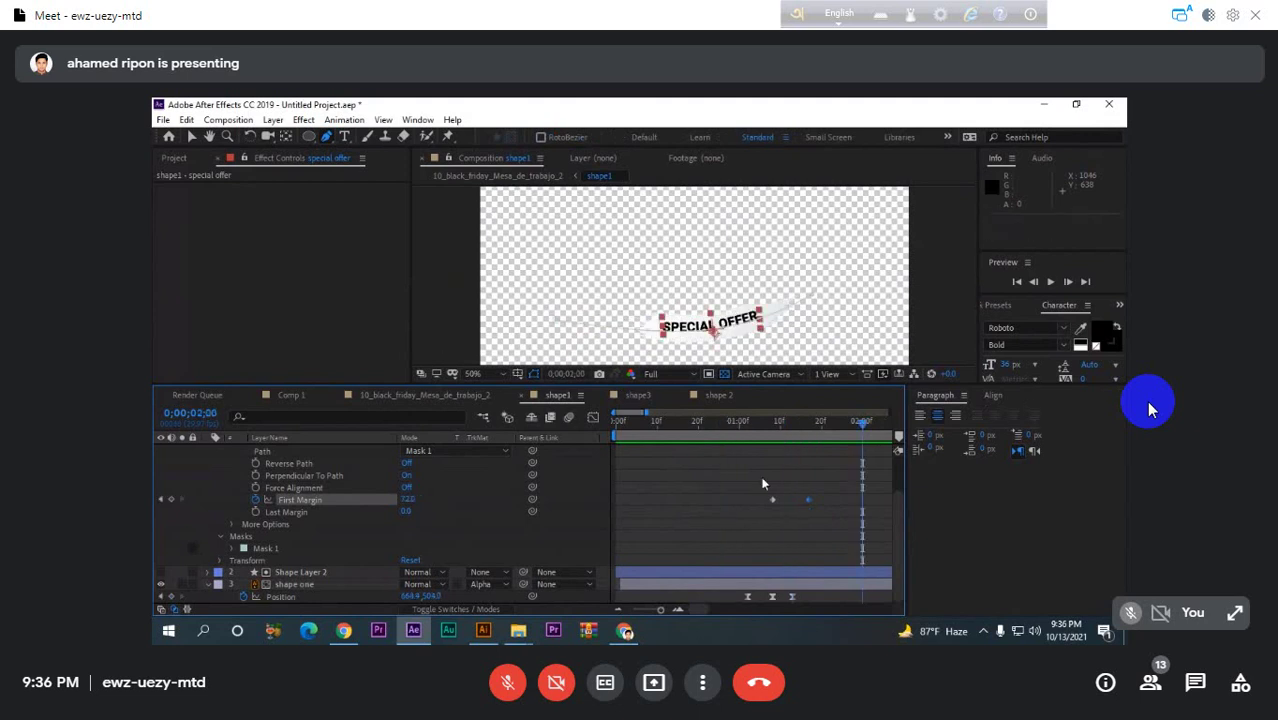
left_click_drag(816, 425, 848, 457)
- Apply Easy Ease to both First Margin keyframes, collapse the special offer layer and preview the motion
left_click_drag(830, 503, 779, 510)
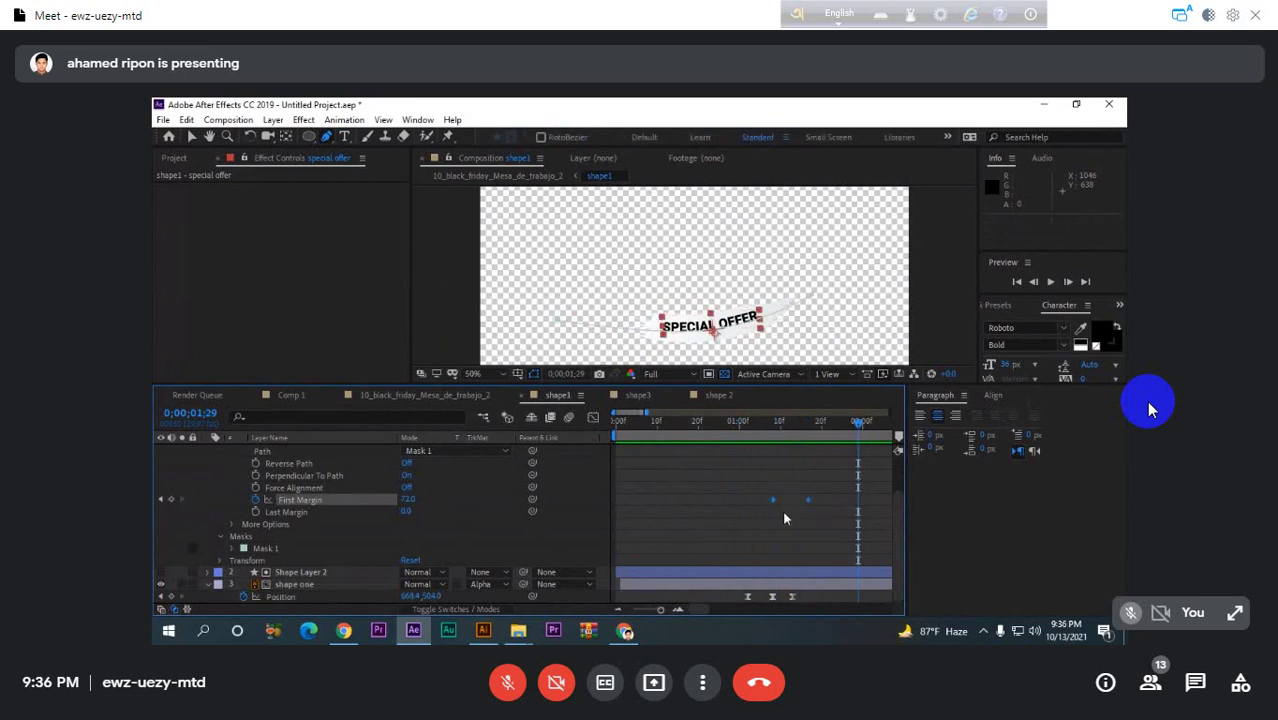
key("F9")
scroll(204, 504, "up", 2)
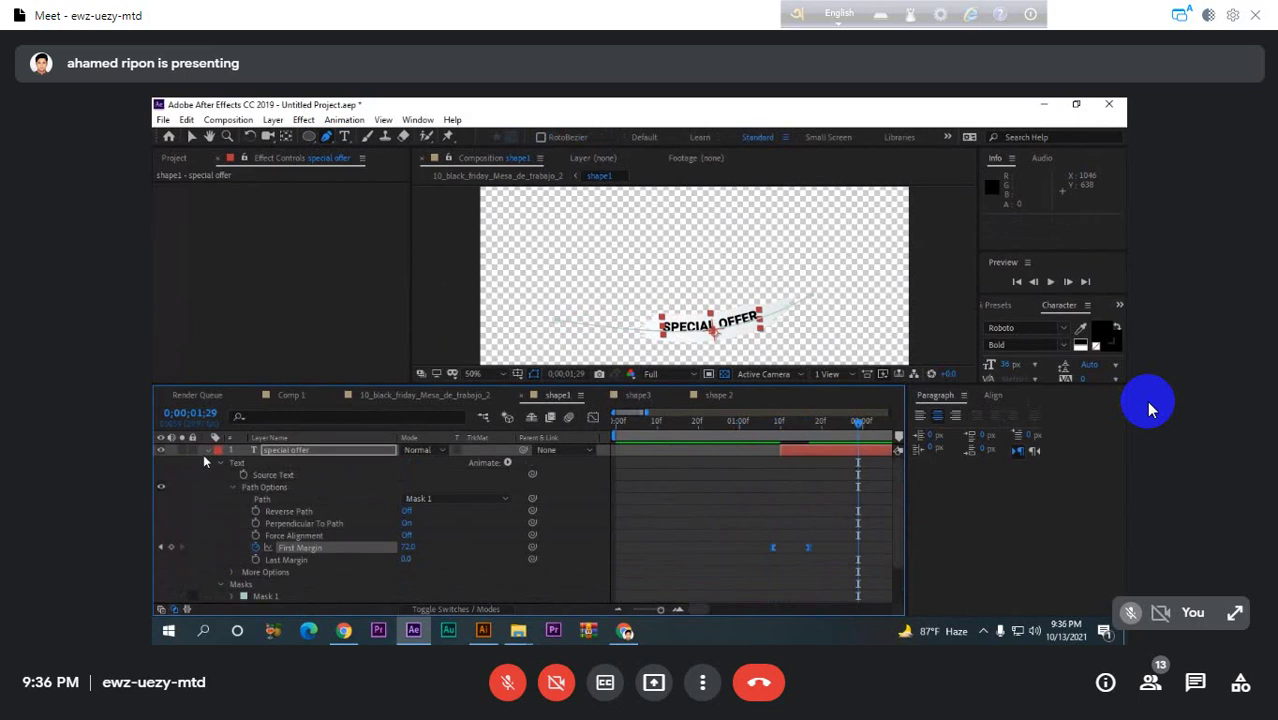
left_click(208, 451)
left_click(762, 424)
key("space")
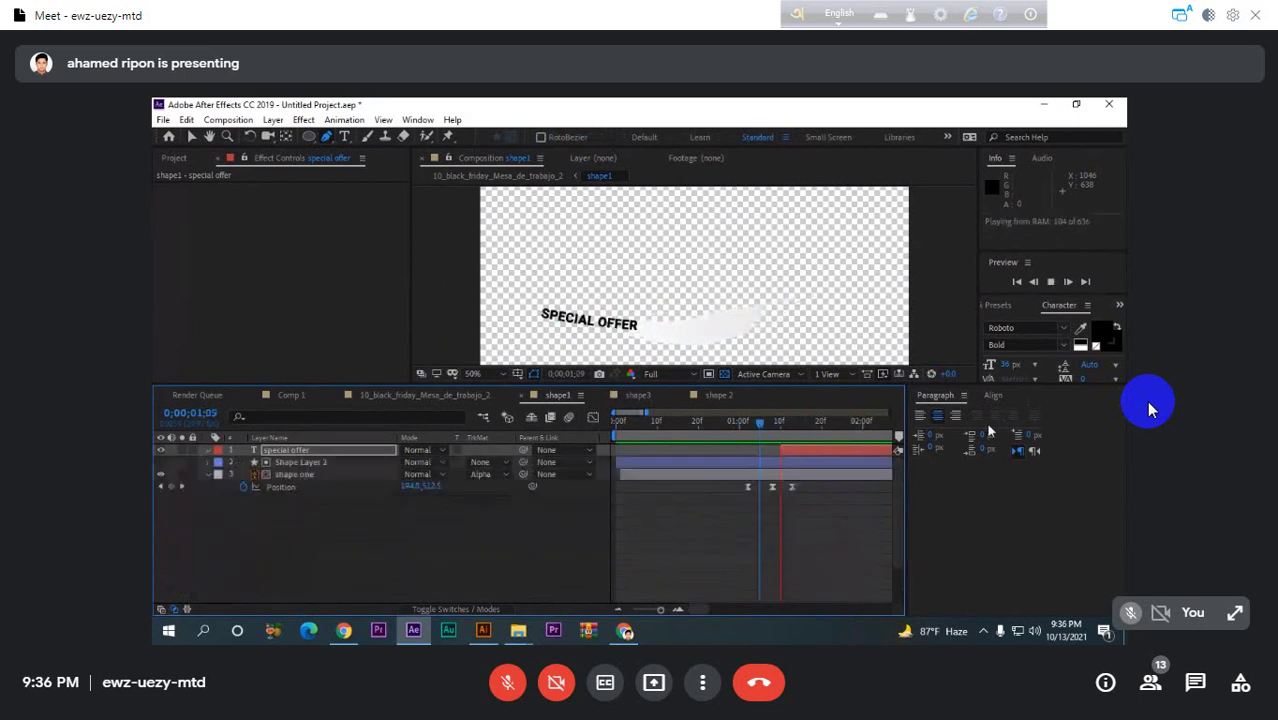
key("space")
- At 0;00;01;11, draw a red rectangle about 464 by 124 px over the brush stroke and nudge its layer to 600, 398
left_click_drag(762, 428, 786, 432)
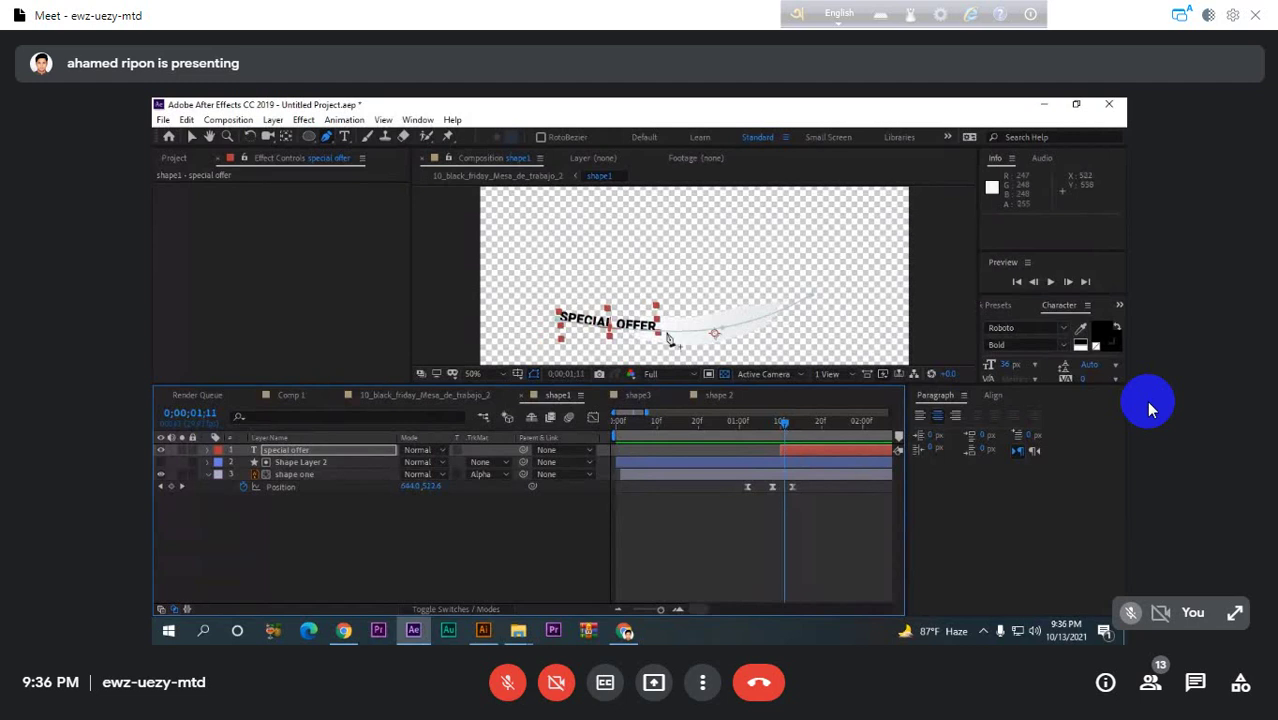
left_click(383, 569)
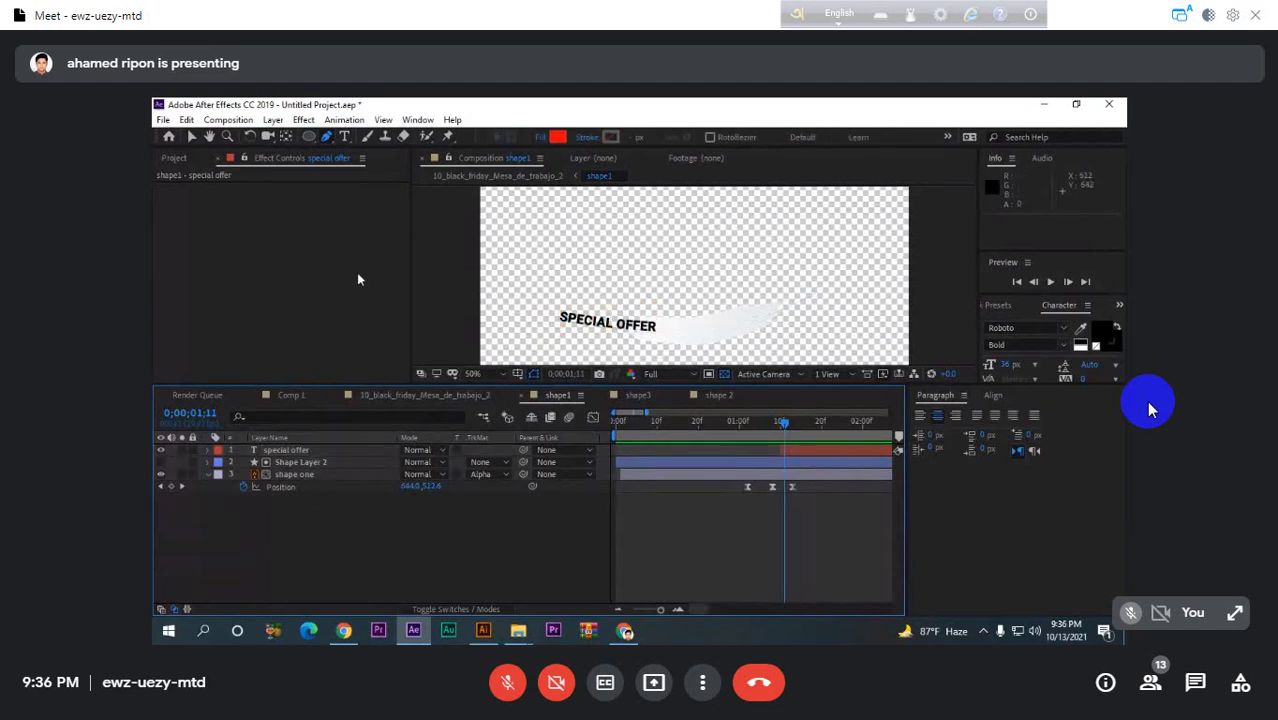
left_click_drag(309, 137, 345, 151)
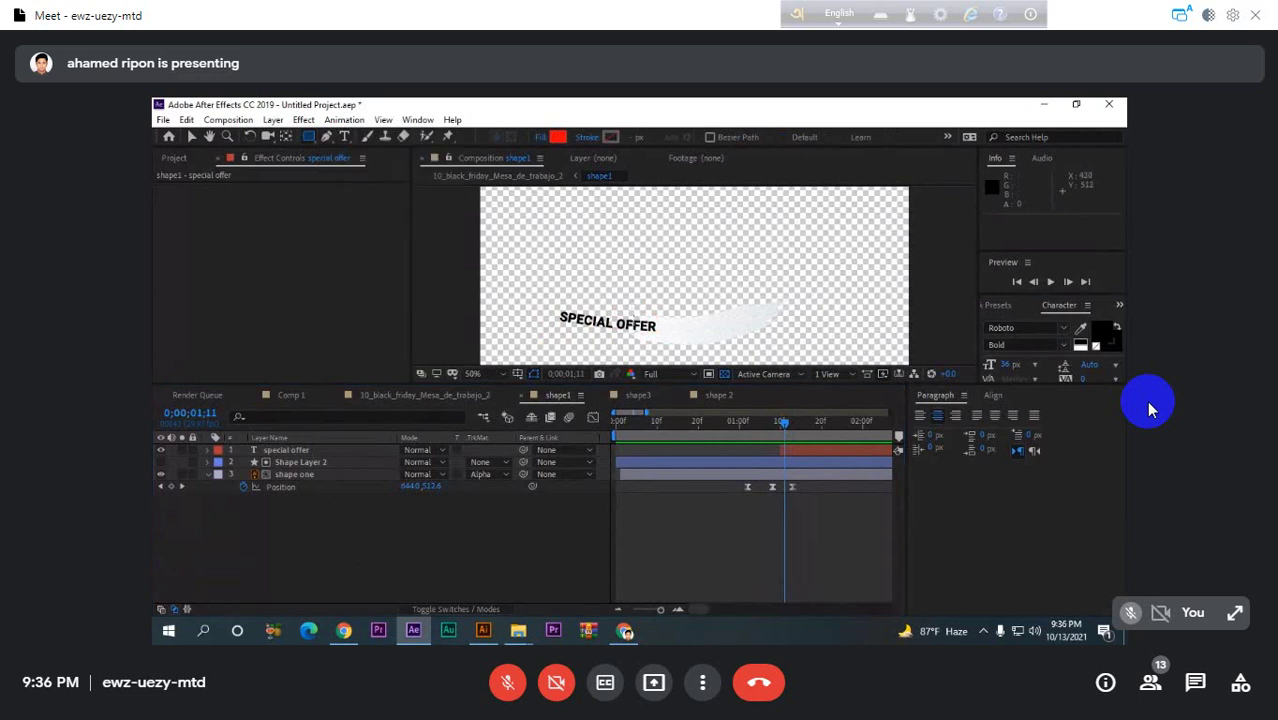
mouse_move(634, 309)
left_mouse_down()
mouse_move(640, 348)
mouse_move(800, 352)
left_mouse_up()
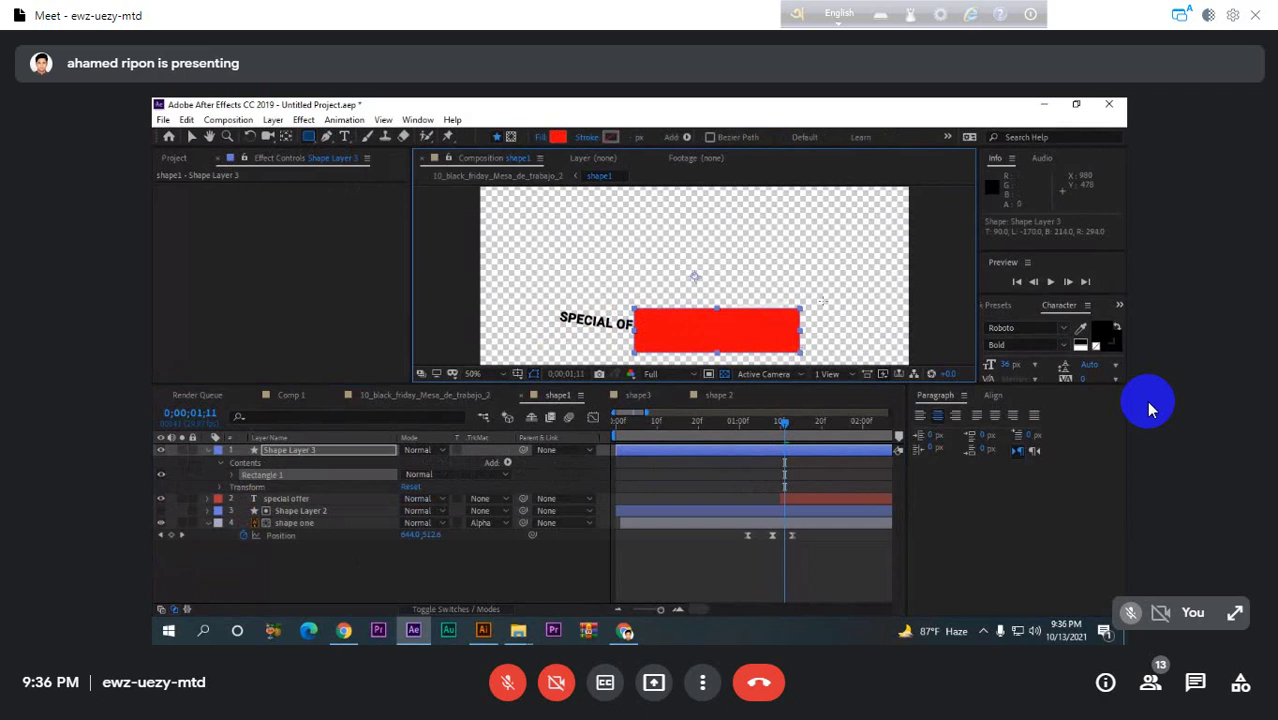
key("shift+Up")
key("shift+Down")
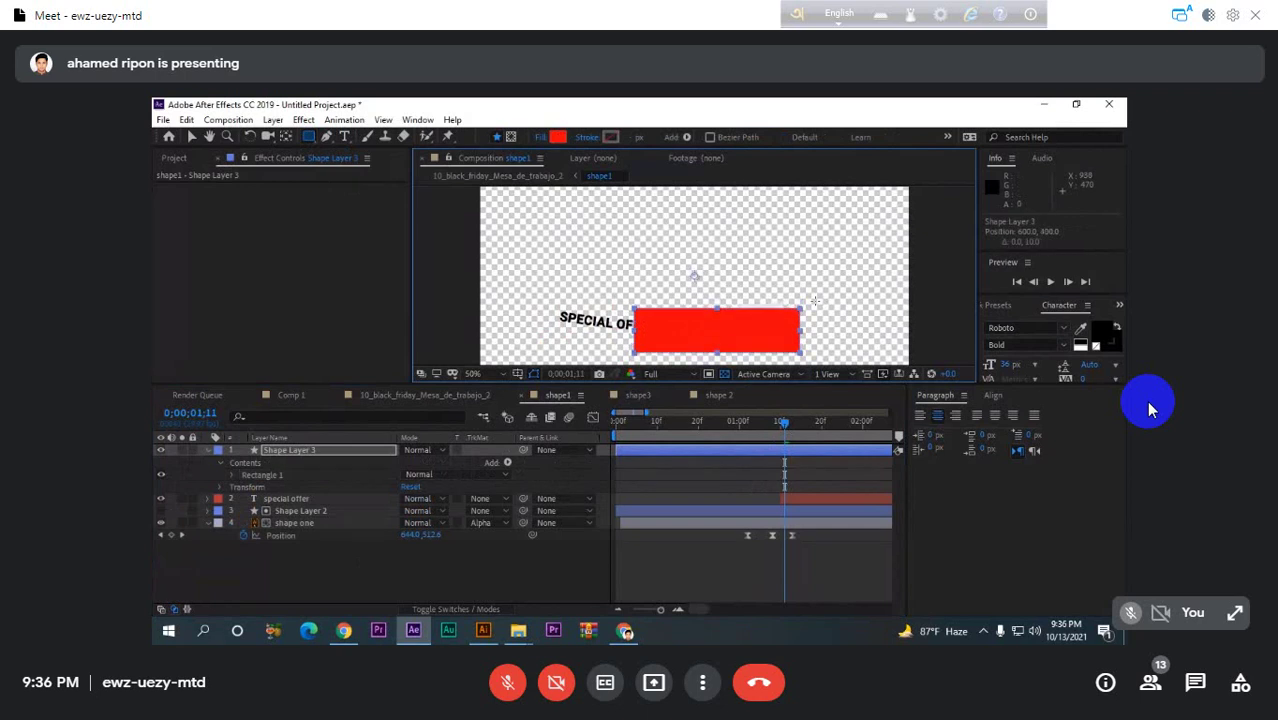
key("shift+Up")
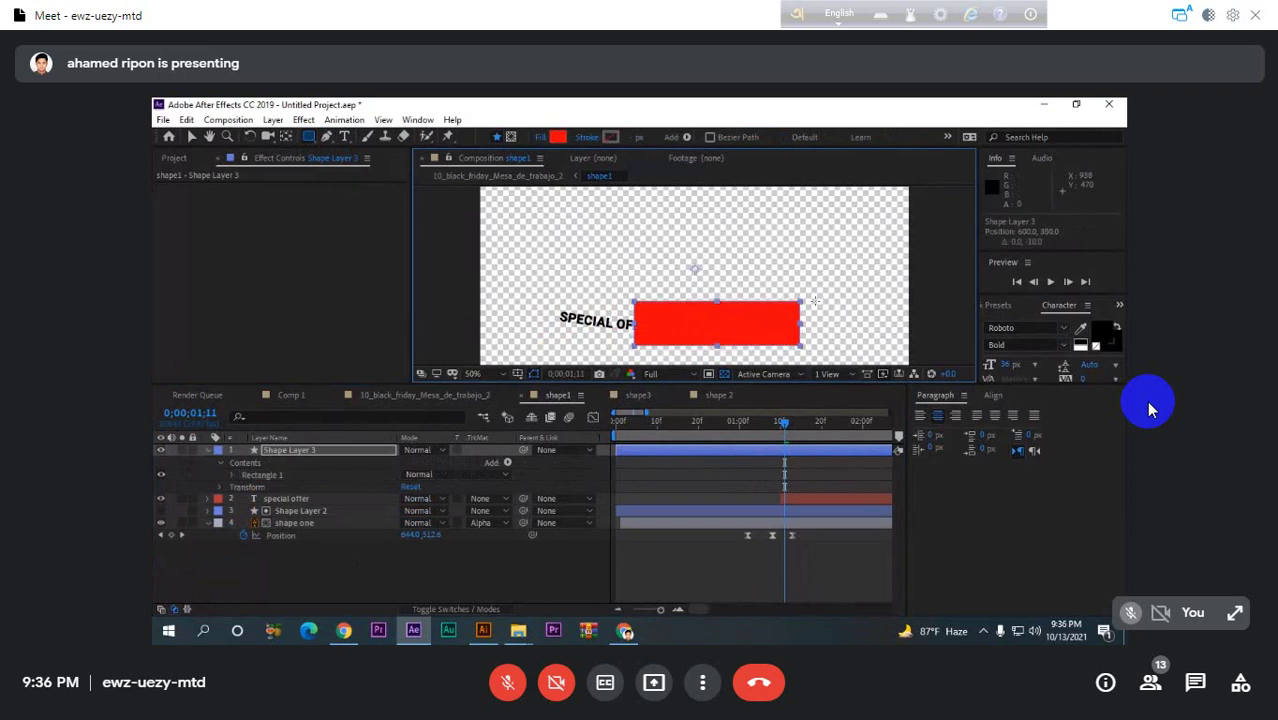
key("shift+Down")
key("shift+Down")
key("Up")
key("Up")
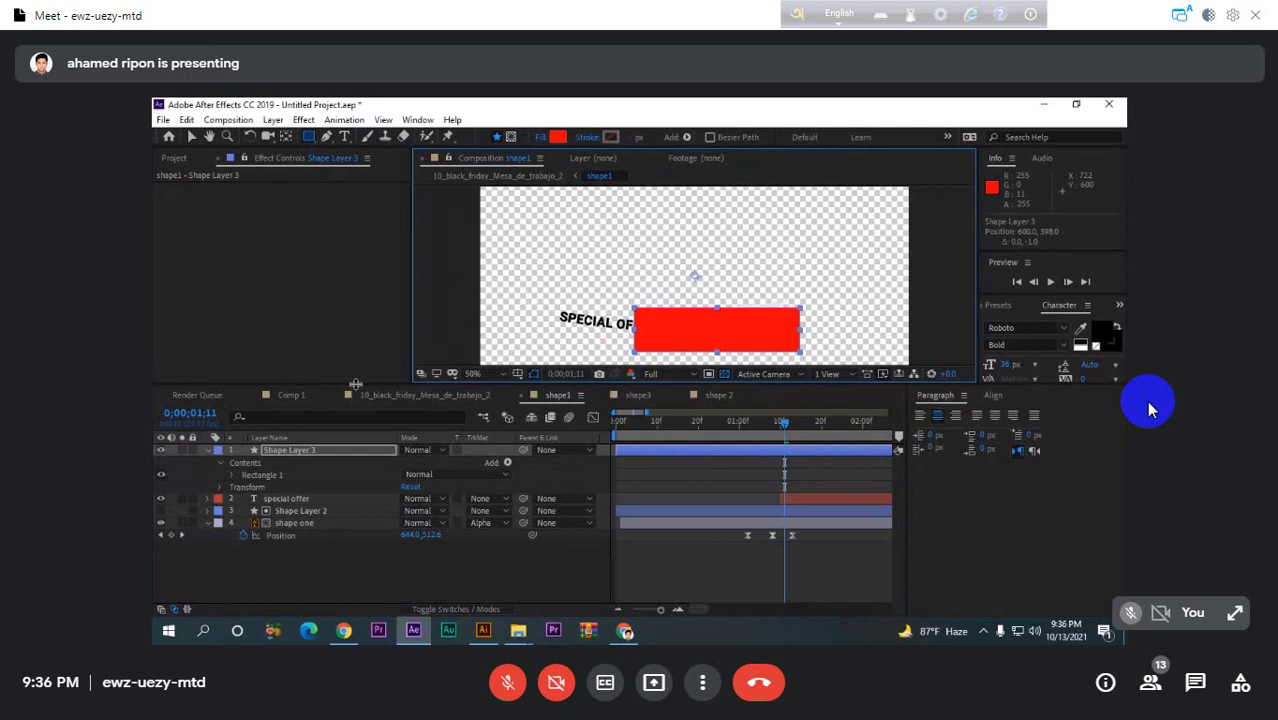
- Set the special offer layer's track matte to Alpha Matte using the rectangle's Shape Layer 3
left_click(207, 450)
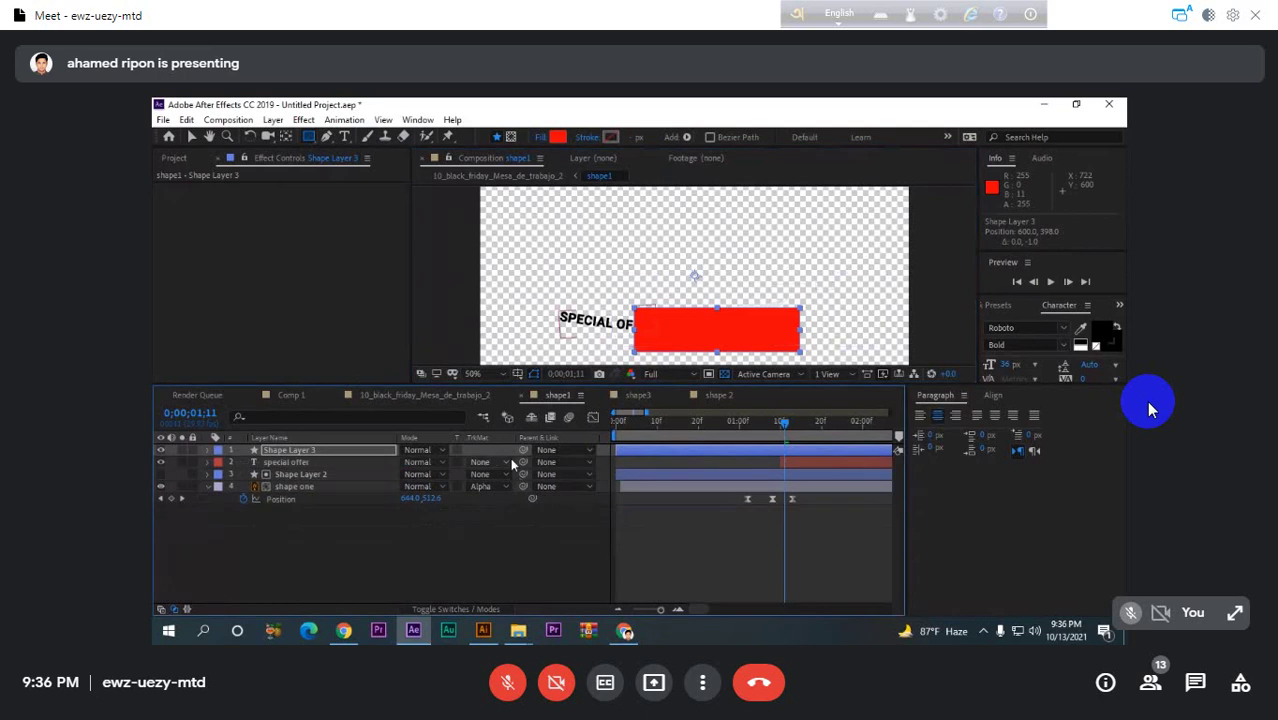
left_click(507, 461)
left_click(531, 503)
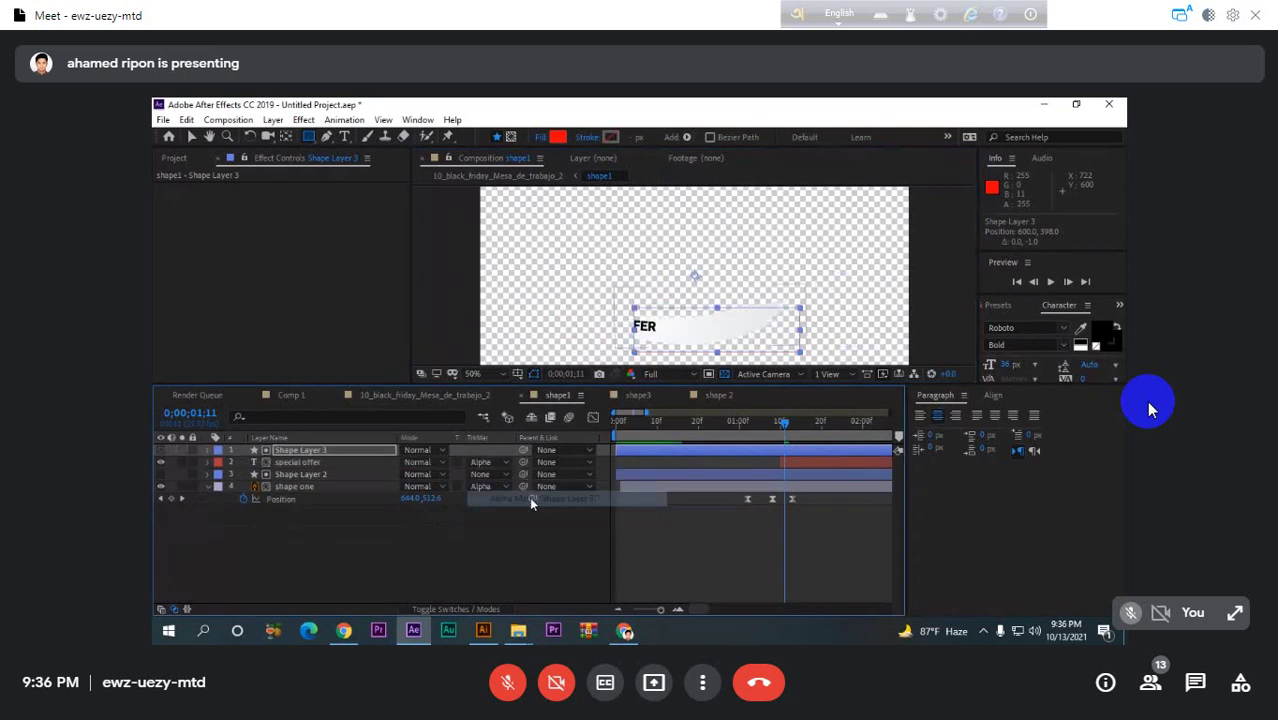
- Preview the matted text animation and inspect its reveal between 0;00;01;07 and 0;00;01;11 against the brush and rectangle layers
key("space")
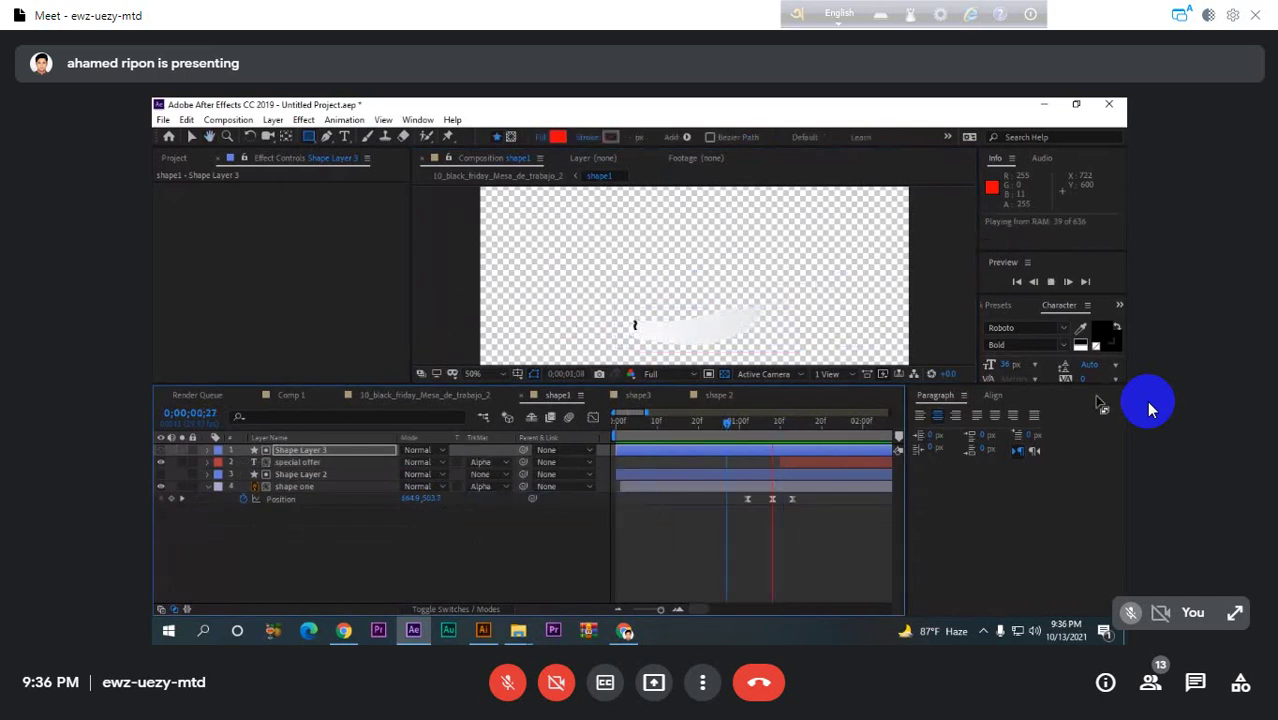
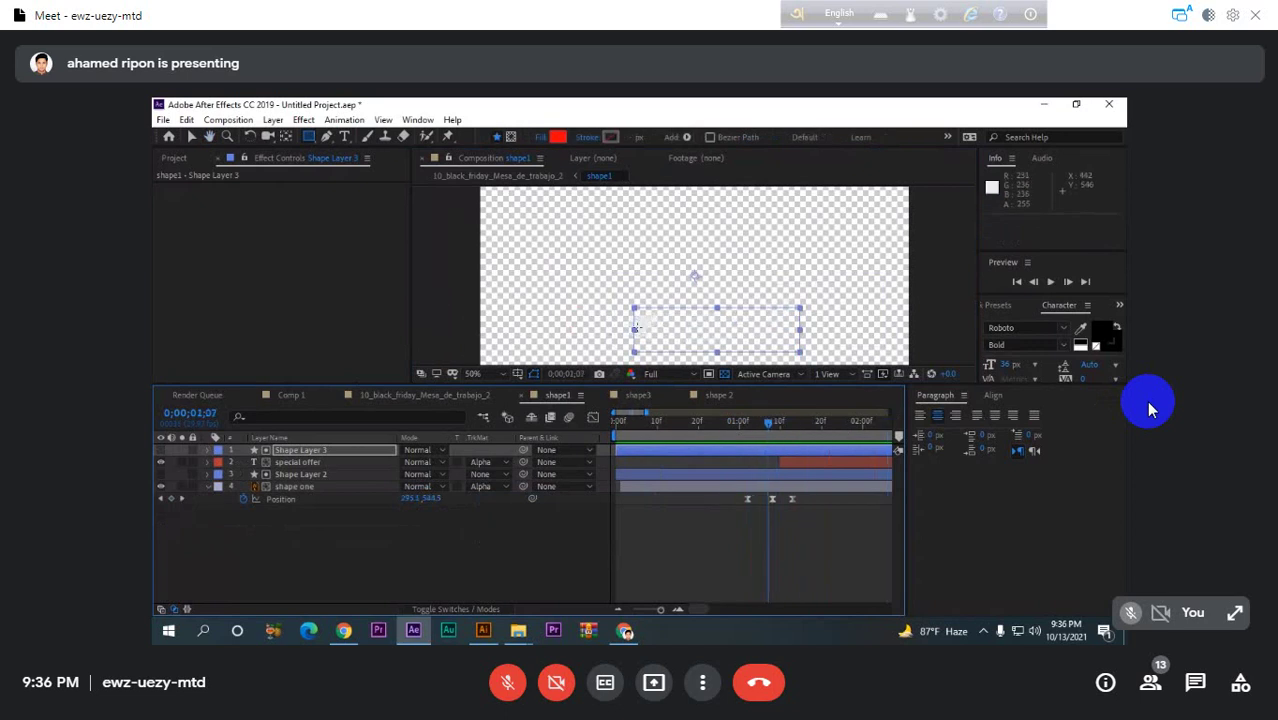
left_click_drag(771, 426, 740, 430)
key("space")
key("space")
key("q")
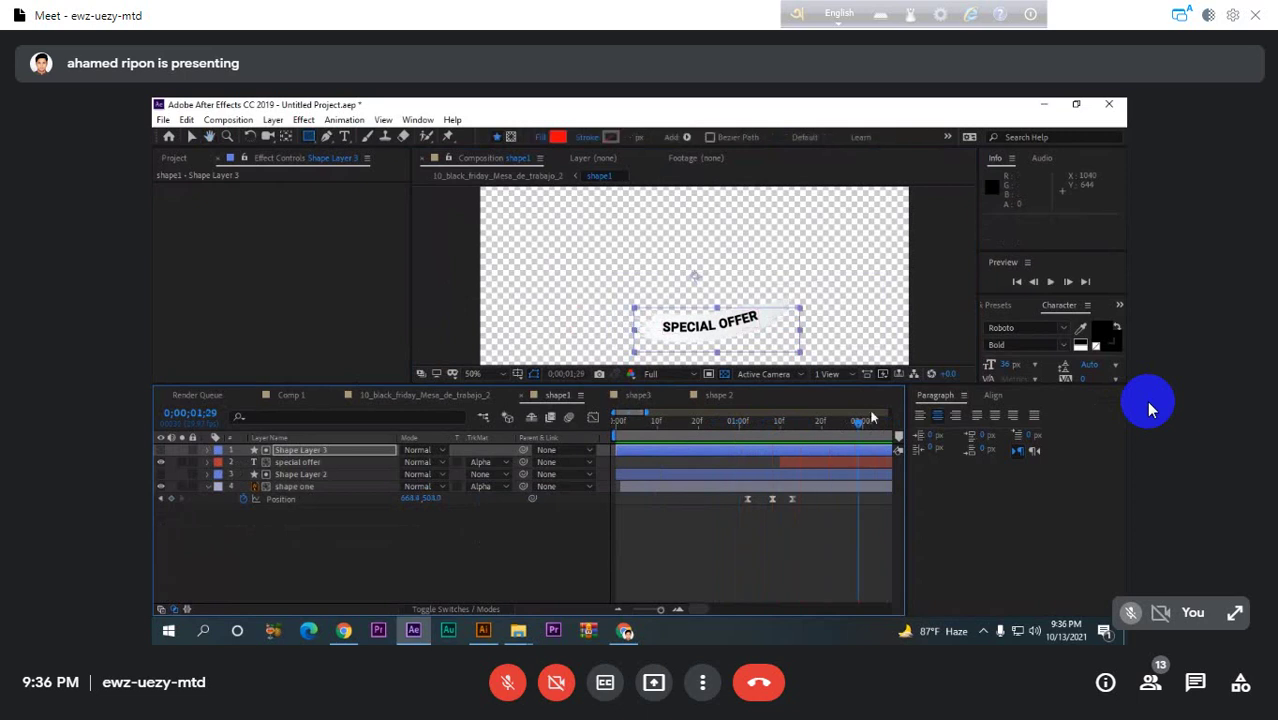
left_click_drag(815, 425, 783, 433)
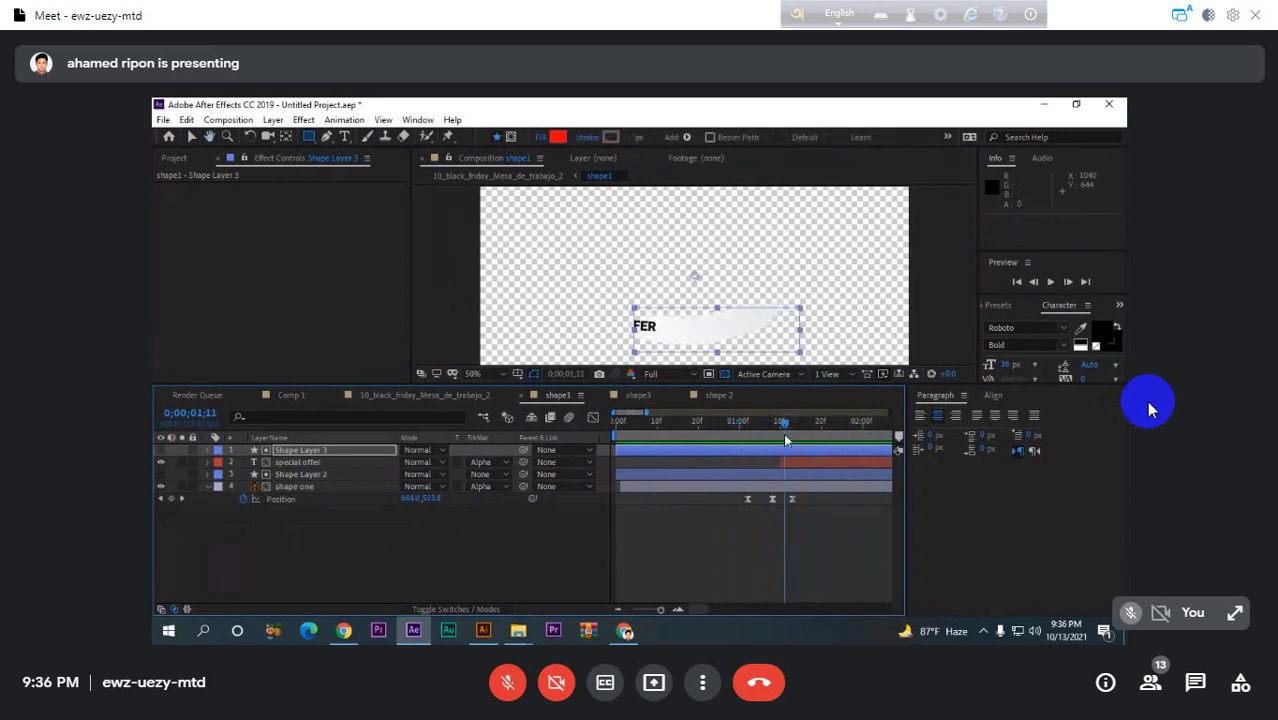
left_click(295, 486)
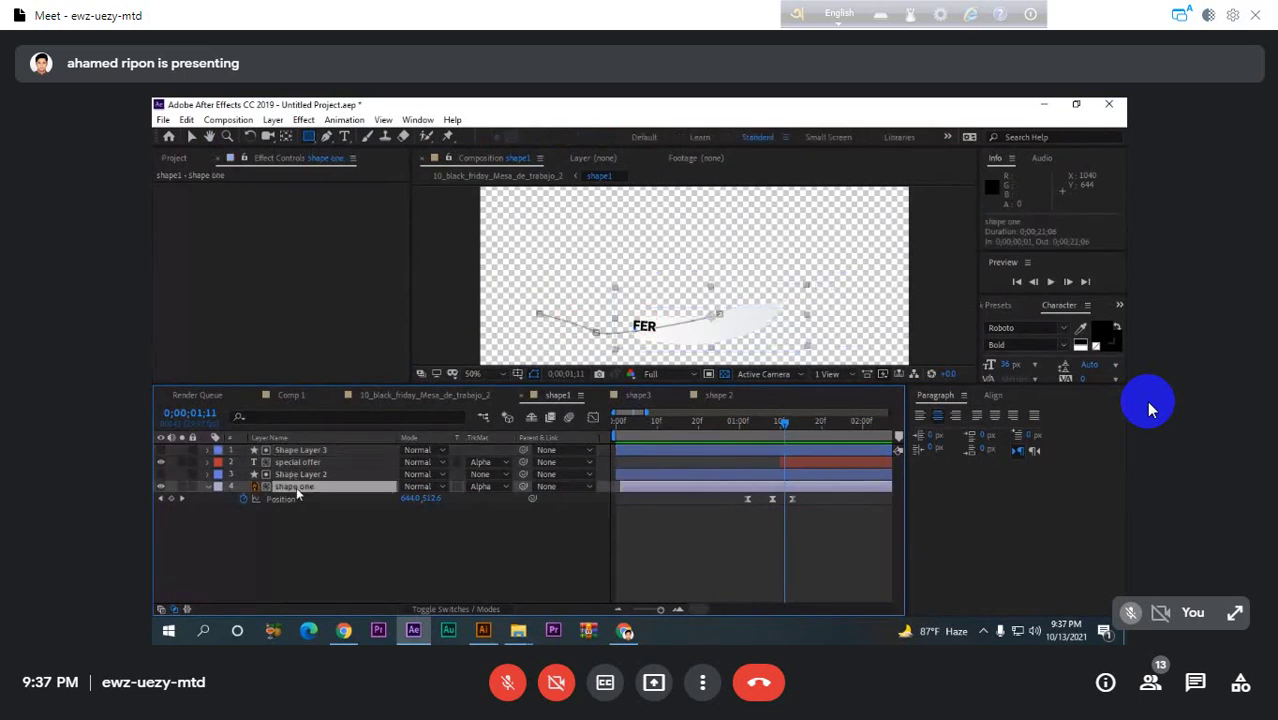
left_click(300, 455)
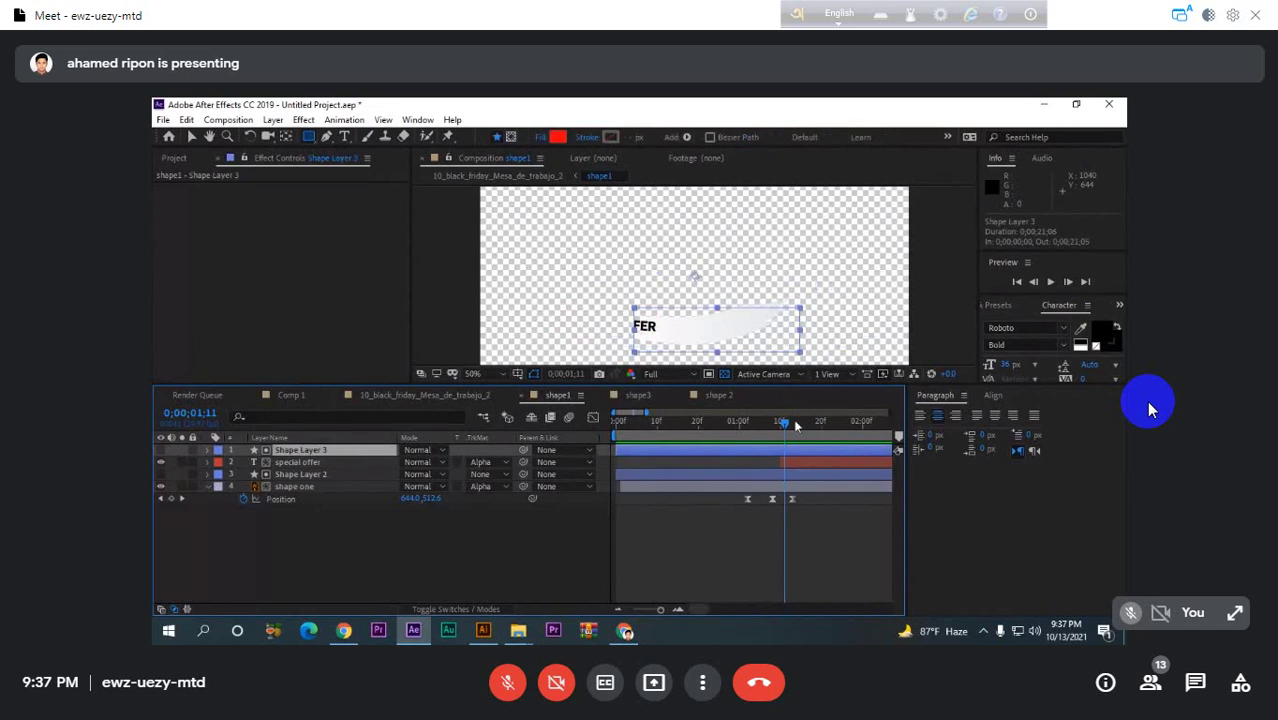
mouse_move(784, 421)
left_mouse_down()
mouse_move(759, 421)
mouse_move(801, 421)
mouse_move(768, 421)
left_mouse_up()
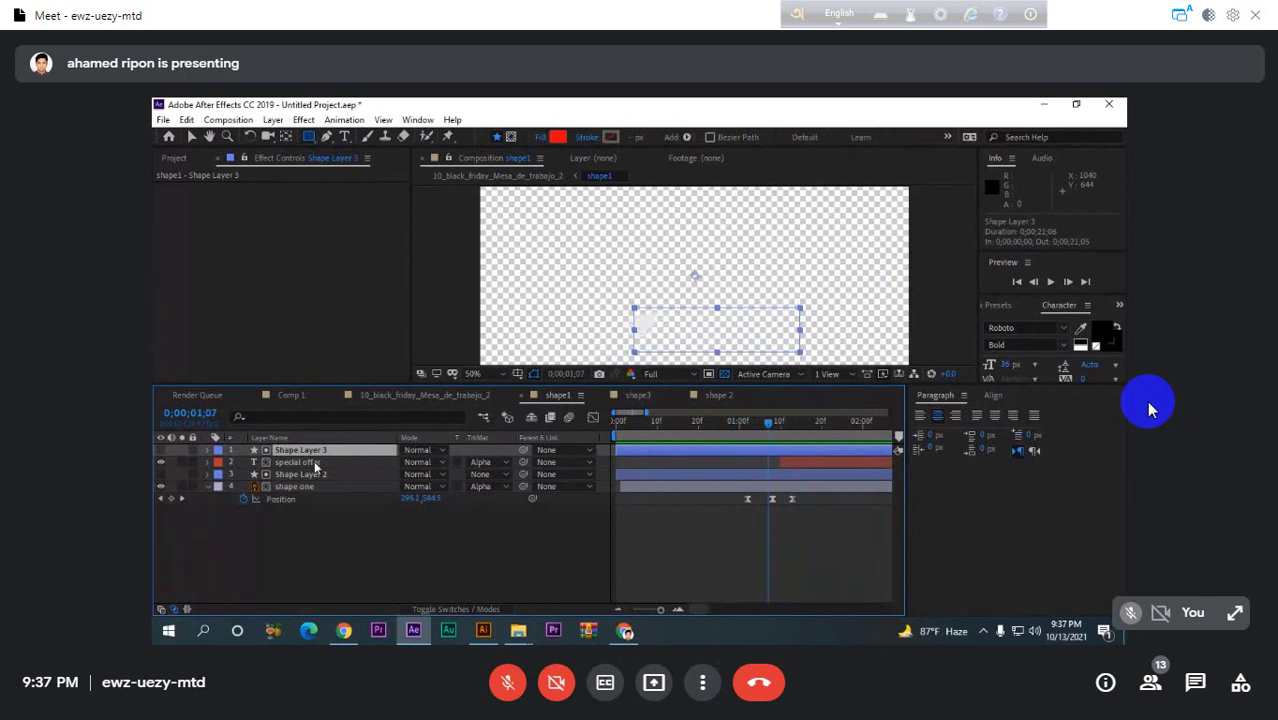
- Undo the special offer layer's track matte, hide Shape Layer 3, and review the animation up to 0;00;01;15
key("ctrl+z")
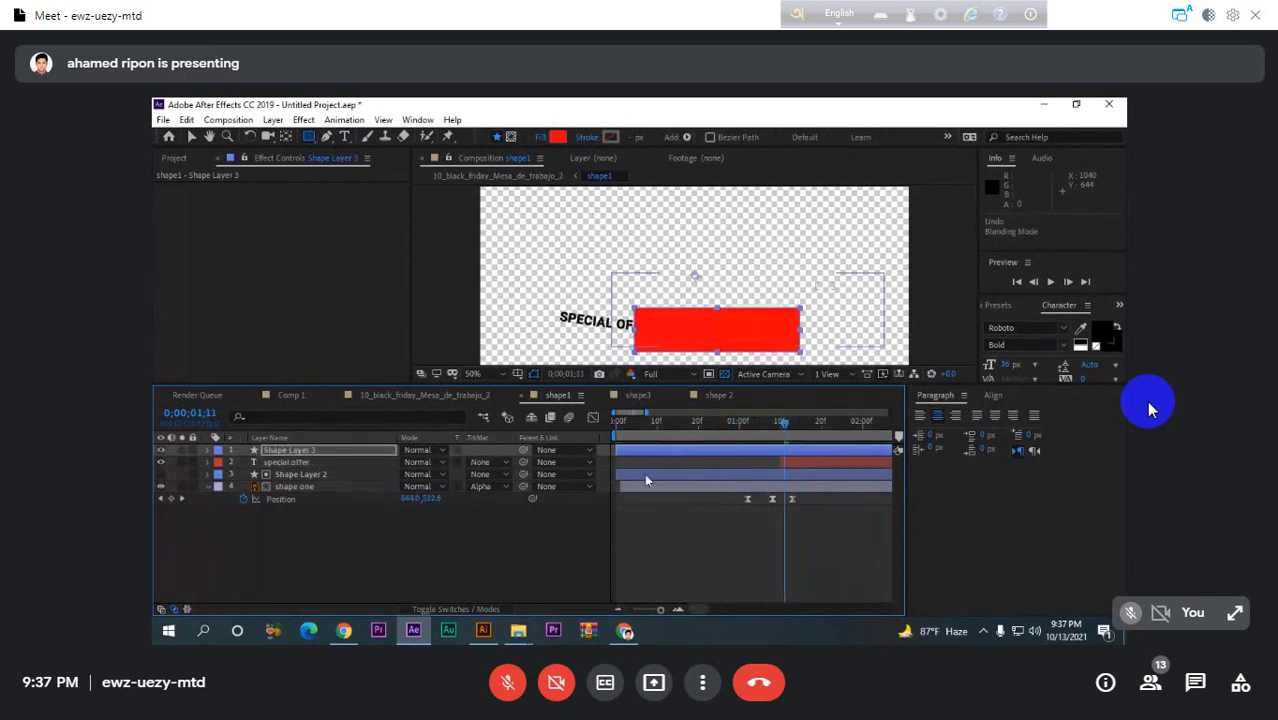
left_click(160, 450)
key("space")
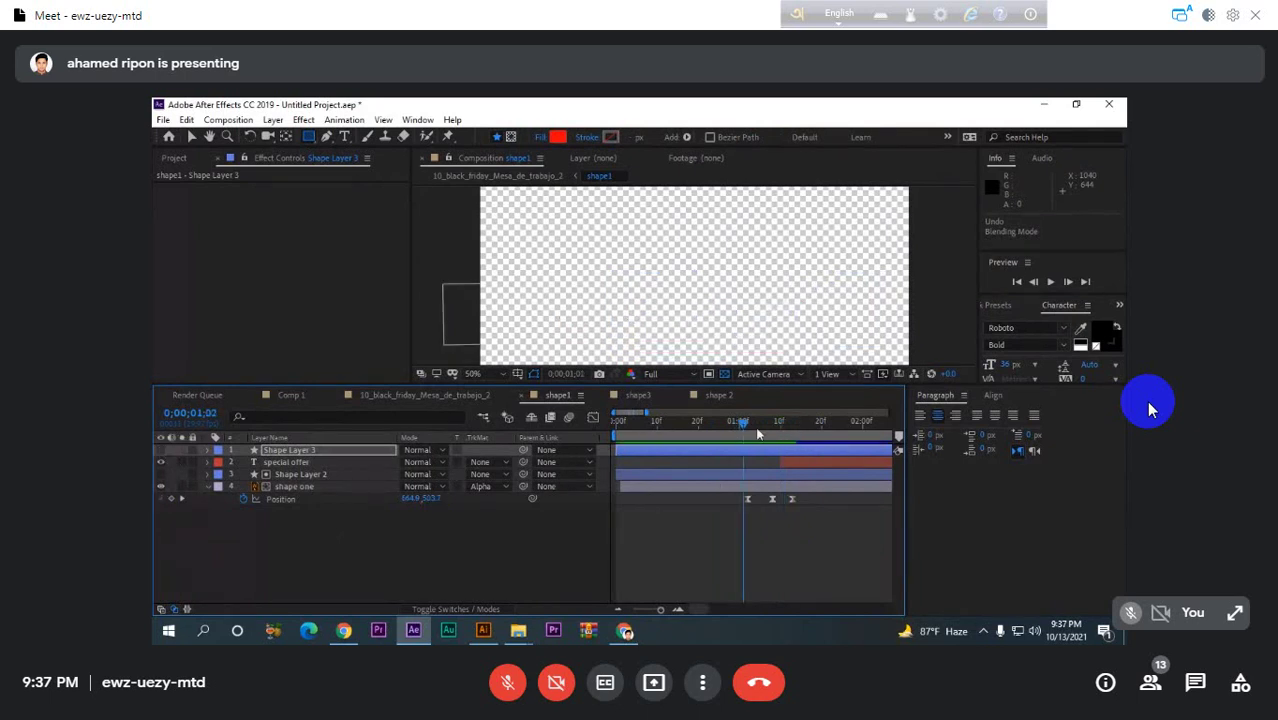
left_click_drag(772, 424, 800, 423)
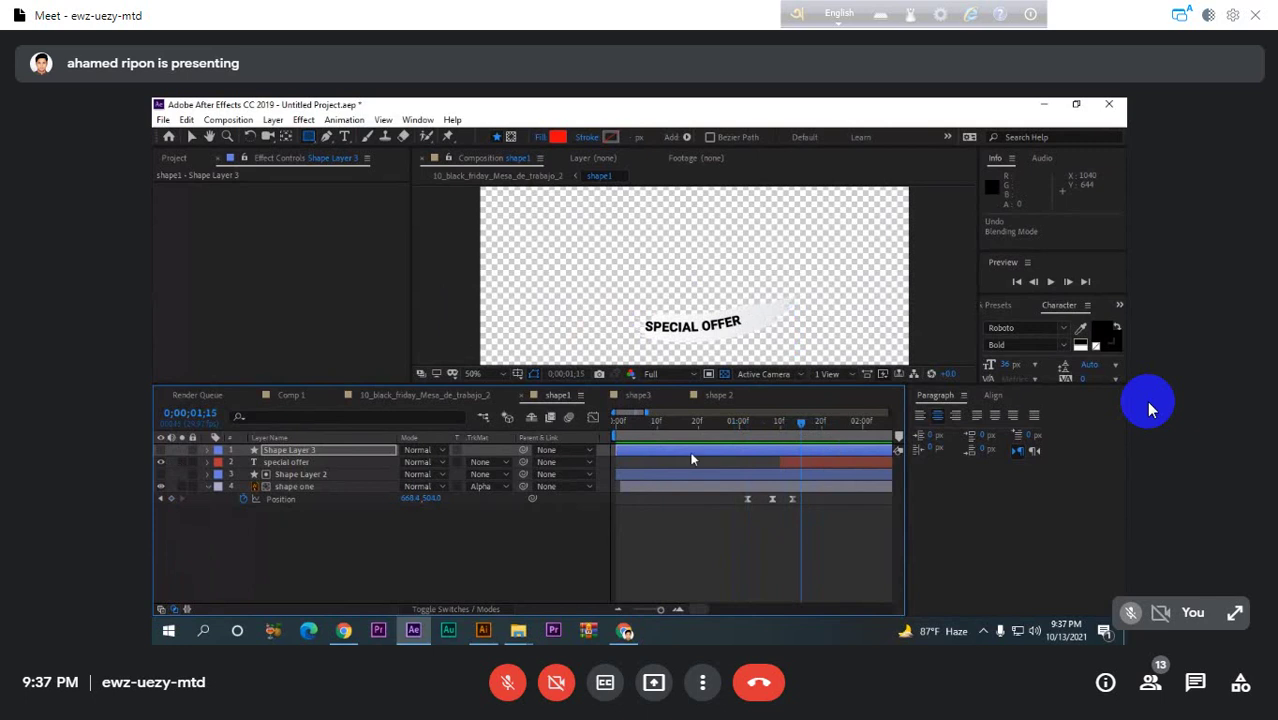
- Pre-compose Shape Layer 3 and the special offer text layer together, and open the new composition
left_click(298, 461)
left_click(299, 453, "shift")
key("ctrl+shift+c")
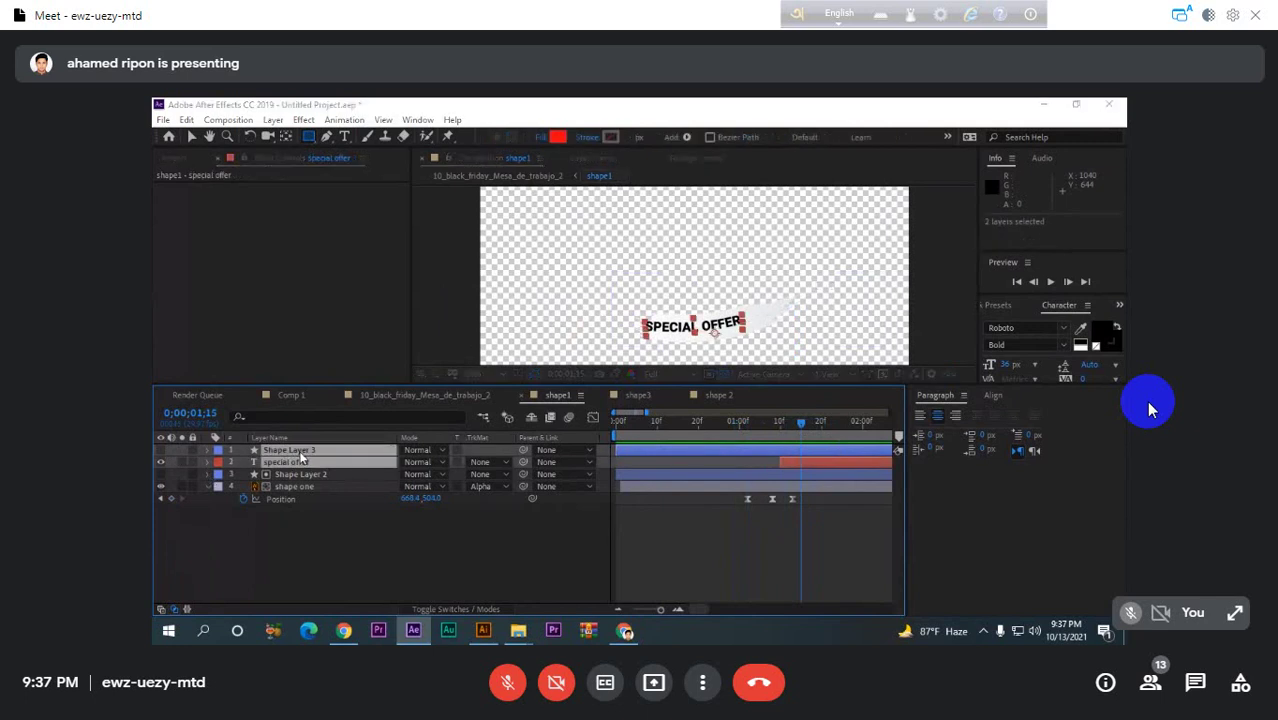
key("Return")
double_click(315, 450)
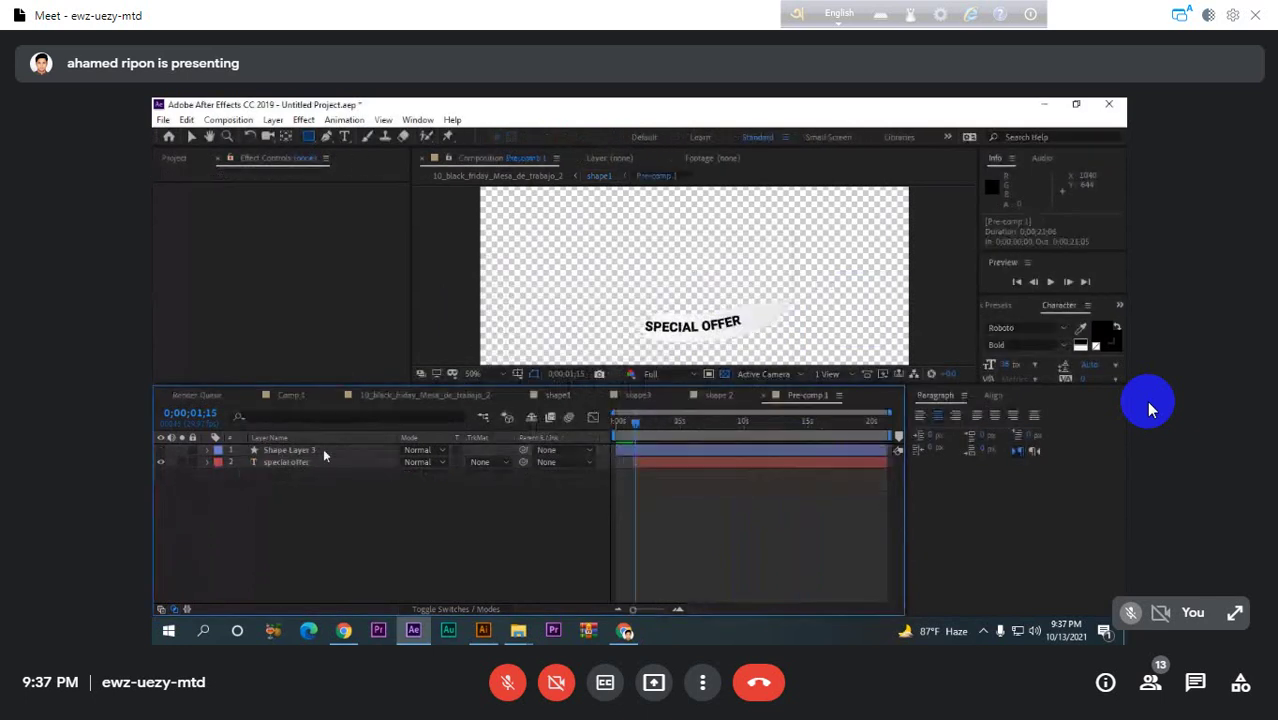
- Inside the pre-composition, set the special offer layer's track matte to Alpha Matte "Shape Layer 3"
left_click(506, 464)
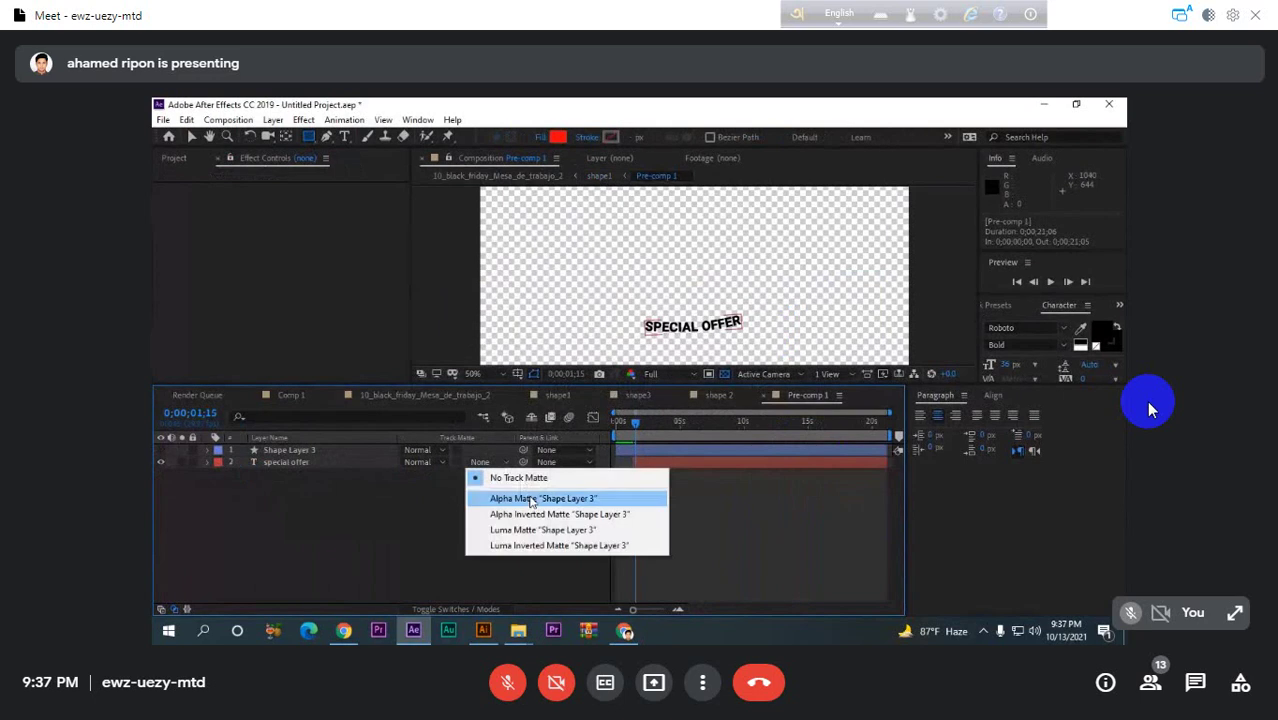
left_click(529, 497)
left_click_drag(660, 421, 618, 423)
- Preview the full animation in the 10_black_friday_Mesa_de_trabajo_2 composition, replaying it from the start
left_click(411, 395)
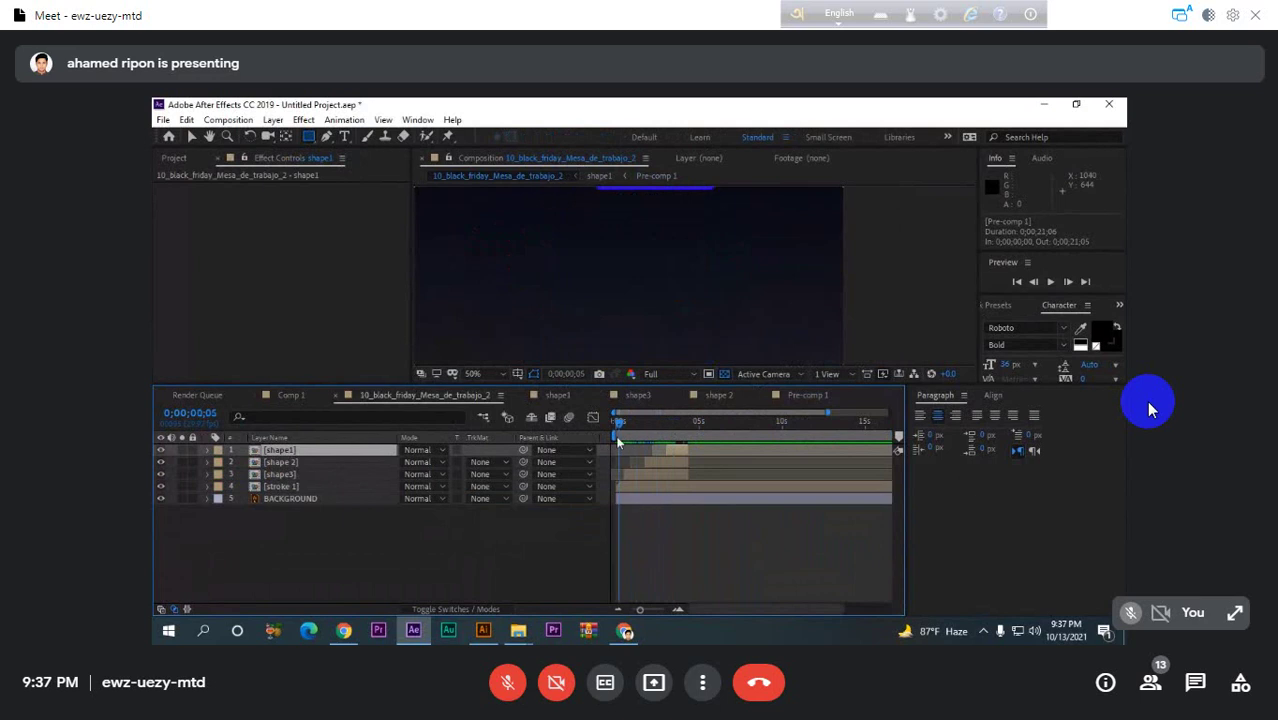
key("space")
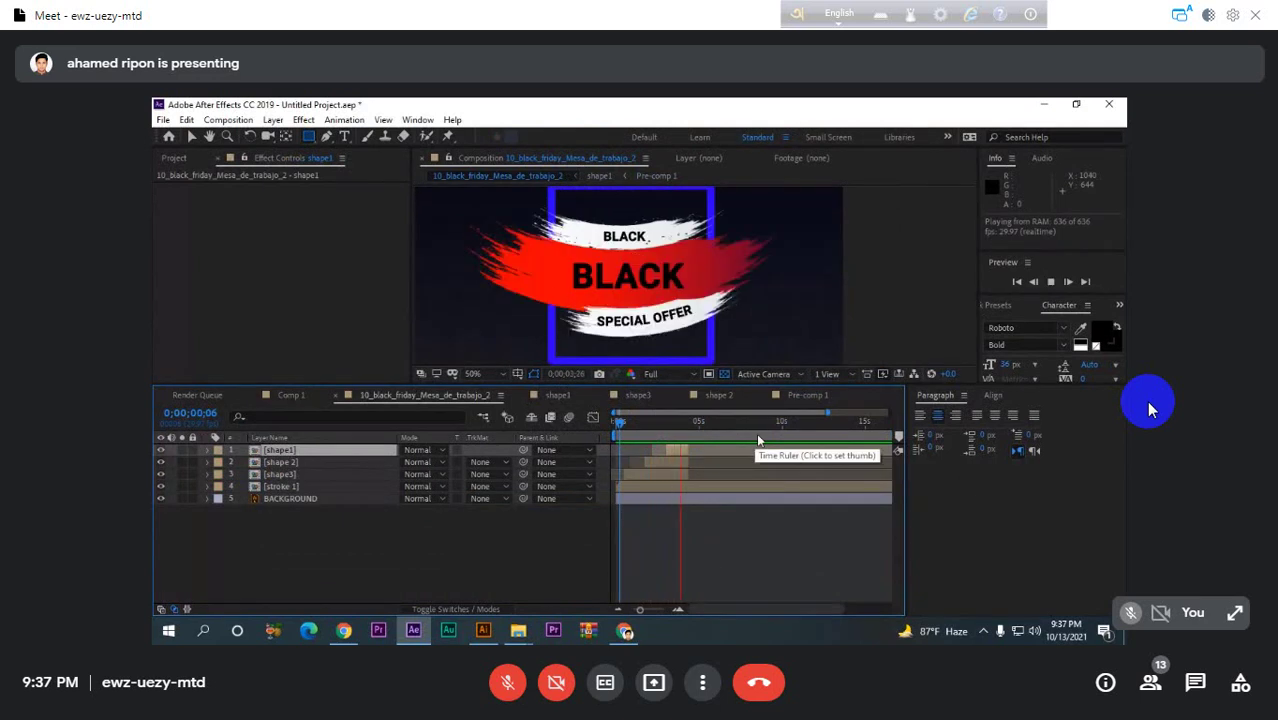
key("space")
key("Home")
key("space")
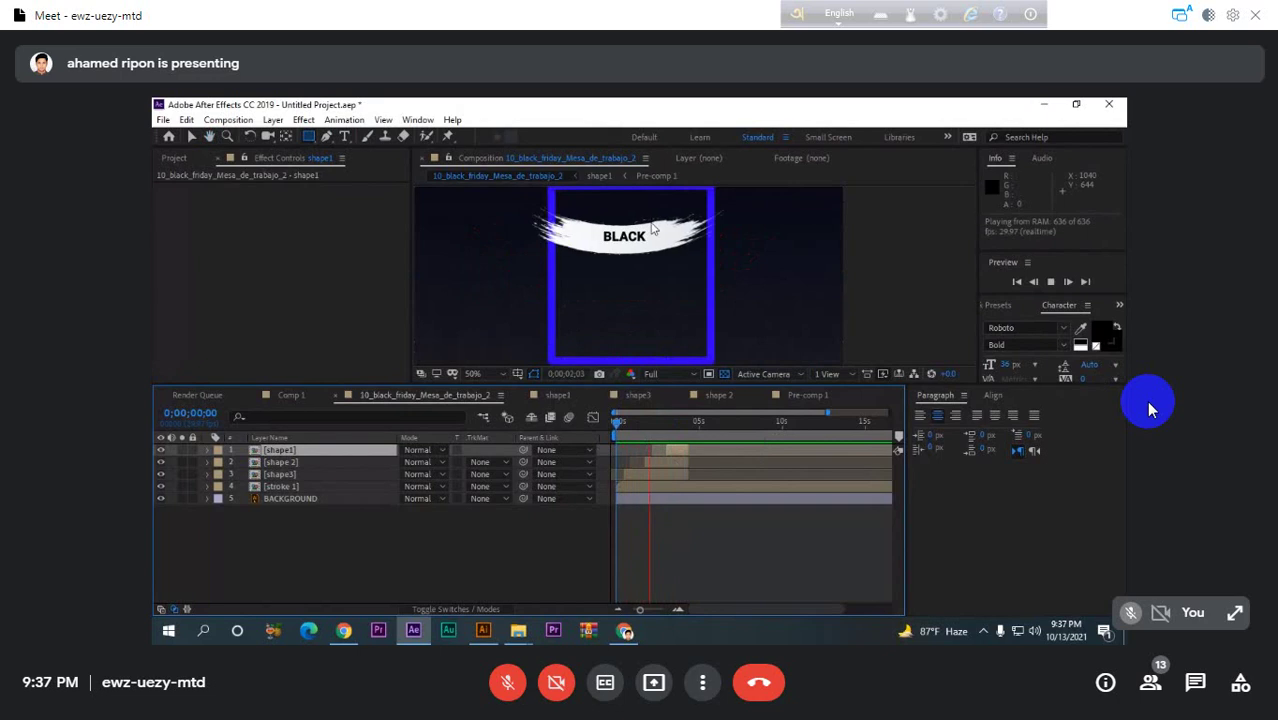
key("space")
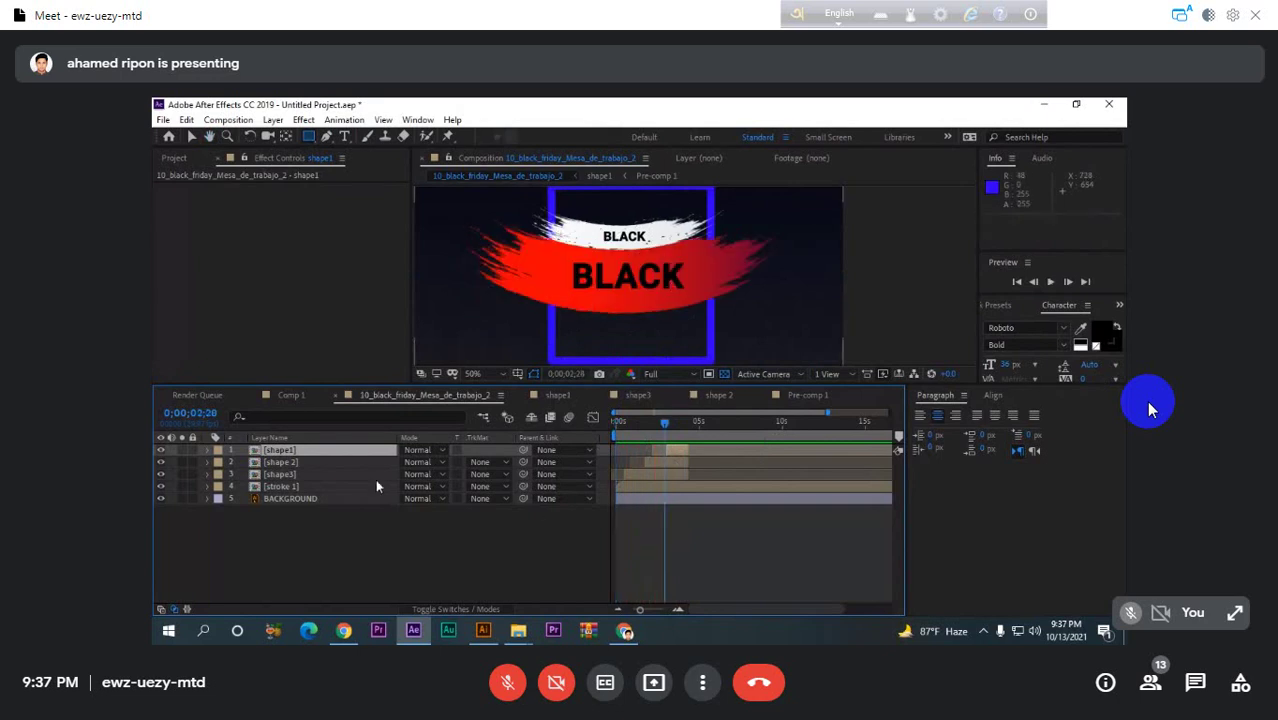
- Open the shape 2 composition, select its black text layer, and clear the "fill" filter from the effects and presets search
double_click(325, 464)
left_click(316, 462)
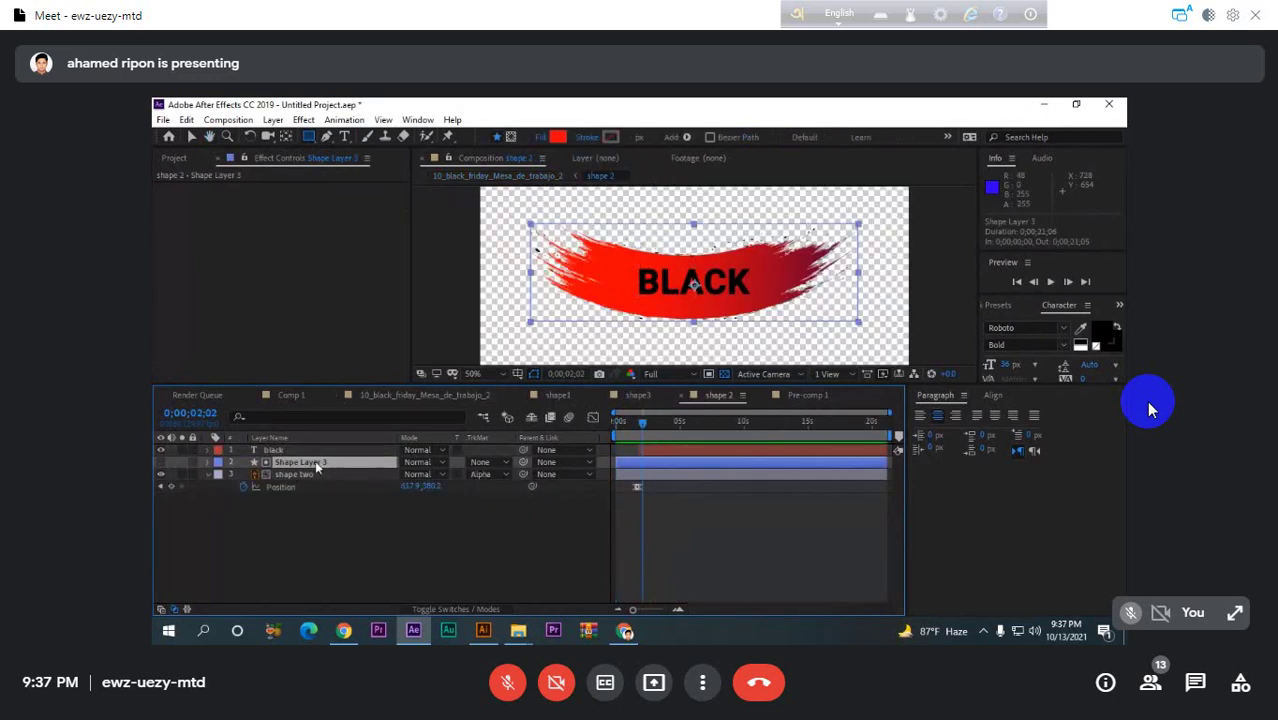
double_click(290, 450)
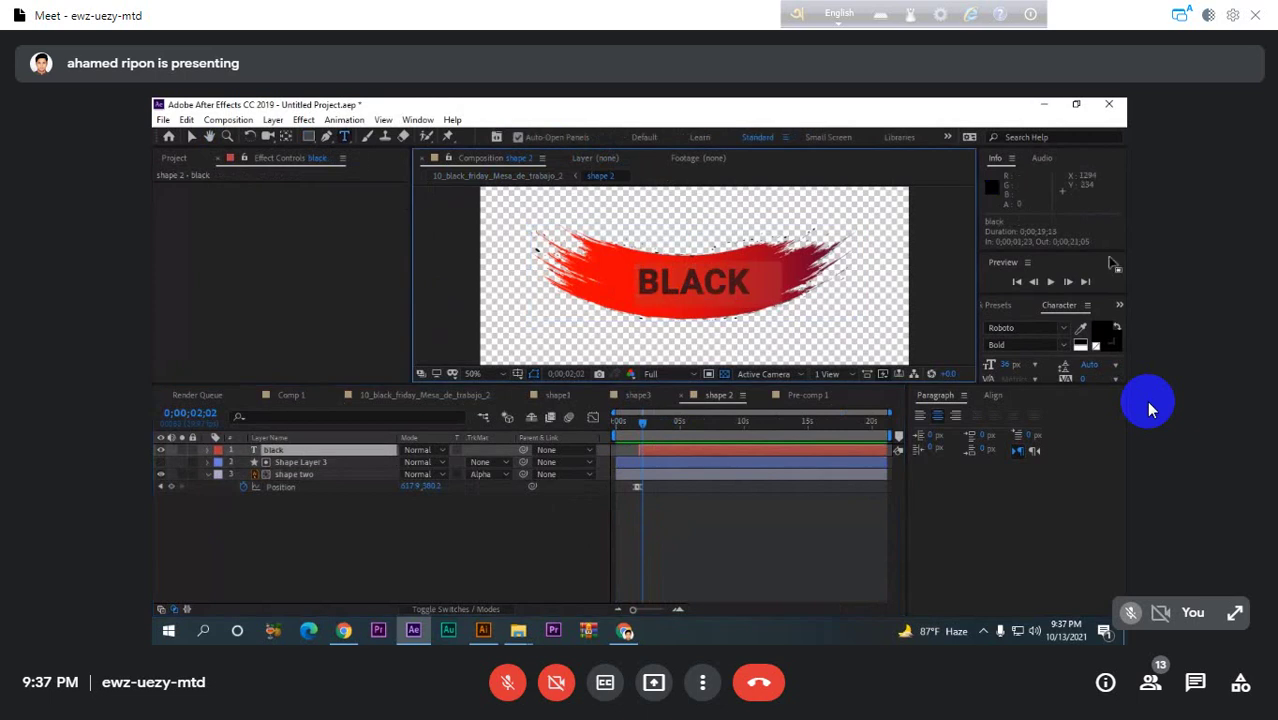
left_click(992, 307)
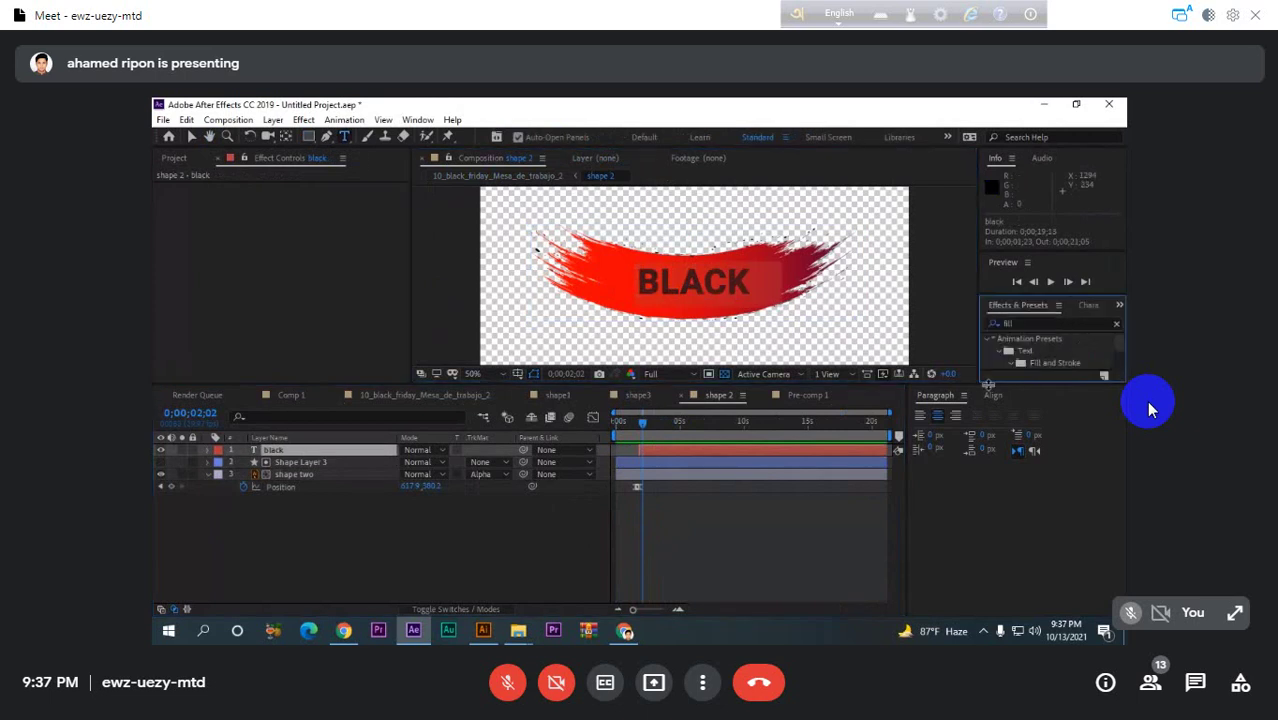
left_click_drag(1024, 384, 1000, 492)
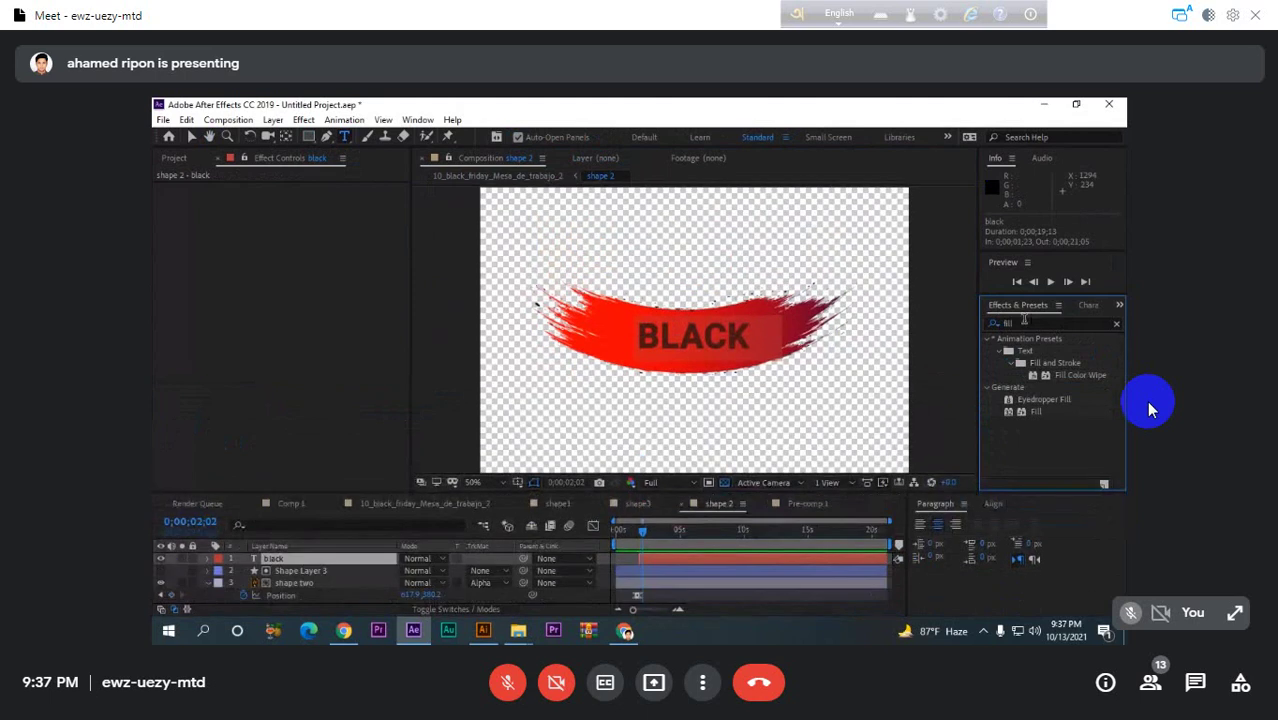
left_click(1023, 322)
key("BackSpace")
key("BackSpace")
key("BackSpace")
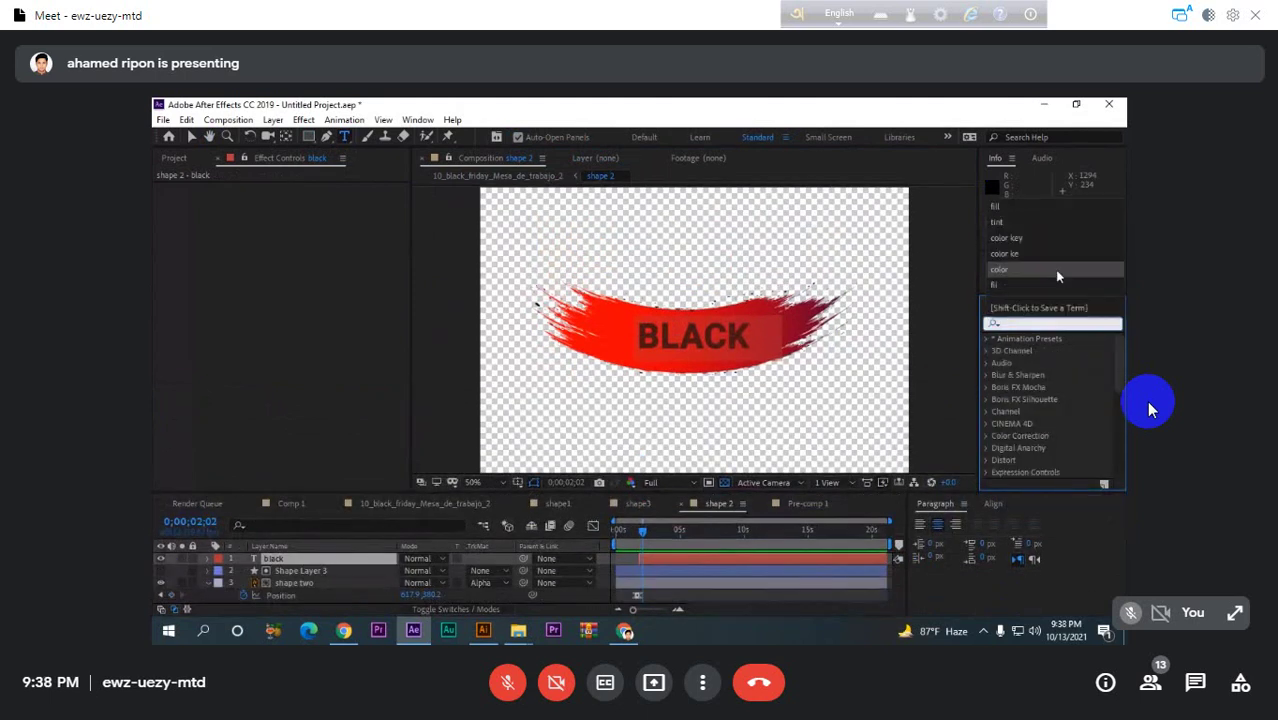
- Scale the black text layer to 373% and nudge it down to position 638, 470 on the red stroke
left_click(313, 561)
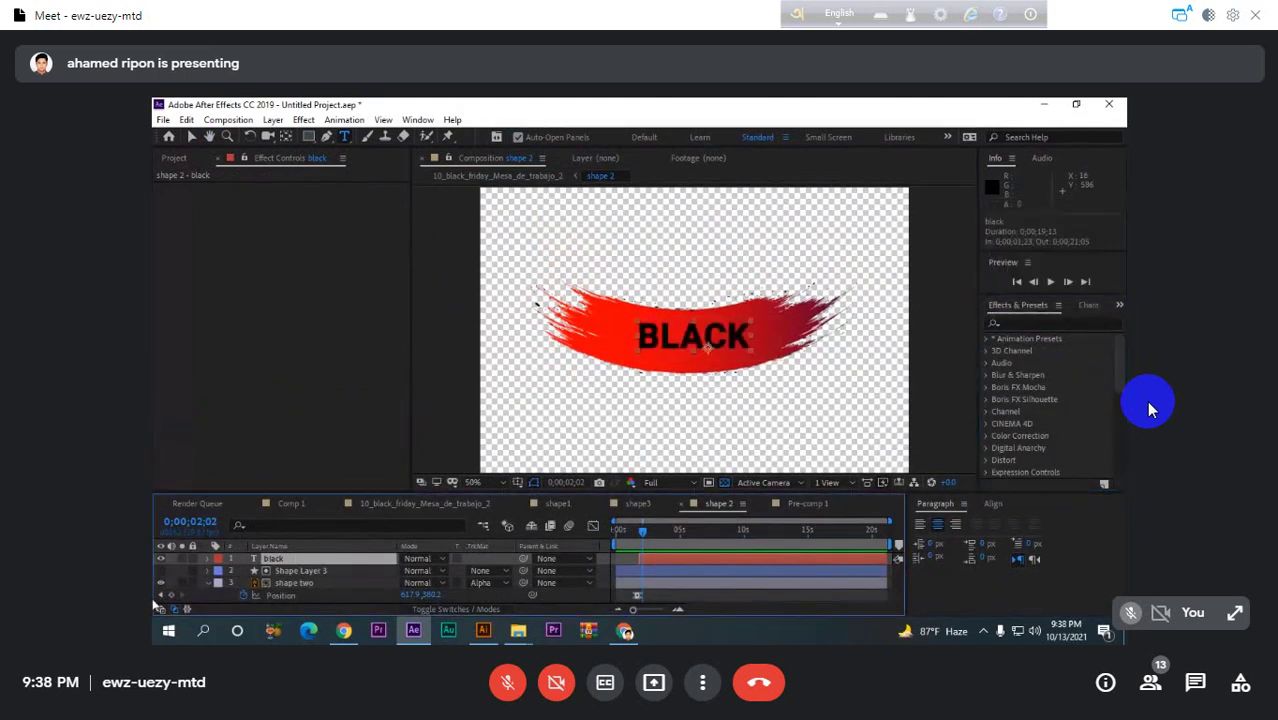
left_click(324, 569, "ctrl")
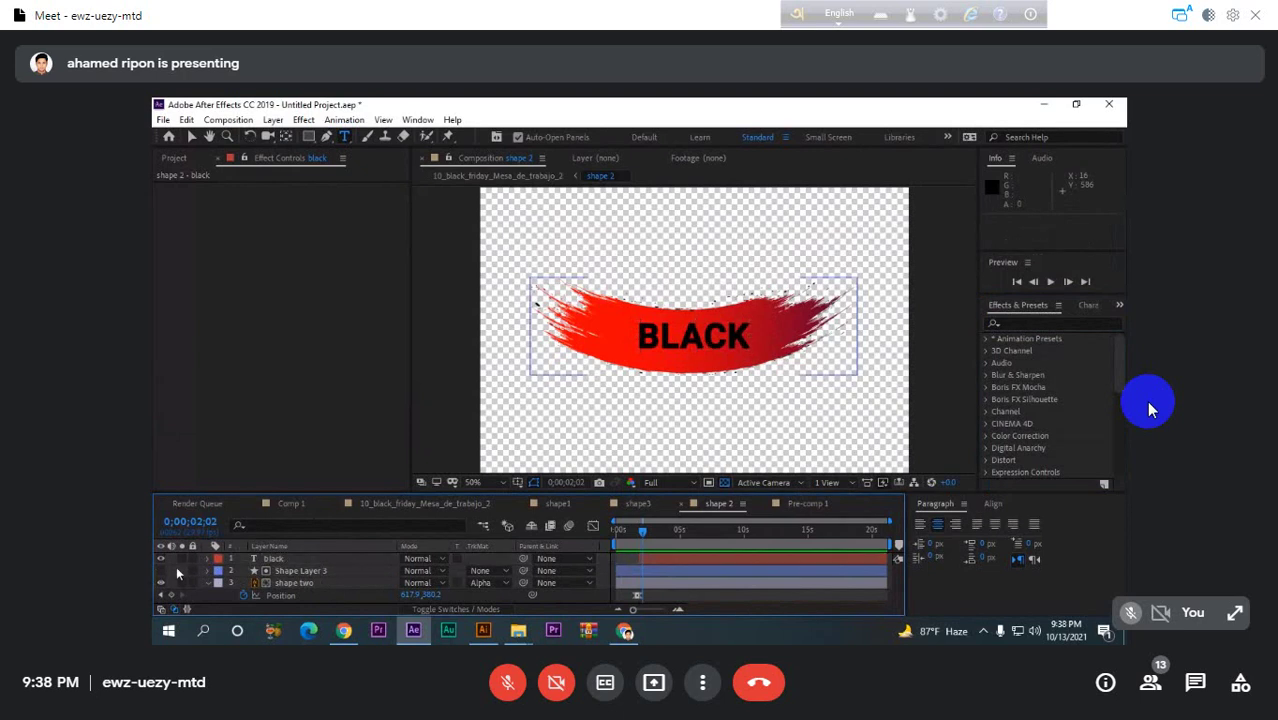
key("s")
left_click(300, 570)
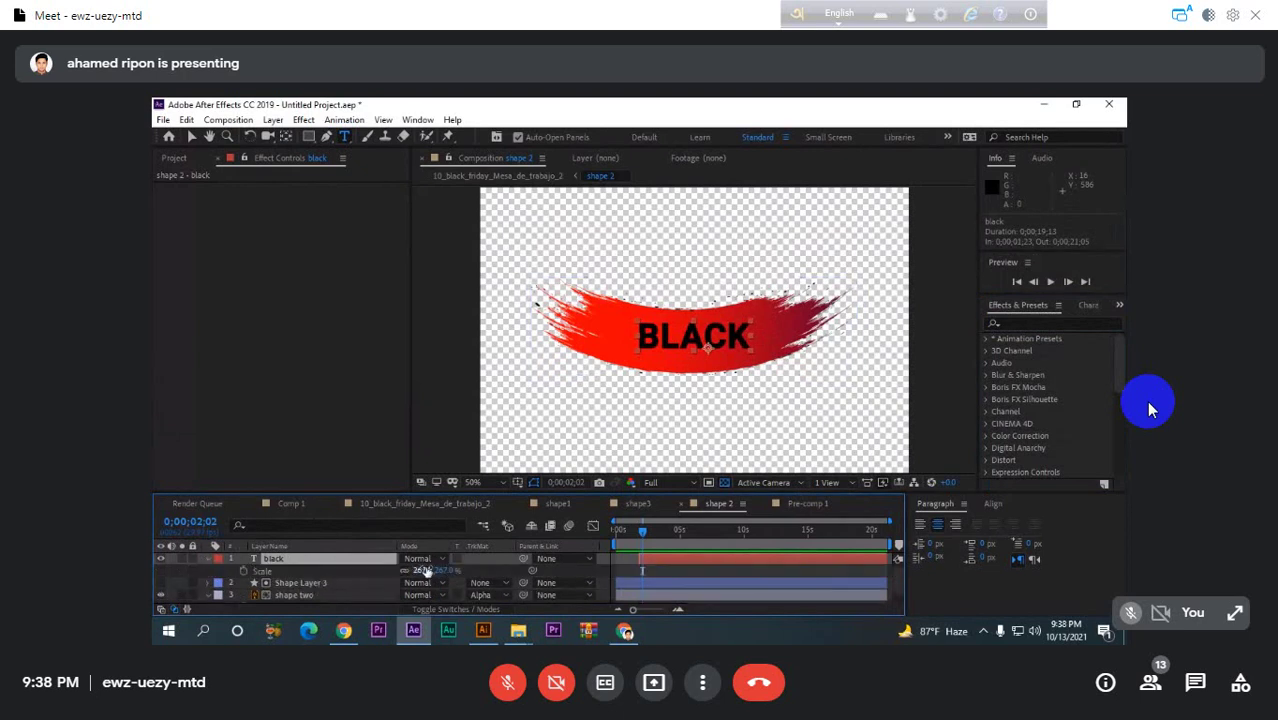
left_click_drag(415, 570, 486, 567)
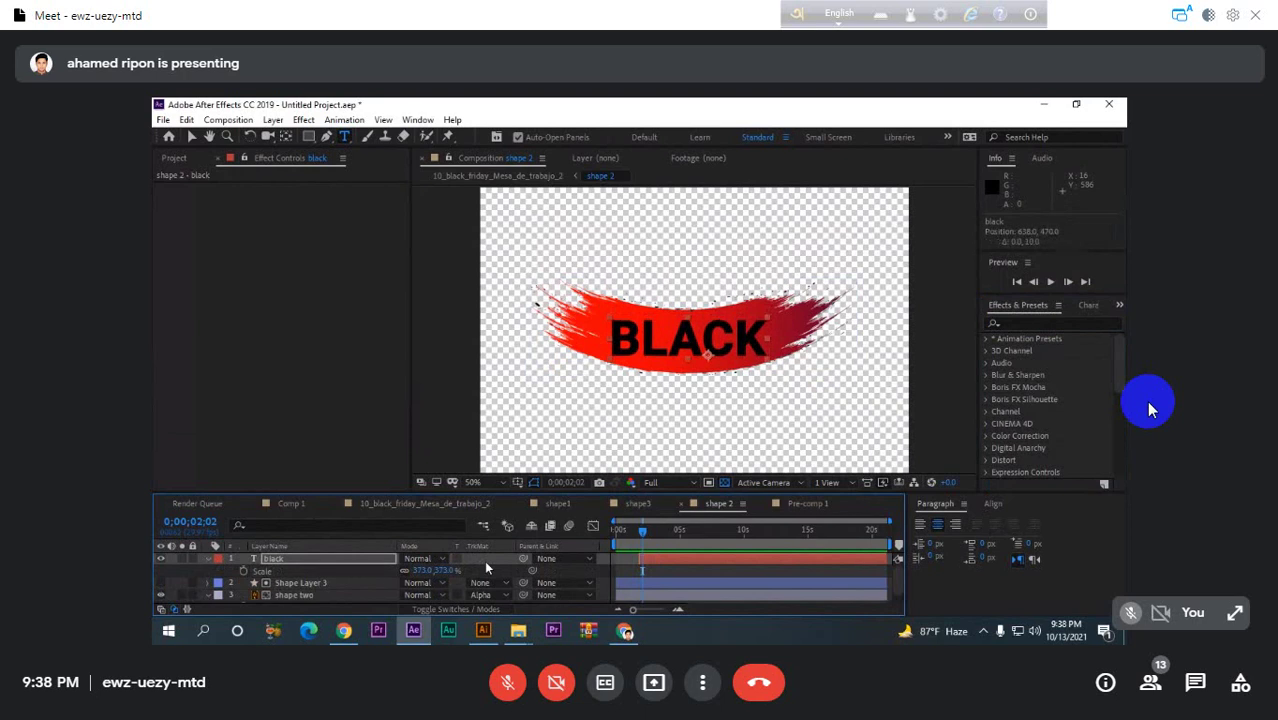
key("shift+Down")
key("shift+Down")
- Browse the text animation presets in the 3D Text and Animate In groups, widening the list to read the full names
scroll(1050, 389, "down", 3)
scroll(1050, 381, "up", 3)
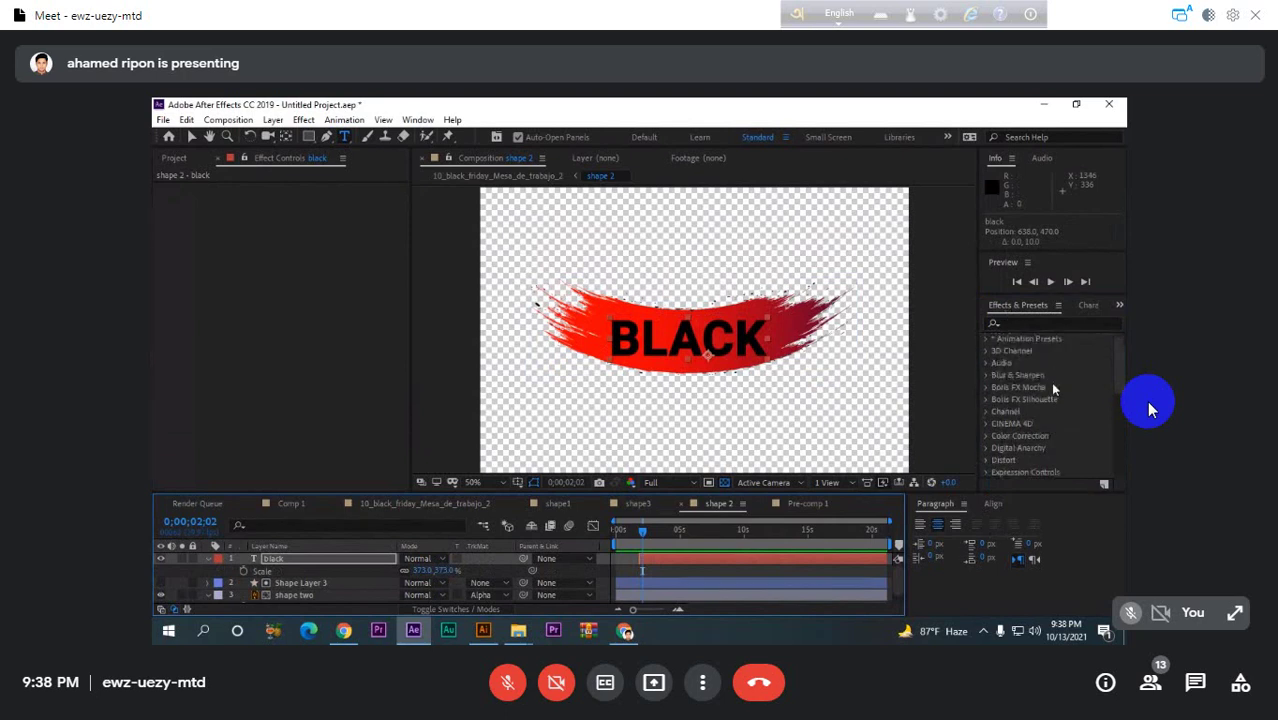
left_click(988, 341)
scroll(1068, 385, "down", 3)
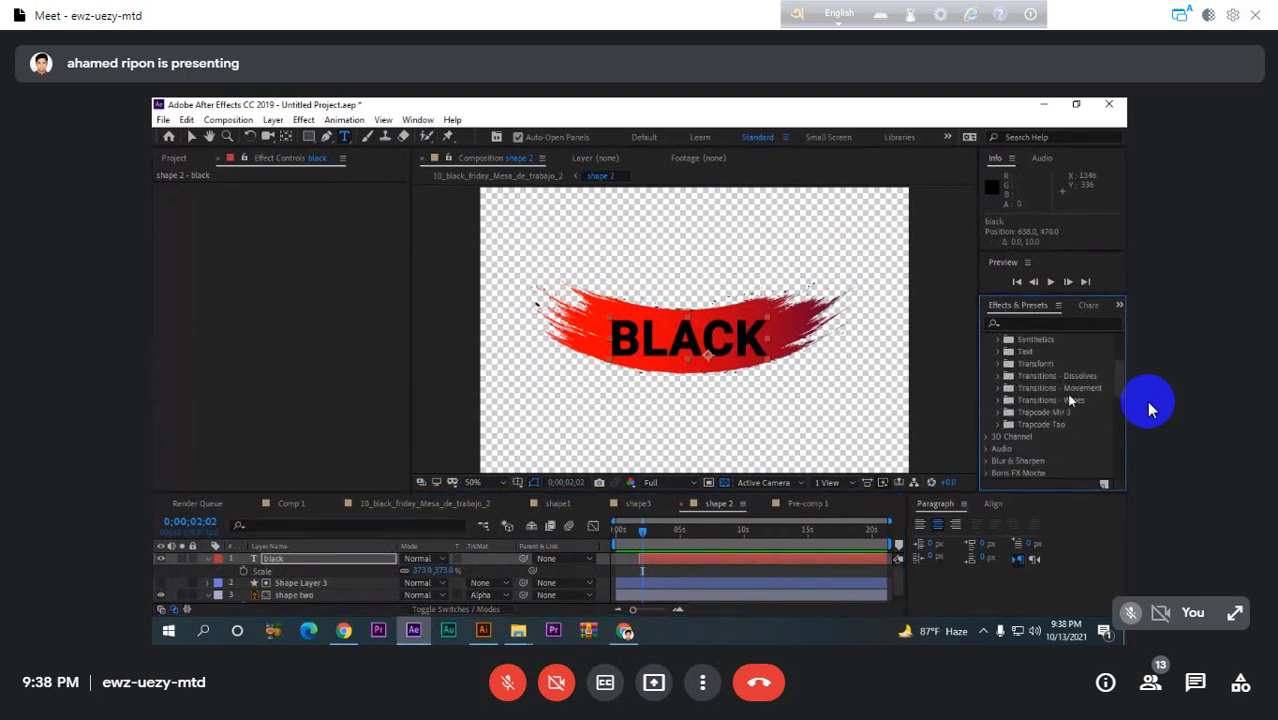
left_click(997, 384)
scroll(1058, 425, "down", 4)
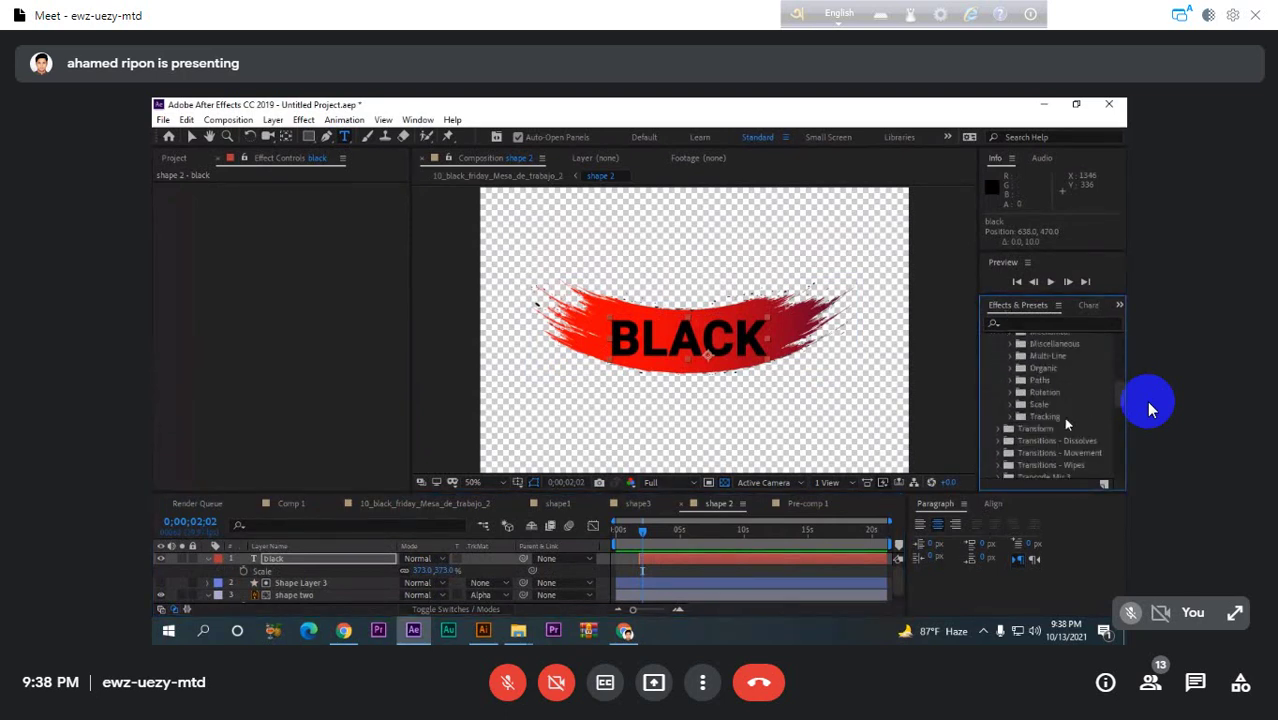
scroll(1065, 418, "up", 4)
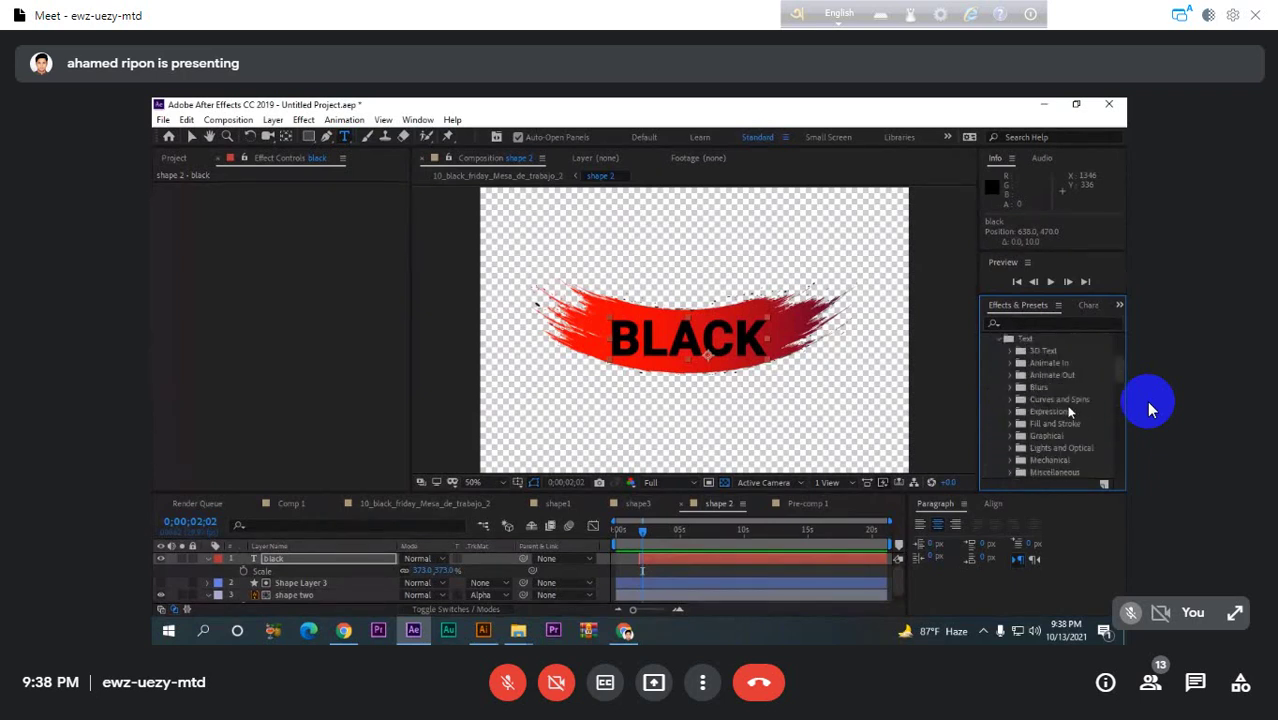
left_click(1011, 352)
scroll(1052, 415, "down", 2)
scroll(1054, 414, "down", 5)
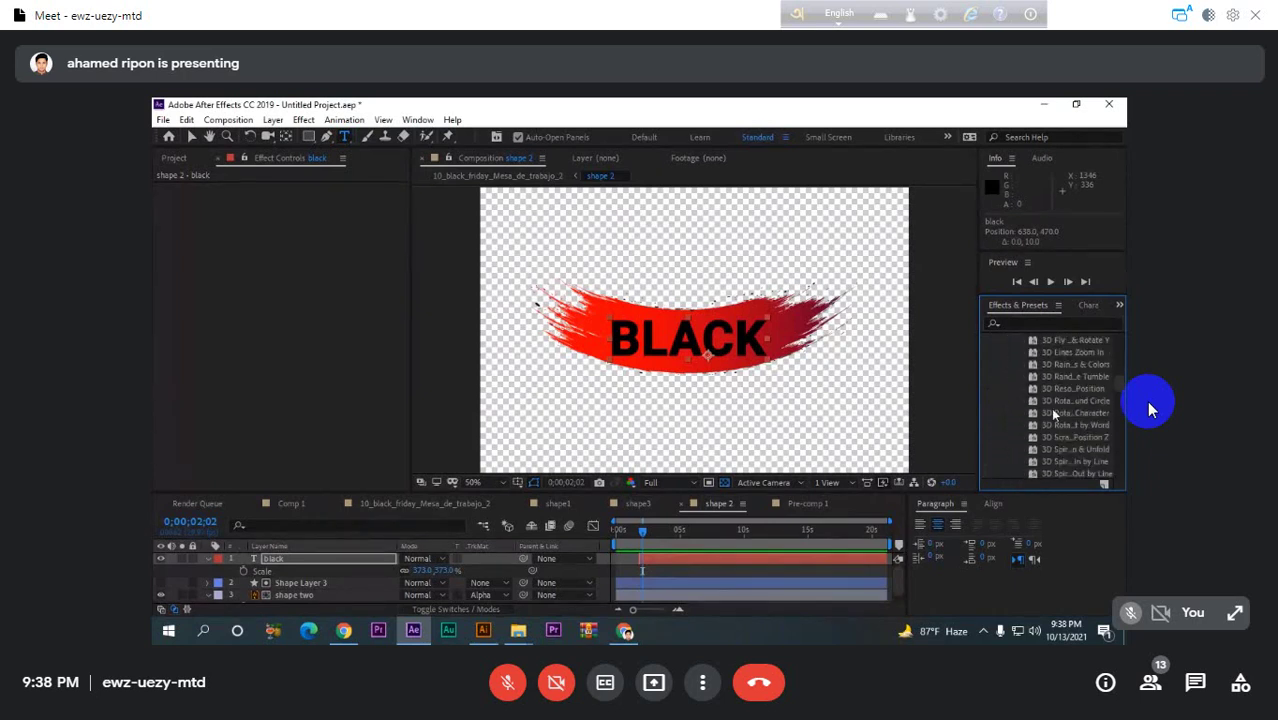
scroll(1057, 412, "up", 6)
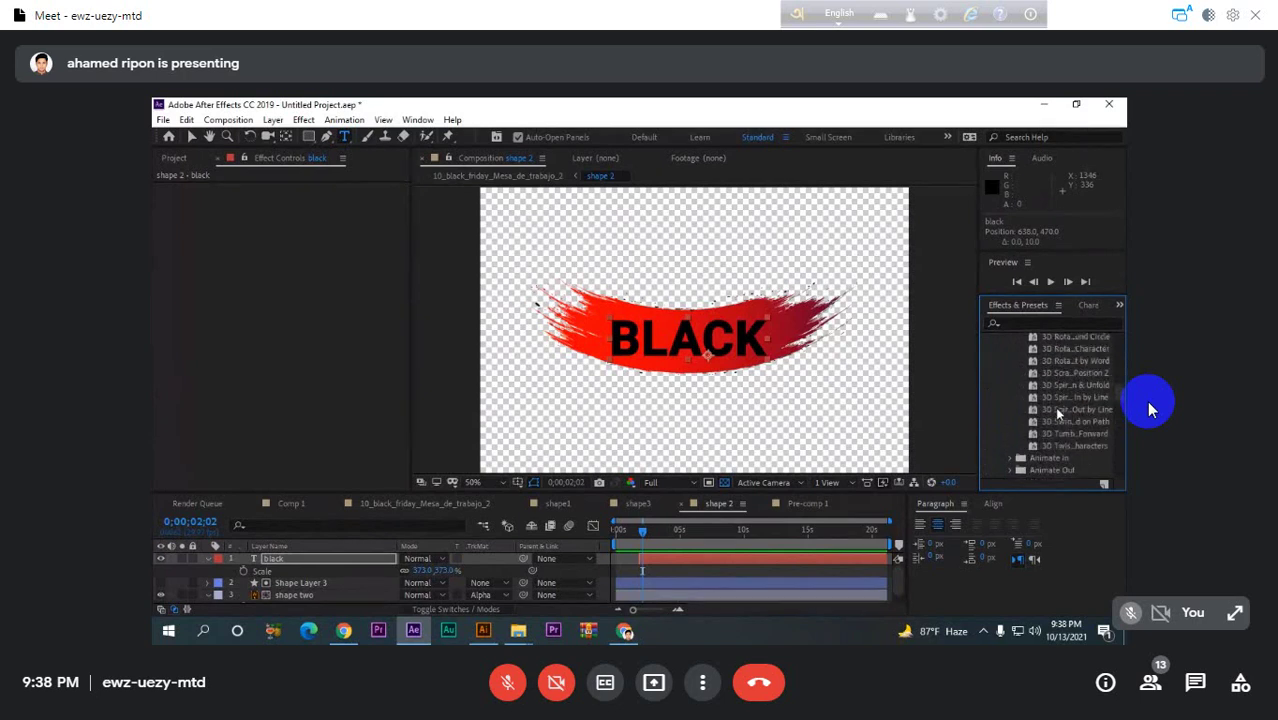
scroll(1058, 412, "up", 3)
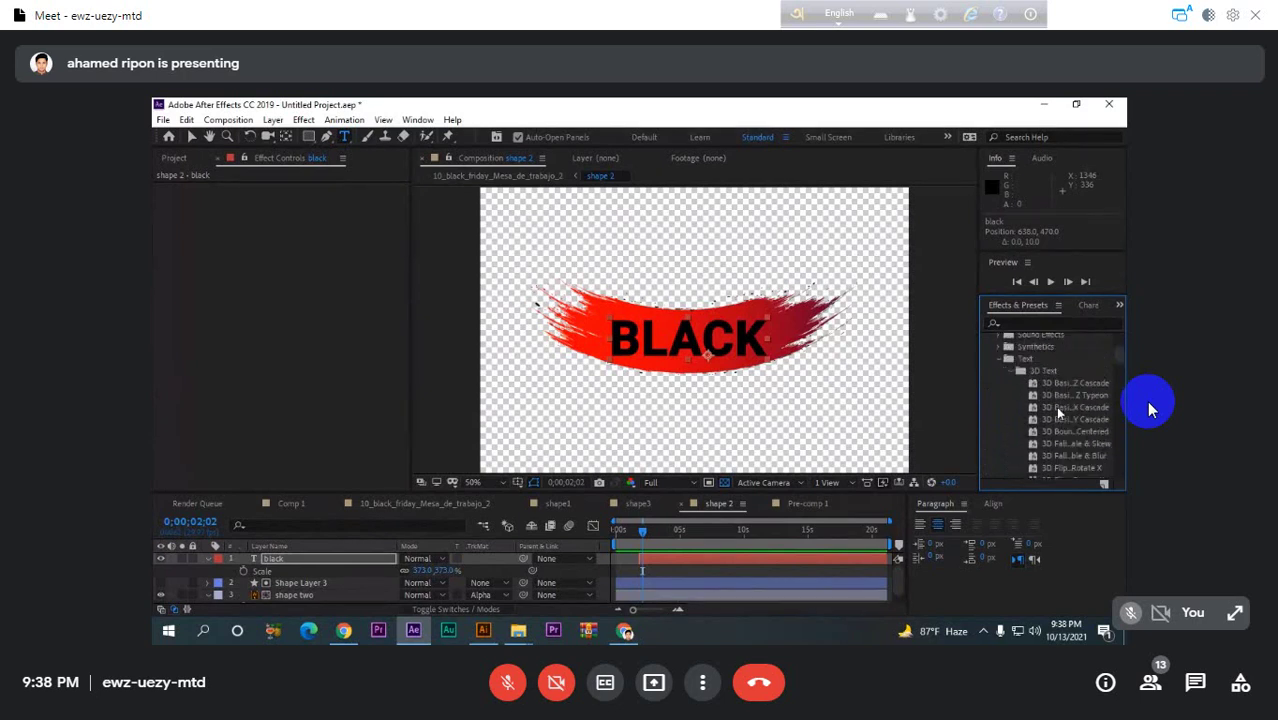
scroll(1057, 409, "down", 8)
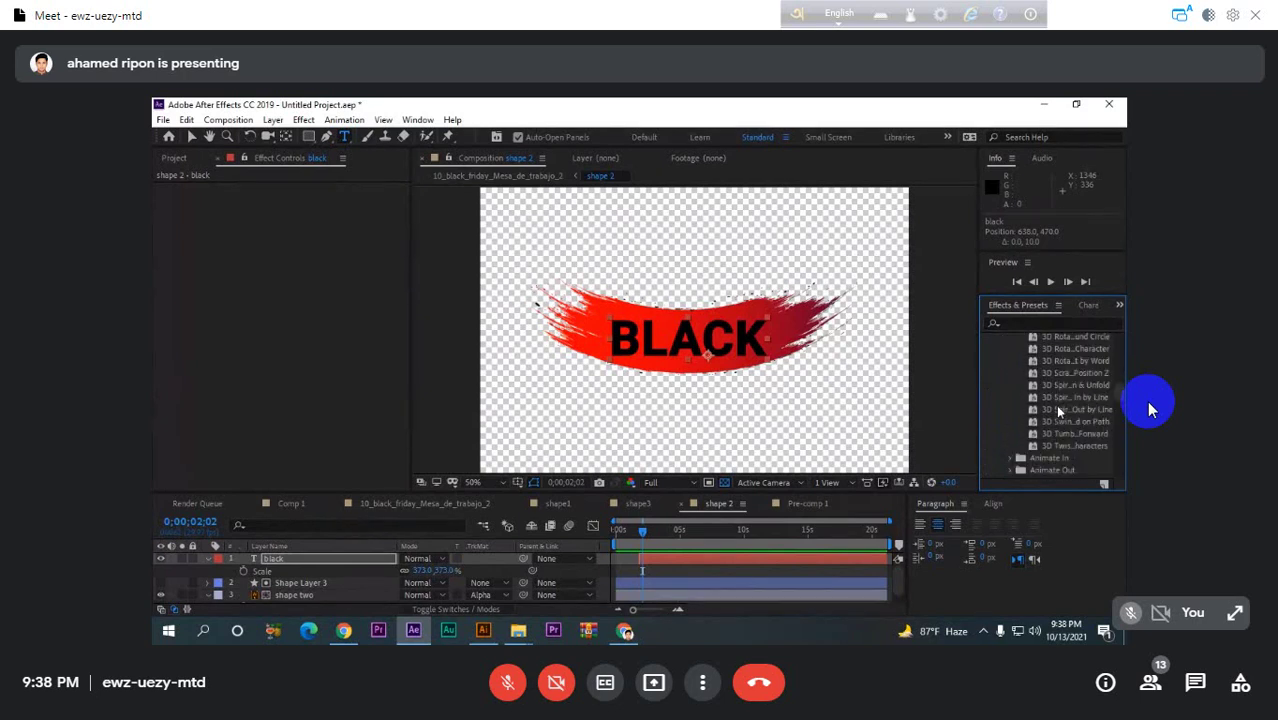
left_click(1010, 361)
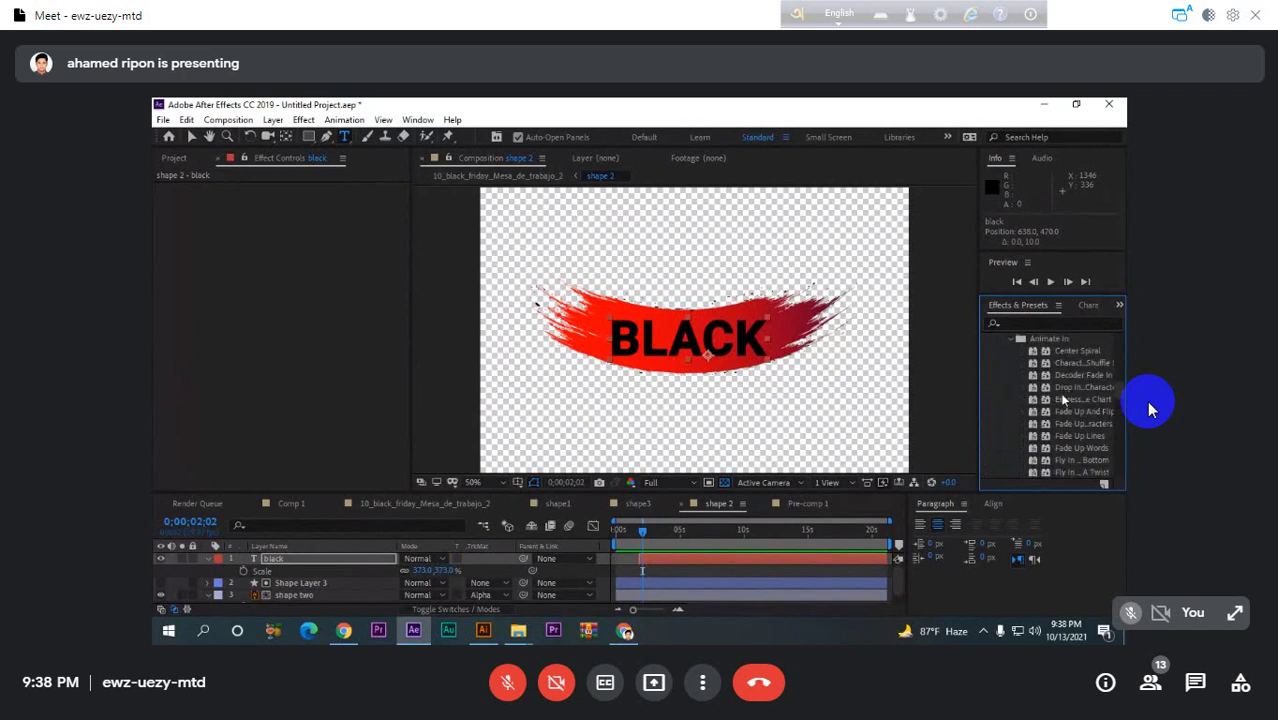
scroll(1066, 396, "down", 1)
scroll(1066, 396, "down", 5)
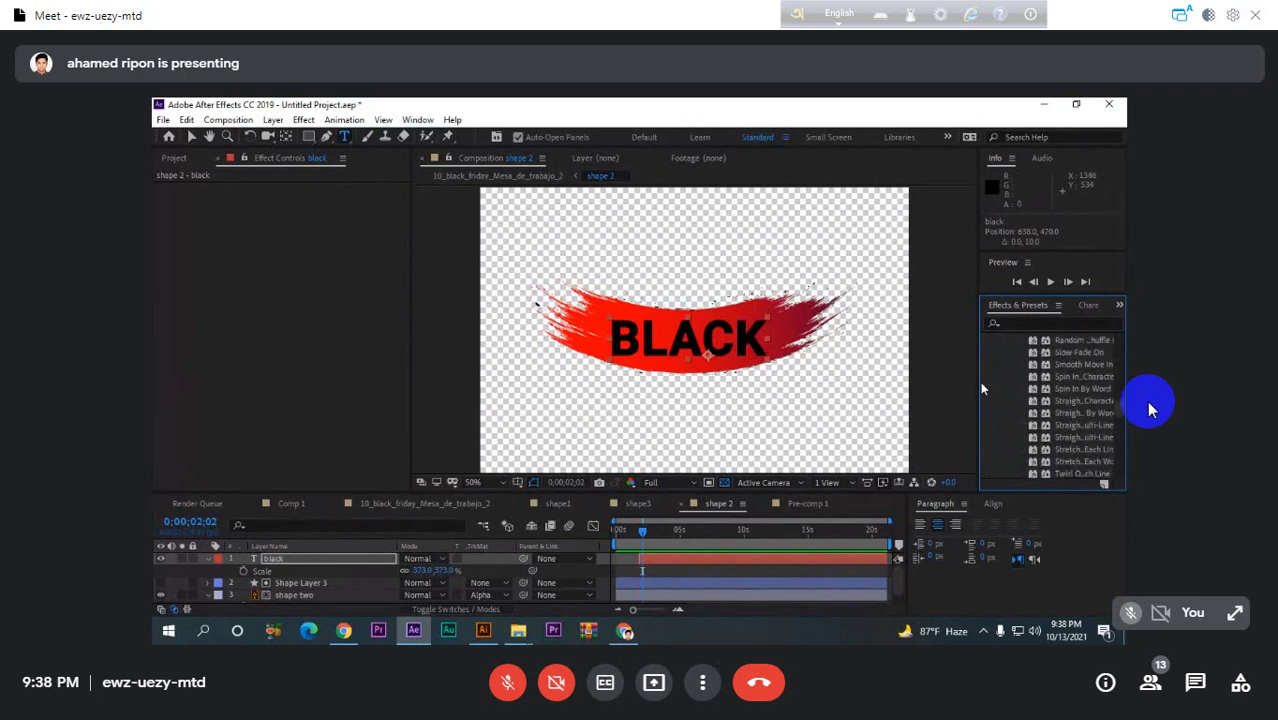
left_click_drag(978, 382, 875, 382)
scroll(1020, 393, "down", 3)
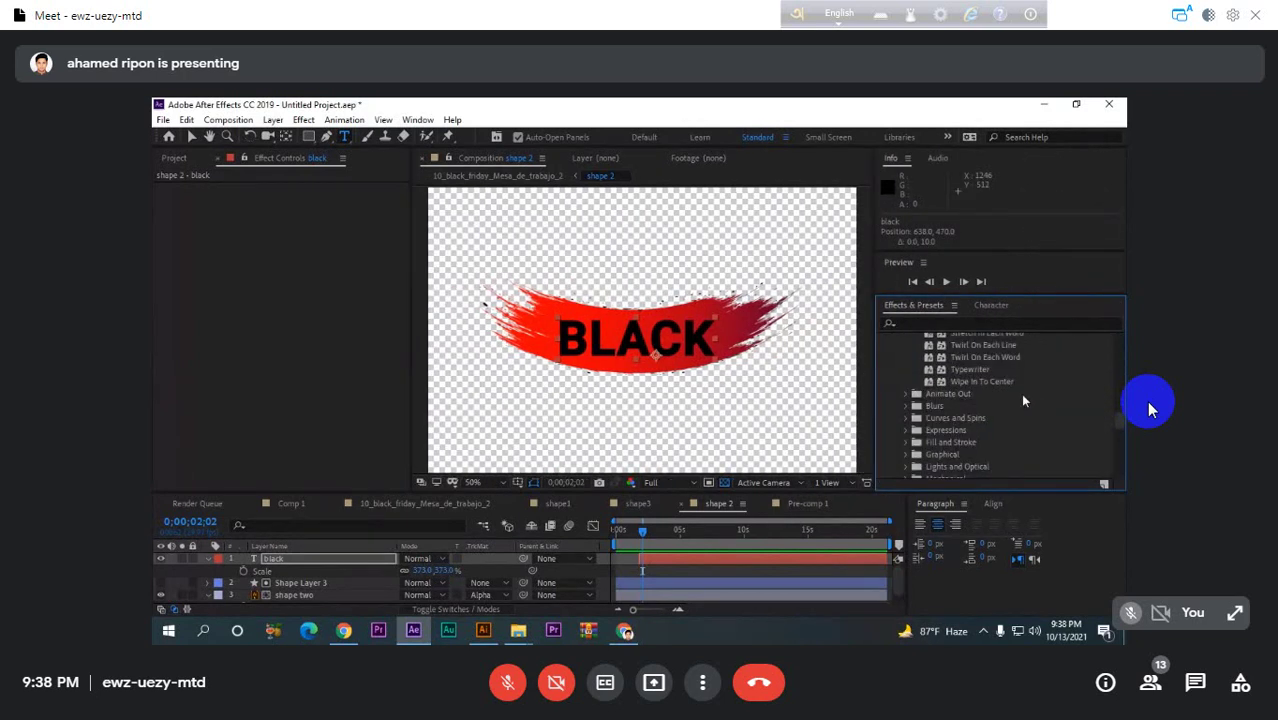
scroll(1022, 393, "up", 1)
scroll(1025, 399, "up", 1)
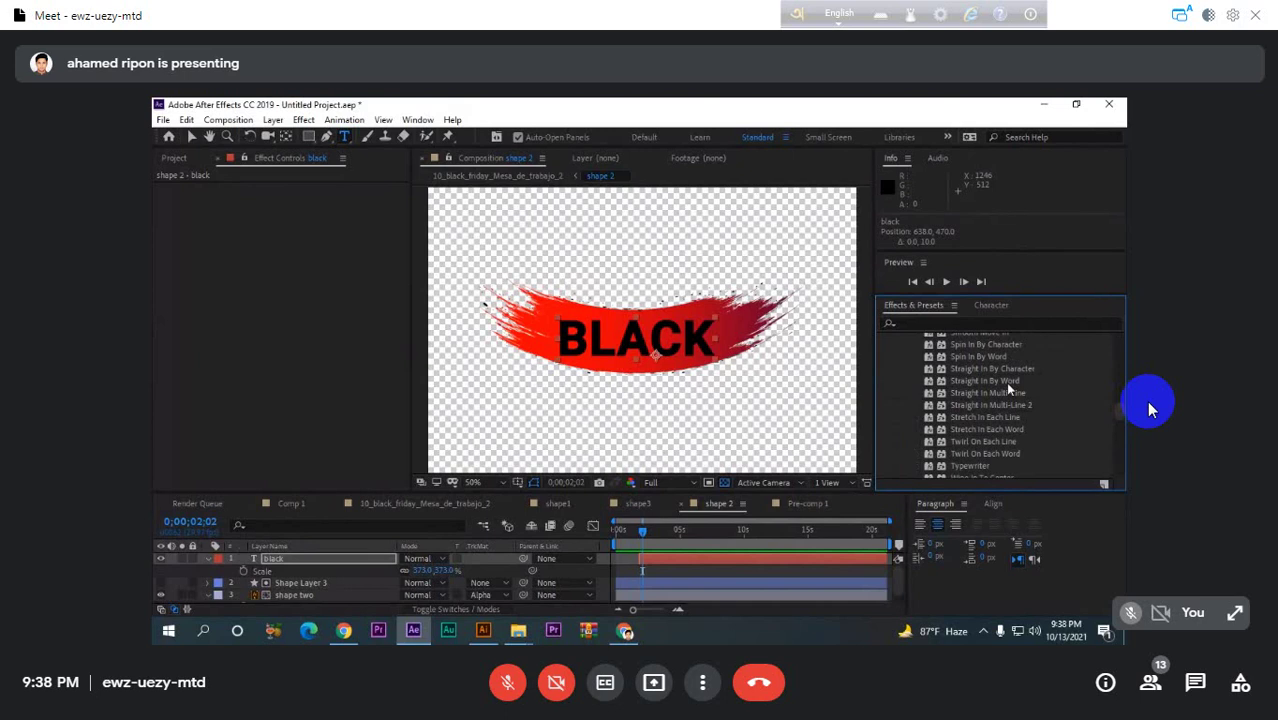
- At 0;00;01;24, apply the Twirl On Each Line animation preset to the black text layer
left_click(638, 530)
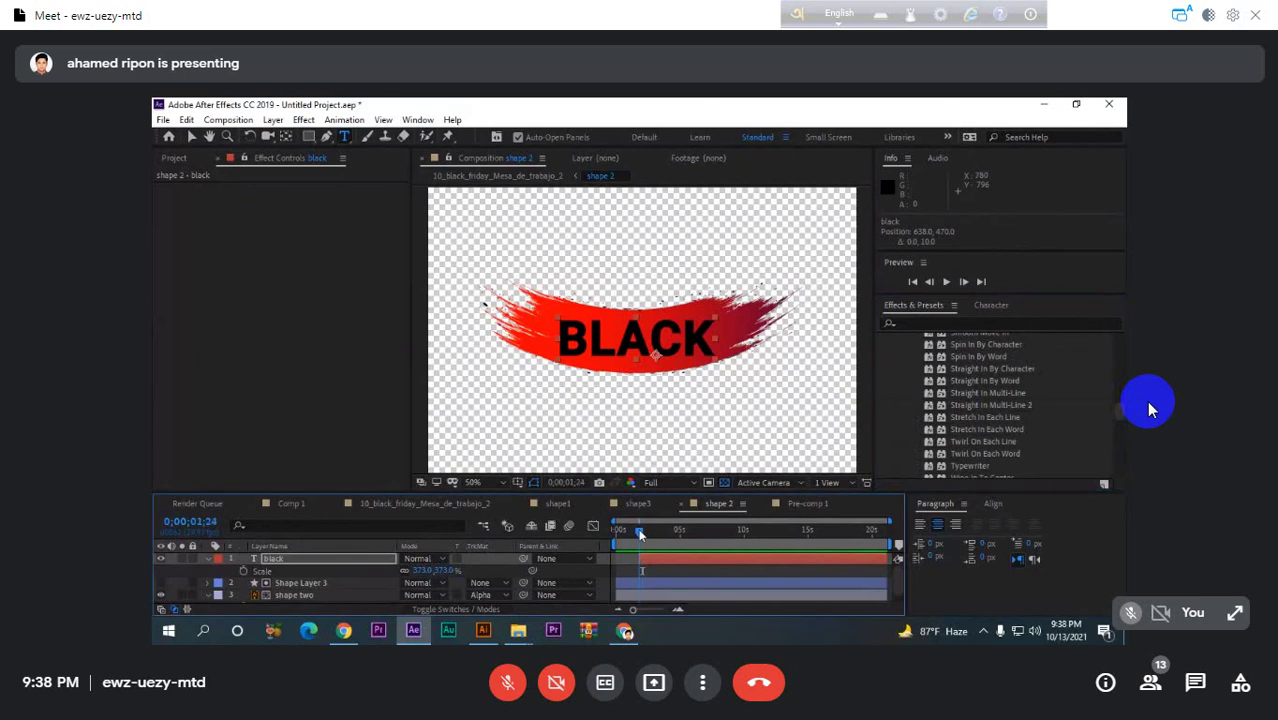
left_click(1000, 381)
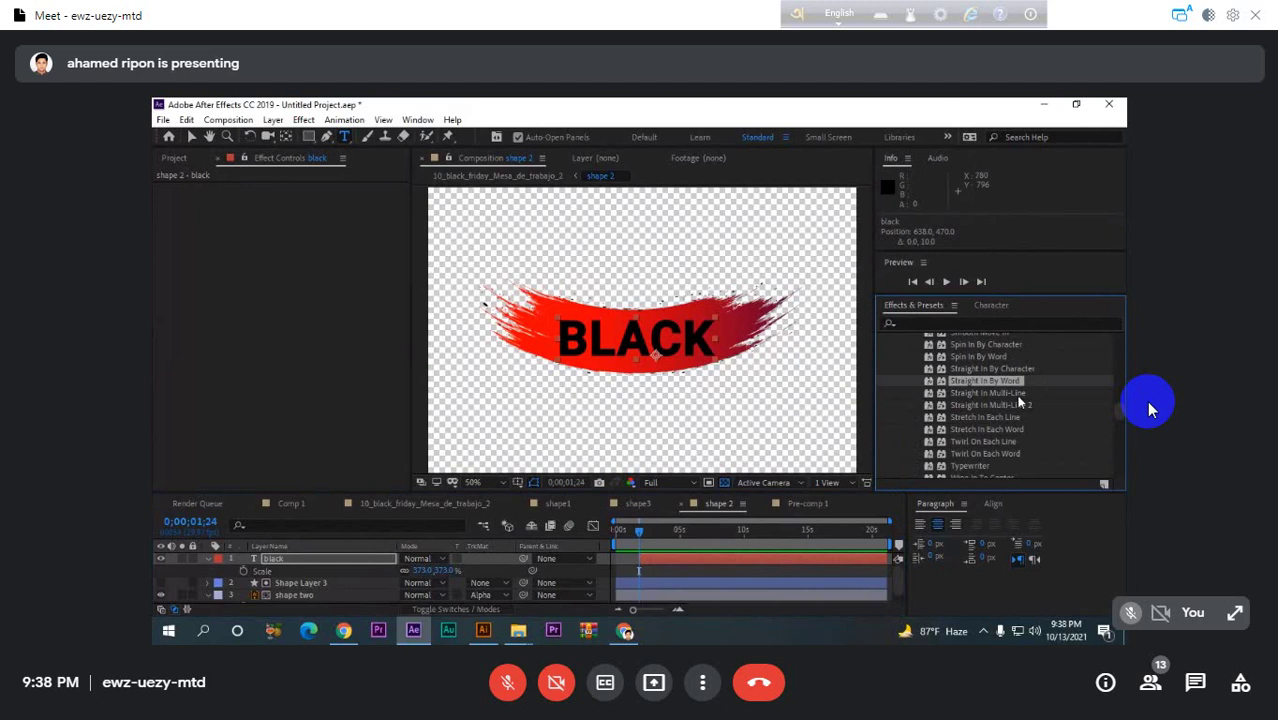
scroll(1015, 442, "down", 2)
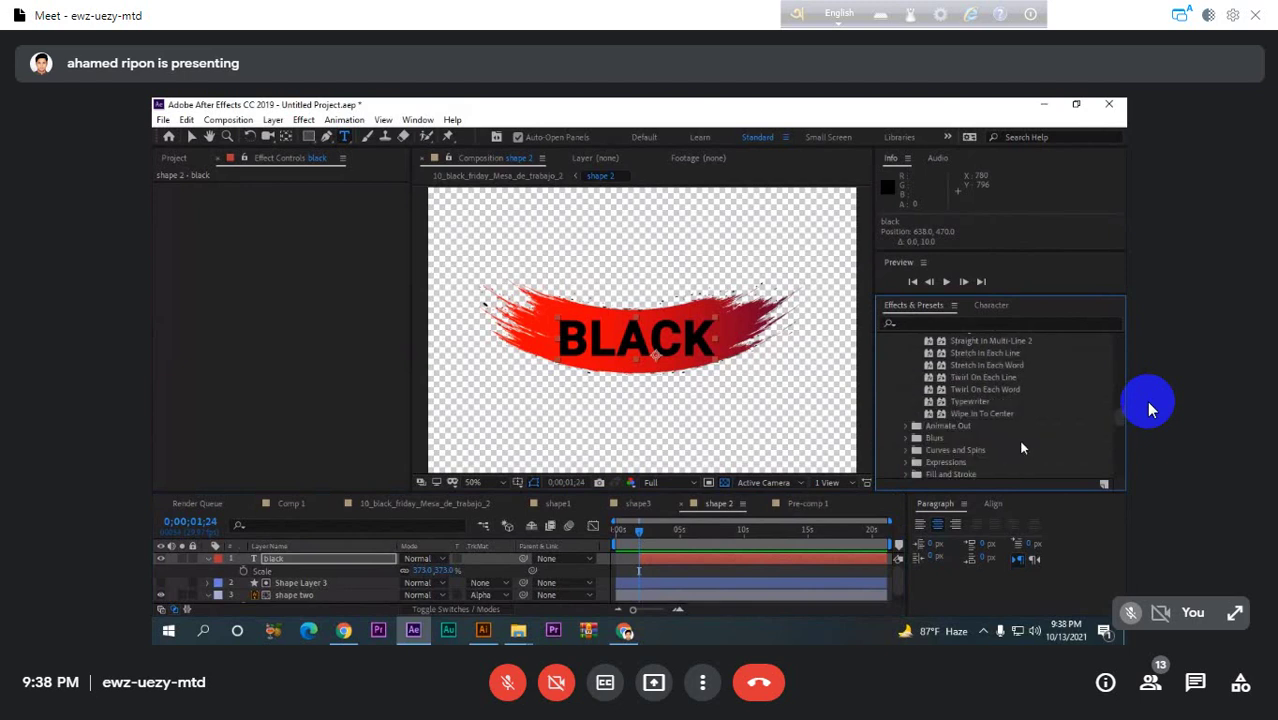
scroll(1021, 446, "up", 1)
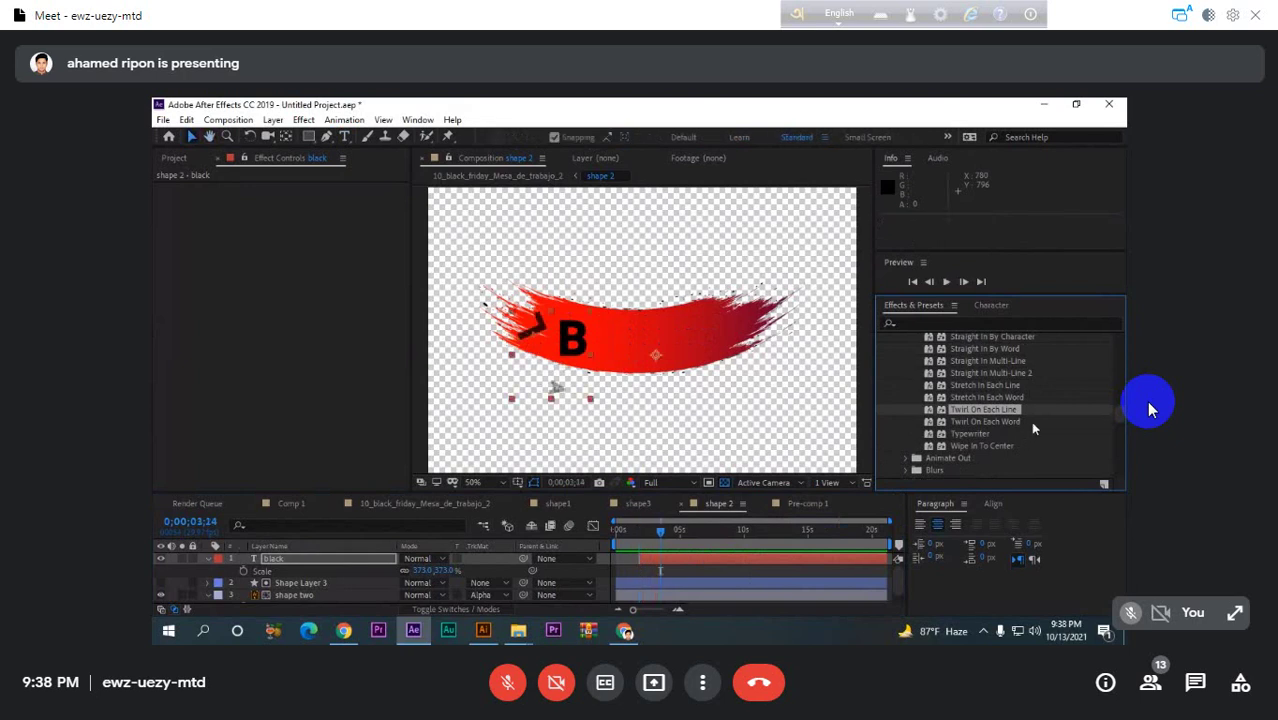
- Undo the Twirl On Each Line preset and try Twirl On Each Word on the black text layer instead
key("ctrl+z")
double_click(985, 421)
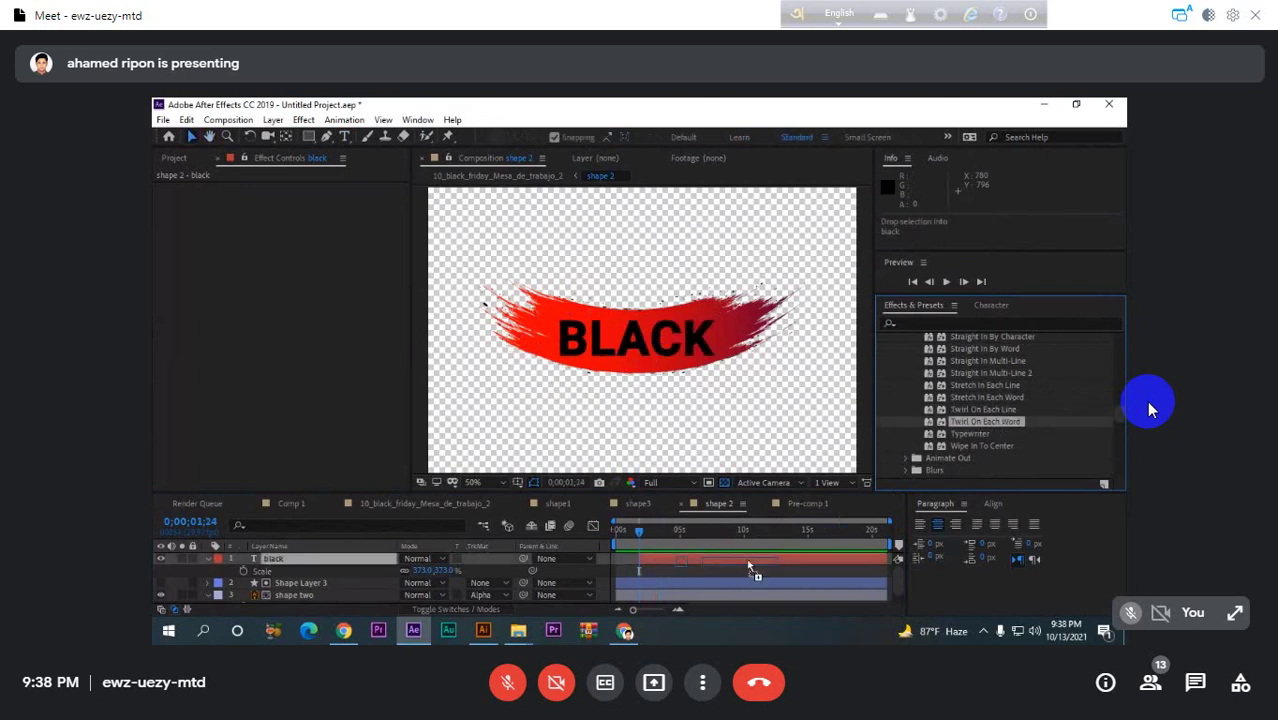
key("space")
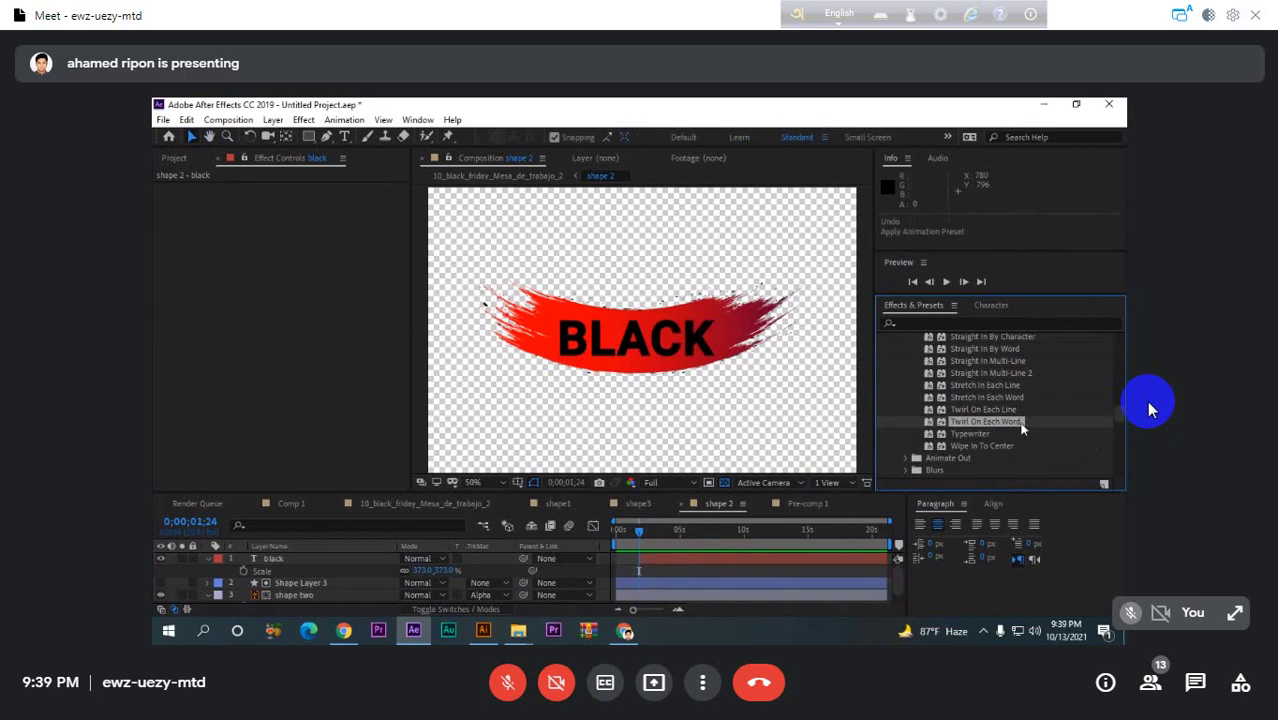
- Apply the Typewriter animation preset to the black text layer at 0;00;01;24 and preview the result from the beginning
double_click(972, 434)
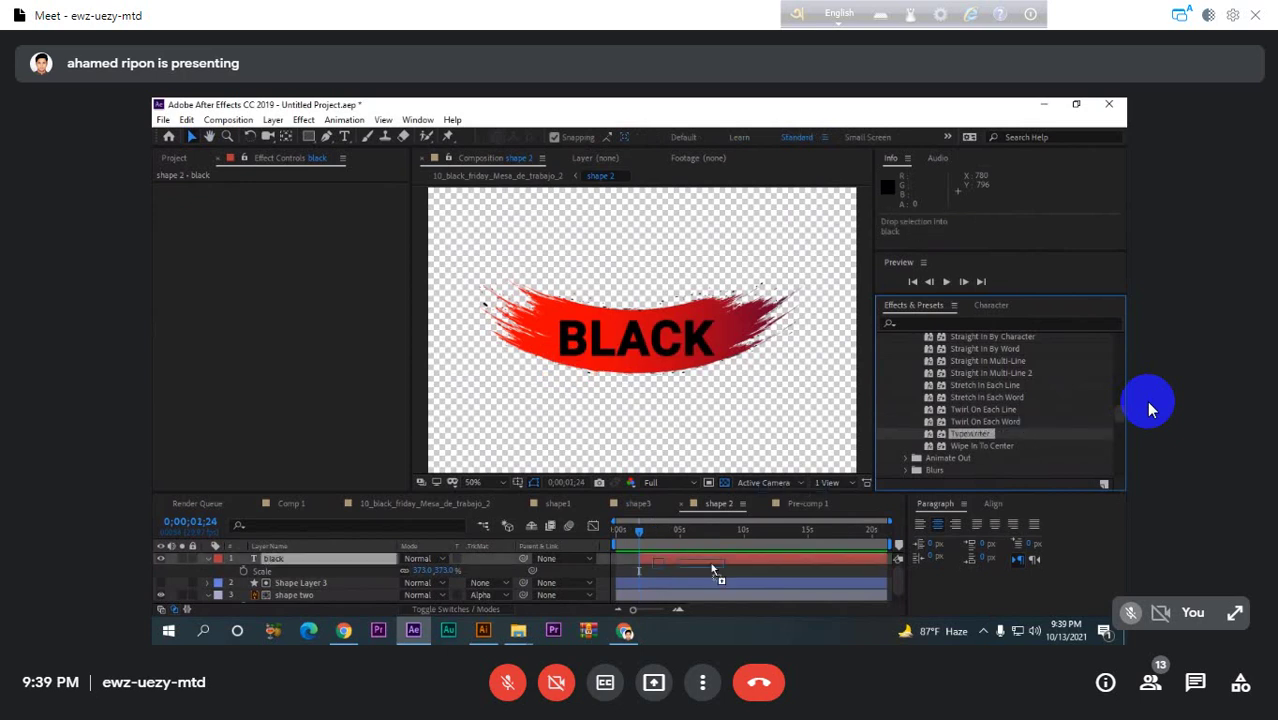
key("space")
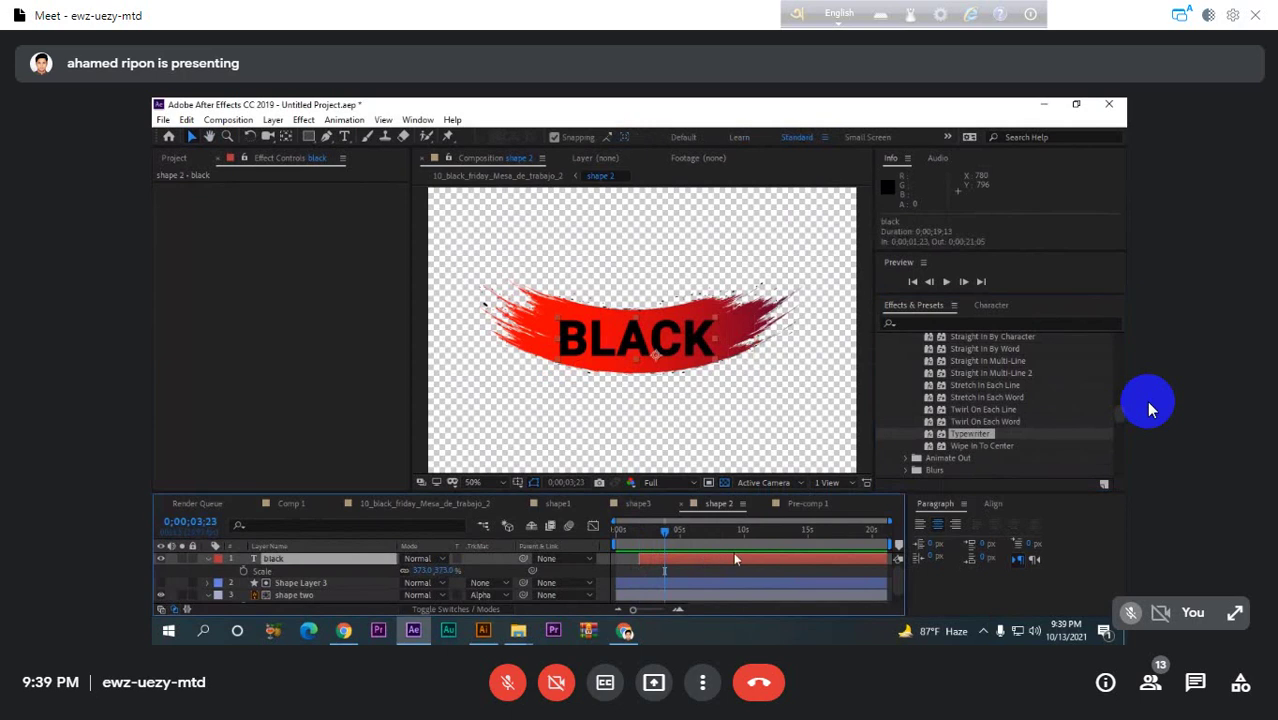
left_click(612, 560)
key("space")
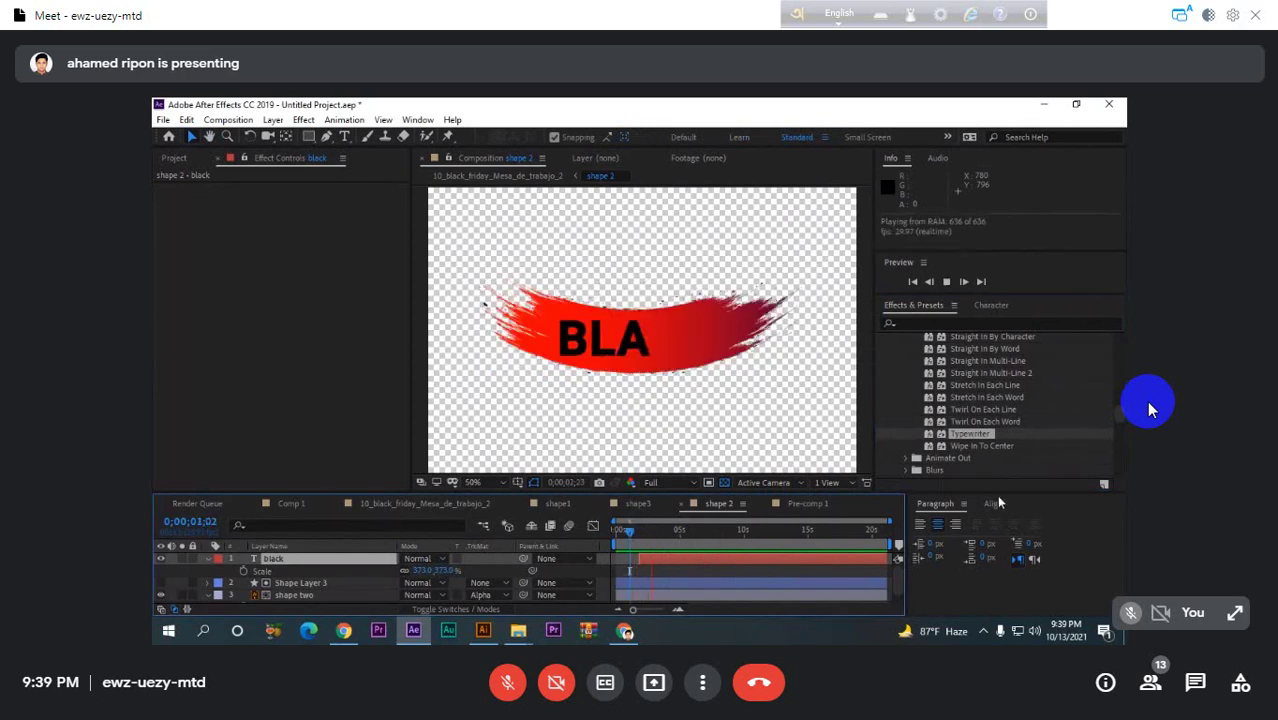
key("space")
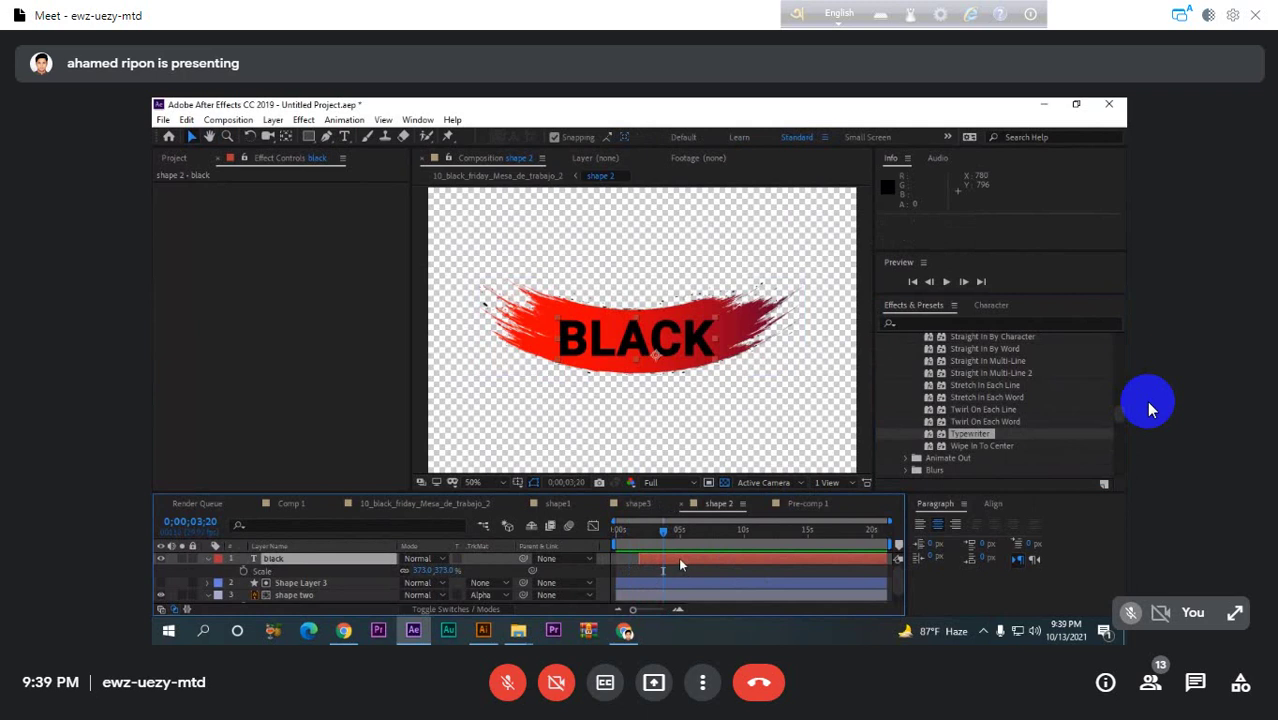
- Reveal the black layer's keyframes, shift the last Range Selector Start keyframe earlier to 0;00;02;26, and preview the faster typing
key("u")
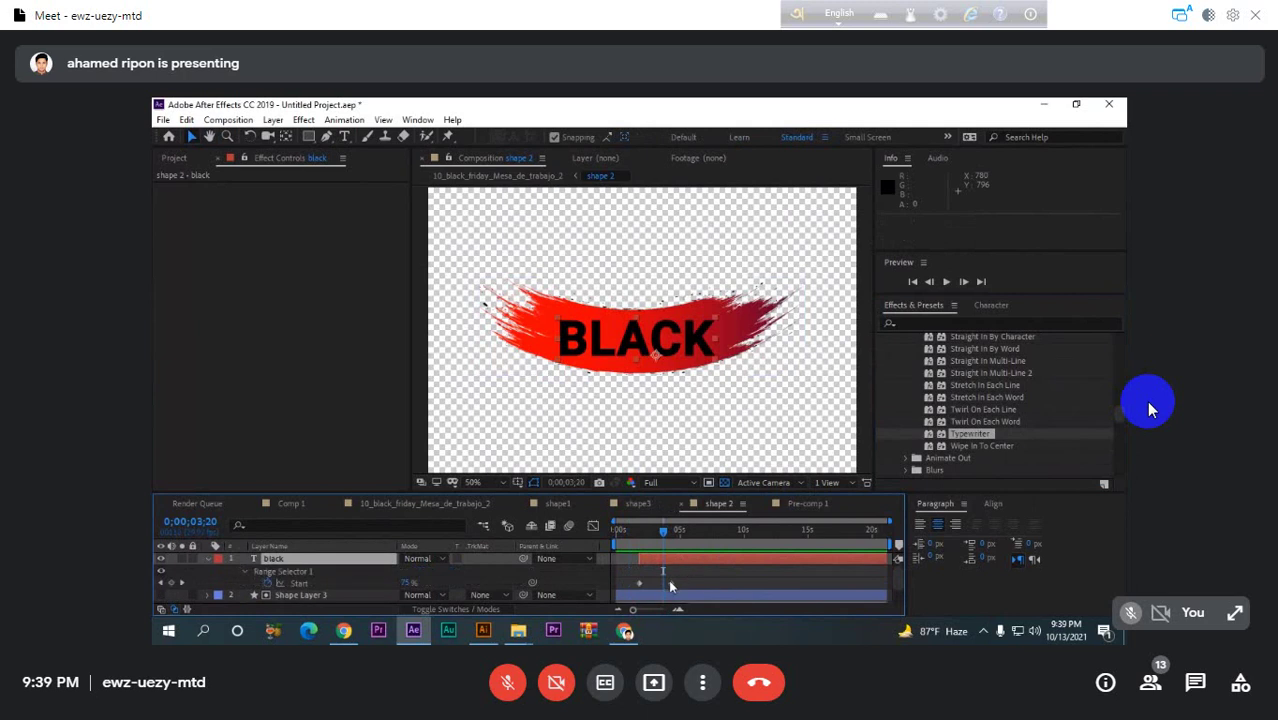
mouse_move(673, 588)
mouse_move(672, 587)
left_mouse_down()
mouse_move(644, 592)
mouse_move(664, 590)
left_mouse_up()
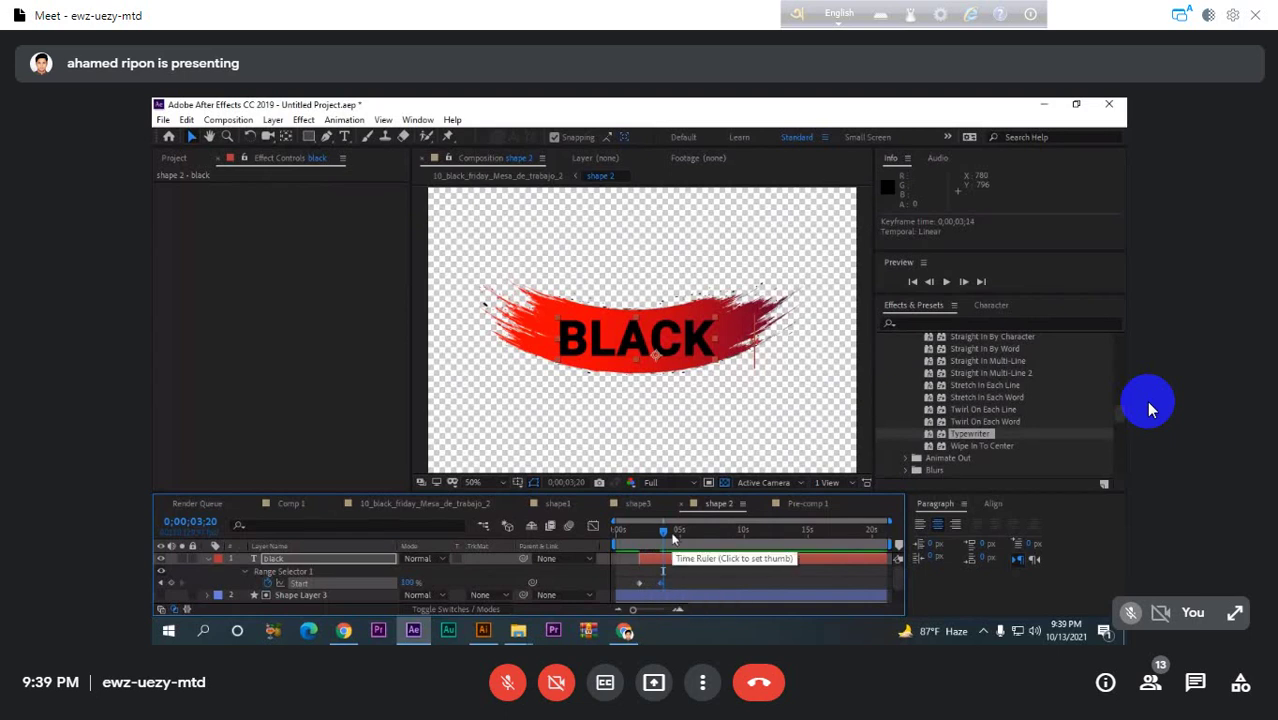
key("space")
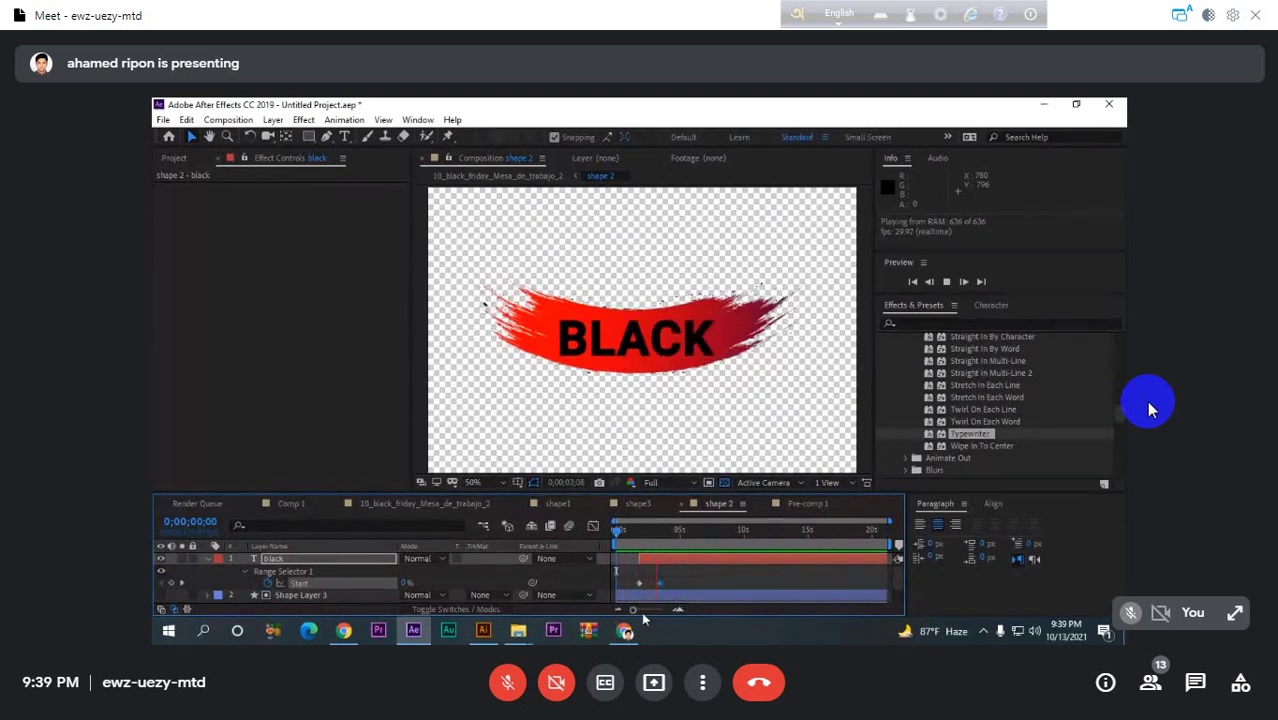
key("space")
left_click_drag(686, 574, 614, 598)
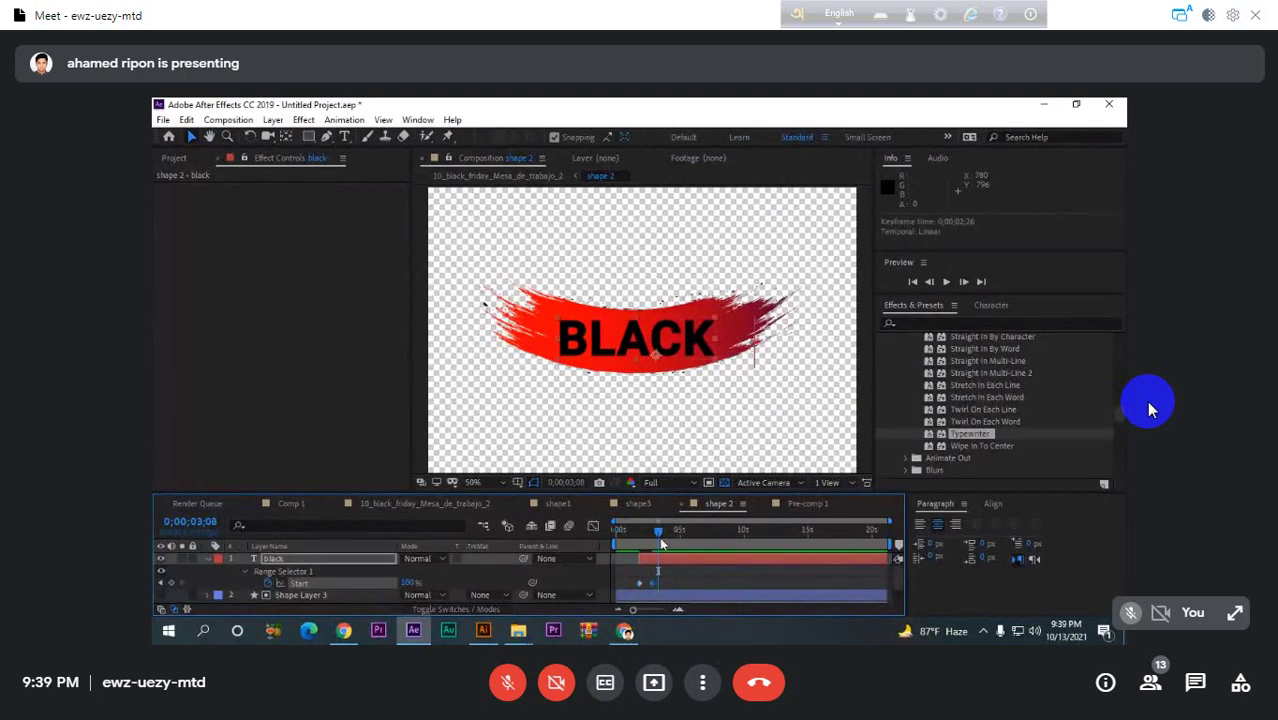
- Ease both Range Selector Start keyframes to zero speed in the Graph Editor, preview the typing, and return to the layer bars
mouse_move(659, 536)
left_mouse_down()
mouse_move(637, 536)
mouse_move(651, 536)
left_mouse_up()
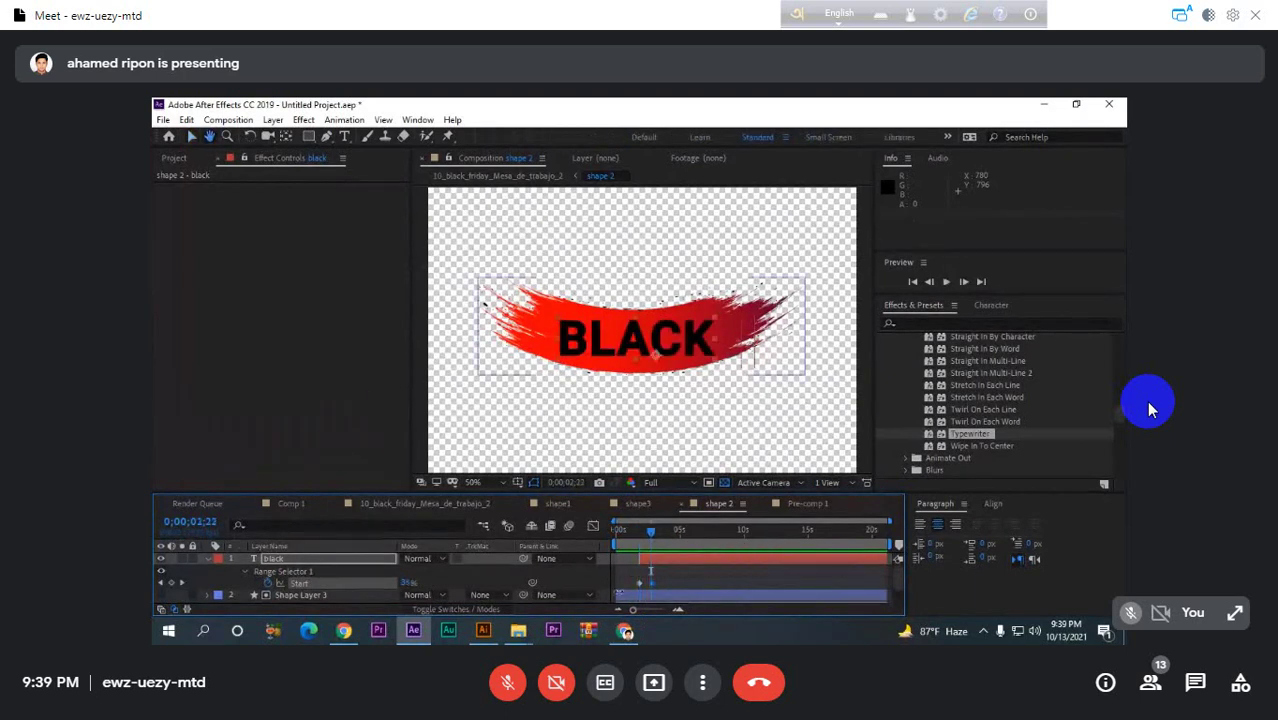
left_click(592, 526)
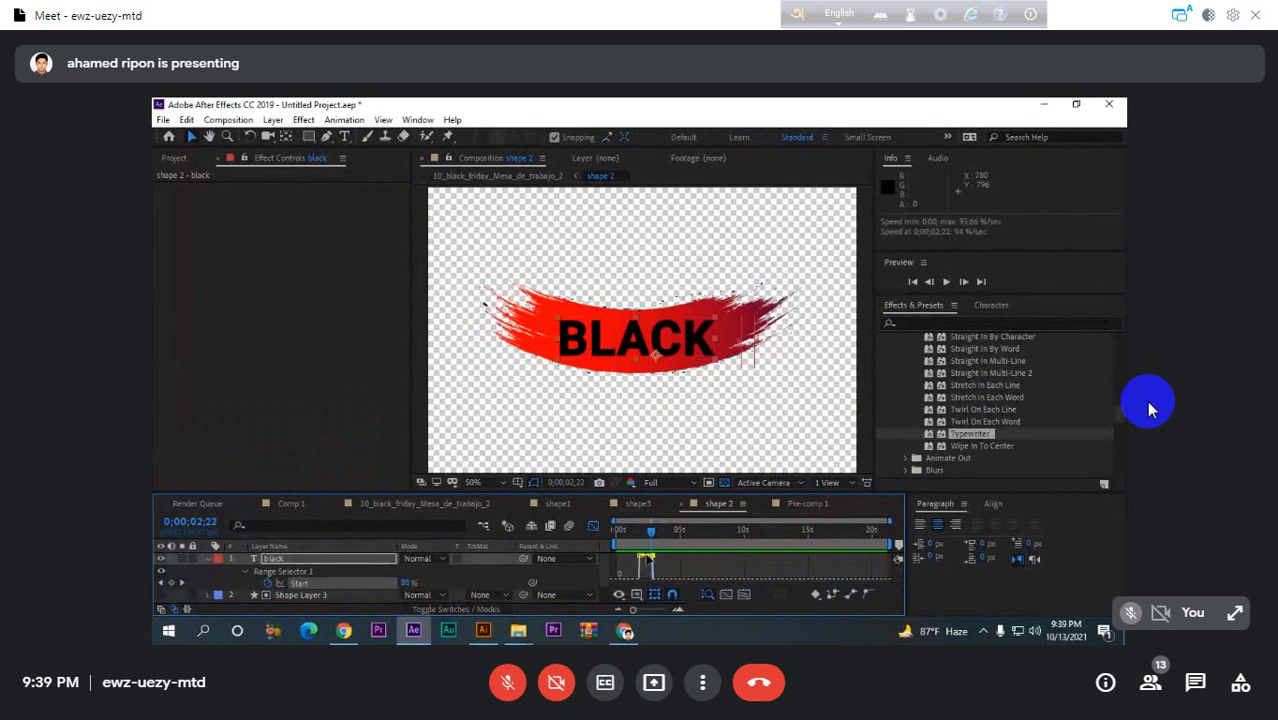
mouse_move(646, 560)
left_mouse_down()
mouse_move(650, 590)
mouse_move(647, 580)
left_mouse_up()
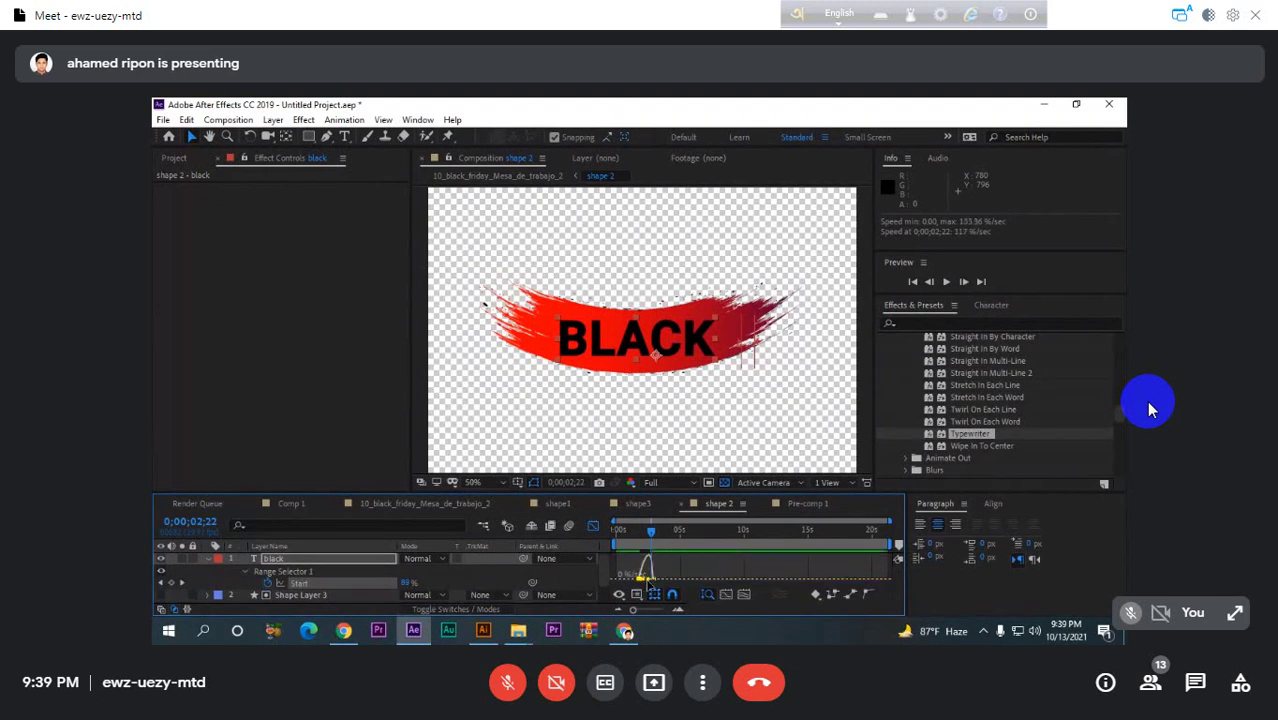
left_click_drag(651, 530, 634, 530)
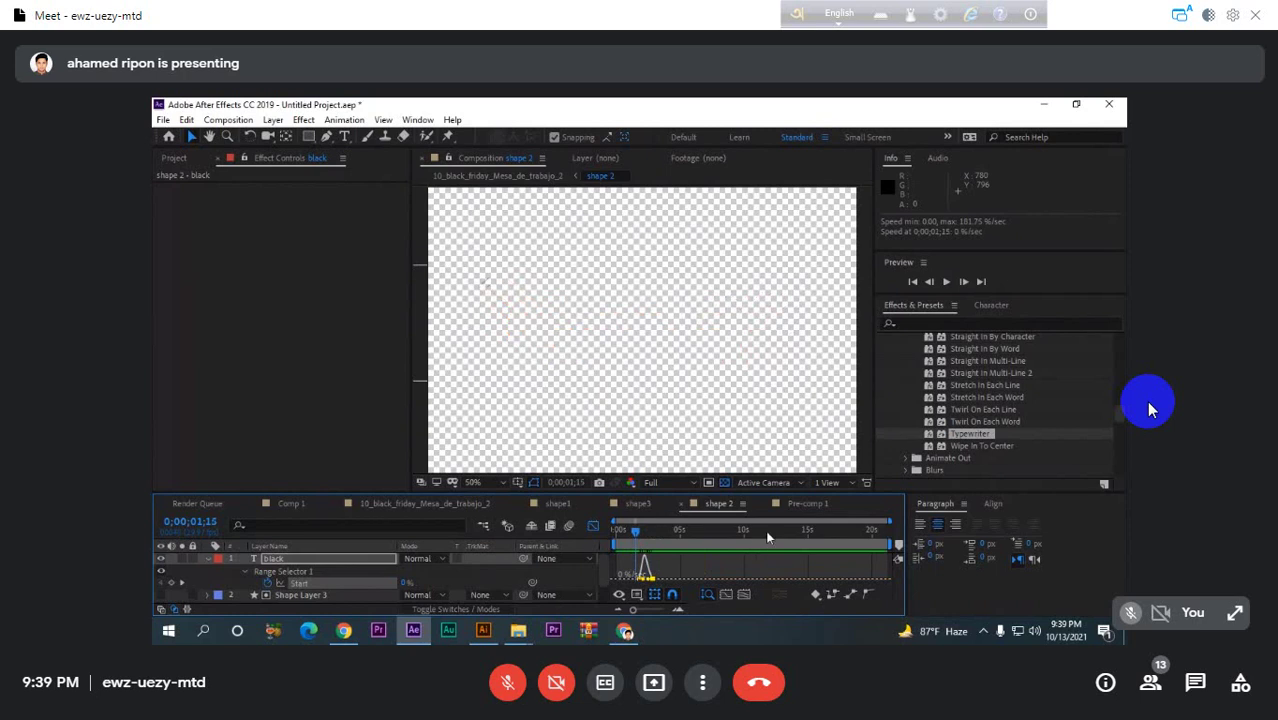
key("space")
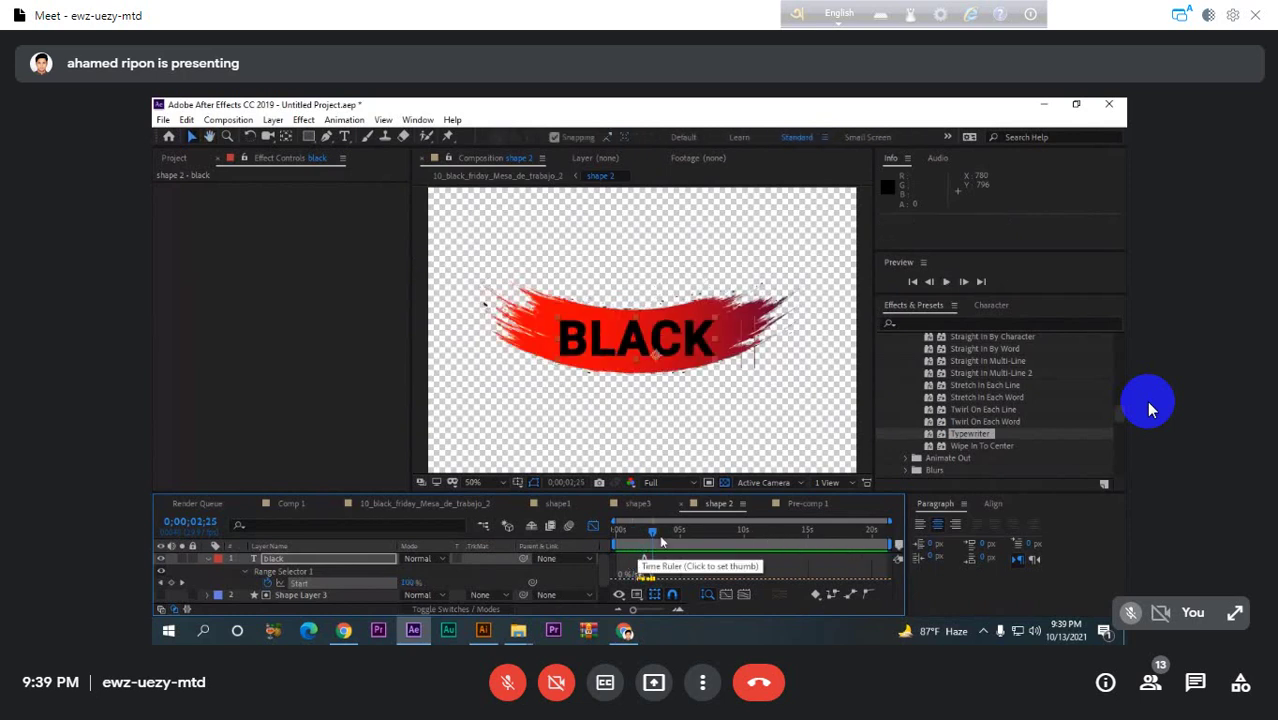
key("space")
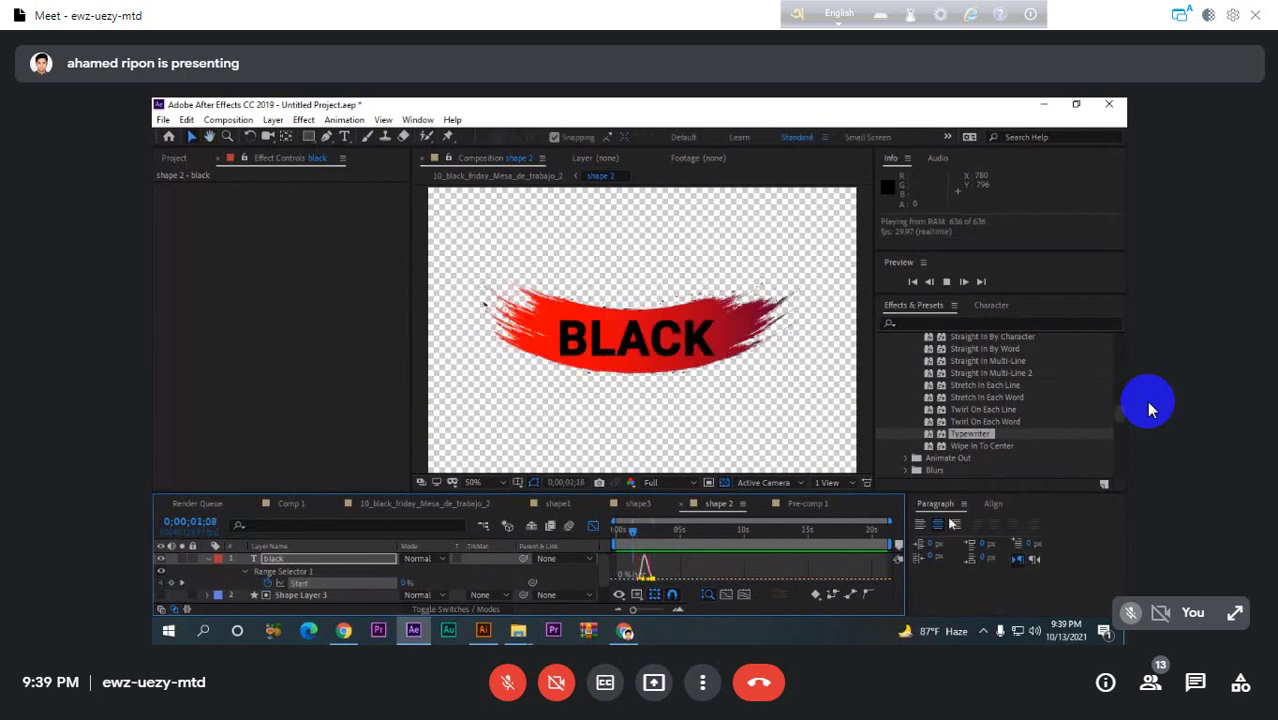
key("space")
key("shift+F3")
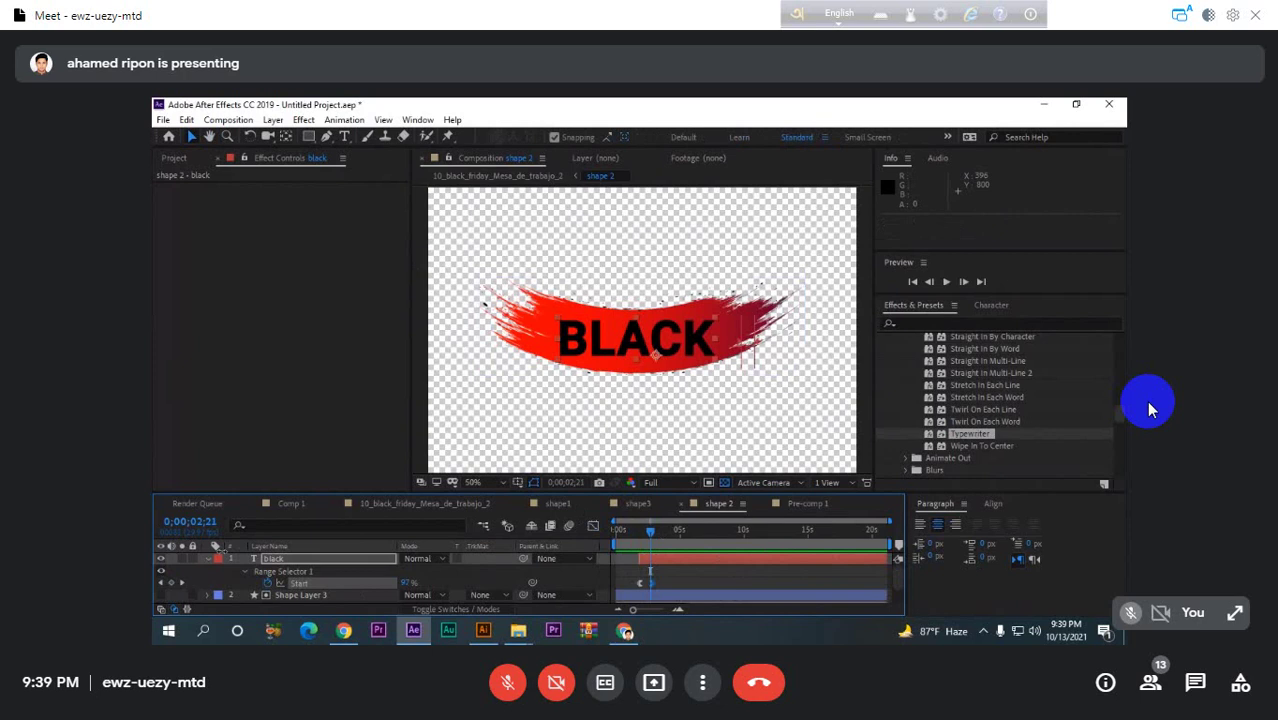
- Enlarge the timeline area upward and preview the eased text animation in the shape 2 composition
left_click_drag(350, 490, 400, 418)
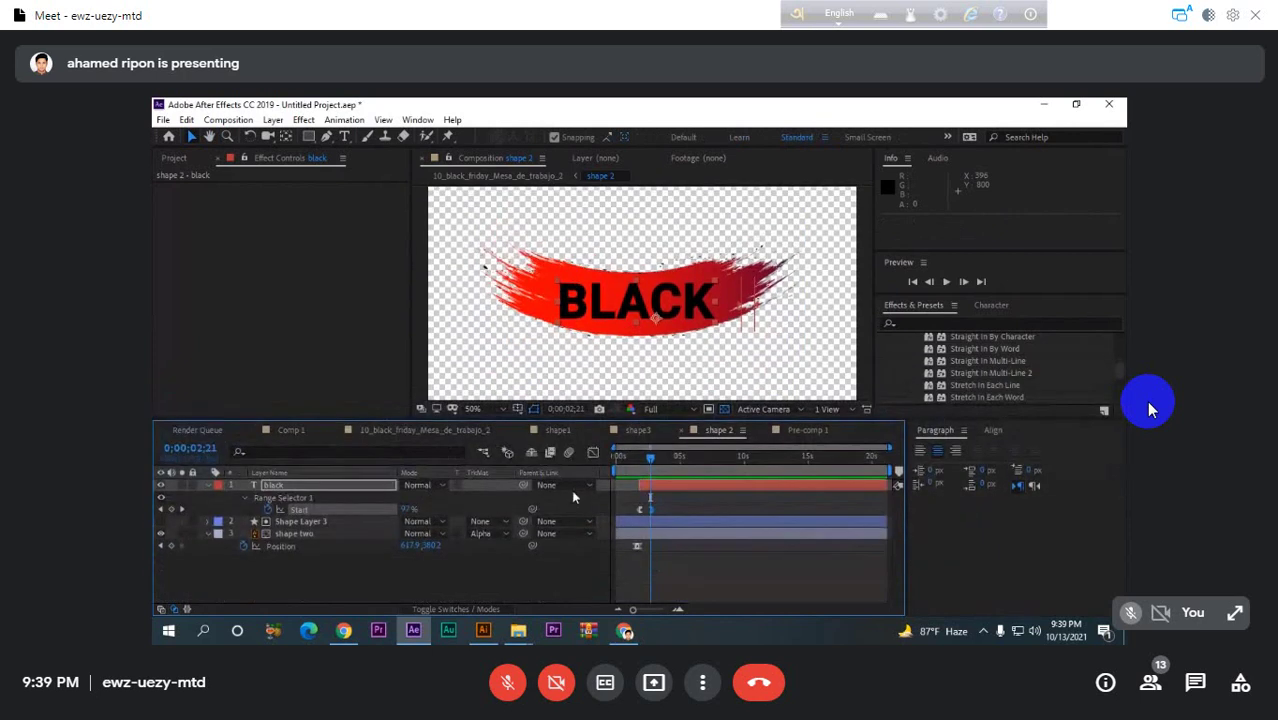
key("space")
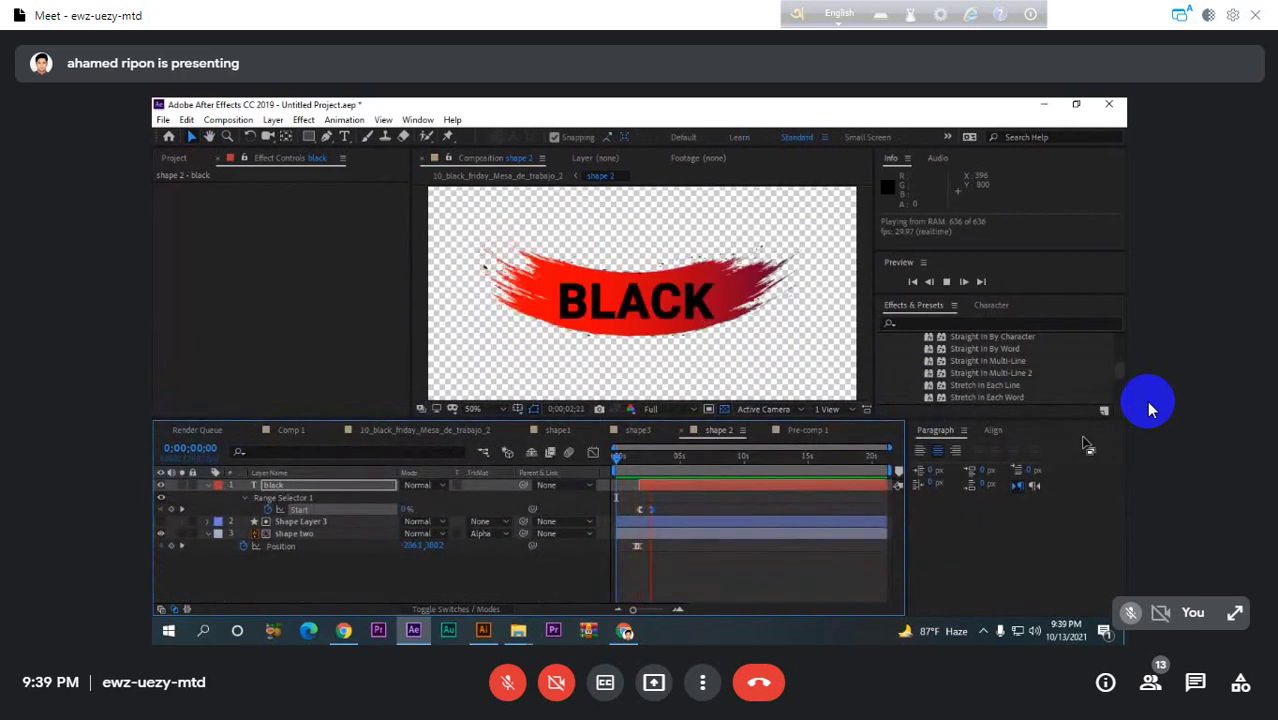
key("space")
- Preview the whole banner animation in the 10_black_friday_Mesa_de_trabajo_2 composition and park the playhead at 0;00;03;05
left_click(386, 430)
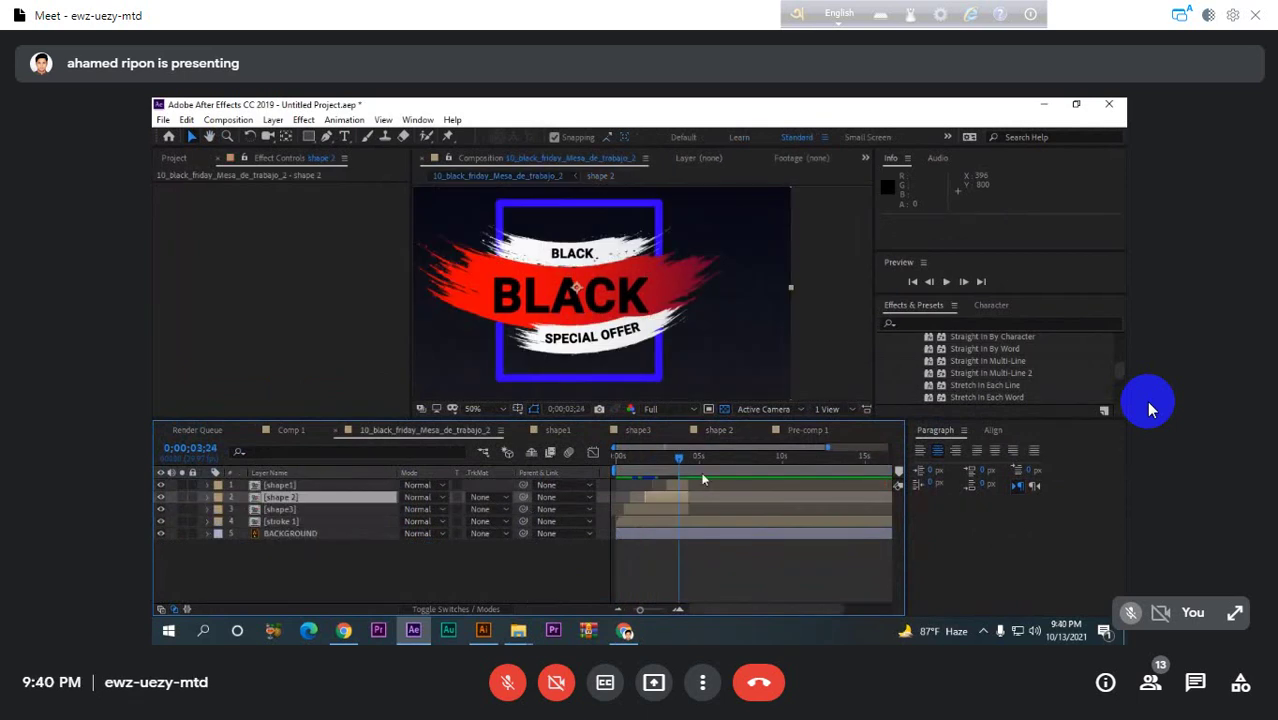
key("space")
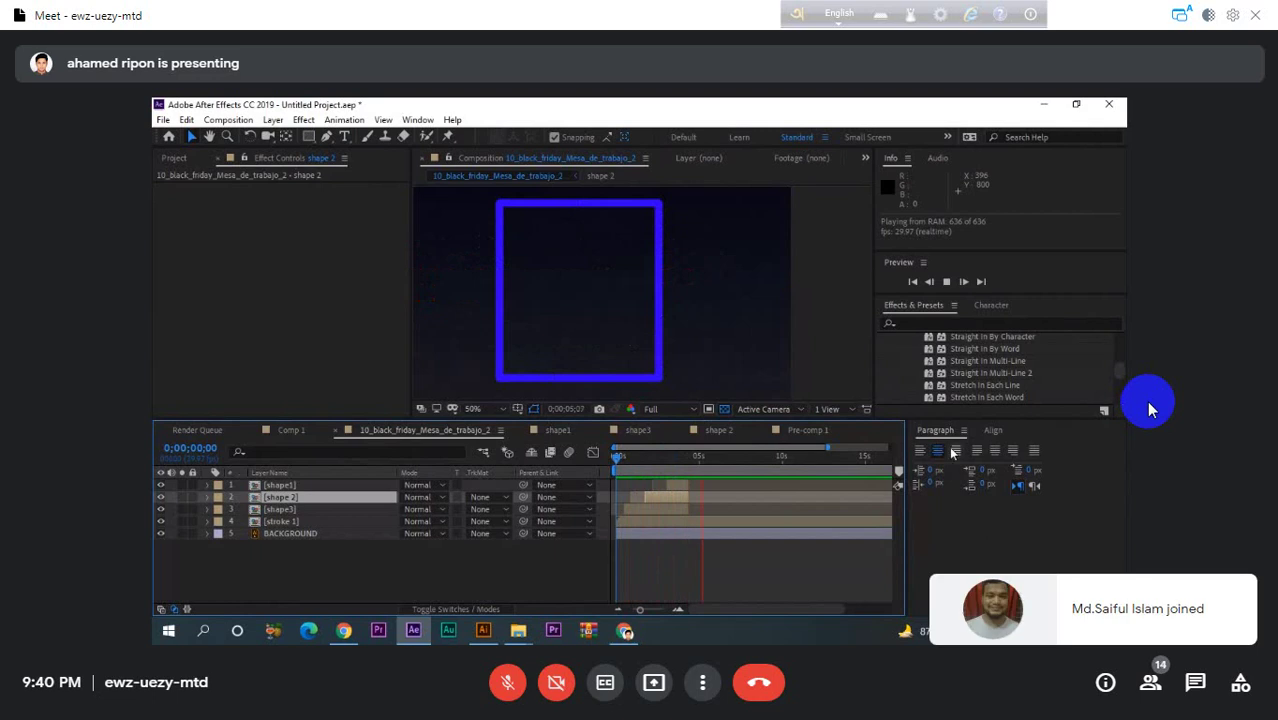
left_click_drag(716, 459, 644, 469)
key("space")
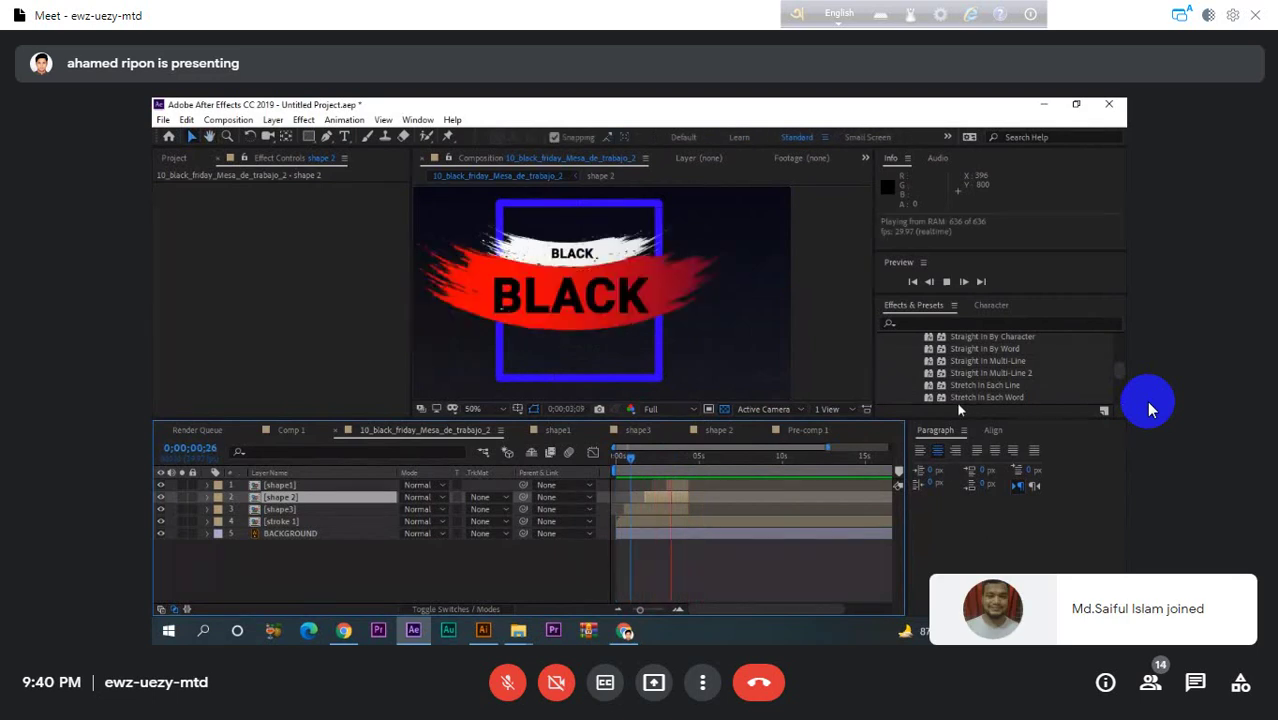
key("space")
mouse_move(625, 458)
left_mouse_down()
mouse_move(687, 456)
mouse_move(666, 460)
left_mouse_up()
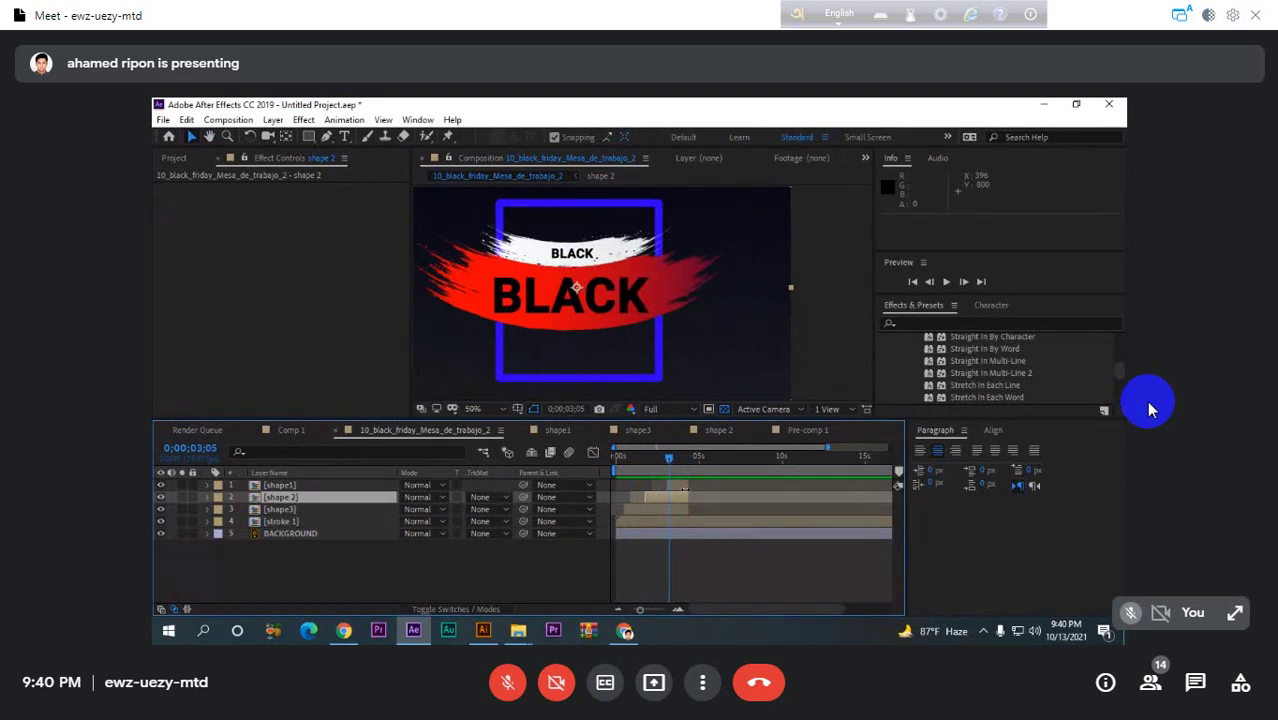
- Open the shape 2 composition and replace the black text layer's wording with "Friday"
double_click(679, 500)
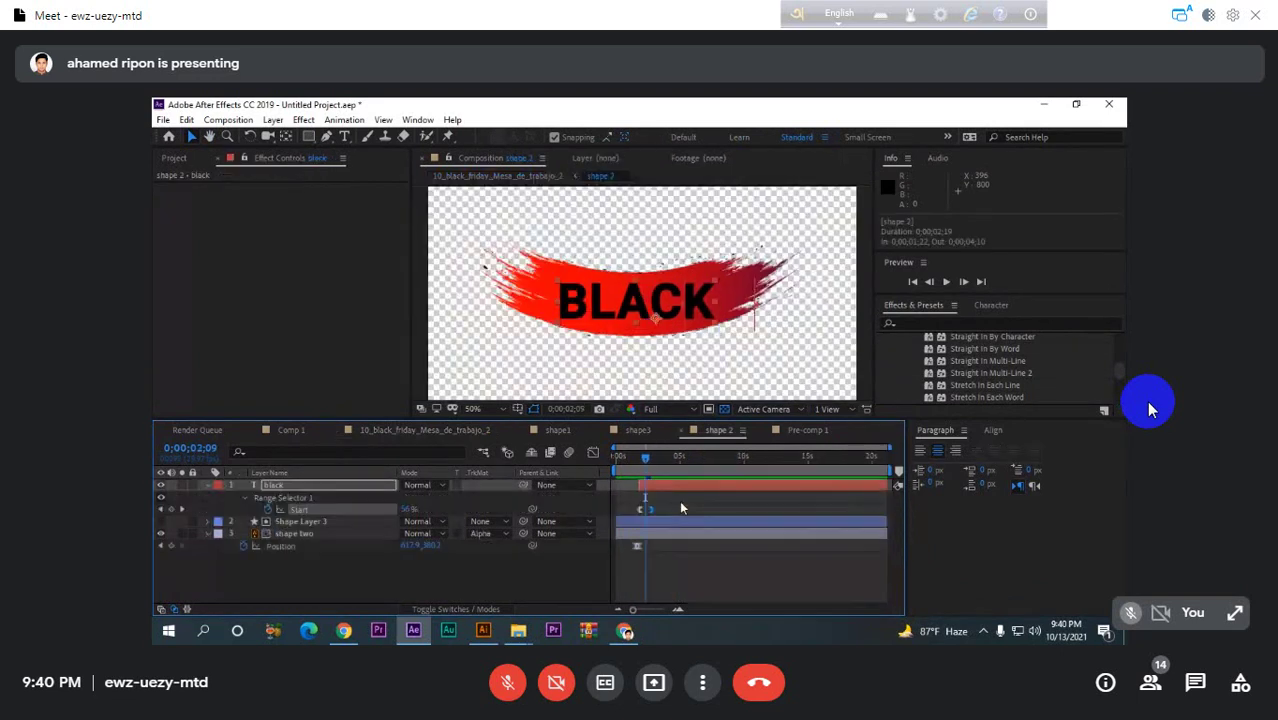
double_click(310, 489)
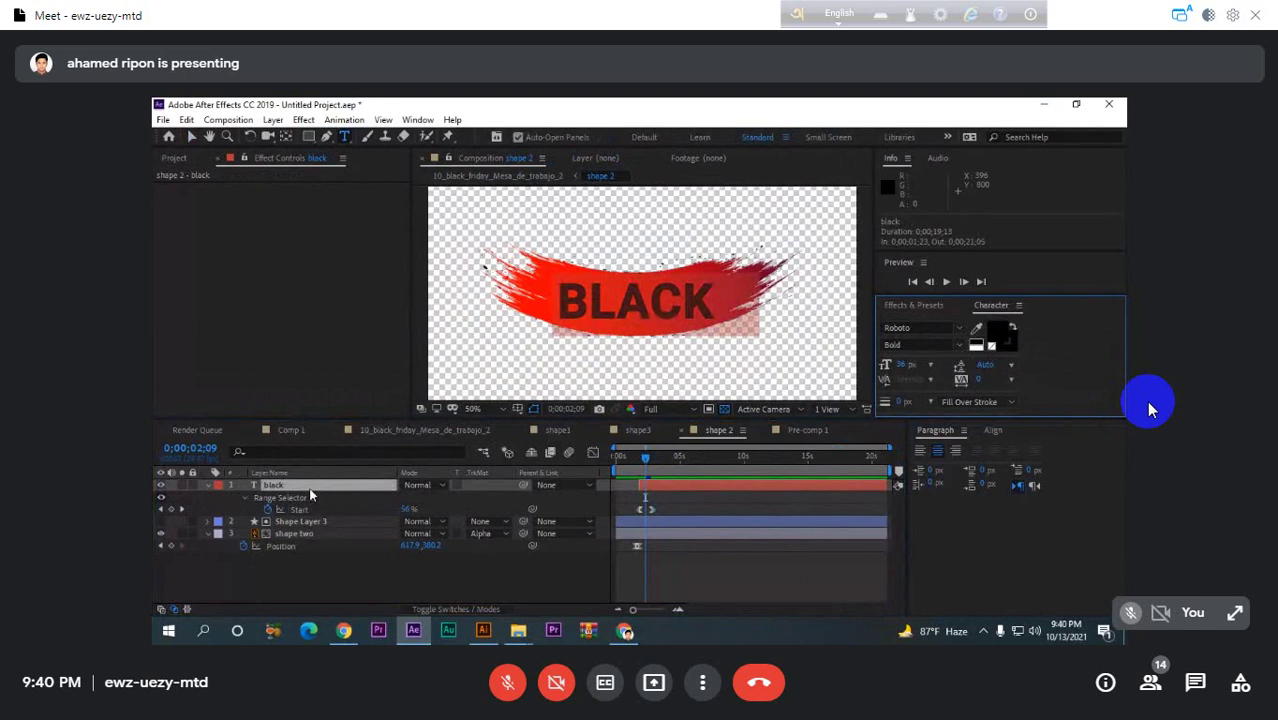
key("BackSpace")
type("F")
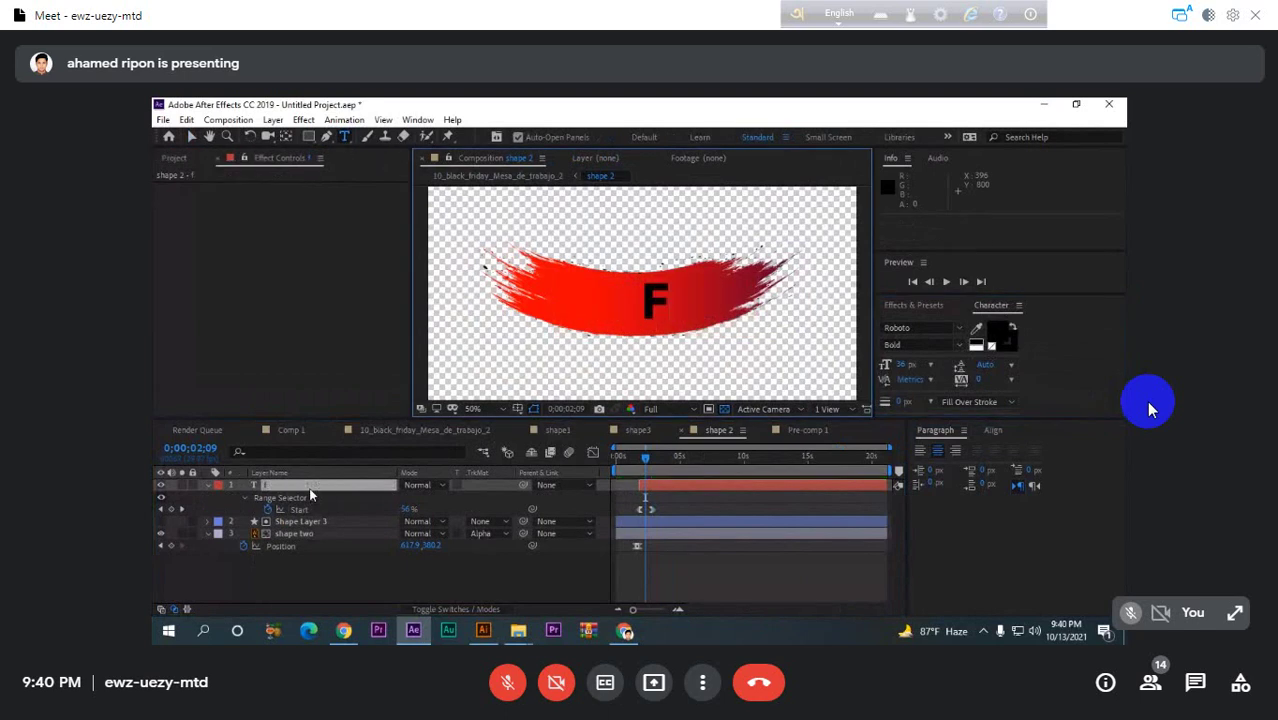
type("riday")
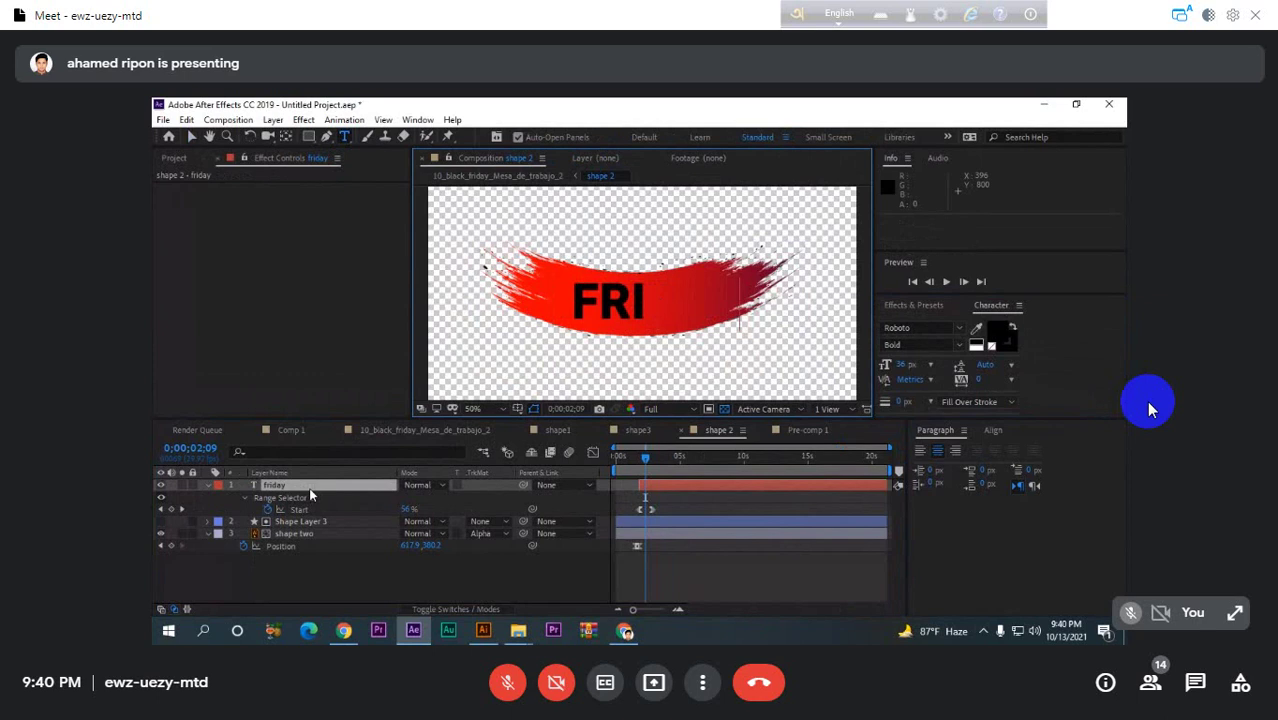
left_click(360, 571)
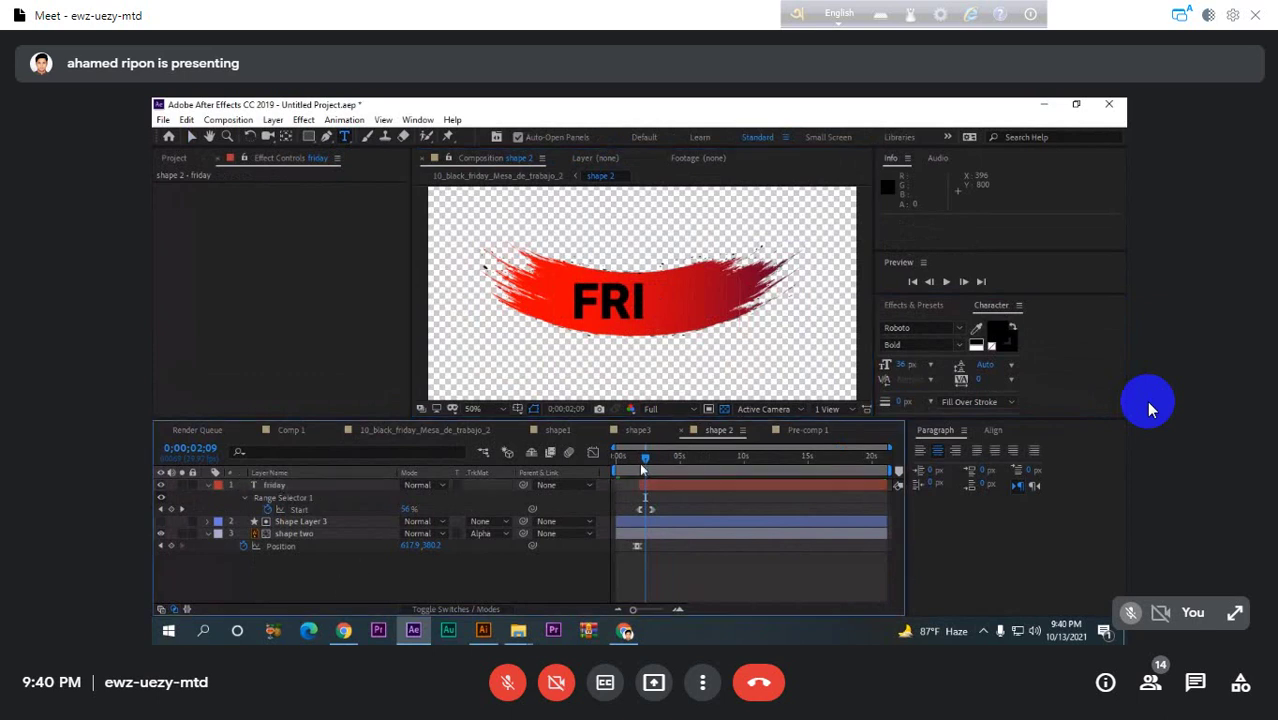
- Nudge the friday text layer left to position 578, 470 so the full word is centred on the red stroke
mouse_move(645, 464)
left_mouse_down()
mouse_move(668, 467)
mouse_move(610, 476)
mouse_move(649, 471)
left_mouse_up()
left_click(685, 487)
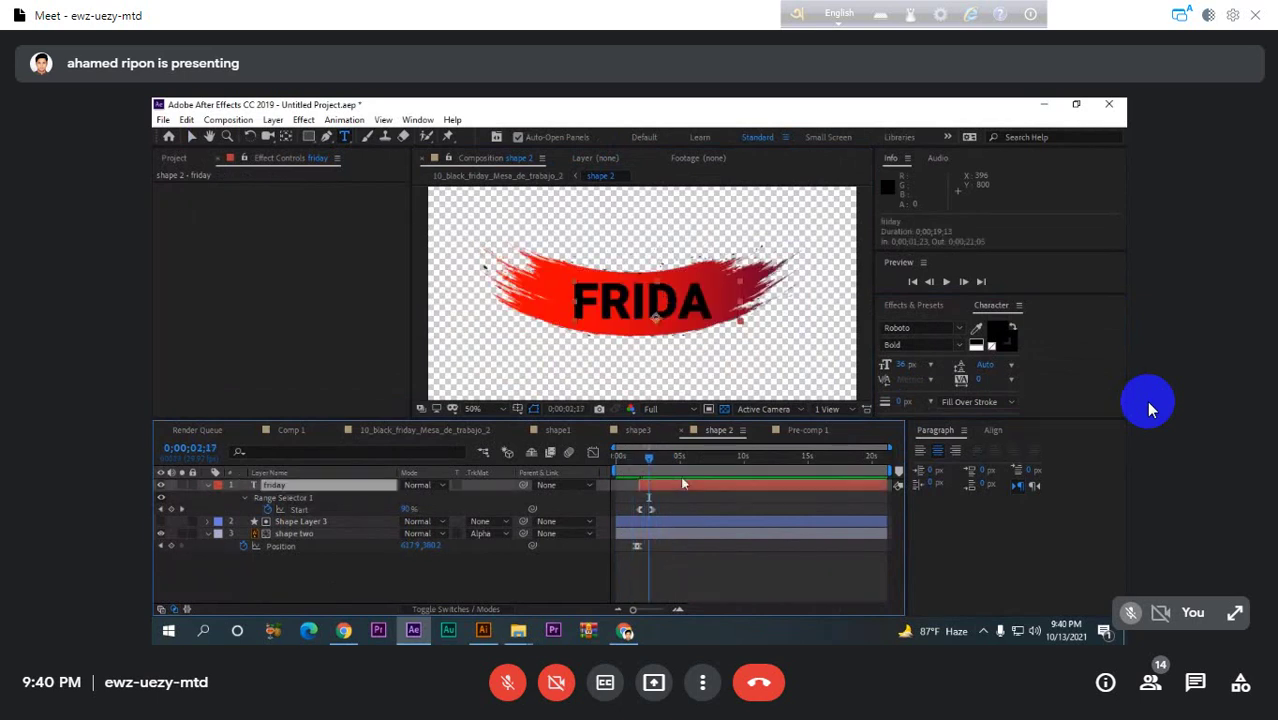
key("shift+Left")
key("shift+Left")
key("shift+Left")
key("shift+Left")
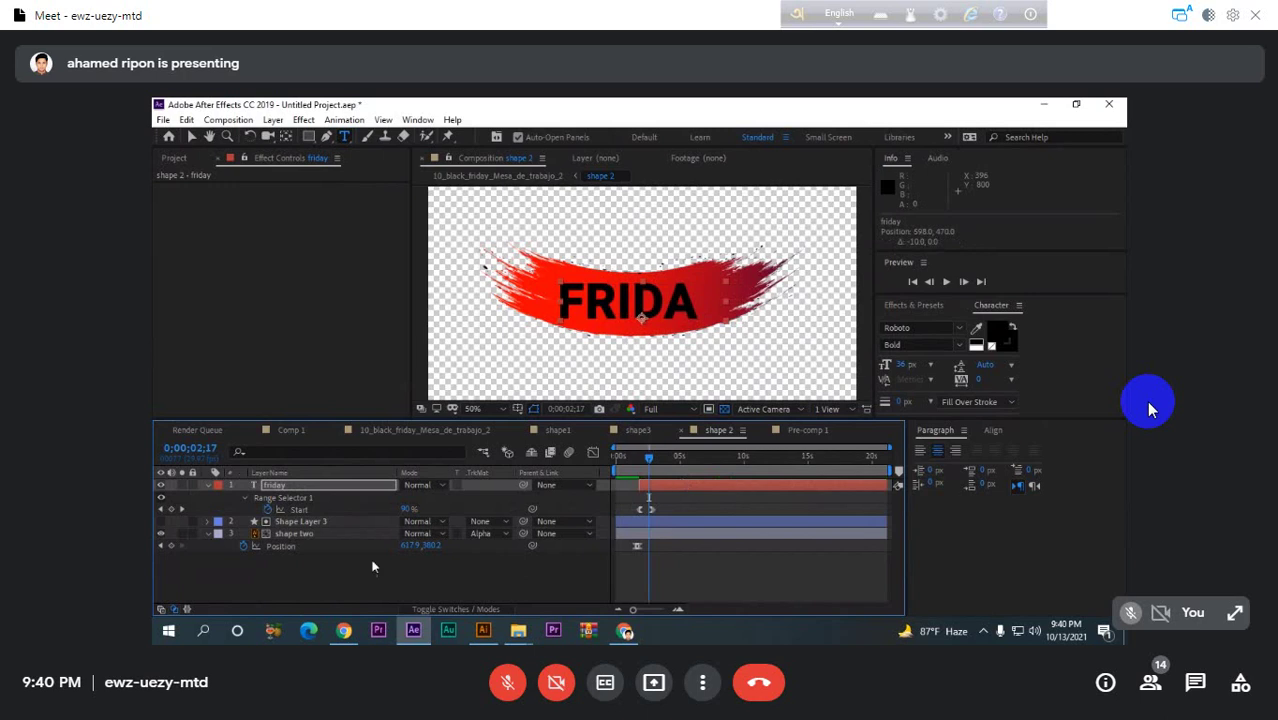
left_click_drag(645, 469, 655, 470)
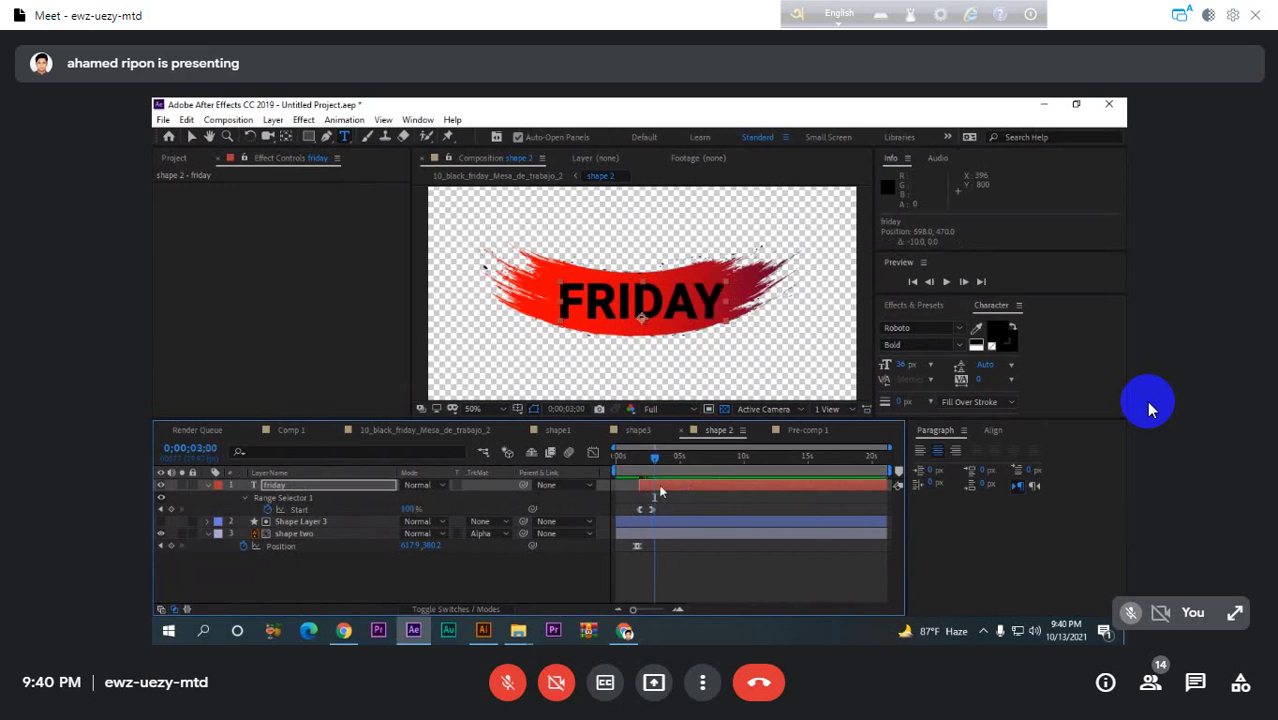
key("shift+Left")
key("shift+Left")
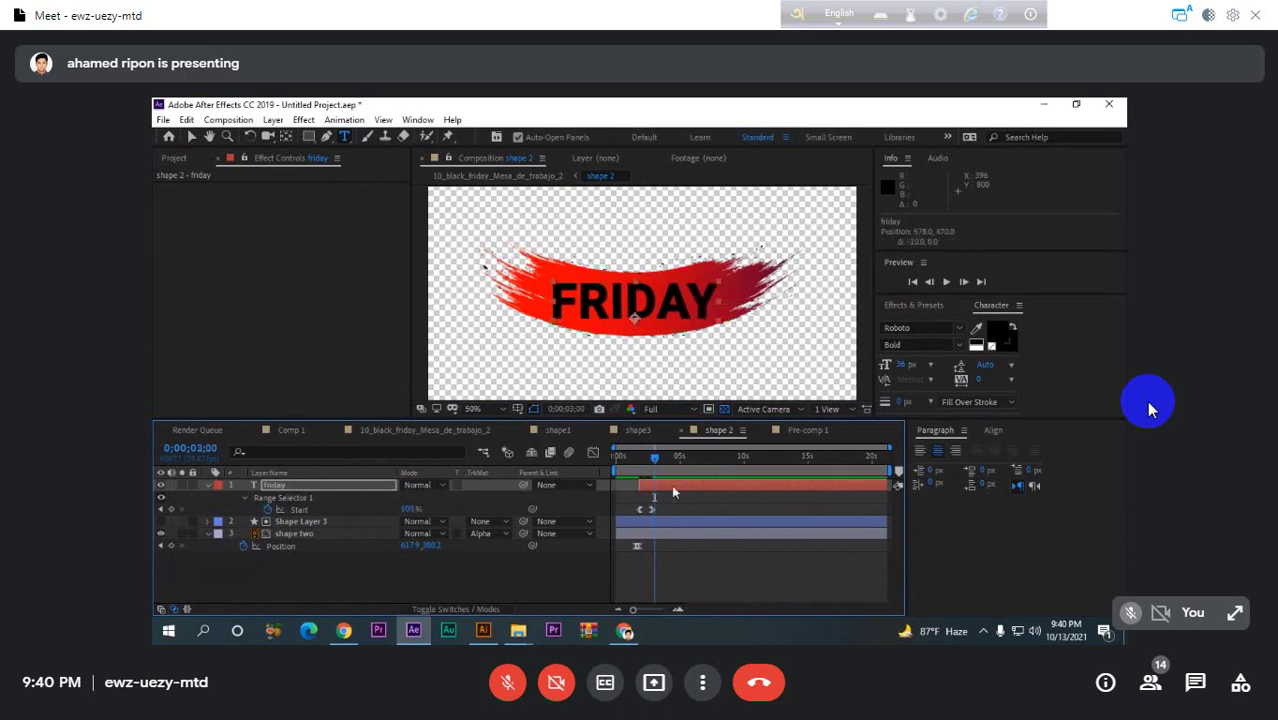
left_click(320, 569)
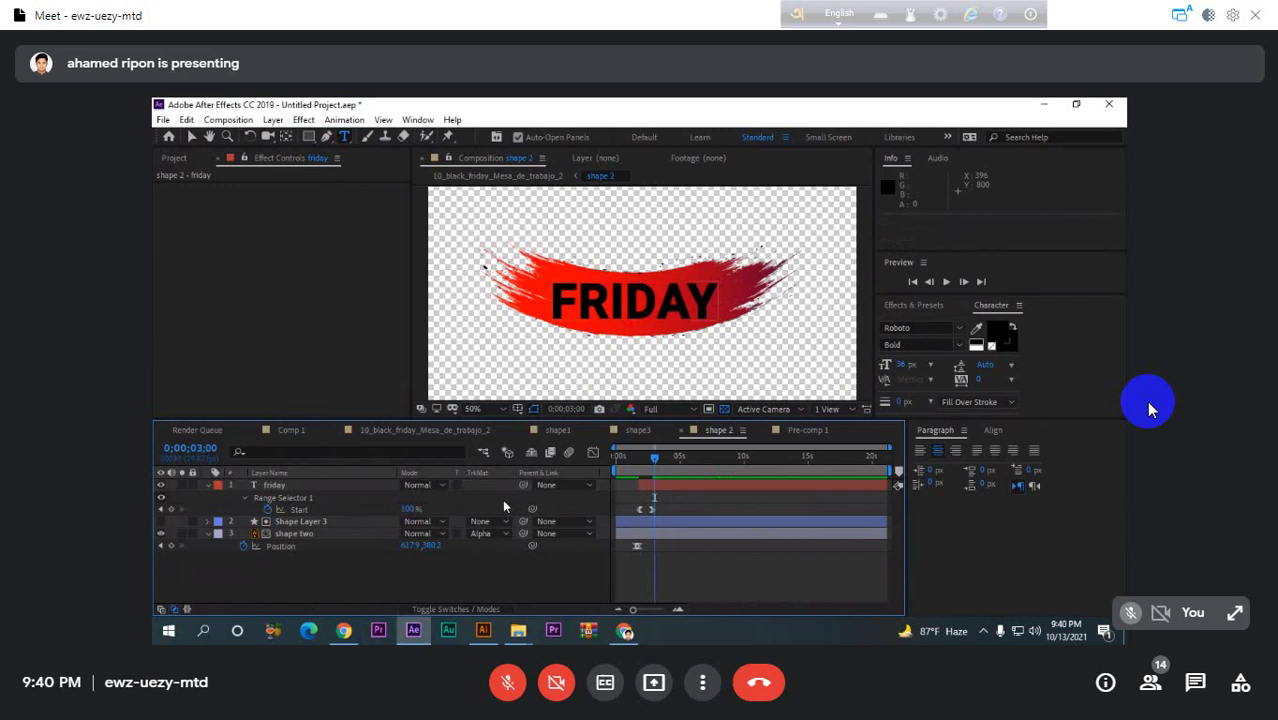
- Select the friday text layer in the shape 2 composition and activate the Pen tool
left_click(285, 484)
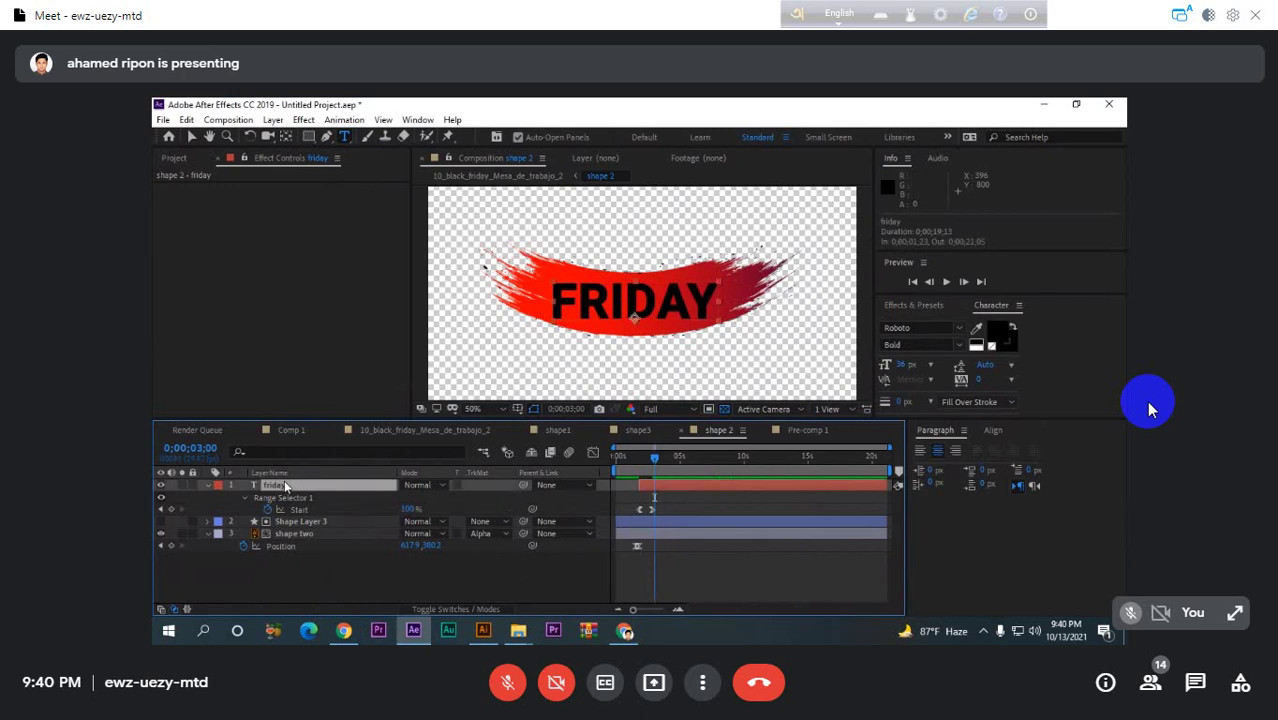
left_click(326, 138)
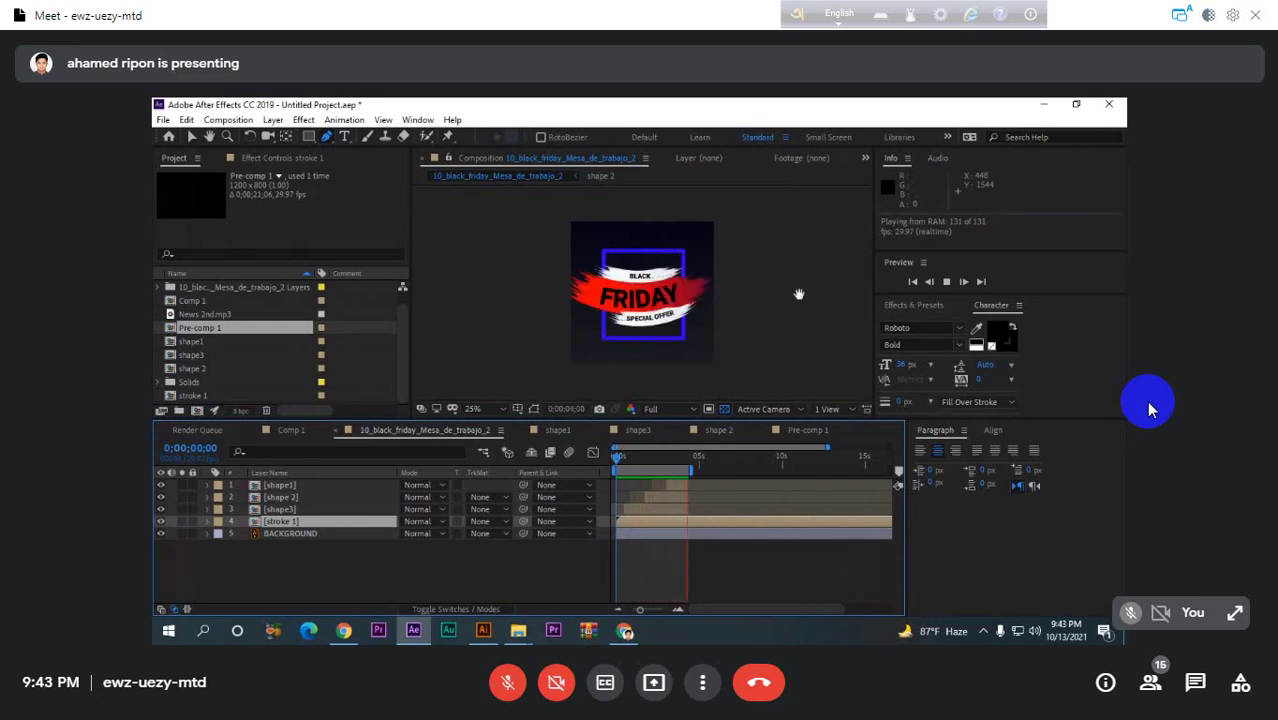
- Preview the complete Black Friday banner animation, stop it at 0;00;04;05 and deselect the stroke 1 layer
key("space")
key("space")
key("space")
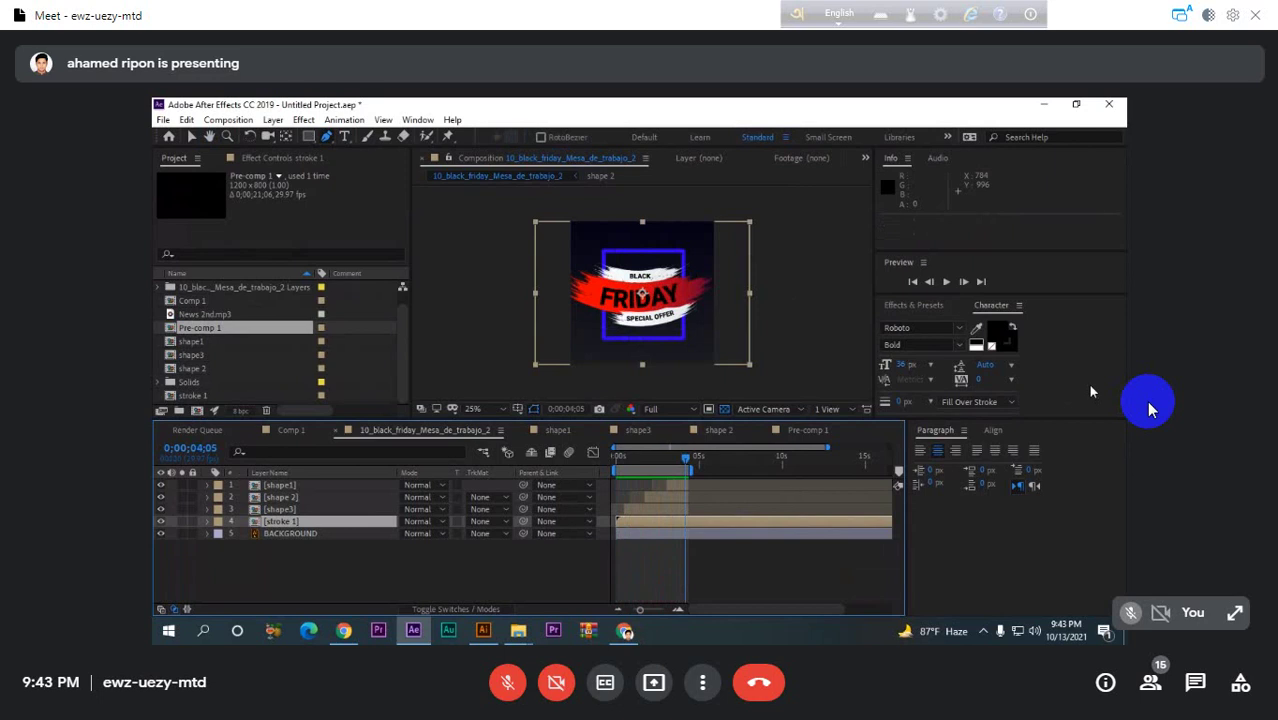
left_click(368, 545)
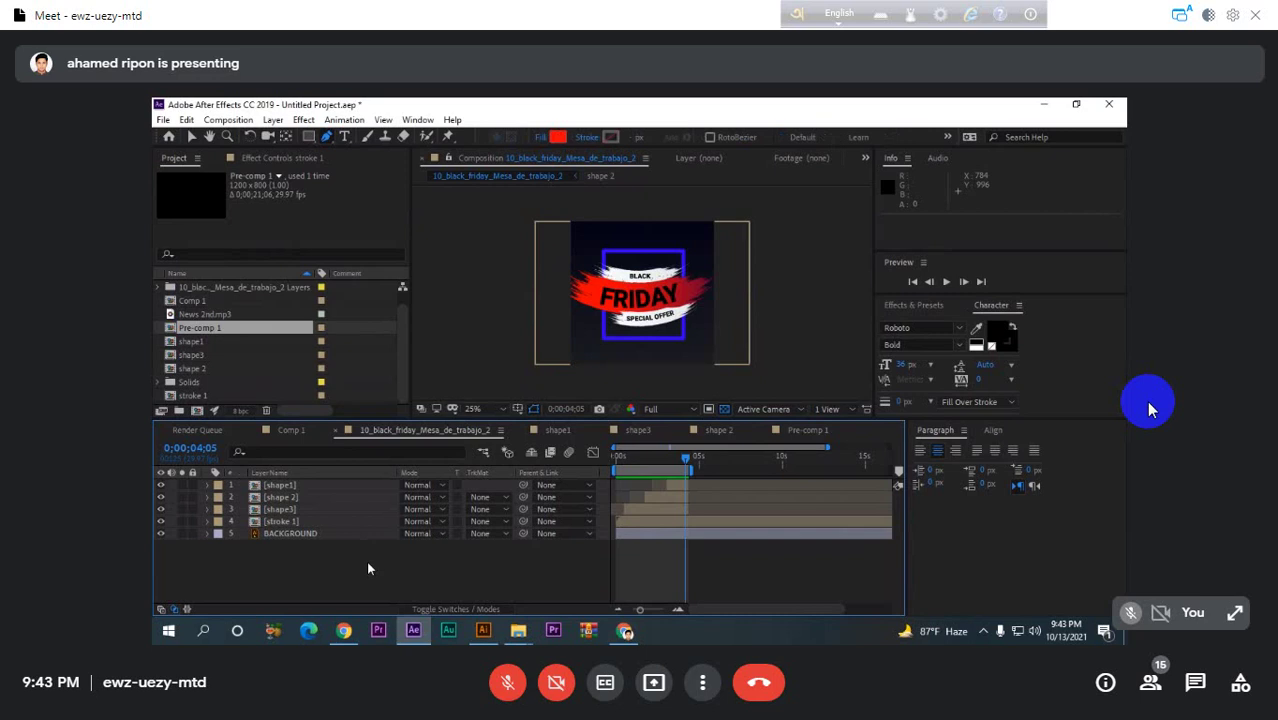
- Create a new composition and set its size to 1920 x 1080 px
left_click(197, 410)
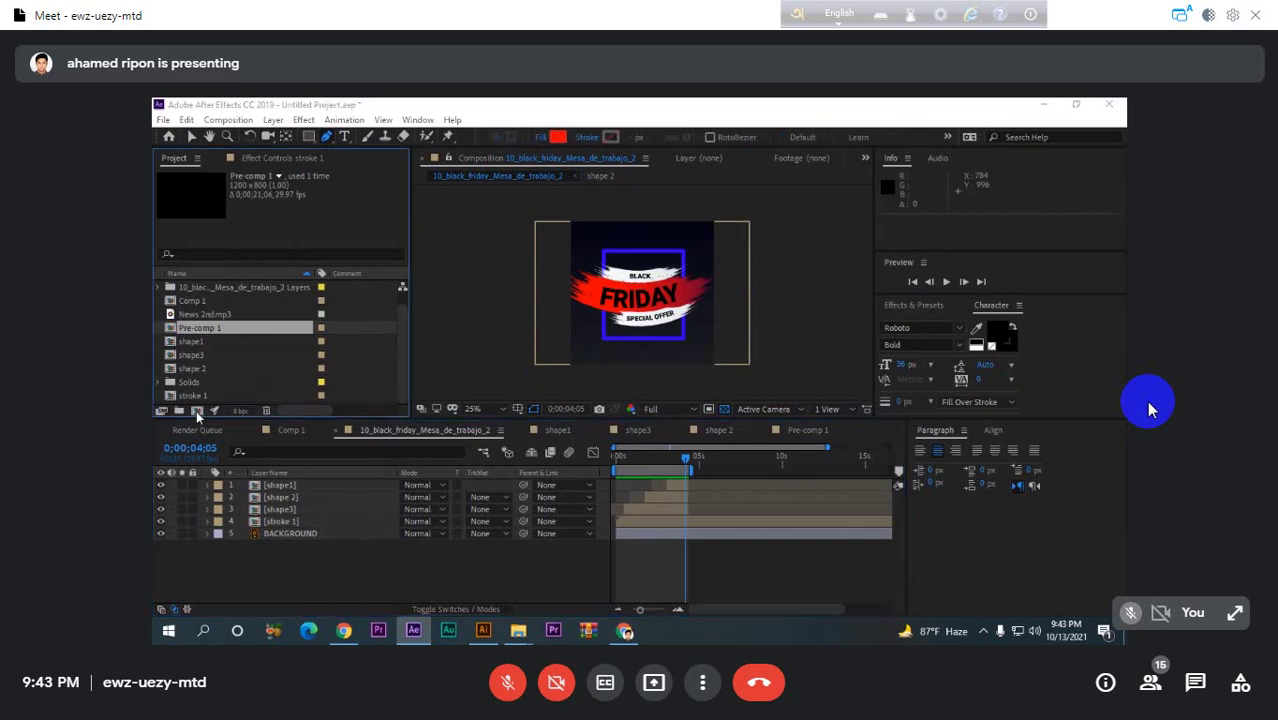
left_click(575, 505)
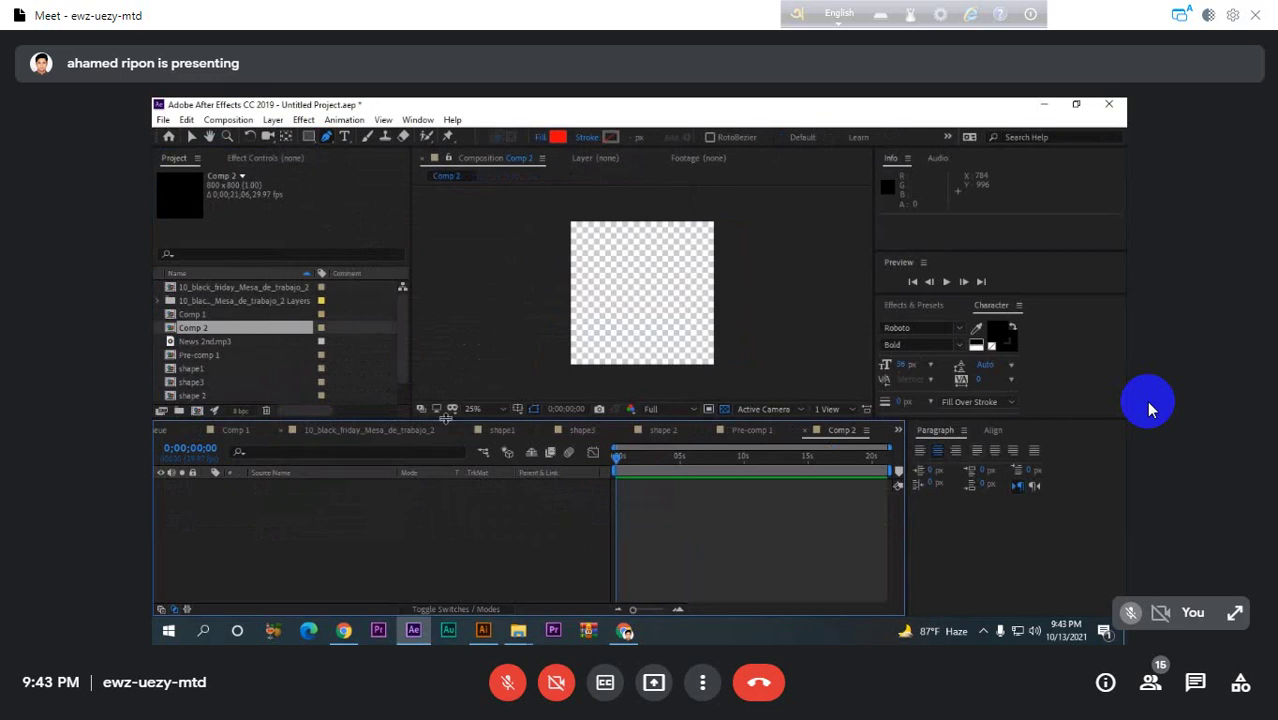
key("ctrl+k")
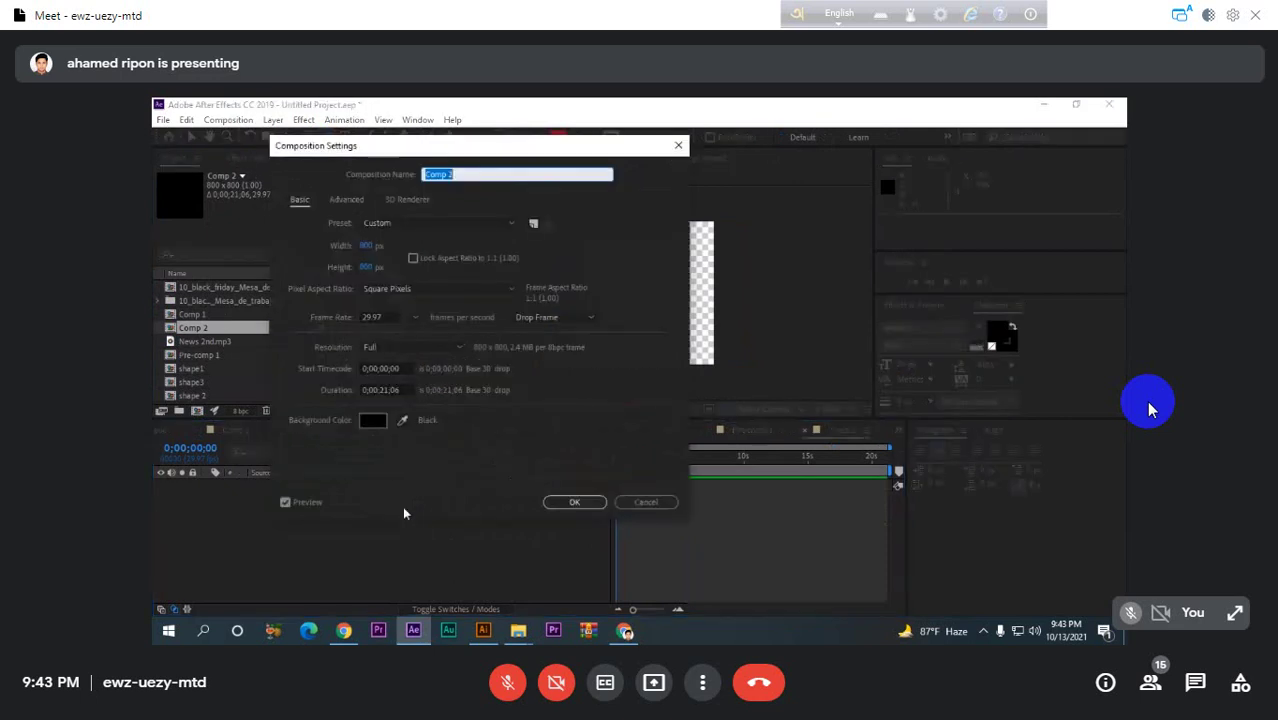
left_click(368, 250)
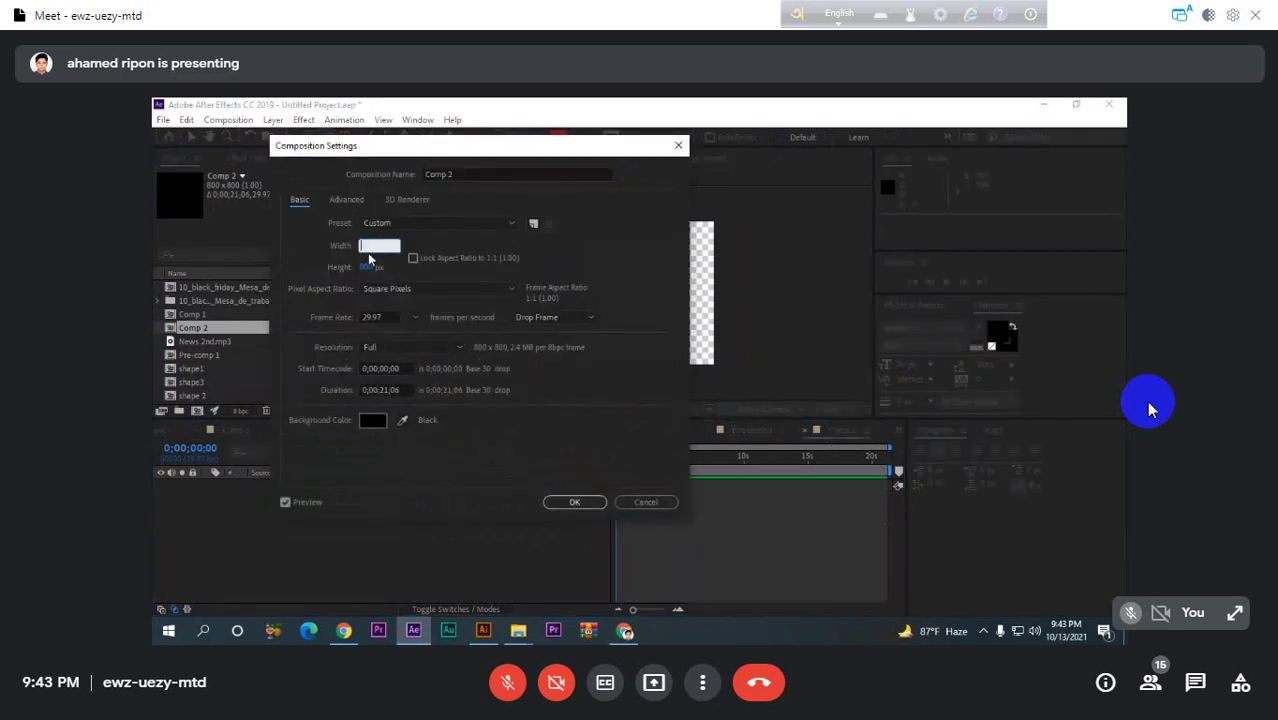
type("4")
type("9")
type("20")
left_click(372, 265)
type("1")
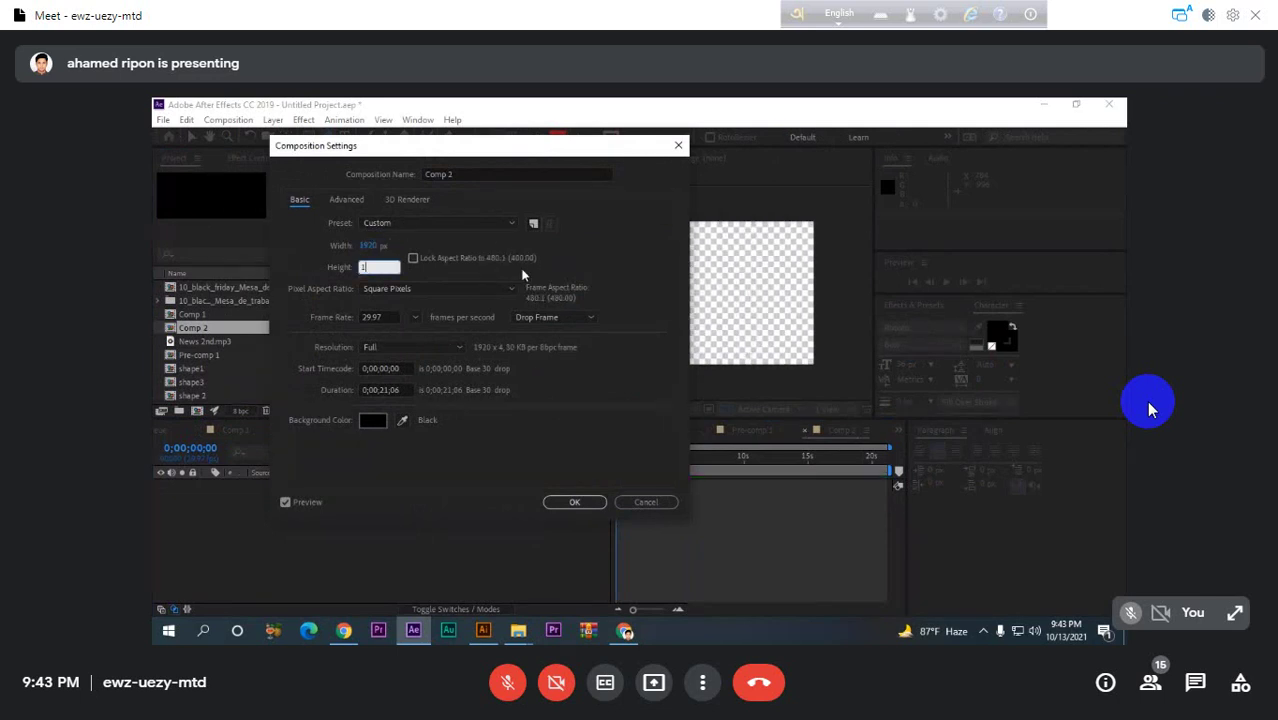
type("080")
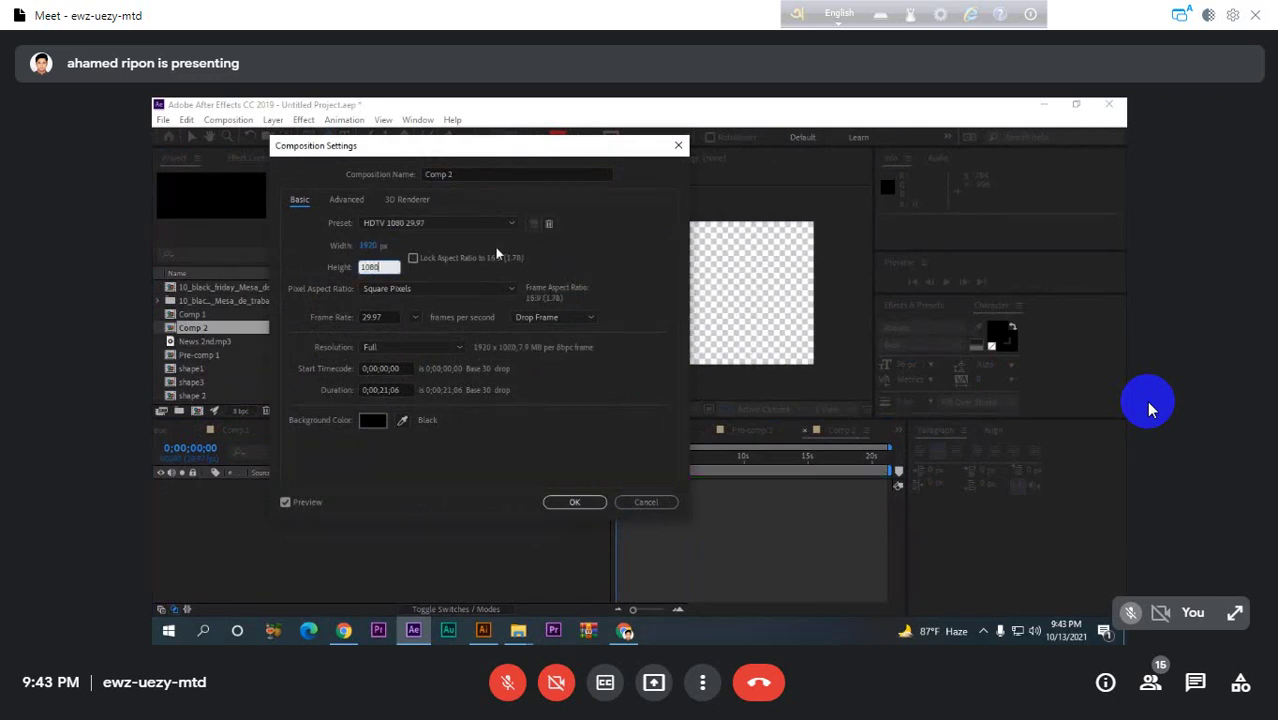
left_click(574, 502)
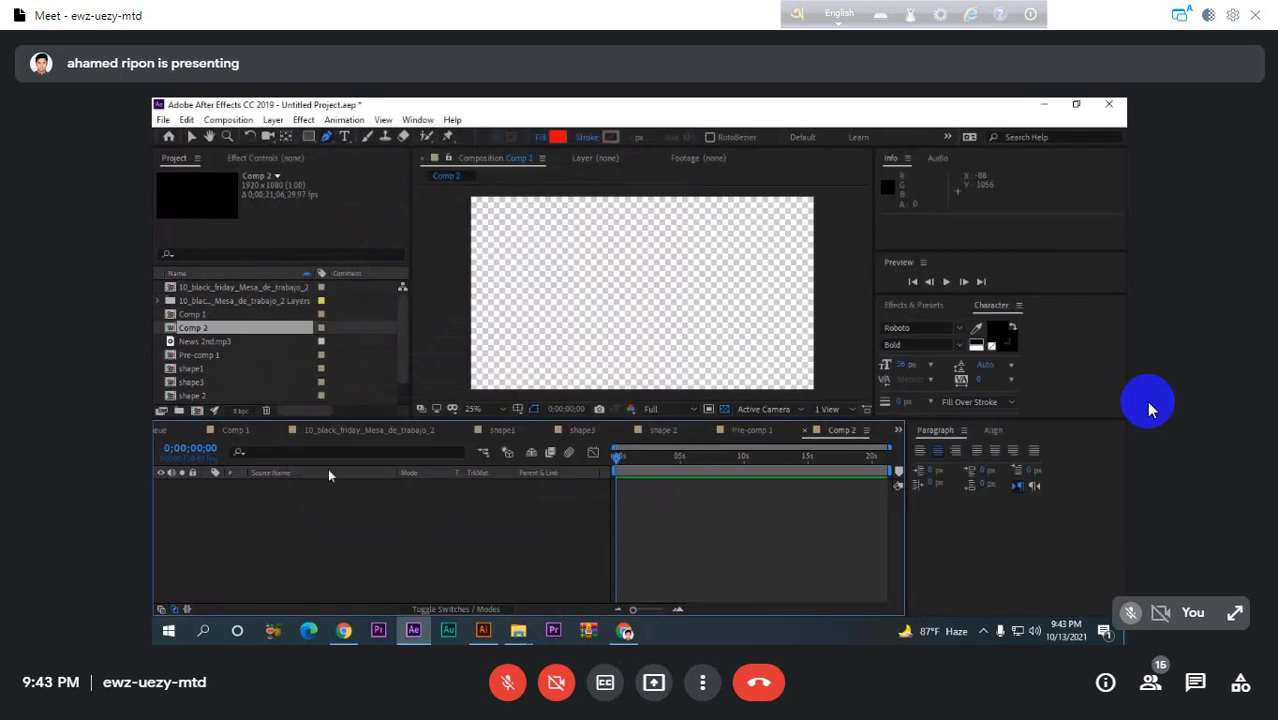
- Switch to File Explorer and look through the D:, E: and F: drives, the Desktop and the Amader Demo folder for source files
left_click(518, 630)
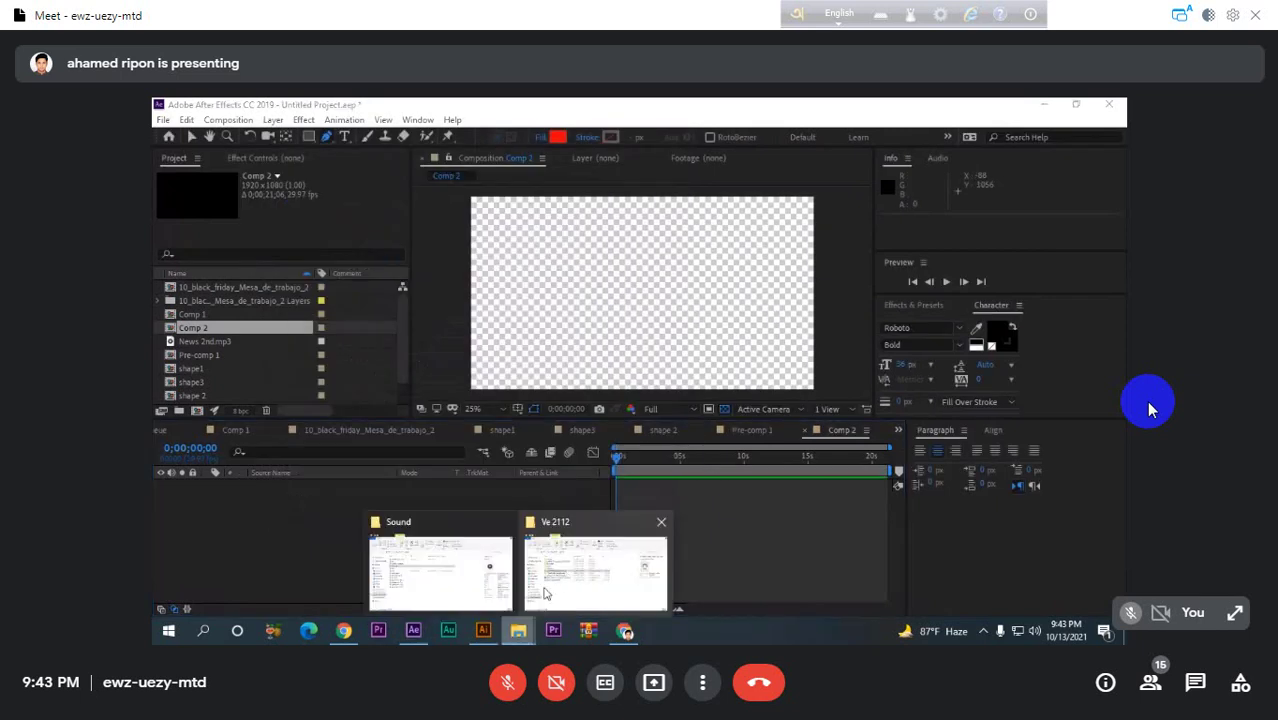
left_click(454, 607)
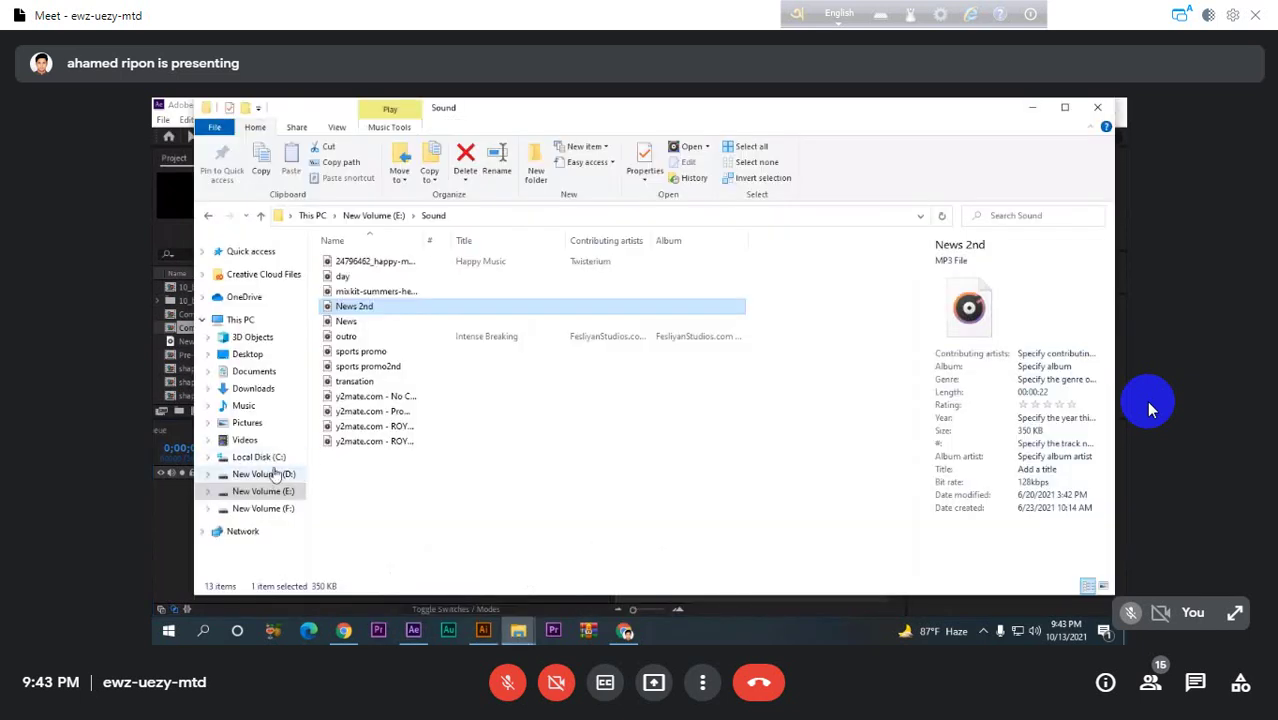
left_click(278, 474)
scroll(596, 385, "down", 4)
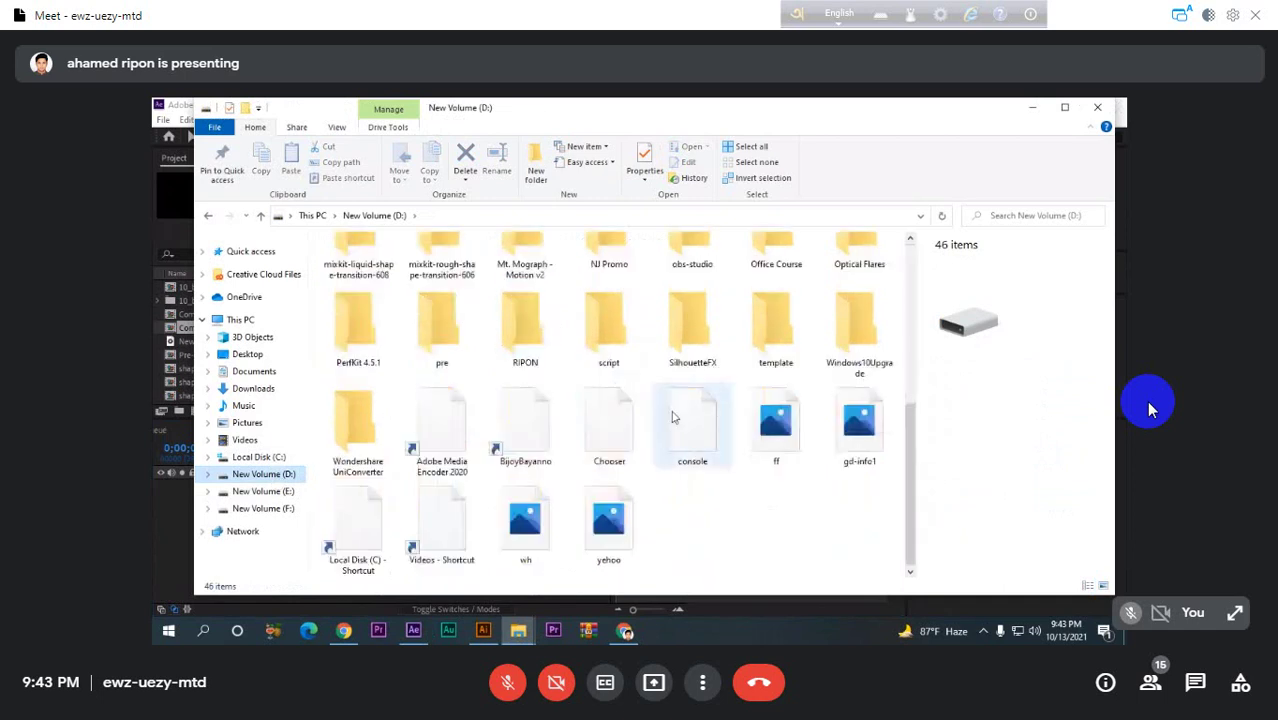
scroll(726, 427, "up", 5)
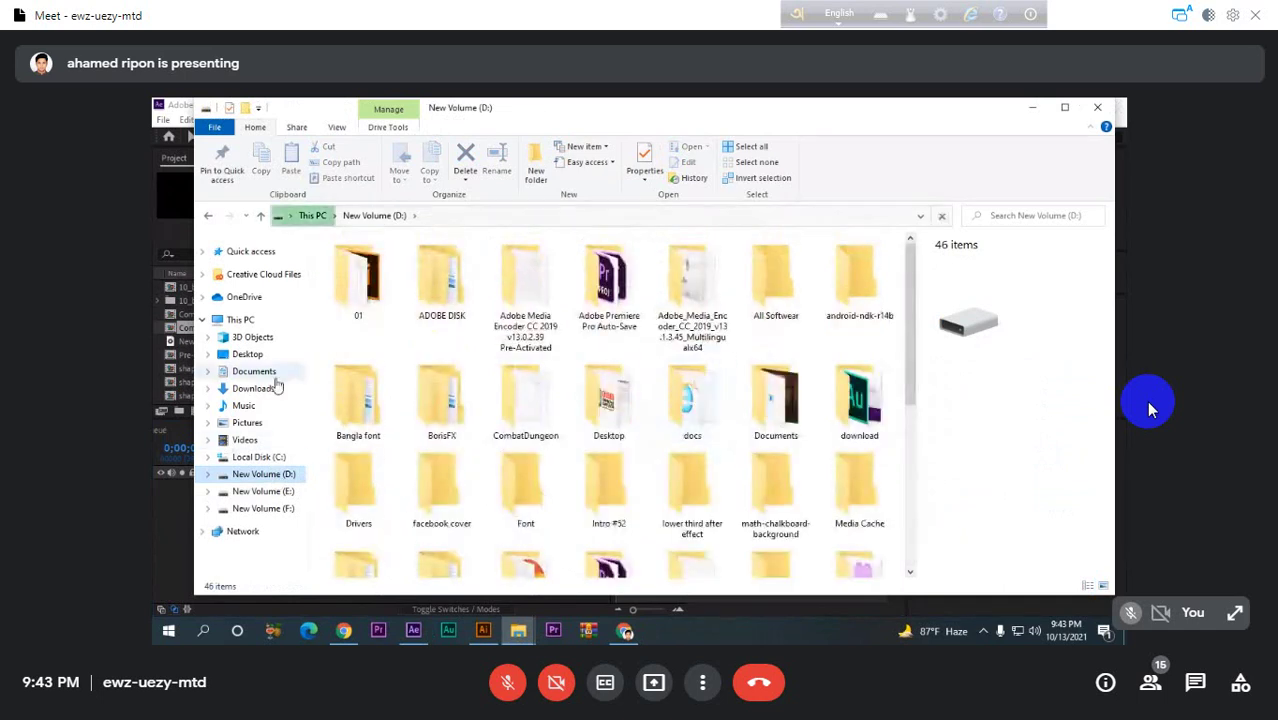
left_click(255, 356)
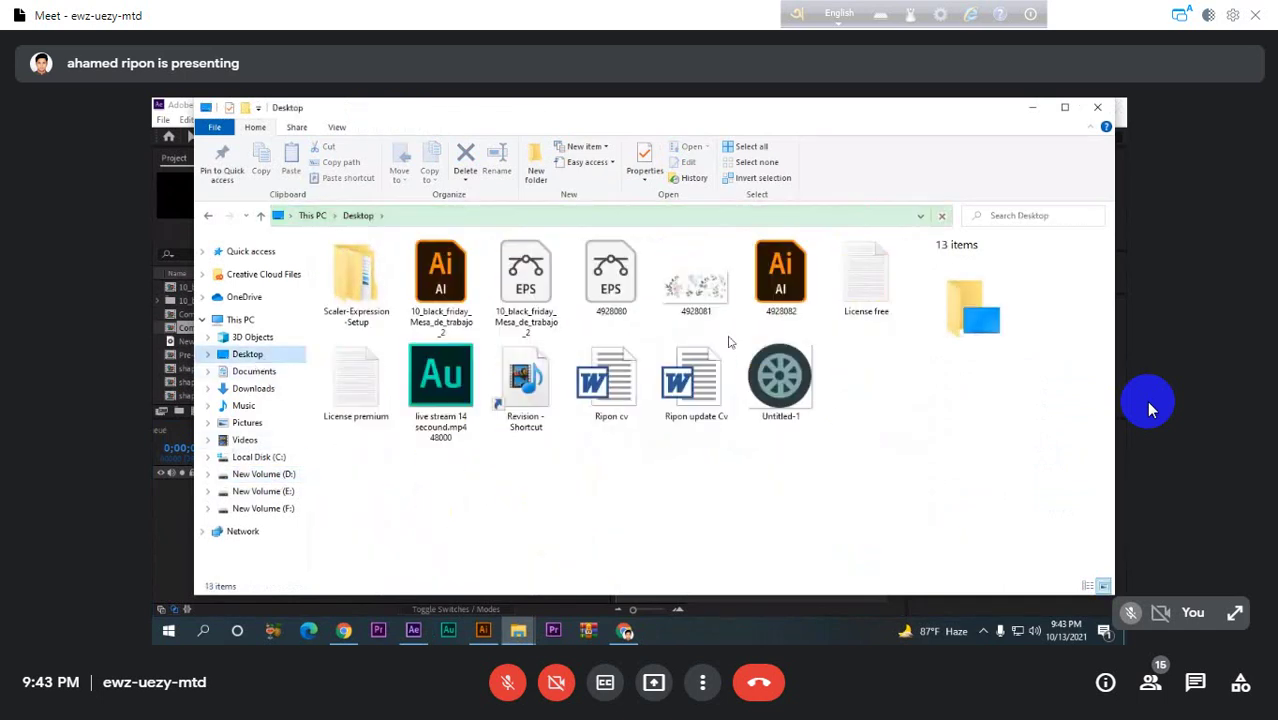
left_click(263, 491)
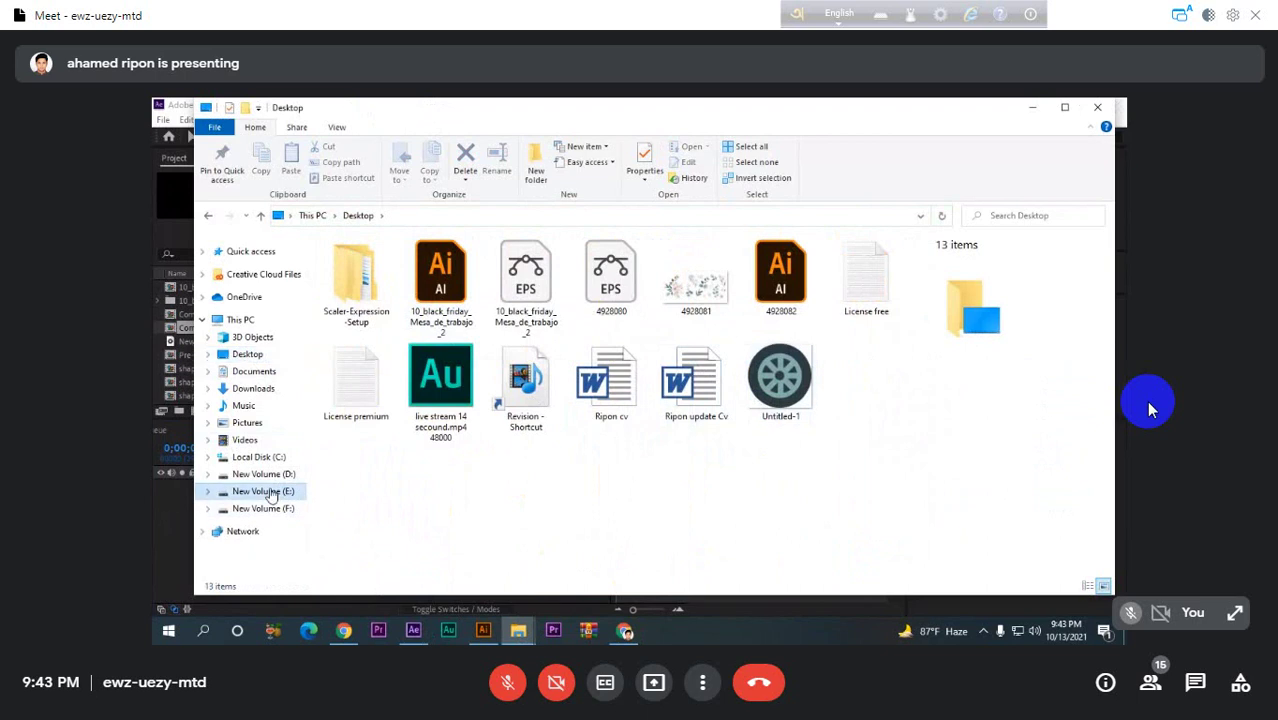
scroll(560, 437, "down", 3)
scroll(560, 437, "up", 4)
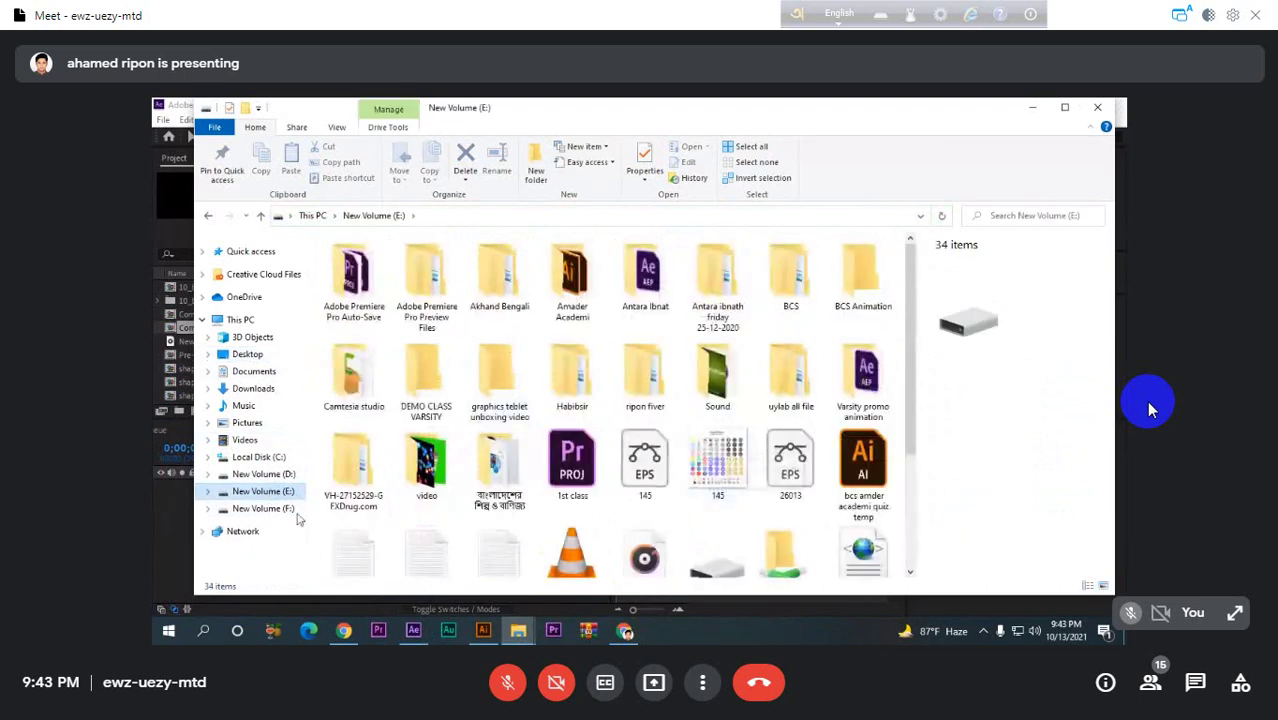
left_click(263, 508)
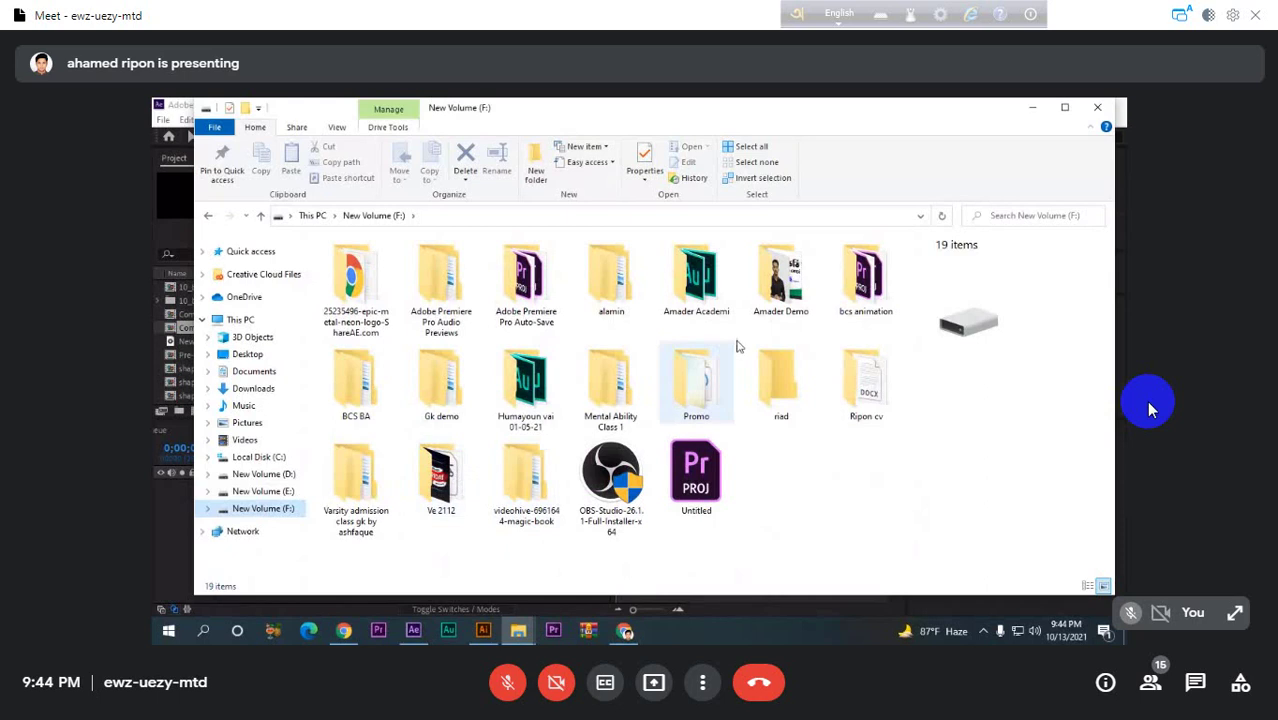
double_click(781, 280)
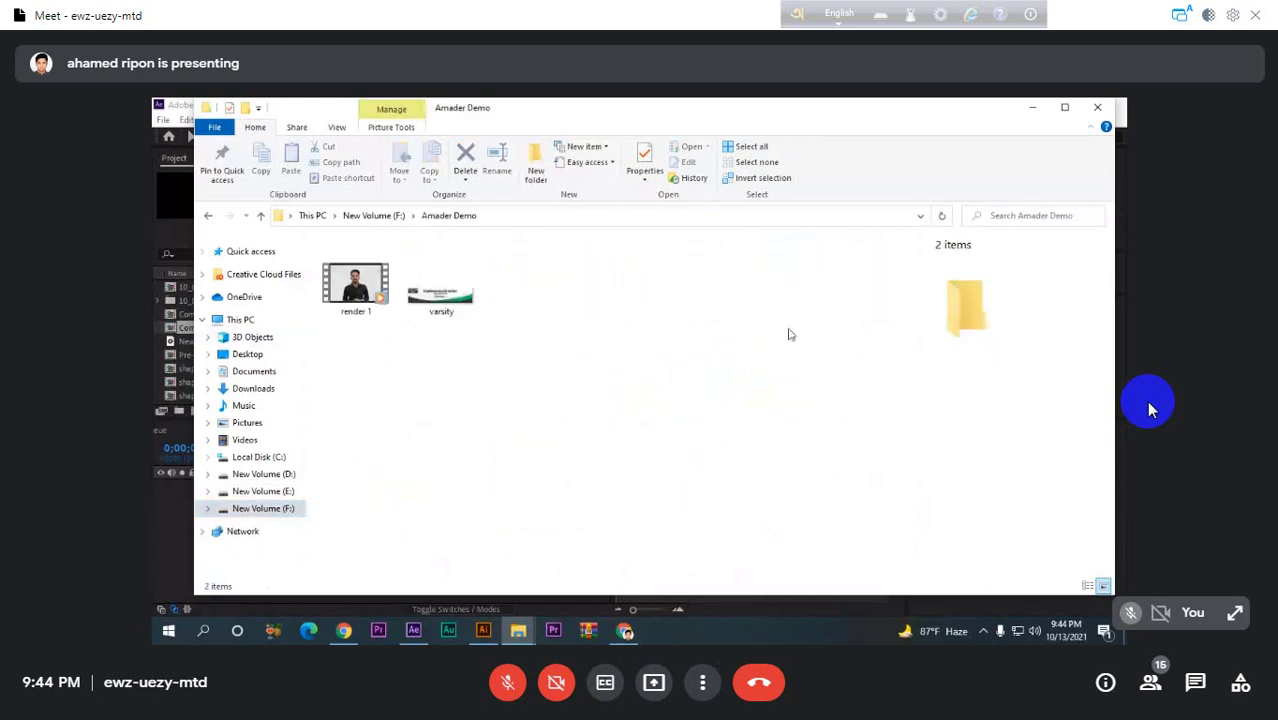
left_click(261, 216)
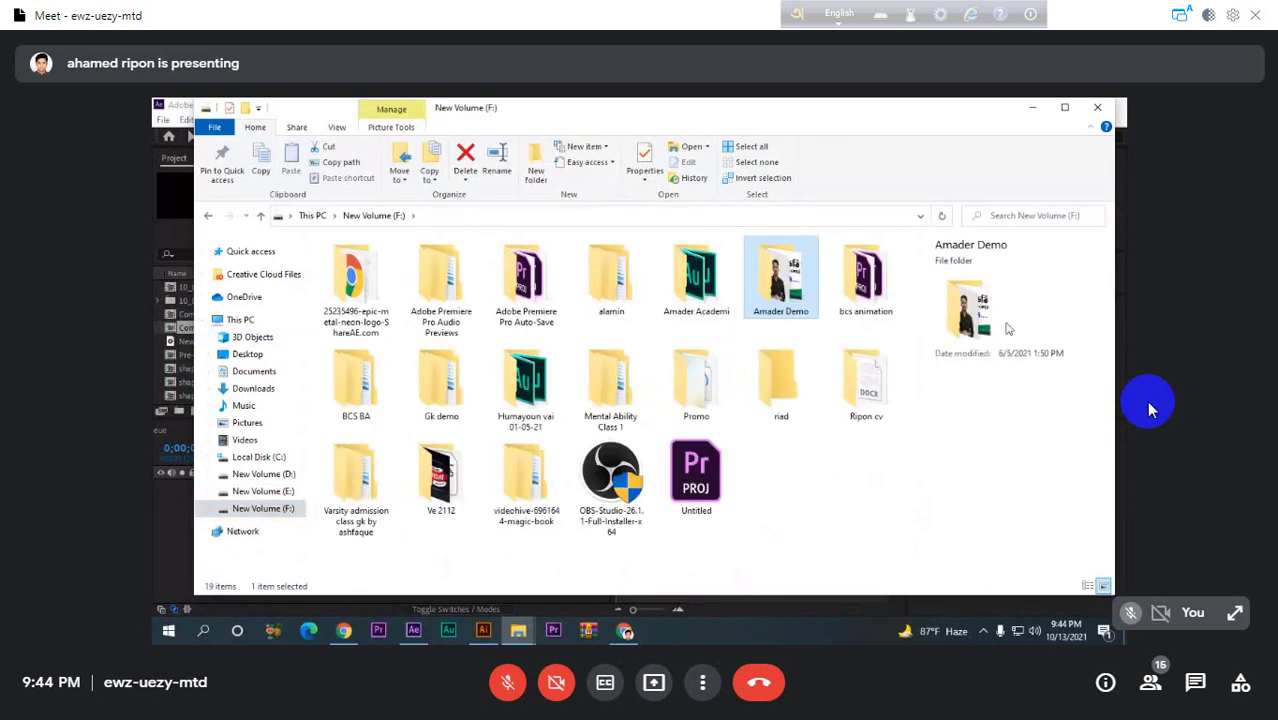
left_click(263, 491)
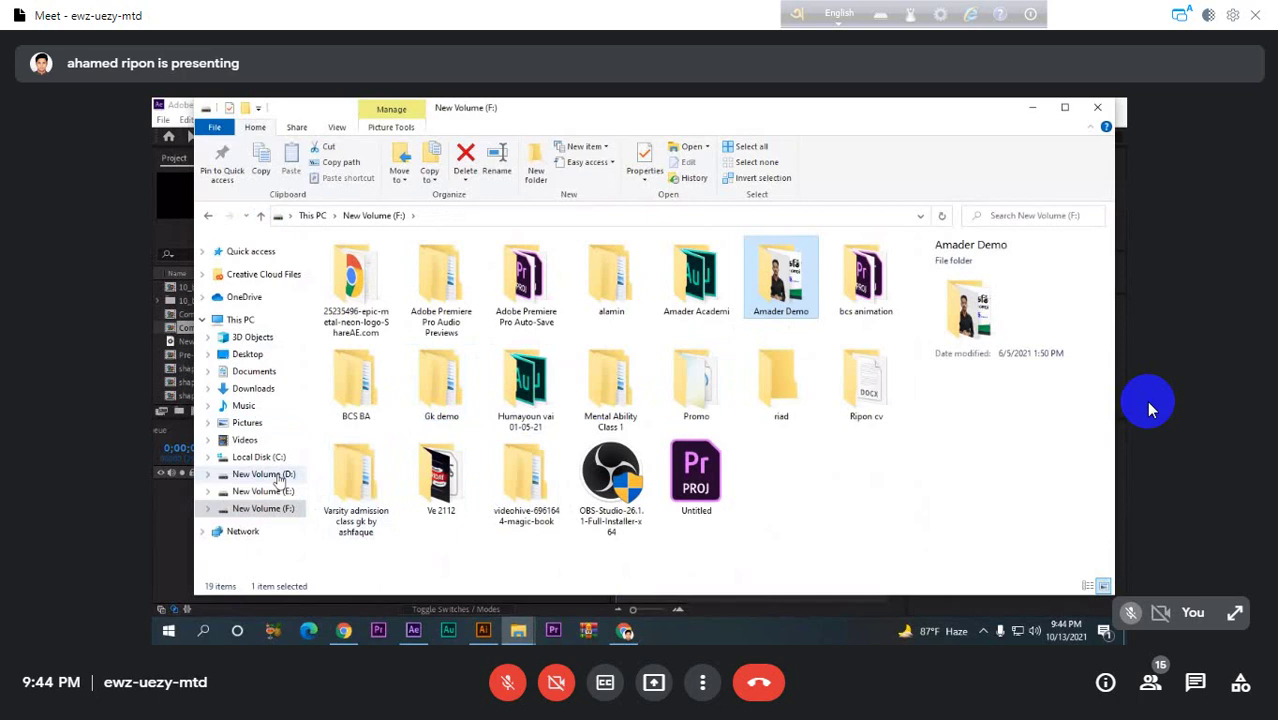
scroll(738, 405, "down", 3)
scroll(738, 405, "up", 3)
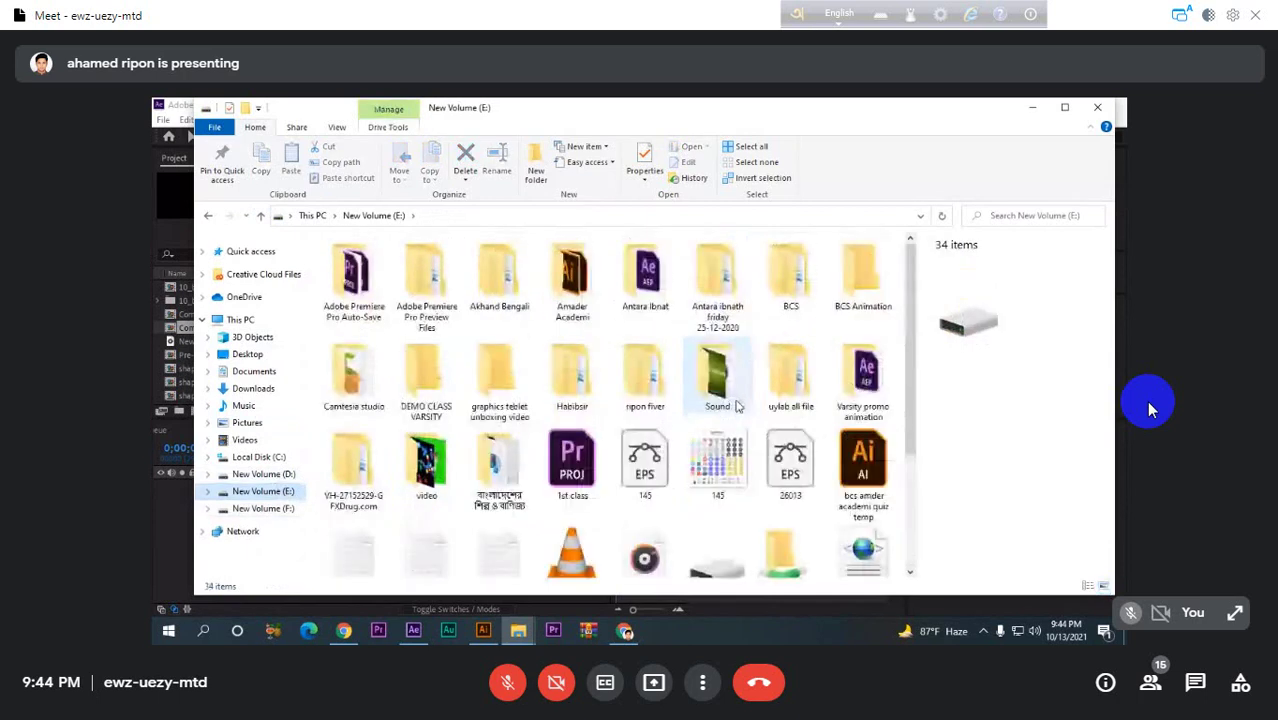
- Switch to Chrome, search Google for "png character download" in a new tab and browse Pngtree's character page
left_click(624, 630)
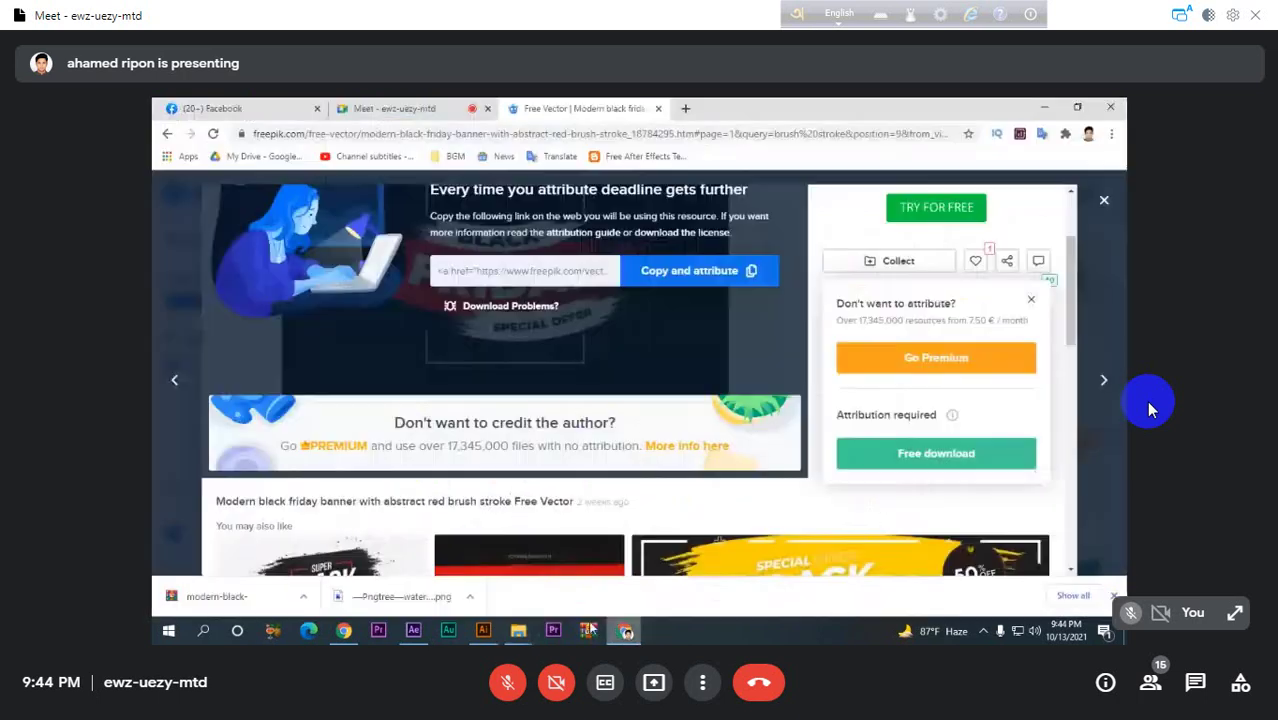
left_click(658, 108)
left_click(515, 108)
left_click(604, 397)
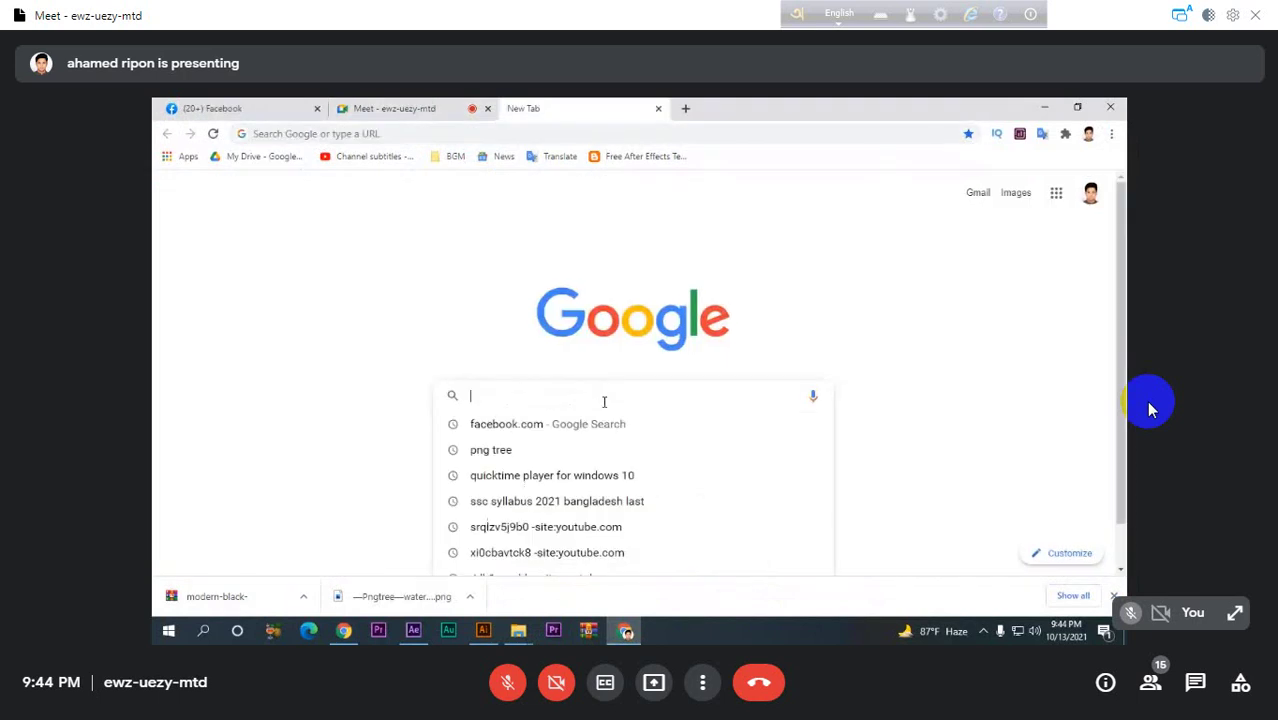
type("png")
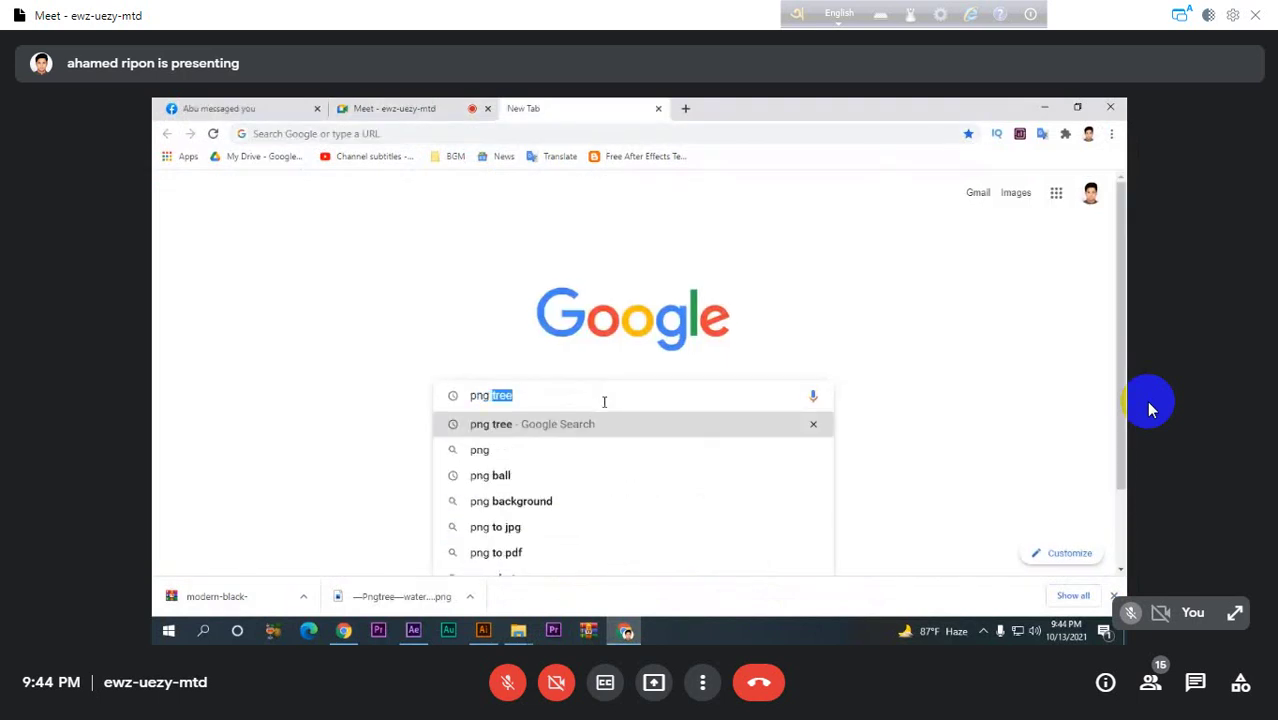
type(" c")
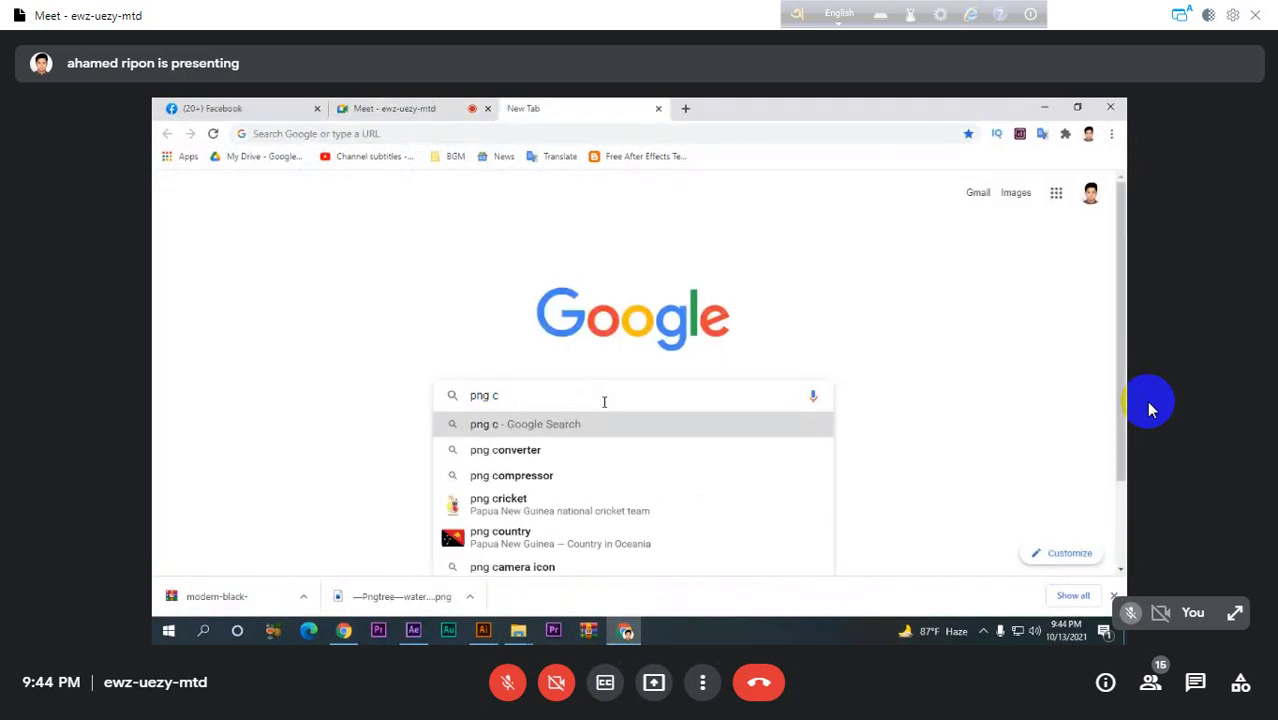
type("hrac")
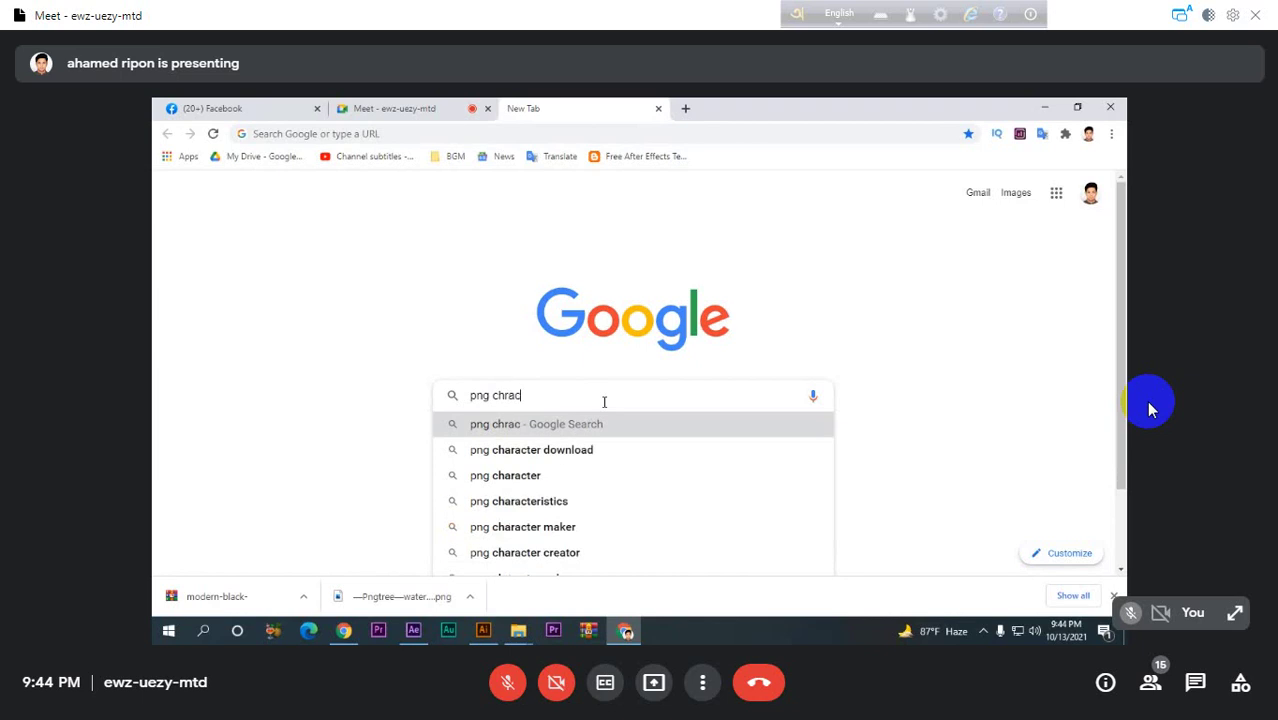
left_click(563, 460)
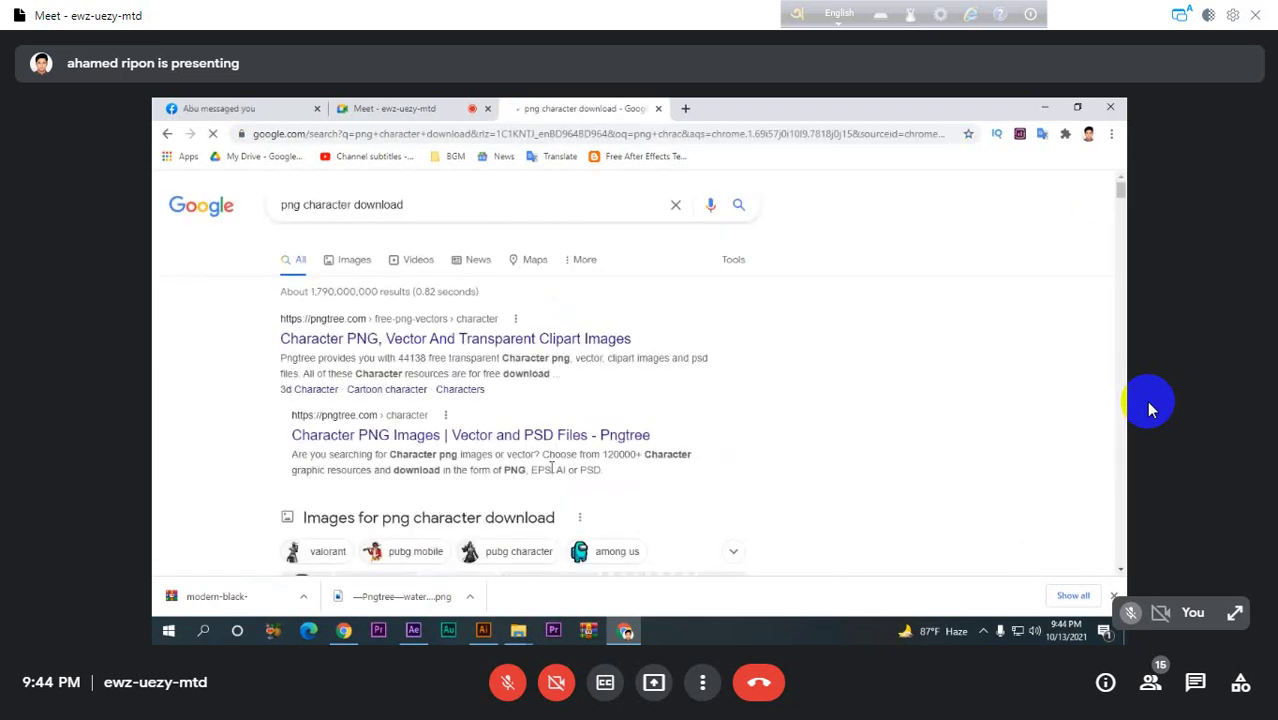
left_click(378, 342)
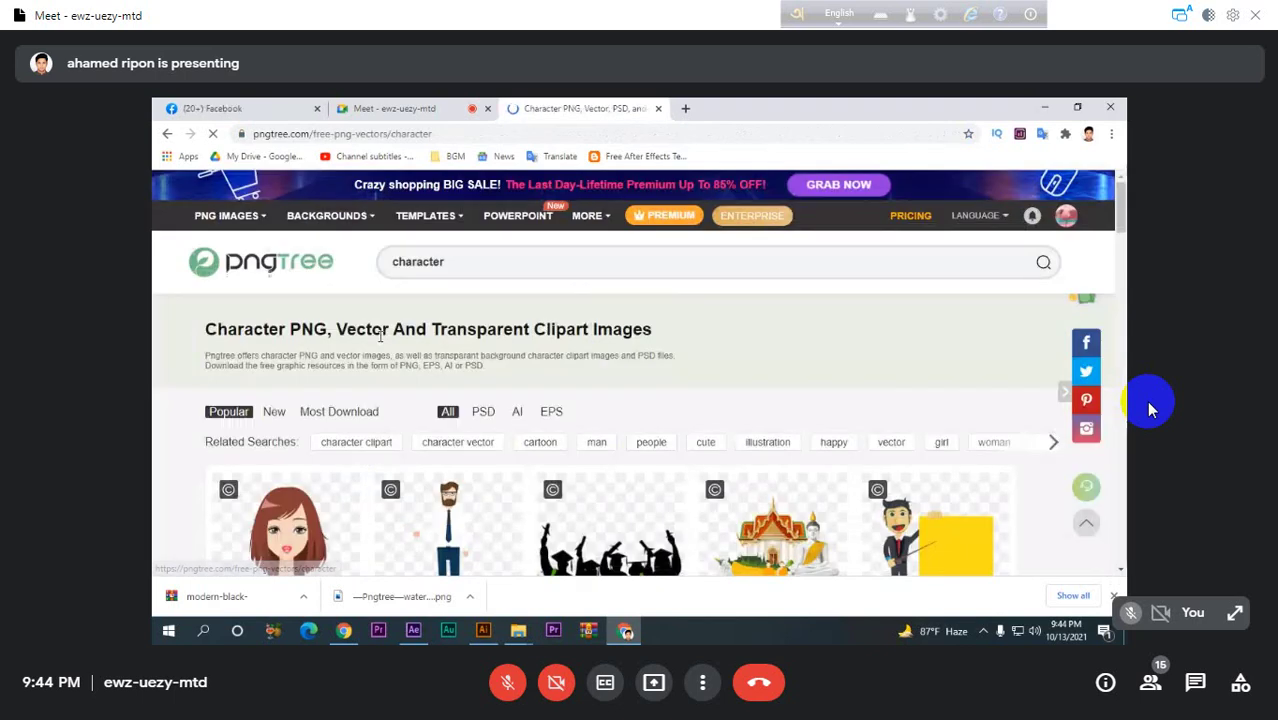
scroll(453, 347, "down", 3)
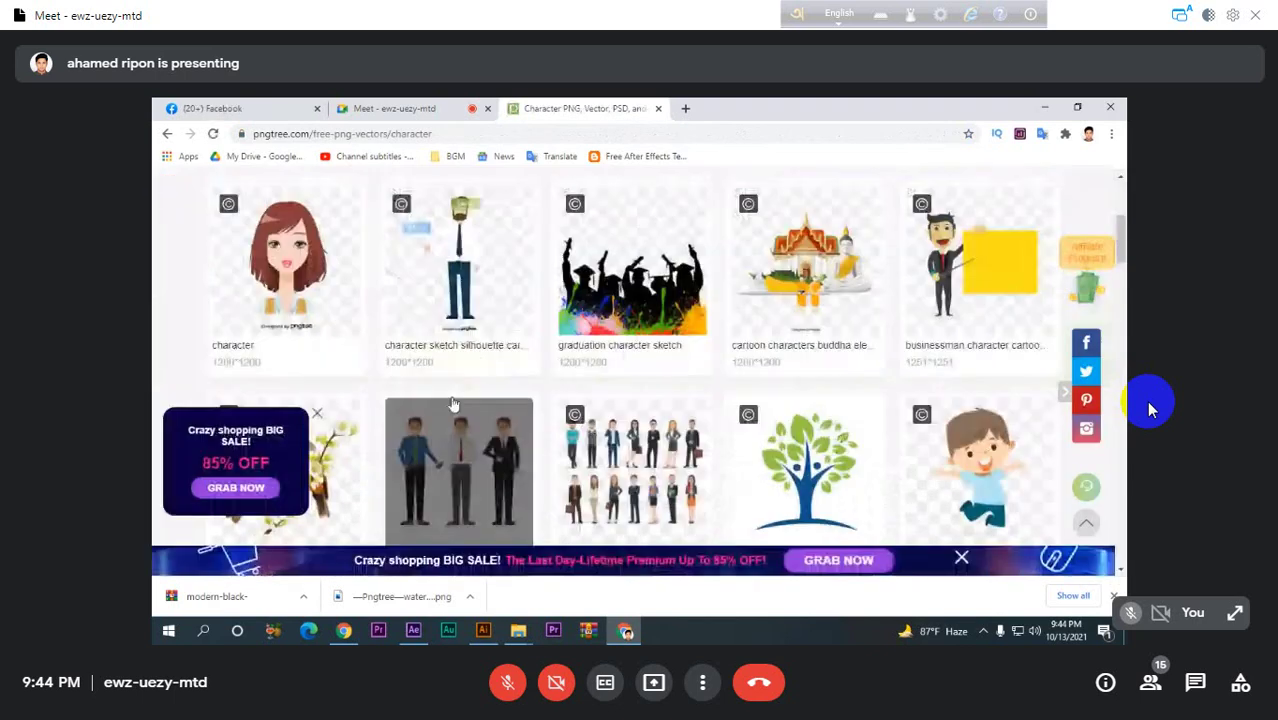
- Try to download the PNG of the bearded Character Sketch Silhouette Cartoon Villain and return to the character listing
left_click(482, 278)
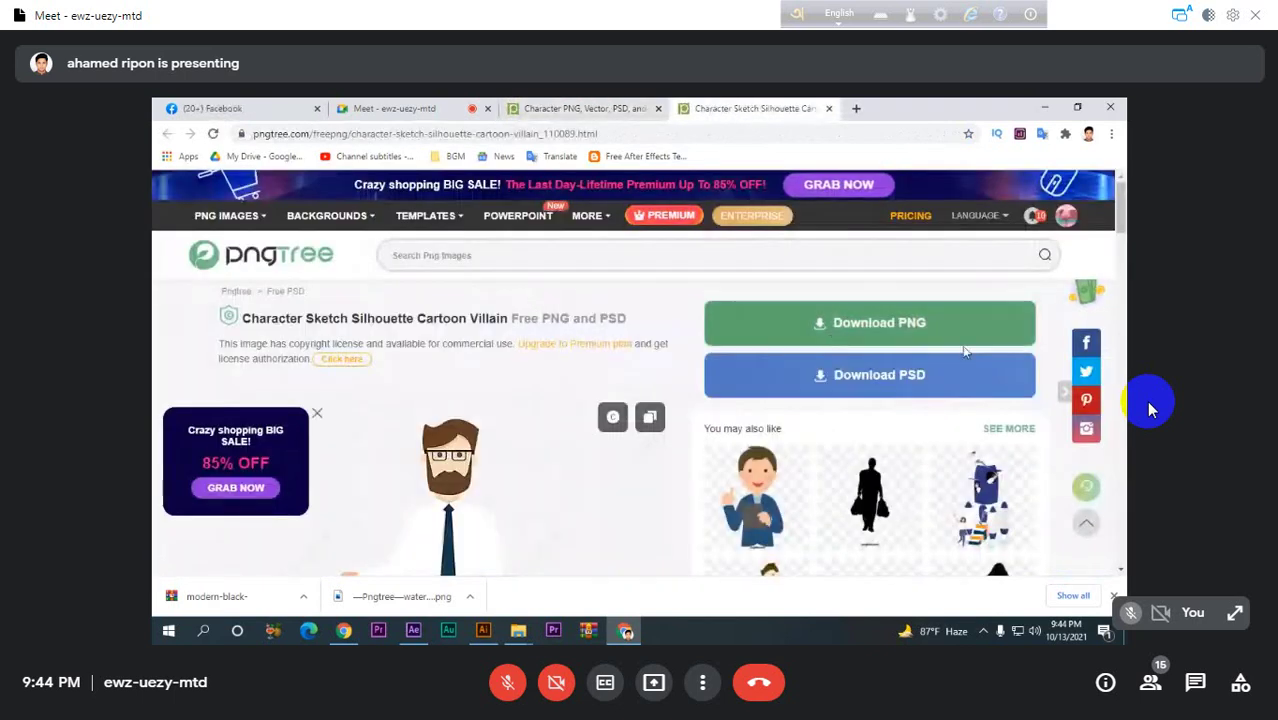
left_click(840, 330)
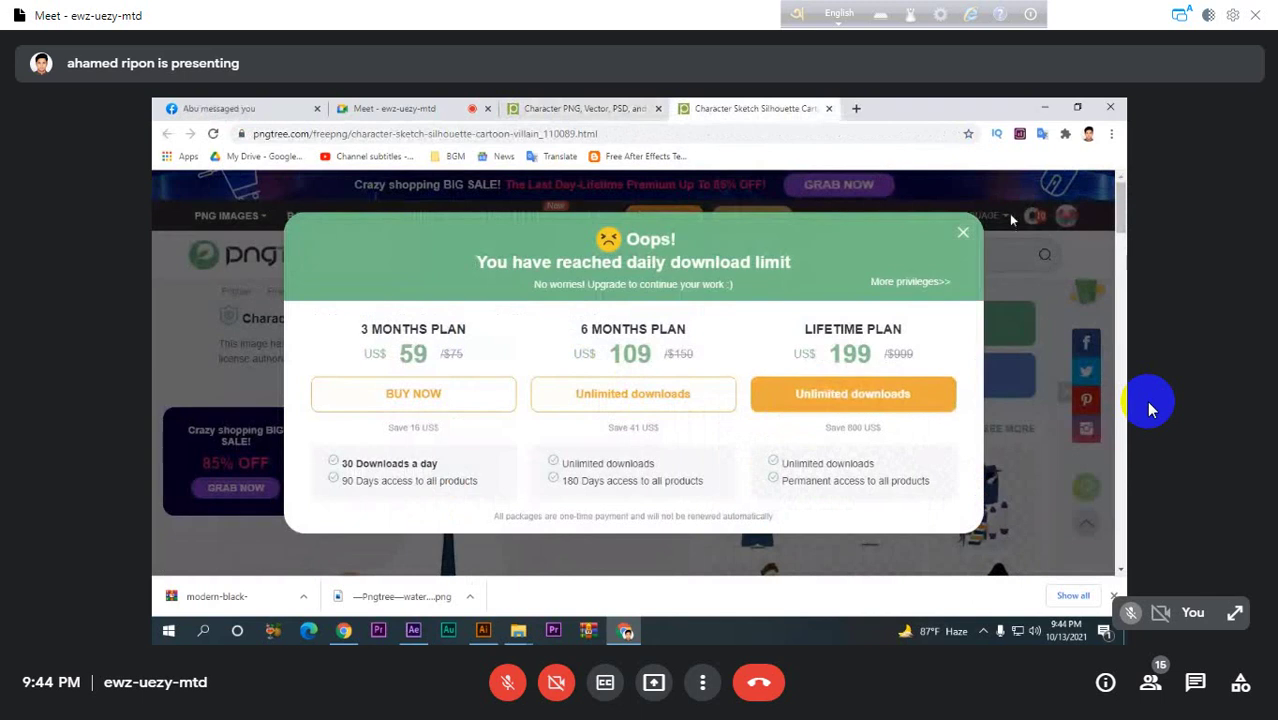
left_click(960, 240)
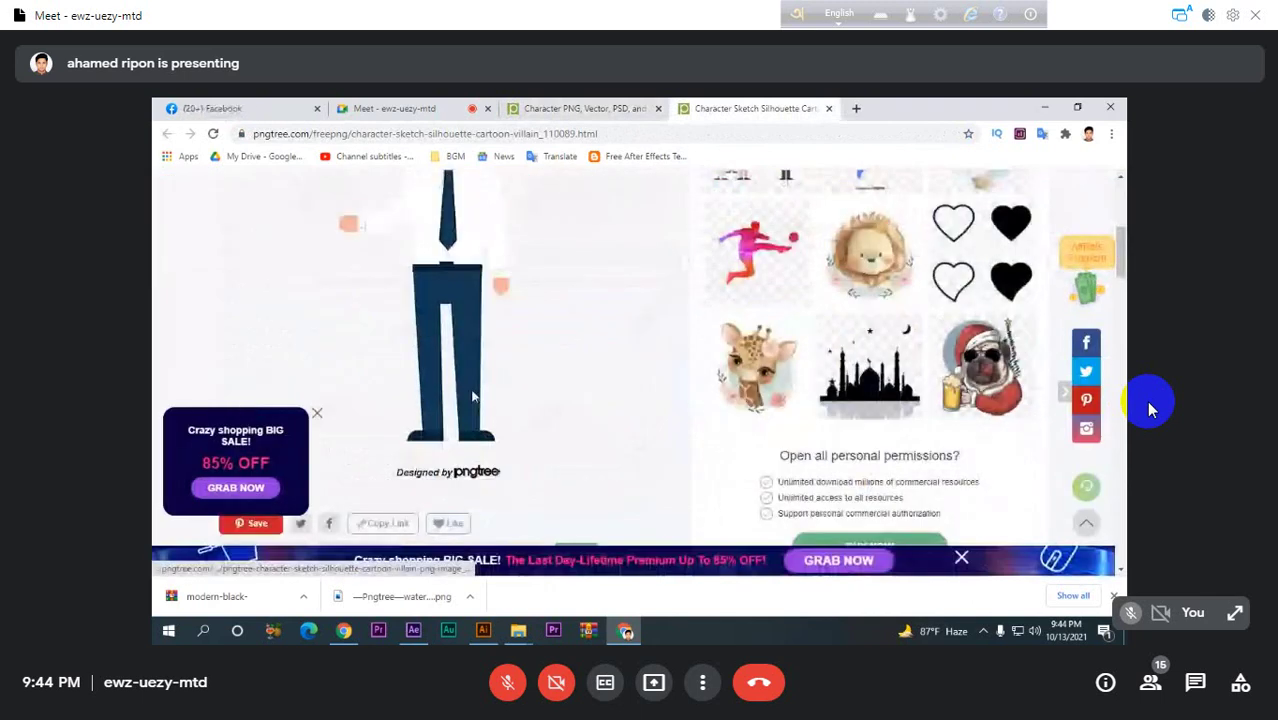
left_click(590, 108)
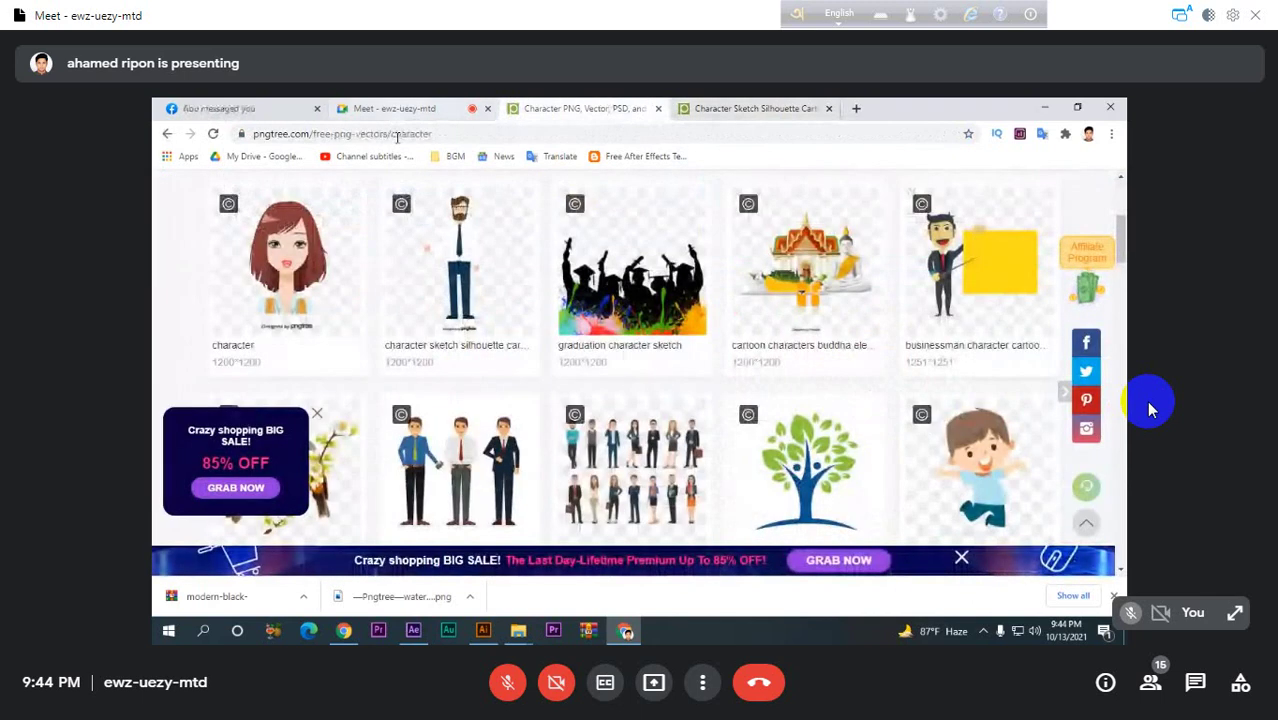
- Return to the Google results for "png character download" and look through them for a character image
scroll(859, 324, "up", 5)
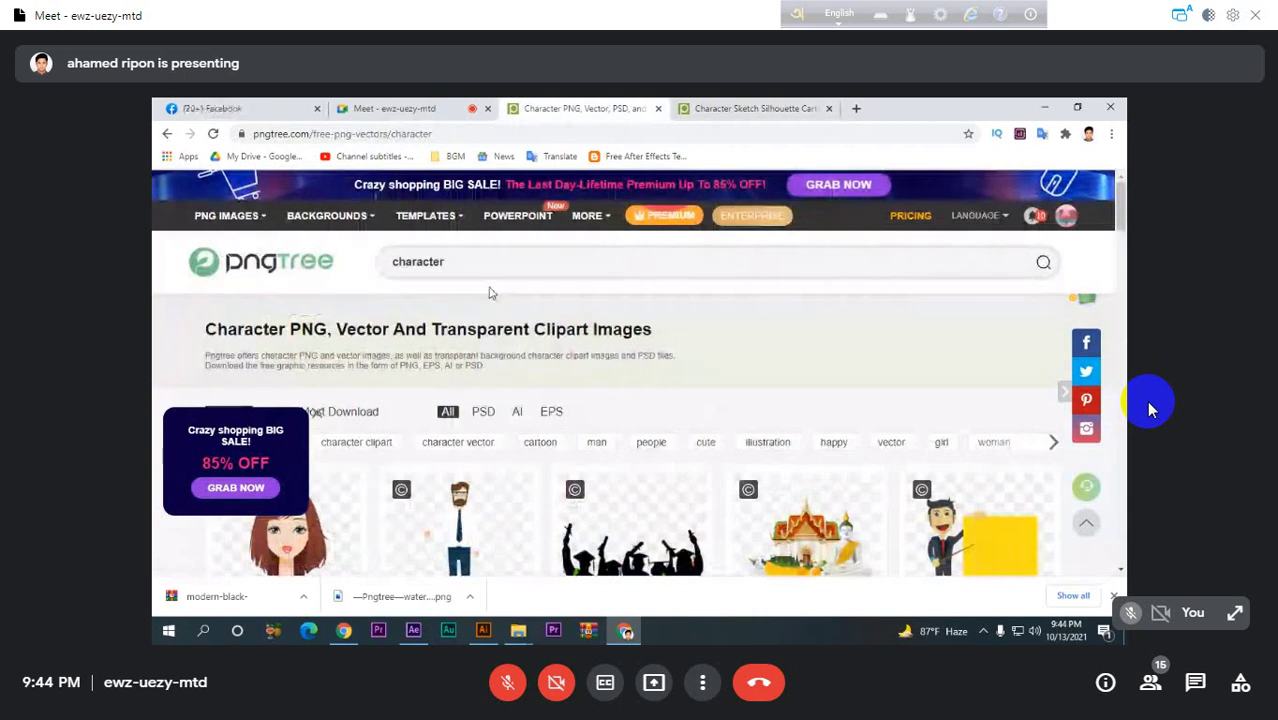
left_click(167, 134)
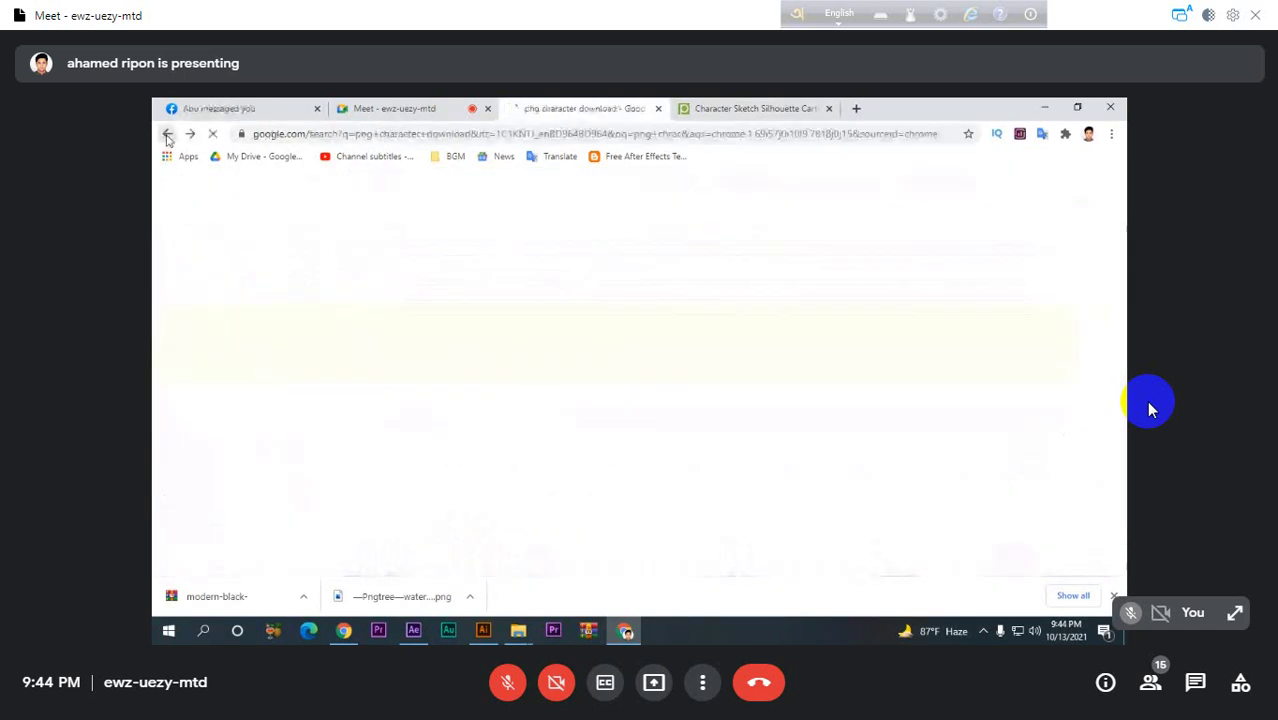
scroll(455, 378, "down", 3)
scroll(445, 375, "down", 2)
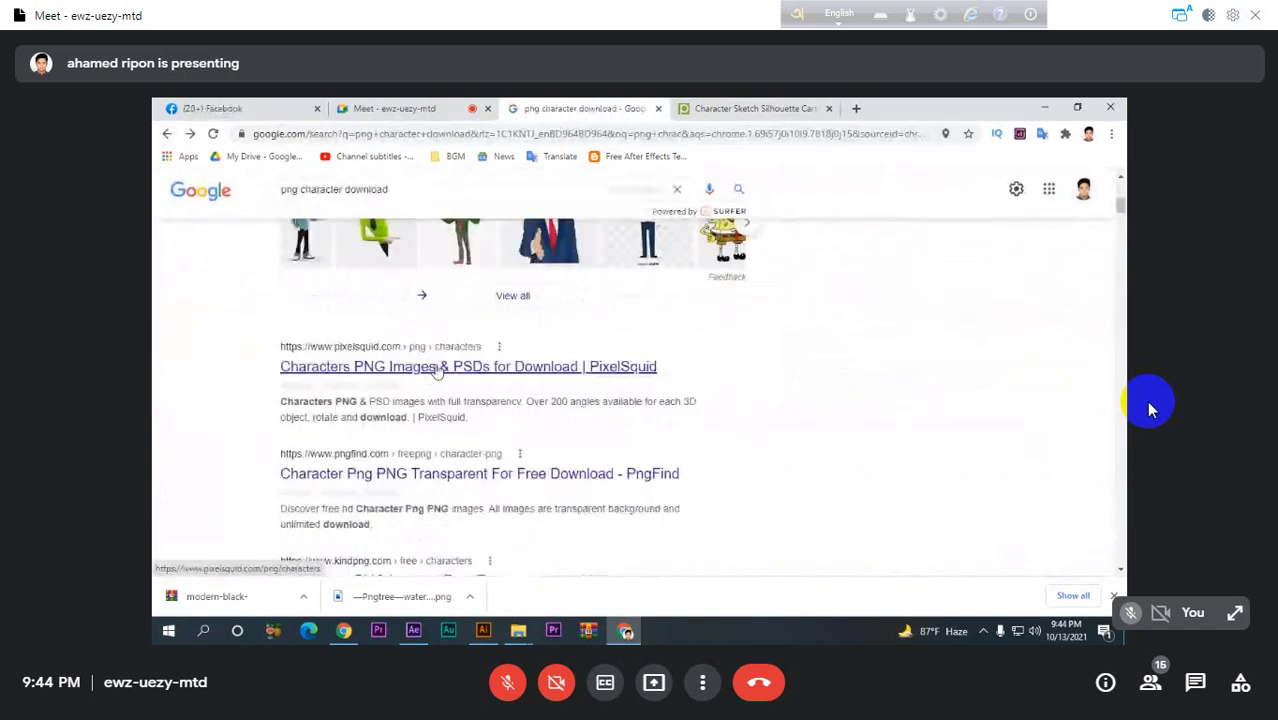
scroll(440, 372, "up", 2)
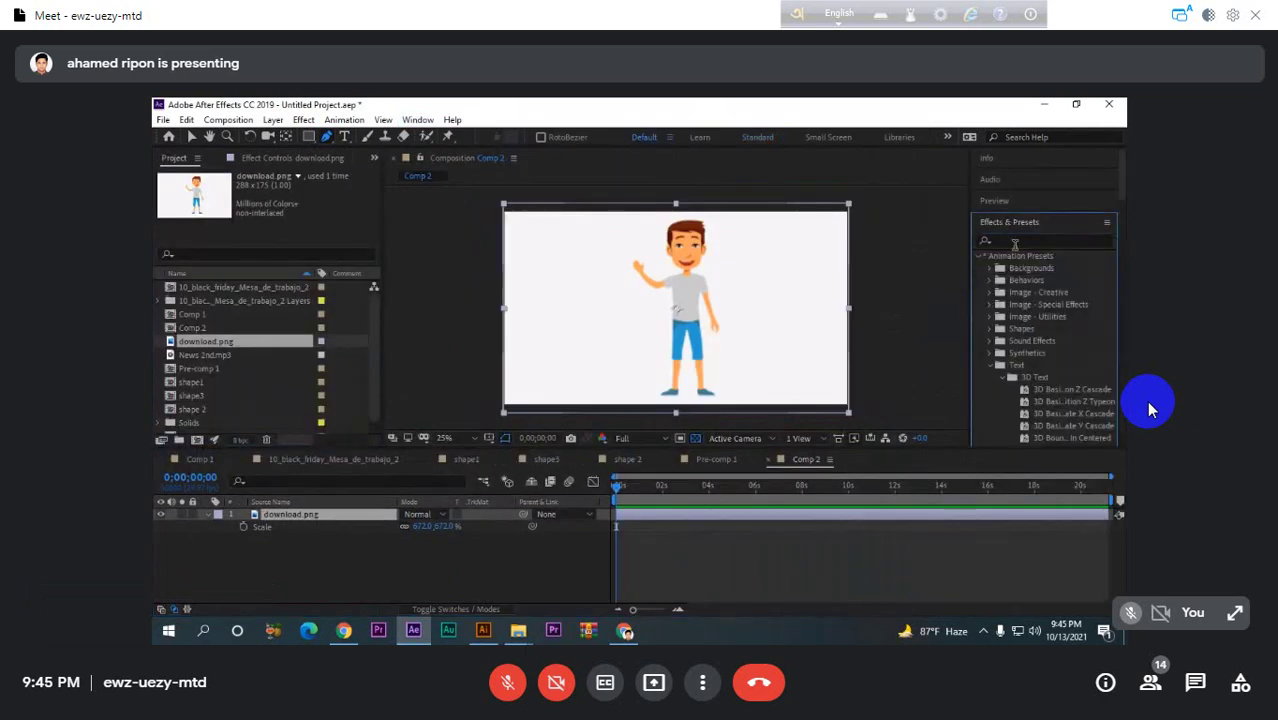
- Find the Color Key effect, apply it to the download.png layer and sample the image's white background as the key color
type("colo")
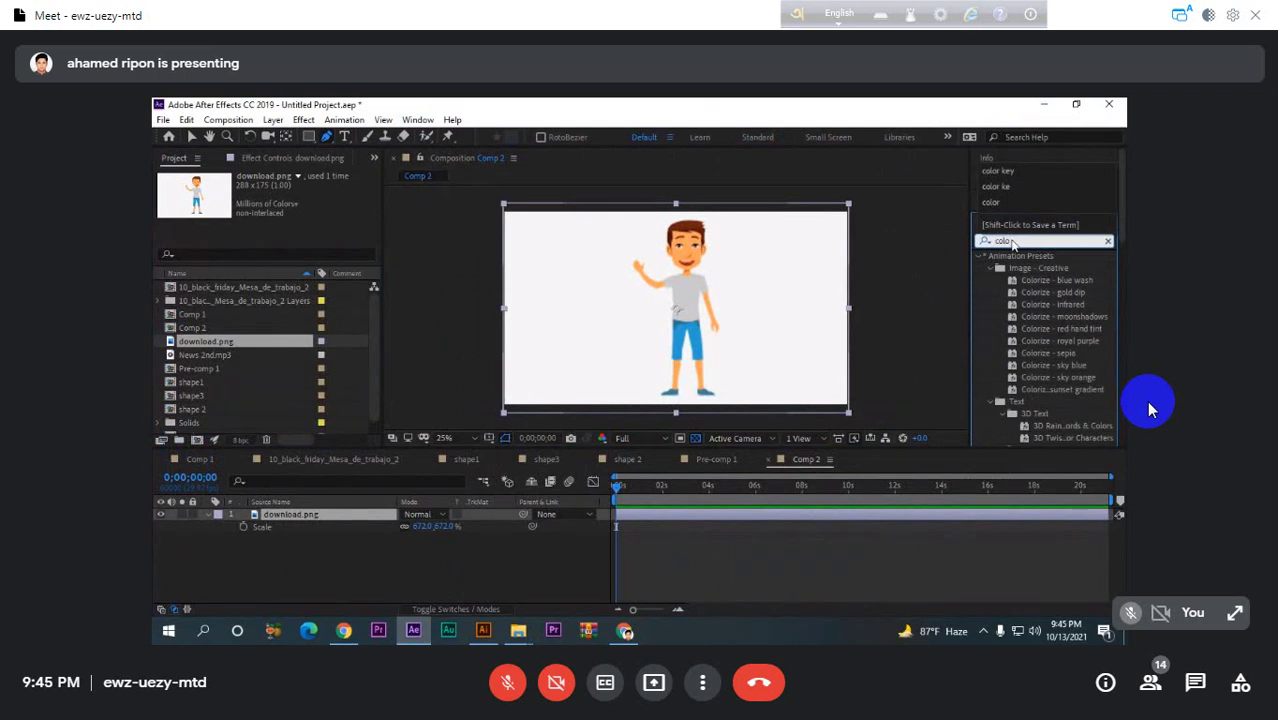
type("r key")
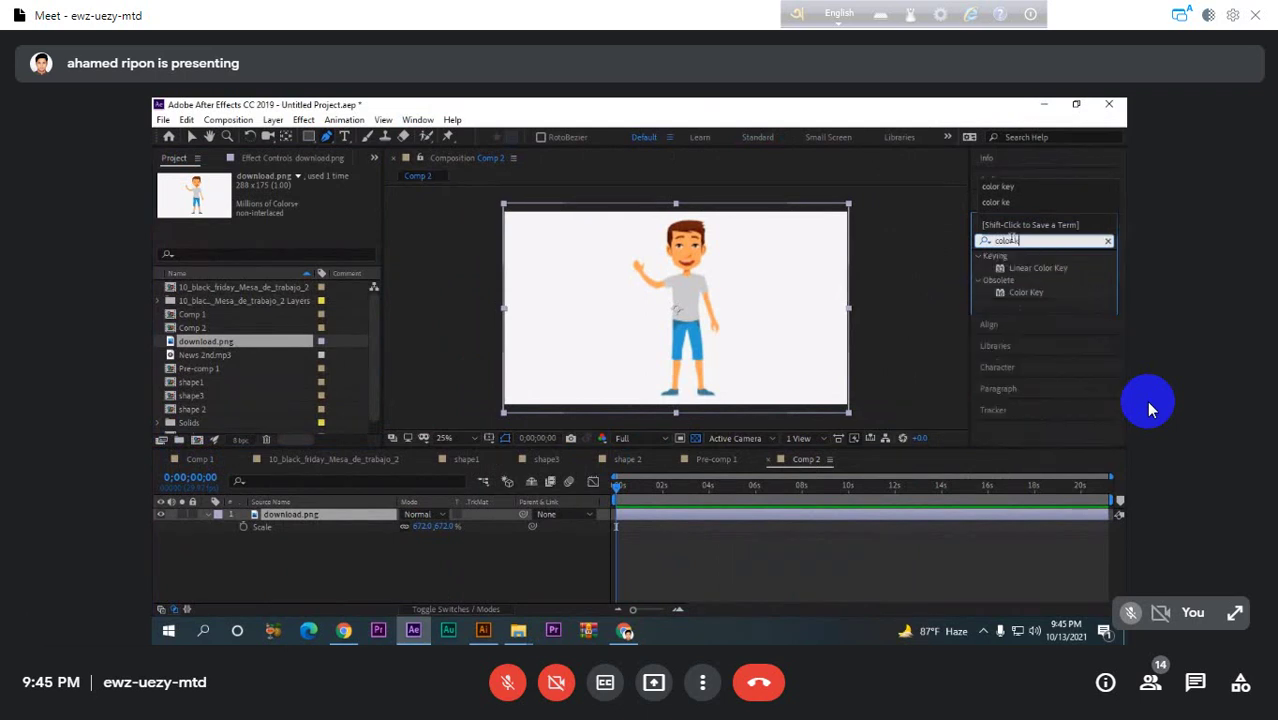
left_click(1041, 293)
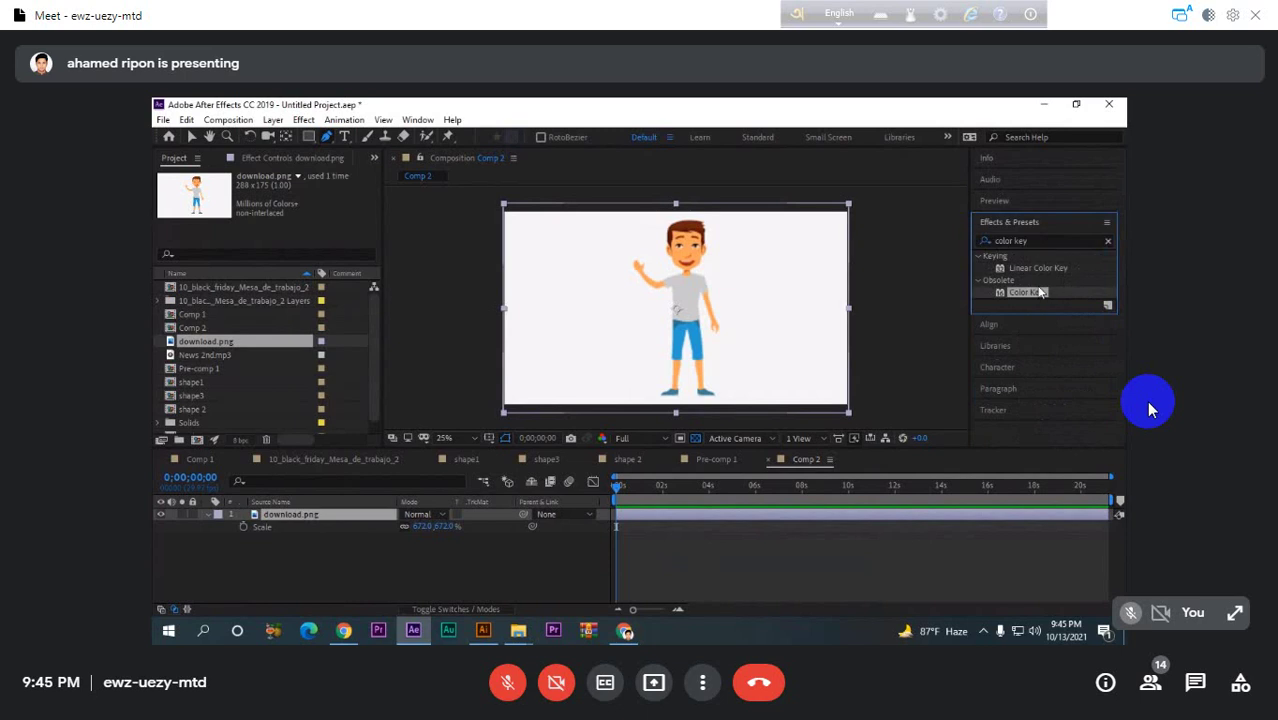
left_click(1053, 269)
left_click_drag(1028, 292, 810, 518)
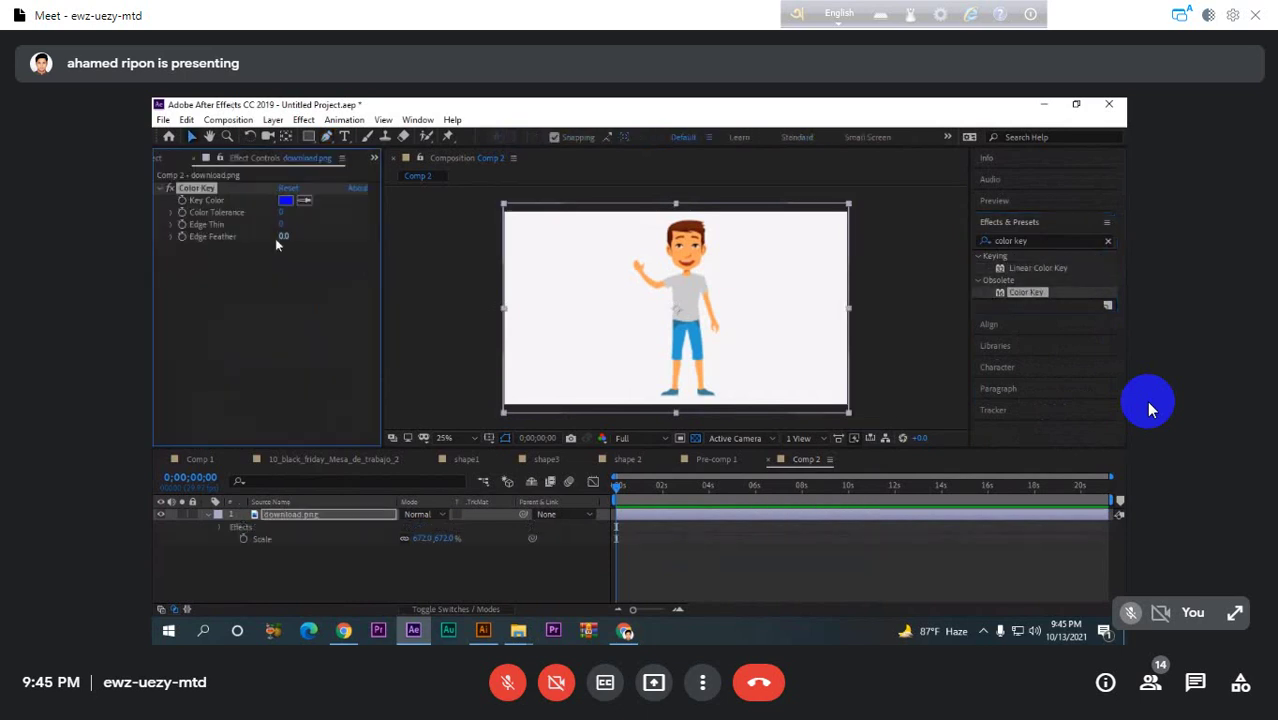
left_click(304, 200)
left_click(600, 282)
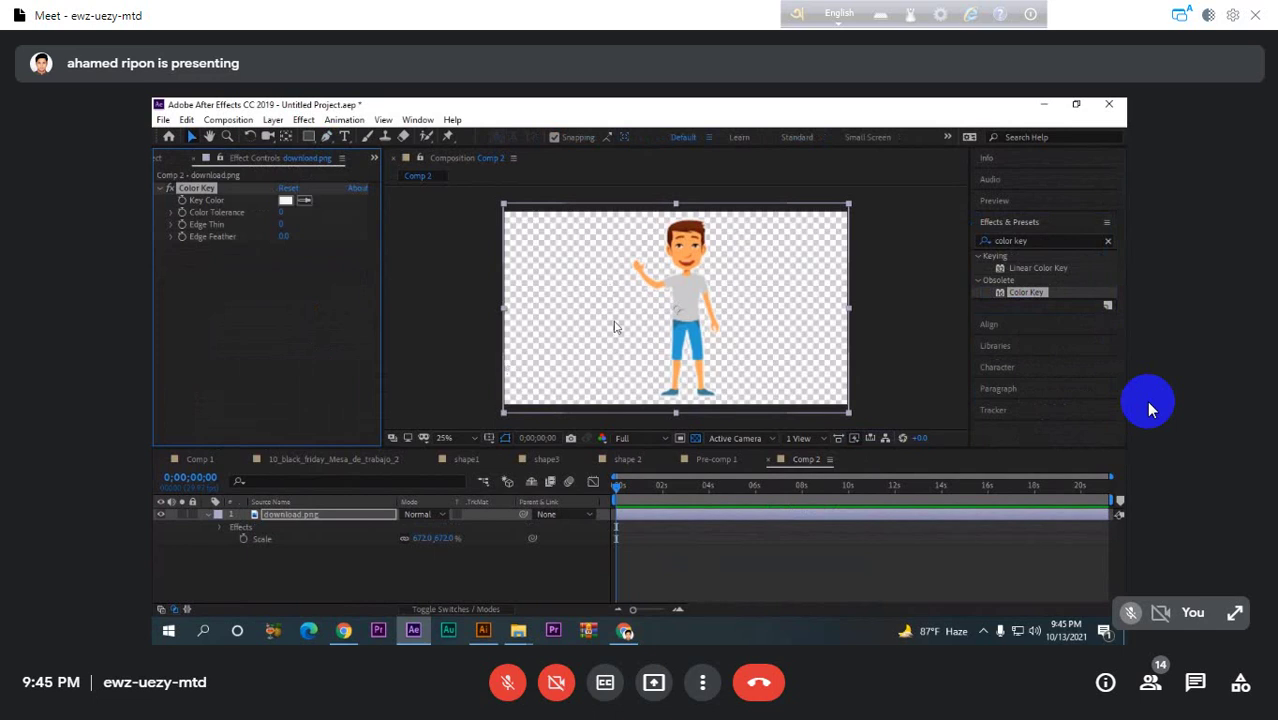
- Examine the keyed character's edges up close, comparing the preview at Half and Full resolution
left_click(304, 201)
scroll(665, 338, "up", 4)
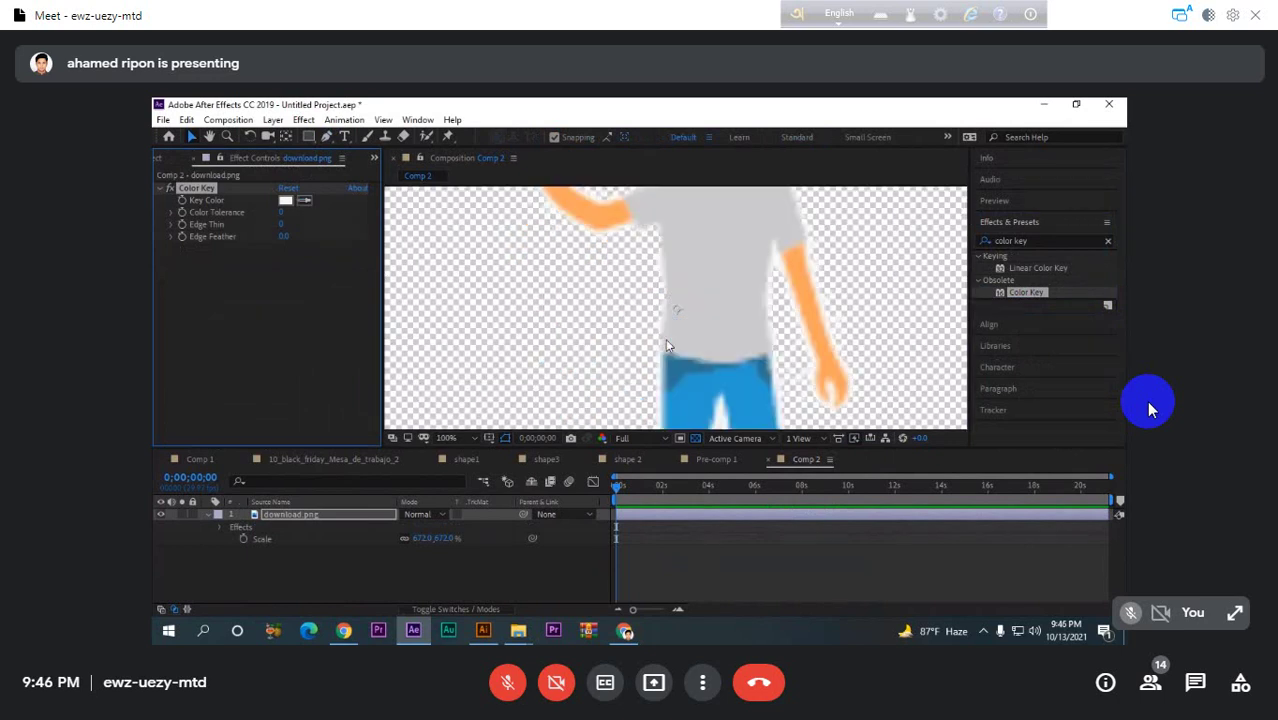
left_click(660, 438)
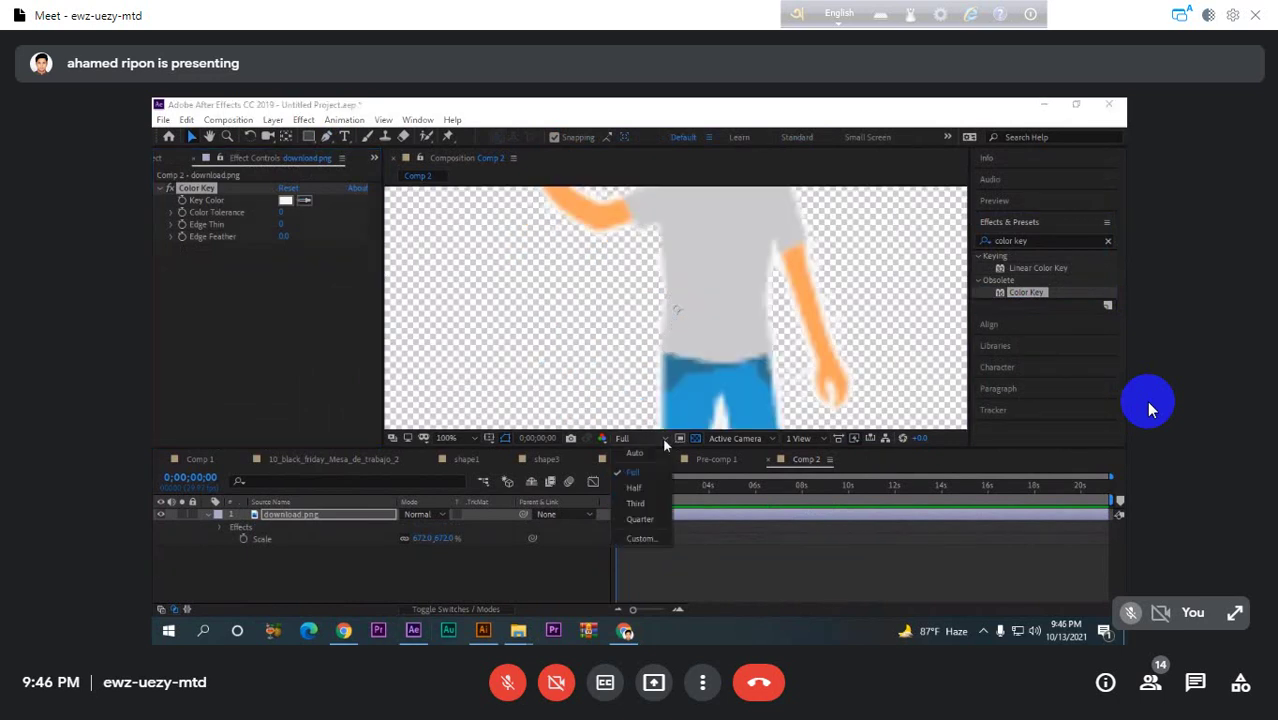
left_click(648, 478)
left_click(645, 440)
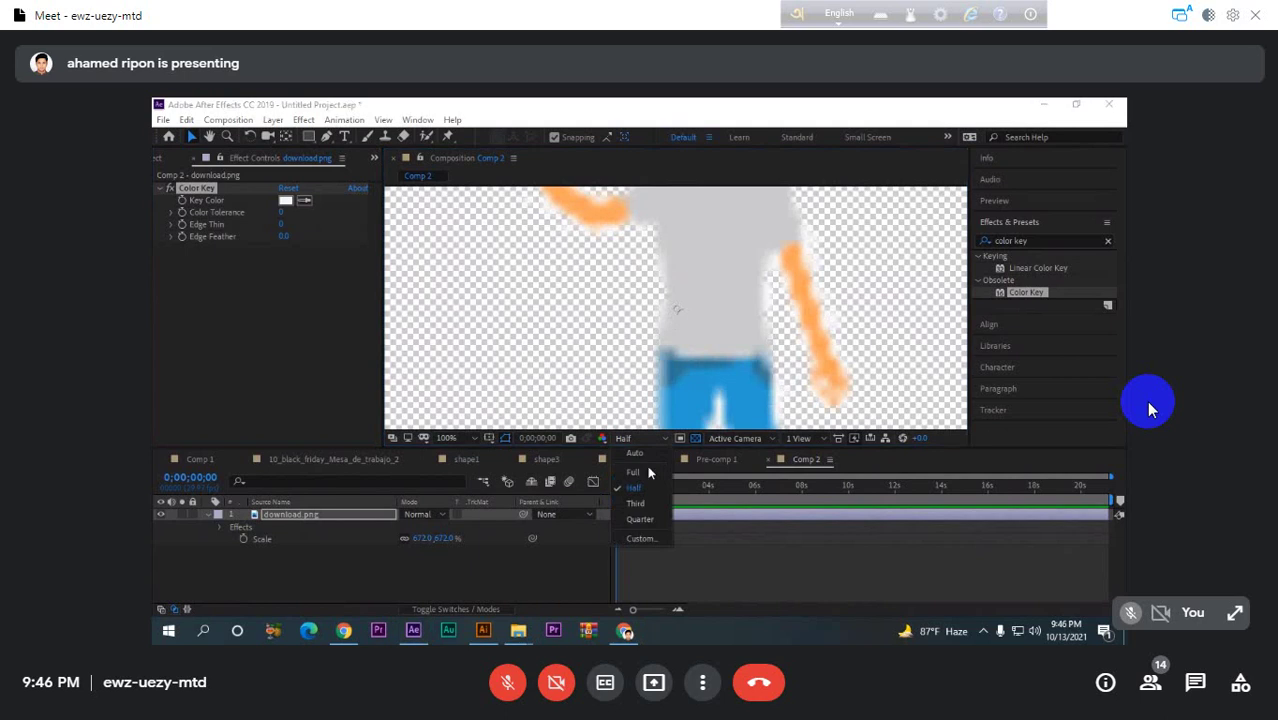
left_click(640, 466)
scroll(748, 327, "down", 4)
scroll(760, 327, "down", 1)
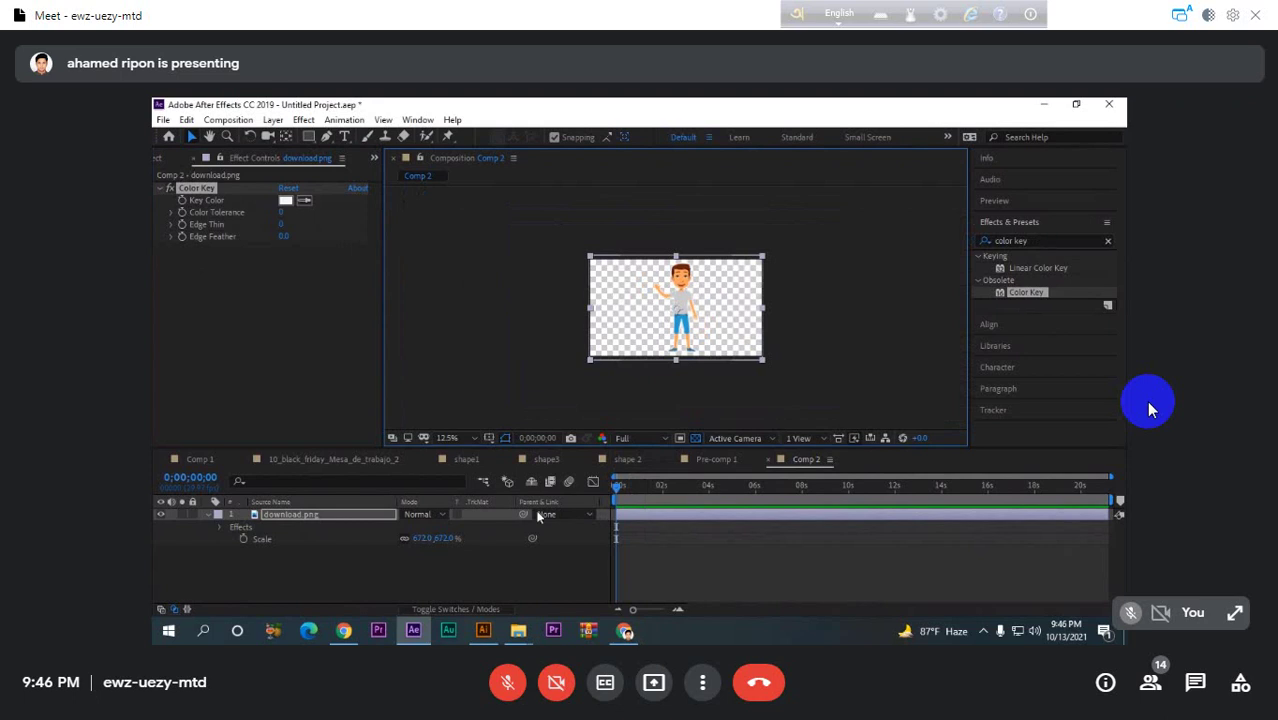
- Bring the downloaded JPG of the man in a tie from Chrome into Comp 2 and scale it to 544%
left_click(302, 513)
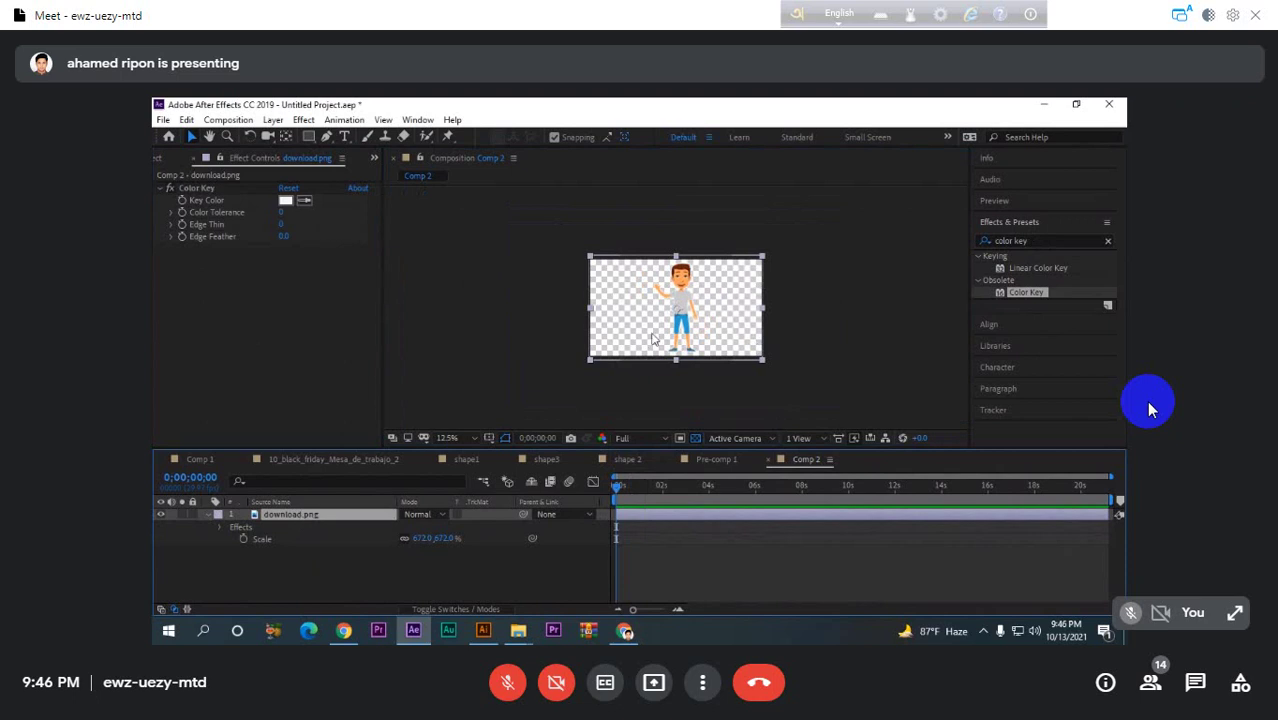
left_click(624, 630)
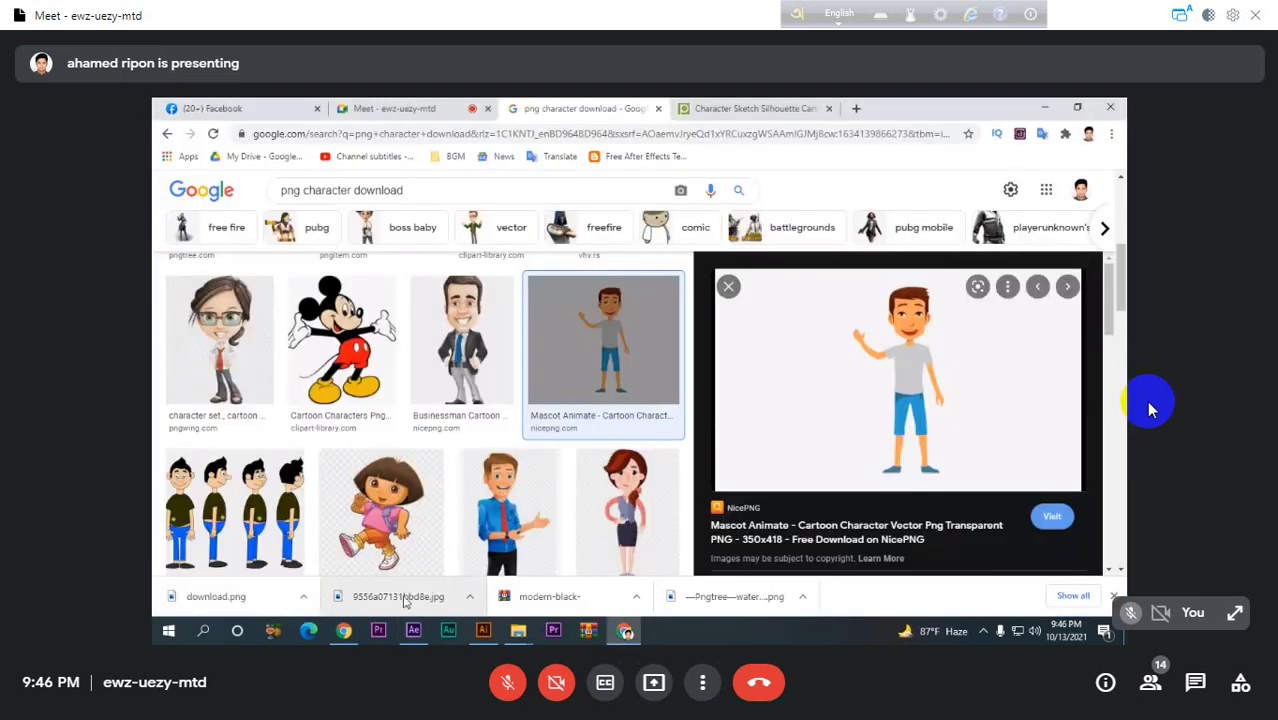
left_click_drag(415, 630, 326, 535)
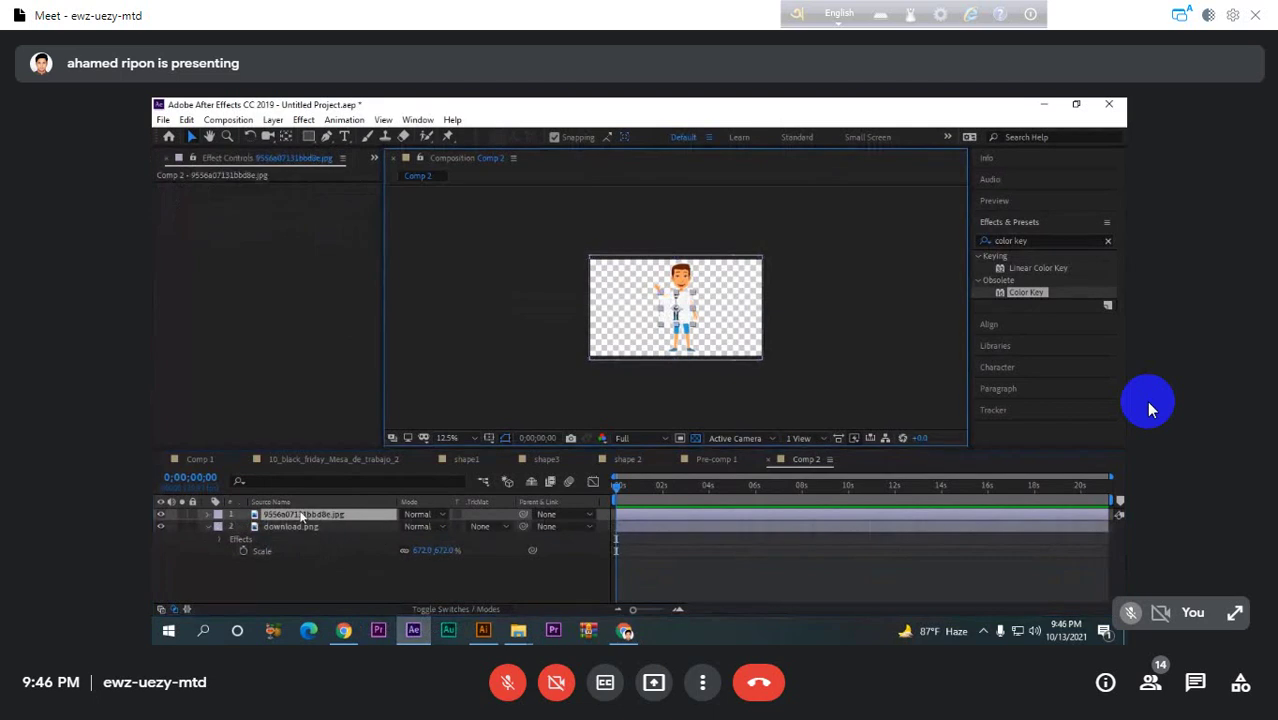
key("s")
left_click(415, 526)
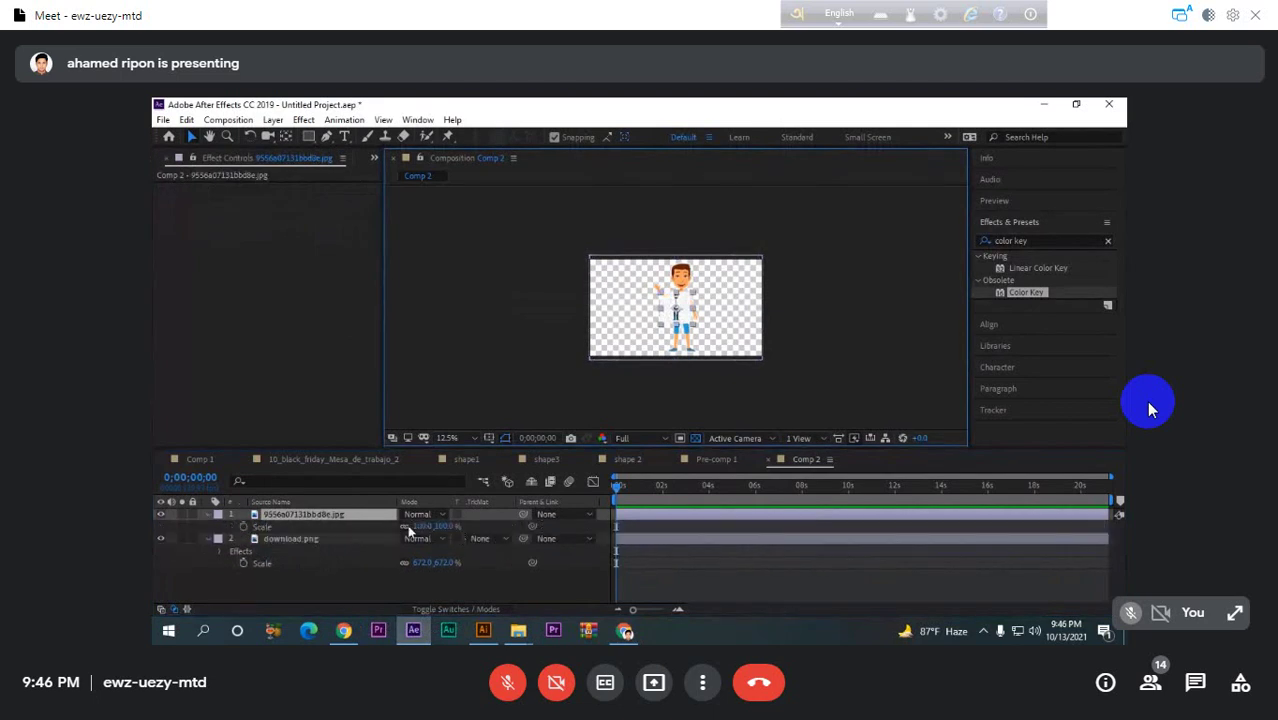
type("308")
key("Return")
left_click_drag(418, 526, 749, 538)
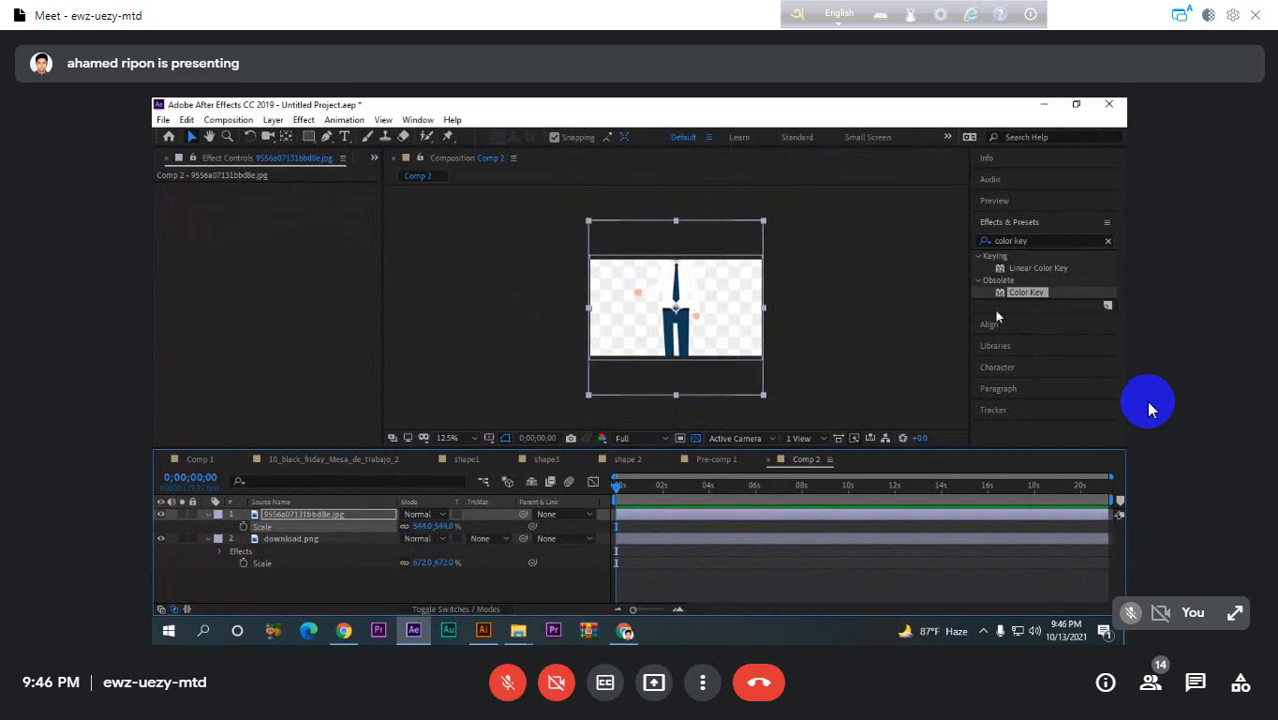
- Try to remove the JPG character's checkered background with Color Key by sampling its background colors, and undo the last attempt
left_click_drag(1022, 292, 713, 518)
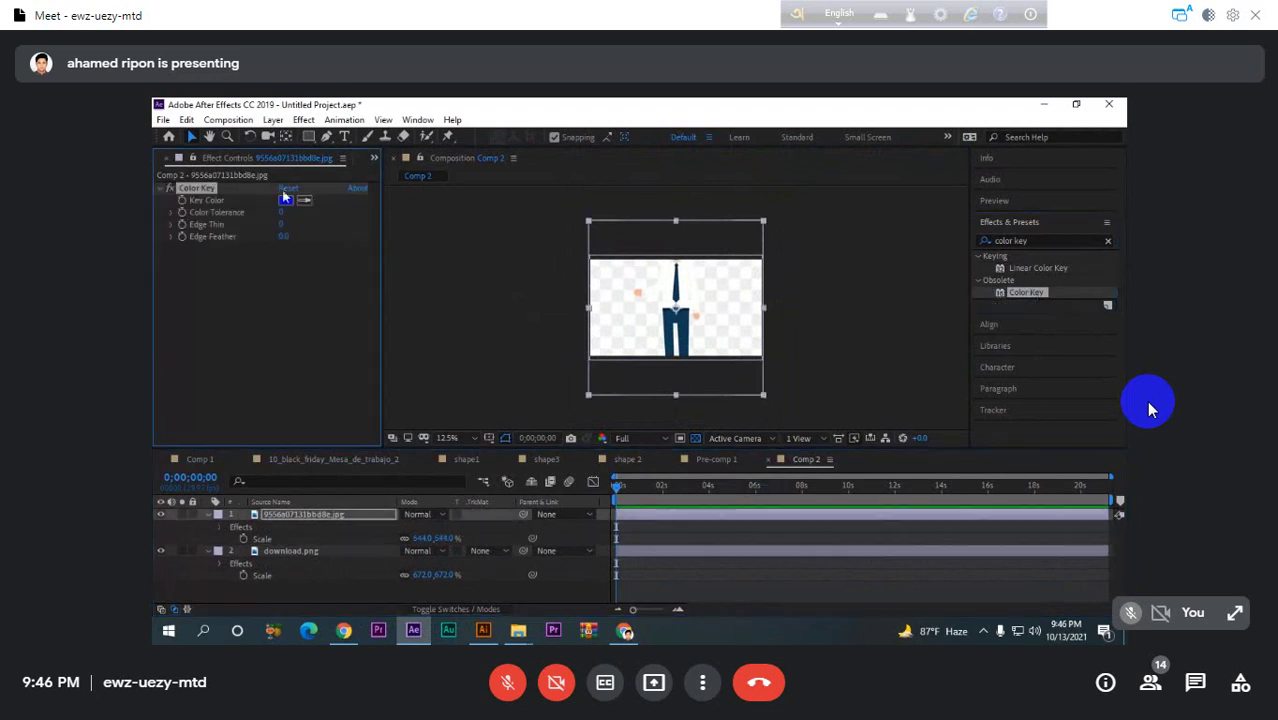
left_click(303, 201)
left_click(618, 290)
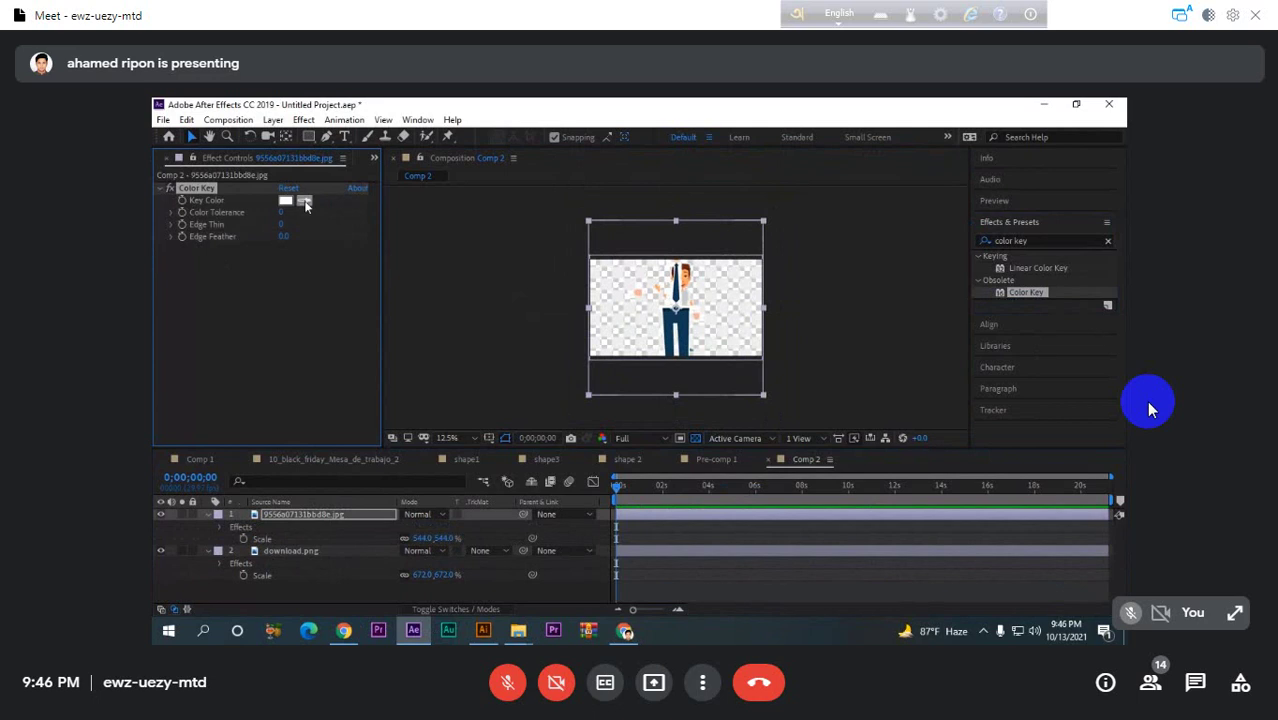
left_click_drag(1033, 295, 672, 502)
left_click(303, 201)
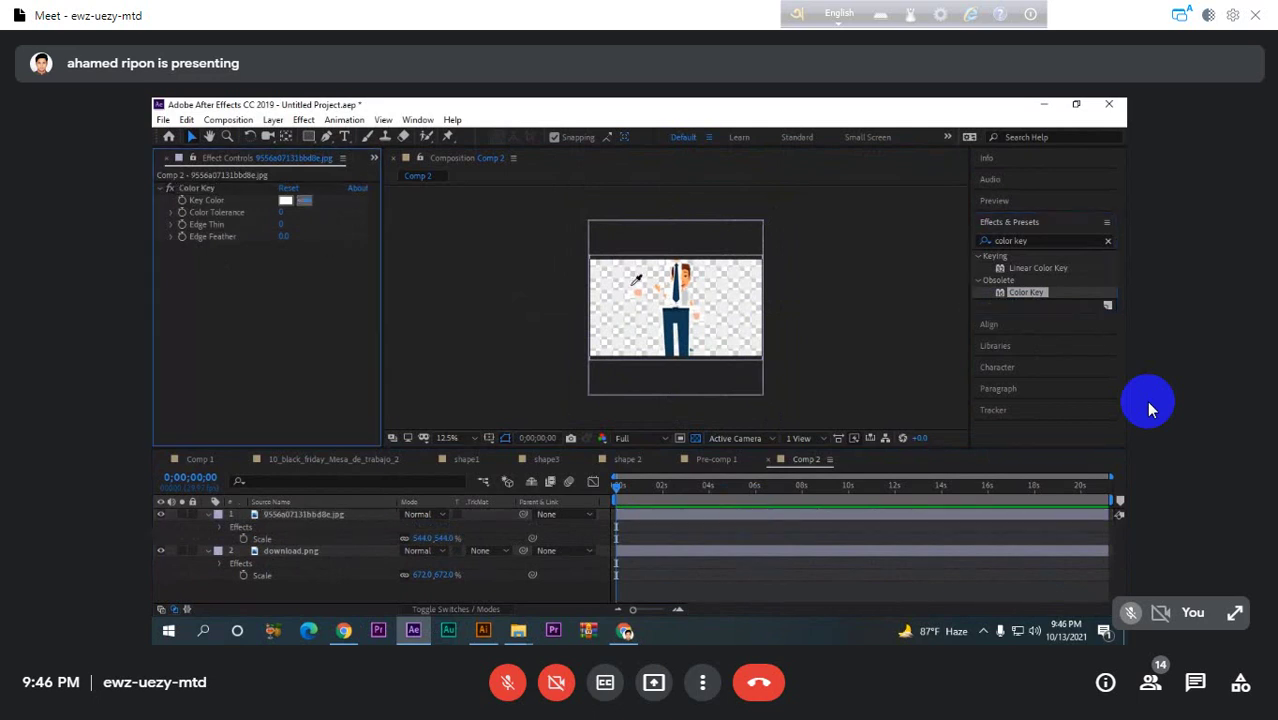
left_click(634, 290)
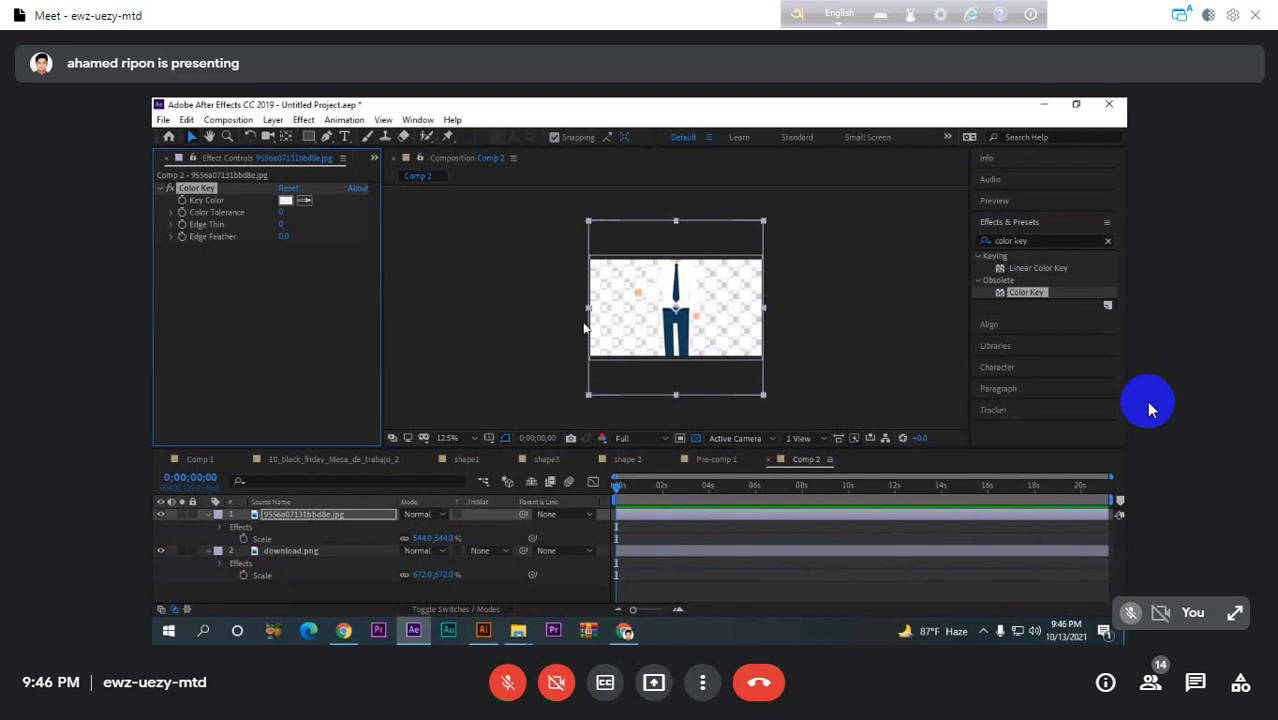
key("ctrl+z")
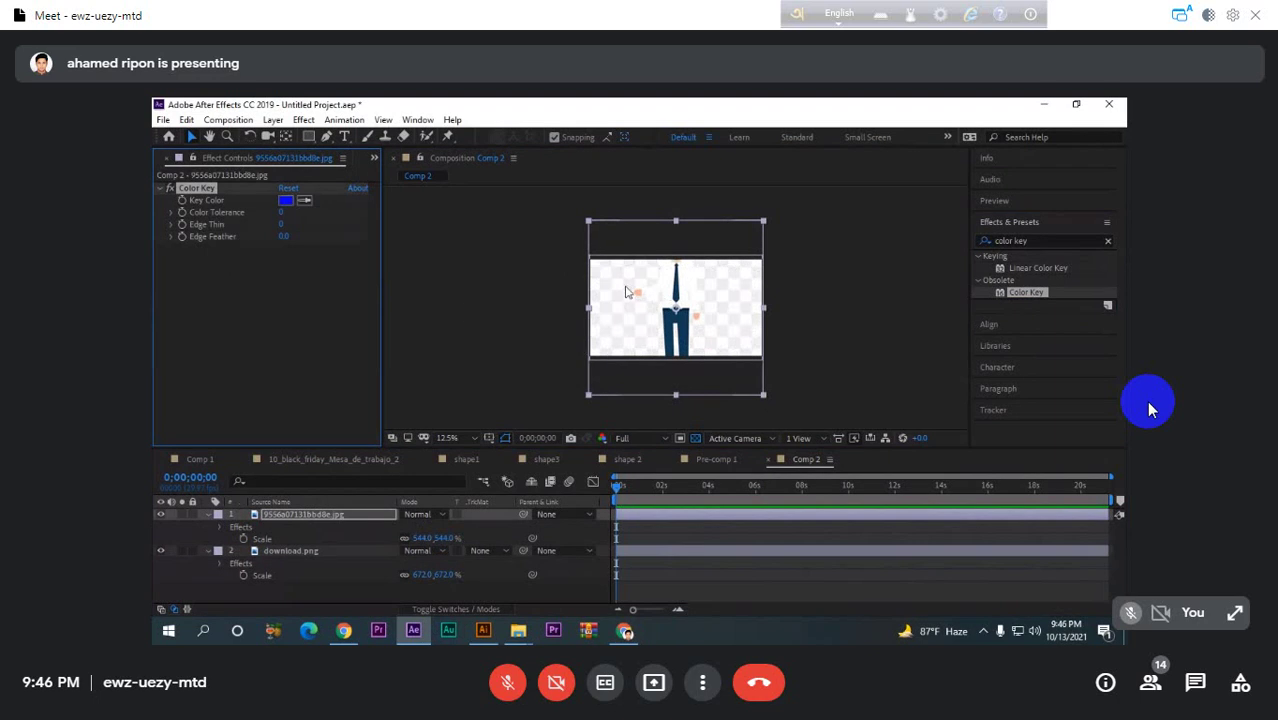
- Delete the JPG character layer from Comp 2
left_click(293, 516)
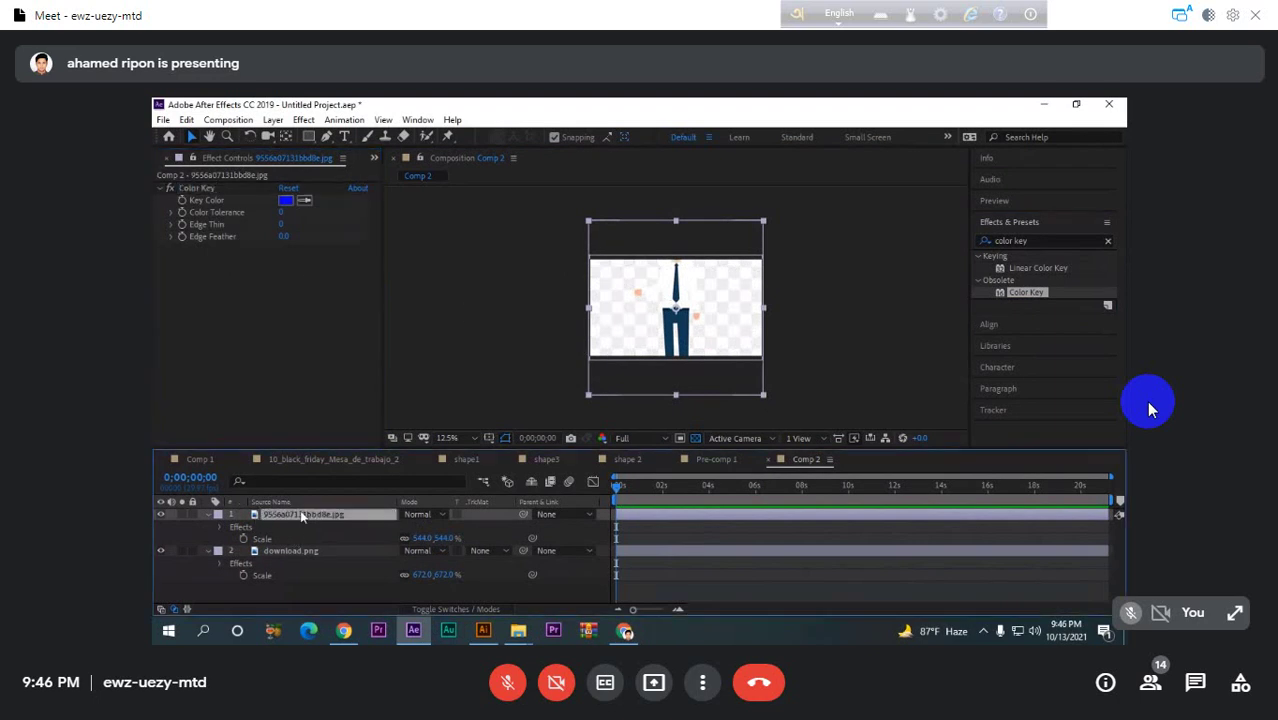
key("Delete")
scroll(525, 348, "up", 3)
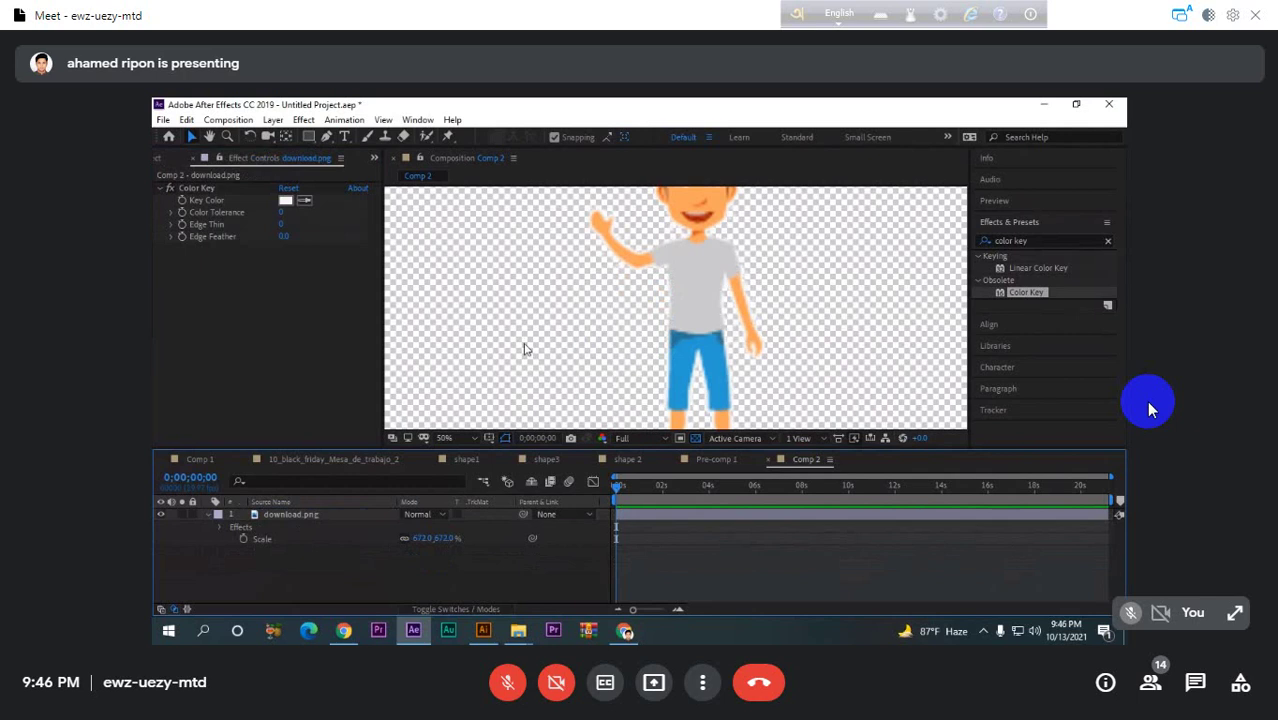
scroll(525, 348, "down", 2)
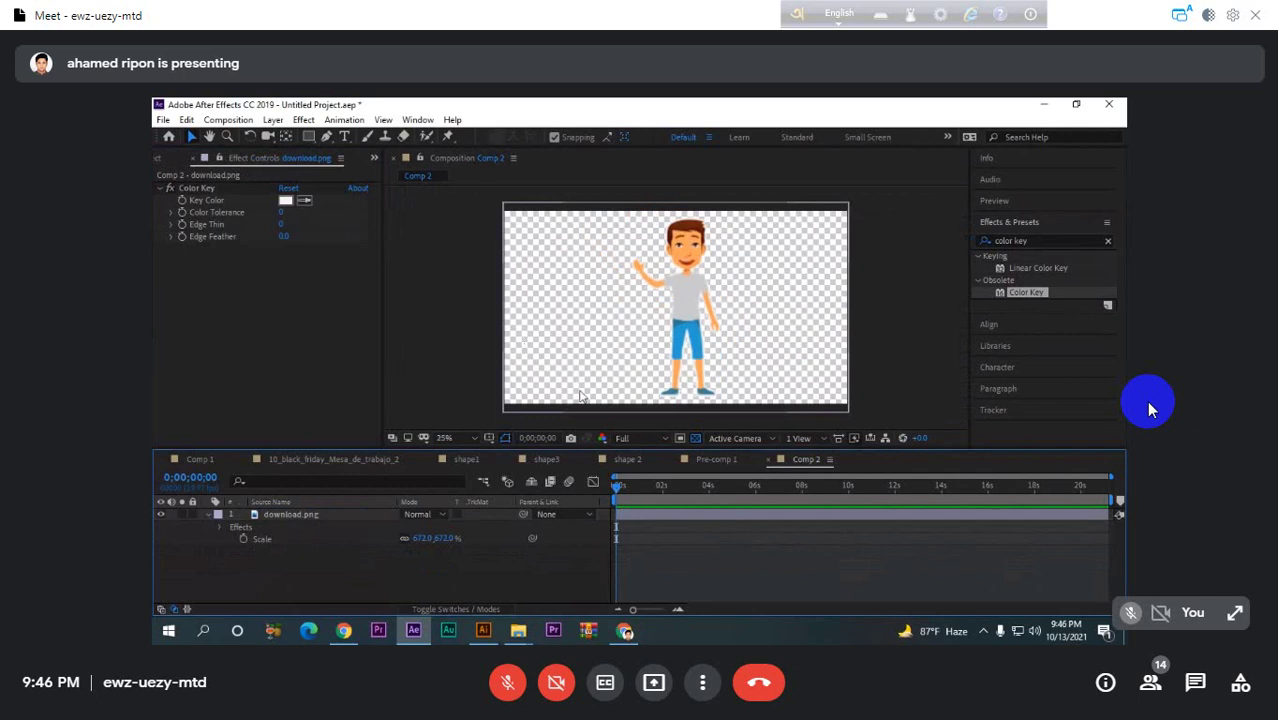
- Collapse the download.png layer's properties, scrub through the timeline and return to its start to check the keyed character
left_click(208, 516)
left_click_drag(618, 487, 888, 477)
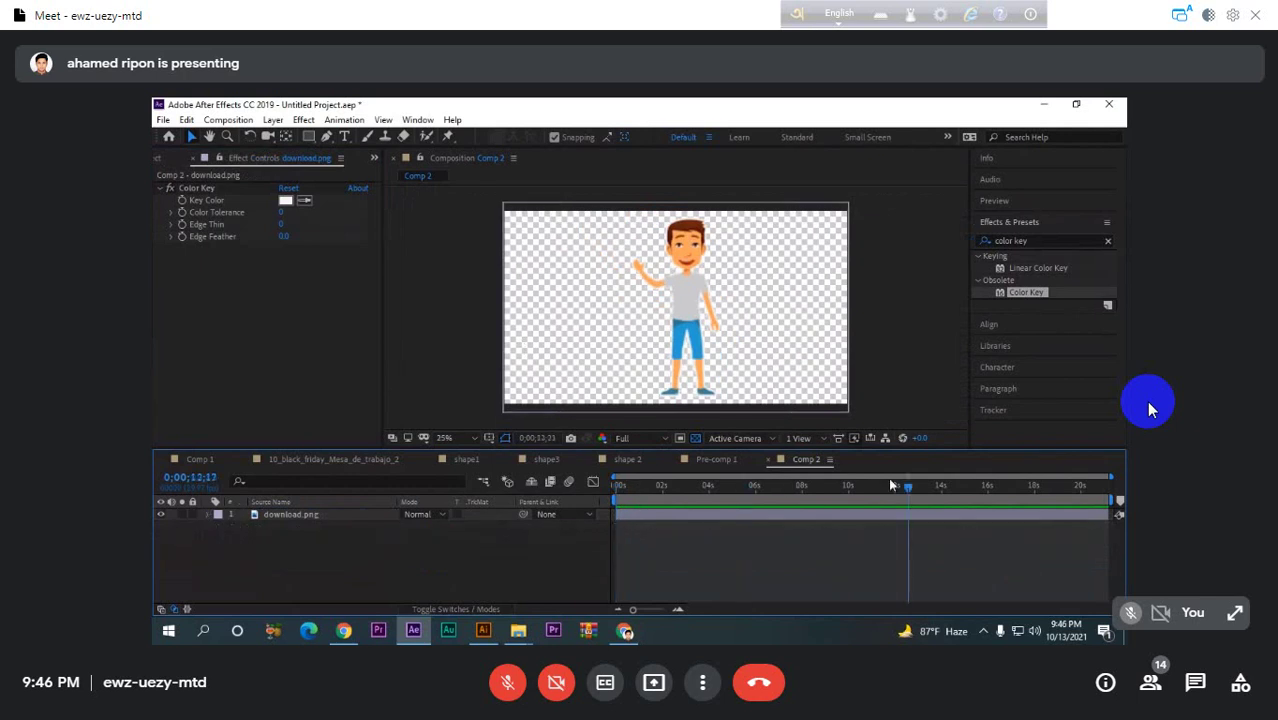
key("Home")
left_click(704, 513)
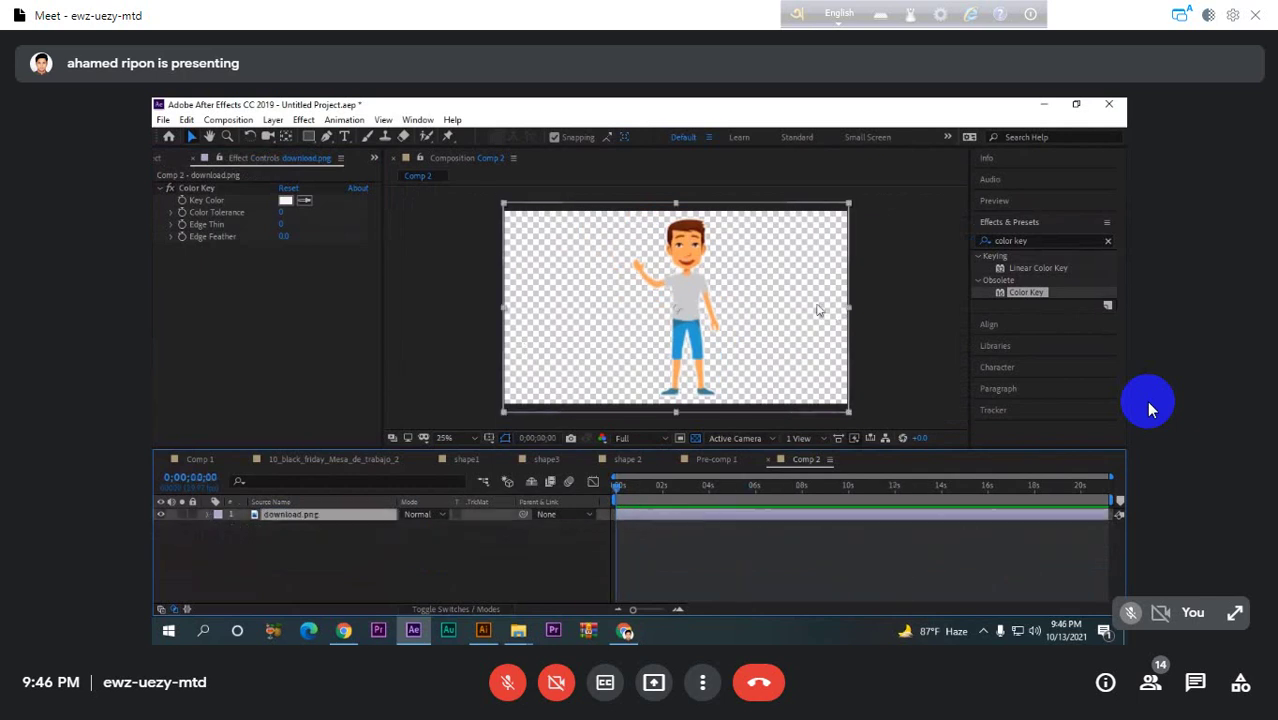
scroll(818, 310, "up", 1)
scroll(819, 300, "down", 2)
scroll(815, 310, "up", 1)
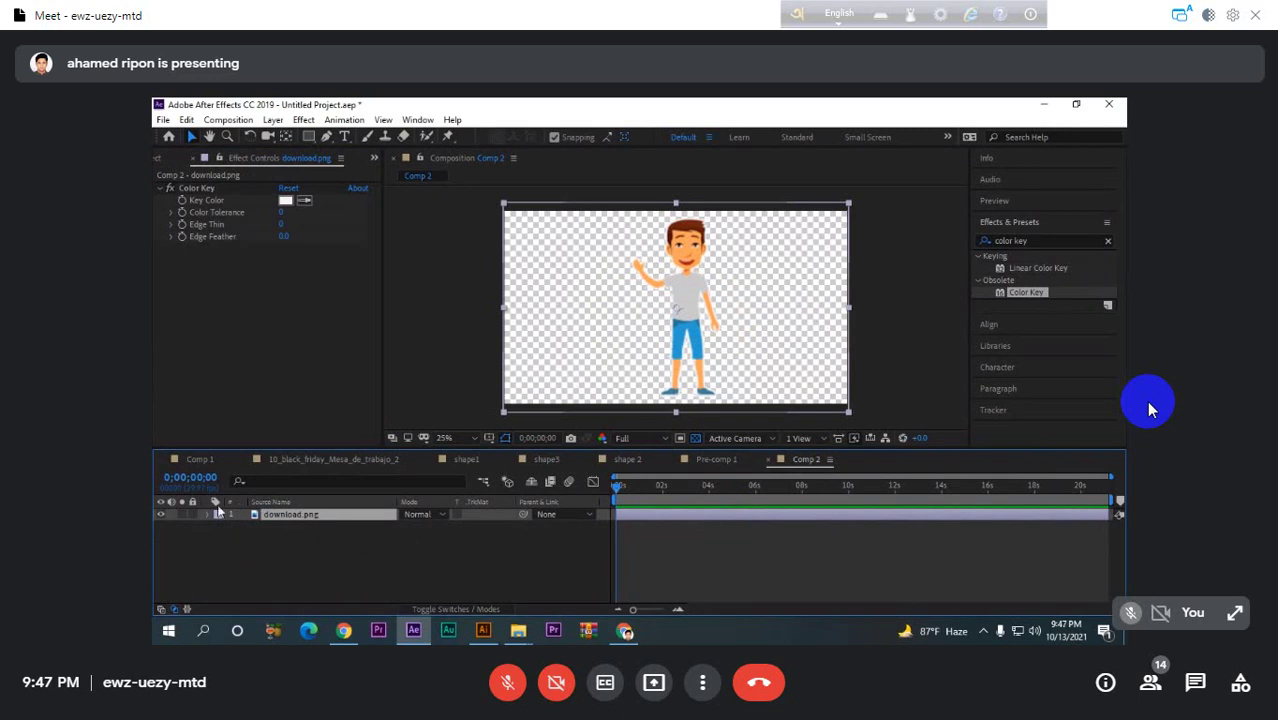
- Place a Puppet pin on the raised arm of the download.png character, near the sleeve
left_click(303, 565)
left_click(300, 514)
left_click(448, 138)
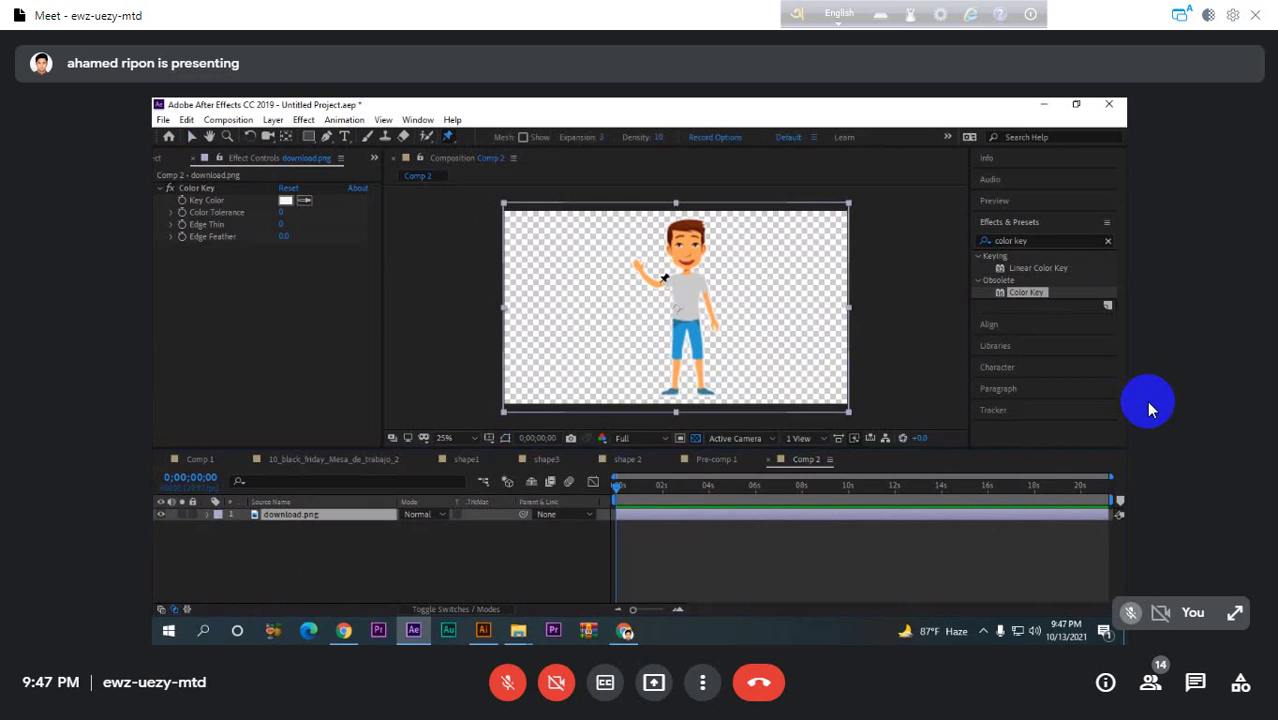
left_click(659, 282)
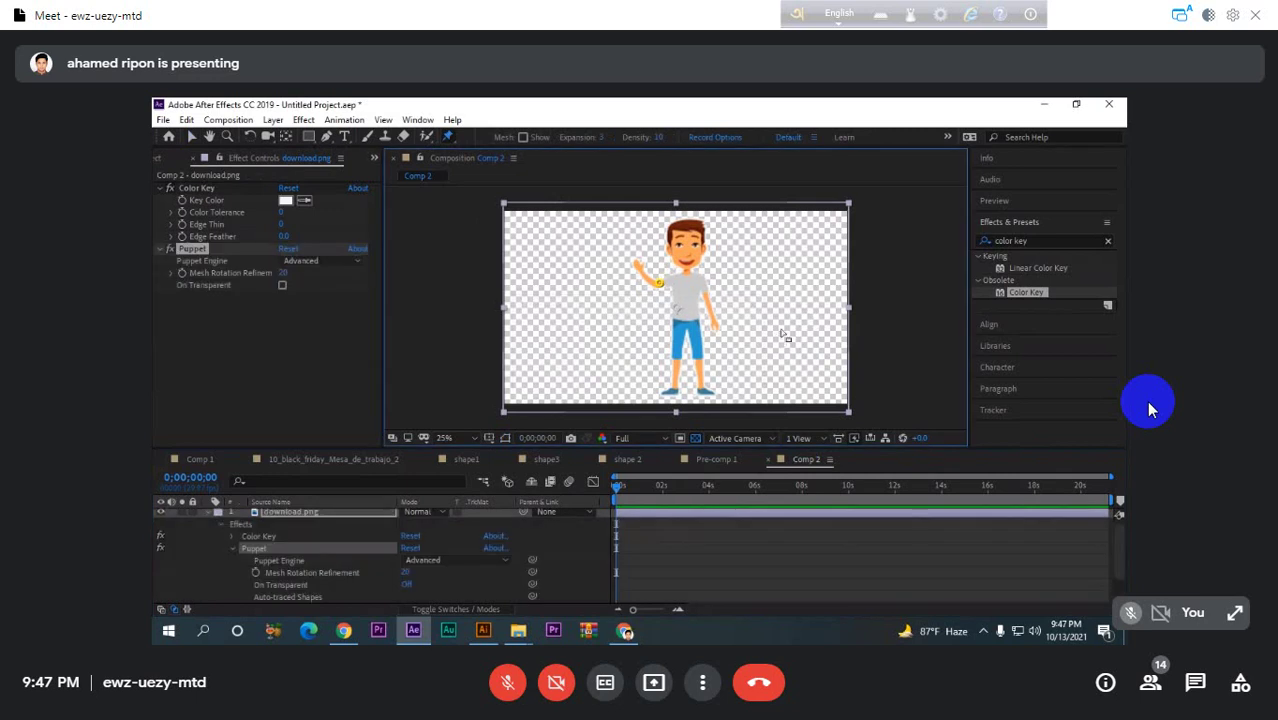
scroll(785, 336, "up", 4)
key("space")
left_click_drag(692, 210, 638, 494)
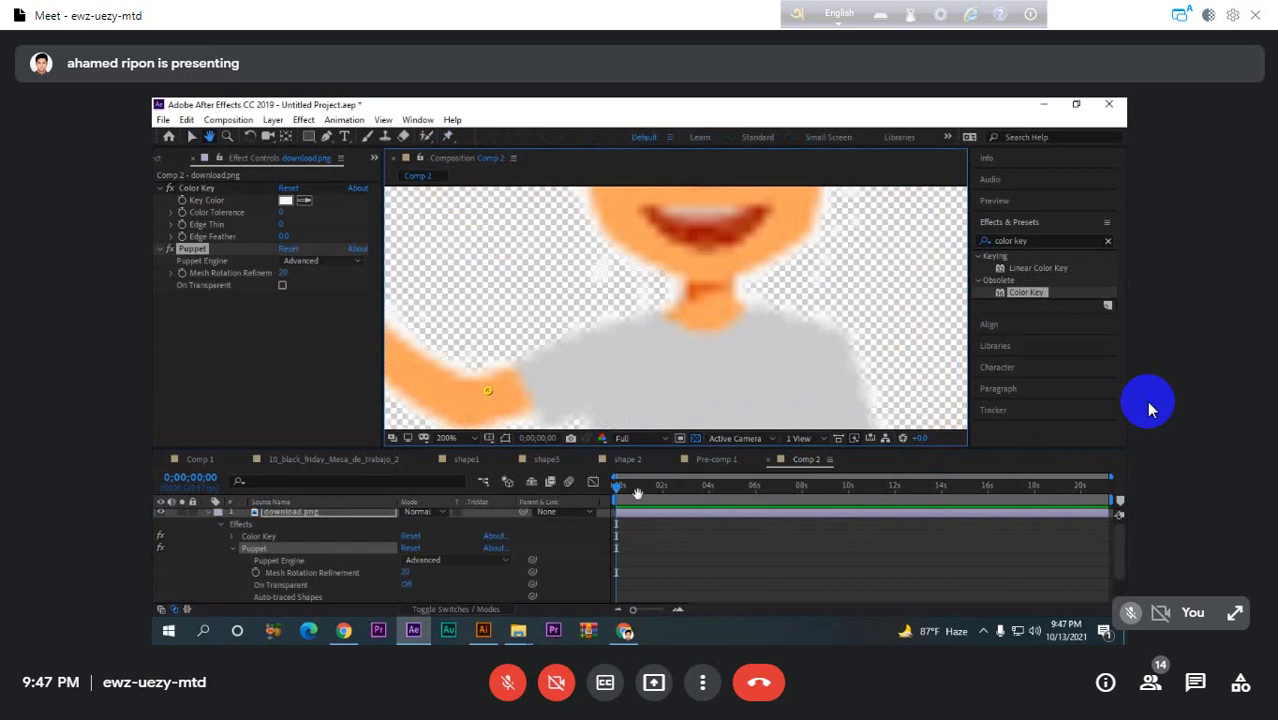
left_click_drag(489, 393, 661, 313)
- Undo the pin placement and delete the Puppet effect from the download.png layer
key("ctrl+z")
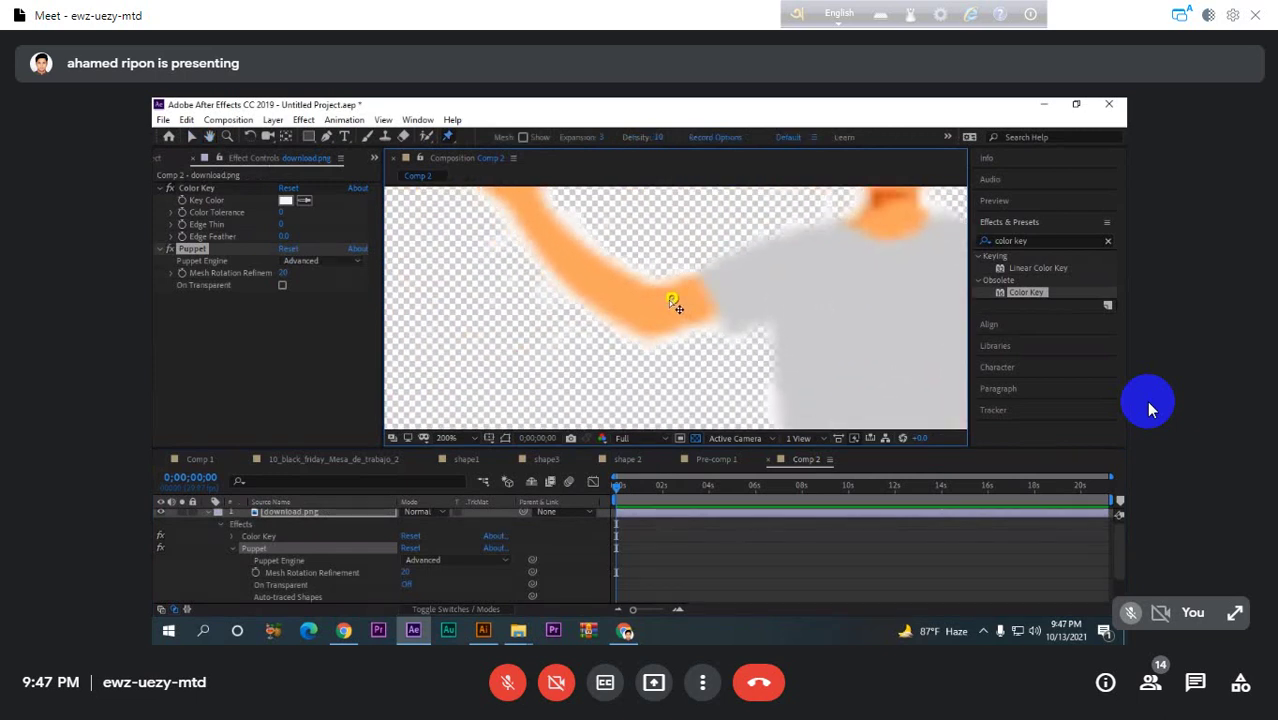
key("ctrl+z")
left_click(262, 552)
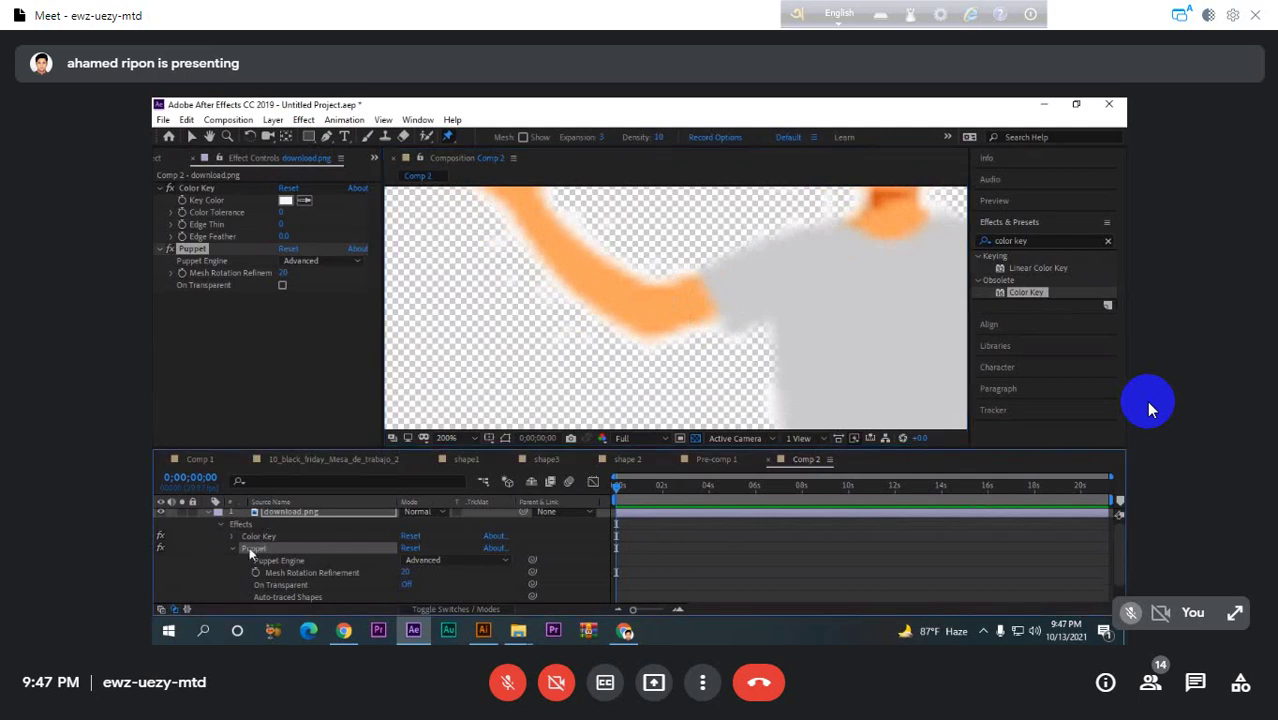
key("Delete")
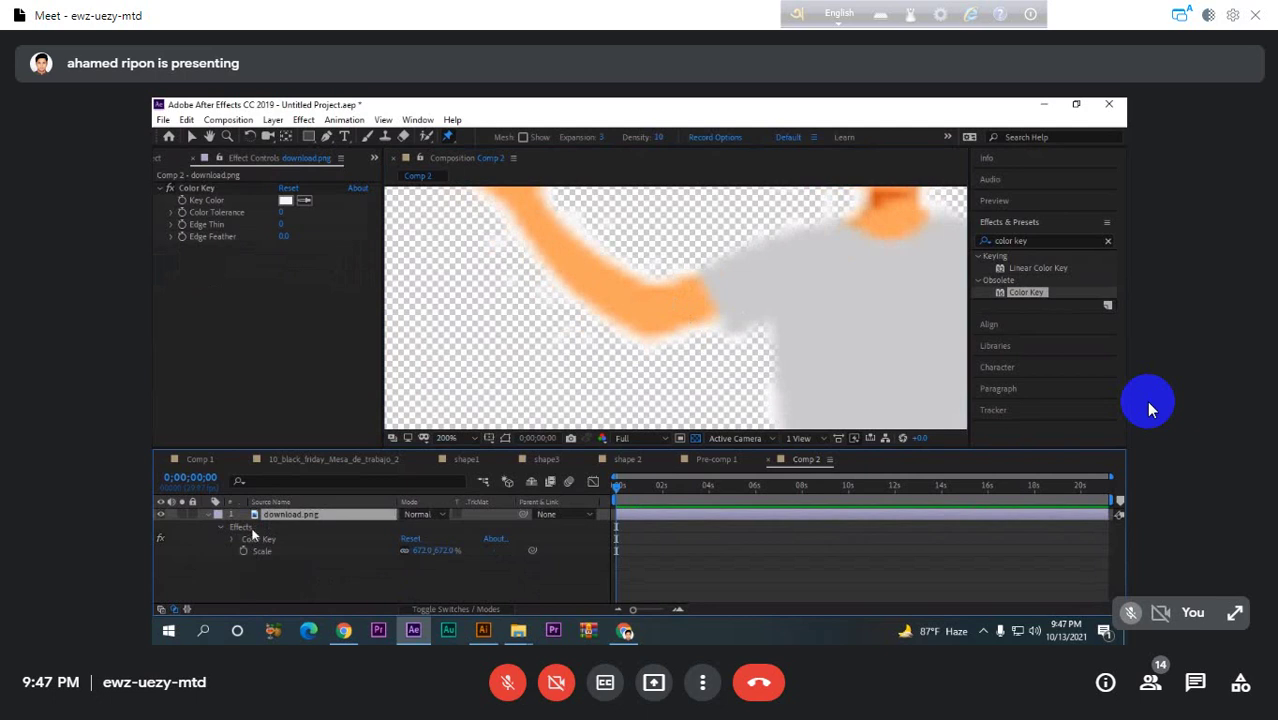
- Place Puppet pins on the elbow, wrist and hand of the character's raised arm, and on the adjoining shoulder
left_click(630, 276)
key("space")
left_click_drag(593, 217, 610, 280)
left_click(553, 266)
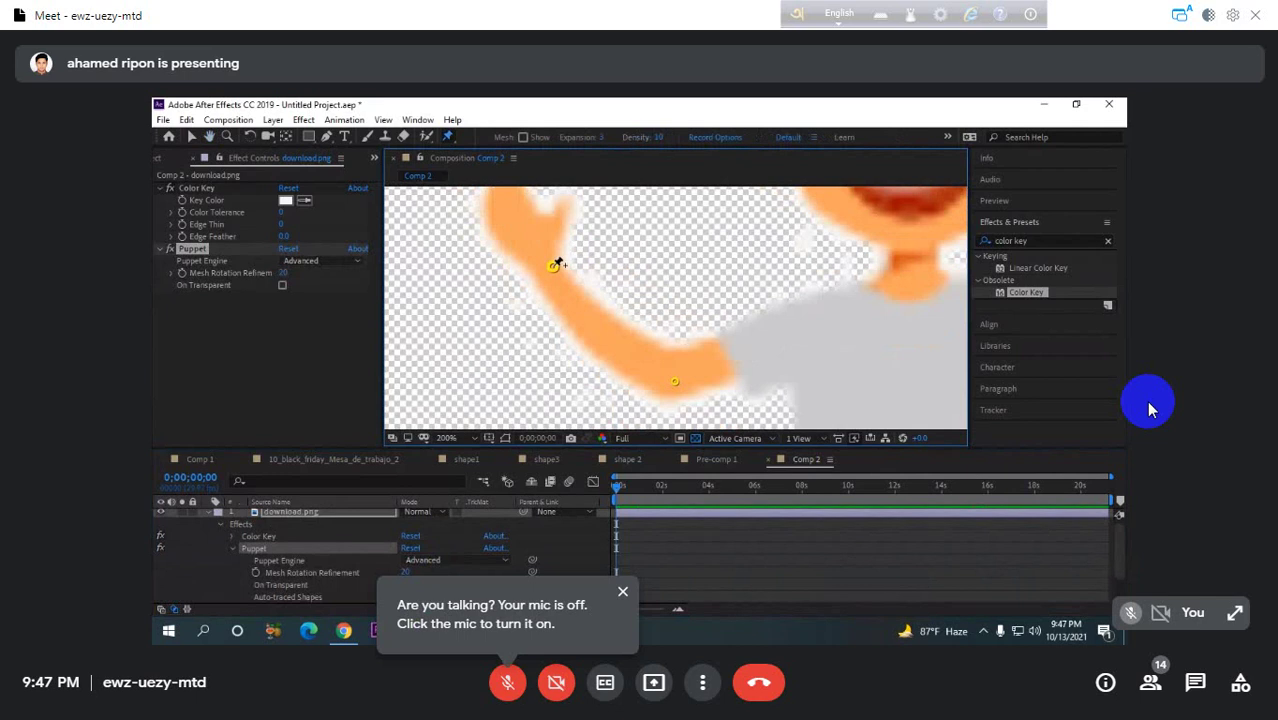
left_click(520, 221)
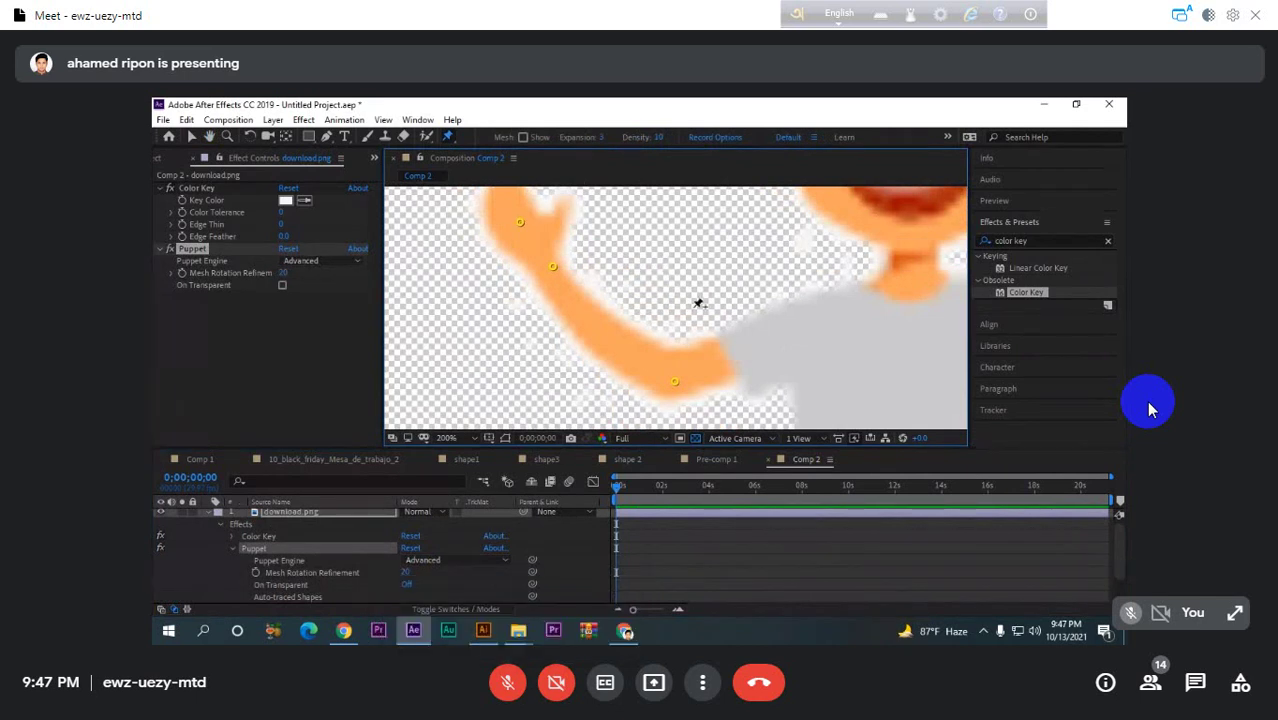
left_click_drag(634, 614, 656, 618)
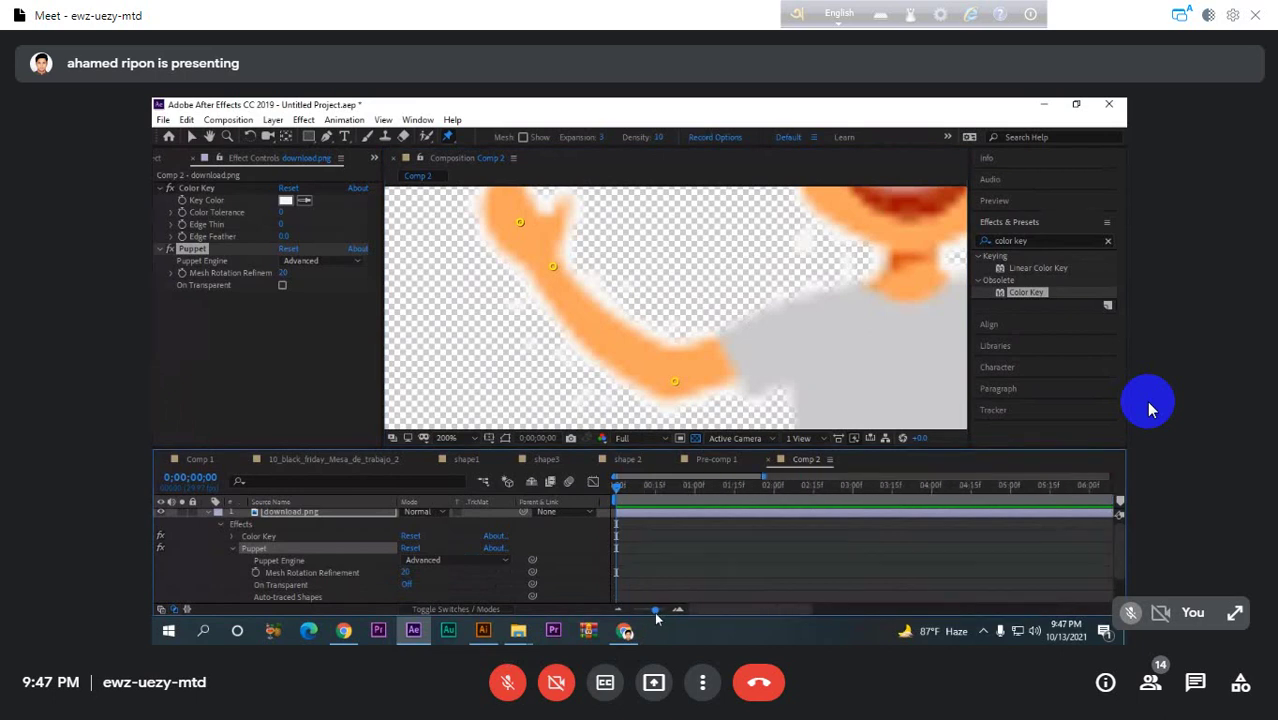
left_click(820, 316)
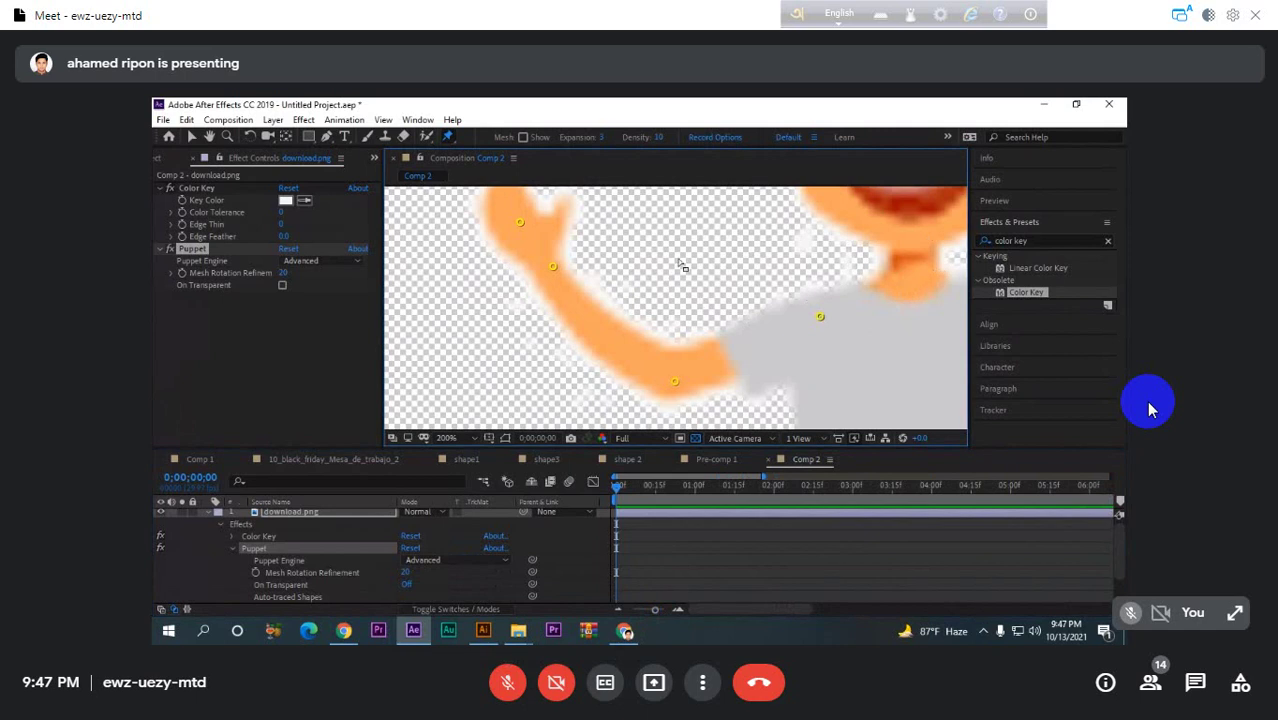
- Place Puppet pins on the character's other shoulder, waist, along the lowered arm to its hand, and on the forehead and neck
key("comma")
key("comma")
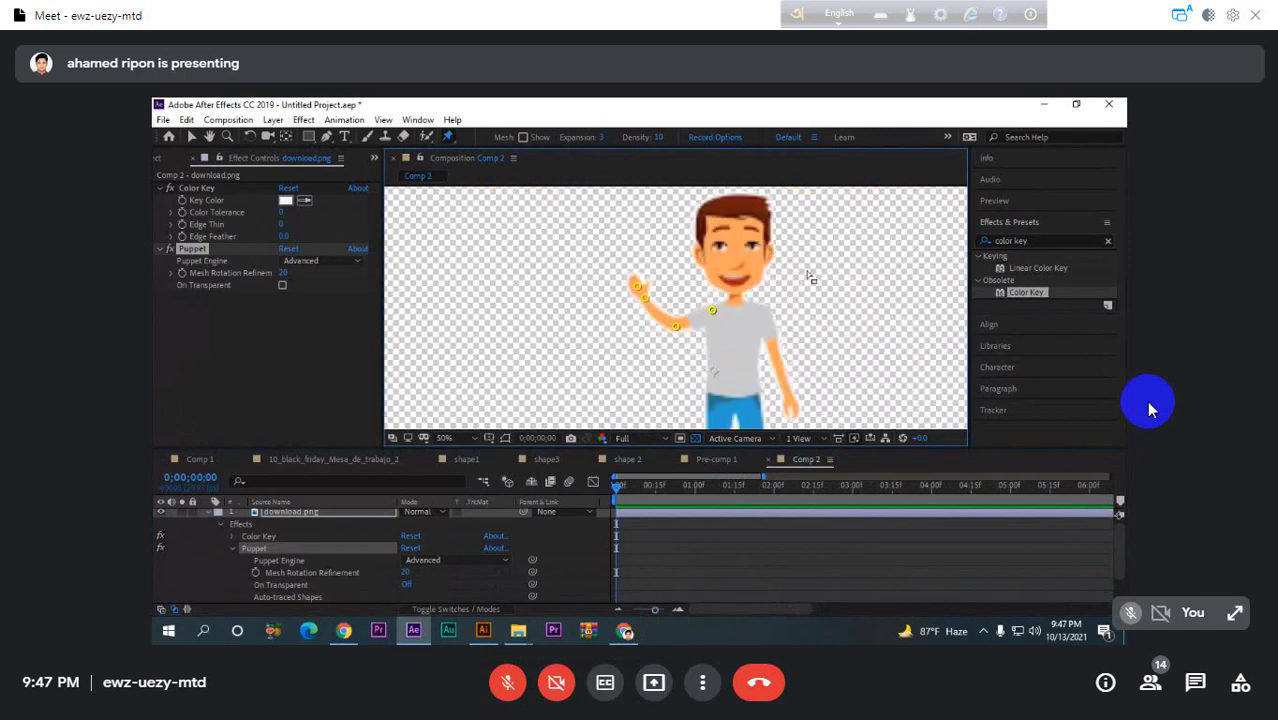
left_click(765, 312)
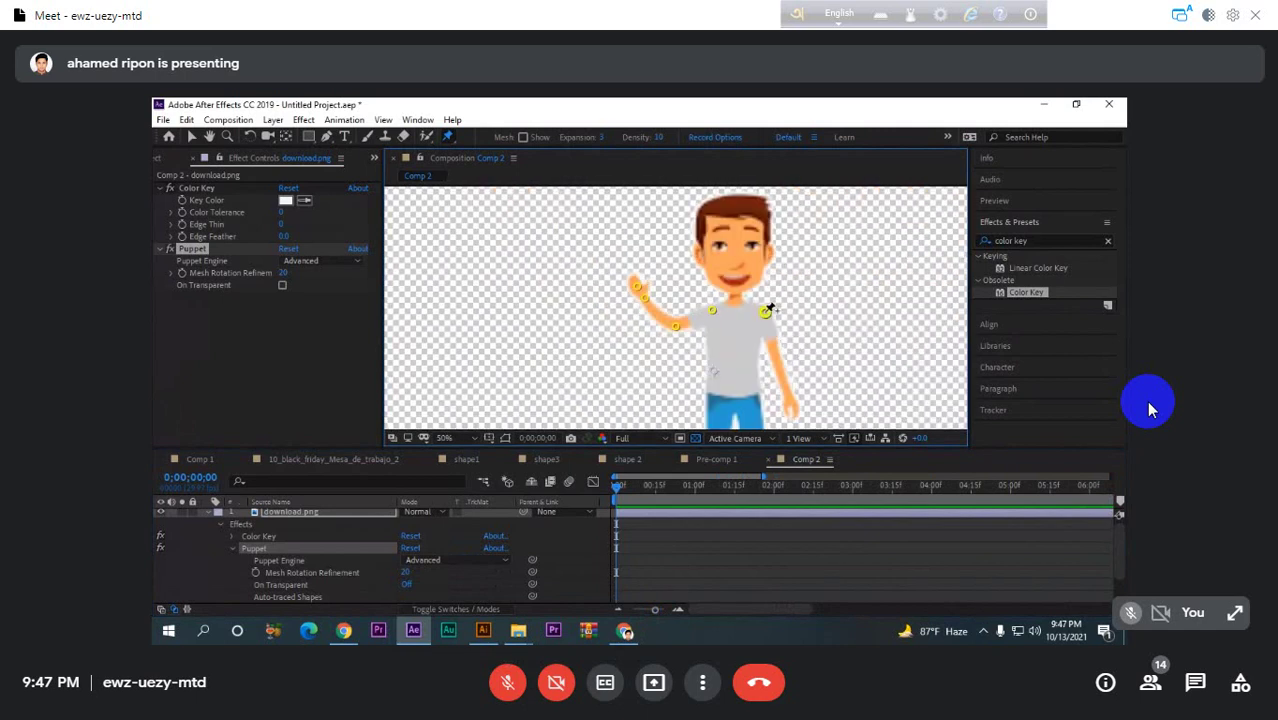
left_click(734, 396)
left_click(774, 354)
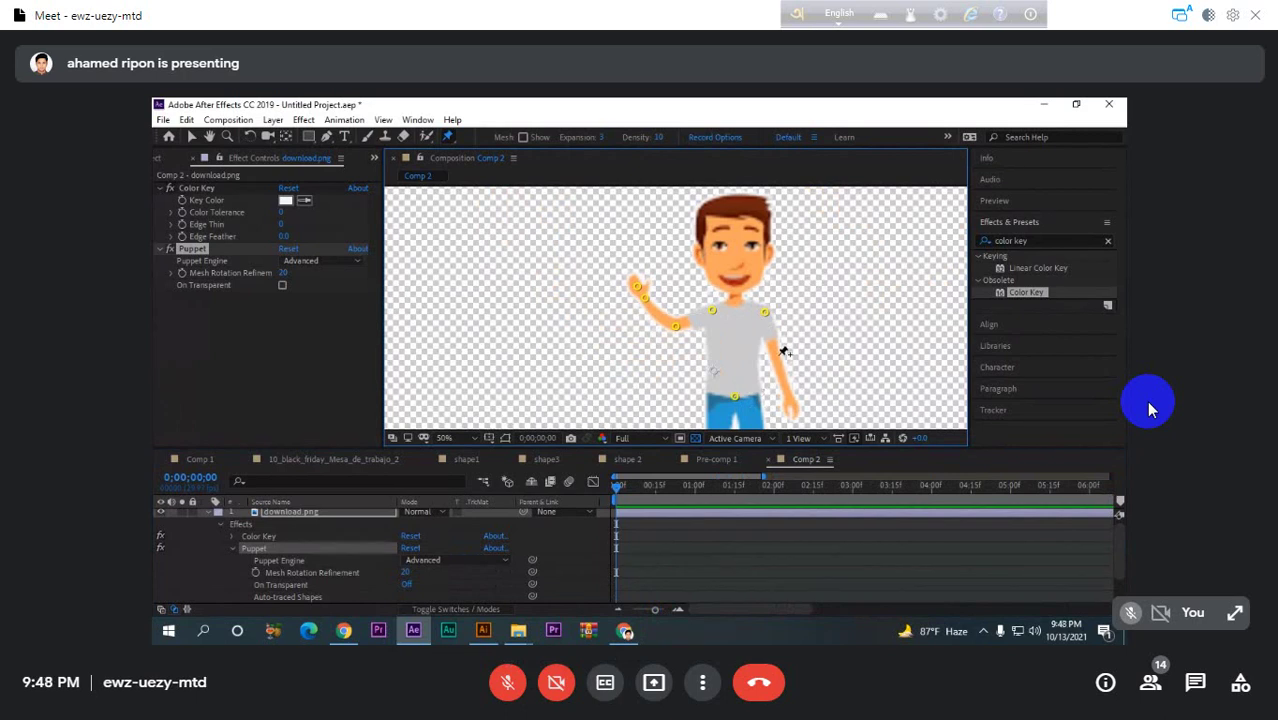
left_click(788, 392)
left_click(796, 404)
left_click(736, 224)
left_click(737, 298)
- Try lowering the raised hand by moving its Puppet pin toward the character's waist
scroll(859, 279, "down", 2)
scroll(830, 295, "up", 3)
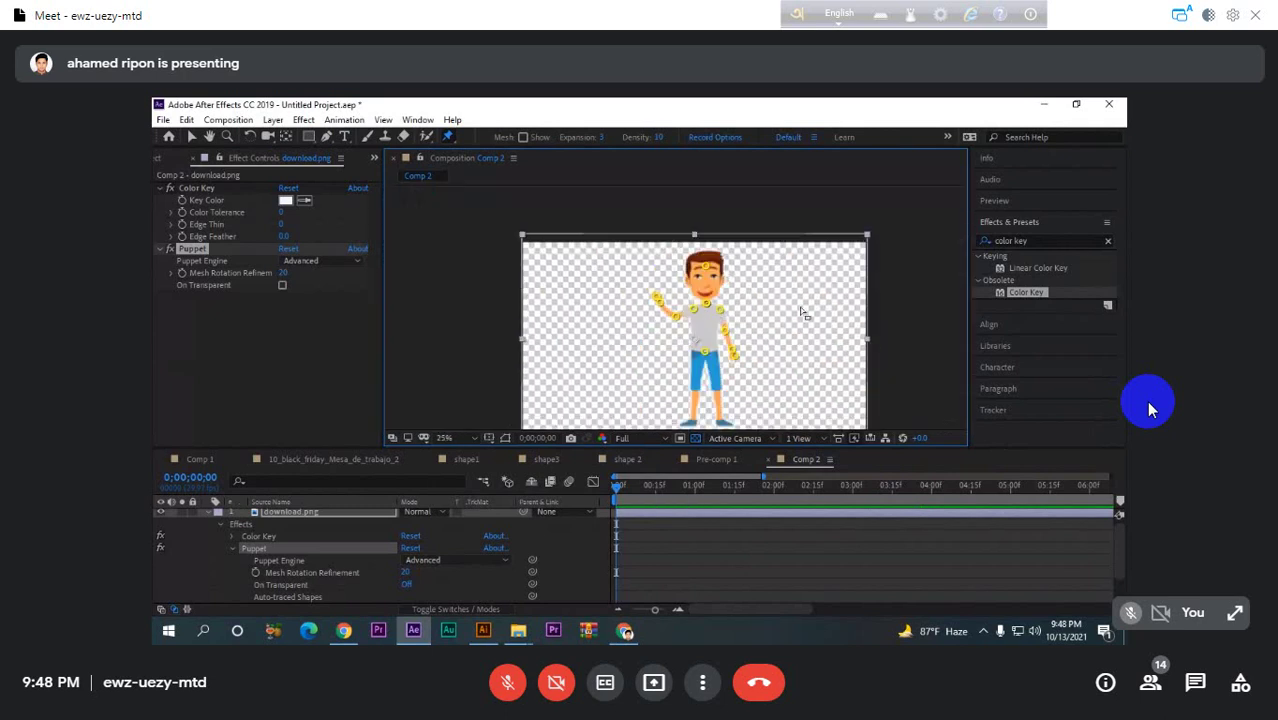
scroll(803, 313, "down", 2)
left_click_drag(655, 297, 689, 343)
- Set the current time to 0;00;00;10 and reveal the keyframed Position properties of the Puppet pins
left_click_drag(650, 609, 659, 609)
left_click(673, 488)
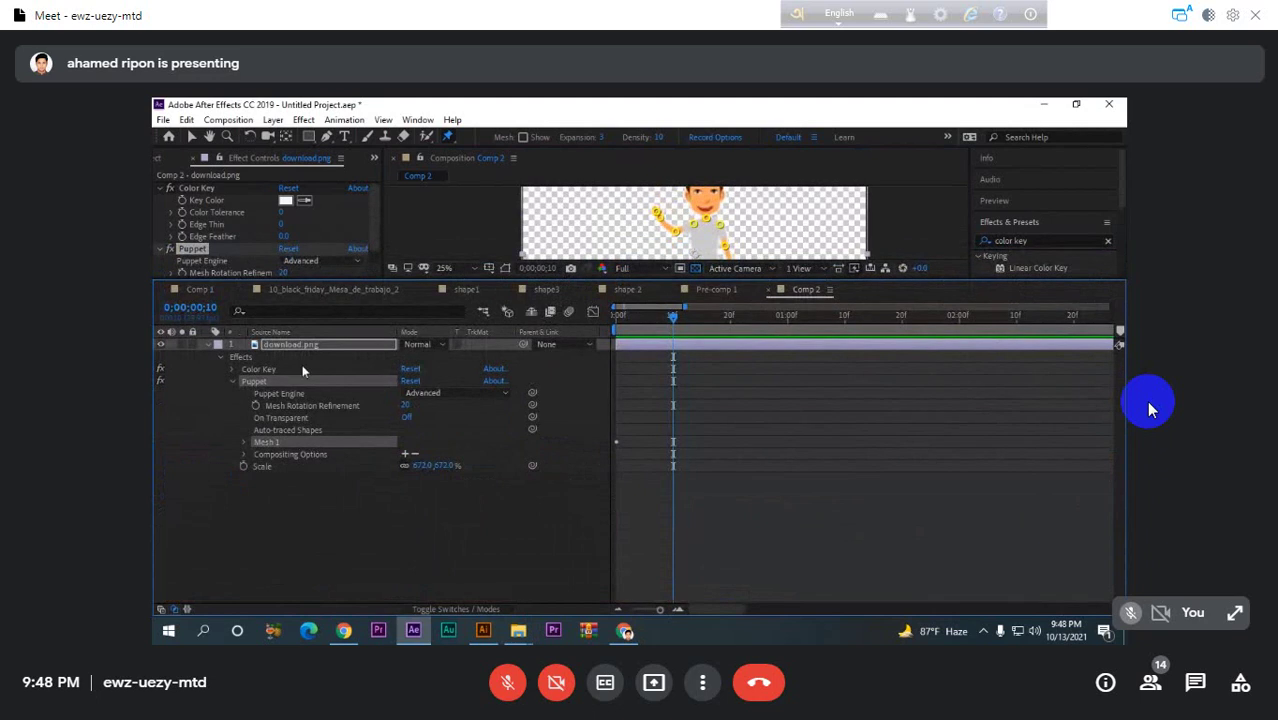
key("u")
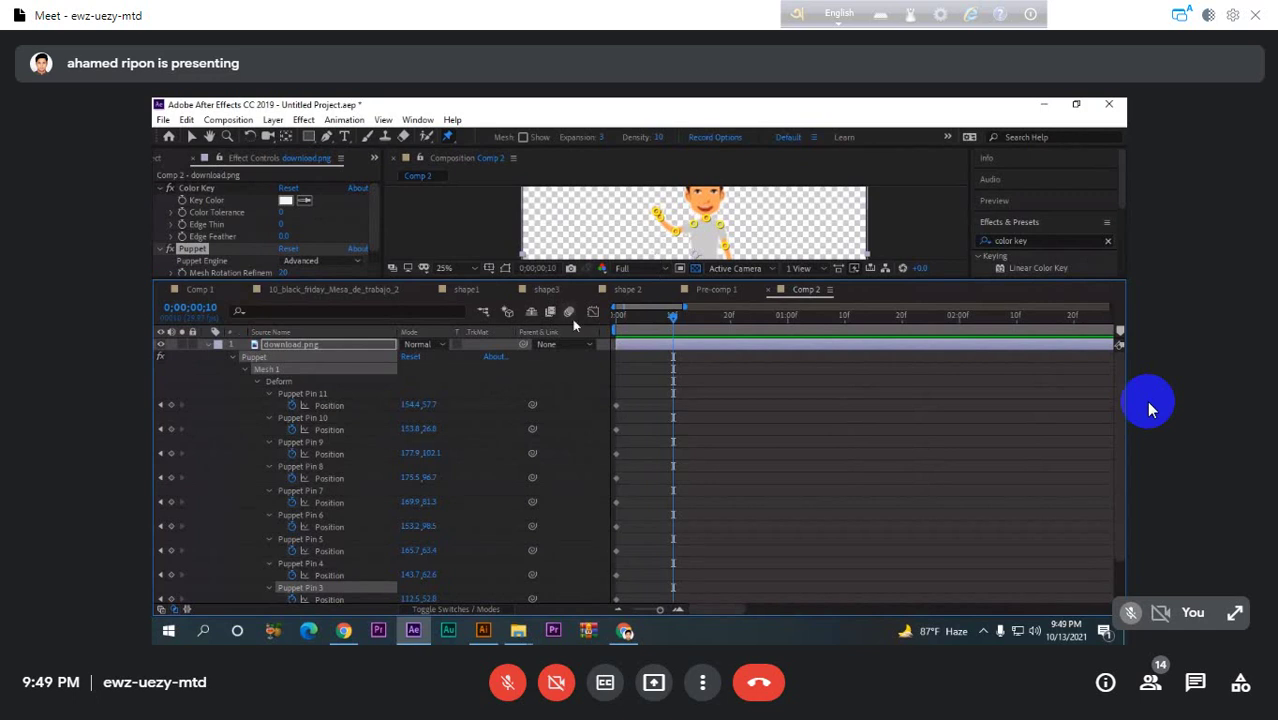
- Keyframe Puppet Pin 11 at 0;00;00;10 by increasing the horizontal value of its Position
scroll(621, 216, "down", 2)
scroll(621, 216, "up", 1)
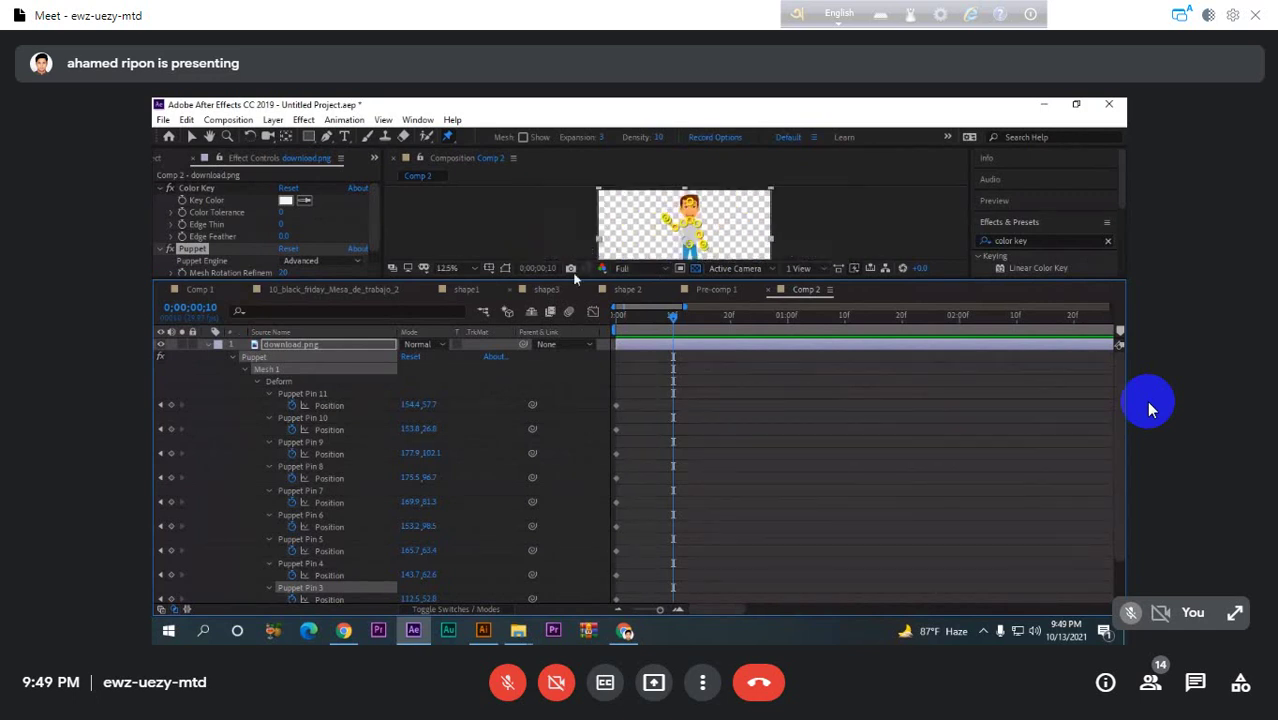
left_click_drag(590, 283, 588, 339)
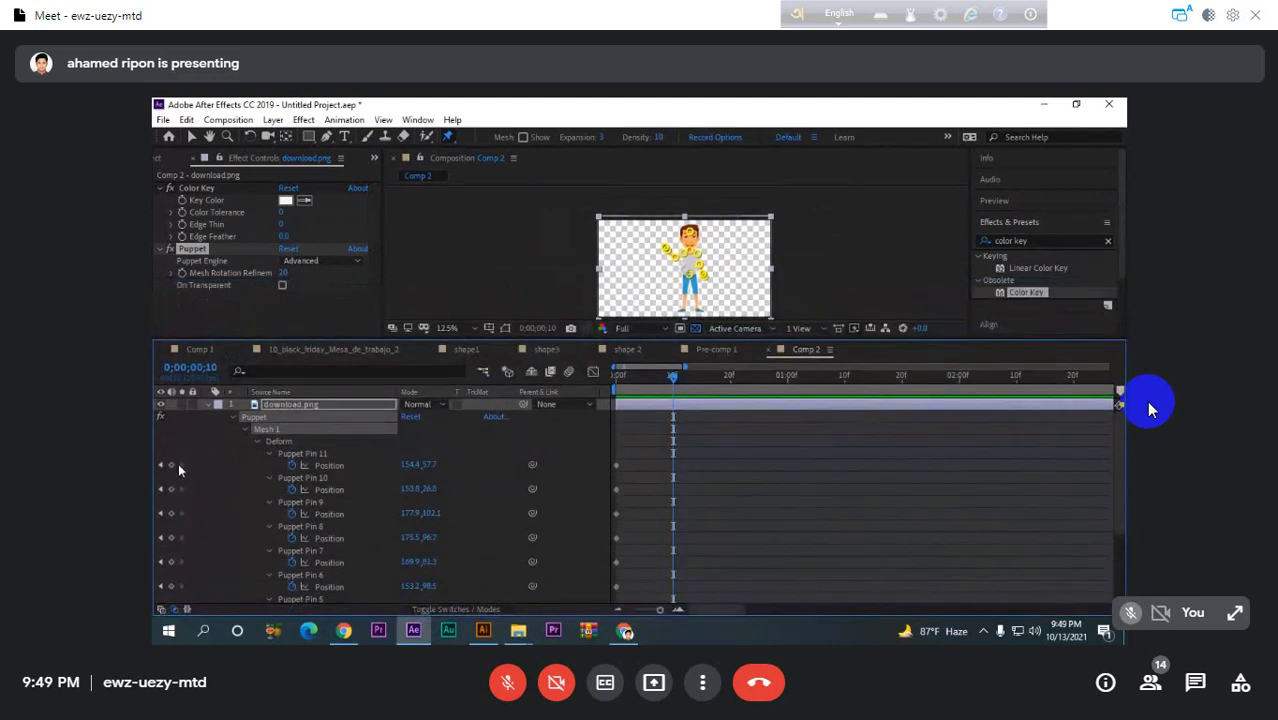
left_click_drag(408, 470, 436, 466)
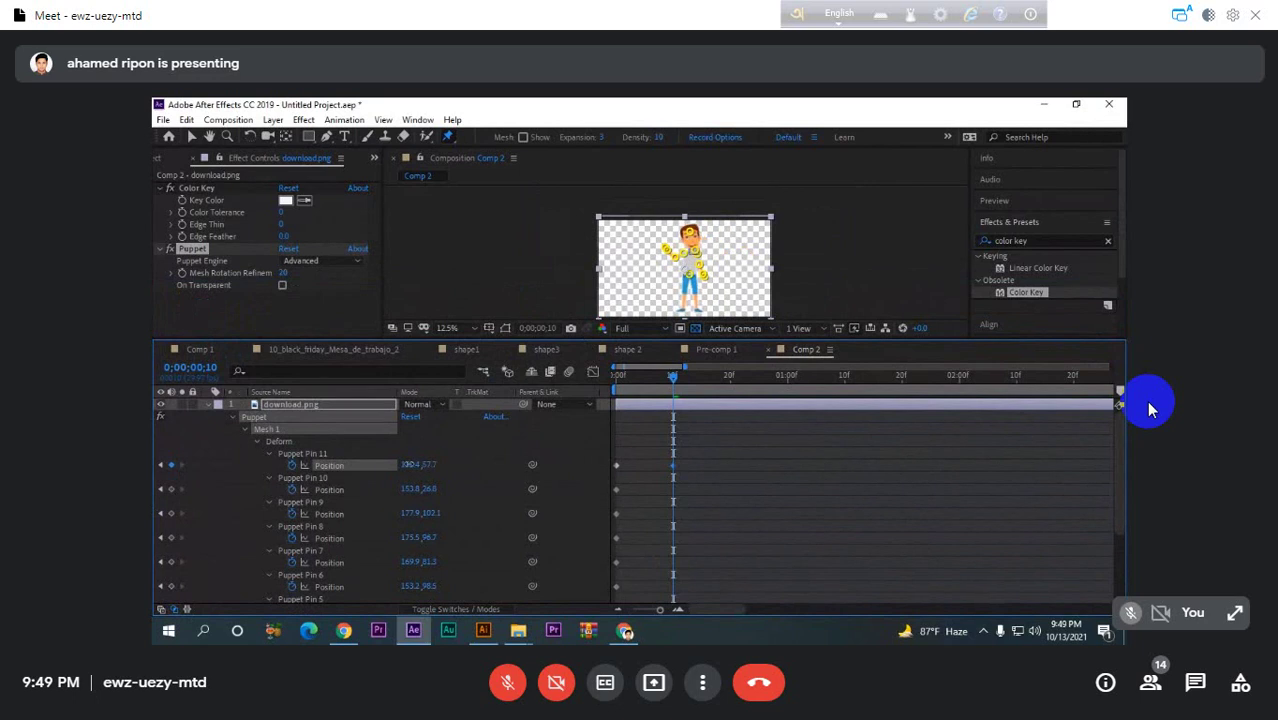
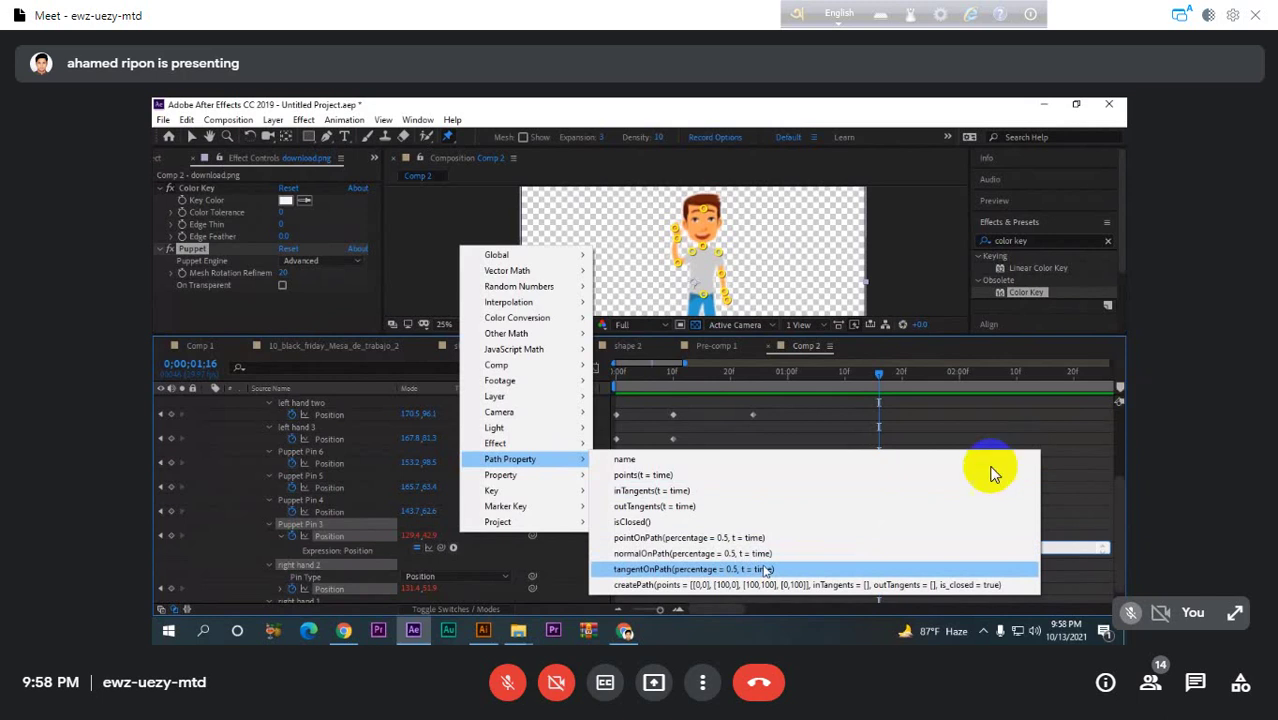
left_click(508, 686)
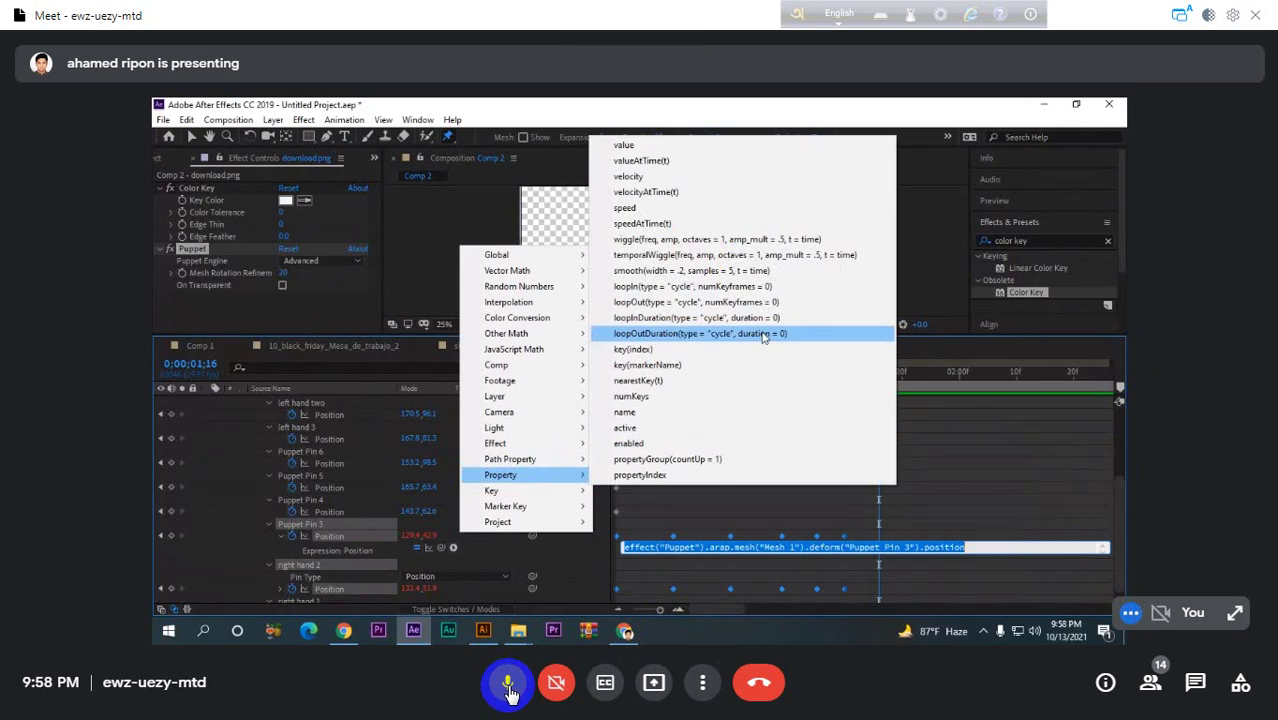
left_click(508, 688)
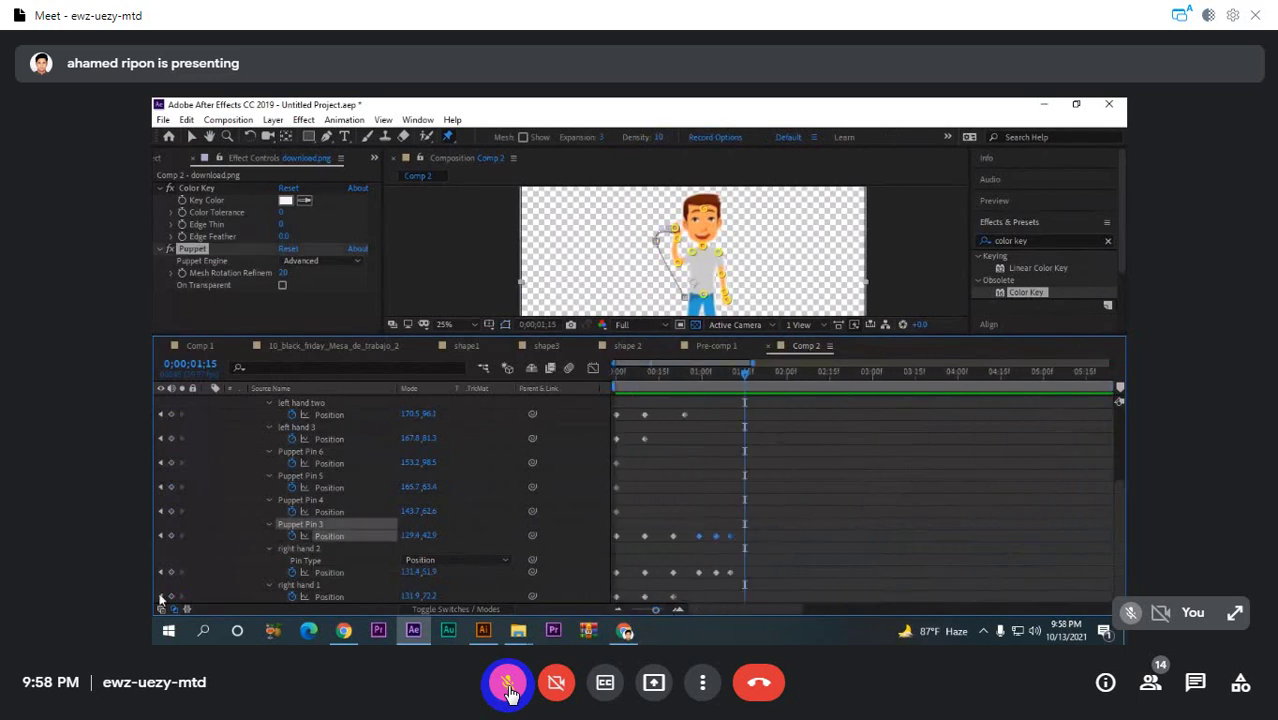
- Add the expression loopOutDuration(type = "cycle", duration = 0) to the Position of Puppet Pin 3
left_click(292, 541, "alt")
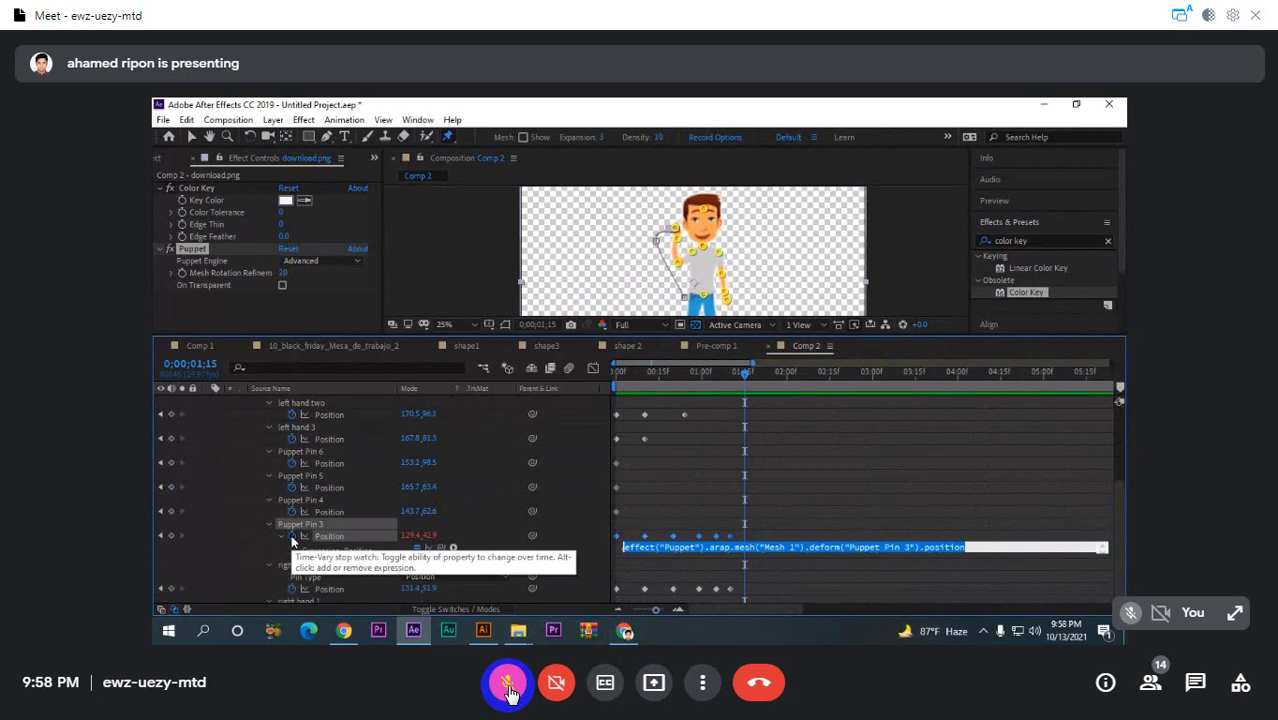
left_click(453, 548)
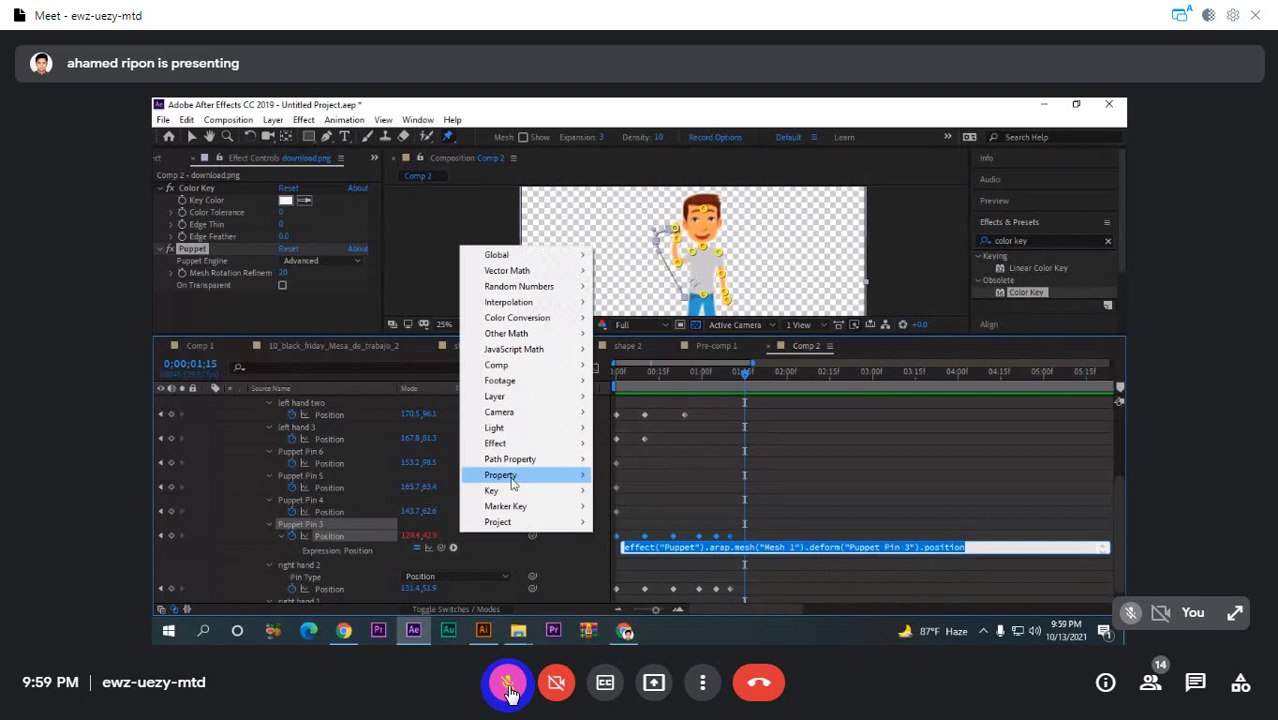
mouse_move(511, 480)
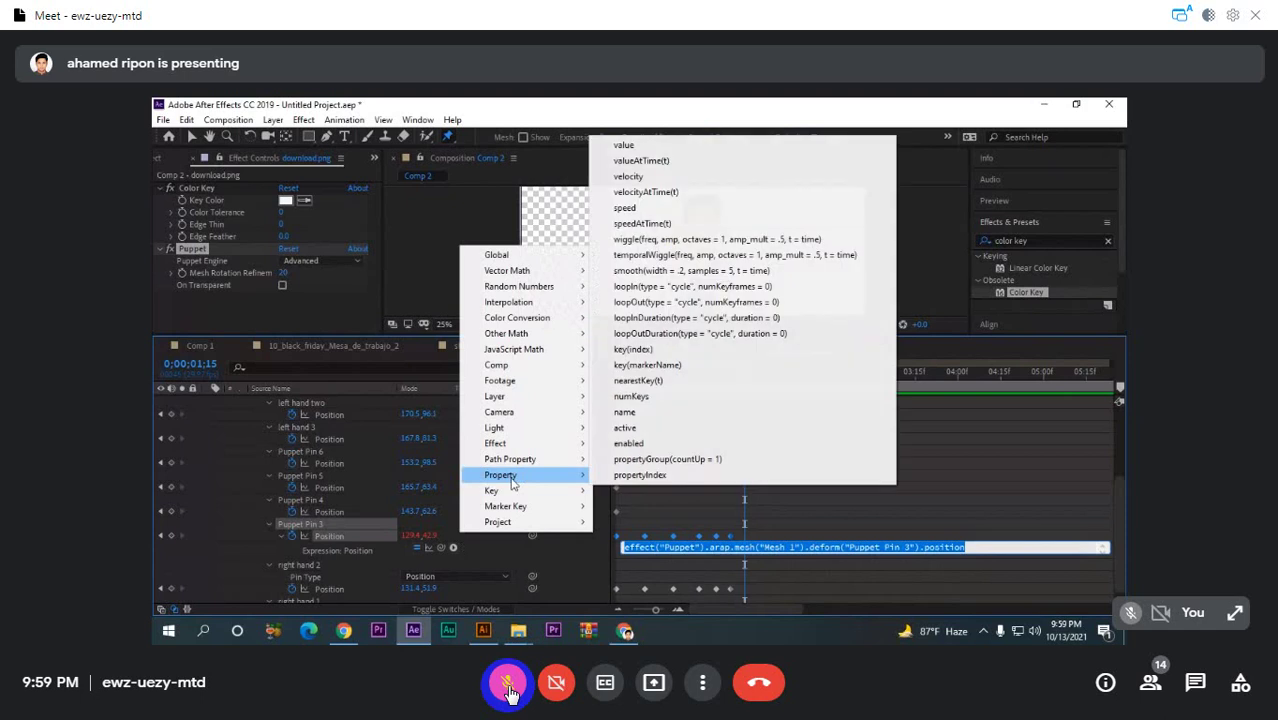
left_click(695, 338)
- Preview the looped hand movement from the start of the timeline, and undo the loop expression on Puppet Pin 3's Position
left_click_drag(760, 379, 703, 398)
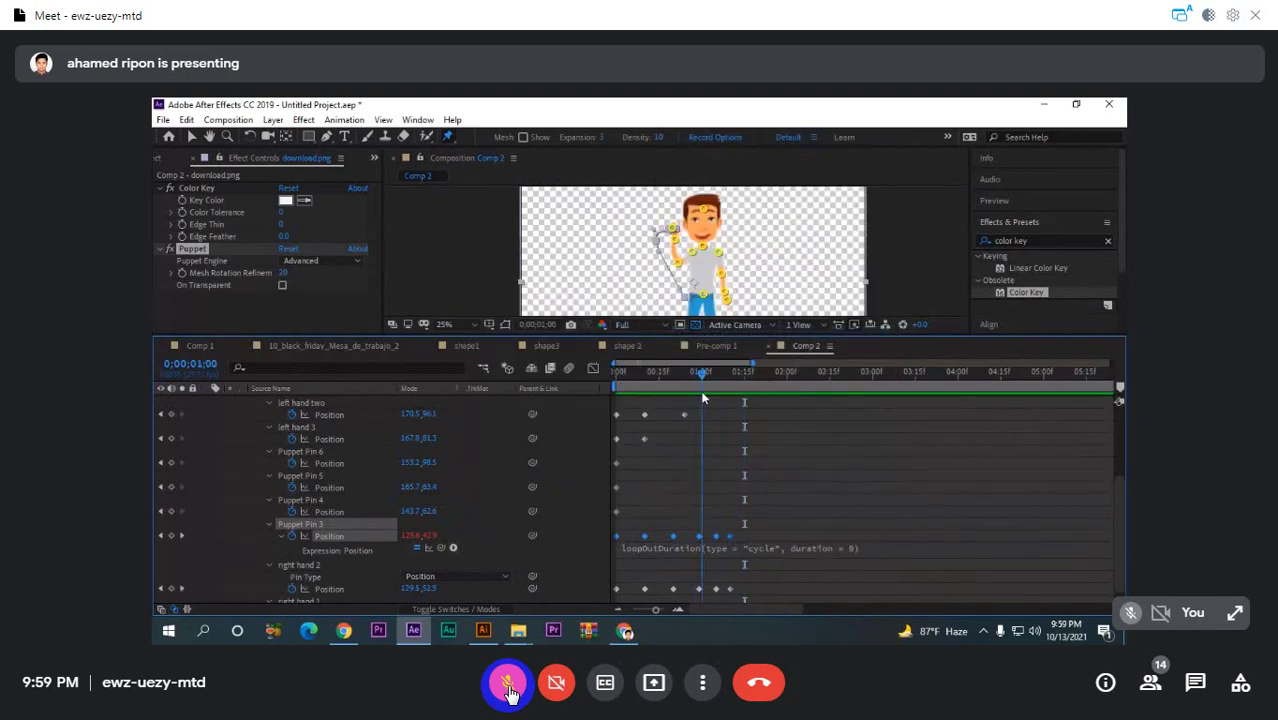
left_click_drag(703, 398, 532, 411)
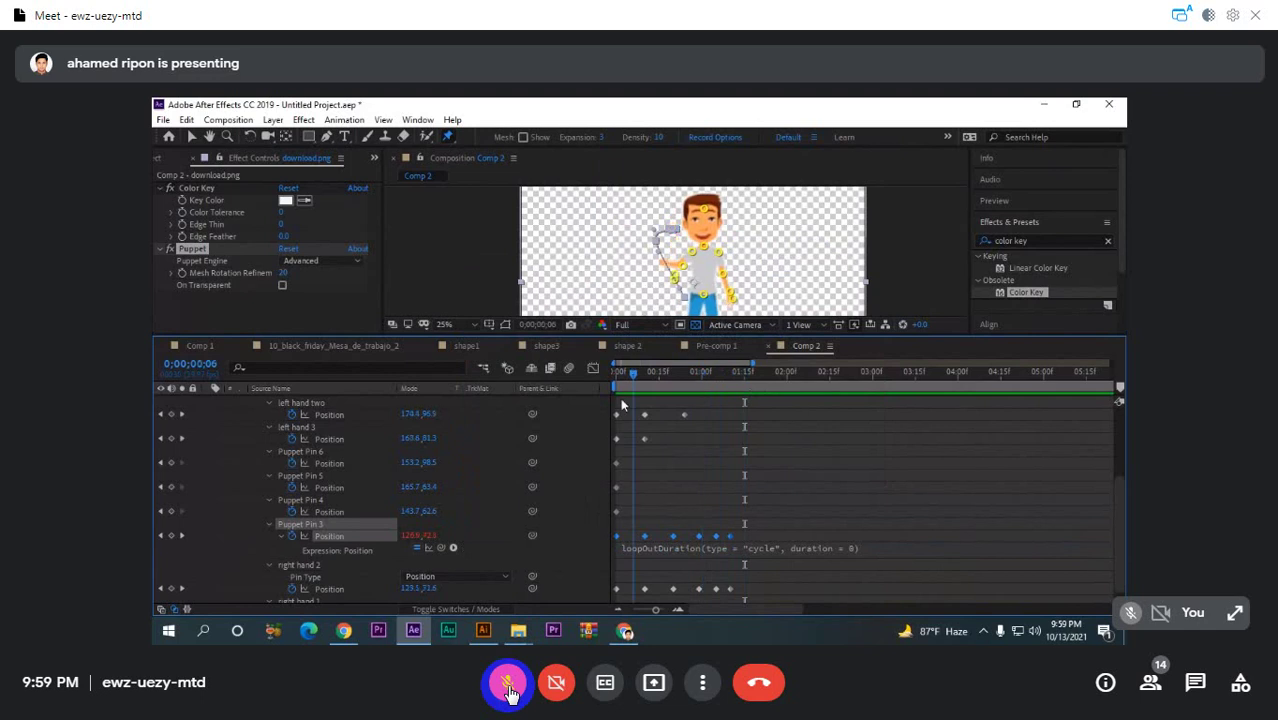
key("space")
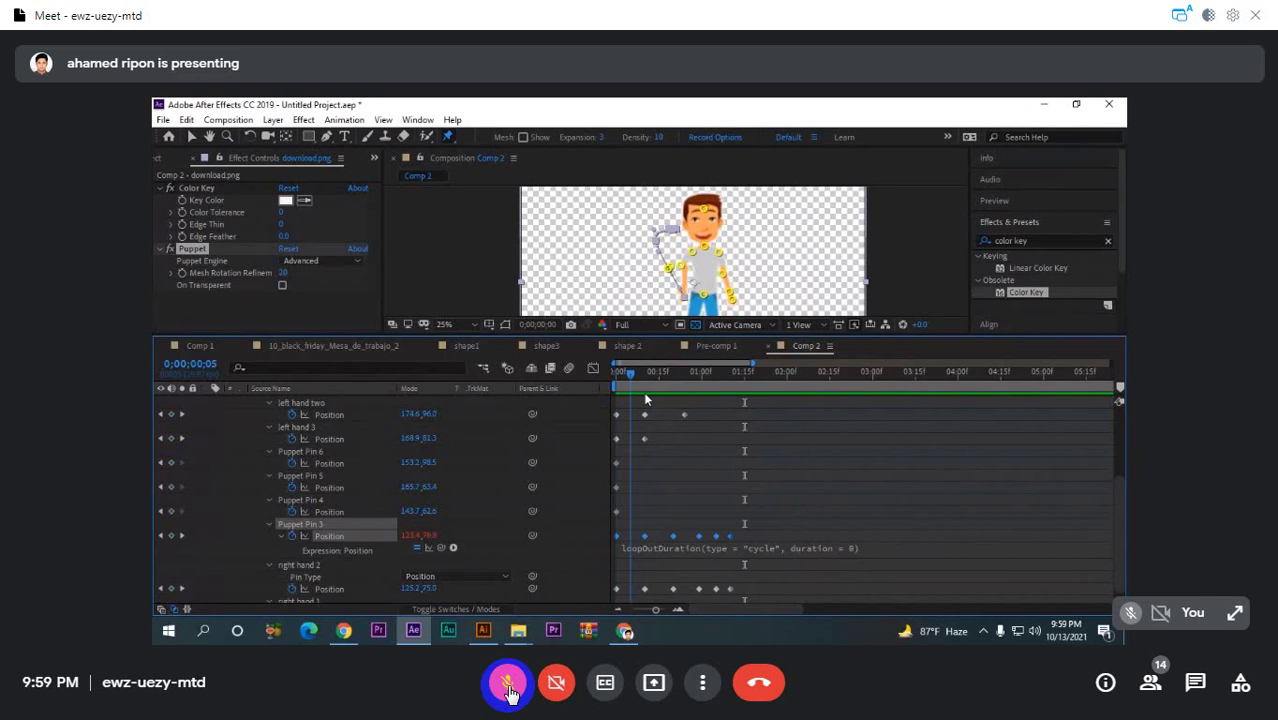
key("space")
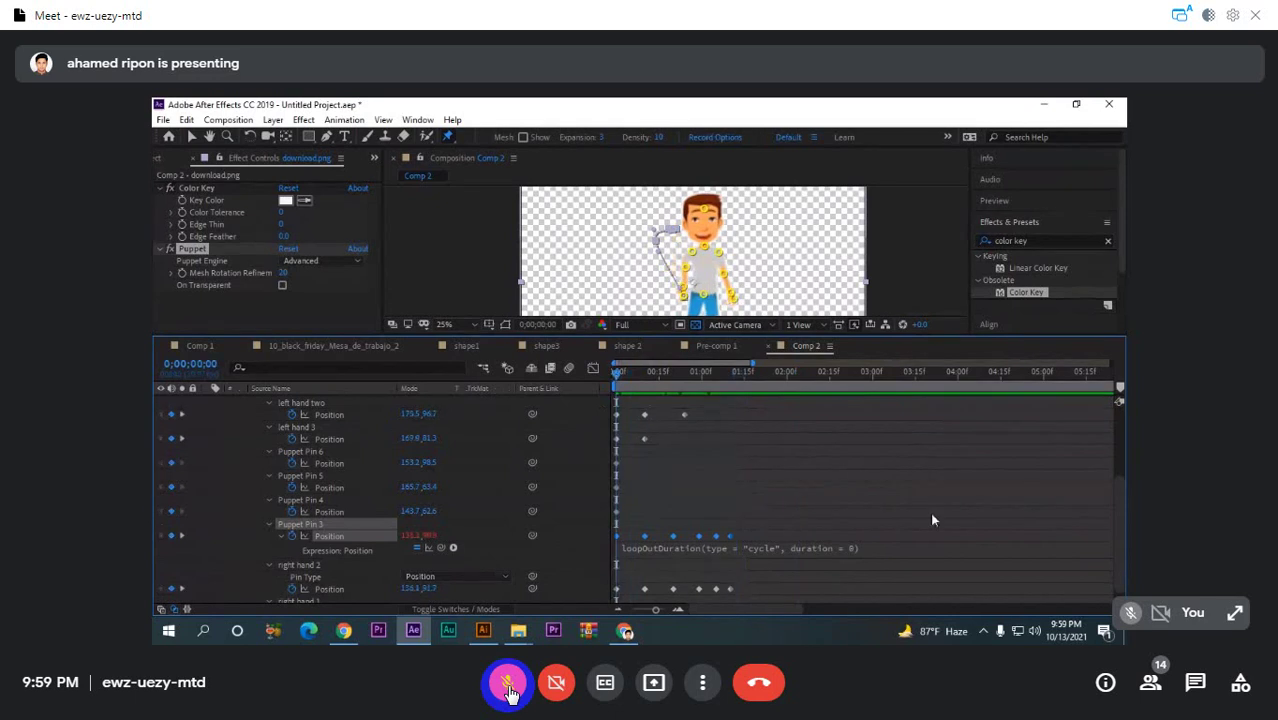
key("space")
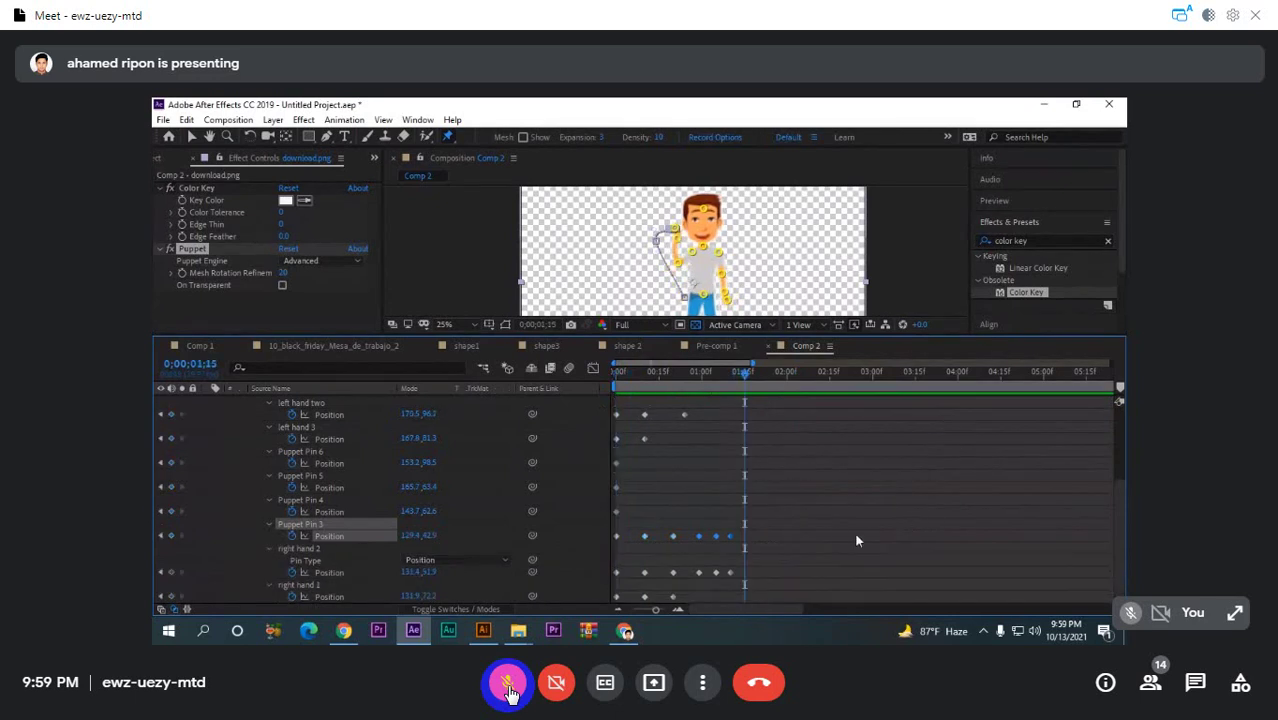
left_click_drag(783, 534, 690, 553)
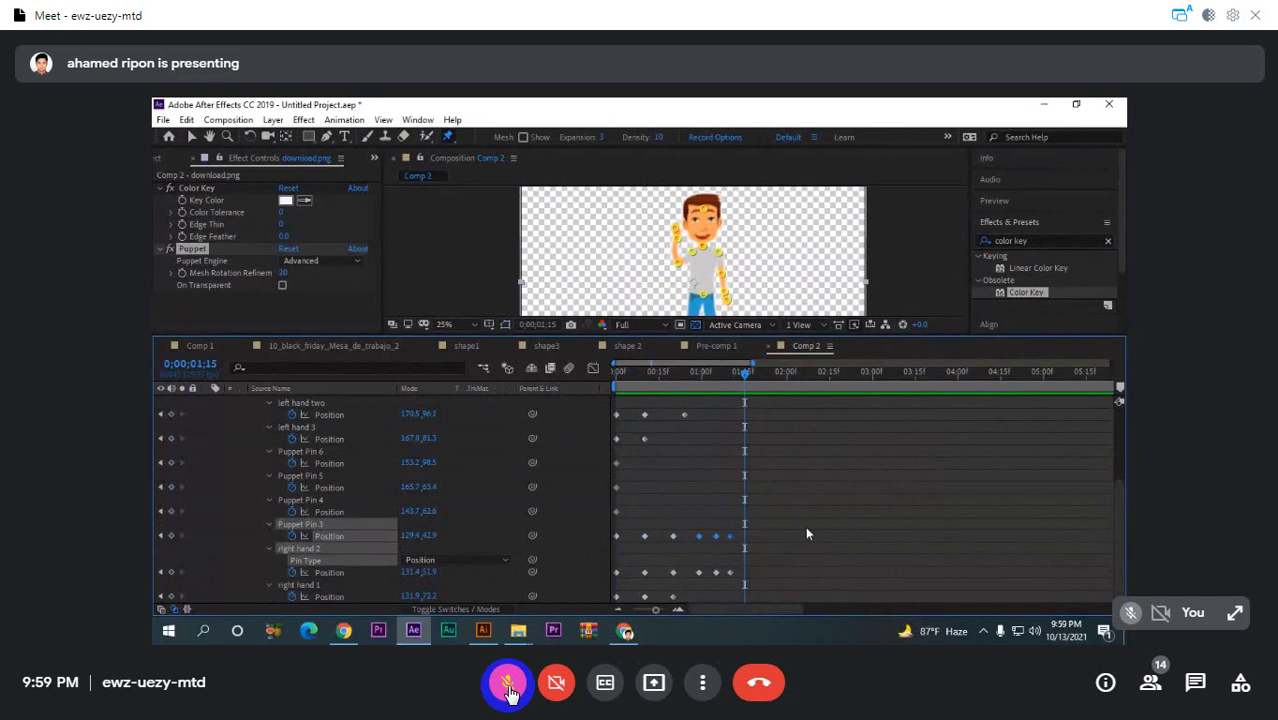
- Switch to Chrome and search Google in a new tab for "after effect expressions"
left_click(625, 632)
key("ctrl+t")
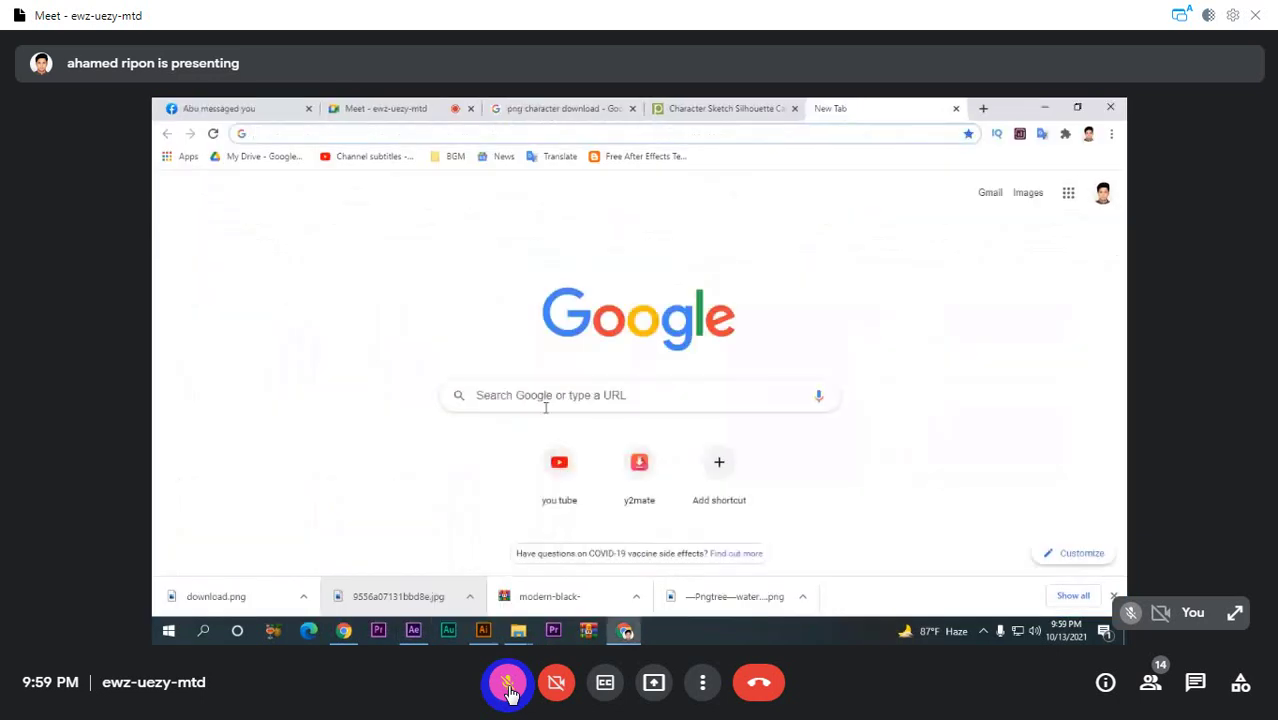
left_click(570, 390)
type("ae")
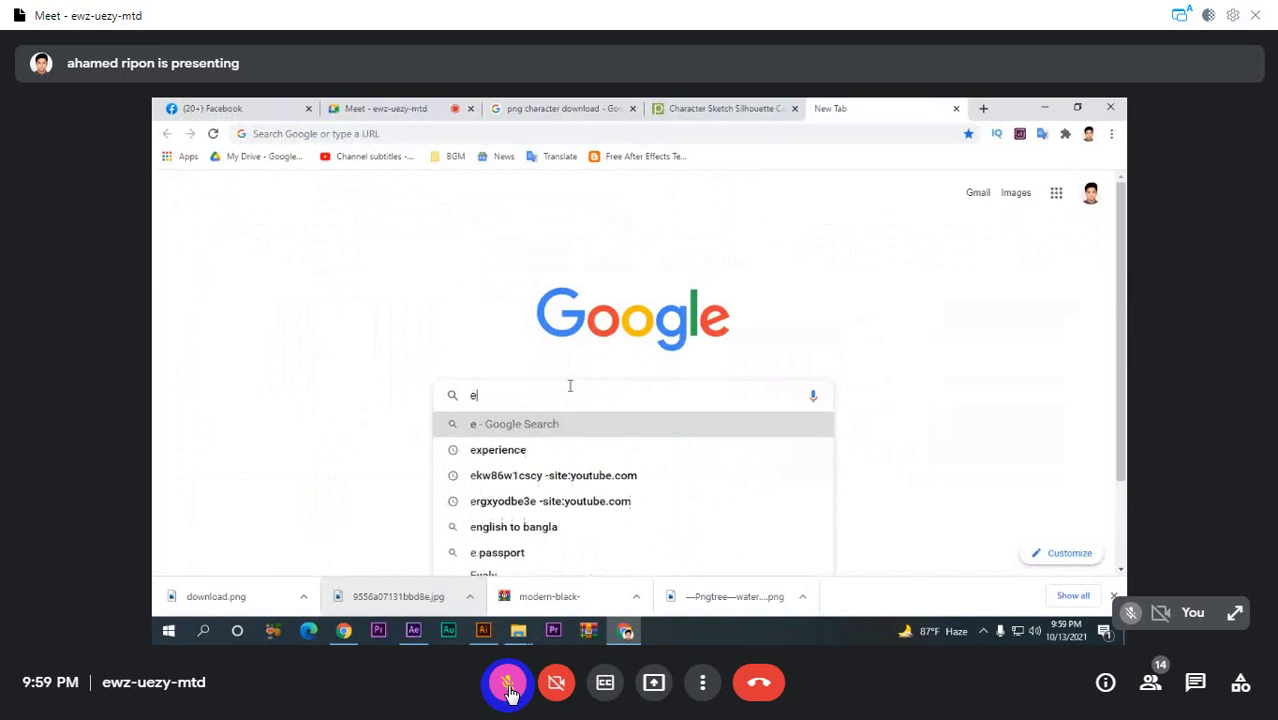
key("Escape")
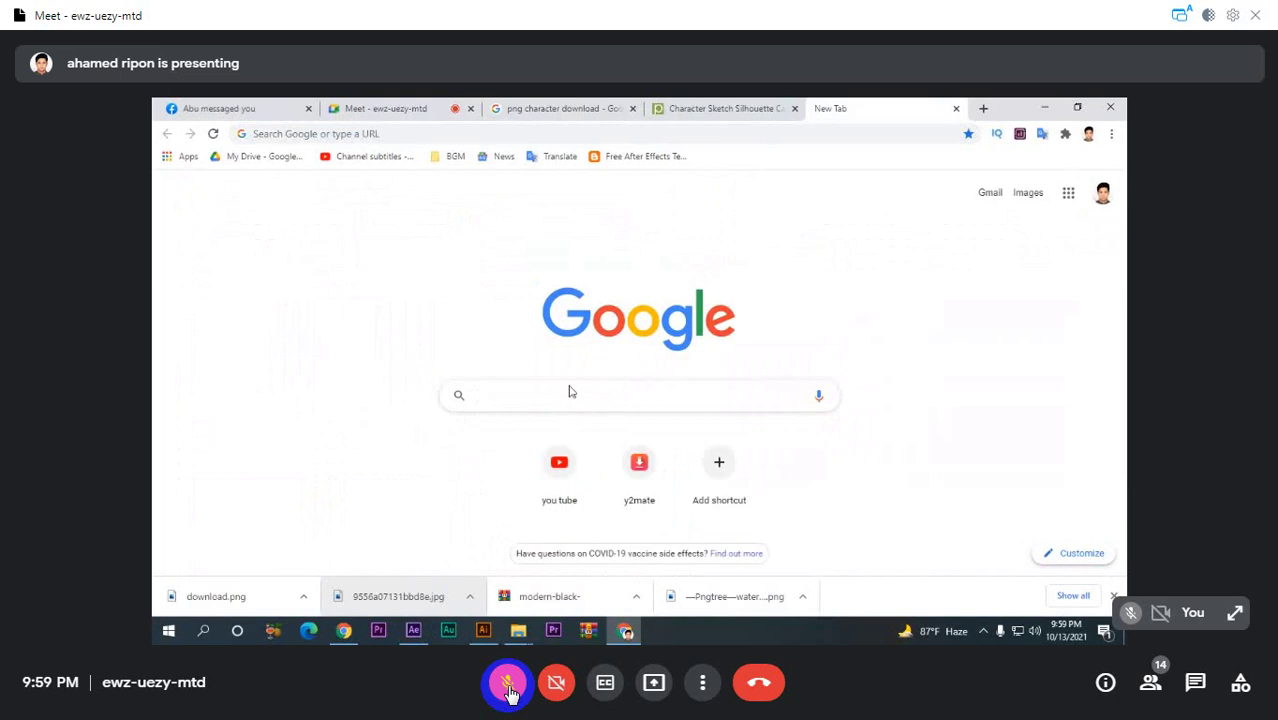
type("after")
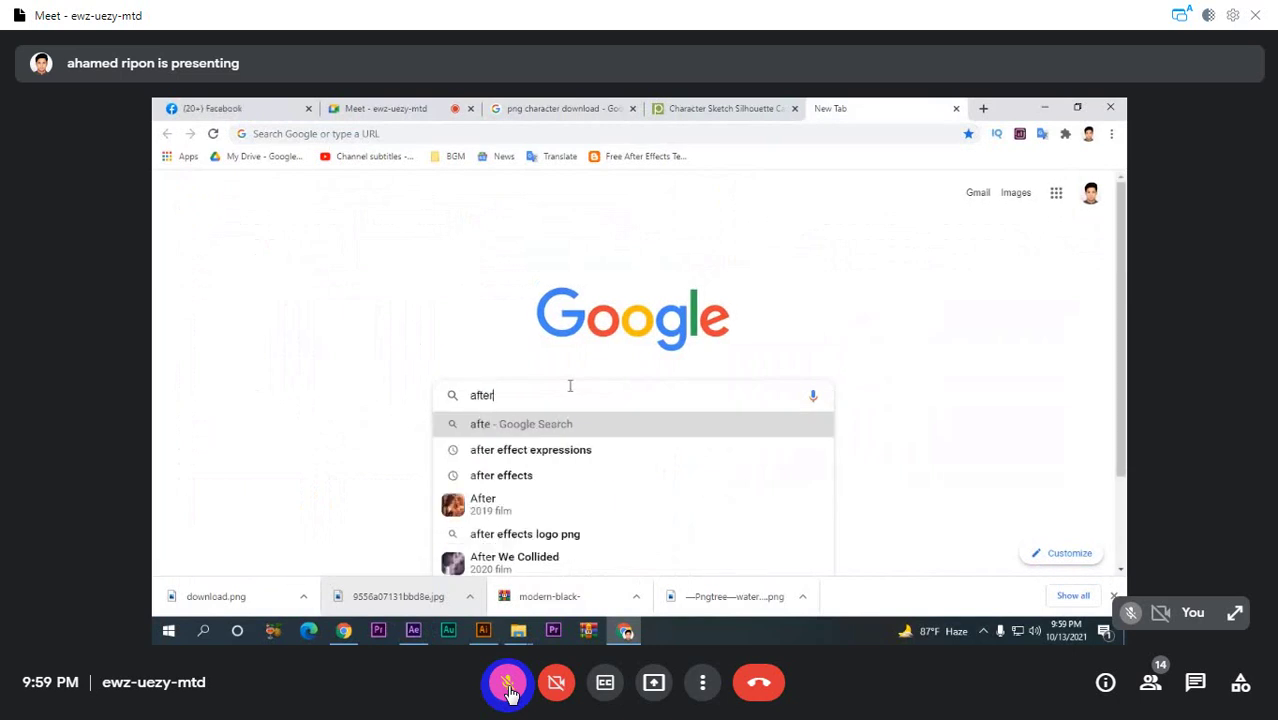
type("m")
key("BackSpace")
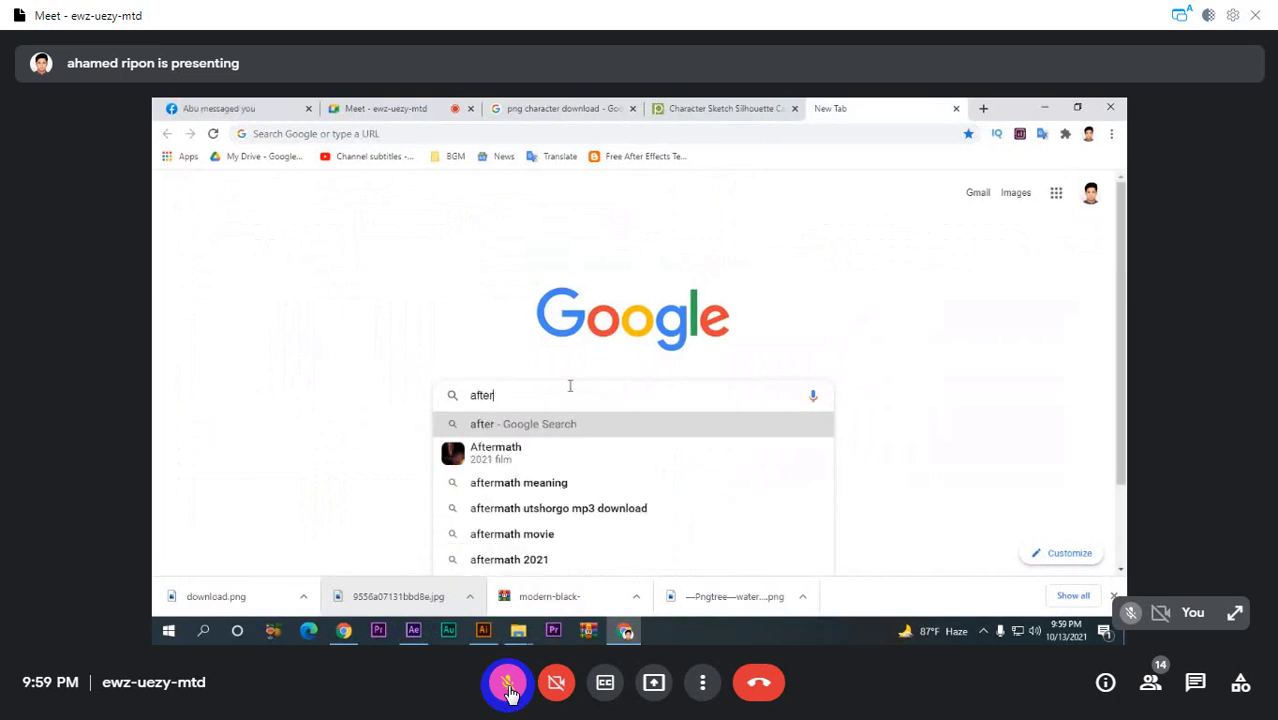
type("effect")
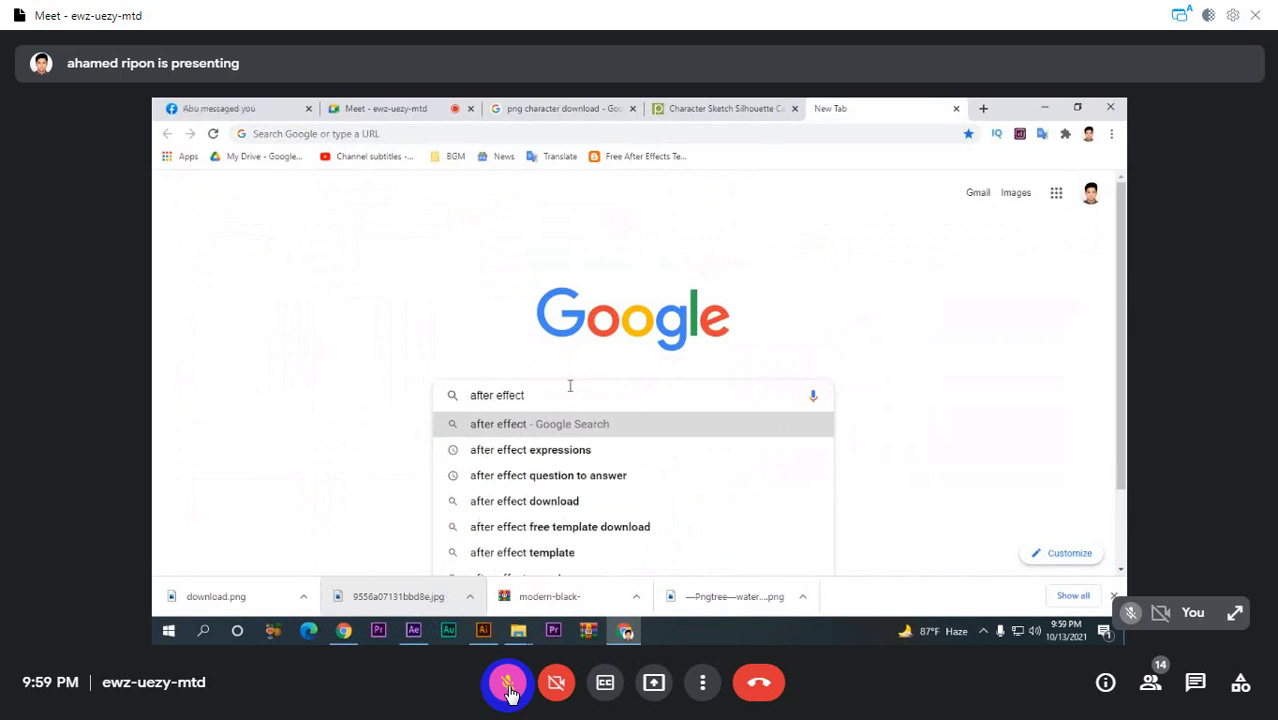
left_click(530, 450)
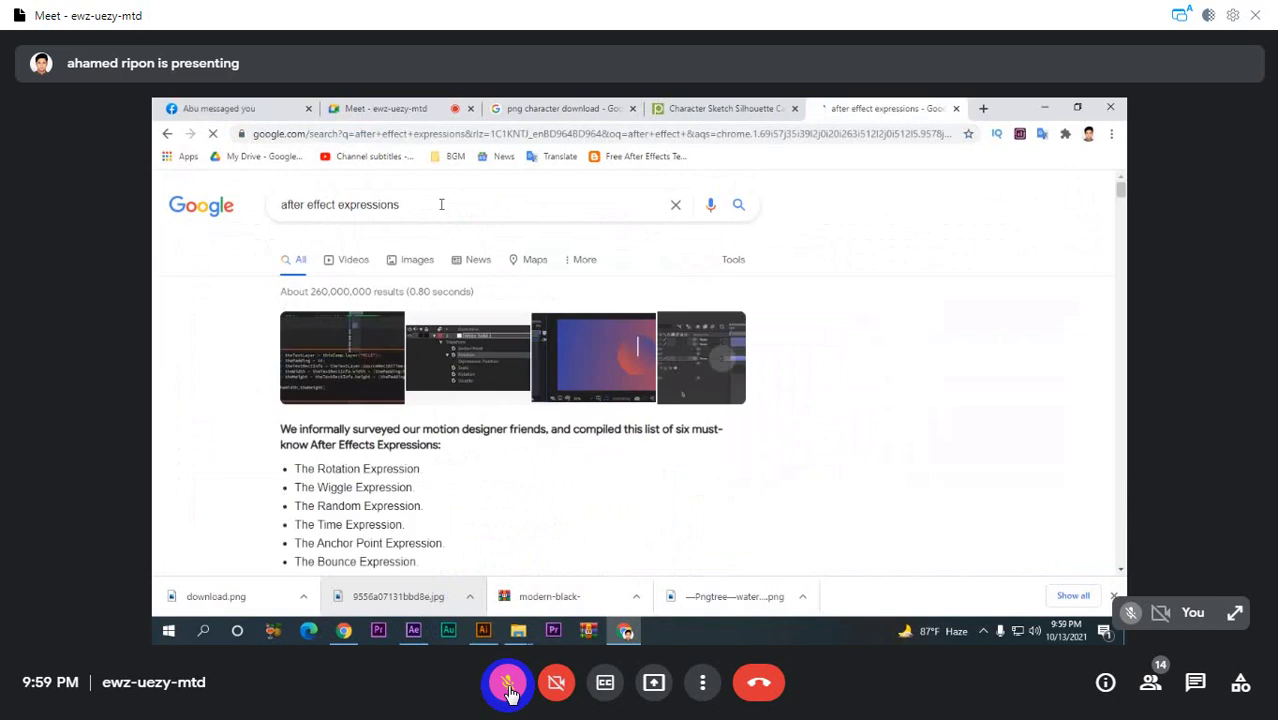
- Examine the search results and the featured list of must-know After Effects expressions
scroll(400, 300, "down", 3)
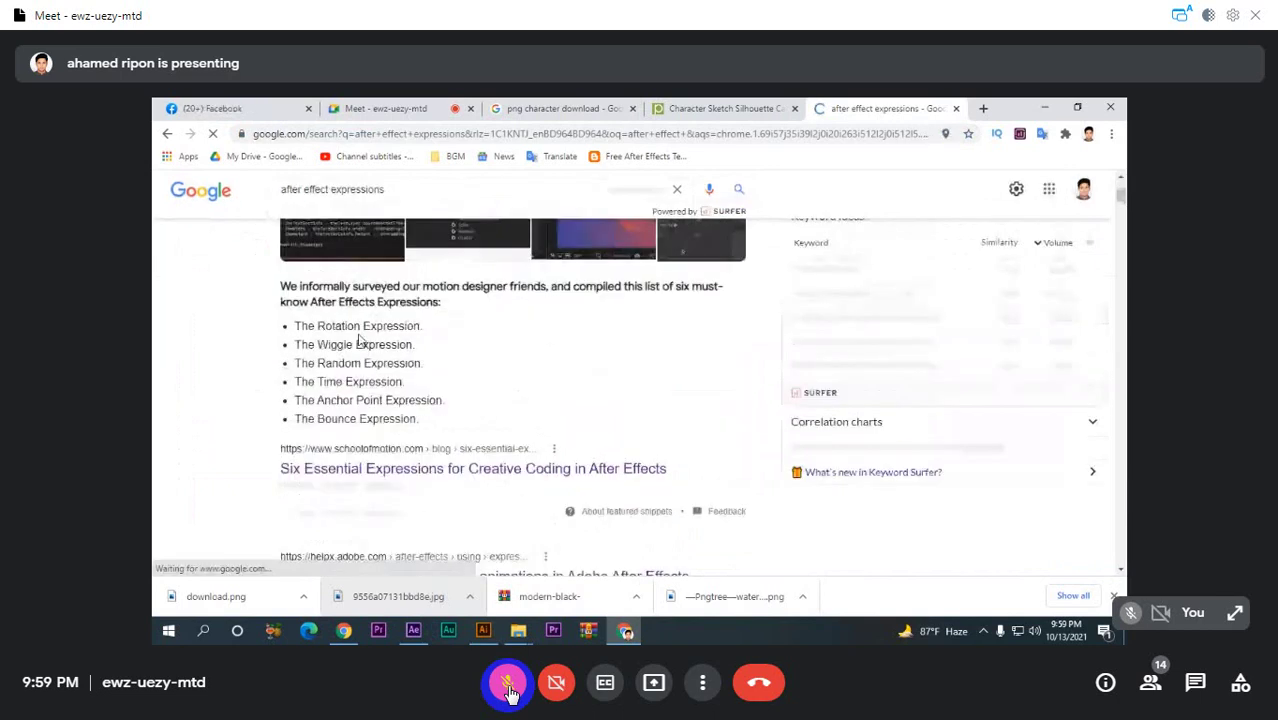
scroll(405, 358, "down", 2)
scroll(431, 427, "up", 1)
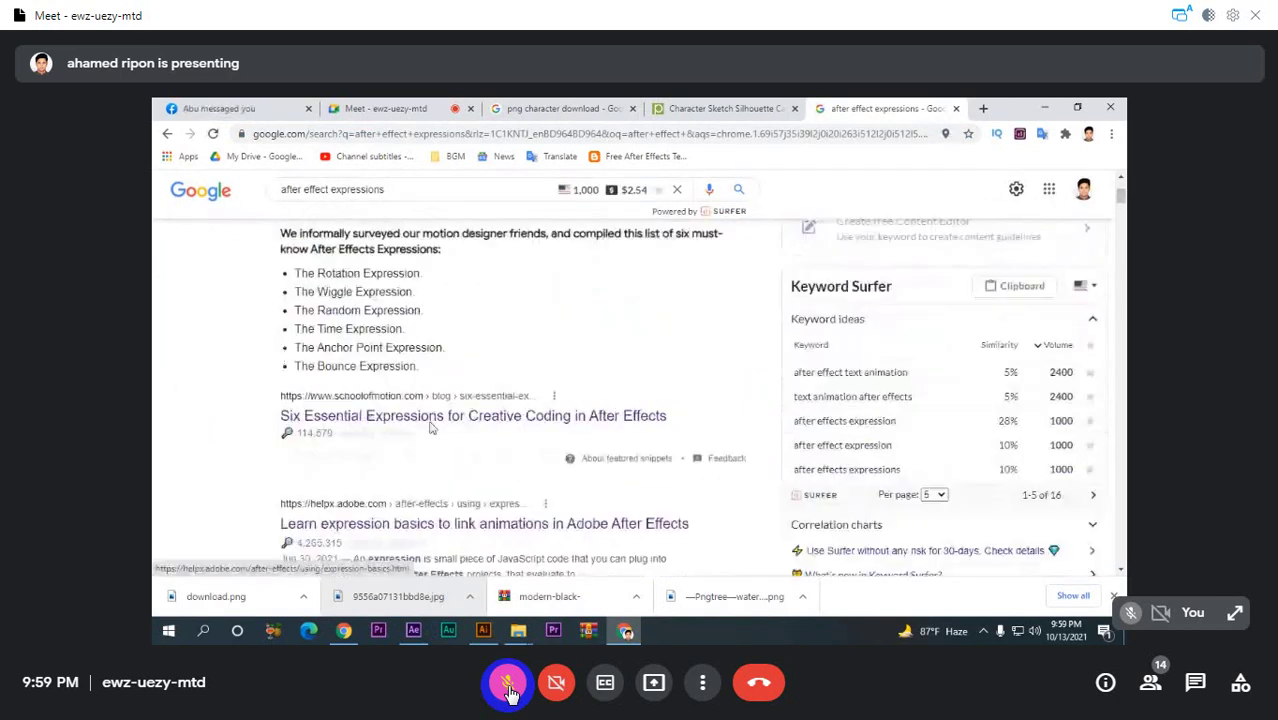
scroll(431, 427, "down", 1)
scroll(480, 408, "up", 3)
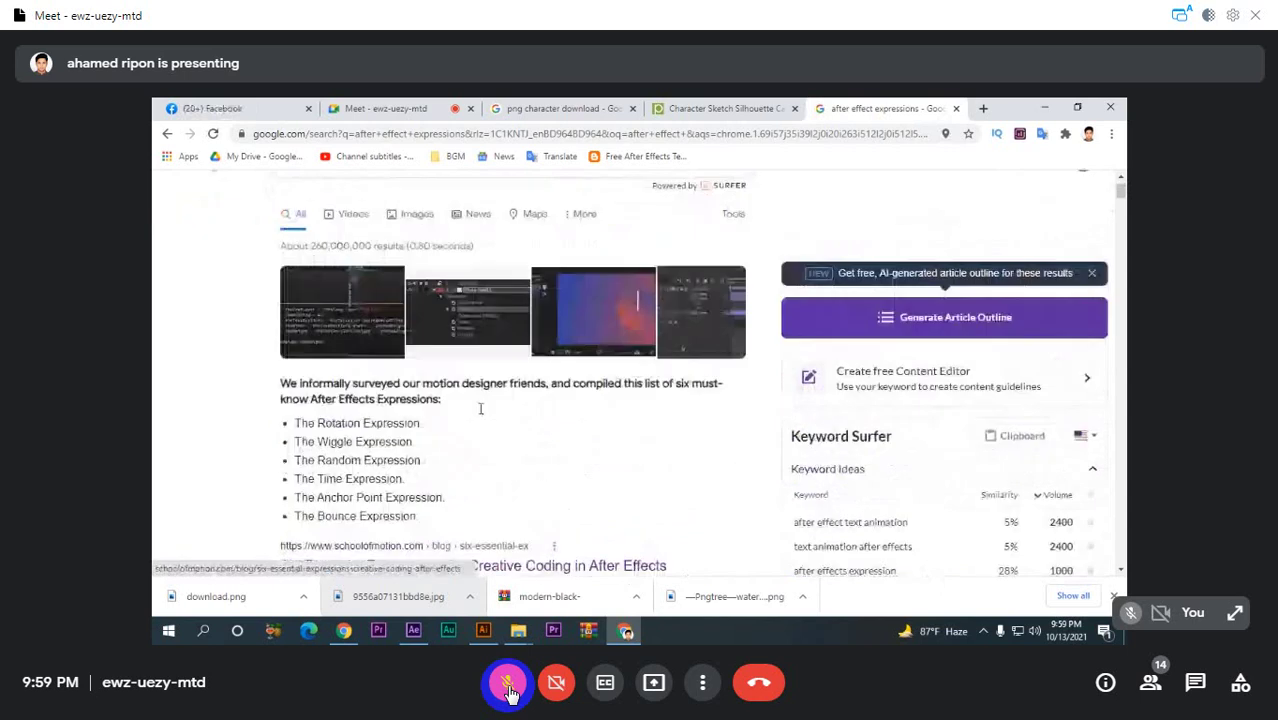
- Open MotionIsland's The Best 10 After Effects Expressions article from the search results and examine its bounce and Automatic Fade expression code
scroll(480, 408, "down", 5)
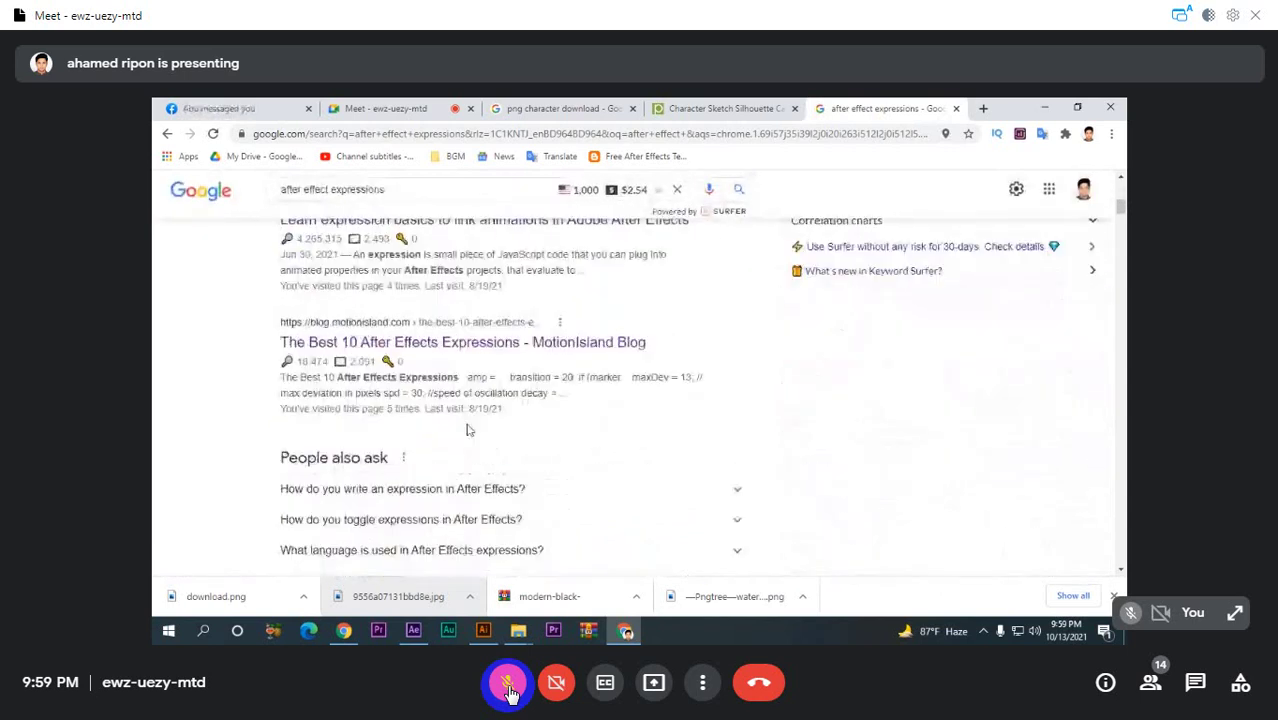
left_click(441, 345)
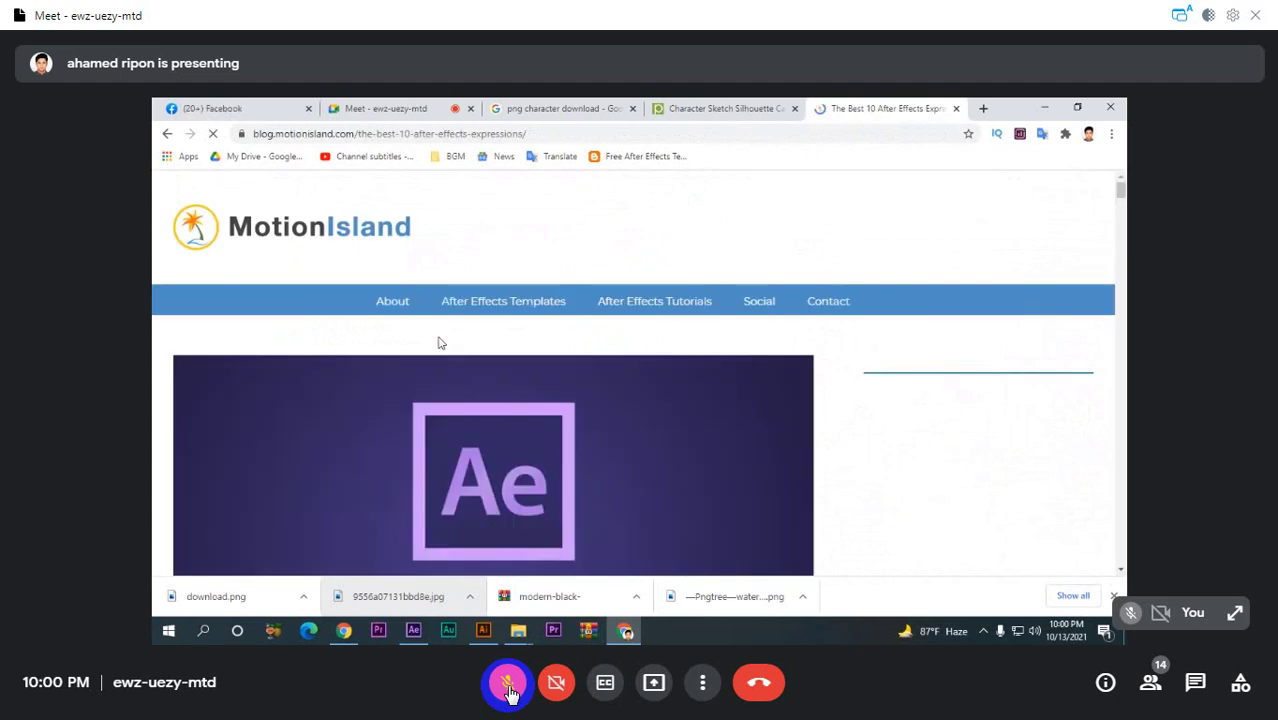
scroll(451, 345, "down", 3)
scroll(461, 342, "down", 15)
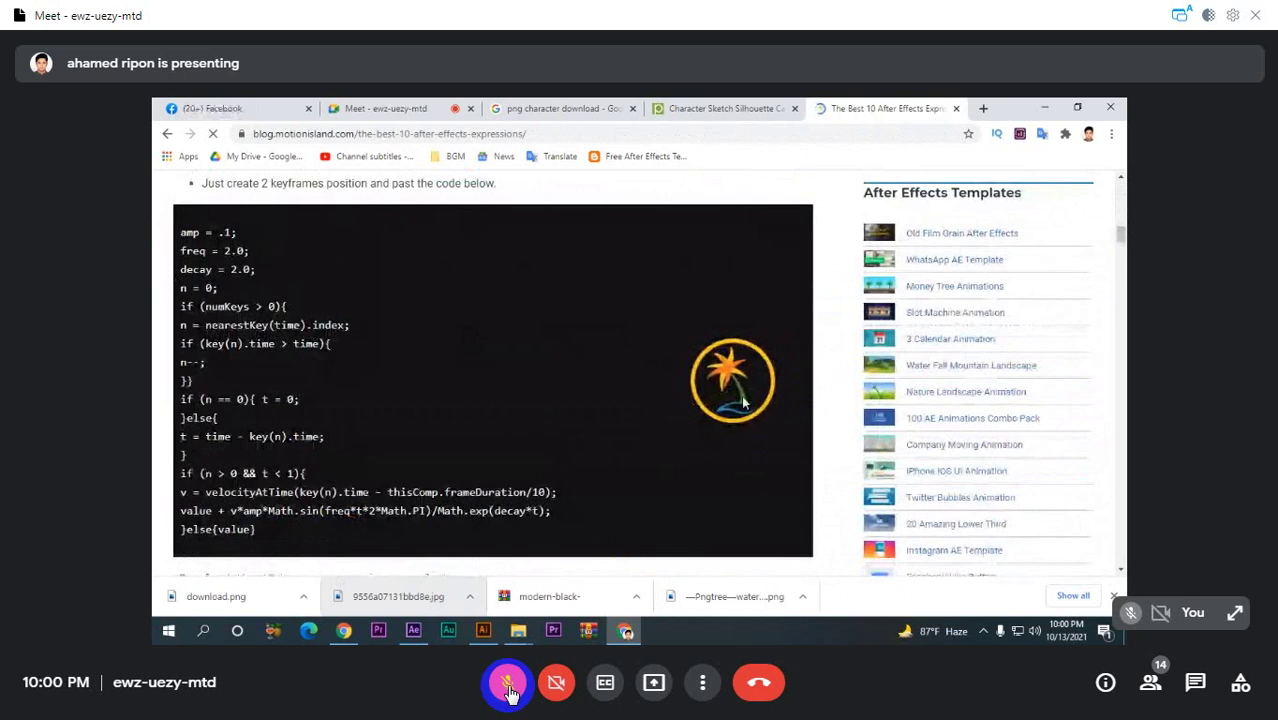
scroll(577, 390, "down", 1)
scroll(577, 390, "down", 1)
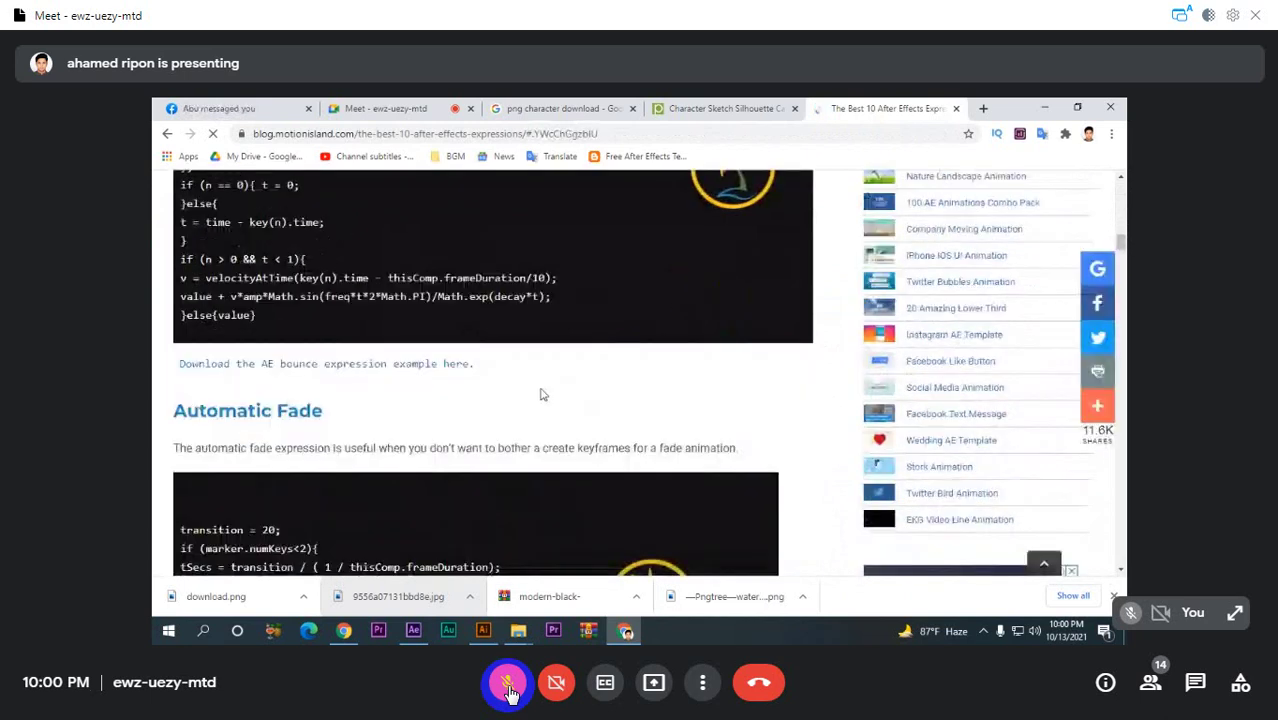
scroll(195, 372, "up", 4)
scroll(195, 372, "down", 3)
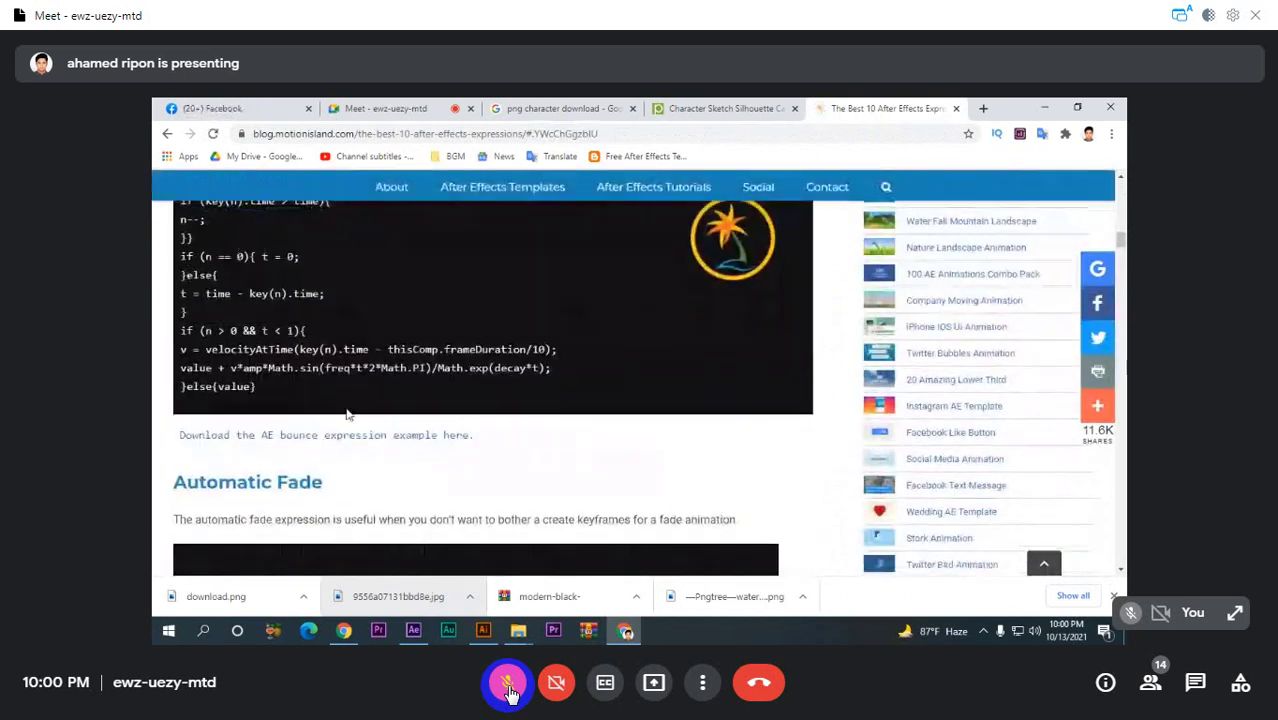
scroll(250, 372, "up", 3)
scroll(301, 373, "down", 3)
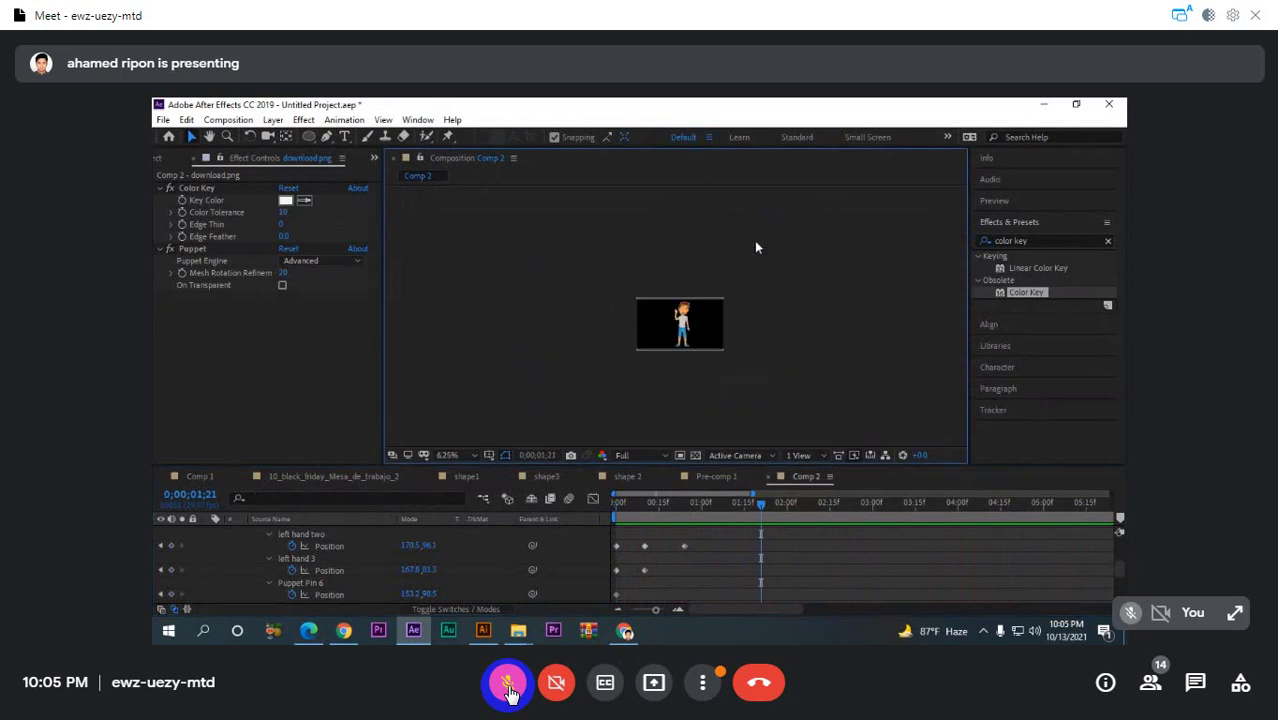
- Unmute the microphone in the Meet call
left_click(508, 688)
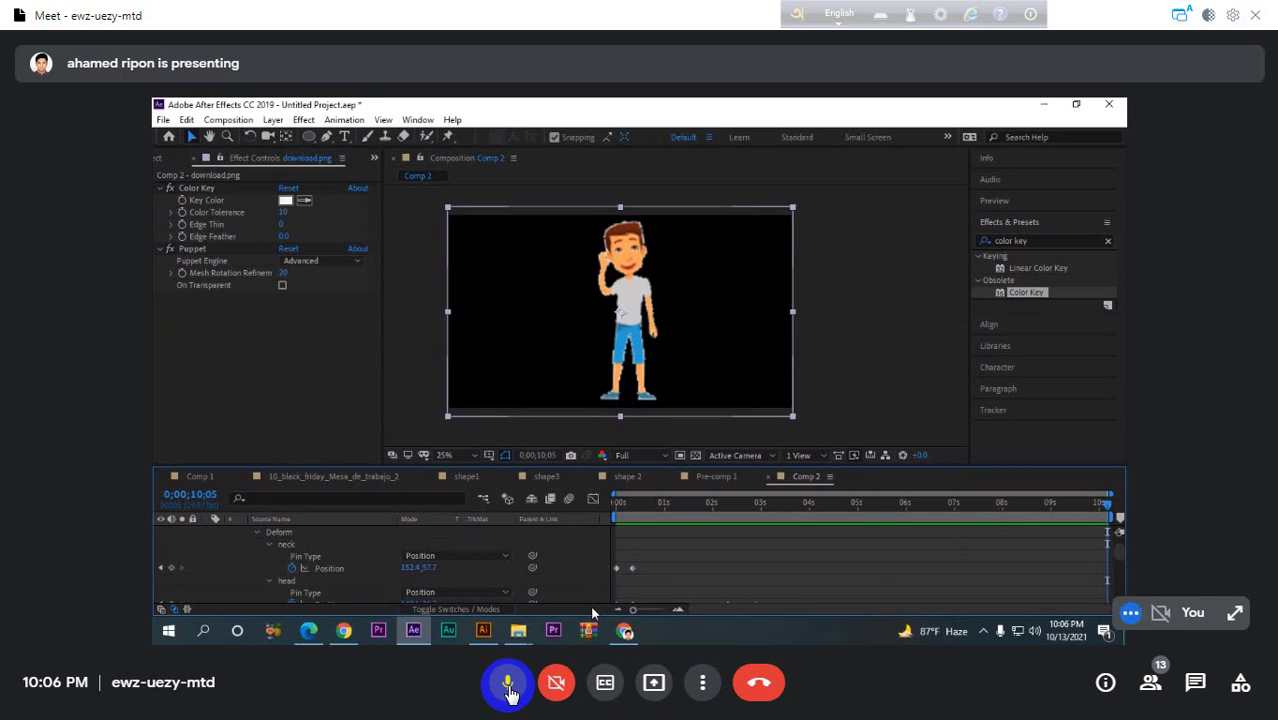
- Move the playhead to 0;00;06;00 in Comp 2 and edit the duration in its composition settings
left_click(908, 506)
key("ctrl+k")
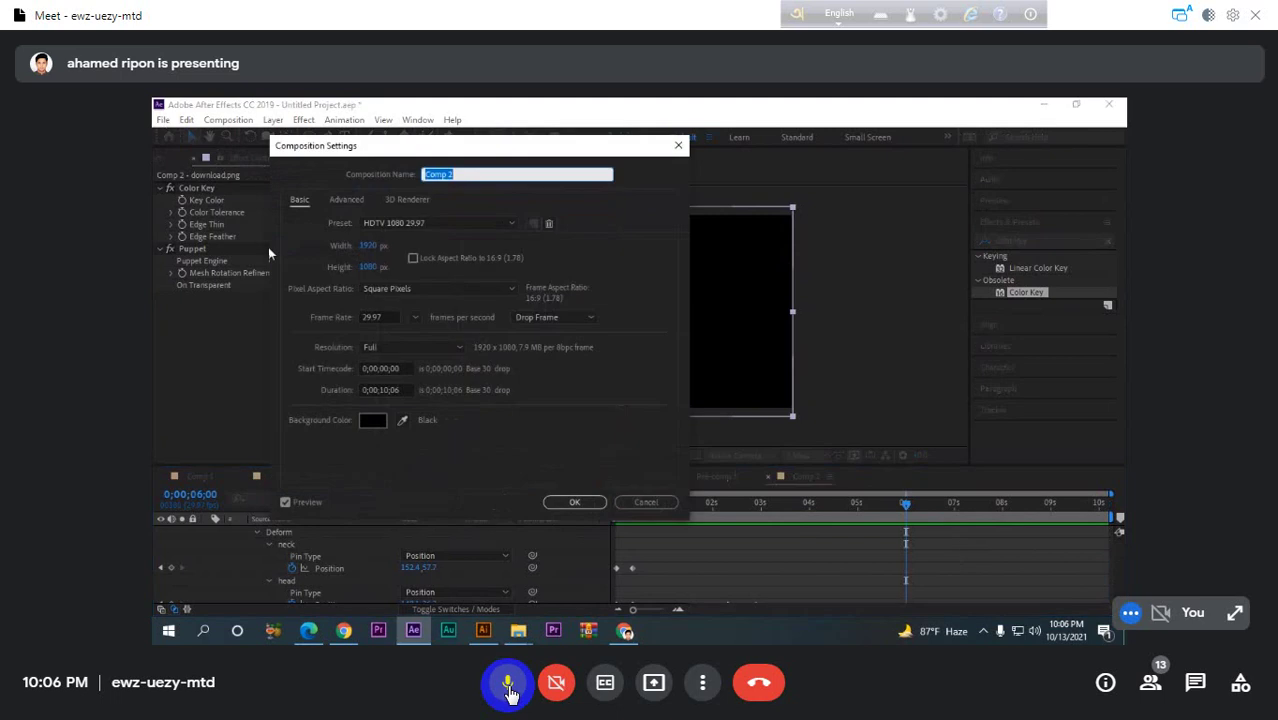
left_click(387, 390)
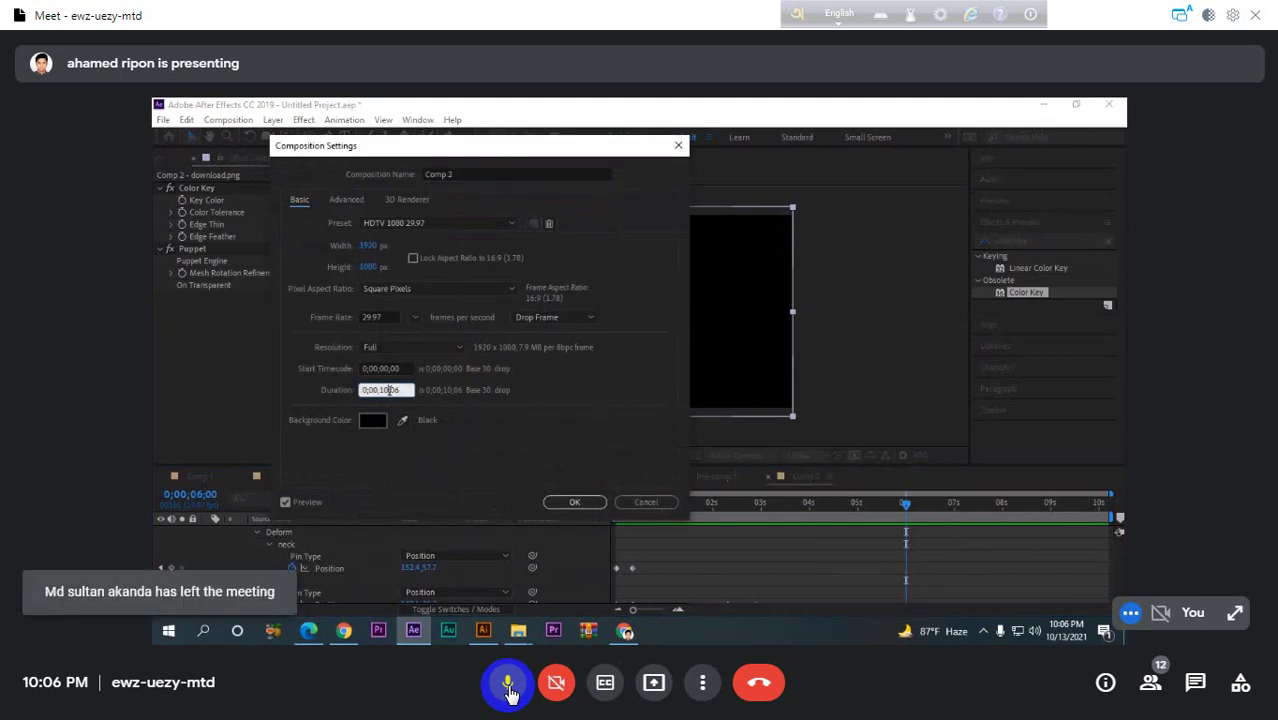
key("BackSpace")
key("BackSpace")
key("BackSpace")
left_click(562, 500)
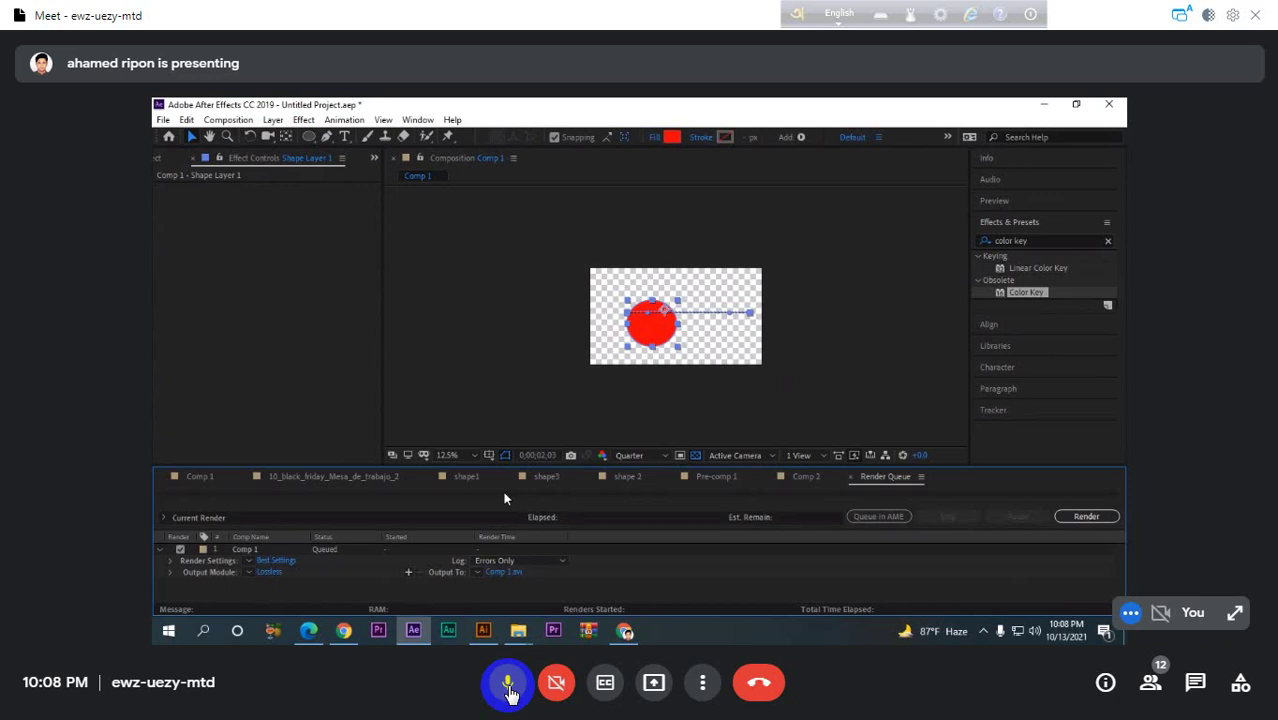
- Return from the render queue to the Comp 1 timeline and move the playhead to 0;00;00;00
left_click(212, 480)
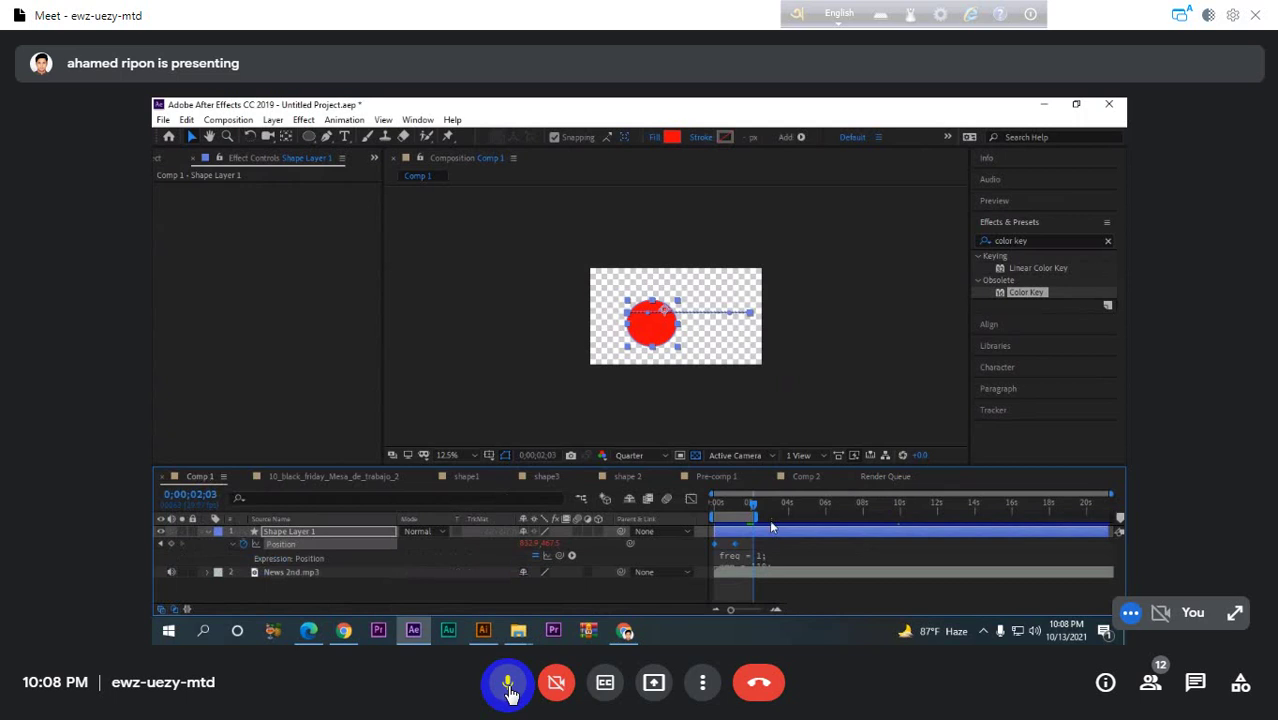
left_click_drag(753, 508, 616, 508)
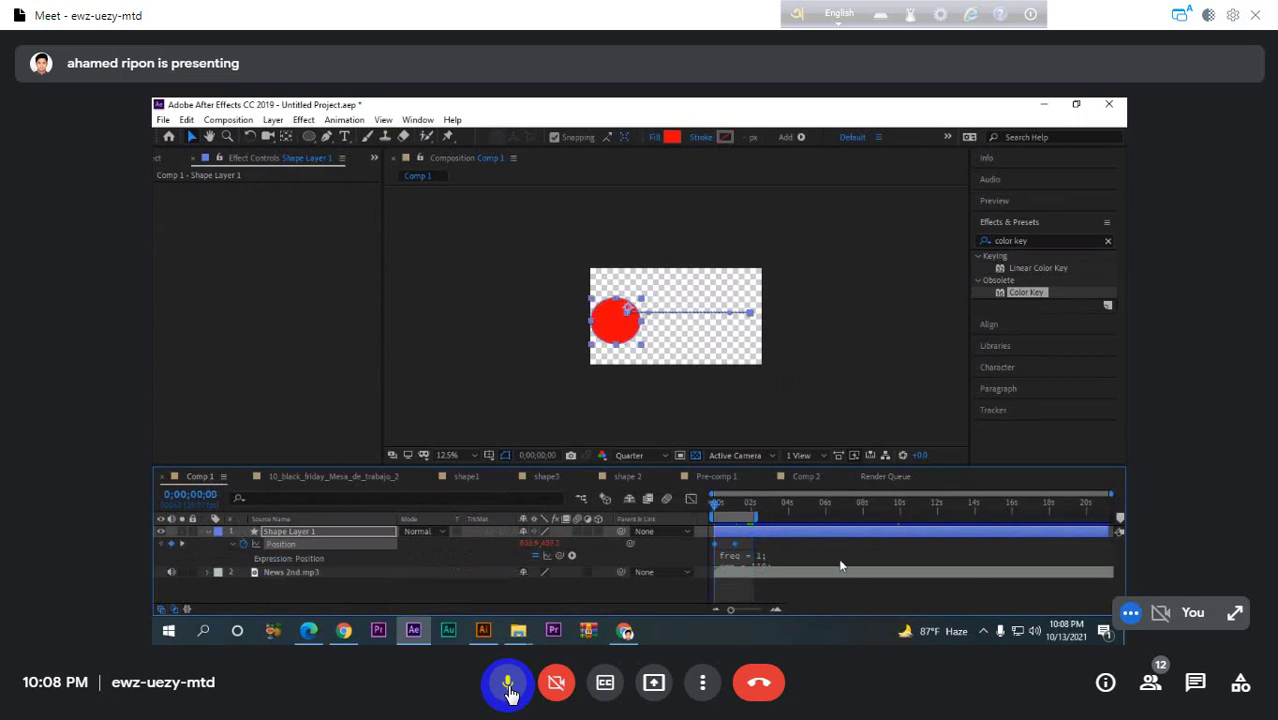
left_click(736, 596)
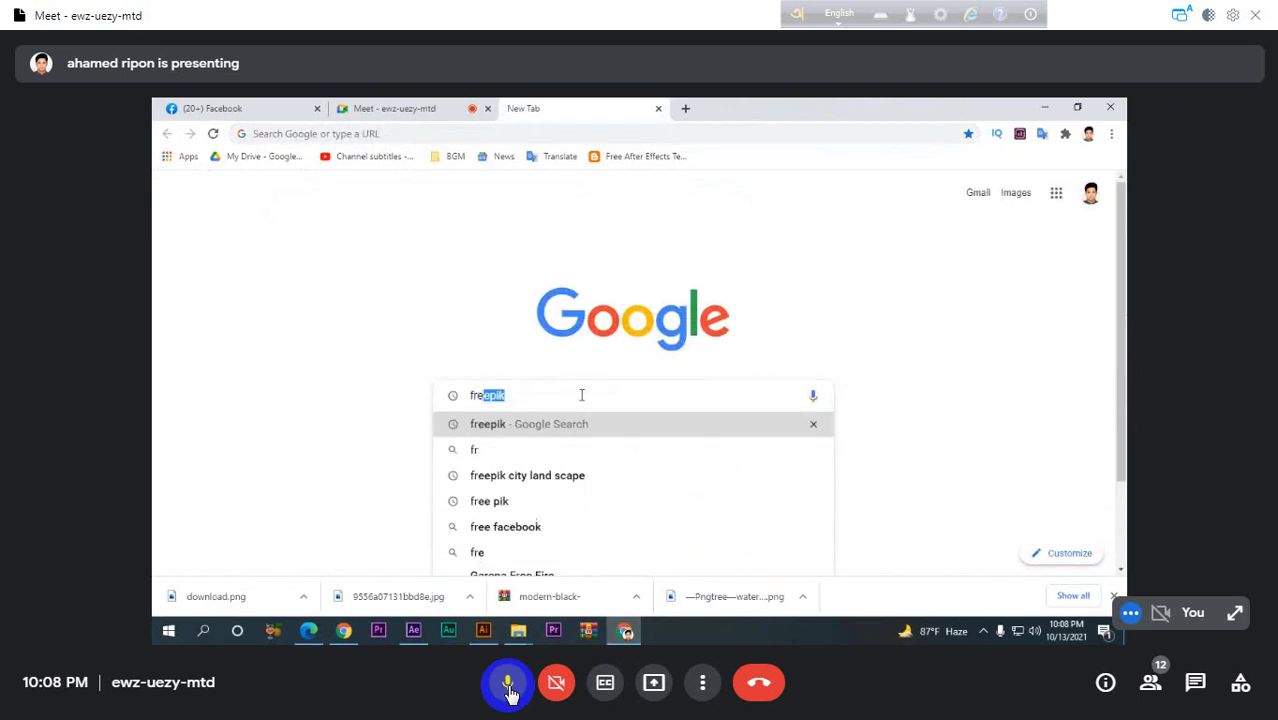
- Toggle the Meet microphone, leaving it muted, and restore the maximized meeting pop-out to a smaller window
left_click(508, 686)
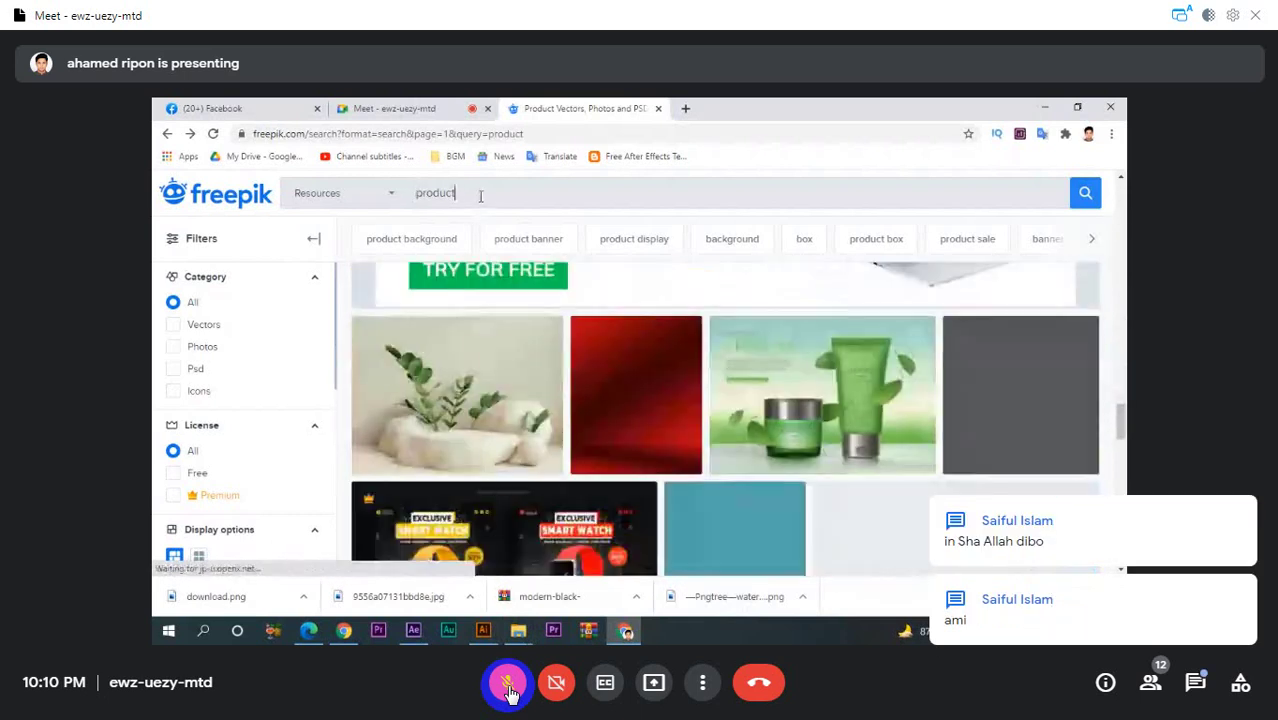
left_click(509, 688)
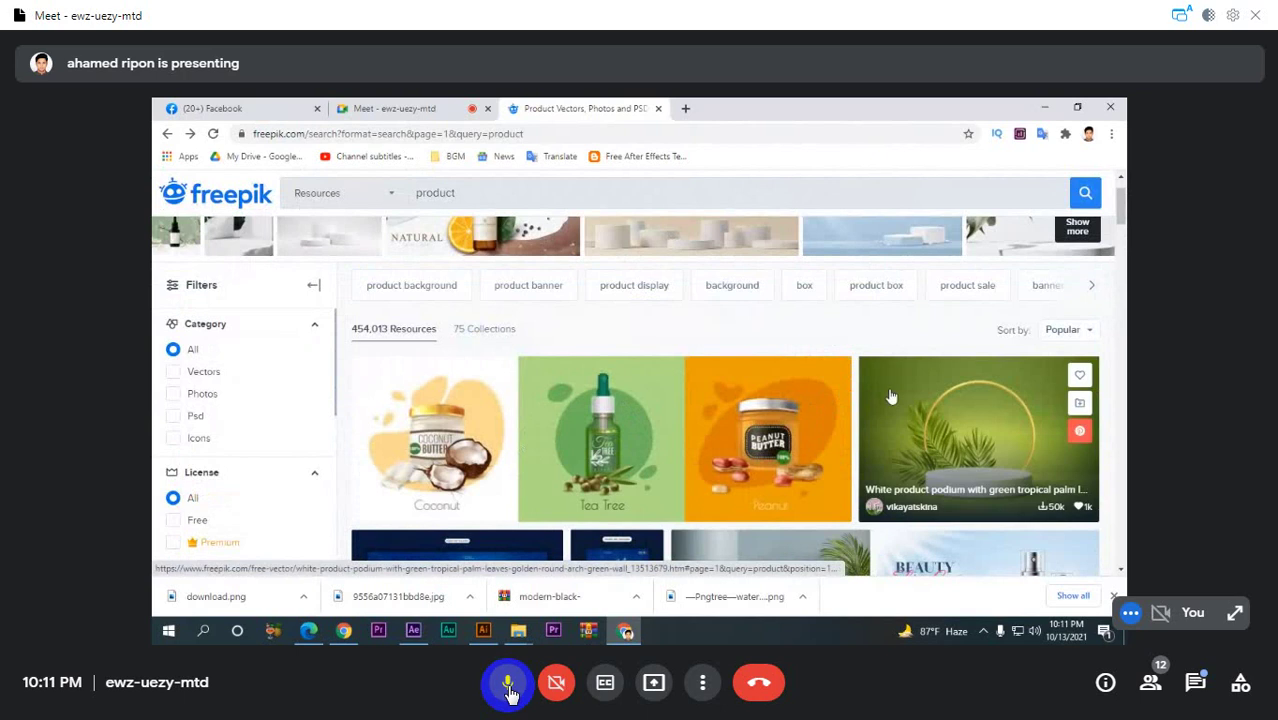
left_click(508, 684)
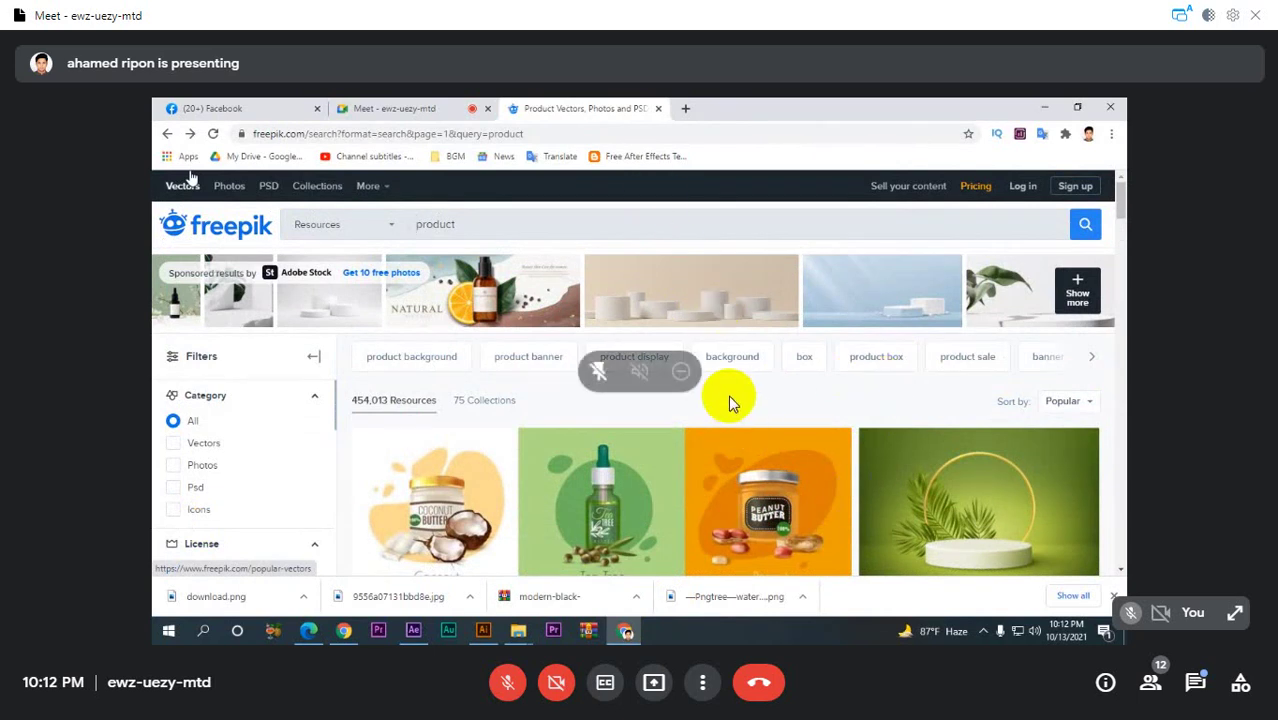
double_click(760, 410)
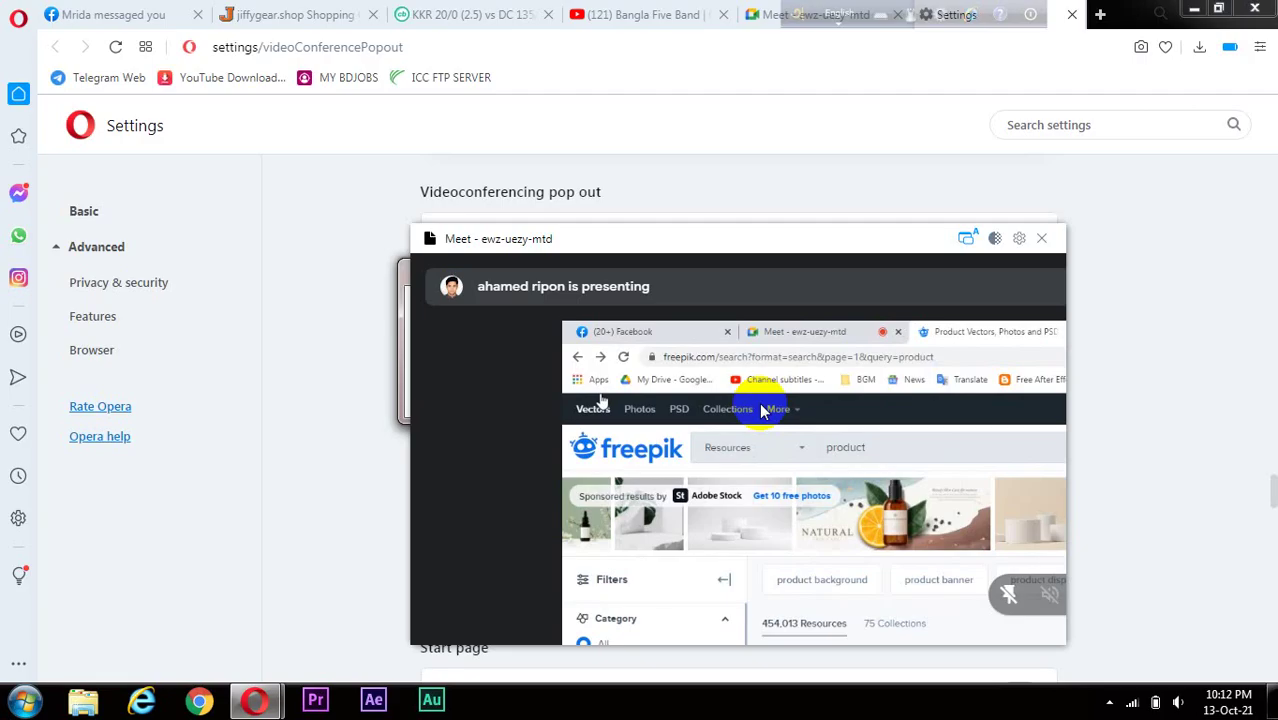